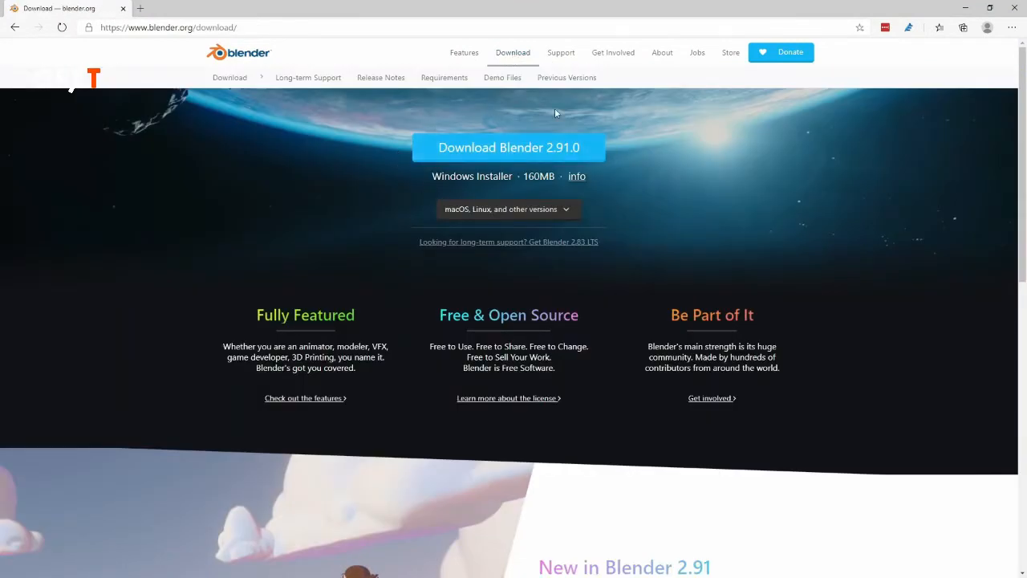
Step: Download the Windows installer for Blender 2.91.0 from the Blender download page
{"action": "left_click", "coordinate": [525, 158]}
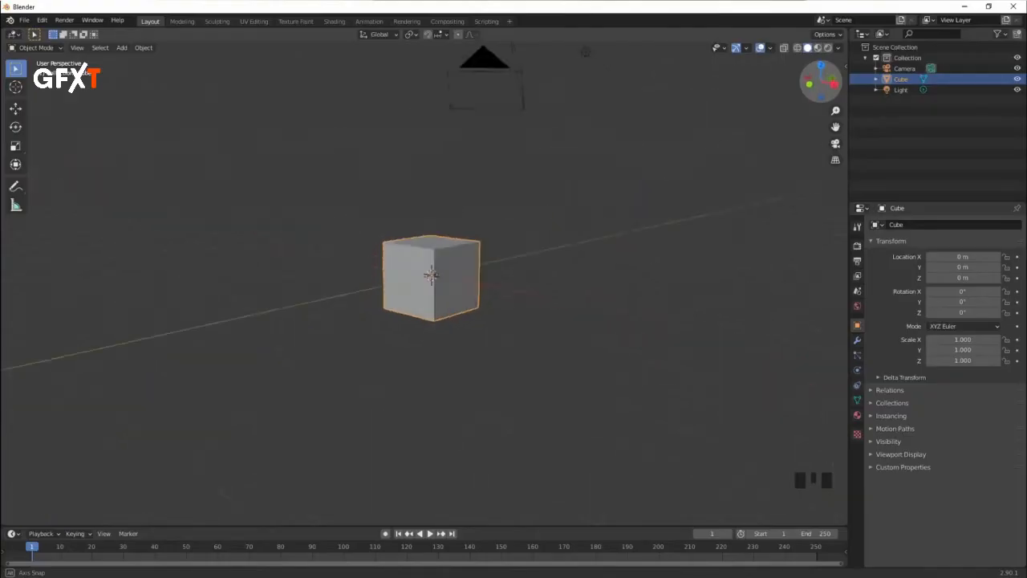
{"action": "middle_click_drag", "start_coordinate": [562, 64], "coordinate": [587, 59]}
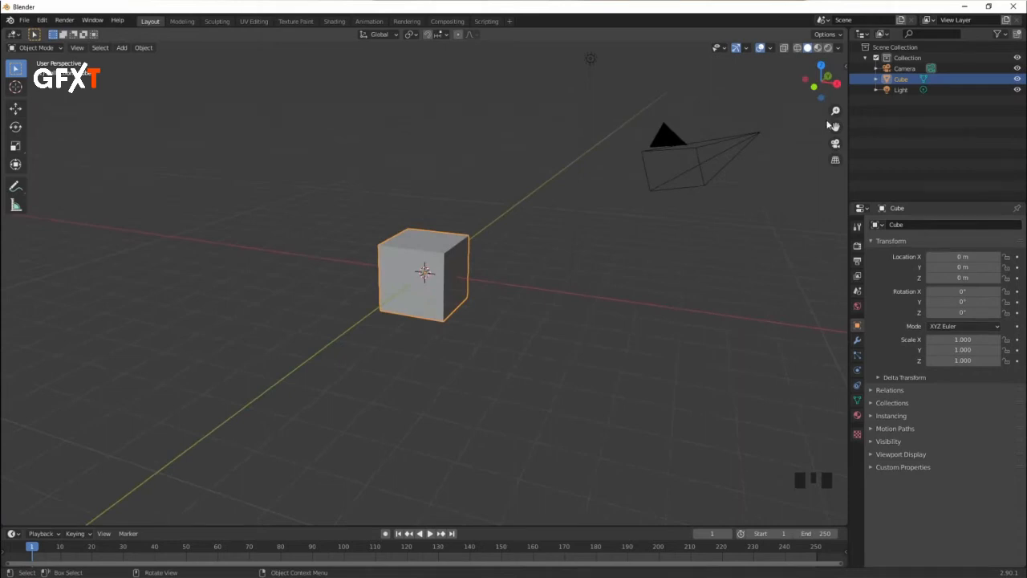
{"action": "mouse_move", "coordinate": [833, 111]}
{"action": "left_mouse_down"}
{"action": "mouse_move", "coordinate": [833, 91]}
{"action": "mouse_move", "coordinate": [833, 122]}
{"action": "mouse_move", "coordinate": [833, 67]}
{"action": "mouse_move", "coordinate": [835, 124]}
{"action": "mouse_move", "coordinate": [835, 98]}
{"action": "left_mouse_up"}
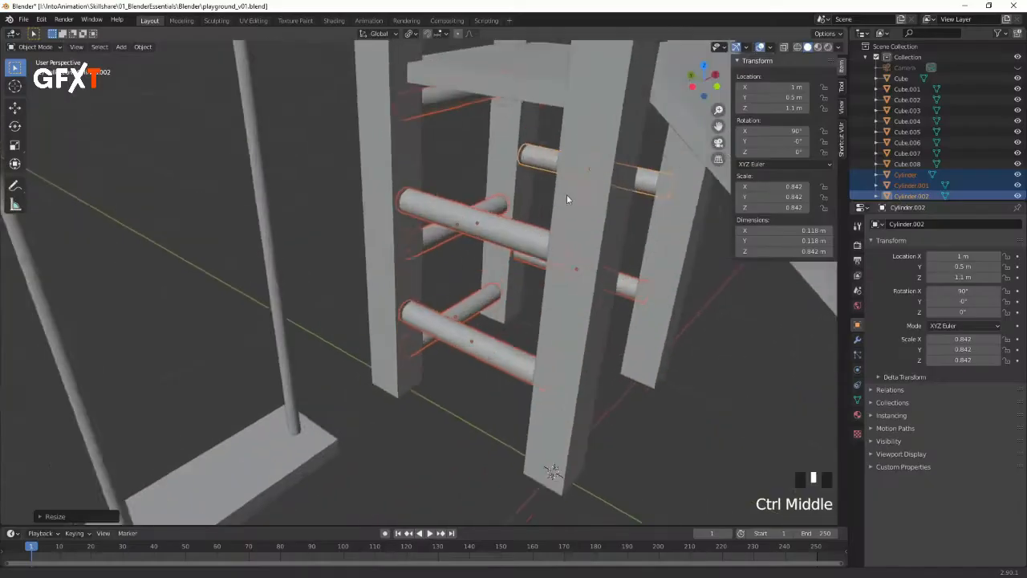
{"action": "mouse_move", "coordinate": [567, 195]}
{"action": "middle_mouse_down", "text": "ctrl"}
{"action": "mouse_move", "coordinate": [602, 175]}
{"action": "mouse_move", "coordinate": [556, 226]}
{"action": "mouse_move", "coordinate": [607, 221]}
{"action": "middle_mouse_up", "text": "ctrl"}
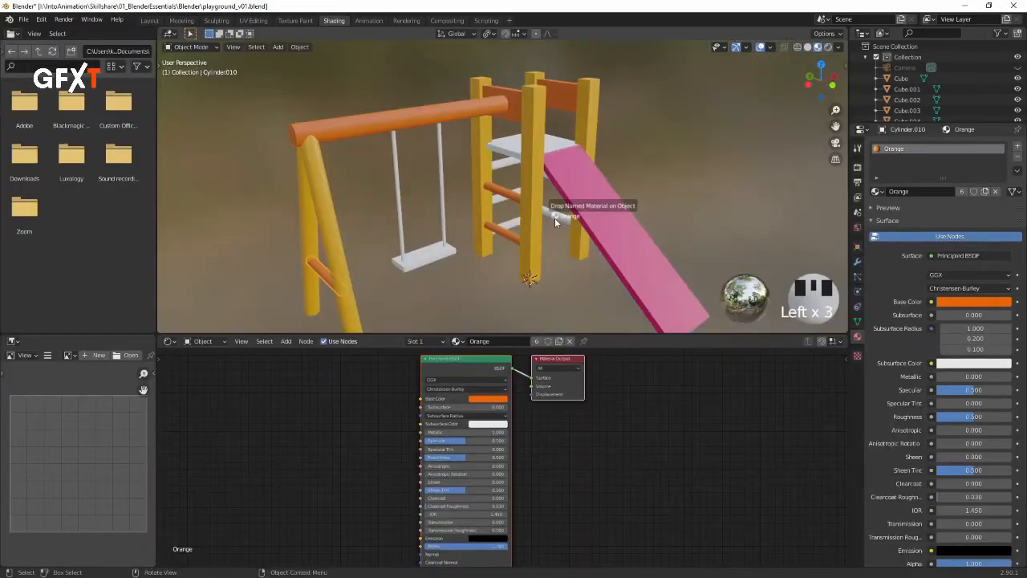
Step: Assign the Orange material to the white ladder rung behind the slide in the playground scene
{"action": "left_click", "coordinate": [555, 216]}
{"action": "middle_click_drag", "start_coordinate": [551, 241], "coordinate": [557, 219]}
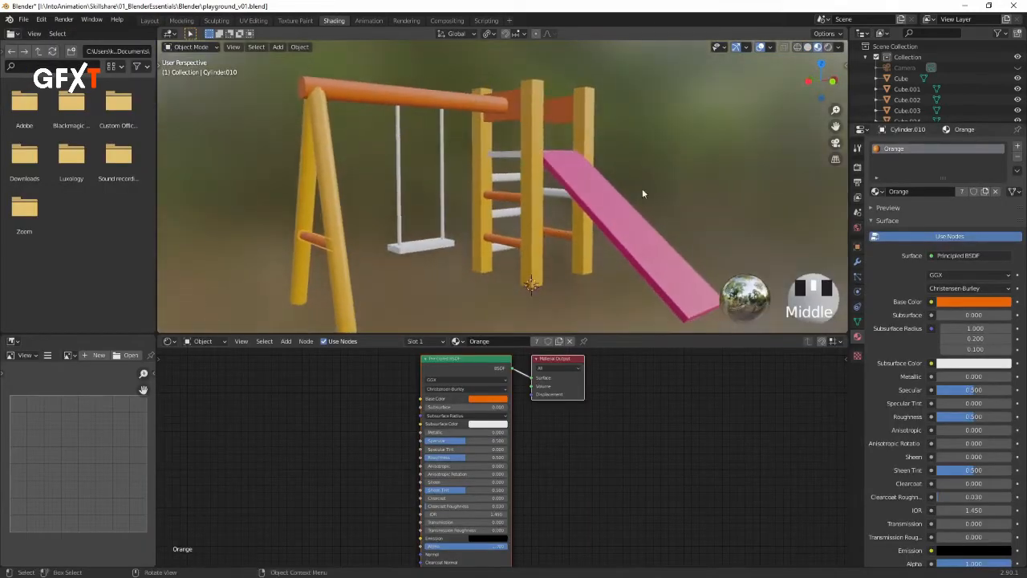
{"action": "left_click_drag", "start_coordinate": [866, 196], "coordinate": [553, 193]}
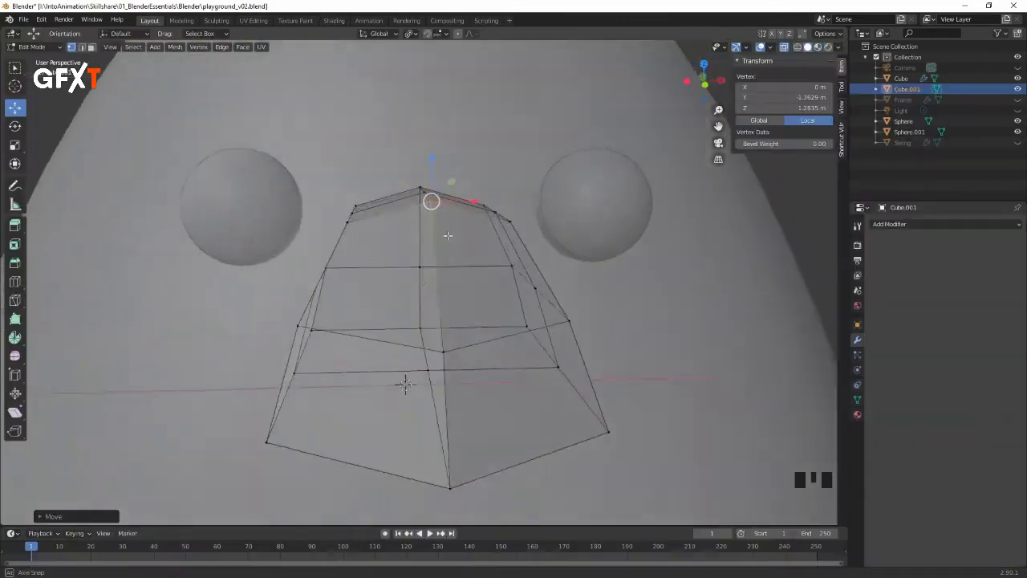
Step: Rotate the Rim Light around its local axis in the playground lighting scene
{"action": "mouse_move", "coordinate": [401, 378]}
{"action": "middle_mouse_down"}
{"action": "mouse_move", "coordinate": [472, 239]}
{"action": "mouse_move", "coordinate": [459, 210]}
{"action": "middle_mouse_up"}
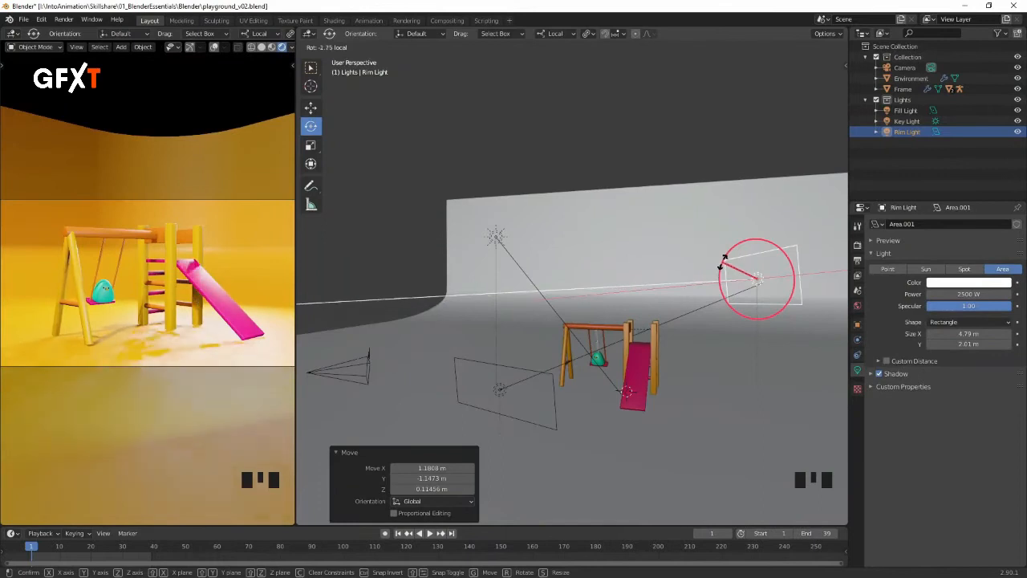
{"action": "left_click_drag", "start_coordinate": [722, 261], "coordinate": [776, 260]}
{"action": "middle_click_drag", "start_coordinate": [650, 285], "coordinate": [703, 298]}
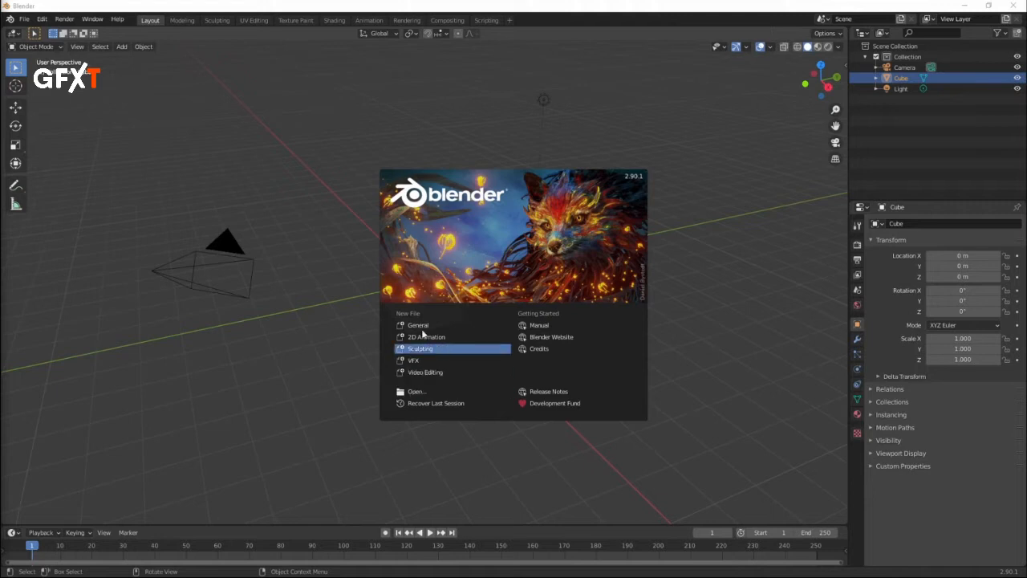
Step: Create a new General file and deselect the default cube
{"action": "left_click", "coordinate": [421, 327]}
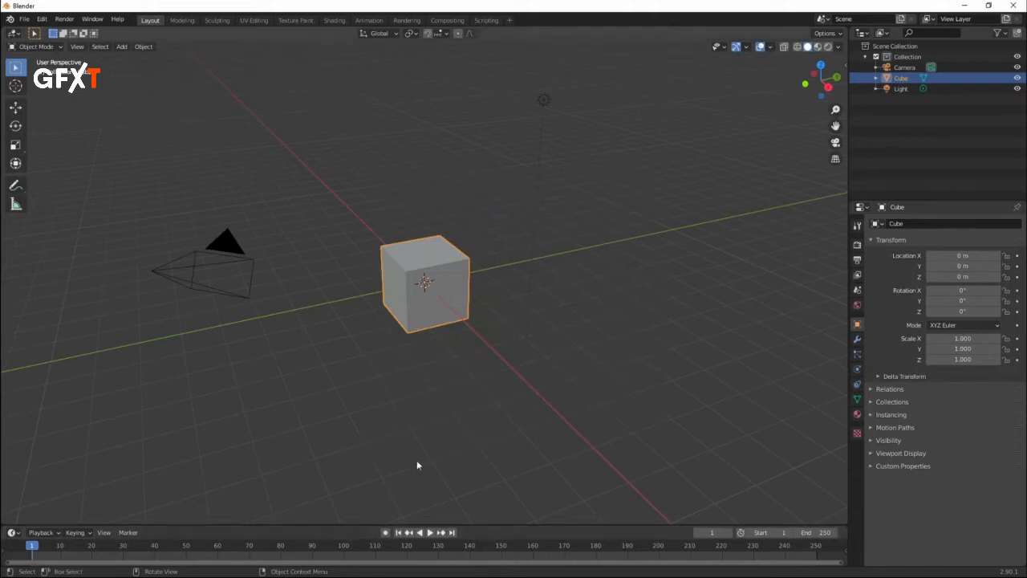
{"action": "left_click", "coordinate": [431, 422]}
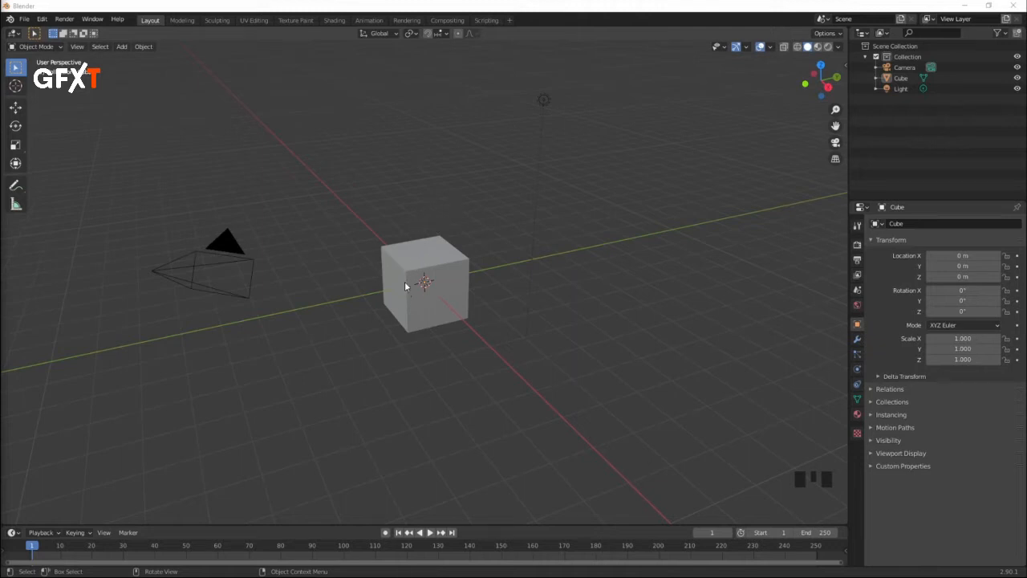
Step: Widen the 3D viewport slightly by narrowing the Outliner and Properties editors
{"action": "left_click", "coordinate": [849, 159]}
{"action": "left_click", "coordinate": [849, 159]}
{"action": "left_click_drag", "start_coordinate": [849, 158], "coordinate": [858, 195]}
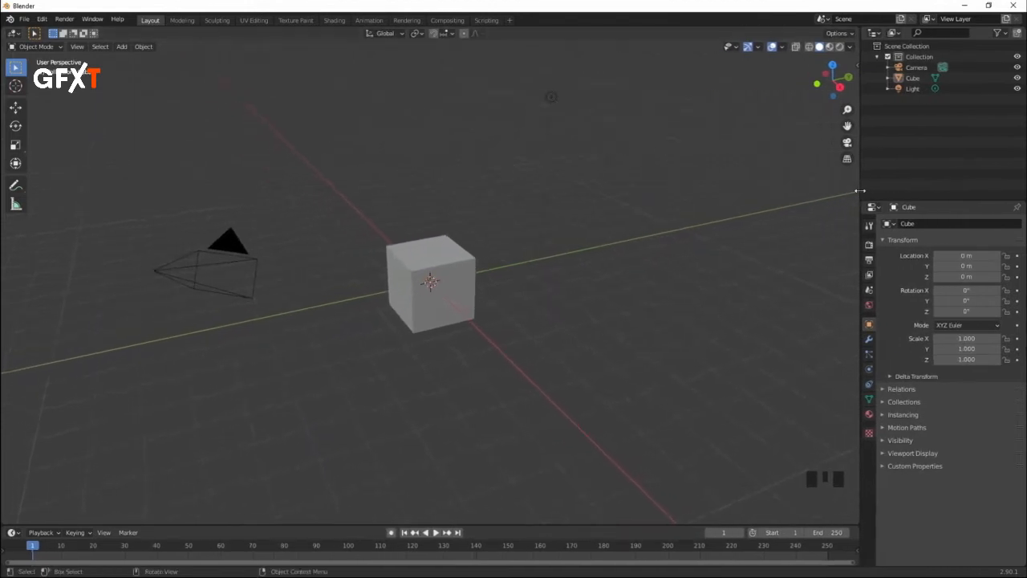
Step: Split the 3D viewport horizontally at about mid-height and change the lower area to a Graph Editor
{"action": "right_click", "coordinate": [859, 191]}
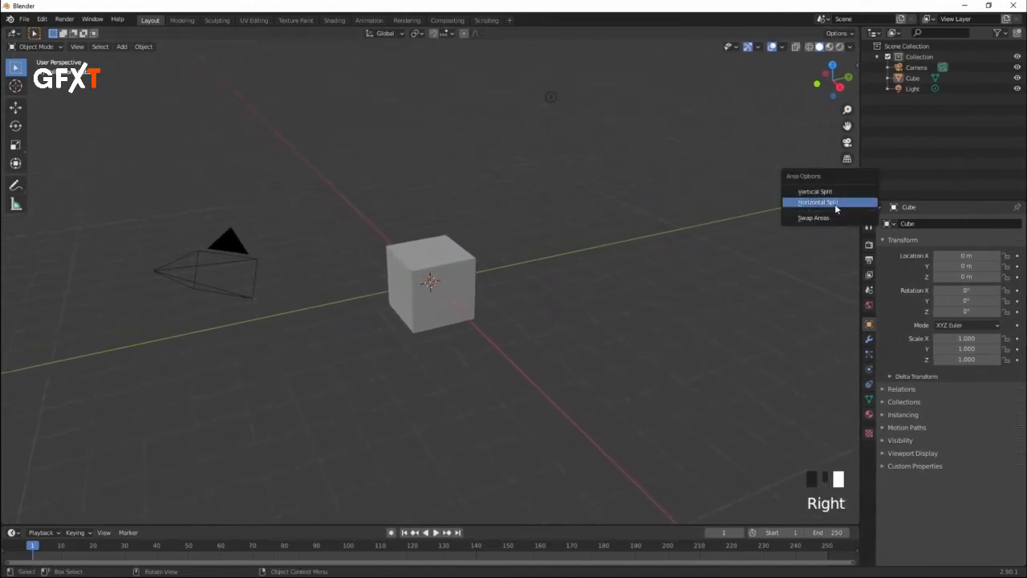
{"action": "left_click", "coordinate": [832, 203]}
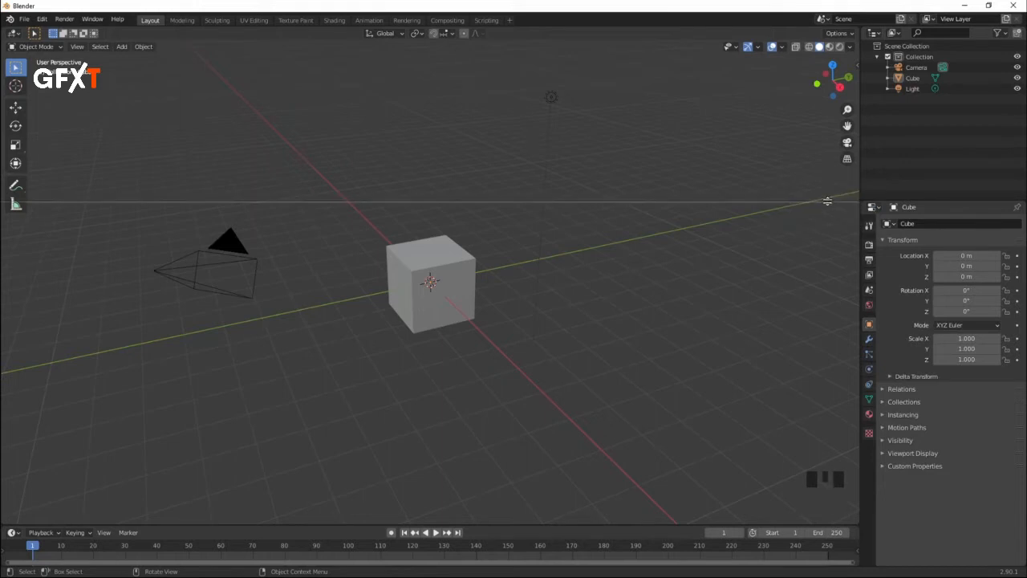
{"action": "left_click", "coordinate": [681, 273]}
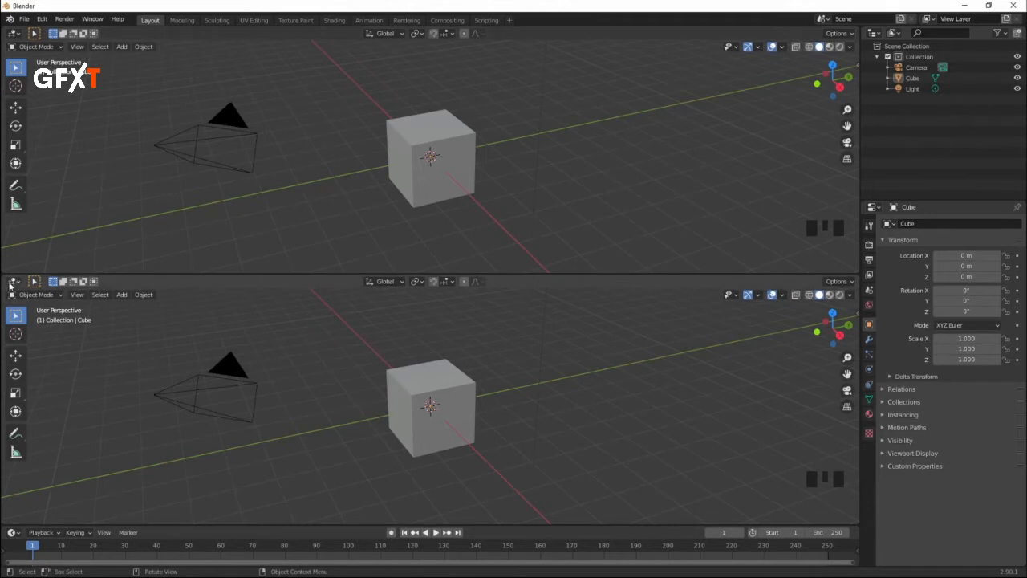
{"action": "left_click", "coordinate": [14, 283]}
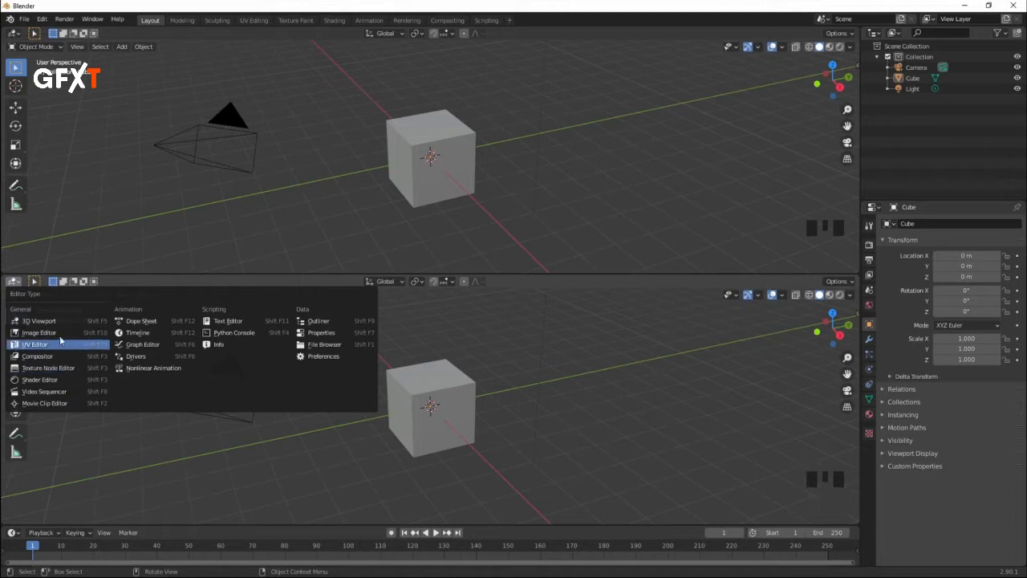
{"action": "left_click", "coordinate": [159, 345]}
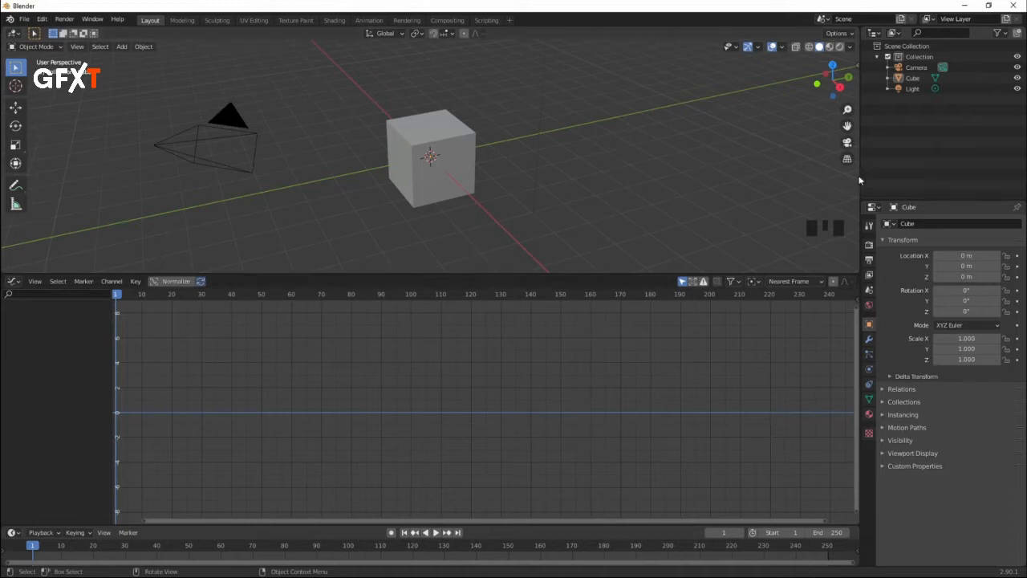
Step: Split the 3D viewport above the Graph Editor vertically near its middle and set the left-hand view to the camera view
{"action": "left_click_drag", "start_coordinate": [860, 175], "coordinate": [858, 176]}
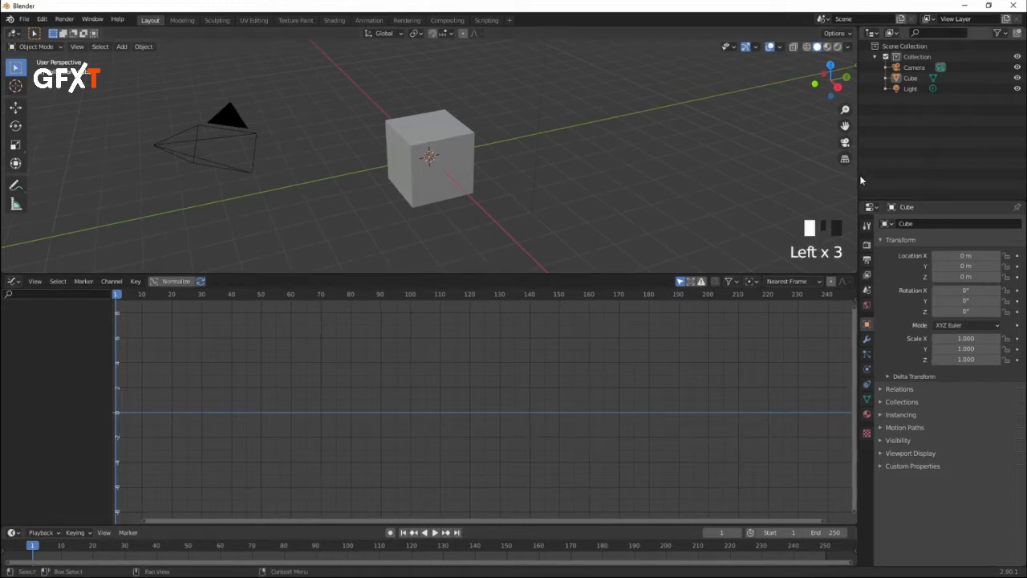
{"action": "right_click", "coordinate": [859, 176]}
{"action": "key", "text": "Escape"}
{"action": "right_click", "coordinate": [859, 157]}
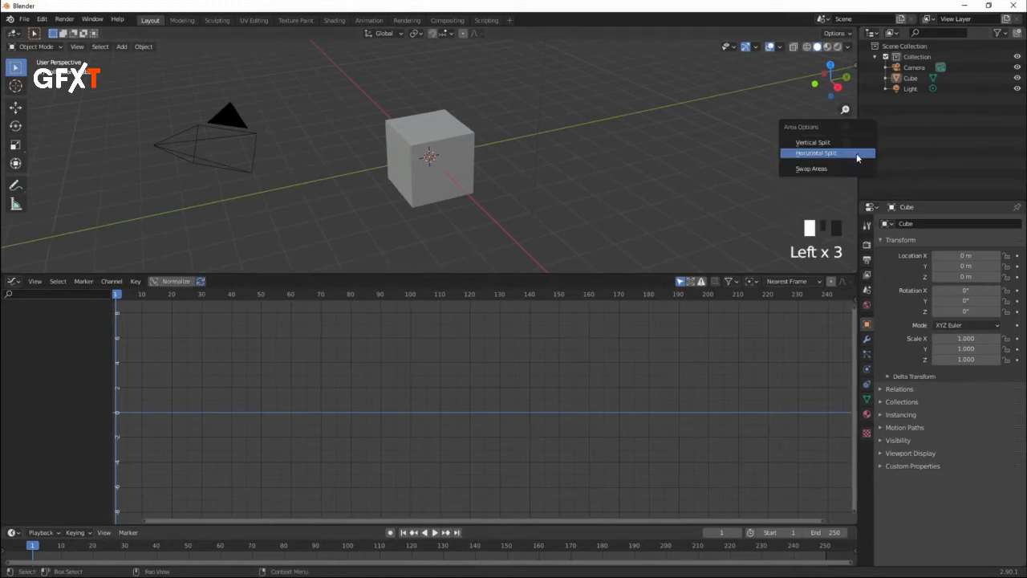
{"action": "left_click", "coordinate": [843, 147]}
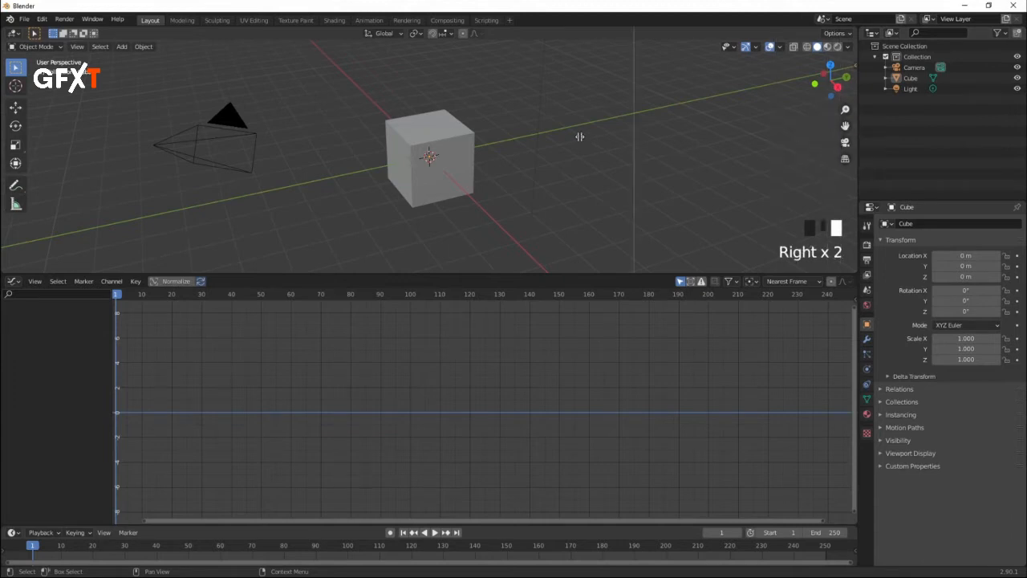
{"action": "left_click", "coordinate": [399, 161]}
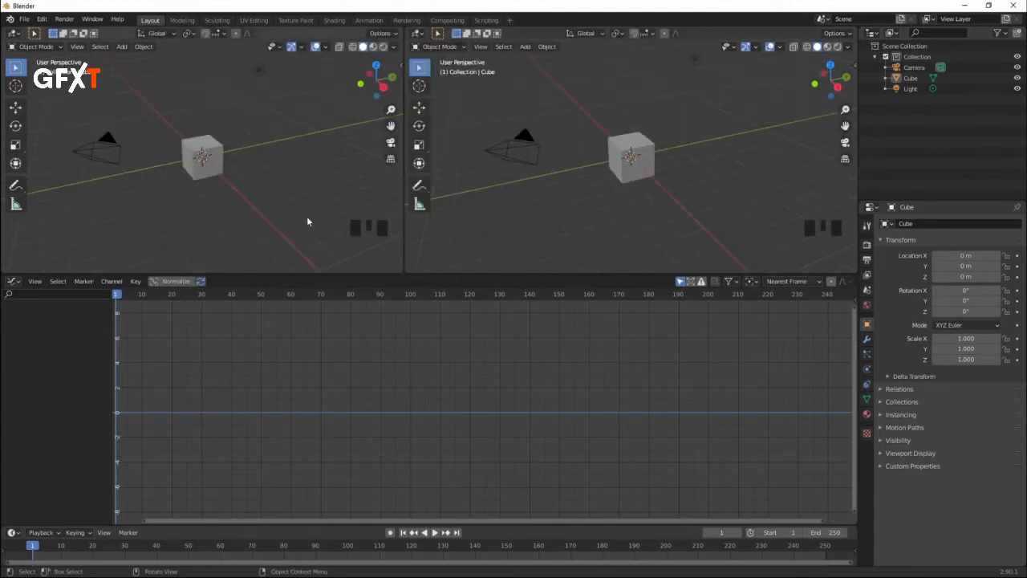
{"action": "left_click", "coordinate": [391, 142]}
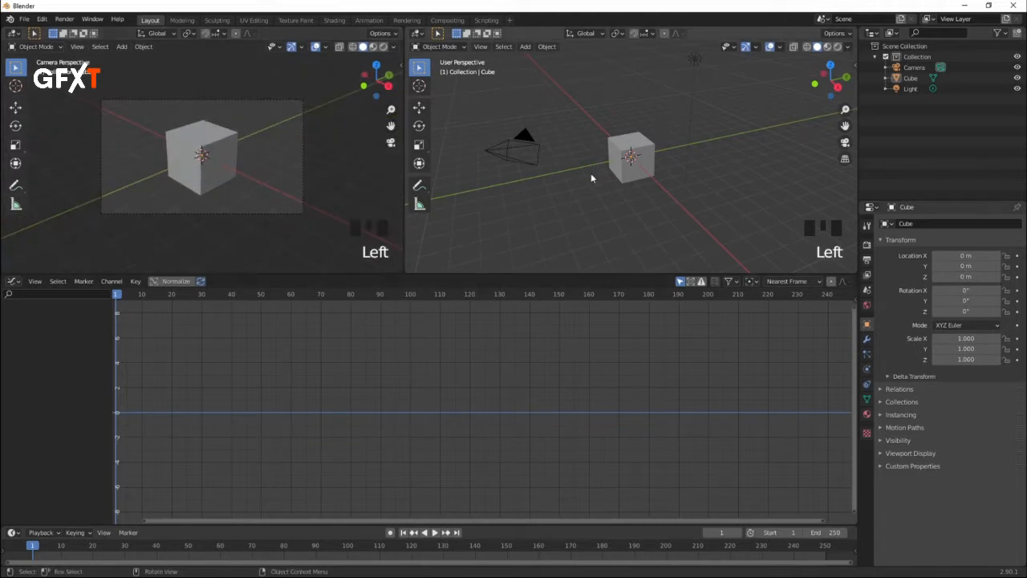
Step: Join the two side-by-side 3D viewports so the user perspective view replaces the camera view
{"action": "right_click", "coordinate": [404, 163]}
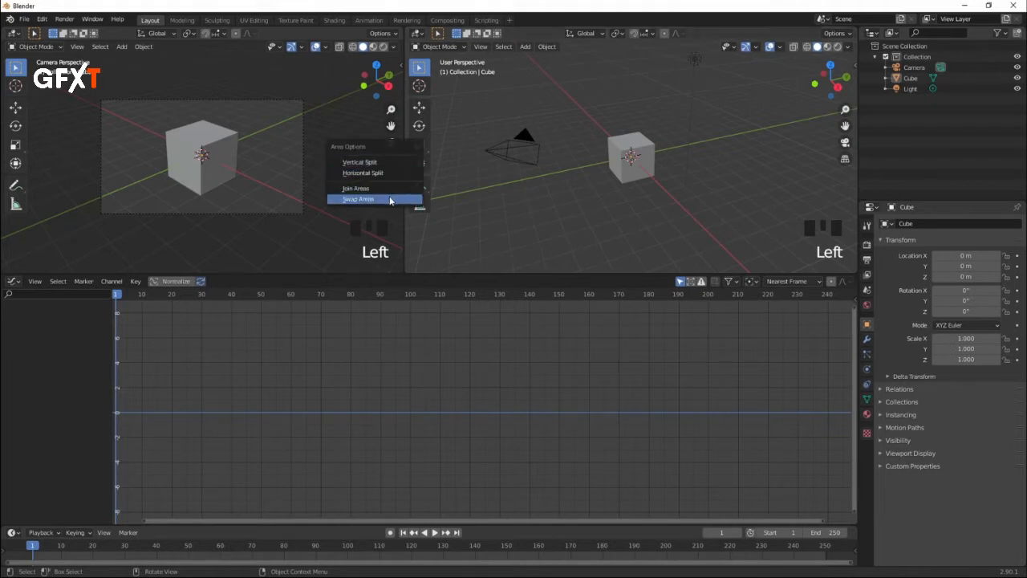
{"action": "left_click", "coordinate": [394, 192]}
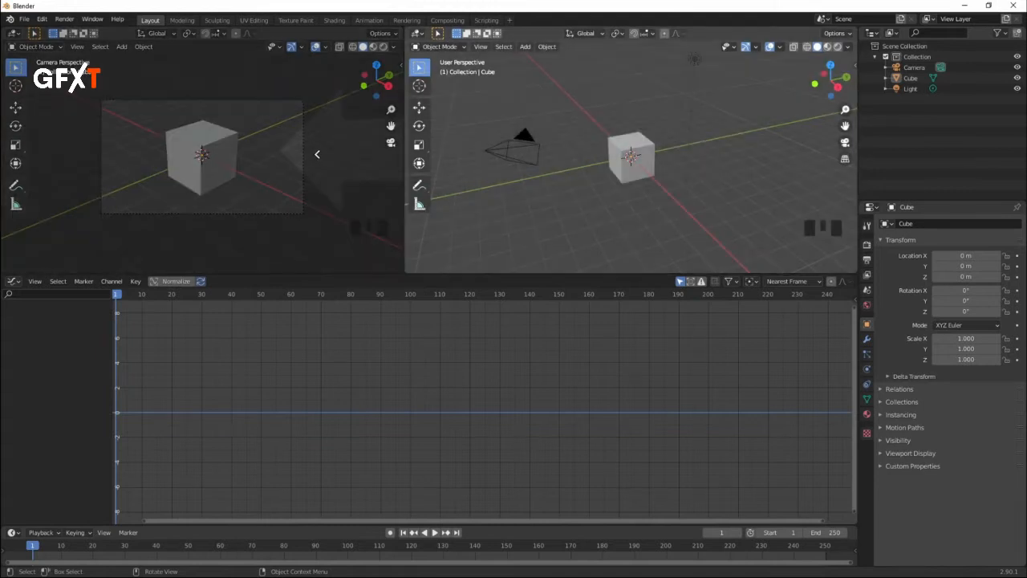
{"action": "left_click", "coordinate": [317, 158]}
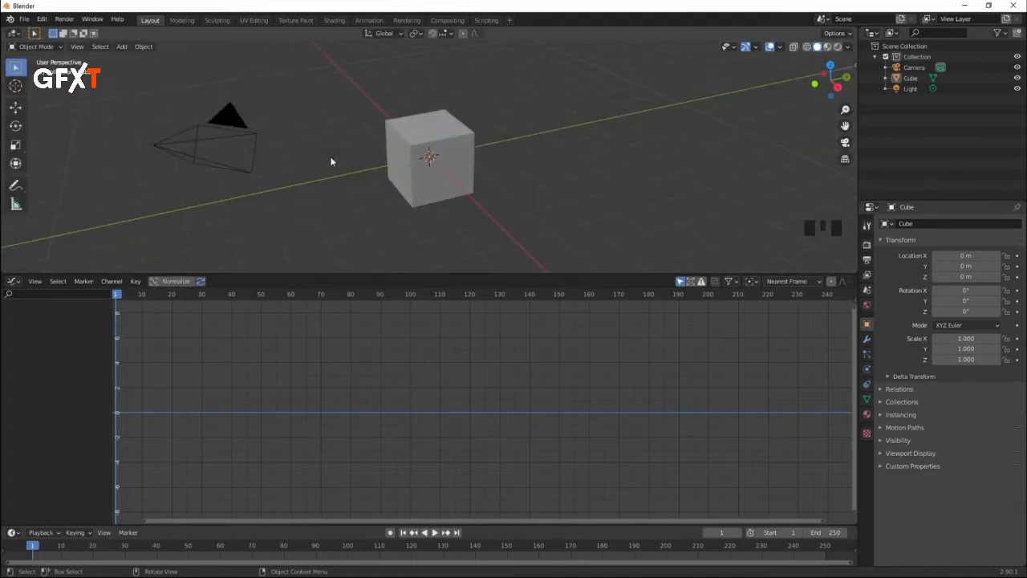
Step: Join the 3D viewport with the Graph Editor area below it, keeping the 3D viewport
{"action": "right_click", "coordinate": [485, 274]}
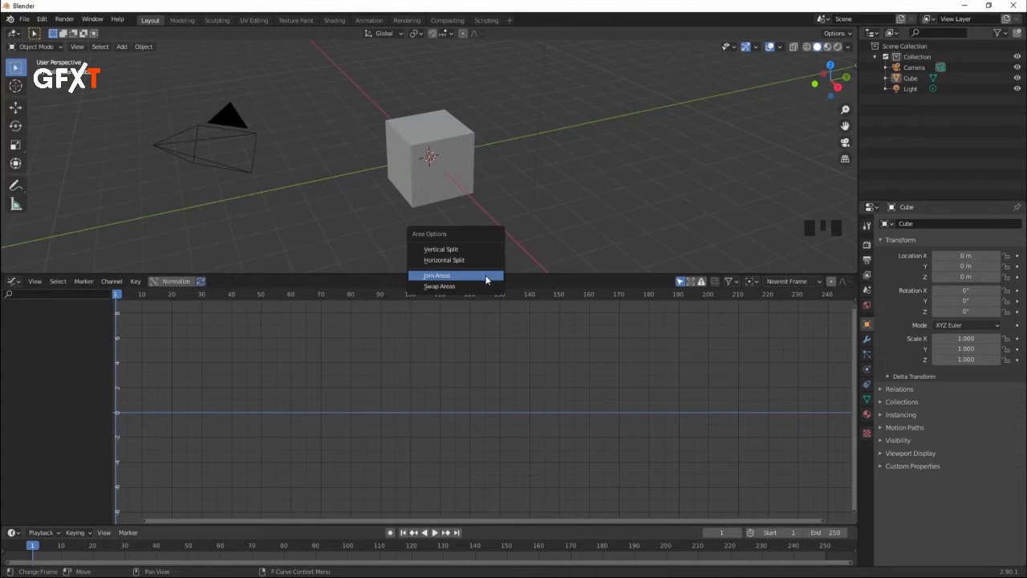
{"action": "left_click", "coordinate": [486, 278]}
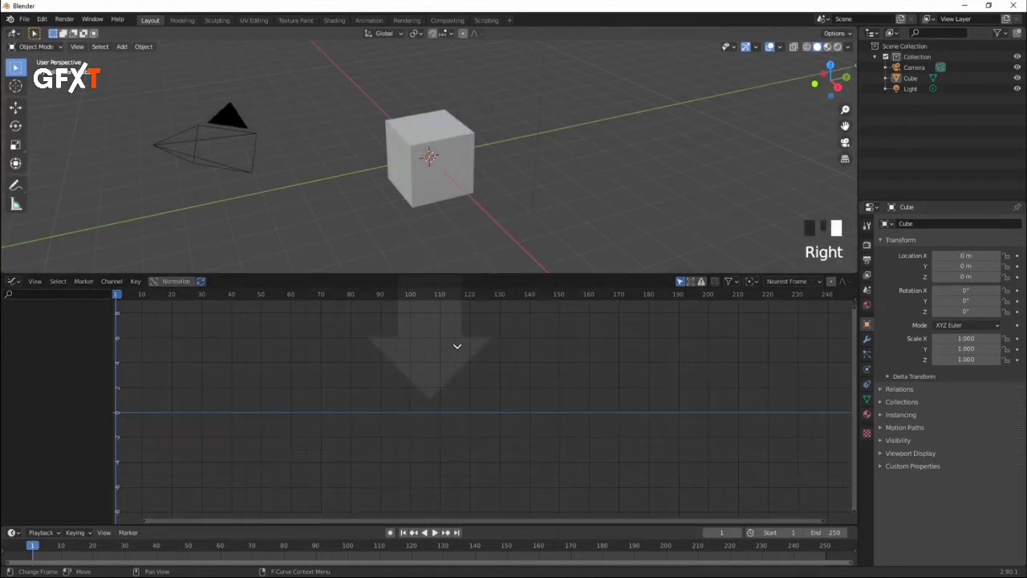
{"action": "left_click", "coordinate": [457, 346]}
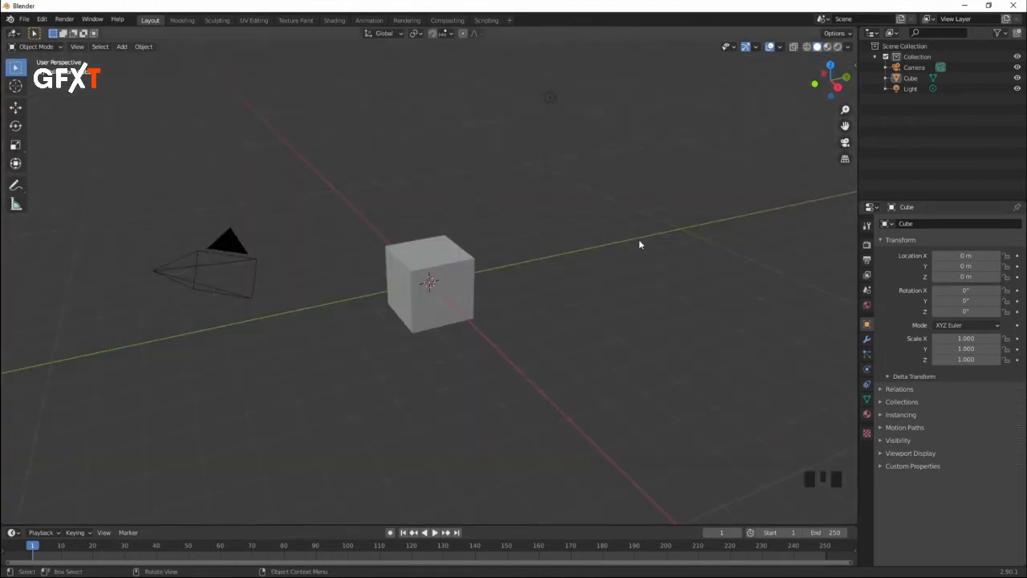
Step: Select the cube and examine it from several angles and distances by orbiting around it and zooming in and out
{"action": "left_click", "coordinate": [422, 297]}
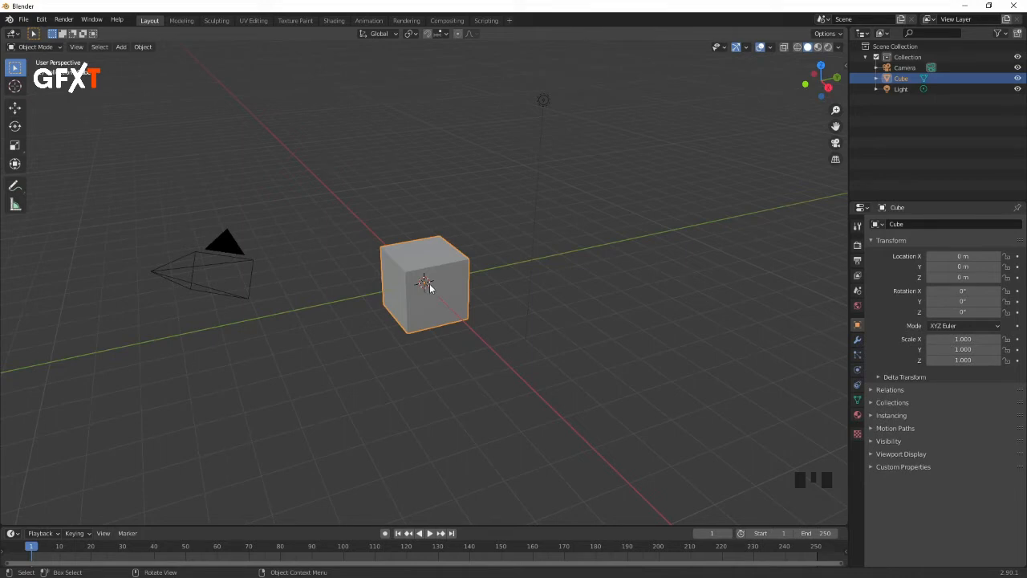
{"action": "mouse_move", "coordinate": [429, 287]}
{"action": "middle_mouse_down"}
{"action": "mouse_move", "coordinate": [446, 290]}
{"action": "mouse_move", "coordinate": [465, 252]}
{"action": "mouse_move", "coordinate": [436, 248]}
{"action": "mouse_move", "coordinate": [369, 288]}
{"action": "mouse_move", "coordinate": [345, 280]}
{"action": "mouse_move", "coordinate": [324, 298]}
{"action": "mouse_move", "coordinate": [346, 318]}
{"action": "mouse_move", "coordinate": [399, 317]}
{"action": "mouse_move", "coordinate": [518, 264]}
{"action": "mouse_move", "coordinate": [536, 277]}
{"action": "mouse_move", "coordinate": [415, 287]}
{"action": "mouse_move", "coordinate": [394, 275]}
{"action": "mouse_move", "coordinate": [409, 270]}
{"action": "mouse_move", "coordinate": [436, 280]}
{"action": "mouse_move", "coordinate": [427, 293]}
{"action": "mouse_move", "coordinate": [659, 276]}
{"action": "mouse_move", "coordinate": [428, 270]}
{"action": "mouse_move", "coordinate": [301, 295]}
{"action": "mouse_move", "coordinate": [319, 211]}
{"action": "mouse_move", "coordinate": [569, 179]}
{"action": "mouse_move", "coordinate": [610, 301]}
{"action": "mouse_move", "coordinate": [554, 333]}
{"action": "mouse_move", "coordinate": [397, 258]}
{"action": "mouse_move", "coordinate": [434, 262]}
{"action": "mouse_move", "coordinate": [446, 276]}
{"action": "middle_mouse_up"}
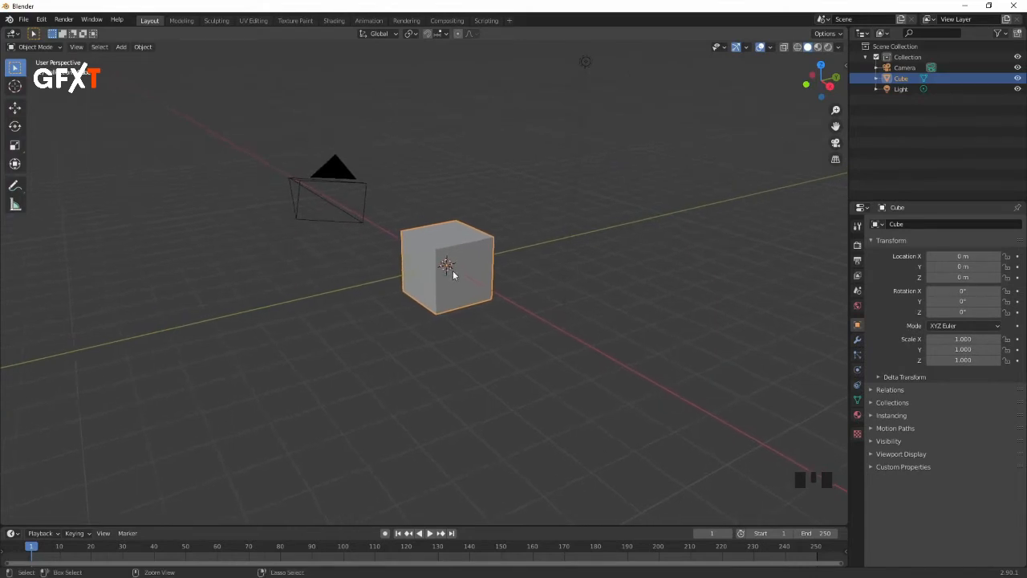
{"action": "middle_click_drag", "start_coordinate": [452, 268], "coordinate": [475, 228], "text": "ctrl"}
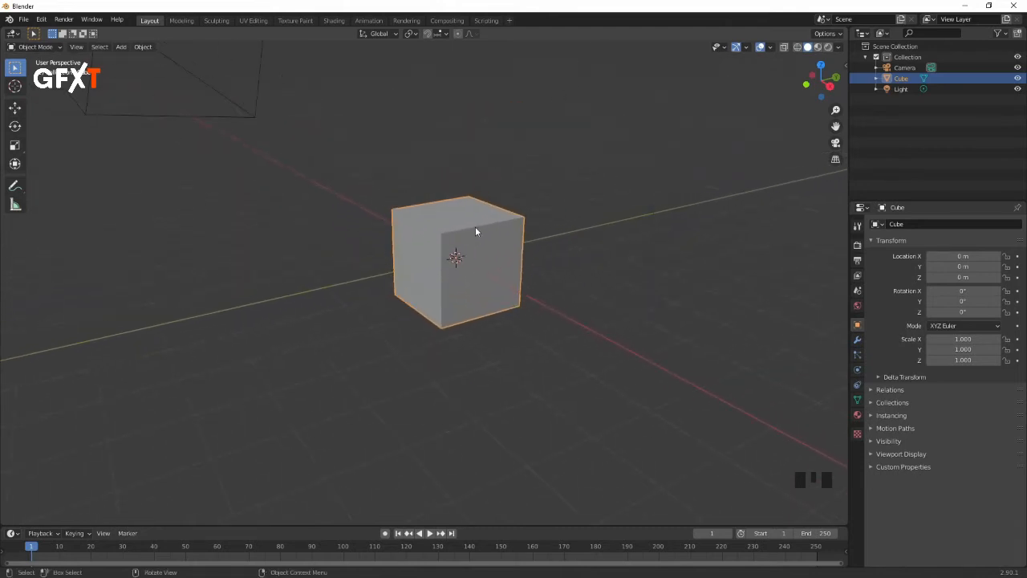
{"action": "scroll", "coordinate": [475, 228], "scroll_direction": "up", "scroll_amount": 4}
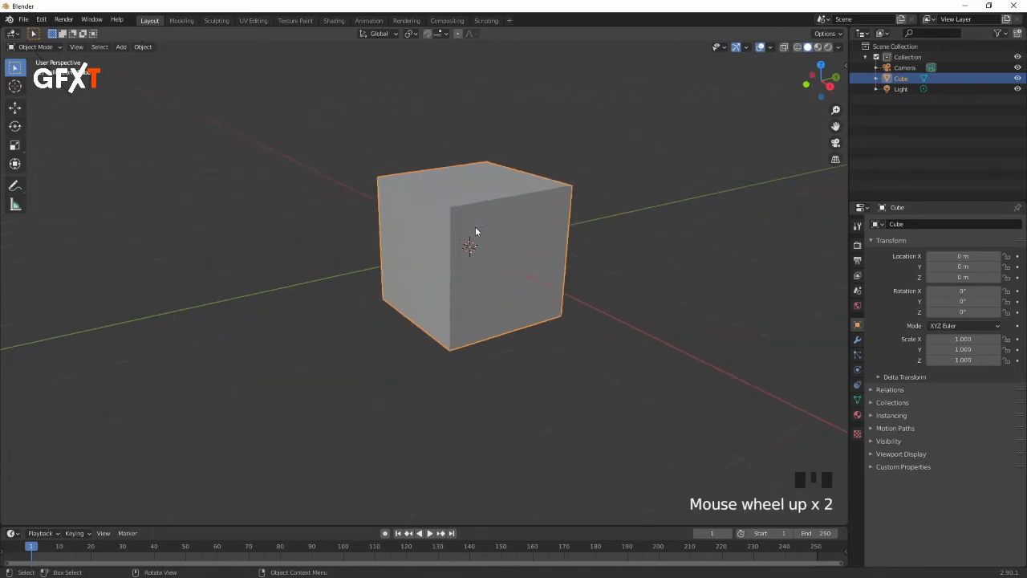
{"action": "scroll", "coordinate": [475, 228], "scroll_direction": "down", "scroll_amount": 2}
{"action": "scroll", "coordinate": [475, 231], "scroll_direction": "down", "scroll_amount": 4}
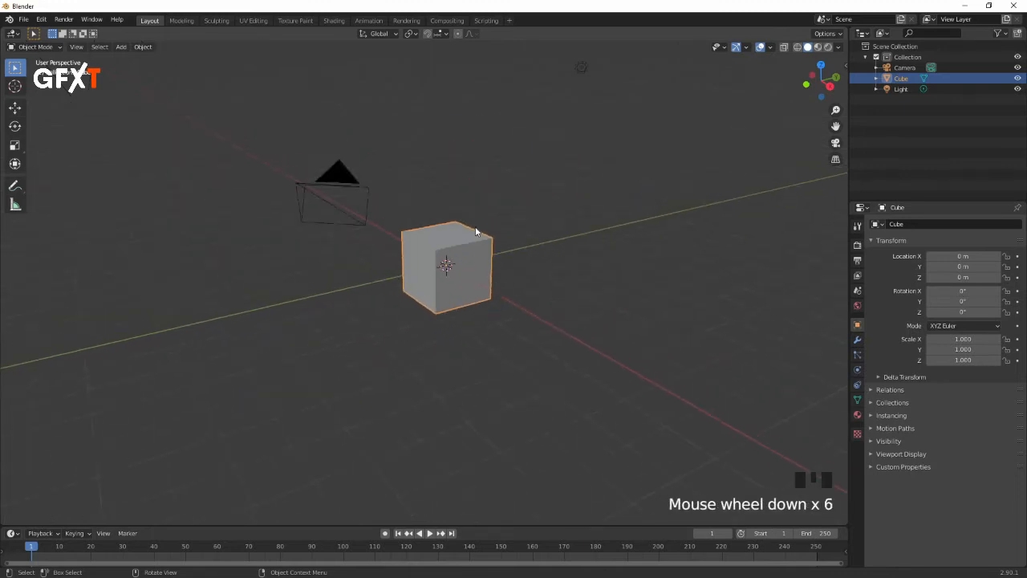
{"action": "scroll", "coordinate": [475, 231], "scroll_direction": "down", "scroll_amount": 3}
{"action": "scroll", "coordinate": [475, 231], "scroll_direction": "up", "scroll_amount": 6}
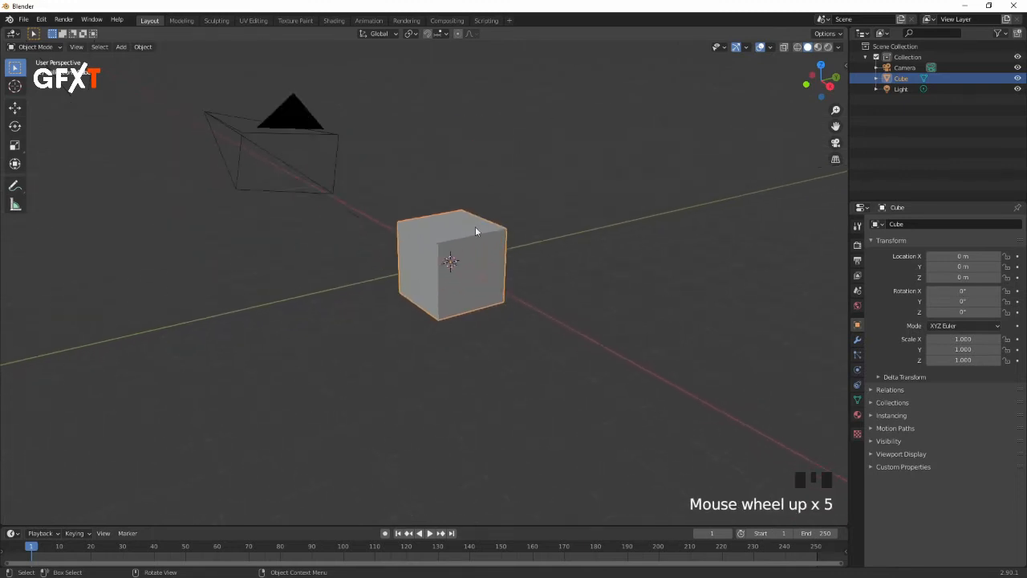
{"action": "scroll", "coordinate": [475, 228], "scroll_direction": "up", "scroll_amount": 1}
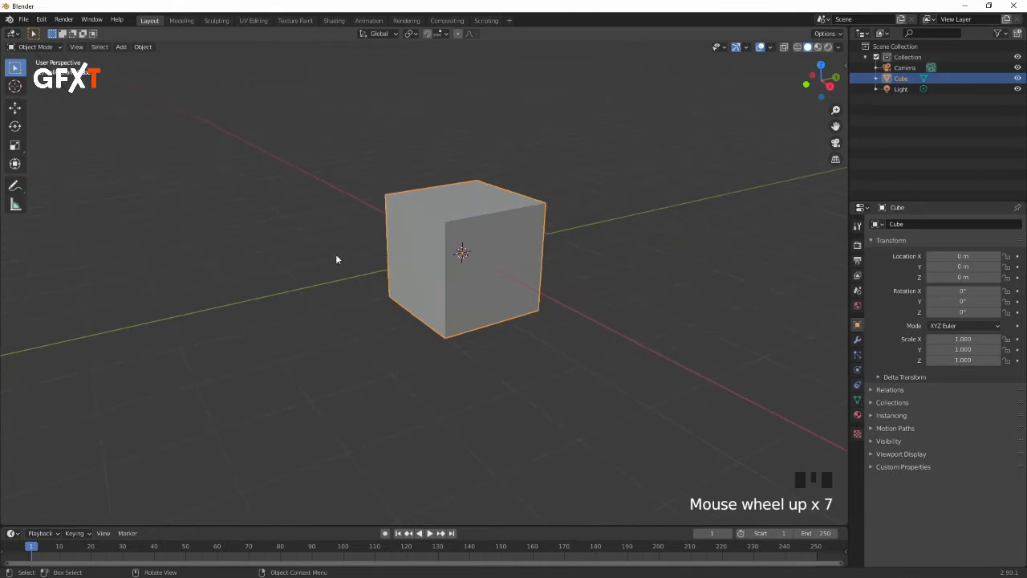
{"action": "middle_click_drag", "start_coordinate": [463, 256], "coordinate": [554, 249]}
{"action": "middle_click_drag", "start_coordinate": [576, 296], "coordinate": [448, 291]}
{"action": "middle_click_drag", "start_coordinate": [581, 298], "coordinate": [493, 306]}
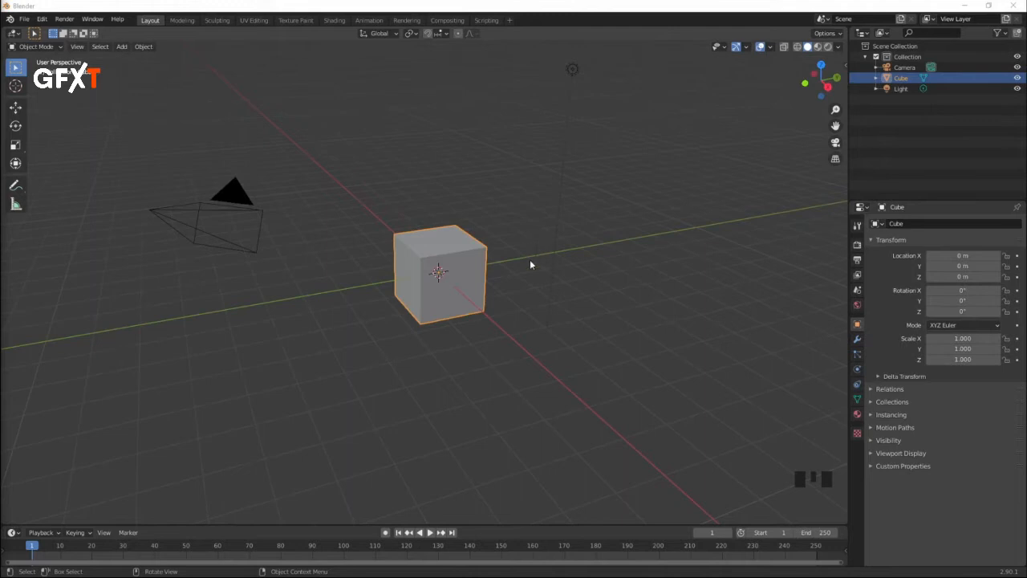
Step: View the cube from the front, right and top, and orbit back to a user perspective view
{"action": "left_click", "coordinate": [805, 82]}
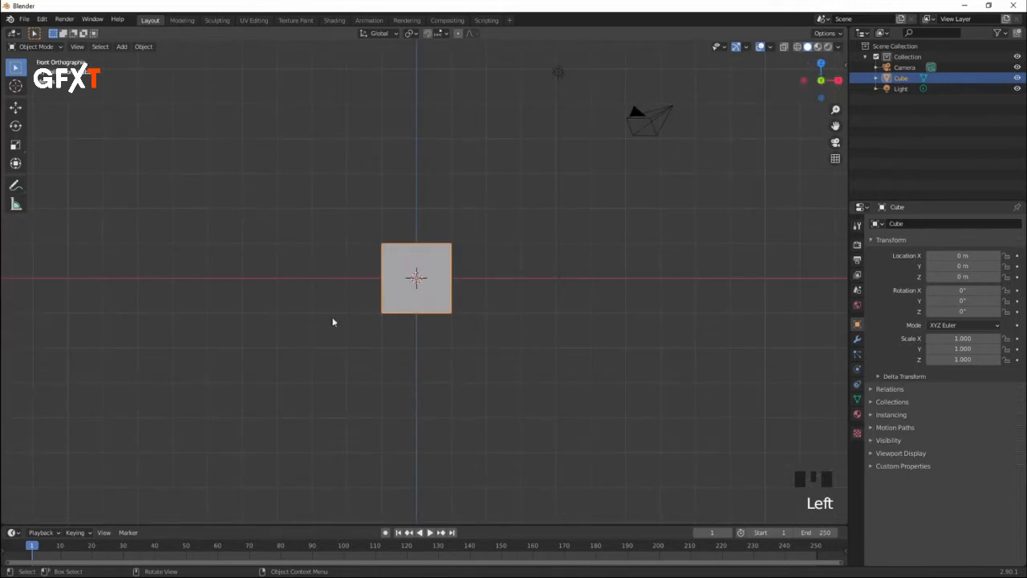
{"action": "left_click", "coordinate": [837, 80]}
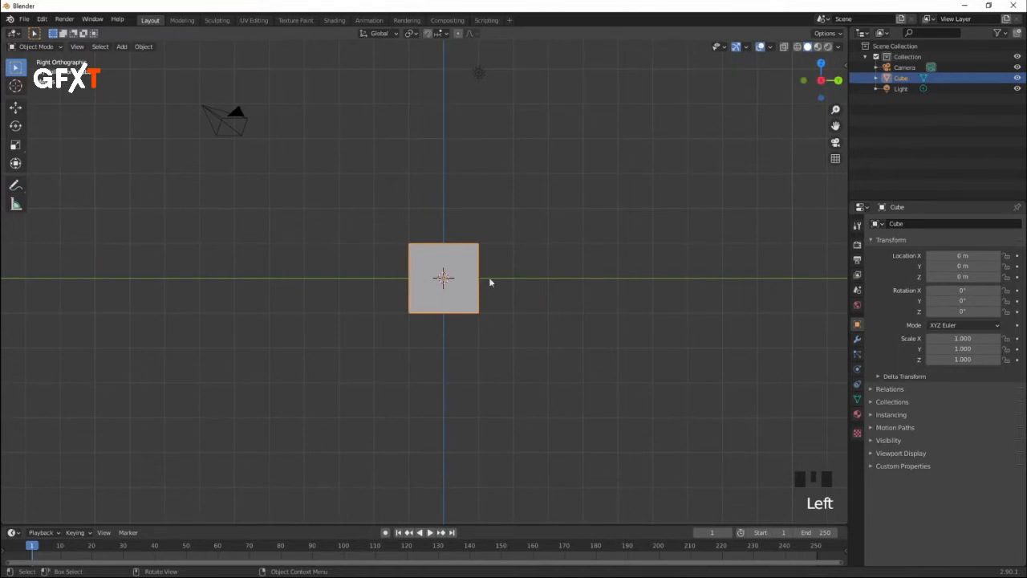
{"action": "left_click", "coordinate": [821, 63]}
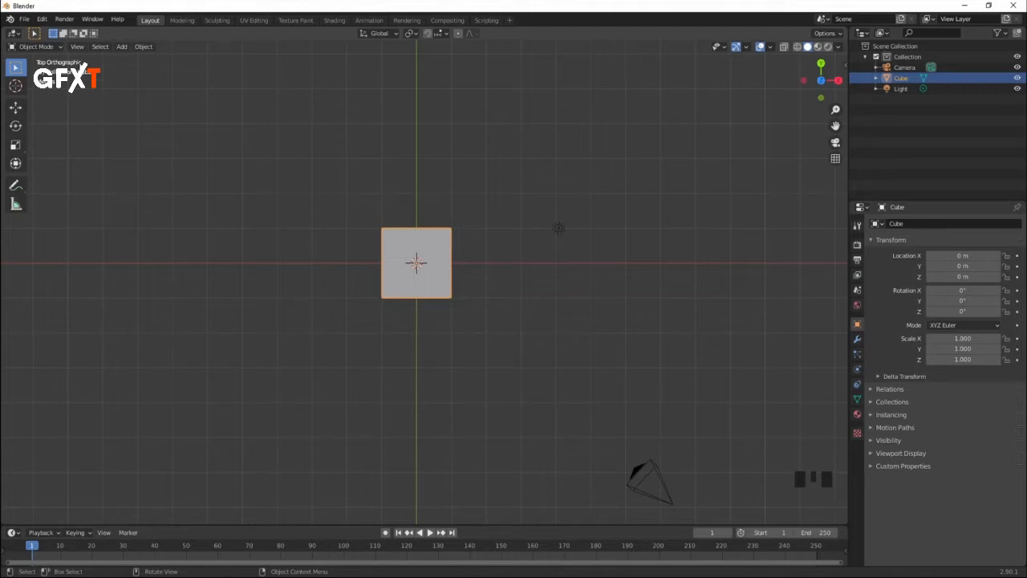
{"action": "left_click_drag", "start_coordinate": [821, 81], "coordinate": [825, 115]}
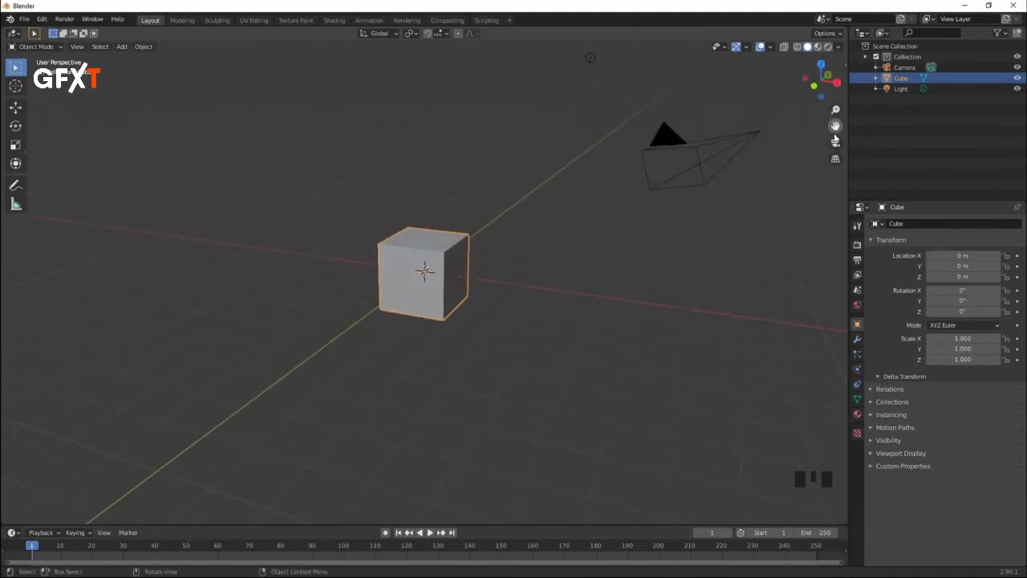
Step: Zoom and pan the 3D viewport, look through the scene camera, and return to a user perspective view
{"action": "mouse_move", "coordinate": [836, 109]}
{"action": "left_mouse_down"}
{"action": "mouse_move", "coordinate": [833, 153]}
{"action": "mouse_move", "coordinate": [833, 98]}
{"action": "mouse_move", "coordinate": [835, 126]}
{"action": "left_mouse_up"}
{"action": "left_click_drag", "start_coordinate": [586, 62], "coordinate": [561, 76]}
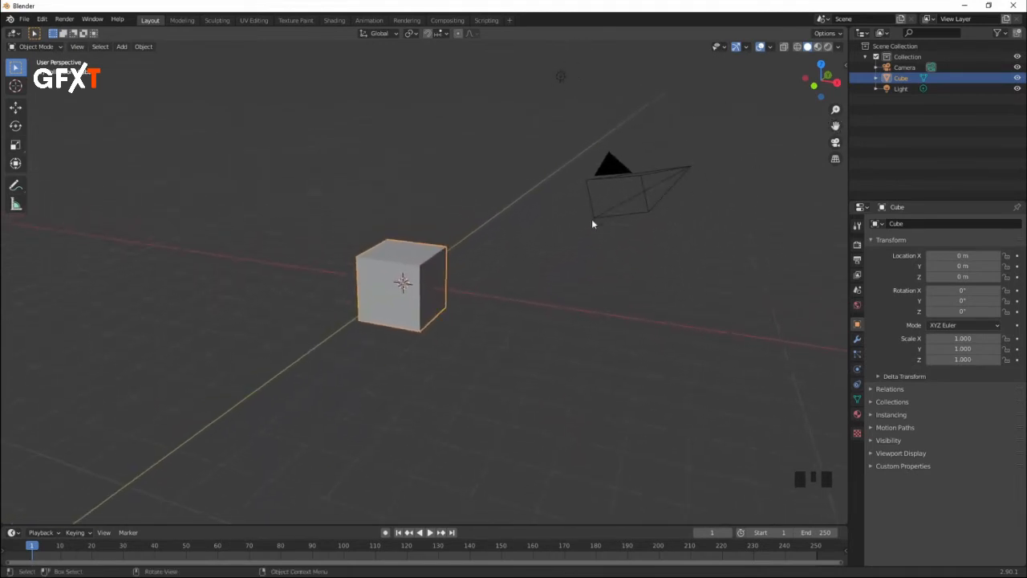
{"action": "left_click", "coordinate": [835, 143]}
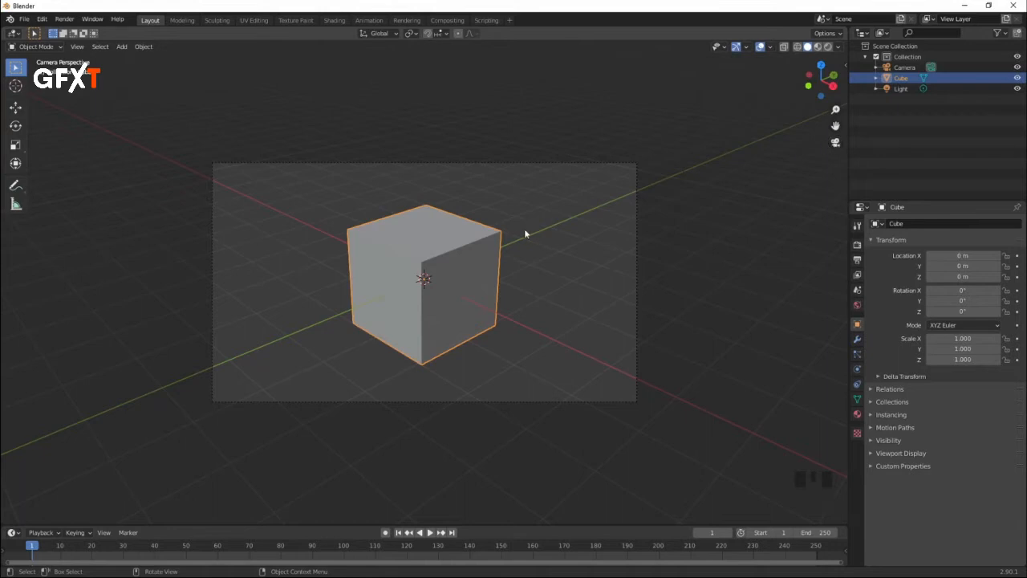
{"action": "middle_click_drag", "start_coordinate": [522, 242], "coordinate": [651, 177]}
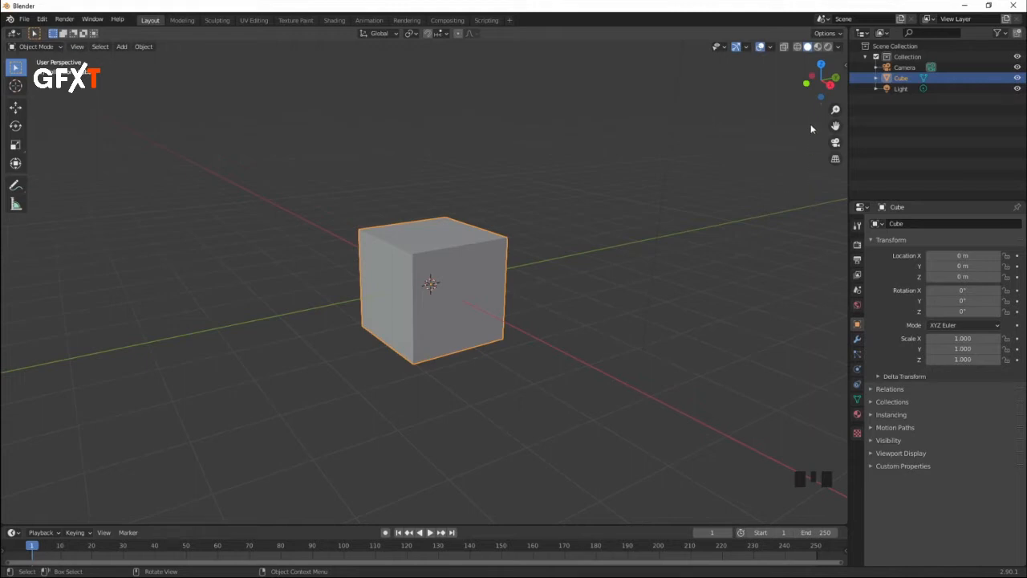
Step: Switch the viewport back and forth between orthographic and perspective projection, finishing in perspective
{"action": "left_click", "coordinate": [835, 160]}
{"action": "mouse_move", "coordinate": [565, 238]}
{"action": "middle_mouse_down"}
{"action": "mouse_move", "coordinate": [552, 273]}
{"action": "mouse_move", "coordinate": [551, 230]}
{"action": "mouse_move", "coordinate": [551, 248]}
{"action": "middle_mouse_up"}
{"action": "left_click", "coordinate": [835, 160]}
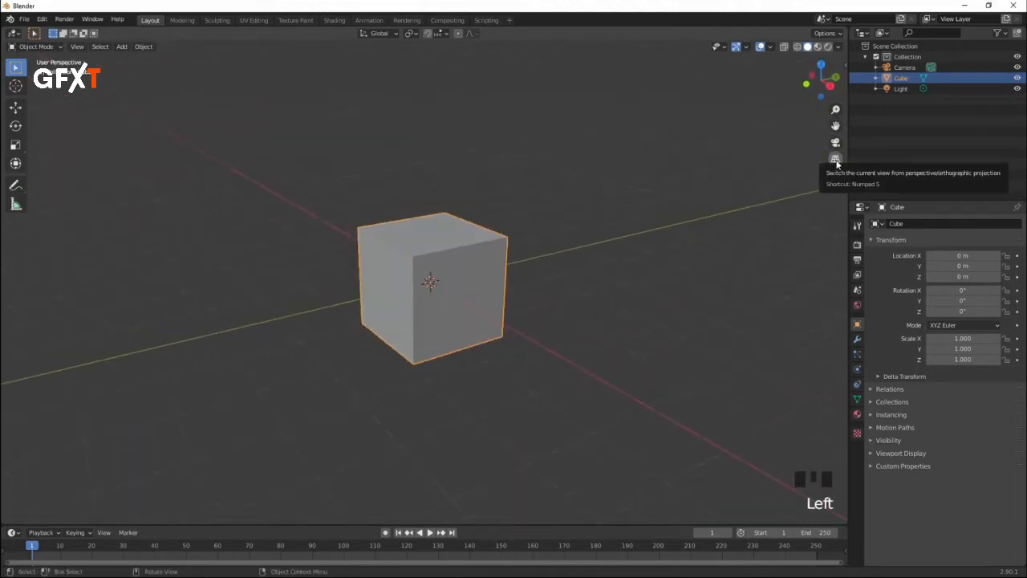
{"action": "left_click", "coordinate": [836, 161]}
{"action": "left_click", "coordinate": [836, 160]}
{"action": "middle_click_drag", "start_coordinate": [526, 277], "coordinate": [527, 222]}
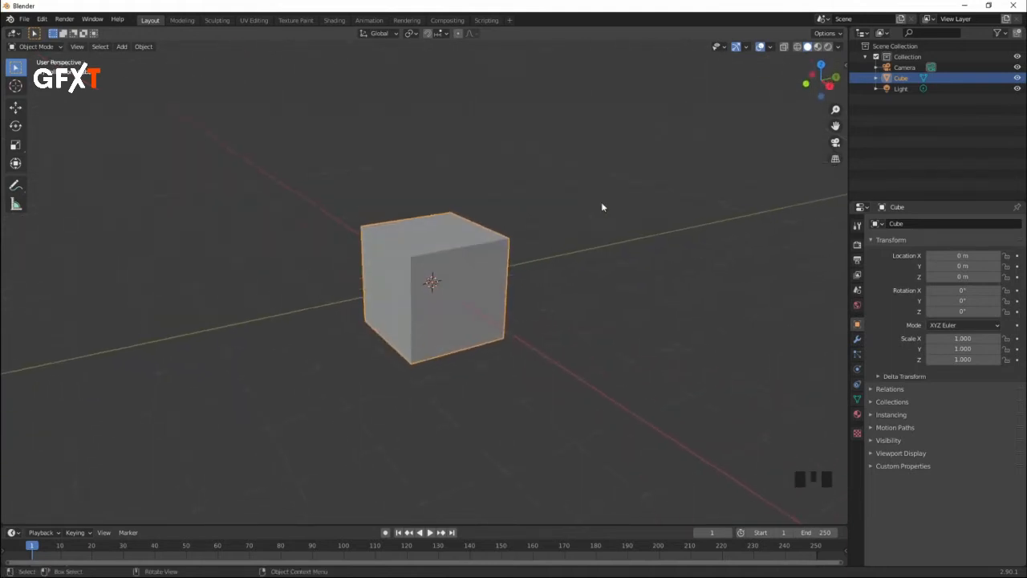
Step: View the cube from the front, right, top and bottom in orthographic projection
{"action": "left_click", "coordinate": [806, 84]}
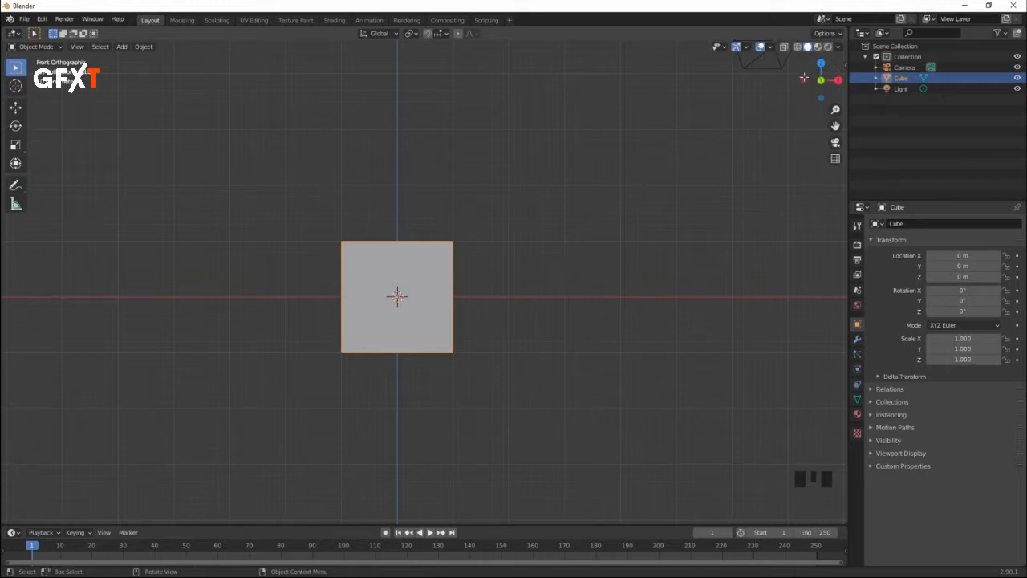
{"action": "middle_click_drag", "start_coordinate": [592, 226], "coordinate": [615, 255]}
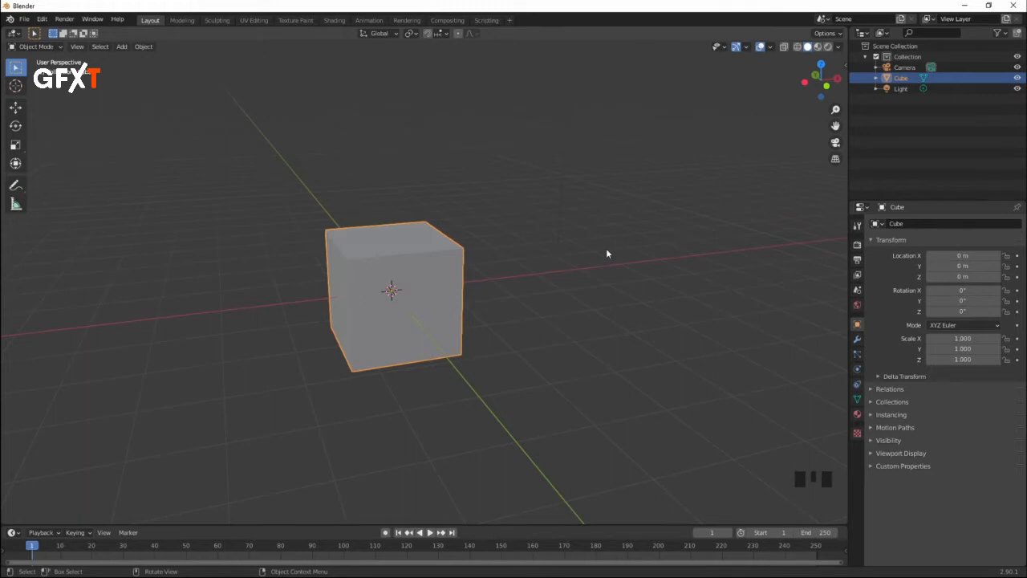
{"action": "key", "text": "KP_1"}
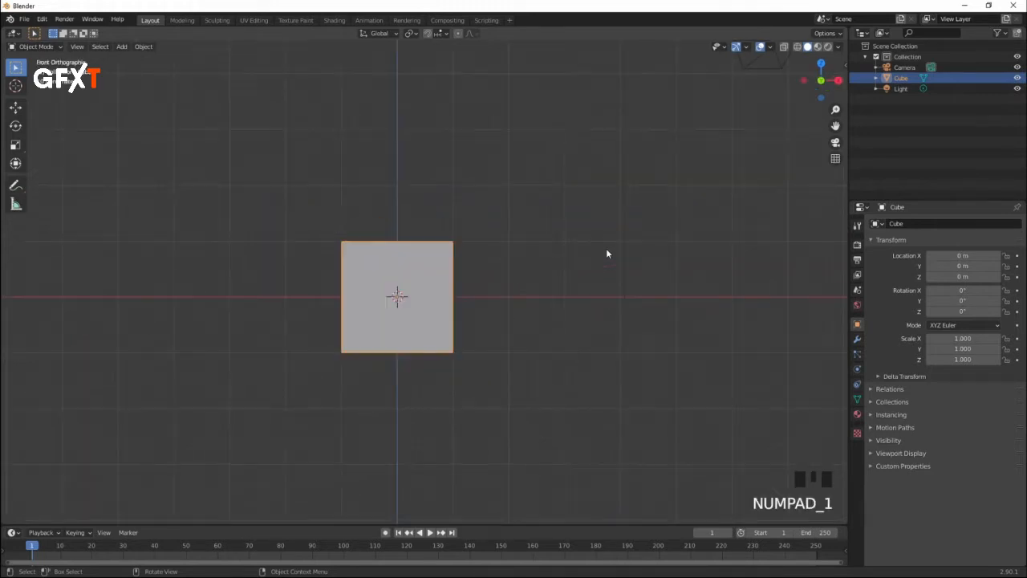
{"action": "key", "text": "KP_3"}
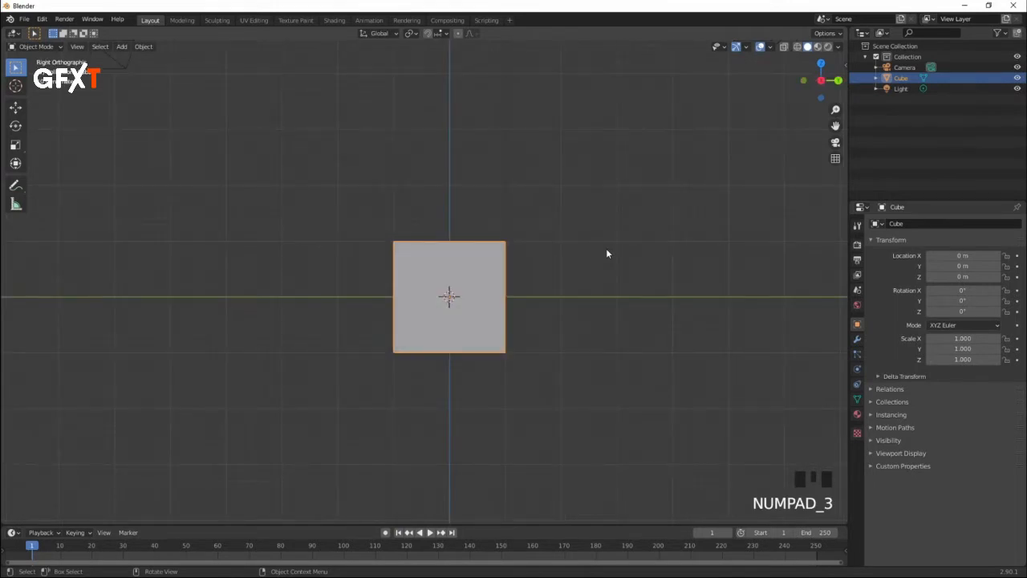
{"action": "key", "text": "KP_7"}
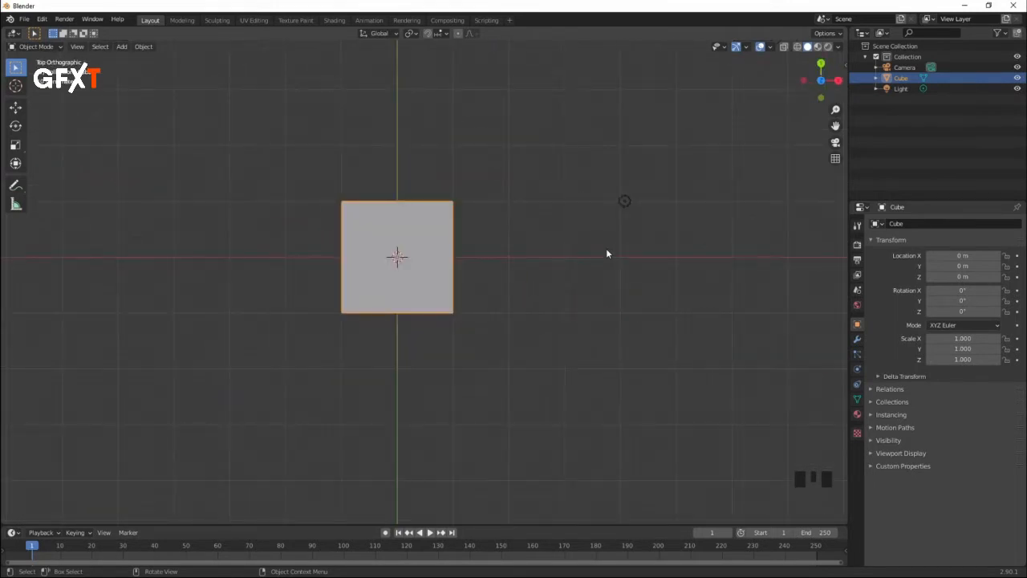
{"action": "key", "text": "KP_9"}
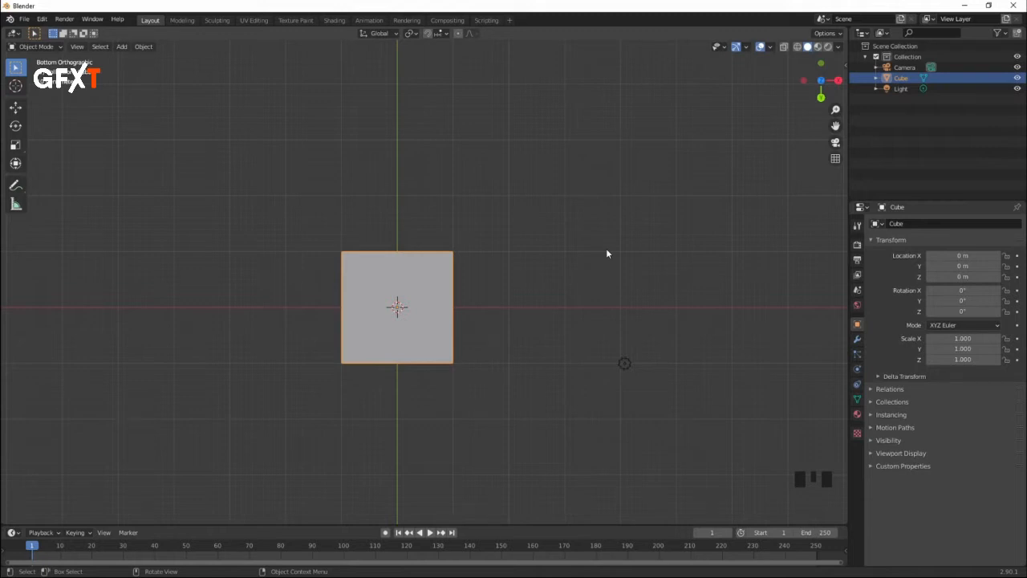
Step: Compare the front and back views and the right and left views, look through the camera, and return to user perspective
{"action": "key", "text": "KP_1"}
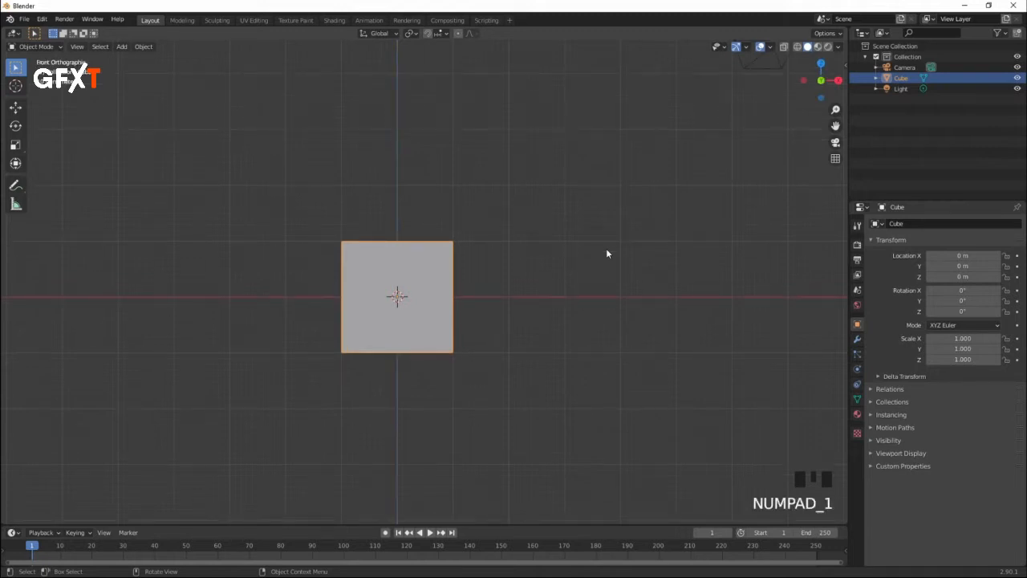
{"action": "key", "text": "KP_9"}
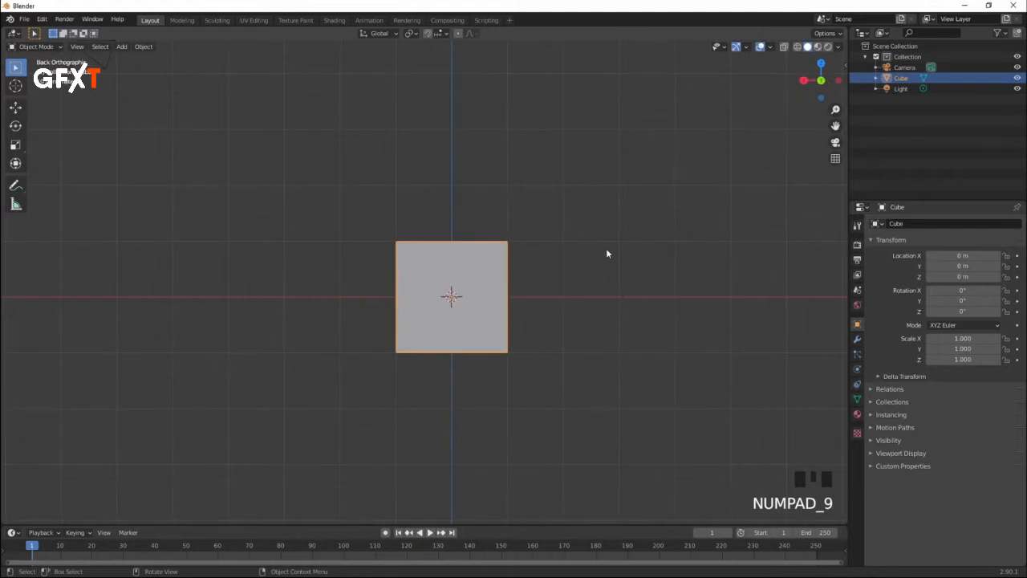
{"action": "key", "text": "KP_3"}
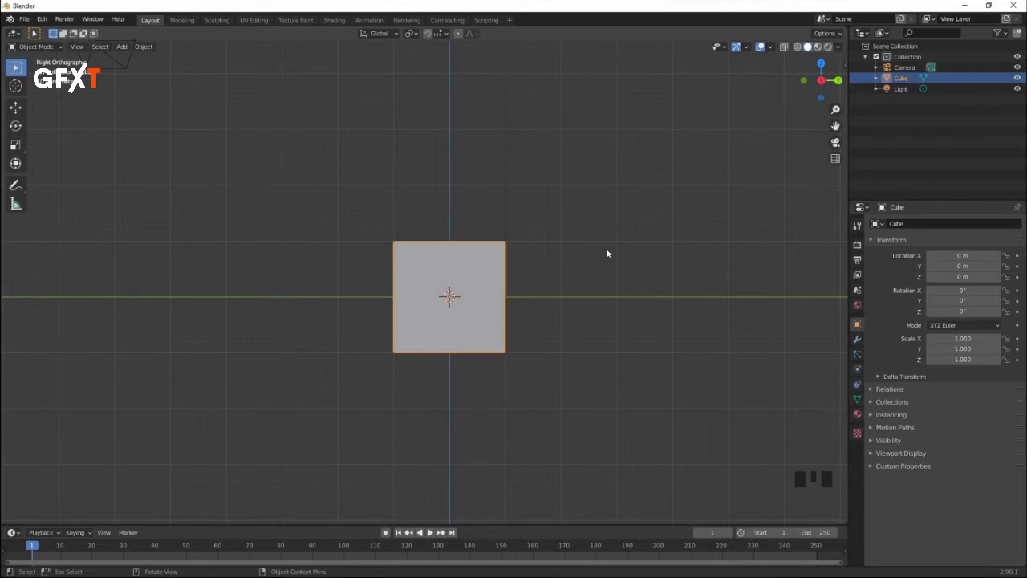
{"action": "key", "text": "KP_9"}
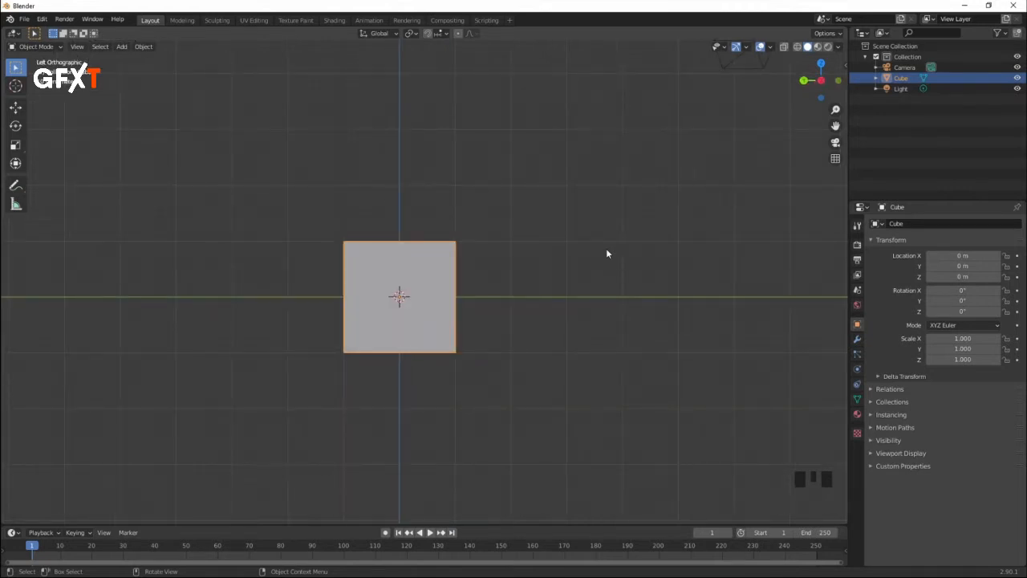
{"action": "key", "text": "KP_0"}
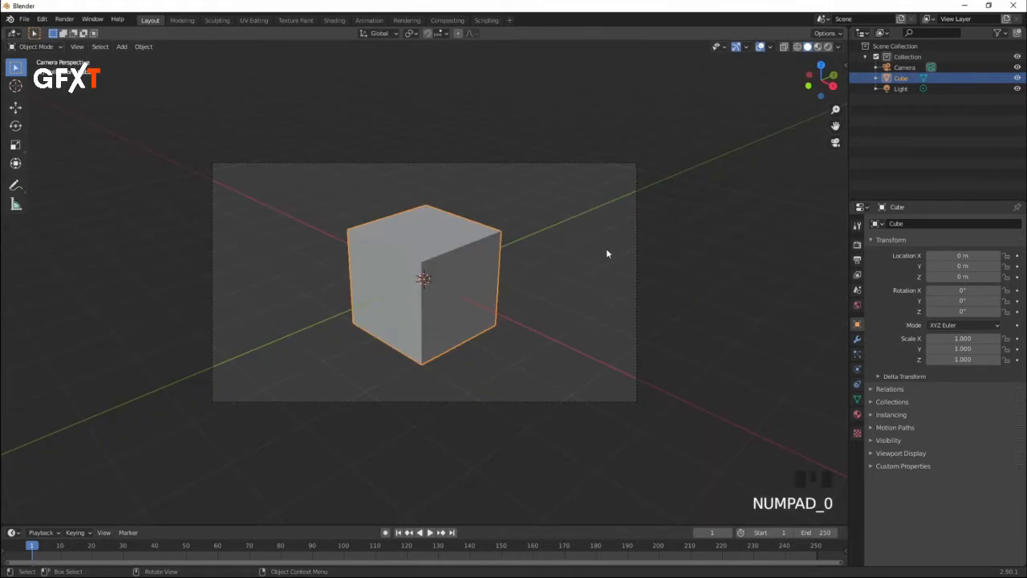
{"action": "middle_click_drag", "start_coordinate": [606, 254], "coordinate": [490, 191]}
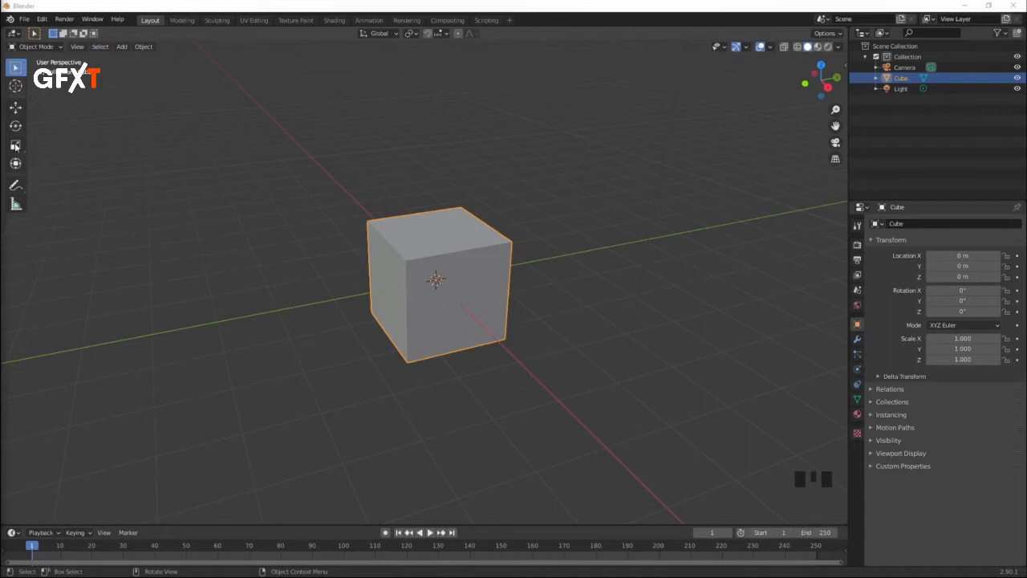
{"action": "mouse_move", "coordinate": [515, 329]}
{"action": "middle_mouse_down"}
{"action": "mouse_move", "coordinate": [535, 319]}
{"action": "mouse_move", "coordinate": [546, 291]}
{"action": "mouse_move", "coordinate": [539, 337]}
{"action": "mouse_move", "coordinate": [527, 326]}
{"action": "middle_mouse_up"}
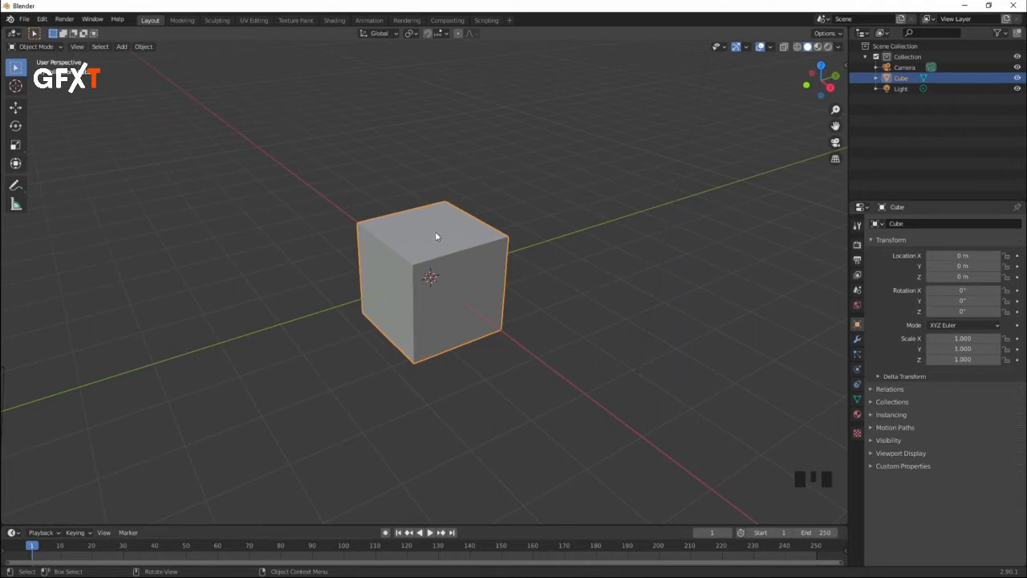
{"action": "mouse_move", "coordinate": [442, 233]}
{"action": "middle_mouse_down"}
{"action": "mouse_move", "coordinate": [437, 222]}
{"action": "mouse_move", "coordinate": [439, 231]}
{"action": "middle_mouse_up"}
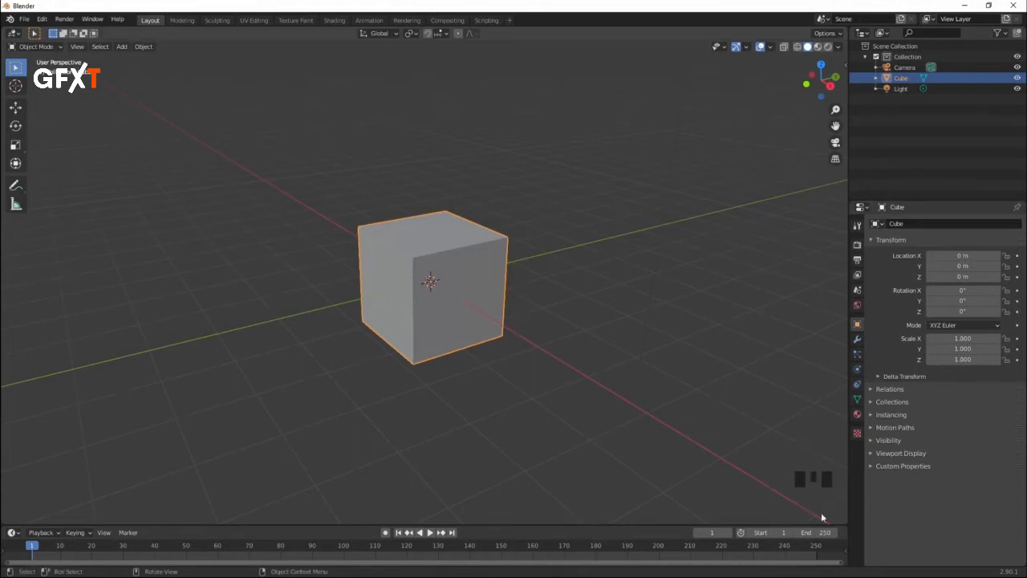
{"action": "middle_click_drag", "start_coordinate": [417, 277], "coordinate": [436, 284]}
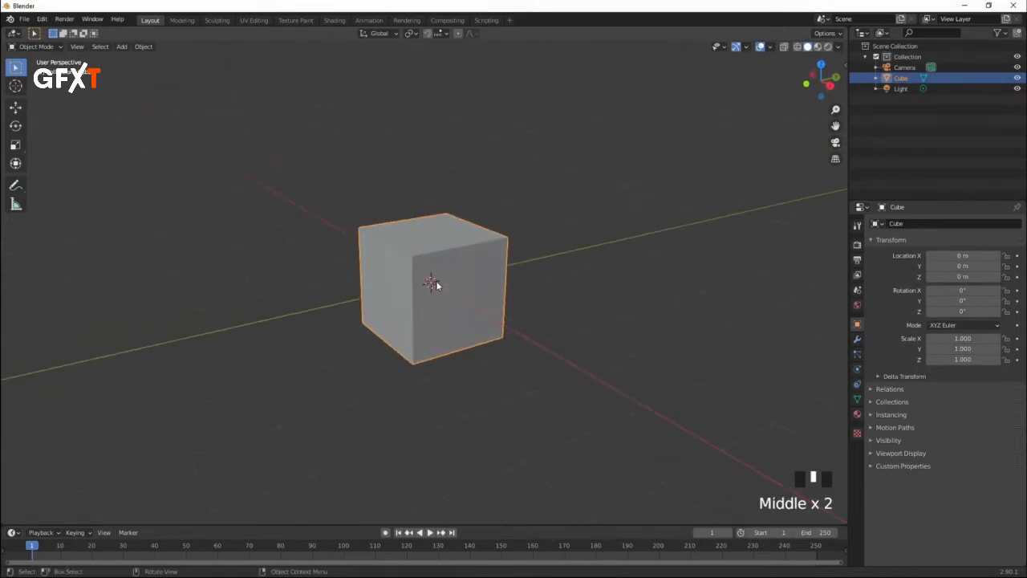
{"action": "middle_click_drag", "start_coordinate": [506, 303], "coordinate": [523, 290]}
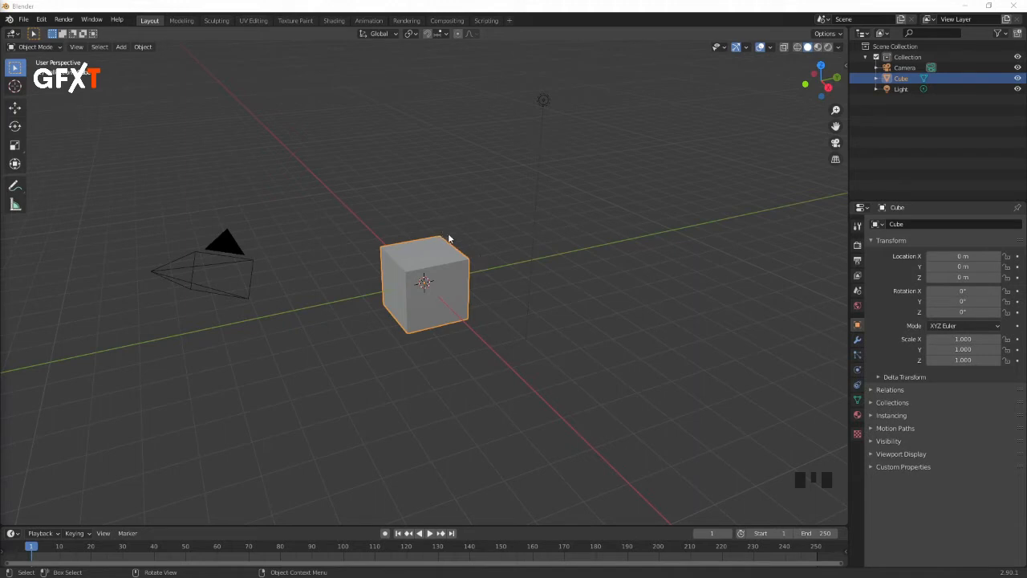
Step: Select the camera, the light and the cube one after another in the 3D viewport
{"action": "left_click", "coordinate": [228, 241]}
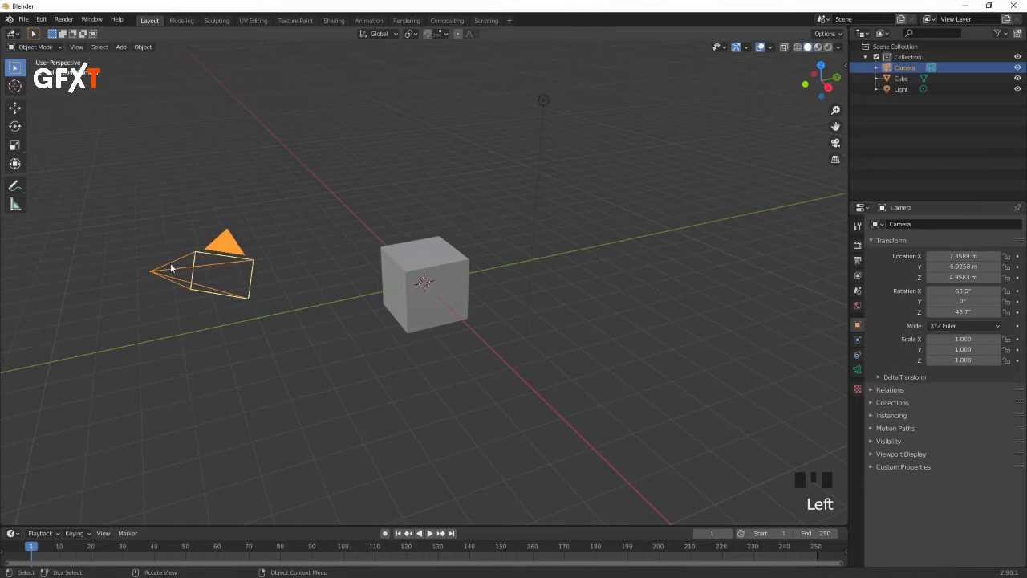
{"action": "left_click", "coordinate": [544, 101]}
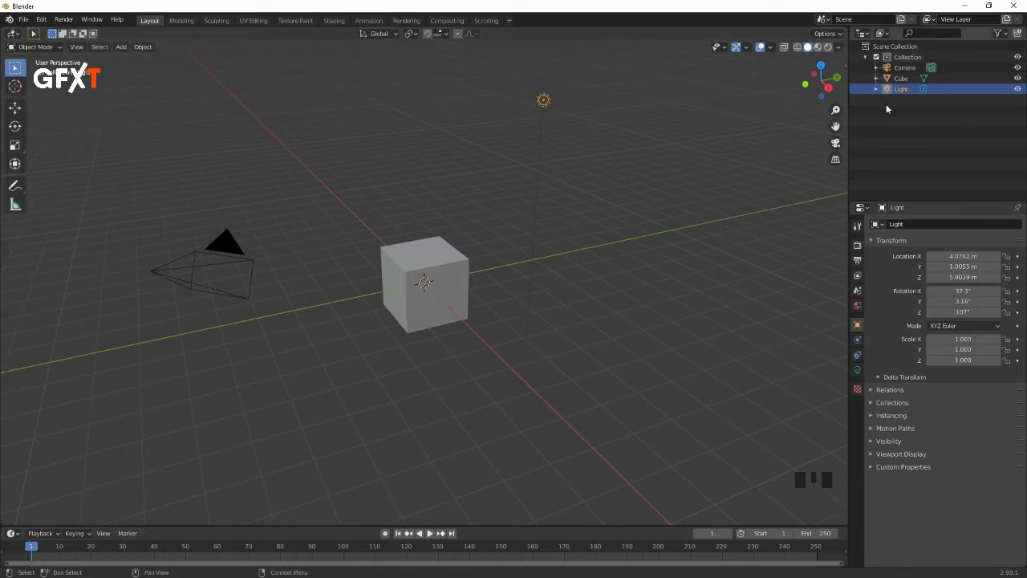
{"action": "left_click", "coordinate": [444, 258]}
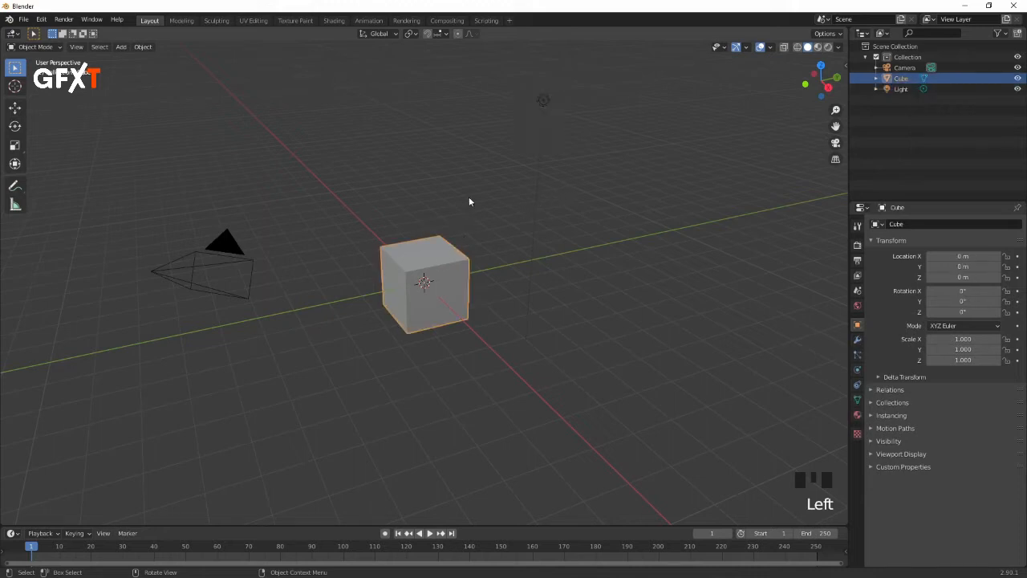
Step: Deselect the cube, select all objects in the scene at once, and clear the selection again
{"action": "left_click", "coordinate": [452, 181]}
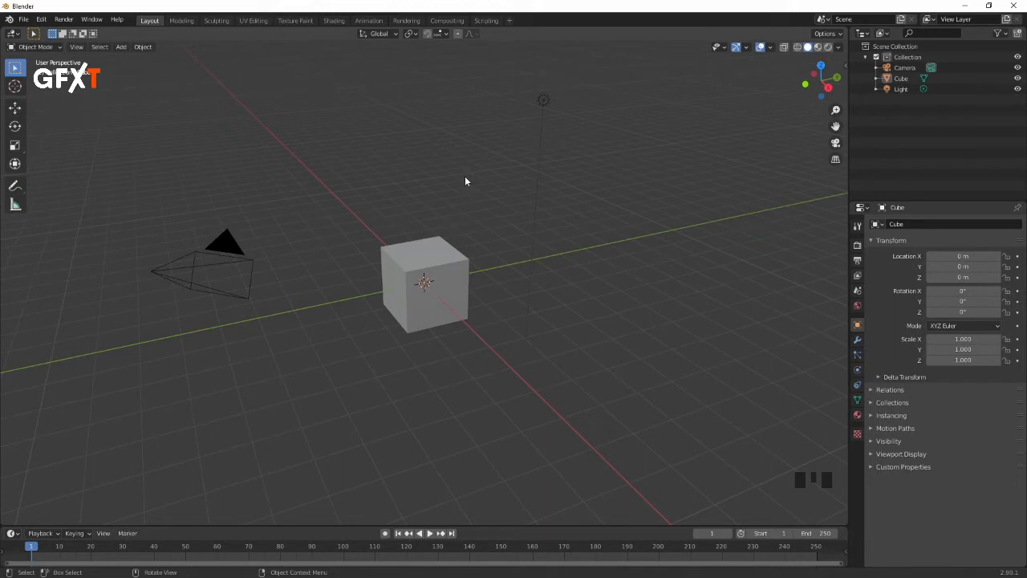
{"action": "key", "text": "a"}
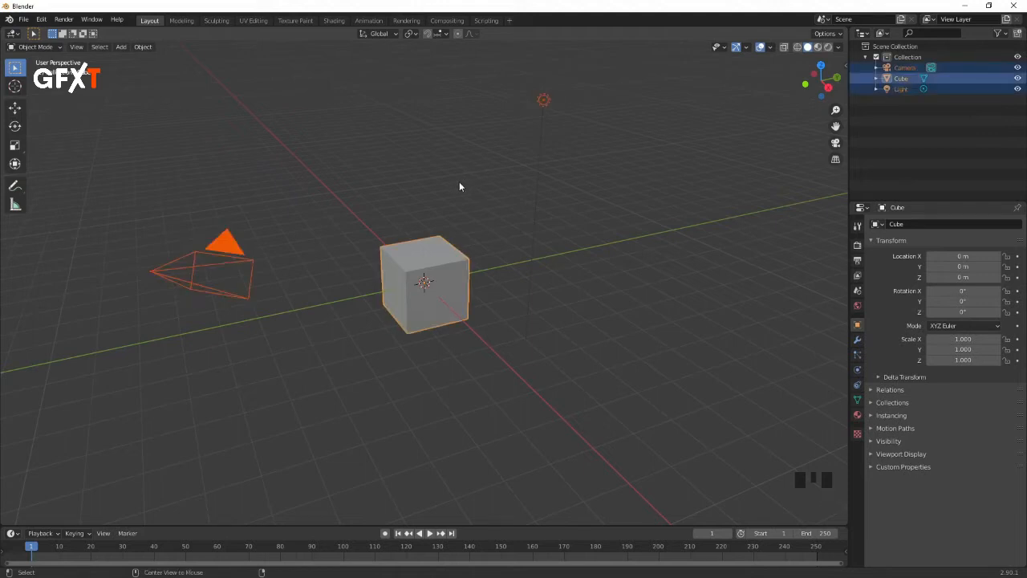
{"action": "key", "text": "alt+a"}
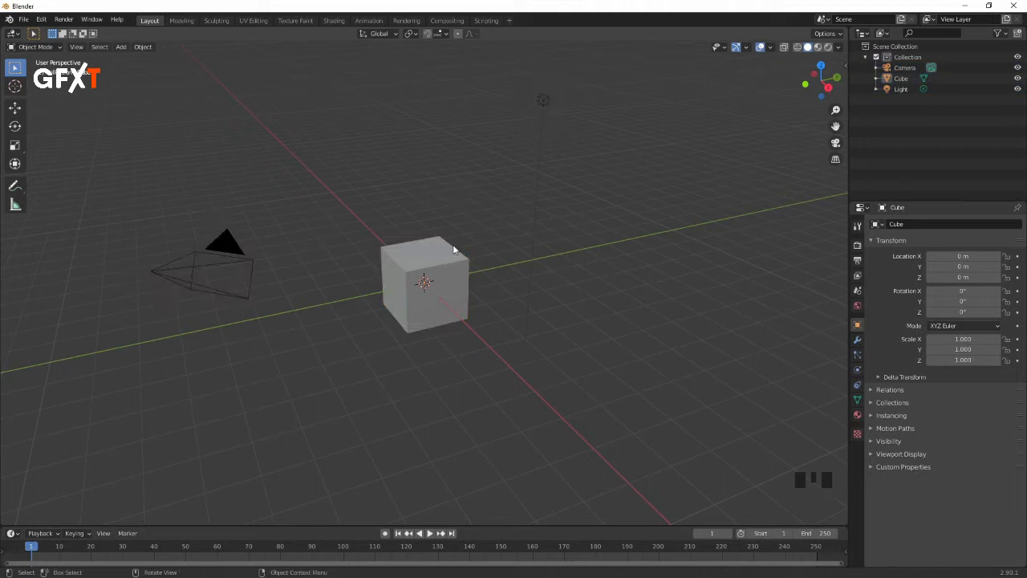
Step: Select the cube, camera and light one at a time in the Outliner, finishing with the cube selected
{"action": "left_click", "coordinate": [904, 78]}
{"action": "left_click", "coordinate": [902, 69]}
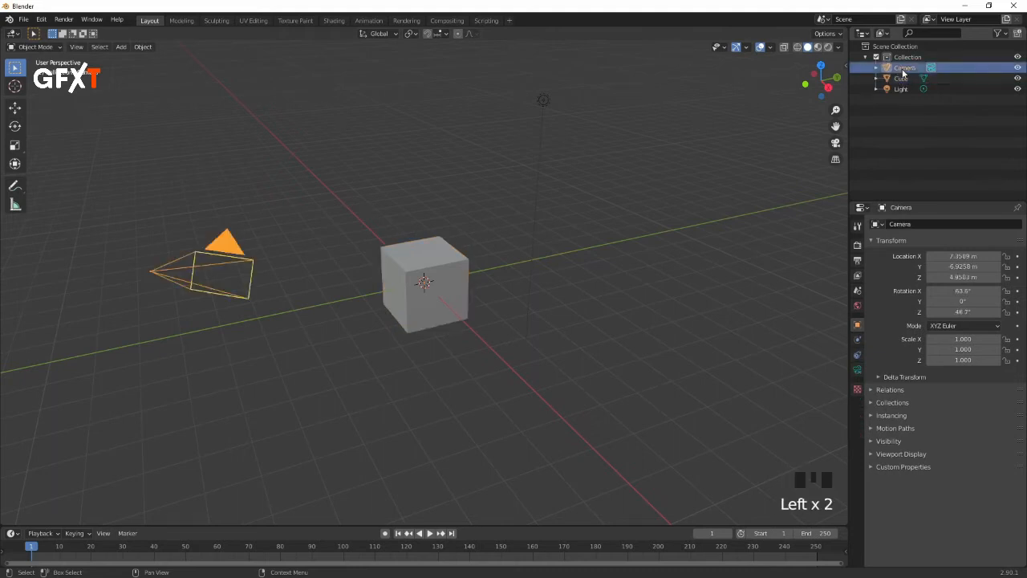
{"action": "left_click", "coordinate": [899, 90]}
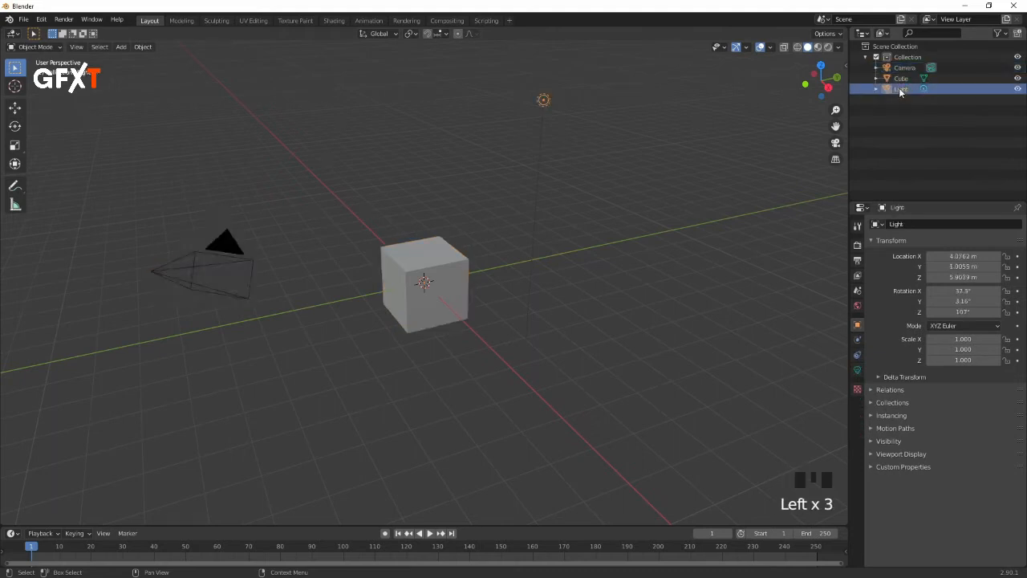
{"action": "left_click", "coordinate": [902, 79]}
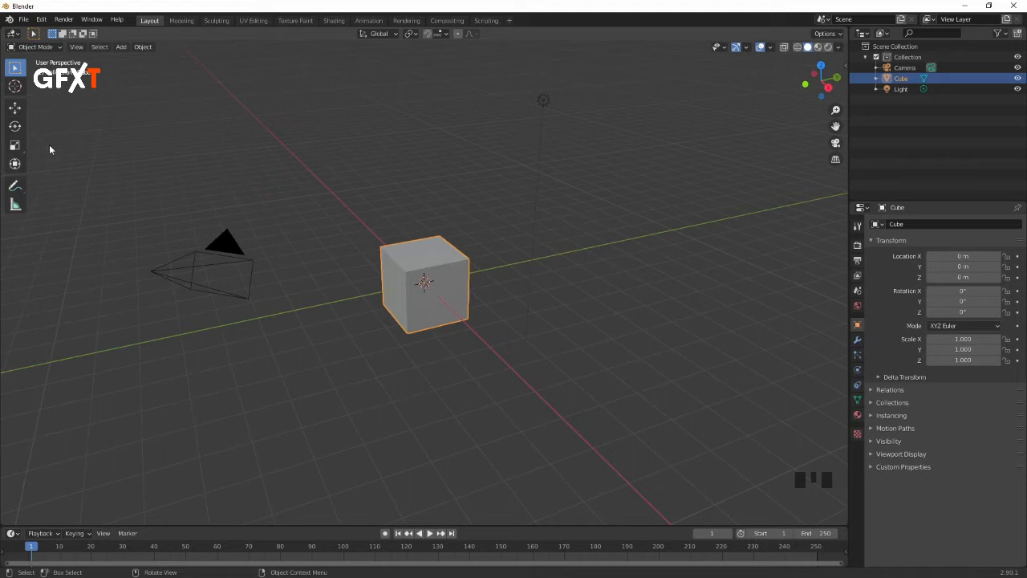
Step: Hide the toolbar of the 3D viewport
{"action": "key", "text": "t"}
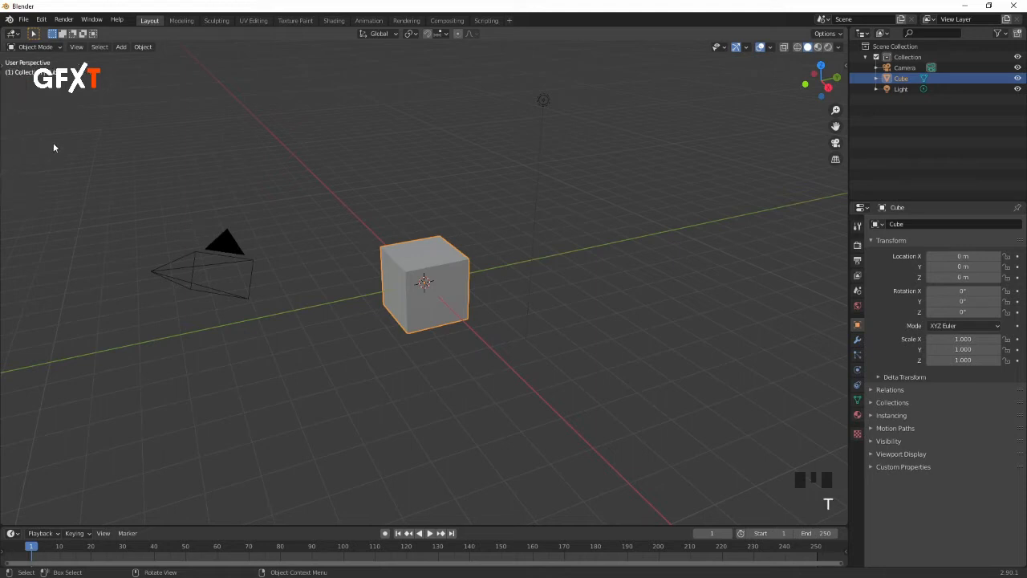
Step: Show the viewport's toolbar again and look through the variants of the selection tool
{"action": "key", "text": "t"}
{"action": "key", "text": "t"}
{"action": "key", "text": "t"}
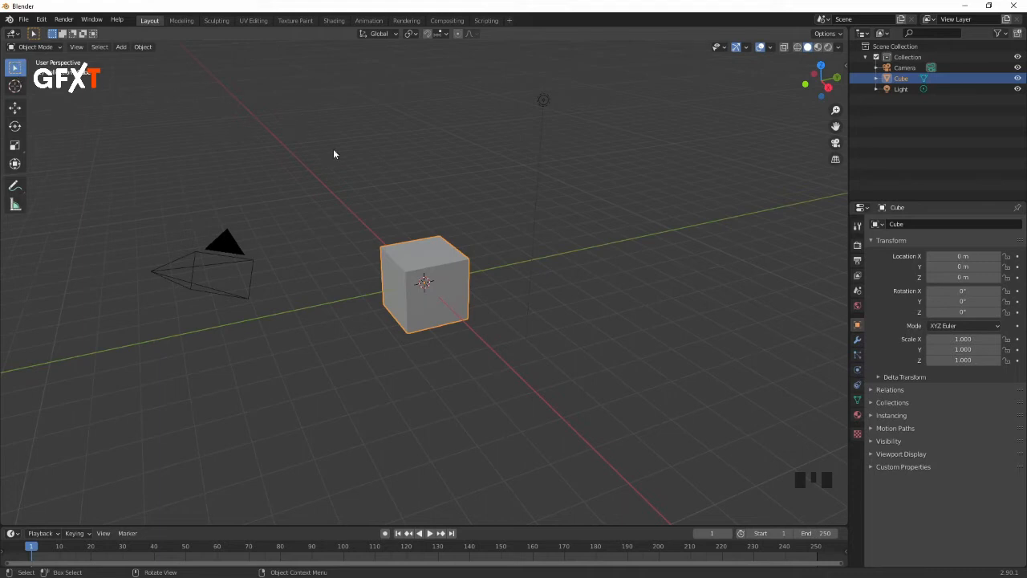
{"action": "left_click", "coordinate": [22, 72]}
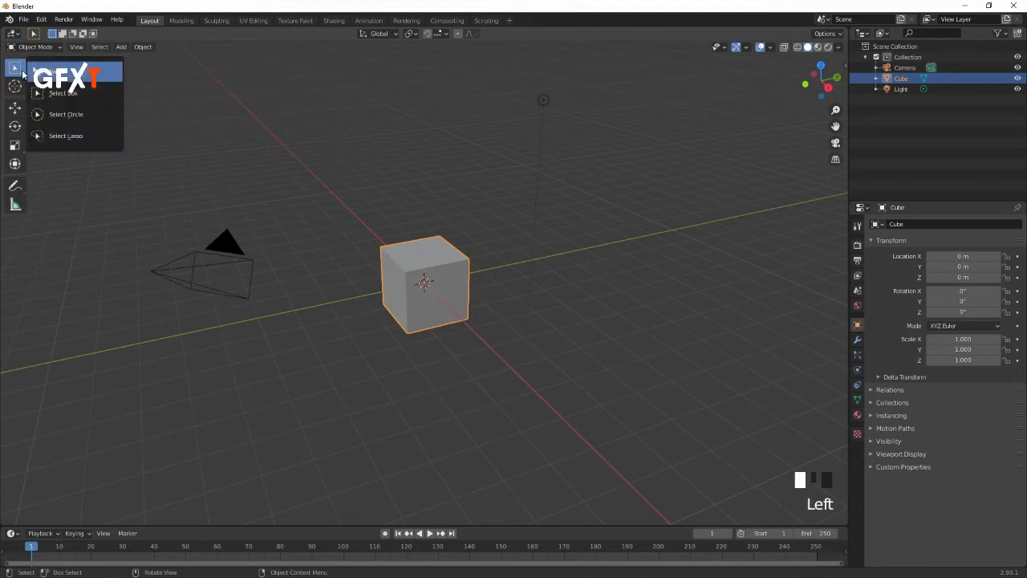
{"action": "left_click", "coordinate": [20, 72]}
{"action": "left_click", "coordinate": [54, 94]}
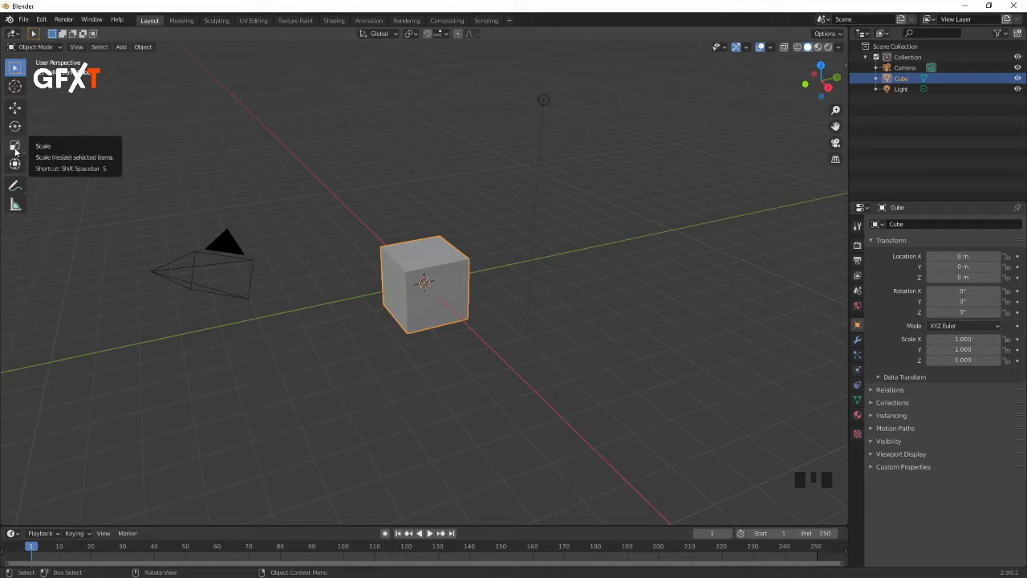
Step: Move the cube with the Move tool along Y, Z and X to about X 3.40 m, Y 6.12 m, Z -1.09 m
{"action": "left_click", "coordinate": [15, 107]}
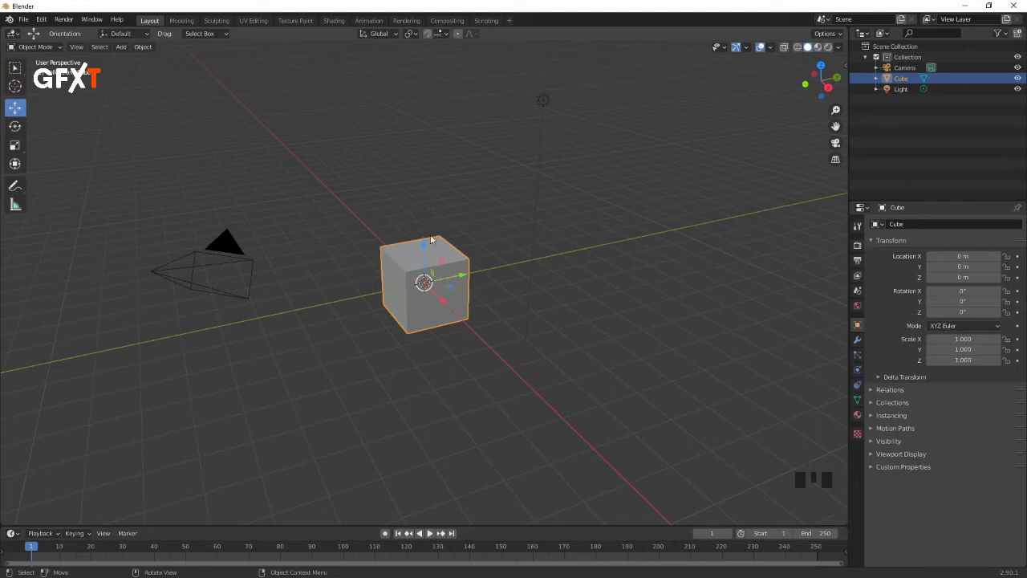
{"action": "left_click_drag", "start_coordinate": [462, 278], "coordinate": [631, 247]}
{"action": "left_click_drag", "start_coordinate": [590, 206], "coordinate": [584, 355]}
{"action": "left_click_drag", "start_coordinate": [607, 302], "coordinate": [678, 347]}
{"action": "left_click", "coordinate": [678, 349]}
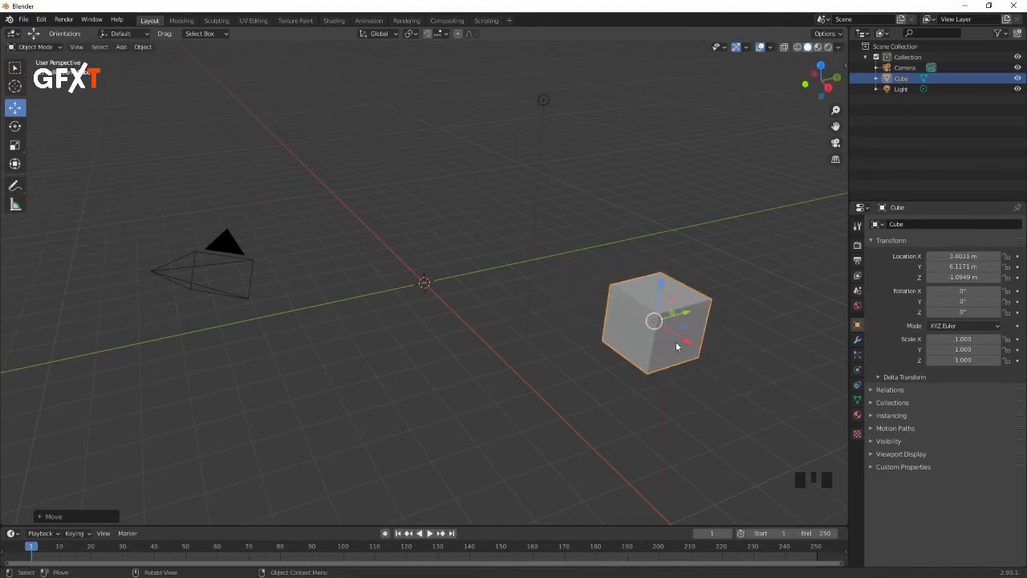
Step: Raise the cube along Z and move it across several axes at once to about Y -1.33 m, Z 3.62 m
{"action": "left_click_drag", "start_coordinate": [661, 282], "coordinate": [664, 184]}
{"action": "left_click_drag", "start_coordinate": [708, 247], "coordinate": [433, 210]}
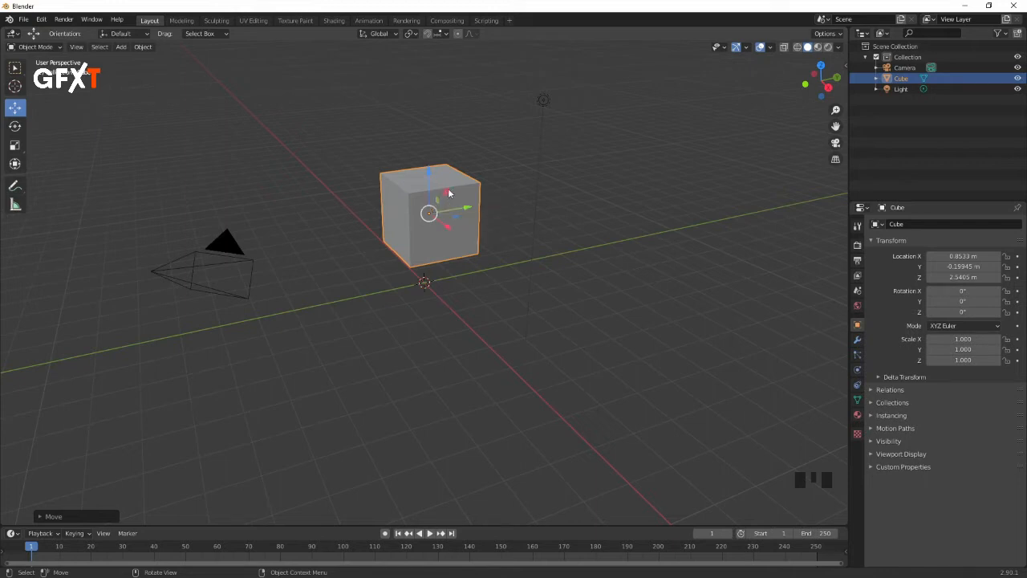
{"action": "left_click_drag", "start_coordinate": [447, 195], "coordinate": [425, 279]}
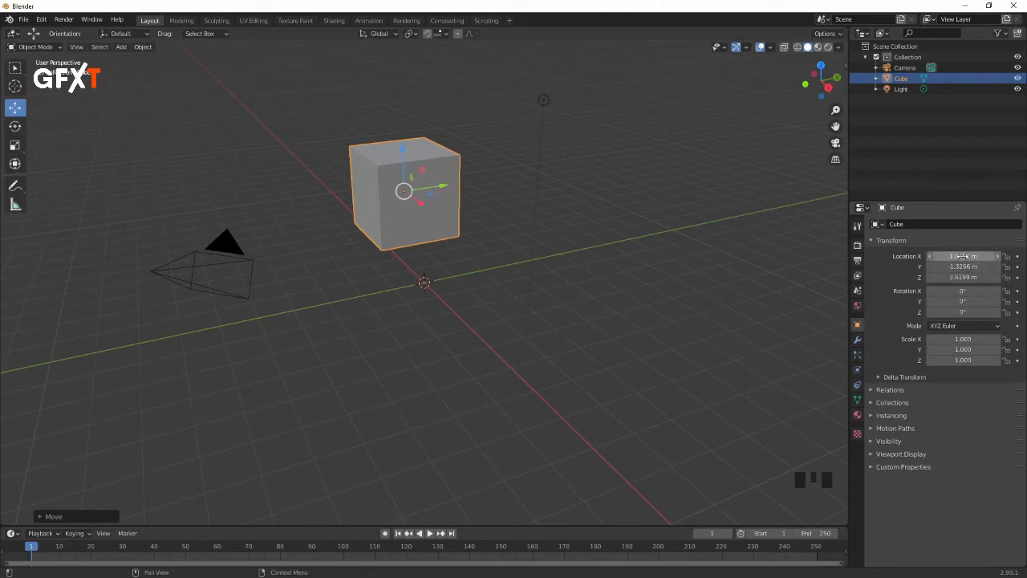
Step: Set the cube's location to 0 m on the X, Y and Z axes
{"action": "left_click_drag", "start_coordinate": [963, 256], "coordinate": [905, 259]}
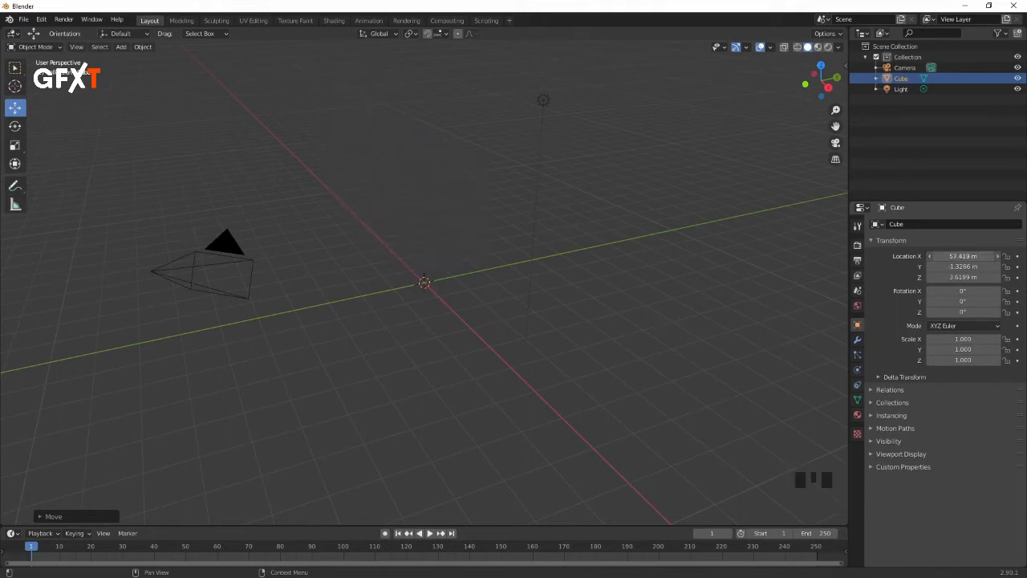
{"action": "left_click", "coordinate": [955, 256]}
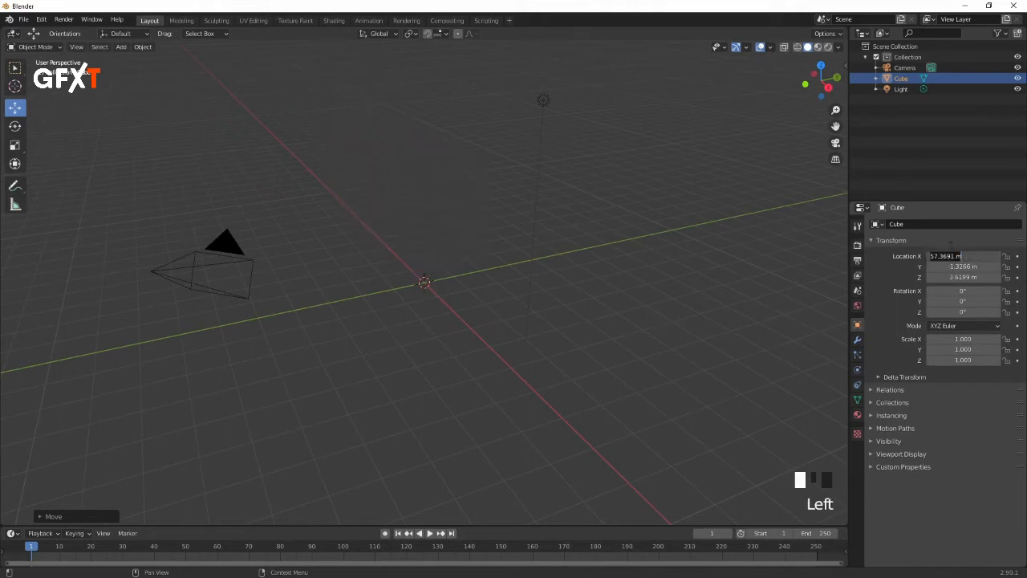
{"action": "type", "text": "0"}
{"action": "key", "text": "Return"}
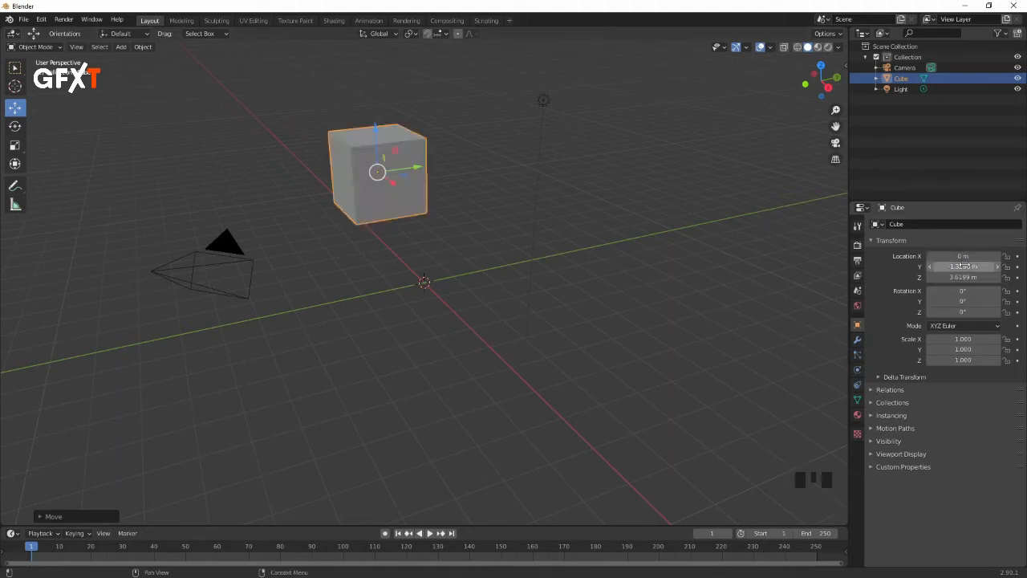
{"action": "left_click", "coordinate": [957, 266]}
{"action": "type", "text": "0"}
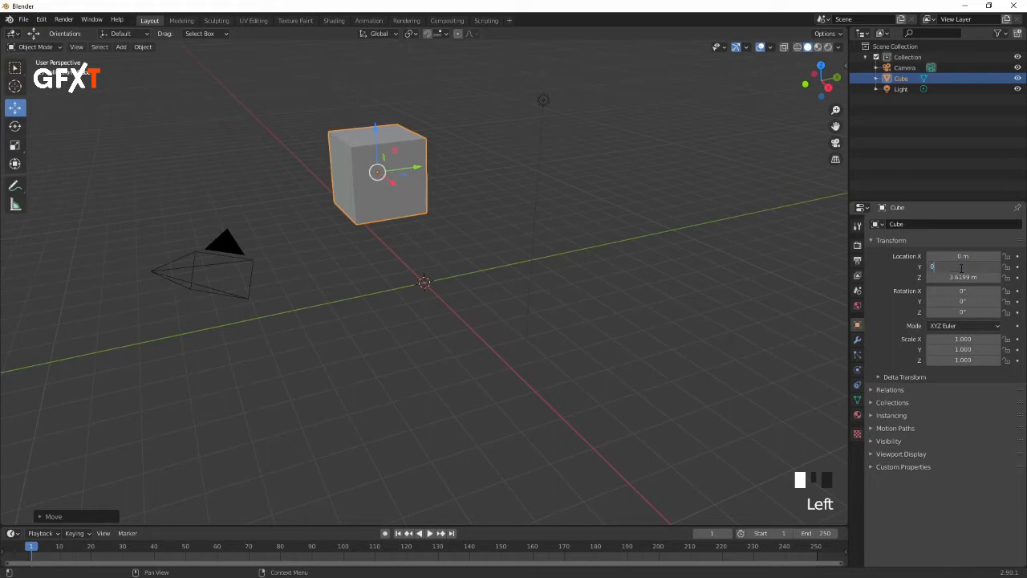
{"action": "key", "text": "Return"}
{"action": "left_click", "coordinate": [951, 276]}
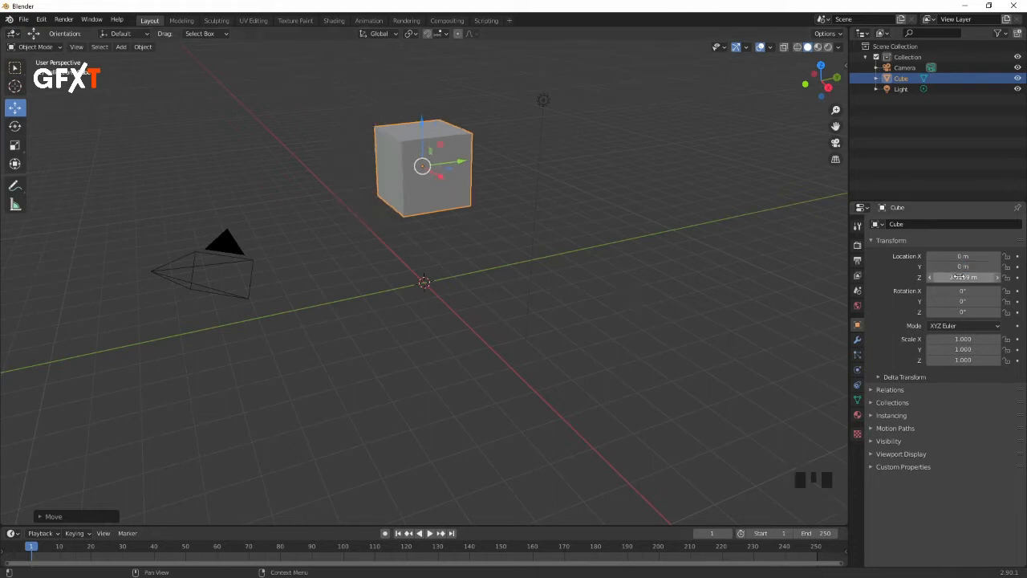
{"action": "type", "text": "0"}
{"action": "key", "text": "Return"}
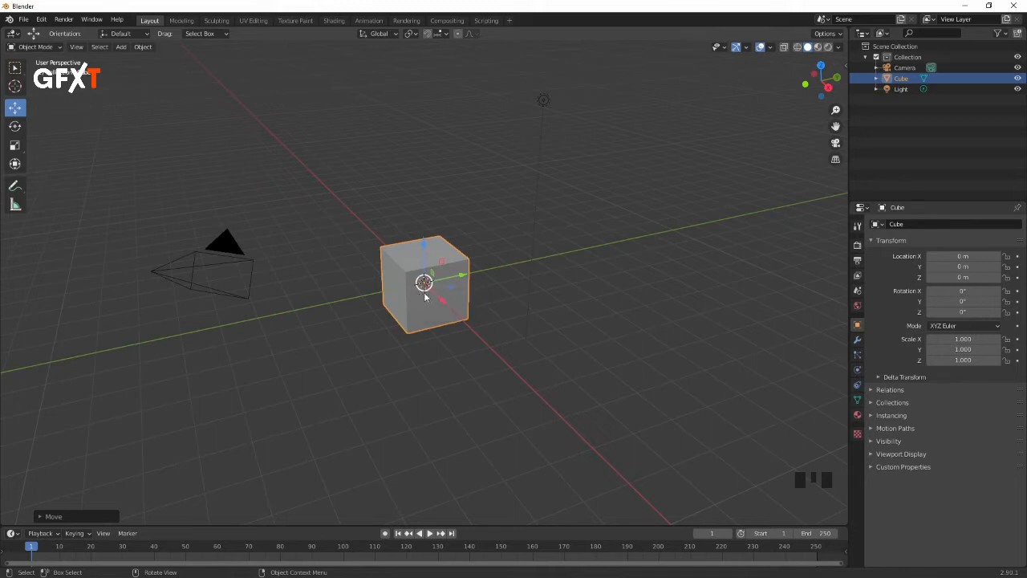
Step: Move the cube to about X 1.73 m, Z 3.81 m and reset its whole location to the default
{"action": "left_click_drag", "start_coordinate": [423, 243], "coordinate": [581, 155]}
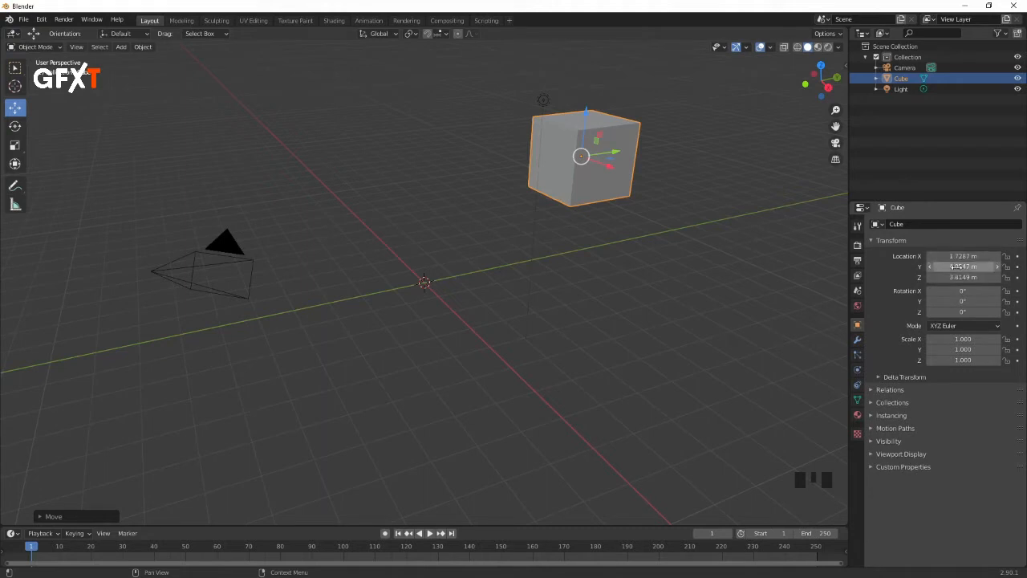
{"action": "key", "text": "BackSpace"}
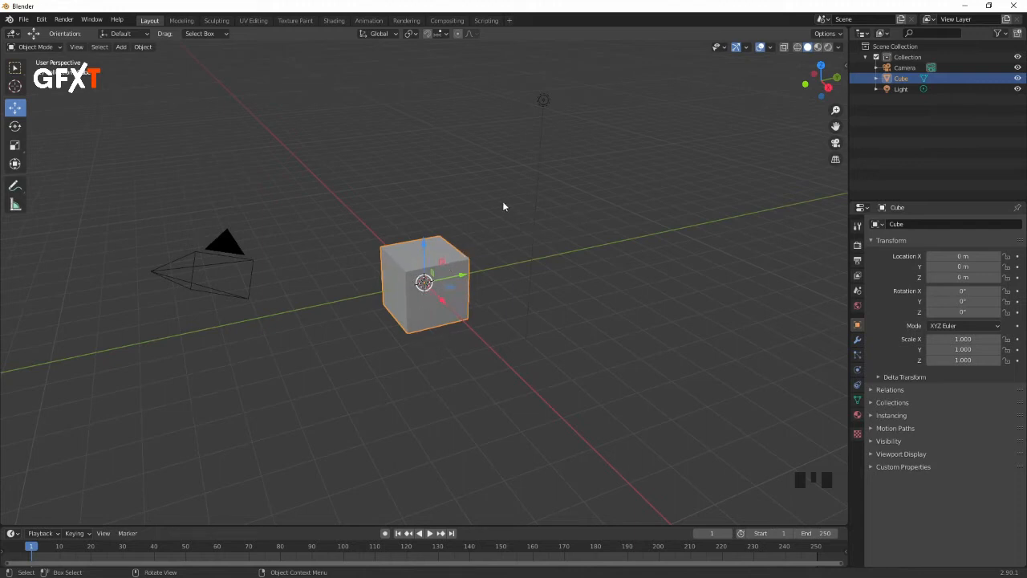
Step: Rotate the cube about 42.3° around the X axis with the Rotate tool and undo the rotation
{"action": "left_click", "coordinate": [15, 129]}
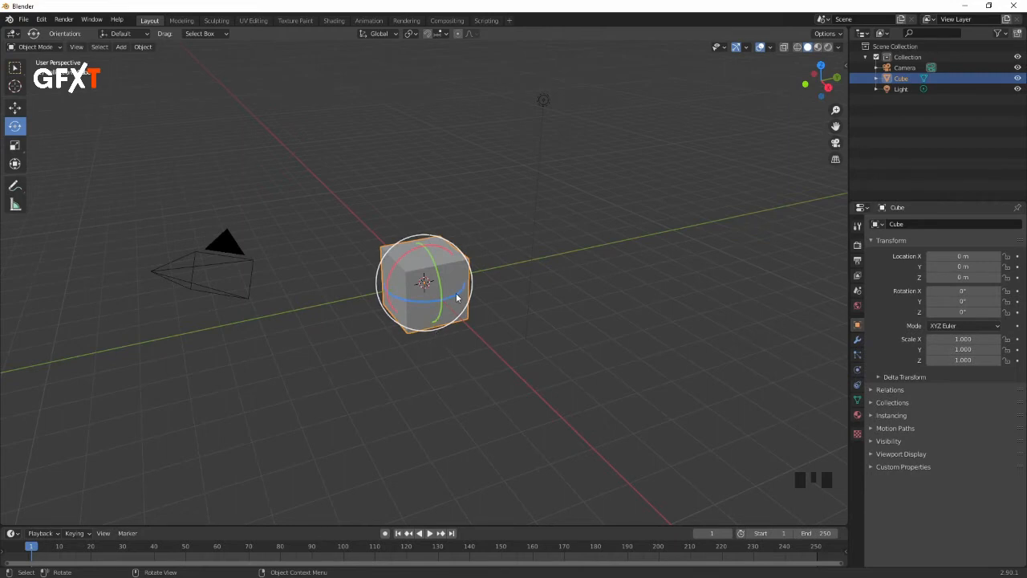
{"action": "mouse_move", "coordinate": [409, 256]}
{"action": "left_mouse_down"}
{"action": "mouse_move", "coordinate": [389, 271]}
{"action": "mouse_move", "coordinate": [418, 249]}
{"action": "mouse_move", "coordinate": [403, 272]}
{"action": "left_mouse_up"}
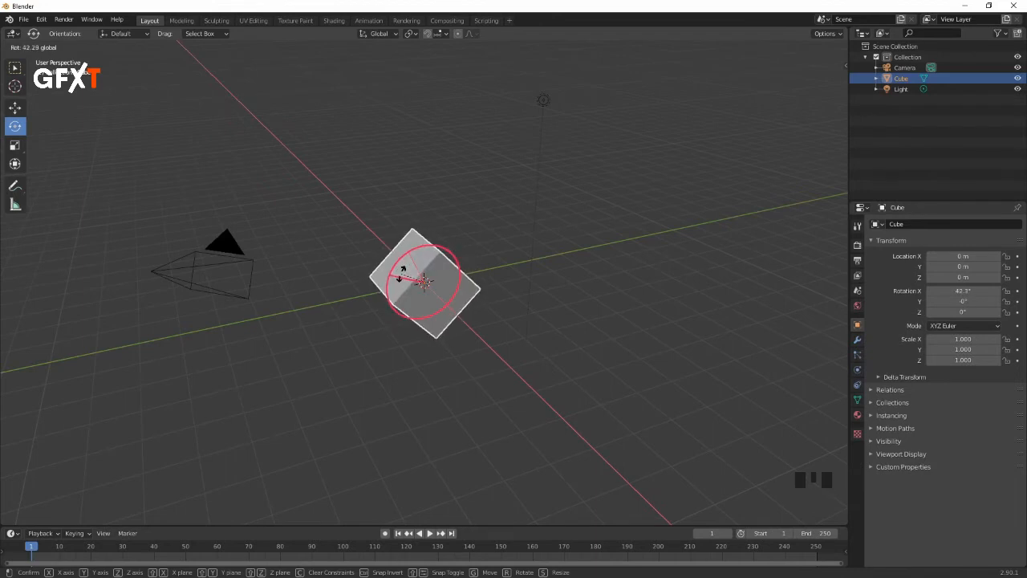
{"action": "left_click_drag", "start_coordinate": [396, 276], "coordinate": [399, 278]}
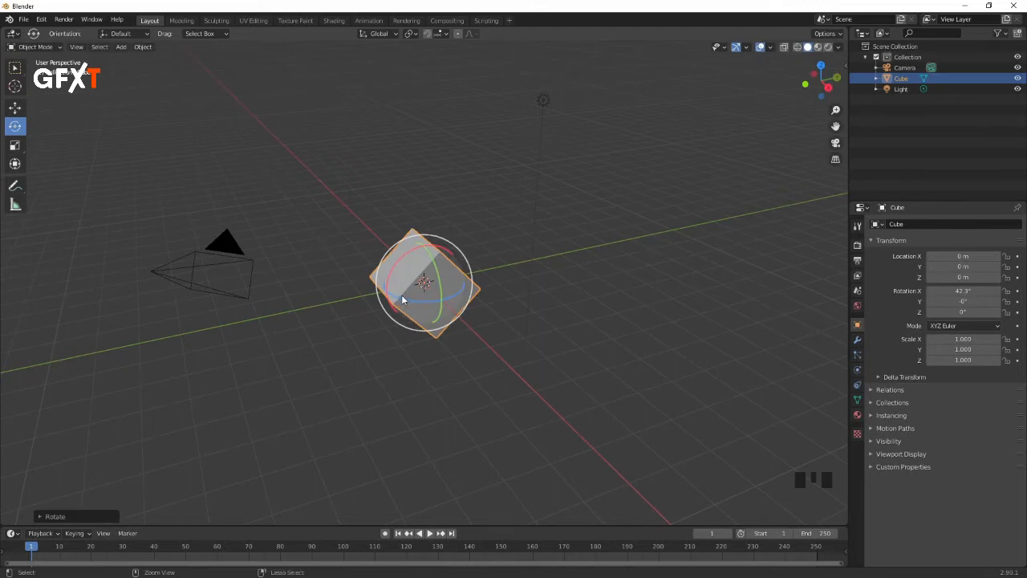
{"action": "key", "text": "ctrl+z"}
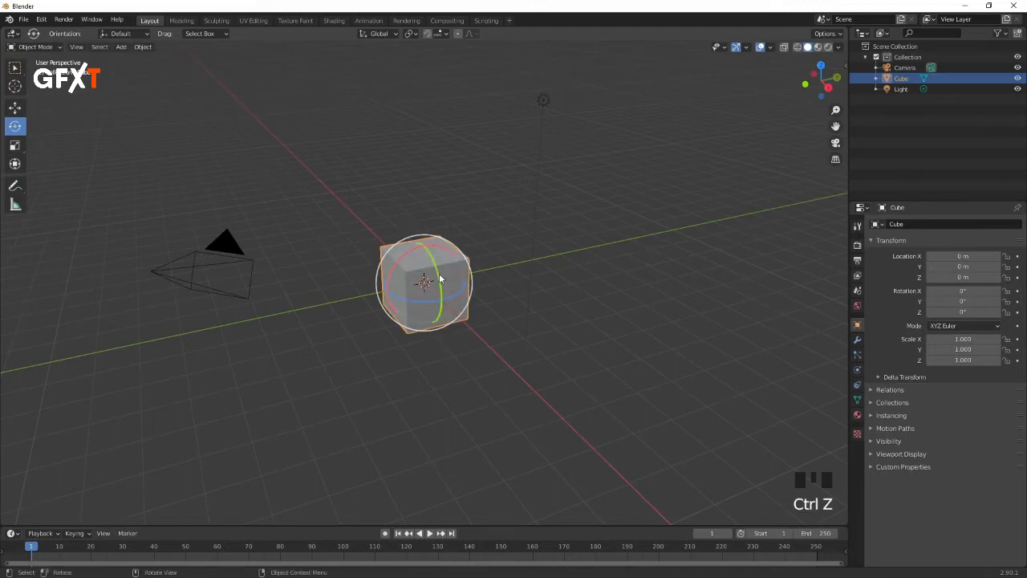
Step: Rotate the cube around the Y axis and freely with the trackball, undoing each rotation
{"action": "left_click_drag", "start_coordinate": [432, 265], "coordinate": [434, 281]}
{"action": "key", "text": "ctrl+z"}
{"action": "left_click_drag", "start_coordinate": [398, 269], "coordinate": [448, 275]}
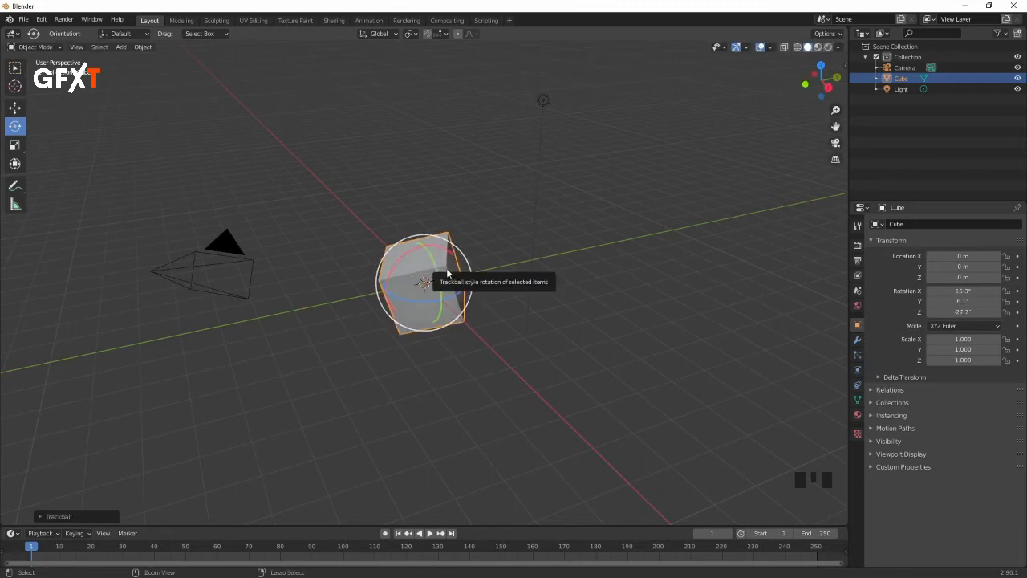
{"action": "key", "text": "ctrl+z"}
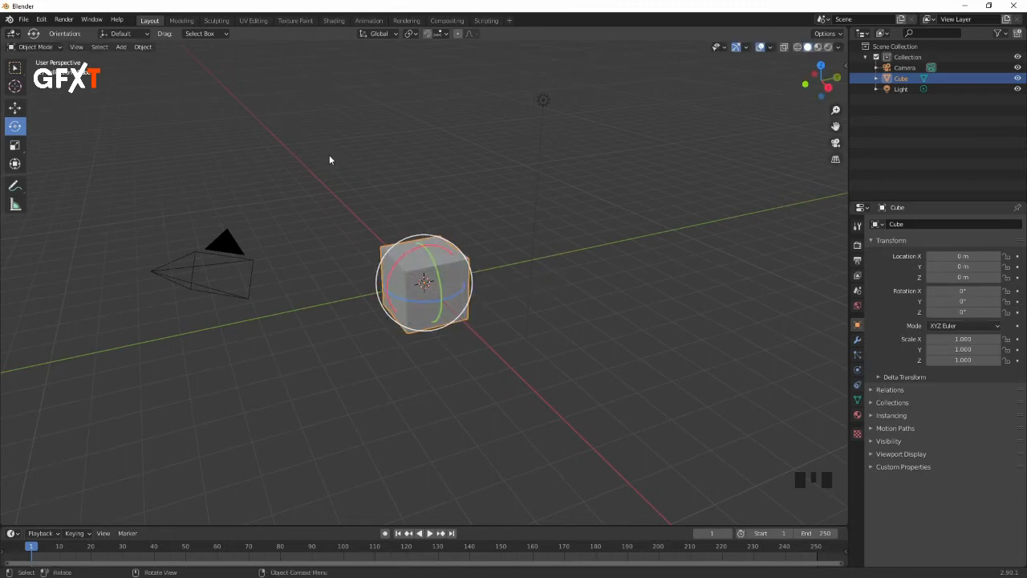
Step: Stretch the cube along Y and flatten it to about 0.345 along Z with the Scale tool, and reset its scale
{"action": "left_click", "coordinate": [16, 147]}
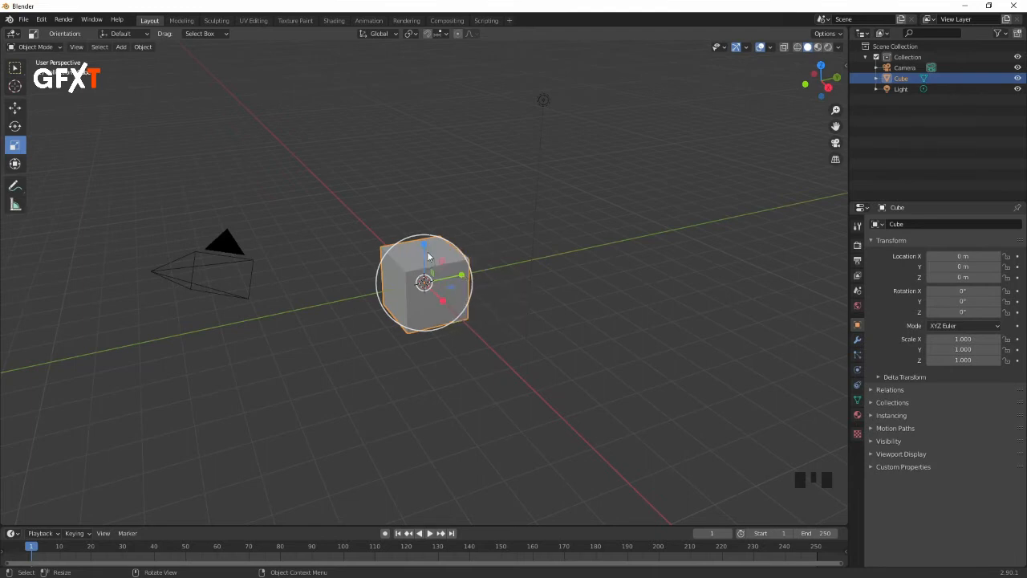
{"action": "left_click", "coordinate": [463, 279]}
{"action": "left_click_drag", "start_coordinate": [463, 279], "coordinate": [592, 248]}
{"action": "left_click_drag", "start_coordinate": [427, 243], "coordinate": [483, 237]}
{"action": "key", "text": "ctrl+z"}
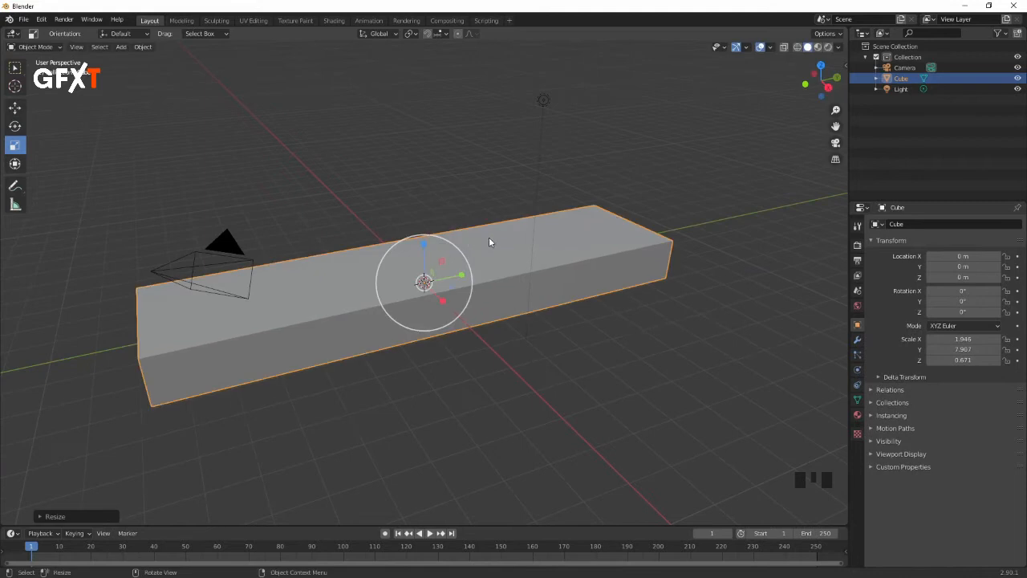
{"action": "key", "text": "ctrl+z"}
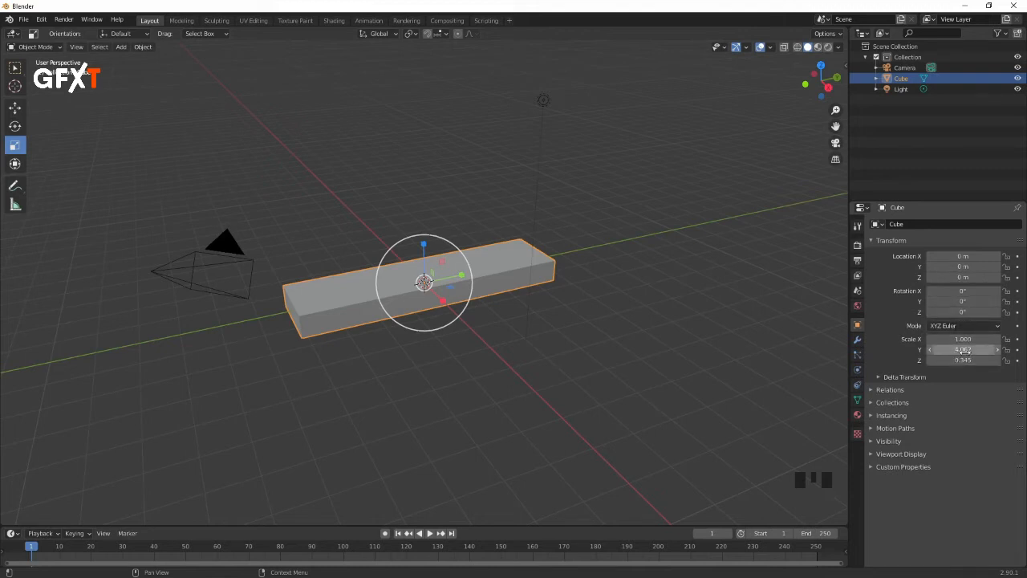
{"action": "key", "text": "BackSpace"}
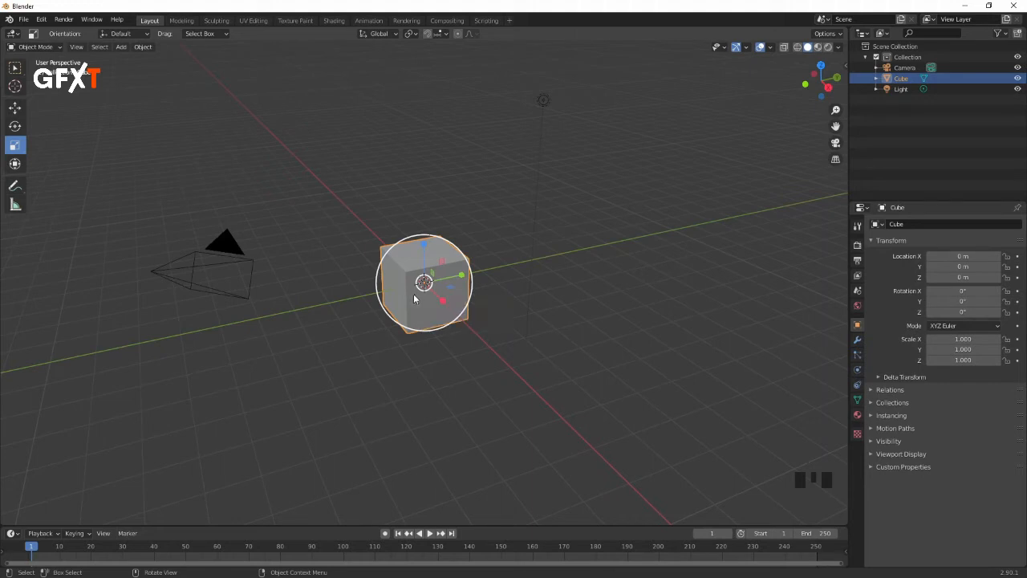
Step: Return to the selection tool and toggle the visibility of the camera and the light, leaving both hidden
{"action": "left_click", "coordinate": [14, 69]}
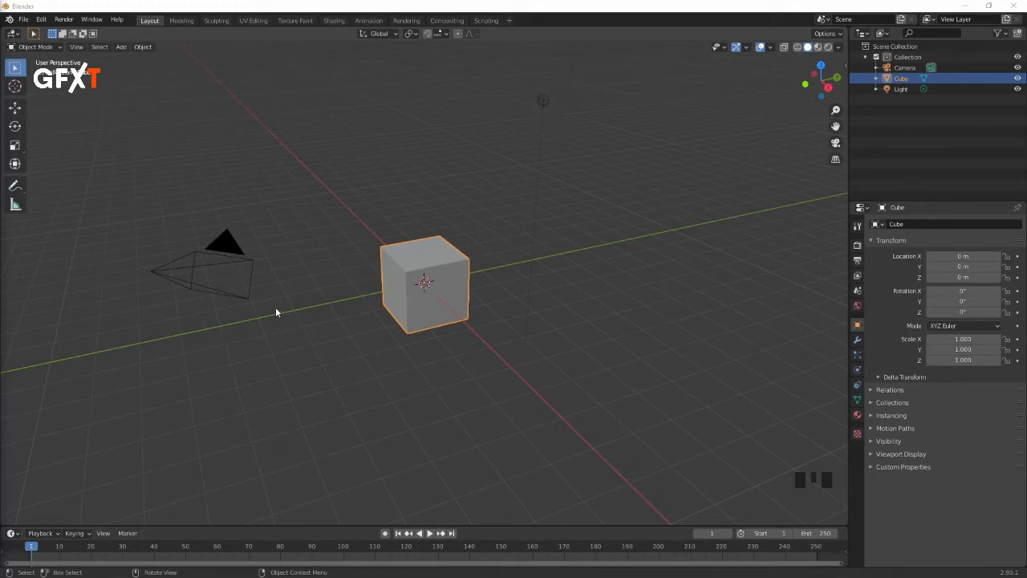
{"action": "left_click", "coordinate": [1018, 67]}
{"action": "left_click", "coordinate": [1017, 90]}
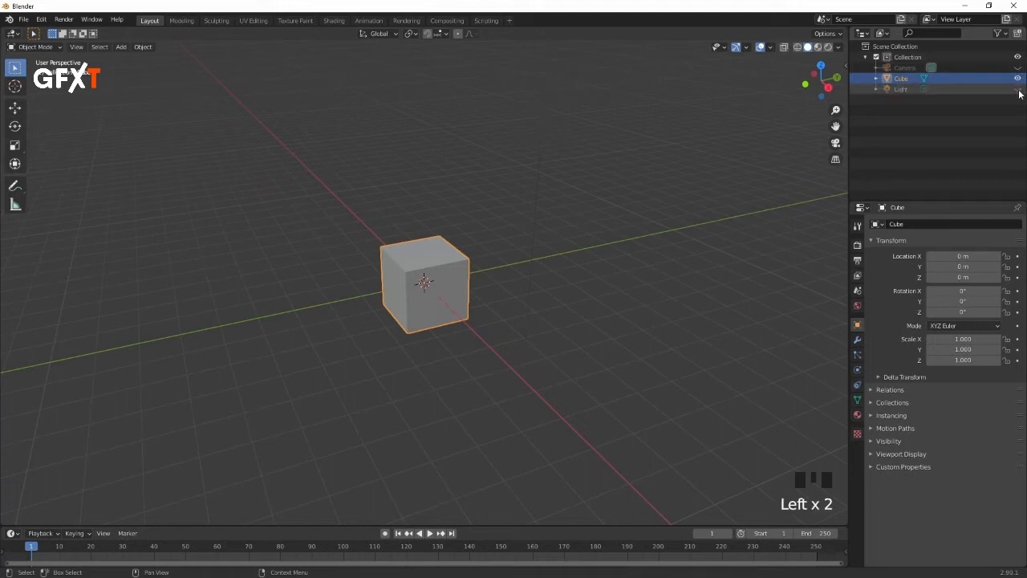
{"action": "left_click", "coordinate": [1018, 90]}
{"action": "left_click", "coordinate": [1018, 69]}
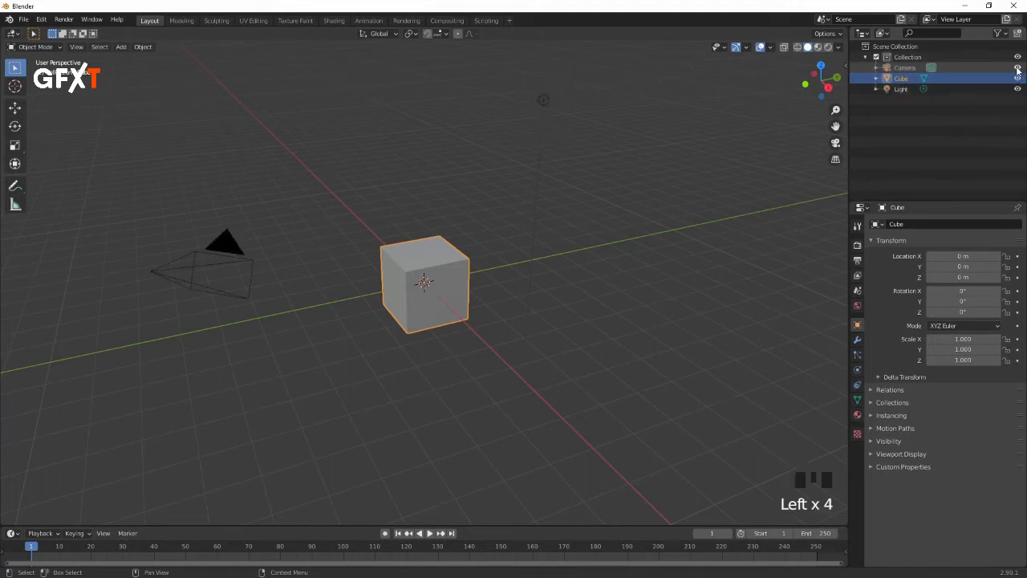
{"action": "left_click", "coordinate": [1017, 68]}
{"action": "left_click", "coordinate": [1017, 90]}
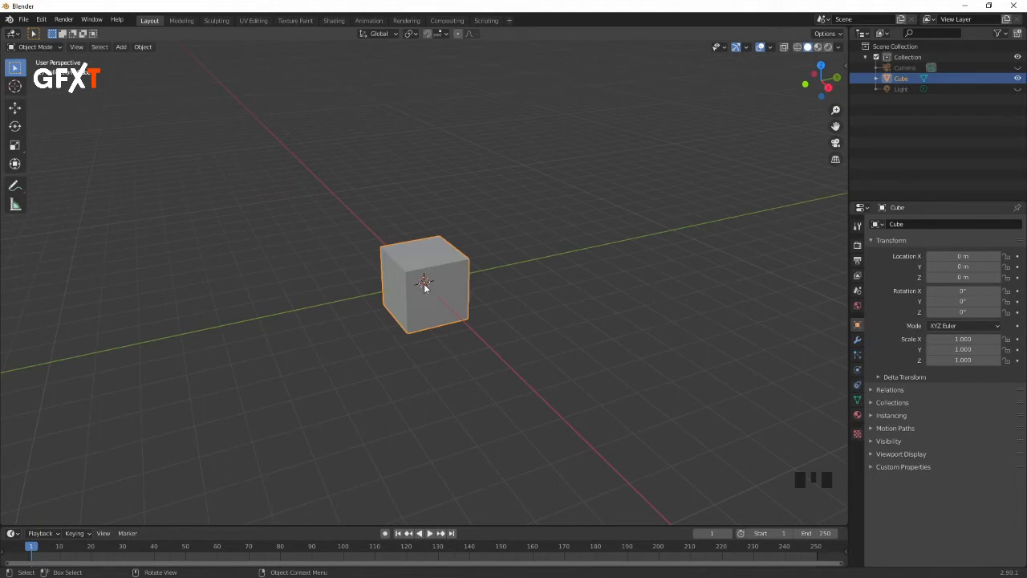
Step: Switch to the front view, stretch the cube along Z with the Scale tool, and undo the stretch
{"action": "key", "text": "KP_1"}
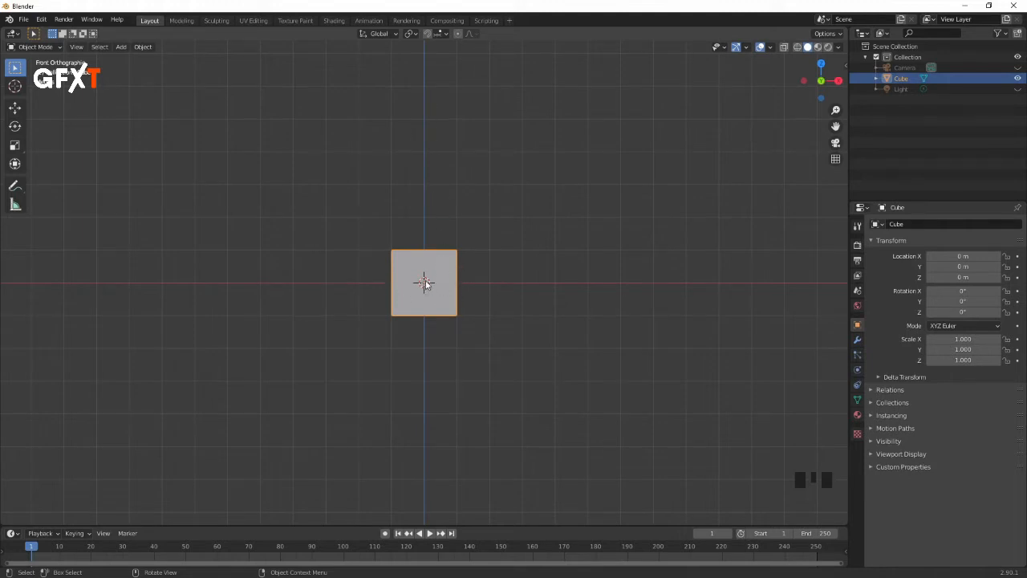
{"action": "left_click", "coordinate": [14, 146]}
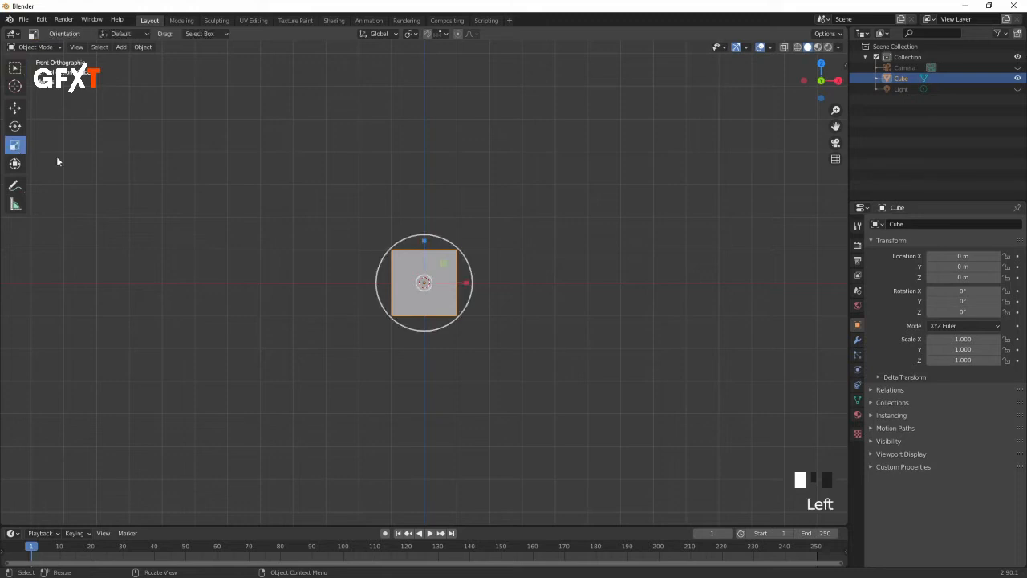
{"action": "left_click", "coordinate": [426, 243]}
{"action": "left_click_drag", "start_coordinate": [426, 243], "coordinate": [429, 135]}
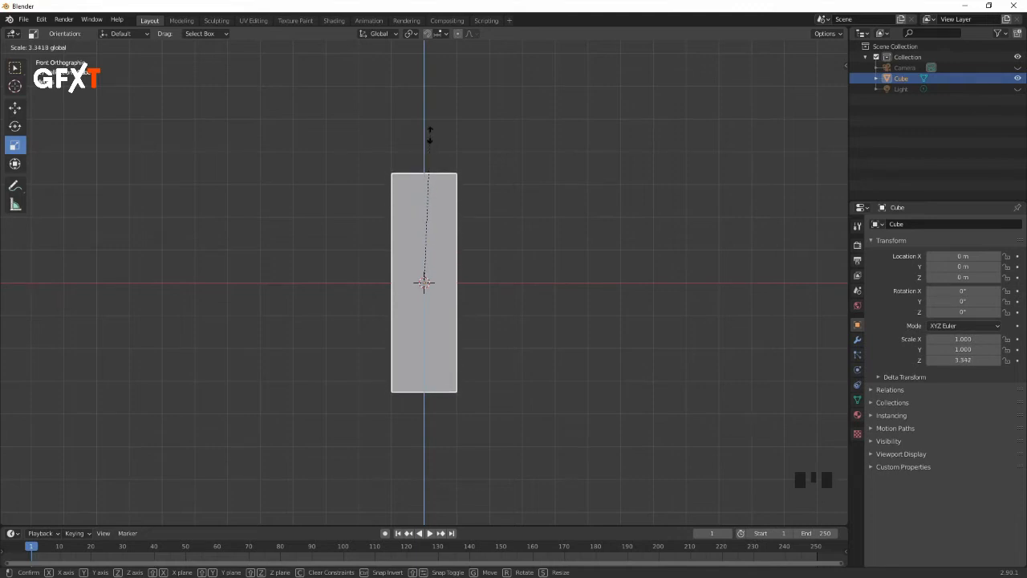
{"action": "left_click_drag", "start_coordinate": [429, 135], "coordinate": [424, 123]}
{"action": "key", "text": "ctrl+z"}
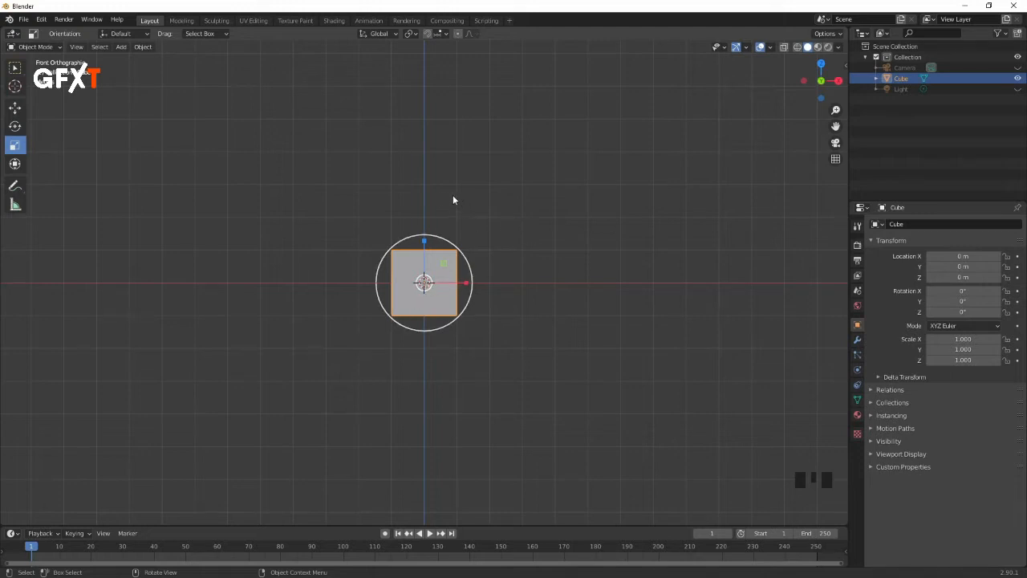
Step: Return to the selection tool and switch the cube to Edit Mode, viewing it from an angle
{"action": "left_click", "coordinate": [15, 67]}
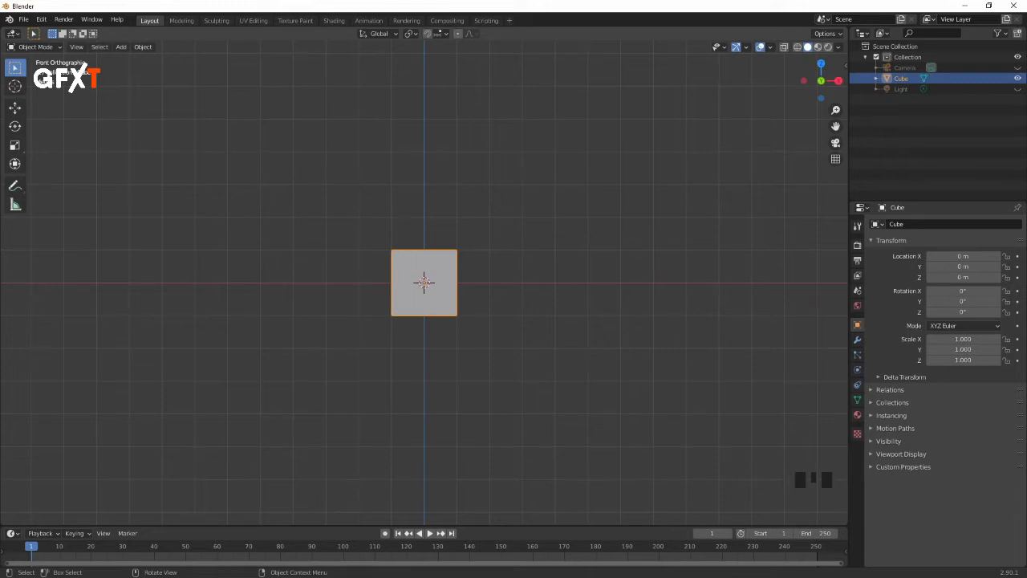
{"action": "left_click", "coordinate": [44, 48]}
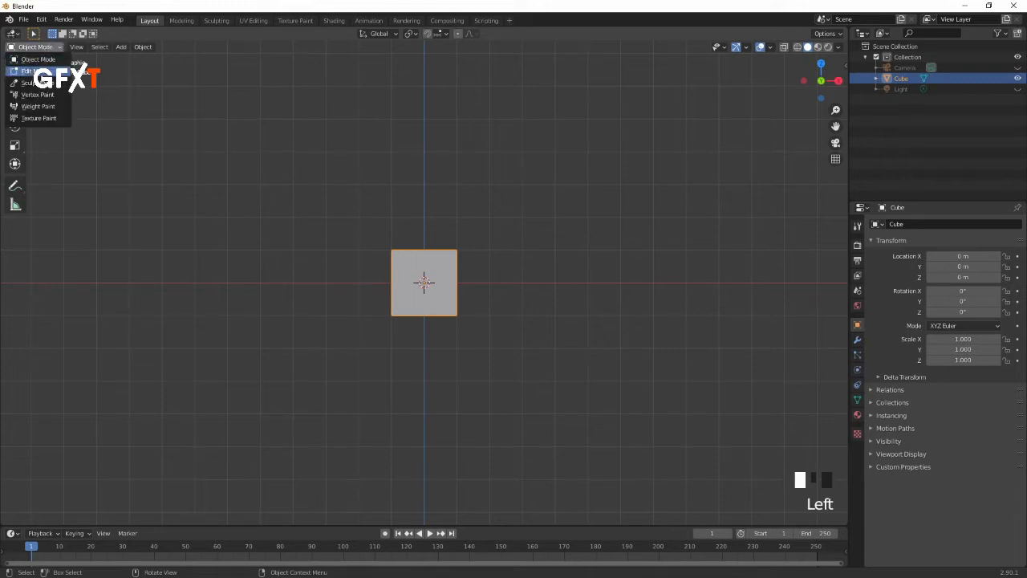
{"action": "left_click", "coordinate": [40, 71]}
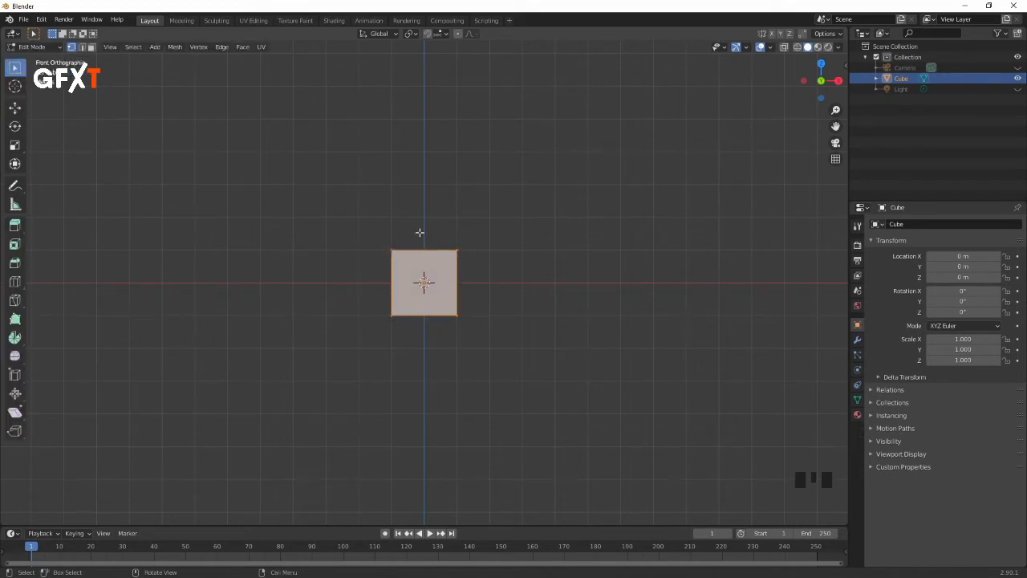
{"action": "mouse_move", "coordinate": [412, 220]}
{"action": "middle_mouse_down"}
{"action": "mouse_move", "coordinate": [450, 256]}
{"action": "mouse_move", "coordinate": [399, 227]}
{"action": "middle_mouse_up"}
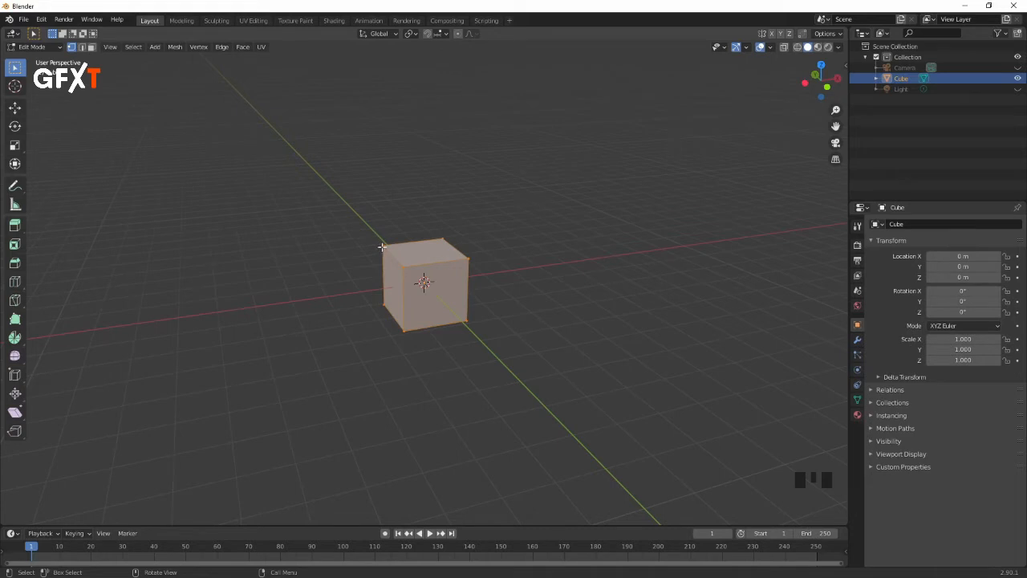
Step: Select individual edges of the cube in edge select mode, and pick its top and side faces in face select mode
{"action": "left_click", "coordinate": [81, 48]}
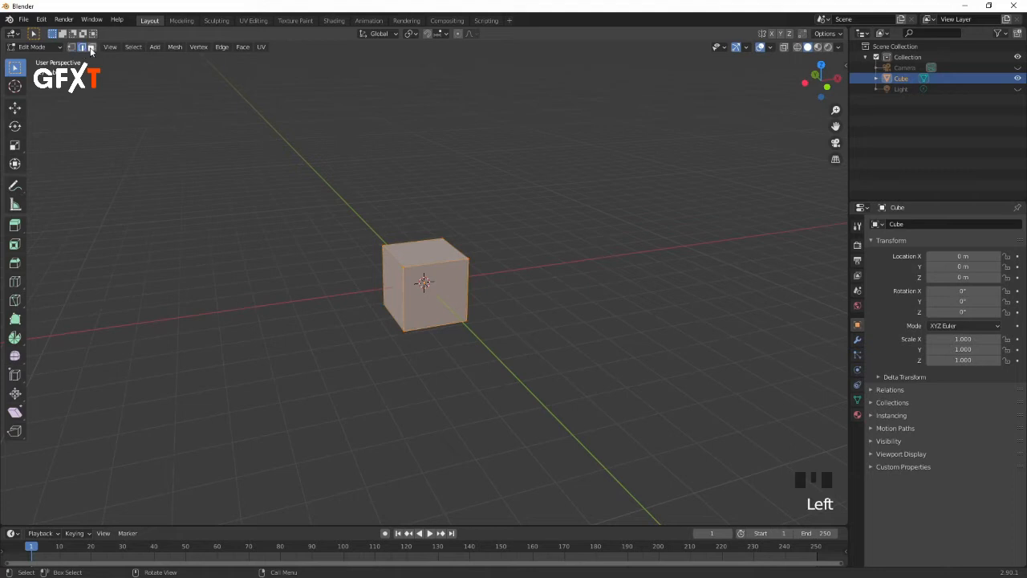
{"action": "double_click", "coordinate": [386, 254]}
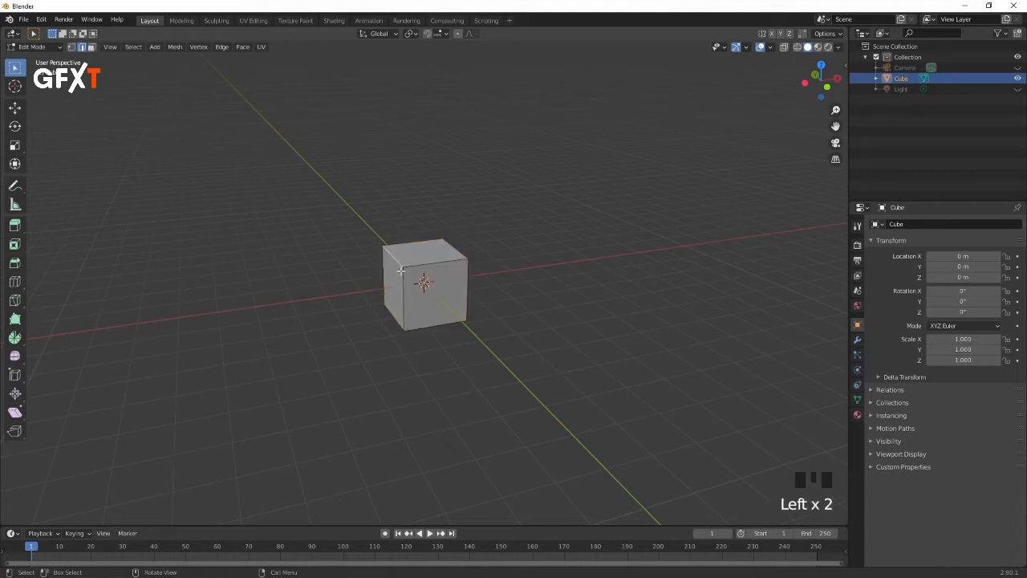
{"action": "left_click", "coordinate": [428, 267]}
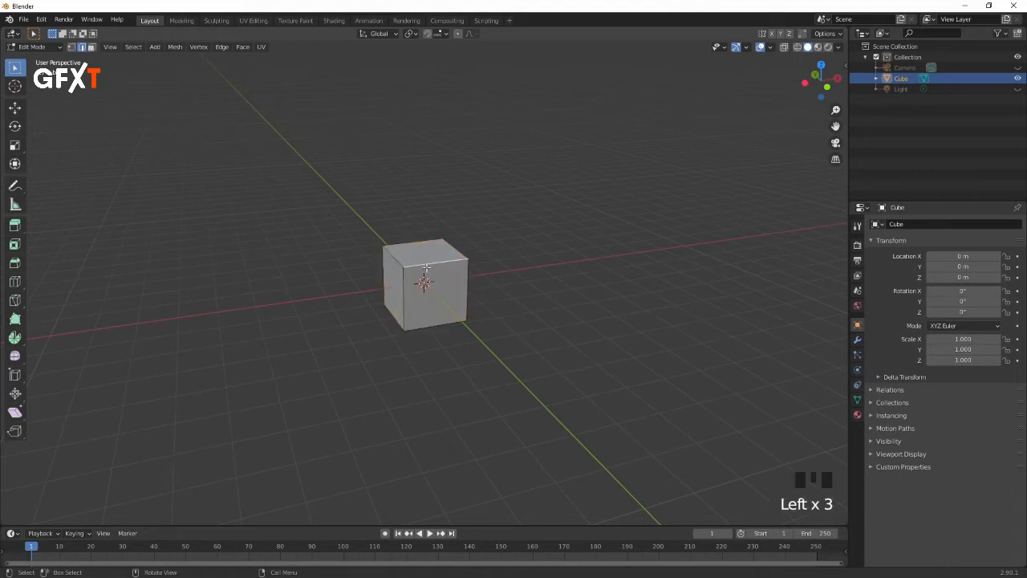
{"action": "left_click", "coordinate": [93, 49]}
{"action": "left_click", "coordinate": [428, 253]}
{"action": "left_click", "coordinate": [445, 305]}
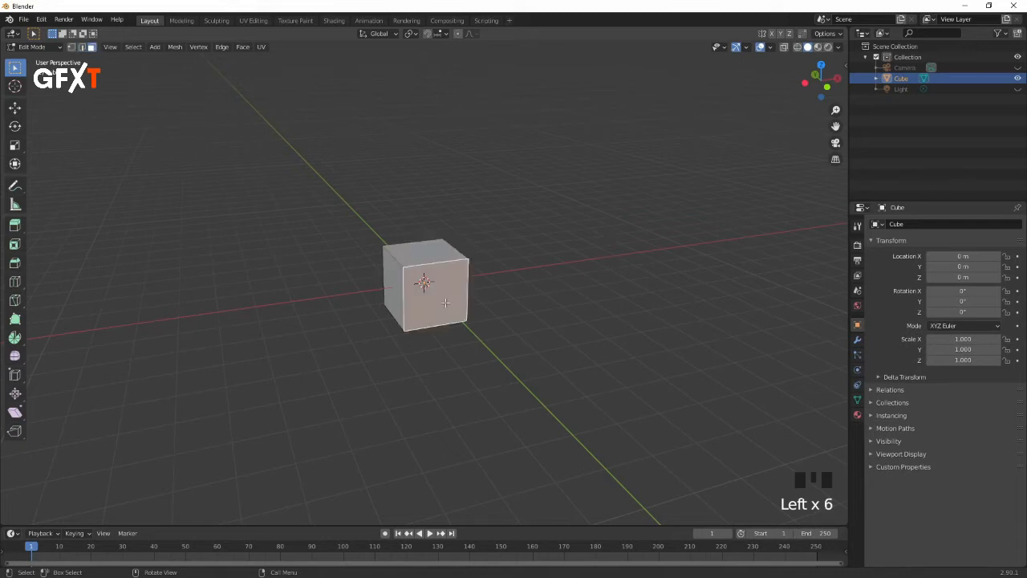
{"action": "left_click", "coordinate": [433, 257]}
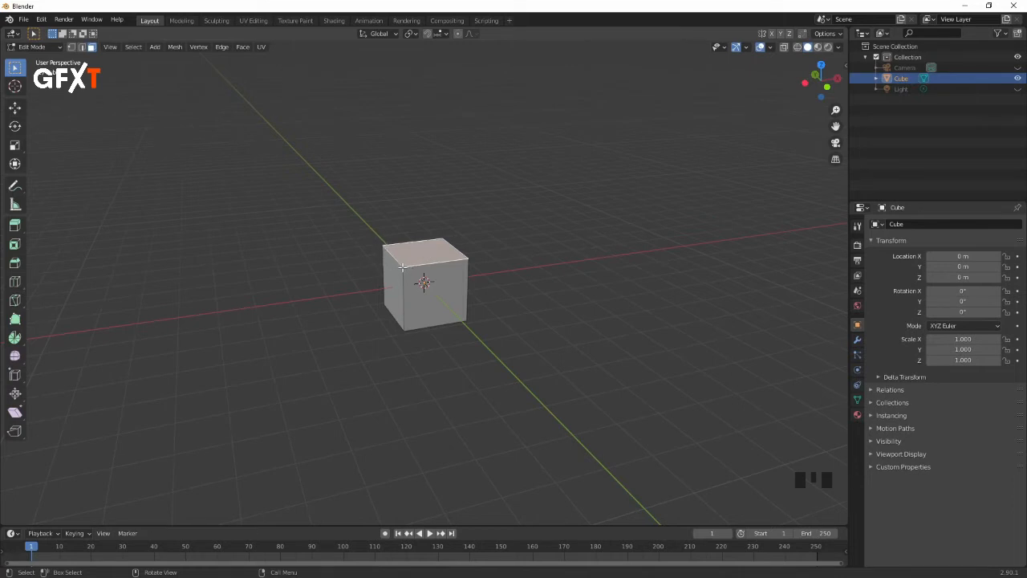
Step: Cycle through the vertex, edge and face select modes, picking a corner vertex, a top edge and the top face
{"action": "key", "text": "1"}
{"action": "key", "text": "2"}
{"action": "key", "text": "3"}
{"action": "key", "text": "1"}
{"action": "left_click", "coordinate": [383, 224]}
{"action": "left_click", "coordinate": [387, 235]}
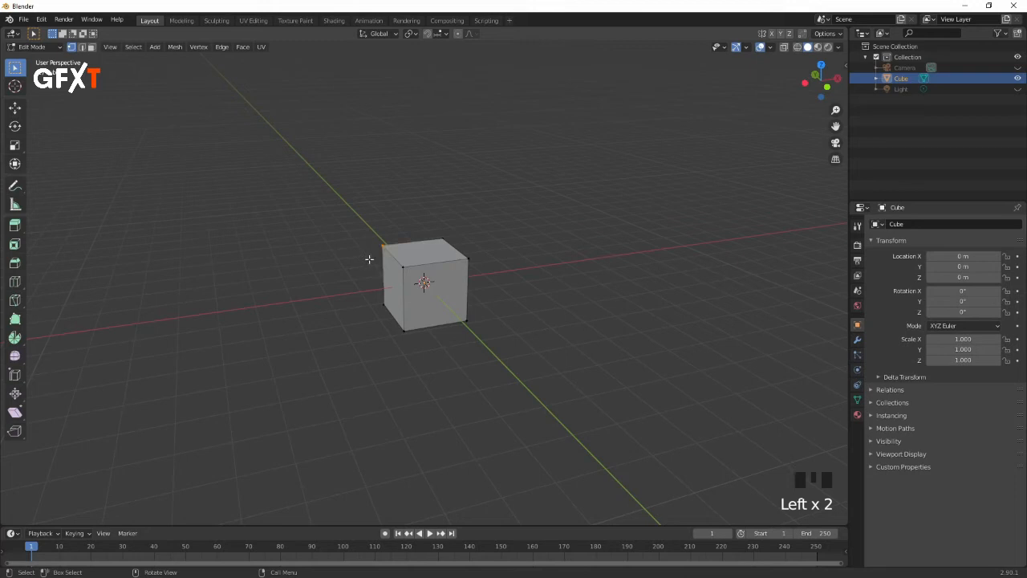
{"action": "key", "text": "2"}
{"action": "left_click", "coordinate": [389, 259]}
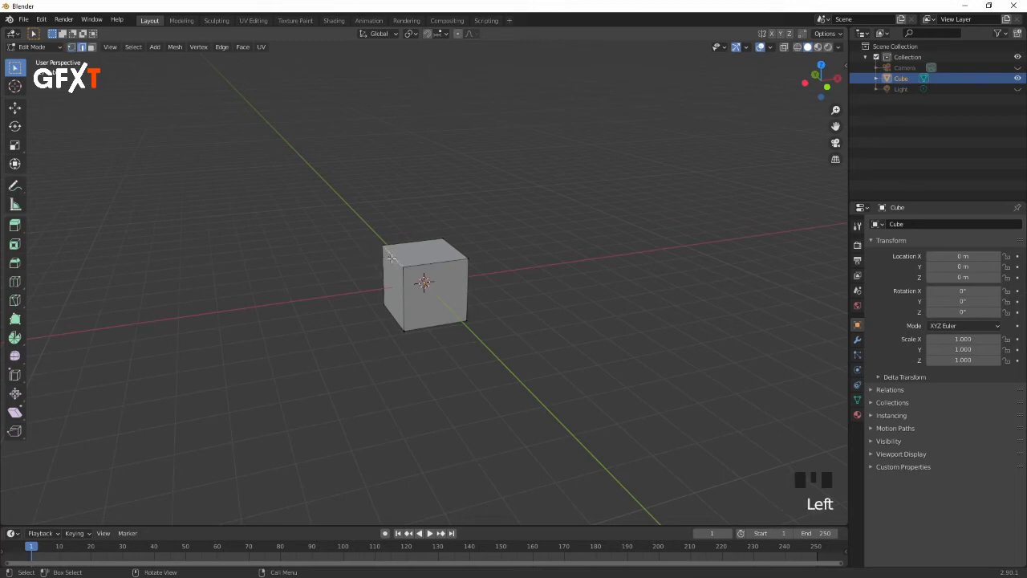
{"action": "key", "text": "3"}
{"action": "left_click", "coordinate": [417, 254]}
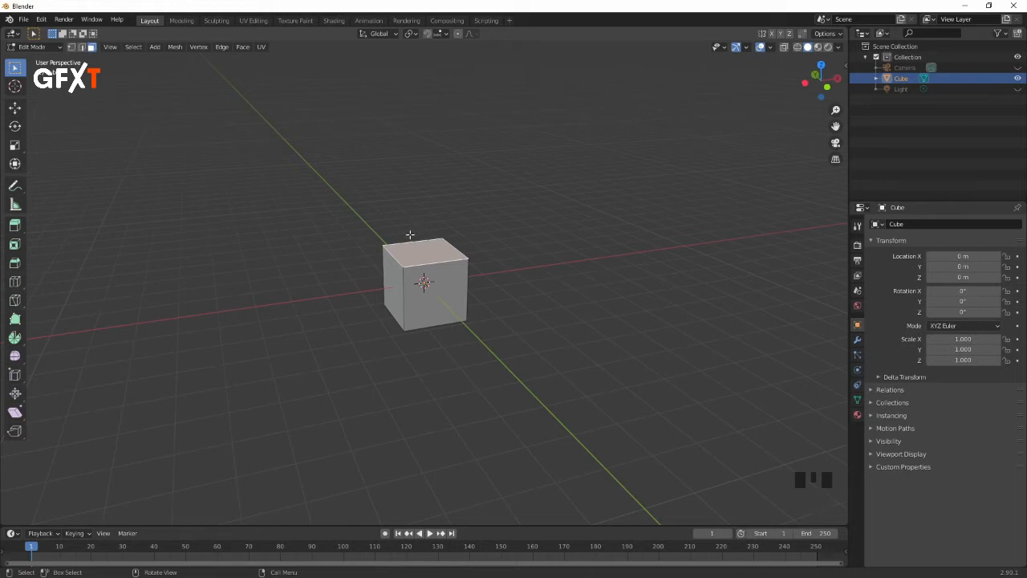
Step: Select all of the cube's geometry and move it up along Z in the front view until its base sits at the origin
{"action": "key", "text": "a"}
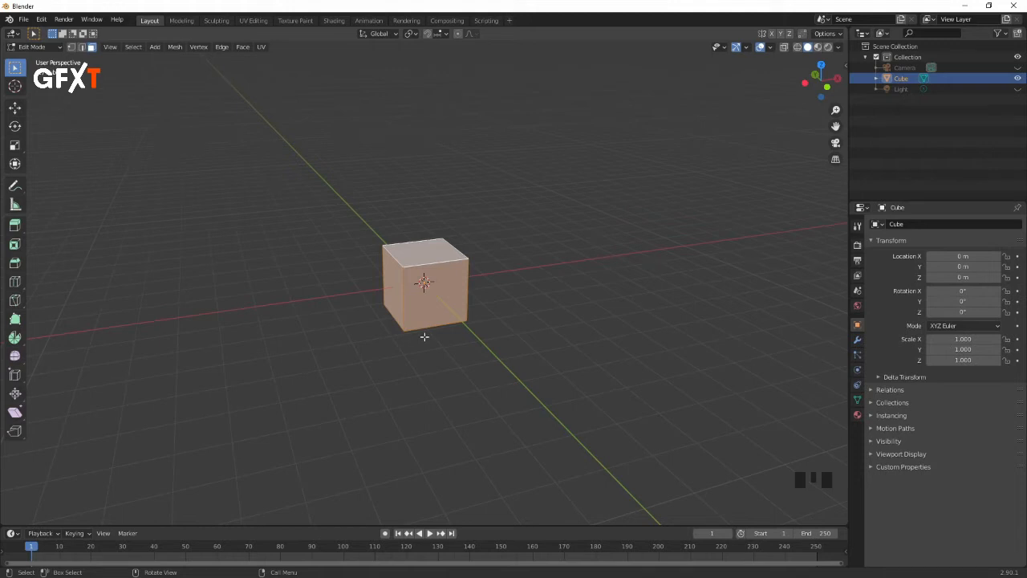
{"action": "key", "text": "KP_1"}
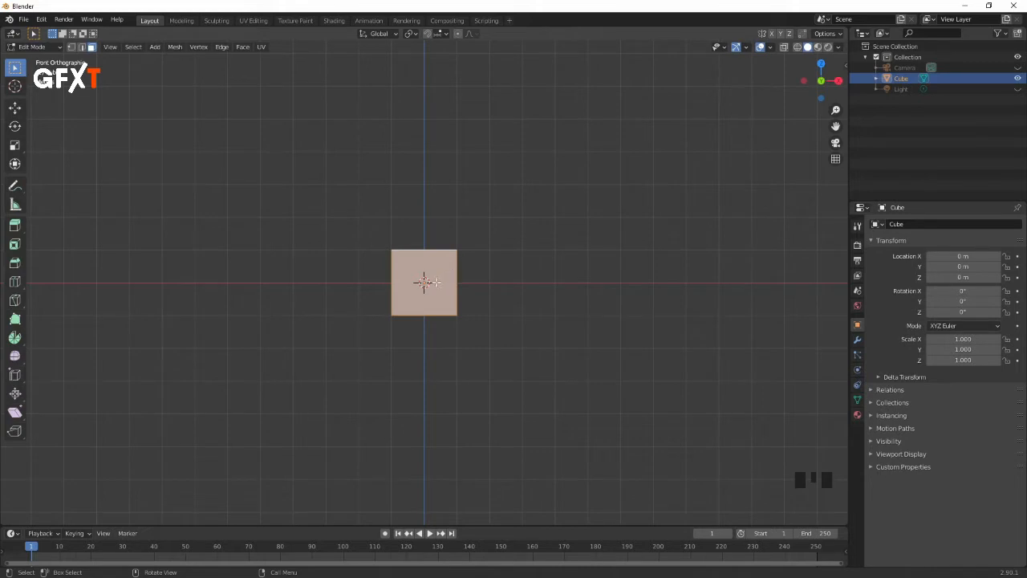
{"action": "left_click", "coordinate": [15, 108]}
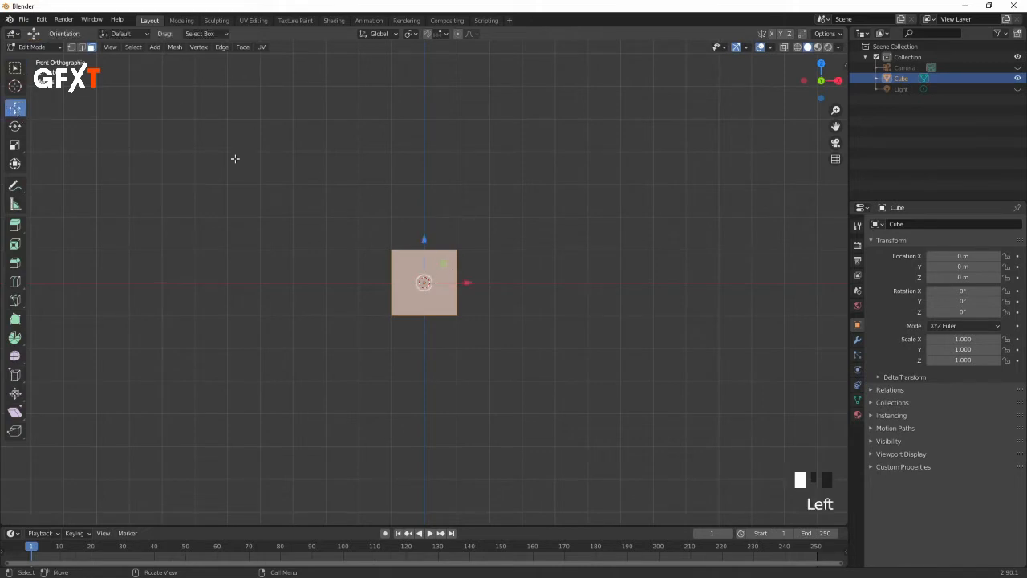
{"action": "left_click_drag", "start_coordinate": [425, 237], "coordinate": [414, 213]}
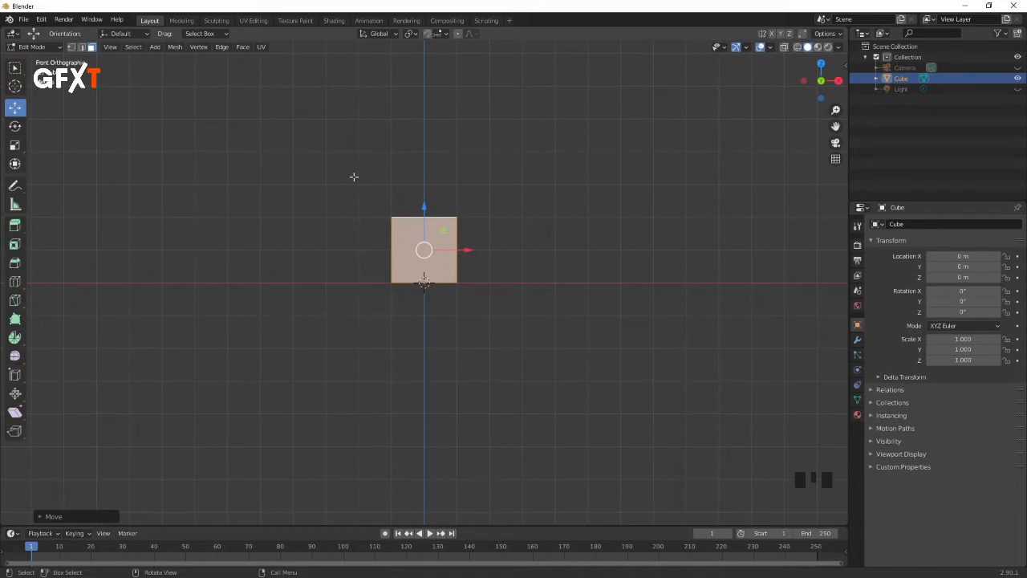
Step: Return to Object Mode and stretch the cube upward along Z to a scale of about 4.685 with the Scale tool
{"action": "left_click", "coordinate": [32, 47]}
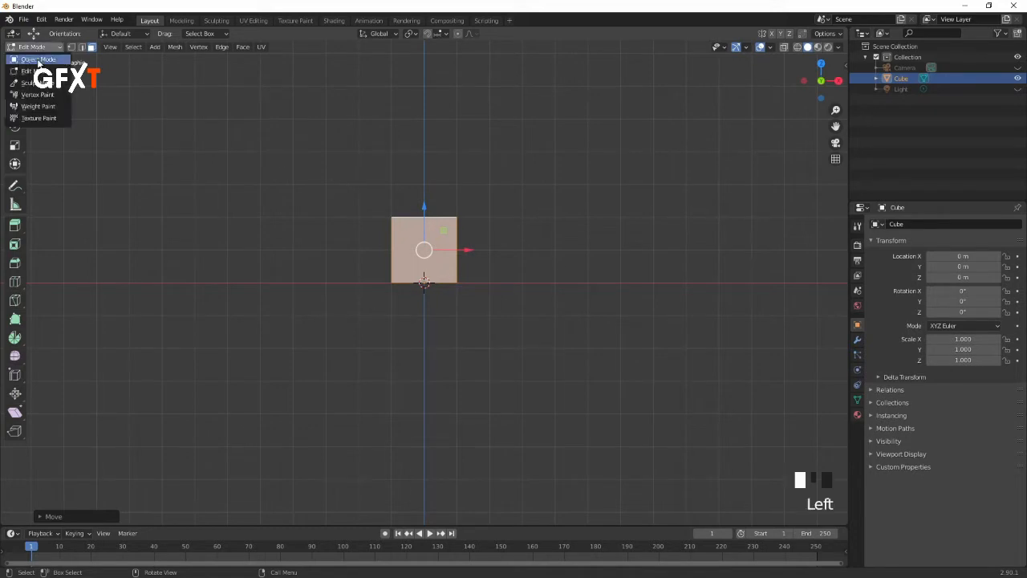
{"action": "left_click", "coordinate": [37, 60]}
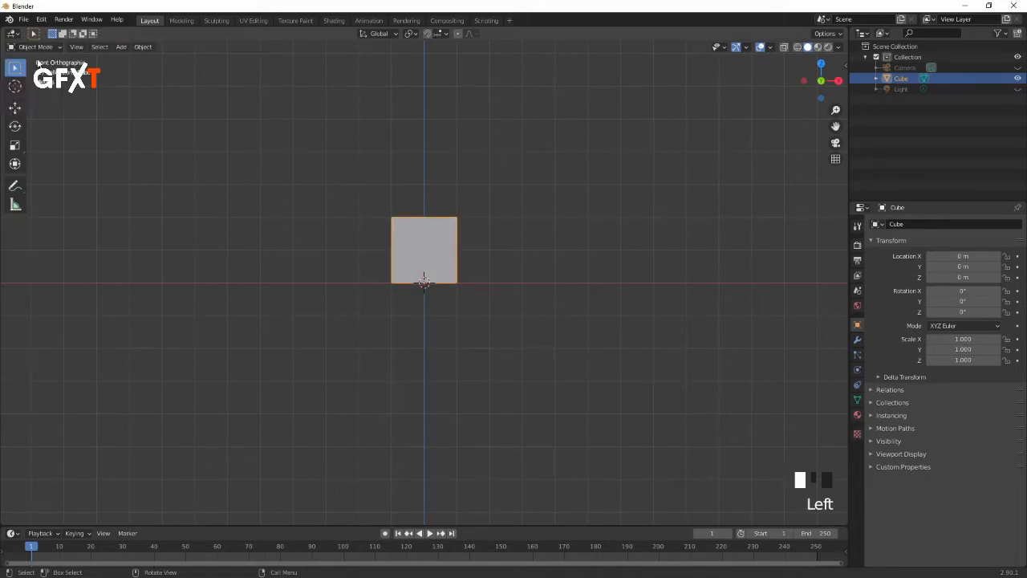
{"action": "left_click", "coordinate": [15, 146]}
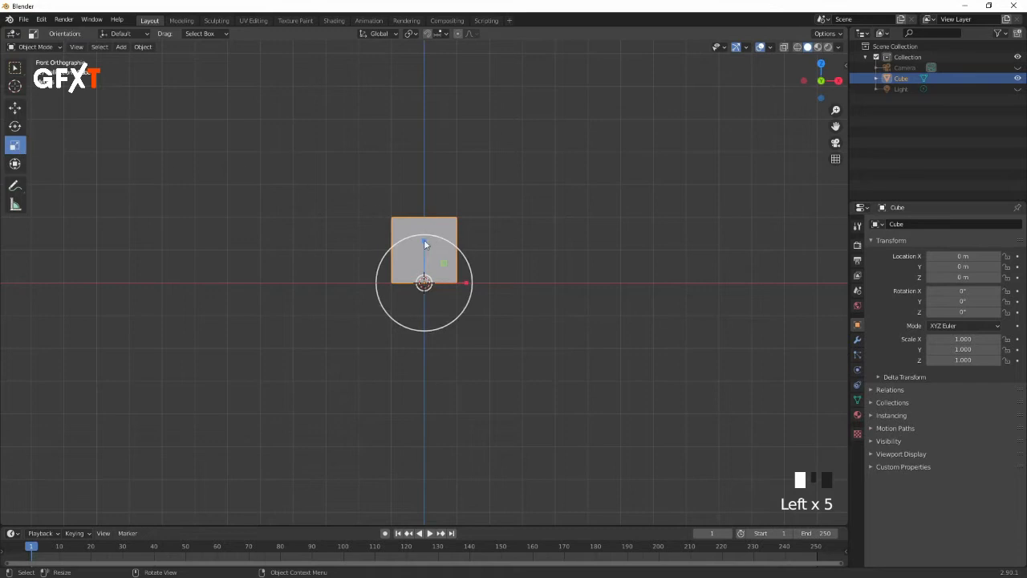
{"action": "left_click_drag", "start_coordinate": [425, 241], "coordinate": [447, 76]}
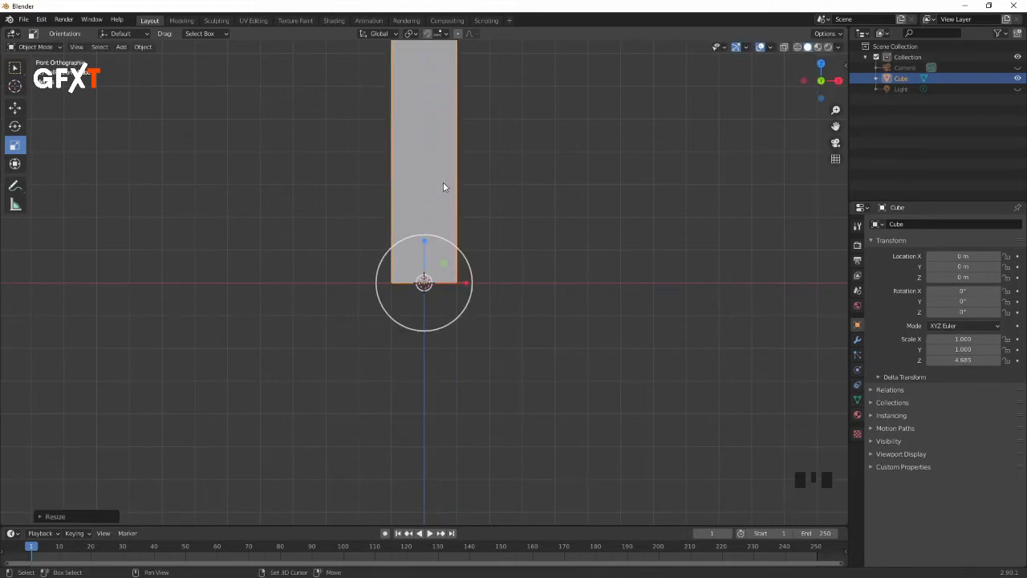
Step: Stretch the column further along Z to a scale of about 8.462
{"action": "middle_click_drag", "start_coordinate": [439, 194], "coordinate": [436, 350], "text": "shift"}
{"action": "left_click", "coordinate": [421, 398]}
{"action": "left_click", "coordinate": [421, 398]}
{"action": "left_click", "coordinate": [424, 382]}
{"action": "left_click_drag", "start_coordinate": [422, 398], "coordinate": [427, 371]}
{"action": "middle_click_drag", "start_coordinate": [443, 323], "coordinate": [382, 388], "text": "shift"}
{"action": "left_click_drag", "start_coordinate": [422, 350], "coordinate": [420, 337]}
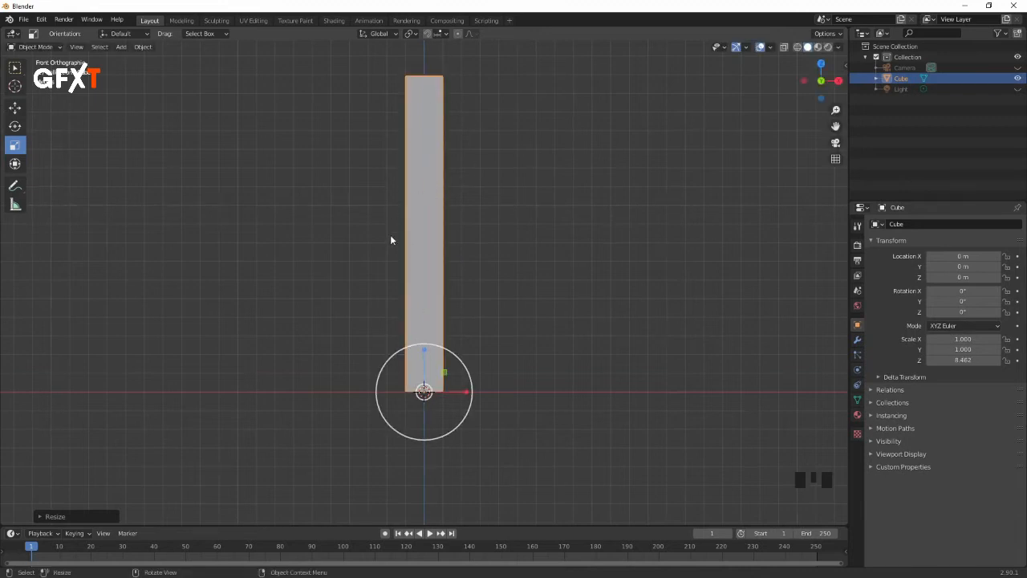
Step: Show the object's transform values in the viewport and set its X and Y dimensions to 0.2 m
{"action": "middle_click_drag", "start_coordinate": [463, 247], "coordinate": [508, 287]}
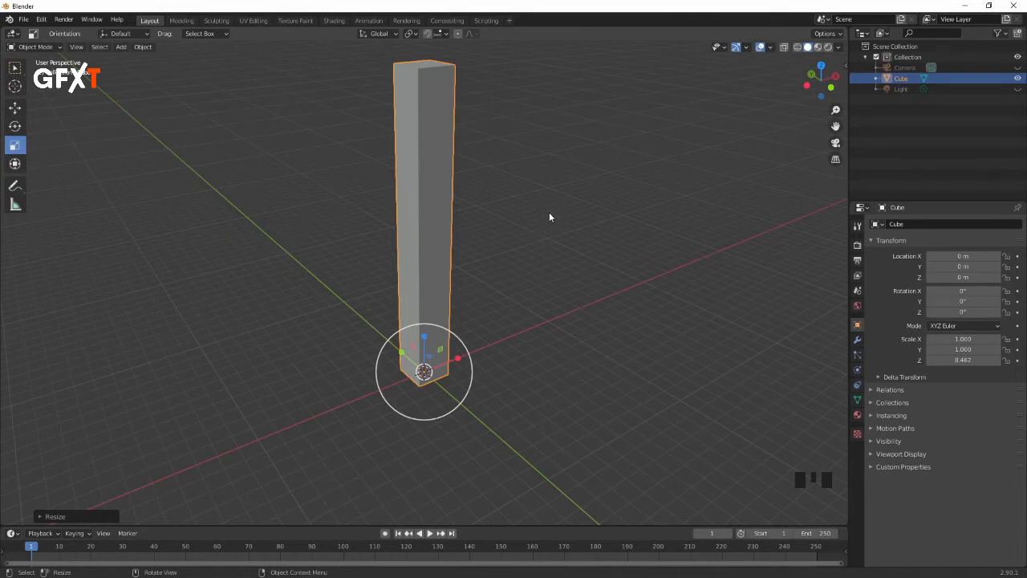
{"action": "key", "text": "n"}
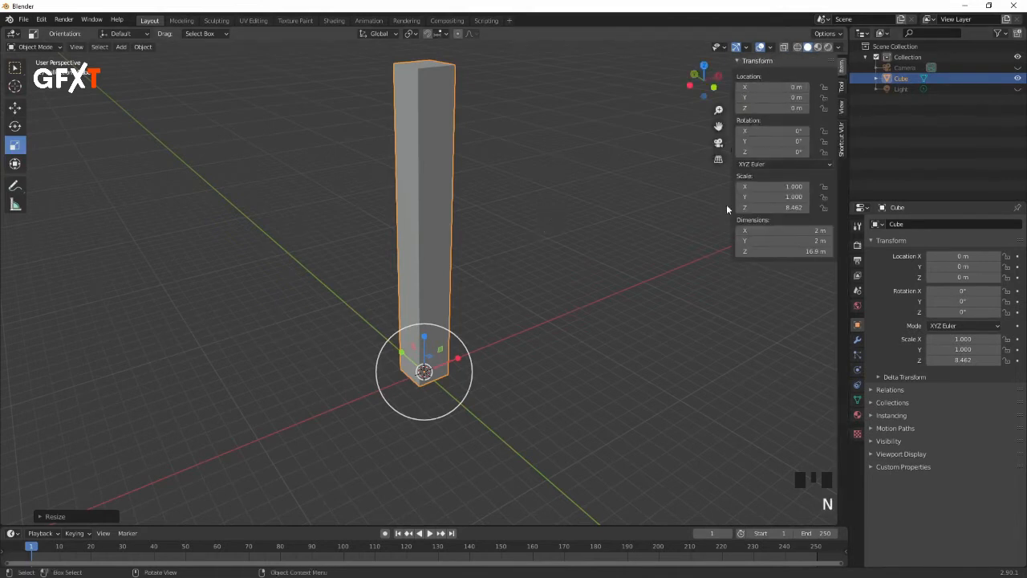
{"action": "key", "text": "n"}
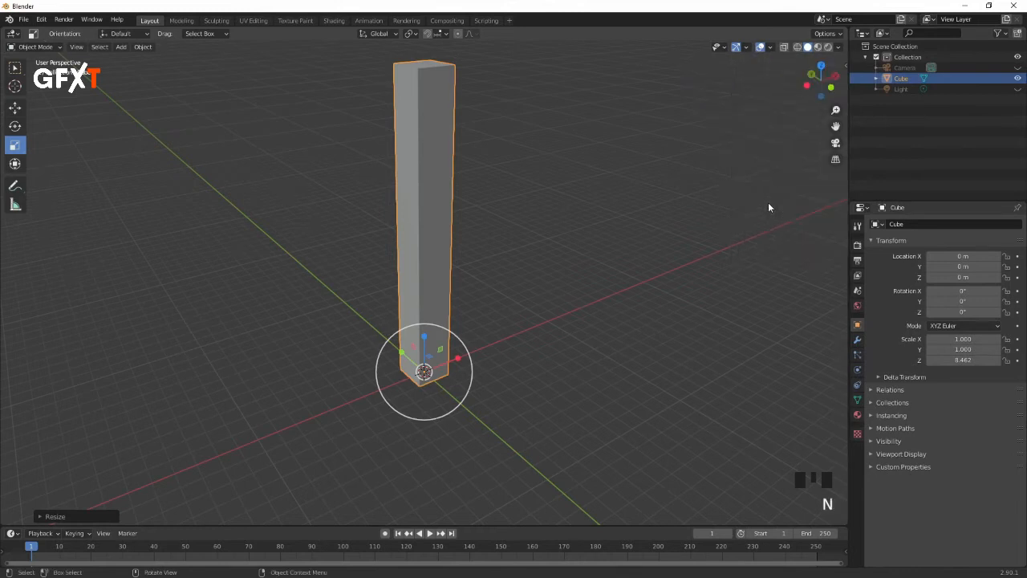
{"action": "key", "text": "n"}
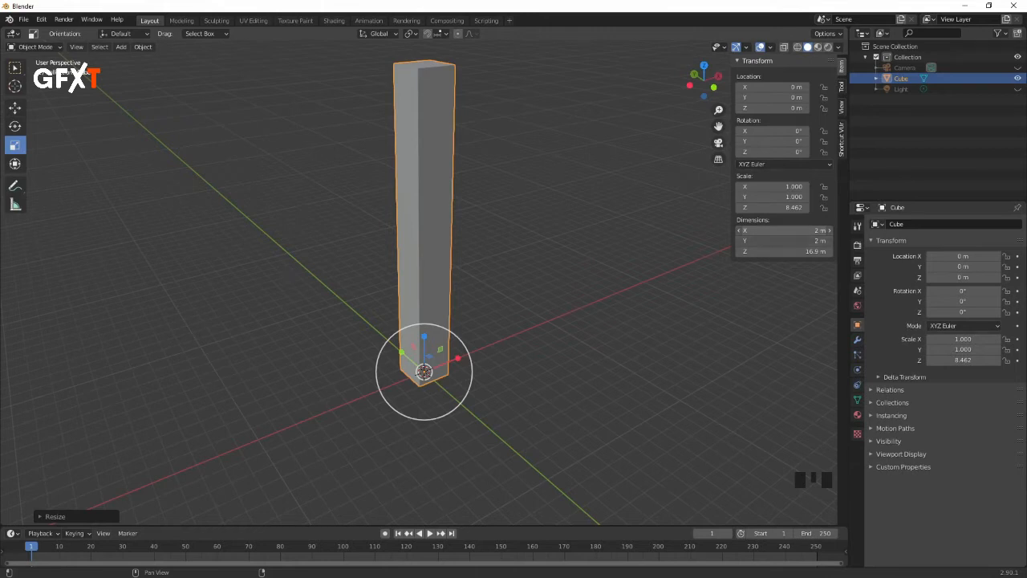
{"action": "left_click", "coordinate": [786, 231]}
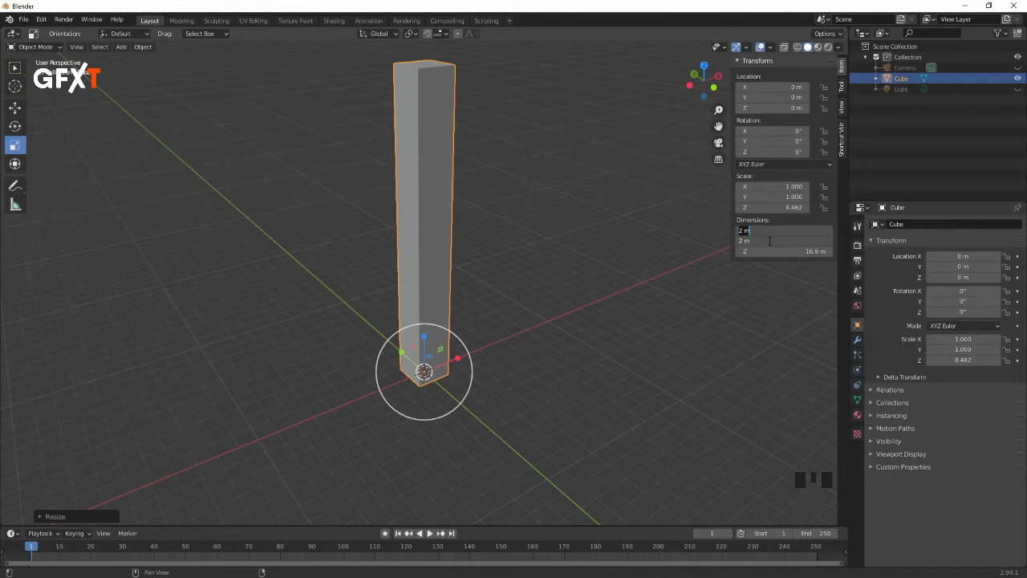
{"action": "type", "text": "0.2"}
{"action": "key", "text": "Return"}
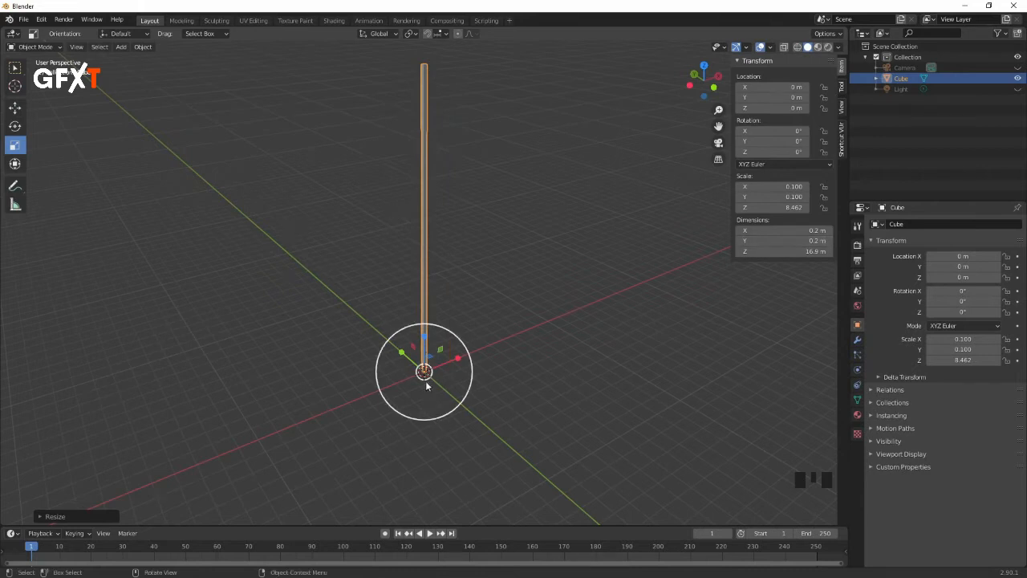
Step: Set the column's Z dimension to 2.5 m
{"action": "left_click", "coordinate": [793, 251]}
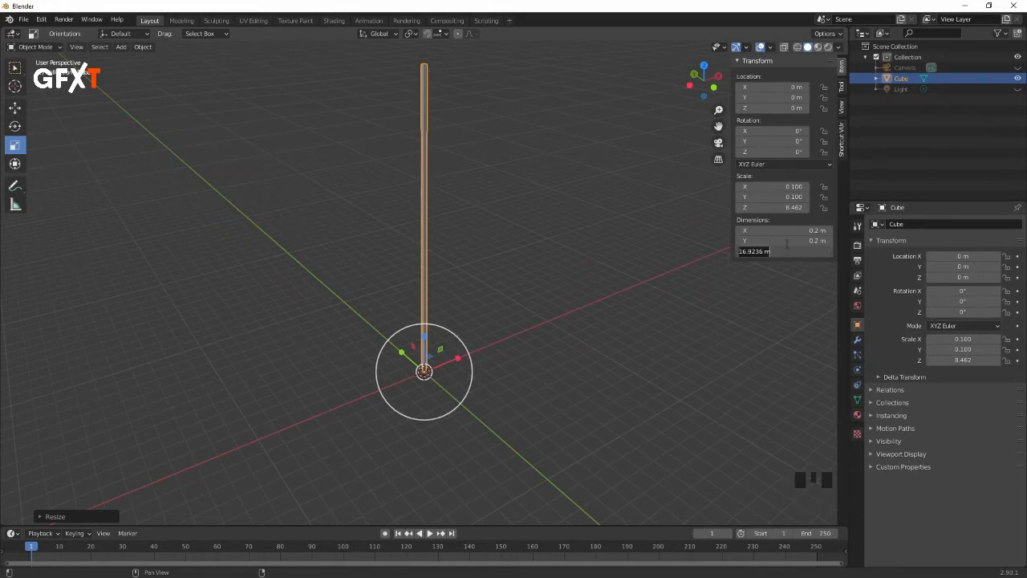
{"action": "type", "text": "2.5"}
{"action": "key", "text": "Return"}
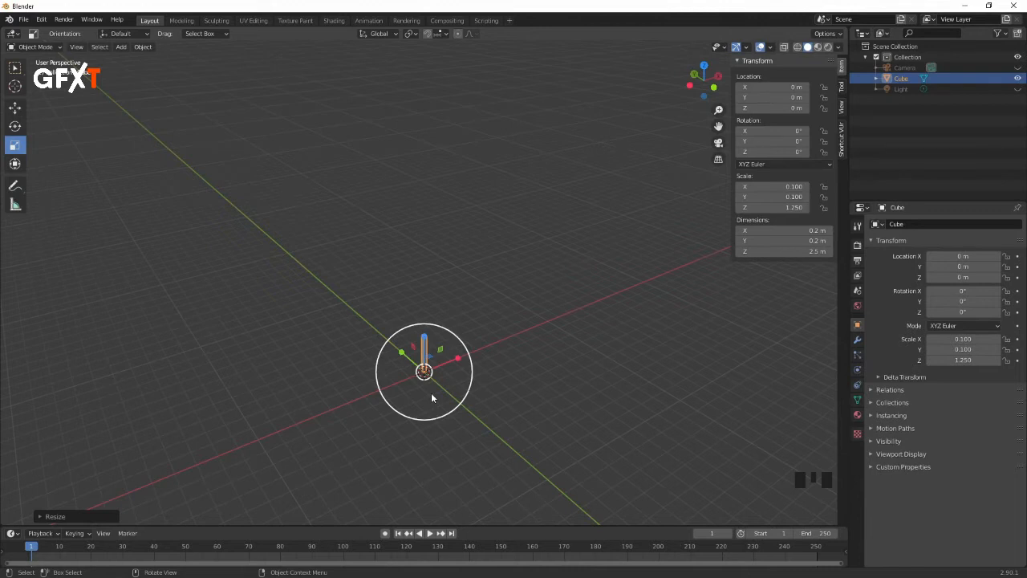
Step: Frame the column in the view and set its Z dimension to 2.75 m
{"action": "key", "text": "KP_Decimal"}
{"action": "middle_click_drag", "start_coordinate": [465, 331], "coordinate": [517, 317]}
{"action": "left_click", "coordinate": [817, 251]}
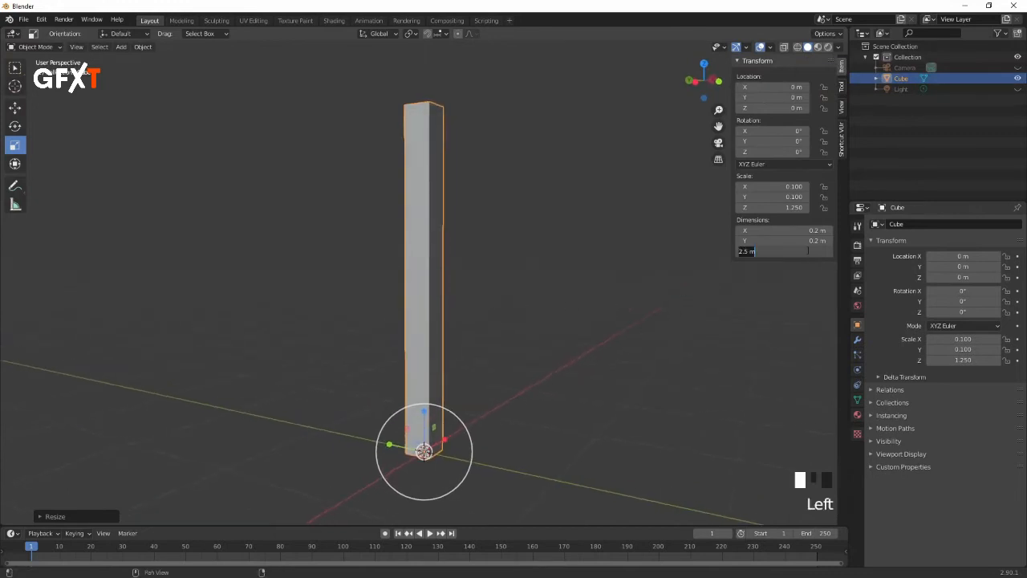
{"action": "type", "text": "2.75"}
{"action": "key", "text": "Return"}
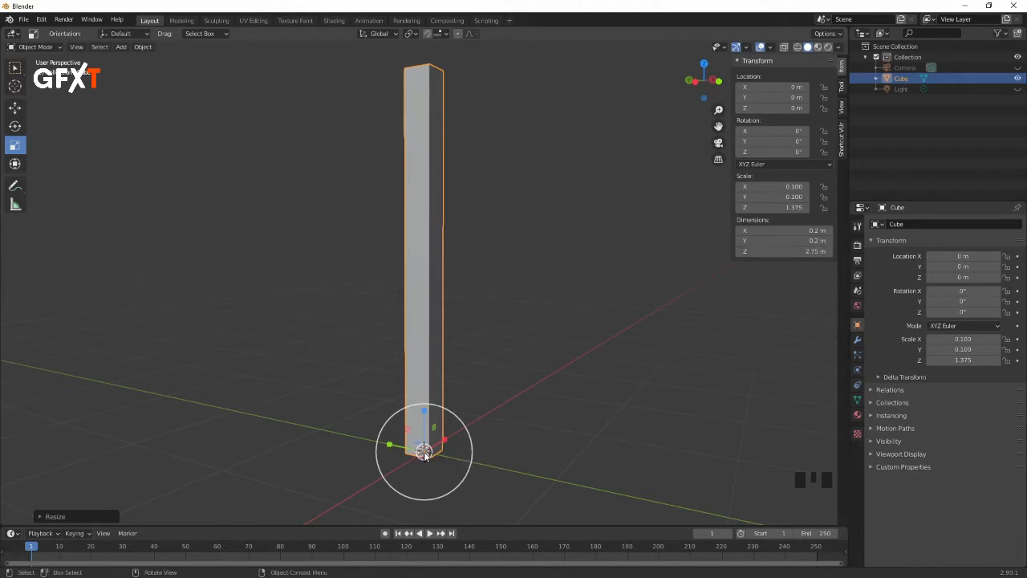
Step: Try adjusting the column's Z dimension by sliding its value, and undo the change
{"action": "left_click", "coordinate": [774, 250]}
{"action": "left_click_drag", "start_coordinate": [774, 251], "coordinate": [799, 250]}
{"action": "key", "text": "ctrl+z"}
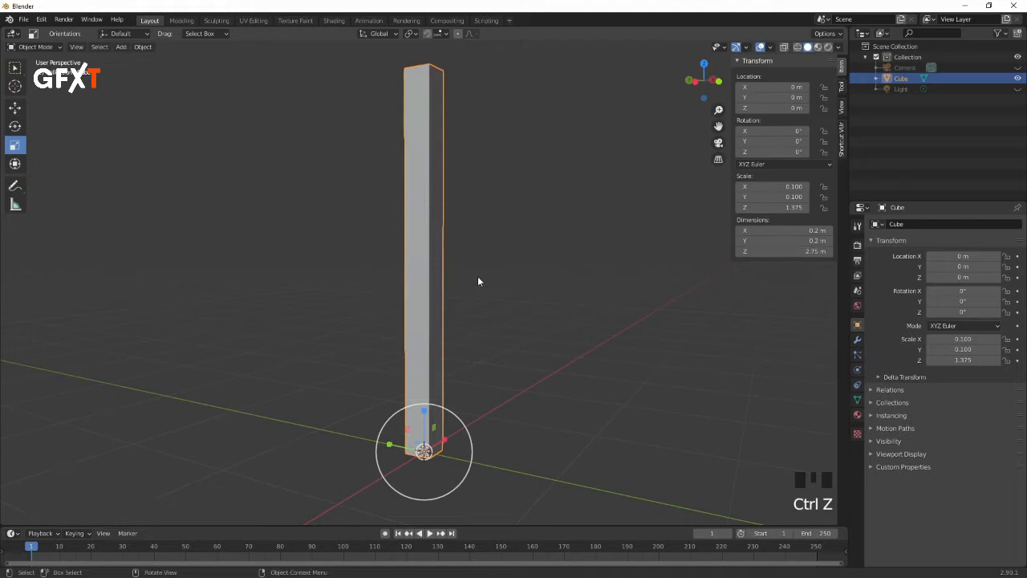
Step: Return to the selection tool, duplicate the column and place the copy at about X 0.593 m, Y -0.969 m, Z 0.169 m
{"action": "left_click", "coordinate": [13, 67]}
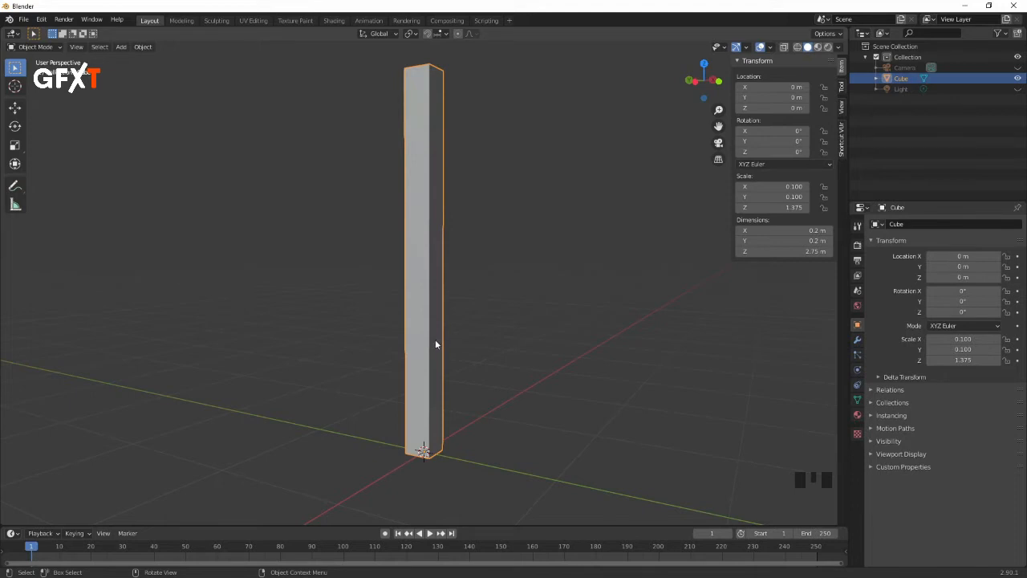
{"action": "key", "text": "shift"}
{"action": "key", "text": "shift+d"}
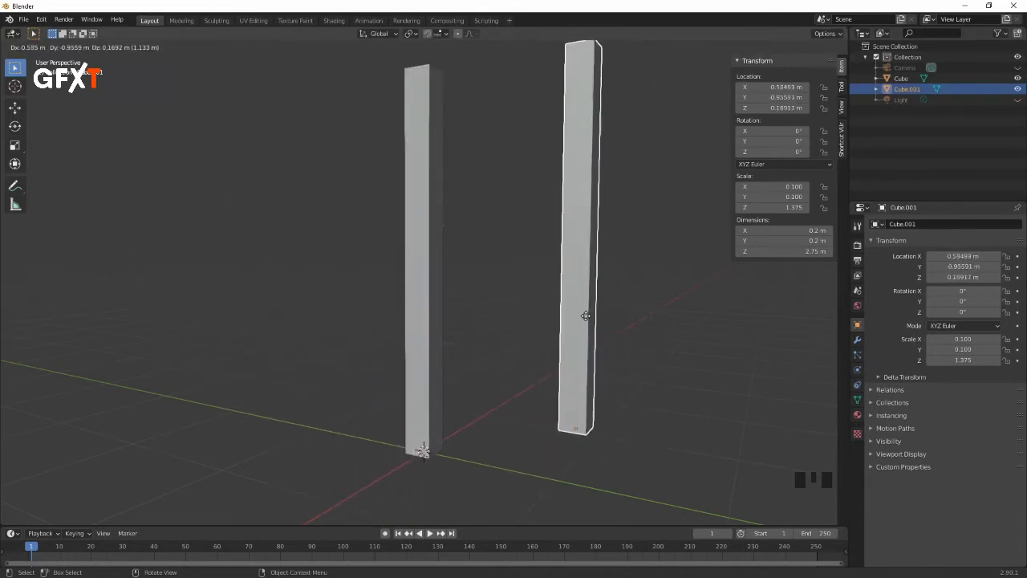
{"action": "left_click", "coordinate": [585, 321]}
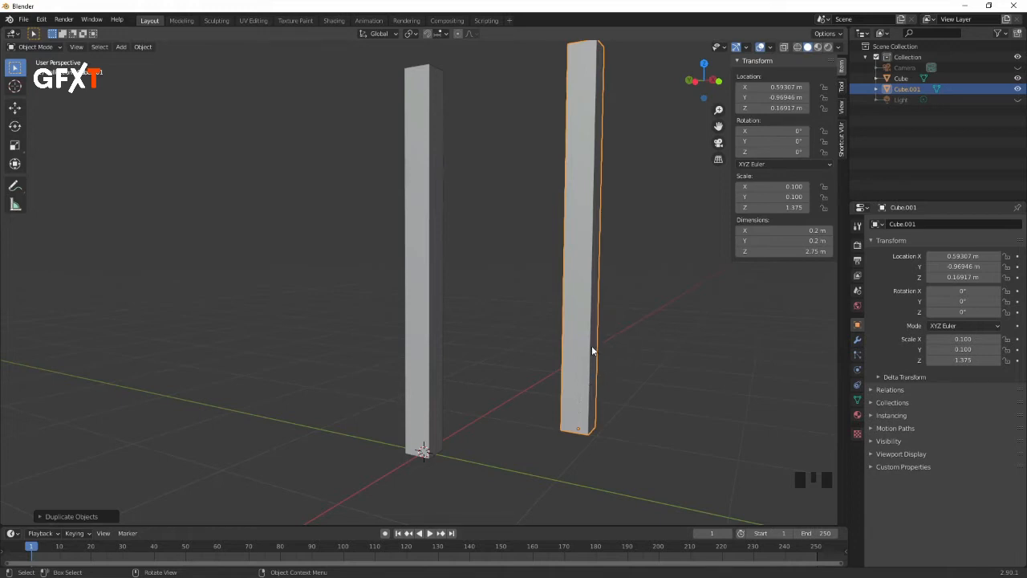
Step: Undo the freely placed copy, and duplicate the column again, moving the new copy 1 m along Y
{"action": "key", "text": "ctrl"}
{"action": "key", "text": "ctrl+z"}
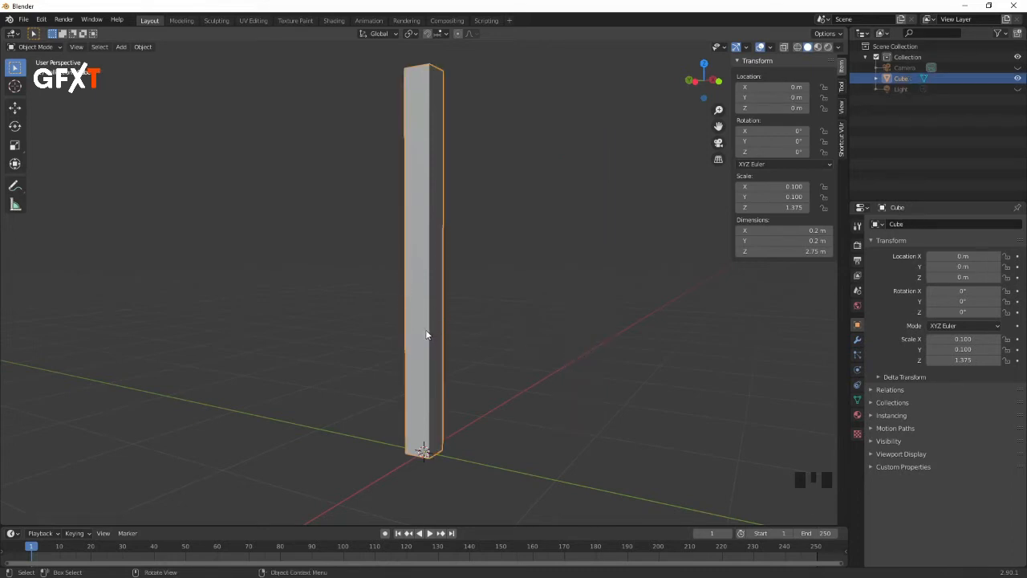
{"action": "key", "text": "shift+d"}
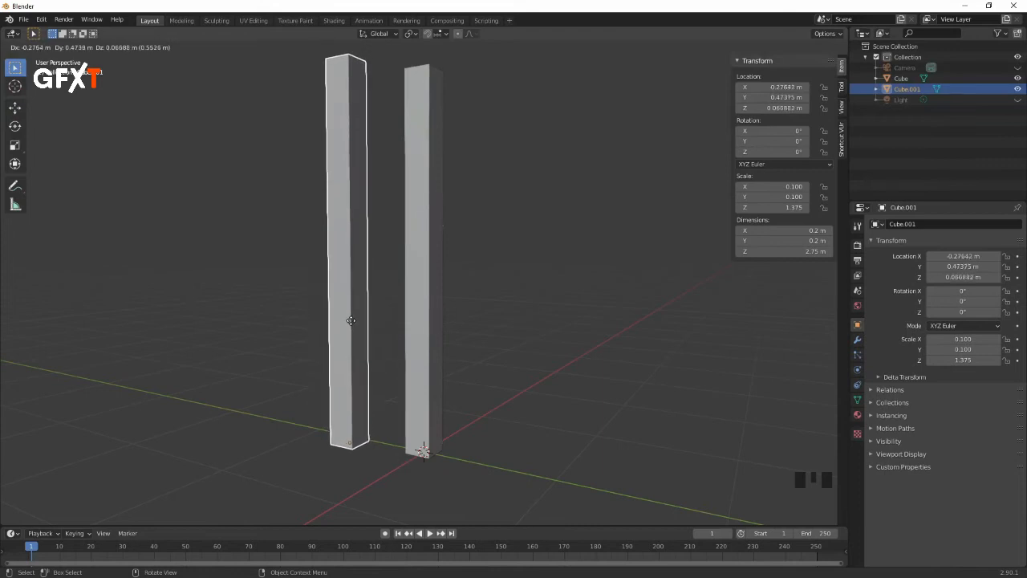
{"action": "key", "text": "Escape"}
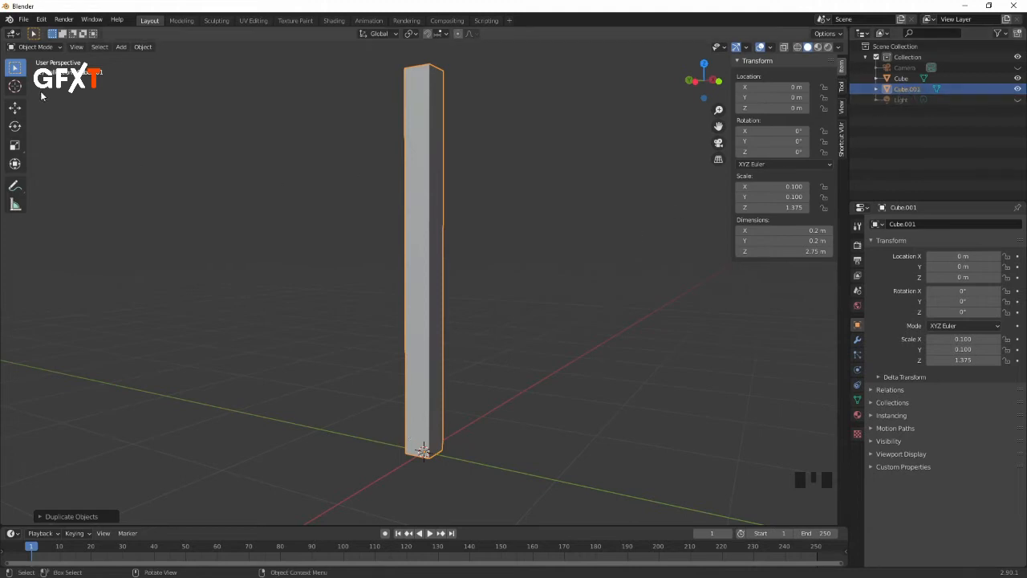
{"action": "left_click", "coordinate": [15, 109]}
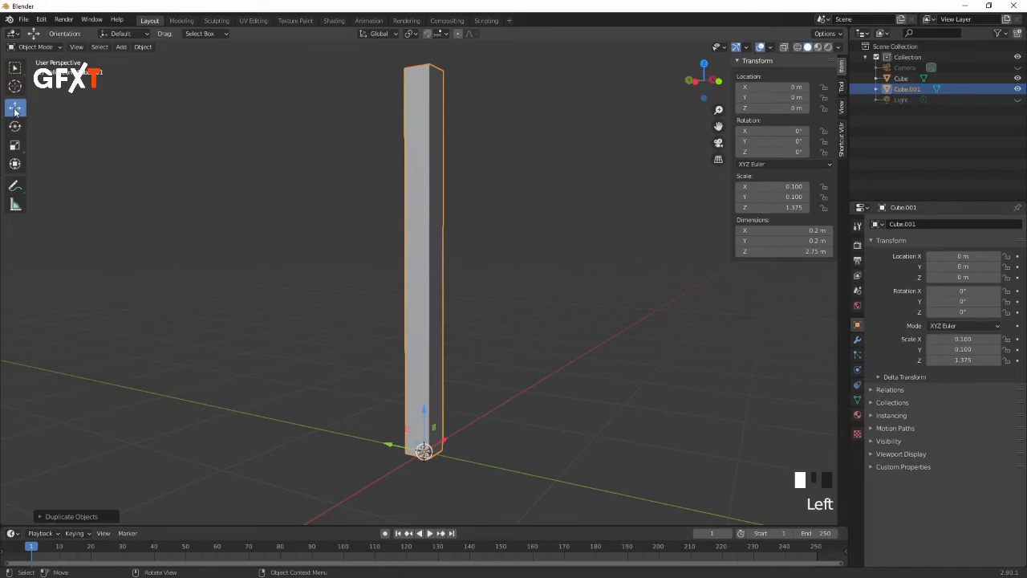
{"action": "left_click_drag", "start_coordinate": [389, 446], "coordinate": [311, 434]}
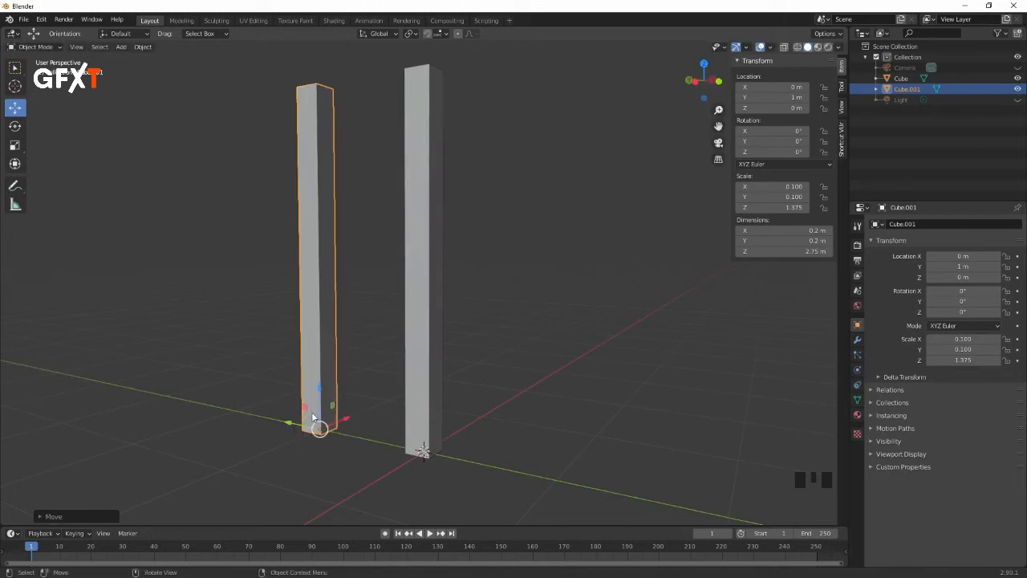
Step: Select both columns, duplicate them together and move the copied pair 1 m along X
{"action": "left_click", "coordinate": [374, 313]}
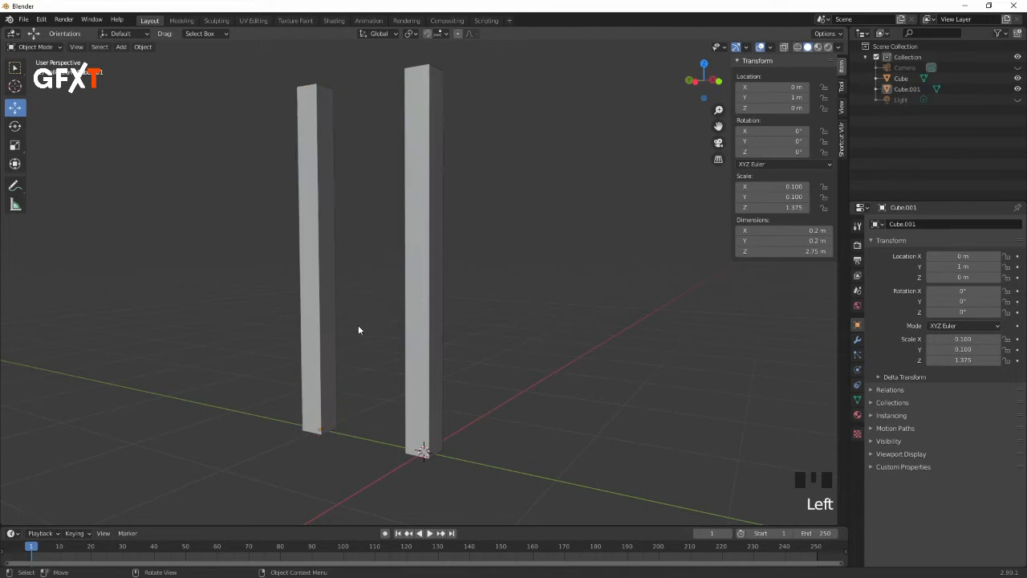
{"action": "left_click", "coordinate": [330, 331]}
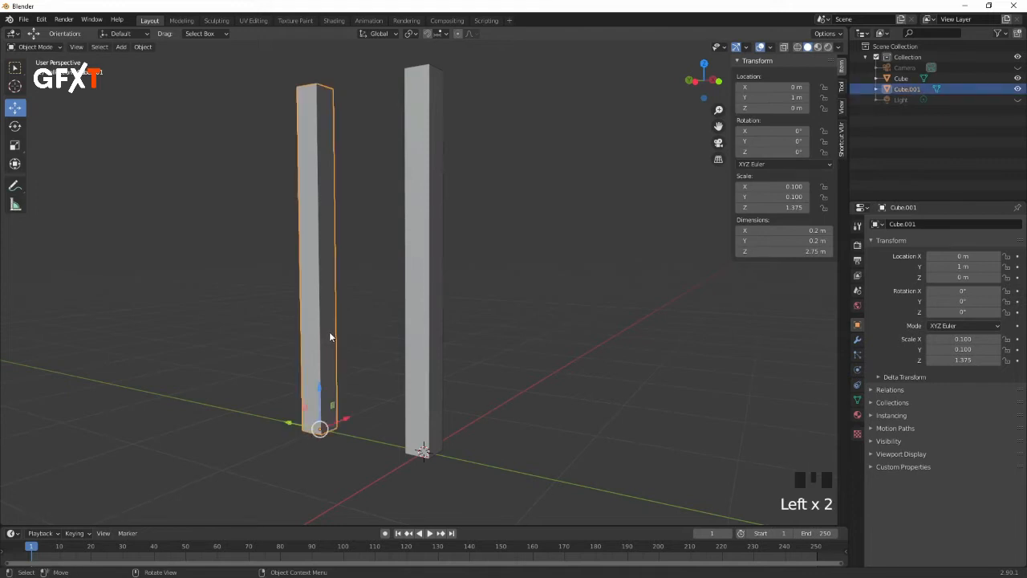
{"action": "left_click", "coordinate": [418, 289], "text": "shift"}
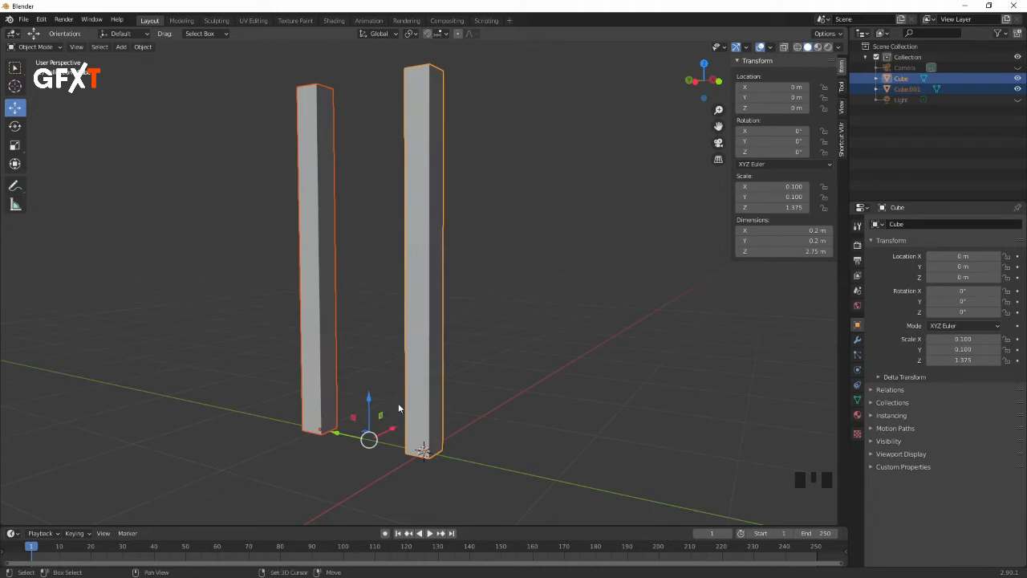
{"action": "key", "text": "shift+d"}
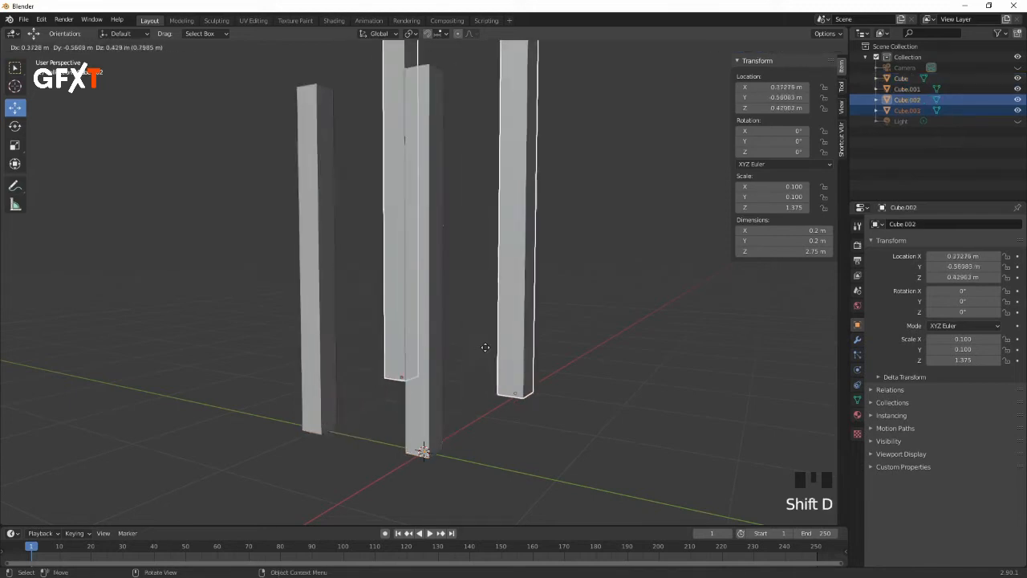
{"action": "right_click", "coordinate": [475, 345]}
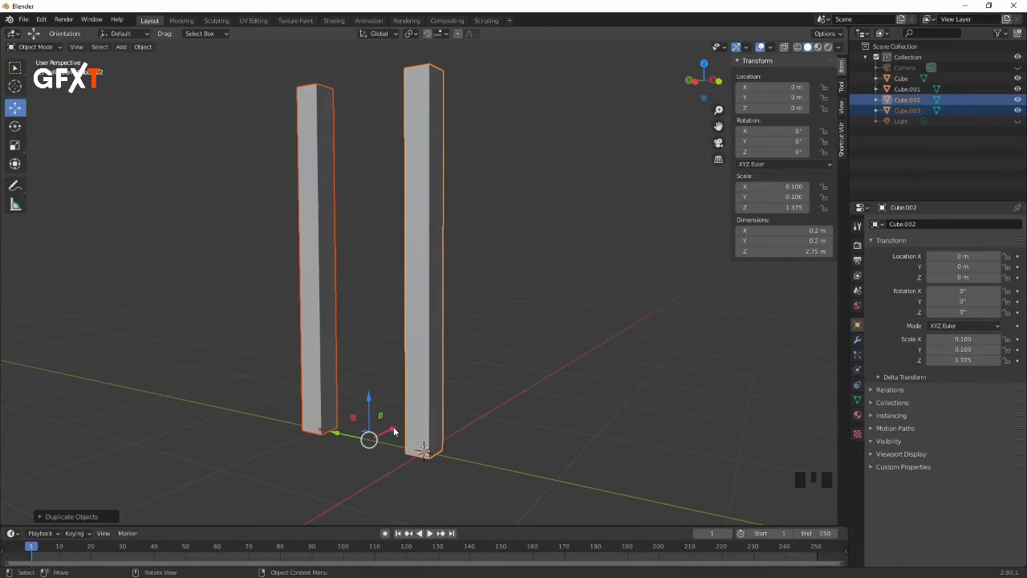
{"action": "left_click_drag", "start_coordinate": [394, 432], "coordinate": [441, 401], "text": "ctrl"}
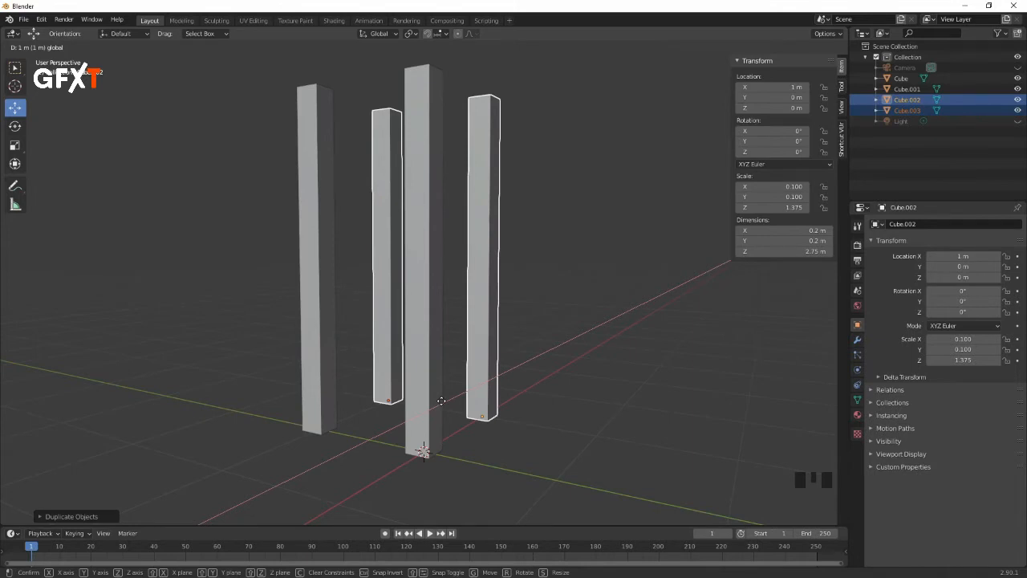
{"action": "left_click_drag", "start_coordinate": [441, 400], "coordinate": [441, 400], "text": "ctrl"}
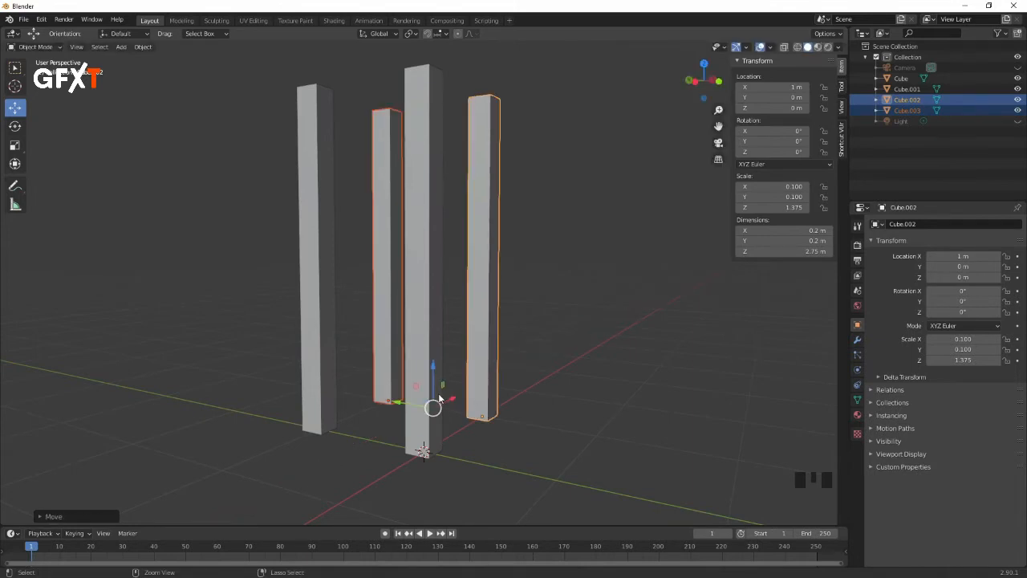
Step: Try duplicating the column at X 1 m four times in a row, placing each copy freely beside it
{"action": "middle_click_drag", "start_coordinate": [592, 270], "coordinate": [542, 313]}
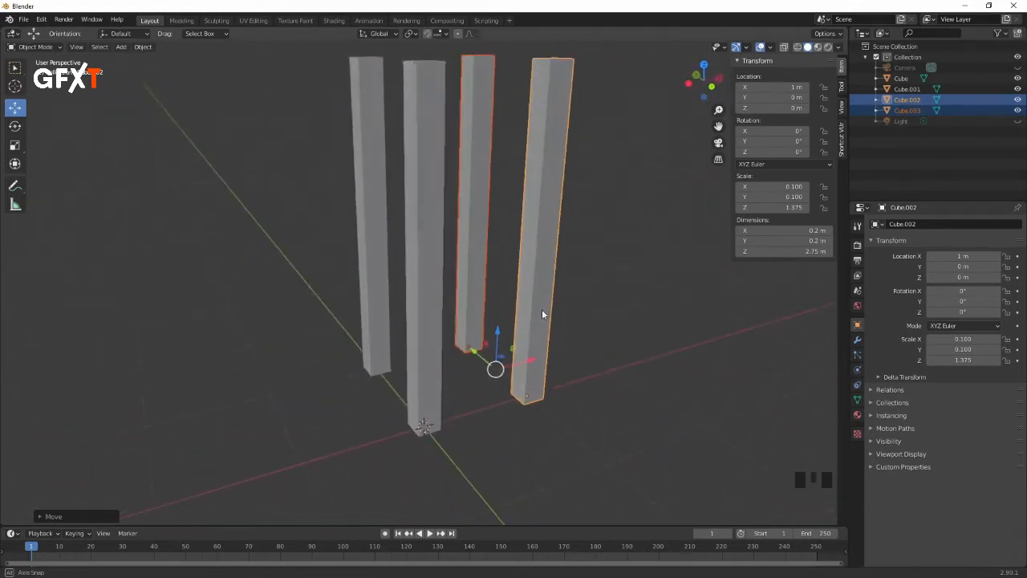
{"action": "middle_click_drag", "start_coordinate": [589, 278], "coordinate": [530, 286]}
{"action": "double_click", "coordinate": [531, 287]}
{"action": "key", "text": "shift+d"}
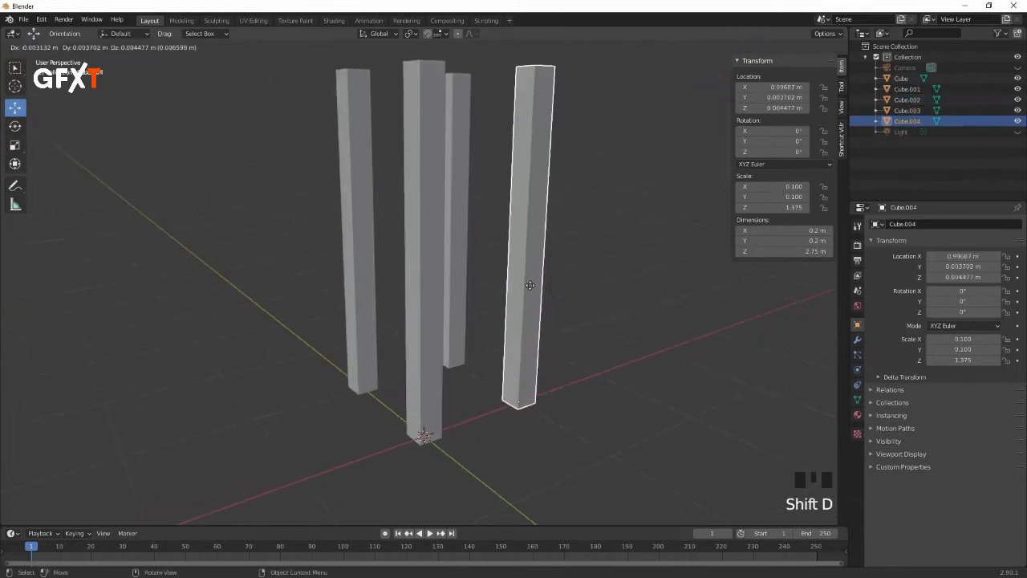
{"action": "left_click", "coordinate": [639, 284]}
{"action": "key", "text": "shift+d"}
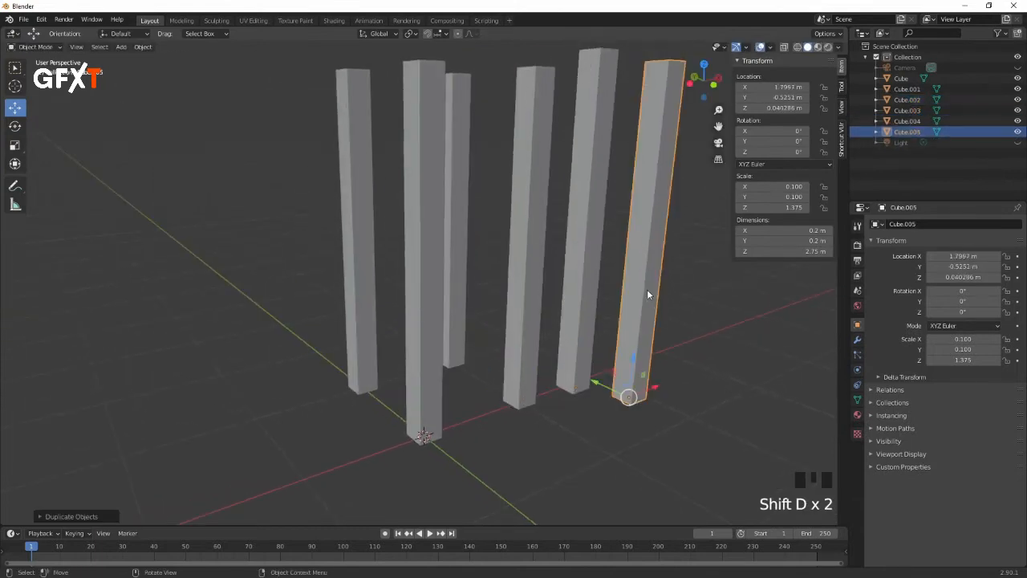
{"action": "left_click", "coordinate": [647, 286]}
{"action": "key", "text": "shift+d"}
{"action": "left_click", "coordinate": [678, 327]}
{"action": "key", "text": "shift+d"}
{"action": "left_click", "coordinate": [593, 306]}
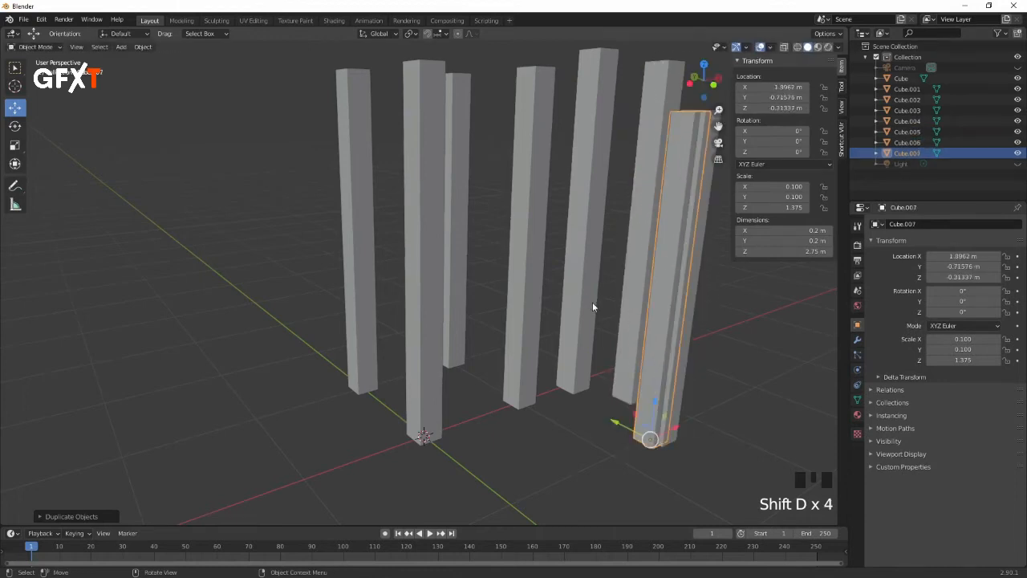
Step: Undo the four freely placed copies of the column
{"action": "key", "text": "ctrl+z"}
{"action": "key", "text": "ctrl+z"}
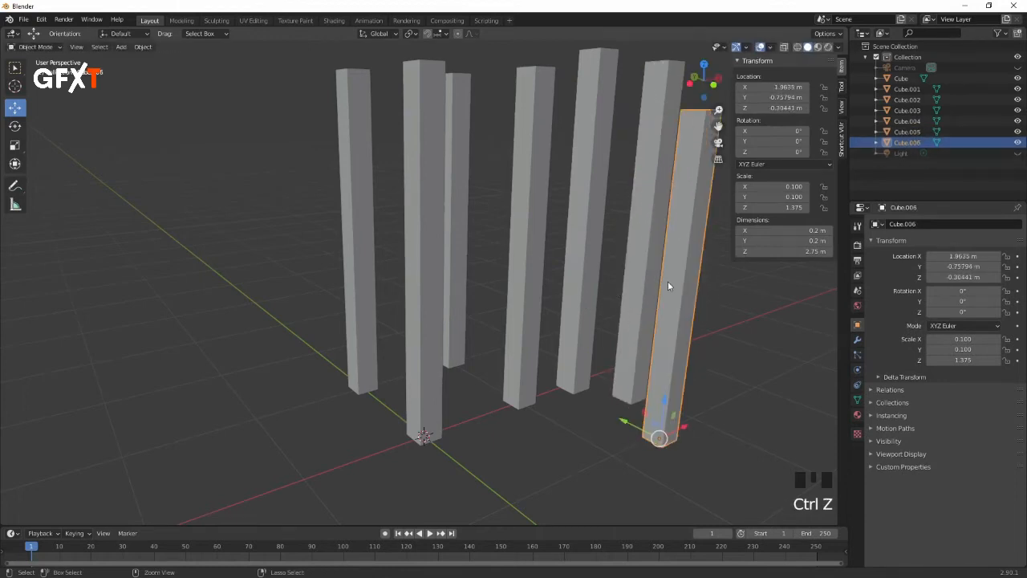
{"action": "key", "text": "ctrl+z"}
{"action": "key", "text": "ctrl+z"}
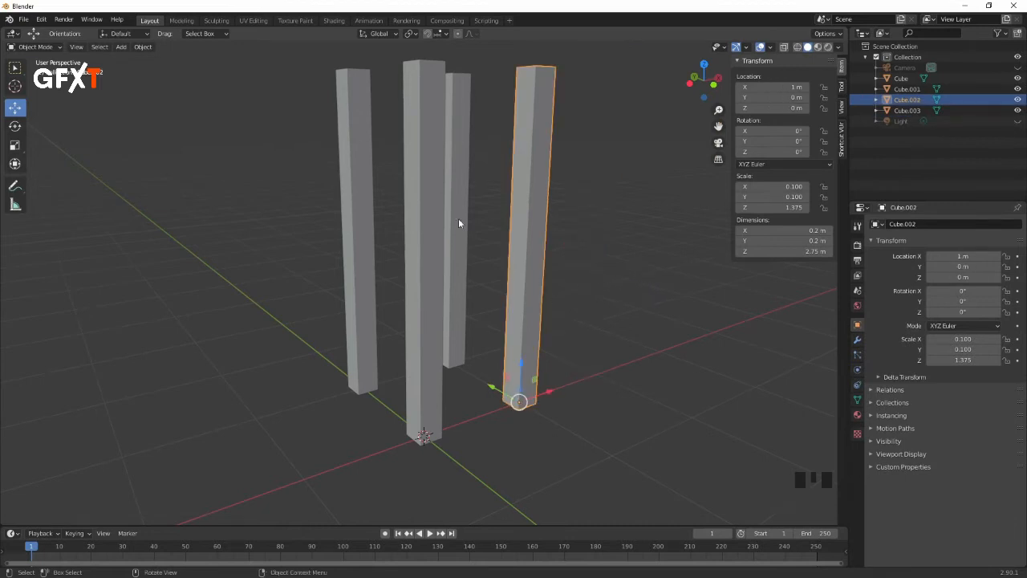
Step: Try adding a cube mesh at the 3D cursor on the world origin, and undo it
{"action": "left_click", "coordinate": [121, 47]}
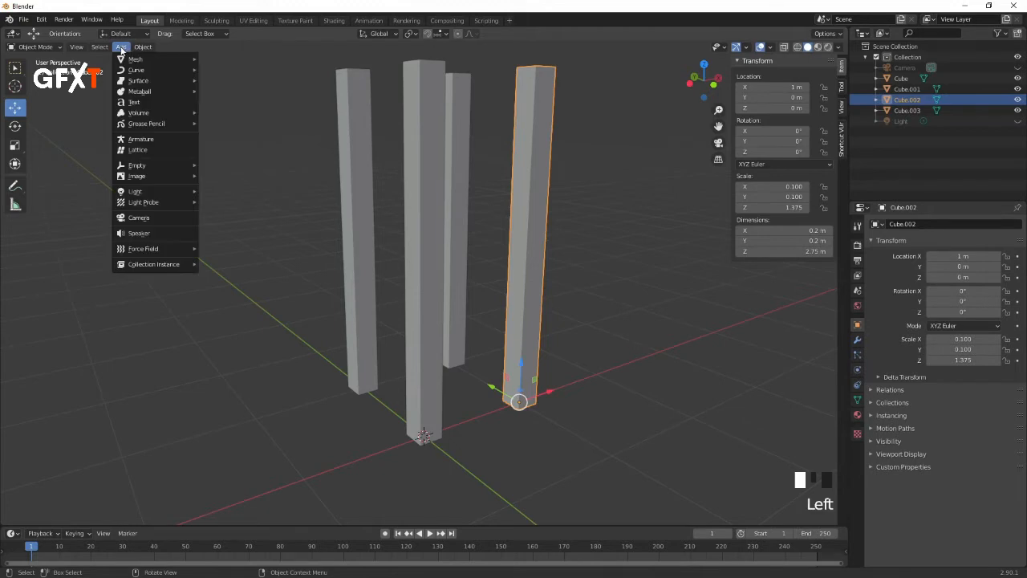
{"action": "mouse_move", "coordinate": [133, 60]}
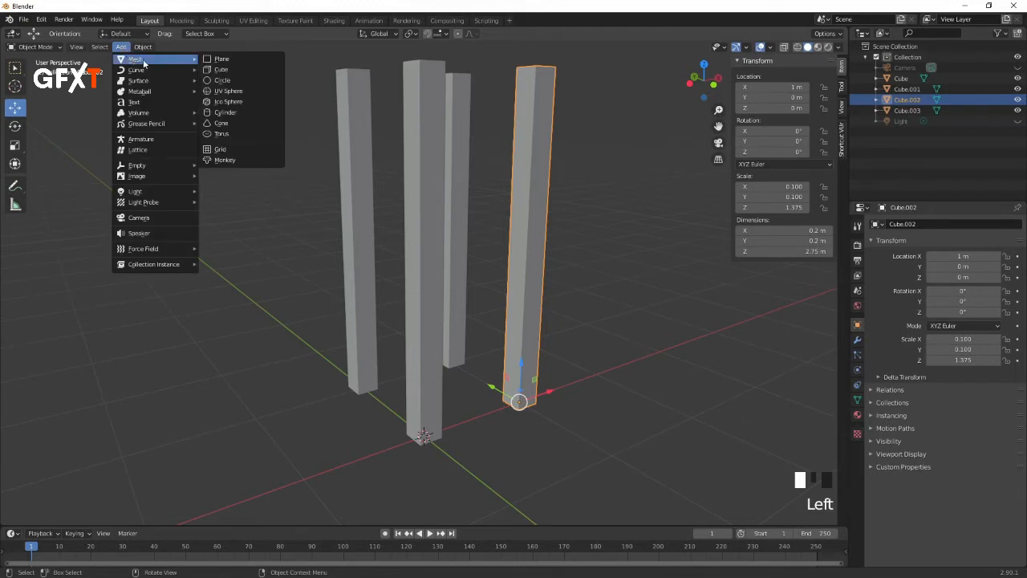
{"action": "left_click", "coordinate": [228, 73]}
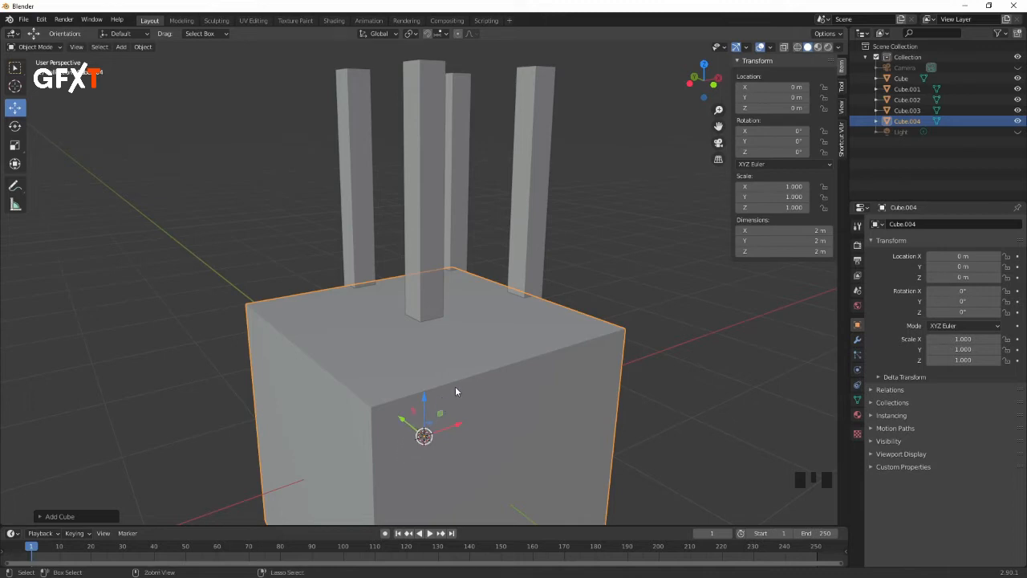
{"action": "key", "text": "ctrl+z"}
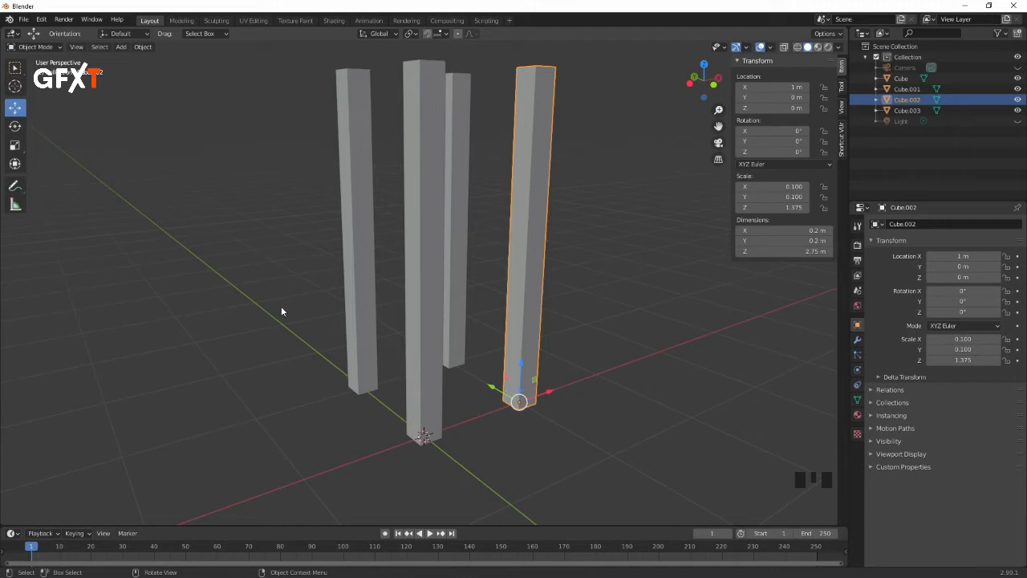
Step: Place the 3D cursor at about X -1.171 m, Y 0.887 m, Z 0.274 m and add a cube mesh there
{"action": "left_click", "coordinate": [15, 87]}
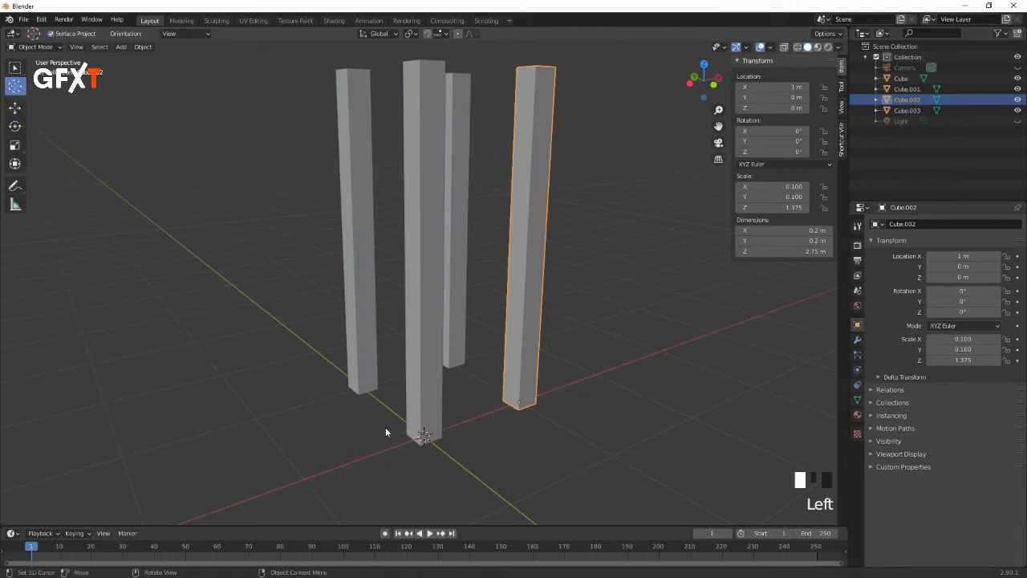
{"action": "left_click", "coordinate": [318, 351]}
{"action": "left_click", "coordinate": [237, 400]}
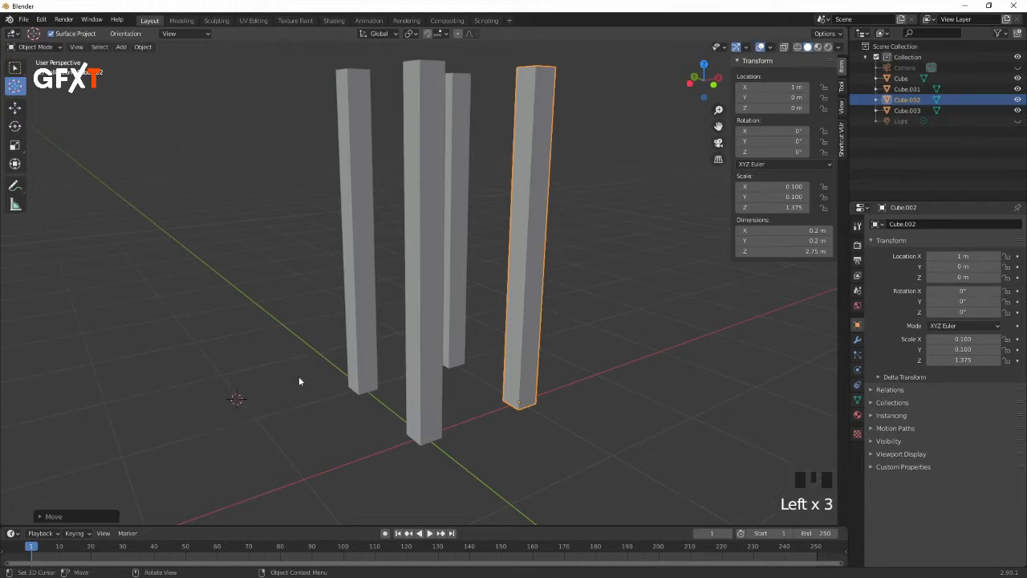
{"action": "left_click", "coordinate": [121, 47]}
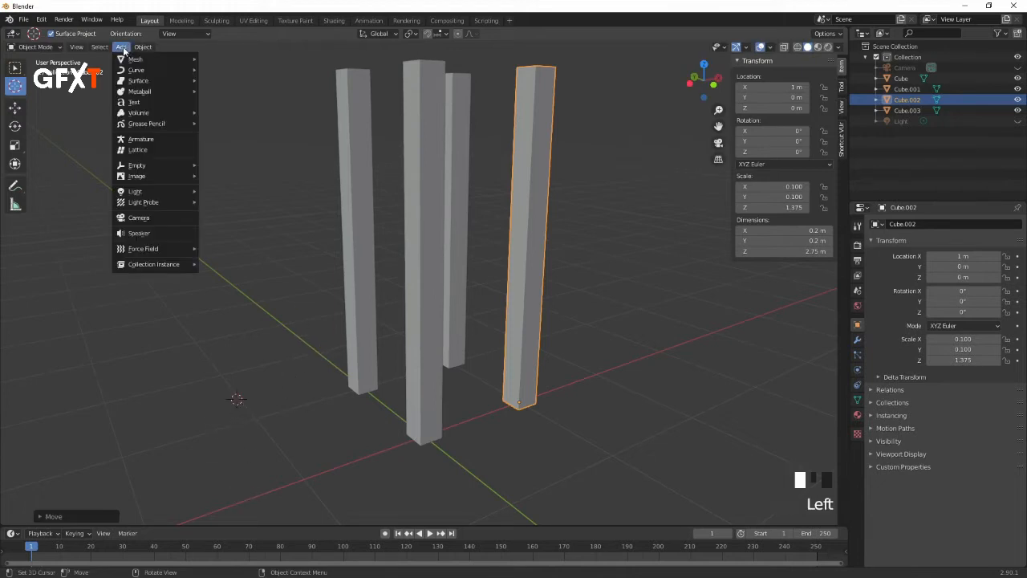
{"action": "mouse_move", "coordinate": [161, 57]}
{"action": "left_click", "coordinate": [222, 69]}
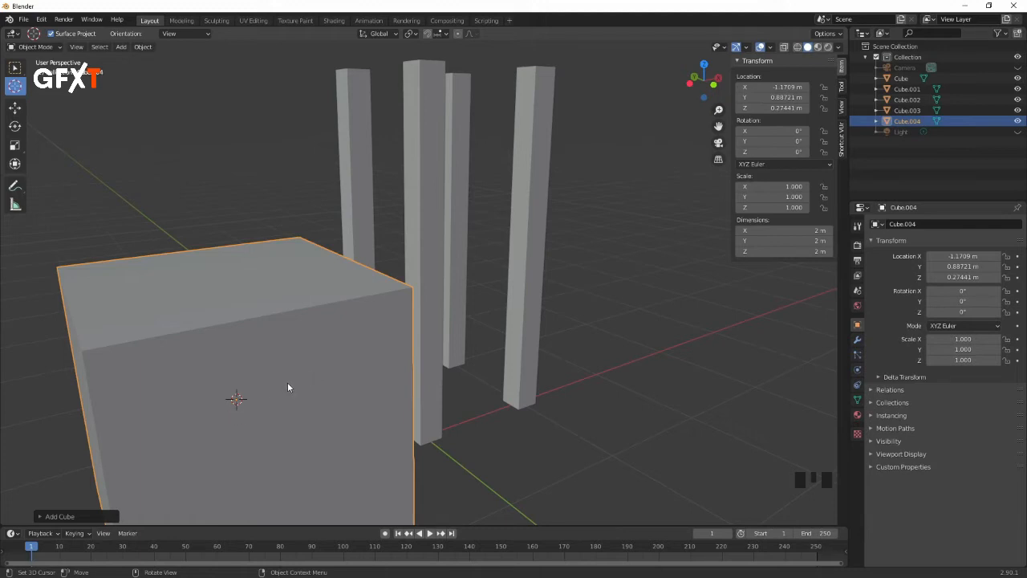
Step: Undo the added cube and snap the 3D cursor back to the world origin
{"action": "key", "text": "ctrl+z"}
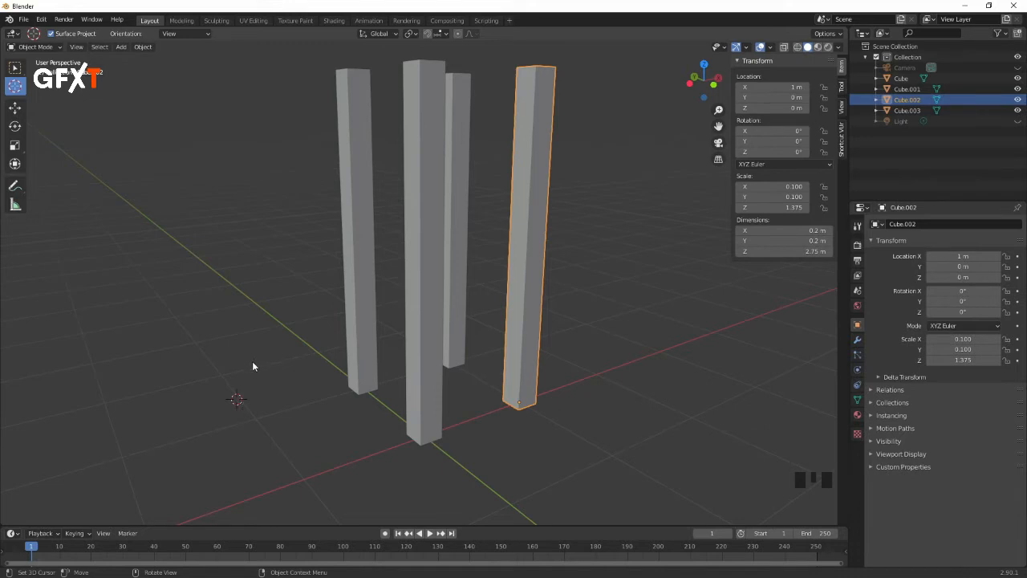
{"action": "right_click", "coordinate": [250, 382]}
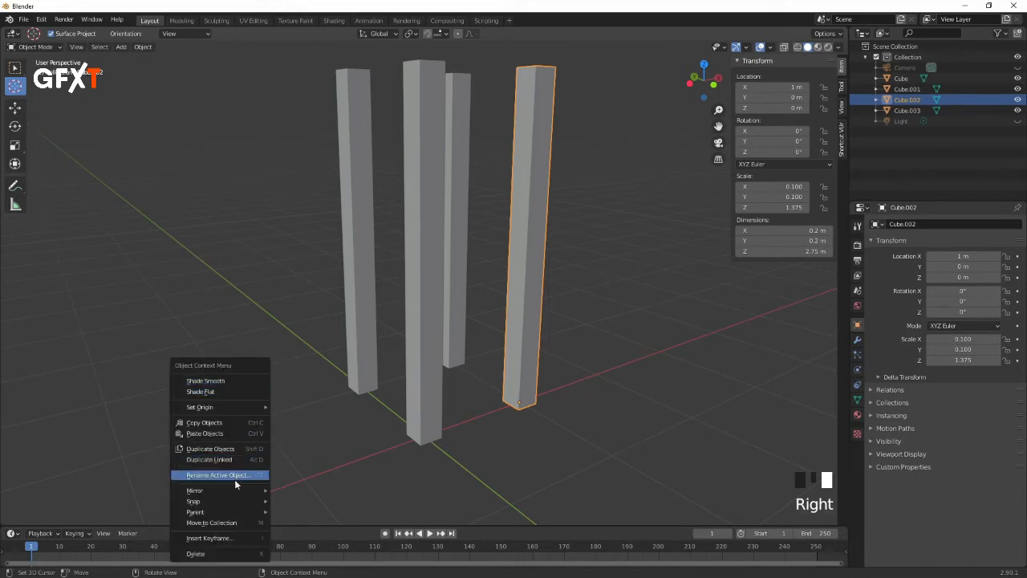
{"action": "mouse_move", "coordinate": [238, 501]}
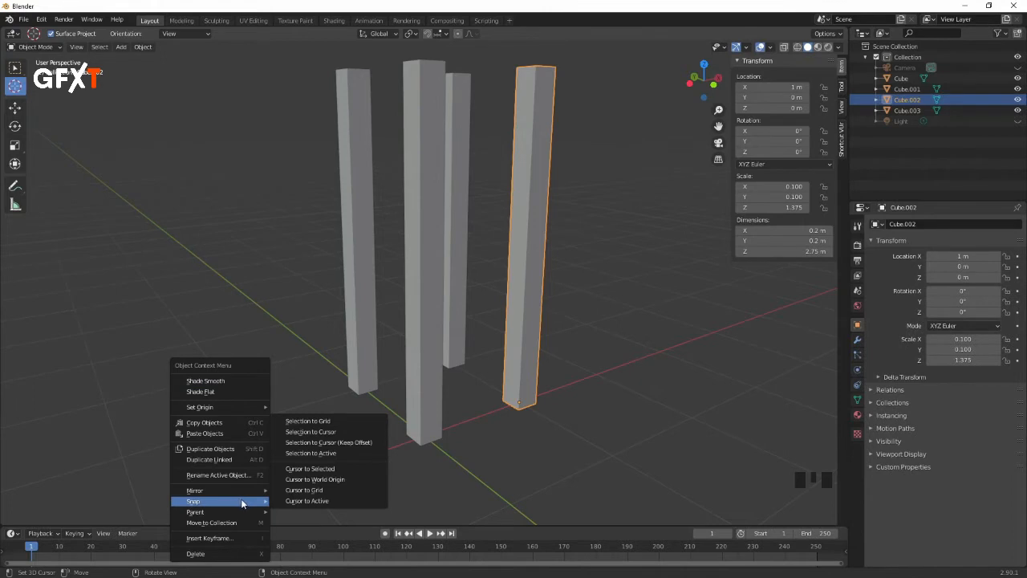
{"action": "left_click", "coordinate": [335, 481]}
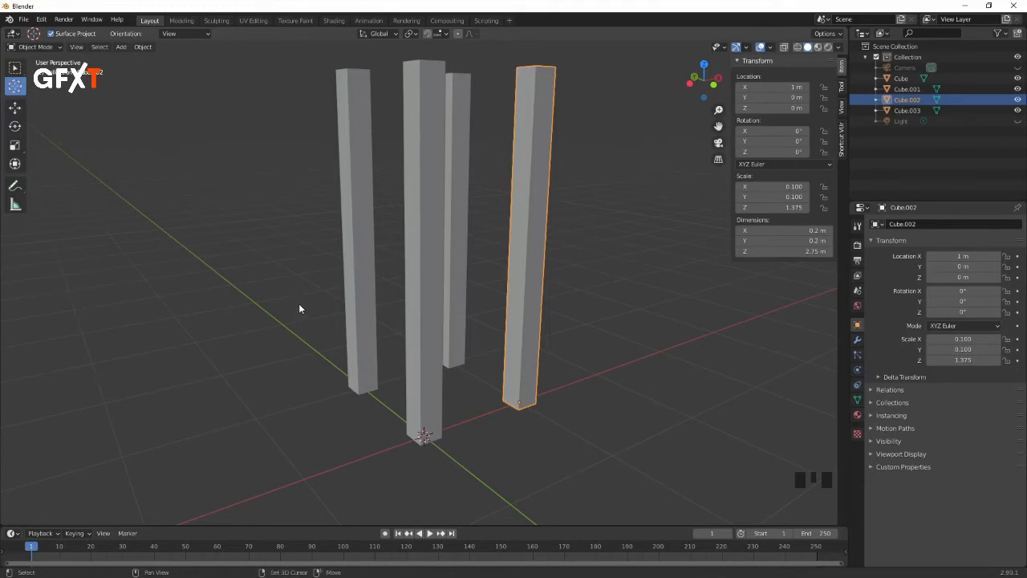
Step: Add a cube at the world origin and set its X and Y dimensions to 1 m
{"action": "key", "text": "shift+a"}
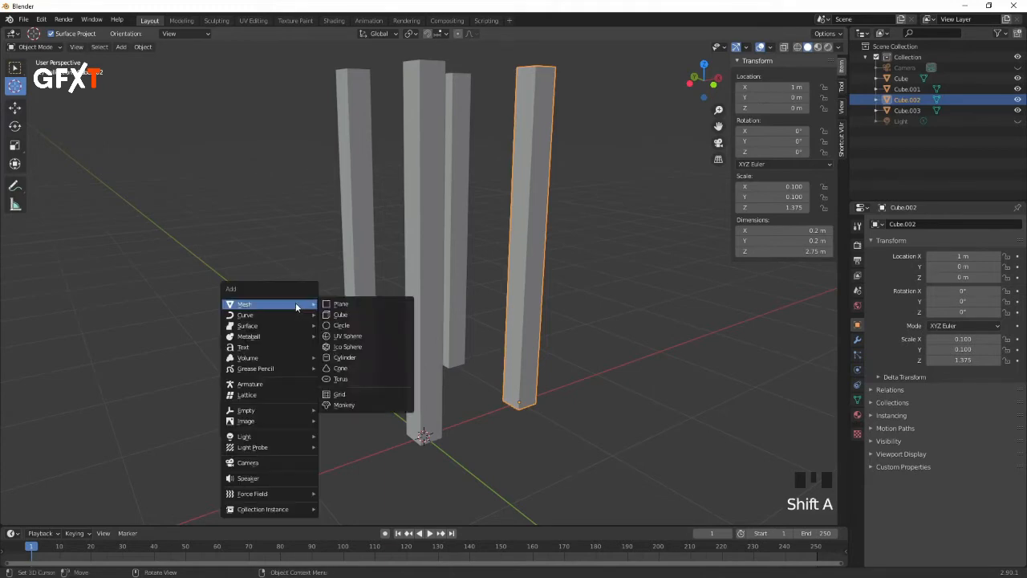
{"action": "left_click", "coordinate": [356, 316]}
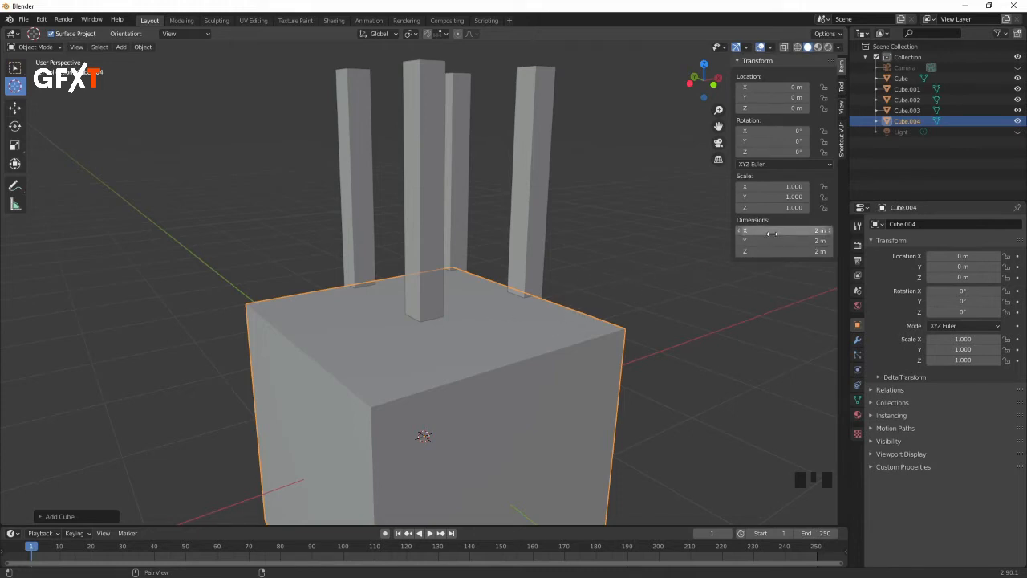
{"action": "left_click_drag", "start_coordinate": [784, 231], "coordinate": [778, 237]}
{"action": "type", "text": "1"}
{"action": "key", "text": "Return"}
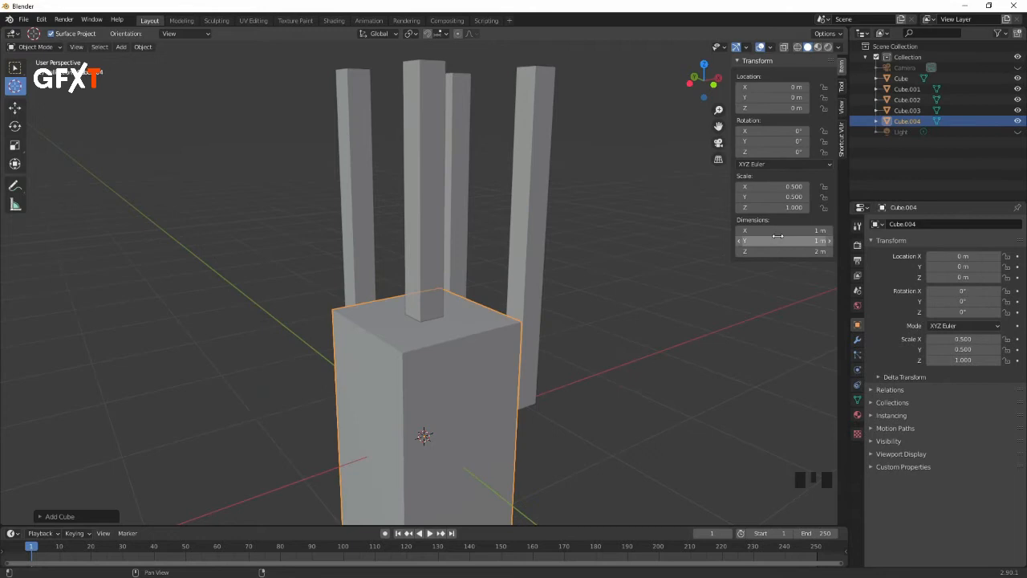
Step: Set the new cube's Z dimension to 0.2 m, and reduce it further to 0.08 m
{"action": "left_click_drag", "start_coordinate": [790, 251], "coordinate": [726, 251]}
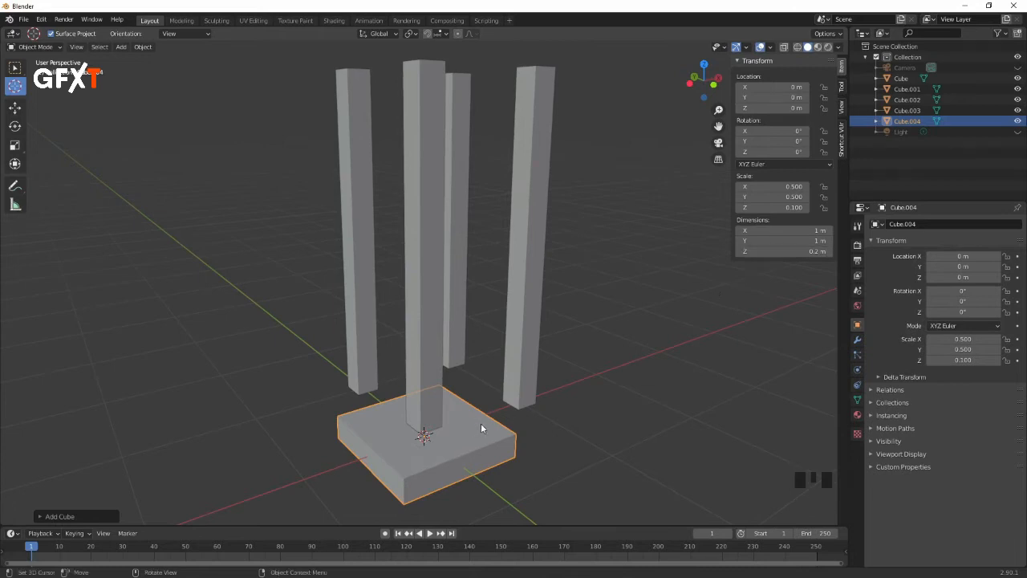
{"action": "left_click", "coordinate": [803, 251]}
{"action": "mouse_move", "coordinate": [802, 251]}
{"action": "left_mouse_down"}
{"action": "mouse_move", "coordinate": [786, 251]}
{"action": "mouse_move", "coordinate": [815, 251]}
{"action": "mouse_move", "coordinate": [789, 251]}
{"action": "left_mouse_up"}
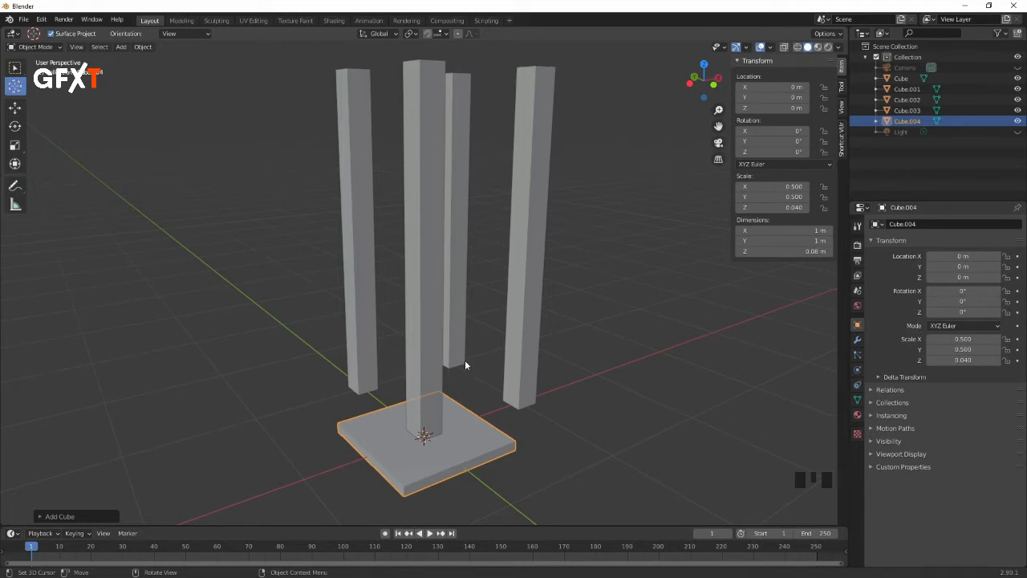
Step: Move the flat slab in front view up between the columns to about X 0.506 m, Z 1.794 m
{"action": "key", "text": "KP_1"}
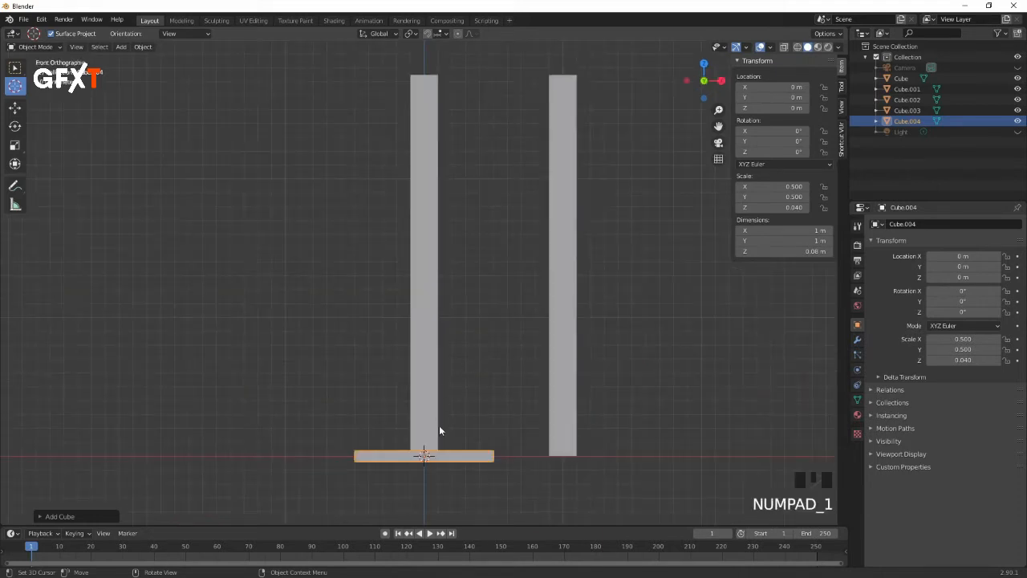
{"action": "left_click", "coordinate": [16, 110]}
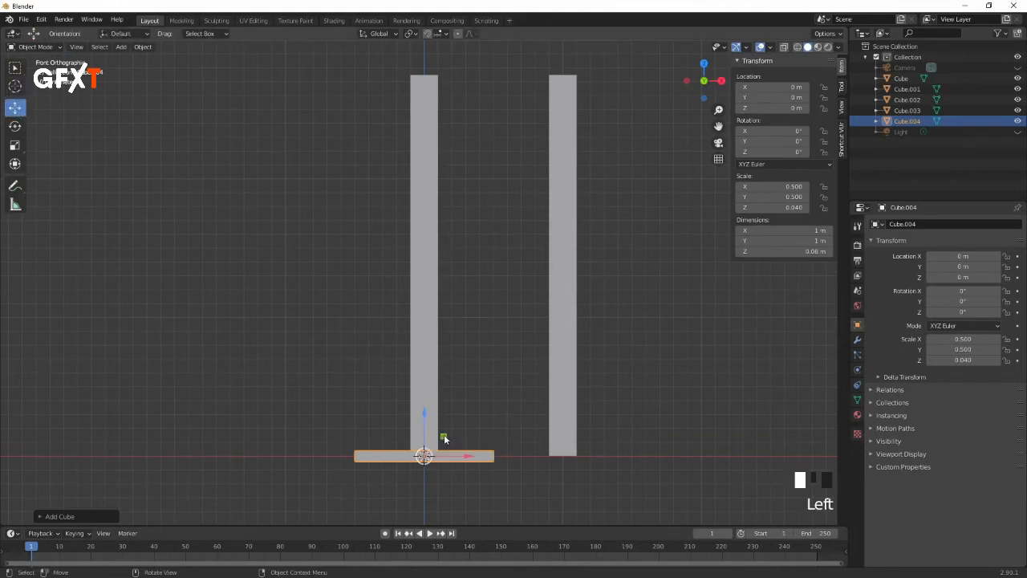
{"action": "left_click_drag", "start_coordinate": [445, 439], "coordinate": [486, 222]}
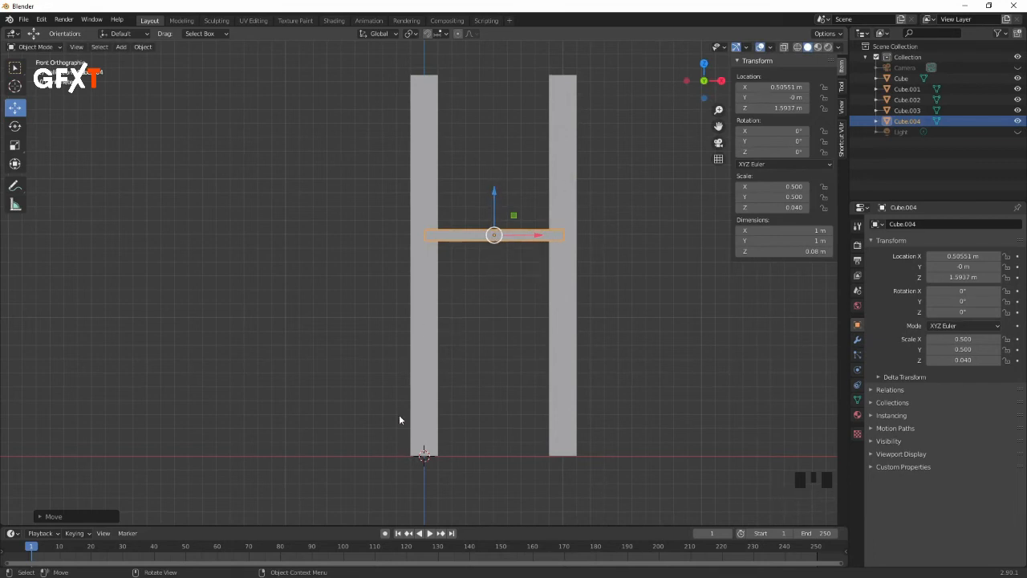
{"action": "left_click_drag", "start_coordinate": [493, 234], "coordinate": [490, 177]}
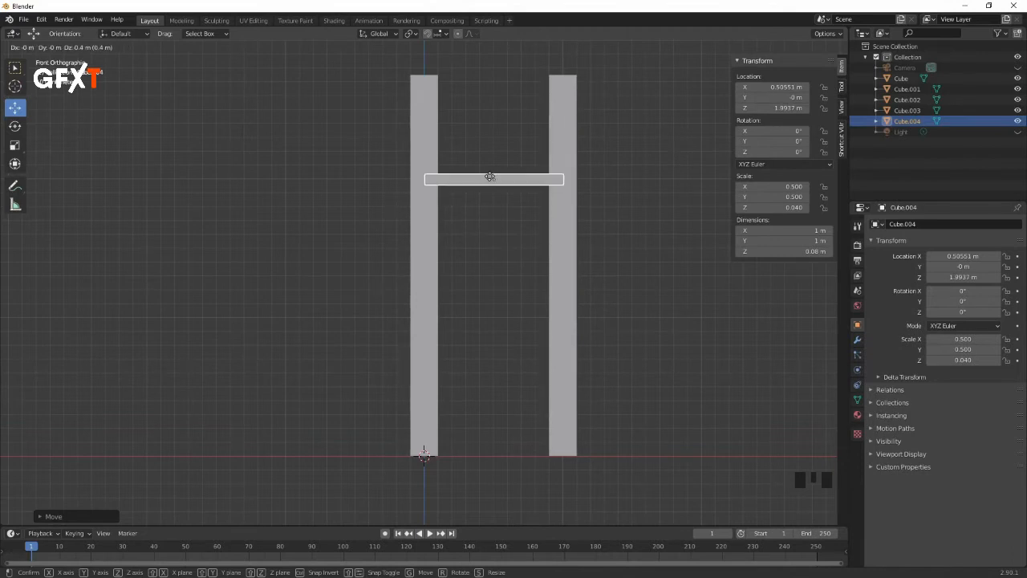
{"action": "left_click_drag", "start_coordinate": [490, 176], "coordinate": [486, 199]}
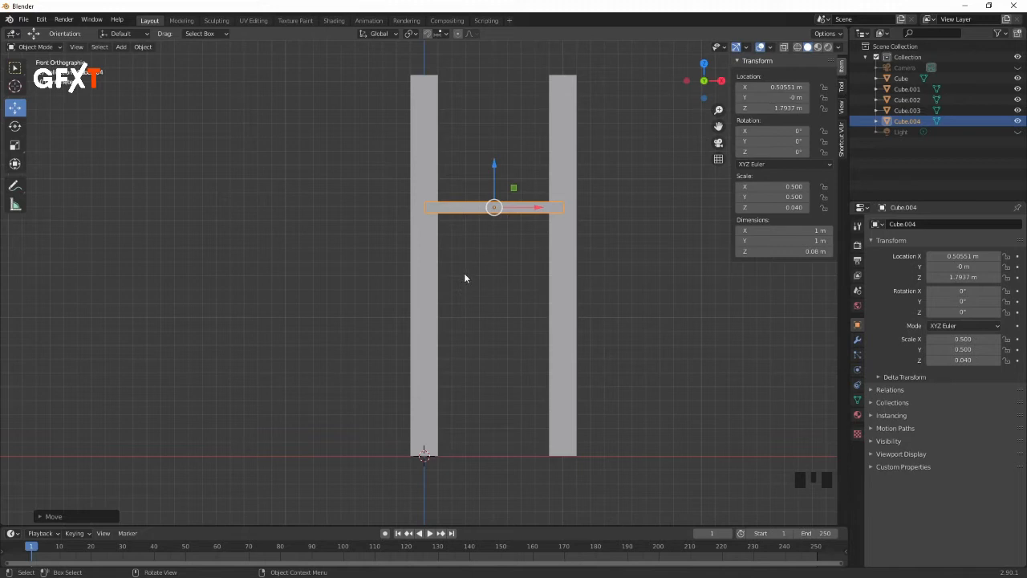
Step: Move the slab along Y to 0.5 m in right view, centring it between the columns
{"action": "key", "text": "KP_3"}
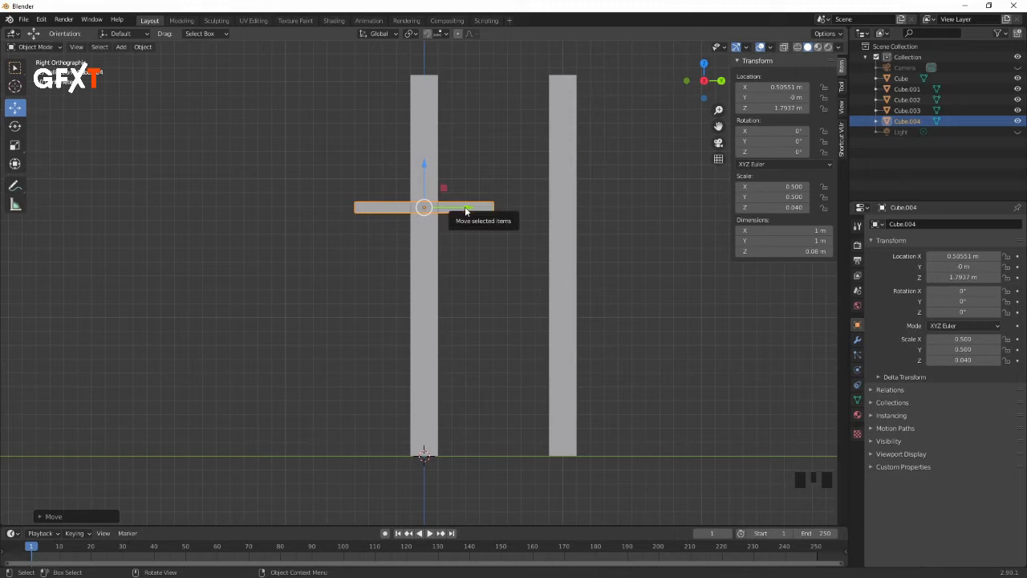
{"action": "left_click_drag", "start_coordinate": [465, 210], "coordinate": [547, 210], "text": "ctrl"}
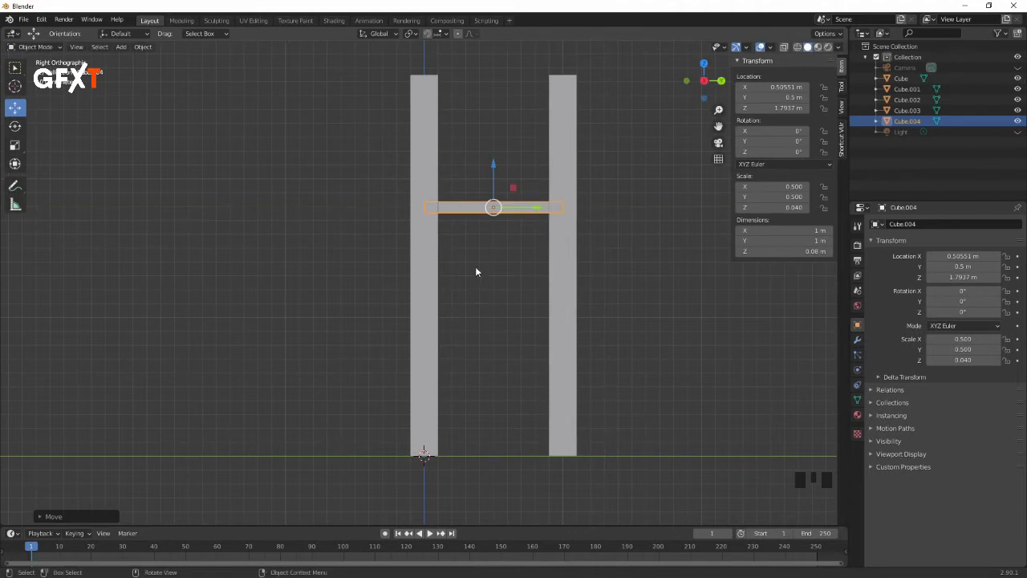
{"action": "middle_click_drag", "start_coordinate": [474, 271], "coordinate": [485, 329]}
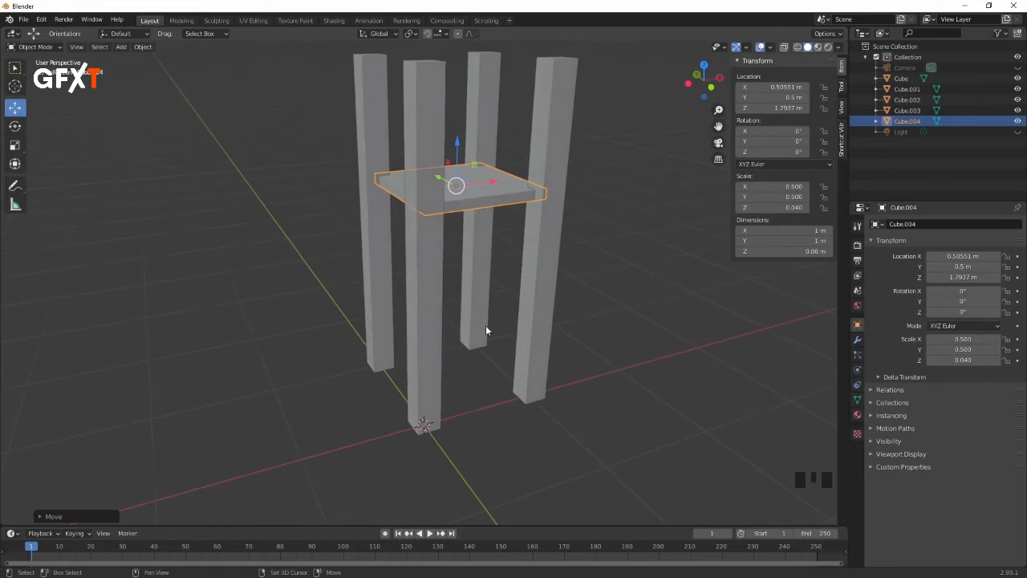
Step: Add a cube at the 3D cursor and scale it down to about 0.214 × 1.26 × 0.862 m
{"action": "key", "text": "shift+a"}
{"action": "mouse_move", "coordinate": [485, 326]}
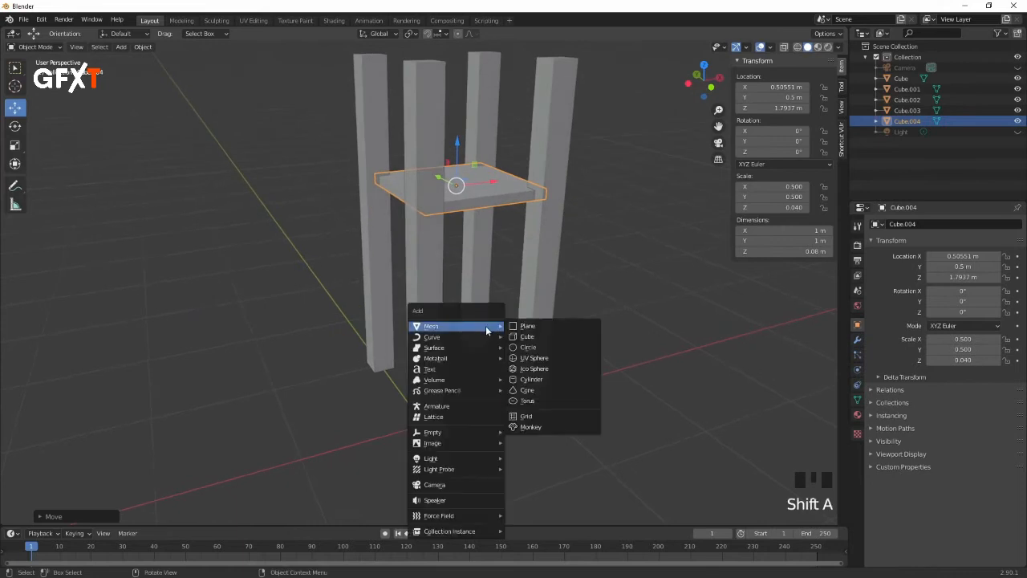
{"action": "left_click", "coordinate": [532, 338]}
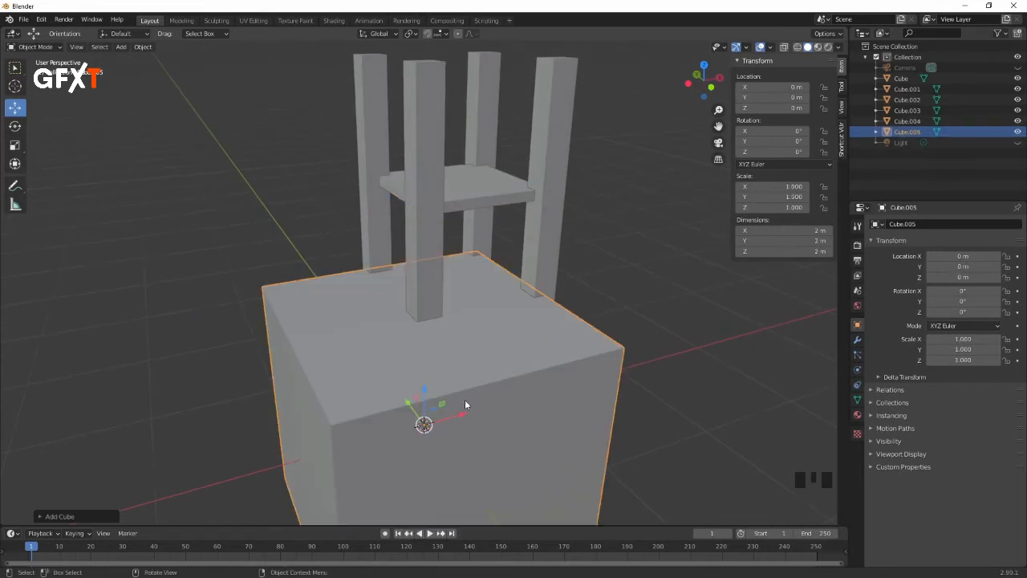
{"action": "left_click", "coordinate": [14, 144]}
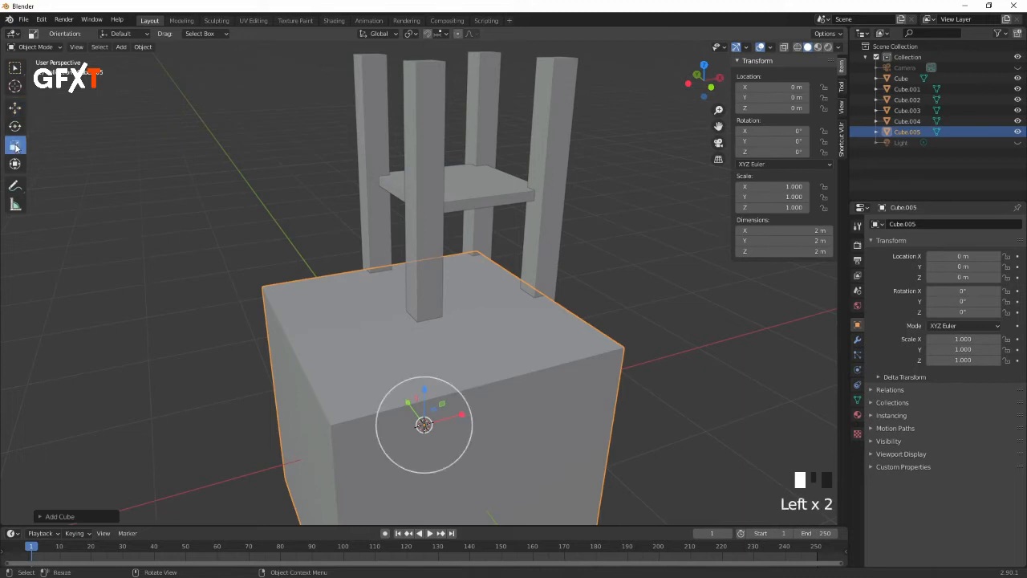
{"action": "left_click_drag", "start_coordinate": [460, 415], "coordinate": [413, 415]}
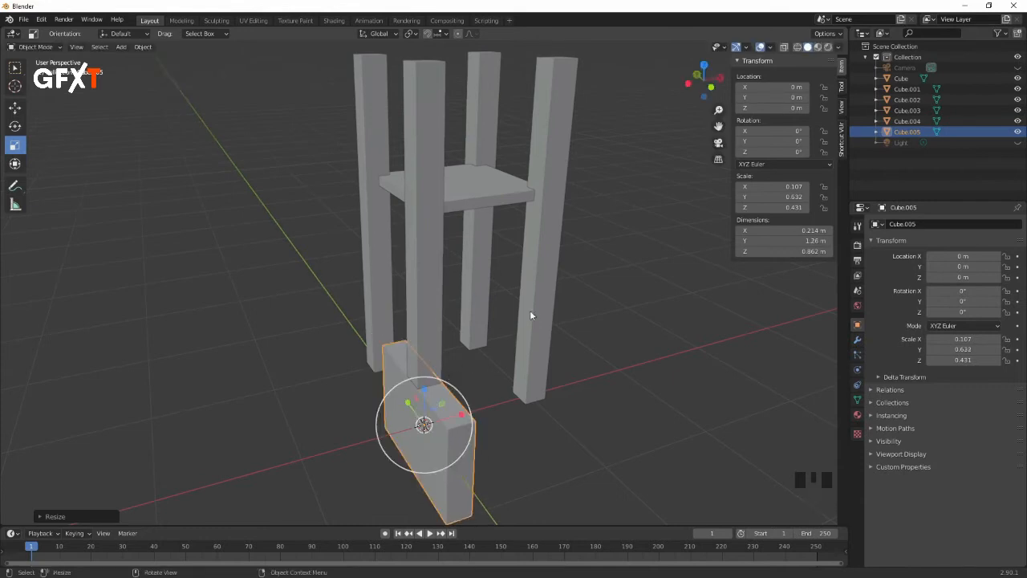
Step: Set the new board's Y dimension to 1 m
{"action": "left_click", "coordinate": [790, 239]}
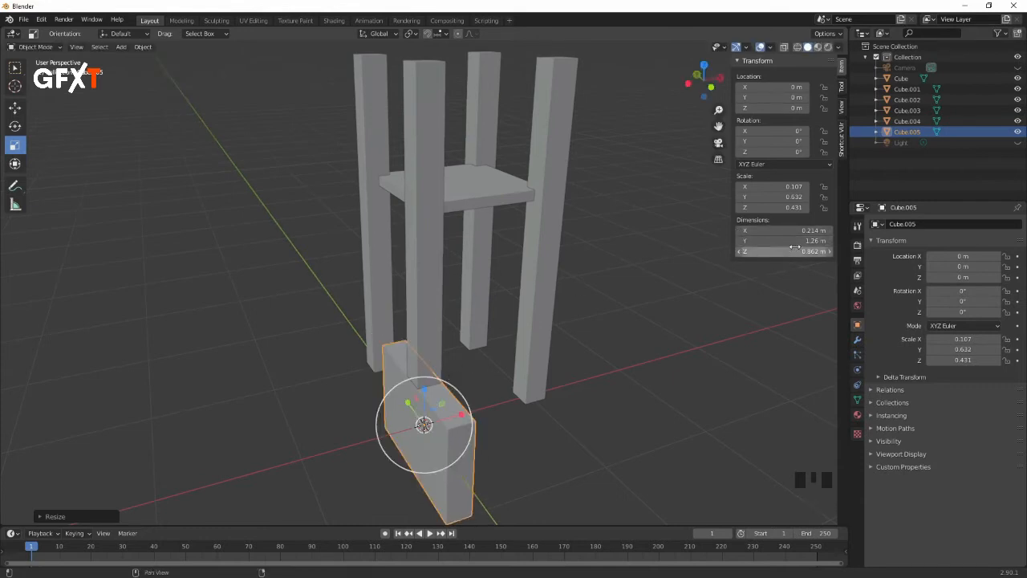
{"action": "key", "text": "Left"}
{"action": "type", "text": "1"}
{"action": "key", "text": "Return"}
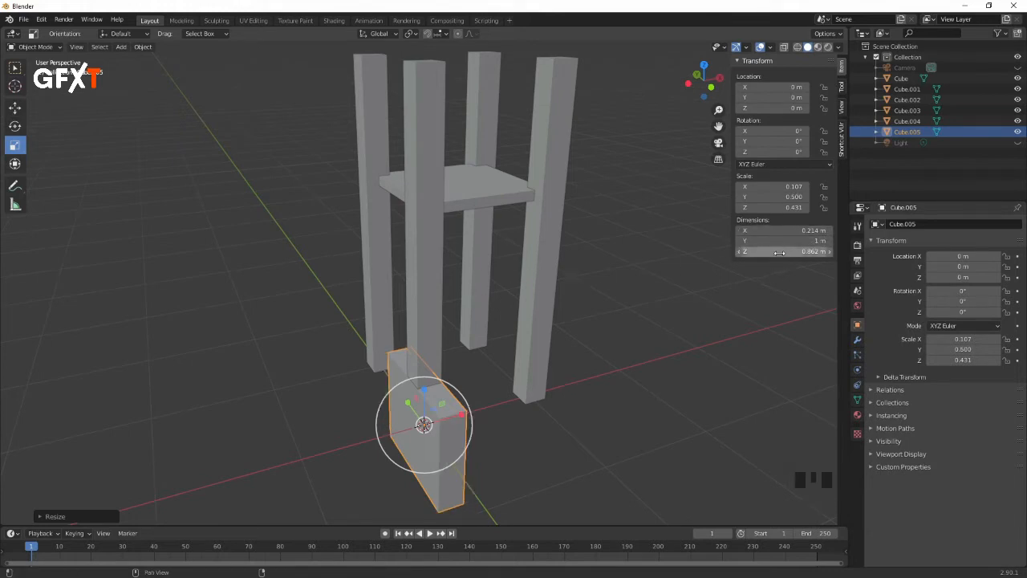
Step: Scale the board down to about 0.457 m along Z and about 0.121 m along X
{"action": "mouse_move", "coordinate": [481, 370]}
{"action": "middle_mouse_down"}
{"action": "mouse_move", "coordinate": [515, 336]}
{"action": "mouse_move", "coordinate": [465, 377]}
{"action": "middle_mouse_up"}
{"action": "left_click_drag", "start_coordinate": [422, 412], "coordinate": [424, 437]}
{"action": "middle_click_drag", "start_coordinate": [501, 386], "coordinate": [399, 417]}
{"action": "left_click_drag", "start_coordinate": [465, 419], "coordinate": [443, 422]}
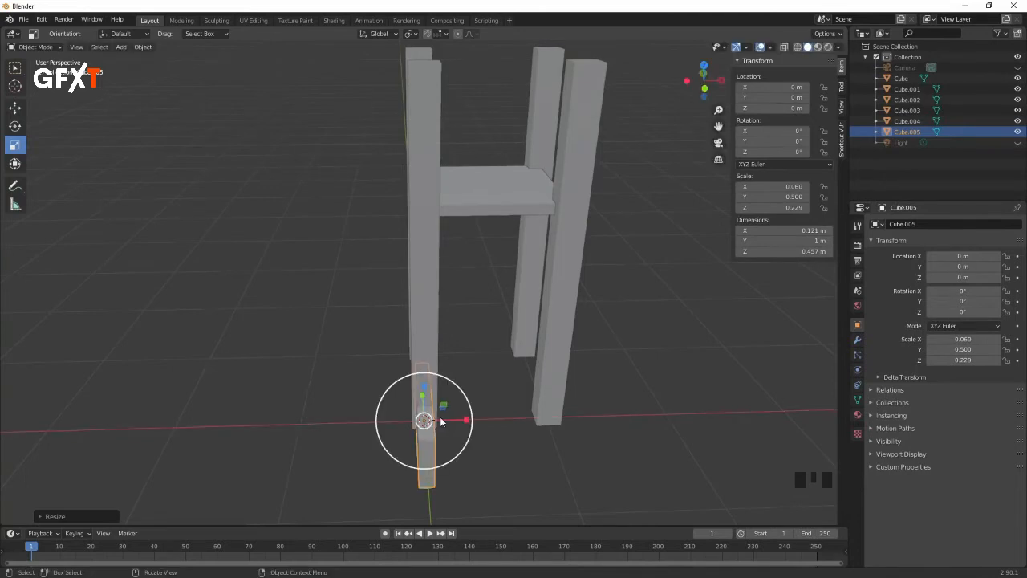
{"action": "middle_click_drag", "start_coordinate": [428, 391], "coordinate": [574, 348]}
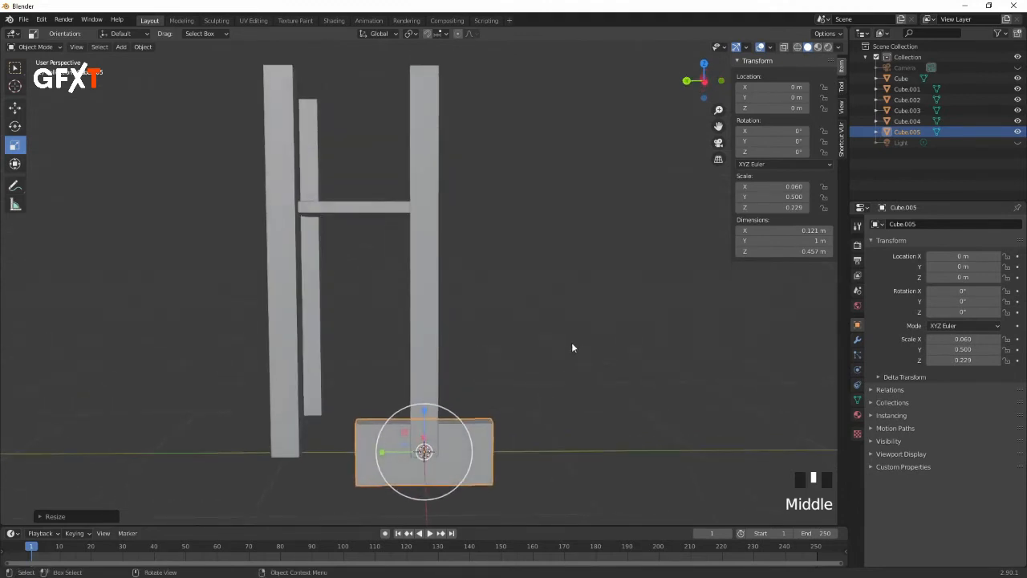
{"action": "key", "text": "KP_3"}
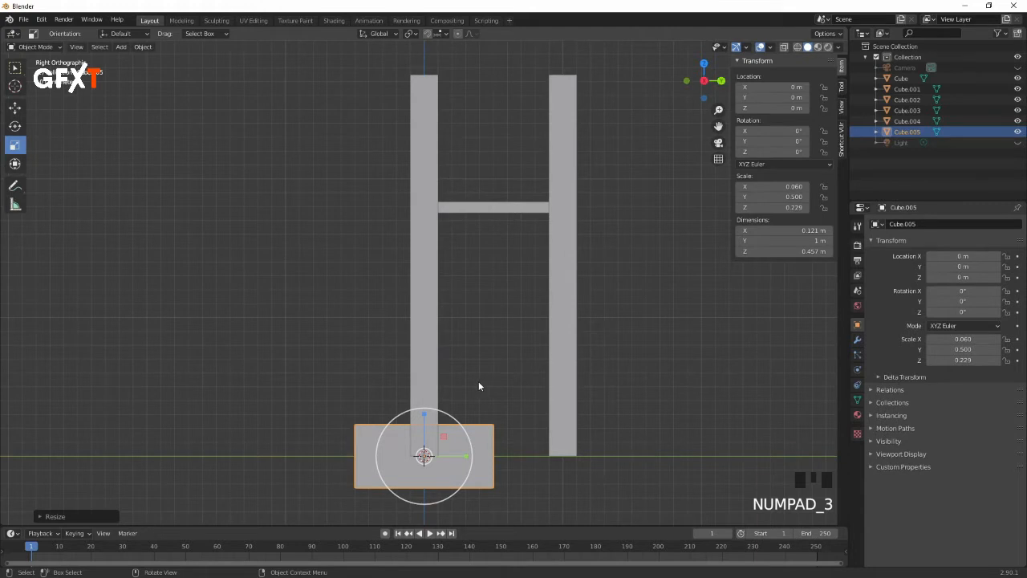
{"action": "left_click", "coordinate": [15, 71]}
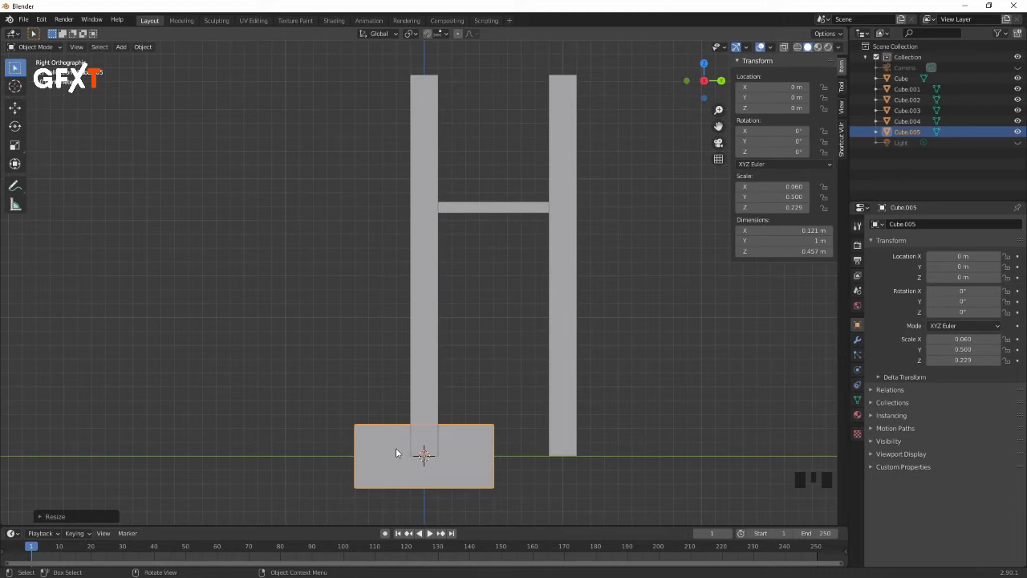
{"action": "key", "text": "g"}
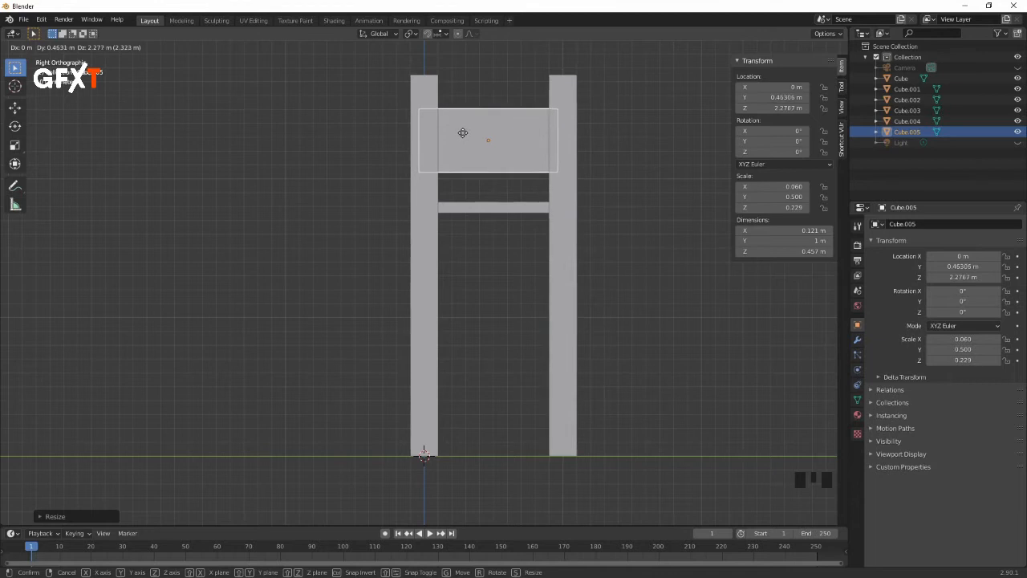
{"action": "right_click", "coordinate": [463, 133]}
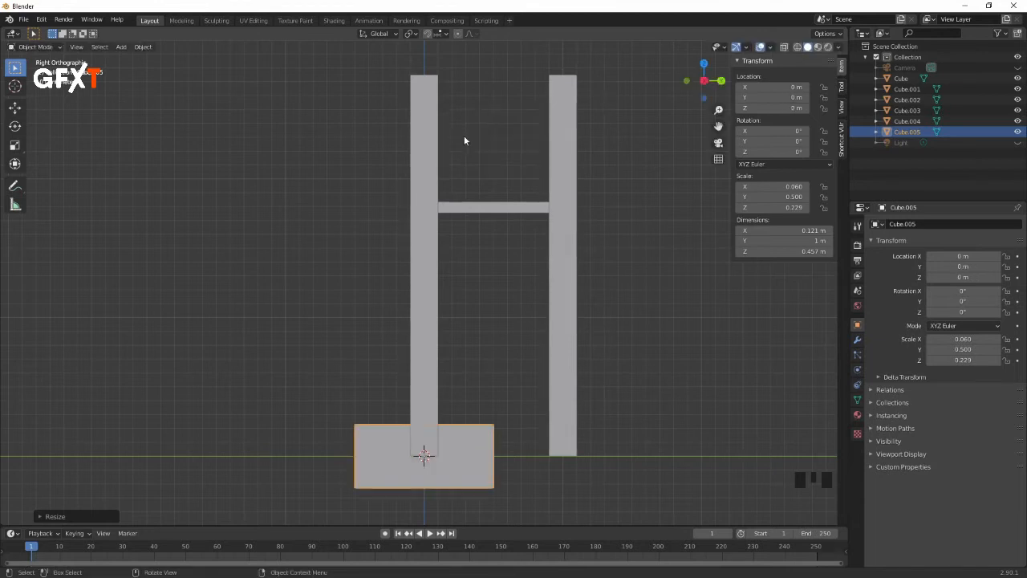
Step: Try moving the board constrained to the global Z, X and Y axes in turn
{"action": "middle_click_drag", "start_coordinate": [475, 285], "coordinate": [545, 305]}
{"action": "key", "text": "g"}
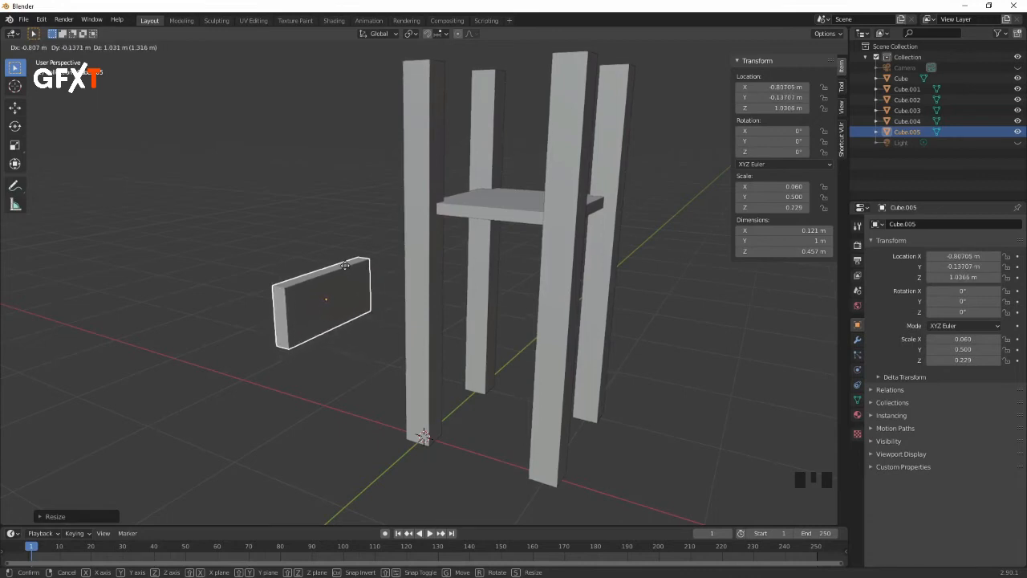
{"action": "key", "text": "z"}
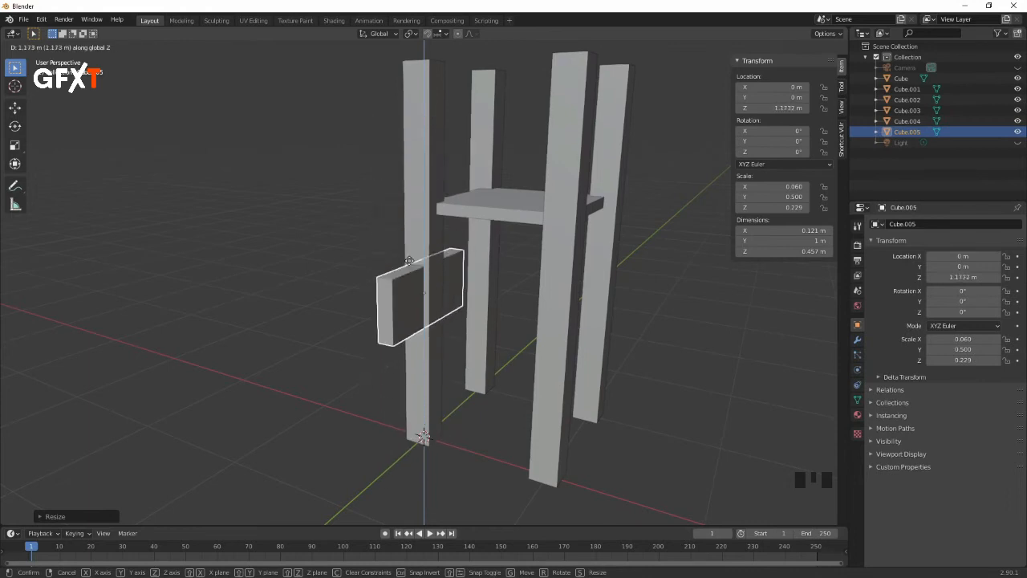
{"action": "key", "text": "x"}
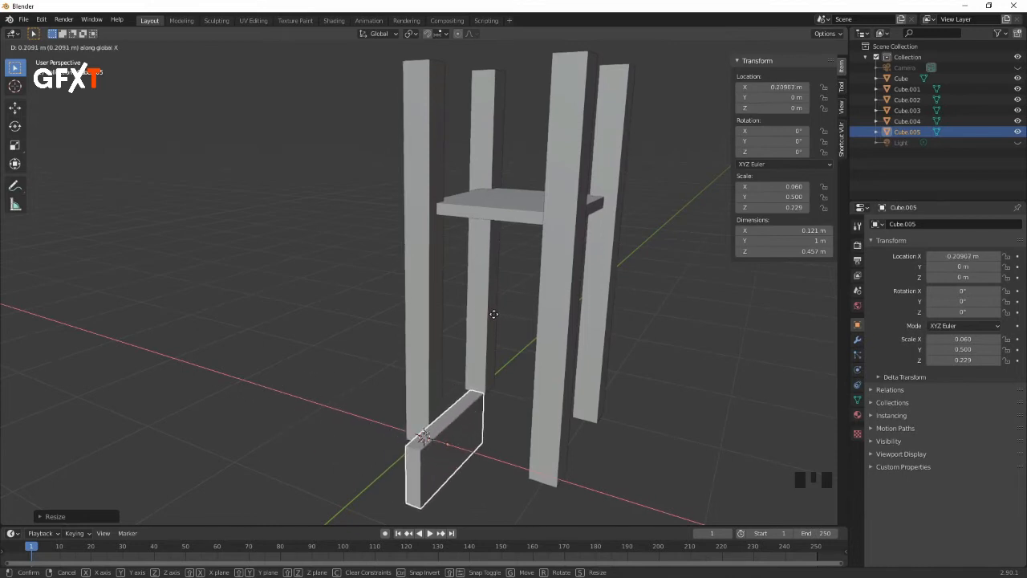
{"action": "key", "text": "y"}
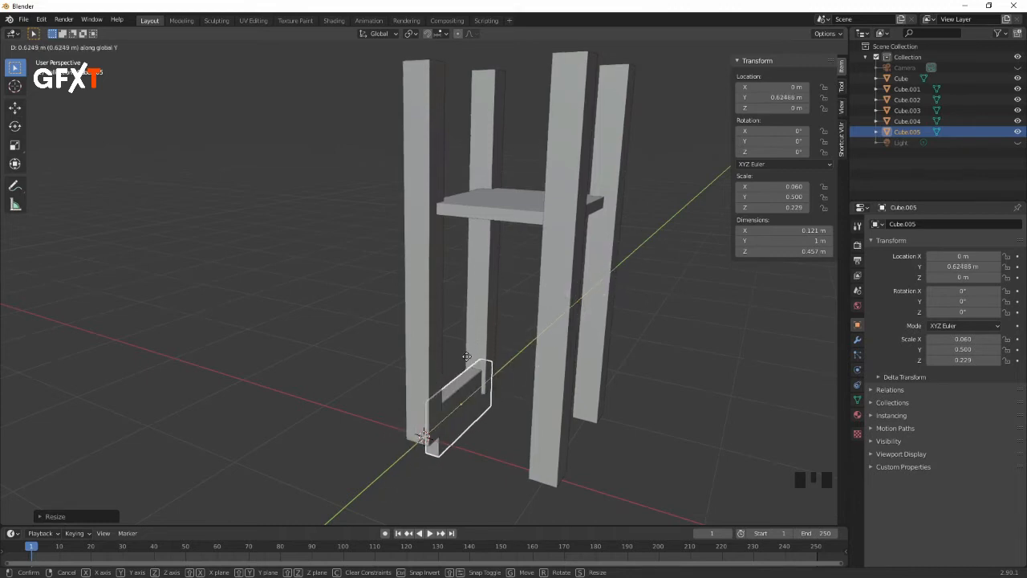
{"action": "right_click", "coordinate": [464, 360]}
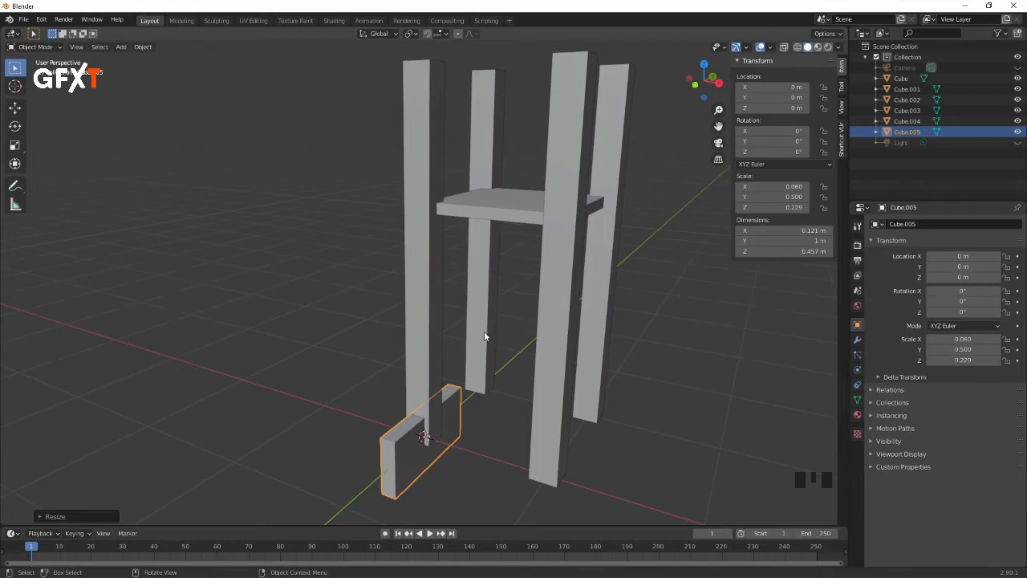
Step: Move the board in right view to Y 0.5 m, Z 2.3 m, bridging the upper ends of the columns
{"action": "key", "text": "KP_3"}
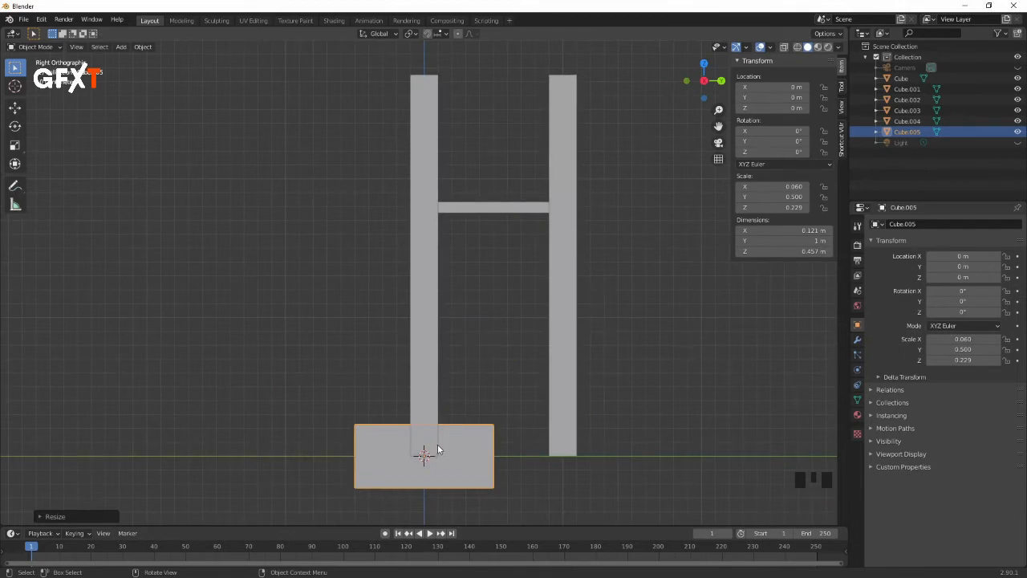
{"action": "key", "text": "g"}
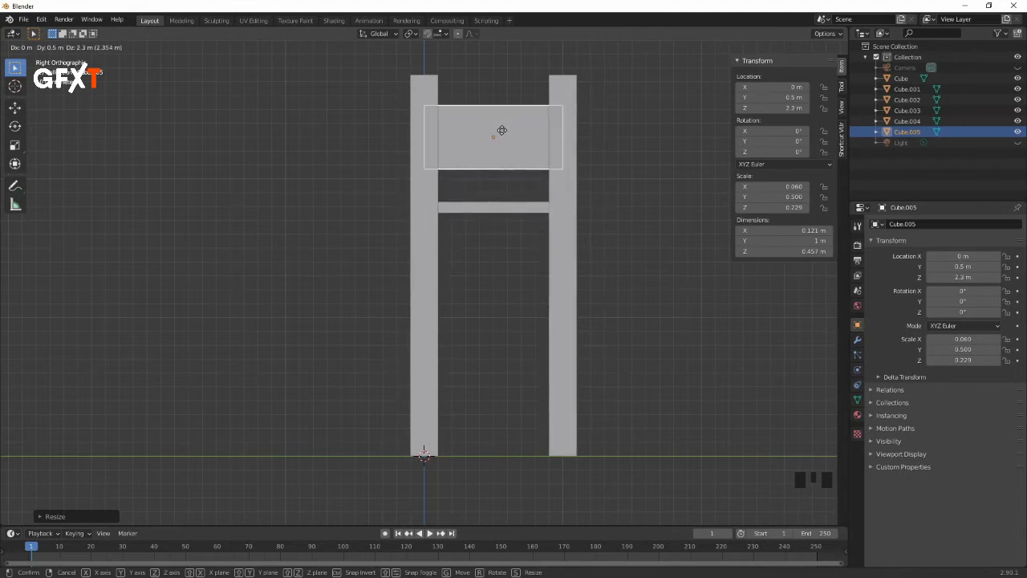
{"action": "left_click", "coordinate": [501, 132]}
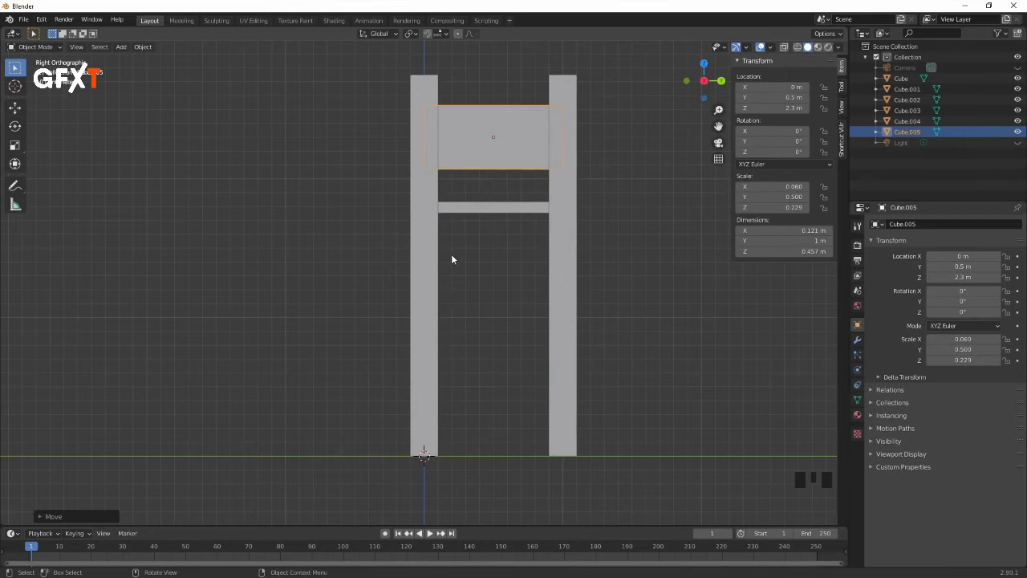
Step: Set the upper board's X dimension to 0.1 m so it is thinner than the columns
{"action": "key", "text": "KP_1"}
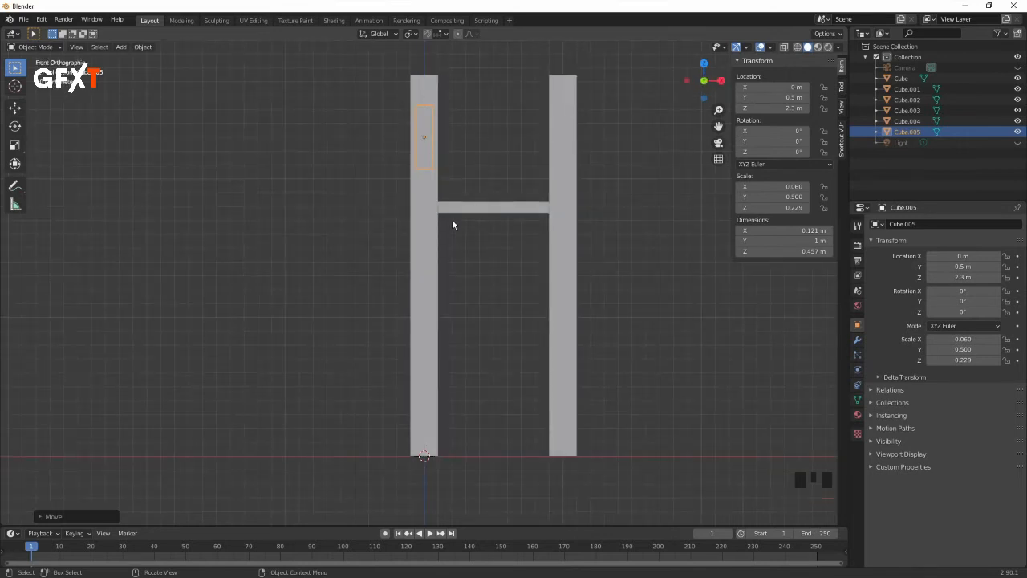
{"action": "middle_click_drag", "start_coordinate": [449, 230], "coordinate": [457, 294]}
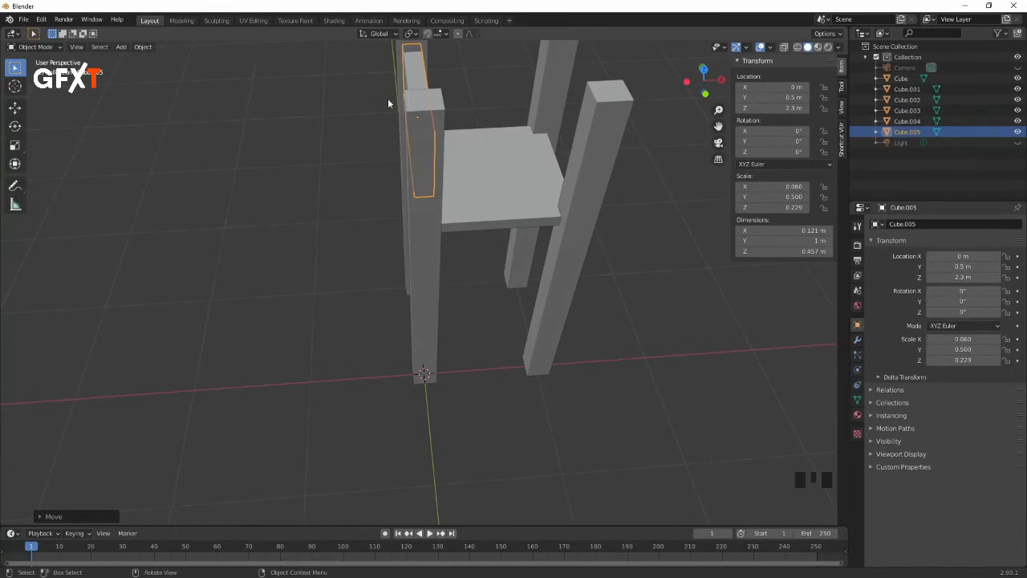
{"action": "left_click", "coordinate": [803, 231]}
{"action": "type", "text": "0"}
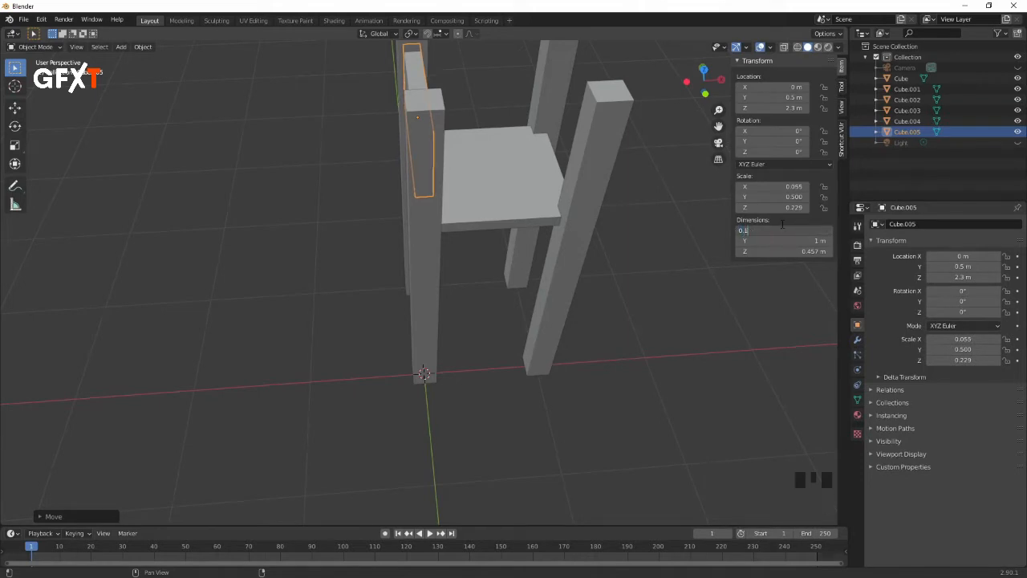
{"action": "type", "text": ".1"}
{"action": "key", "text": "Return"}
{"action": "left_click", "coordinate": [550, 302]}
{"action": "mouse_move", "coordinate": [550, 302]}
{"action": "middle_mouse_down"}
{"action": "mouse_move", "coordinate": [482, 355]}
{"action": "mouse_move", "coordinate": [508, 372]}
{"action": "mouse_move", "coordinate": [603, 275]}
{"action": "mouse_move", "coordinate": [610, 303]}
{"action": "mouse_move", "coordinate": [619, 300]}
{"action": "mouse_move", "coordinate": [618, 286]}
{"action": "mouse_move", "coordinate": [547, 286]}
{"action": "mouse_move", "coordinate": [526, 338]}
{"action": "mouse_move", "coordinate": [546, 296]}
{"action": "middle_mouse_up"}
Step: Duplicate the upper board in front view and place the copy at X 1 m, inside the opposite columns
{"action": "left_click", "coordinate": [380, 117]}
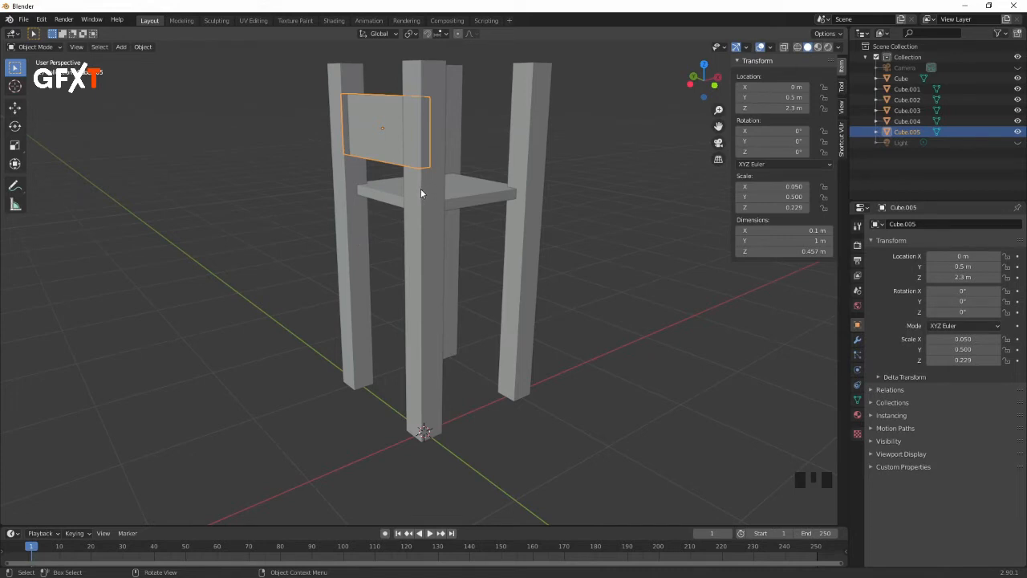
{"action": "key", "text": "KP_1"}
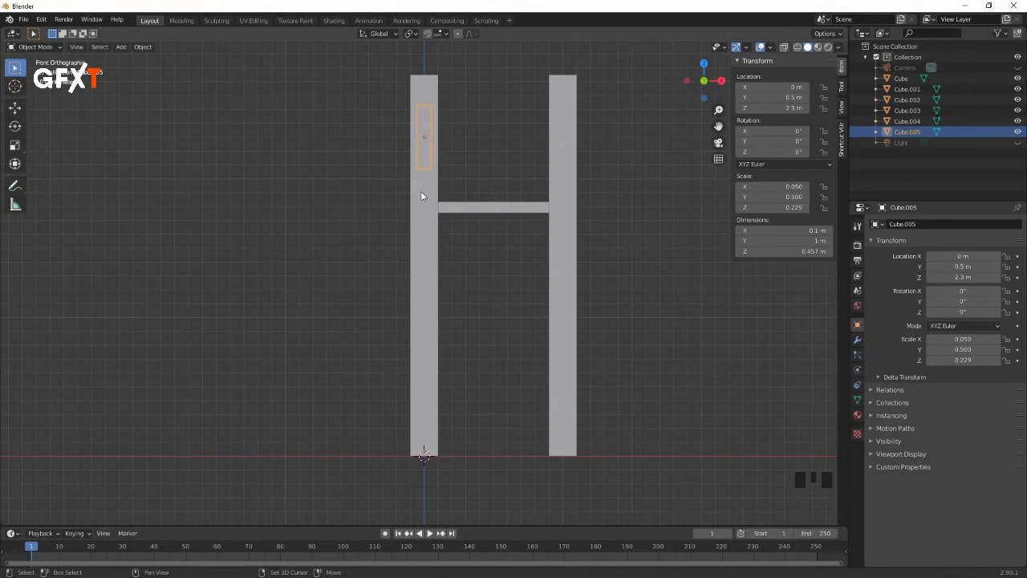
{"action": "key", "text": "shift+d"}
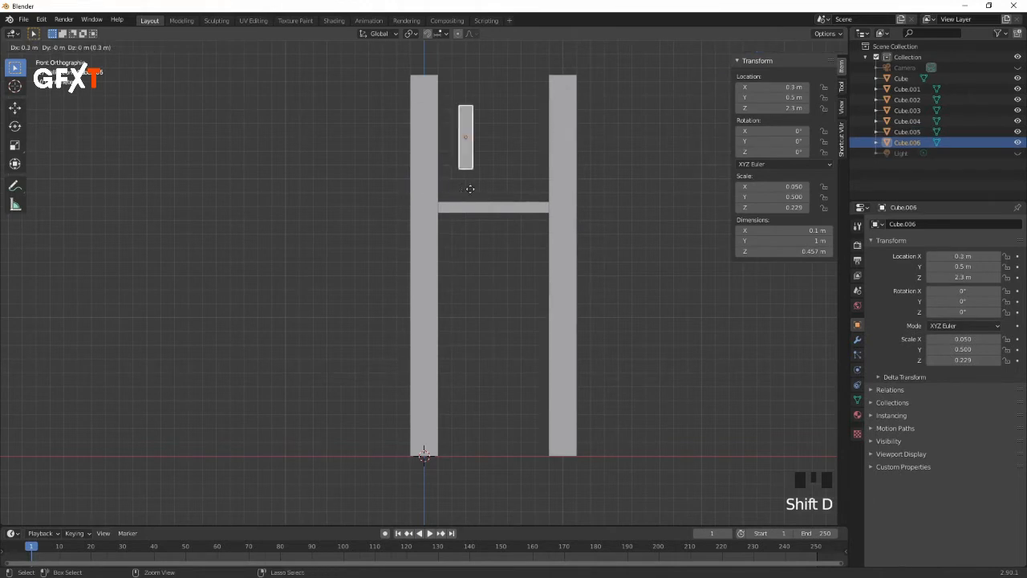
{"action": "left_click", "coordinate": [559, 187]}
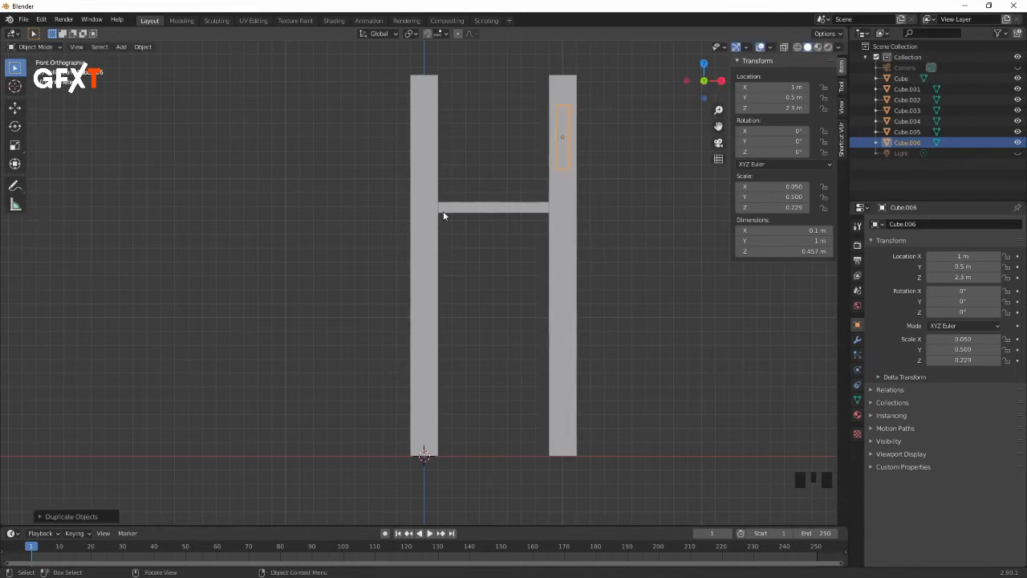
Step: Save the scene as playground_v01.blend in the Blender folder inside 01_BlenderEssentials, and save it once more
{"action": "middle_click_drag", "start_coordinate": [489, 185], "coordinate": [525, 213]}
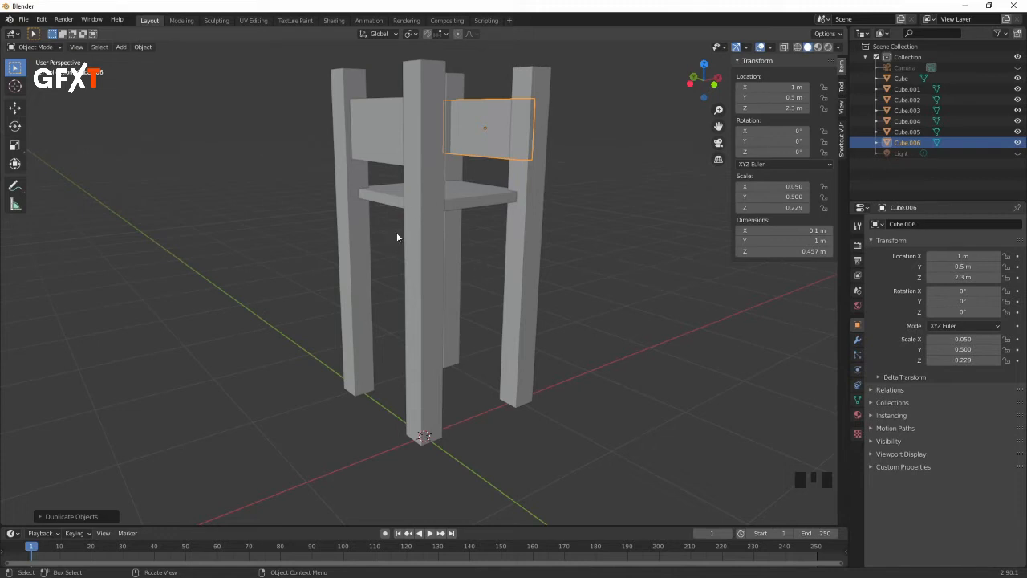
{"action": "left_click", "coordinate": [25, 19]}
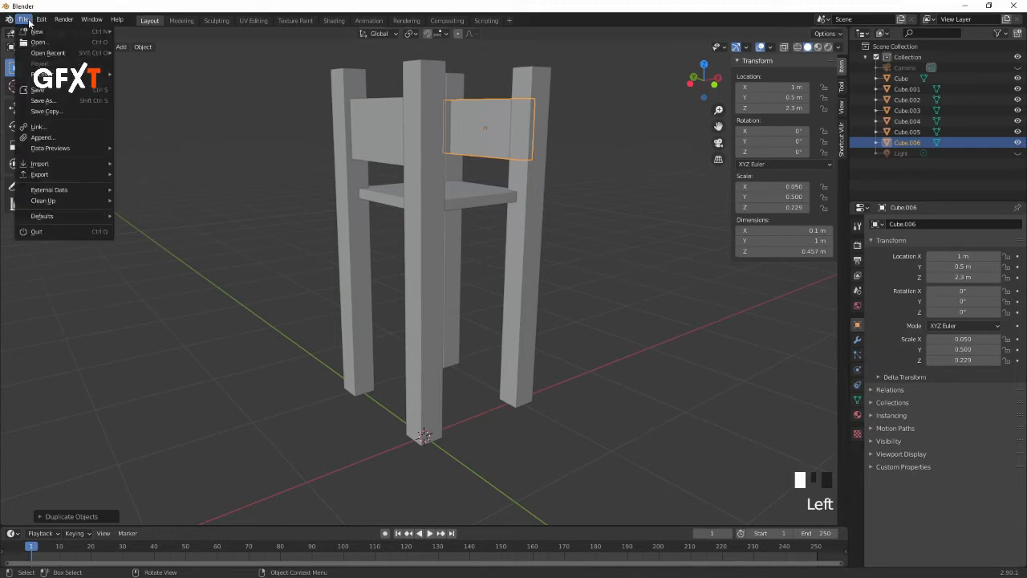
{"action": "left_click", "coordinate": [42, 100]}
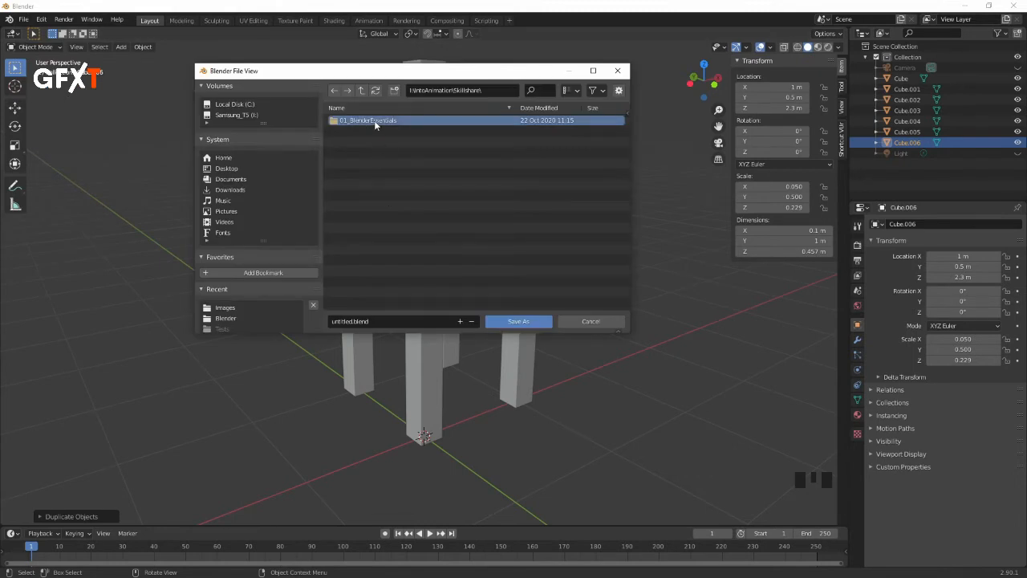
{"action": "double_click", "coordinate": [374, 121]}
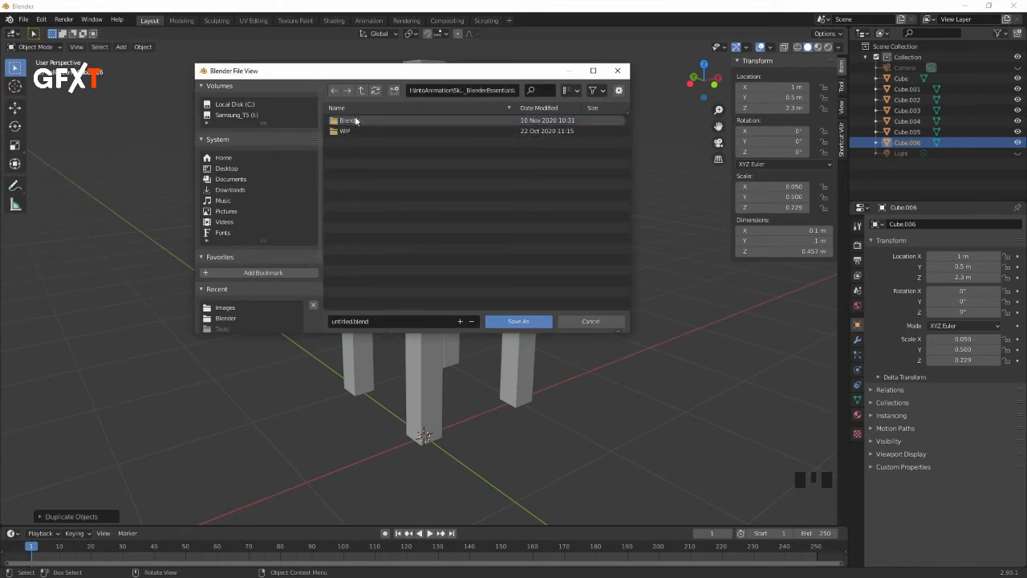
{"action": "double_click", "coordinate": [353, 120]}
{"action": "double_click", "coordinate": [353, 321]}
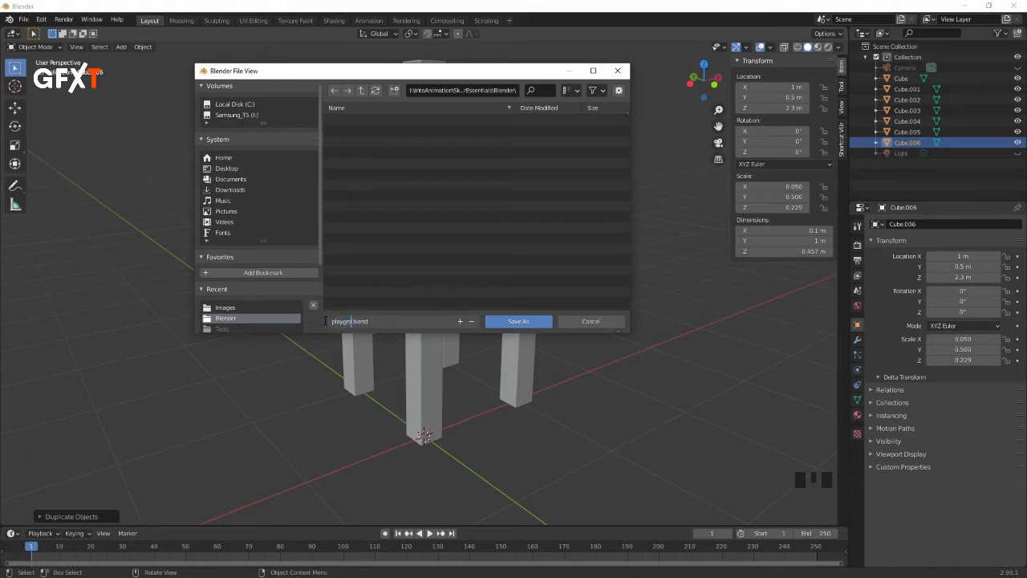
{"action": "type", "text": "nd_v01"}
{"action": "left_click", "coordinate": [530, 323]}
{"action": "left_click", "coordinate": [529, 323]}
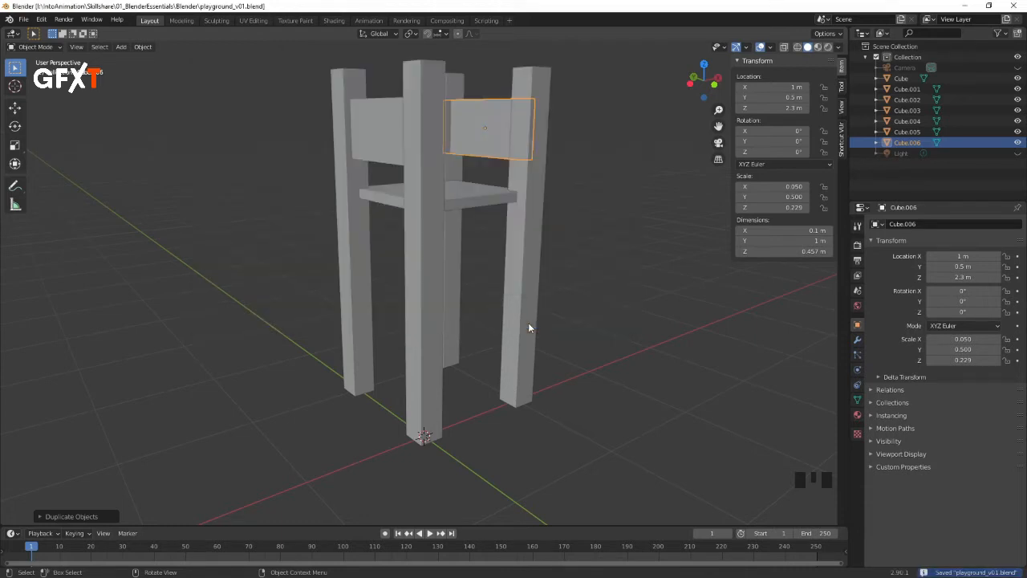
{"action": "mouse_move", "coordinate": [520, 196]}
{"action": "middle_mouse_down"}
{"action": "mouse_move", "coordinate": [554, 201]}
{"action": "mouse_move", "coordinate": [523, 193]}
{"action": "middle_mouse_up"}
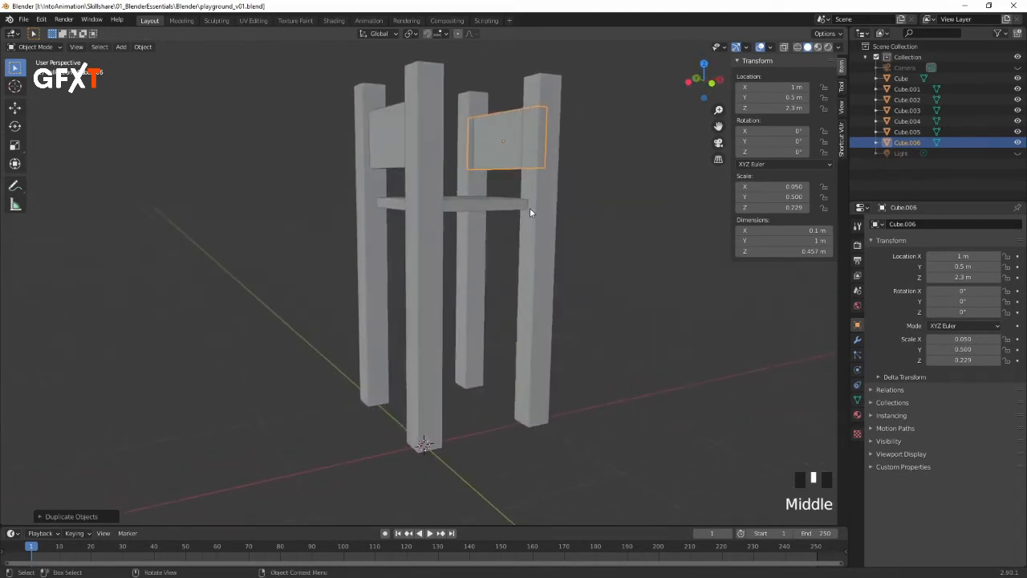
{"action": "key", "text": "ctrl+s"}
Step: Duplicate the flat slab in right view and place the copy at Y -1.3 m, outside the columns at the same height
{"action": "left_click", "coordinate": [496, 205]}
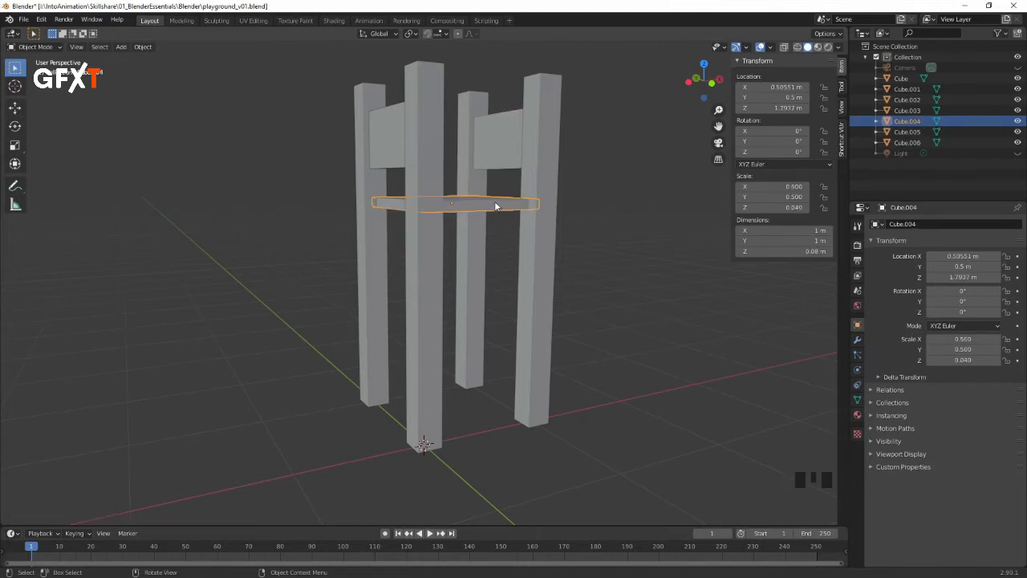
{"action": "key", "text": "KP_3"}
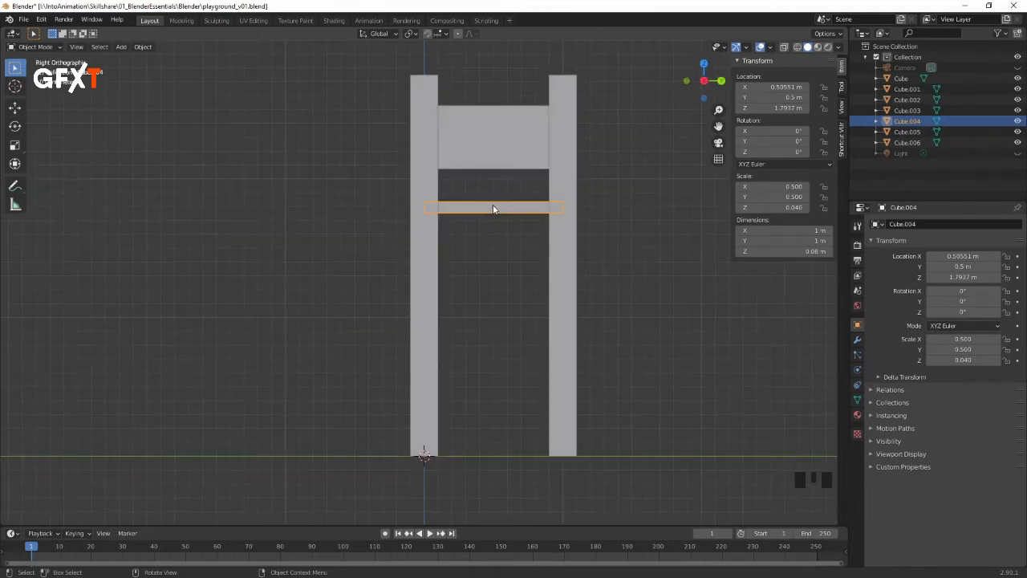
{"action": "key", "text": "shift+d"}
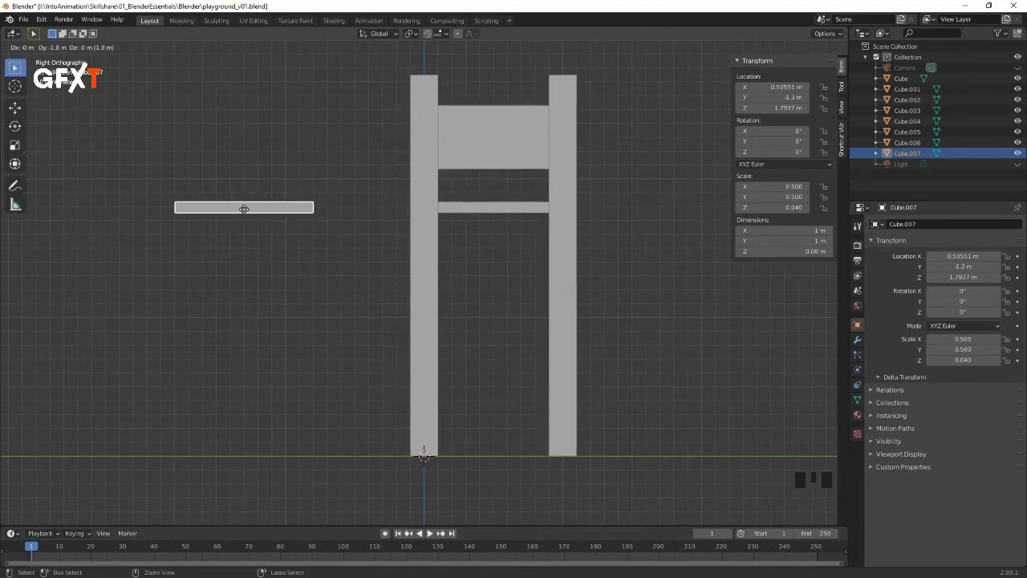
{"action": "left_click", "coordinate": [244, 208]}
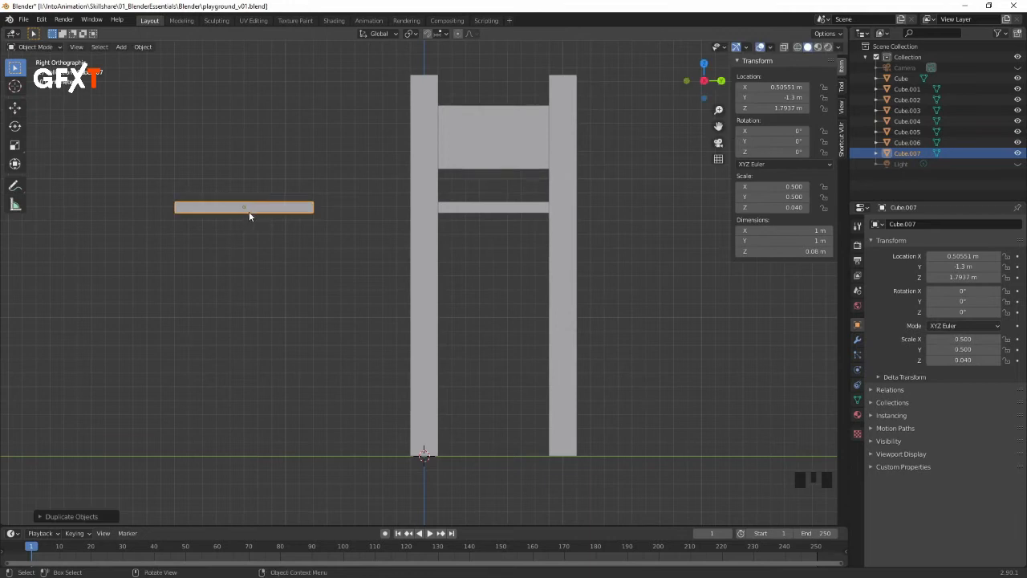
{"action": "key", "text": "g"}
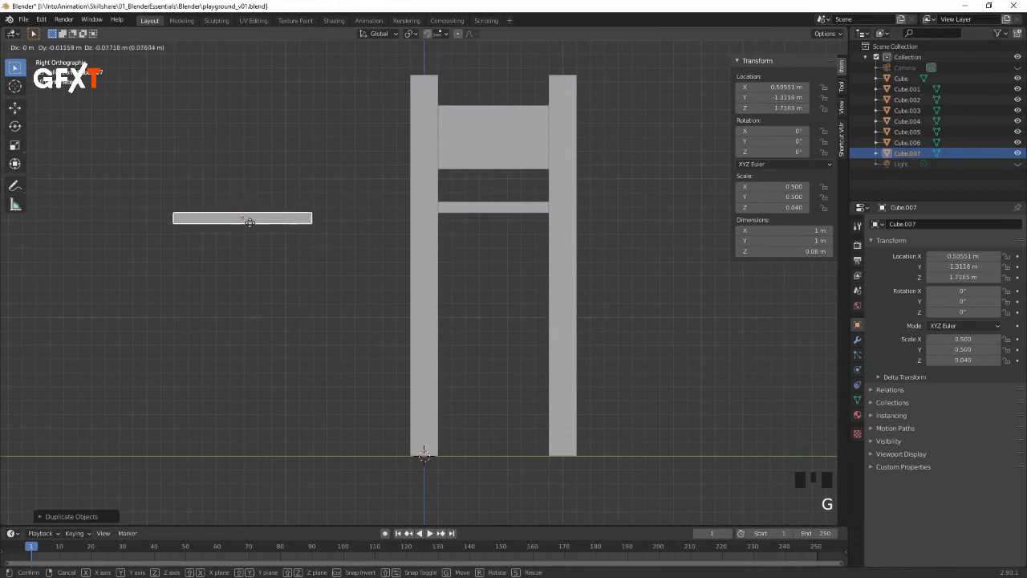
{"action": "right_click", "coordinate": [266, 228]}
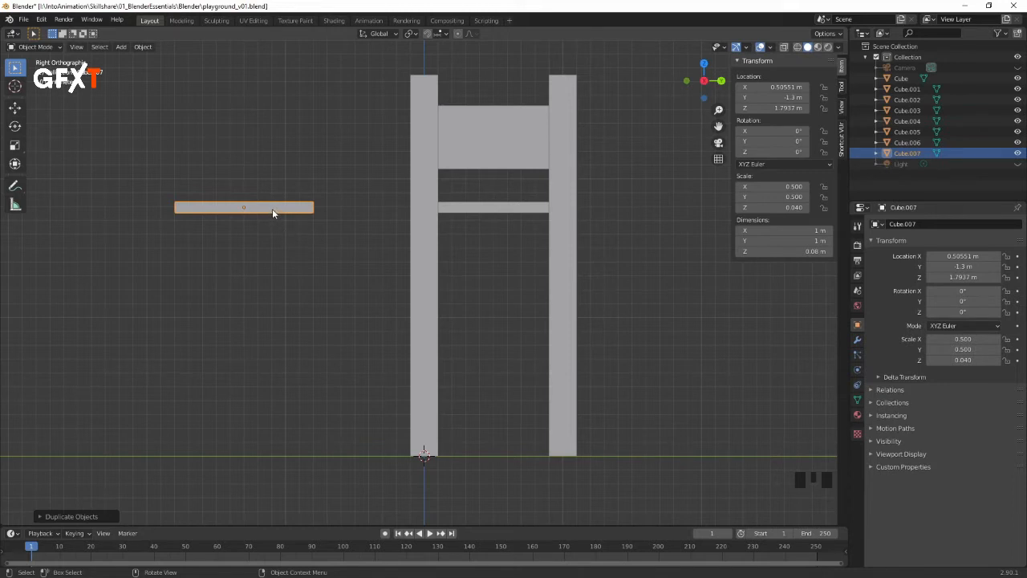
Step: Scale the slab copy along the Y axis to a length of about 3 m
{"action": "key", "text": "s"}
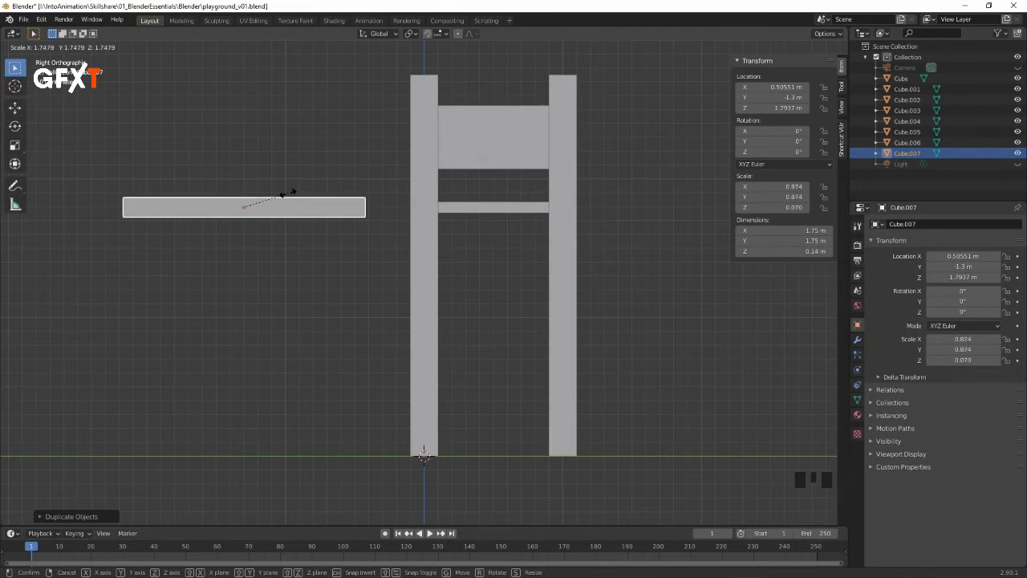
{"action": "key", "text": "y"}
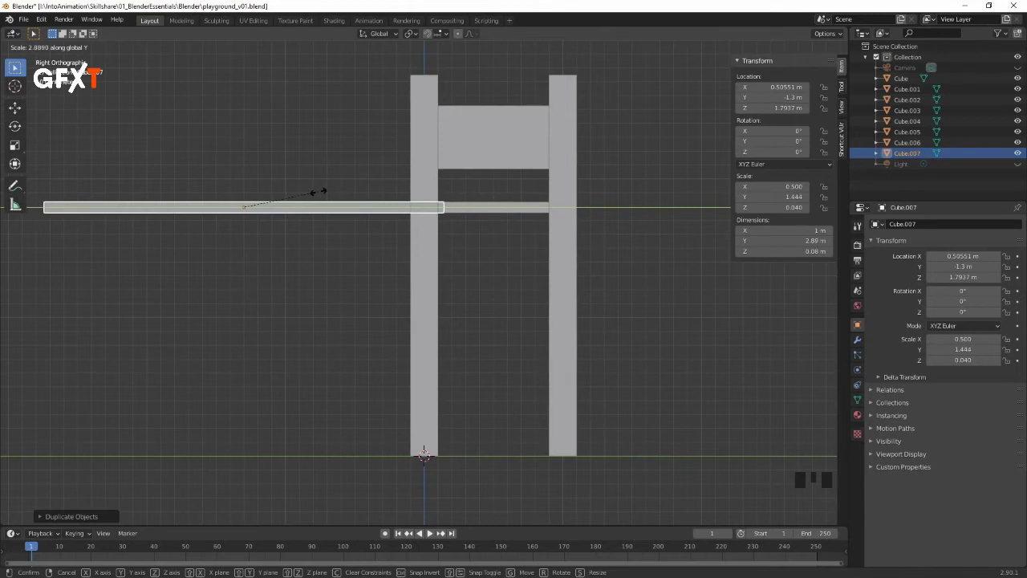
{"action": "left_click", "coordinate": [321, 193]}
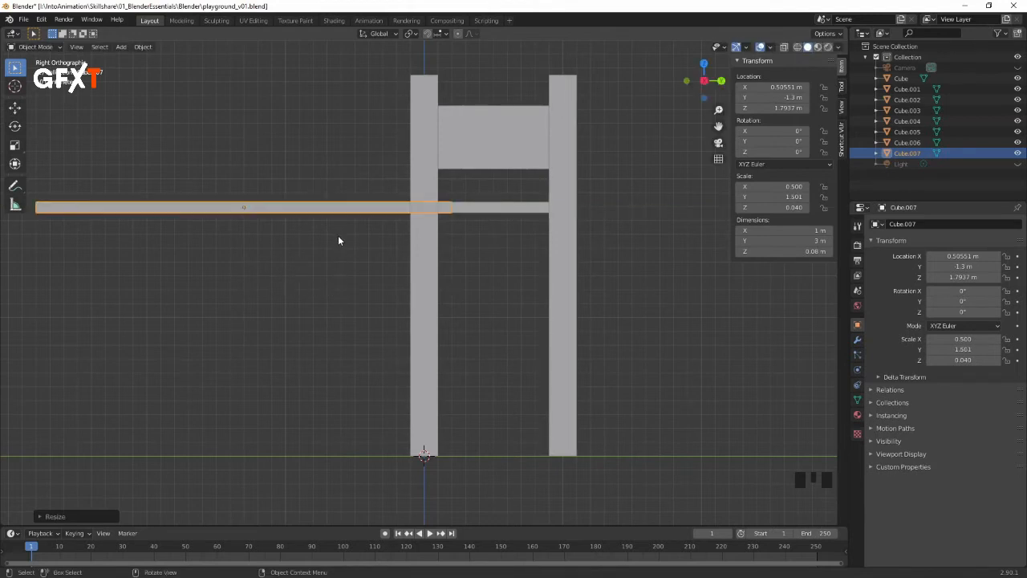
Step: Rotate the long board to about 39.7° on X and move it to about Y -1.24 m, Z 1 m, leaning against the column
{"action": "key", "text": "r"}
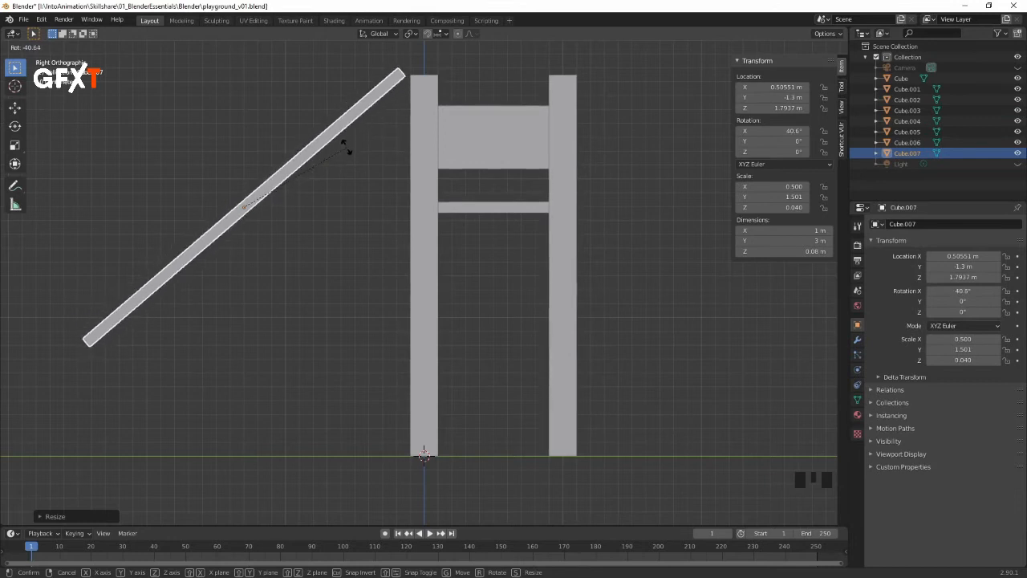
{"action": "left_click", "coordinate": [347, 151]}
{"action": "key", "text": "g"}
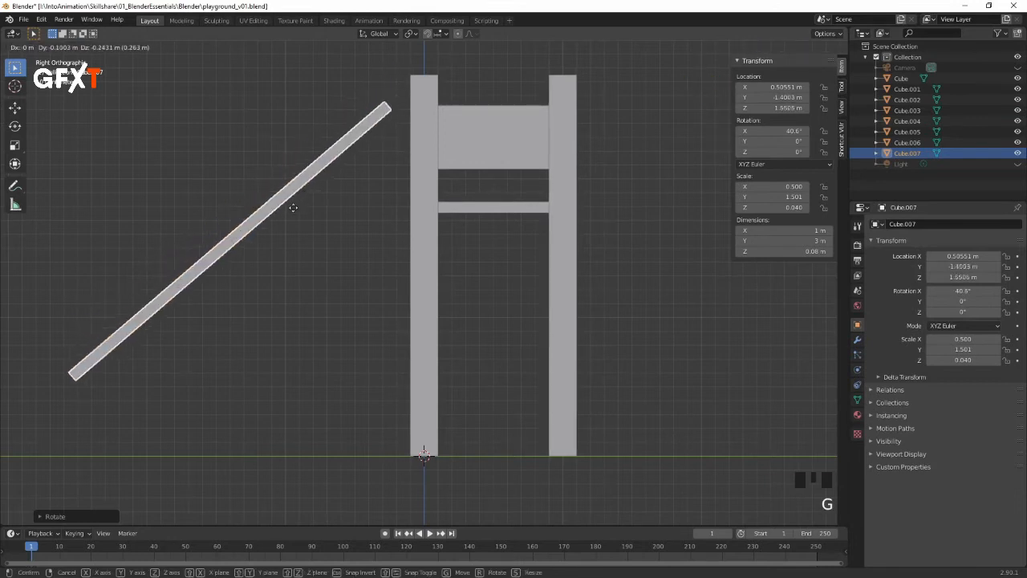
{"action": "left_click", "coordinate": [314, 280]}
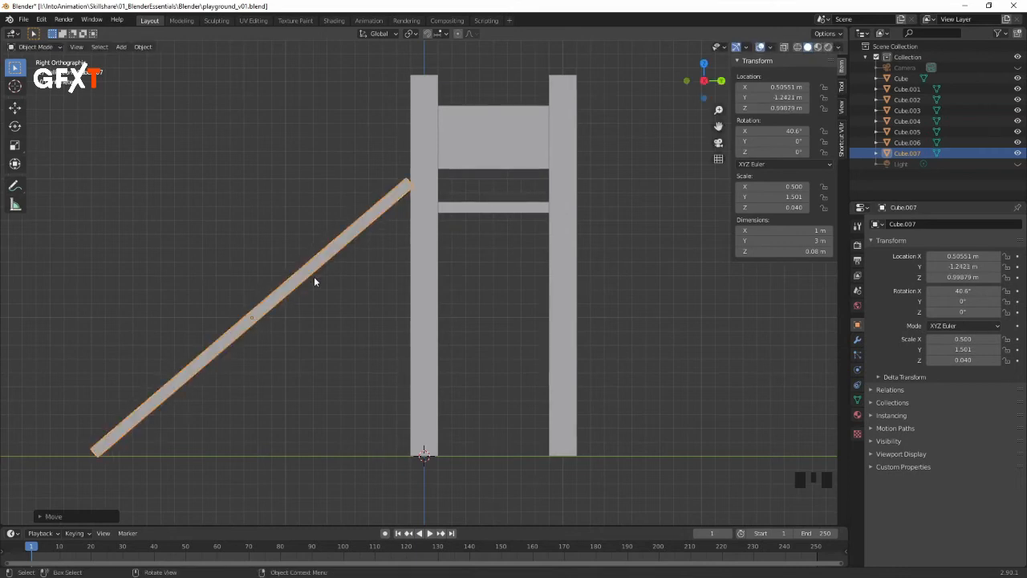
{"action": "key", "text": "r"}
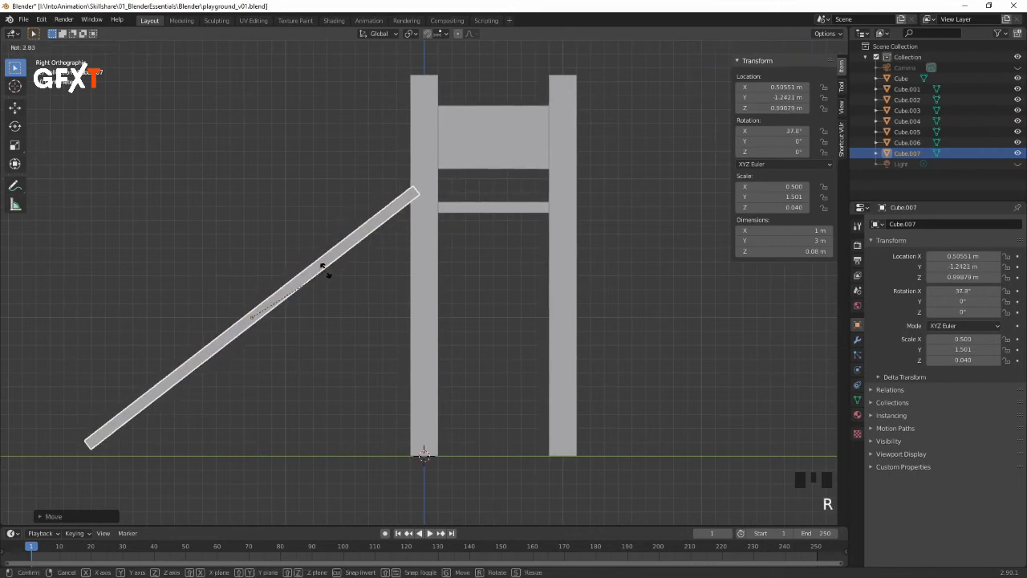
{"action": "left_click", "coordinate": [327, 271]}
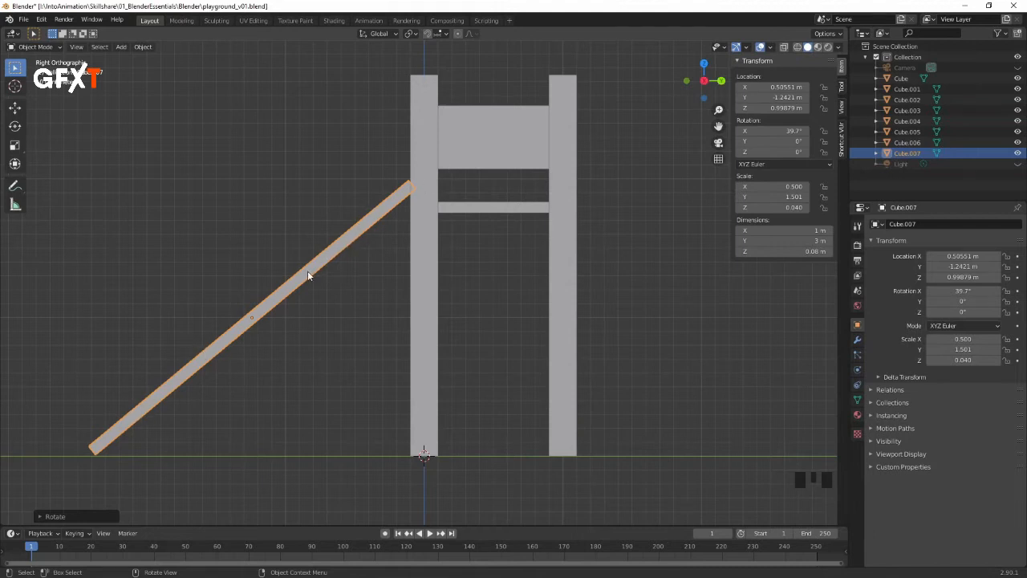
Step: Try scaling the tilted board along the global Y and Z axes in turn
{"action": "key", "text": "s"}
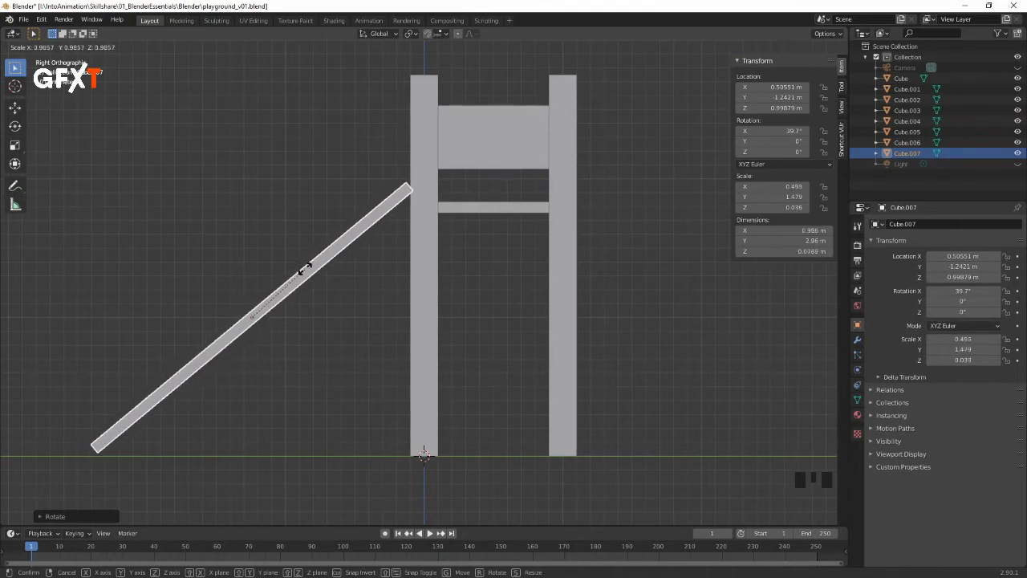
{"action": "key", "text": "y"}
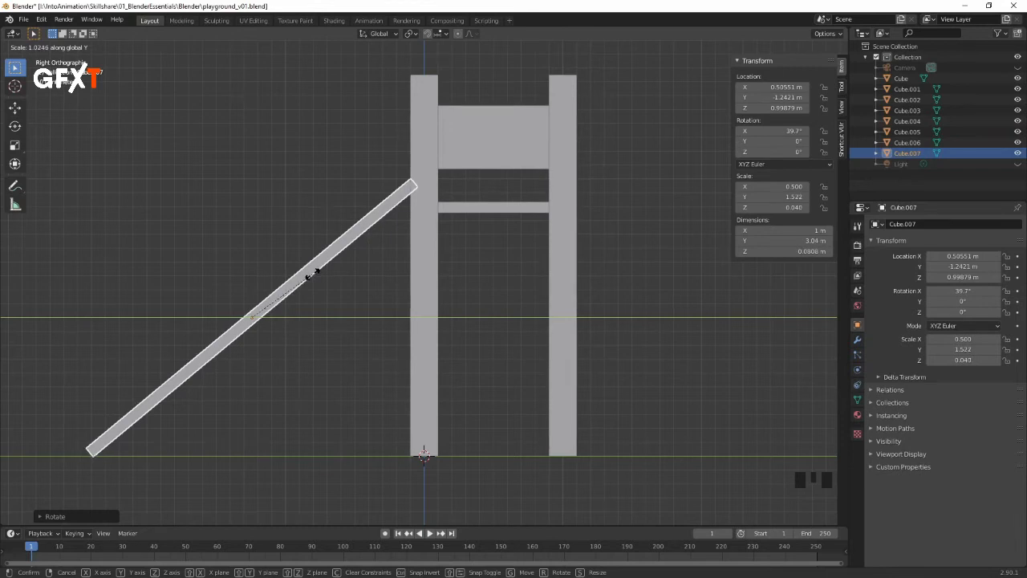
{"action": "key", "text": "z"}
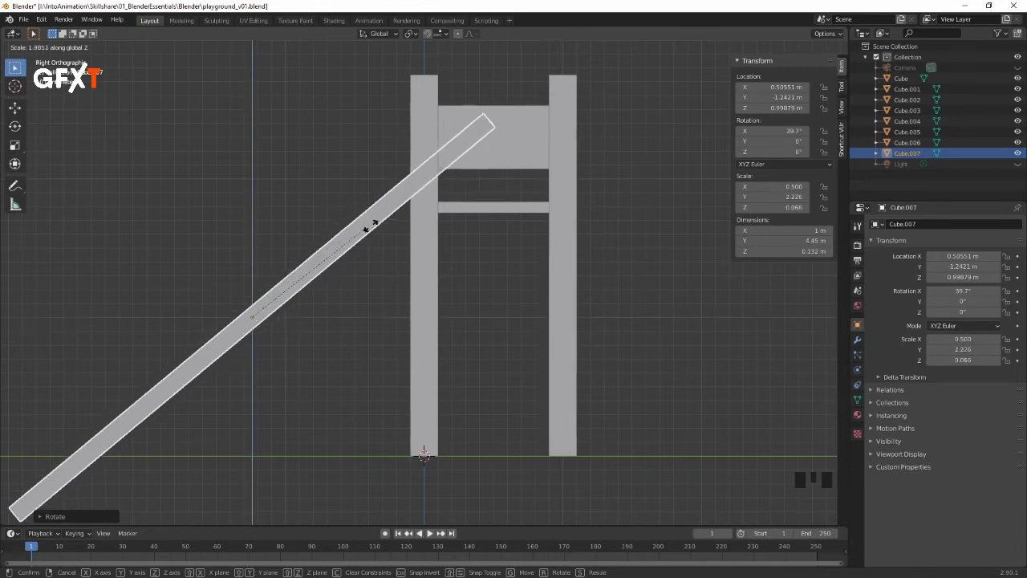
{"action": "left_click", "coordinate": [293, 276]}
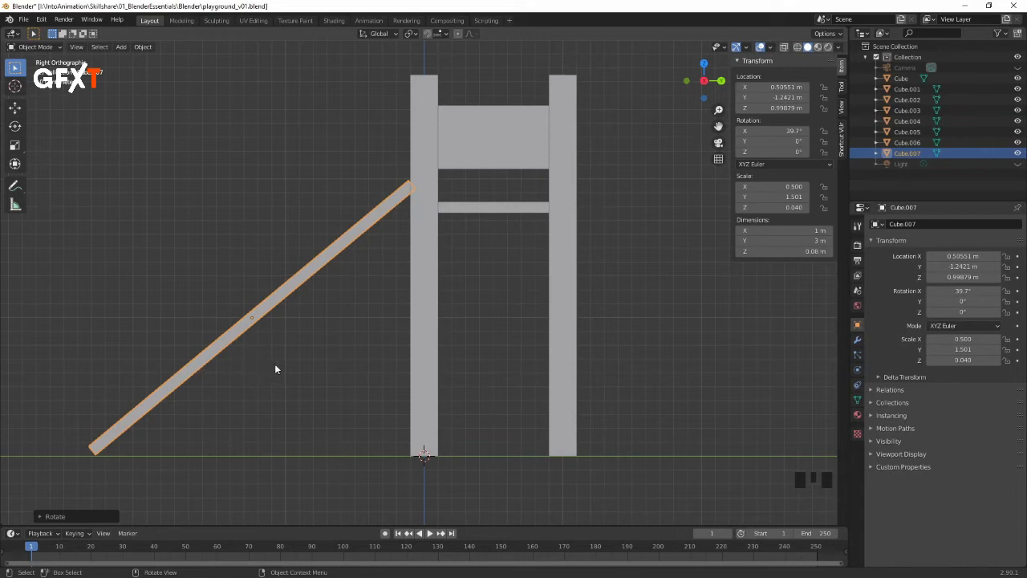
Step: Using Local transform orientation, shorten the tilted board along its Y axis to about 2.83 m and move it to about Y -1.19 m, Z 0.9 m
{"action": "left_click", "coordinate": [378, 34]}
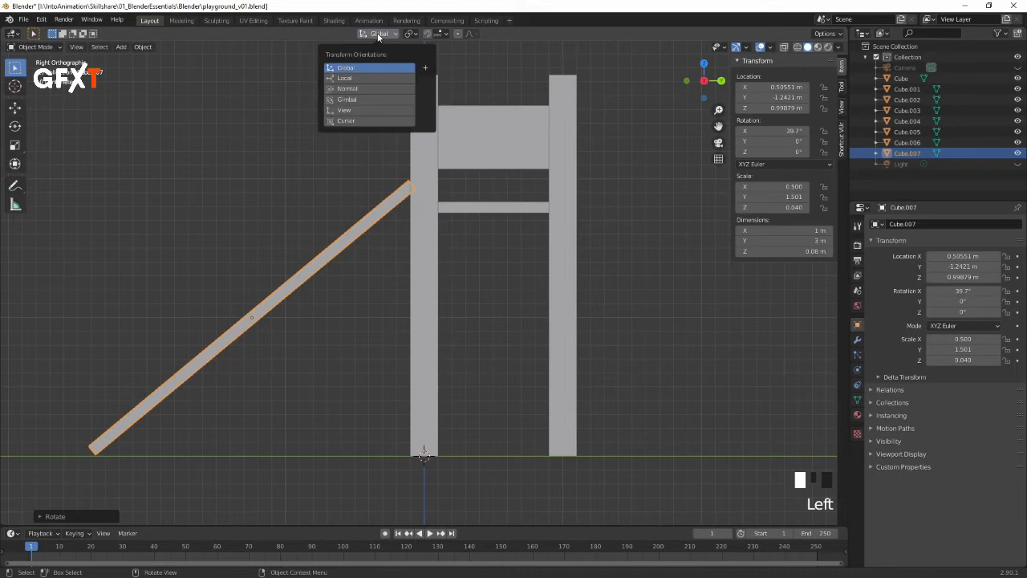
{"action": "left_click", "coordinate": [352, 79]}
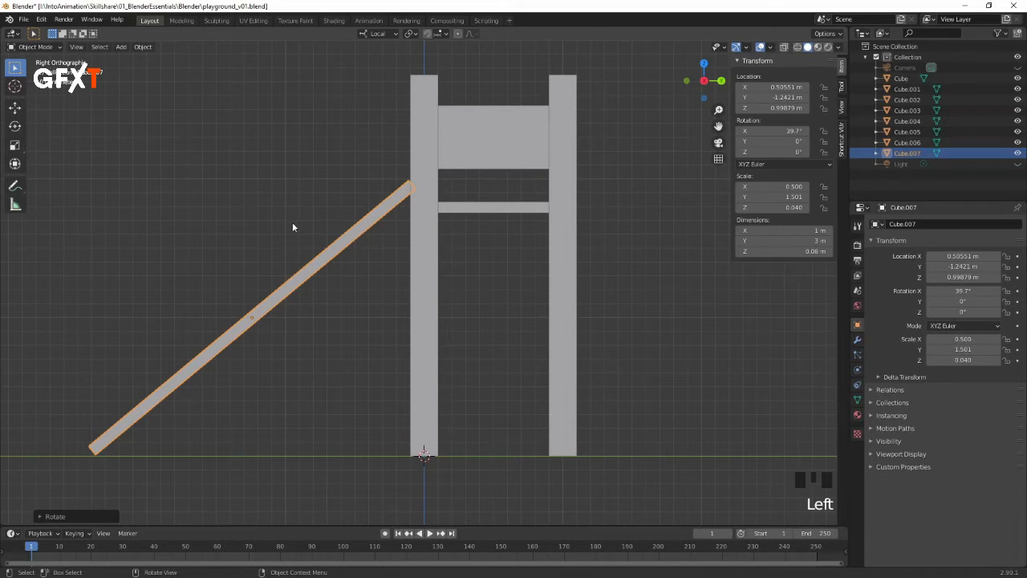
{"action": "key", "text": "s"}
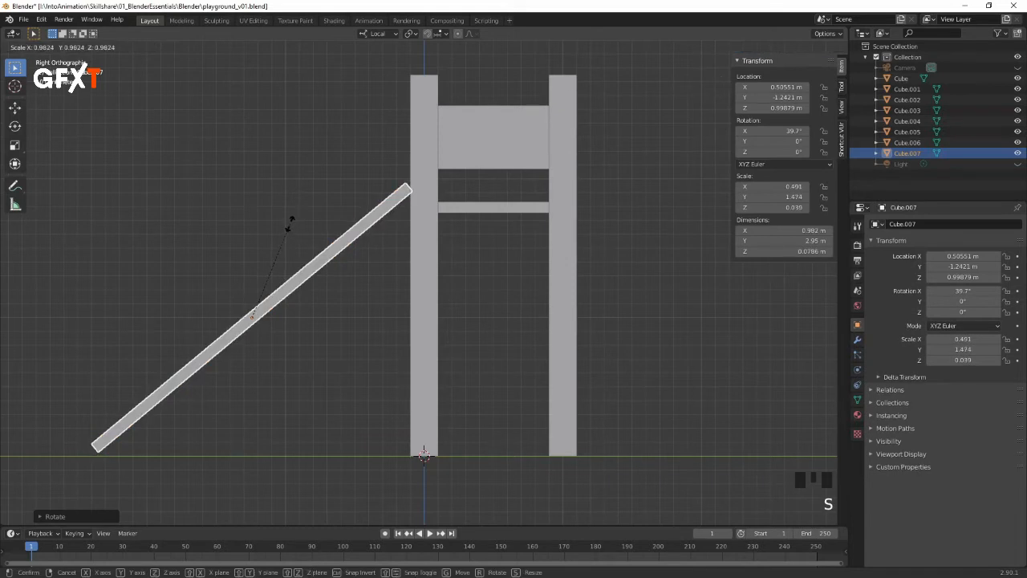
{"action": "key", "text": "z"}
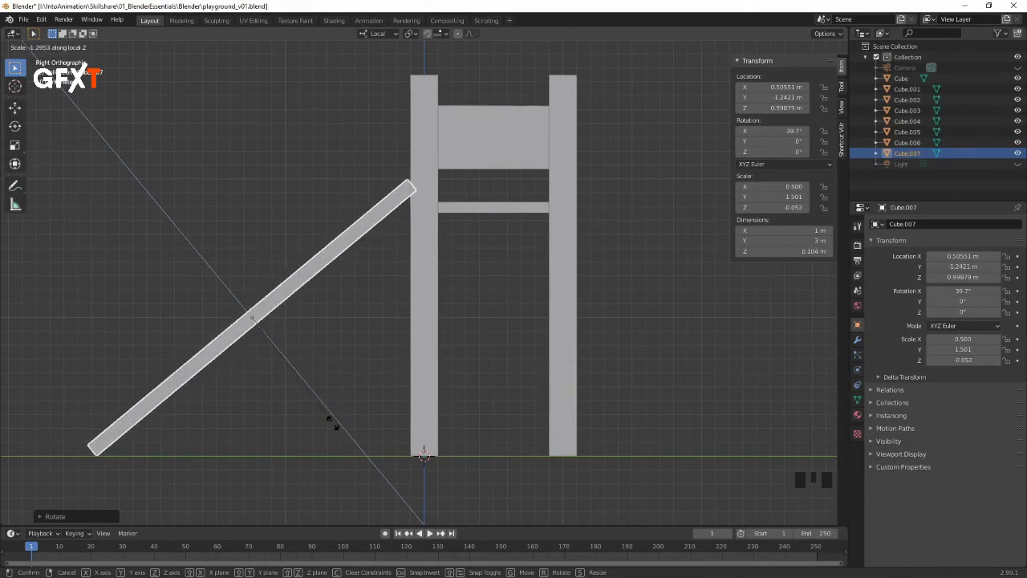
{"action": "key", "text": "y"}
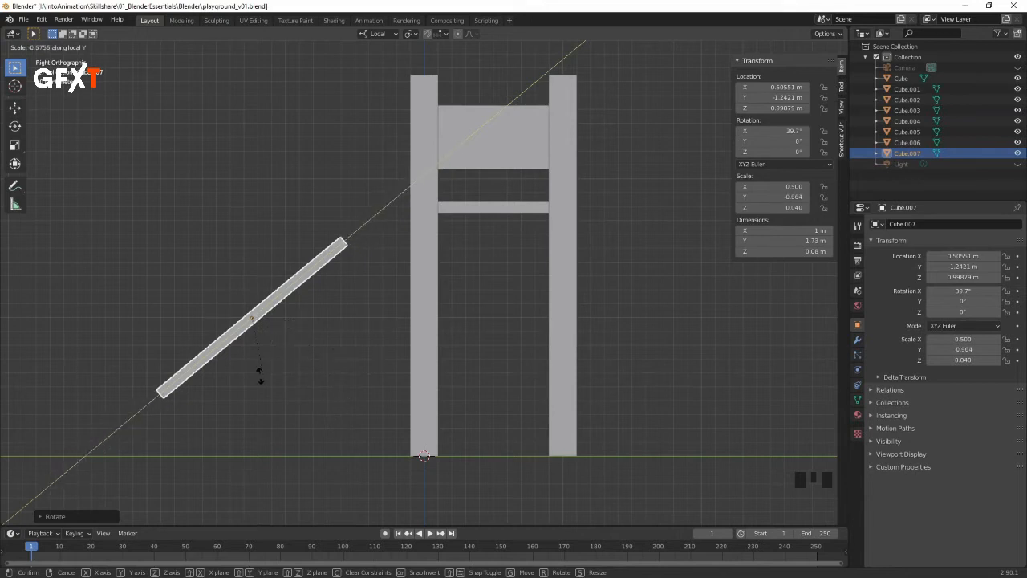
{"action": "left_click", "coordinate": [344, 292]}
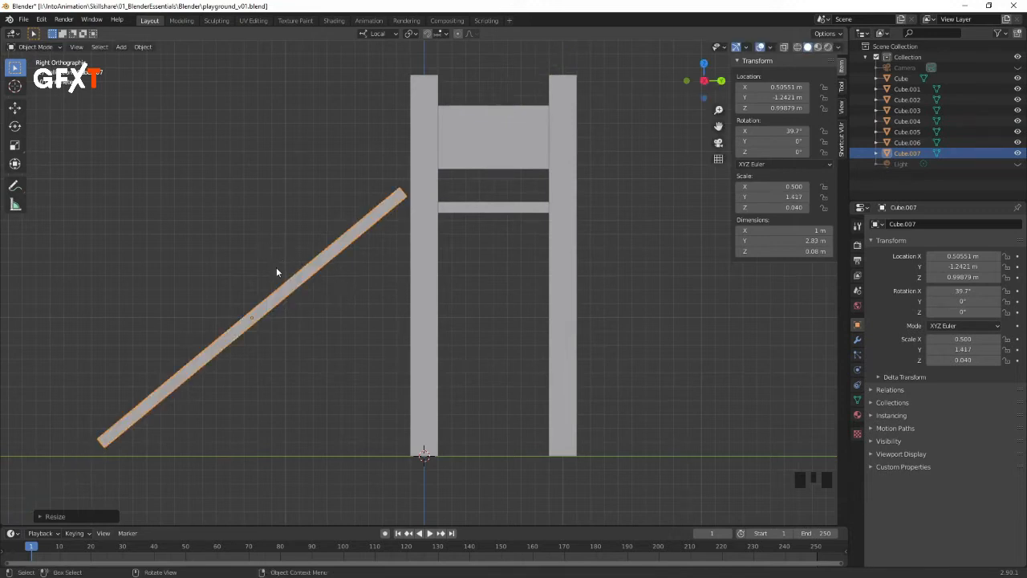
{"action": "key", "text": "g"}
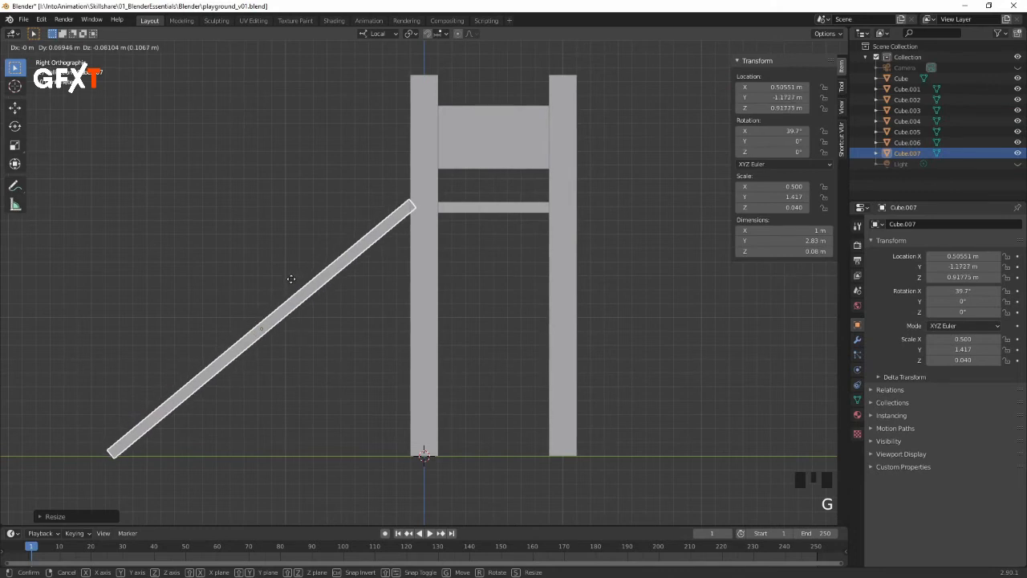
{"action": "left_click", "coordinate": [290, 284]}
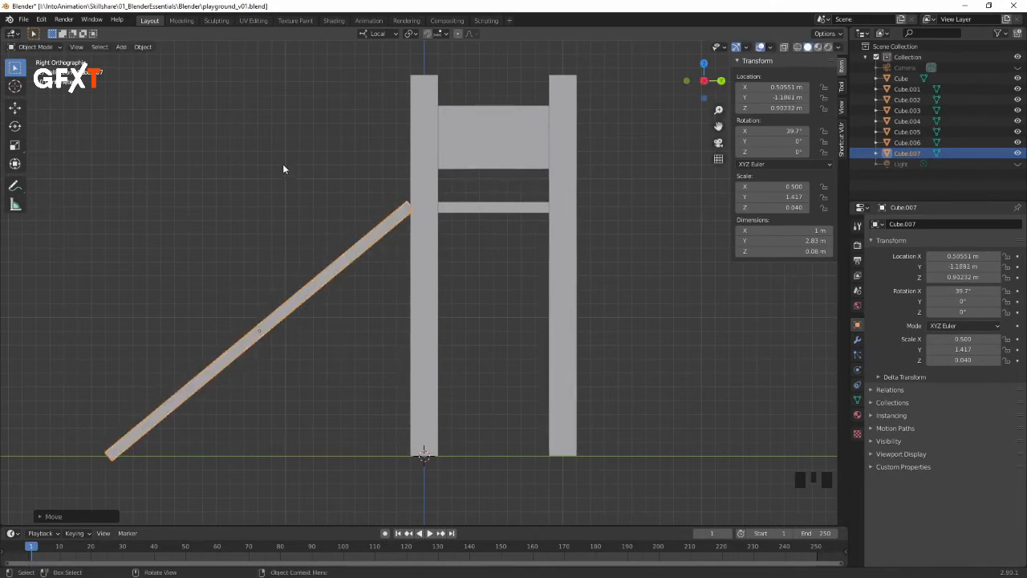
Step: Rotate the slide board to about 38.4° on X in Local orientation and raise it to about Z 0.91 m
{"action": "left_click", "coordinate": [16, 126]}
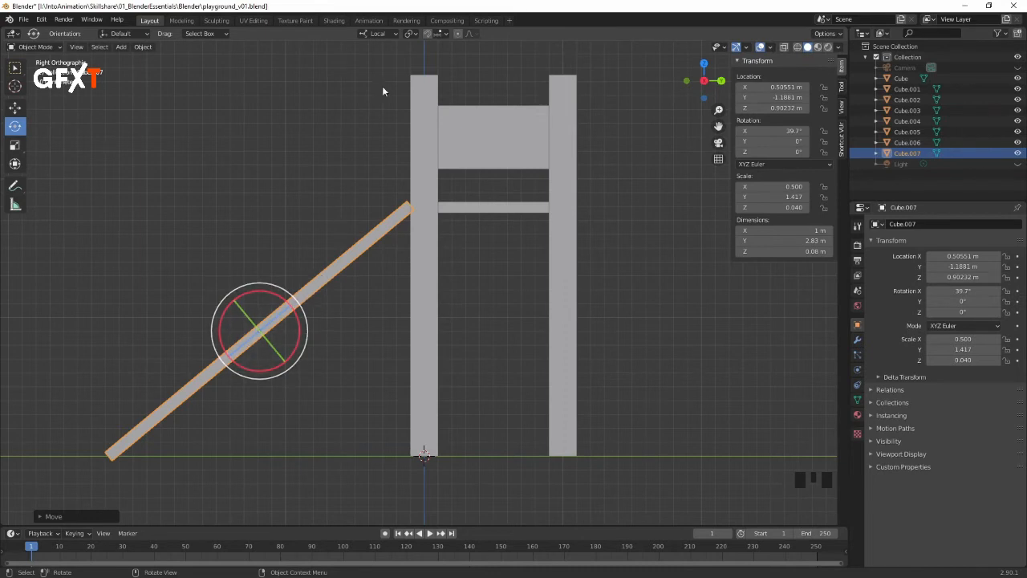
{"action": "left_click", "coordinate": [381, 33]}
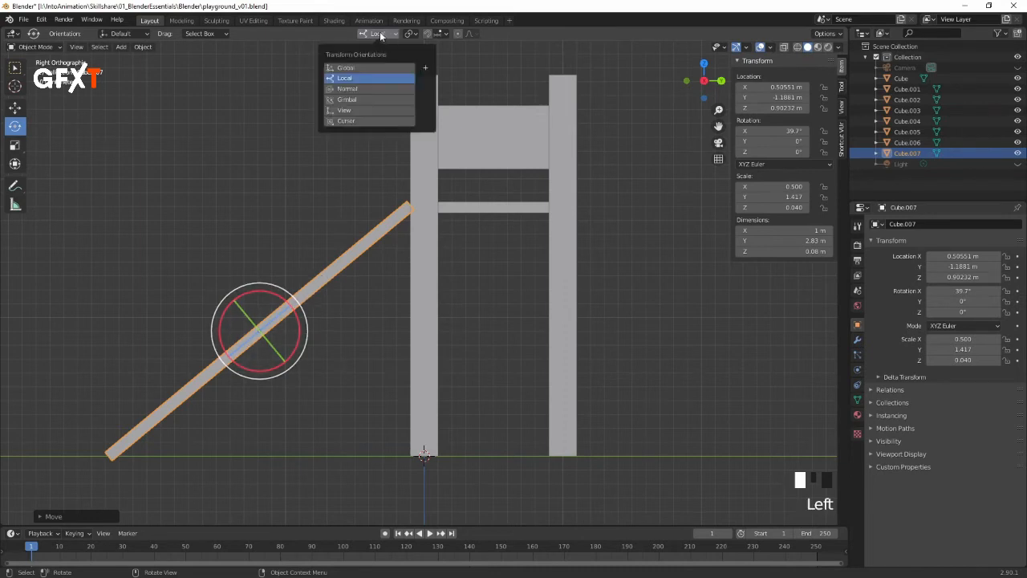
{"action": "left_click", "coordinate": [348, 70]}
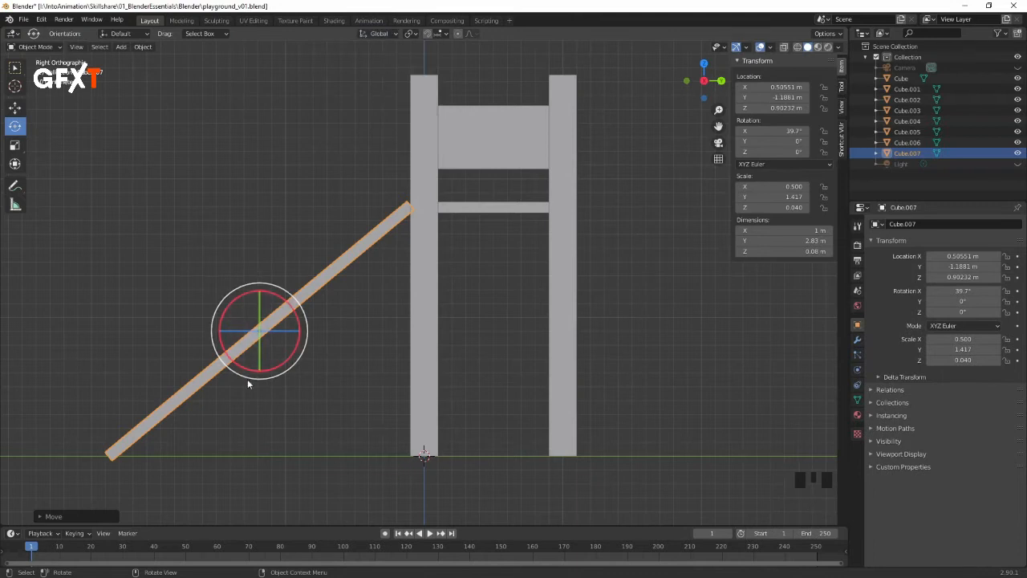
{"action": "left_click", "coordinate": [382, 33]}
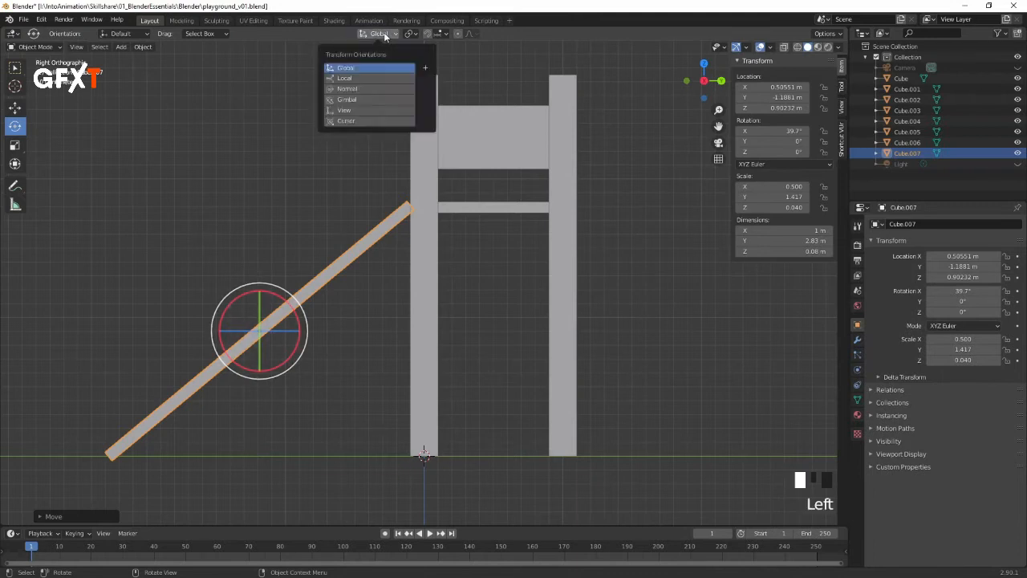
{"action": "left_click", "coordinate": [360, 77]}
{"action": "left_click_drag", "start_coordinate": [270, 297], "coordinate": [271, 294]}
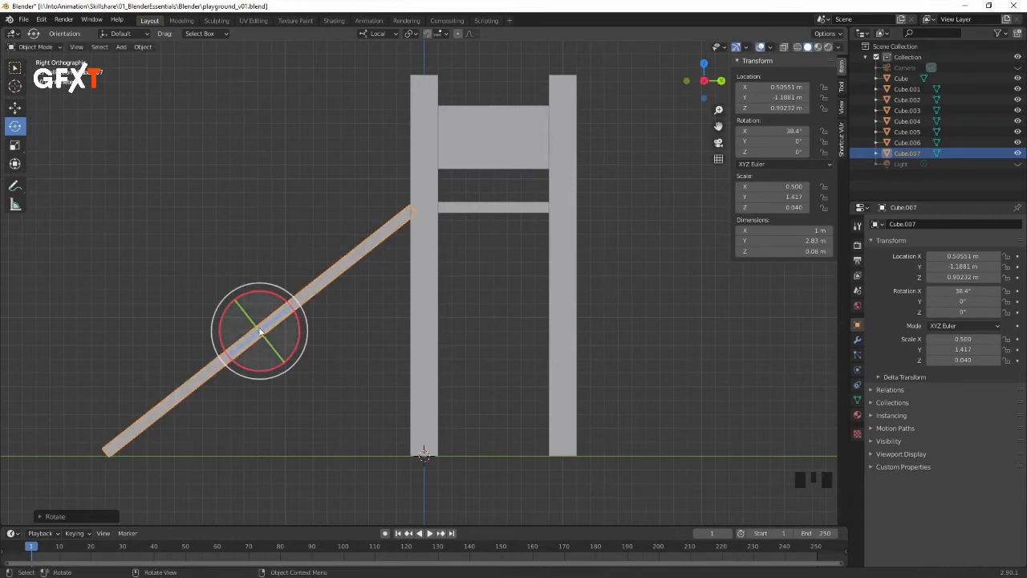
{"action": "key", "text": "g"}
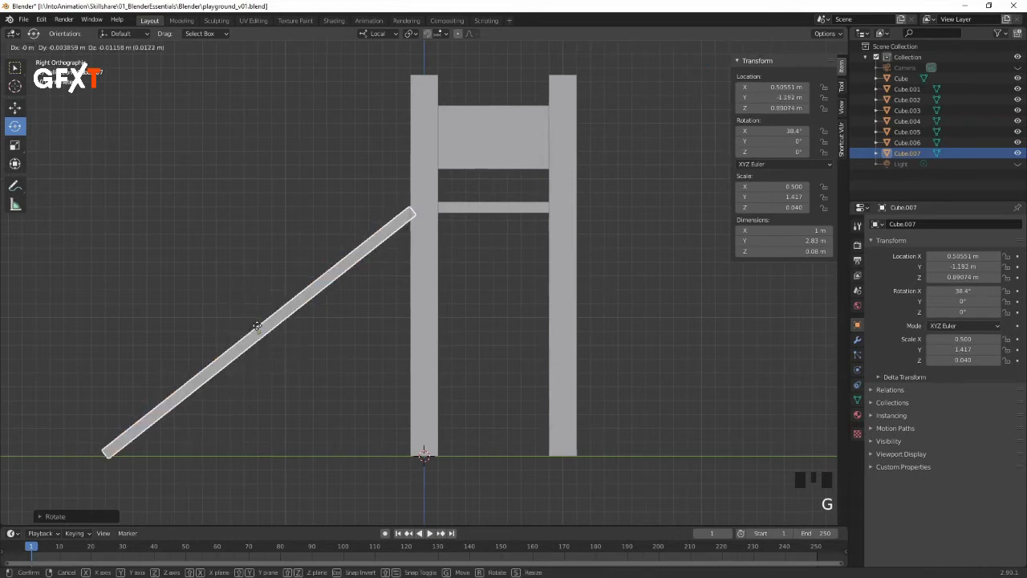
{"action": "left_click", "coordinate": [257, 323]}
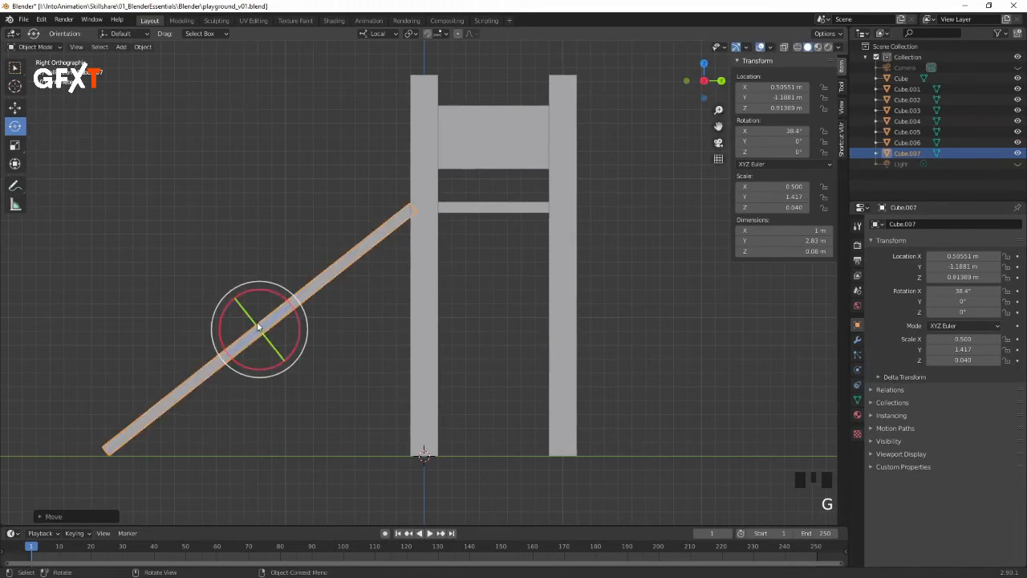
Step: Narrow the slide board along its local X axis to a width of about 0.79 m
{"action": "middle_click_drag", "start_coordinate": [317, 197], "coordinate": [537, 333]}
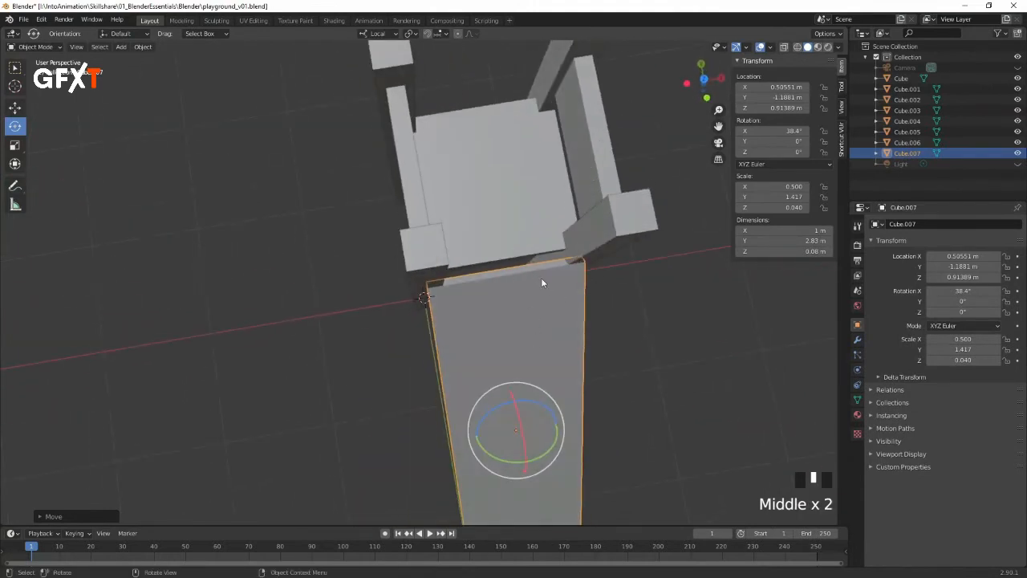
{"action": "middle_click_drag", "start_coordinate": [522, 297], "coordinate": [486, 280]}
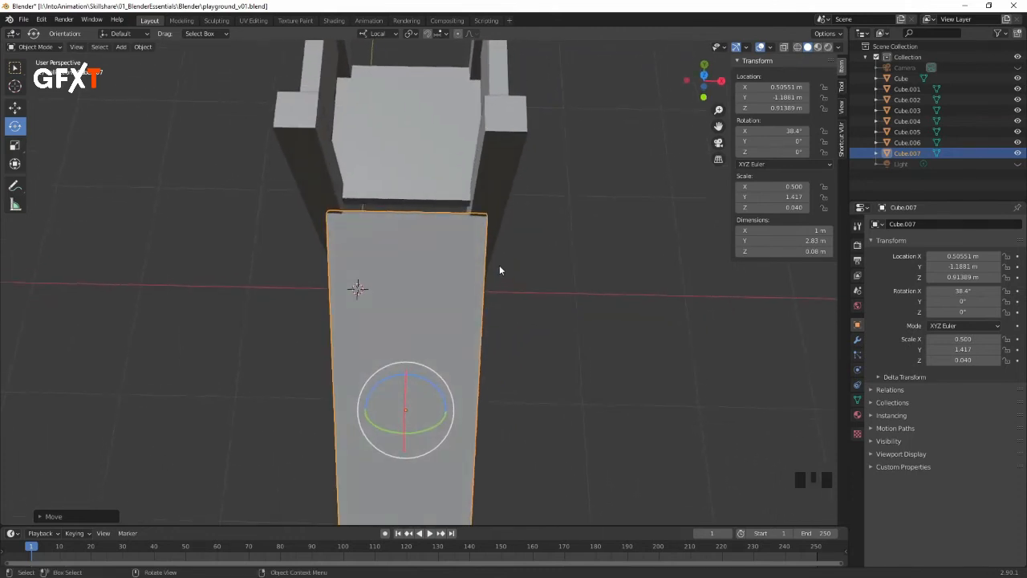
{"action": "key", "text": "s"}
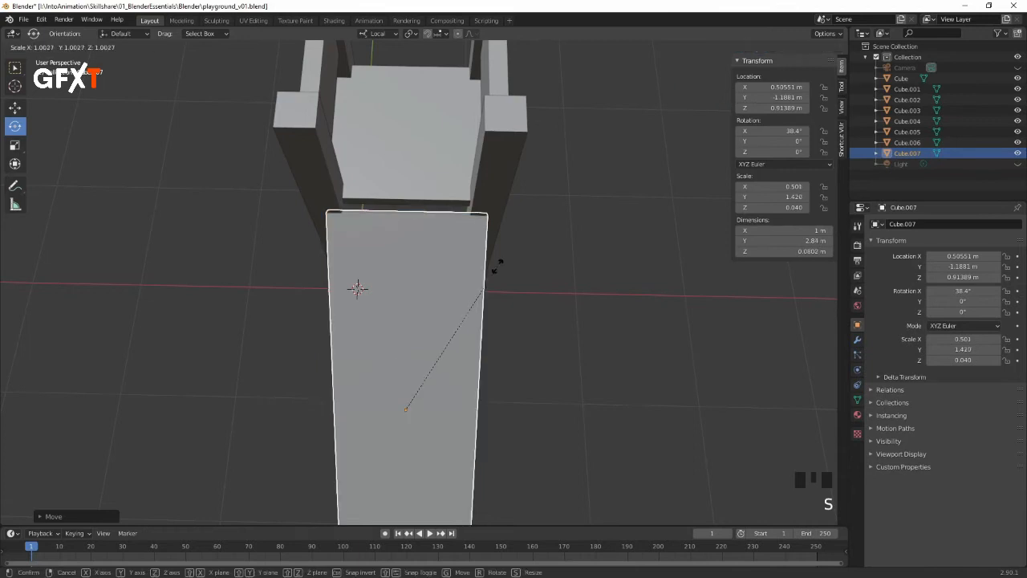
{"action": "key", "text": "x"}
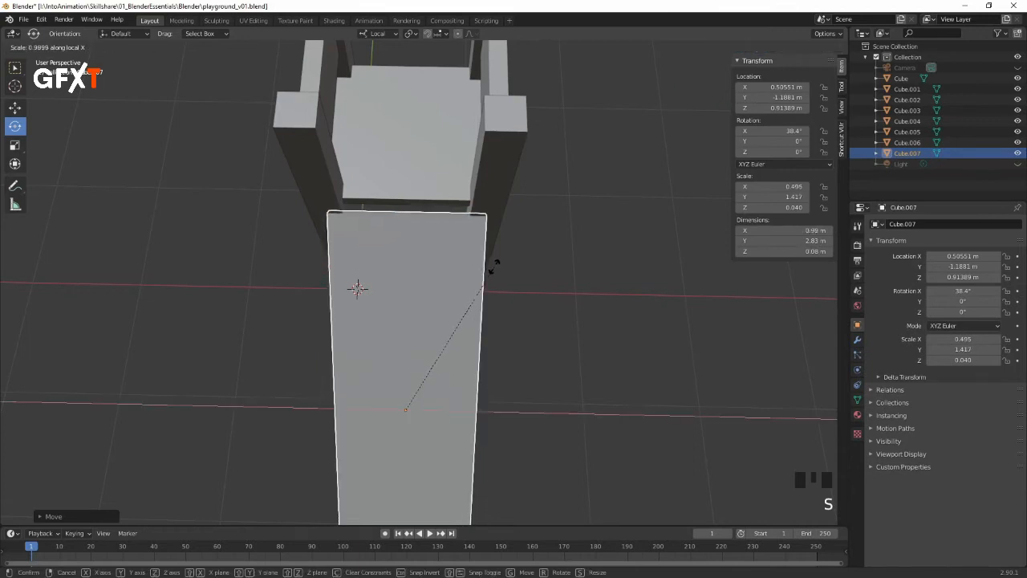
{"action": "left_click", "coordinate": [446, 280]}
Step: Try moving the slide board along its local Y axis
{"action": "middle_click_drag", "start_coordinate": [447, 279], "coordinate": [503, 210]}
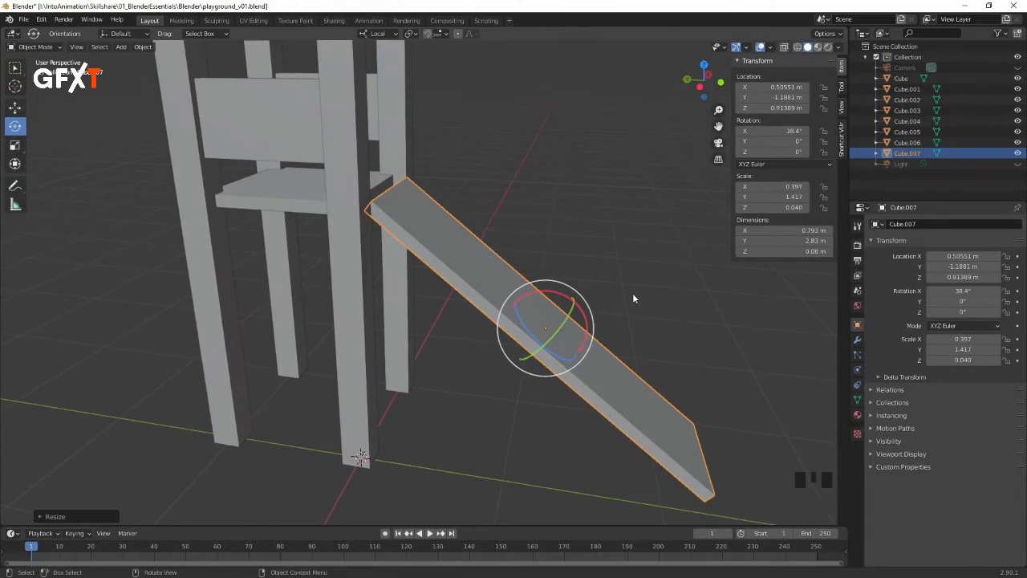
{"action": "key", "text": "g"}
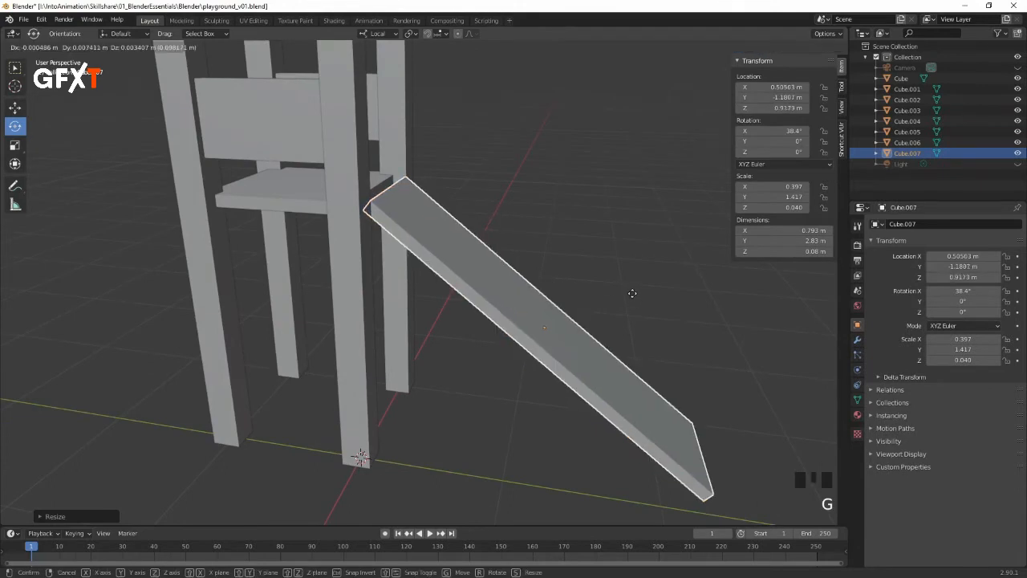
{"action": "key", "text": "y"}
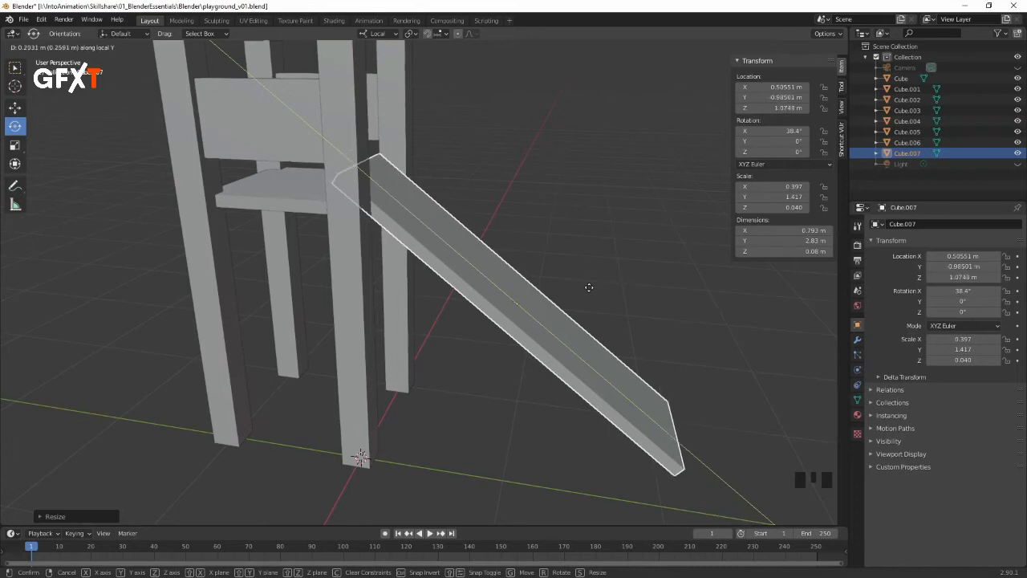
{"action": "right_click", "coordinate": [592, 285]}
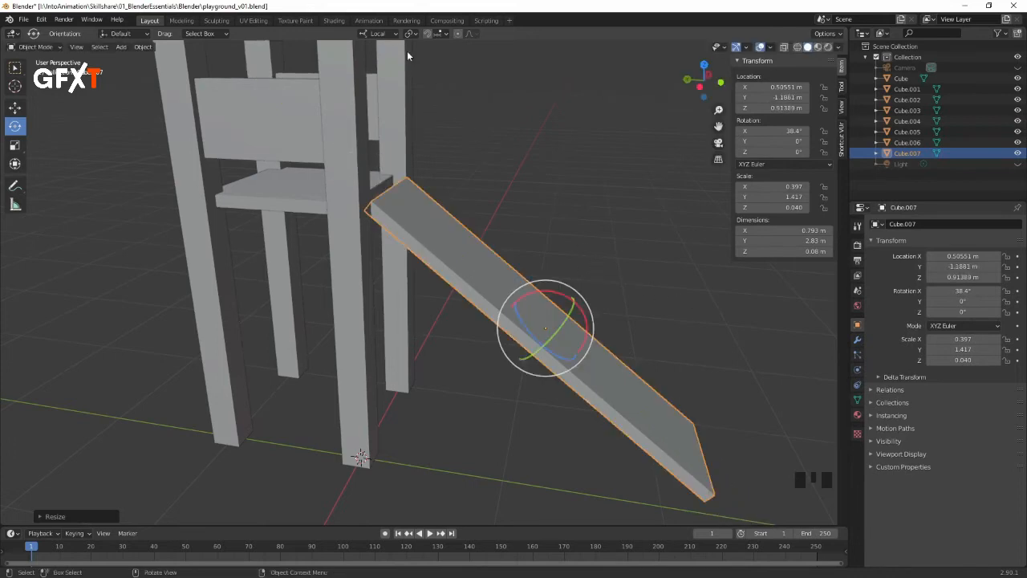
Step: Switch the transform orientation to Global, move the slide along Y to about -1.11 m against the platform, and deselect it
{"action": "left_click", "coordinate": [388, 35]}
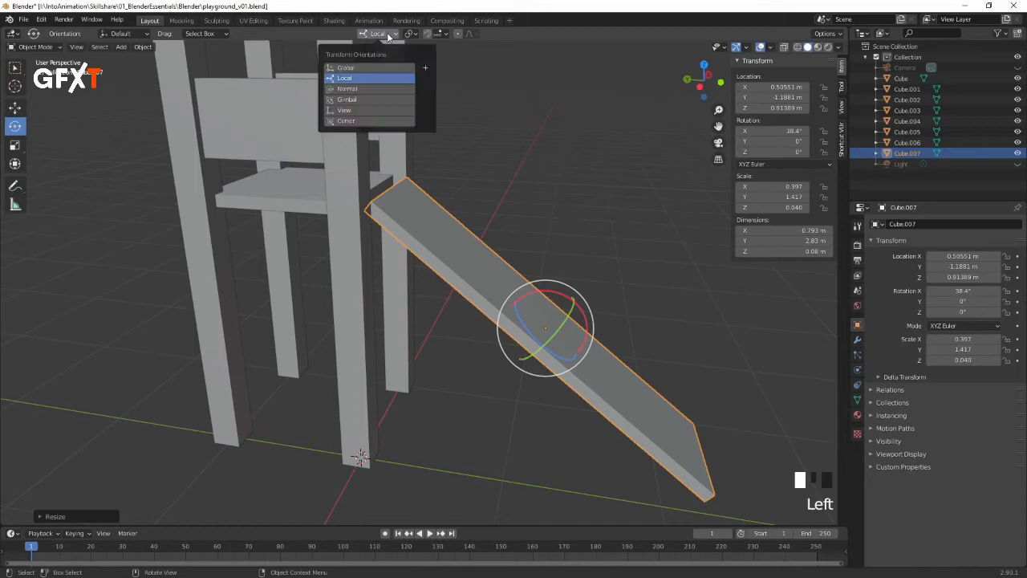
{"action": "left_click", "coordinate": [358, 67]}
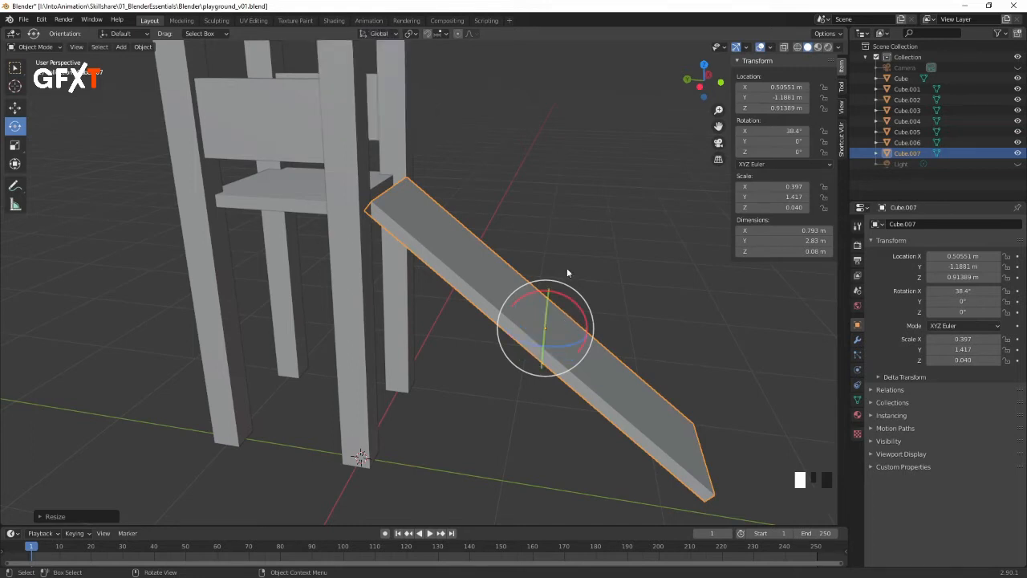
{"action": "key", "text": "g"}
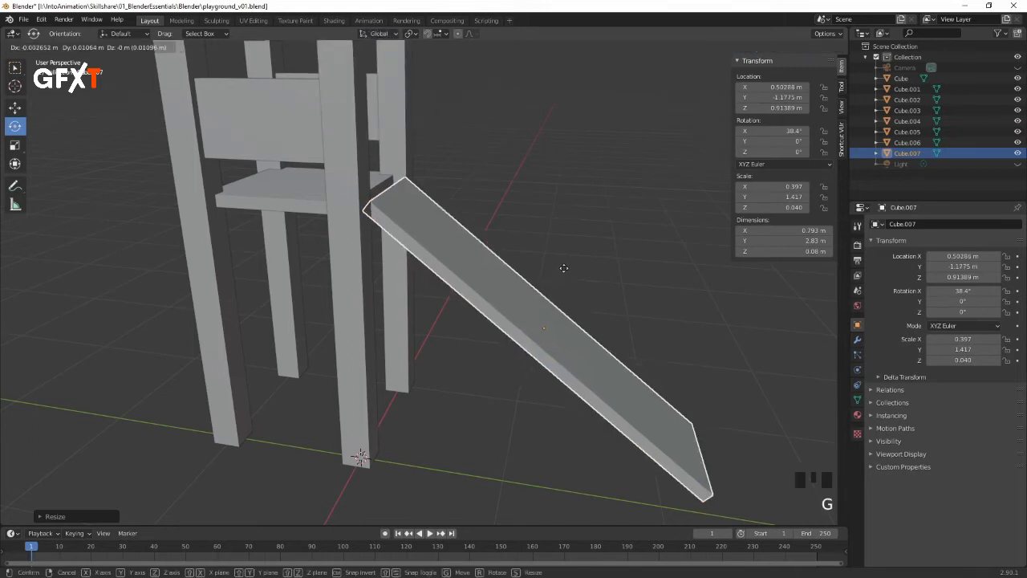
{"action": "key", "text": "y"}
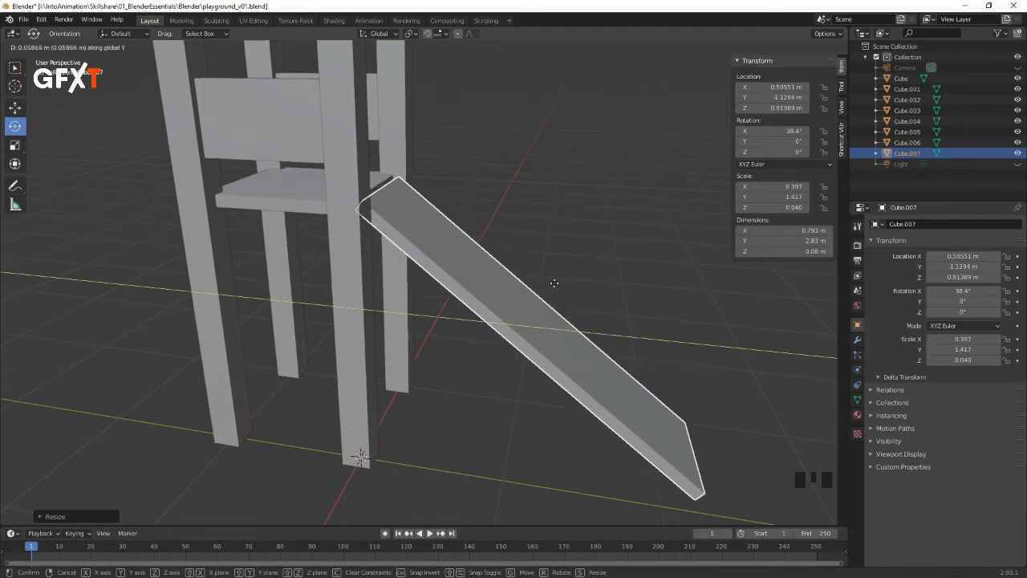
{"action": "left_click", "coordinate": [553, 285]}
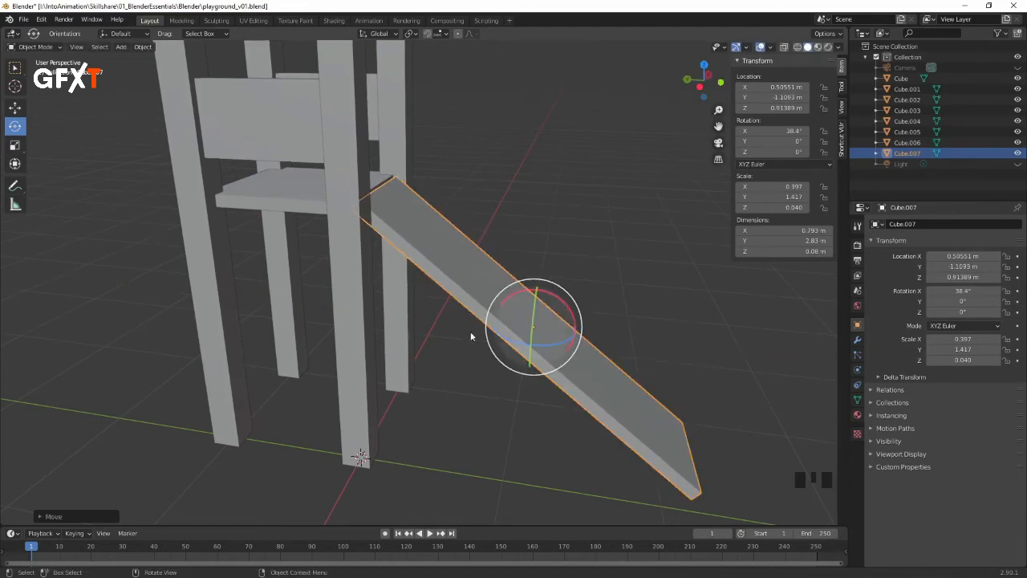
{"action": "left_click", "coordinate": [596, 247]}
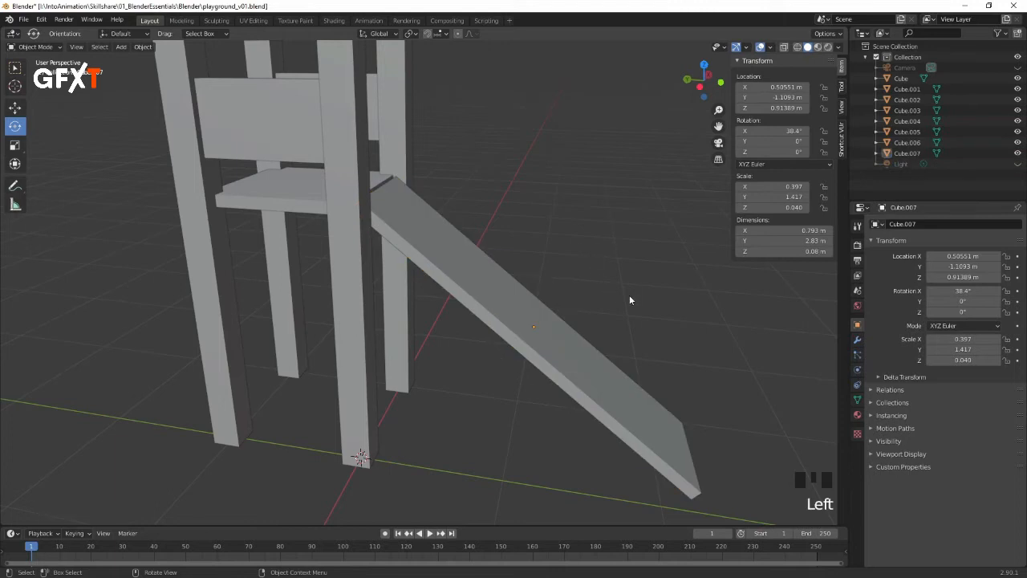
Step: Add a cylinder mesh at the 3D cursor and open its creation settings, keeping 32 vertices
{"action": "middle_click_drag", "start_coordinate": [623, 291], "coordinate": [429, 268]}
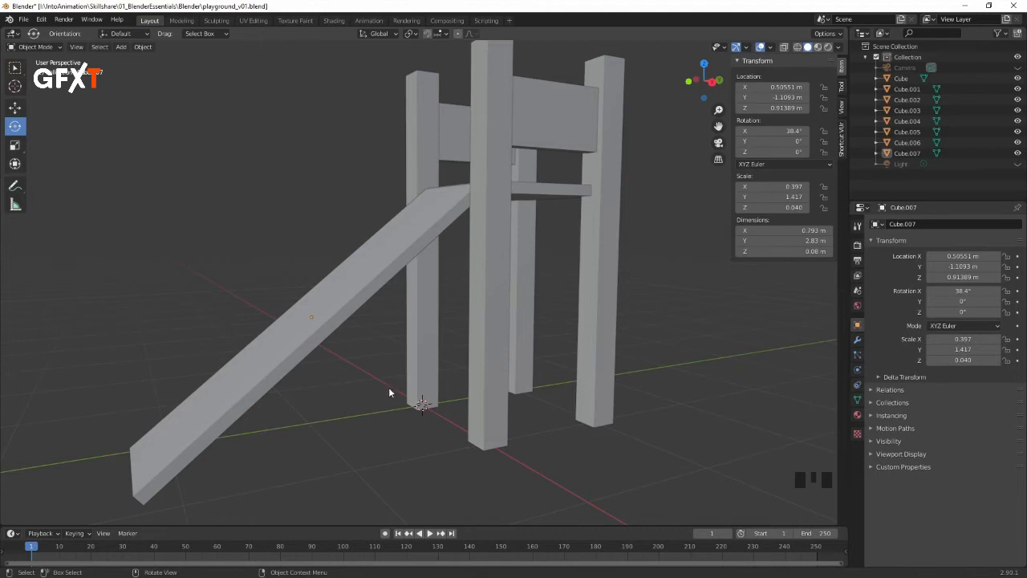
{"action": "key", "text": "shift+a"}
{"action": "mouse_move", "coordinate": [385, 368]}
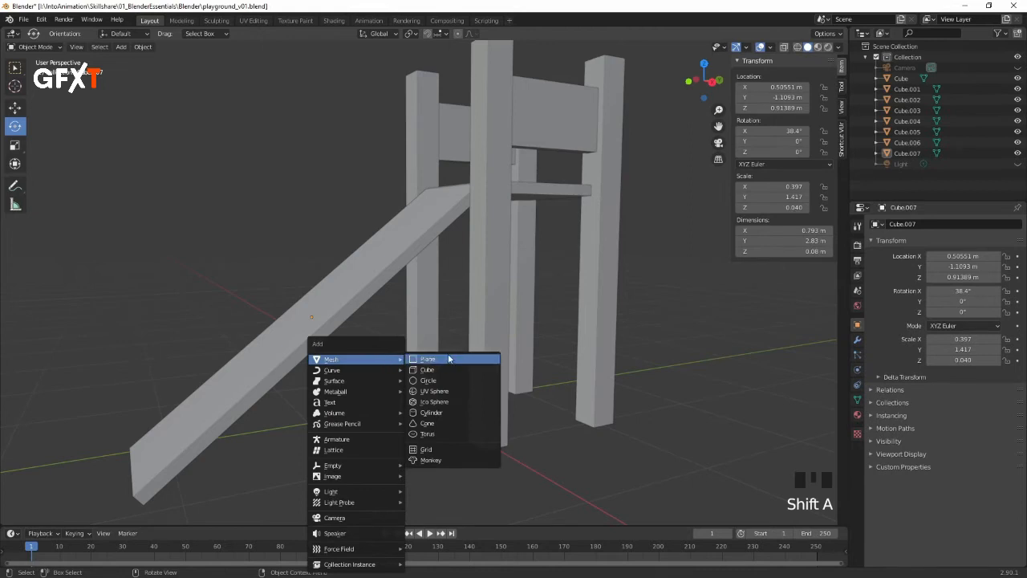
{"action": "left_click", "coordinate": [429, 412]}
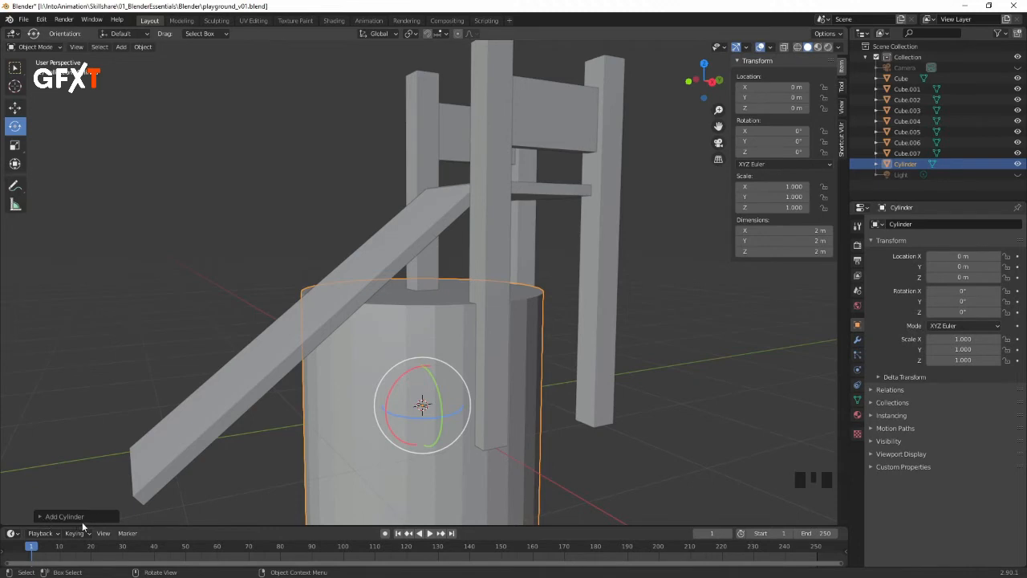
{"action": "left_click", "coordinate": [40, 517]}
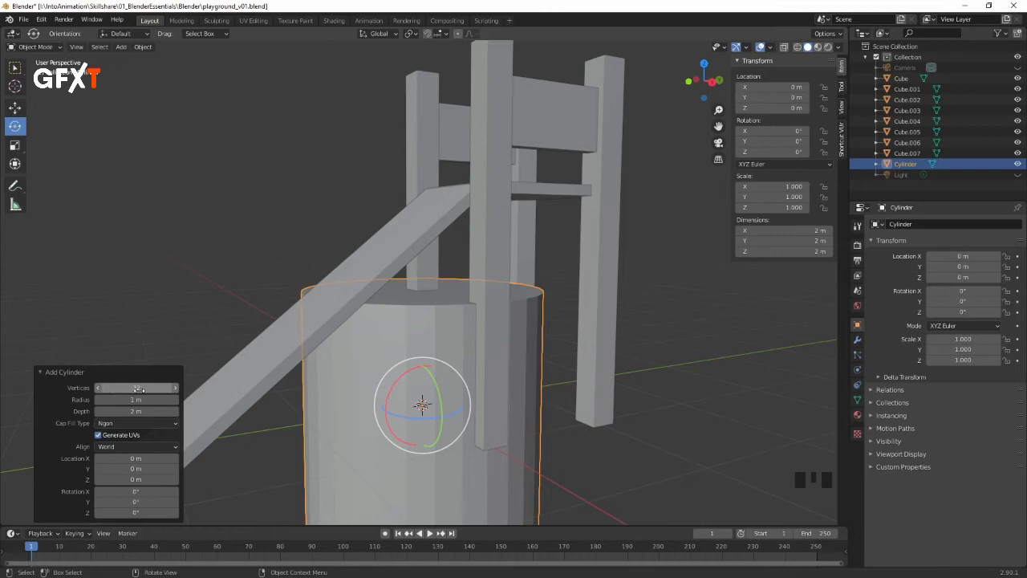
{"action": "mouse_move", "coordinate": [146, 390]}
{"action": "left_mouse_down"}
{"action": "mouse_move", "coordinate": [112, 389]}
{"action": "mouse_move", "coordinate": [146, 389]}
{"action": "left_mouse_up"}
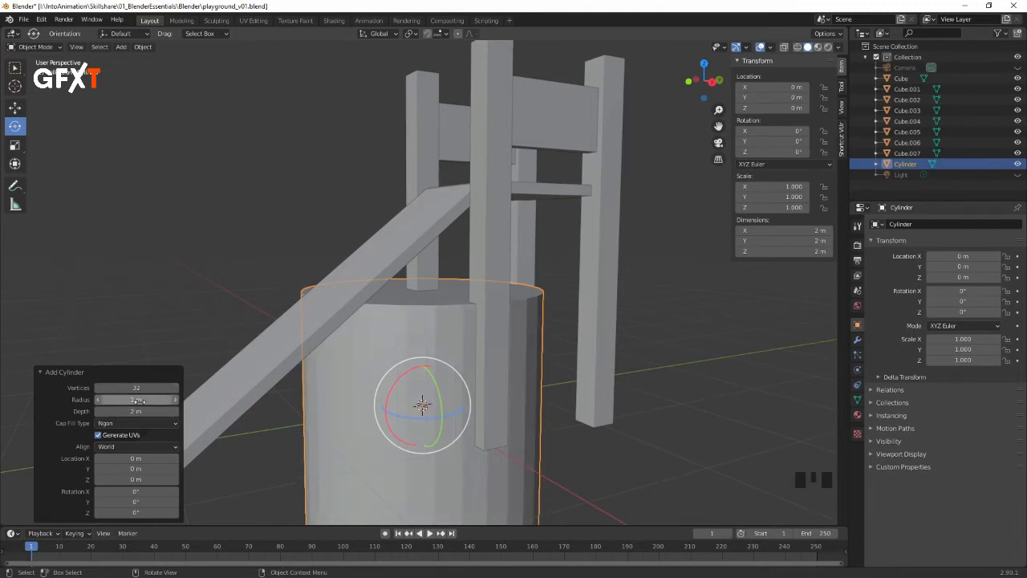
Step: Set the new cylinder's radius to 0.07 m and its depth to 1 m
{"action": "mouse_move", "coordinate": [137, 399]}
{"action": "left_mouse_down"}
{"action": "mouse_move", "coordinate": [88, 399]}
{"action": "mouse_move", "coordinate": [121, 411]}
{"action": "left_mouse_up"}
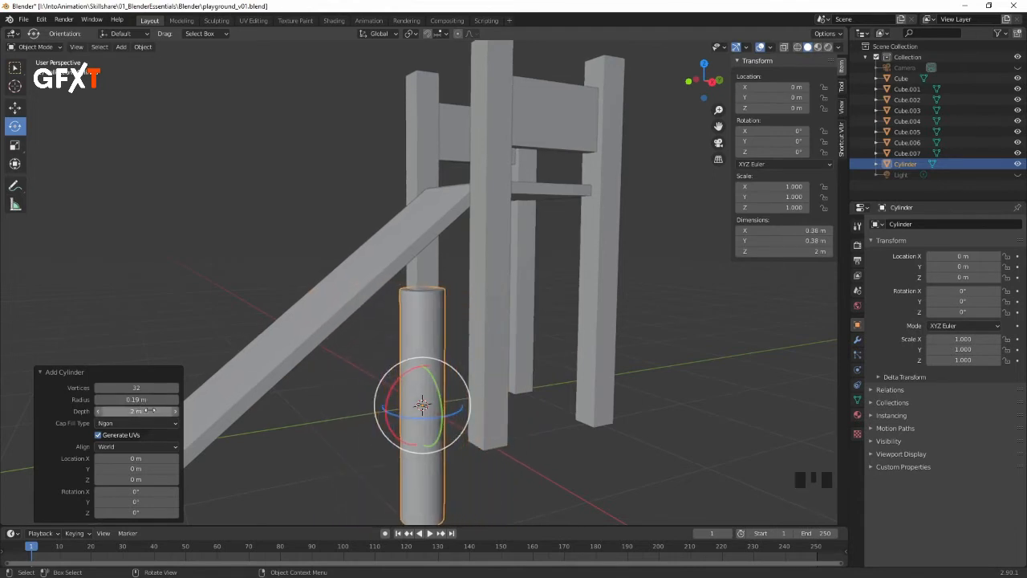
{"action": "mouse_move", "coordinate": [147, 399]}
{"action": "left_mouse_down", "text": "shift"}
{"action": "mouse_move", "coordinate": [116, 400]}
{"action": "mouse_move", "coordinate": [144, 411]}
{"action": "left_mouse_up", "text": "shift"}
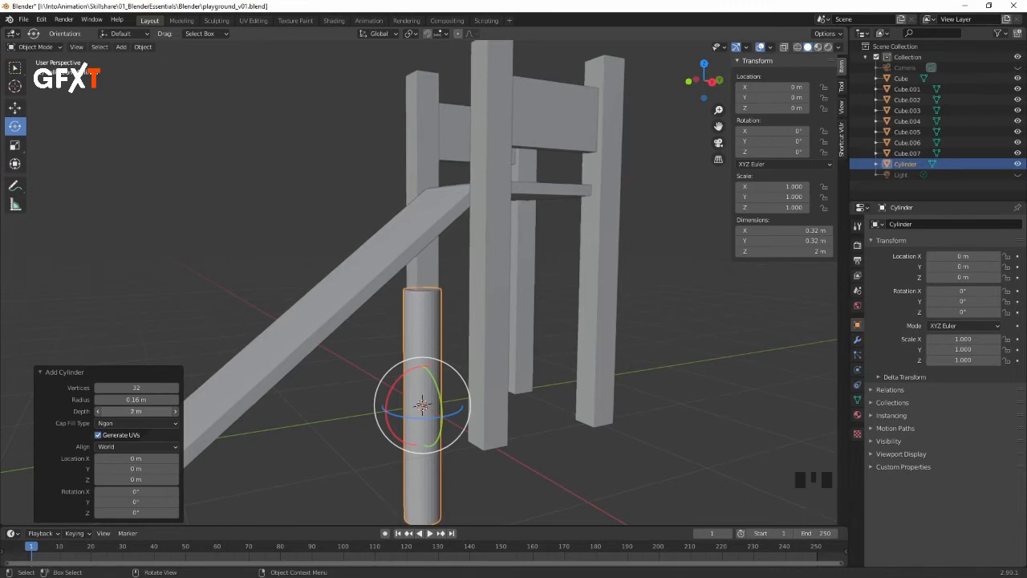
{"action": "left_click_drag", "start_coordinate": [144, 411], "coordinate": [132, 411]}
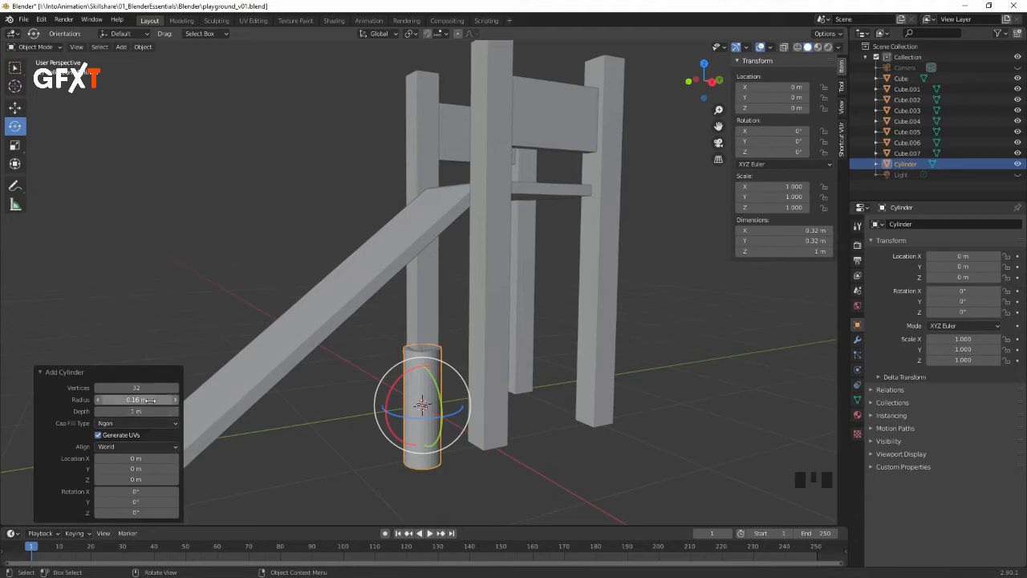
{"action": "left_click_drag", "start_coordinate": [148, 399], "coordinate": [145, 399]}
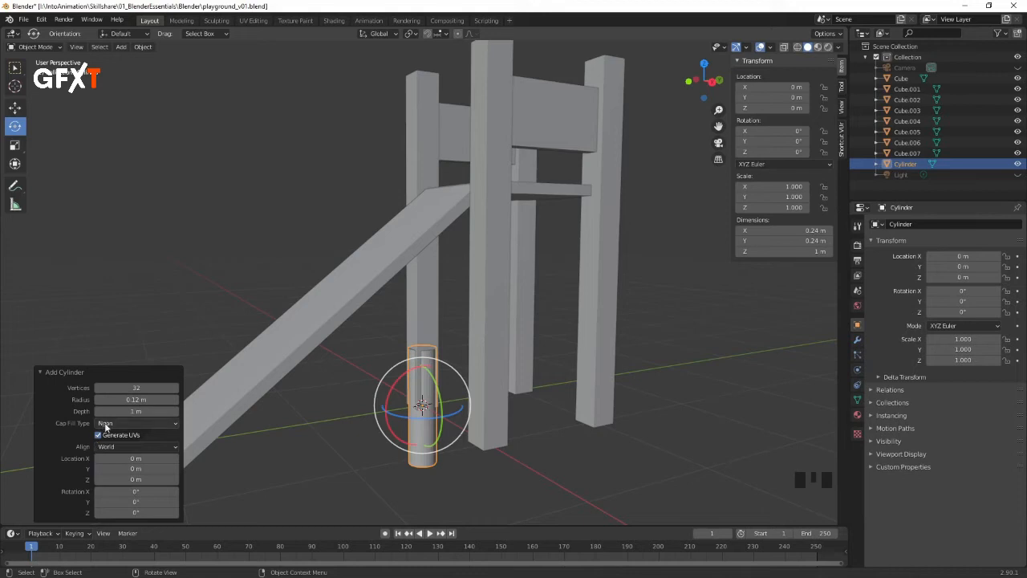
{"action": "left_click", "coordinate": [136, 400]}
{"action": "left_click_drag", "start_coordinate": [136, 400], "coordinate": [130, 400]}
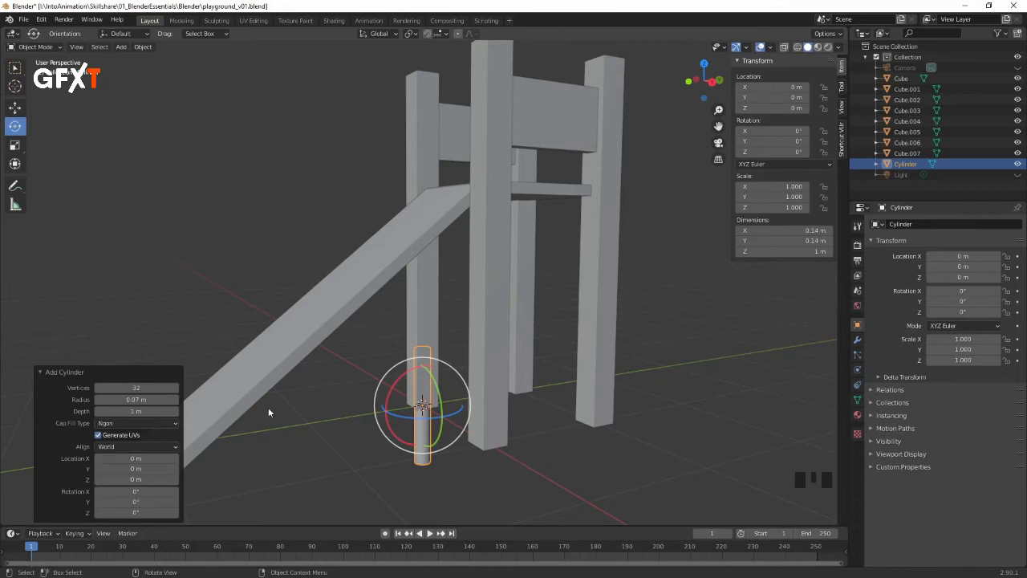
Step: Rotate the cylinder around the global X axis and adjust the rotation angle to 32.3°
{"action": "left_click", "coordinate": [404, 377]}
{"action": "left_click_drag", "start_coordinate": [405, 377], "coordinate": [374, 399]}
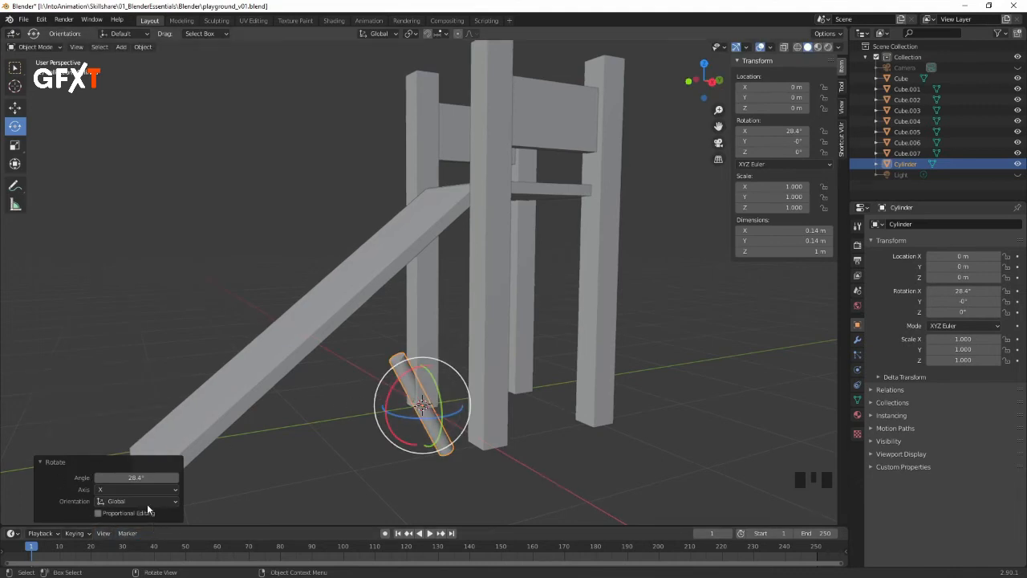
{"action": "mouse_move", "coordinate": [128, 478]}
{"action": "left_mouse_down"}
{"action": "mouse_move", "coordinate": [152, 478]}
{"action": "mouse_move", "coordinate": [142, 478]}
{"action": "left_mouse_up"}
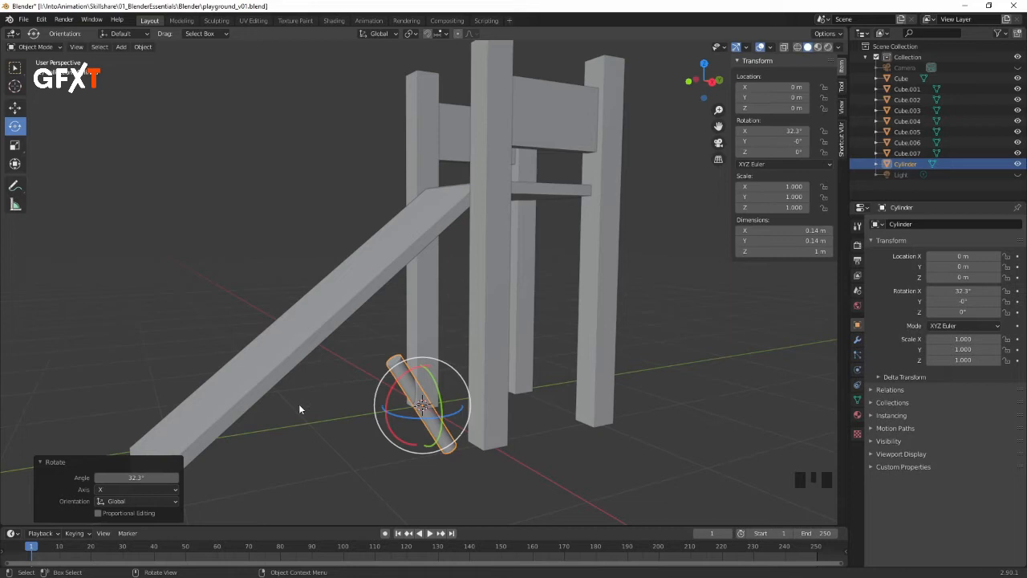
{"action": "left_click", "coordinate": [38, 463]}
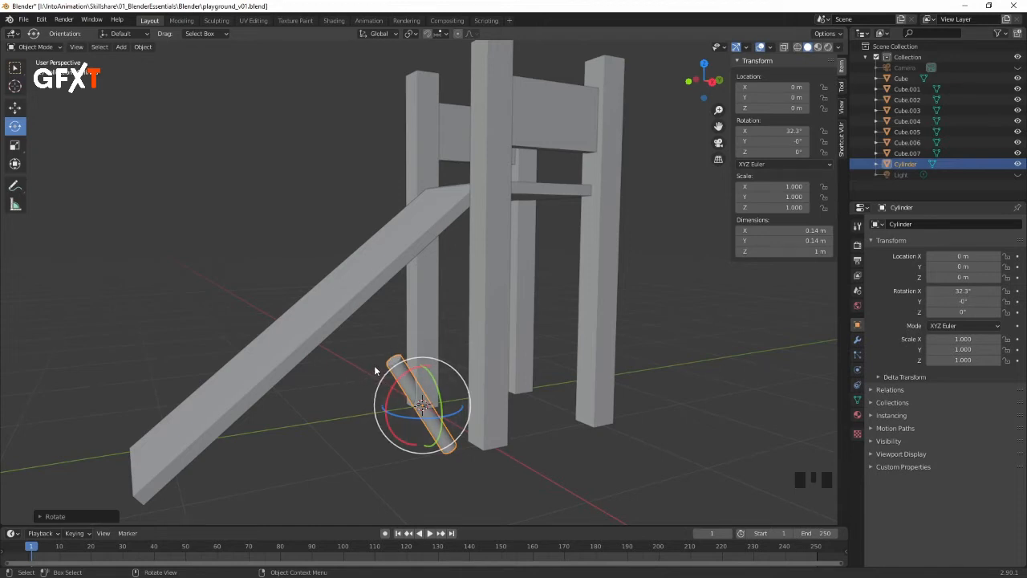
Step: Delete the tilted cylinder and add a new upright cylinder mesh at the 3D cursor
{"action": "key", "text": "x"}
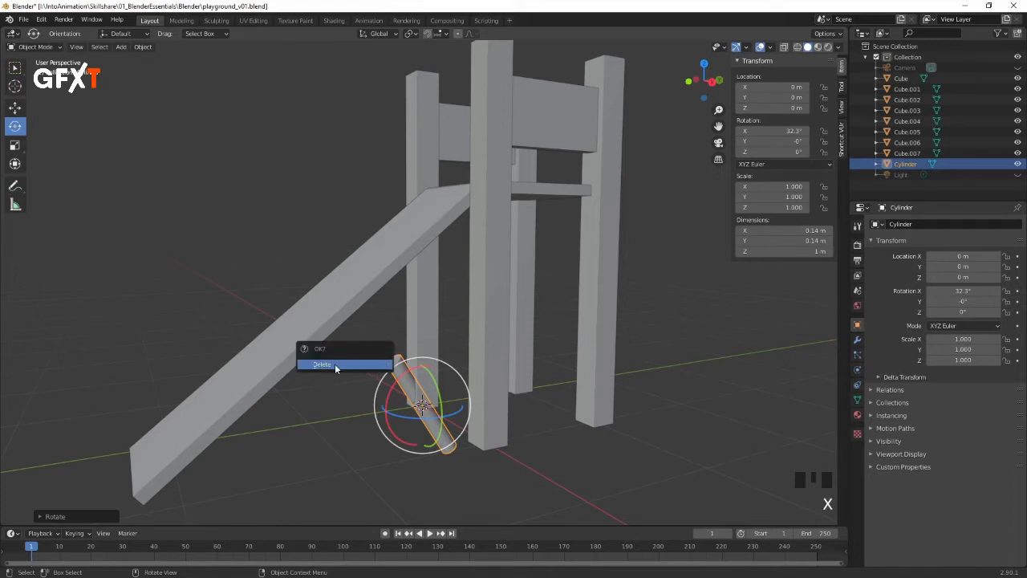
{"action": "left_click", "coordinate": [334, 364]}
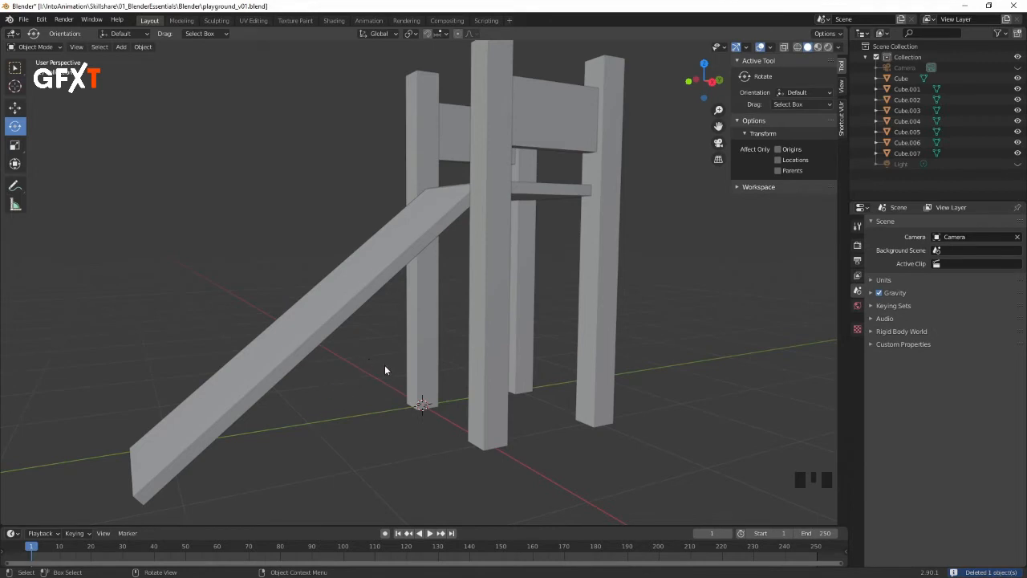
{"action": "key", "text": "shift+a"}
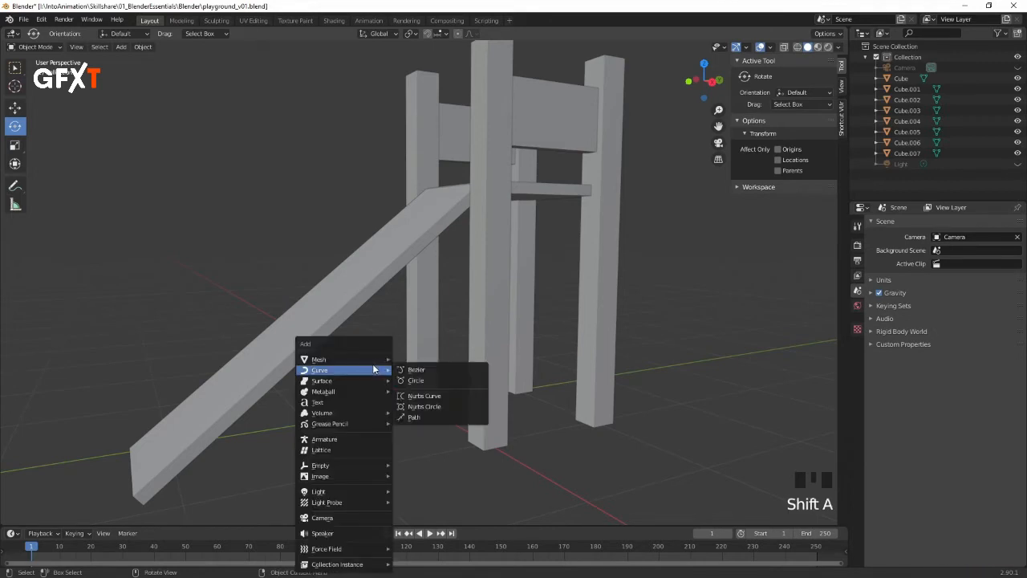
{"action": "mouse_move", "coordinate": [376, 362]}
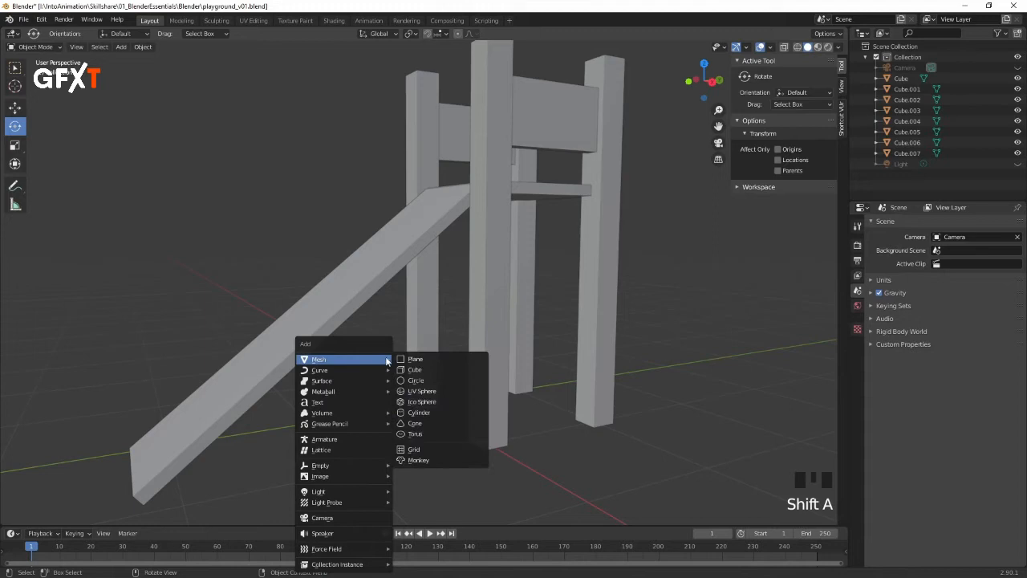
{"action": "left_click", "coordinate": [423, 412]}
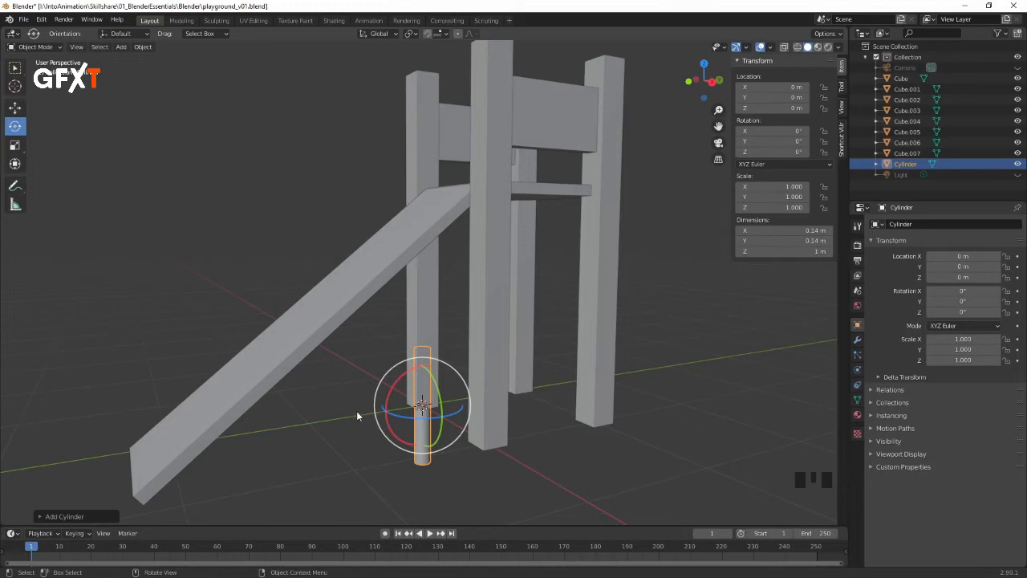
Step: In the right orthographic view, rotate the cylinder 90° around X and move it in snapped increments to Y 0.5 m, Z 1.1 m between the posts
{"action": "key", "text": "KP_3"}
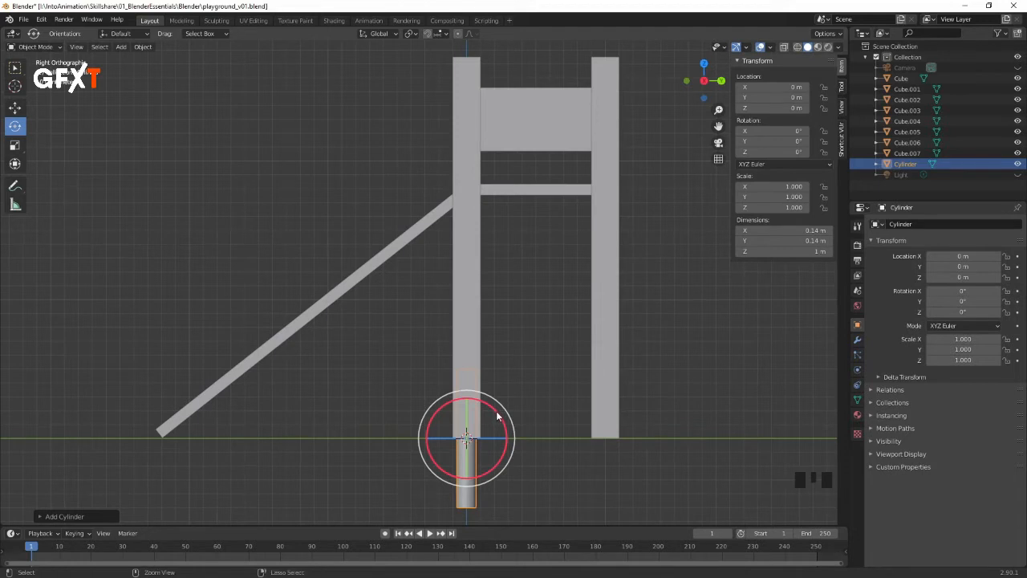
{"action": "left_click_drag", "start_coordinate": [495, 417], "coordinate": [456, 402], "text": "ctrl"}
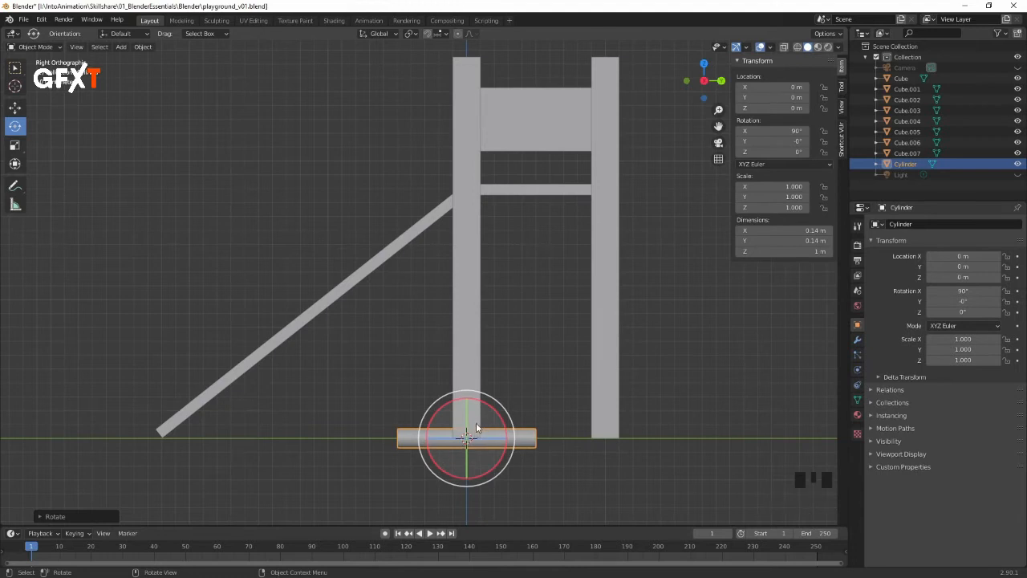
{"action": "key", "text": "g"}
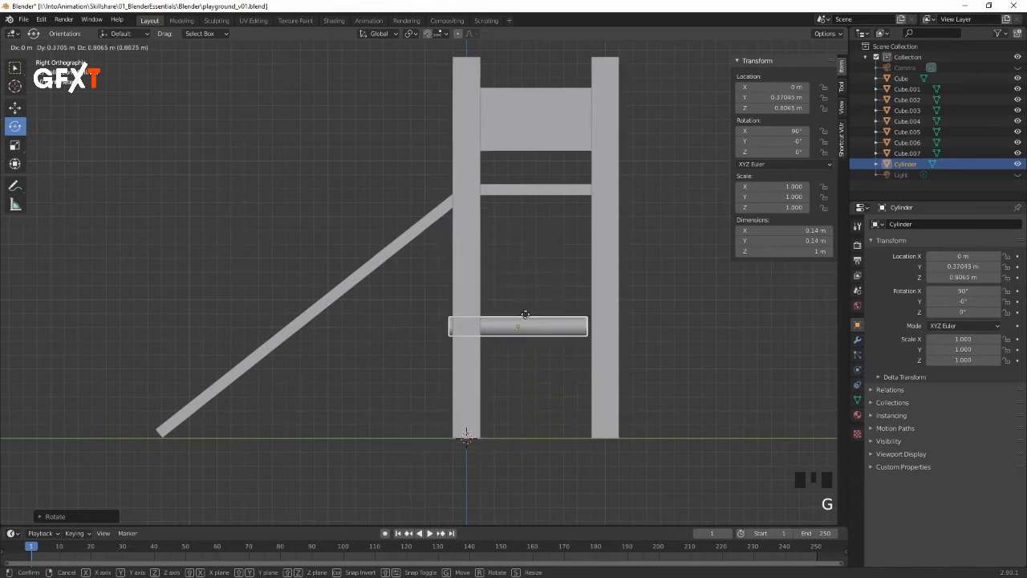
{"action": "key", "text": "ctrl"}
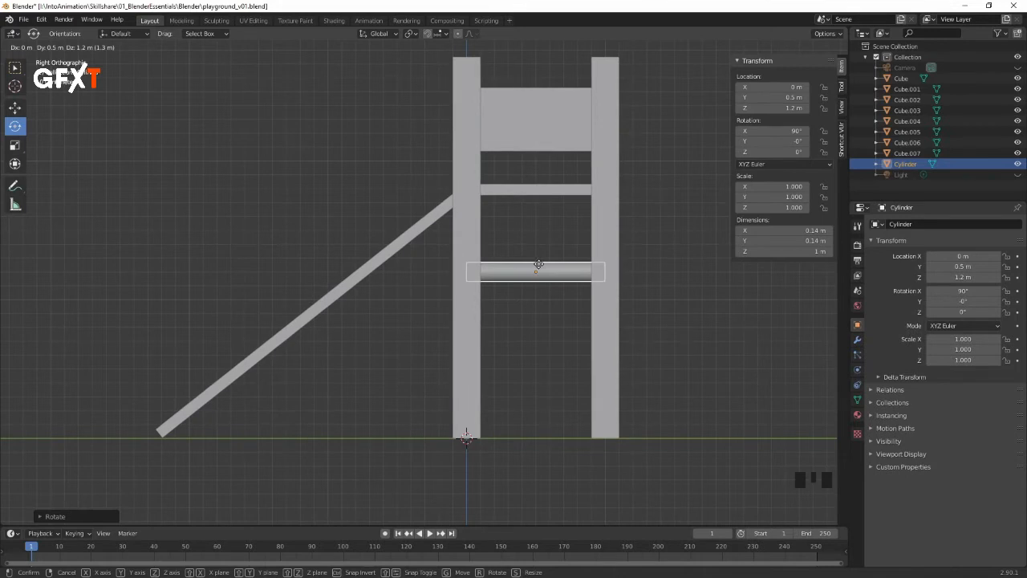
{"action": "left_click", "coordinate": [538, 278]}
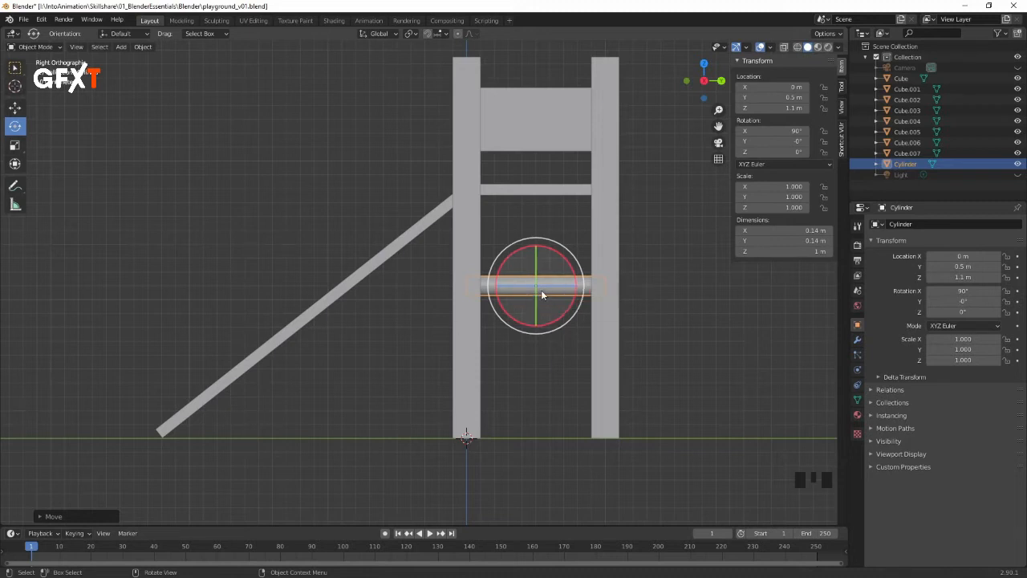
Step: Cycle through the box, circle, lasso and tweak selection tools, leaving Select Box active
{"action": "key", "text": "w"}
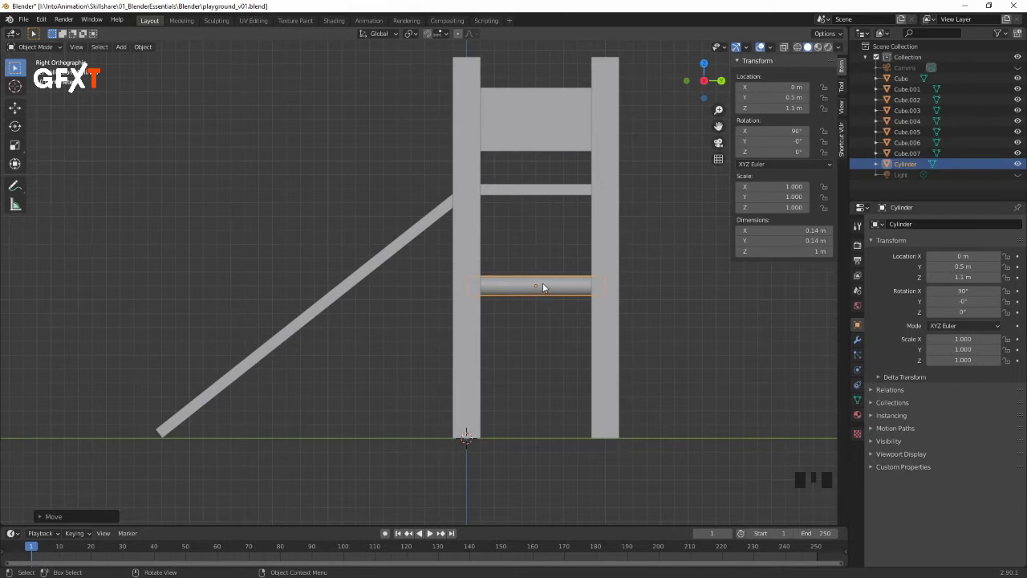
{"action": "key", "text": "w"}
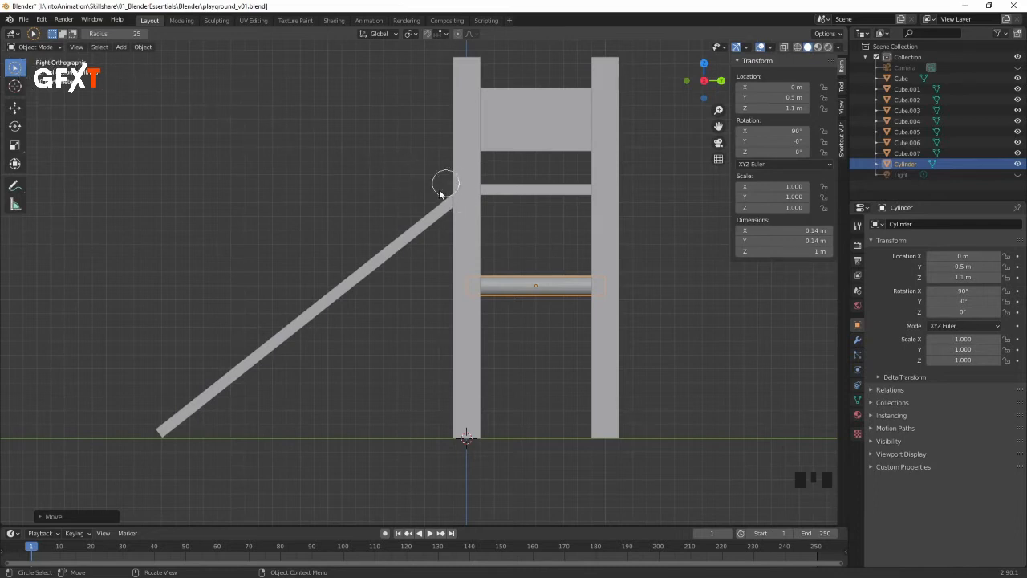
{"action": "key", "text": "w"}
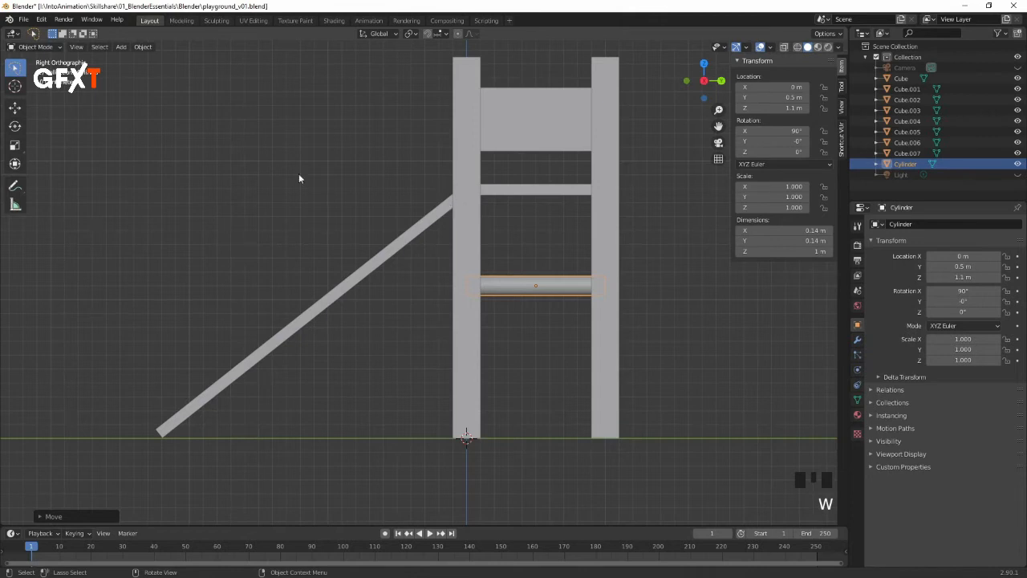
{"action": "key", "text": "w"}
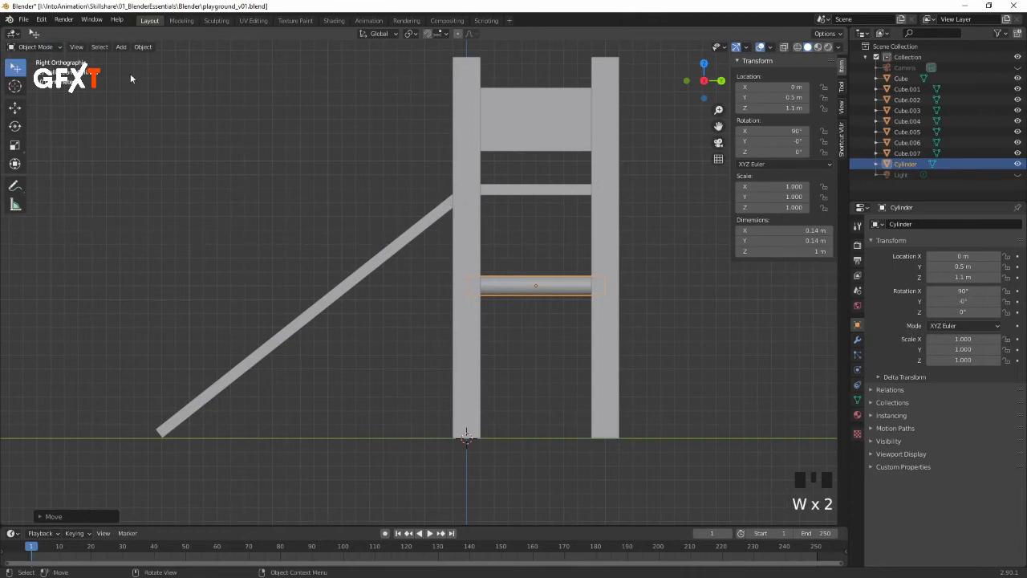
{"action": "key", "text": "w"}
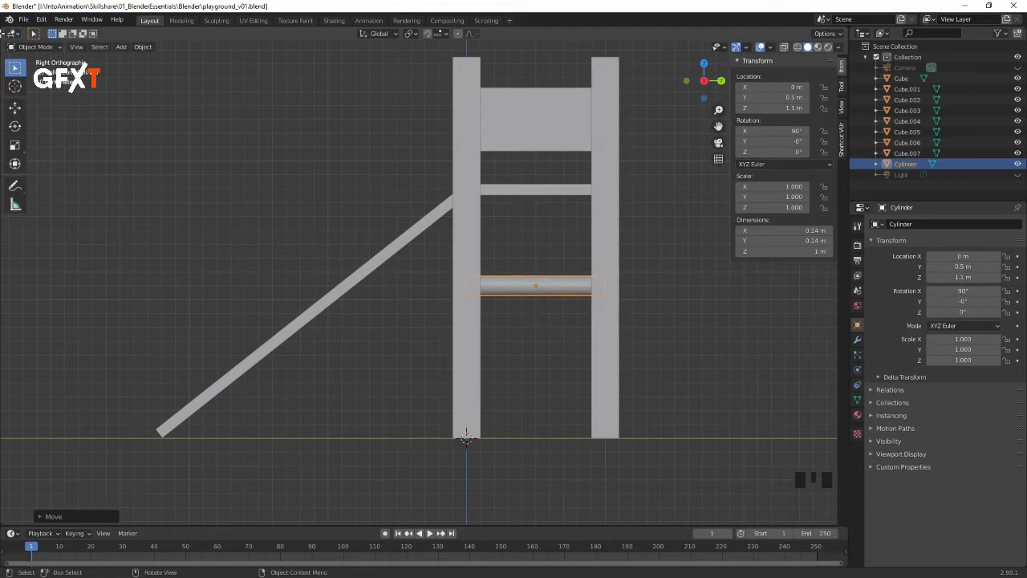
{"action": "left_click", "coordinate": [18, 71]}
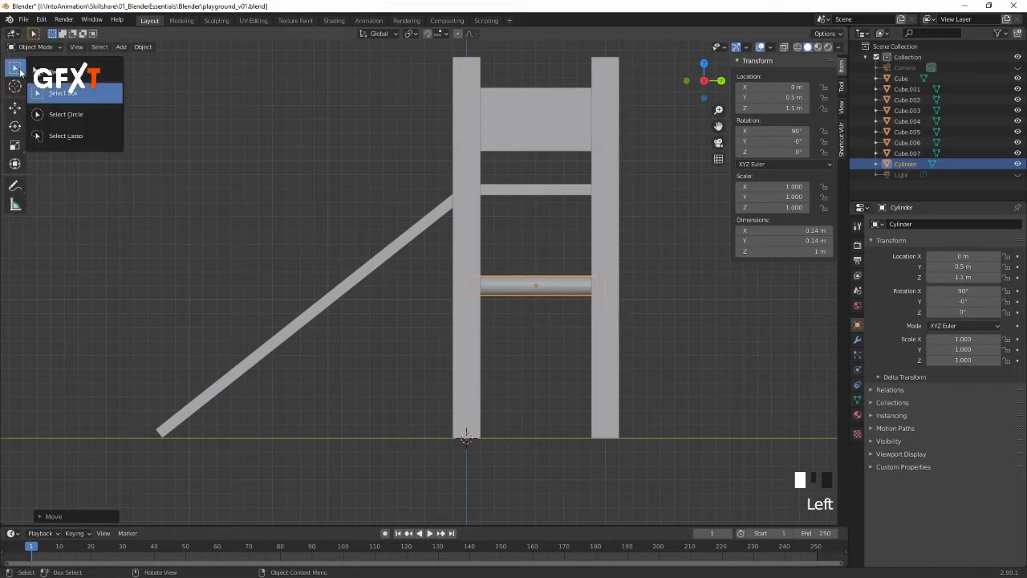
{"action": "left_click", "coordinate": [17, 72]}
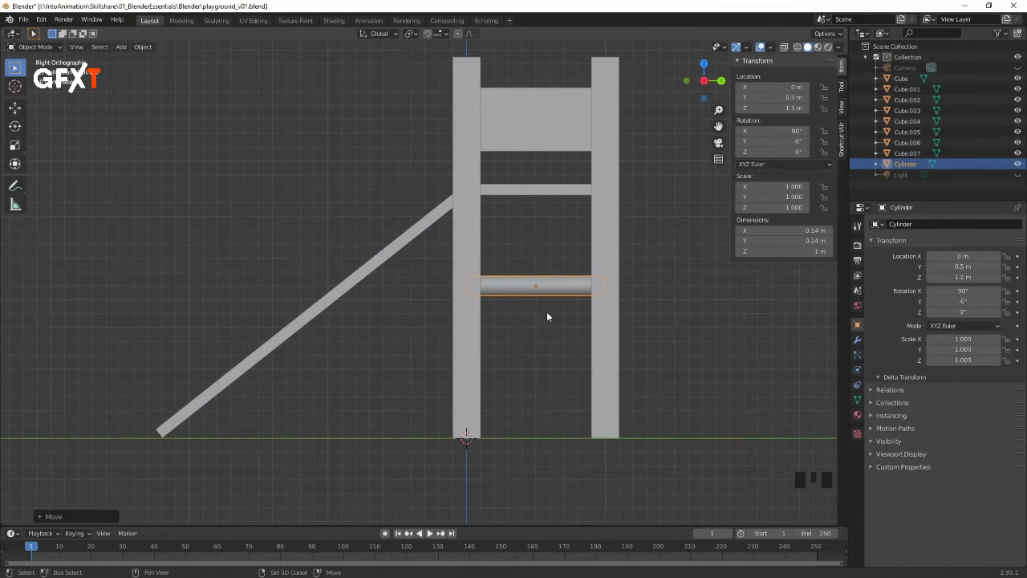
Step: Duplicate the rung and place the copy directly below it at Y 0.5 m, Z 0.5 m
{"action": "key", "text": "shift+d"}
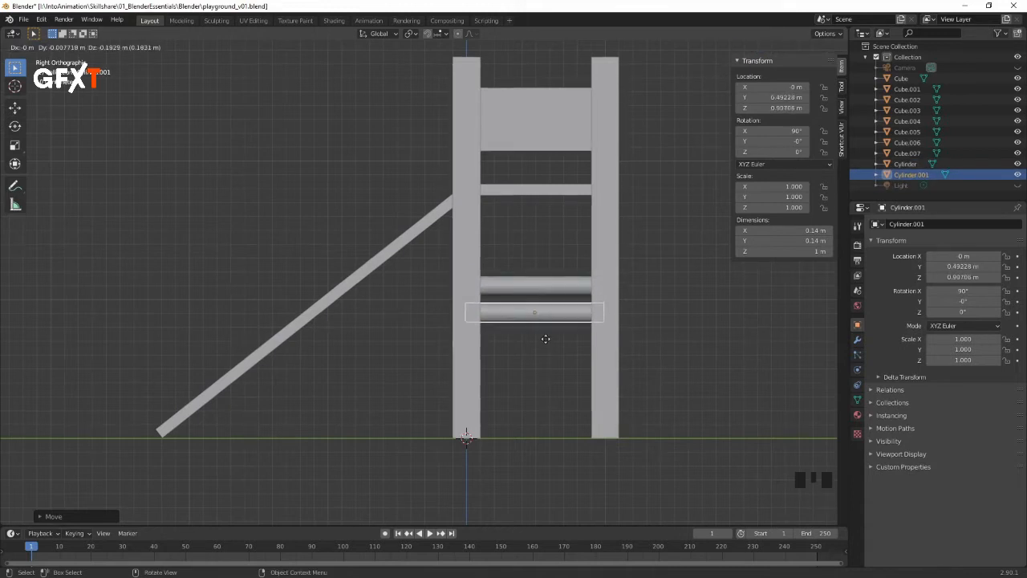
{"action": "left_click", "coordinate": [548, 396]}
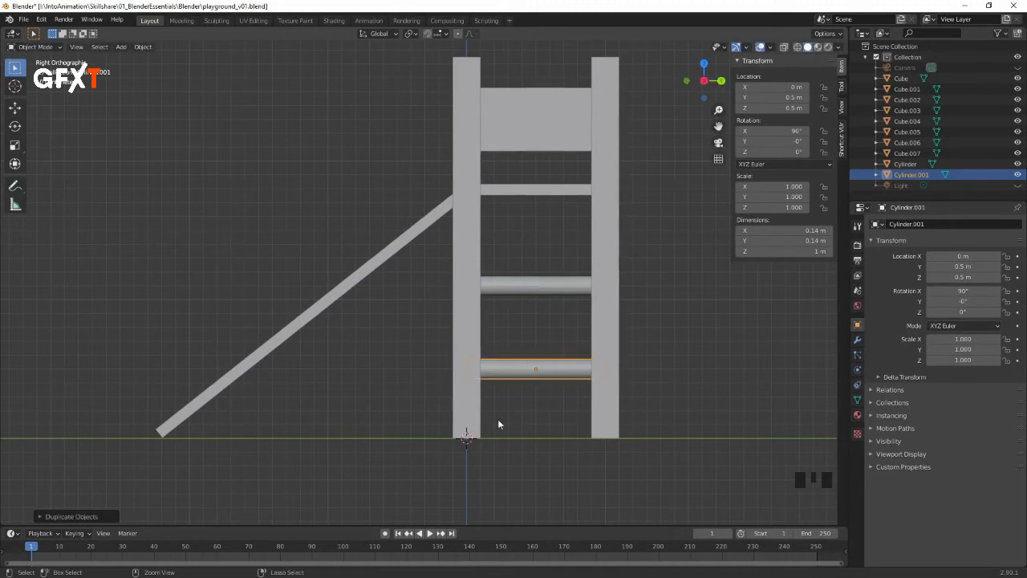
Step: Select both rungs, duplicate them 1 m along X onto the opposite pair of posts, and deselect the copies
{"action": "middle_click_drag", "start_coordinate": [416, 393], "coordinate": [645, 338]}
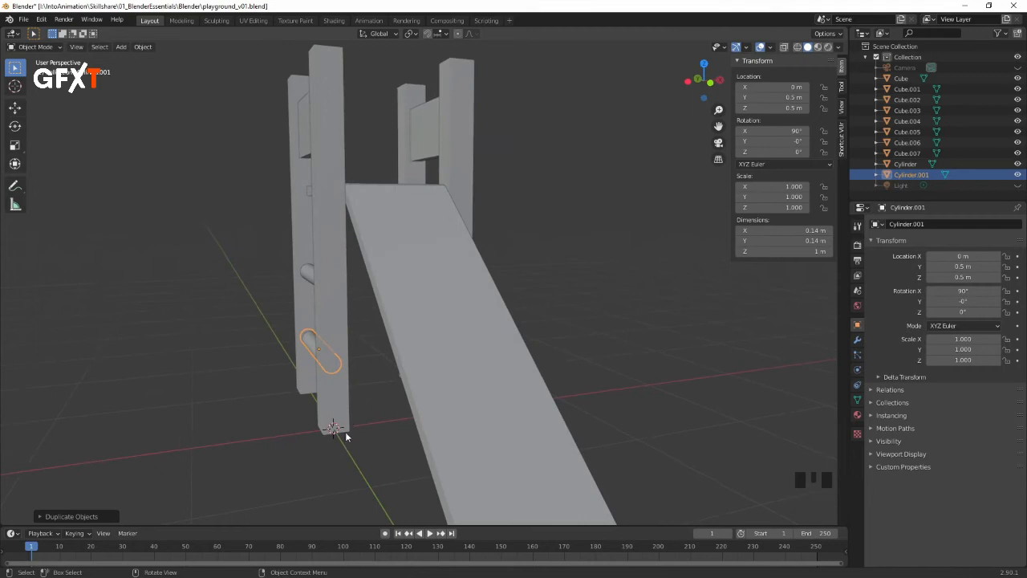
{"action": "middle_click_drag", "start_coordinate": [349, 370], "coordinate": [327, 407]}
{"action": "middle_click_drag", "start_coordinate": [397, 367], "coordinate": [411, 380]}
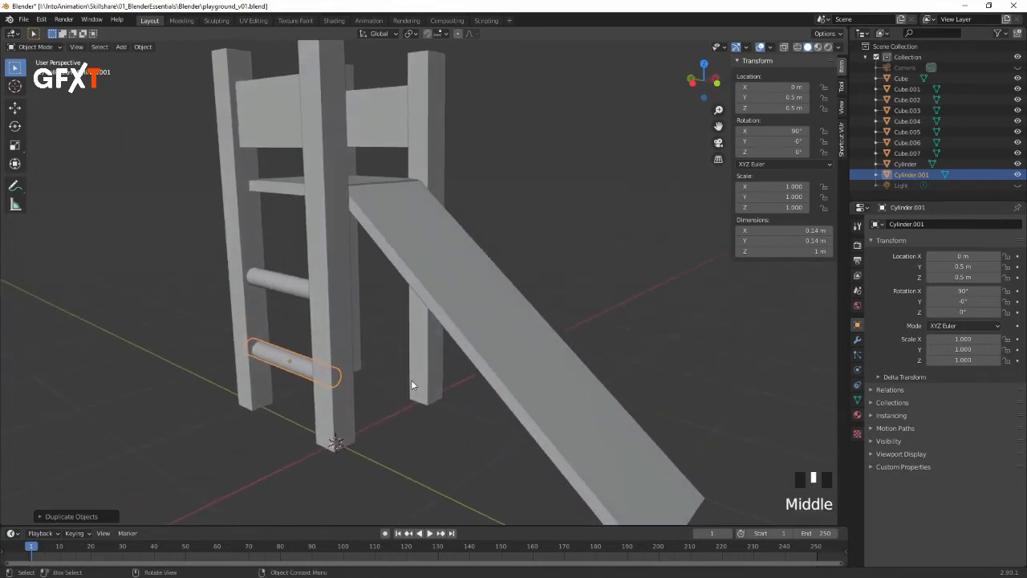
{"action": "left_click", "coordinate": [288, 287], "text": "shift"}
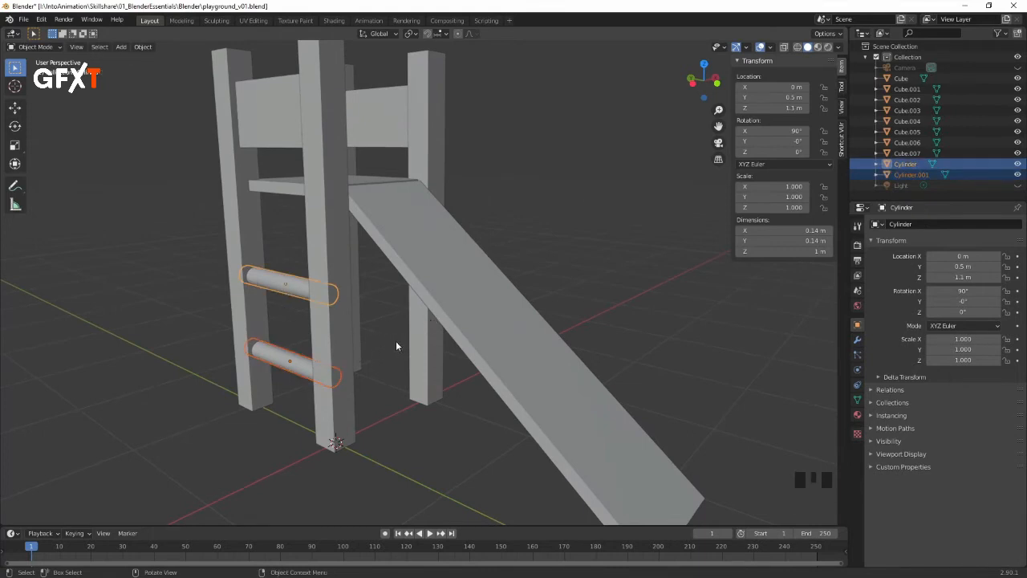
{"action": "mouse_move", "coordinate": [395, 340]}
{"action": "middle_mouse_down"}
{"action": "mouse_move", "coordinate": [355, 328]}
{"action": "mouse_move", "coordinate": [385, 340]}
{"action": "middle_mouse_up"}
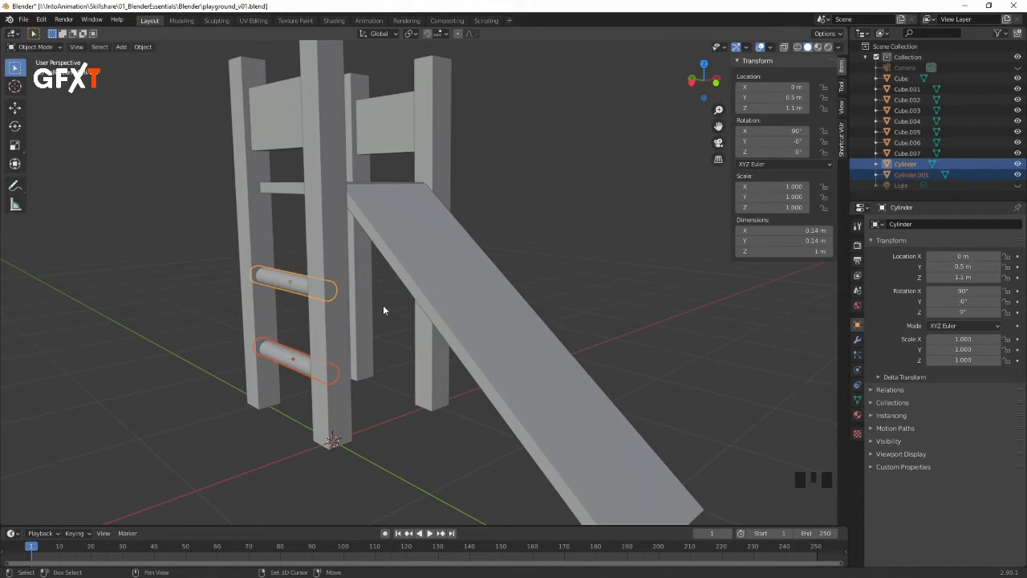
{"action": "key", "text": "shift+d"}
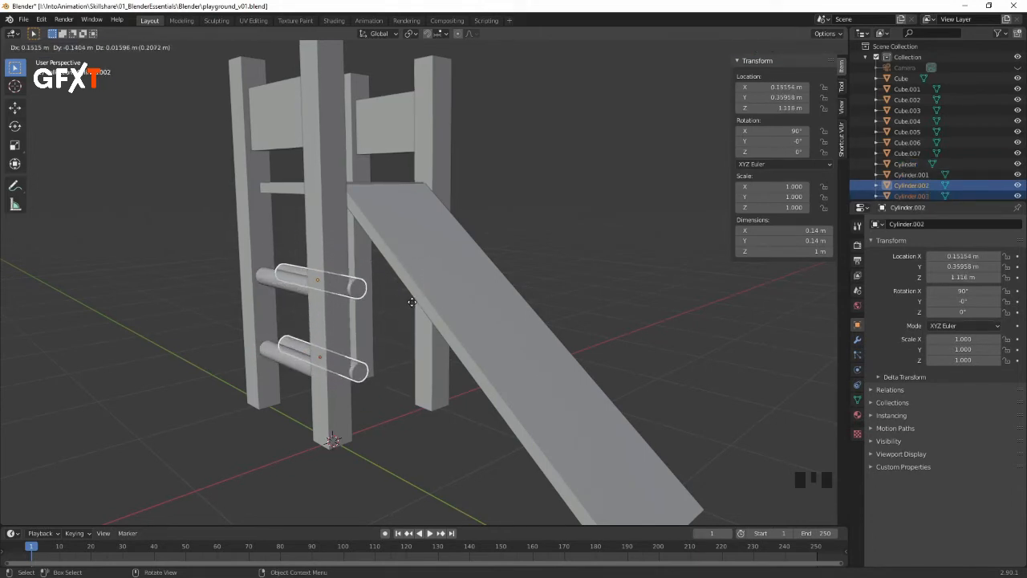
{"action": "key", "text": "ctrl"}
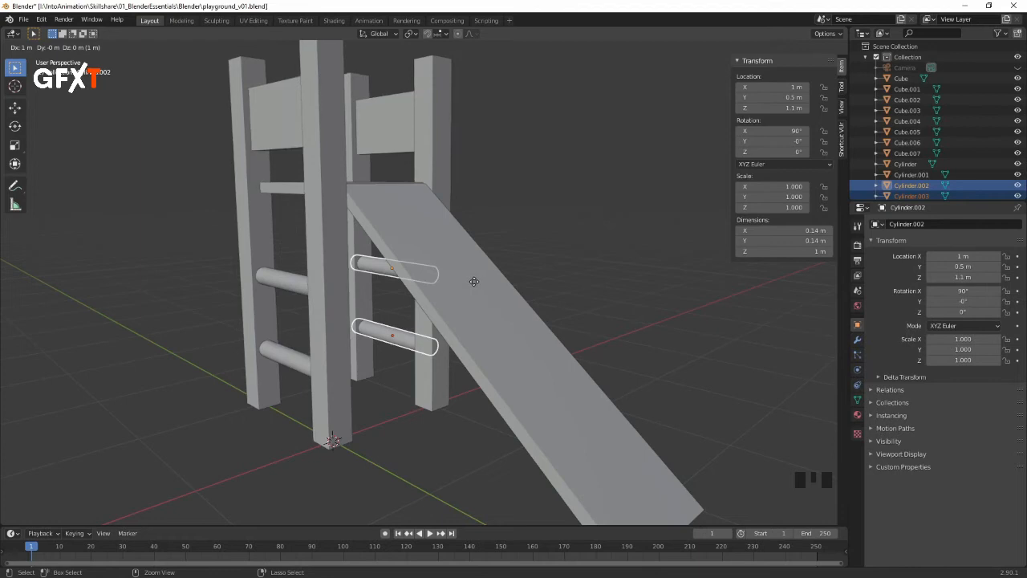
{"action": "left_click", "coordinate": [472, 283]}
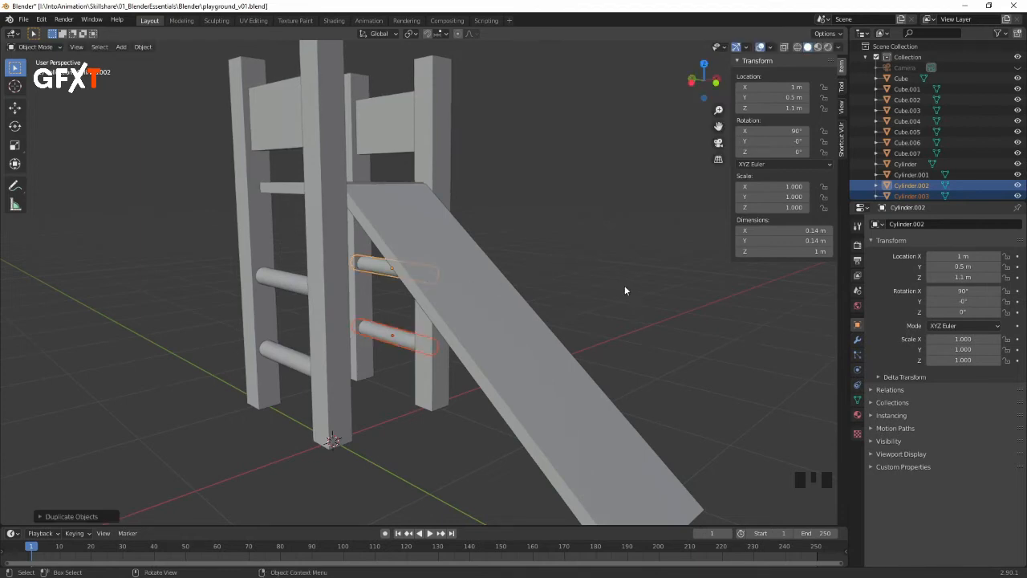
{"action": "middle_click_drag", "start_coordinate": [624, 295], "coordinate": [496, 279]}
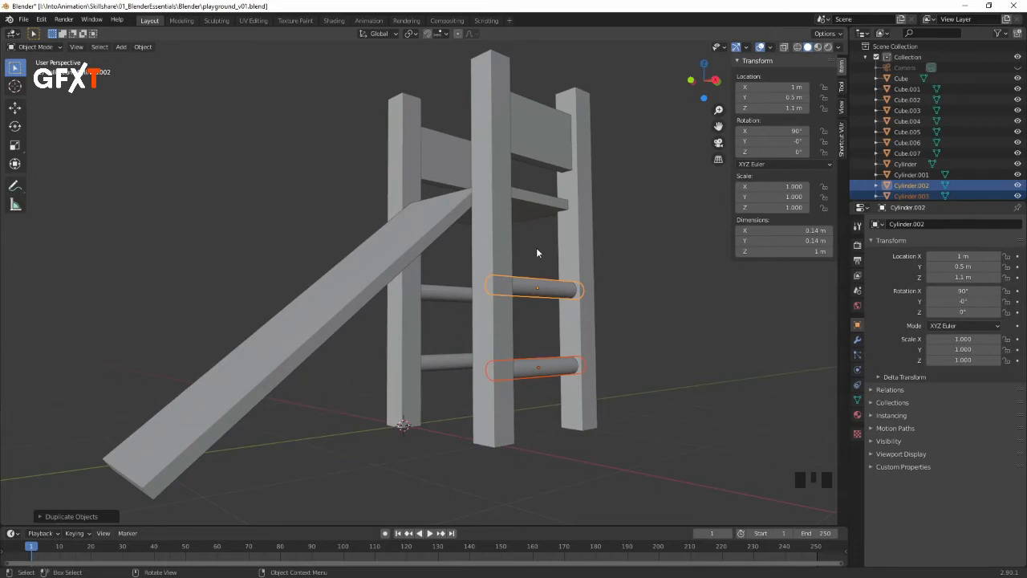
{"action": "left_click", "coordinate": [631, 294]}
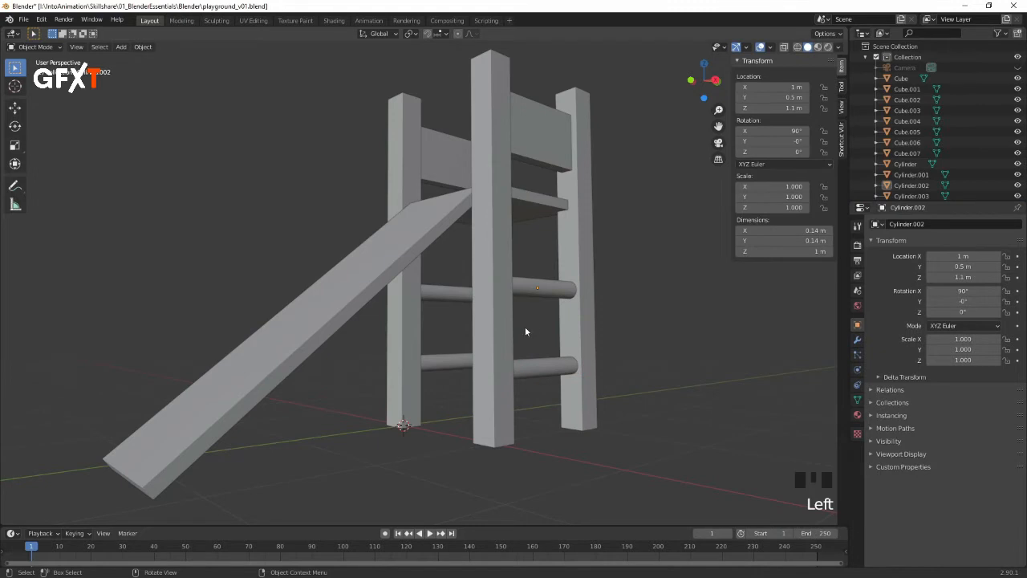
Step: Switch to the front orthographic view and hide the slide that covers the frame
{"action": "left_click", "coordinate": [548, 297]}
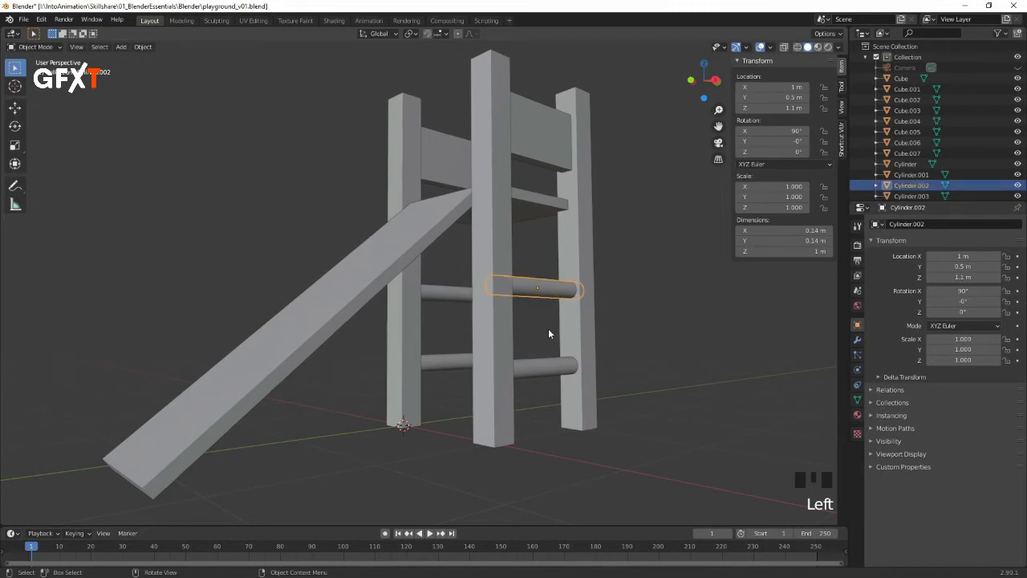
{"action": "middle_click_drag", "start_coordinate": [540, 323], "coordinate": [541, 347]}
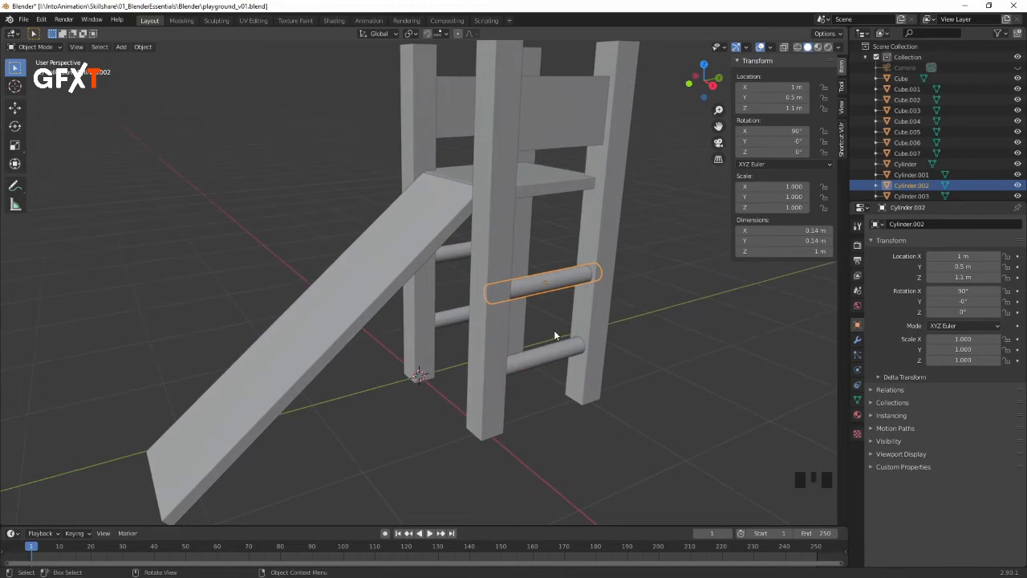
{"action": "key", "text": "KP_1"}
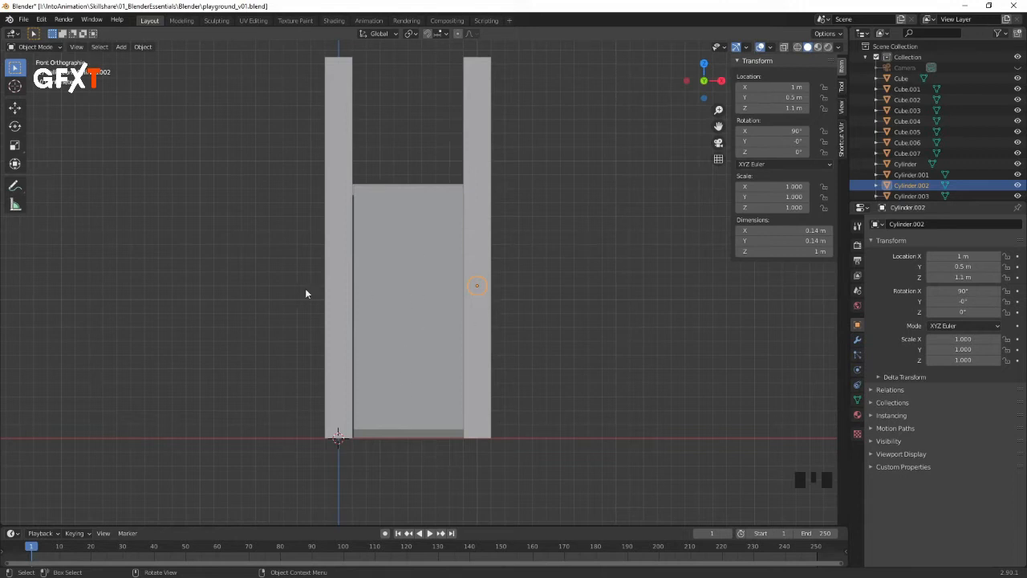
{"action": "left_click", "coordinate": [417, 341]}
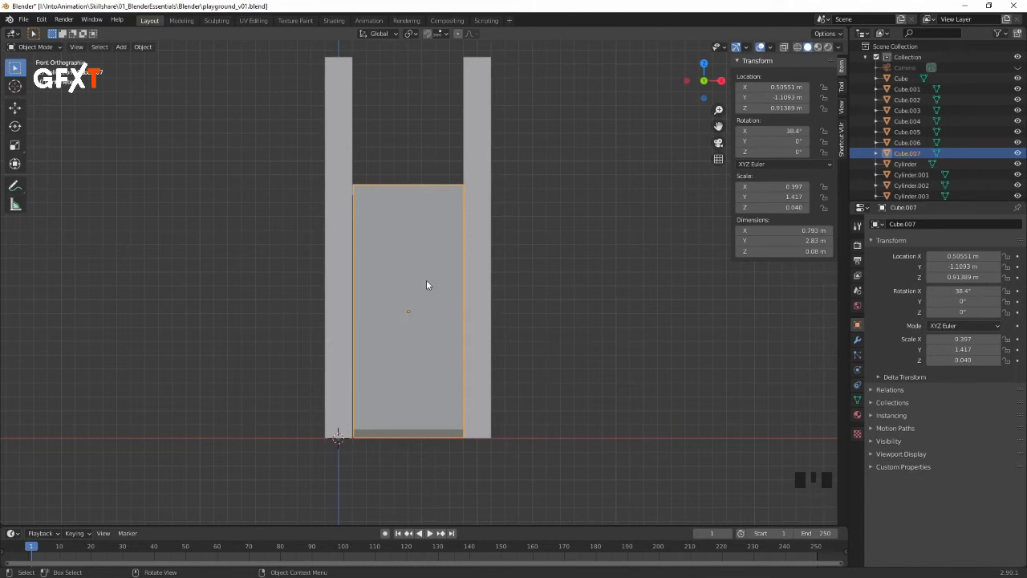
{"action": "key", "text": "h"}
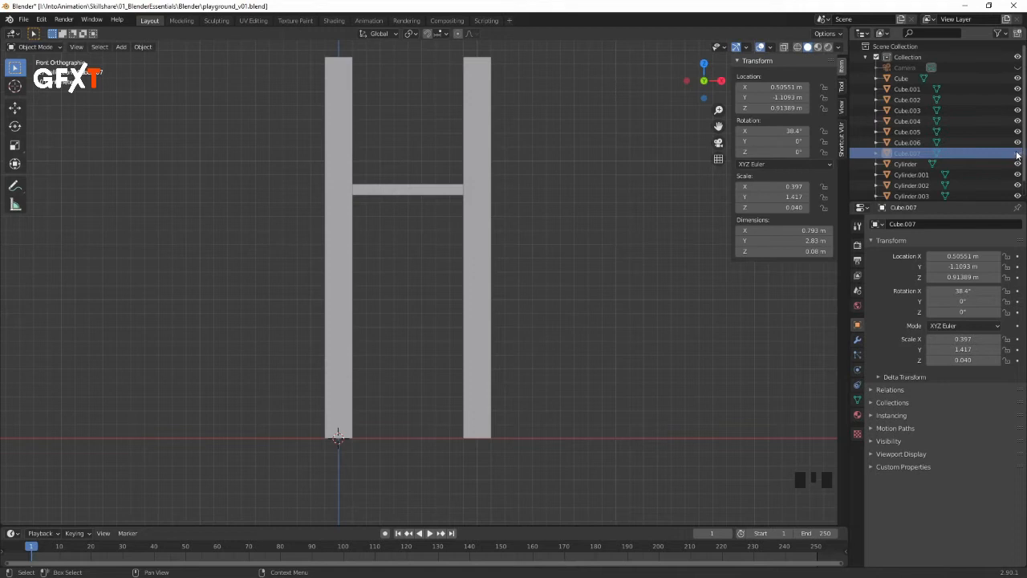
Step: Duplicate the upper rung at X 1 m and place the copy midway between the posts at X 0.5 m
{"action": "middle_click_drag", "start_coordinate": [586, 262], "coordinate": [552, 281]}
{"action": "left_click", "coordinate": [550, 278]}
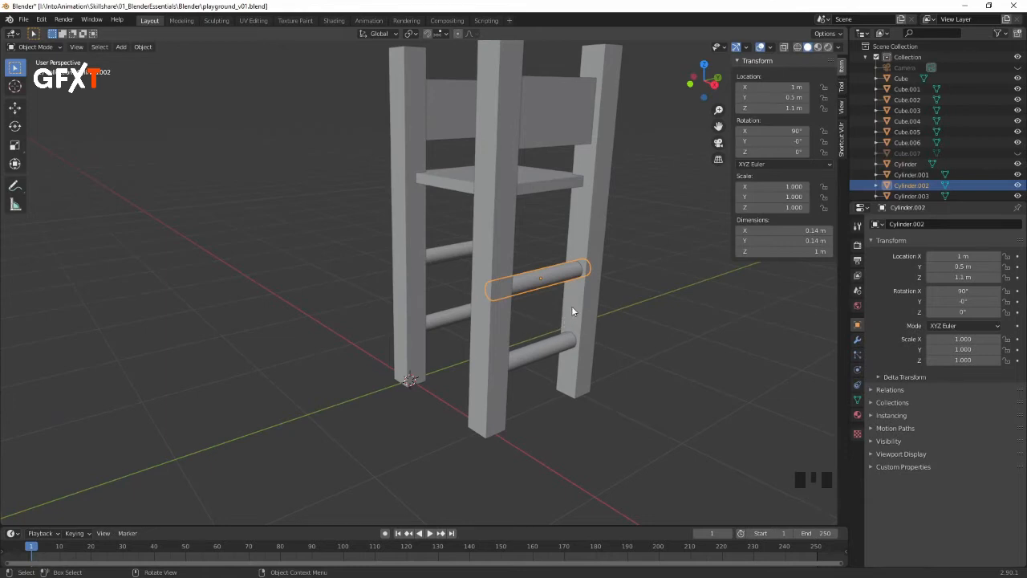
{"action": "key", "text": "KP_1"}
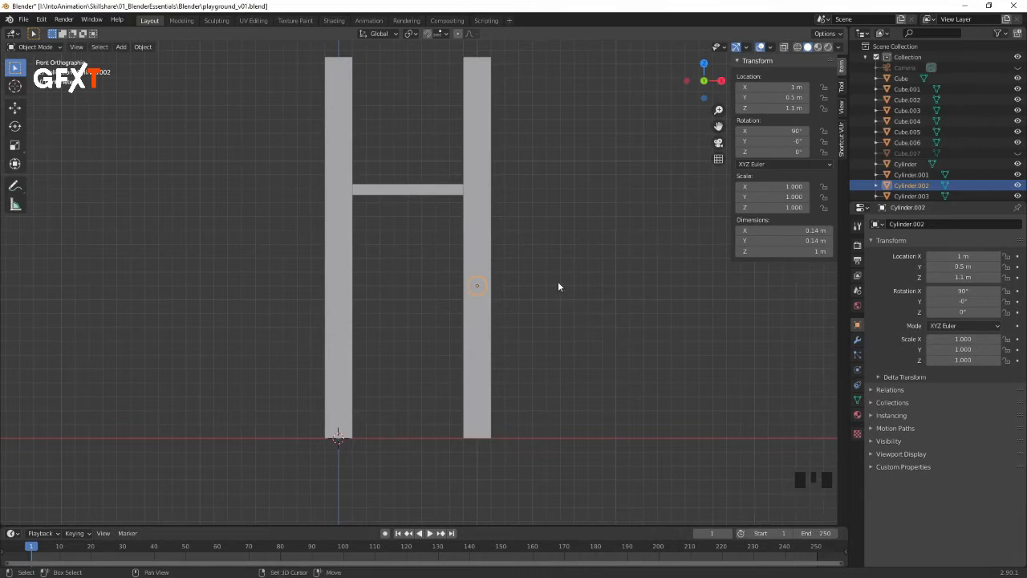
{"action": "key", "text": "shift+d"}
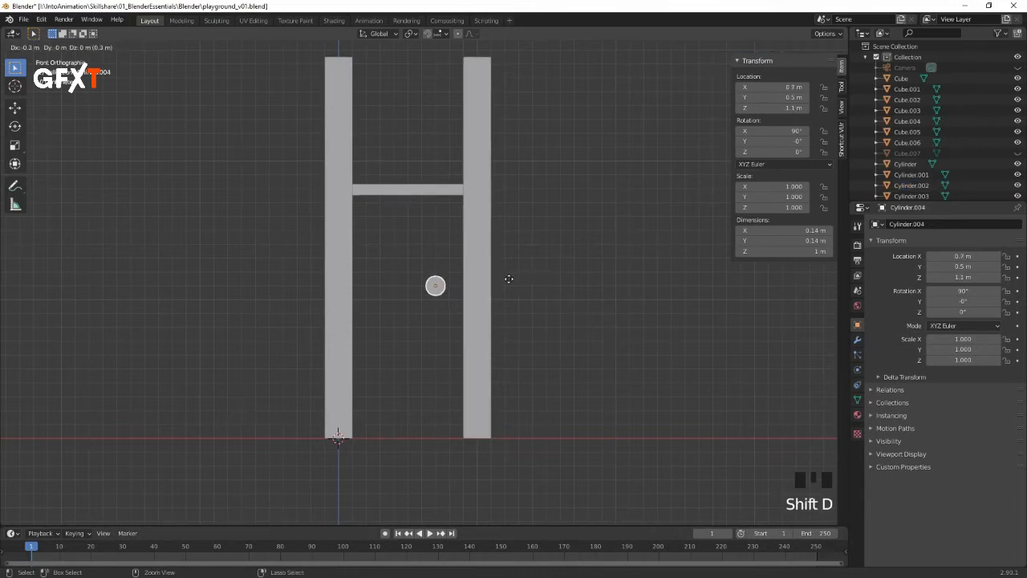
{"action": "key", "text": "ctrl"}
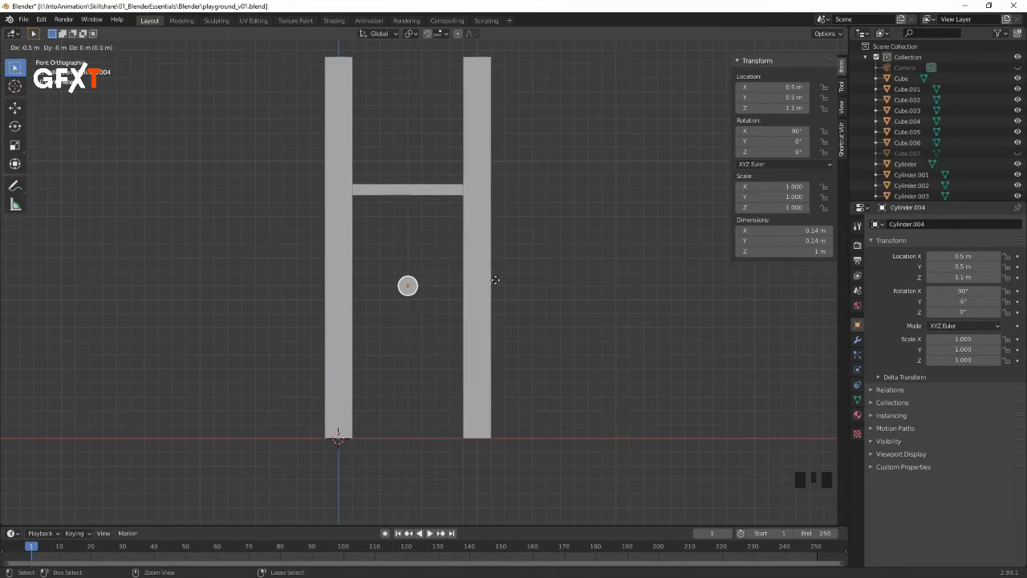
{"action": "left_click", "coordinate": [493, 278]}
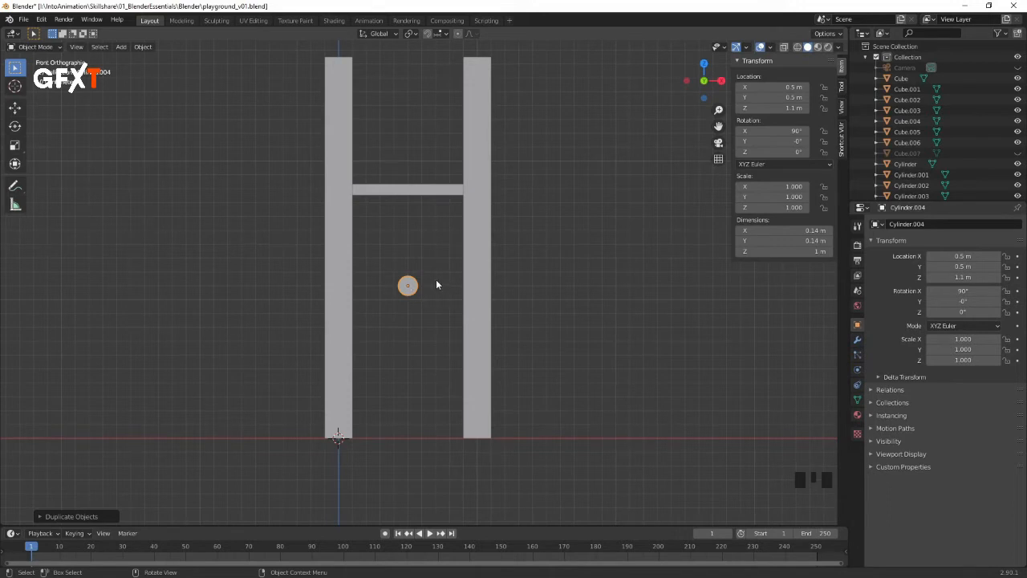
Step: Rotate the copied rung to -90° about Z and move it between the rear posts at Y 1 m, Z 1.5 m
{"action": "key", "text": "r"}
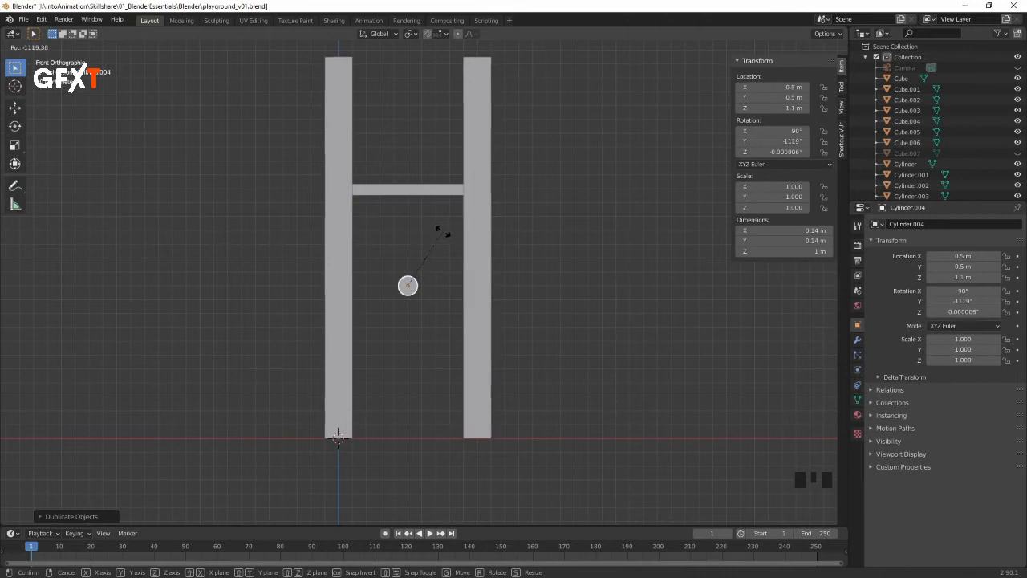
{"action": "key", "text": "z"}
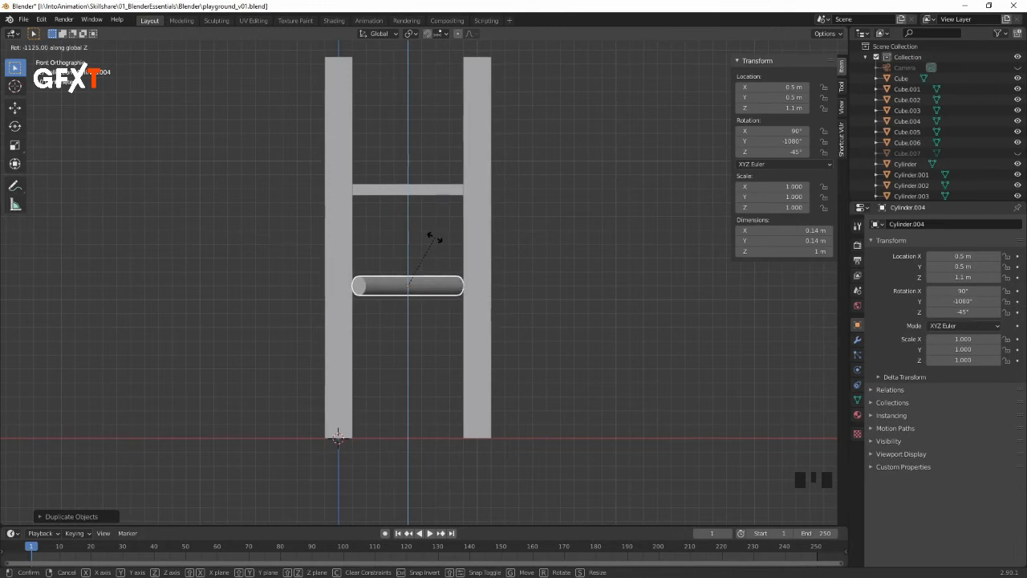
{"action": "left_click", "coordinate": [392, 238]}
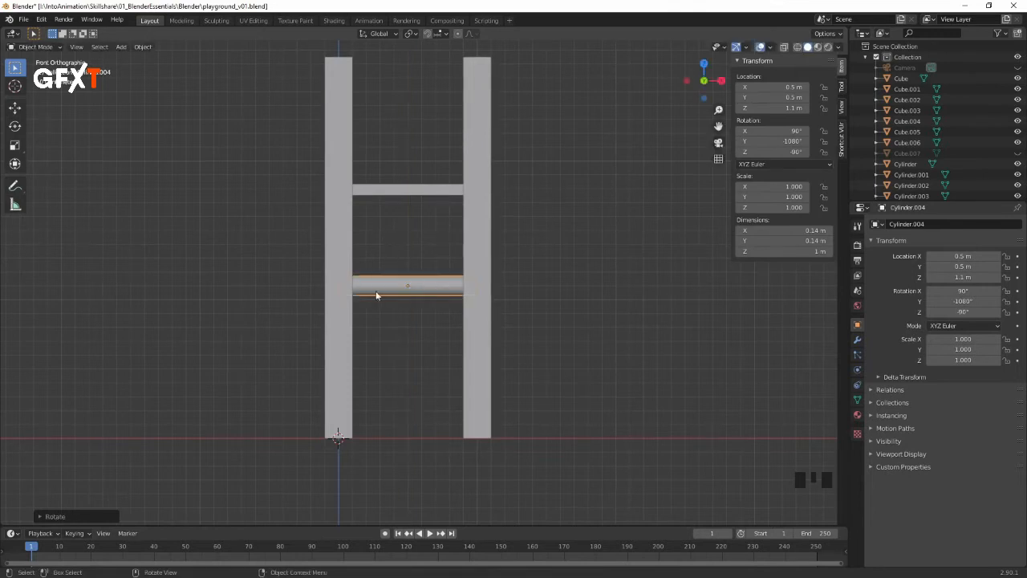
{"action": "middle_click_drag", "start_coordinate": [584, 257], "coordinate": [526, 273]}
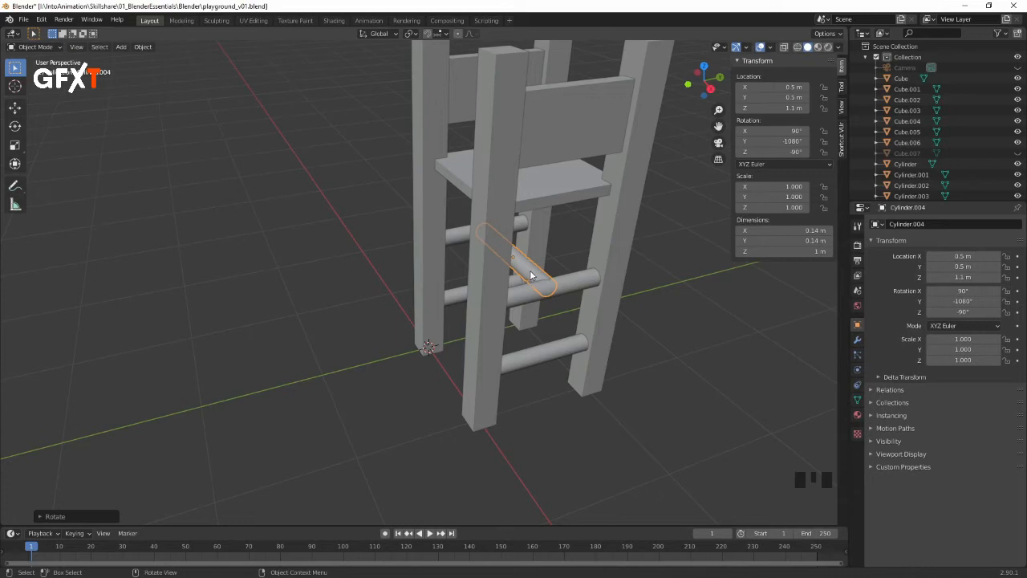
{"action": "key", "text": "KP_3"}
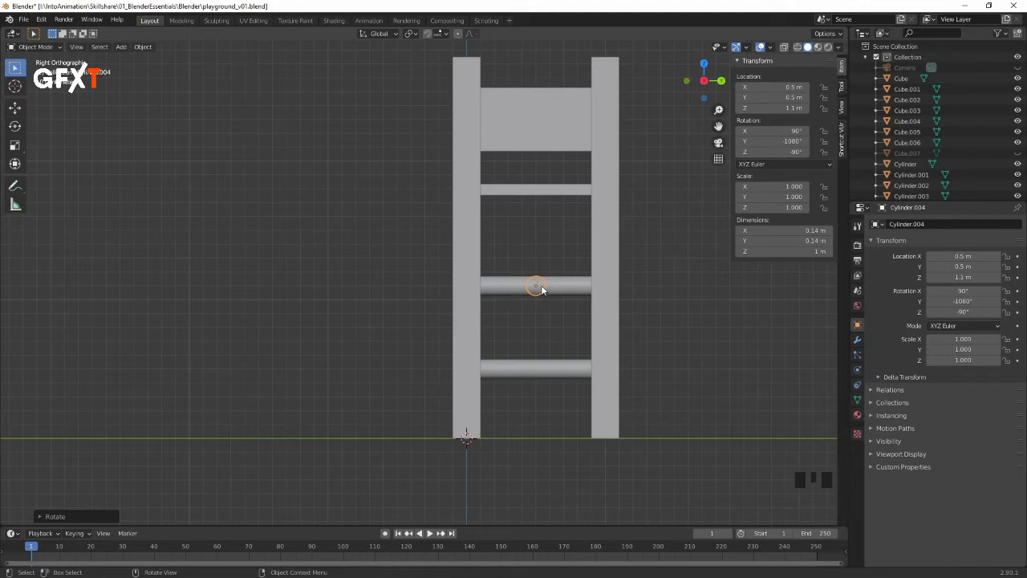
{"action": "key", "text": "g"}
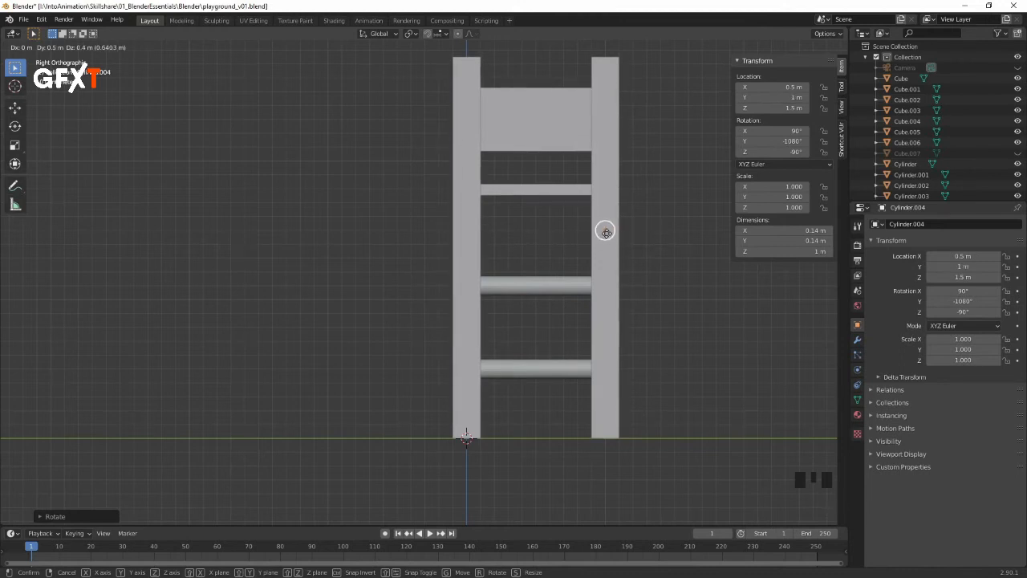
{"action": "left_click", "coordinate": [606, 233]}
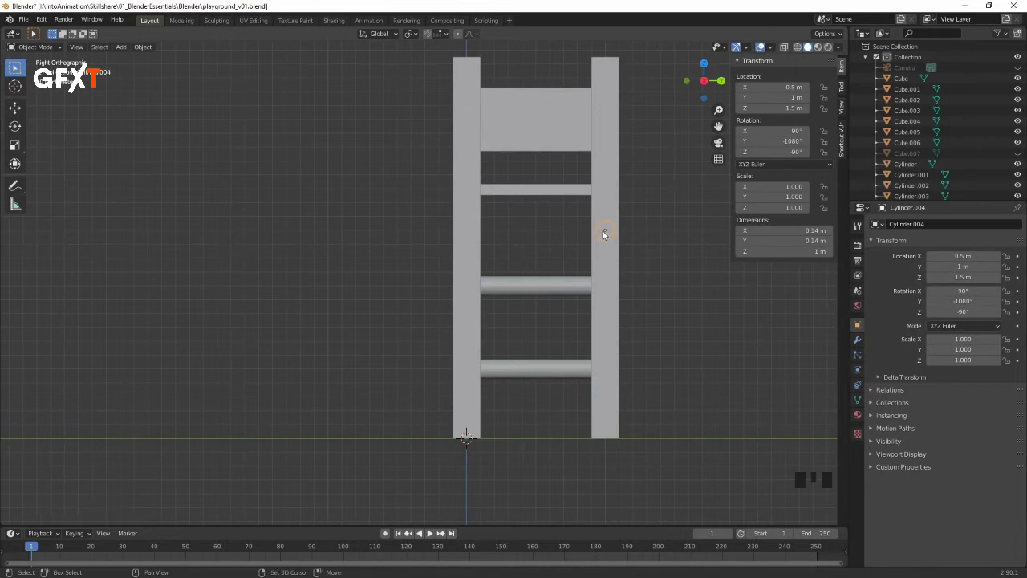
Step: Duplicate the rear rung twice straight down to Z 0.8 m and Z 0.2 m, and deselect the last copy
{"action": "key", "text": "shift+d"}
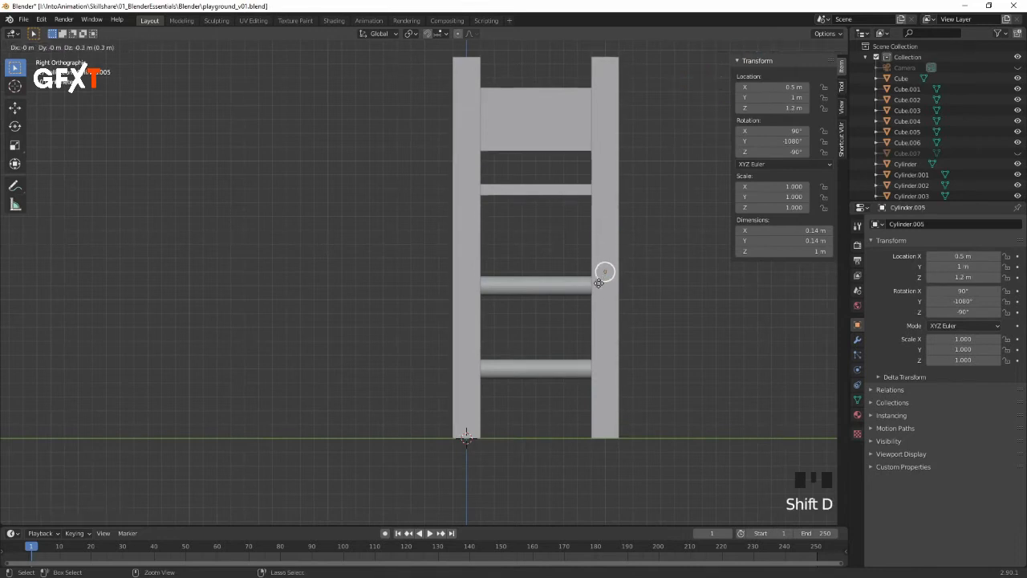
{"action": "left_click", "coordinate": [604, 327]}
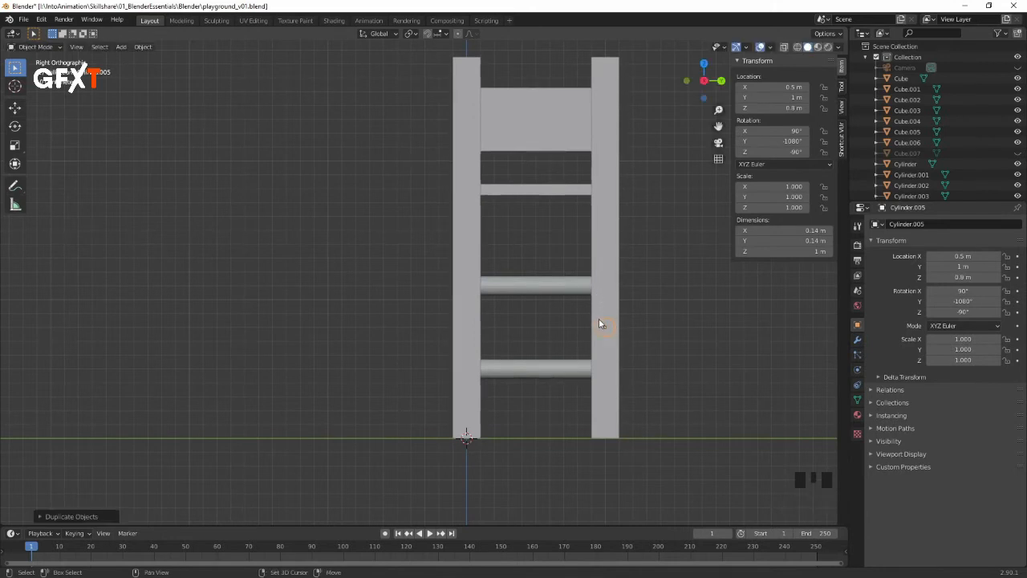
{"action": "key", "text": "shift+d"}
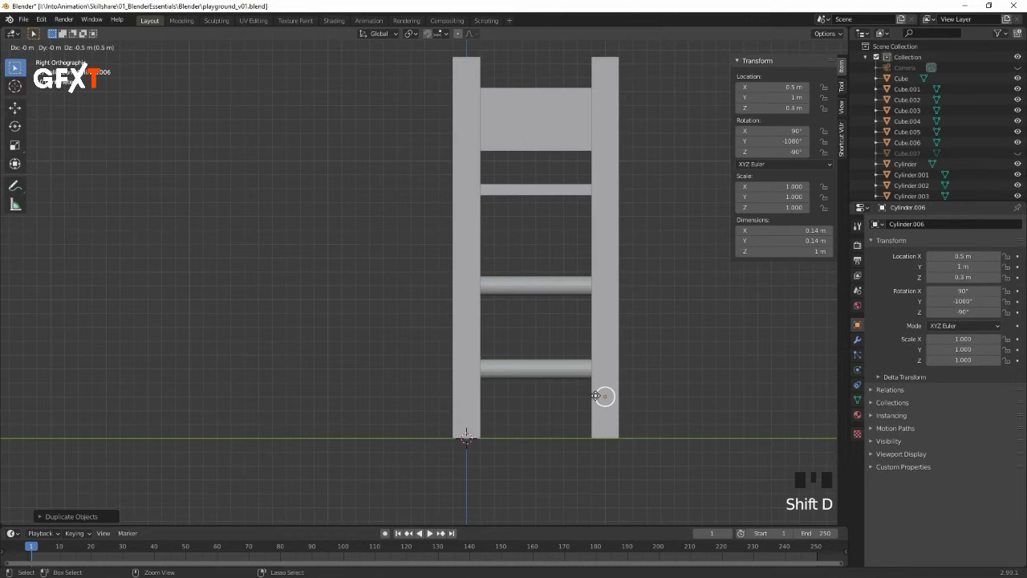
{"action": "left_click", "coordinate": [602, 396]}
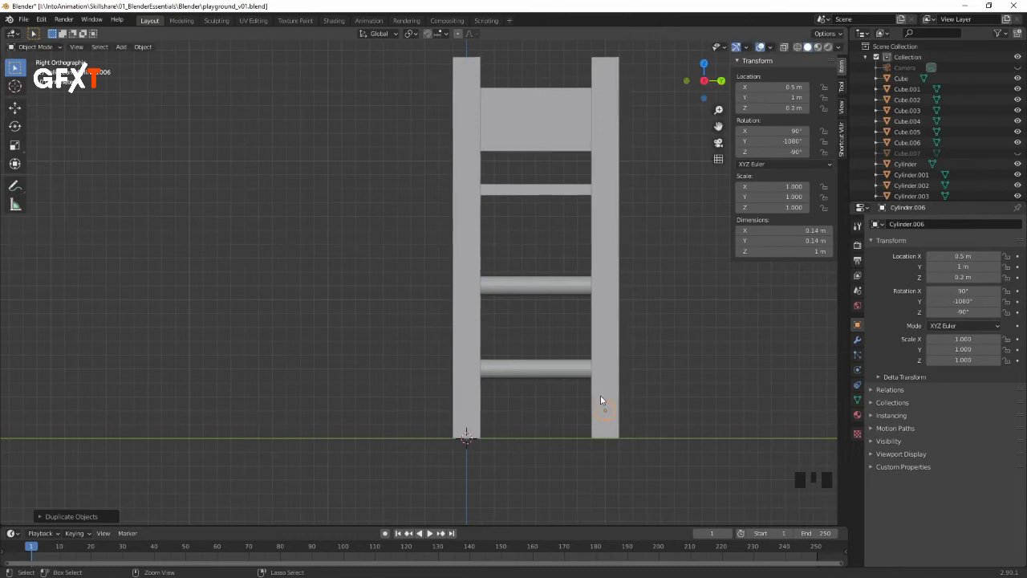
{"action": "middle_click_drag", "start_coordinate": [504, 331], "coordinate": [634, 303]}
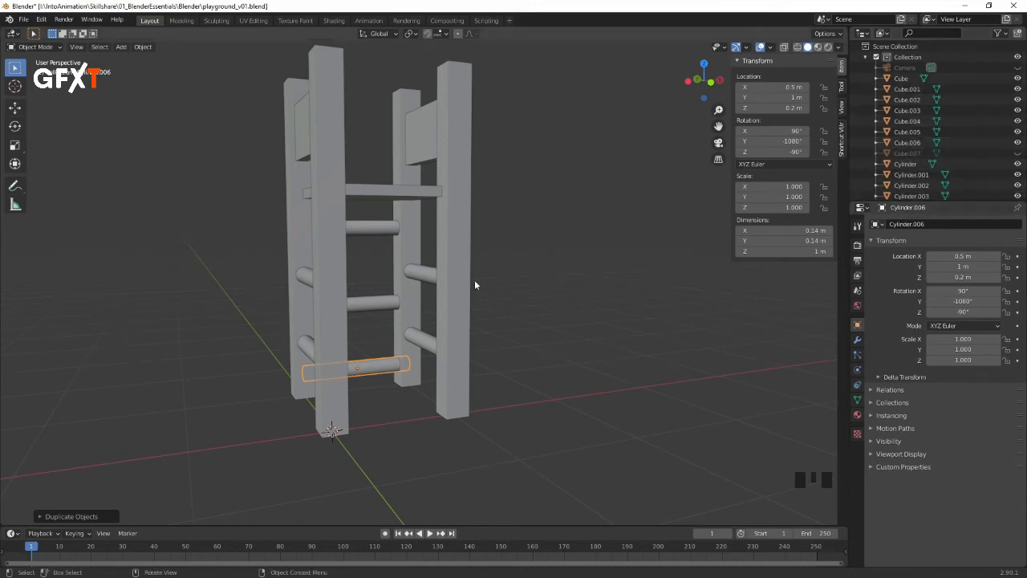
{"action": "left_click", "coordinate": [506, 296]}
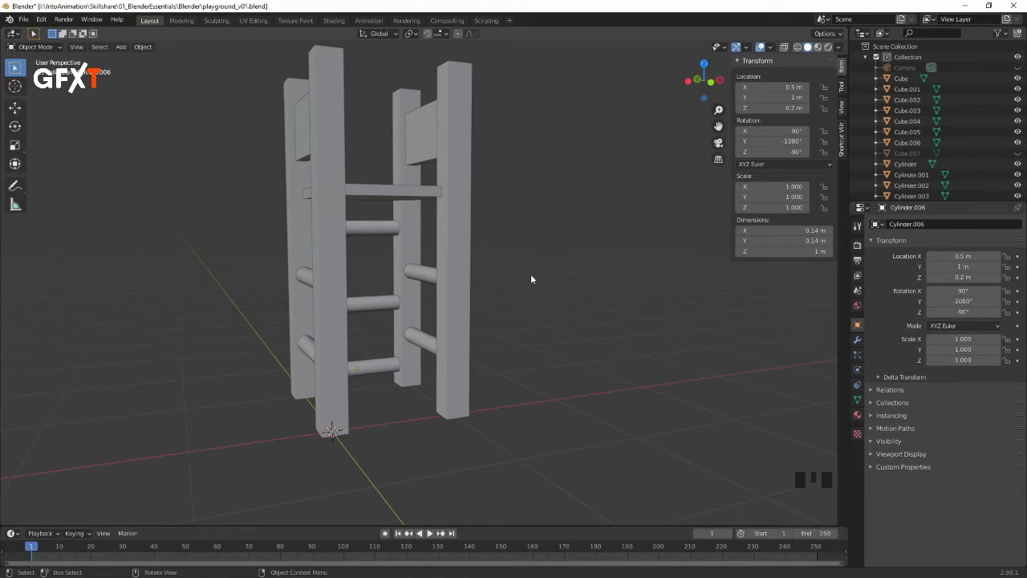
Step: Hide the upper side panel at X 1 m, reveal all hidden objects including the slide, and clear the selection
{"action": "left_click", "coordinate": [424, 136]}
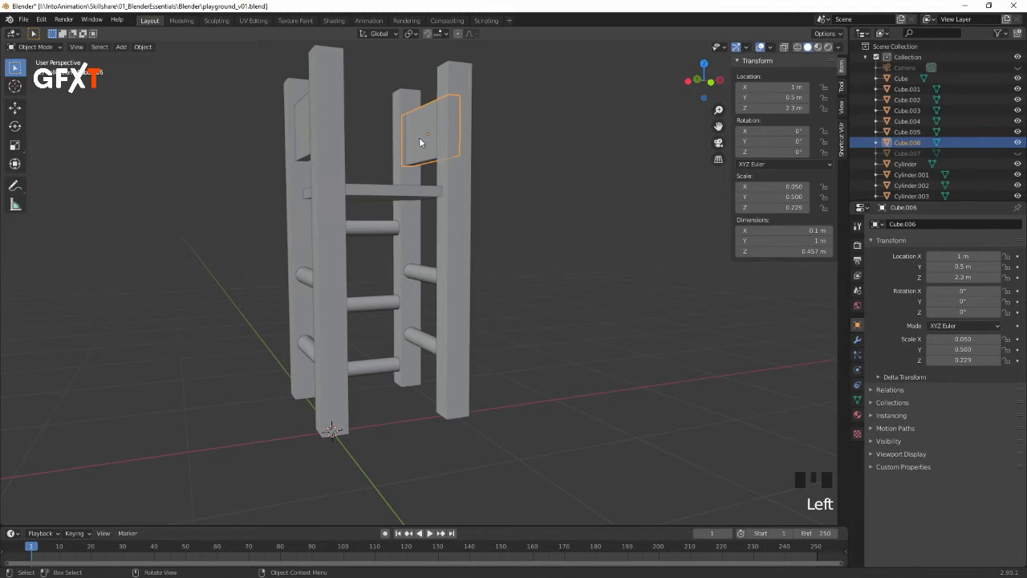
{"action": "key", "text": "h"}
{"action": "left_click", "coordinate": [382, 209]}
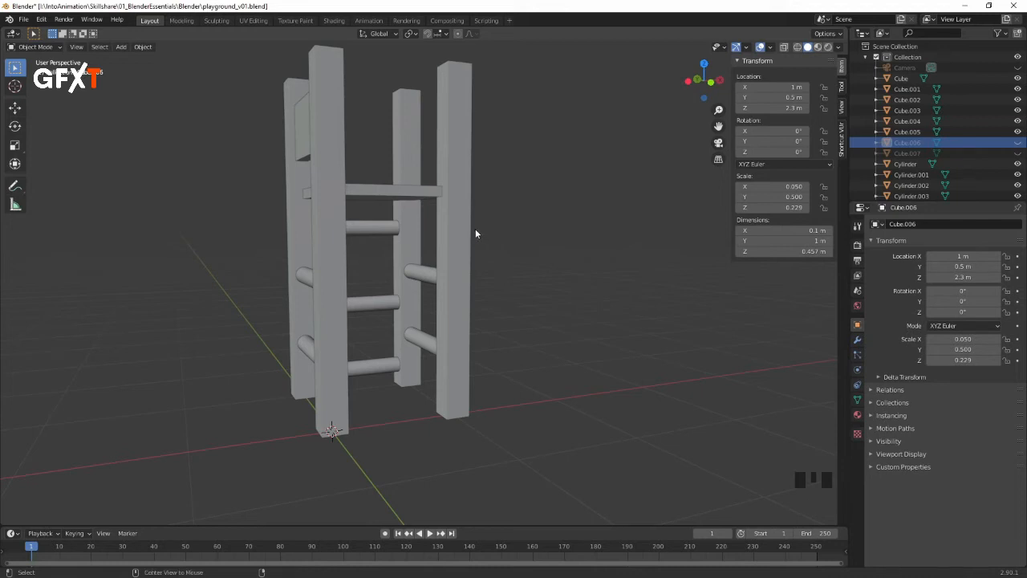
{"action": "key", "text": "alt+h"}
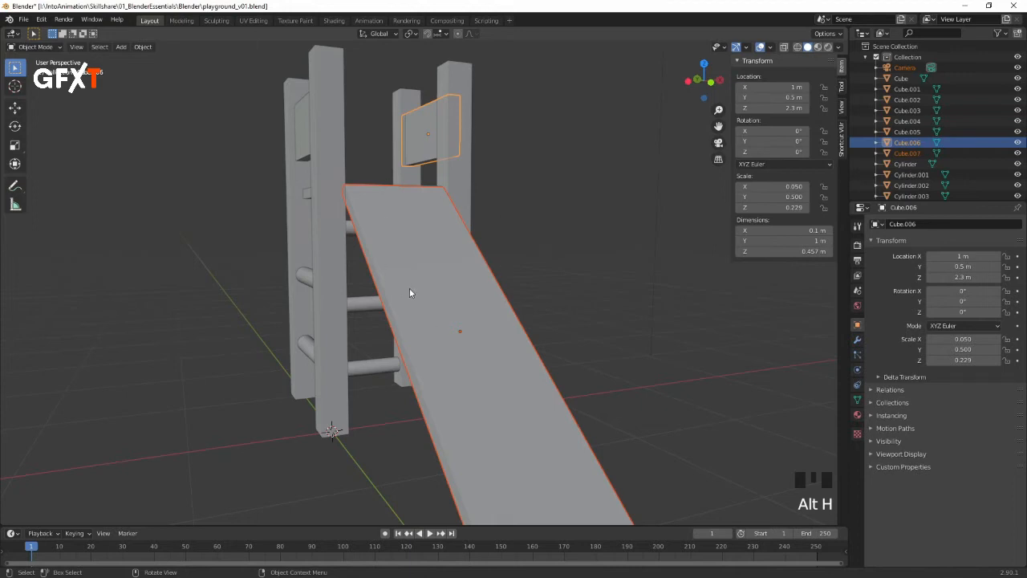
{"action": "left_click", "coordinate": [540, 187]}
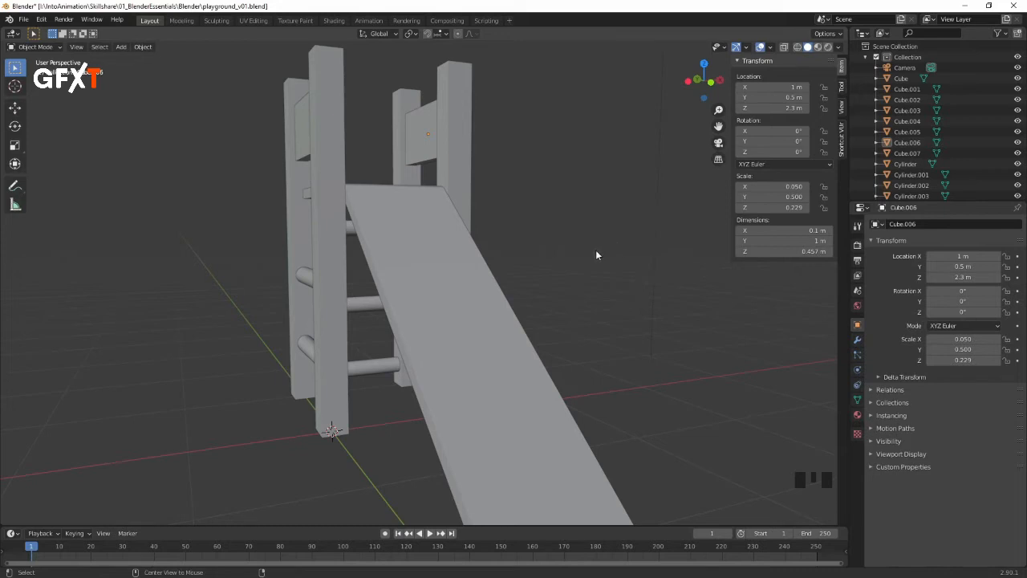
Step: Hide the light and the camera together, and save the file
{"action": "middle_click", "coordinate": [572, 276], "text": "alt"}
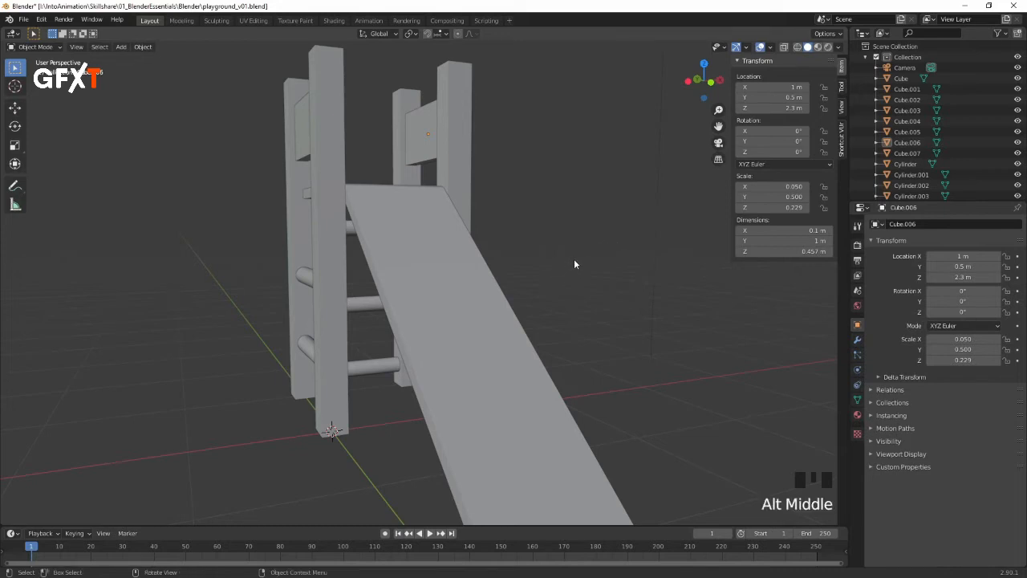
{"action": "middle_click_drag", "start_coordinate": [586, 256], "coordinate": [342, 351], "text": "ctrl"}
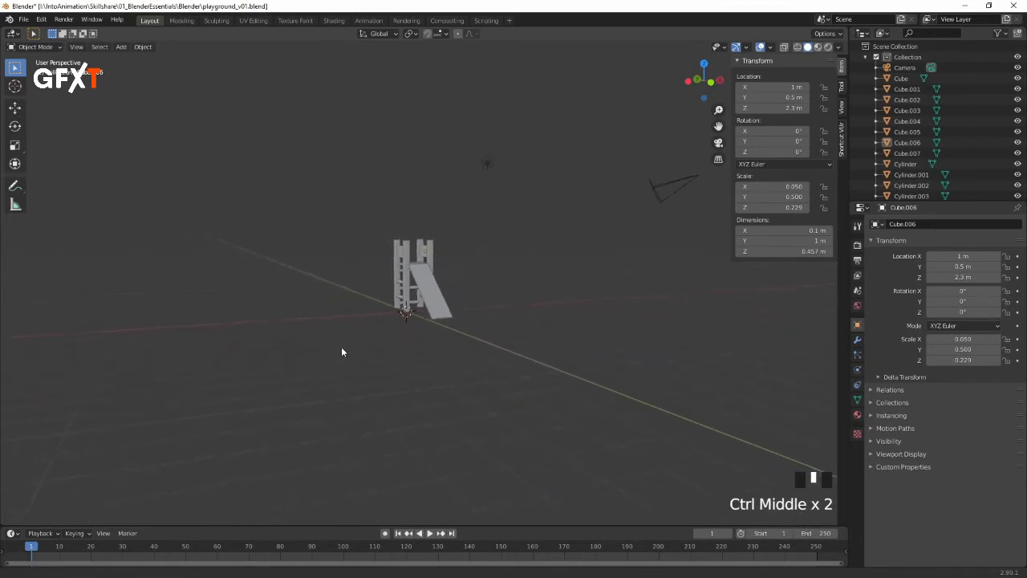
{"action": "left_click", "coordinate": [487, 163]}
{"action": "left_click", "coordinate": [674, 181], "text": "shift"}
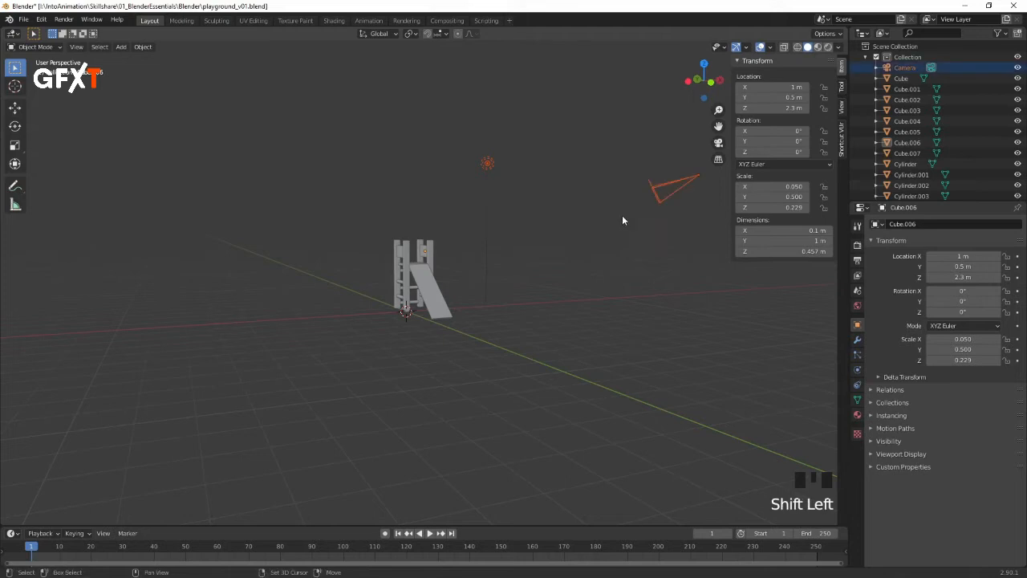
{"action": "key", "text": "h"}
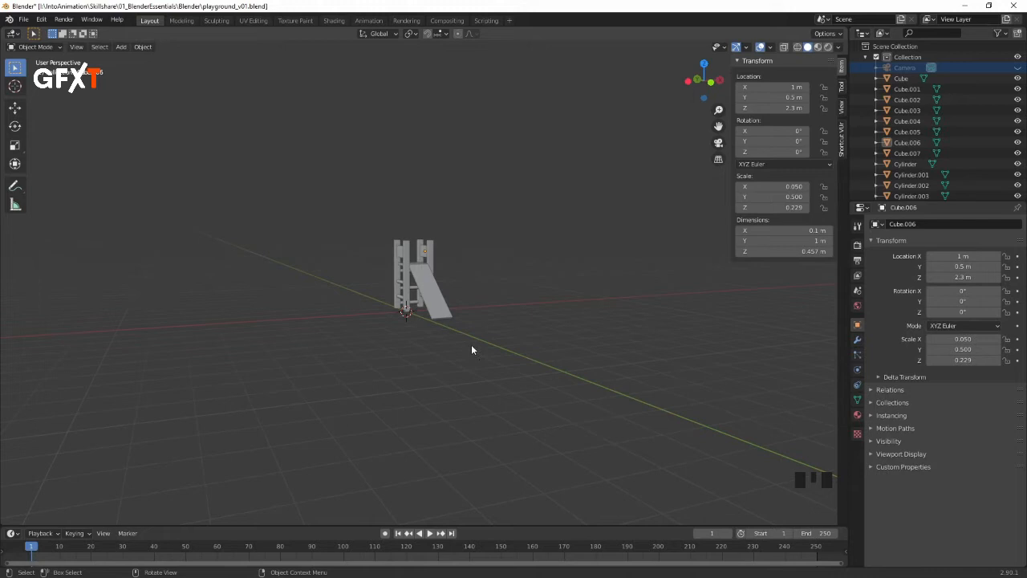
{"action": "key", "text": "Home"}
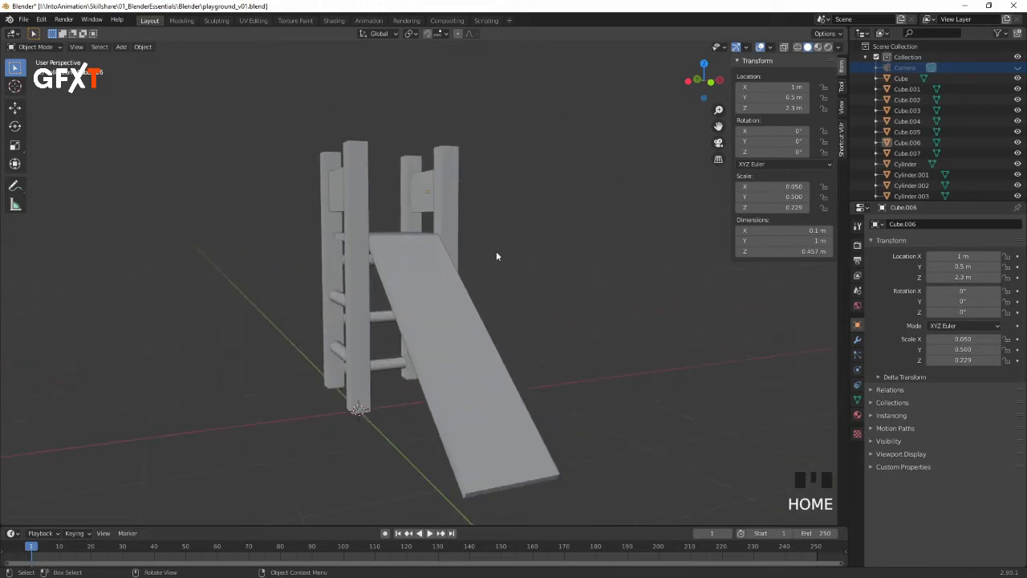
{"action": "middle_click_drag", "start_coordinate": [345, 281], "coordinate": [385, 275]}
{"action": "key", "text": "ctrl+s"}
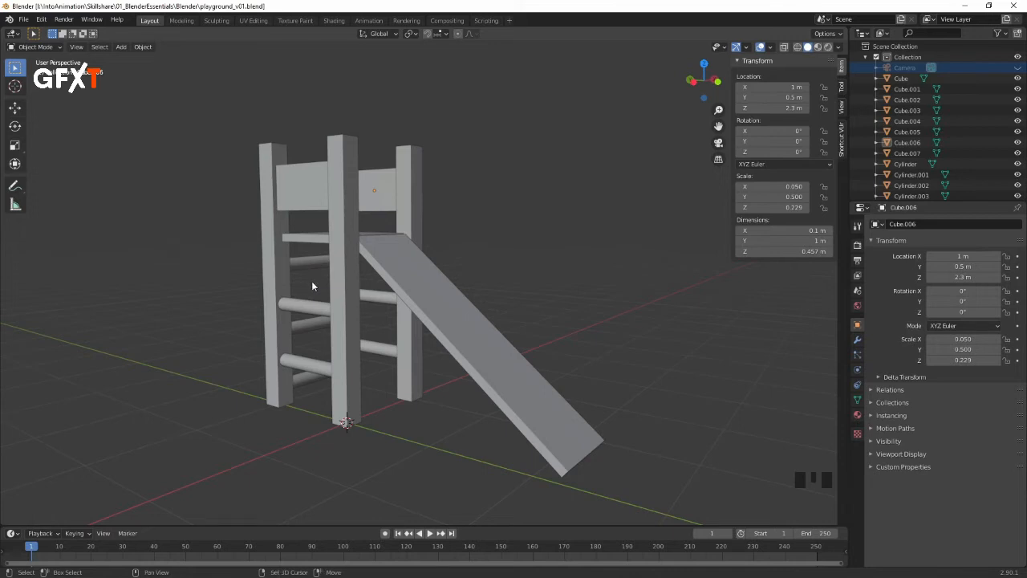
Step: Add a cylinder mesh at the world origin and rotate it 90° about the Y axis so it lies horizontal
{"action": "key", "text": "shift+a"}
{"action": "mouse_move", "coordinate": [309, 281]}
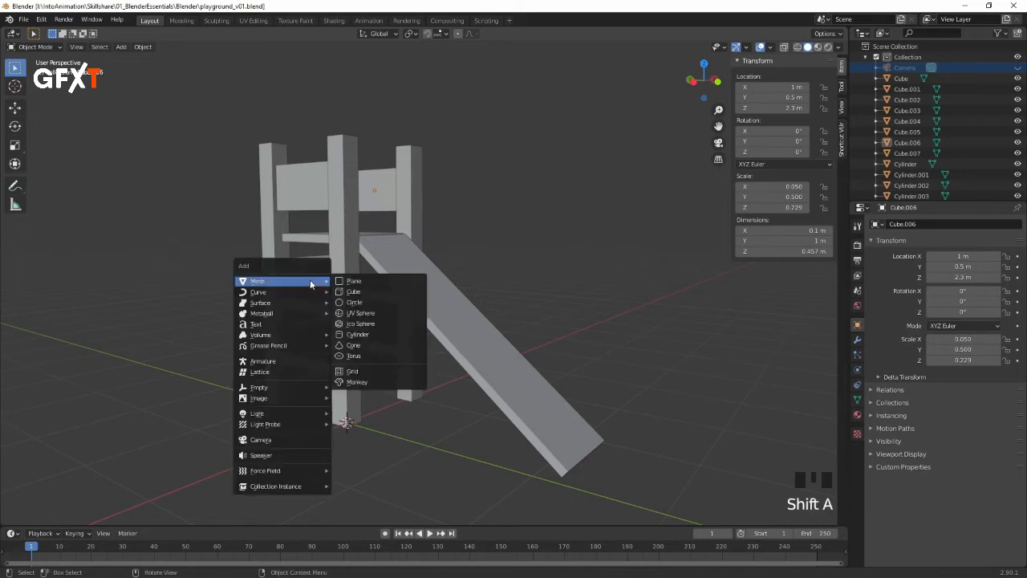
{"action": "left_click", "coordinate": [374, 334]}
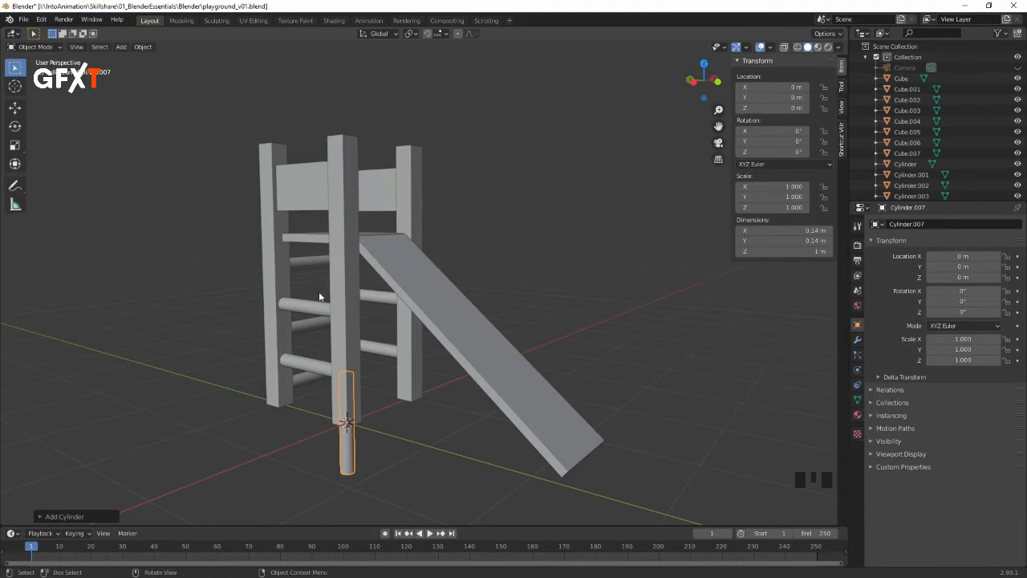
{"action": "middle_click_drag", "start_coordinate": [312, 310], "coordinate": [286, 297]}
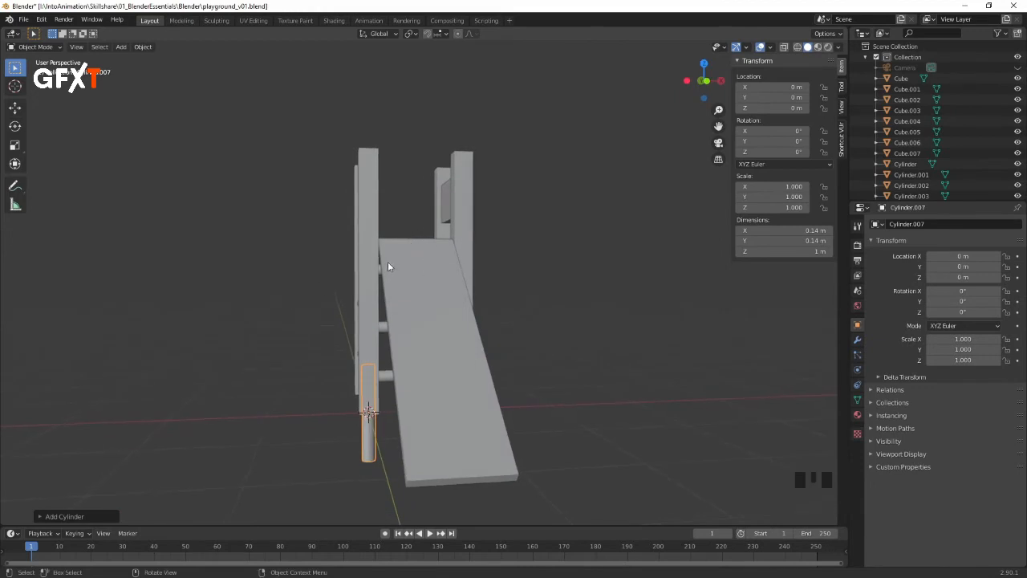
{"action": "key", "text": "r"}
{"action": "key", "text": "y"}
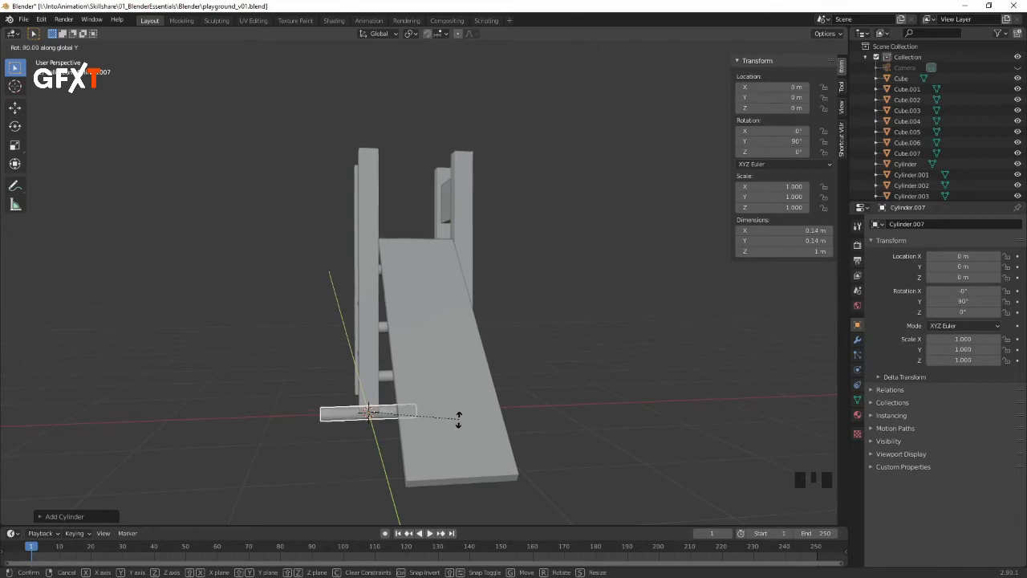
{"action": "left_click", "coordinate": [458, 418]}
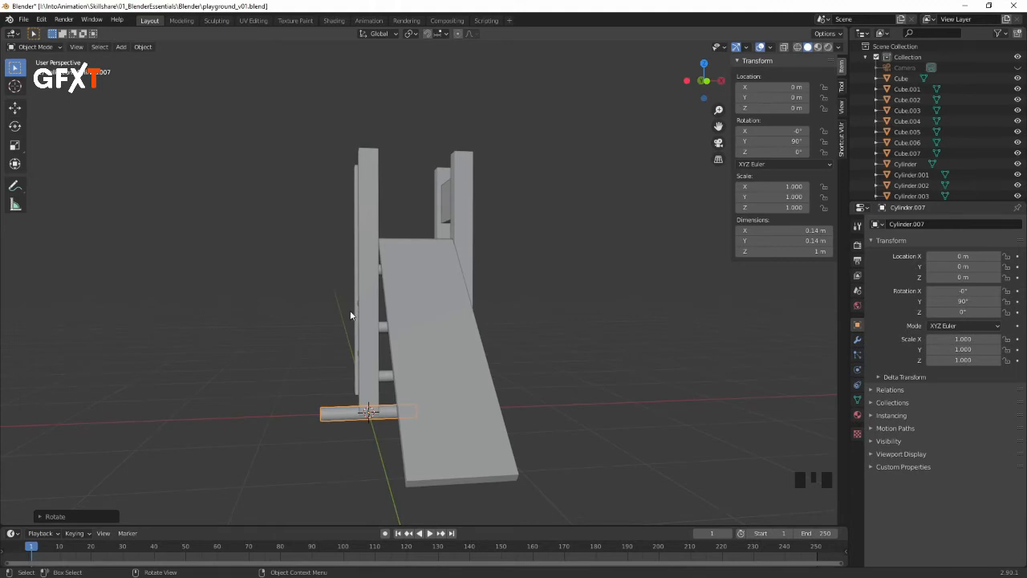
Step: Move the horizontal cylinder beside the tower's upper part, to about X -1.54 m and Z 2.35 m
{"action": "key", "text": "KP_1"}
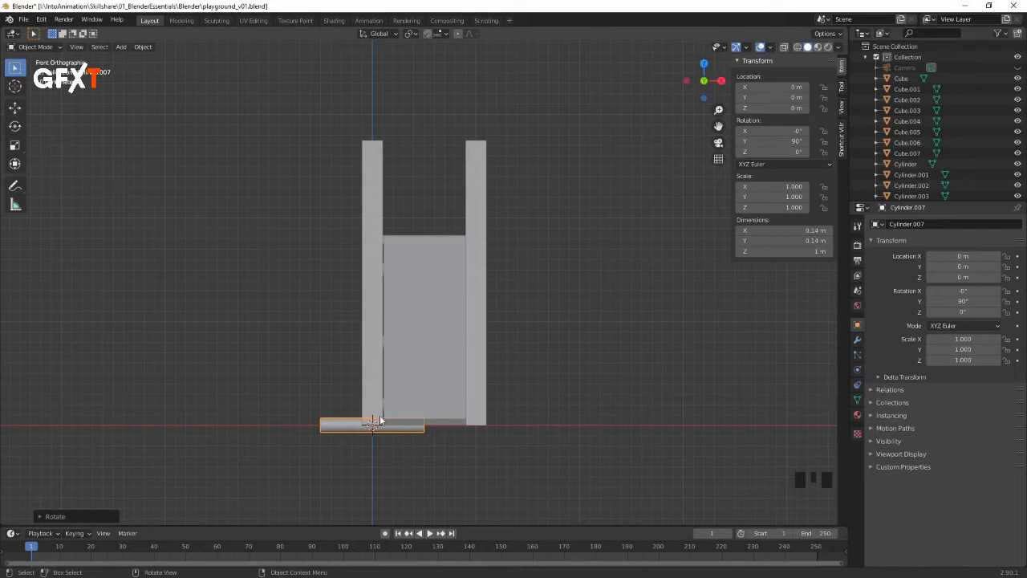
{"action": "key", "text": "g"}
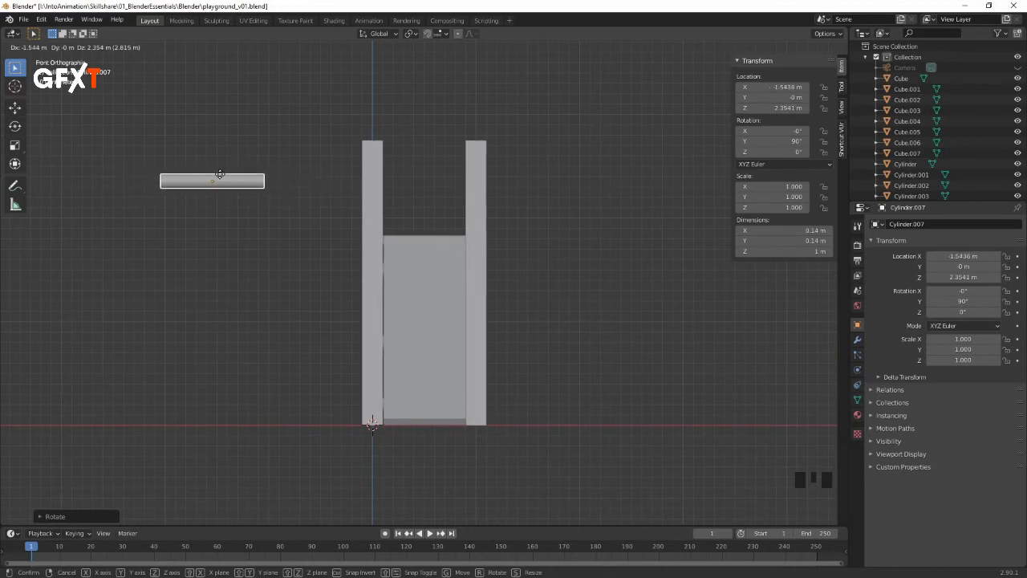
{"action": "left_click", "coordinate": [220, 179]}
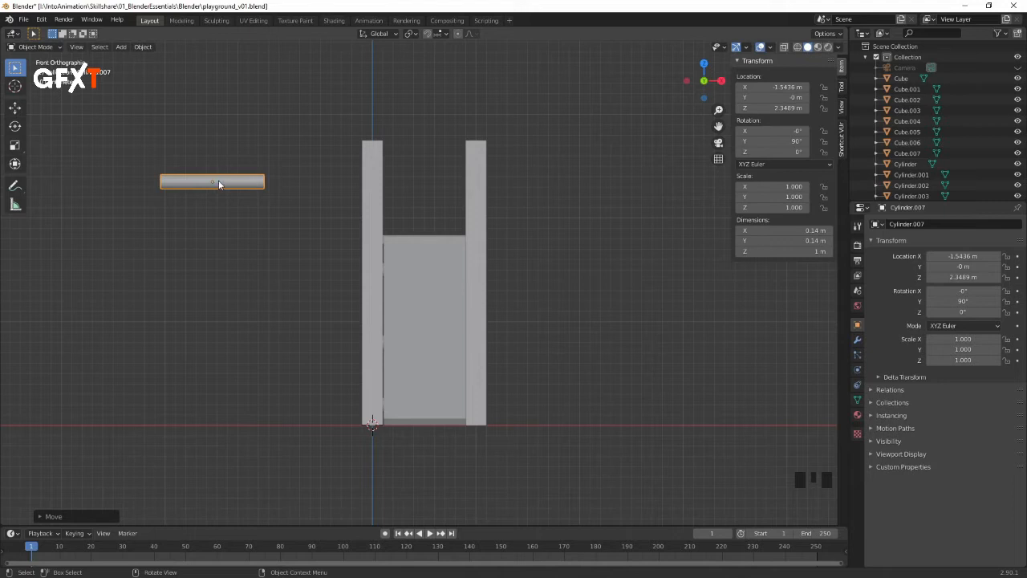
Step: Scale the cylinder uniformly to about 1.53, and stretch it along global X to about 3.03 m long so it reaches the tower post
{"action": "key", "text": "s"}
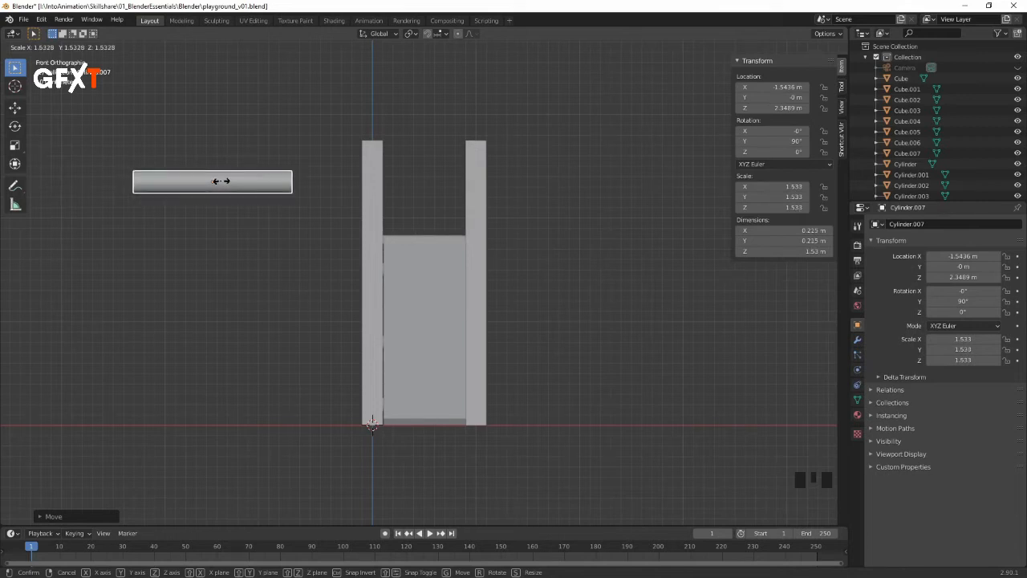
{"action": "left_click", "coordinate": [222, 183]}
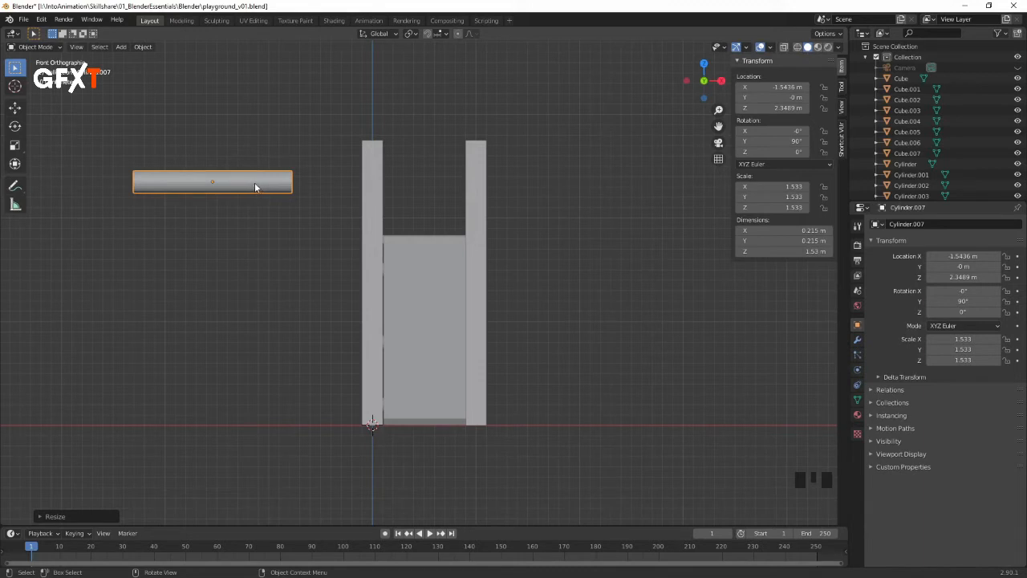
{"action": "key", "text": "s"}
{"action": "key", "text": "x"}
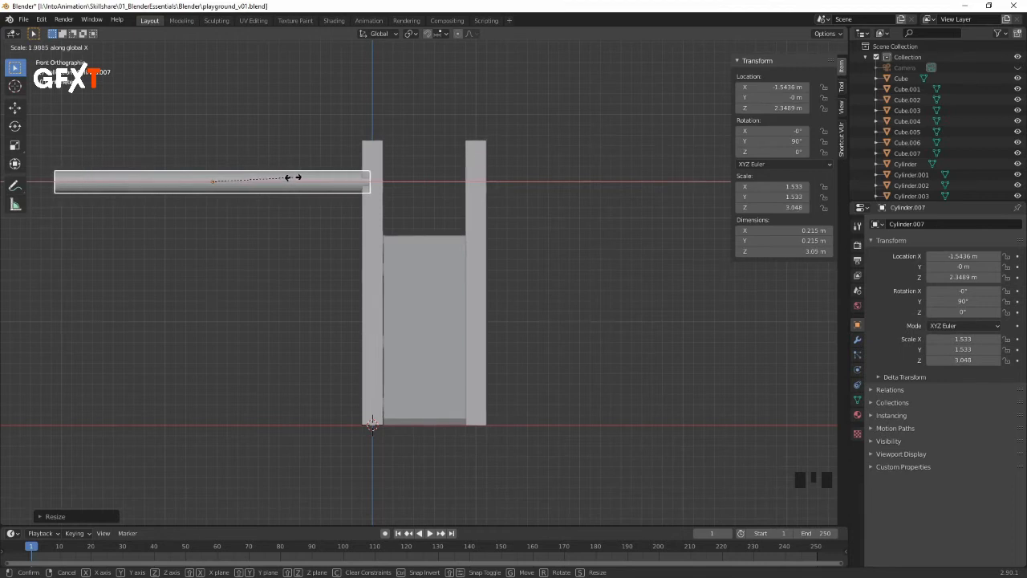
{"action": "left_click", "coordinate": [293, 180]}
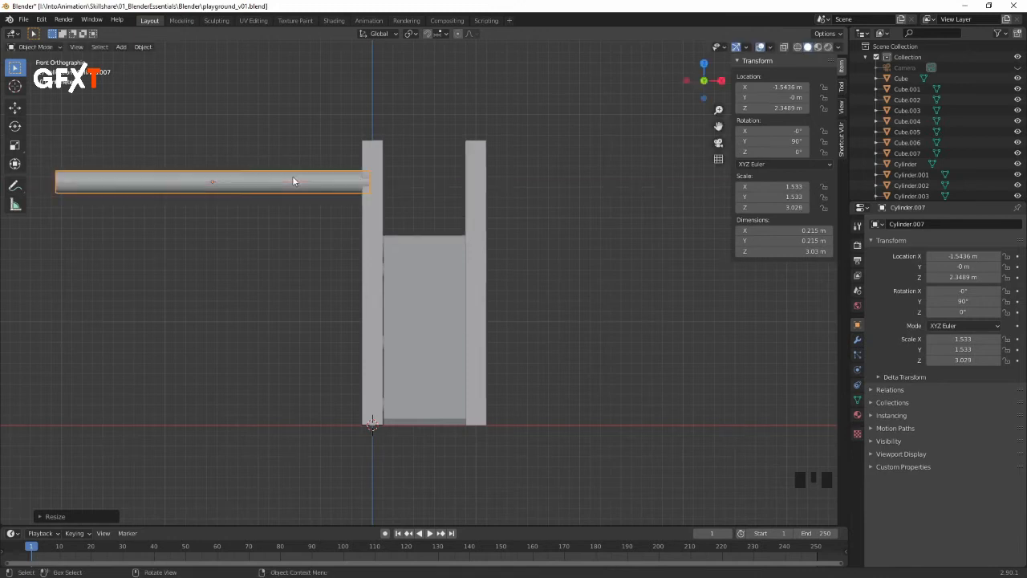
Step: Move the long cylinder sideways to Y 0.5 m, centring it between the tower's front and rear posts
{"action": "middle_click_drag", "start_coordinate": [264, 206], "coordinate": [349, 210]}
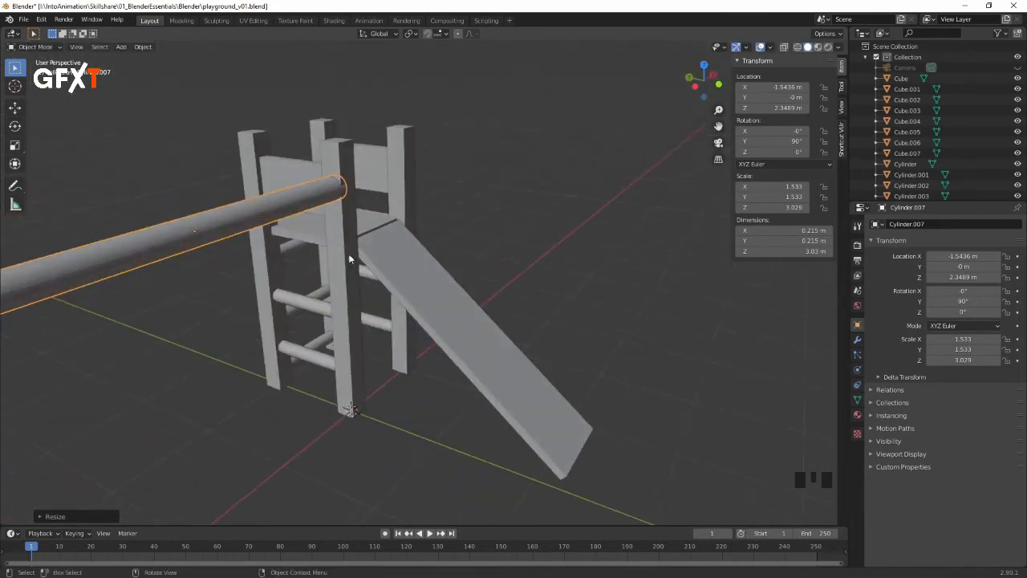
{"action": "middle_click_drag", "start_coordinate": [350, 362], "coordinate": [294, 231]}
{"action": "middle_click_drag", "start_coordinate": [301, 180], "coordinate": [338, 194]}
{"action": "key", "text": "KP_3"}
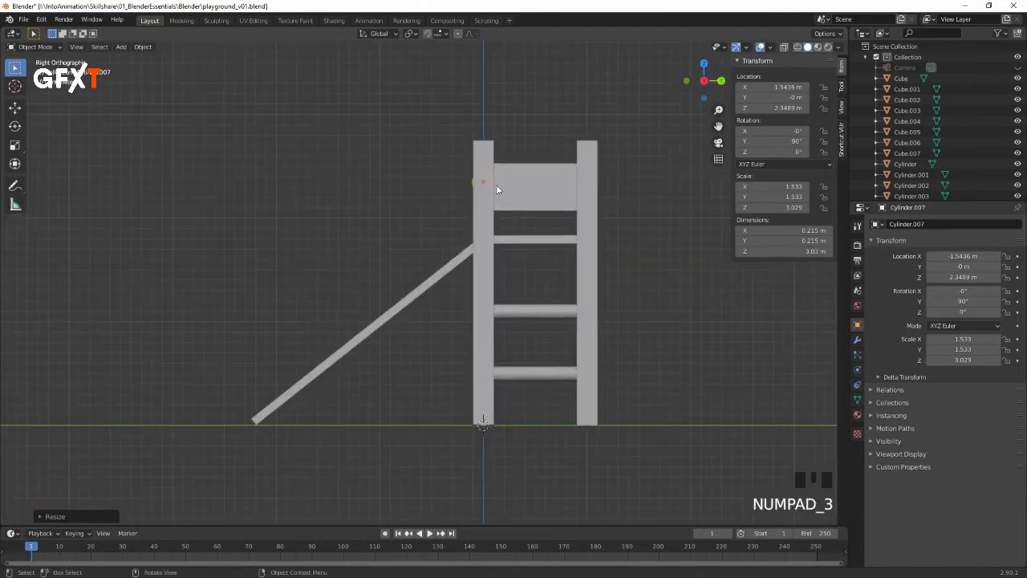
{"action": "key", "text": "g"}
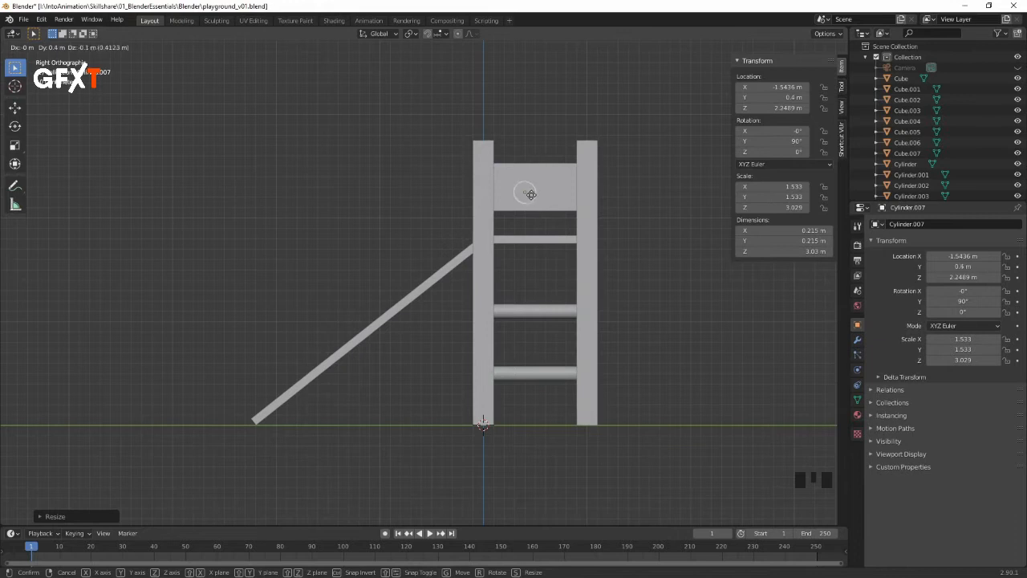
{"action": "left_click", "coordinate": [538, 183]}
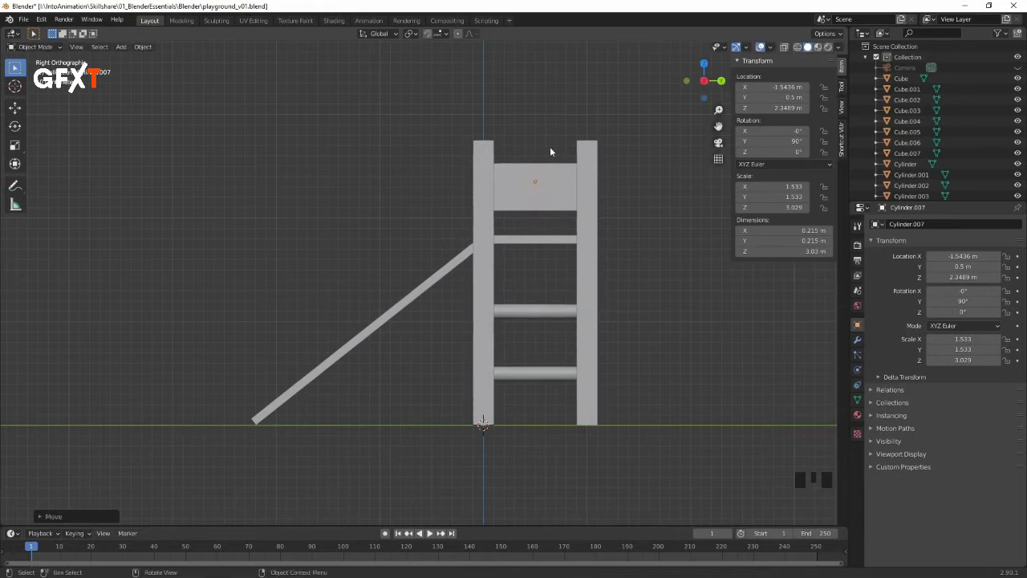
Step: Lower the long cylinder along the Z axis to about Z 2.3 m, at the middle of the upper side panel
{"action": "key", "text": "g"}
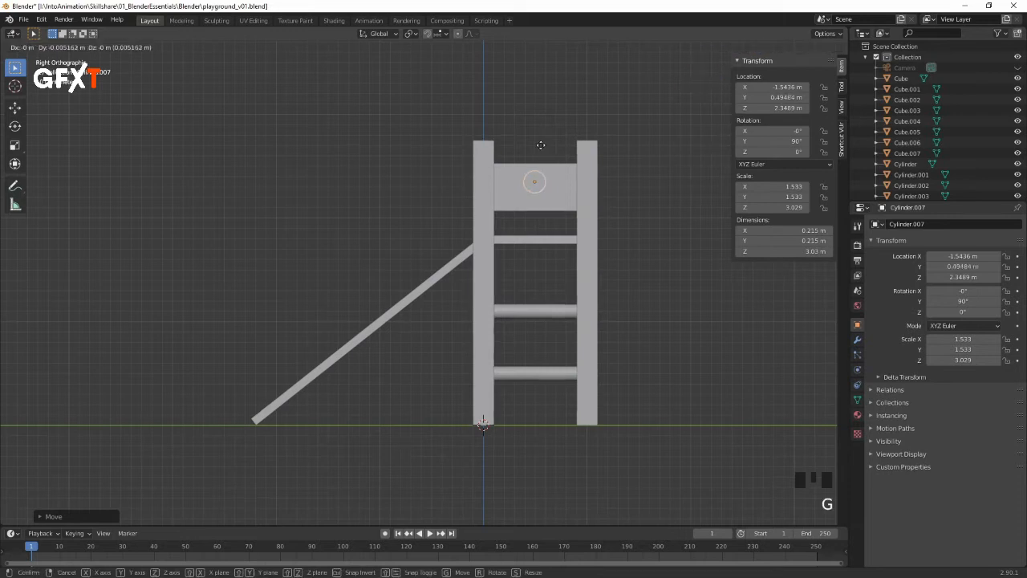
{"action": "key", "text": "z"}
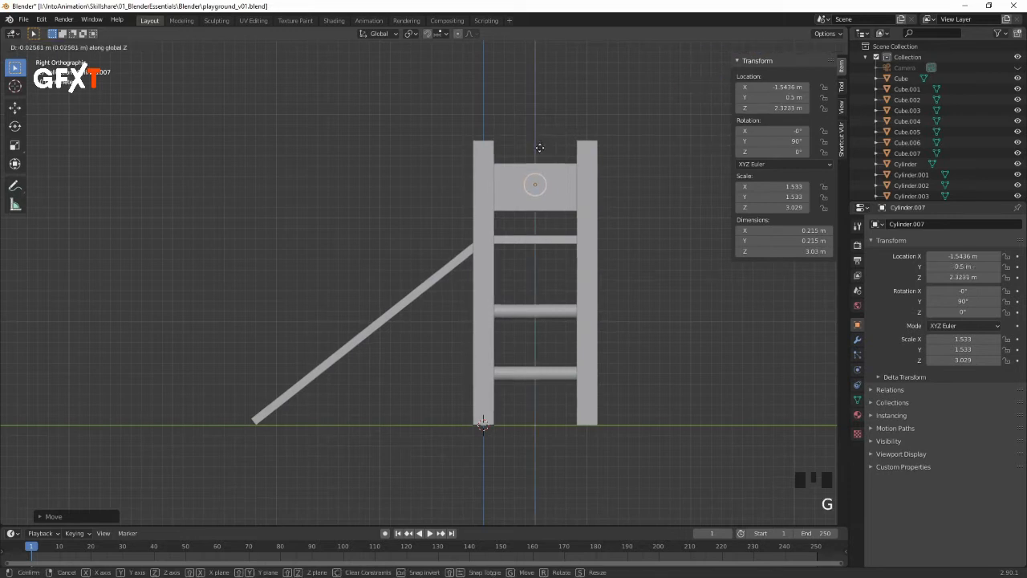
{"action": "left_click", "coordinate": [535, 156]}
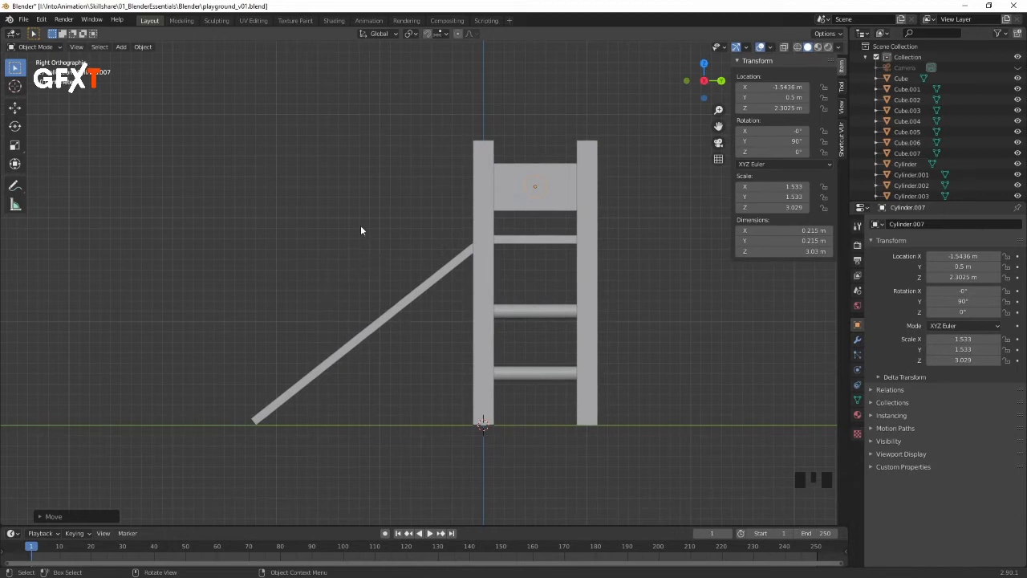
{"action": "middle_click_drag", "start_coordinate": [360, 222], "coordinate": [471, 210]}
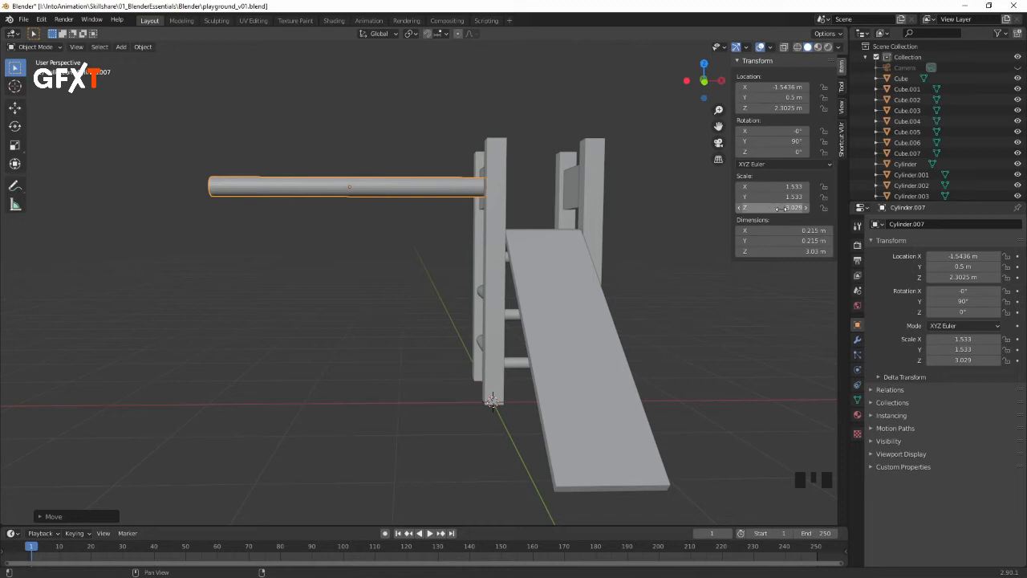
Step: Shorten the horizontal bar to a Z scale of 2.629 and move it along X to about -1.31 m, against the tower
{"action": "left_click_drag", "start_coordinate": [781, 210], "coordinate": [724, 210]}
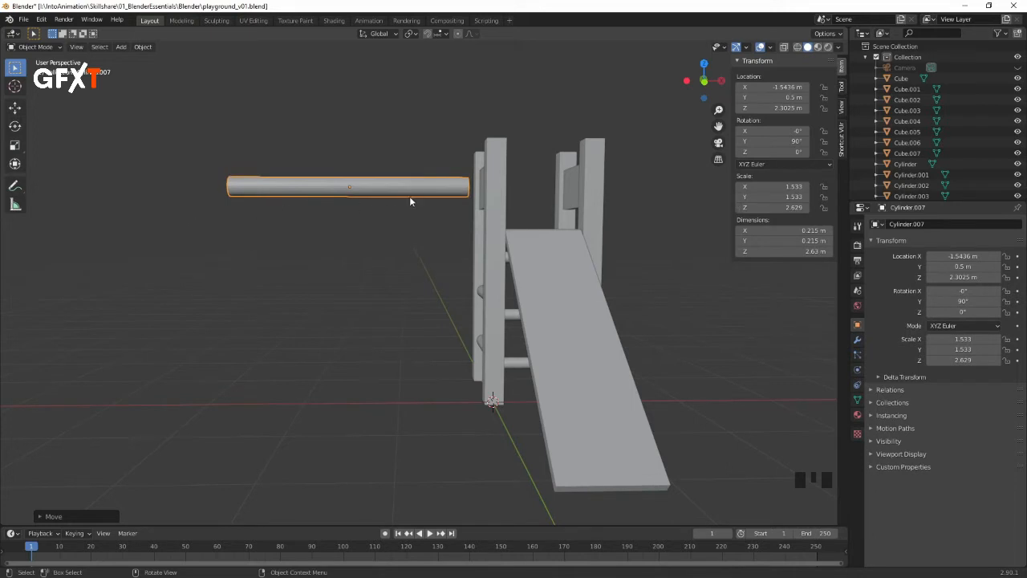
{"action": "key", "text": "g"}
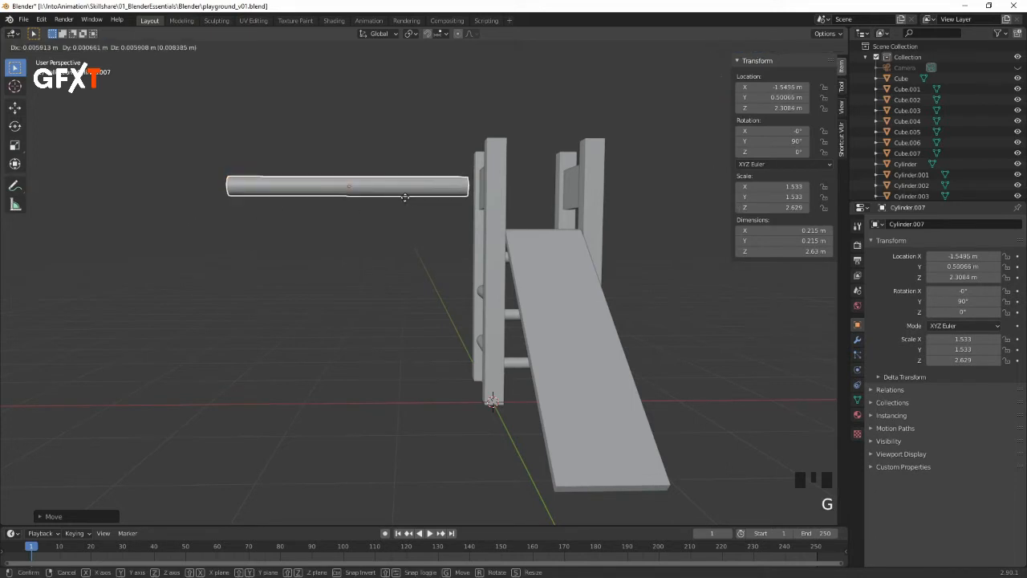
{"action": "key", "text": "x"}
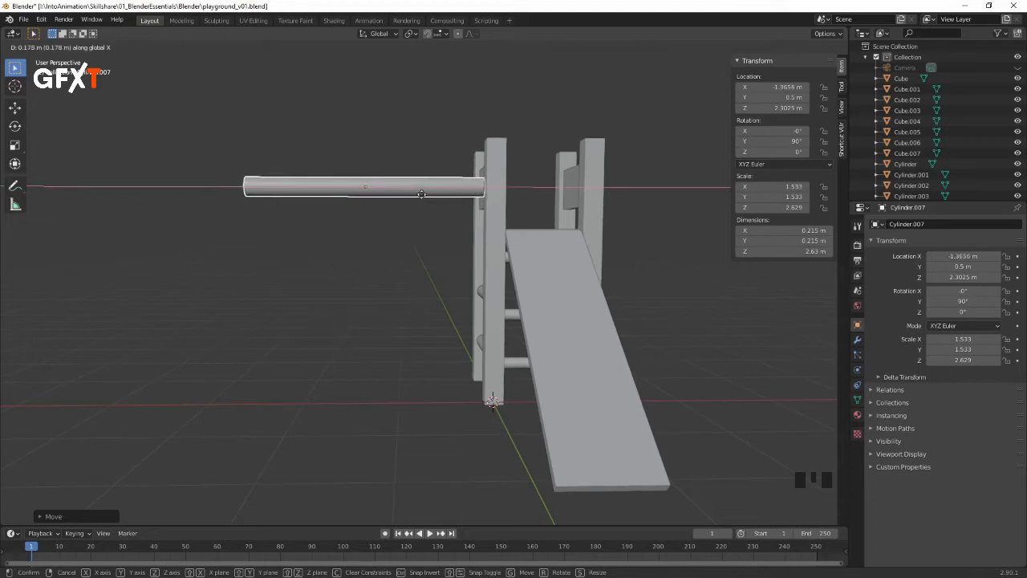
{"action": "left_click", "coordinate": [425, 193]}
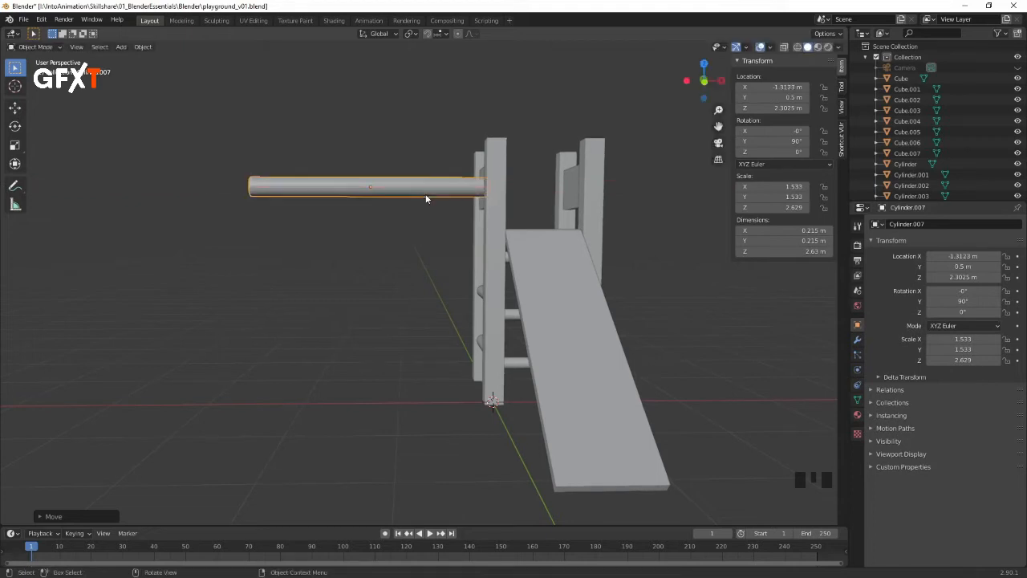
{"action": "middle_click_drag", "start_coordinate": [501, 169], "coordinate": [528, 163]}
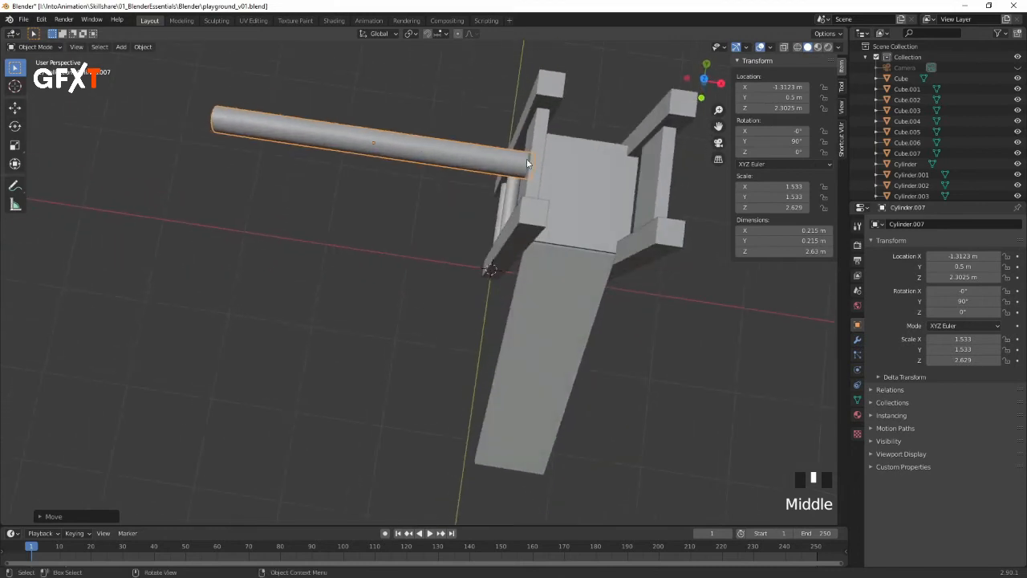
{"action": "middle_click_drag", "start_coordinate": [550, 131], "coordinate": [539, 160]}
{"action": "left_click", "coordinate": [406, 224]}
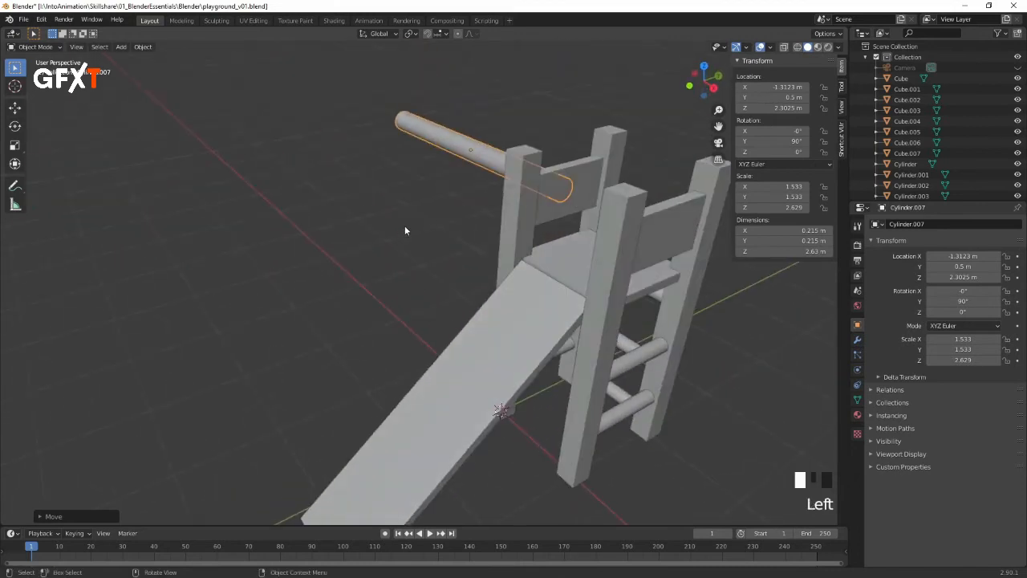
Step: Add a cylinder mesh at the 3D cursor, at the foot of the tower's front post
{"action": "middle_click_drag", "start_coordinate": [362, 216], "coordinate": [447, 193]}
{"action": "middle_click_drag", "start_coordinate": [214, 220], "coordinate": [250, 185]}
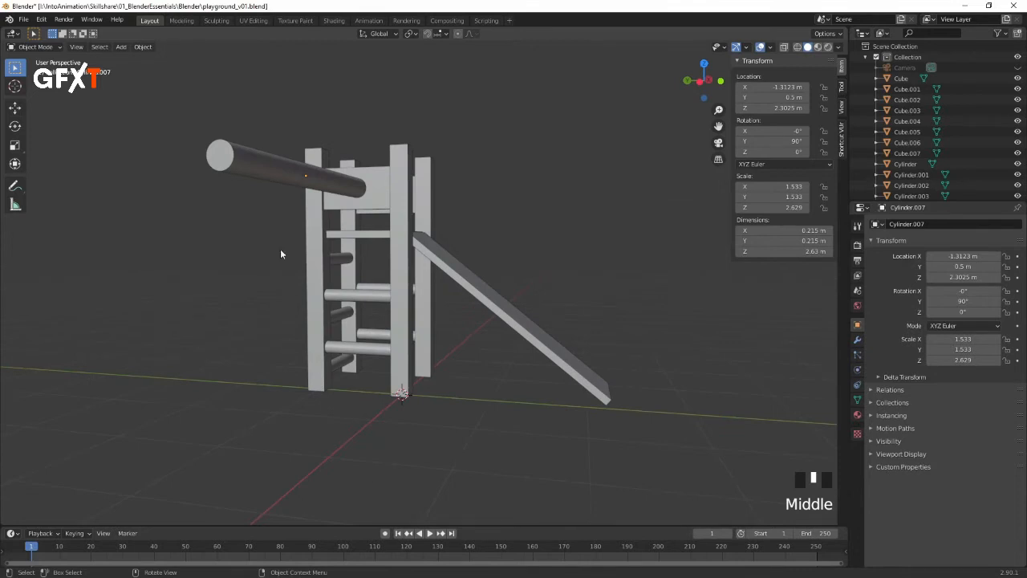
{"action": "middle_click_drag", "start_coordinate": [293, 289], "coordinate": [338, 282]}
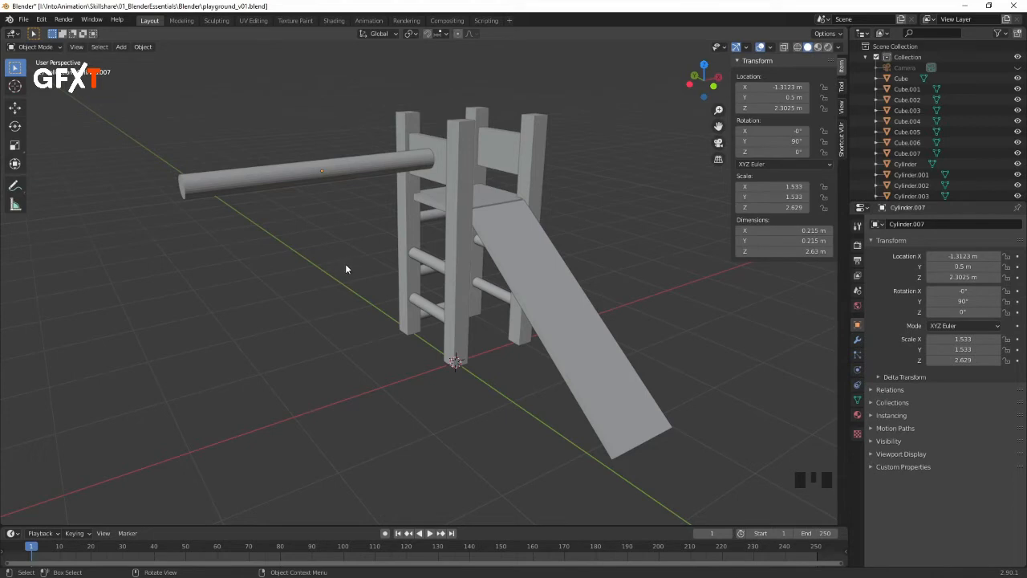
{"action": "key", "text": "shift+a"}
{"action": "mouse_move", "coordinate": [355, 265]}
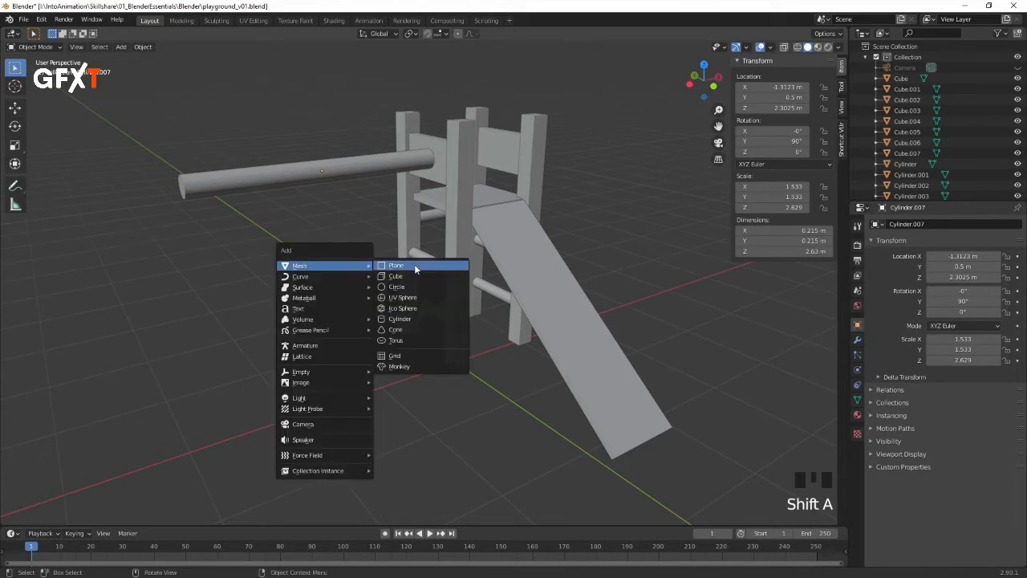
{"action": "left_click", "coordinate": [407, 319]}
{"action": "middle_click_drag", "start_coordinate": [364, 313], "coordinate": [416, 286]}
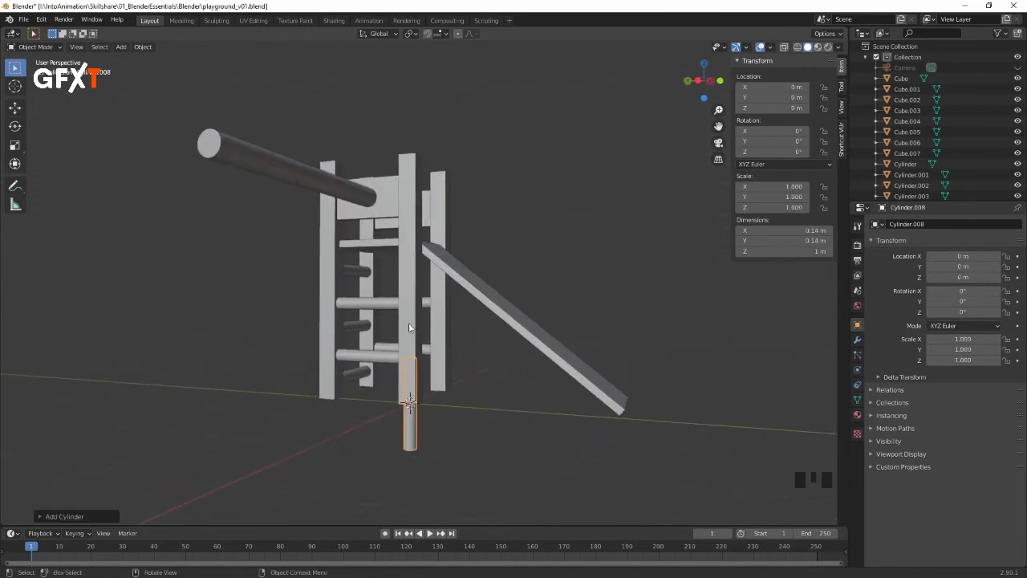
{"action": "middle_click_drag", "start_coordinate": [389, 233], "coordinate": [474, 262]}
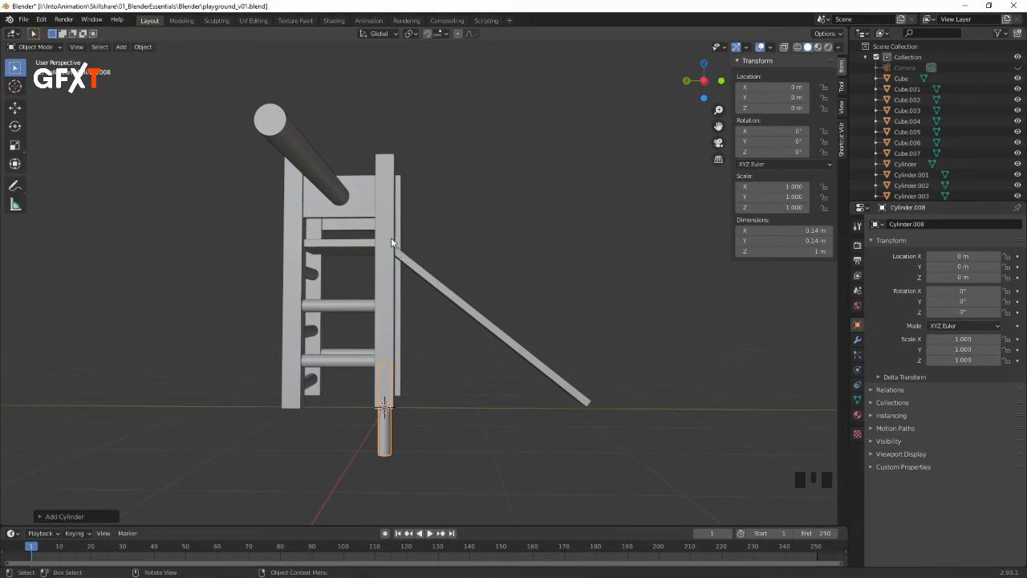
{"action": "middle_click_drag", "start_coordinate": [432, 328], "coordinate": [389, 338]}
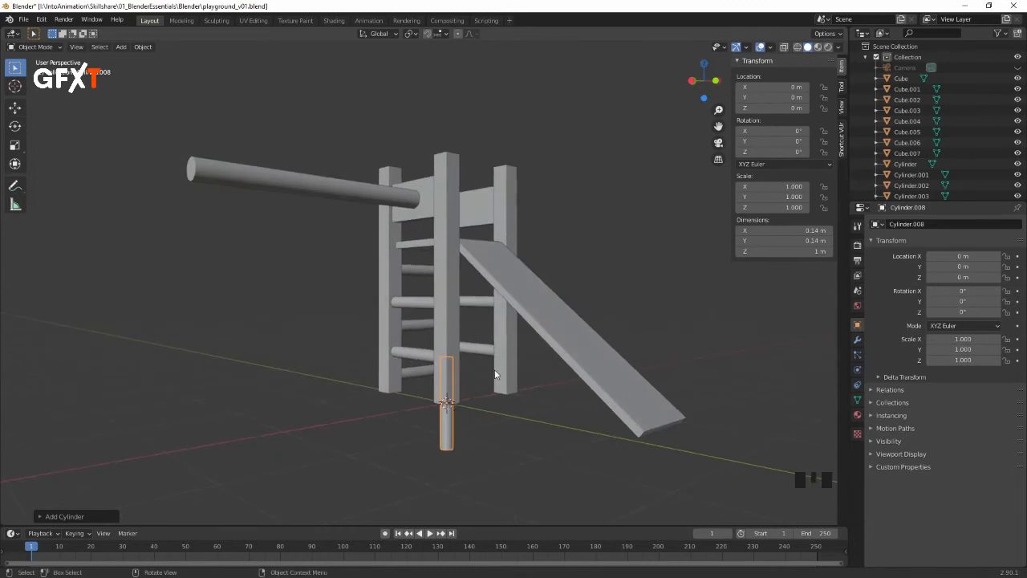
{"action": "middle_click_drag", "start_coordinate": [458, 394], "coordinate": [456, 377]}
{"action": "middle_click_drag", "start_coordinate": [444, 374], "coordinate": [498, 351]}
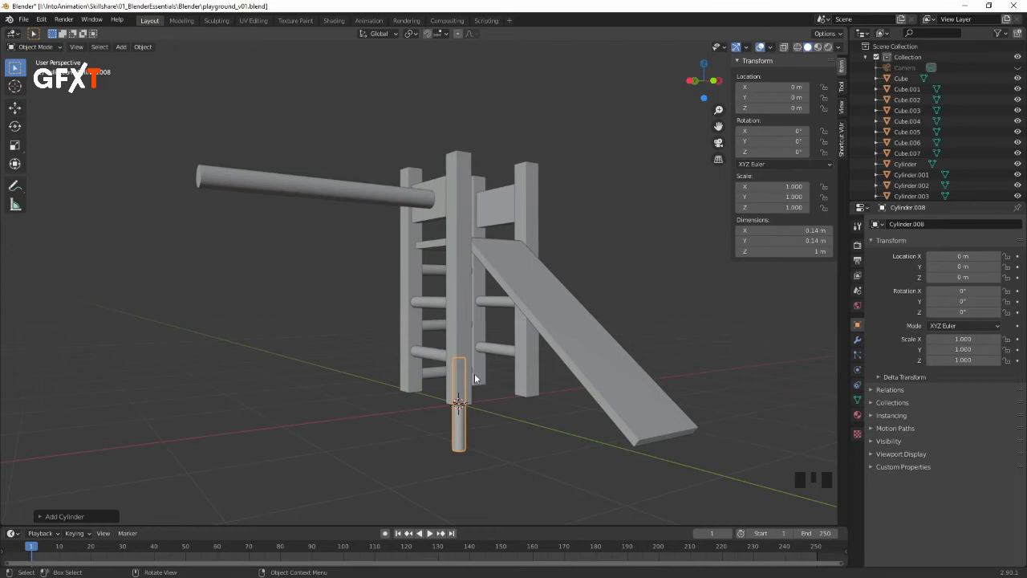
{"action": "middle_click_drag", "start_coordinate": [481, 346], "coordinate": [484, 347]}
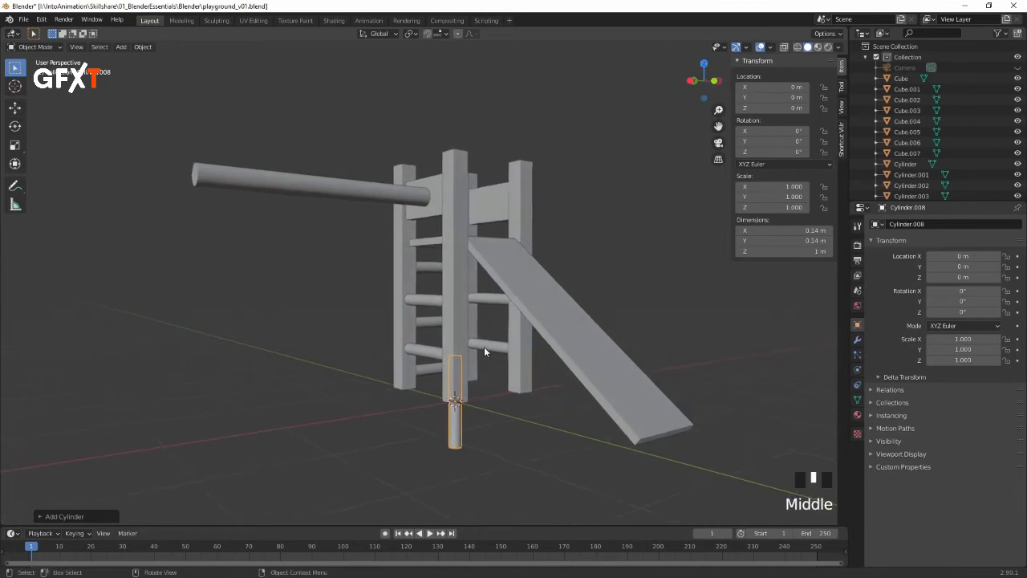
{"action": "left_click", "coordinate": [32, 46]}
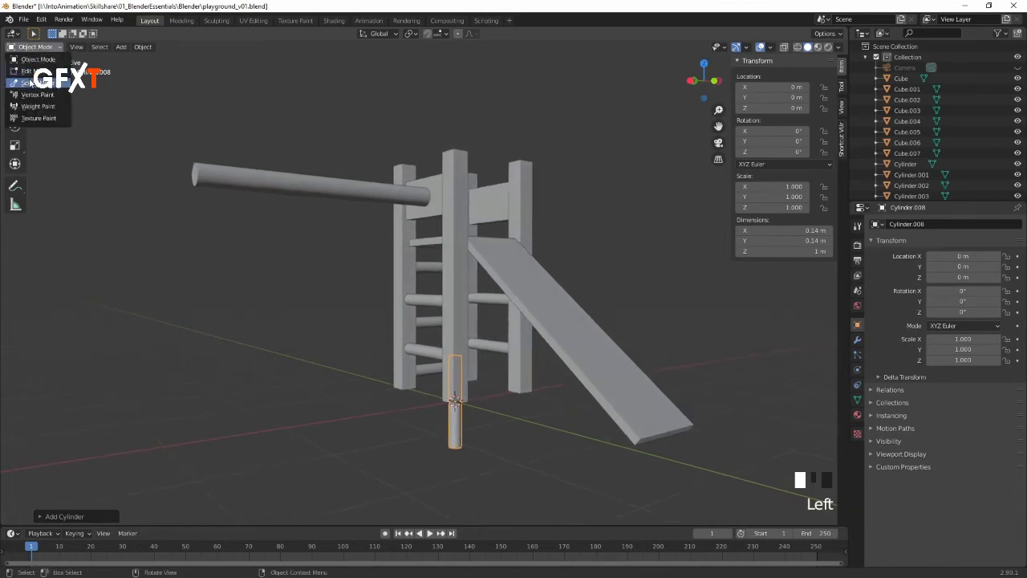
{"action": "left_click", "coordinate": [30, 50]}
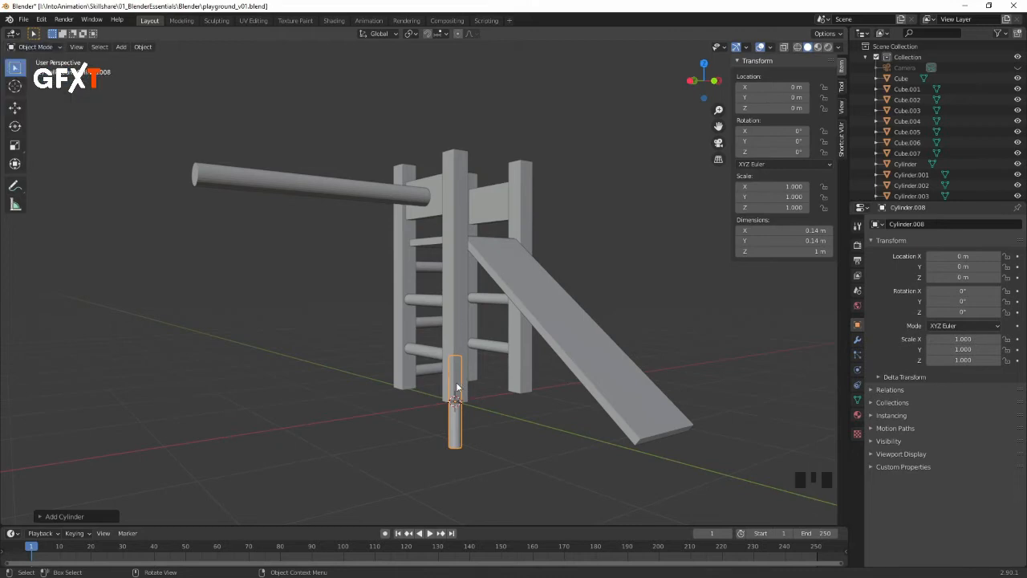
Step: Enter Edit Mode on the new cylinder and select its entire mesh
{"action": "key", "text": "Tab"}
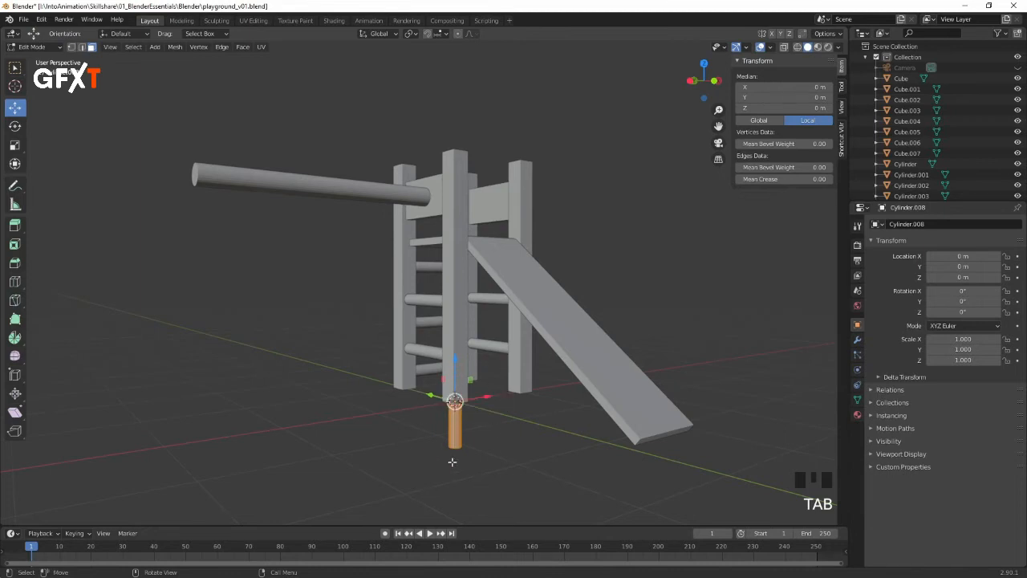
{"action": "key", "text": "ctrl"}
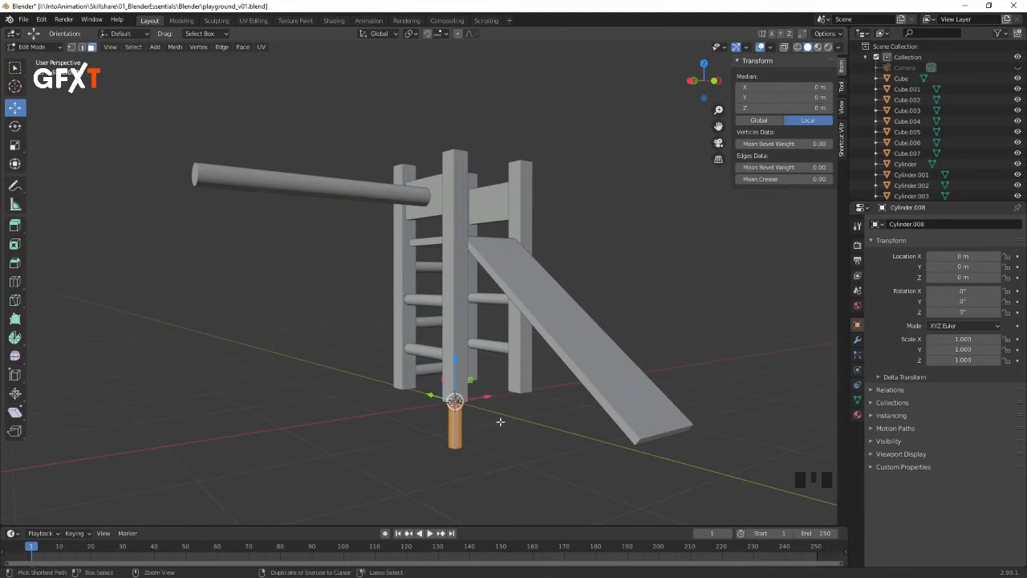
{"action": "middle_click_drag", "start_coordinate": [495, 418], "coordinate": [519, 257], "text": "ctrl"}
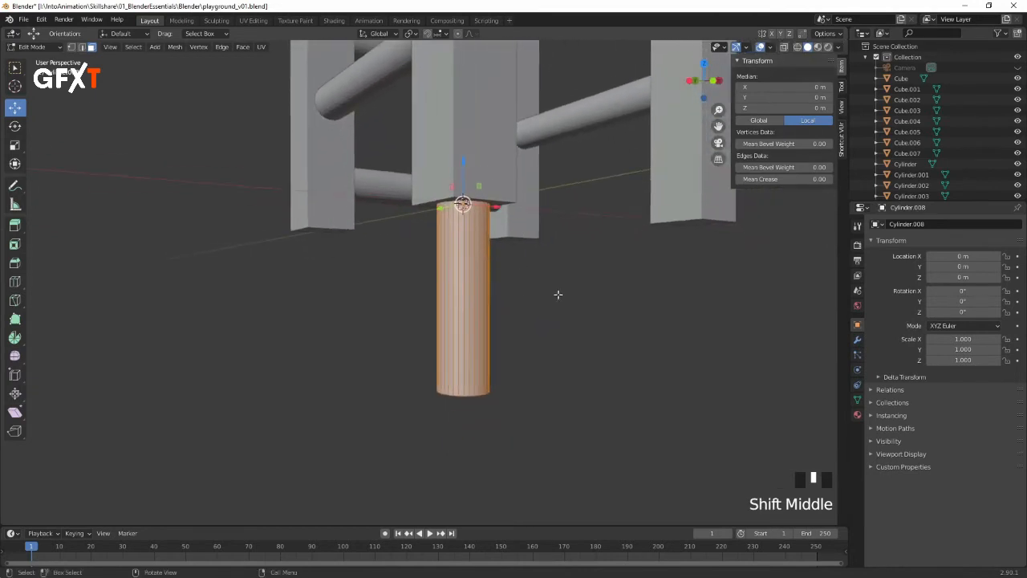
{"action": "left_click", "coordinate": [536, 332]}
{"action": "mouse_move", "coordinate": [512, 323]}
{"action": "middle_mouse_down"}
{"action": "mouse_move", "coordinate": [530, 345]}
{"action": "mouse_move", "coordinate": [516, 337]}
{"action": "middle_mouse_up"}
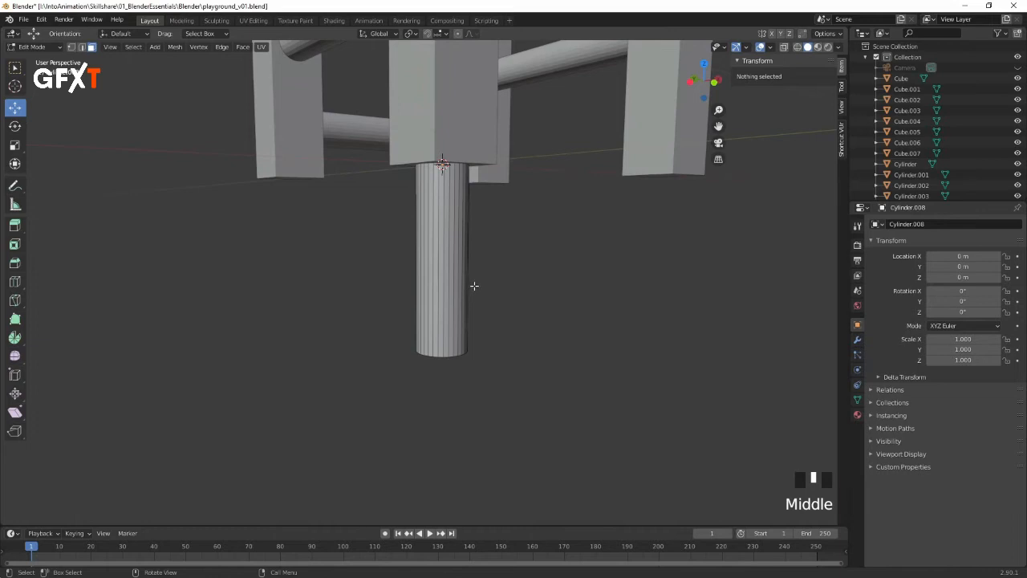
{"action": "key", "text": "a"}
{"action": "mouse_move", "coordinate": [514, 287]}
{"action": "middle_mouse_down"}
{"action": "mouse_move", "coordinate": [506, 303]}
{"action": "mouse_move", "coordinate": [516, 278]}
{"action": "mouse_move", "coordinate": [504, 292]}
{"action": "middle_mouse_up"}
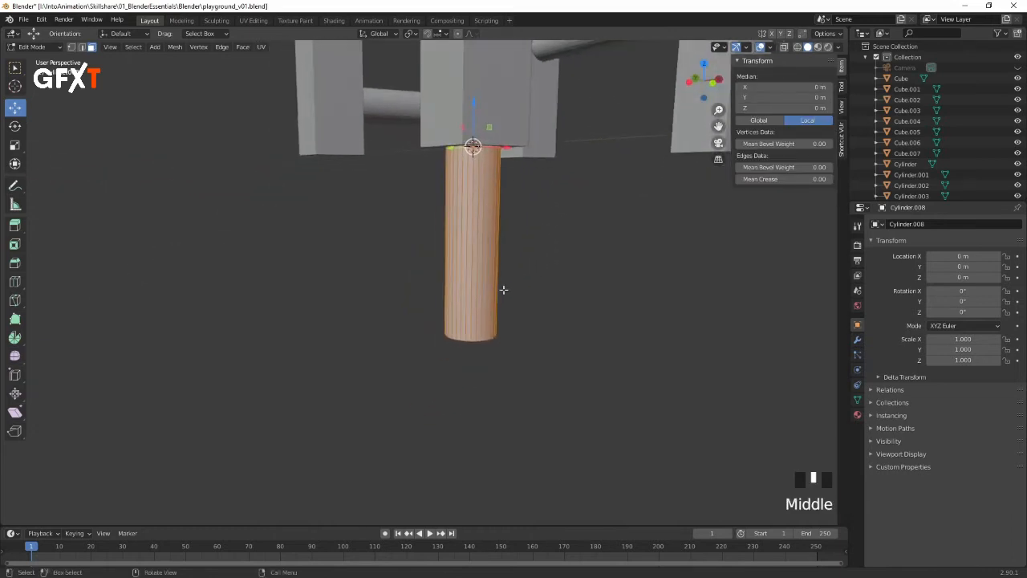
Step: In front view with X-ray on, move the cylinder's mesh up 0.5 m along Z so its base sits at the object's origin
{"action": "key", "text": "KP_1"}
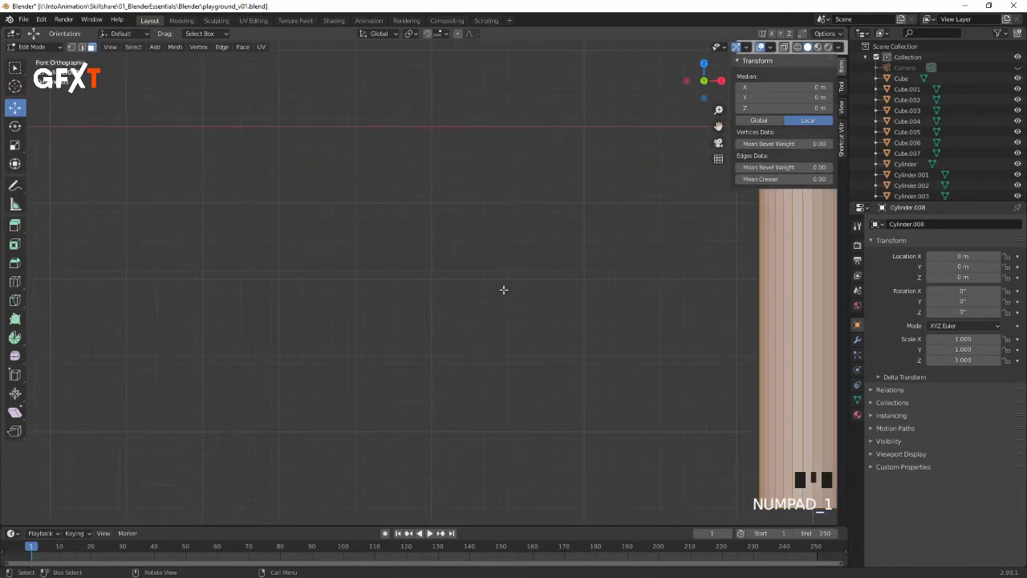
{"action": "middle_click_drag", "start_coordinate": [591, 349], "coordinate": [480, 244], "text": "shift"}
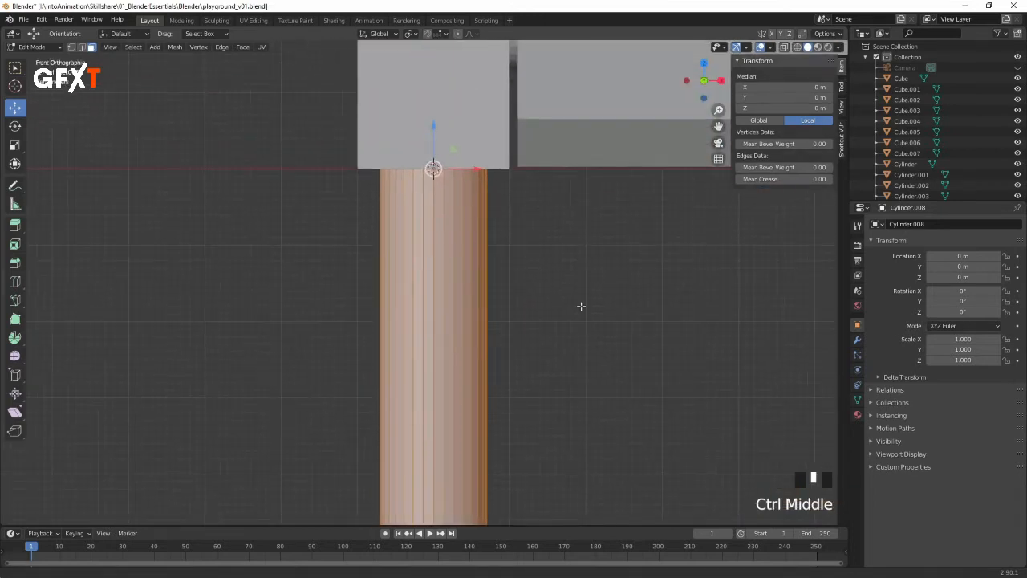
{"action": "middle_click_drag", "start_coordinate": [591, 291], "coordinate": [378, 428], "text": "ctrl"}
{"action": "middle_click_drag", "start_coordinate": [532, 249], "coordinate": [449, 351], "text": "shift"}
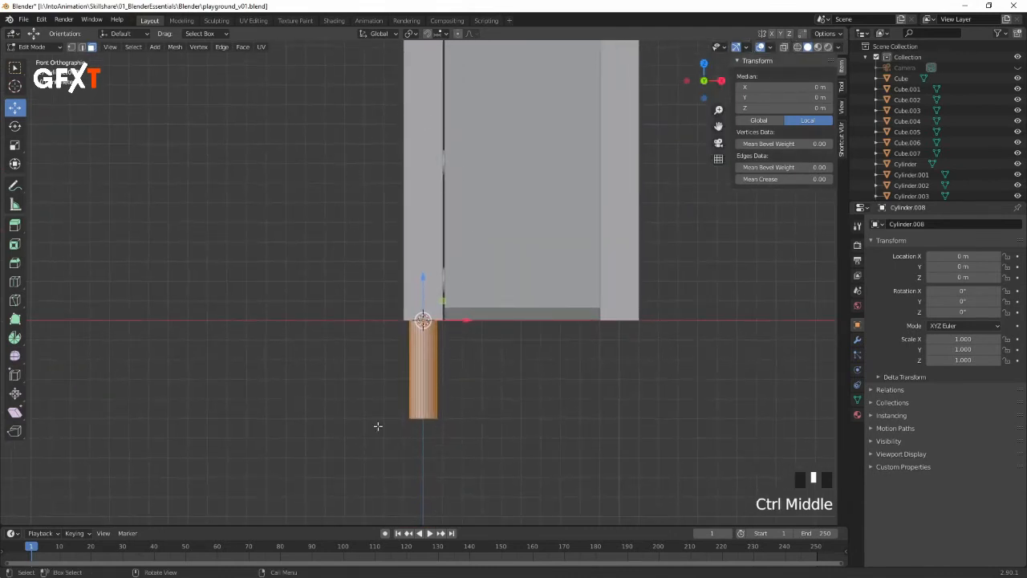
{"action": "middle_click_drag", "start_coordinate": [500, 205], "coordinate": [524, 255], "text": "shift"}
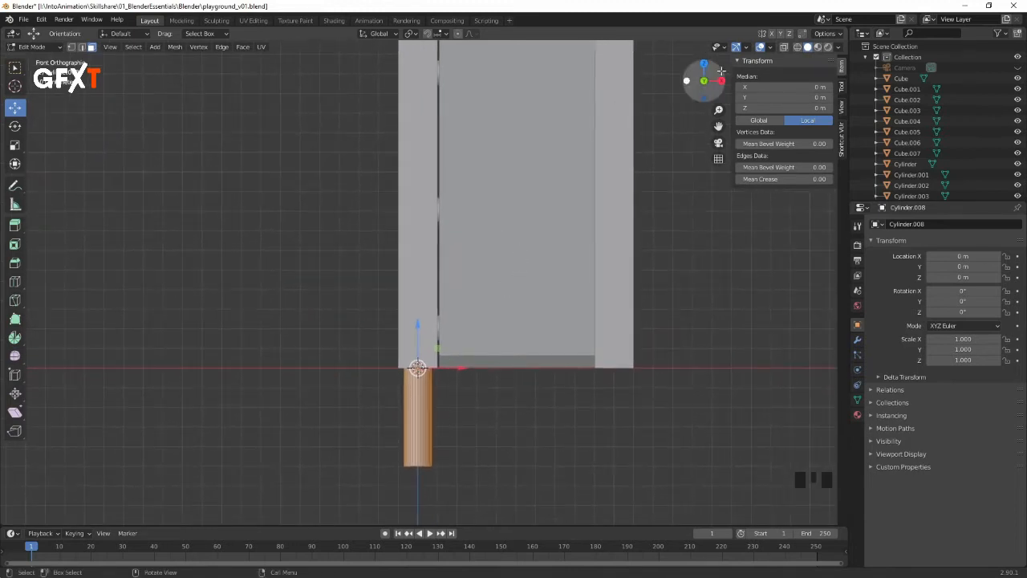
{"action": "left_click", "coordinate": [785, 48]}
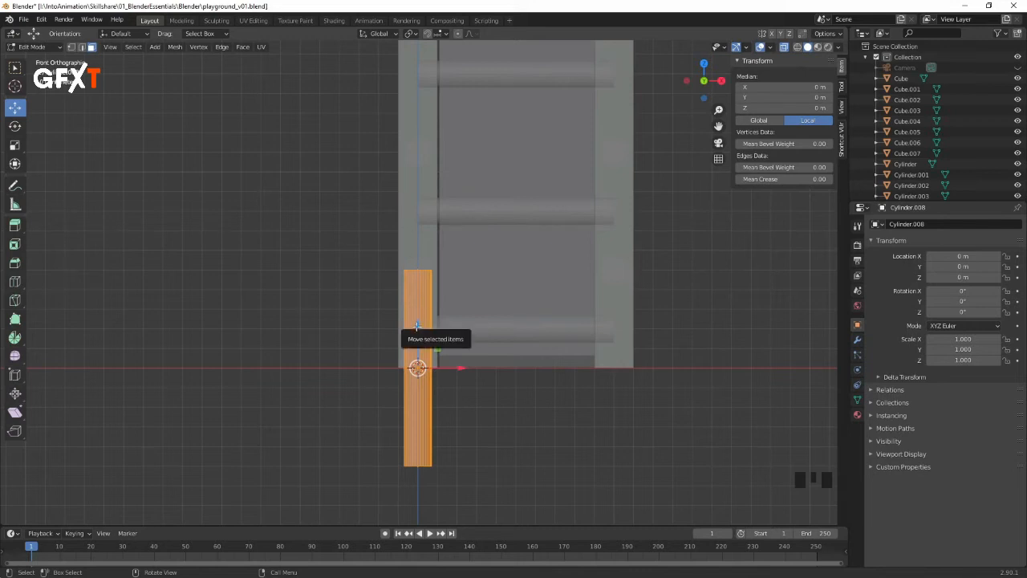
{"action": "left_click_drag", "start_coordinate": [417, 325], "coordinate": [424, 226]}
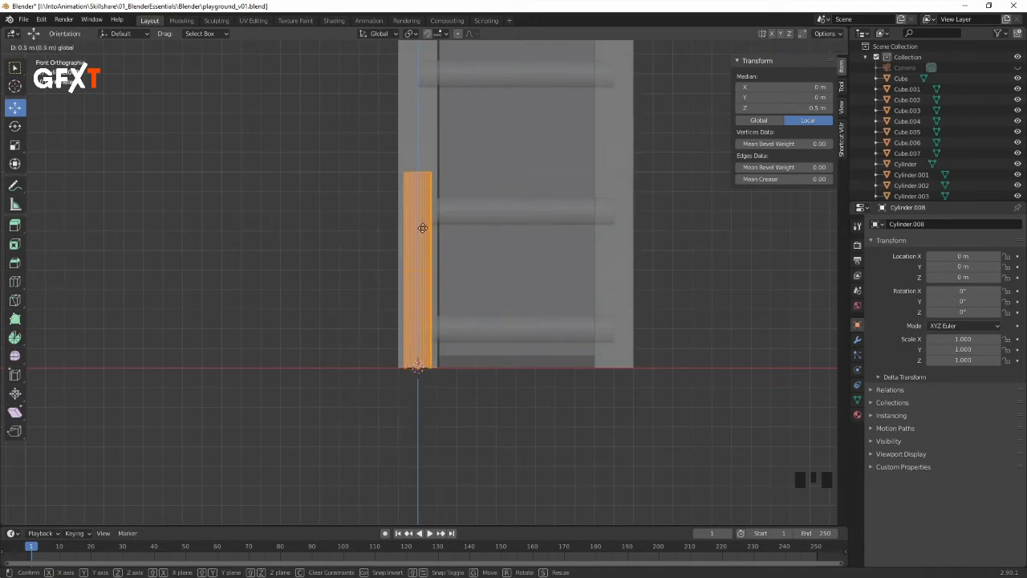
{"action": "left_click_drag", "start_coordinate": [421, 233], "coordinate": [421, 233]}
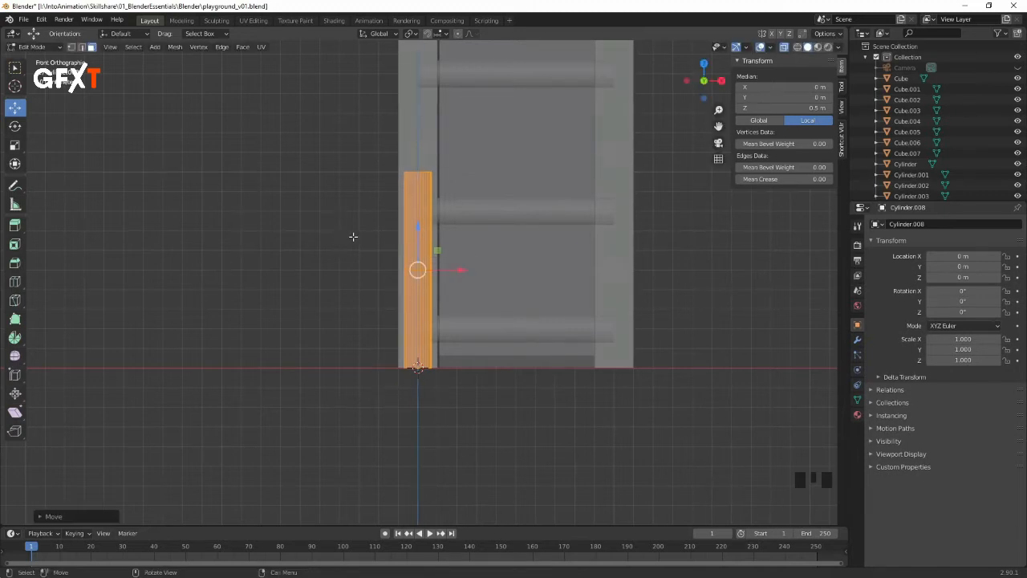
Step: Return the cylinder to Object Mode and turn off the X-ray display
{"action": "key", "text": "Tab"}
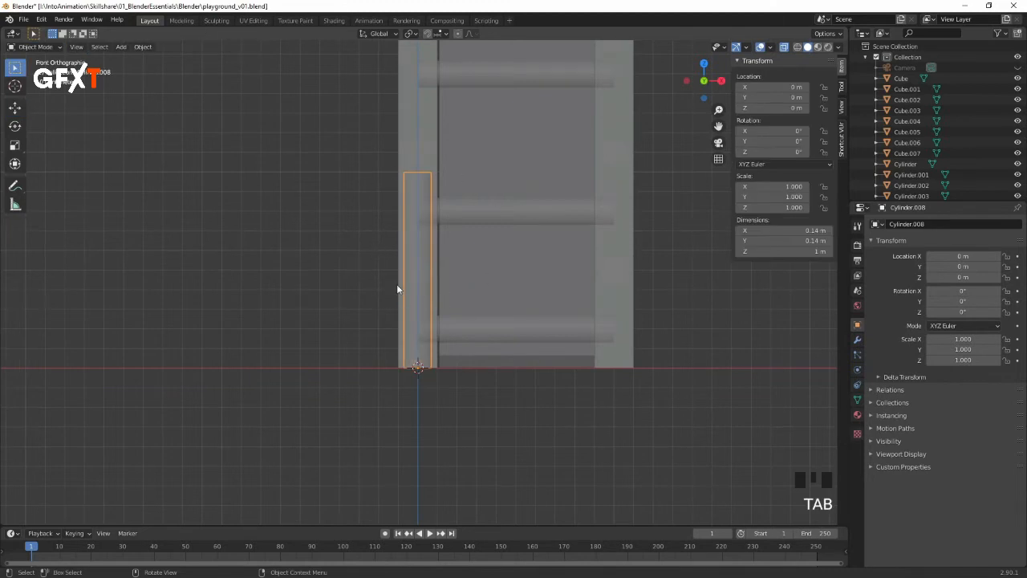
{"action": "middle_click_drag", "start_coordinate": [388, 310], "coordinate": [483, 272]}
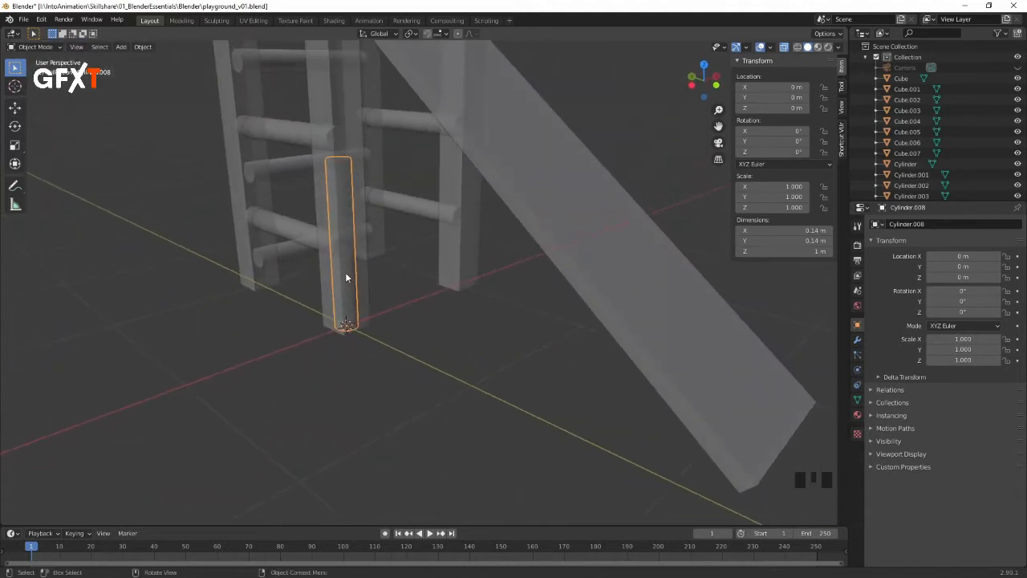
{"action": "left_click", "coordinate": [784, 46]}
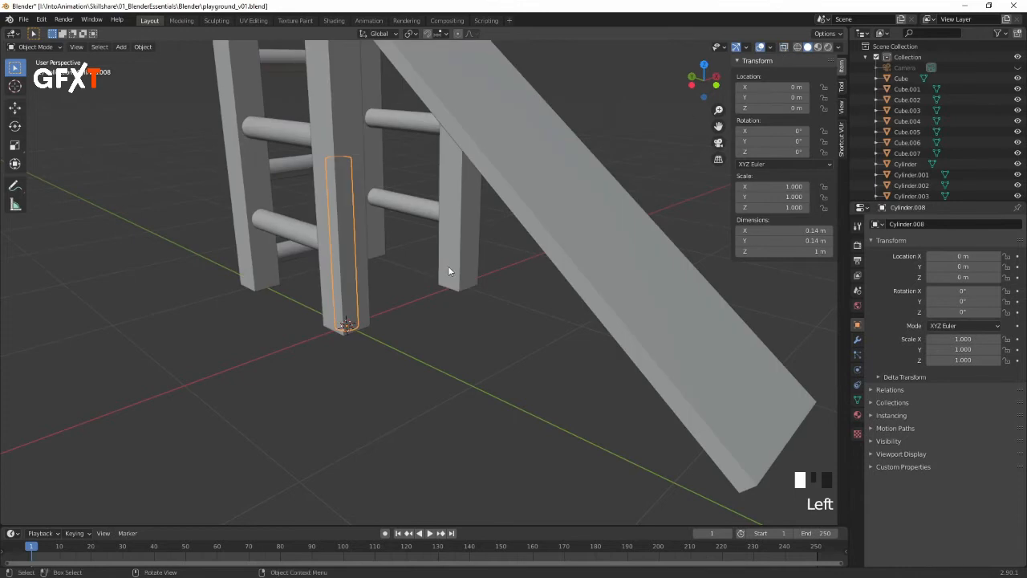
Step: Set the new cylinder's X and Y dimensions to 0.17 m
{"action": "middle_click_drag", "start_coordinate": [511, 255], "coordinate": [397, 313], "text": "ctrl"}
{"action": "mouse_move", "coordinate": [491, 260]}
{"action": "middle_mouse_down", "text": "shift"}
{"action": "mouse_move", "coordinate": [546, 263]}
{"action": "mouse_move", "coordinate": [493, 264]}
{"action": "mouse_move", "coordinate": [502, 243]}
{"action": "mouse_move", "coordinate": [490, 267]}
{"action": "middle_mouse_up", "text": "shift"}
{"action": "key", "text": "ctrl+z"}
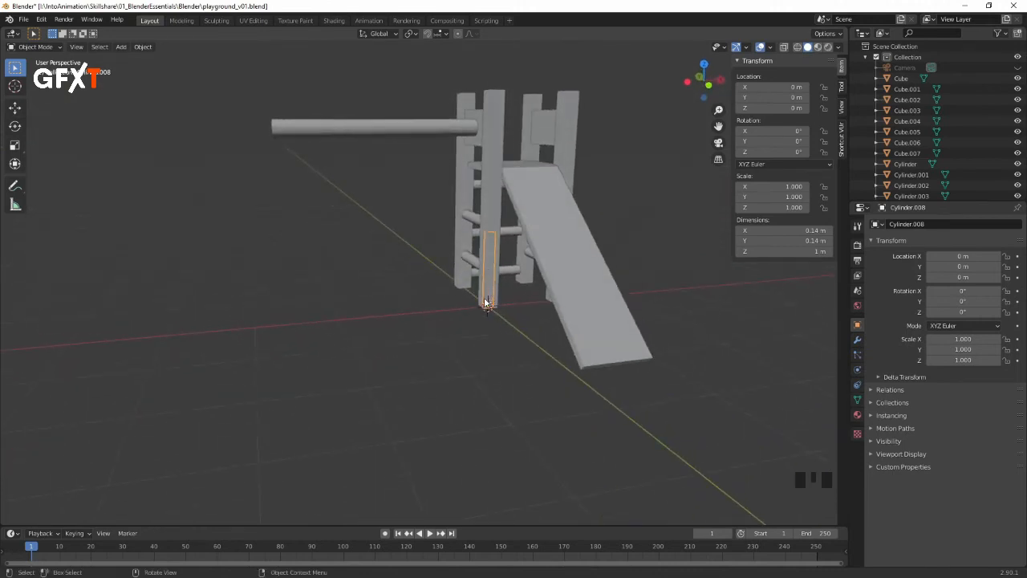
{"action": "left_click_drag", "start_coordinate": [784, 231], "coordinate": [793, 237]}
{"action": "type", "text": "0.1"}
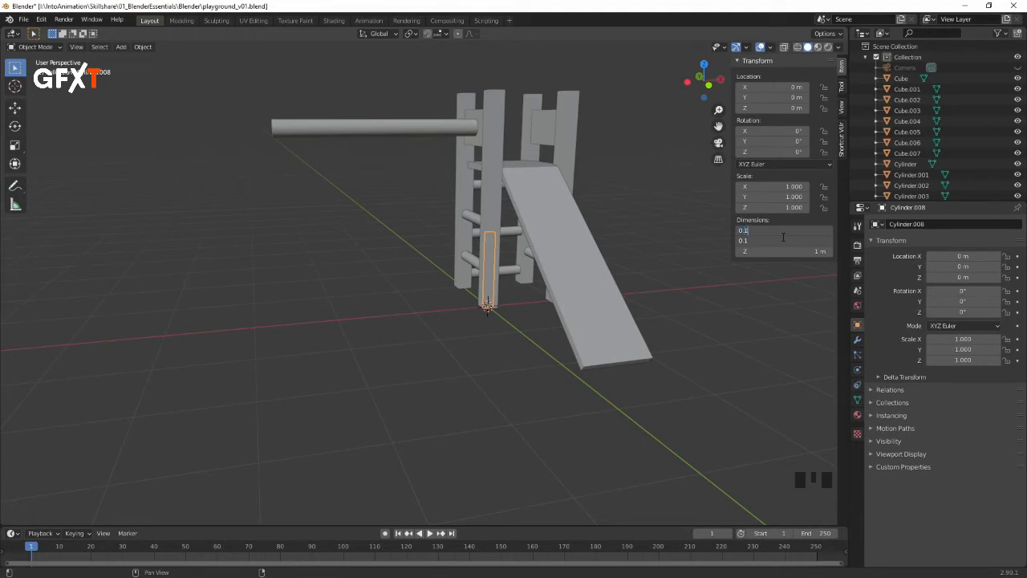
{"action": "type", "text": "7"}
{"action": "key", "text": "Return"}
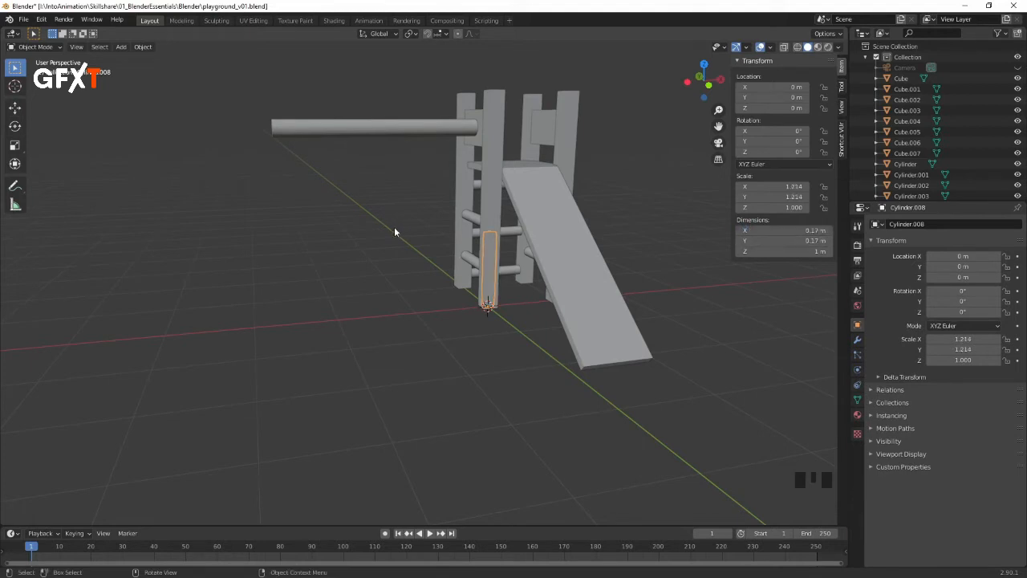
{"action": "middle_click_drag", "start_coordinate": [521, 279], "coordinate": [563, 285]}
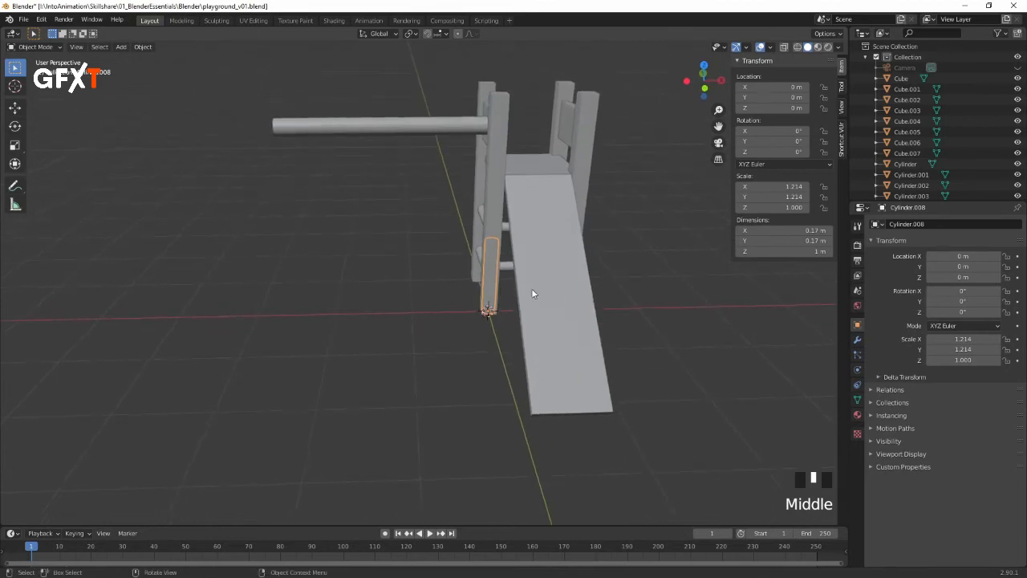
Step: In front view, move the new cylinder -2.5 m along X so it stands beneath the overhead bar's free end
{"action": "key", "text": "KP_1"}
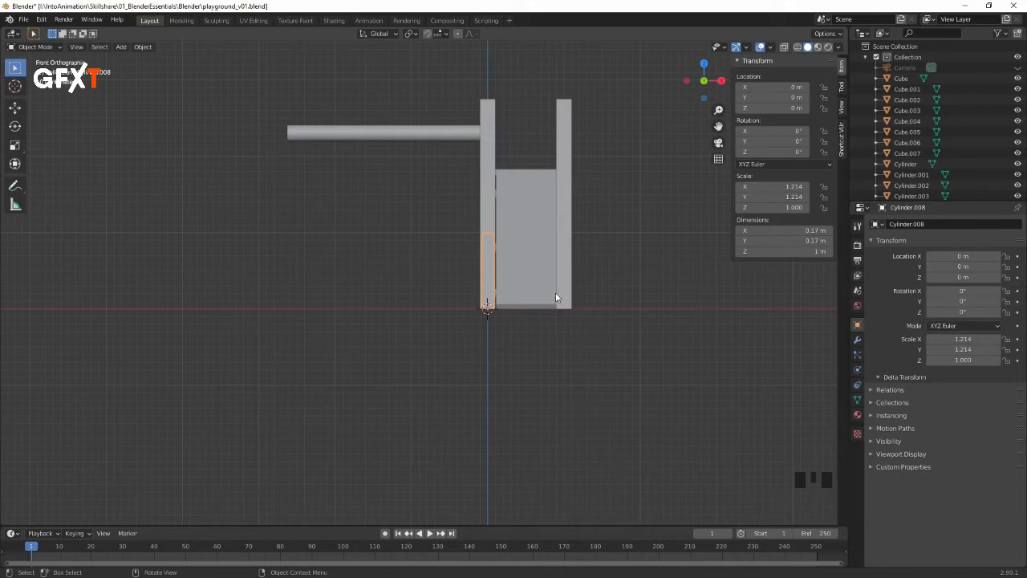
{"action": "key", "text": "g"}
{"action": "key", "text": "x"}
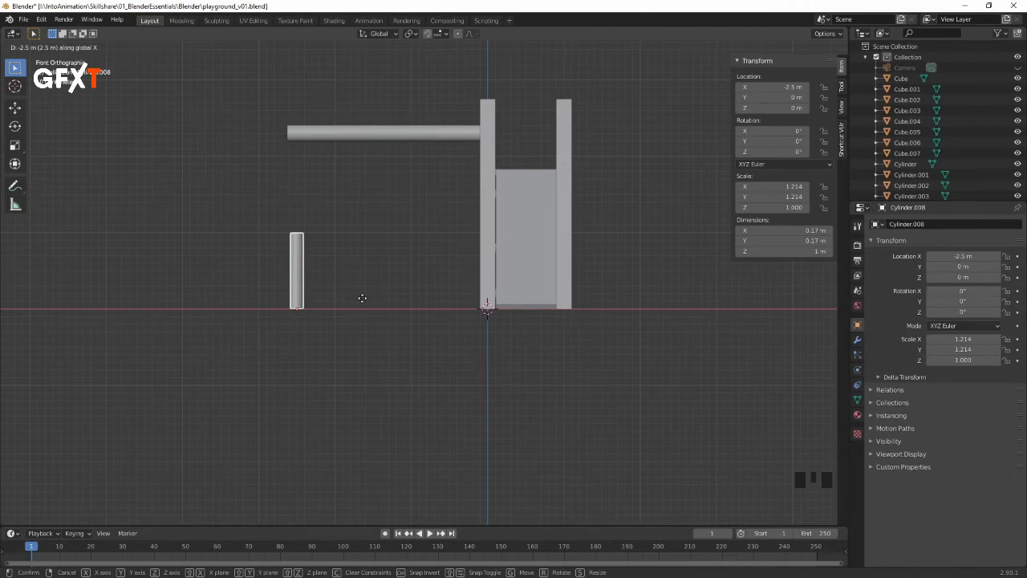
{"action": "left_click", "coordinate": [362, 298]}
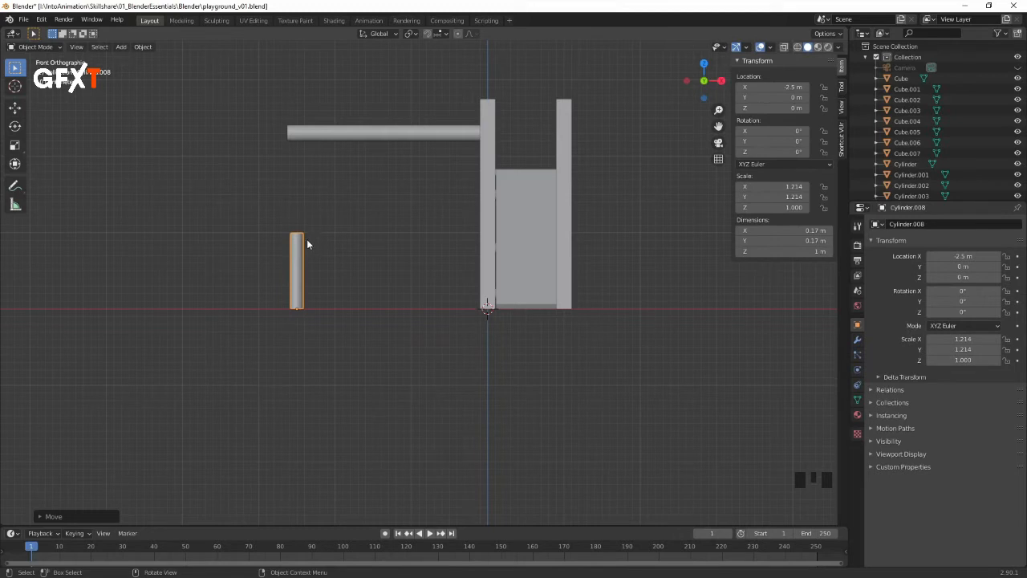
Step: Scale the cylinder along Z to a height of about 2.38 m so it reaches the overhead bar
{"action": "key", "text": "s"}
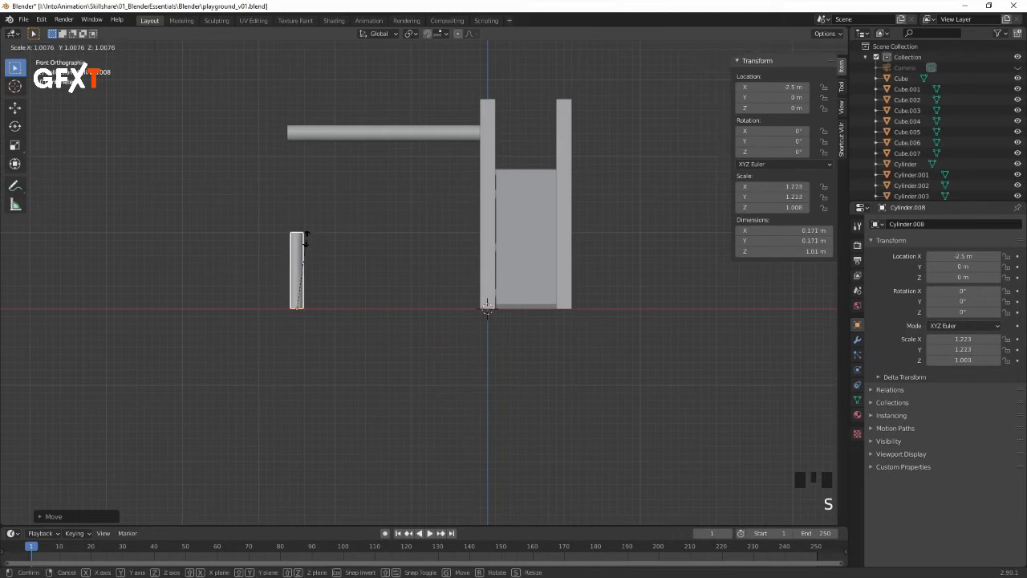
{"action": "key", "text": "z"}
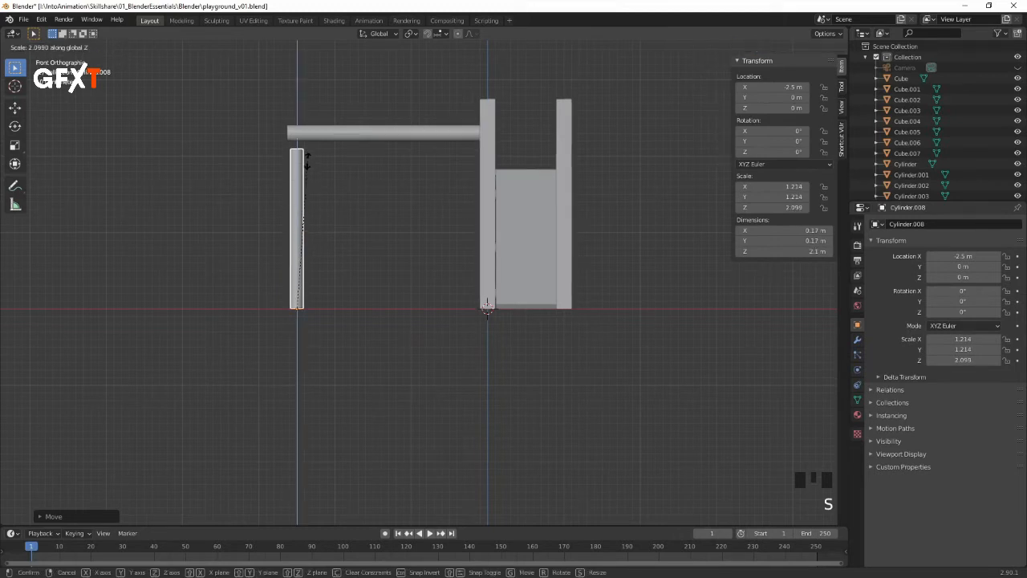
{"action": "left_click", "coordinate": [310, 141]}
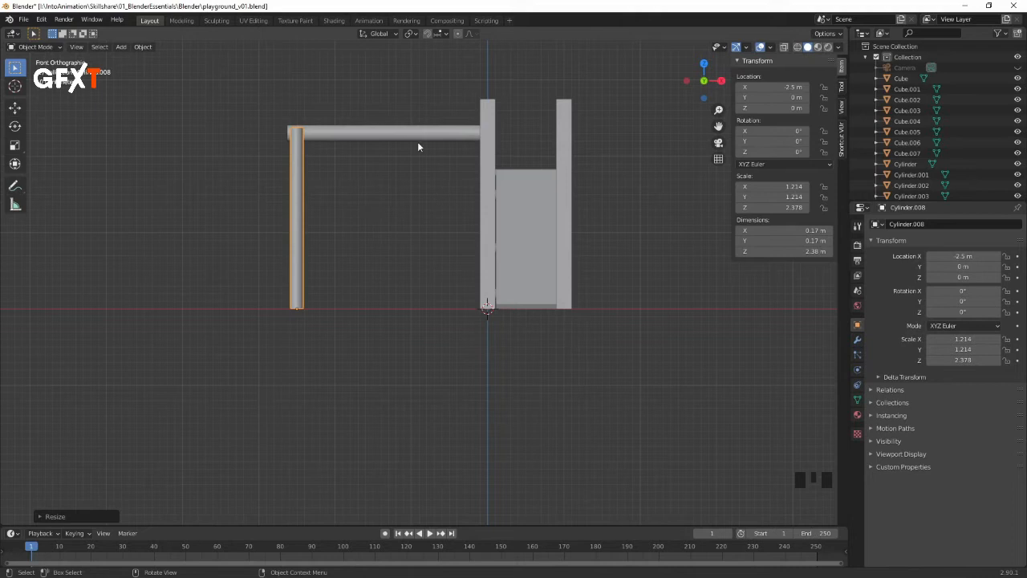
Step: Rotate the post about the X axis to about -12.9° so its top leans toward the end of the bar
{"action": "middle_click_drag", "start_coordinate": [378, 210], "coordinate": [499, 189]}
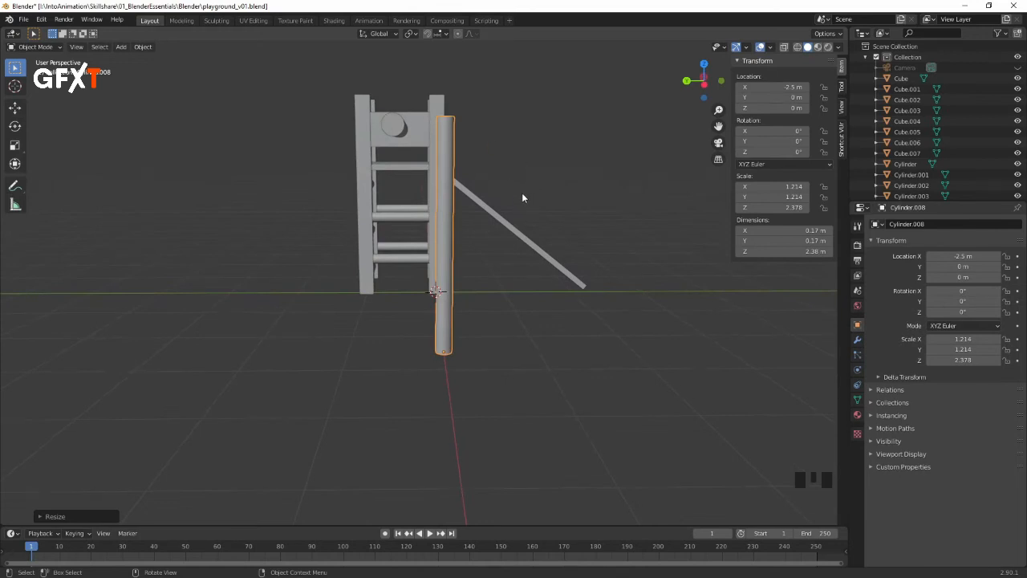
{"action": "key", "text": "r"}
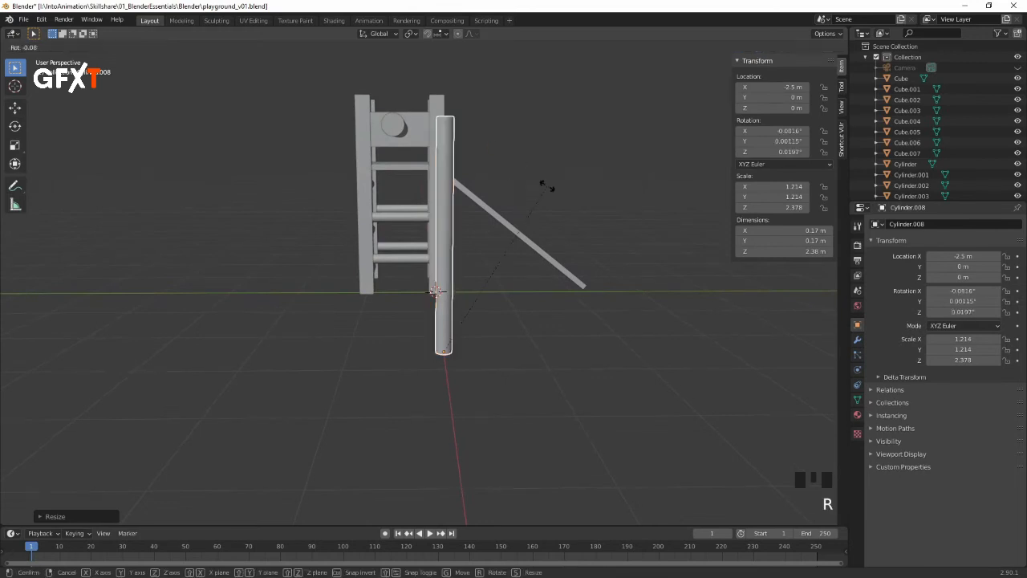
{"action": "key", "text": "x"}
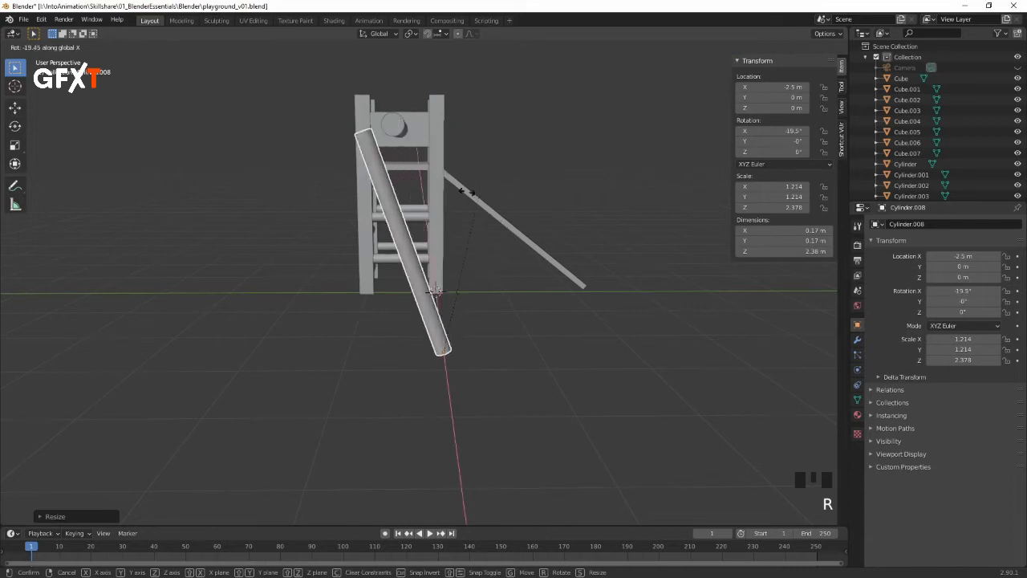
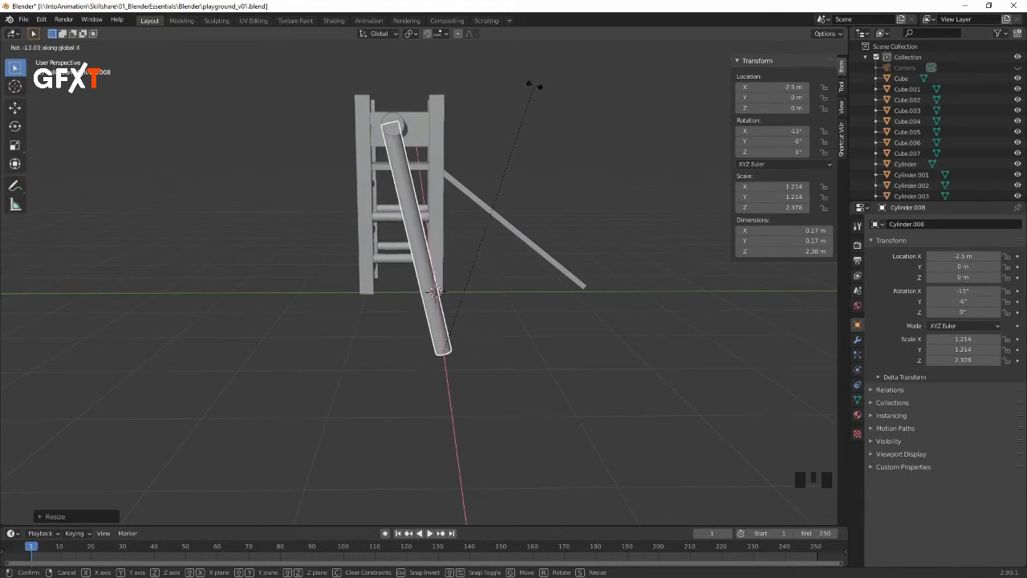
{"action": "left_click", "coordinate": [532, 91]}
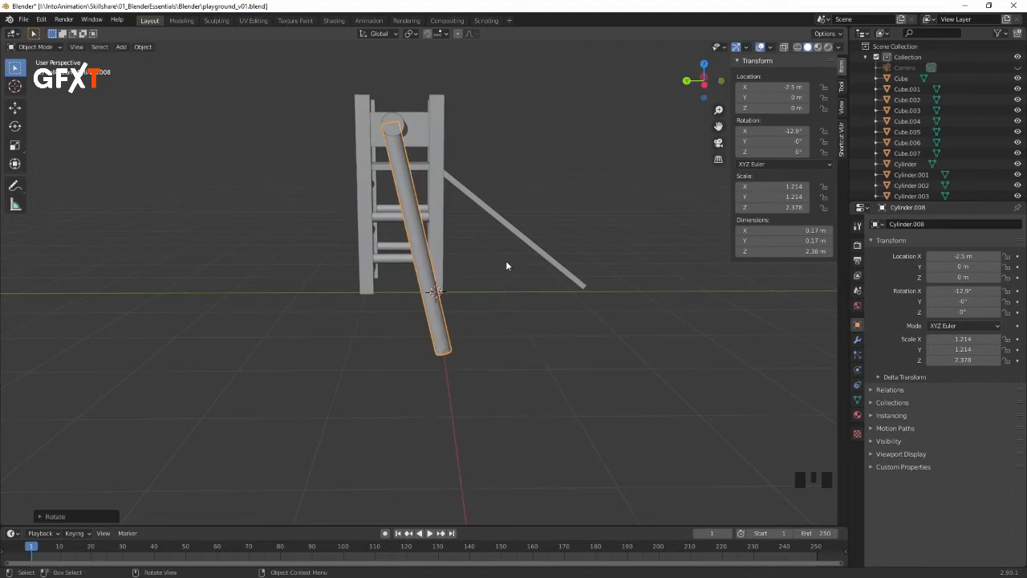
Step: Shift the leaning leg along Y to about -0.163 m and increase its X rotation to about -15.5°, keeping its top under the bar
{"action": "key", "text": "g"}
{"action": "key", "text": "y"}
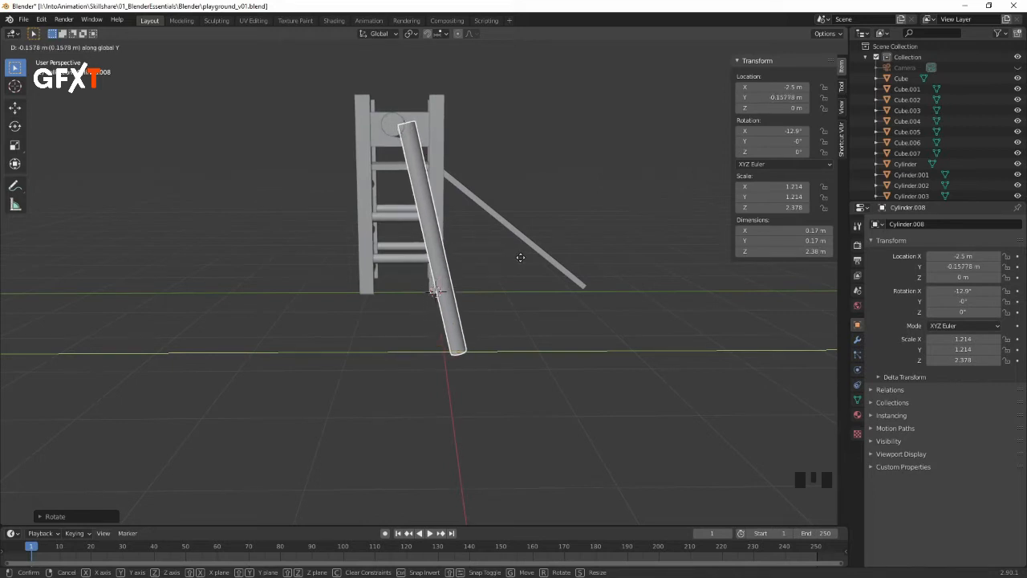
{"action": "left_click", "coordinate": [520, 261]}
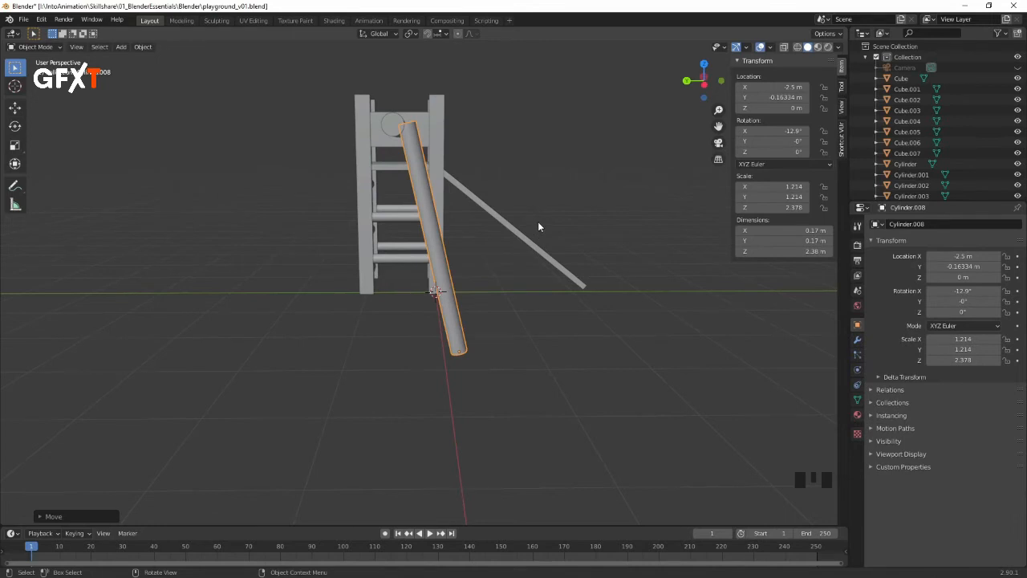
{"action": "key", "text": "r"}
{"action": "key", "text": "x"}
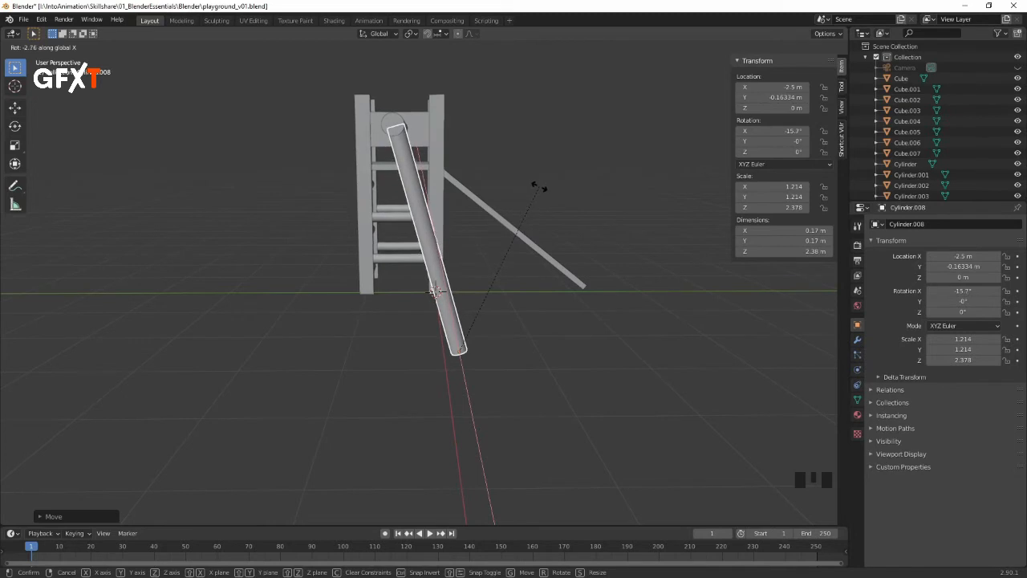
{"action": "left_click", "coordinate": [538, 185]}
Step: In front view, raise the leaning leg along Z by about 0.026 m
{"action": "middle_click_drag", "start_coordinate": [553, 195], "coordinate": [490, 197]}
{"action": "middle_click_drag", "start_coordinate": [402, 248], "coordinate": [474, 242], "text": "shift"}
{"action": "mouse_move", "coordinate": [410, 186]}
{"action": "middle_mouse_down"}
{"action": "mouse_move", "coordinate": [399, 222]}
{"action": "mouse_move", "coordinate": [390, 185]}
{"action": "middle_mouse_up"}
{"action": "mouse_move", "coordinate": [499, 272]}
{"action": "middle_mouse_down"}
{"action": "mouse_move", "coordinate": [500, 252]}
{"action": "mouse_move", "coordinate": [516, 254]}
{"action": "mouse_move", "coordinate": [500, 254]}
{"action": "middle_mouse_up"}
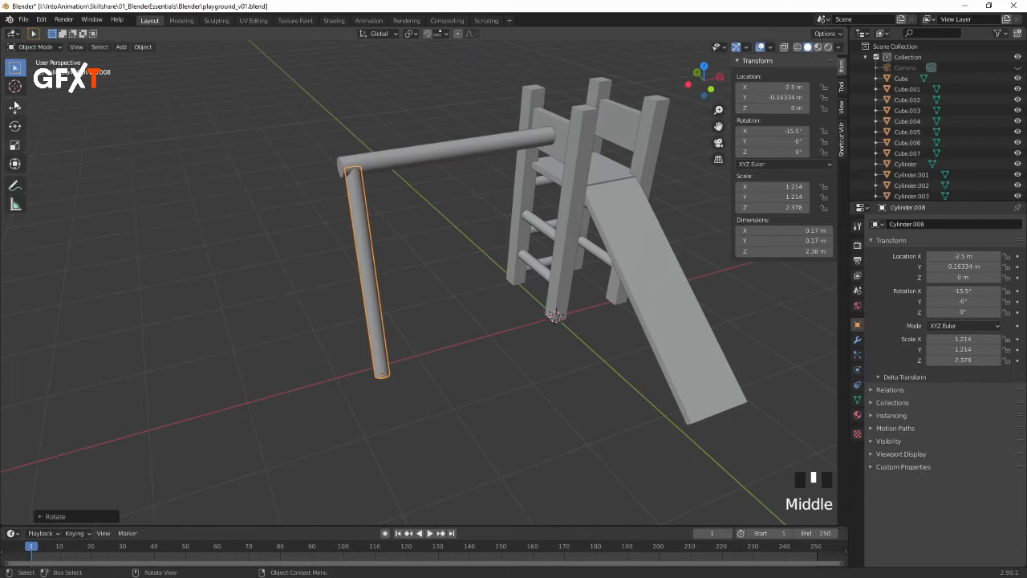
{"action": "mouse_move", "coordinate": [413, 282]}
{"action": "middle_mouse_down"}
{"action": "mouse_move", "coordinate": [480, 252]}
{"action": "mouse_move", "coordinate": [438, 284]}
{"action": "mouse_move", "coordinate": [425, 279]}
{"action": "middle_mouse_up"}
{"action": "middle_click_drag", "start_coordinate": [380, 185], "coordinate": [411, 171], "text": "ctrl"}
{"action": "key", "text": "KP_1"}
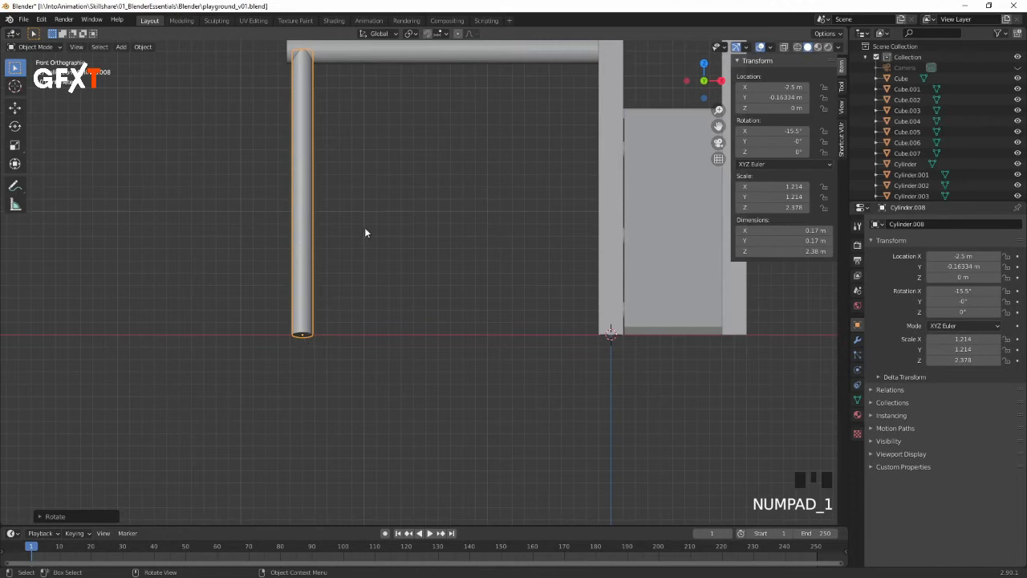
{"action": "key", "text": "g"}
{"action": "key", "text": "z"}
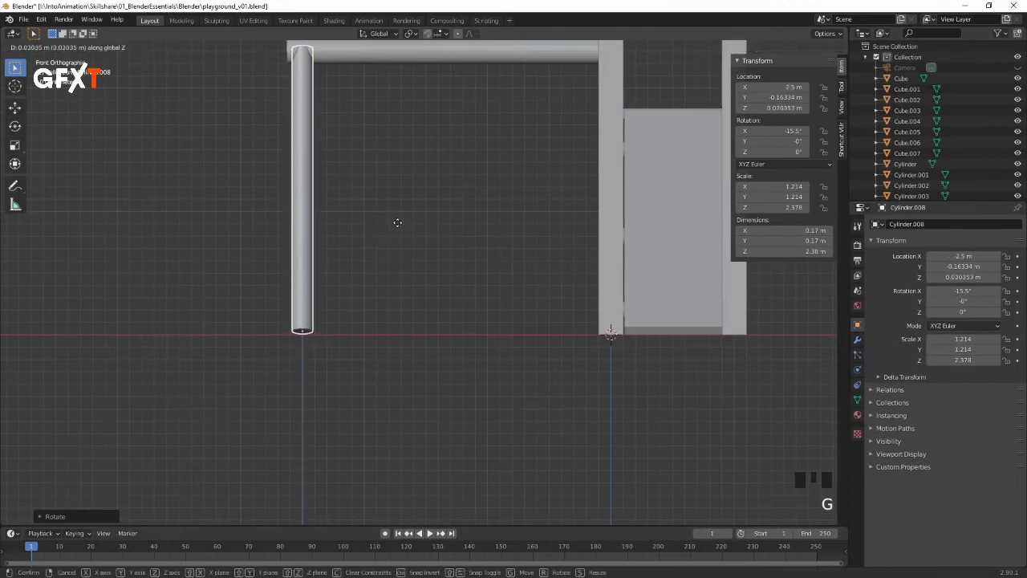
{"action": "left_click", "coordinate": [396, 228]}
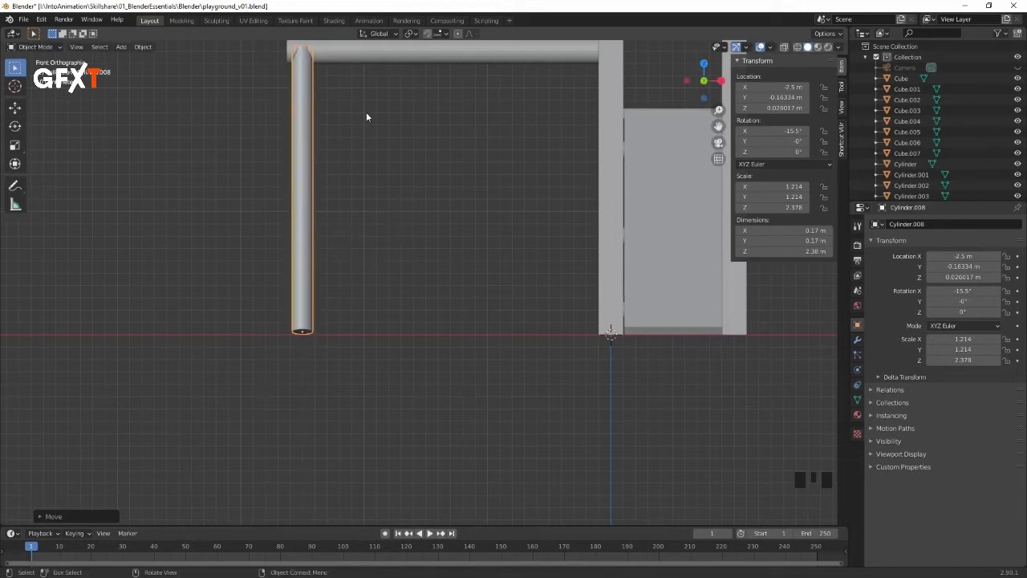
Step: Fine-tune the leg's X rotation to about -15.8° so its top sits within the end of the bar
{"action": "middle_click_drag", "start_coordinate": [388, 151], "coordinate": [375, 128]}
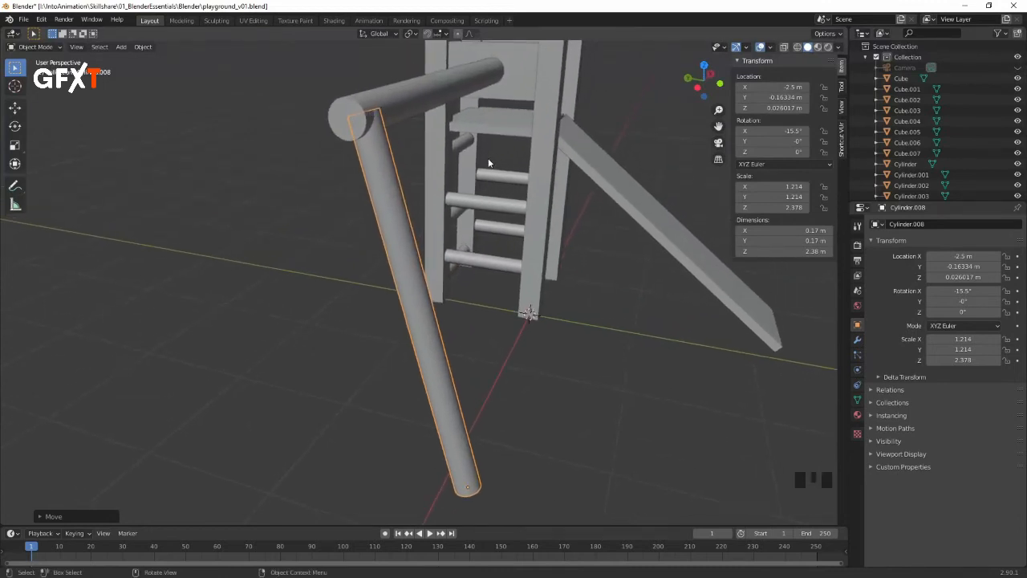
{"action": "key", "text": "r"}
{"action": "key", "text": "x"}
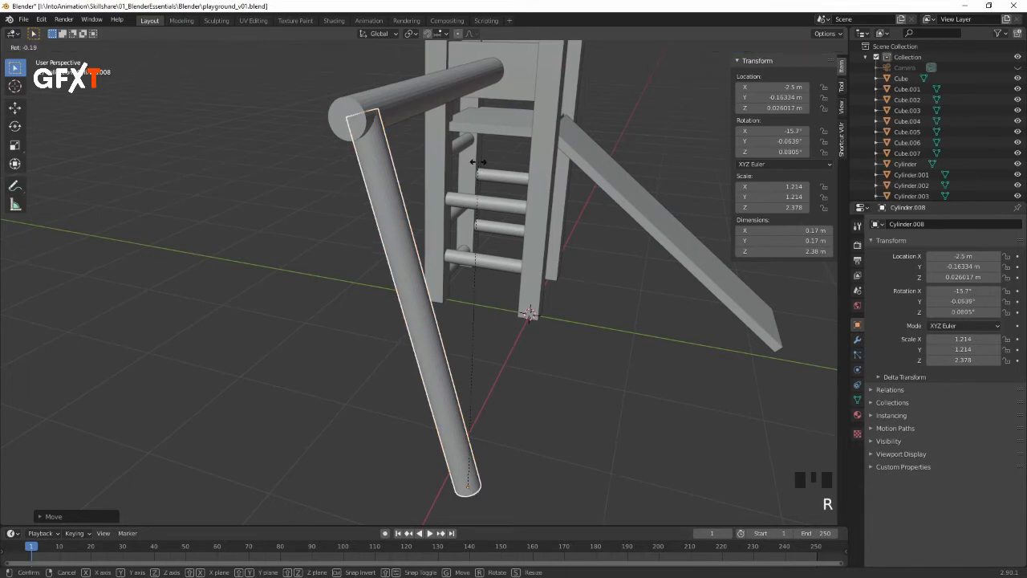
{"action": "left_click", "coordinate": [458, 199]}
Step: Duplicate the leg in place and set the copy's X rotation to 15.7692° so it leans the opposite way
{"action": "middle_click_drag", "start_coordinate": [458, 199], "coordinate": [532, 213]}
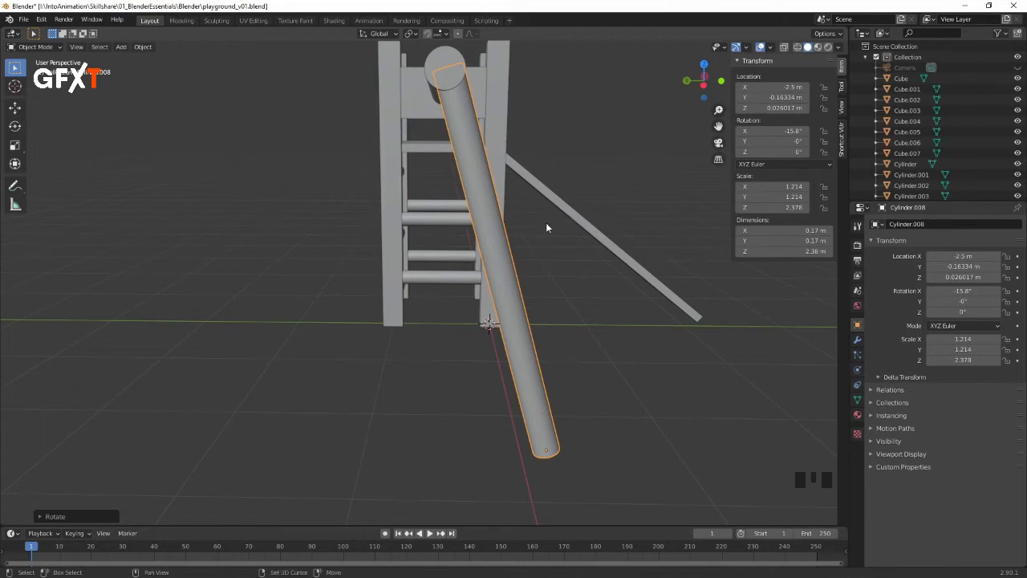
{"action": "key", "text": "shift+d"}
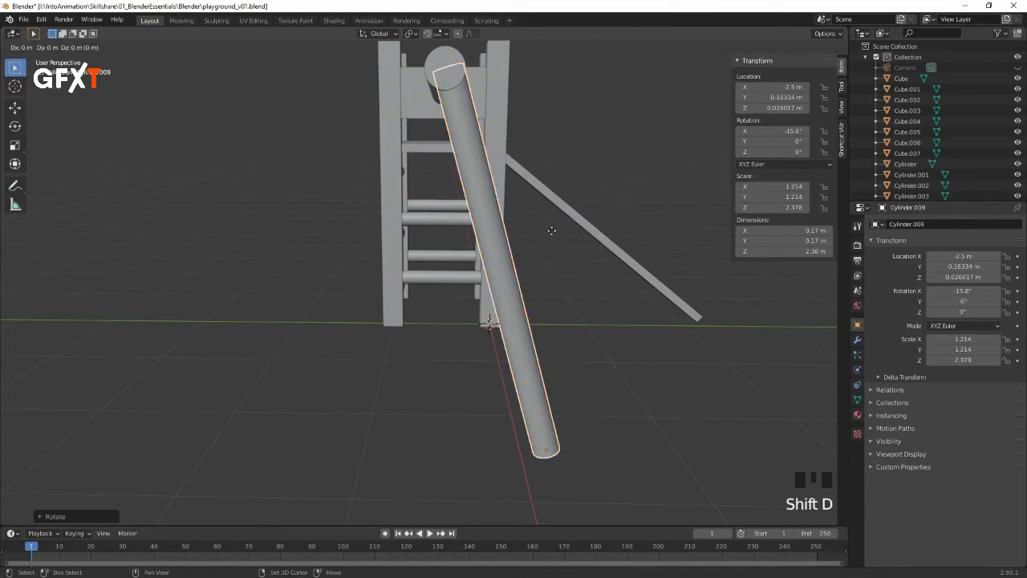
{"action": "right_click", "coordinate": [637, 196]}
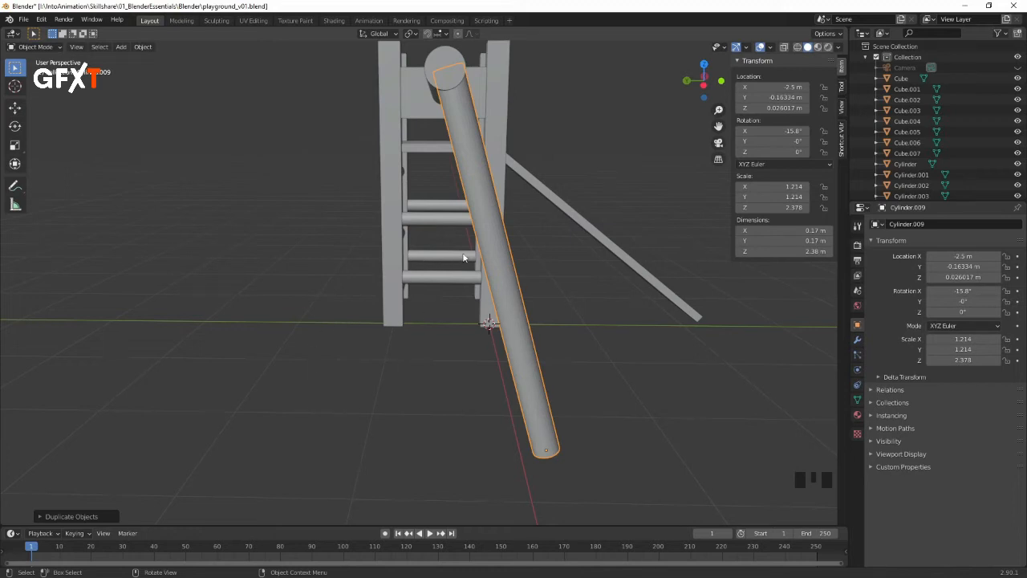
{"action": "left_click", "coordinate": [780, 131]}
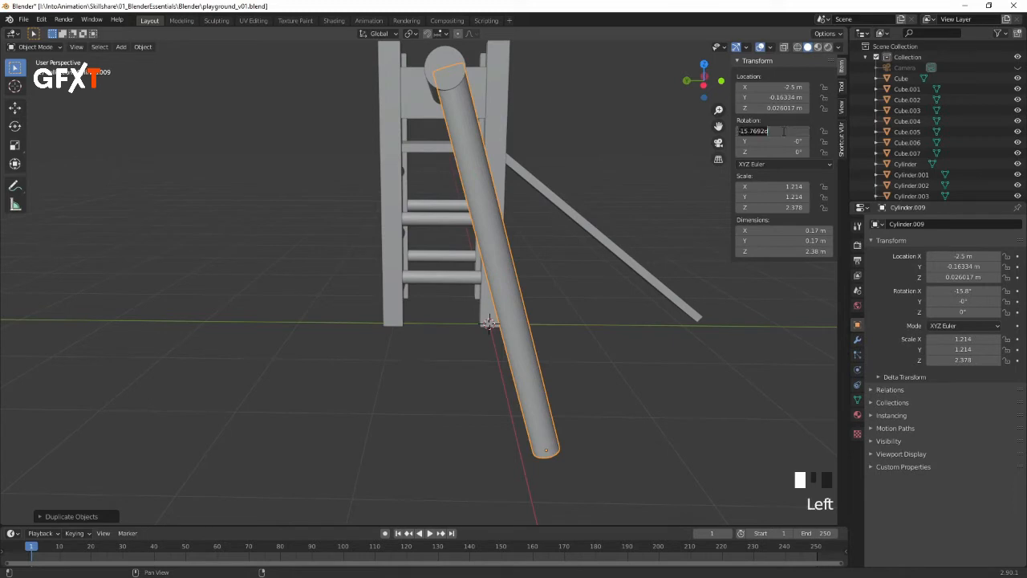
{"action": "key", "text": "Home"}
{"action": "key", "text": "Delete"}
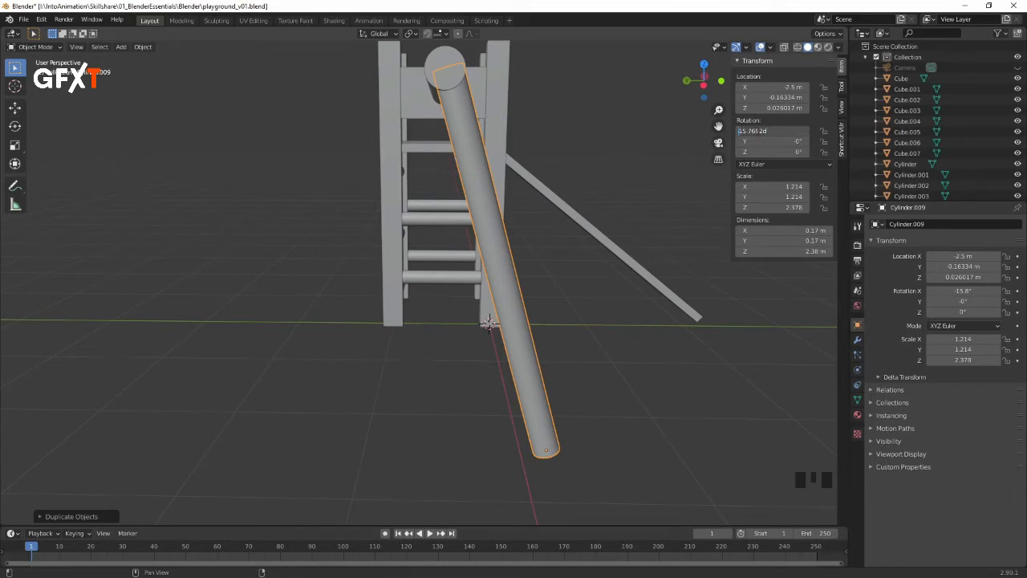
{"action": "key", "text": "Return"}
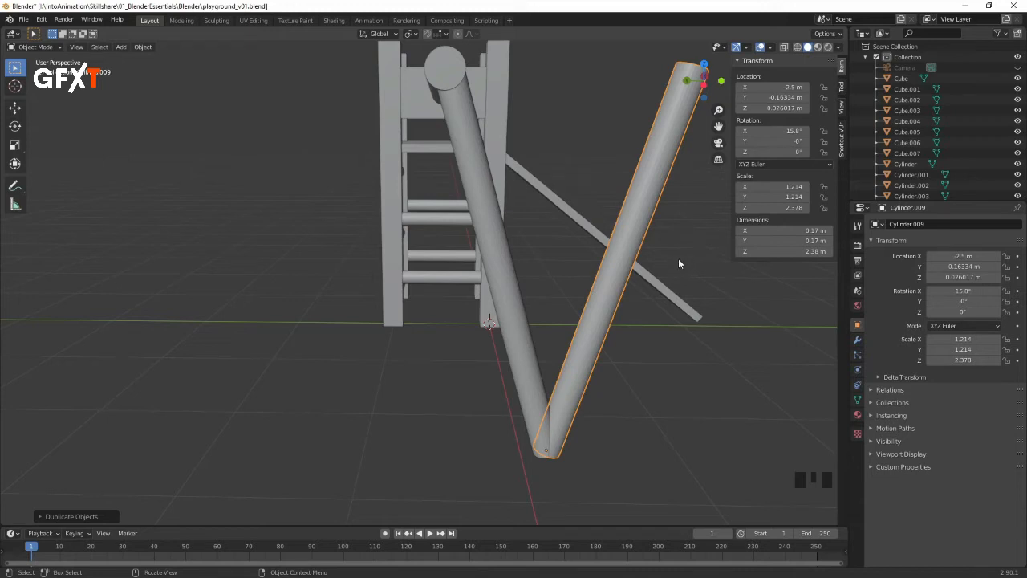
Step: Move the duplicated leg about 1.32 m along Y so both legs form an A-frame under the bar
{"action": "key", "text": "g"}
{"action": "key", "text": "y"}
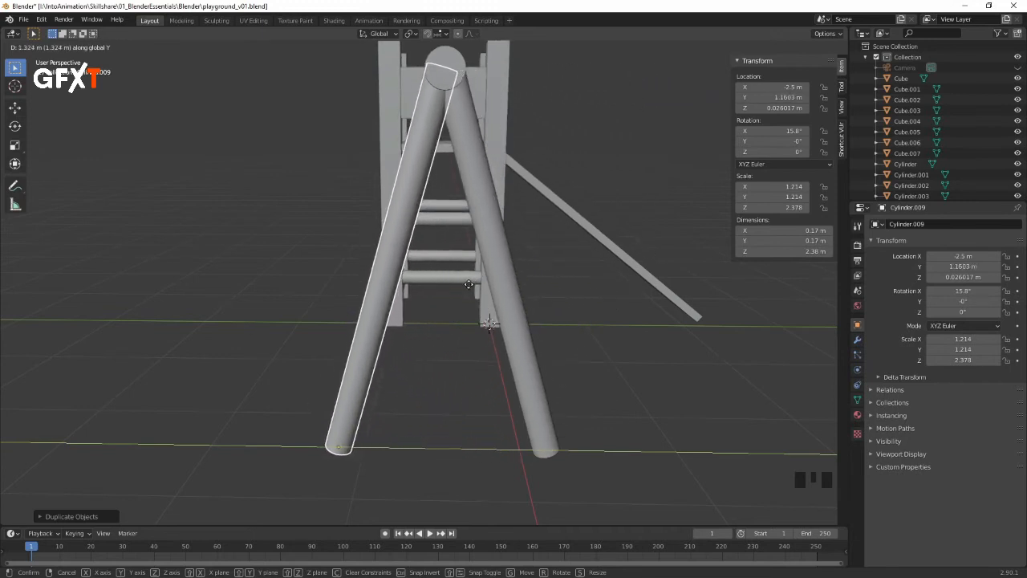
{"action": "left_click", "coordinate": [469, 284]}
Step: Duplicate a tower ladder rung in front view and place the copy on the A-frame legs at X -2.5 m, Z 0.8 m
{"action": "left_click", "coordinate": [545, 250]}
{"action": "middle_click_drag", "start_coordinate": [549, 252], "coordinate": [490, 242]}
{"action": "left_click", "coordinate": [578, 241]}
{"action": "middle_click_drag", "start_coordinate": [454, 331], "coordinate": [519, 292]}
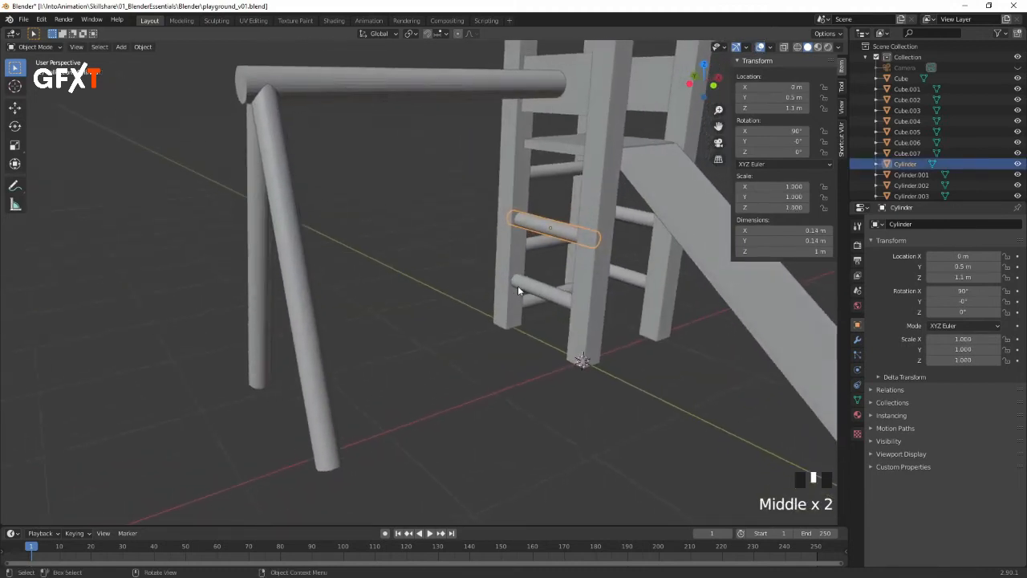
{"action": "key", "text": "KP_1"}
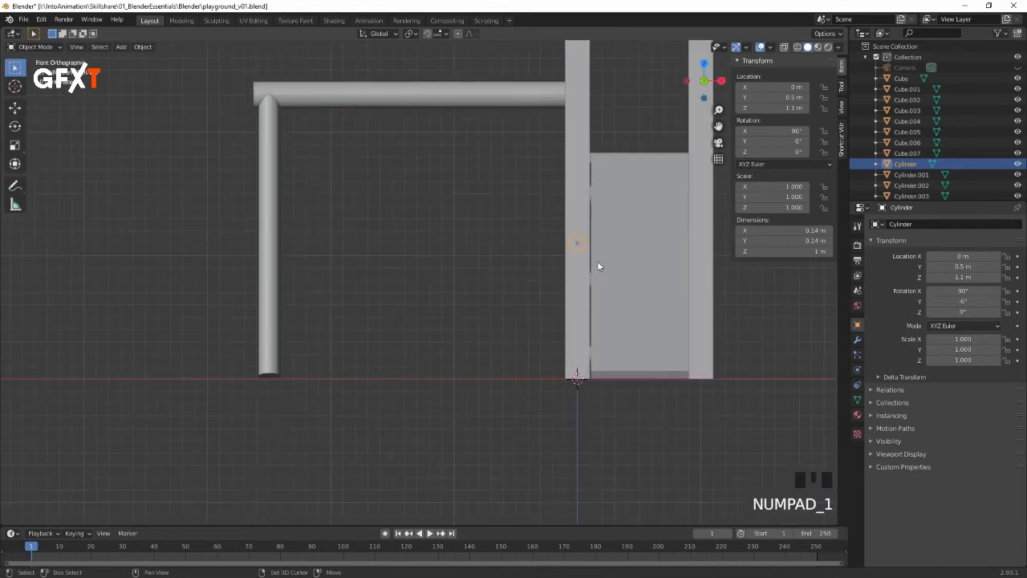
{"action": "key", "text": "shift+d"}
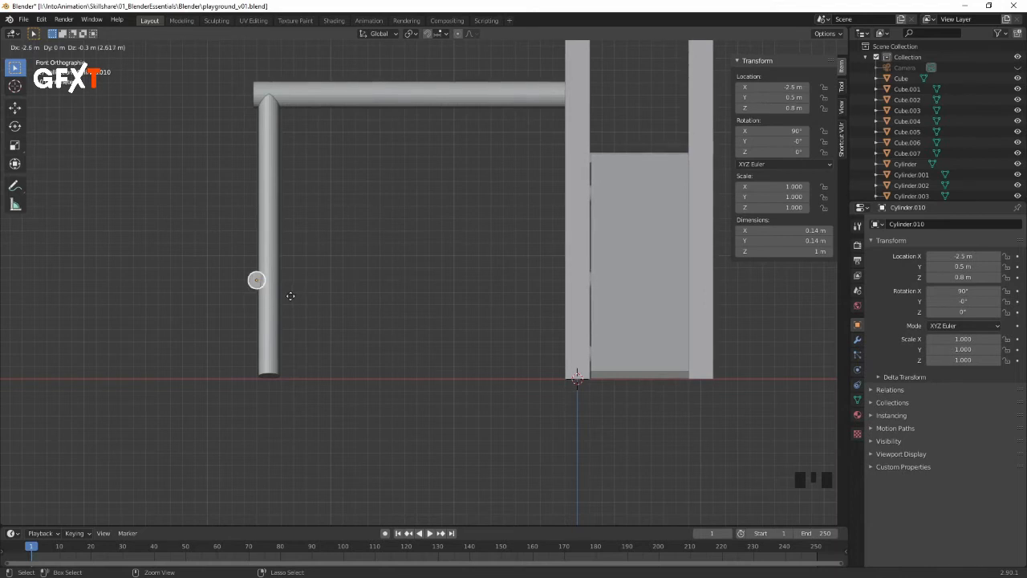
{"action": "left_click", "coordinate": [294, 299]}
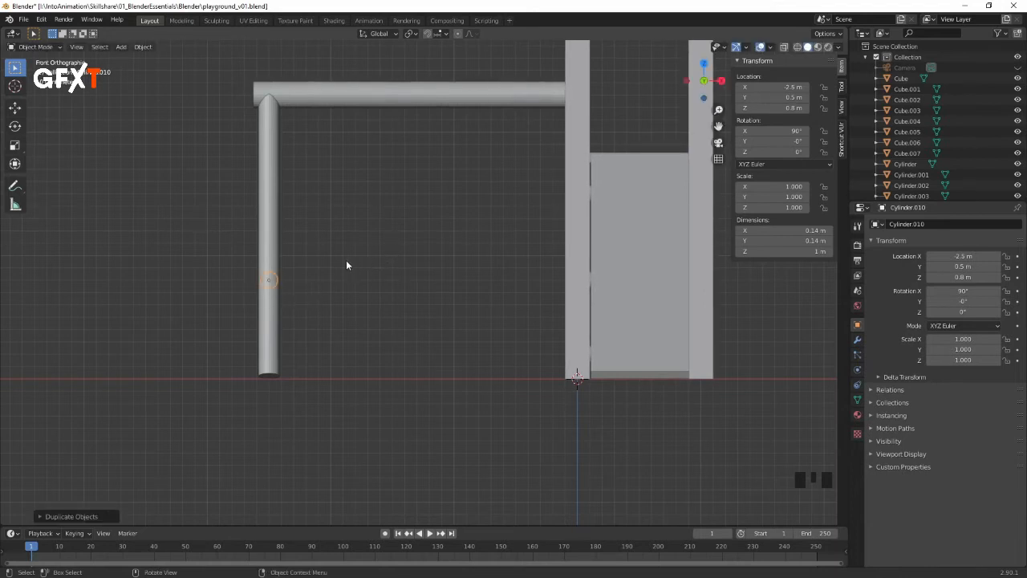
Step: Nudge the duplicated rung along X to about -2.504 m to centre it on the A-frame legs
{"action": "middle_click_drag", "start_coordinate": [321, 292], "coordinate": [513, 259], "text": "ctrl"}
{"action": "middle_click_drag", "start_coordinate": [396, 264], "coordinate": [430, 238], "text": "ctrl"}
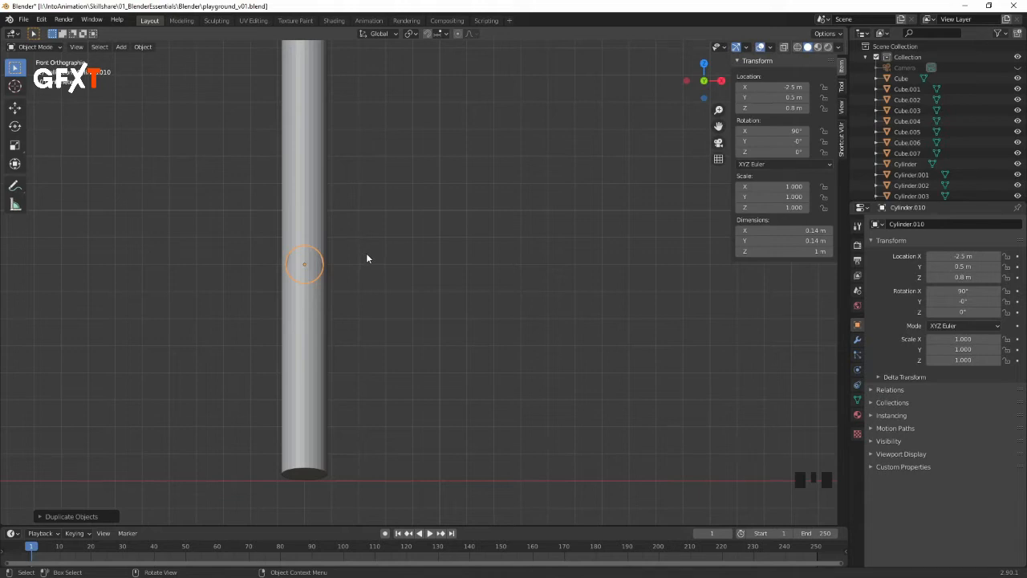
{"action": "key", "text": "g"}
{"action": "key", "text": "x"}
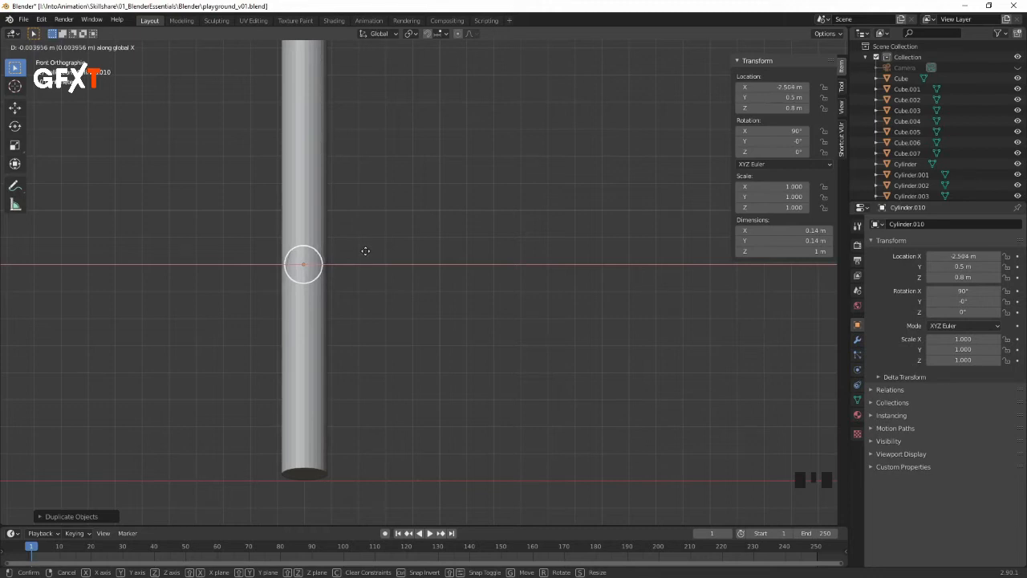
{"action": "left_click", "coordinate": [365, 257]}
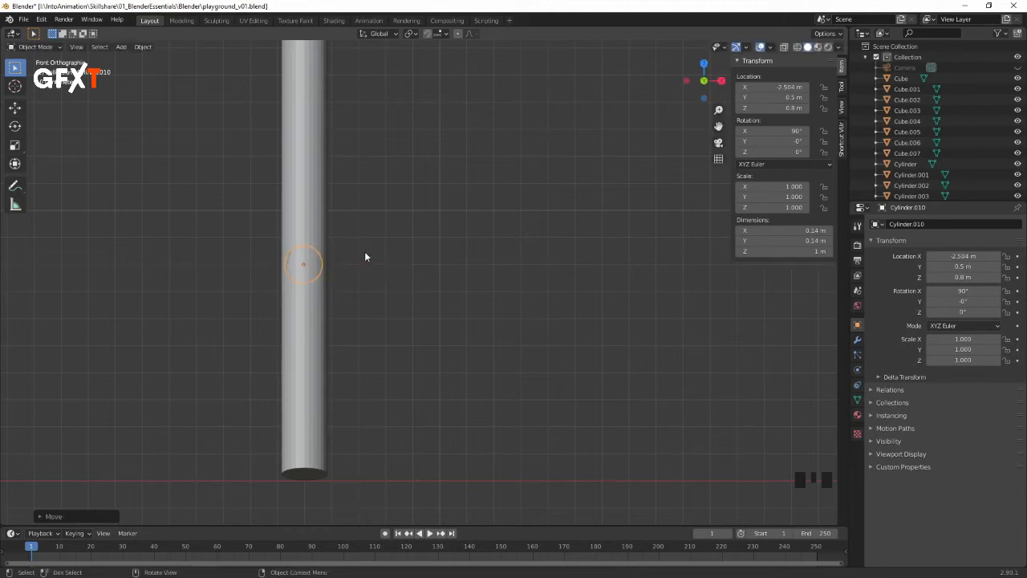
{"action": "middle_click_drag", "start_coordinate": [368, 238], "coordinate": [538, 238]}
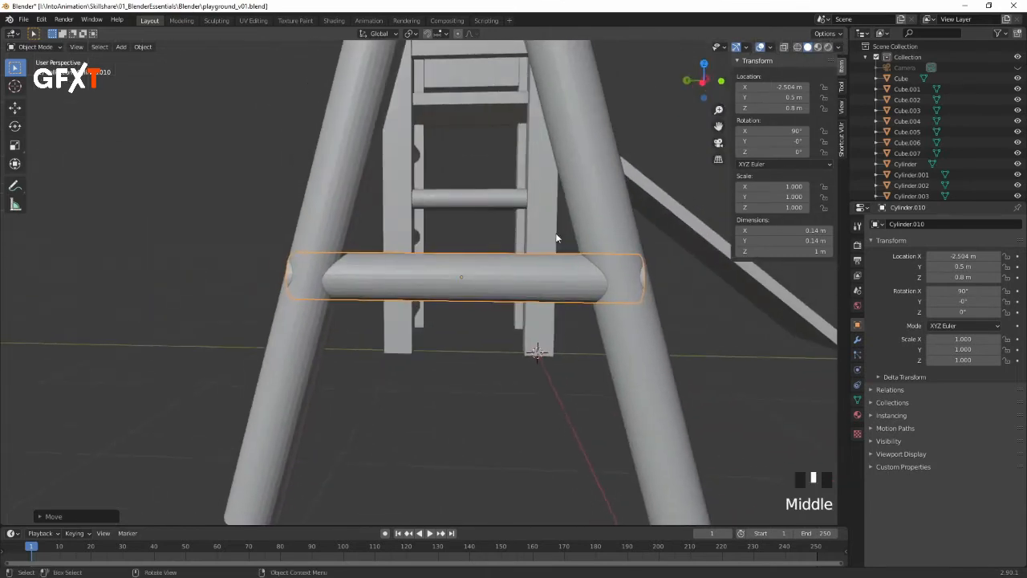
Step: Shorten the A-frame crossbar along Y to about 0.863 m so its ends sit inside the legs, and save the file
{"action": "middle_click_drag", "start_coordinate": [610, 306], "coordinate": [416, 393], "text": "ctrl"}
{"action": "middle_click_drag", "start_coordinate": [593, 289], "coordinate": [709, 286], "text": "ctrl"}
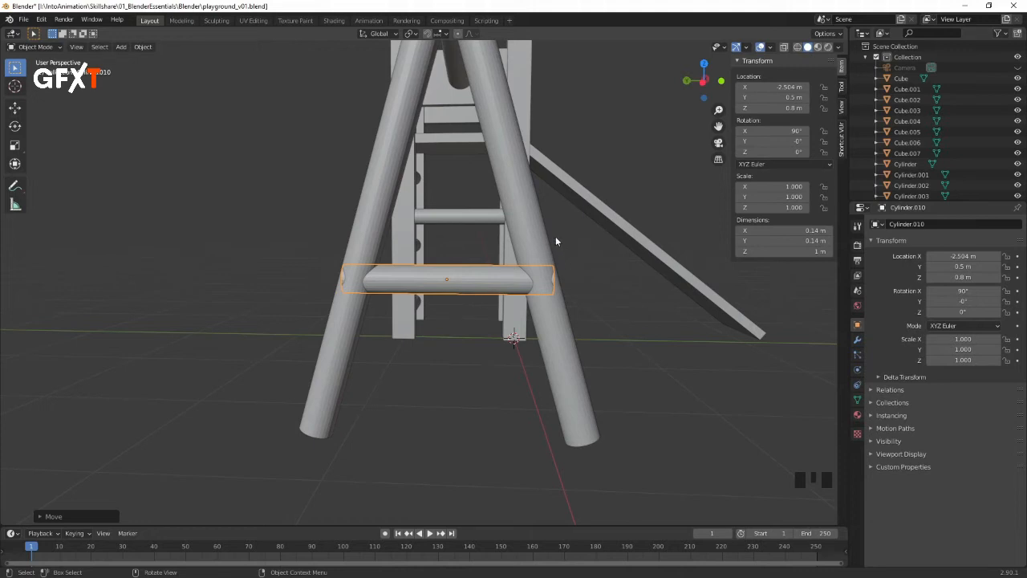
{"action": "key", "text": "s"}
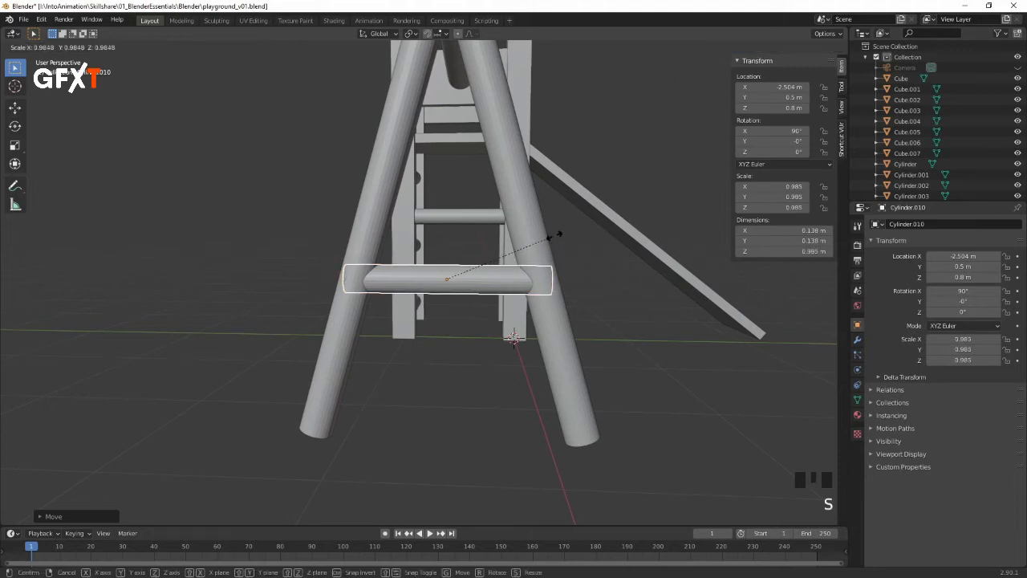
{"action": "key", "text": "y"}
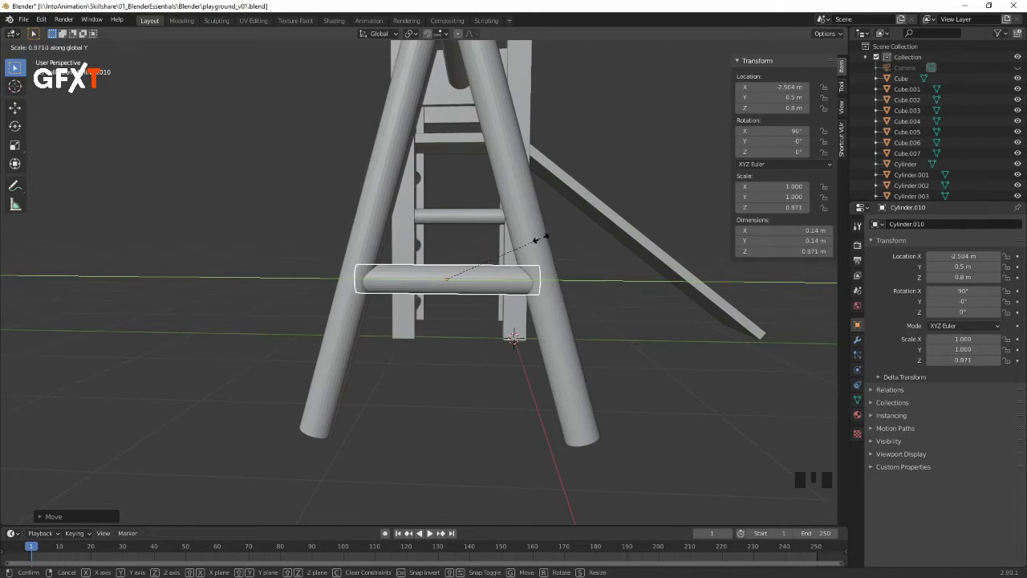
{"action": "left_click", "coordinate": [535, 240]}
{"action": "left_click", "coordinate": [624, 276]}
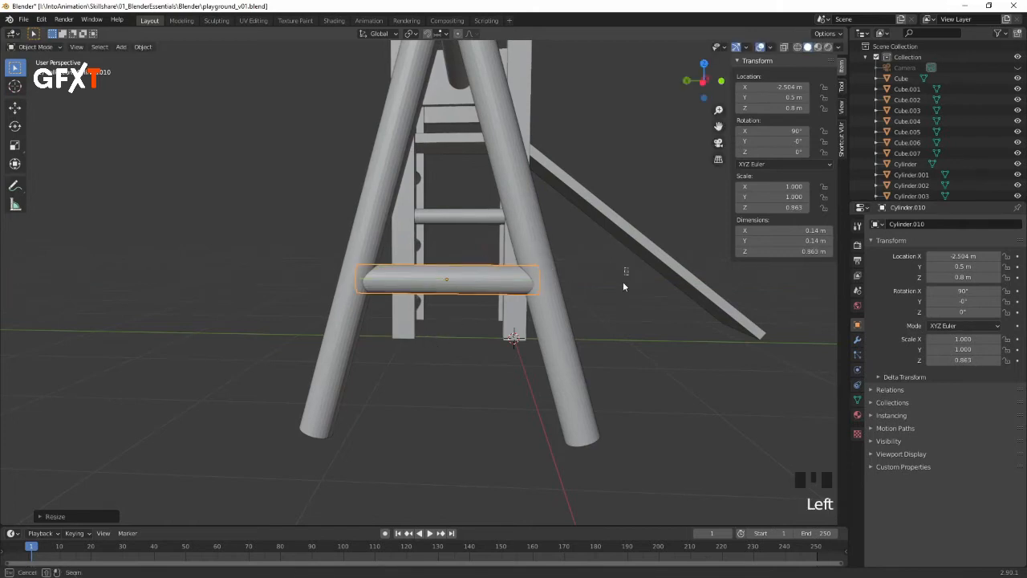
{"action": "middle_click_drag", "start_coordinate": [758, 270], "coordinate": [407, 181]}
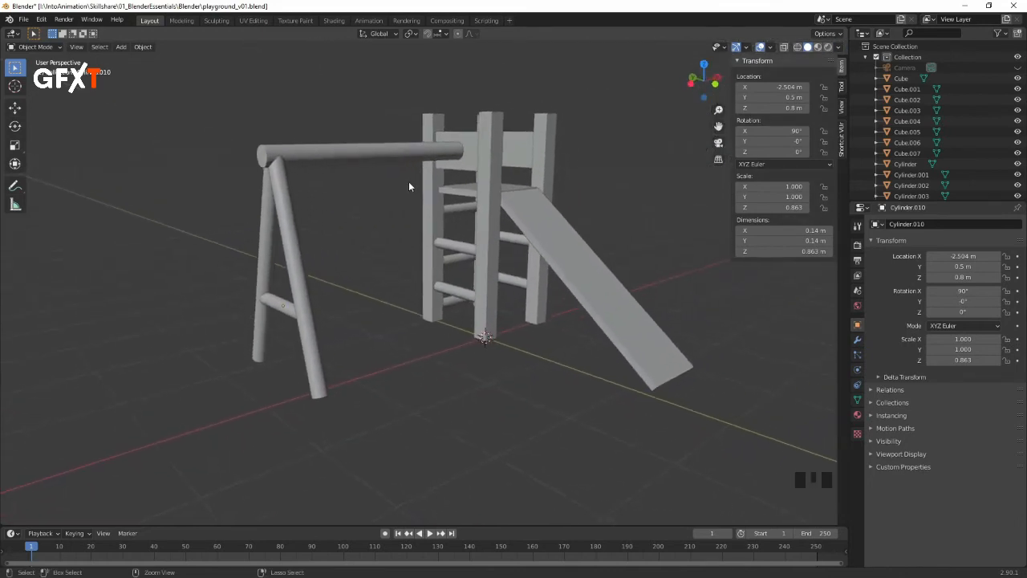
{"action": "key", "text": "ctrl+s"}
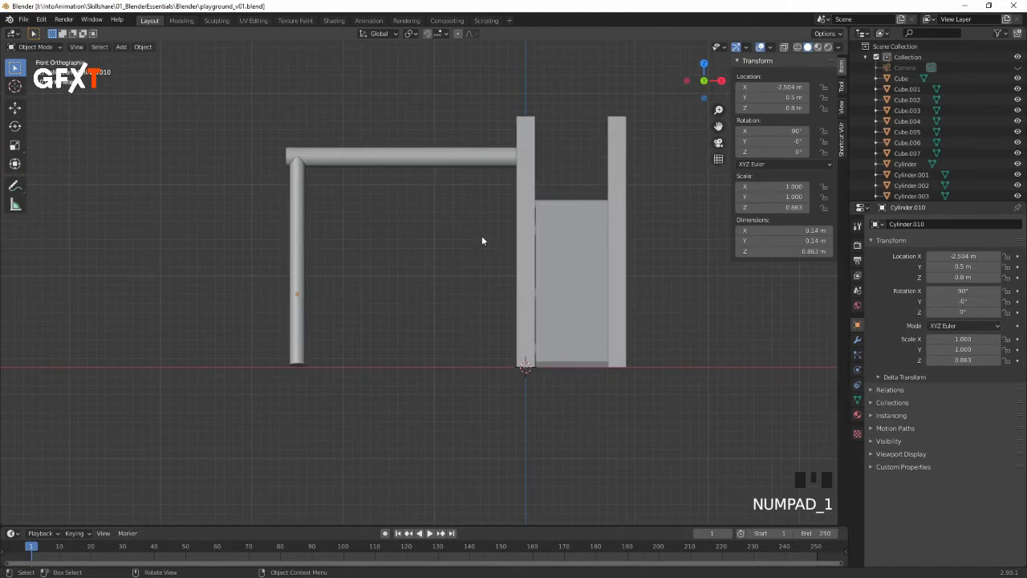
Step: Add a mesh cylinder 0.14 m in diameter and 1 m tall at the world origin
{"action": "key", "text": "shift+a"}
{"action": "mouse_move", "coordinate": [486, 235]}
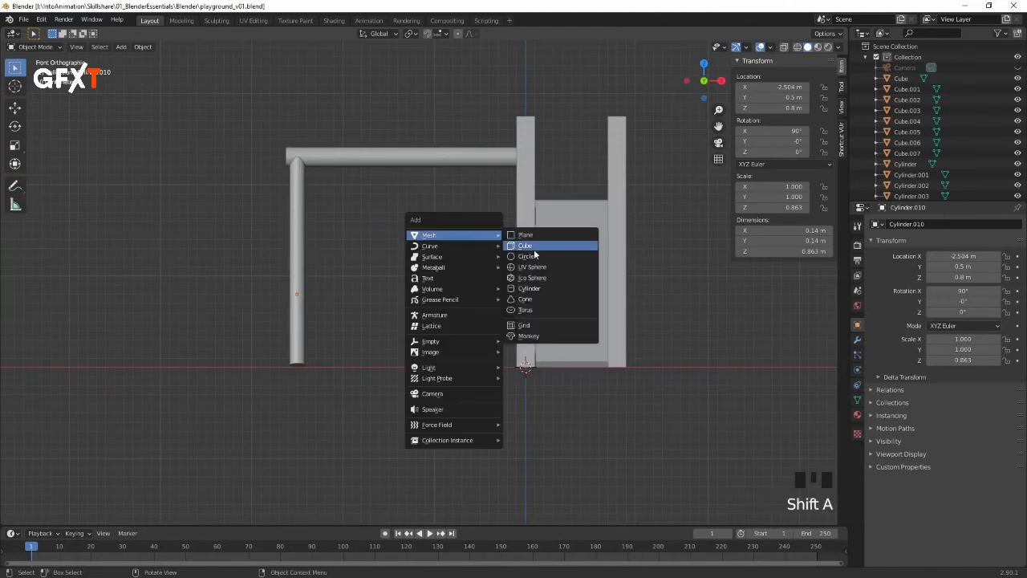
{"action": "left_click", "coordinate": [537, 288]}
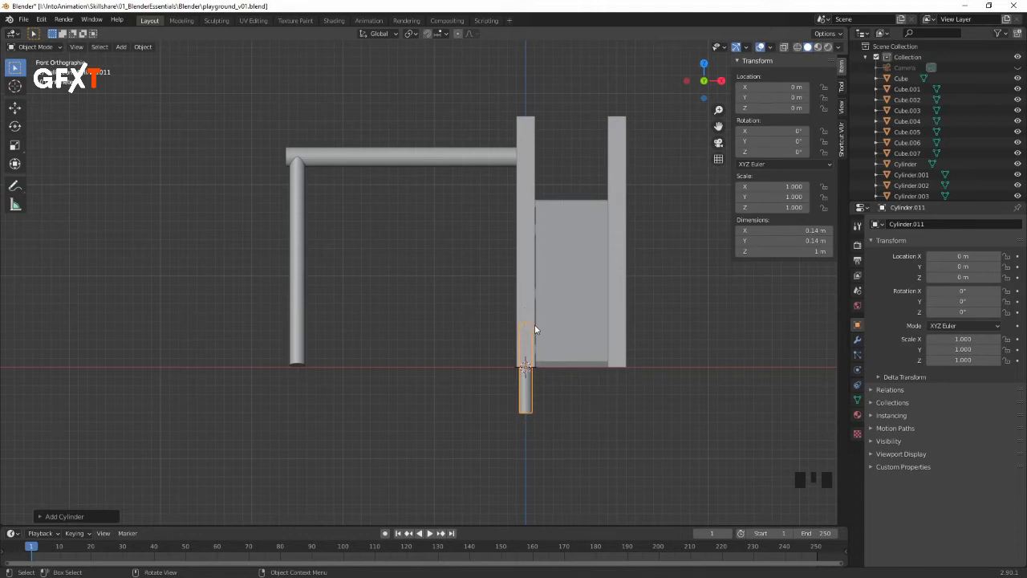
Step: Shift the new cylinder's geometry down 0.5 m in Edit Mode so its origin sits at the top end
{"action": "key", "text": "Tab"}
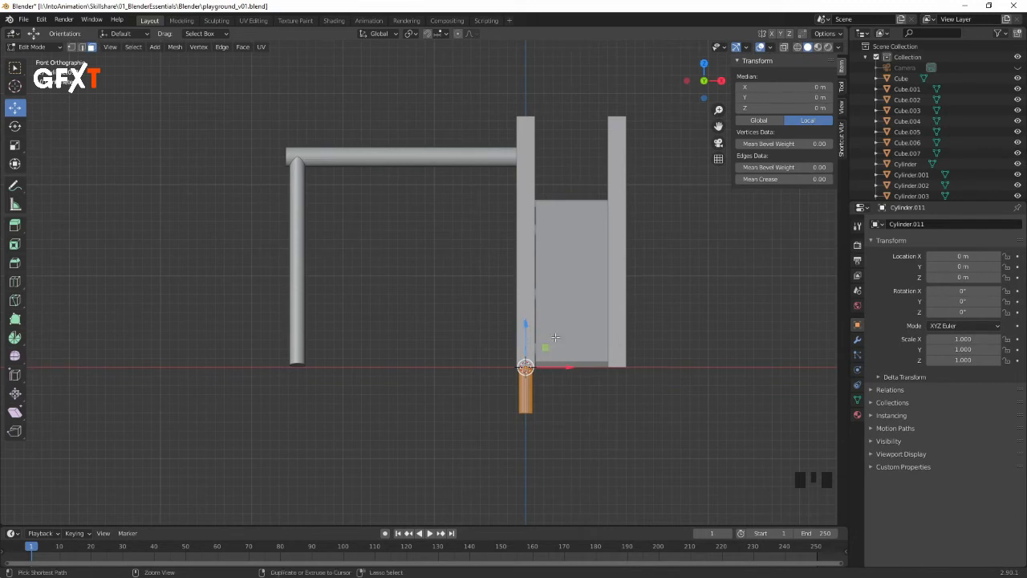
{"action": "middle_click_drag", "start_coordinate": [557, 414], "coordinate": [451, 178], "text": "ctrl"}
{"action": "middle_click_drag", "start_coordinate": [470, 314], "coordinate": [441, 218], "text": "ctrl"}
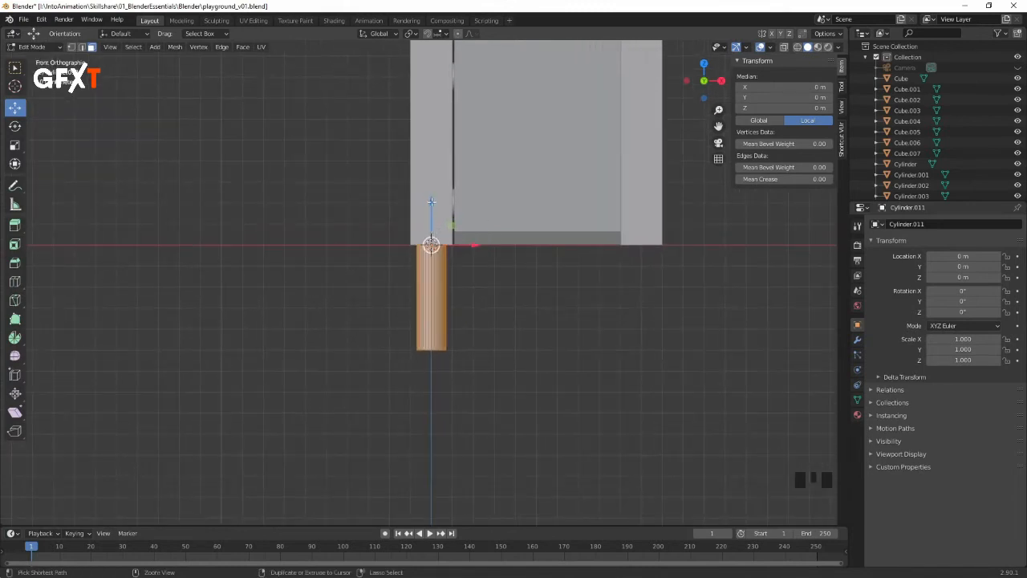
{"action": "left_click_drag", "start_coordinate": [431, 201], "coordinate": [421, 312], "text": "ctrl"}
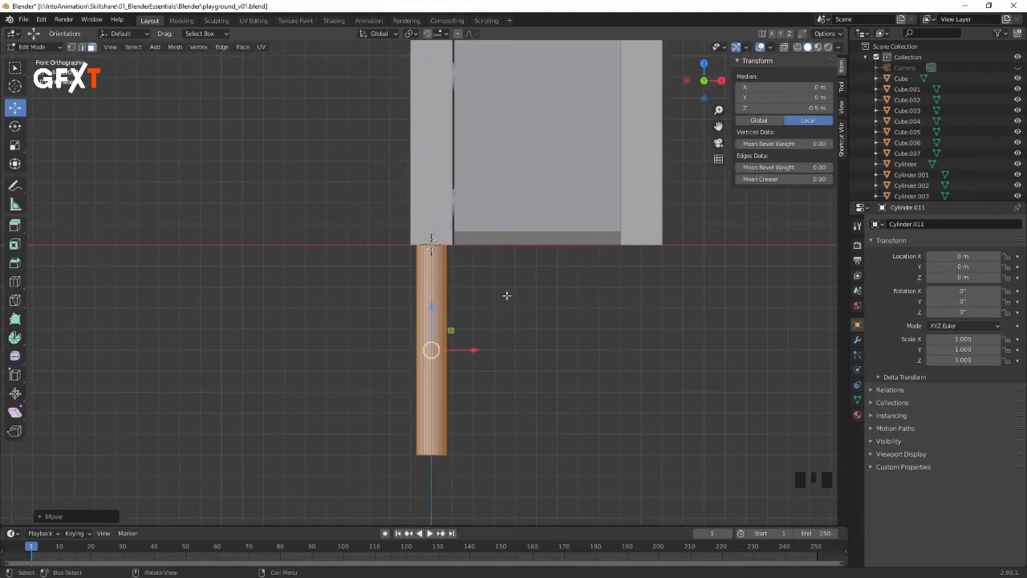
{"action": "key", "text": "Tab"}
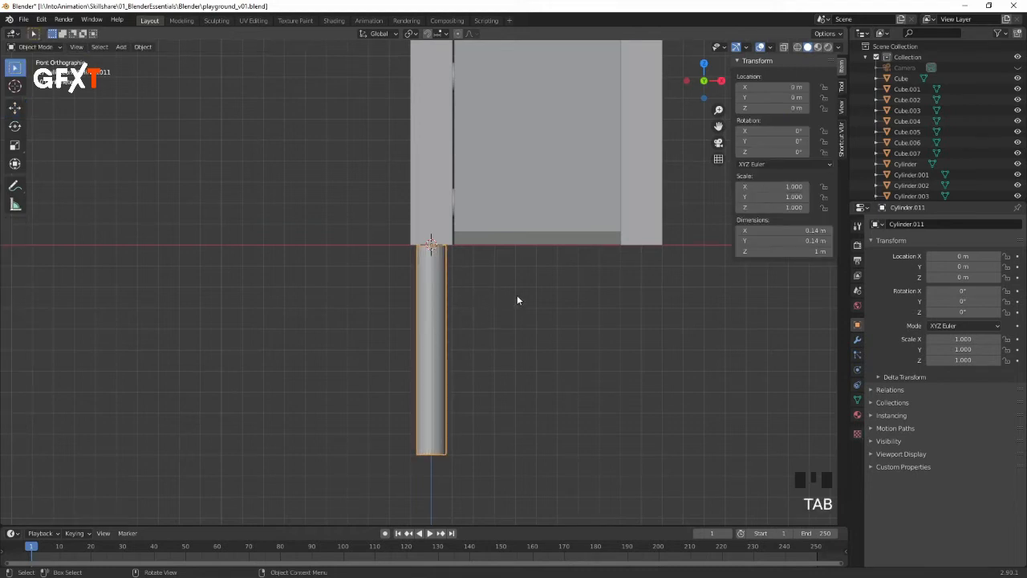
Step: Move the cylinder under the overhead bar at about X -1.09 m, Z 2.224 m, and scale it uniformly to about 0.295
{"action": "middle_click_drag", "start_coordinate": [587, 271], "coordinate": [500, 325], "text": "ctrl"}
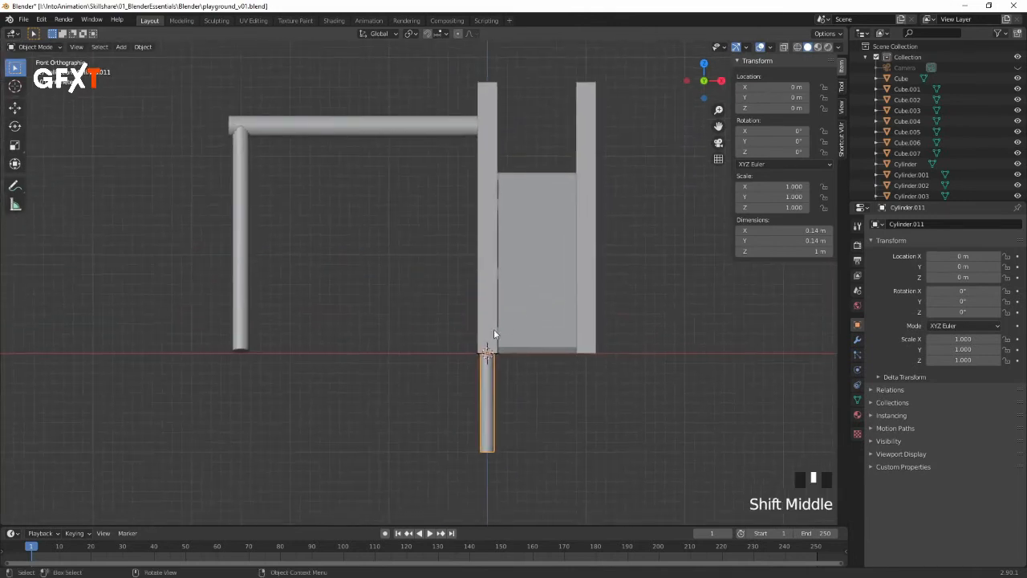
{"action": "key", "text": "g"}
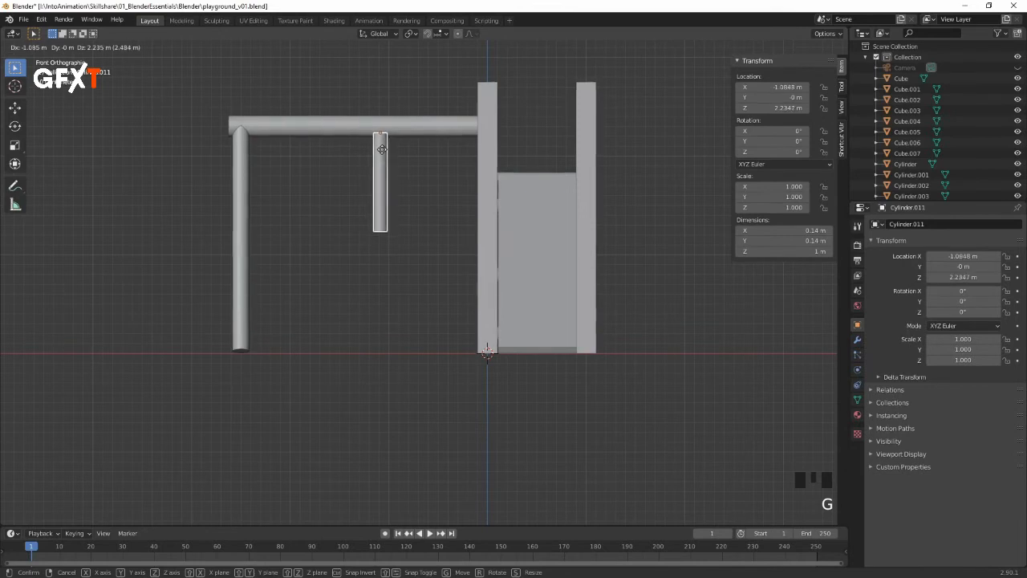
{"action": "left_click", "coordinate": [381, 155]}
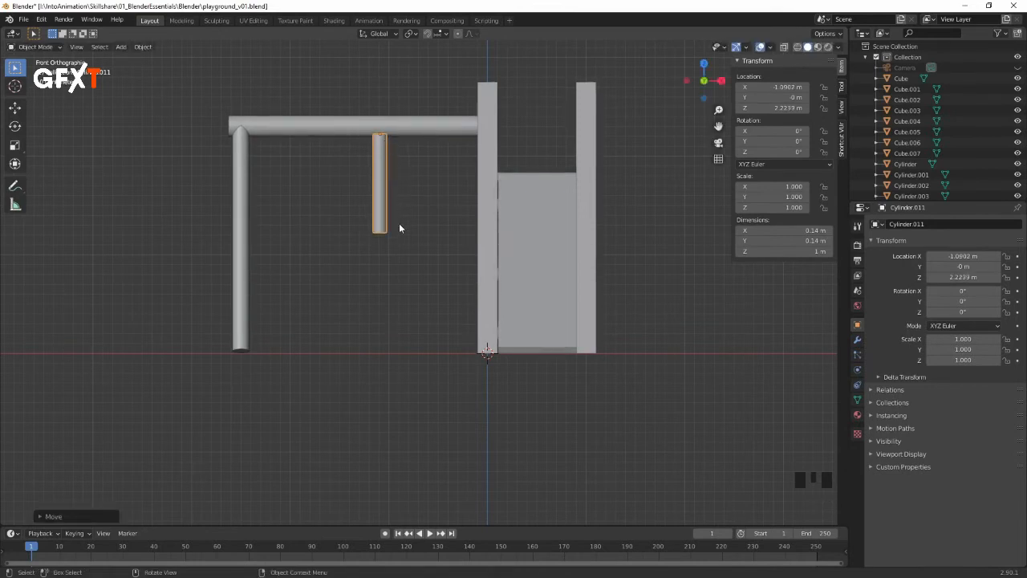
{"action": "key", "text": "s"}
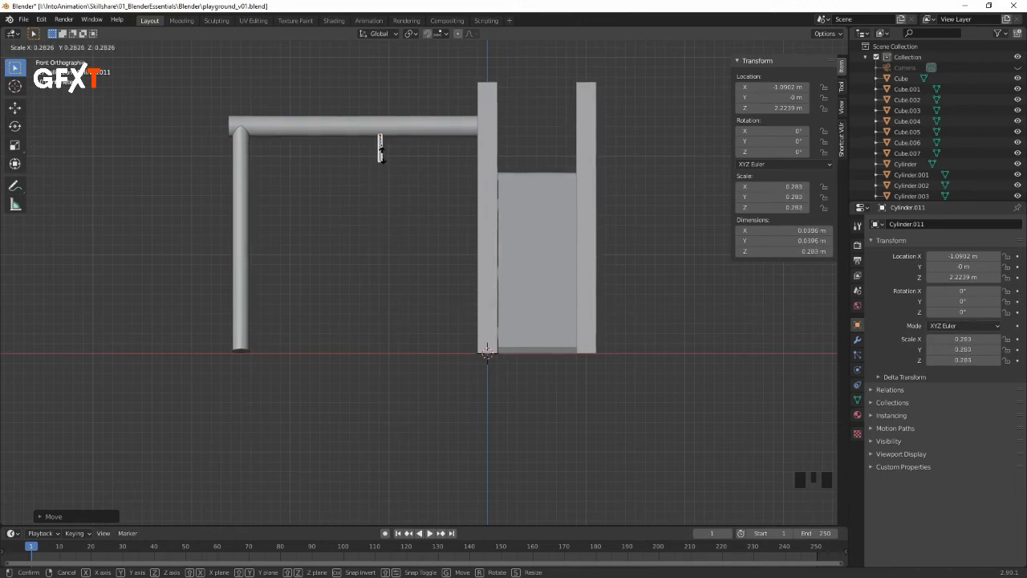
{"action": "left_click", "coordinate": [381, 157]}
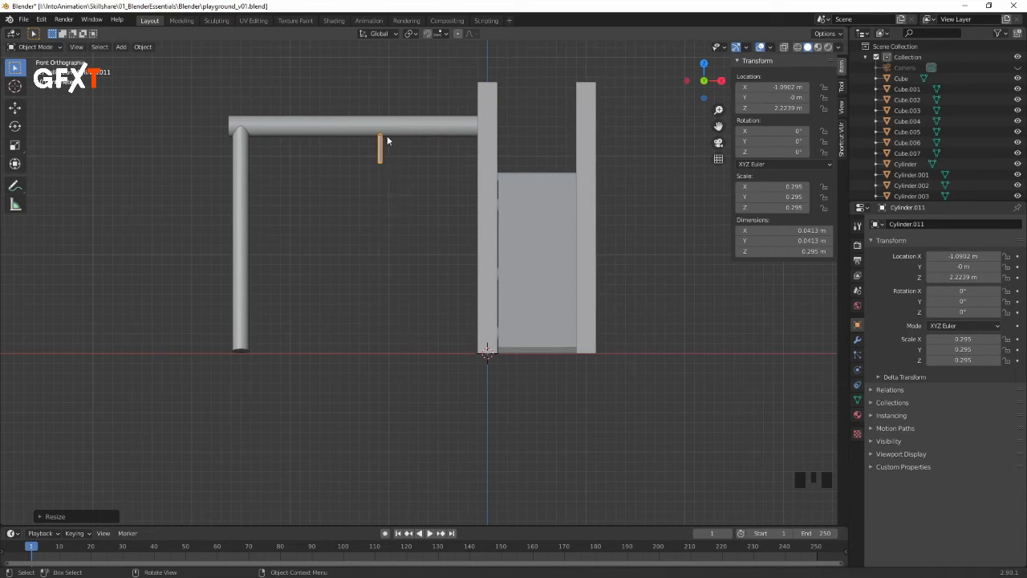
Step: Stretch the thin hanging cylinder along Z to about 1.63 m long
{"action": "key", "text": "s"}
{"action": "key", "text": "z"}
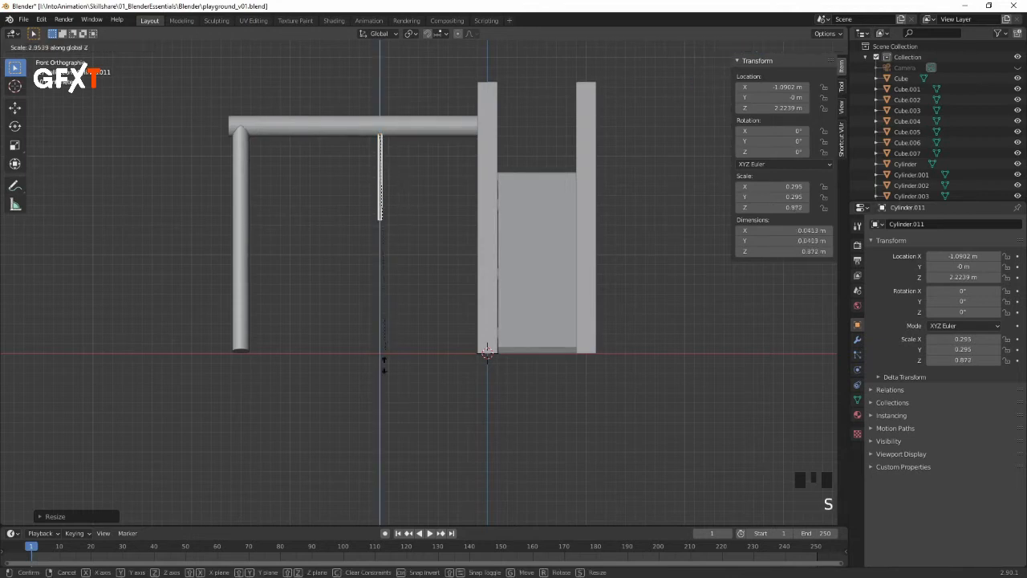
{"action": "left_click", "coordinate": [386, 504]}
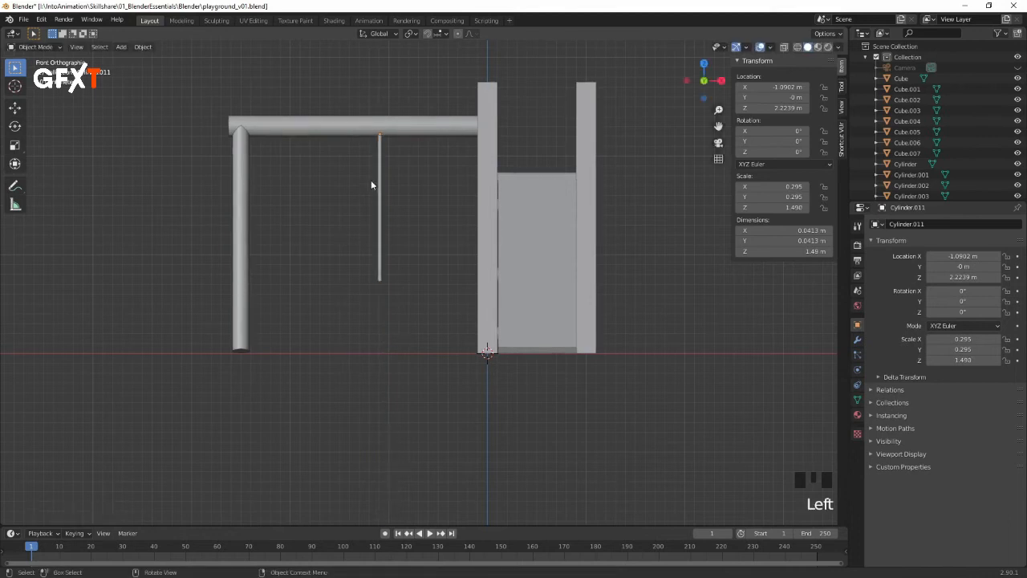
{"action": "left_click", "coordinate": [379, 227]}
{"action": "middle_click_drag", "start_coordinate": [414, 208], "coordinate": [485, 224], "text": "shift"}
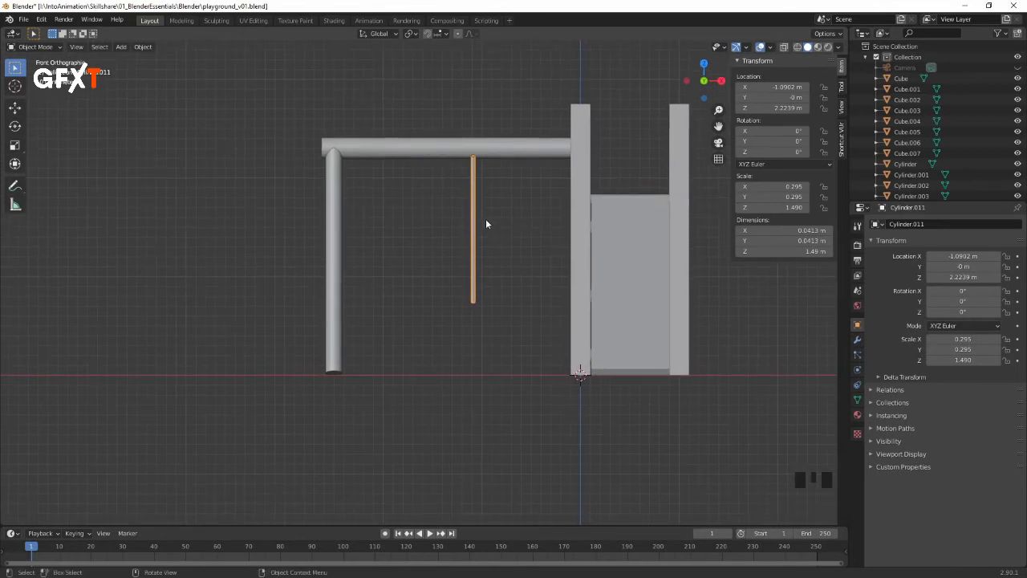
{"action": "key", "text": "s"}
{"action": "key", "text": "z"}
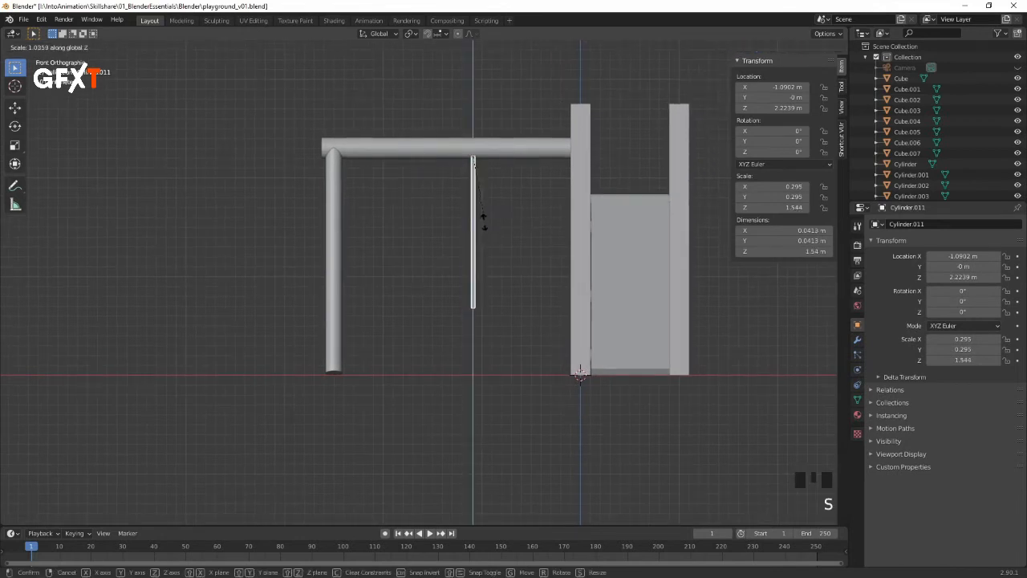
{"action": "left_click", "coordinate": [498, 228]}
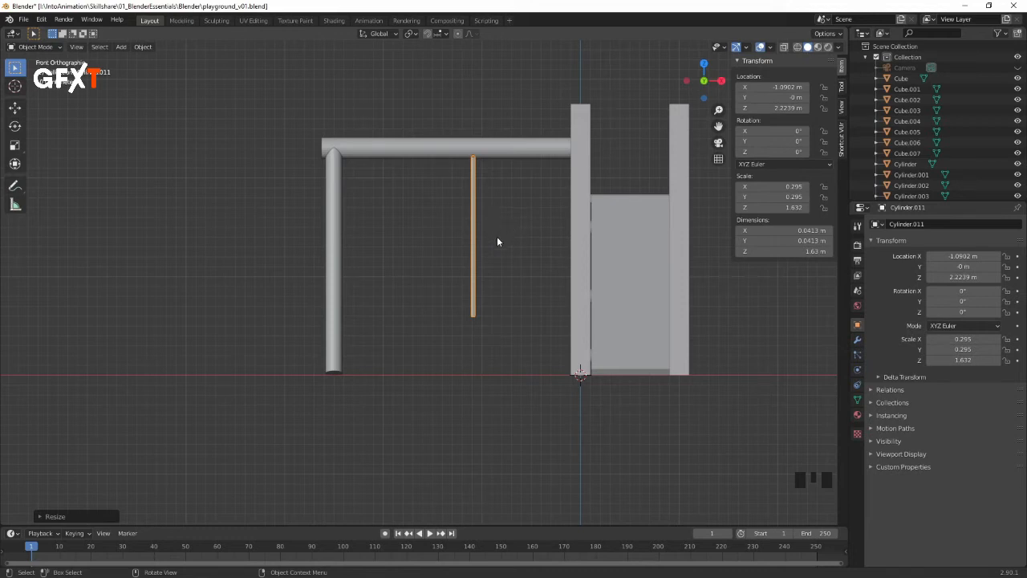
Step: Frame the hanging cylinder and enter Edit Mode in edge selection with nothing selected
{"action": "key", "text": "KP_Decimal"}
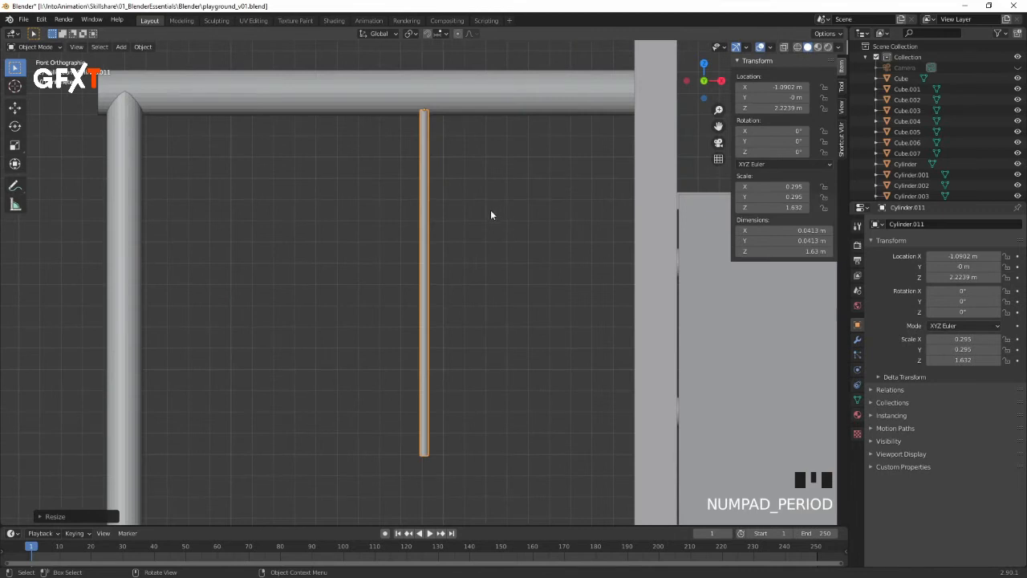
{"action": "key", "text": "Tab"}
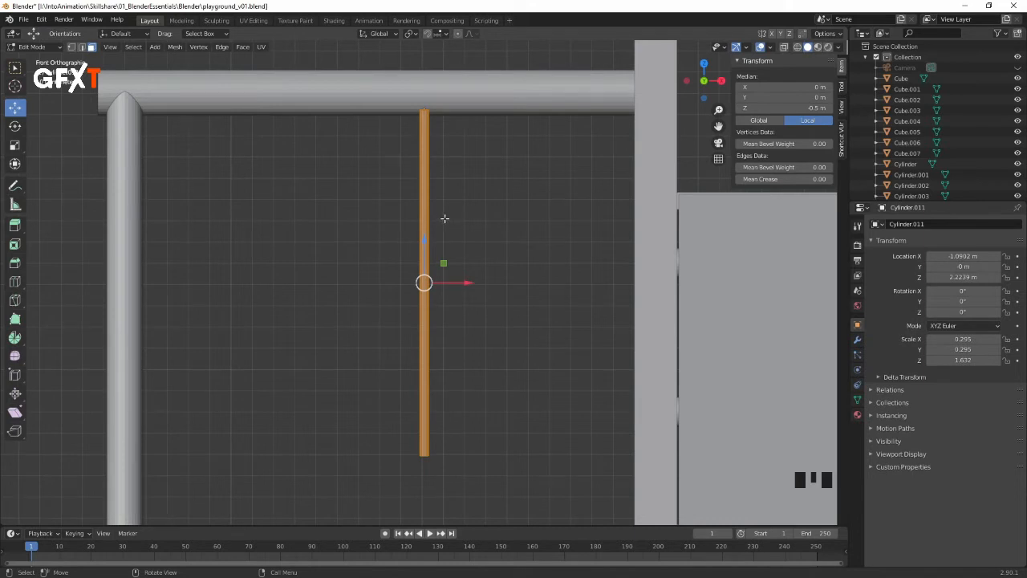
{"action": "key", "text": "2"}
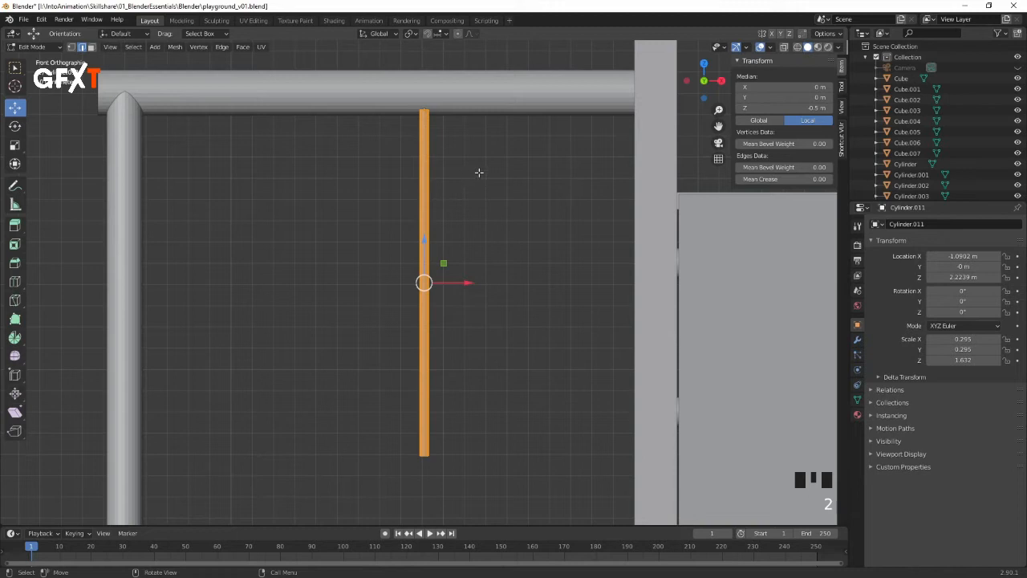
{"action": "left_click", "coordinate": [479, 179]}
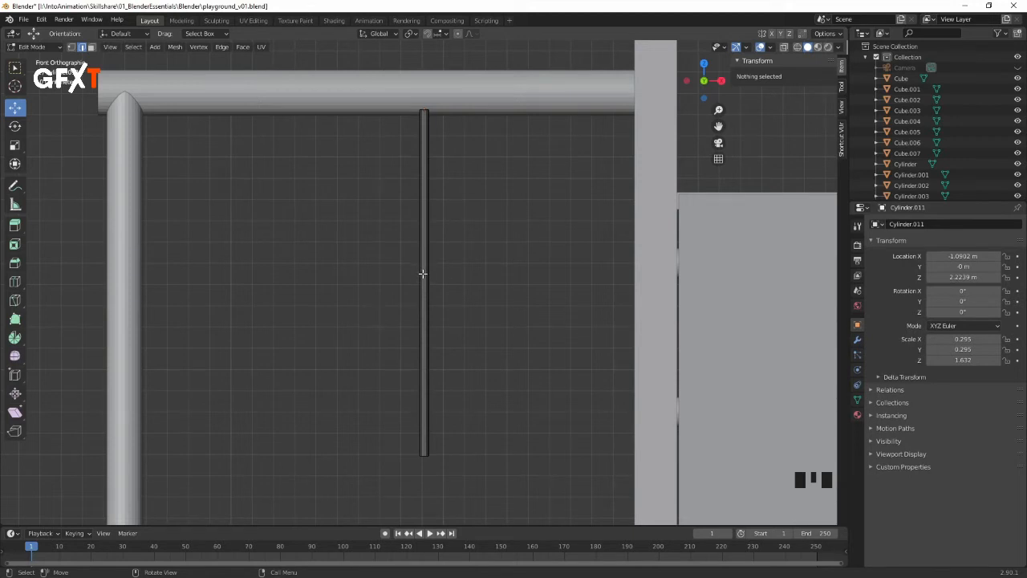
Step: Try a single centred loop cut around the hanging cylinder and undo it
{"action": "key", "text": "ctrl+r"}
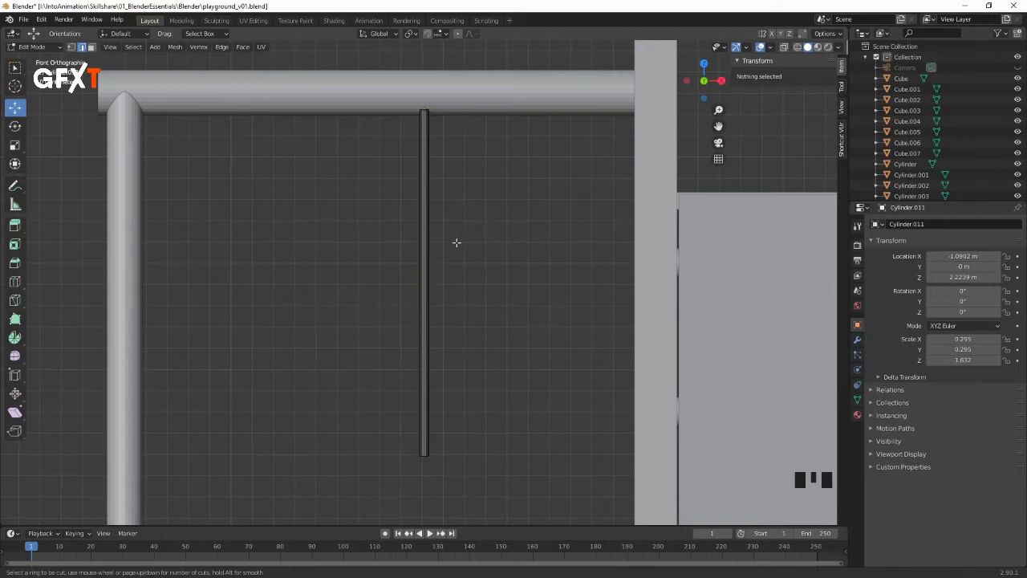
{"action": "left_click", "coordinate": [424, 277]}
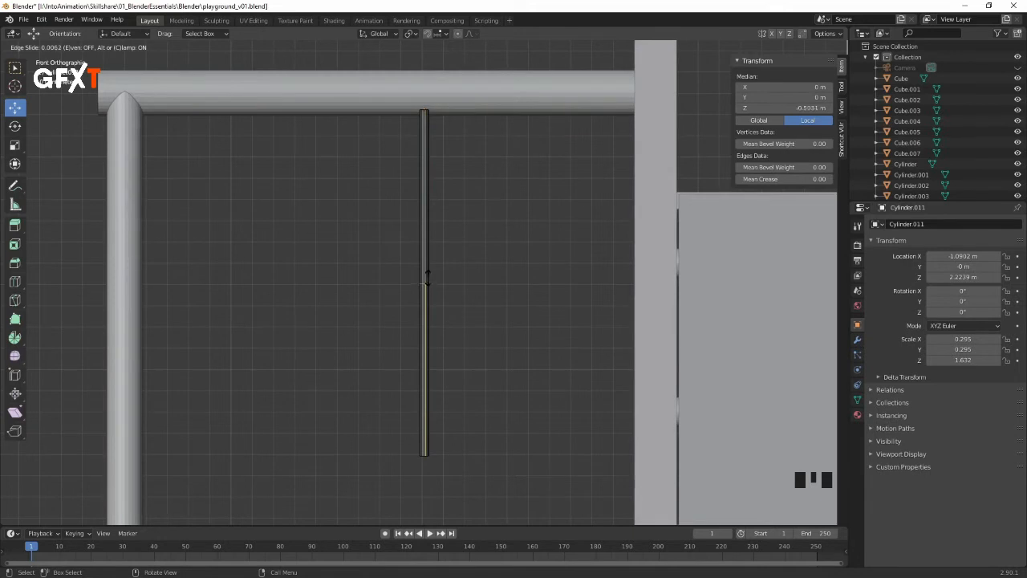
{"action": "left_click", "coordinate": [425, 317]}
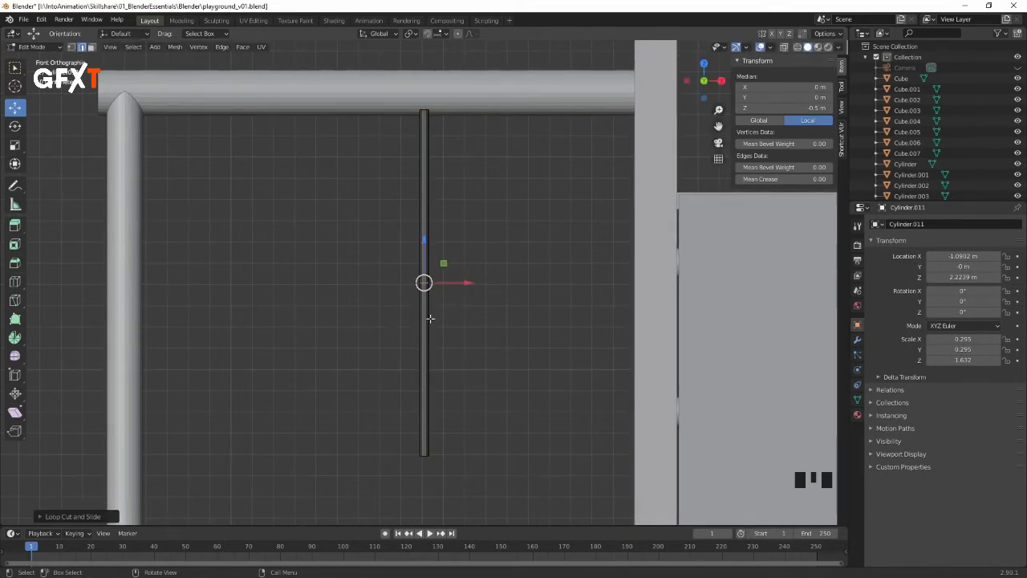
{"action": "key", "text": "ctrl"}
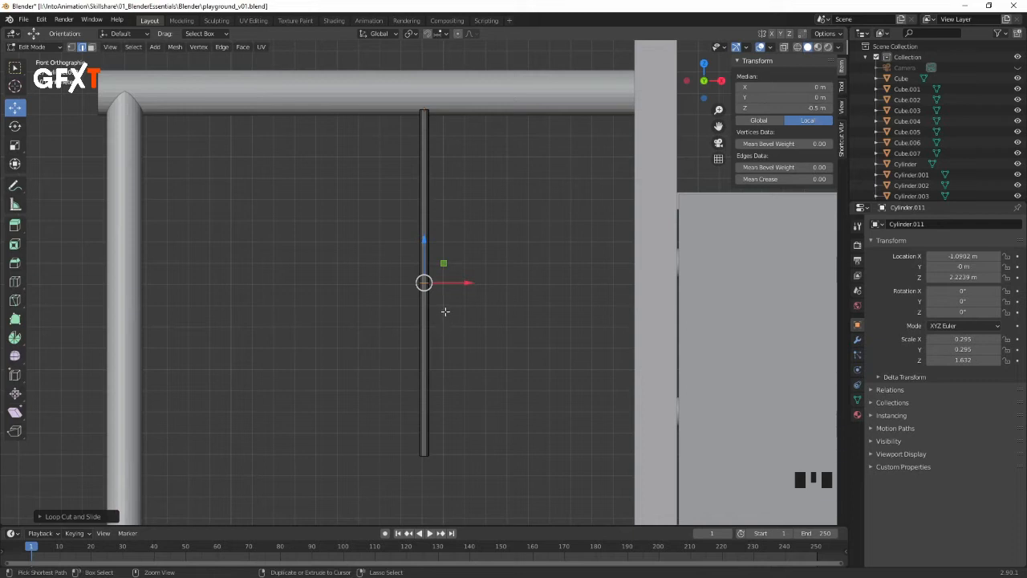
{"action": "key", "text": "ctrl+z"}
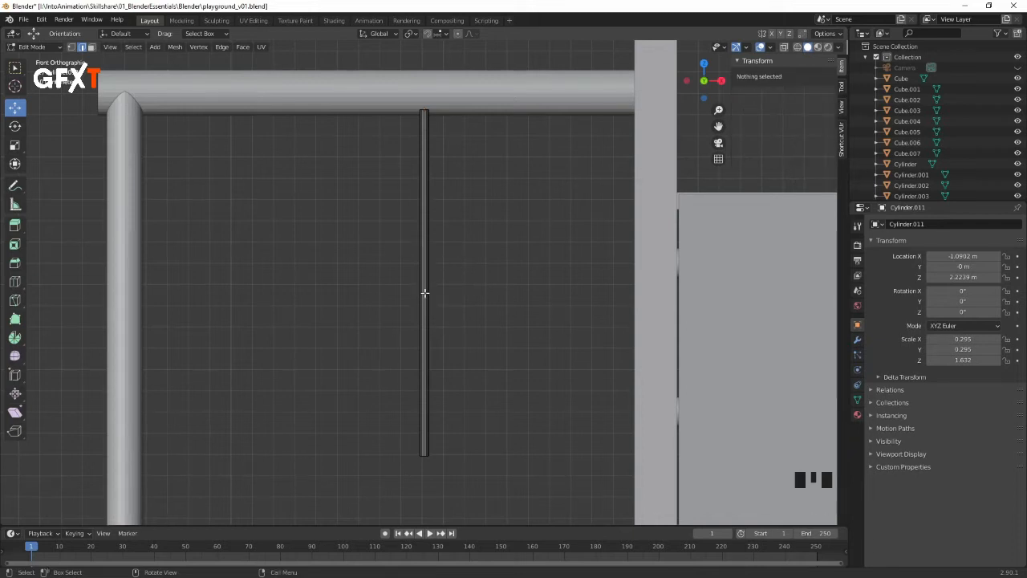
Step: Add nine evenly spaced, centred loop cuts around the hanging cylinder and return to Object Mode
{"action": "key", "text": "ctrl"}
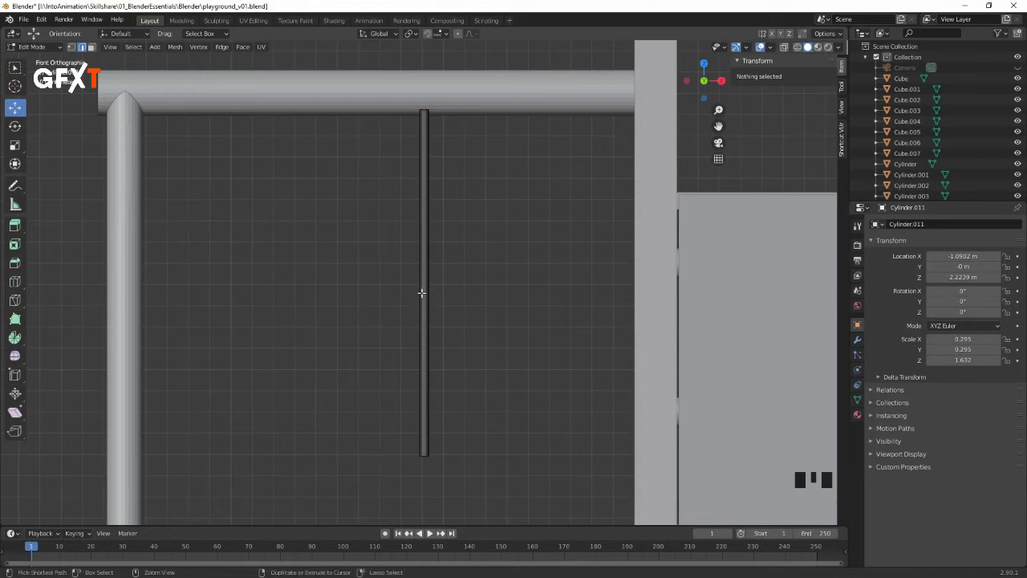
{"action": "key", "text": "ctrl+r"}
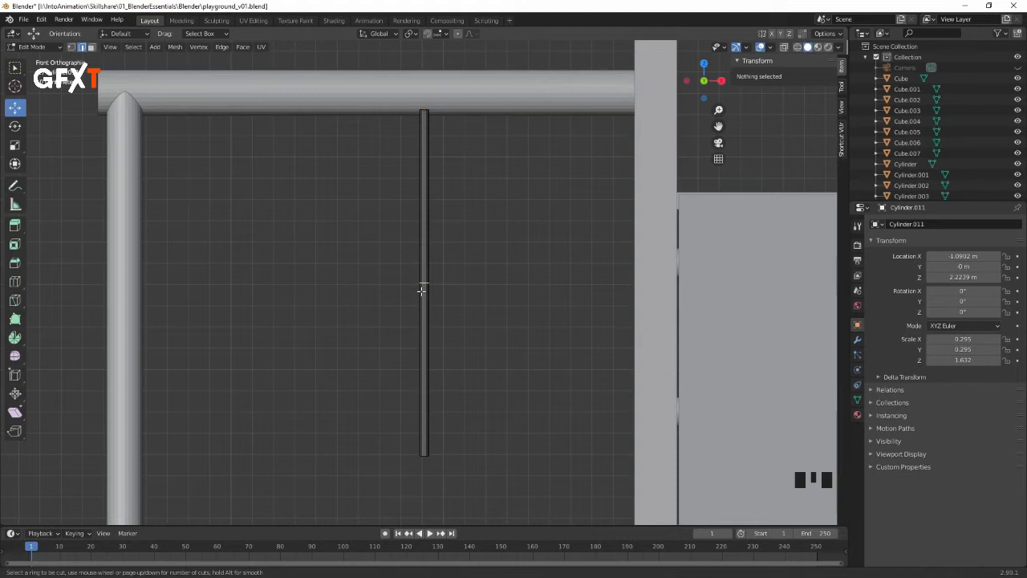
{"action": "scroll", "coordinate": [421, 290], "scroll_direction": "up", "scroll_amount": 1}
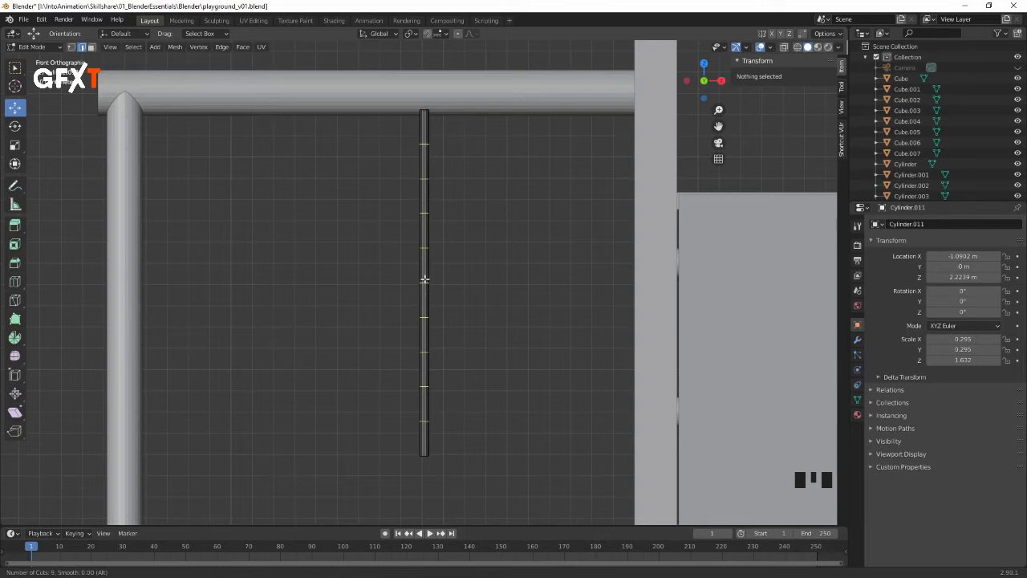
{"action": "left_click", "coordinate": [424, 279]}
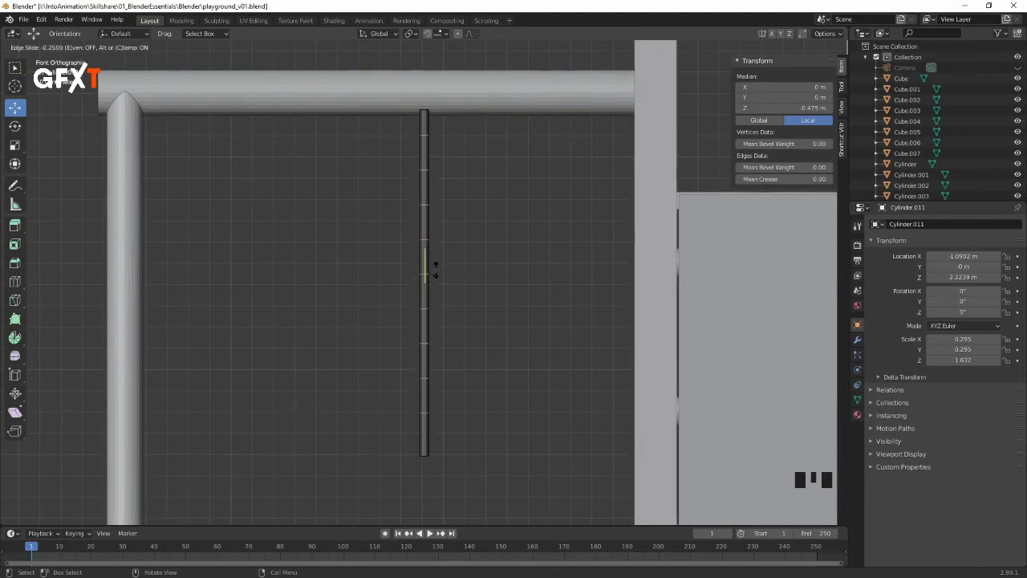
{"action": "left_click", "coordinate": [433, 273]}
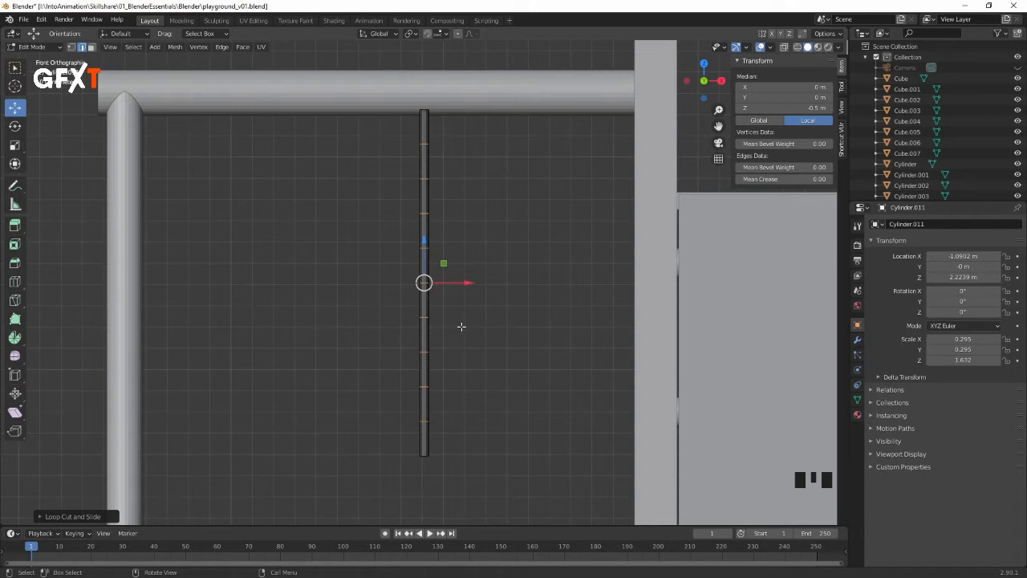
{"action": "key", "text": "Tab"}
Step: Duplicate the hanging cylinder and move the copy along X to about -1.51 m, away from the tower, leaving nothing selected
{"action": "left_click", "coordinate": [459, 372]}
{"action": "left_click", "coordinate": [426, 236]}
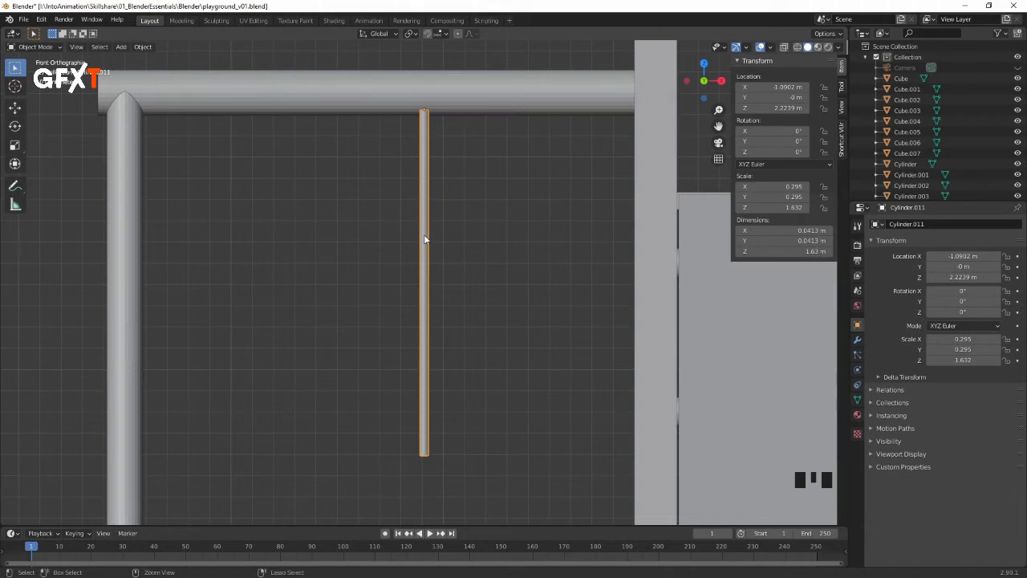
{"action": "key", "text": "shift+d"}
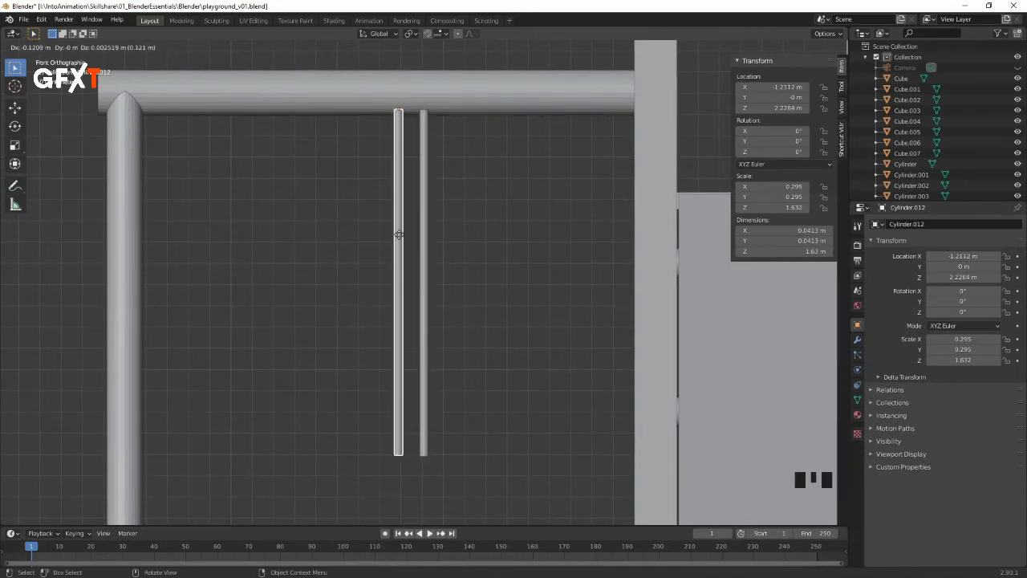
{"action": "right_click", "coordinate": [399, 233]}
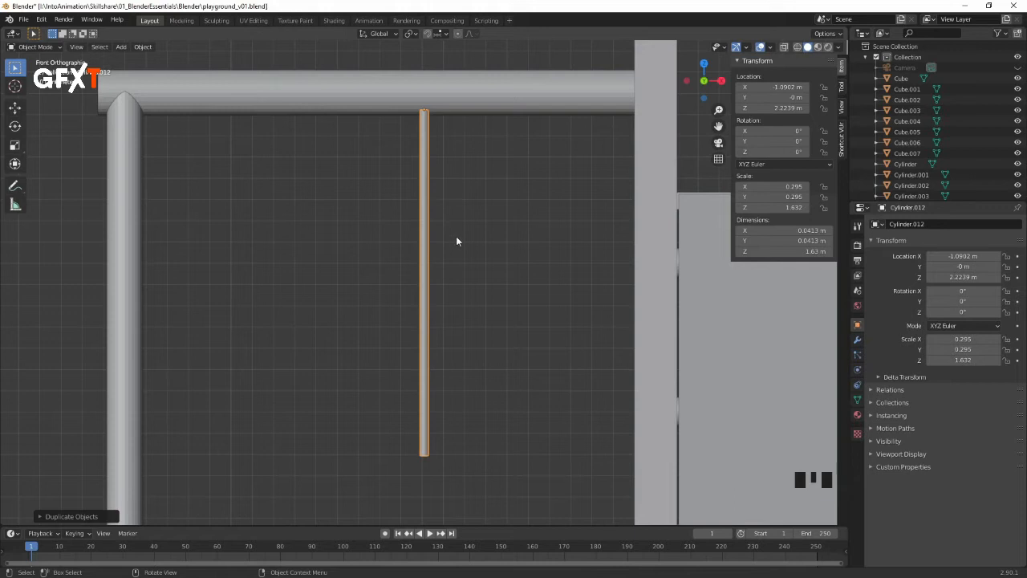
{"action": "key", "text": "g"}
{"action": "key", "text": "x"}
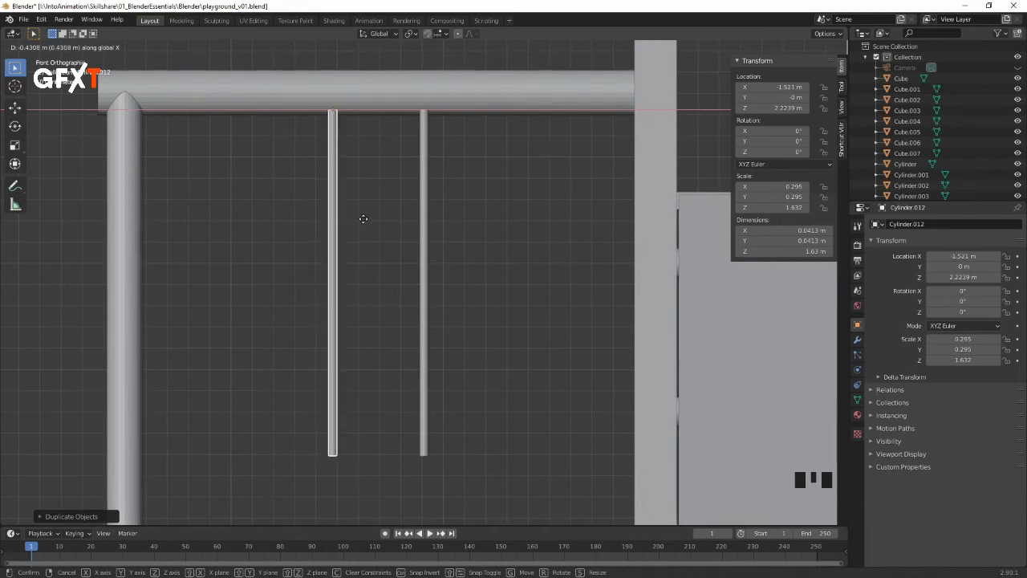
{"action": "left_click", "coordinate": [365, 219]}
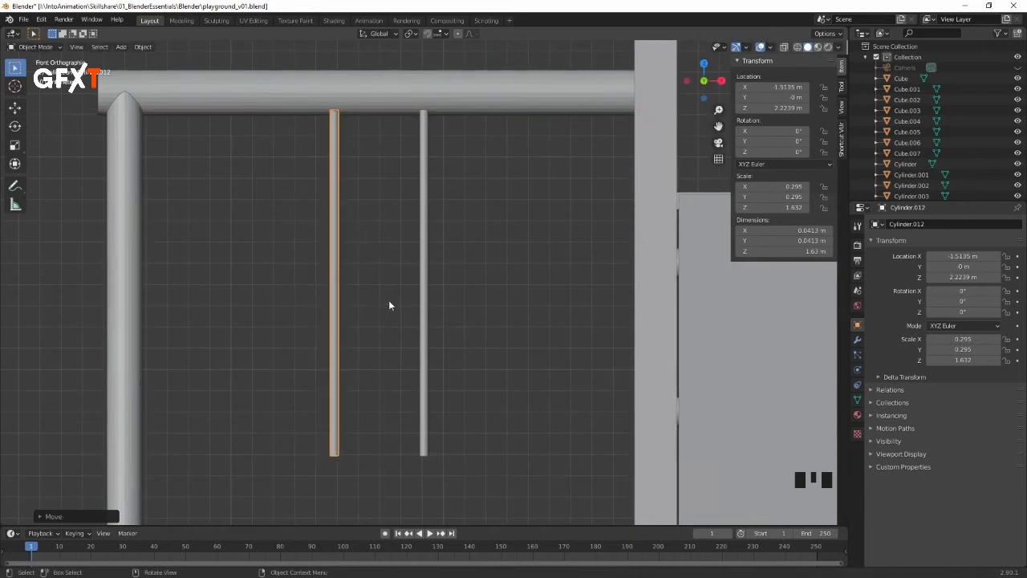
{"action": "left_click", "coordinate": [464, 362]}
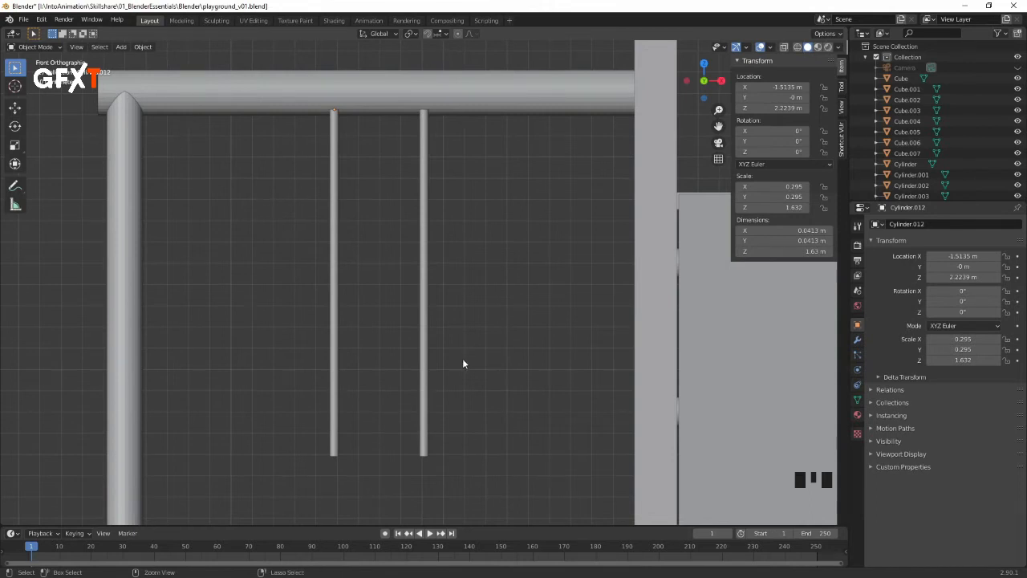
Step: Add a cube for the swing seat and scale it uniformly to about 0.365
{"action": "key", "text": "shift+a"}
{"action": "mouse_move", "coordinate": [463, 359]}
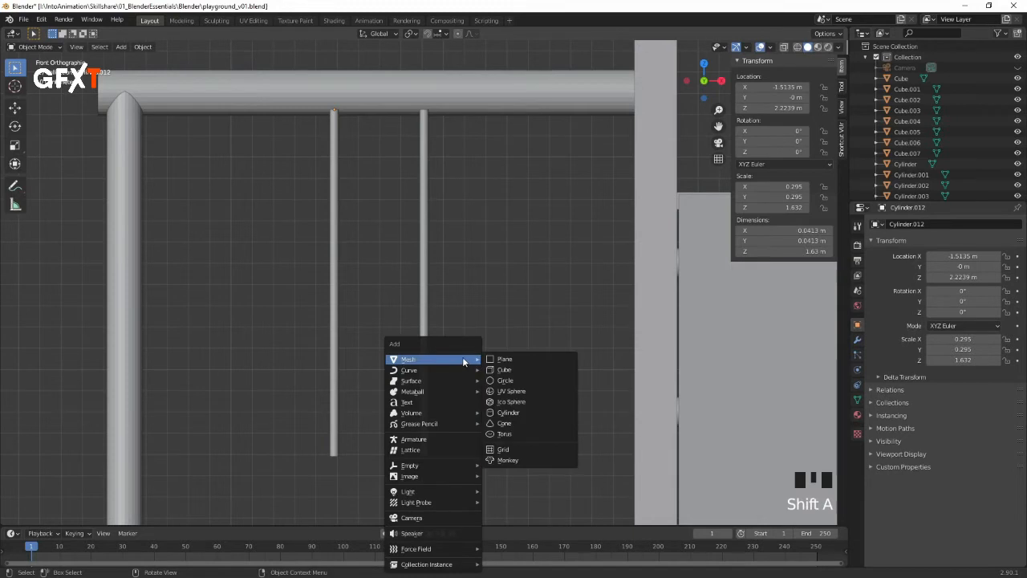
{"action": "left_click", "coordinate": [507, 370]}
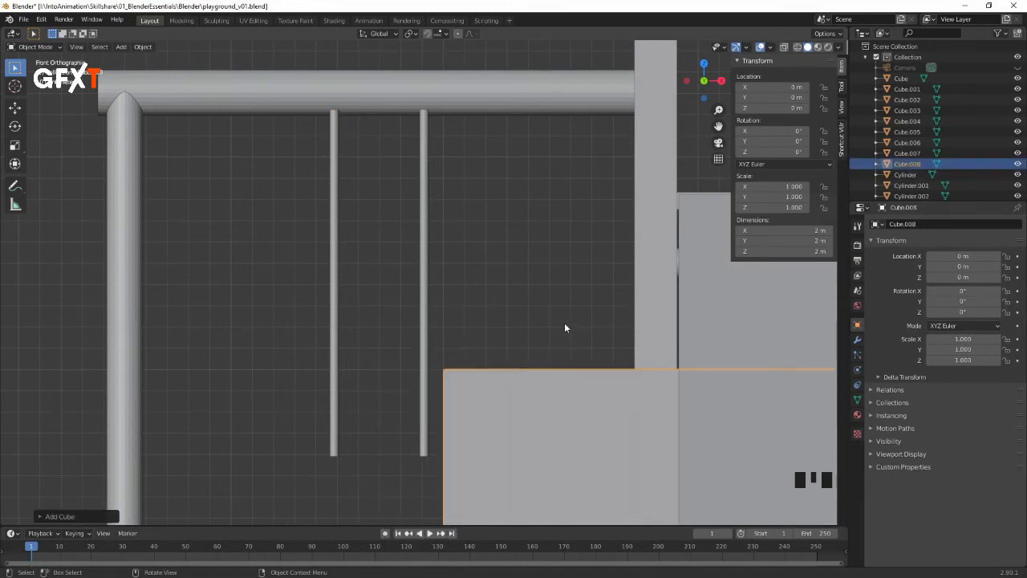
{"action": "key", "text": "KP_Decimal"}
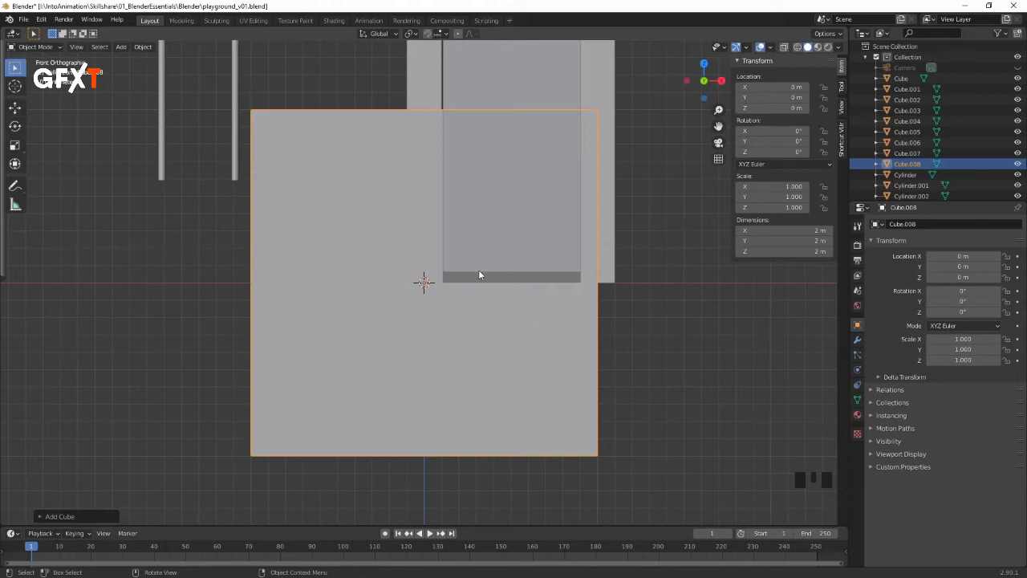
{"action": "key", "text": "s"}
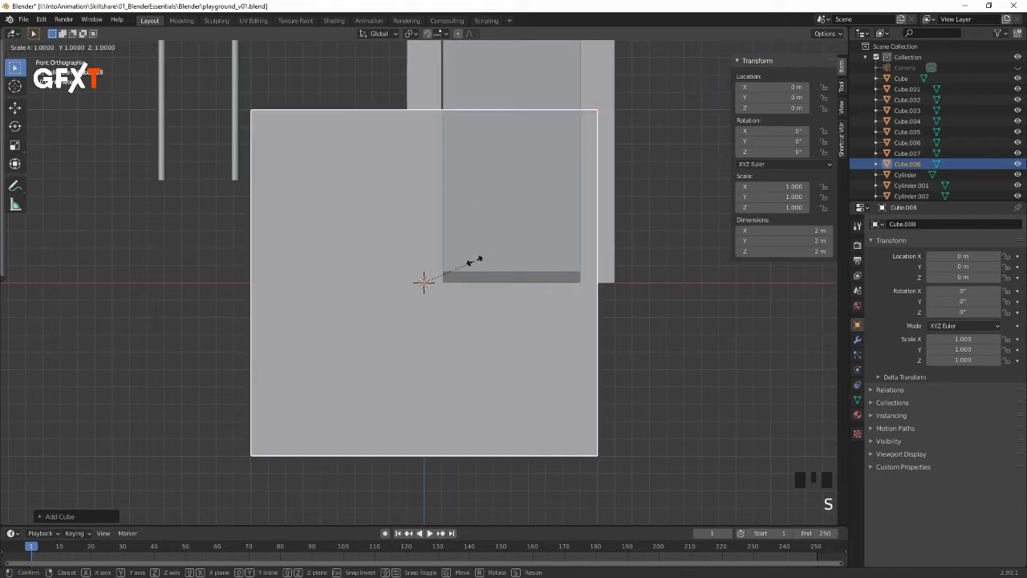
{"action": "left_click", "coordinate": [443, 285]}
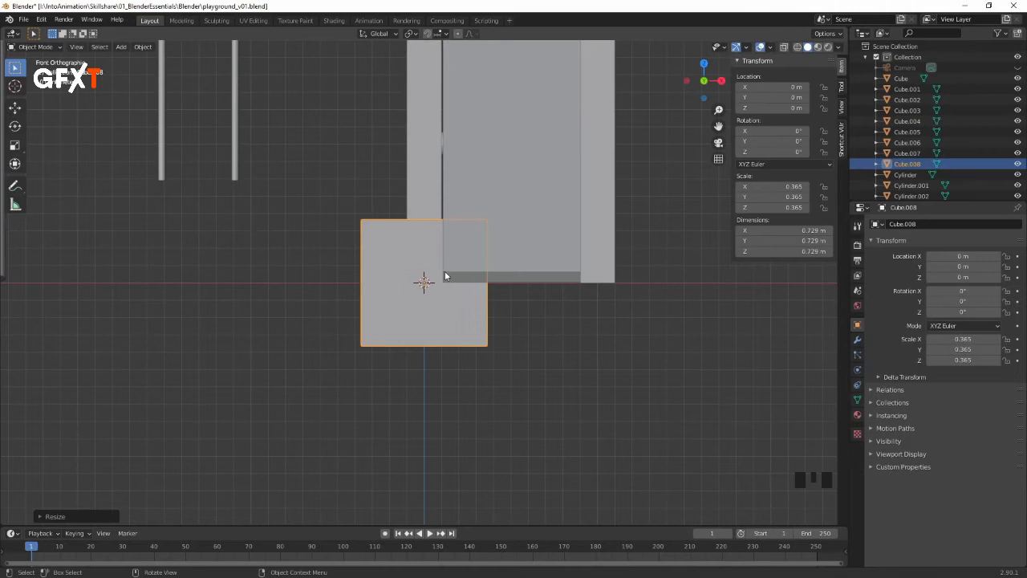
Step: Flatten the cube along Z to about 0.138 m and place it at the cylinders' lower ends, at X -1.3 m, Z 0.6 m
{"action": "key", "text": "s"}
{"action": "key", "text": "z"}
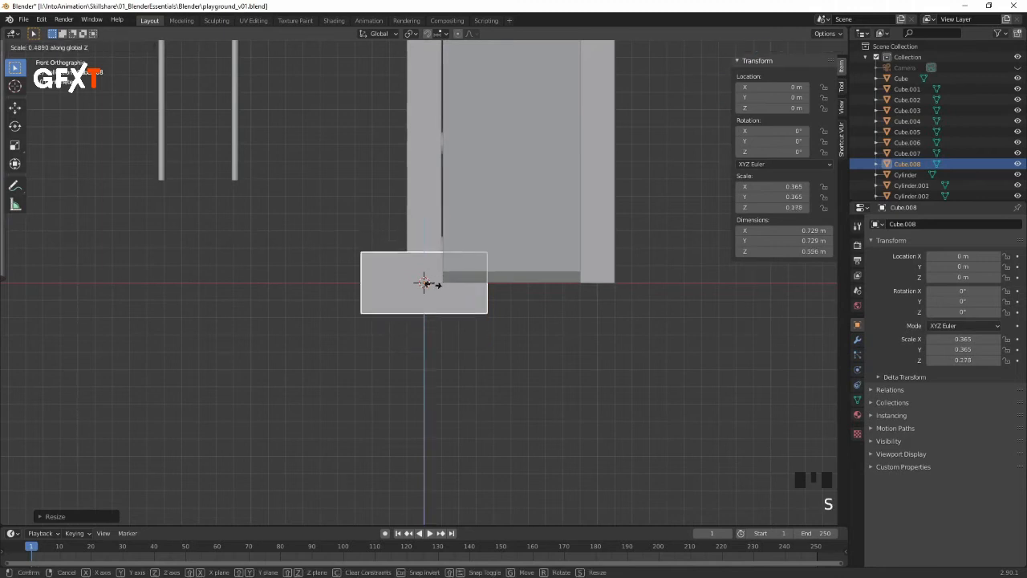
{"action": "left_click", "coordinate": [425, 283]}
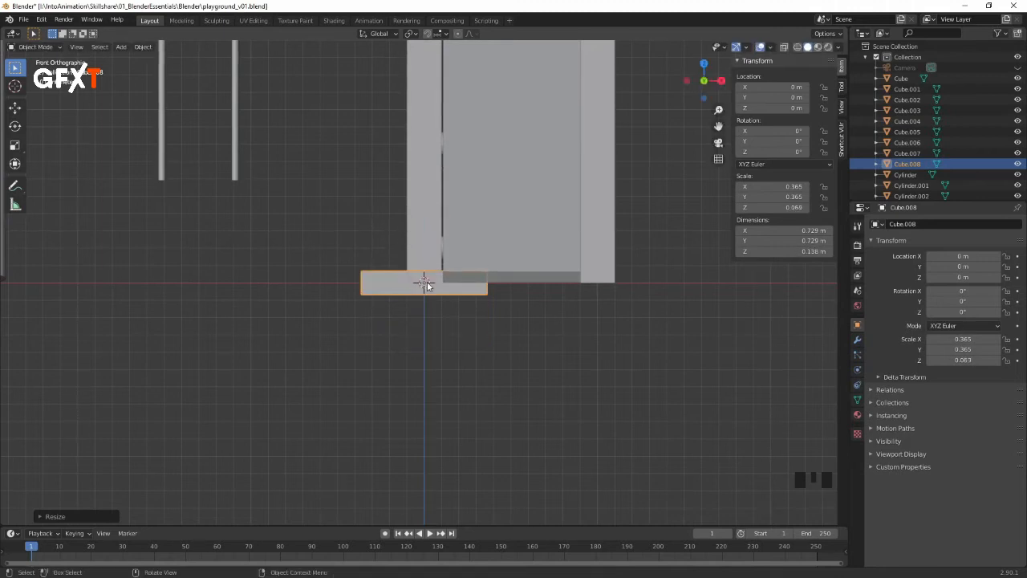
{"action": "key", "text": "g"}
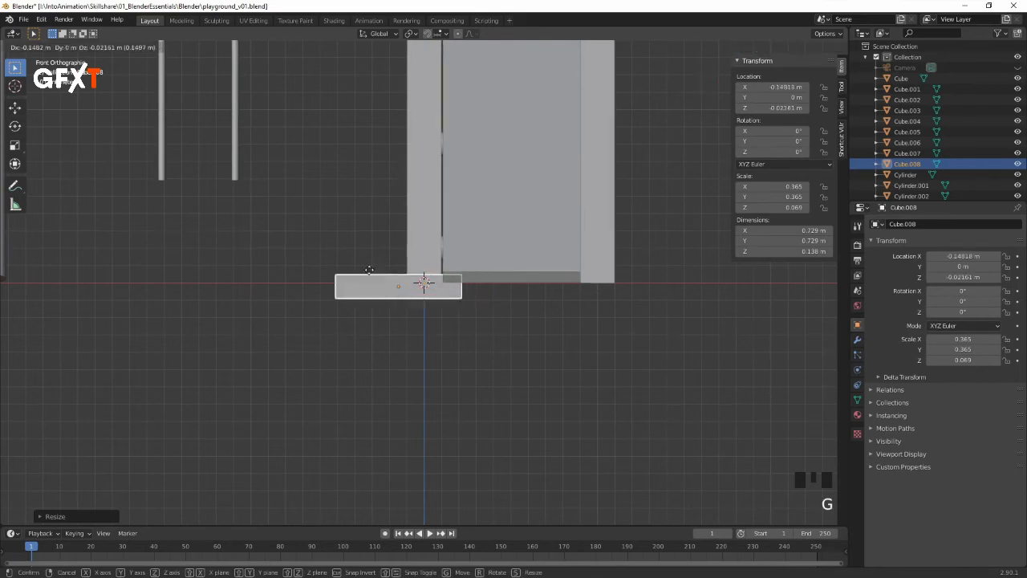
{"action": "left_click", "coordinate": [240, 178]}
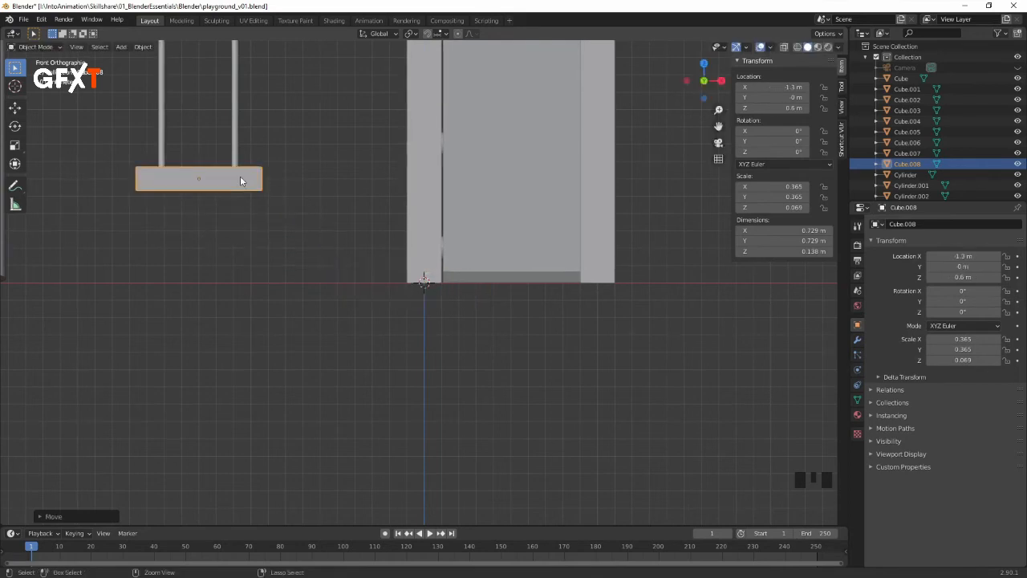
Step: Narrow the swing seat along Y to about 0.39 m
{"action": "middle_click_drag", "start_coordinate": [294, 176], "coordinate": [482, 263]}
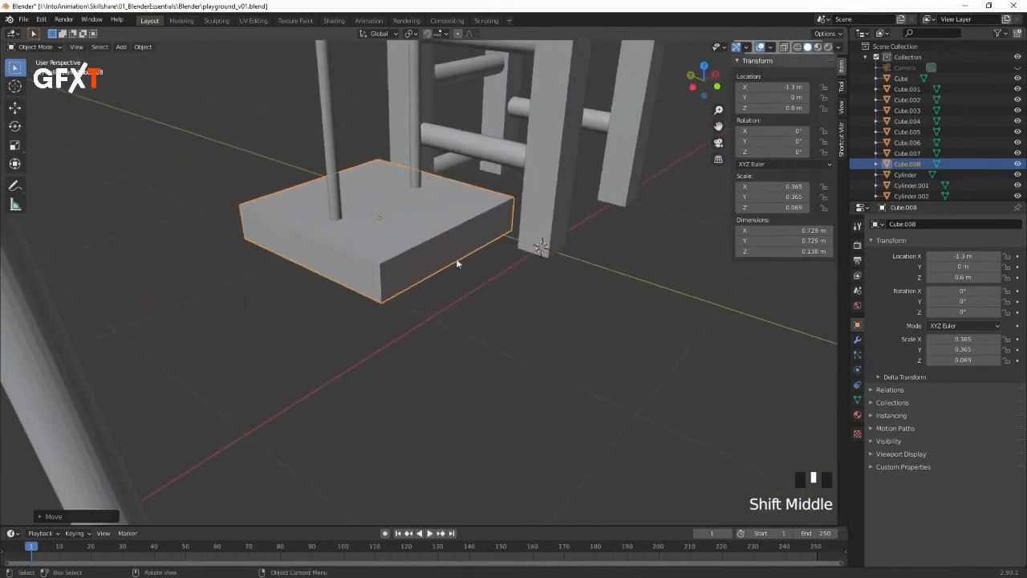
{"action": "key", "text": "s"}
{"action": "key", "text": "y"}
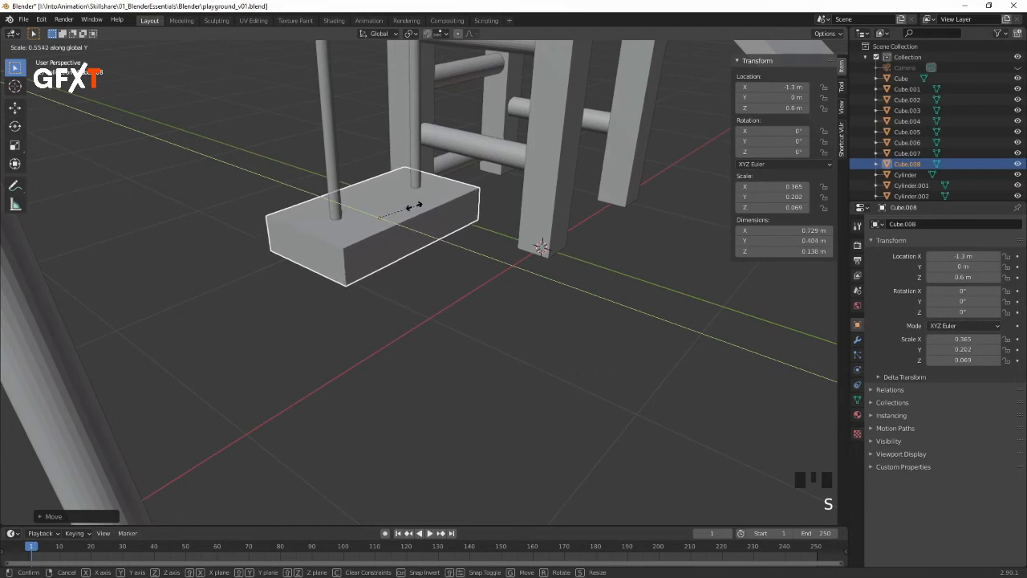
{"action": "left_click", "coordinate": [404, 212]}
{"action": "middle_click_drag", "start_coordinate": [420, 252], "coordinate": [481, 261]}
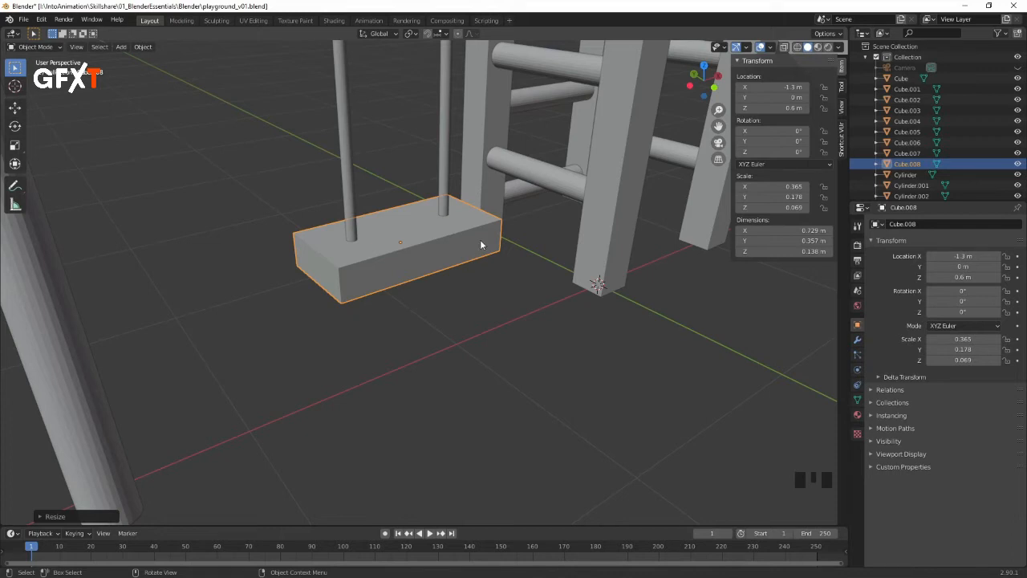
{"action": "key", "text": "s"}
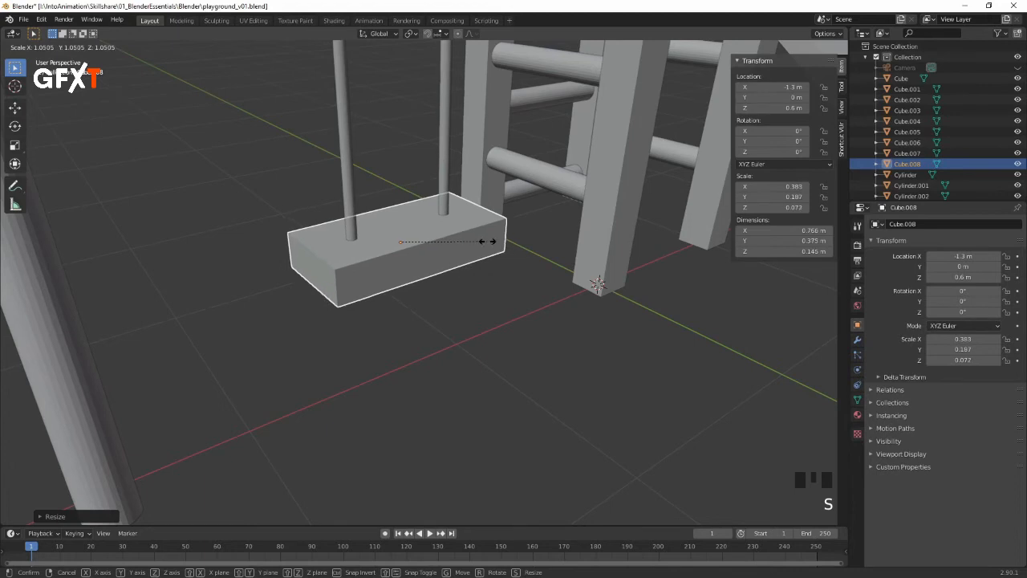
{"action": "key", "text": "y"}
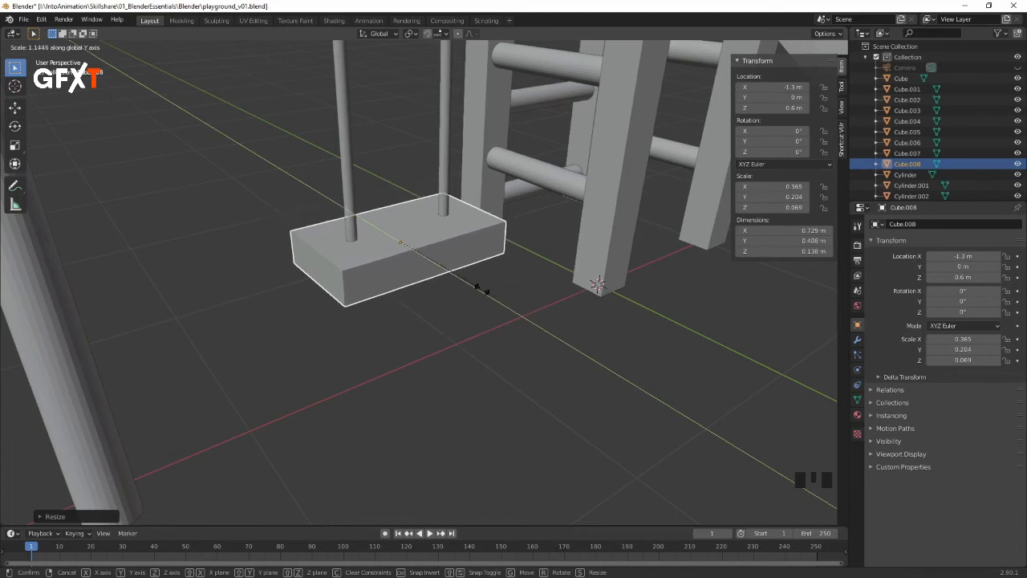
{"action": "left_click", "coordinate": [478, 290]}
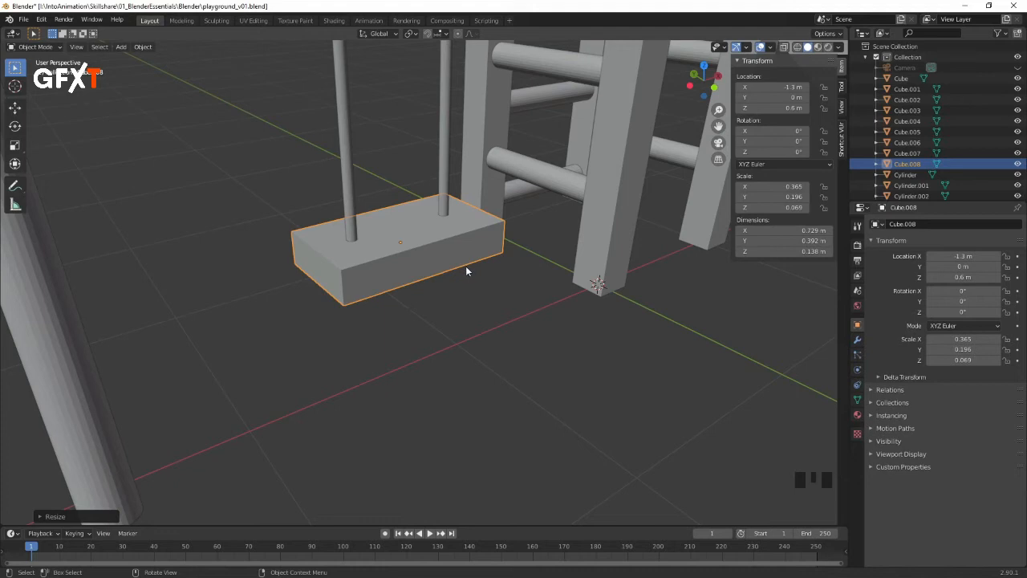
Step: Thin the swing seat along Z to about 0.065 m
{"action": "key", "text": "s"}
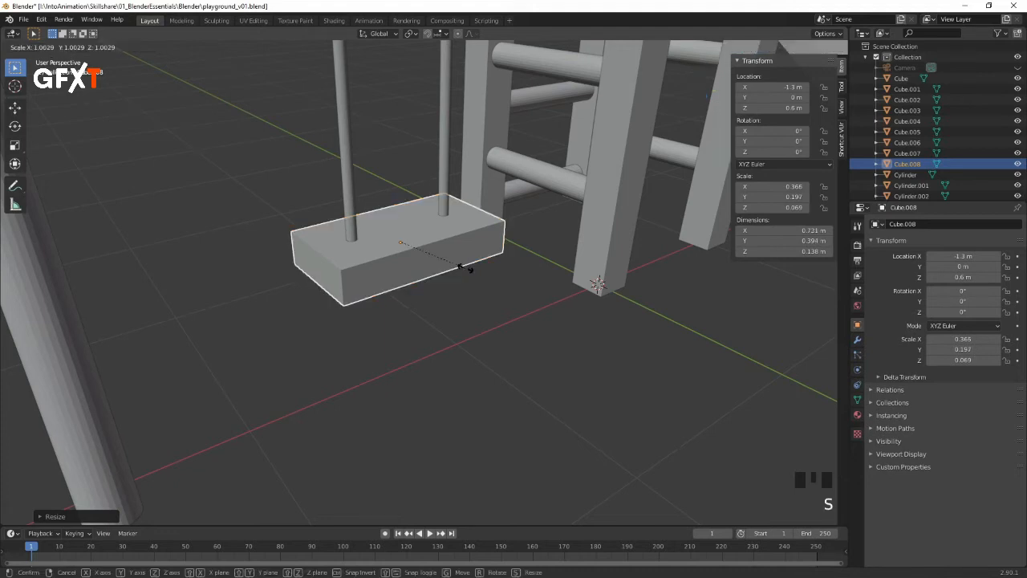
{"action": "key", "text": "y"}
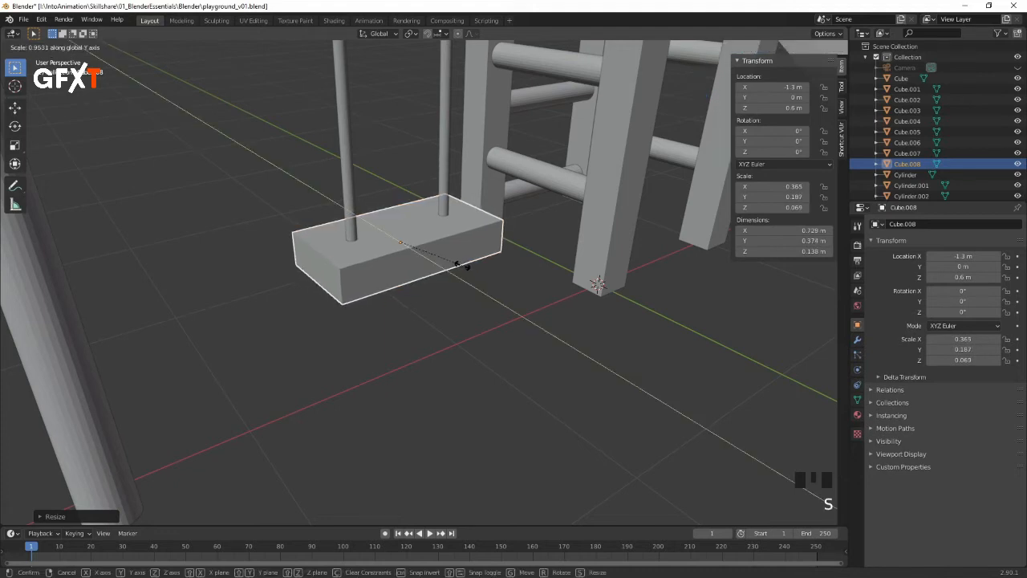
{"action": "key", "text": "z"}
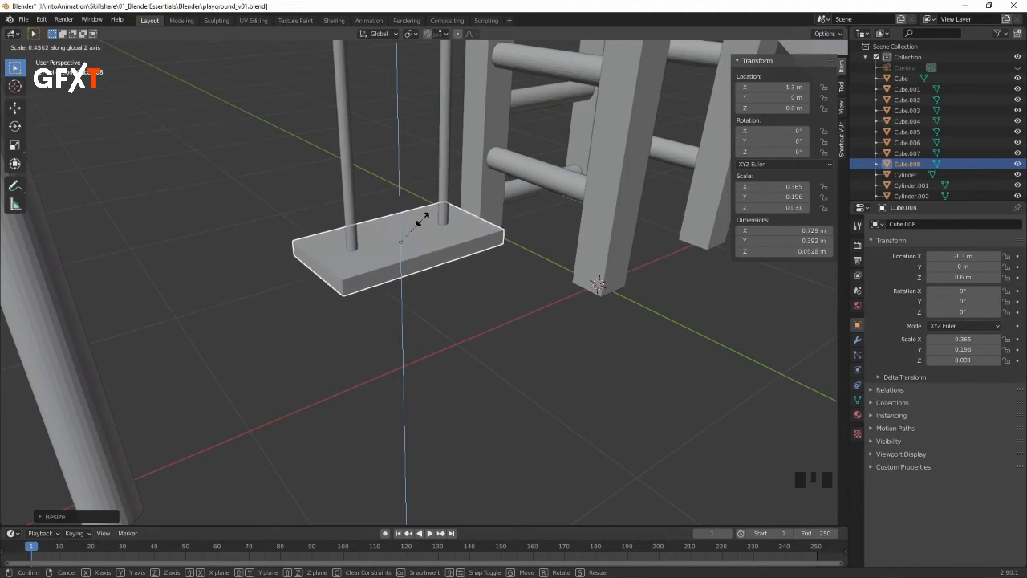
{"action": "left_click", "coordinate": [423, 221]}
Step: Narrow the swing seat along Y to about 0.286 m
{"action": "middle_click_drag", "start_coordinate": [573, 170], "coordinate": [609, 193]}
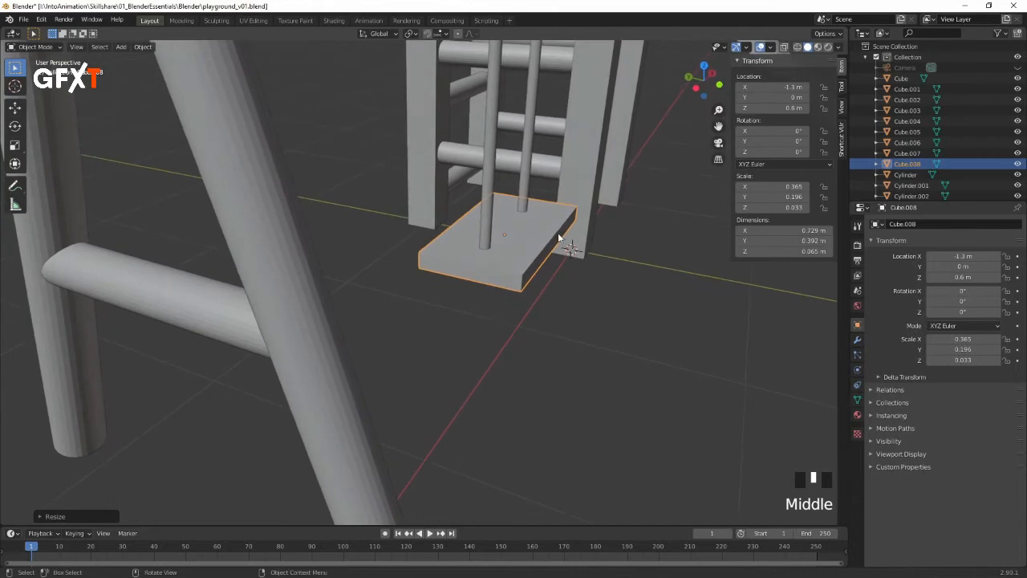
{"action": "key", "text": "s"}
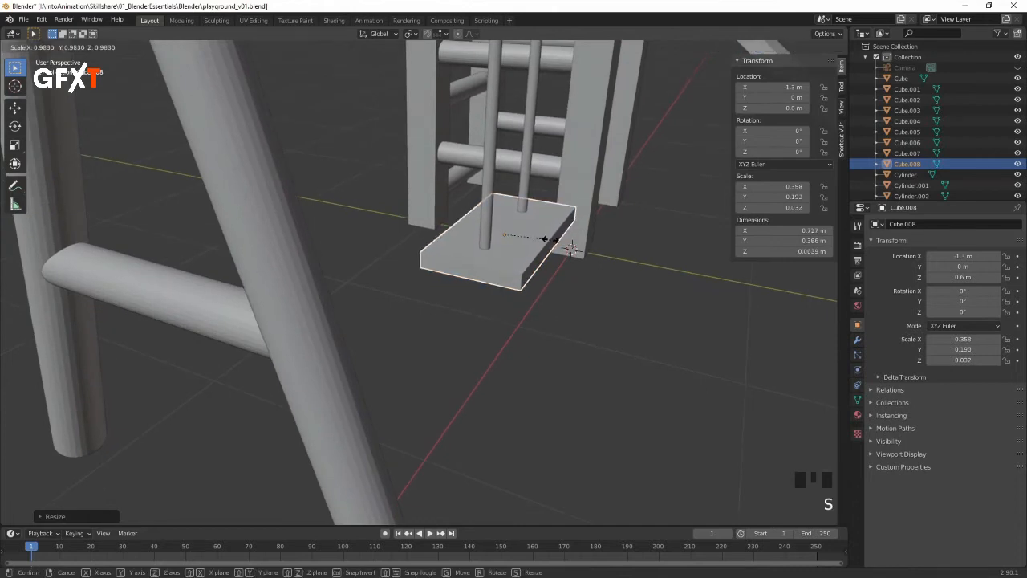
{"action": "key", "text": "z"}
{"action": "key", "text": "y"}
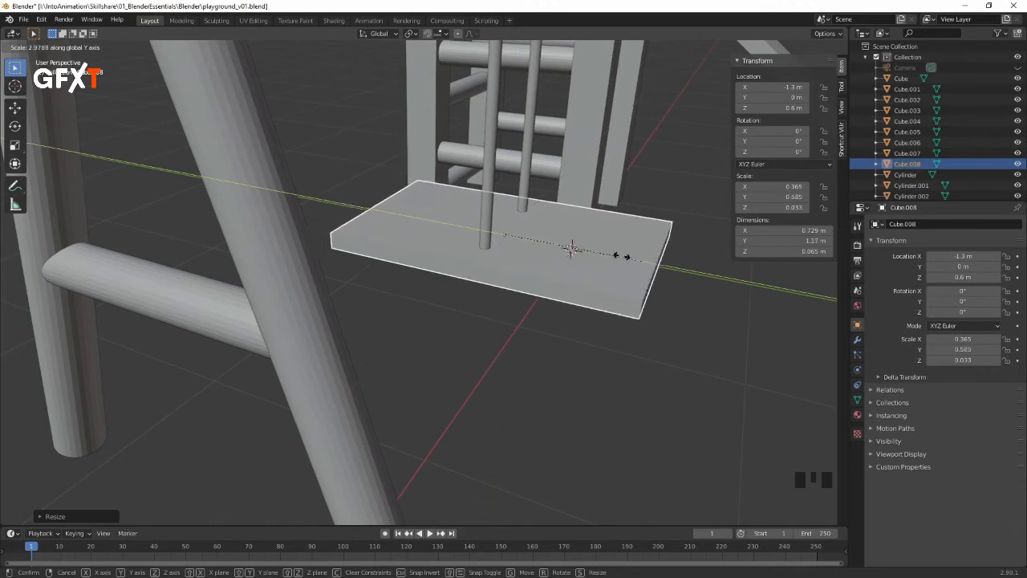
{"action": "left_click", "coordinate": [537, 242]}
Step: Move the swing's hanging cylinder farther from the tower outward along X to about -1.59 m
{"action": "middle_click_drag", "start_coordinate": [627, 244], "coordinate": [476, 263]}
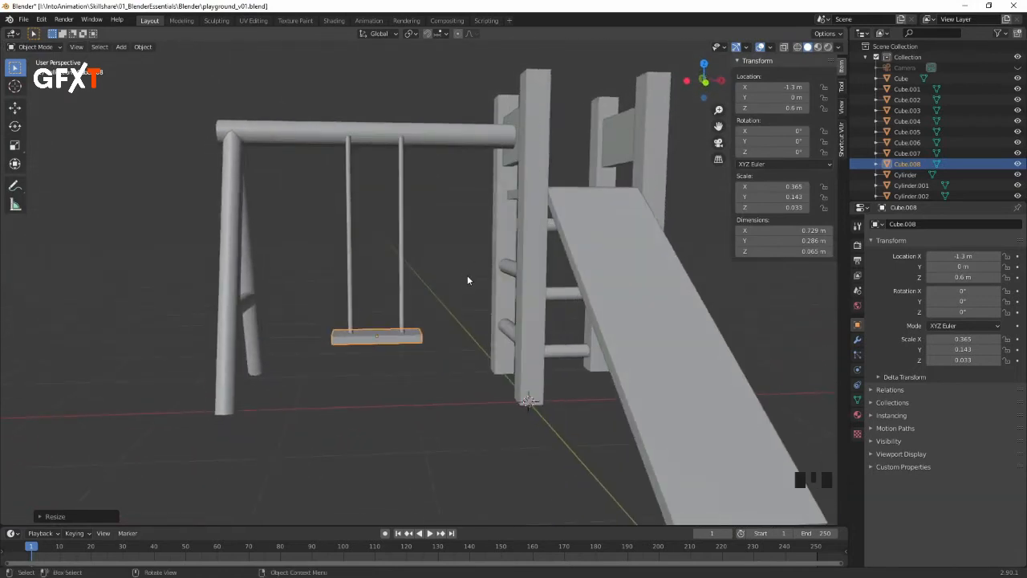
{"action": "key", "text": "KP_1"}
{"action": "left_click", "coordinate": [357, 239]}
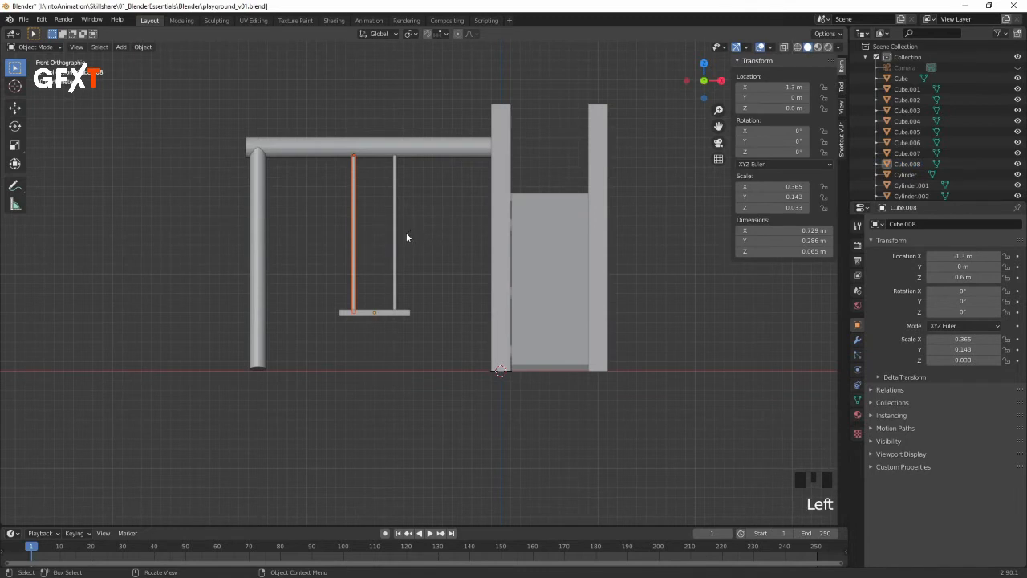
{"action": "left_click", "coordinate": [369, 237]}
{"action": "left_click", "coordinate": [355, 239]}
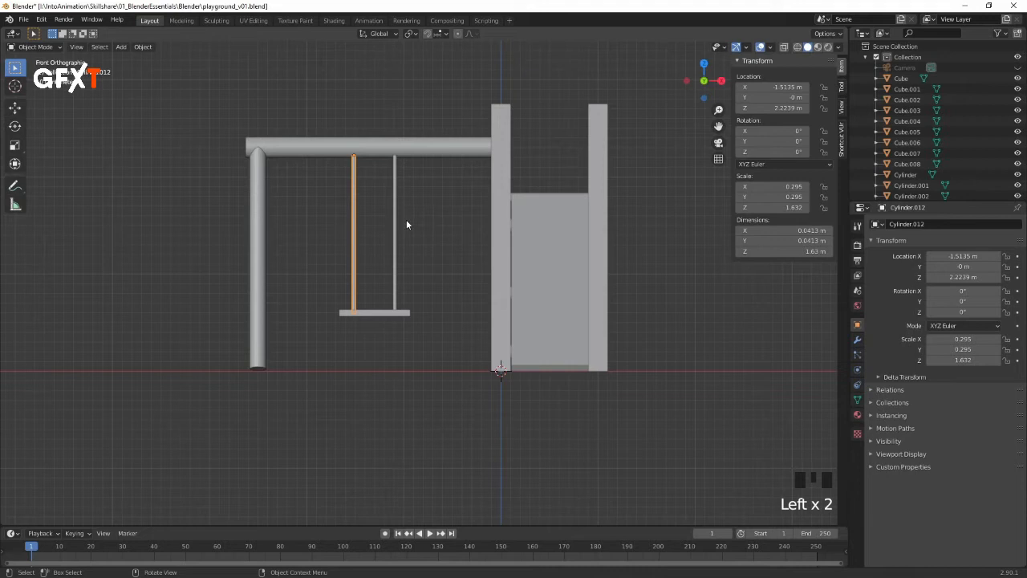
{"action": "key", "text": "g"}
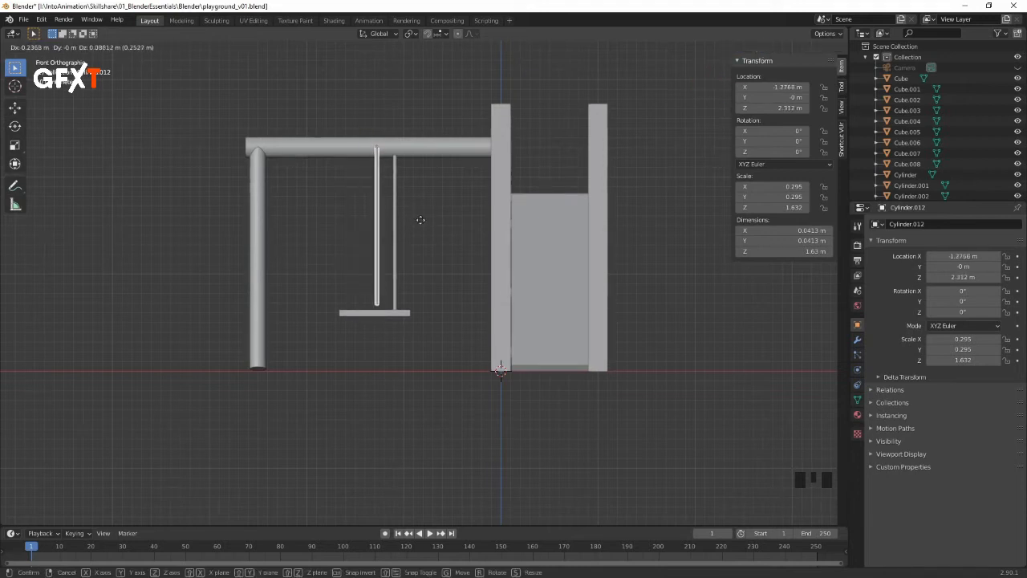
{"action": "key", "text": "x"}
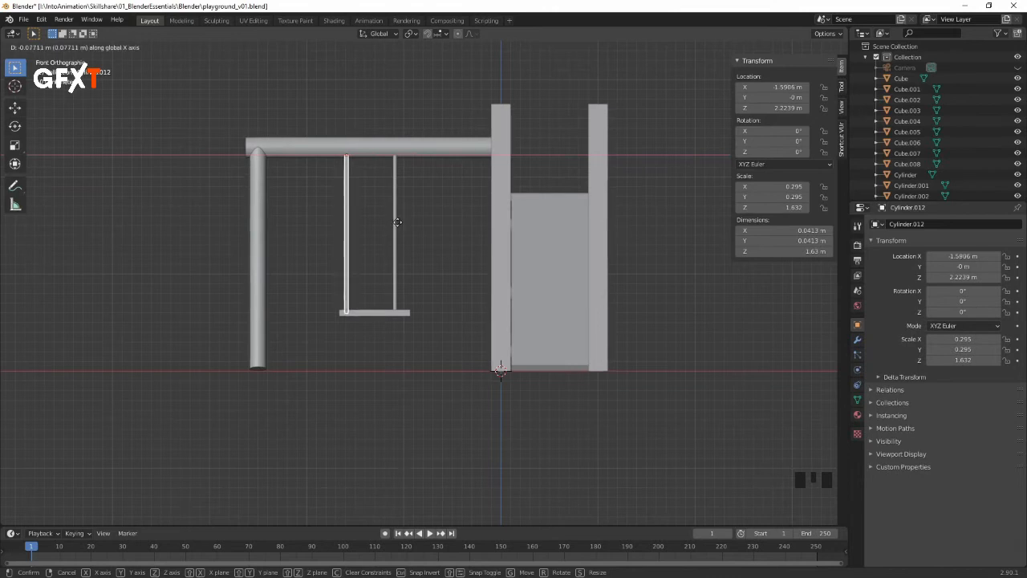
{"action": "left_click", "coordinate": [398, 222]}
Step: Move the hanging cylinder nearer the tower along X to about -1.008 m, close to the seat's end
{"action": "left_click", "coordinate": [389, 220]}
{"action": "left_click", "coordinate": [394, 213]}
{"action": "left_click", "coordinate": [394, 222]}
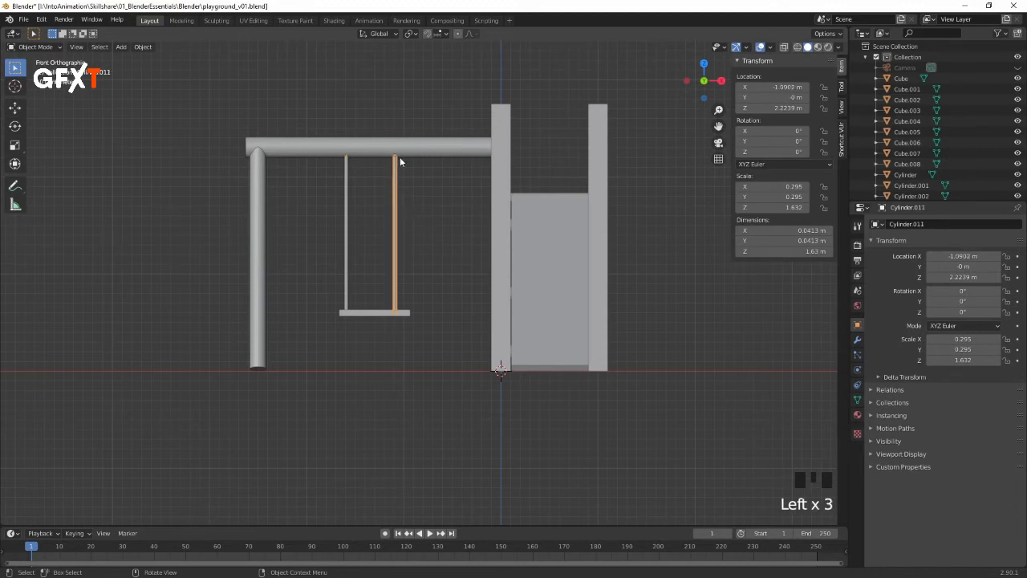
{"action": "key", "text": "g"}
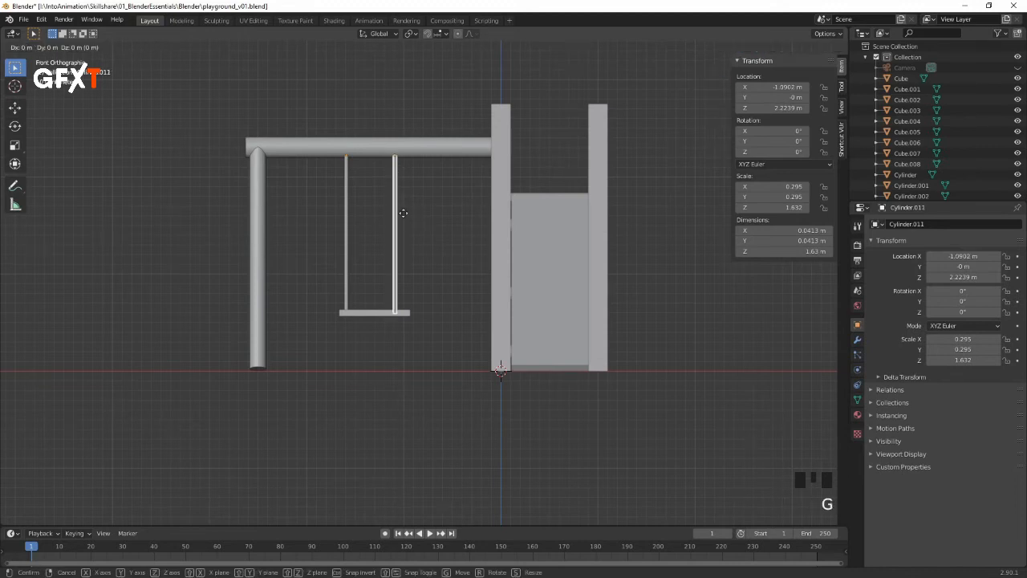
{"action": "key", "text": "z"}
{"action": "key", "text": "x"}
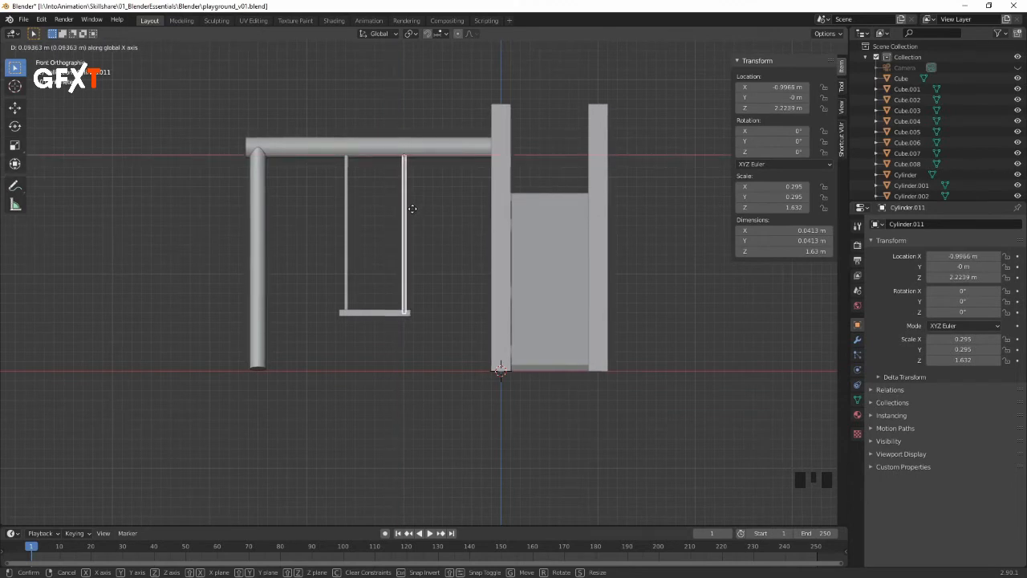
{"action": "left_click", "coordinate": [410, 213]}
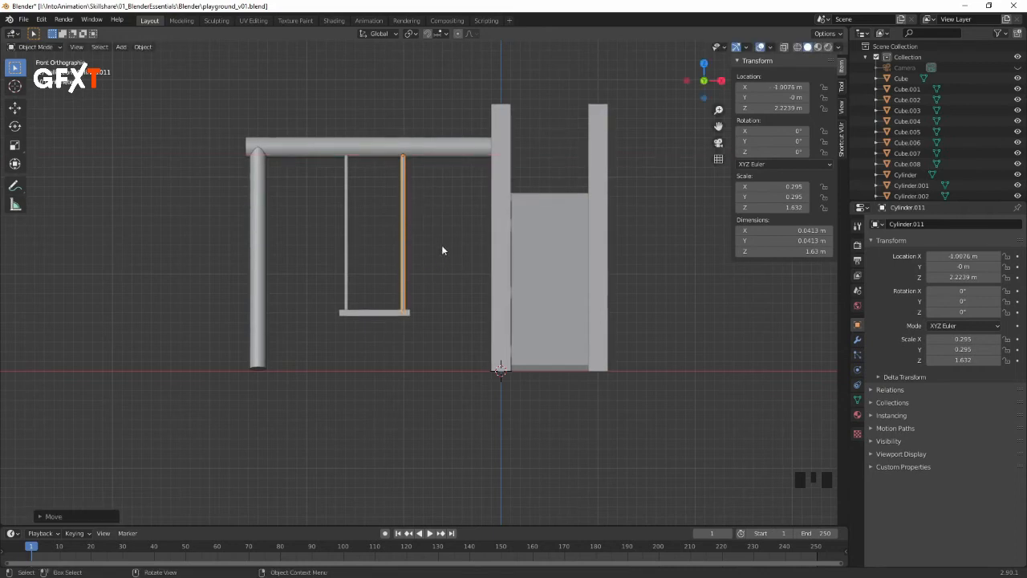
{"action": "left_click", "coordinate": [420, 319]}
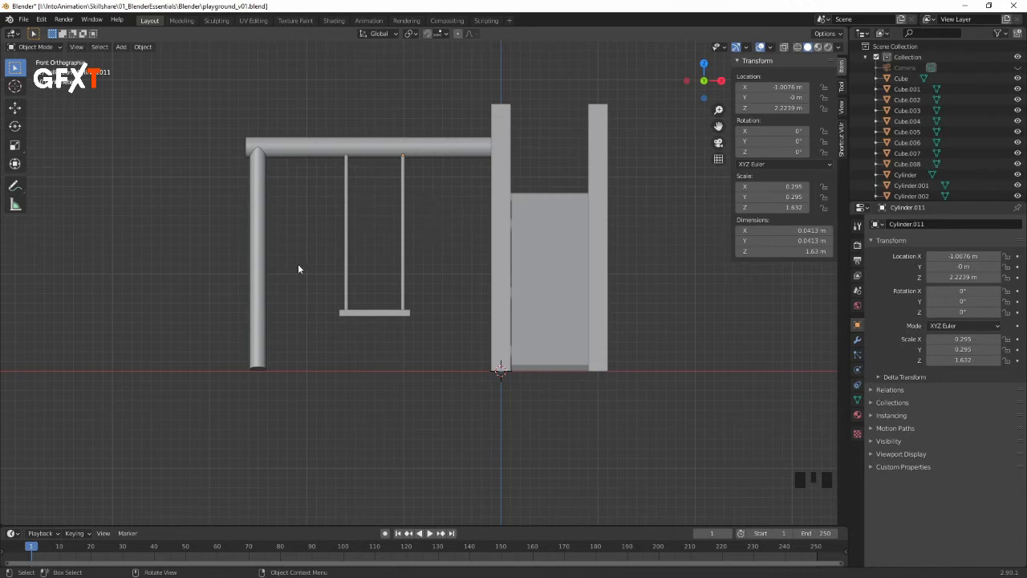
Step: Move both hanging cylinders and the seat together about 0.507 m along Y, centring the swing under the overhead bar
{"action": "mouse_move", "coordinate": [383, 233]}
{"action": "middle_mouse_down"}
{"action": "mouse_move", "coordinate": [488, 239]}
{"action": "mouse_move", "coordinate": [469, 294]}
{"action": "mouse_move", "coordinate": [394, 270]}
{"action": "mouse_move", "coordinate": [439, 225]}
{"action": "mouse_move", "coordinate": [386, 215]}
{"action": "mouse_move", "coordinate": [385, 230]}
{"action": "middle_mouse_up"}
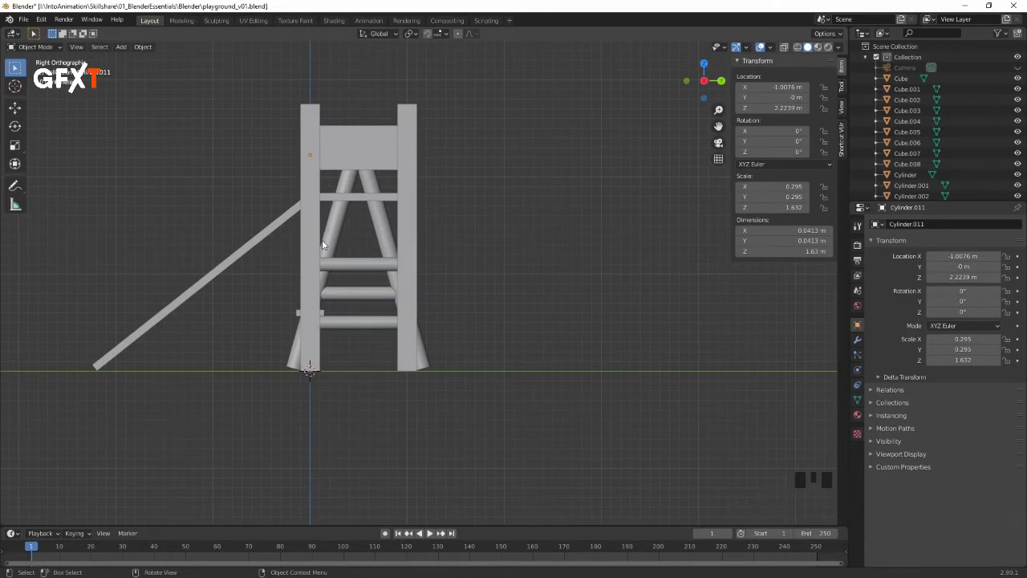
{"action": "middle_click_drag", "start_coordinate": [312, 248], "coordinate": [388, 275]}
{"action": "left_click", "coordinate": [282, 209]}
{"action": "left_click", "coordinate": [333, 211]}
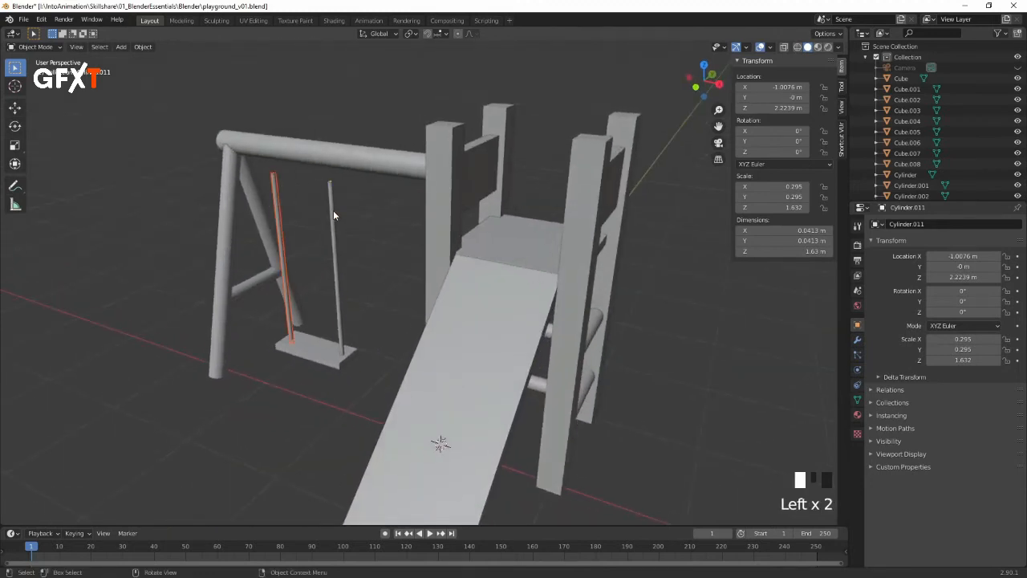
{"action": "left_click", "coordinate": [274, 194], "text": "shift"}
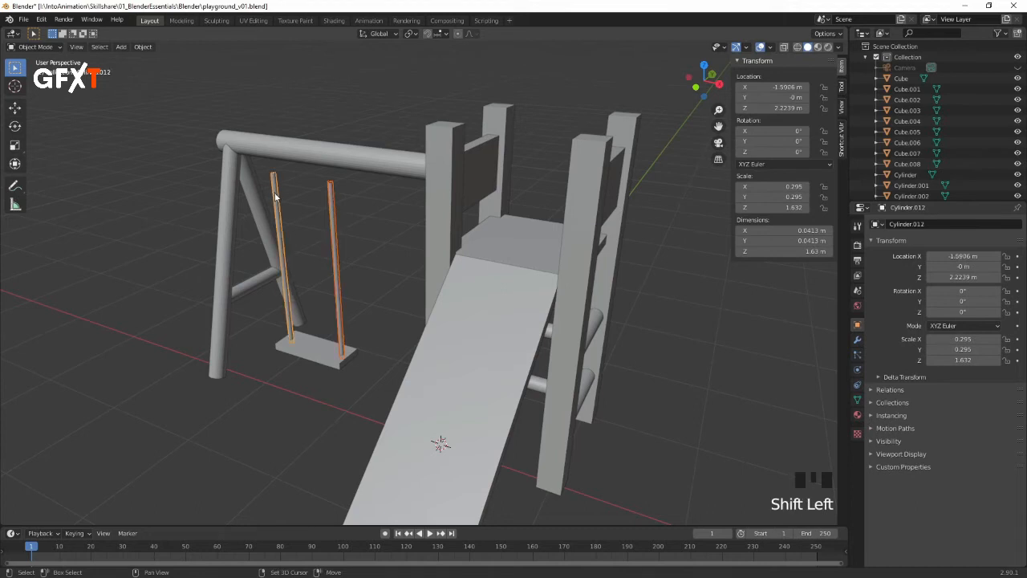
{"action": "left_click", "coordinate": [322, 351], "text": "shift"}
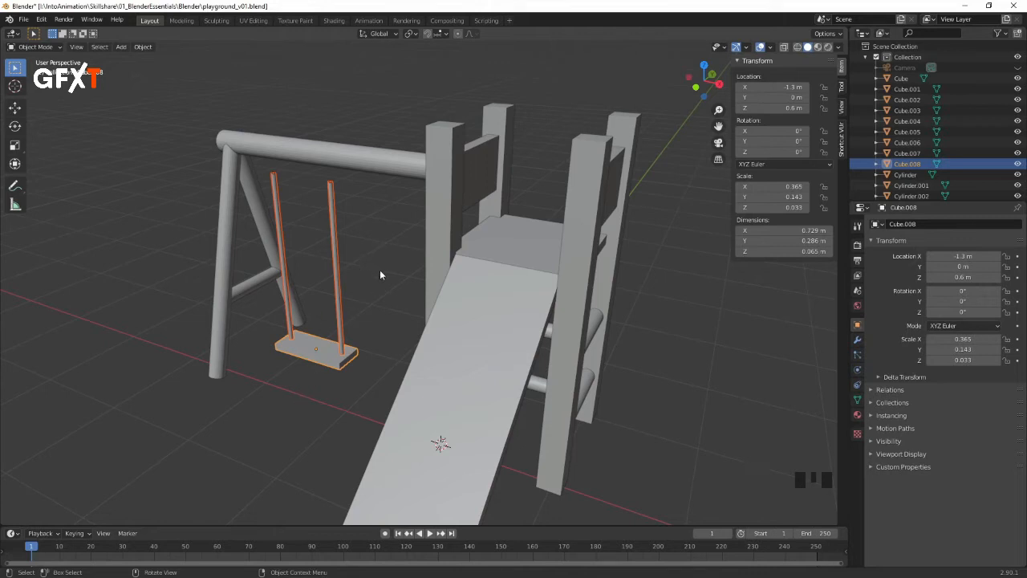
{"action": "key", "text": "KP_3"}
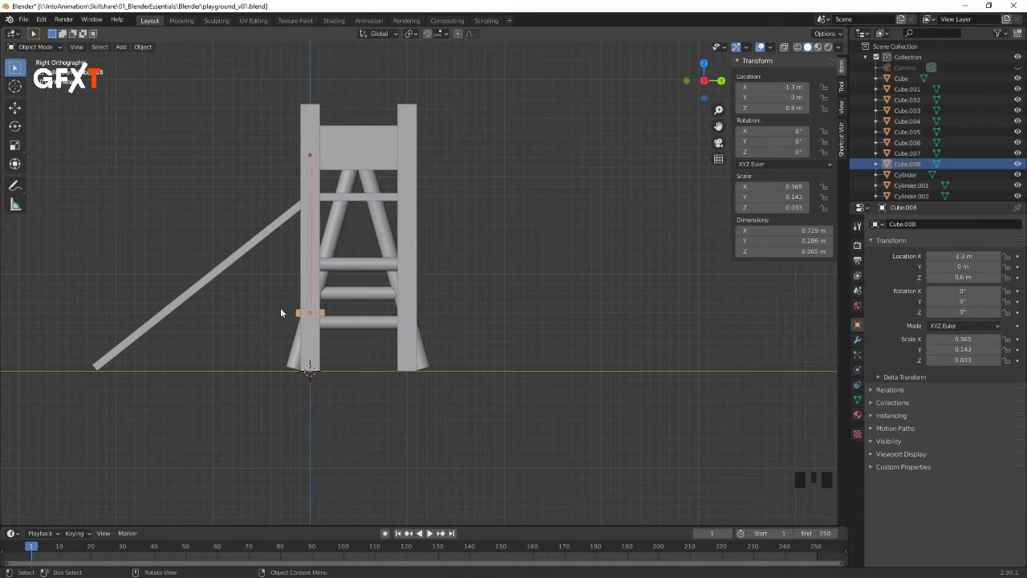
{"action": "key", "text": "g"}
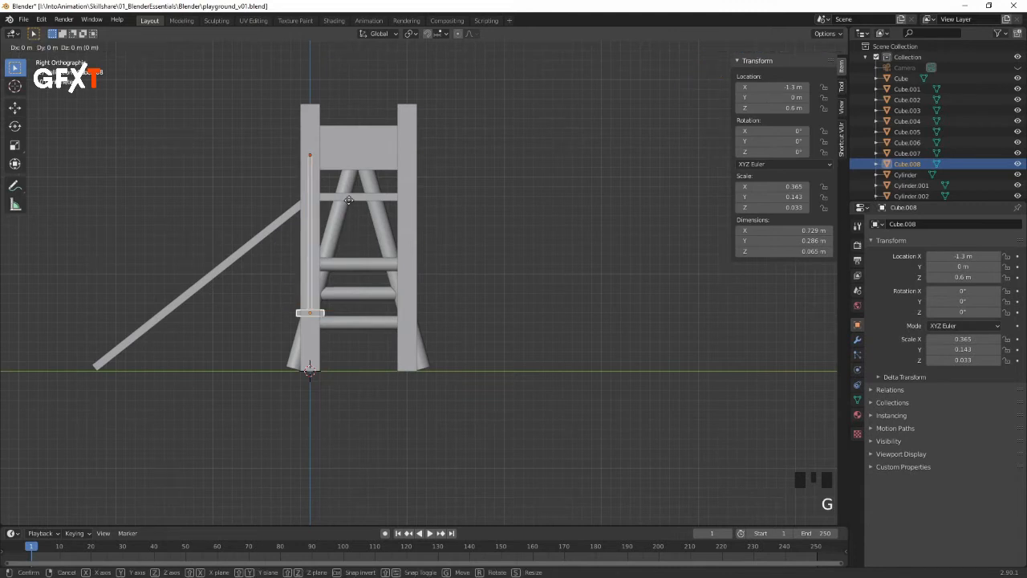
{"action": "key", "text": "y"}
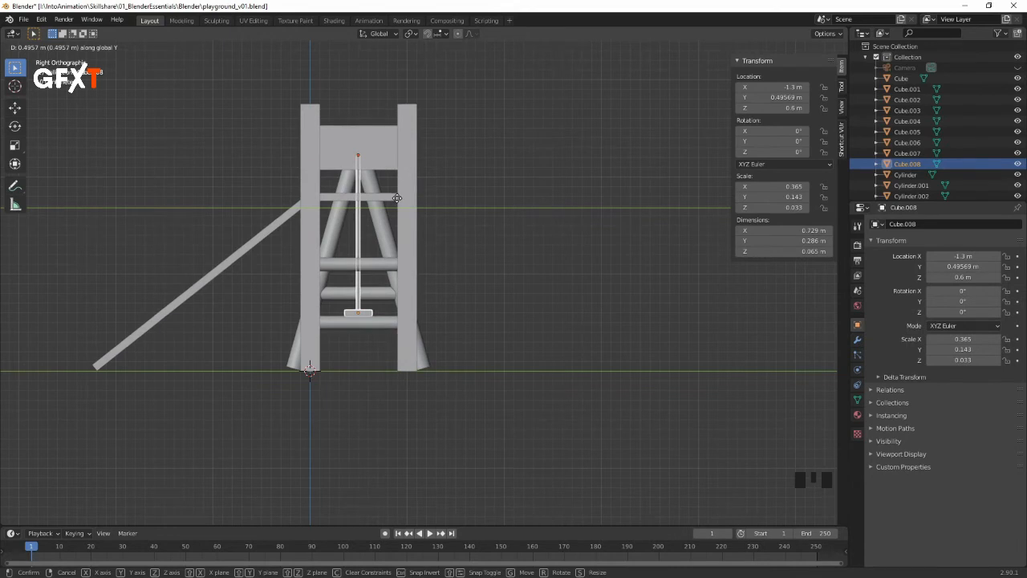
{"action": "left_click", "coordinate": [397, 197]}
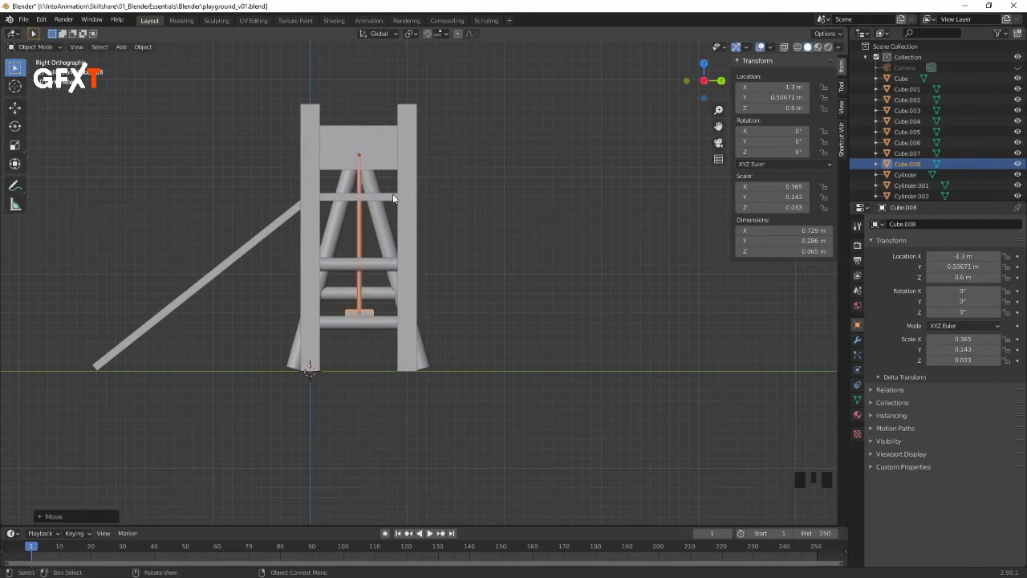
Step: Deselect the swing parts and save the playground file
{"action": "middle_click_drag", "start_coordinate": [308, 223], "coordinate": [535, 235]}
{"action": "left_click", "coordinate": [602, 173]}
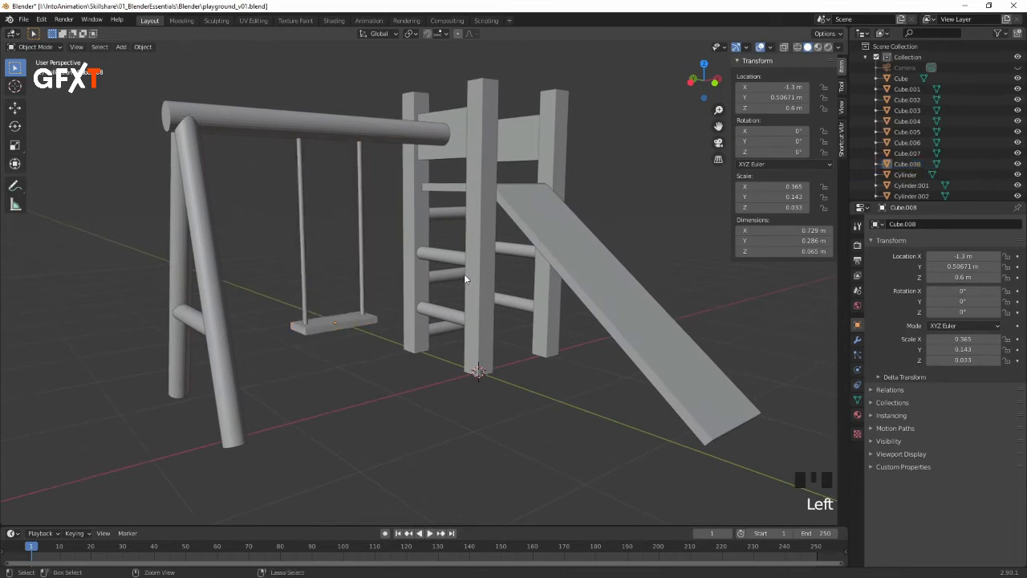
{"action": "key", "text": "ctrl+s"}
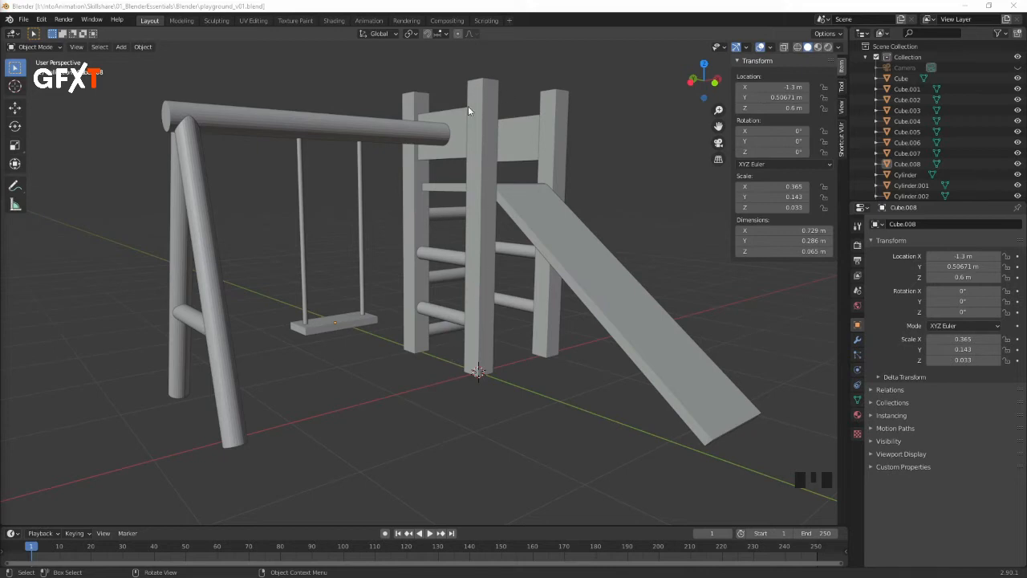
Step: Shorten the four tower posts together along Z to a height of about 2.57 m
{"action": "left_click", "coordinate": [418, 341]}
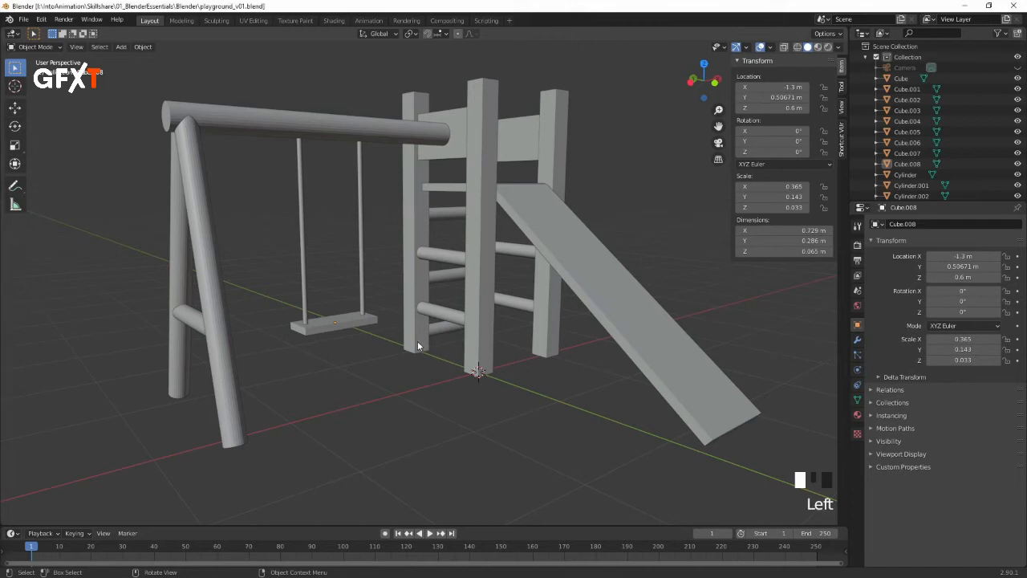
{"action": "left_click", "coordinate": [479, 345], "text": "shift"}
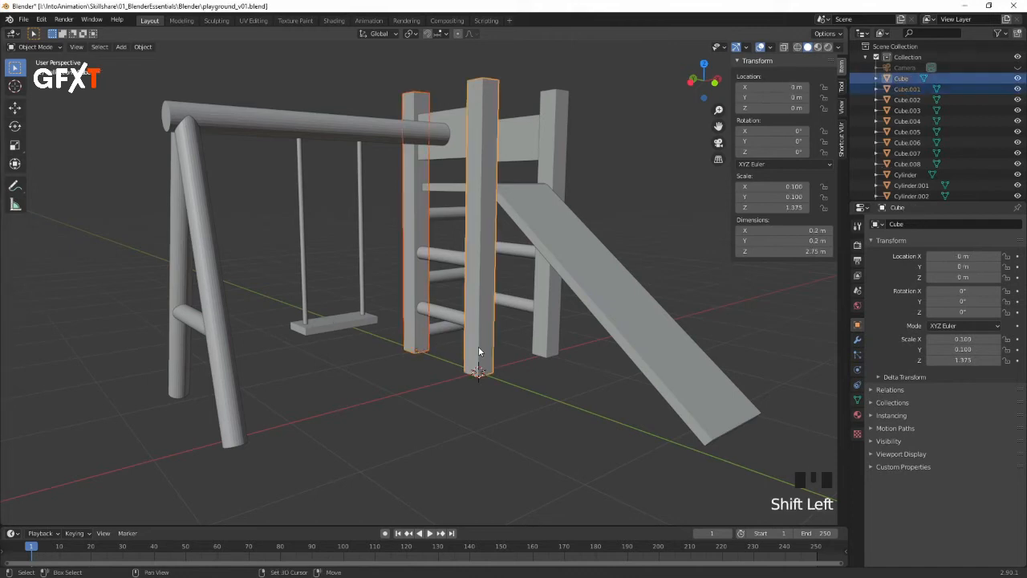
{"action": "left_click", "coordinate": [543, 325], "text": "shift"}
{"action": "middle_click_drag", "start_coordinate": [614, 270], "coordinate": [586, 265]}
{"action": "left_click", "coordinate": [509, 98], "text": "shift"}
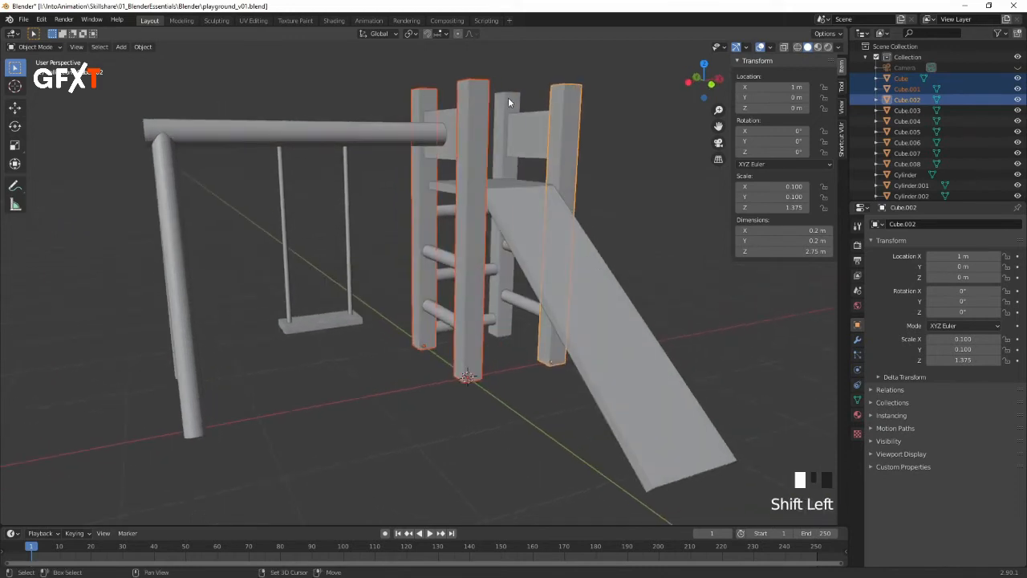
{"action": "middle_click_drag", "start_coordinate": [466, 143], "coordinate": [477, 188]}
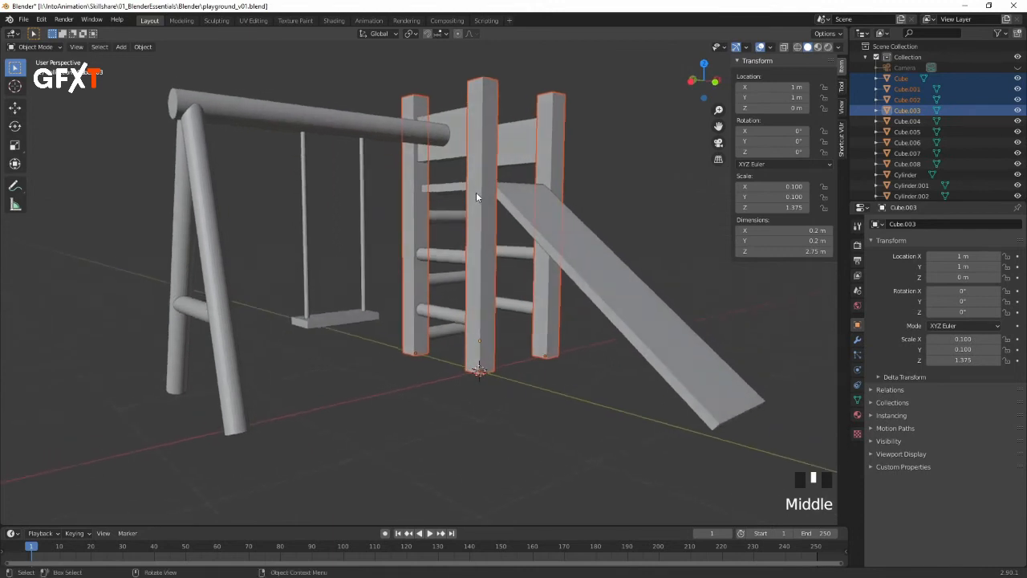
{"action": "key", "text": "s"}
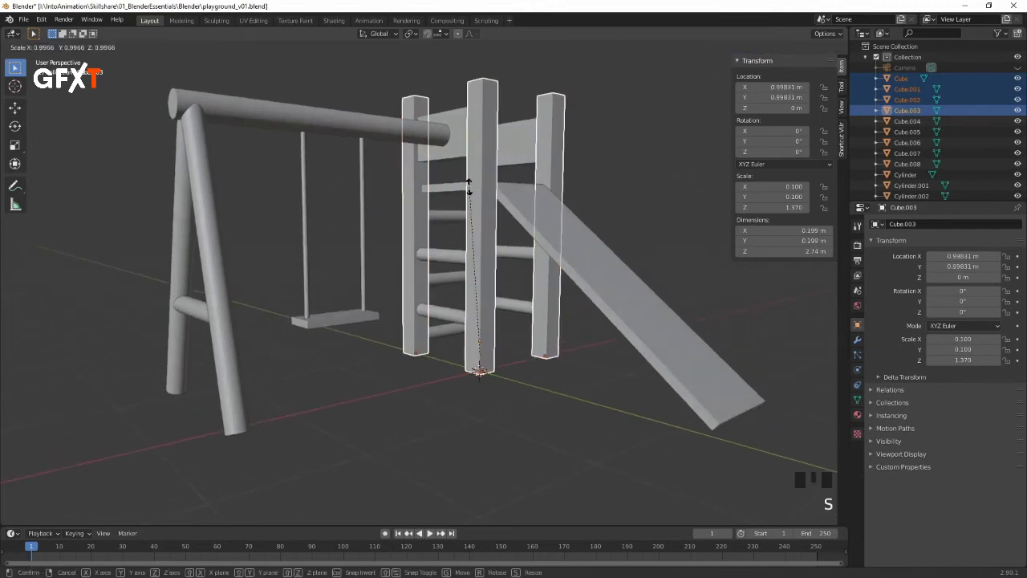
{"action": "key", "text": "z"}
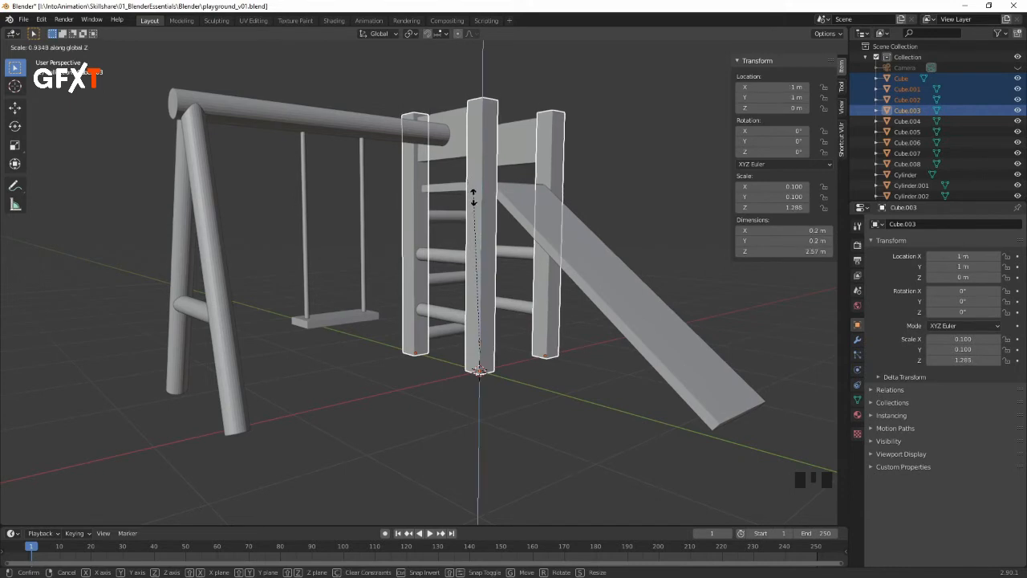
{"action": "left_click", "coordinate": [474, 201]}
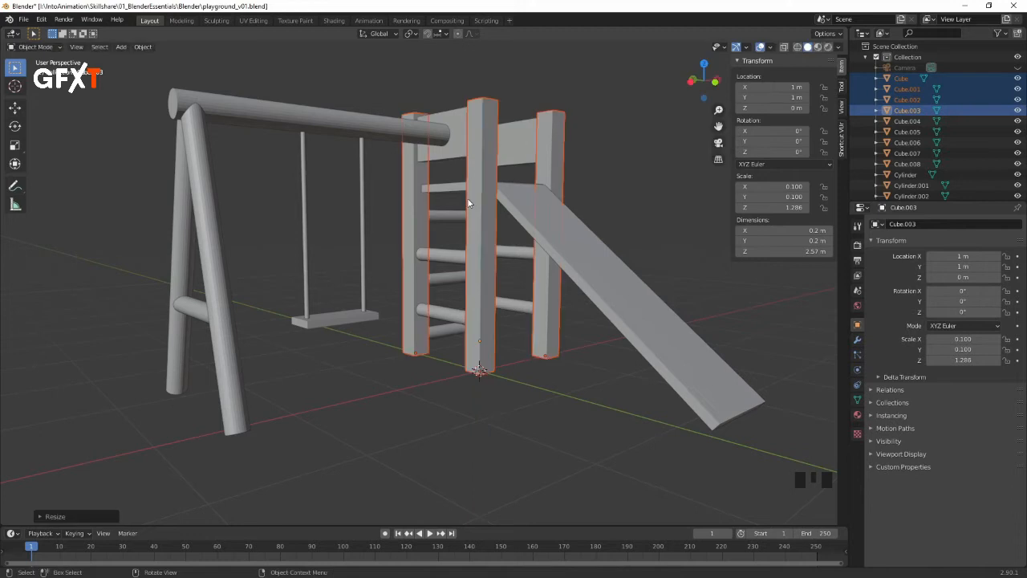
{"action": "left_click", "coordinate": [601, 175]}
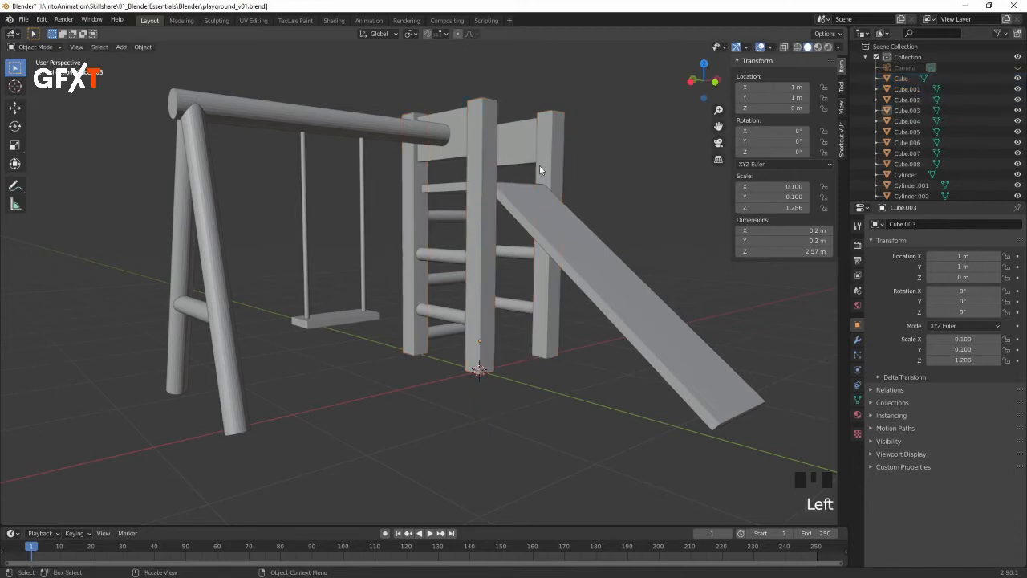
Step: Reduce the height of the tower's two upper side boards along Z to about 0.38 m
{"action": "middle_click_drag", "start_coordinate": [549, 178], "coordinate": [467, 155]}
{"action": "left_click", "coordinate": [463, 130]}
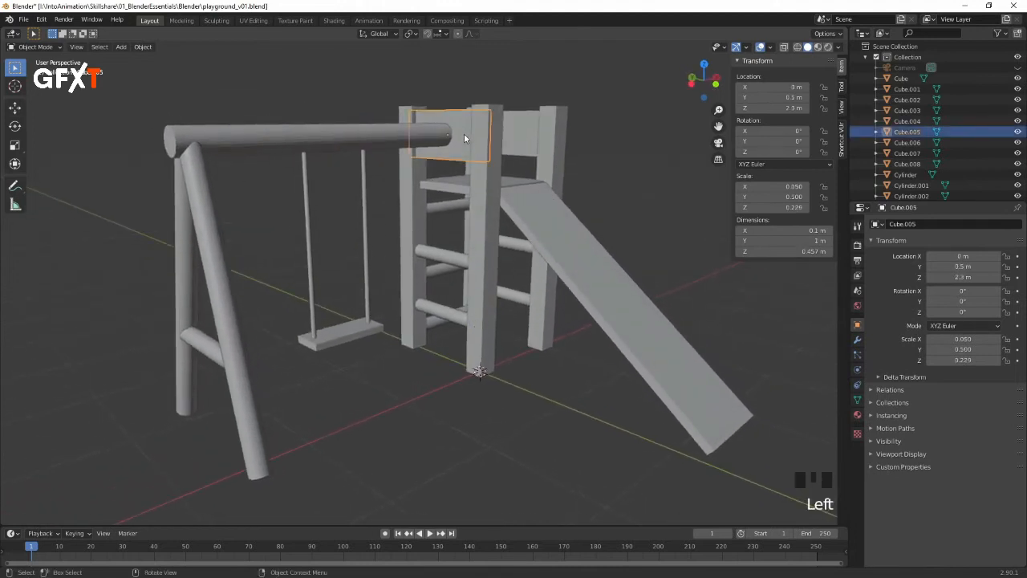
{"action": "left_click", "coordinate": [529, 134], "text": "shift"}
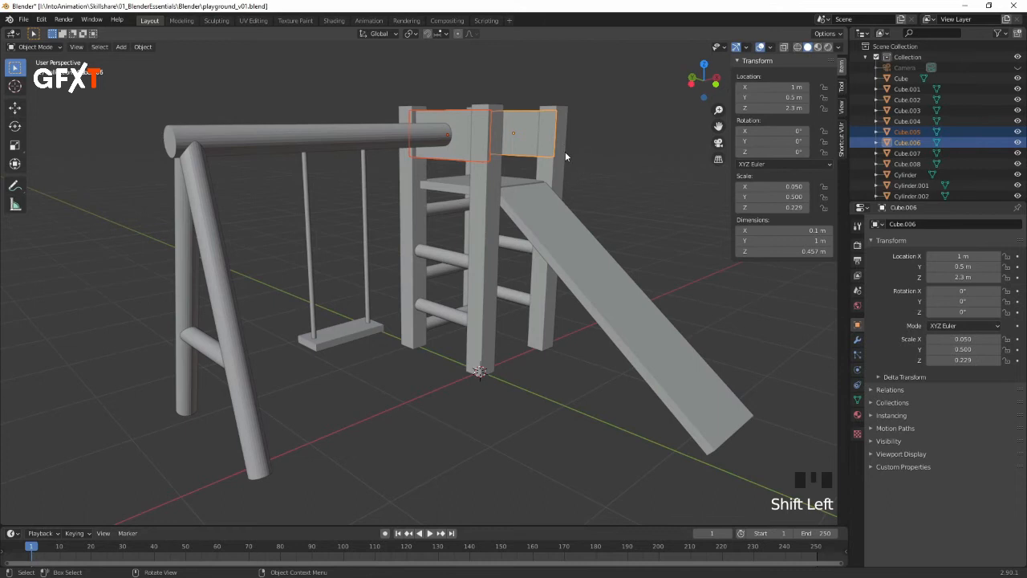
{"action": "key", "text": "s"}
{"action": "key", "text": "z"}
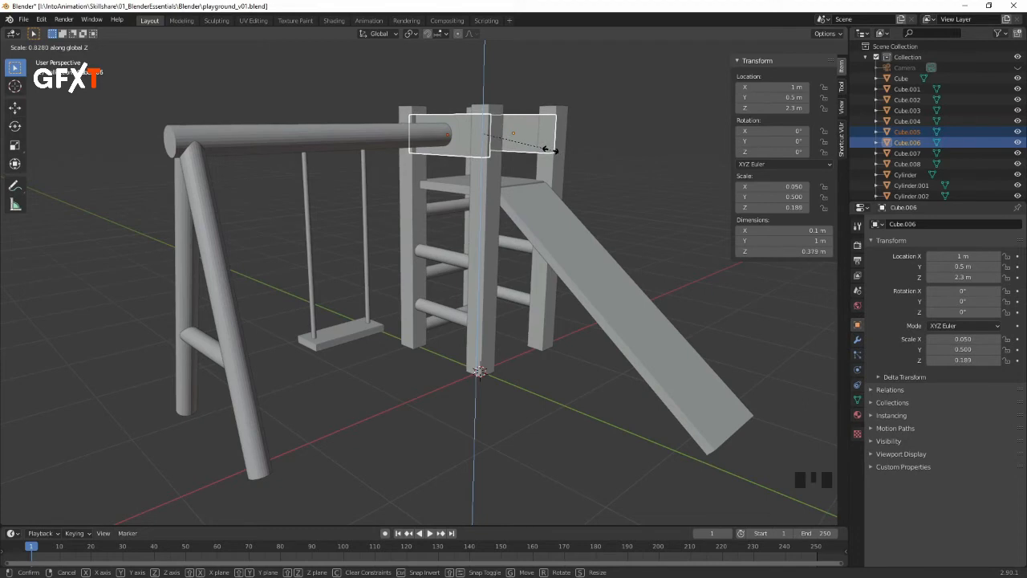
{"action": "left_click", "coordinate": [551, 154]}
Step: Lower the tower's platform along Z to about 1.665 m
{"action": "middle_click_drag", "start_coordinate": [568, 195], "coordinate": [442, 206]}
{"action": "left_click", "coordinate": [444, 189]}
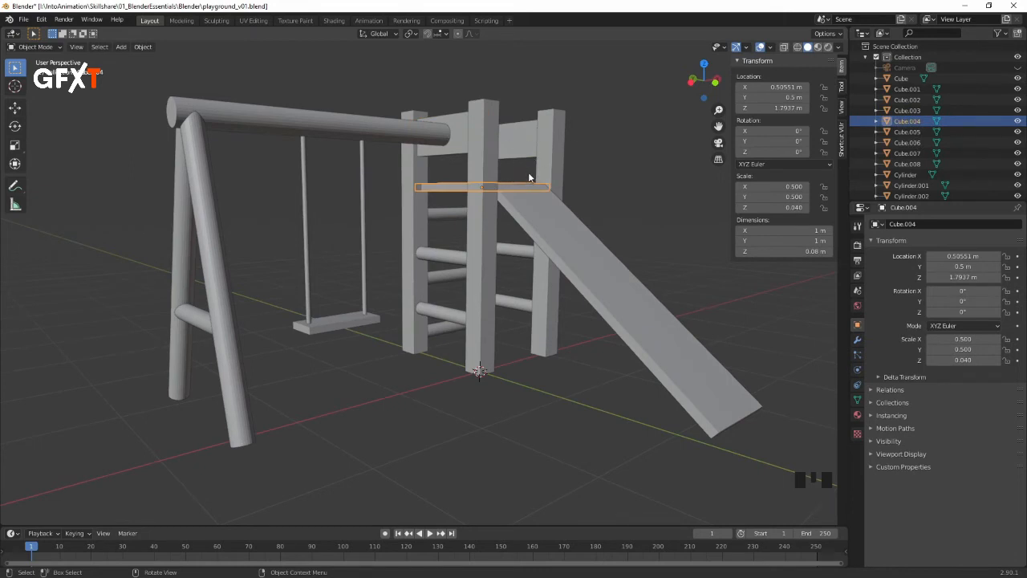
{"action": "key", "text": "g"}
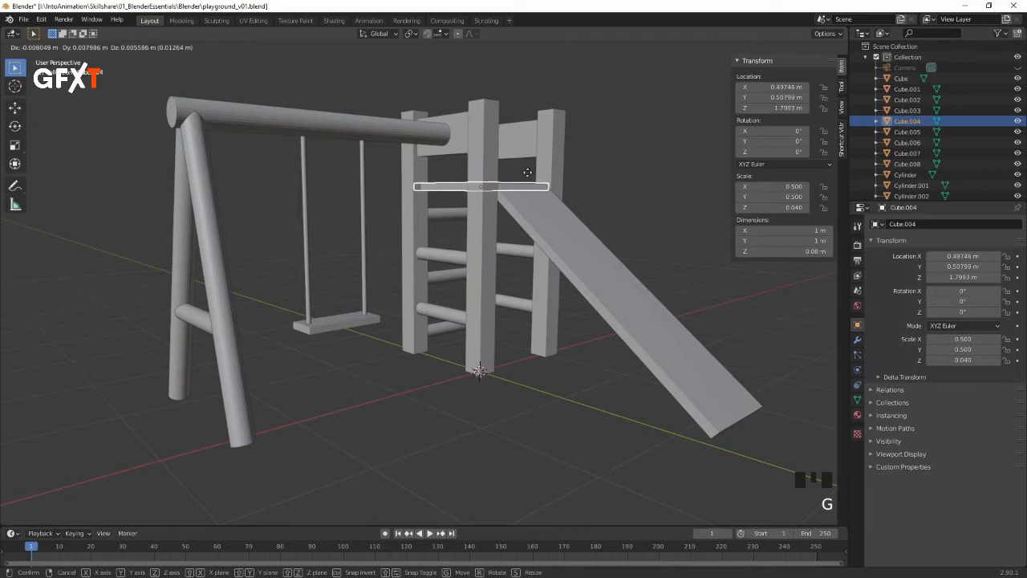
{"action": "key", "text": "z"}
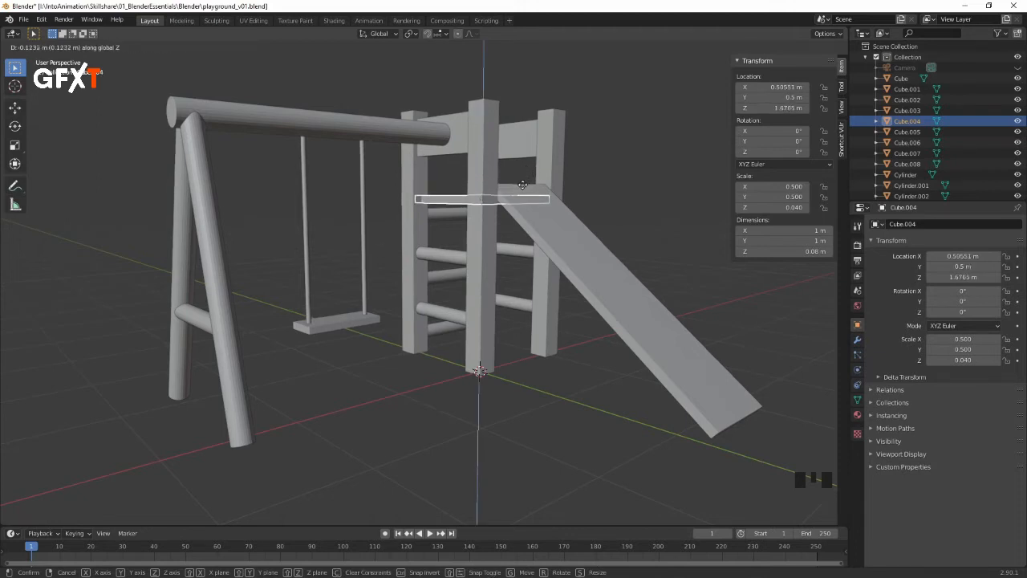
{"action": "left_click", "coordinate": [524, 188]}
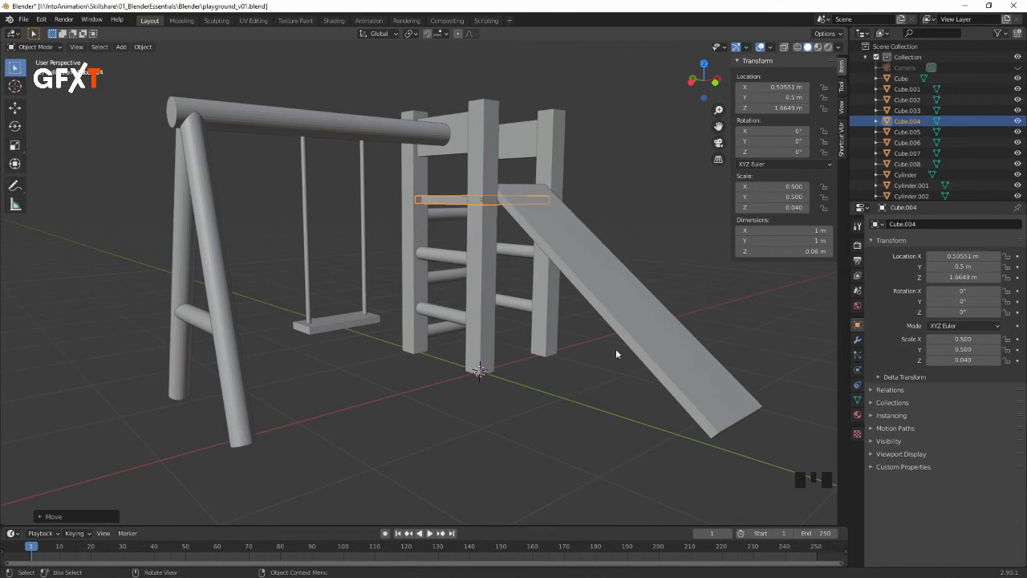
Step: Select the seven round rungs on the tower's three sides and try to scale them uniformly as a group
{"action": "left_click", "coordinate": [564, 361]}
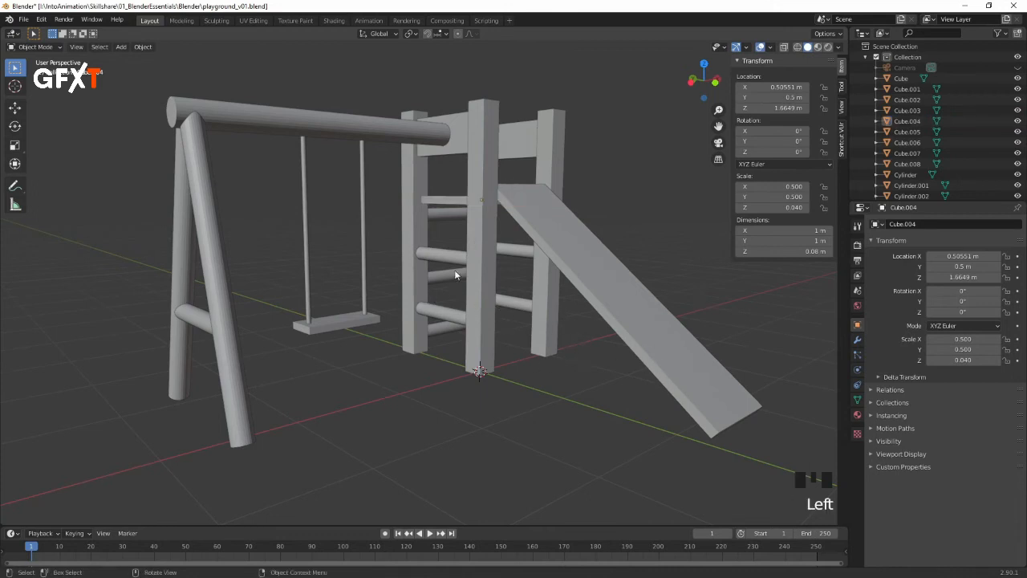
{"action": "left_click", "coordinate": [446, 213]}
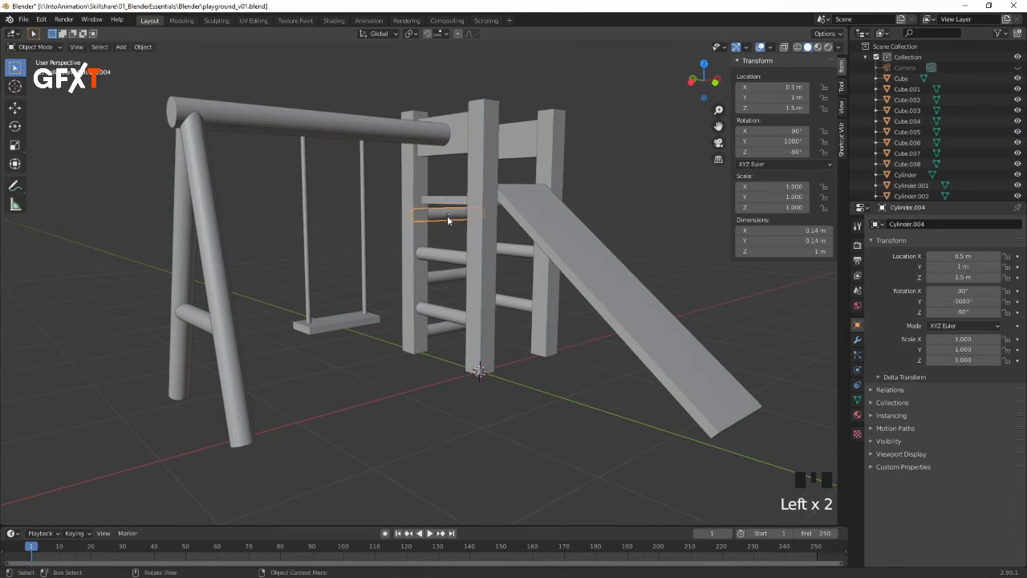
{"action": "left_click", "coordinate": [444, 255], "text": "shift"}
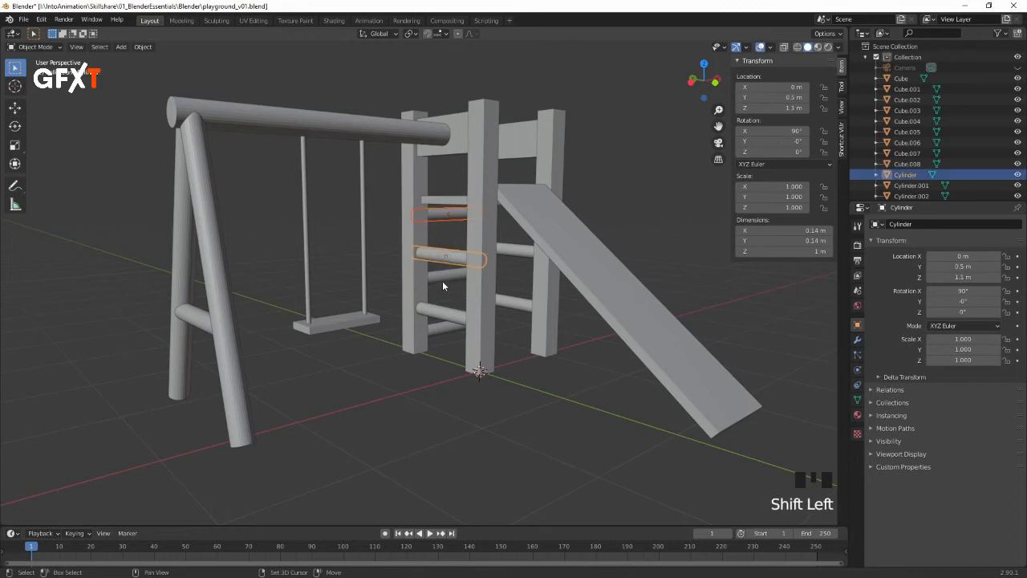
{"action": "left_click", "coordinate": [441, 280], "text": "shift"}
{"action": "left_click", "coordinate": [440, 314], "text": "shift"}
{"action": "left_click", "coordinate": [440, 327], "text": "shift"}
{"action": "left_click", "coordinate": [519, 302], "text": "shift"}
{"action": "left_click", "coordinate": [514, 250], "text": "shift"}
{"action": "middle_click_drag", "start_coordinate": [500, 248], "coordinate": [572, 242]}
{"action": "mouse_move", "coordinate": [514, 258]}
{"action": "middle_mouse_down"}
{"action": "mouse_move", "coordinate": [508, 291]}
{"action": "mouse_move", "coordinate": [511, 276]}
{"action": "middle_mouse_up"}
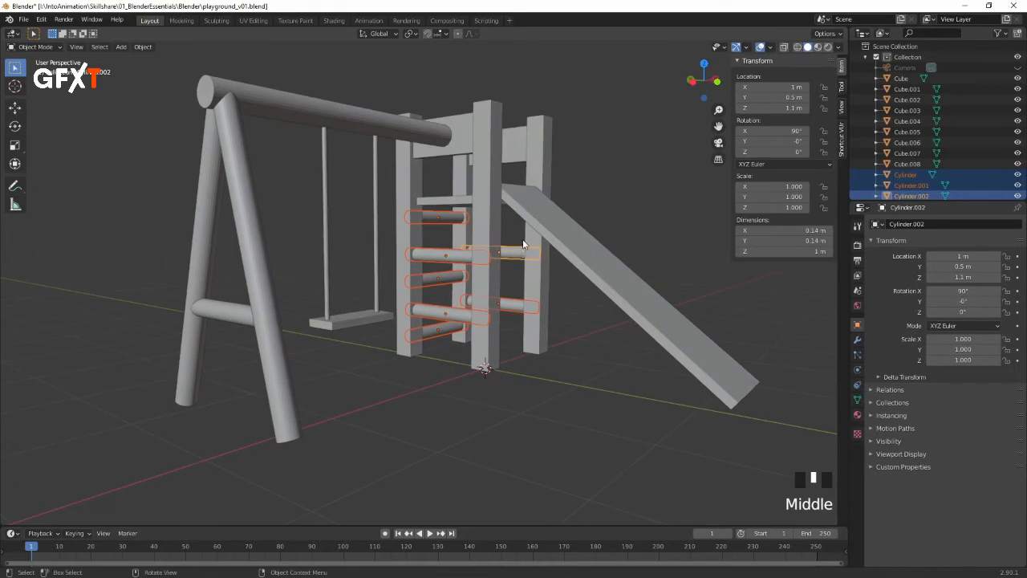
{"action": "key", "text": "s"}
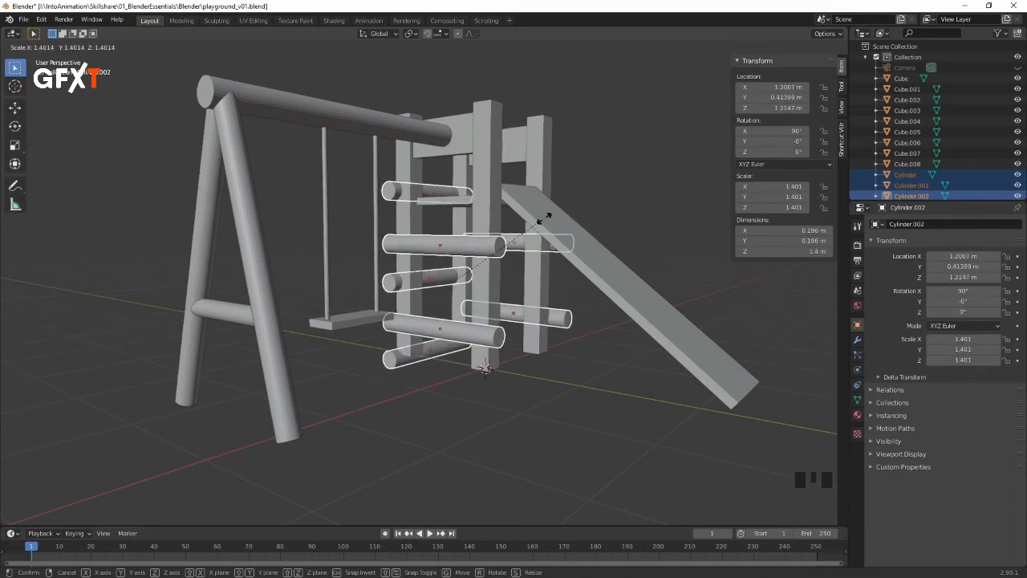
{"action": "key", "text": "Escape"}
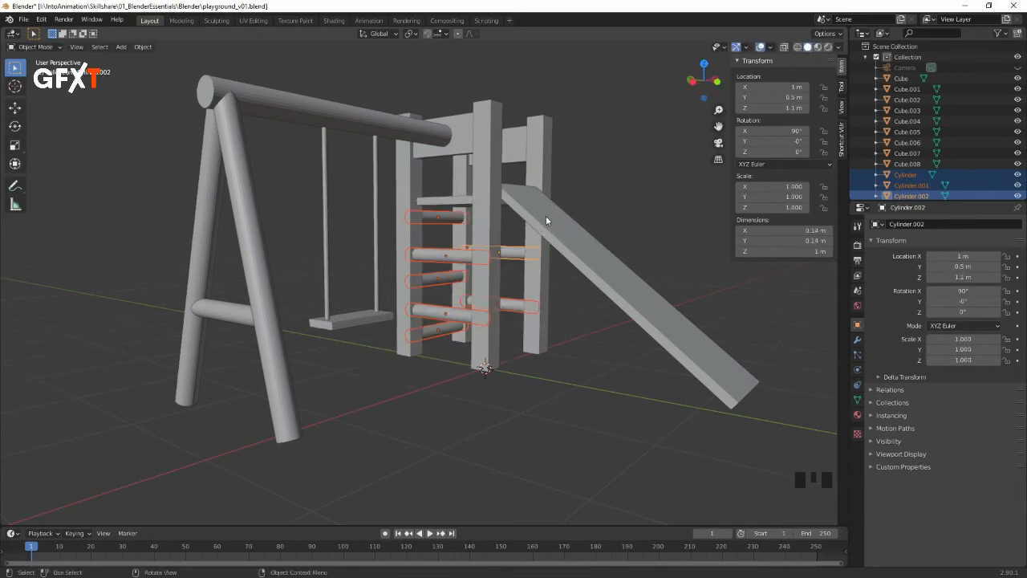
Step: Set the pivot point to Individual Origins and scale the seven selected rungs uniformly to about 0.842
{"action": "left_click", "coordinate": [410, 34]}
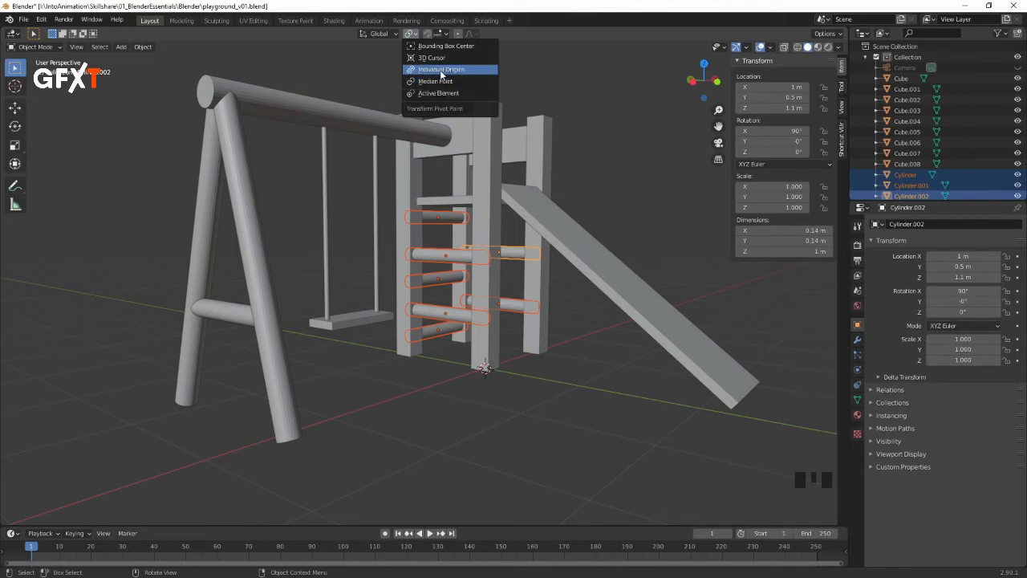
{"action": "left_click", "coordinate": [440, 70]}
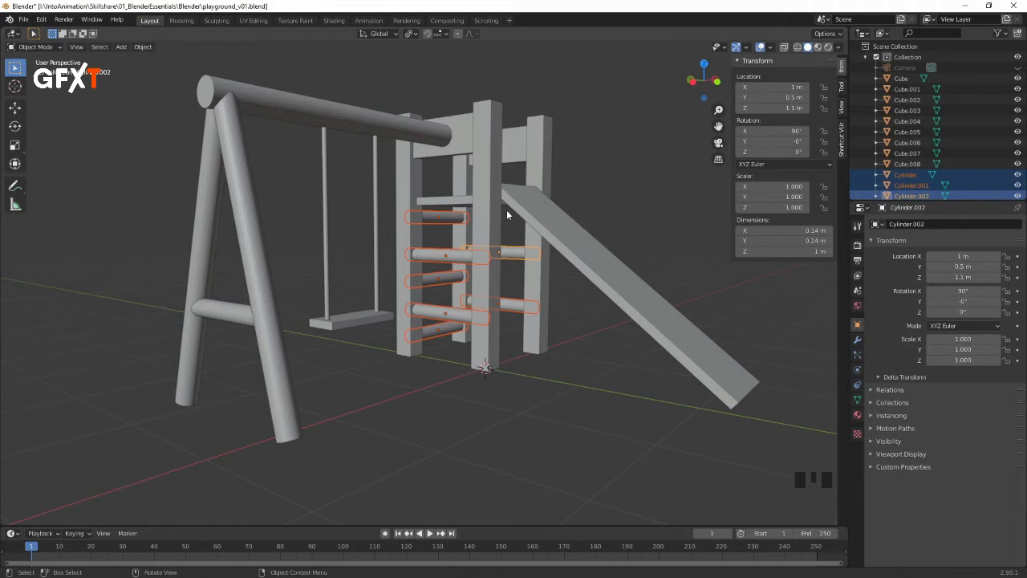
{"action": "key", "text": "s"}
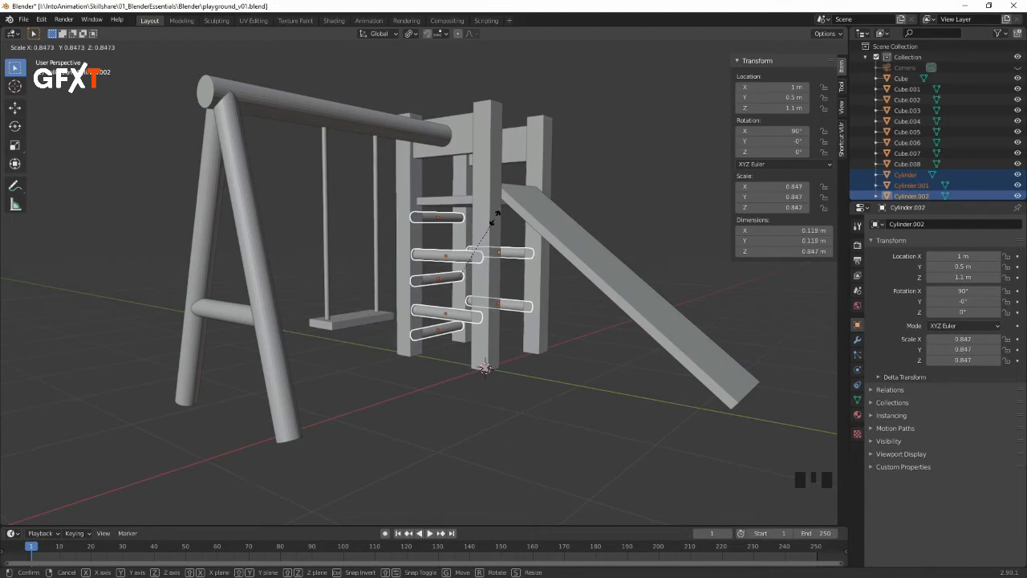
{"action": "left_click", "coordinate": [495, 218]}
{"action": "middle_click_drag", "start_coordinate": [499, 242], "coordinate": [493, 270]}
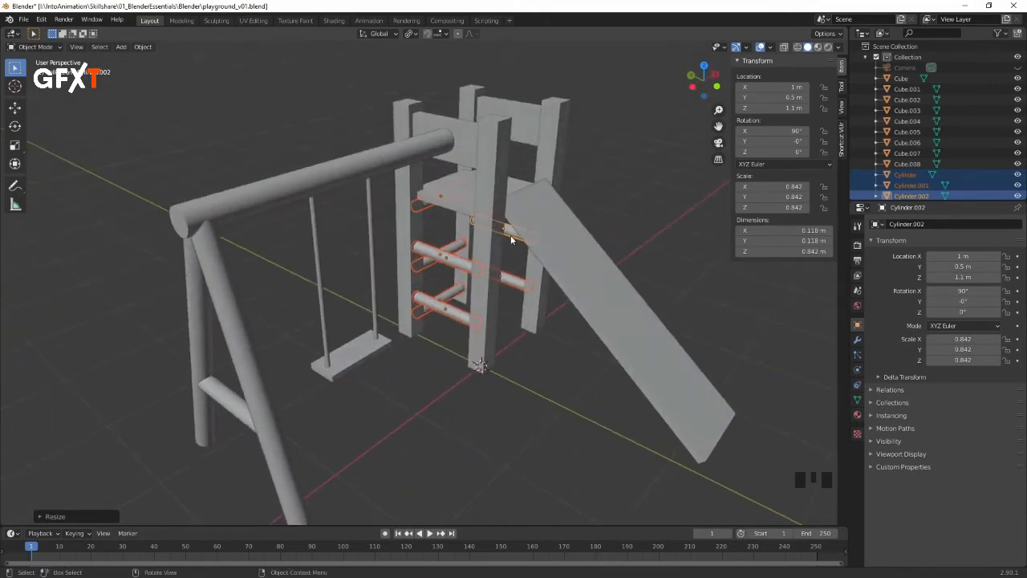
Step: Lower the top rung of the tower's three-rung ladder side along Z to about 1.33 m
{"action": "middle_click_drag", "start_coordinate": [511, 235], "coordinate": [353, 201], "text": "ctrl"}
{"action": "left_click", "coordinate": [328, 195]}
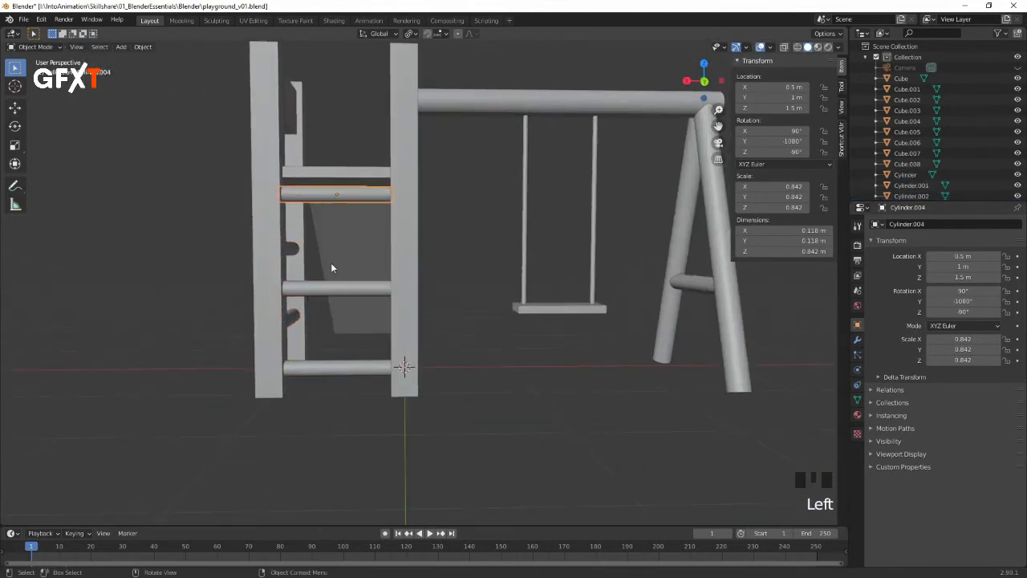
{"action": "key", "text": "g"}
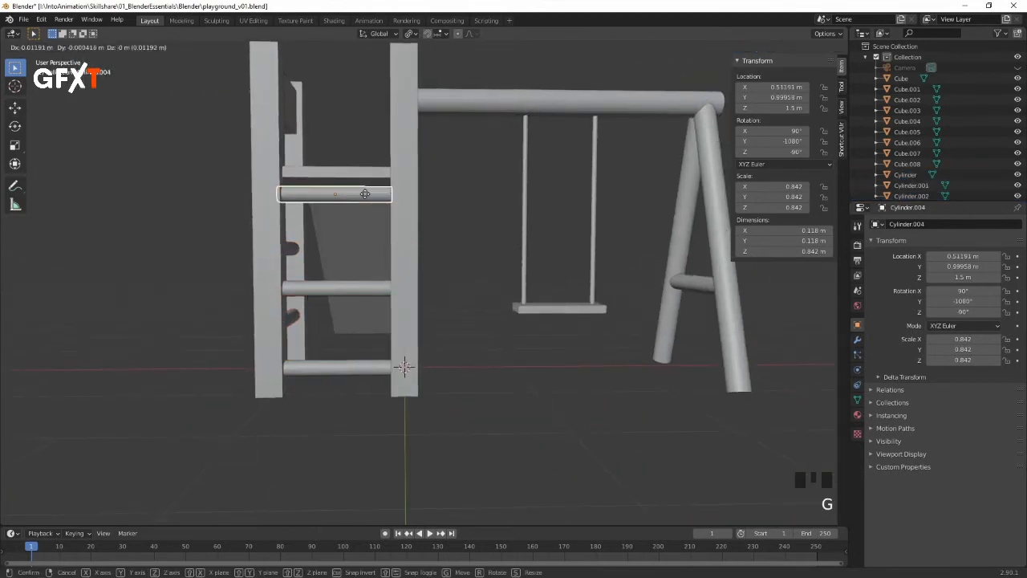
{"action": "key", "text": "z"}
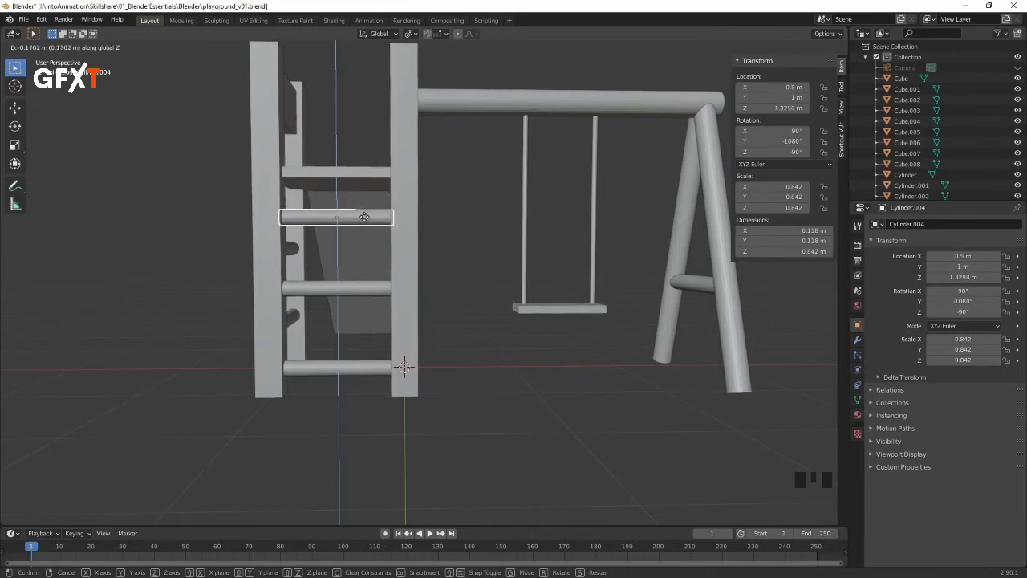
{"action": "left_click", "coordinate": [353, 229]}
Step: Raise the lowest rung of the tower's three-rung ladder side along Z to about 0.31 m
{"action": "left_click", "coordinate": [342, 369]}
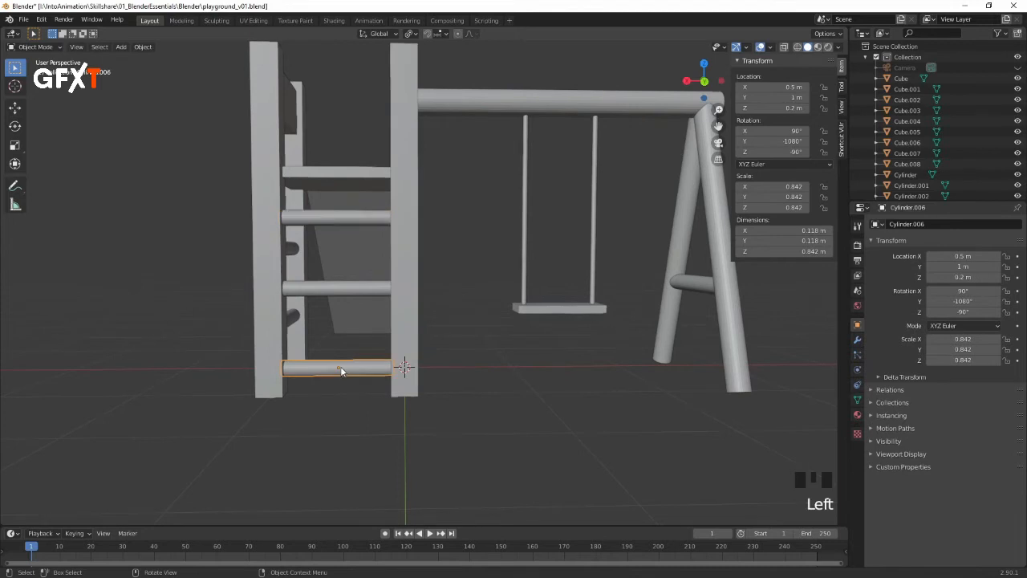
{"action": "key", "text": "g"}
{"action": "key", "text": "z"}
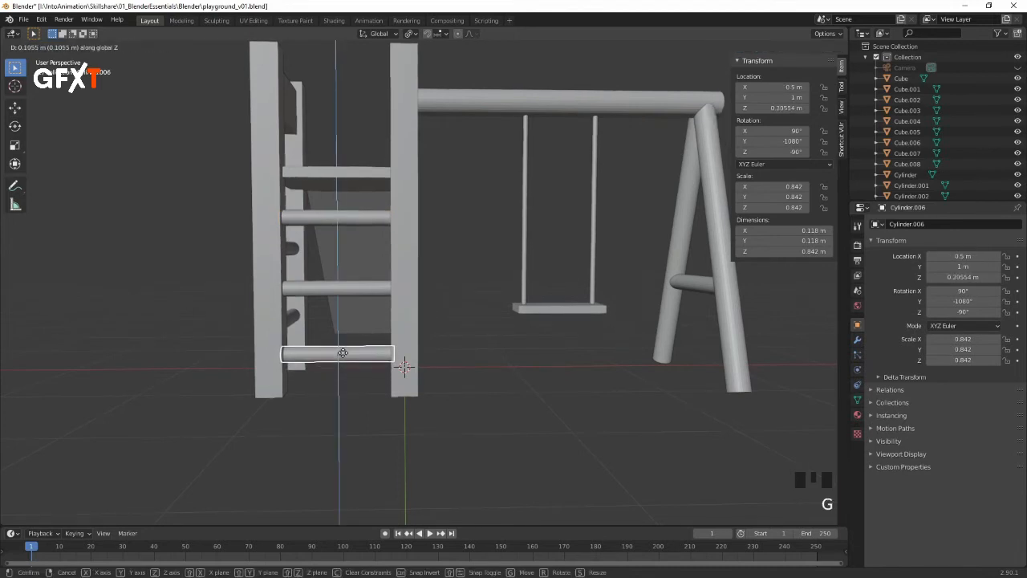
{"action": "left_click", "coordinate": [343, 356]}
Step: Set the transform orientation to Local and shorten the slide along its local Y to about 2.69 m in the right view
{"action": "middle_click_drag", "start_coordinate": [445, 287], "coordinate": [414, 252]}
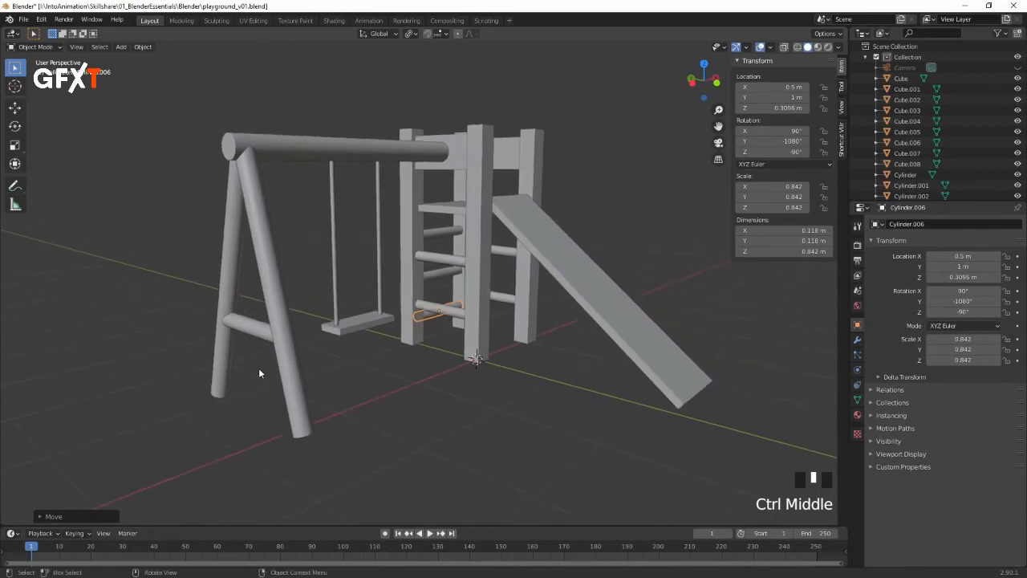
{"action": "middle_click_drag", "start_coordinate": [514, 286], "coordinate": [567, 258]}
{"action": "left_click", "coordinate": [567, 257]}
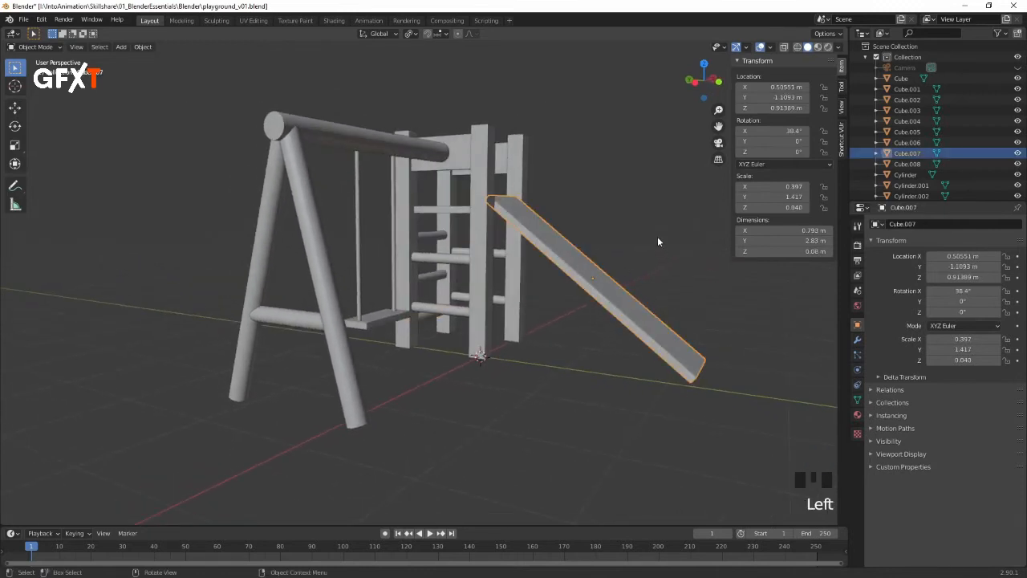
{"action": "middle_click_drag", "start_coordinate": [638, 214], "coordinate": [438, 218]}
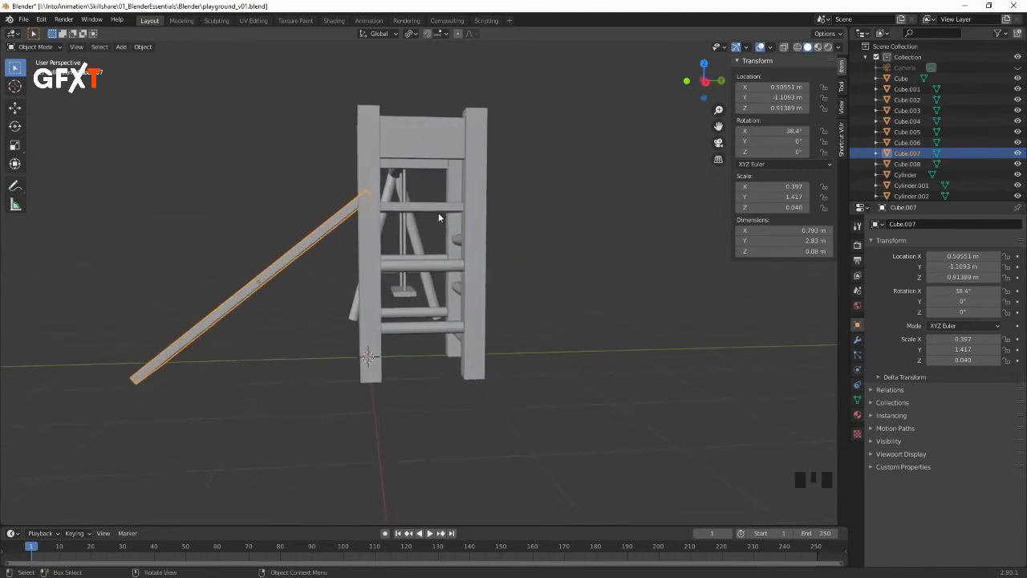
{"action": "key", "text": "KP_3"}
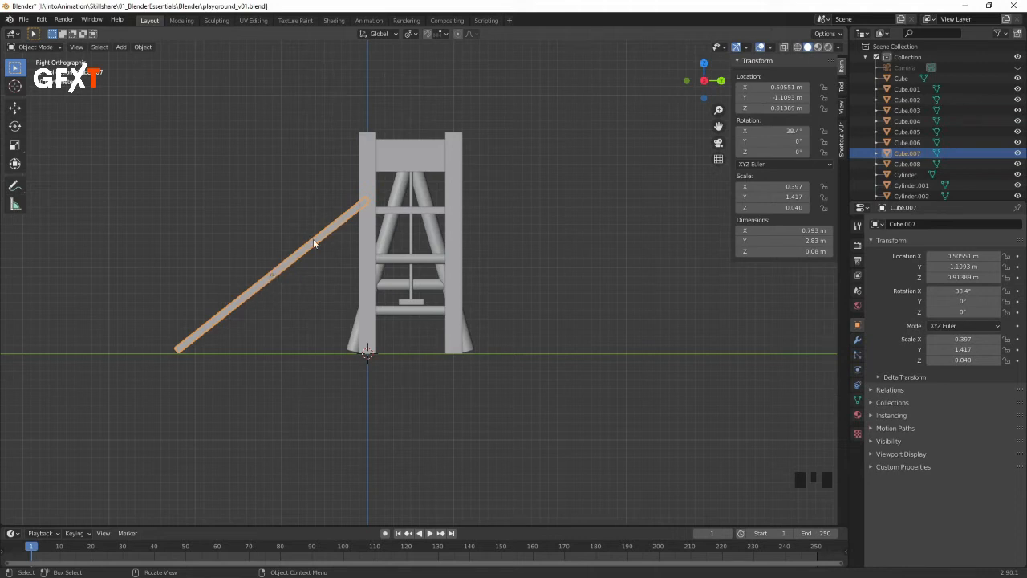
{"action": "left_click", "coordinate": [391, 34]}
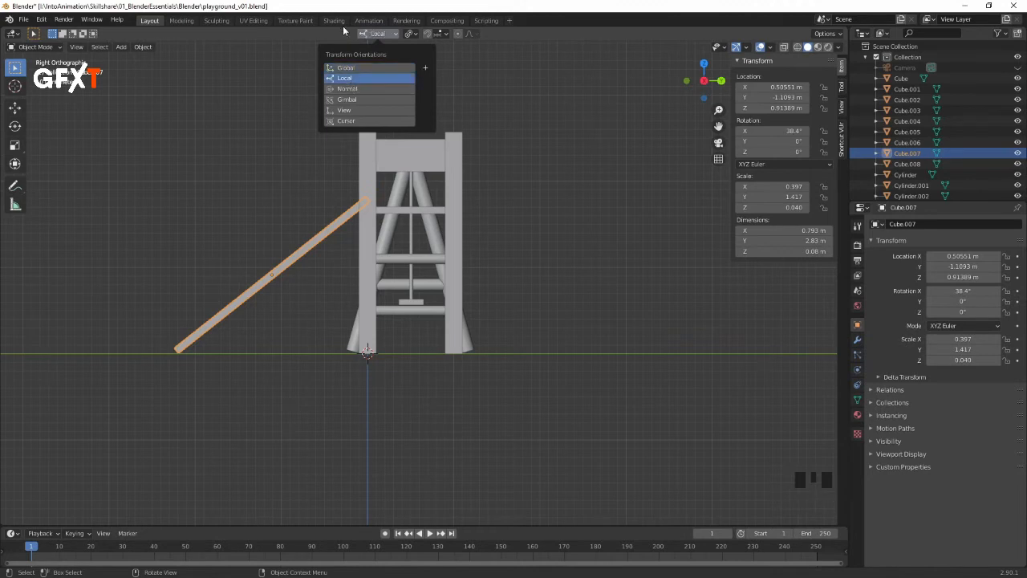
{"action": "left_click", "coordinate": [350, 78]}
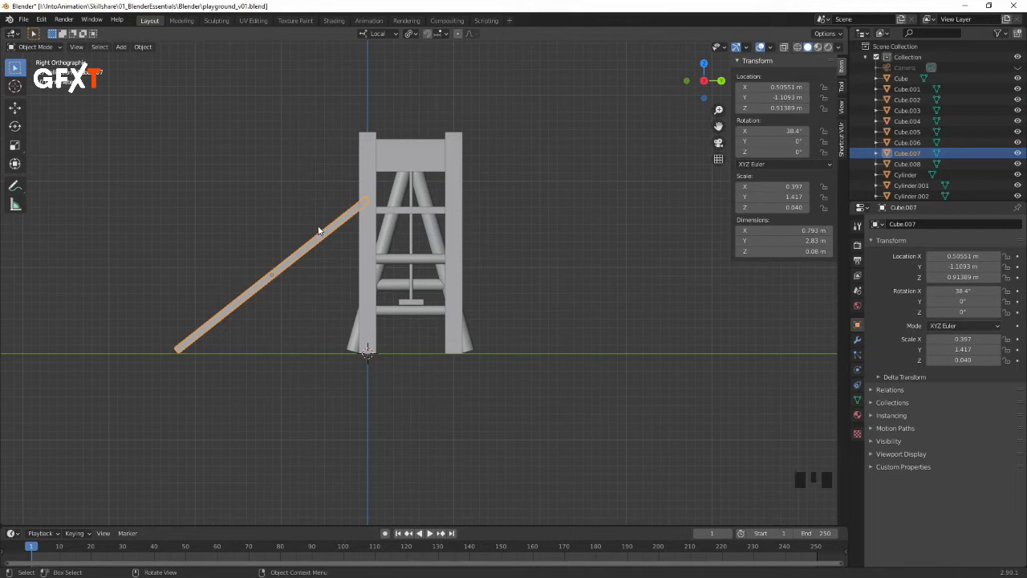
{"action": "key", "text": "s"}
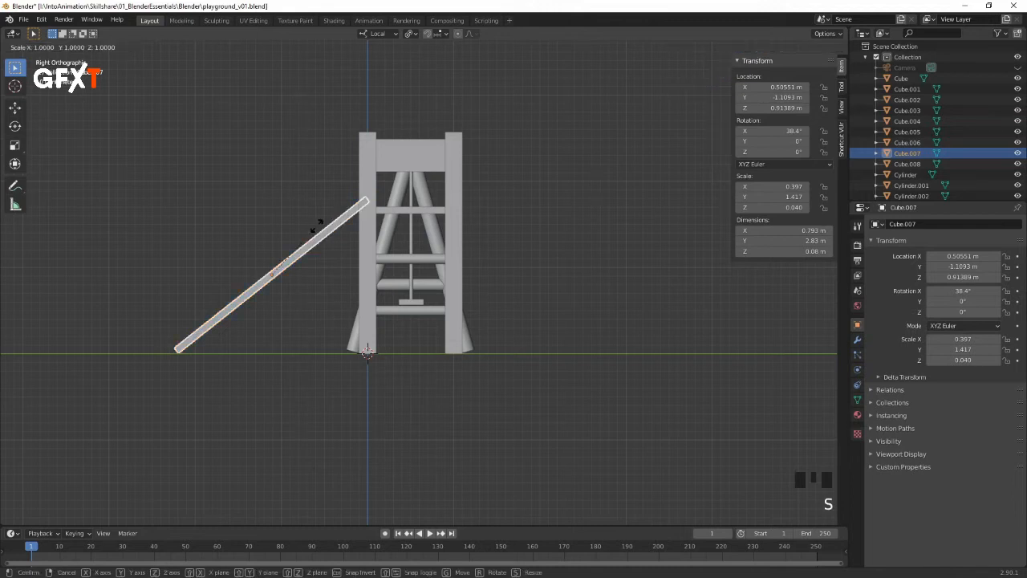
{"action": "key", "text": "y"}
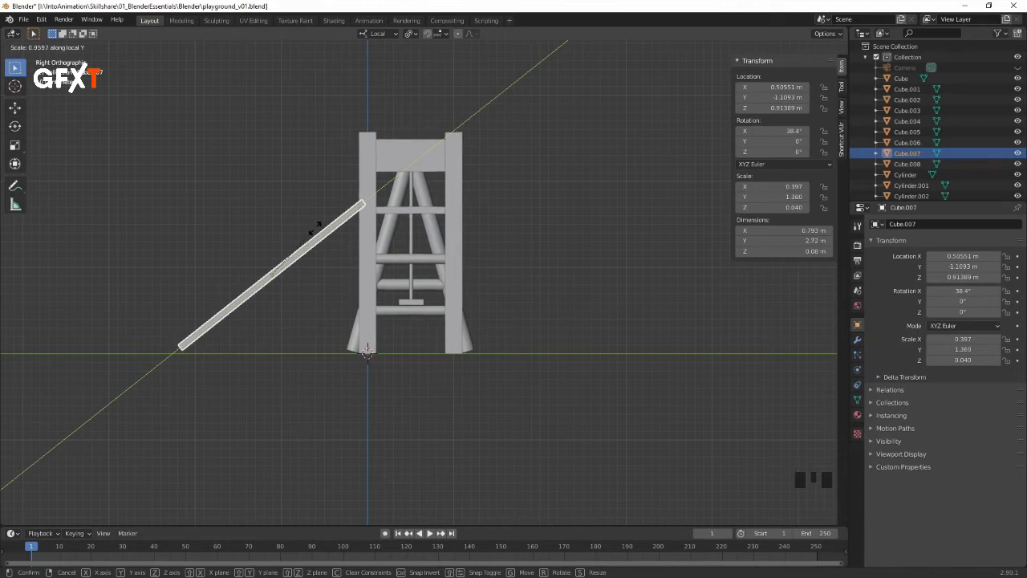
{"action": "left_click", "coordinate": [314, 232]}
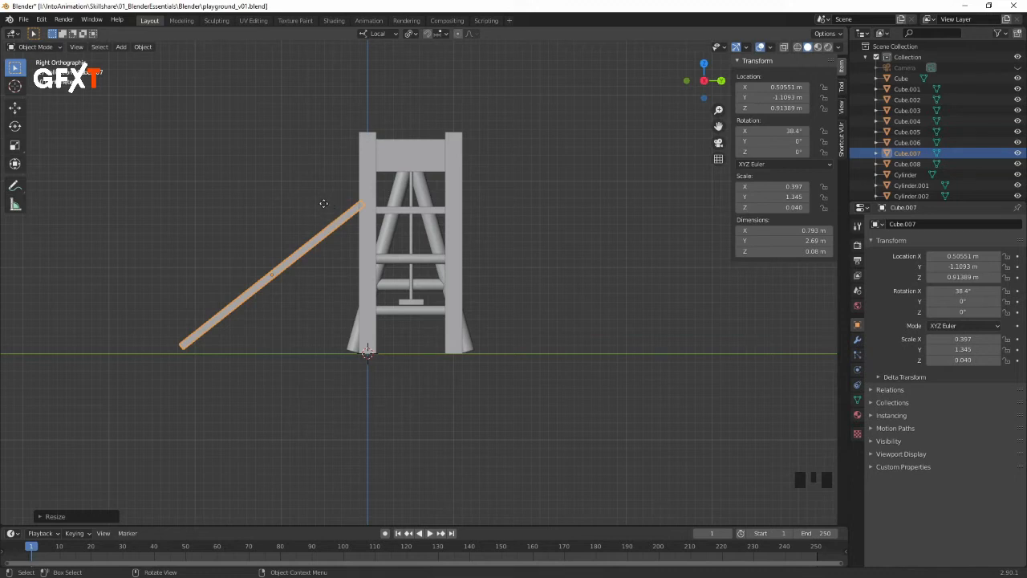
Step: Move the slide in the right view to about Y -1.066 m and Z 0.864 m, and deselect it
{"action": "key", "text": "g"}
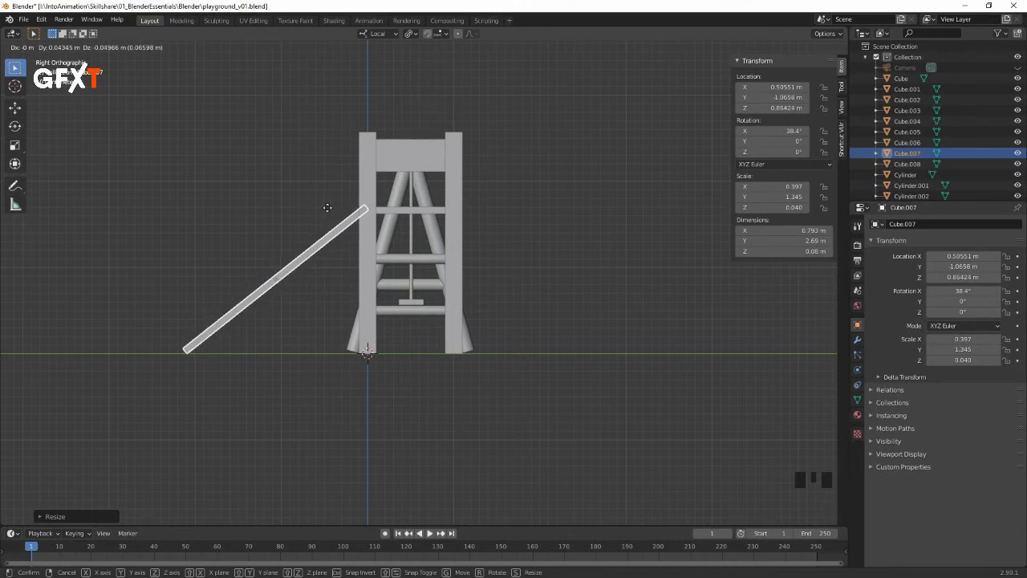
{"action": "left_click", "coordinate": [326, 208]}
{"action": "middle_click_drag", "start_coordinate": [401, 195], "coordinate": [586, 277]}
{"action": "left_click", "coordinate": [553, 305]}
{"action": "middle_click_drag", "start_coordinate": [510, 340], "coordinate": [540, 305]}
Step: Shorten the slide along its local Y to a length of about 2.64 m
{"action": "middle_click_drag", "start_coordinate": [532, 168], "coordinate": [464, 162], "text": "ctrl"}
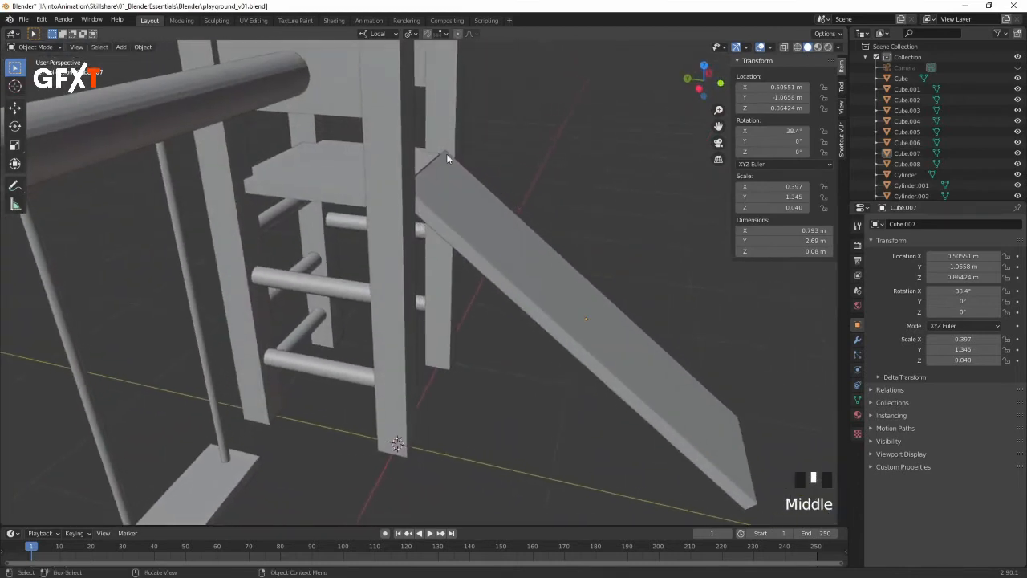
{"action": "middle_click_drag", "start_coordinate": [524, 239], "coordinate": [504, 232]}
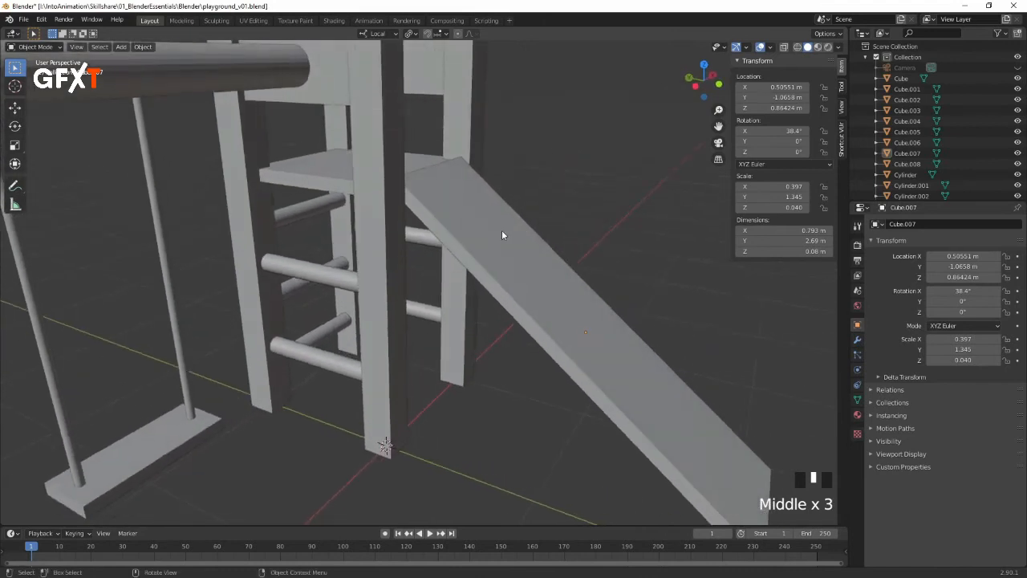
{"action": "left_click", "coordinate": [503, 234]}
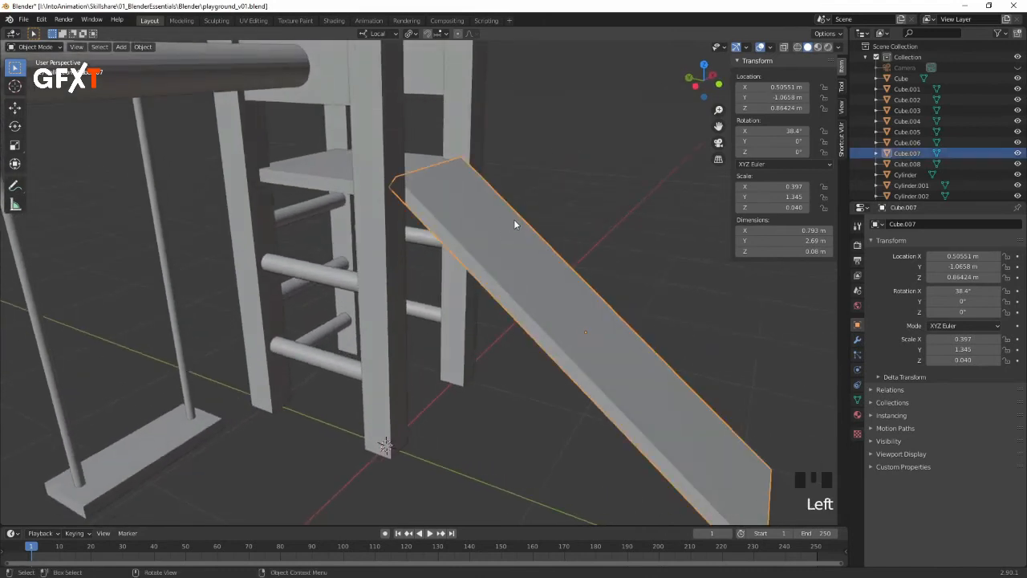
{"action": "key", "text": "s"}
{"action": "key", "text": "y"}
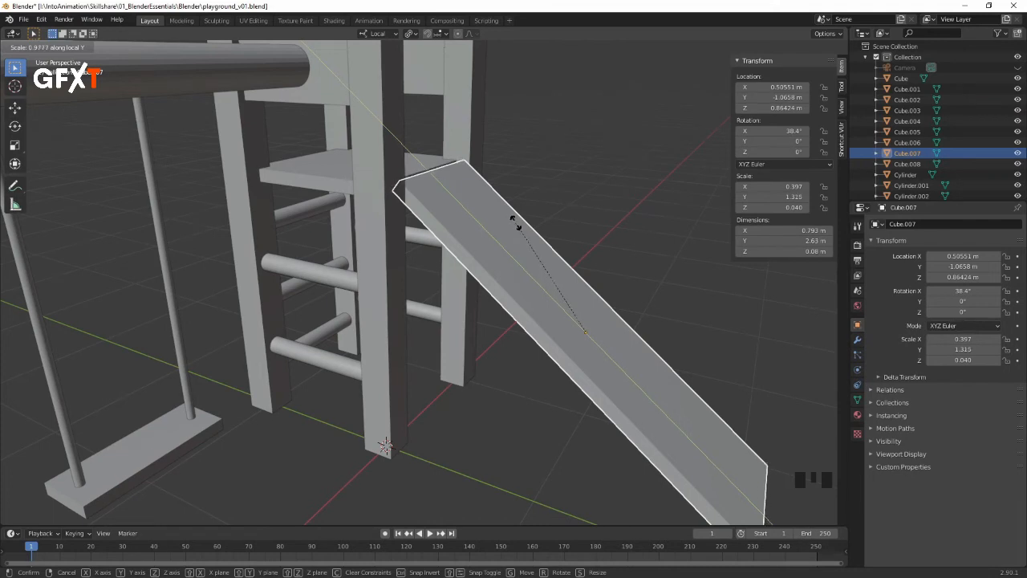
{"action": "left_click", "coordinate": [516, 227]}
{"action": "middle_click_drag", "start_coordinate": [543, 209], "coordinate": [362, 237]}
{"action": "key", "text": "g"}
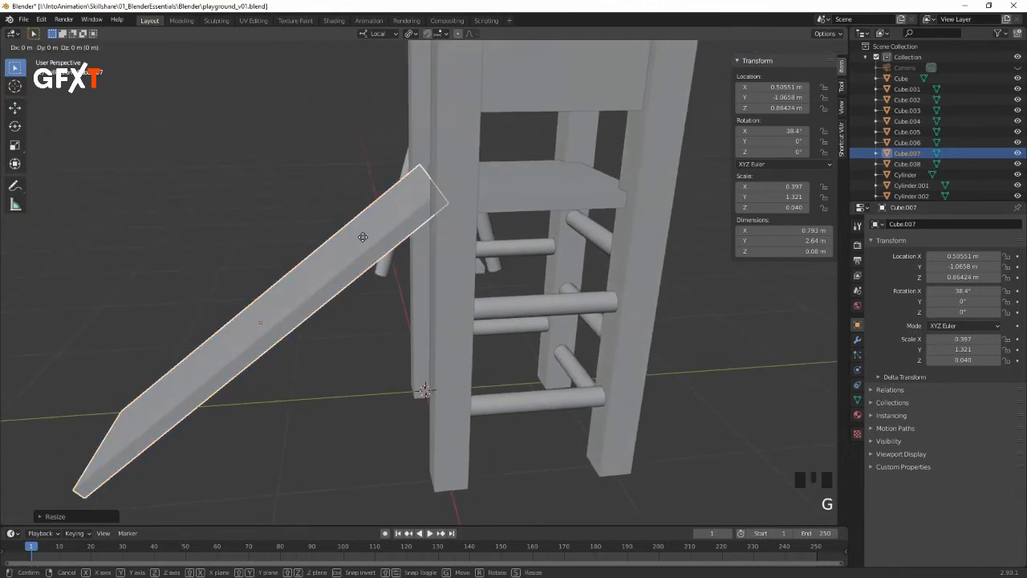
{"action": "key", "text": "y"}
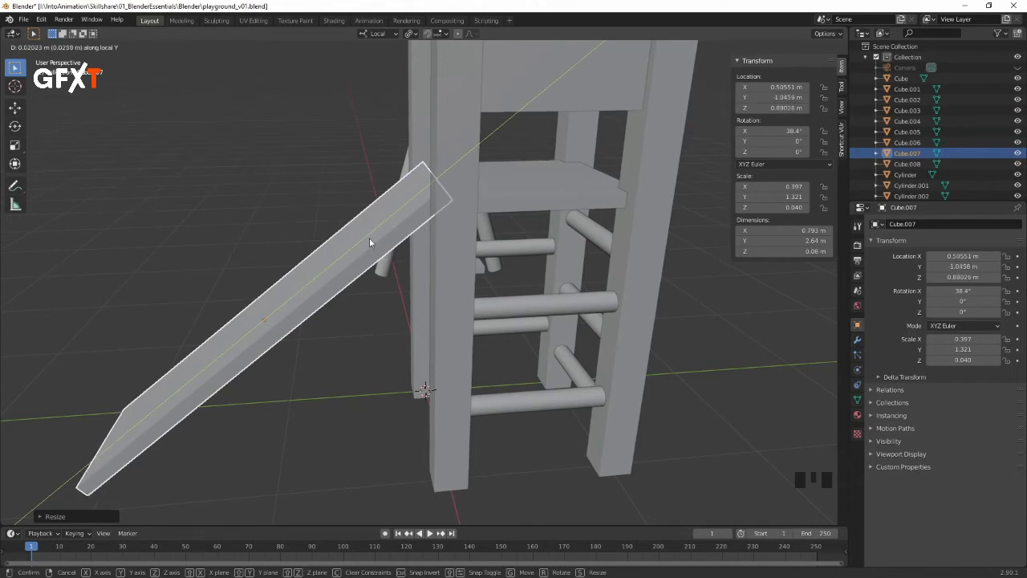
{"action": "left_click", "coordinate": [370, 235]}
Step: Set the transform orientation back to Global and move the slide along Y to about -0.997 m
{"action": "left_click", "coordinate": [377, 33]}
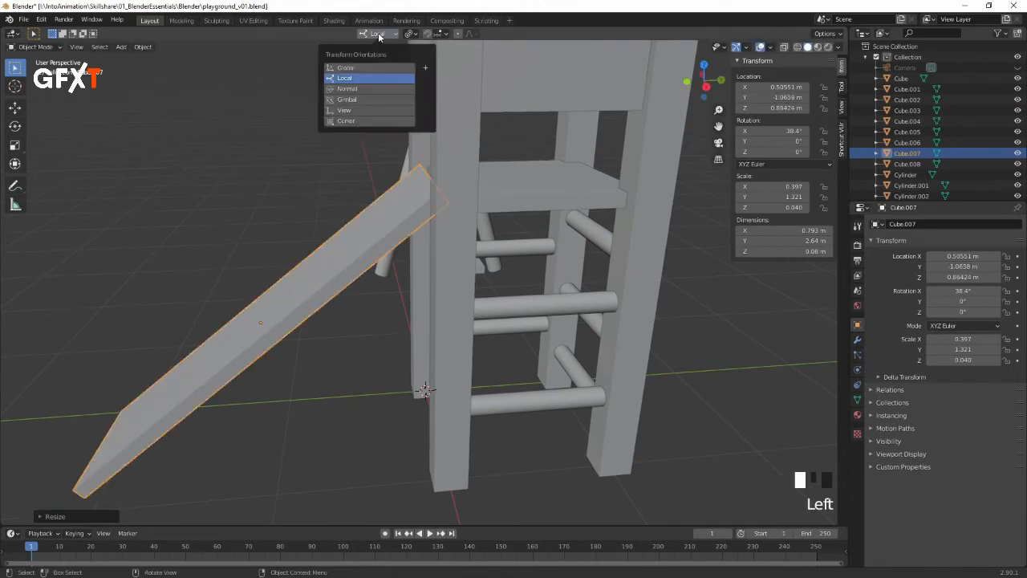
{"action": "left_click", "coordinate": [363, 68]}
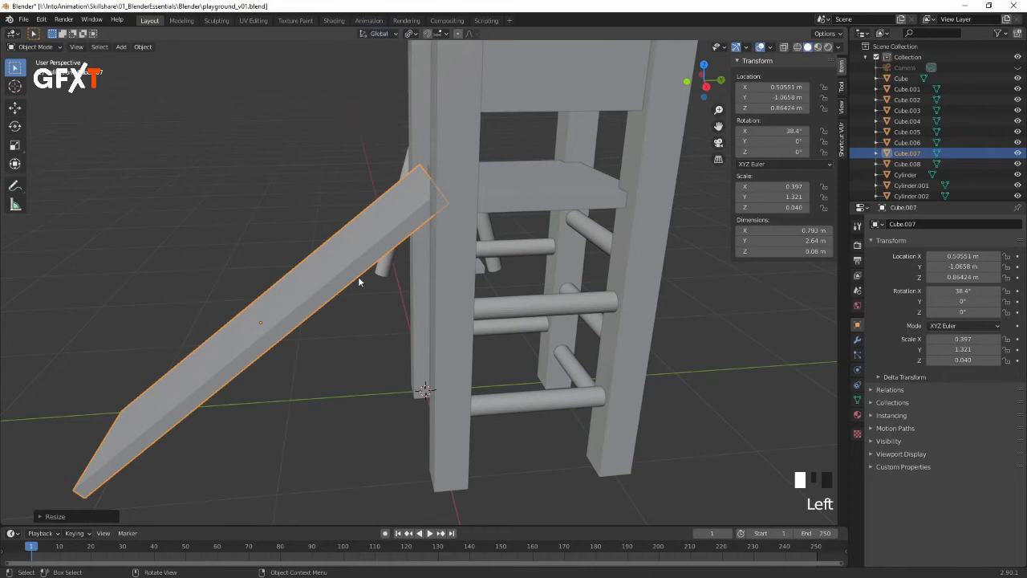
{"action": "key", "text": "g"}
{"action": "key", "text": "y"}
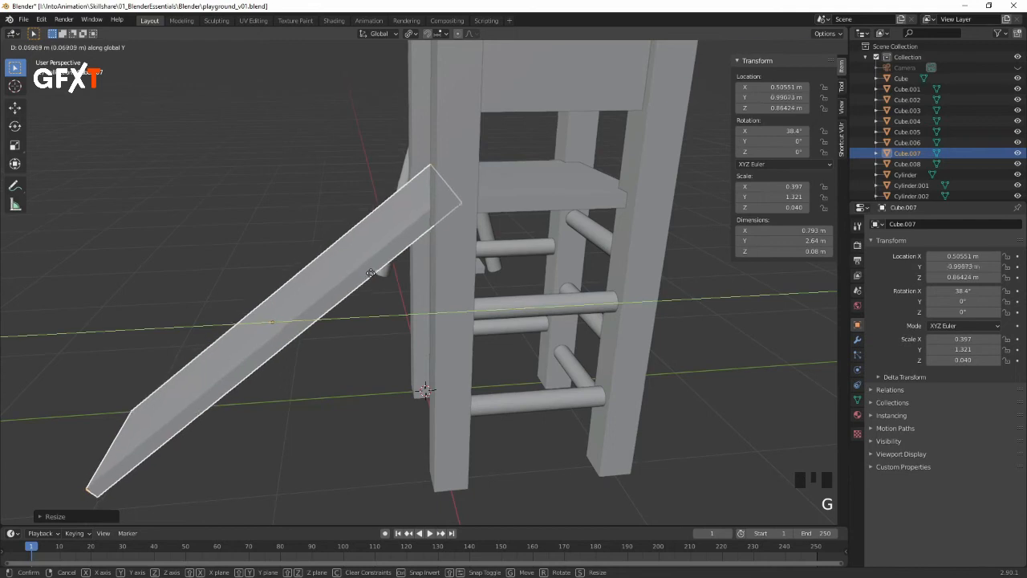
{"action": "left_click", "coordinate": [371, 277]}
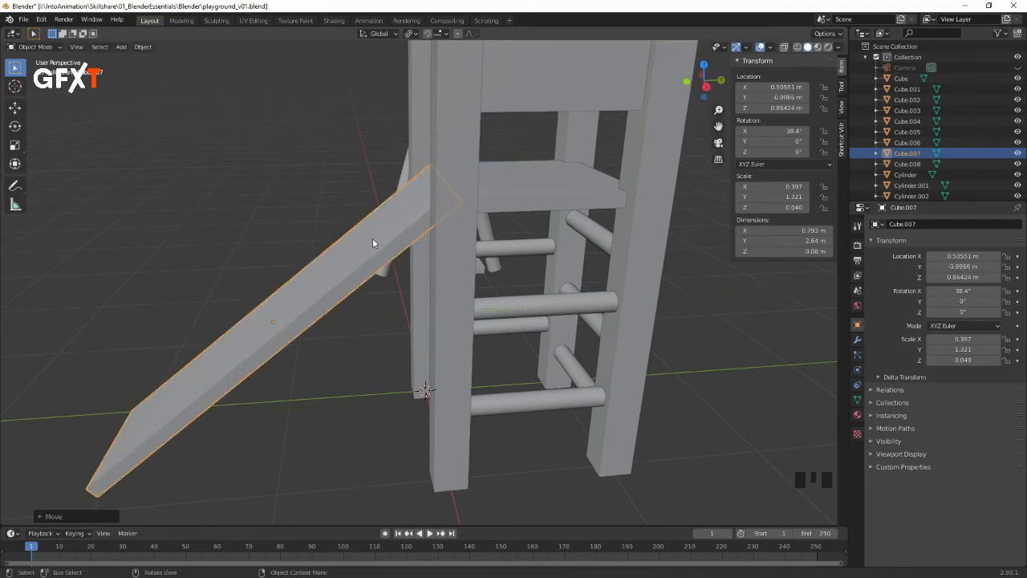
Step: Lower the slide along Z to about 0.851 m in the right view and deselect it
{"action": "key", "text": "KP_3"}
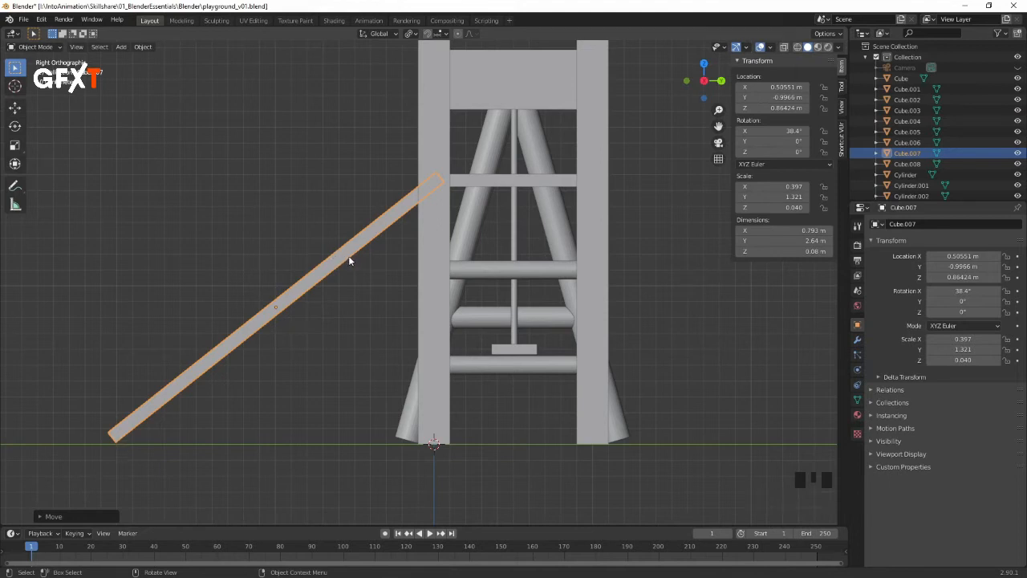
{"action": "key", "text": "g"}
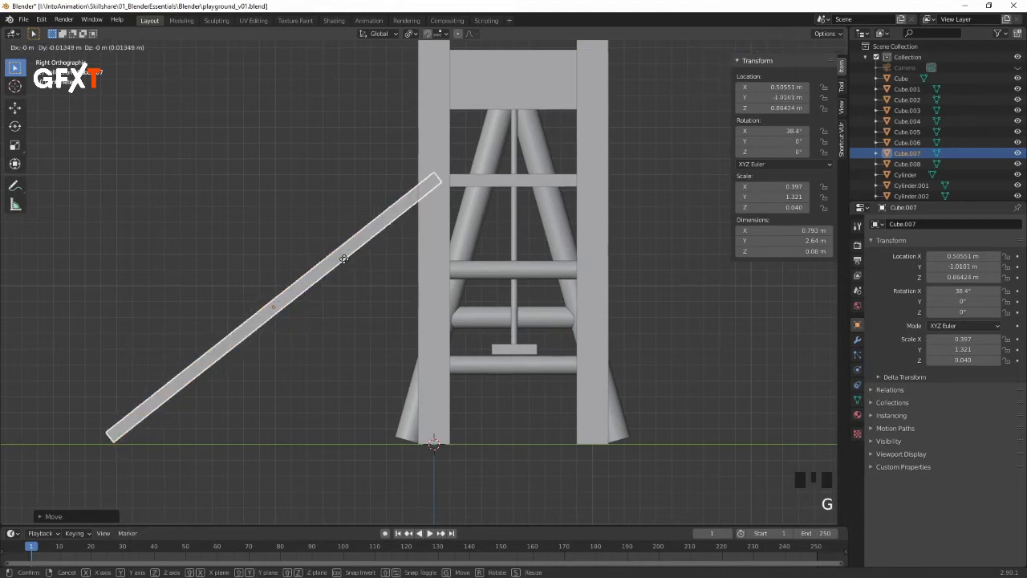
{"action": "key", "text": "z"}
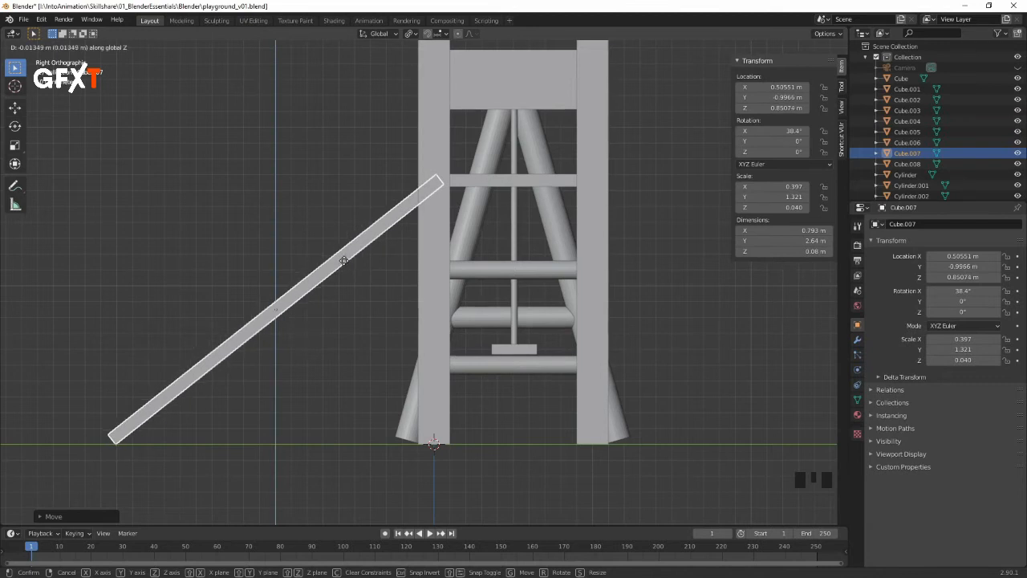
{"action": "left_click", "coordinate": [345, 260]}
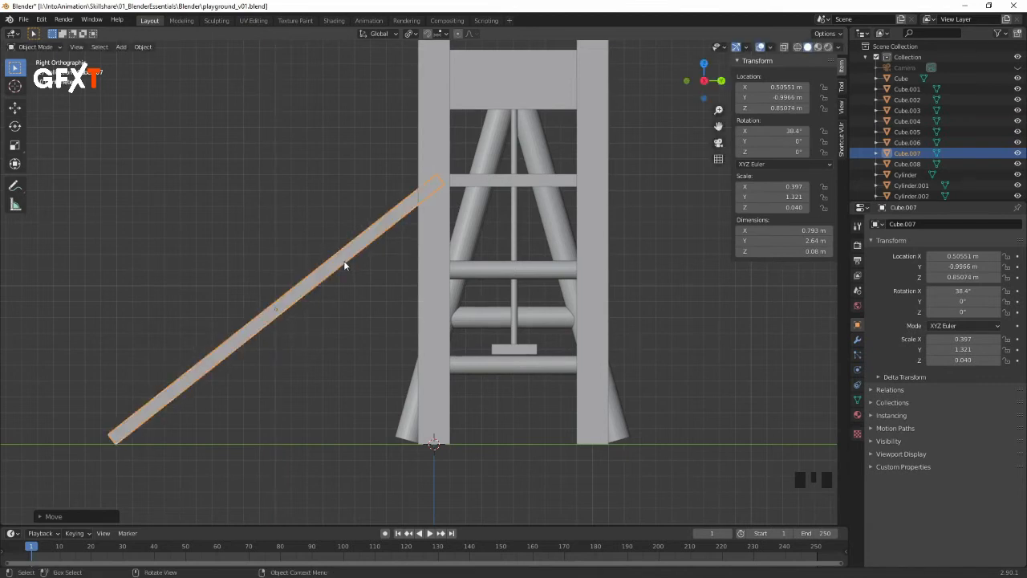
{"action": "middle_click_drag", "start_coordinate": [310, 275], "coordinate": [413, 280]}
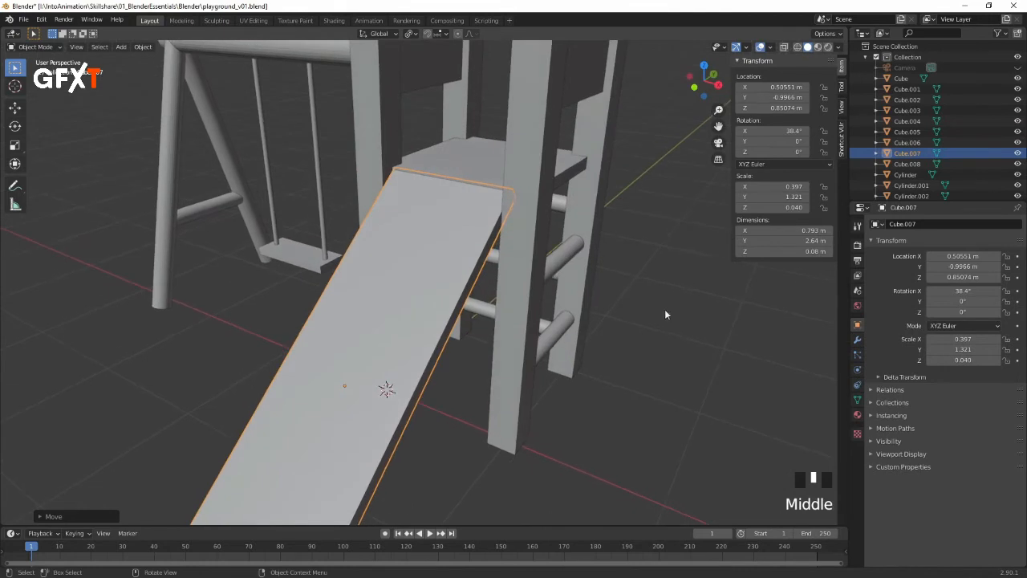
{"action": "left_click", "coordinate": [451, 339]}
{"action": "middle_click_drag", "start_coordinate": [451, 340], "coordinate": [462, 290]}
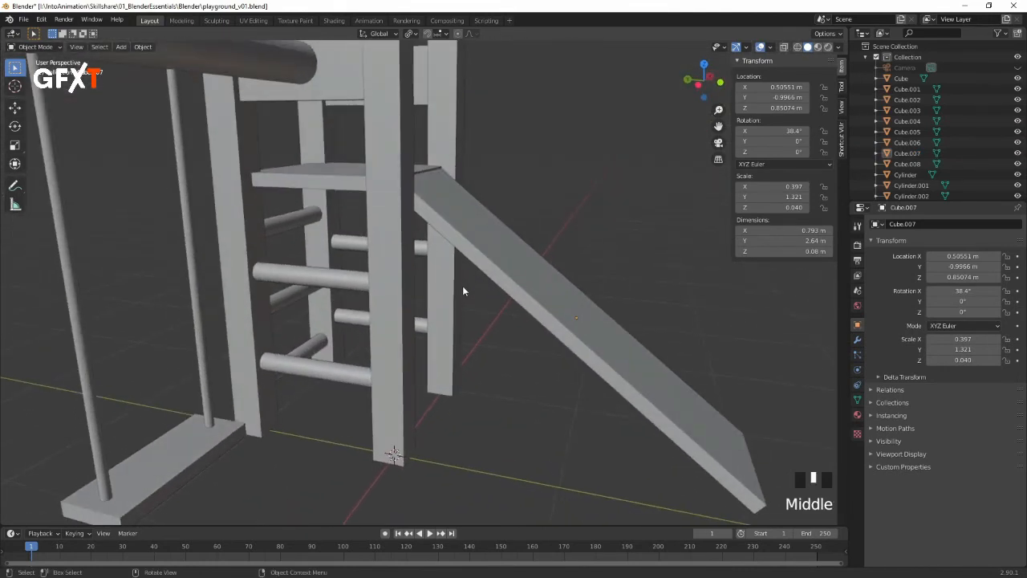
Step: Raise the slide along Z to about 0.863 m and check it in the right view
{"action": "left_click", "coordinate": [501, 233]}
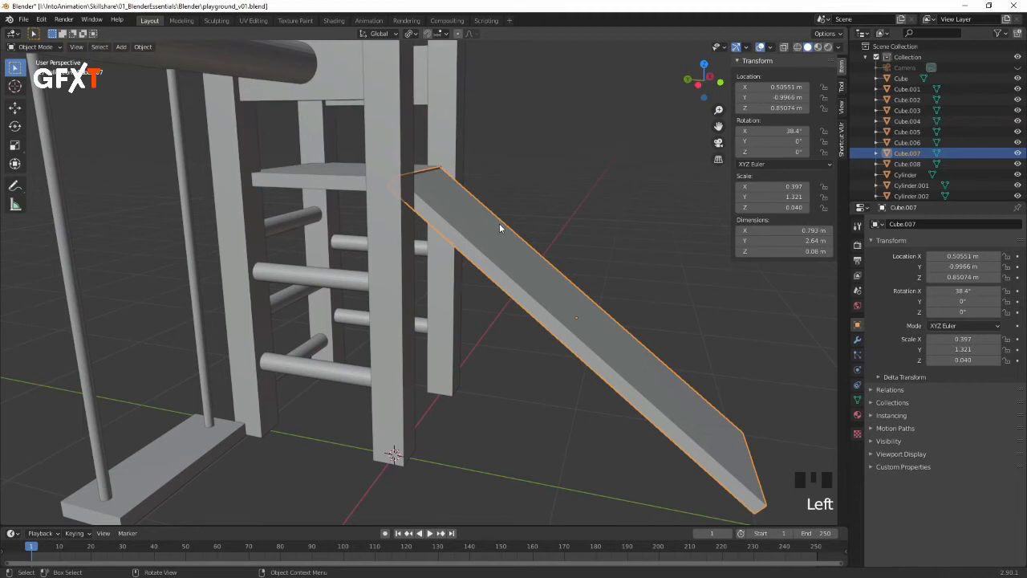
{"action": "key", "text": "g"}
{"action": "left_click", "coordinate": [498, 226]}
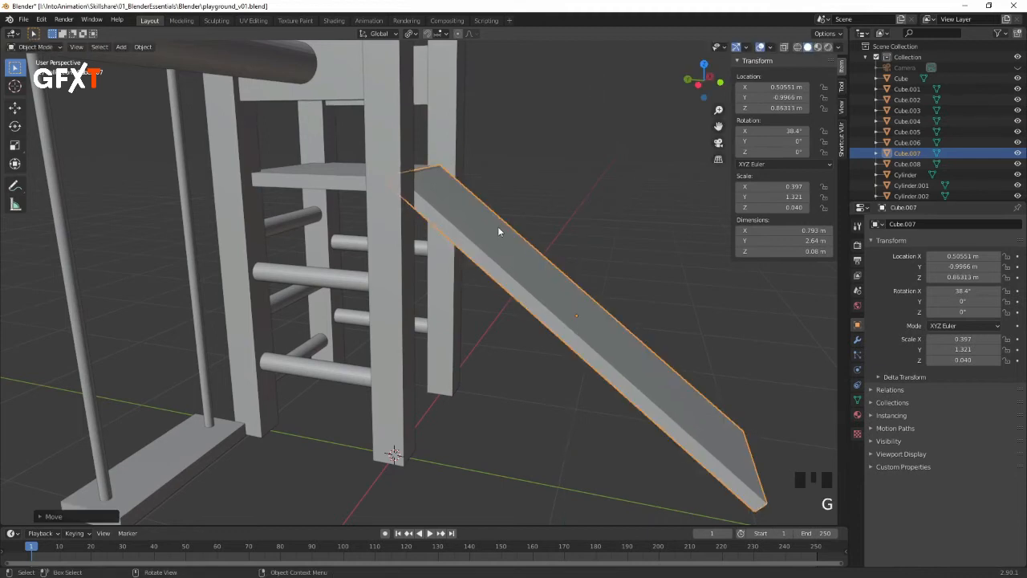
{"action": "key", "text": "KP_3"}
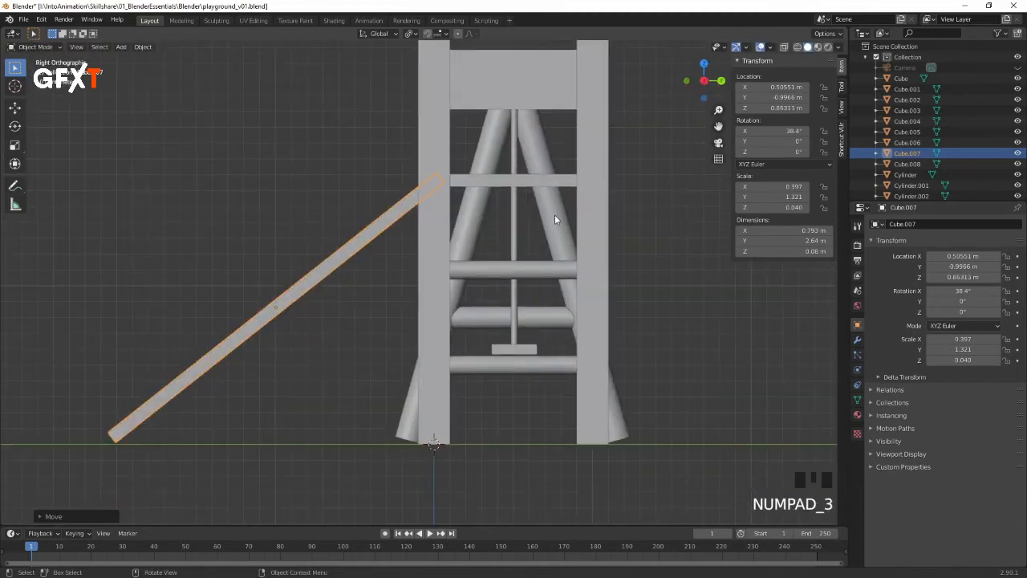
Step: Scale down the crossbar between the swing's A-frame legs uniformly to a diameter of about 0.104 m
{"action": "middle_click_drag", "start_coordinate": [305, 337], "coordinate": [243, 347]}
{"action": "left_click", "coordinate": [278, 303]}
{"action": "middle_click_drag", "start_coordinate": [277, 308], "coordinate": [387, 258]}
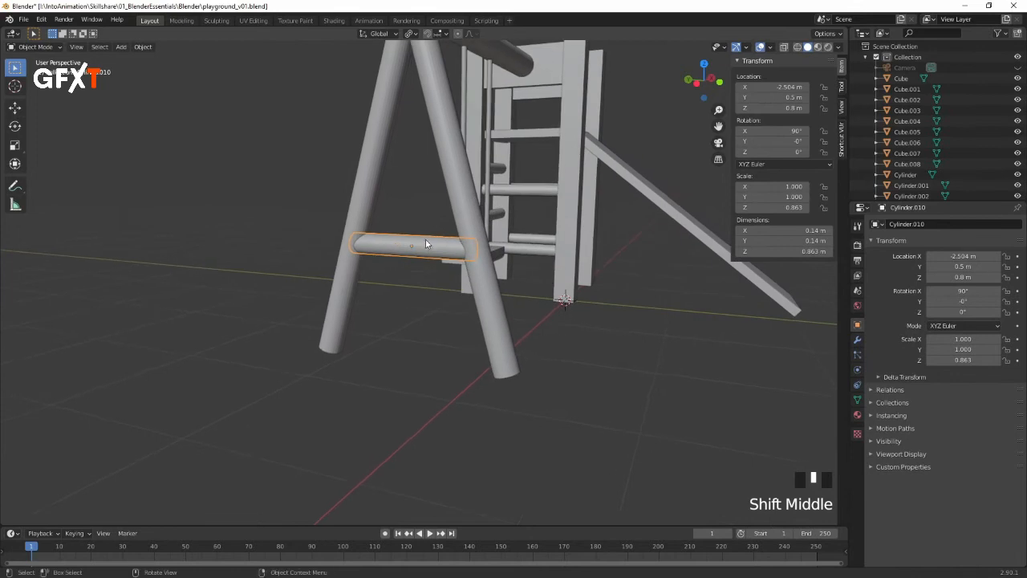
{"action": "key", "text": "s"}
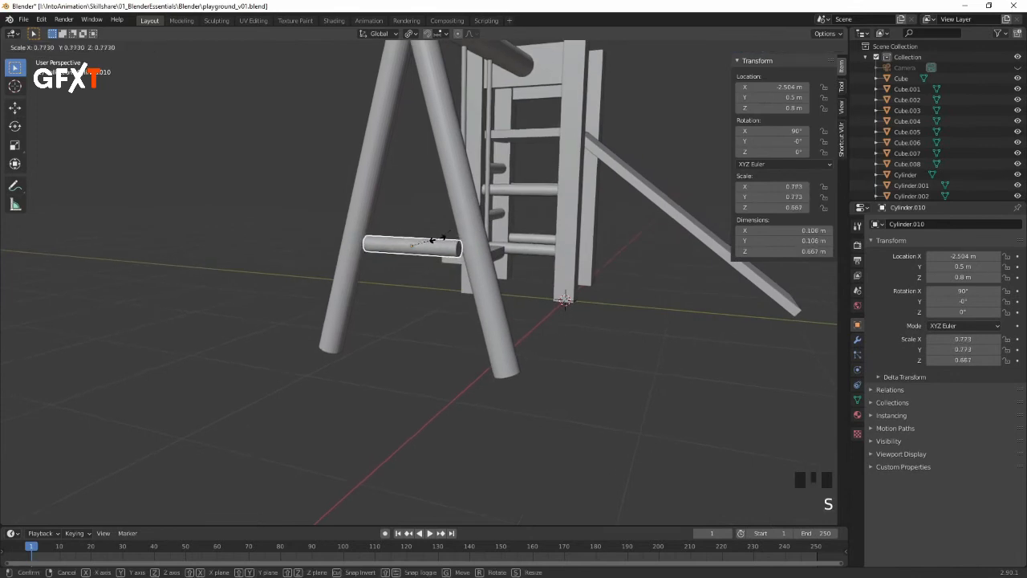
{"action": "left_click", "coordinate": [438, 243]}
Step: Lengthen the A-frame crossbar along global Y to about 0.84 m and deselect it
{"action": "middle_click_drag", "start_coordinate": [437, 243], "coordinate": [485, 265]}
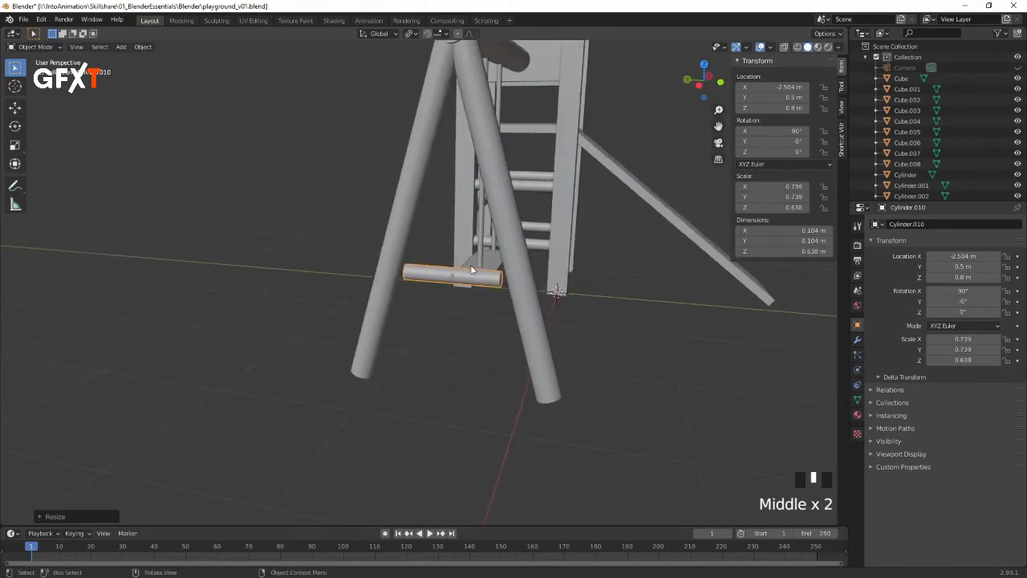
{"action": "key", "text": "s"}
{"action": "key", "text": "y"}
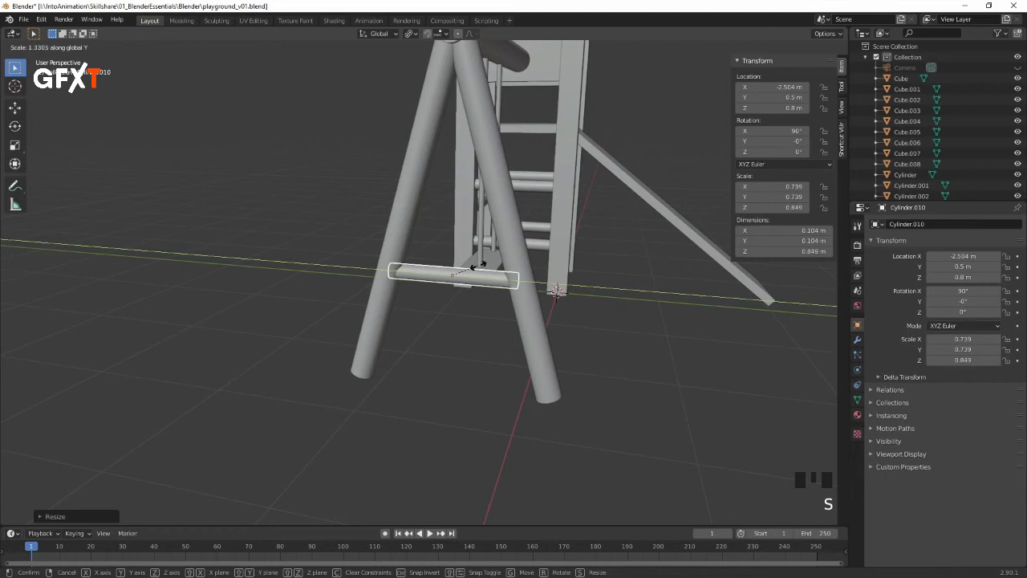
{"action": "left_click", "coordinate": [479, 270]}
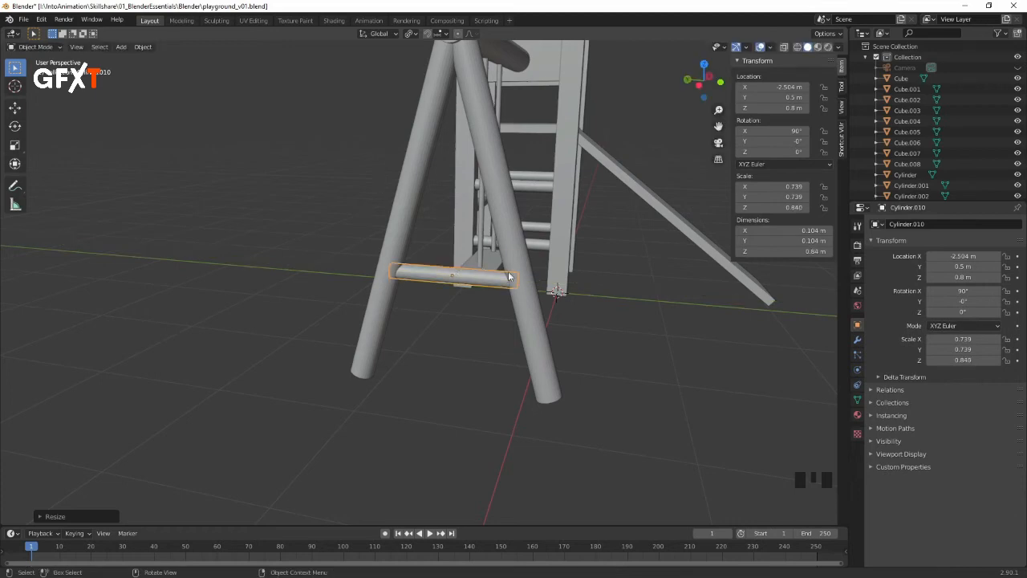
{"action": "left_click", "coordinate": [654, 336]}
Step: Bring the whole playground into view and save the file
{"action": "middle_click_drag", "start_coordinate": [658, 312], "coordinate": [521, 284]}
{"action": "middle_click_drag", "start_coordinate": [459, 251], "coordinate": [504, 239], "text": "ctrl"}
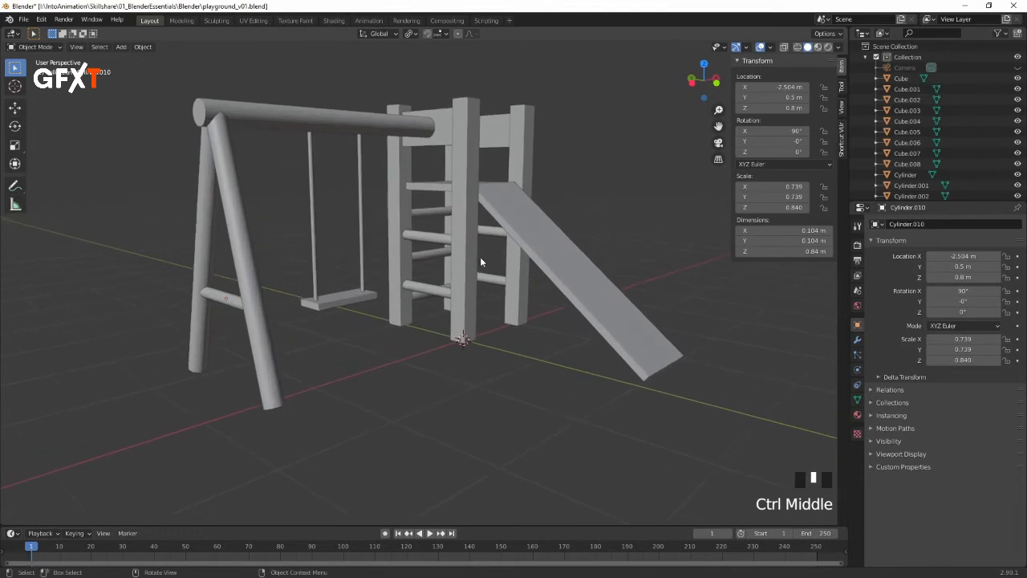
{"action": "key", "text": "ctrl+s"}
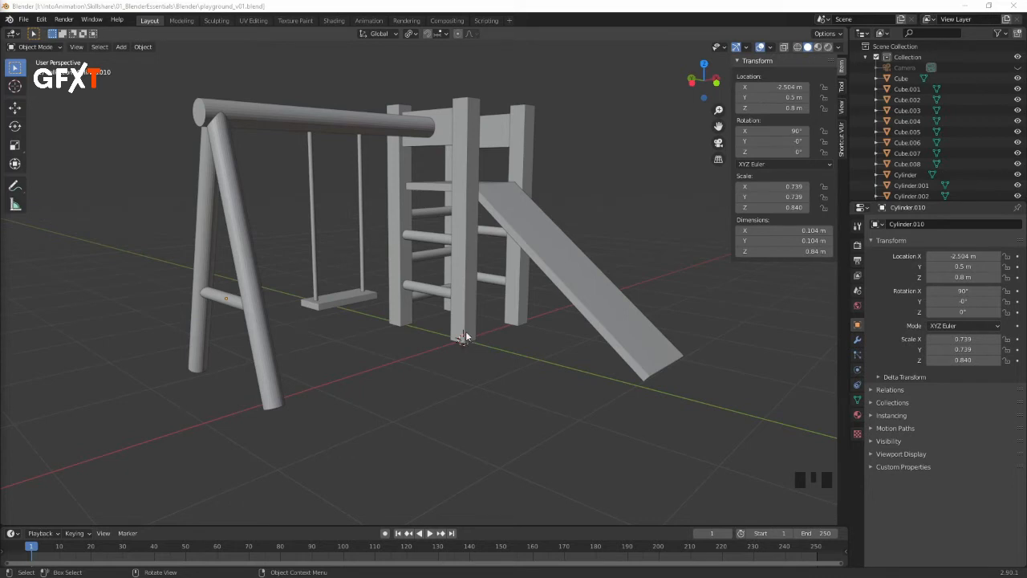
Step: Open the Shading workspace and compare Solid with Material Preview shading on the playground, ending in Material Preview
{"action": "left_click", "coordinate": [333, 21]}
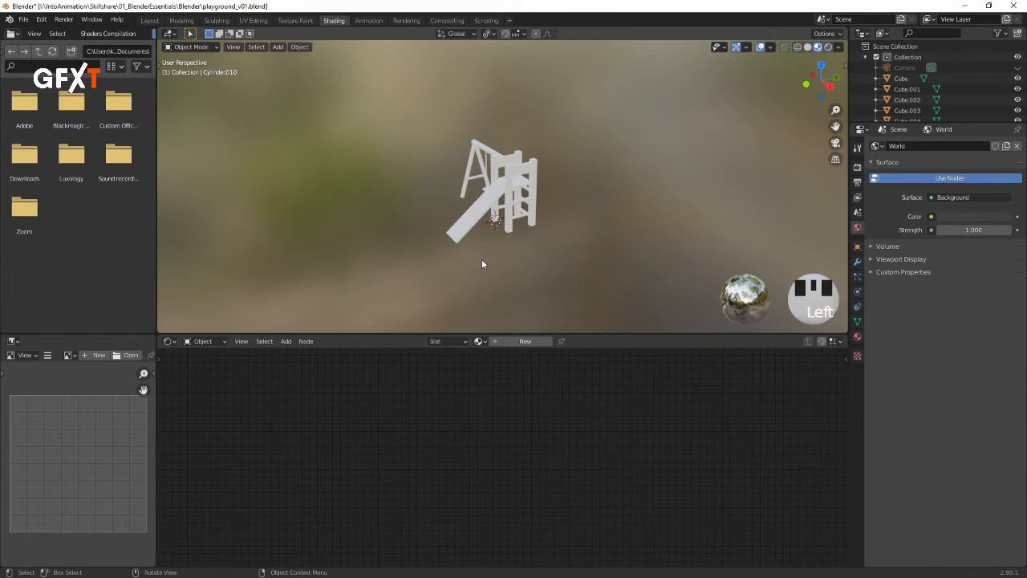
{"action": "middle_click_drag", "start_coordinate": [466, 224], "coordinate": [596, 208]}
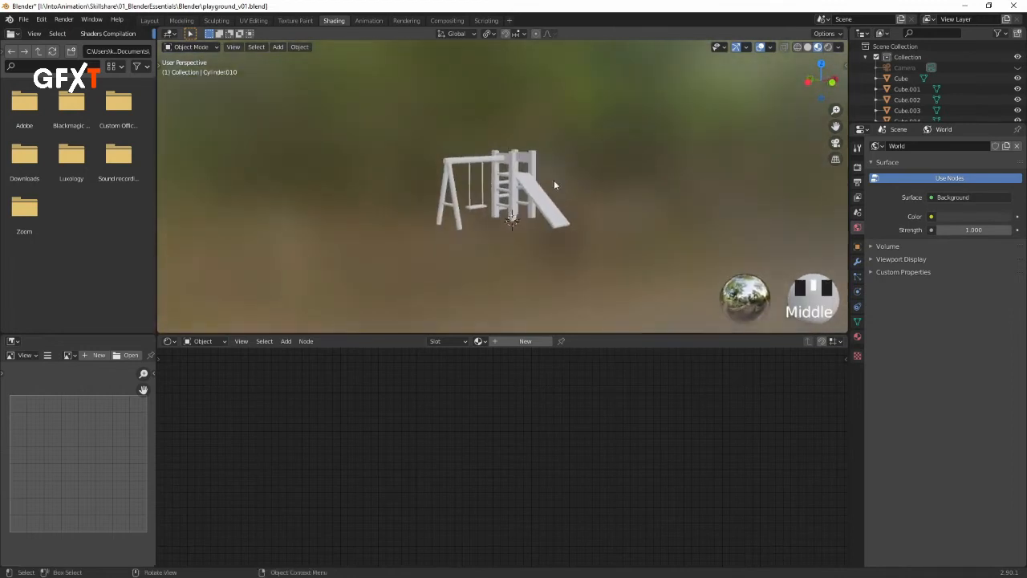
{"action": "middle_click_drag", "start_coordinate": [522, 173], "coordinate": [564, 143], "text": "ctrl"}
{"action": "mouse_move", "coordinate": [523, 173]}
{"action": "middle_mouse_down"}
{"action": "mouse_move", "coordinate": [517, 195]}
{"action": "mouse_move", "coordinate": [511, 189]}
{"action": "middle_mouse_up"}
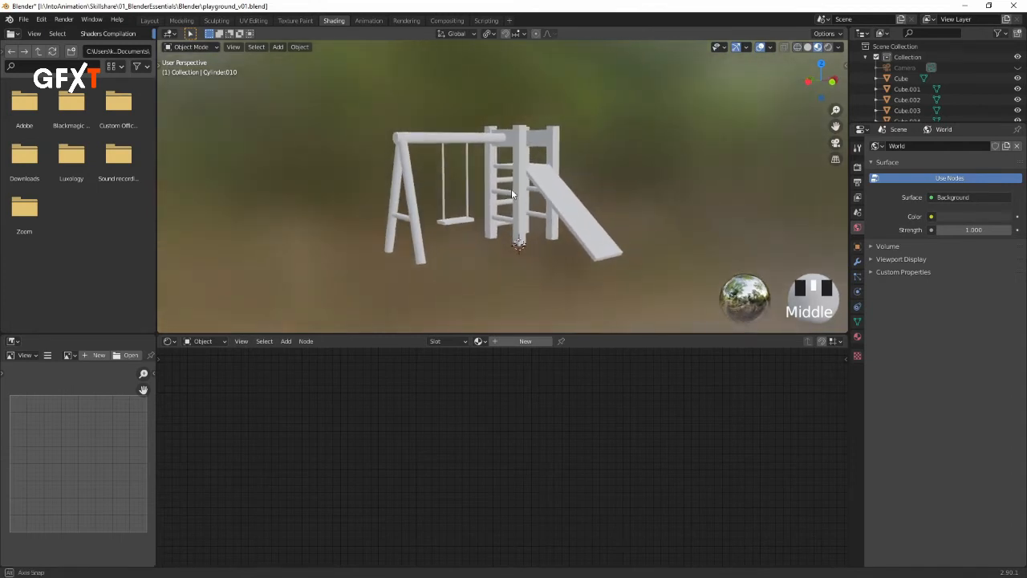
{"action": "left_click", "coordinate": [807, 47]}
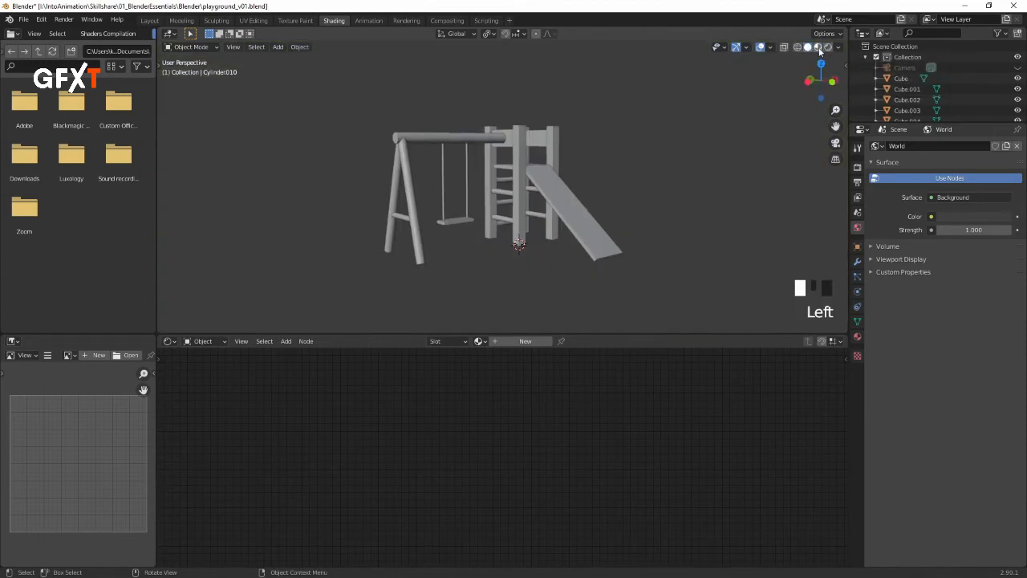
{"action": "left_click", "coordinate": [817, 47]}
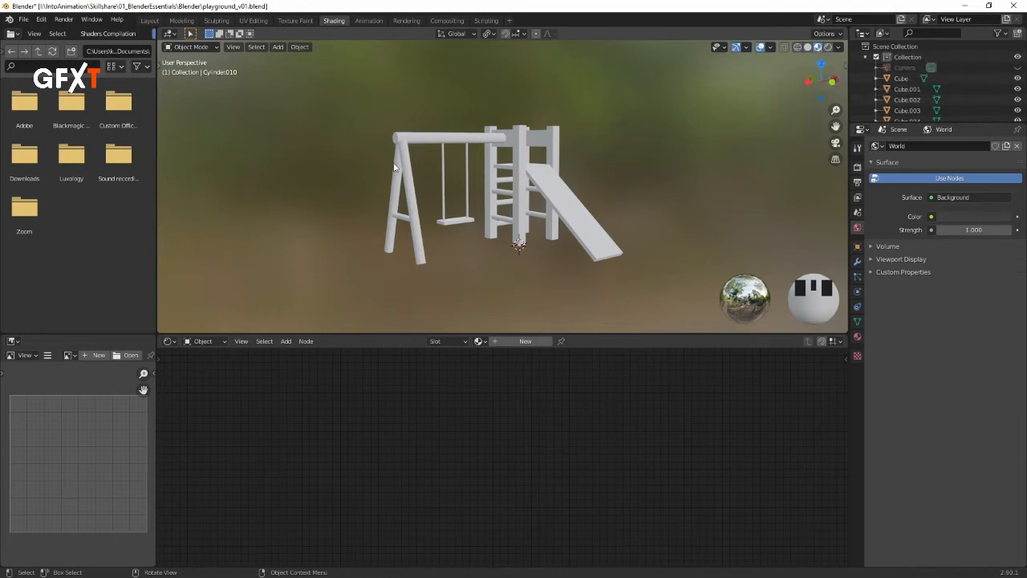
Step: Try Material Preview in the Layout workspace, revert it to Solid, and return to the Shading workspace
{"action": "left_click", "coordinate": [151, 21]}
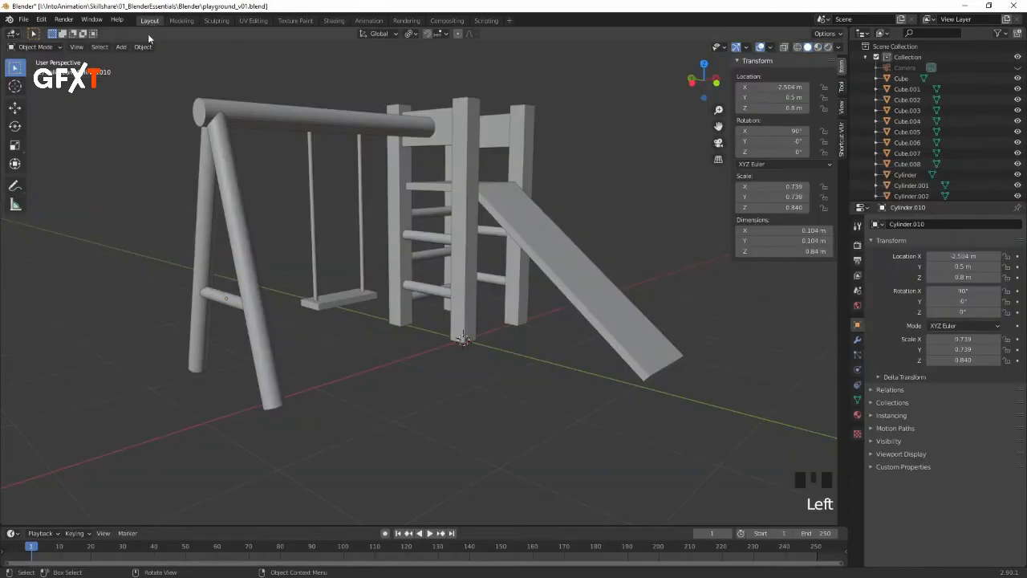
{"action": "left_click", "coordinate": [818, 47]}
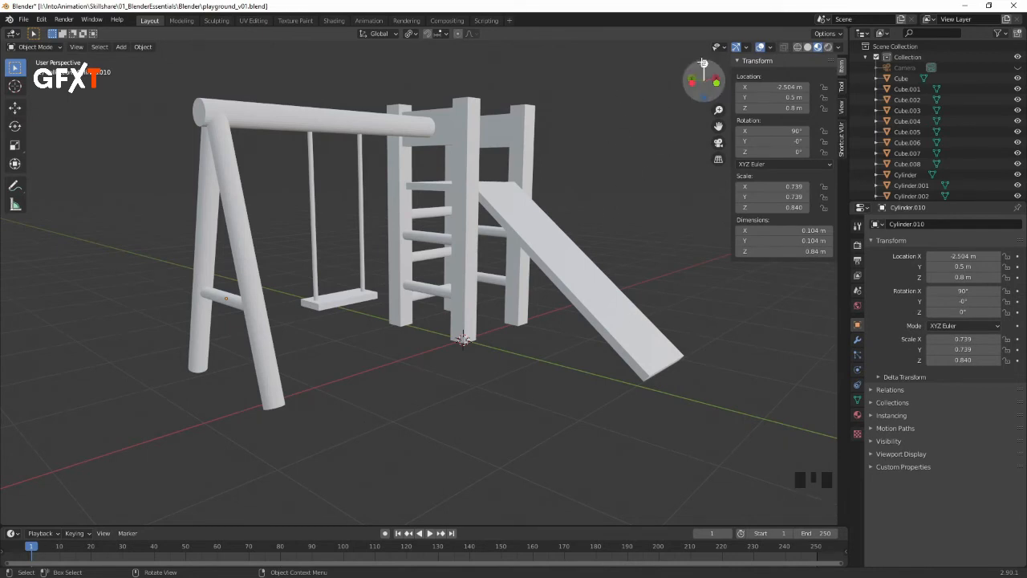
{"action": "left_click", "coordinate": [811, 48]}
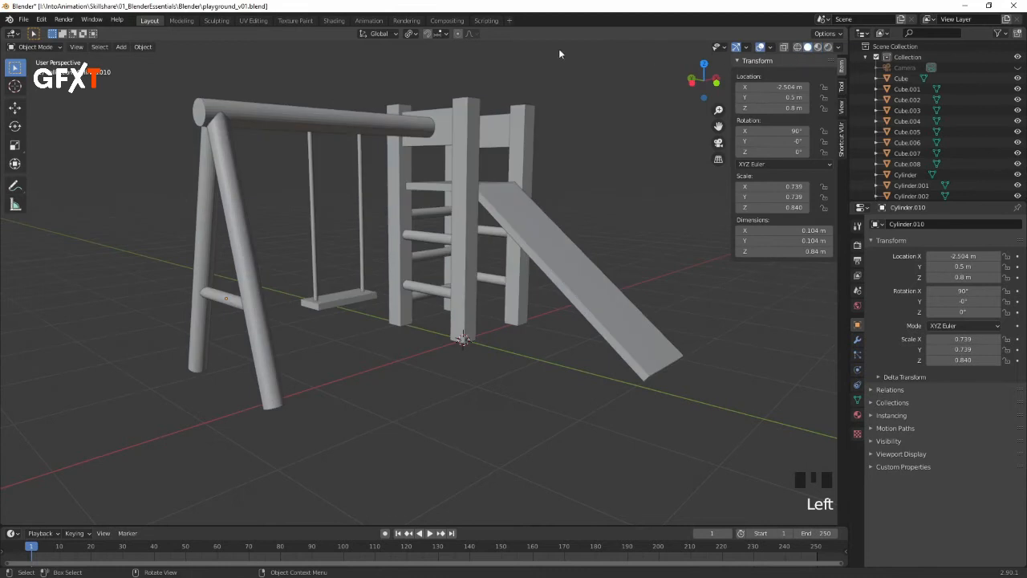
{"action": "left_click", "coordinate": [334, 20]}
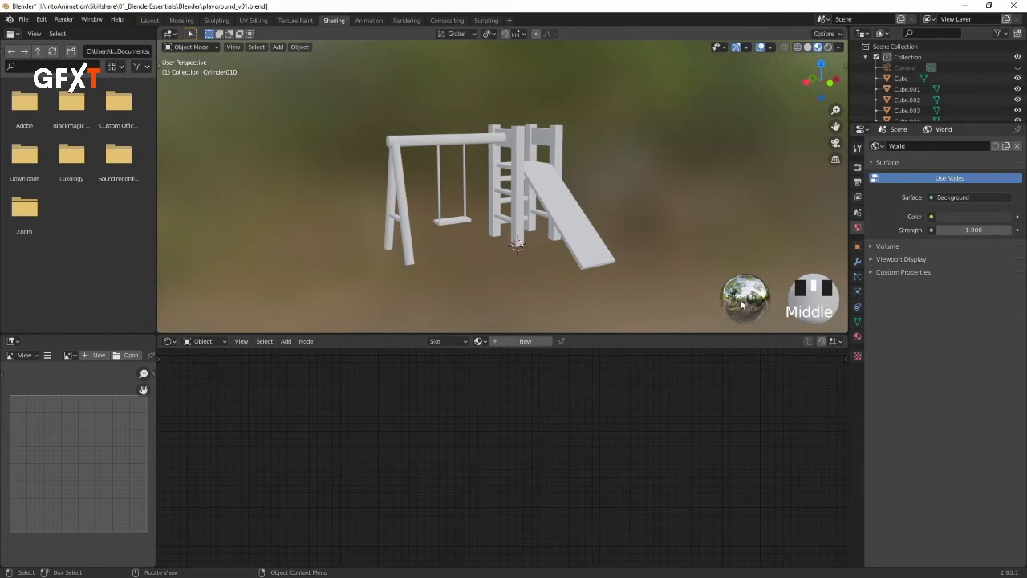
{"action": "middle_click_drag", "start_coordinate": [482, 183], "coordinate": [604, 232]}
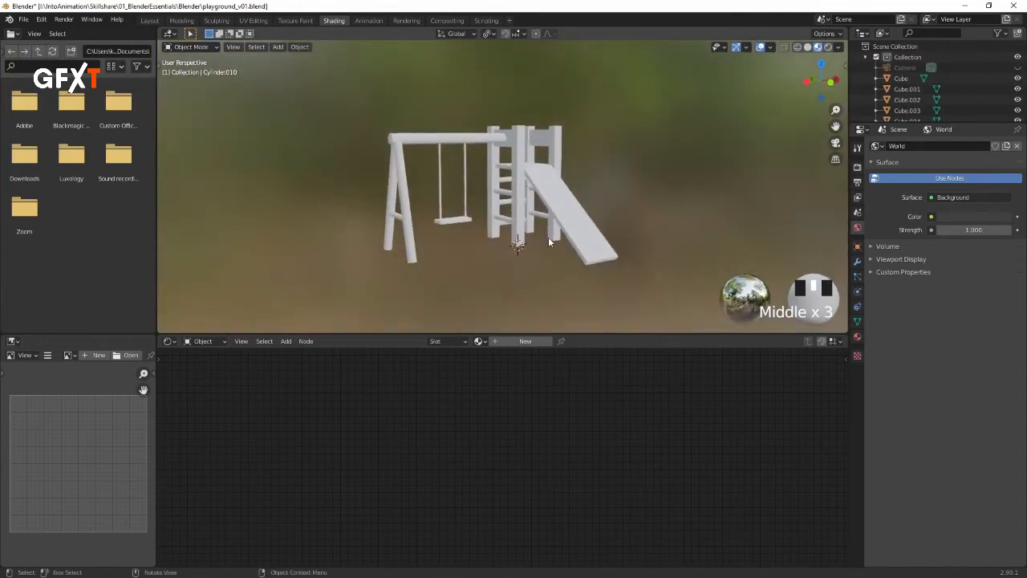
Step: Try the warm interior room HDRI as the viewport lighting and view the playground under it
{"action": "left_click", "coordinate": [839, 46]}
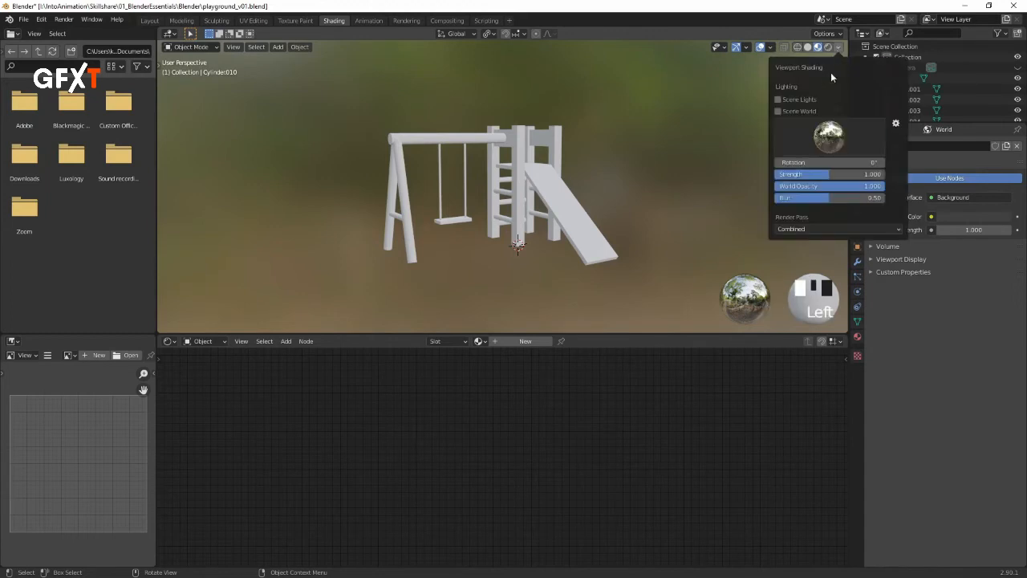
{"action": "left_click", "coordinate": [831, 144]}
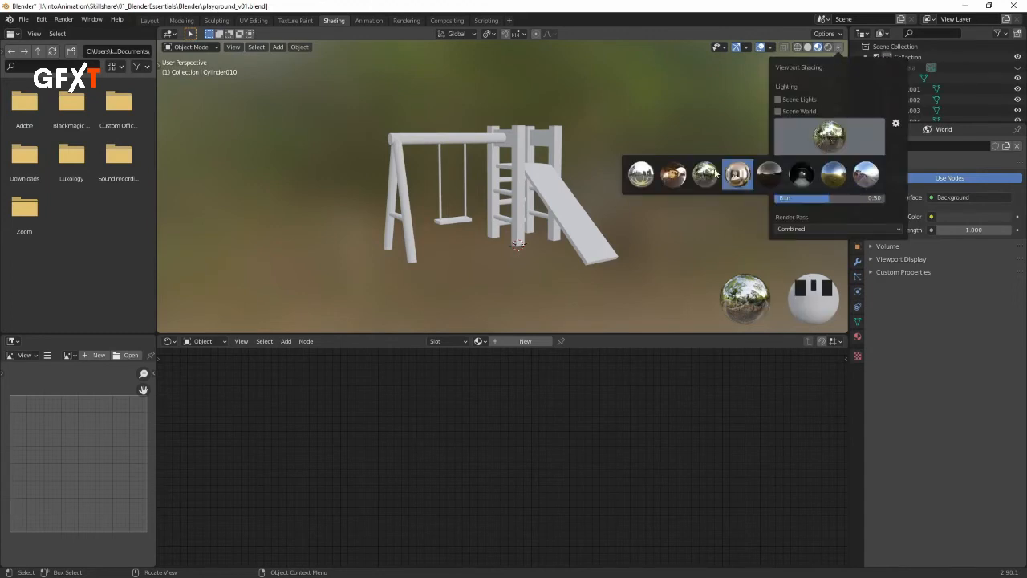
{"action": "left_click", "coordinate": [738, 176]}
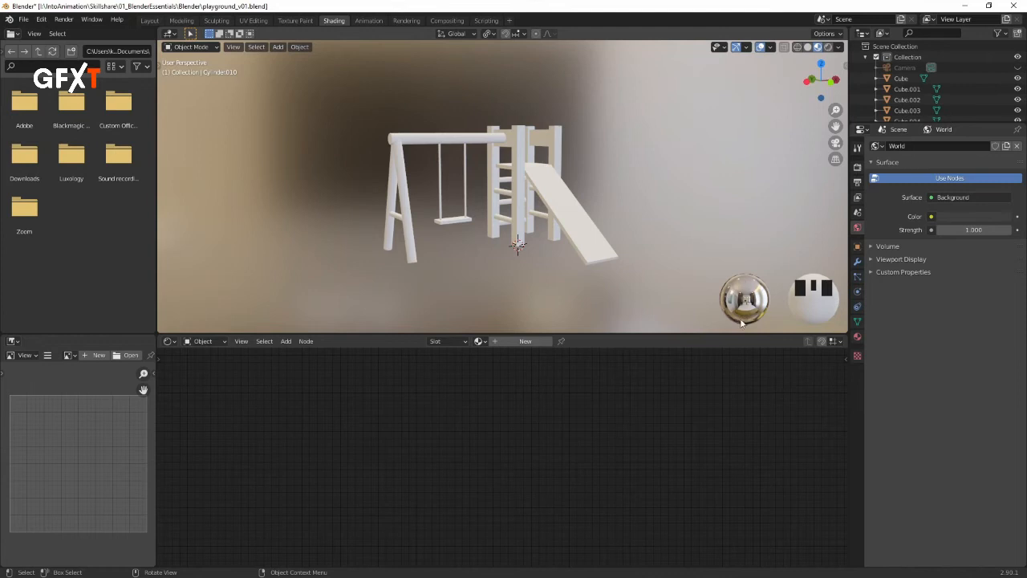
{"action": "mouse_move", "coordinate": [587, 300]}
{"action": "middle_mouse_down"}
{"action": "mouse_move", "coordinate": [701, 294]}
{"action": "mouse_move", "coordinate": [574, 286]}
{"action": "mouse_move", "coordinate": [571, 305]}
{"action": "mouse_move", "coordinate": [586, 284]}
{"action": "middle_mouse_up"}
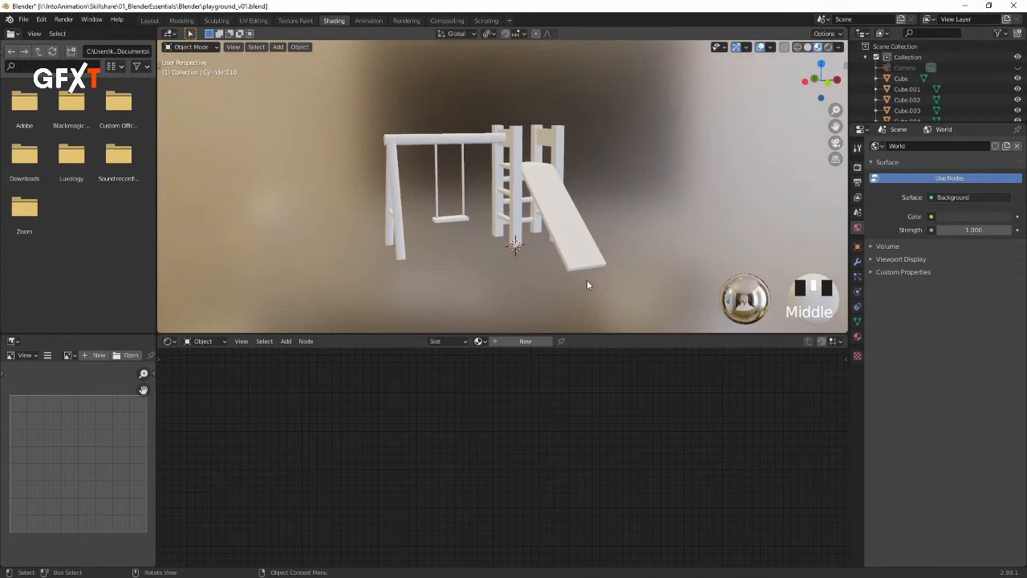
Step: Try the last HDRI on offer, the outdoor scene with a blue sky, as the viewport lighting
{"action": "left_click", "coordinate": [838, 46]}
{"action": "left_click", "coordinate": [835, 137]}
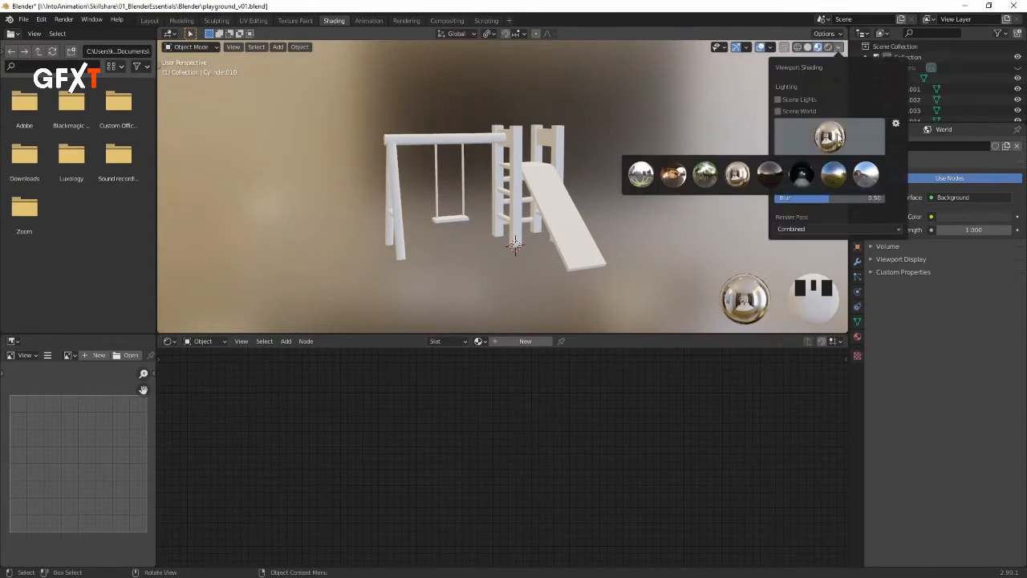
{"action": "left_click", "coordinate": [866, 174]}
{"action": "mouse_move", "coordinate": [710, 190]}
{"action": "middle_mouse_down"}
{"action": "mouse_move", "coordinate": [650, 222]}
{"action": "mouse_move", "coordinate": [736, 202]}
{"action": "mouse_move", "coordinate": [691, 246]}
{"action": "mouse_move", "coordinate": [582, 204]}
{"action": "mouse_move", "coordinate": [632, 217]}
{"action": "middle_mouse_up"}
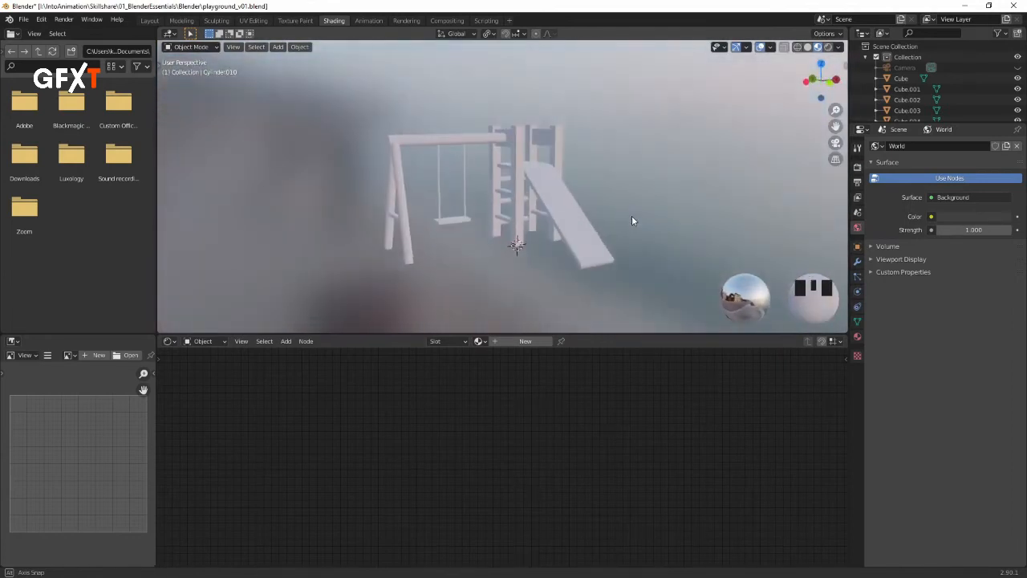
Step: Set the viewport lighting back to the green forest HDRI and view the playground under it
{"action": "left_click", "coordinate": [839, 47]}
{"action": "left_click", "coordinate": [831, 137]}
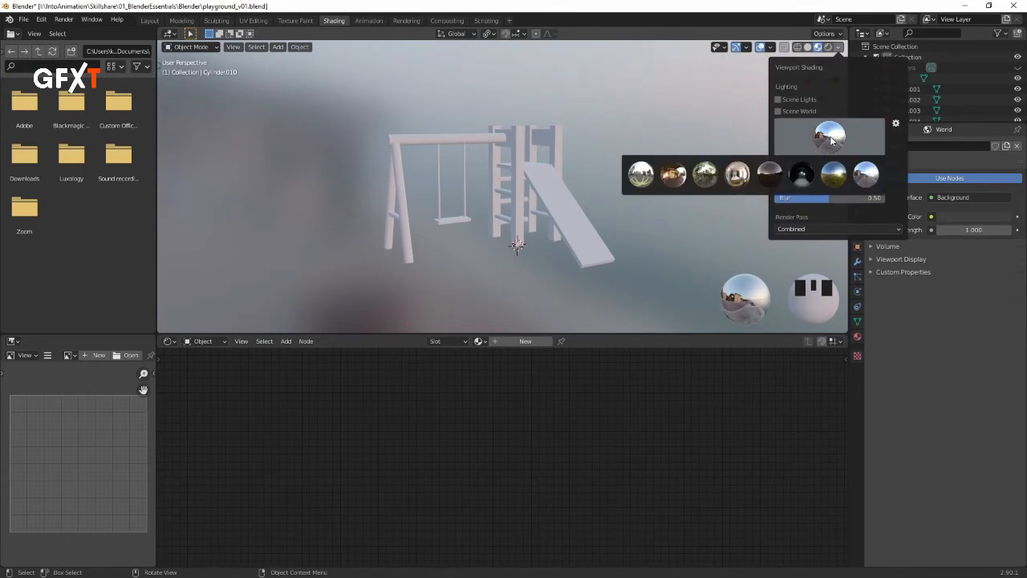
{"action": "left_click", "coordinate": [707, 177]}
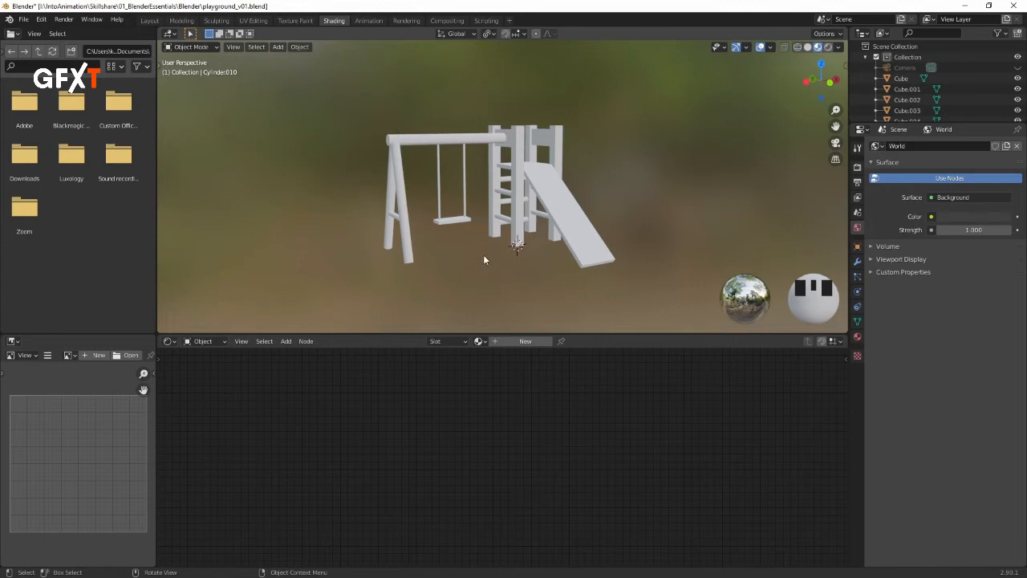
{"action": "middle_click_drag", "start_coordinate": [485, 245], "coordinate": [517, 245]}
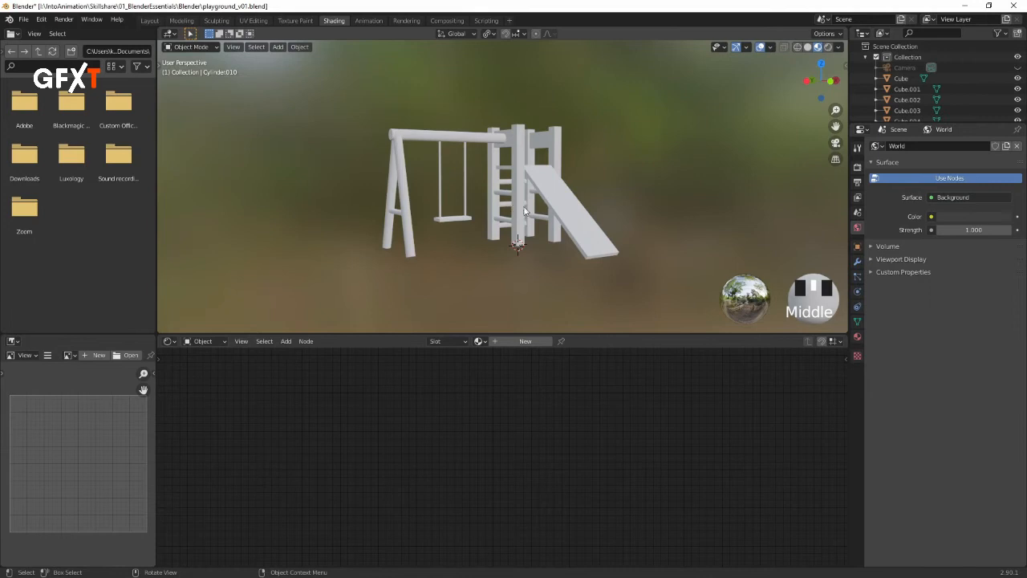
Step: Select the tower's front post and move its Principled BSDF node farther away from the Material Output node
{"action": "mouse_move", "coordinate": [599, 190]}
{"action": "middle_mouse_down"}
{"action": "mouse_move", "coordinate": [610, 203]}
{"action": "mouse_move", "coordinate": [596, 195]}
{"action": "middle_mouse_up"}
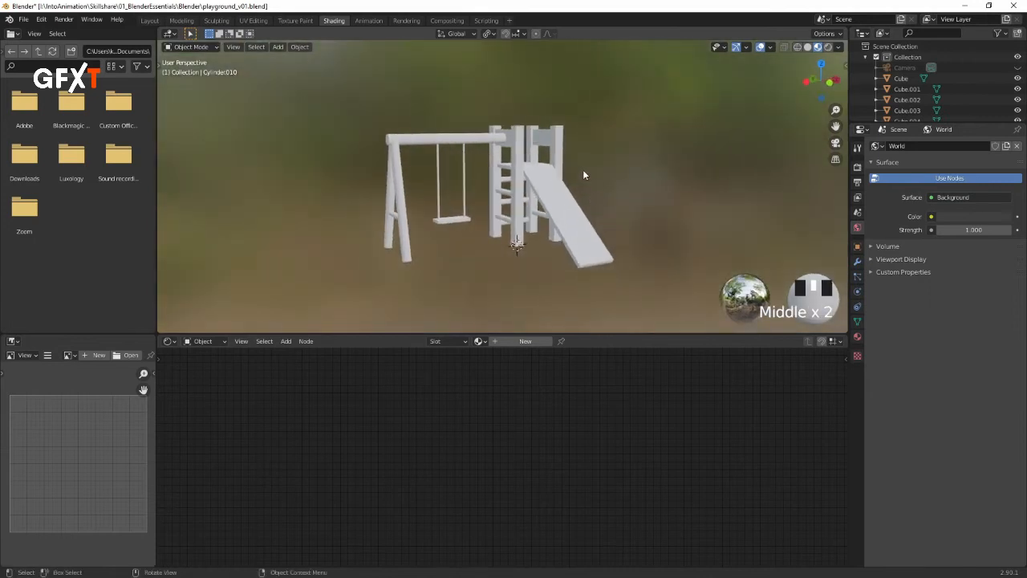
{"action": "left_click", "coordinate": [521, 160]}
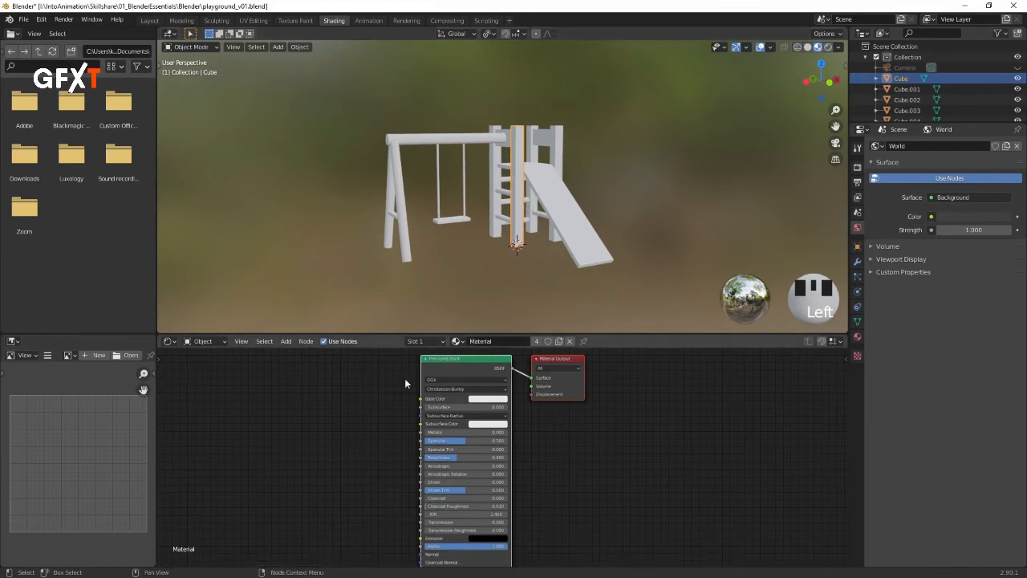
{"action": "mouse_move", "coordinate": [465, 362]}
{"action": "left_mouse_down"}
{"action": "mouse_move", "coordinate": [428, 366]}
{"action": "mouse_move", "coordinate": [473, 369]}
{"action": "left_mouse_up"}
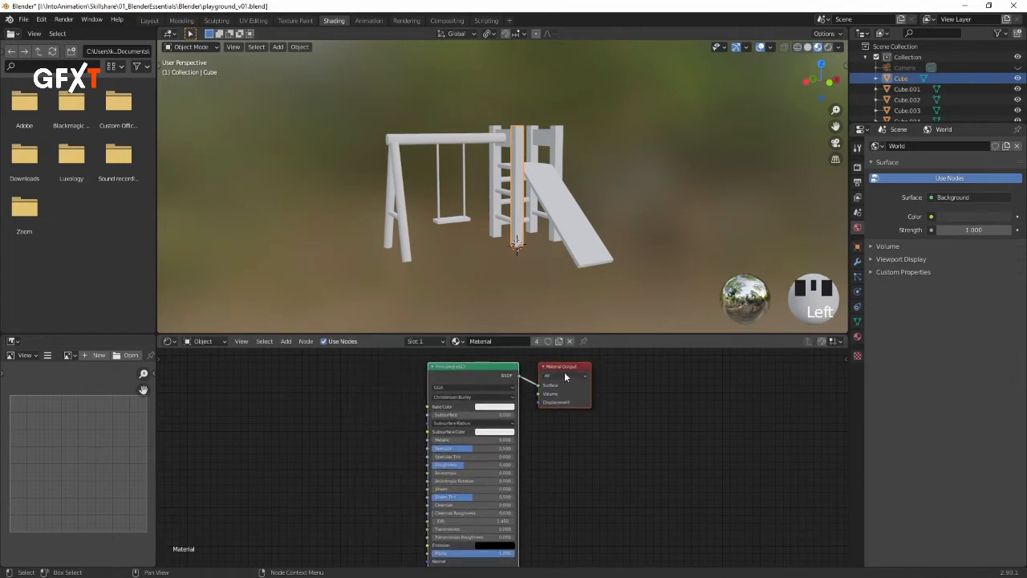
{"action": "double_click", "coordinate": [562, 375]}
{"action": "left_click", "coordinate": [493, 372]}
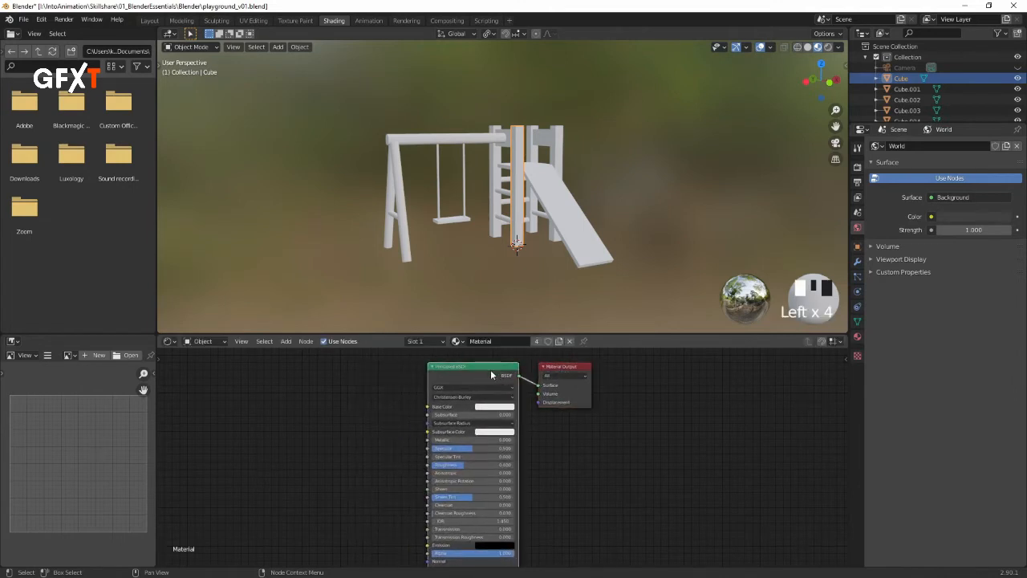
{"action": "mouse_move", "coordinate": [470, 367]}
{"action": "left_mouse_down"}
{"action": "mouse_move", "coordinate": [349, 374]}
{"action": "mouse_move", "coordinate": [453, 368]}
{"action": "left_mouse_up"}
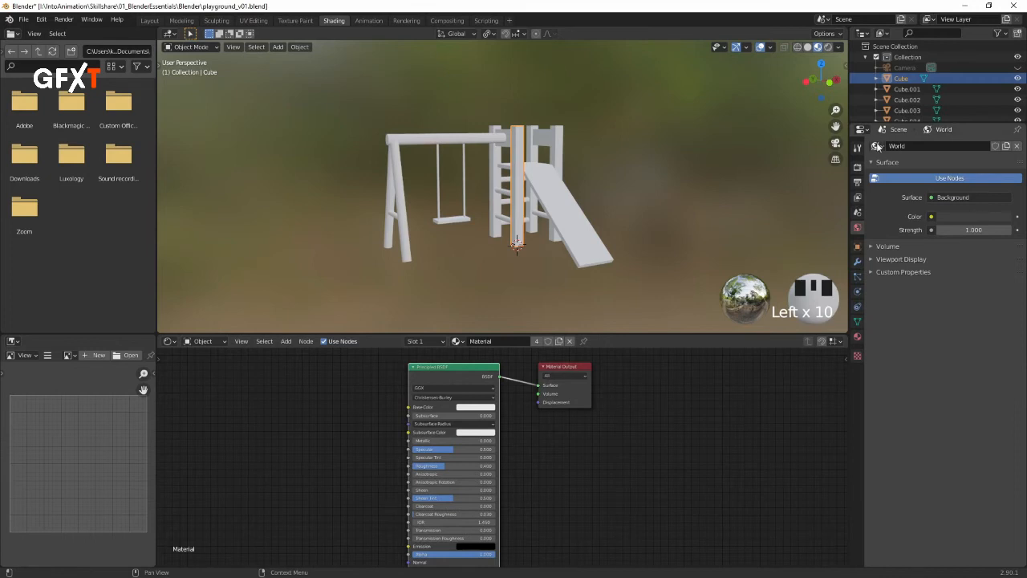
Step: Open the front post's material properties and rename the material Yellow
{"action": "left_click", "coordinate": [857, 337]}
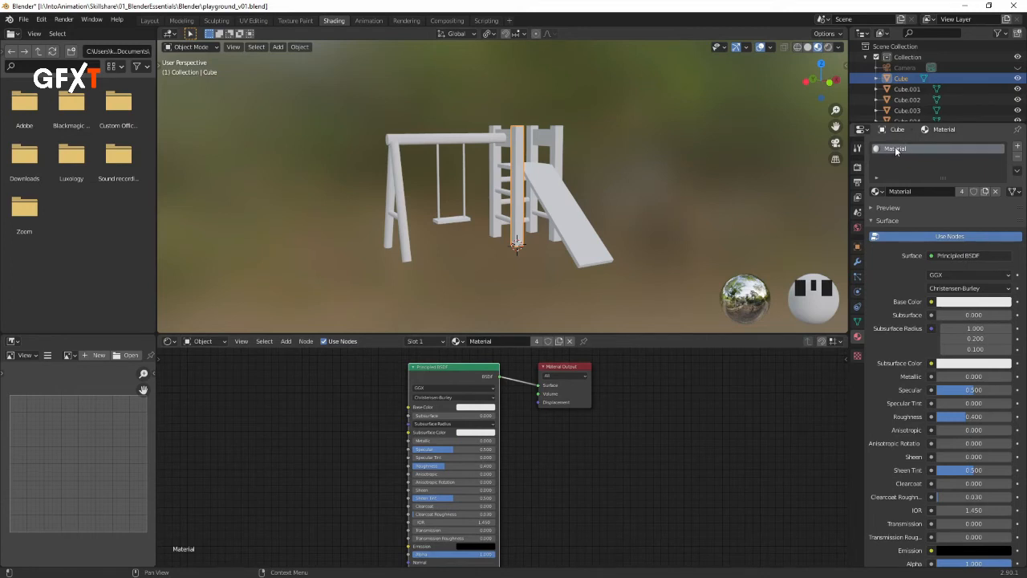
{"action": "double_click", "coordinate": [916, 193]}
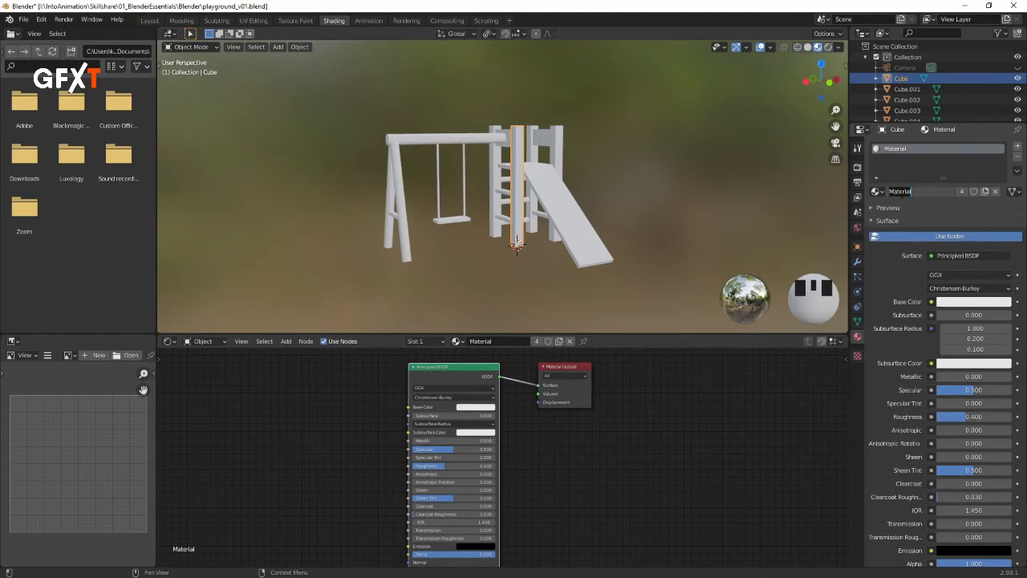
{"action": "type", "text": "Yellow"}
{"action": "key", "text": "Return"}
Step: Set the Yellow material's base color to a fully saturated warm yellow with a hue of about 0.11
{"action": "left_click", "coordinate": [959, 305]}
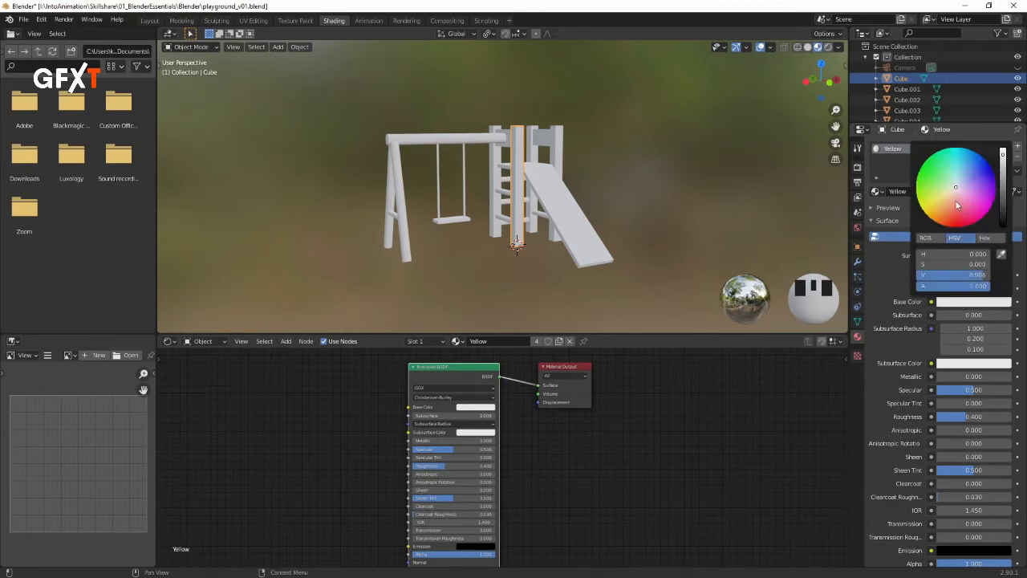
{"action": "left_click_drag", "start_coordinate": [956, 191], "coordinate": [930, 217]}
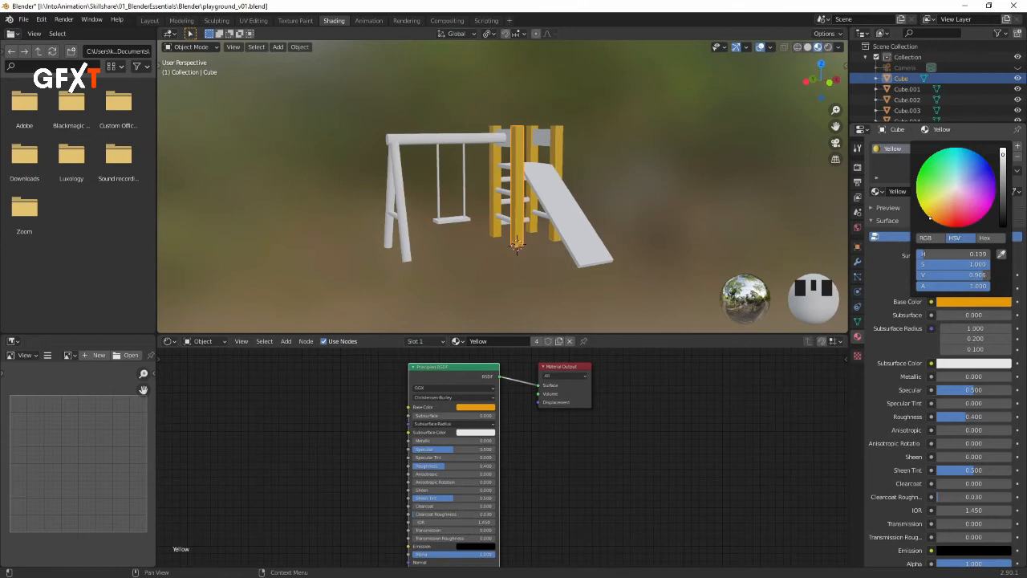
{"action": "left_click", "coordinate": [966, 305]}
{"action": "left_click_drag", "start_coordinate": [1002, 155], "coordinate": [1003, 154]}
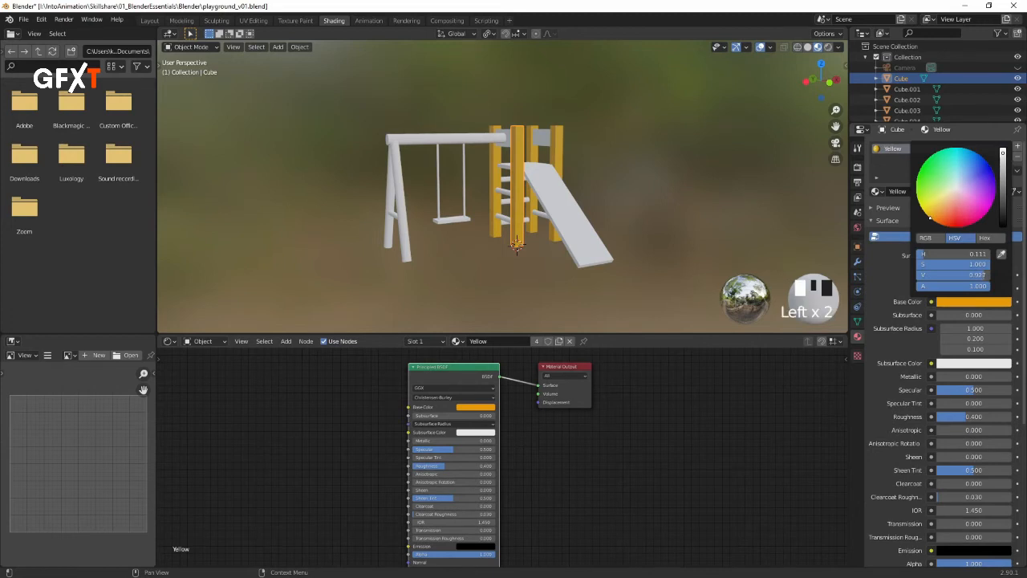
{"action": "left_click_drag", "start_coordinate": [1003, 154], "coordinate": [1003, 153]}
{"action": "left_click_drag", "start_coordinate": [929, 219], "coordinate": [929, 216]}
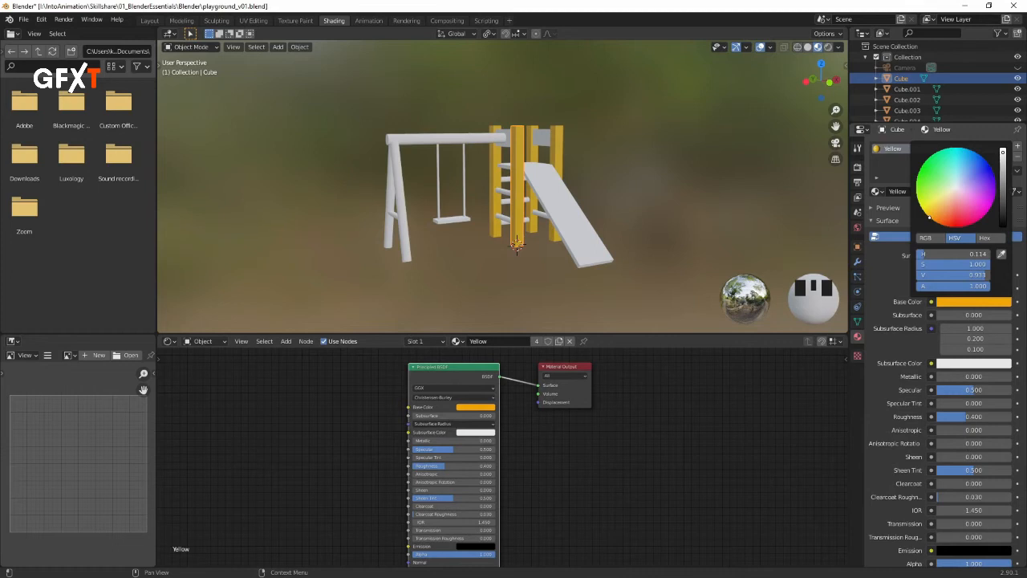
{"action": "left_click_drag", "start_coordinate": [929, 217], "coordinate": [930, 217]}
{"action": "left_click", "coordinate": [964, 303]}
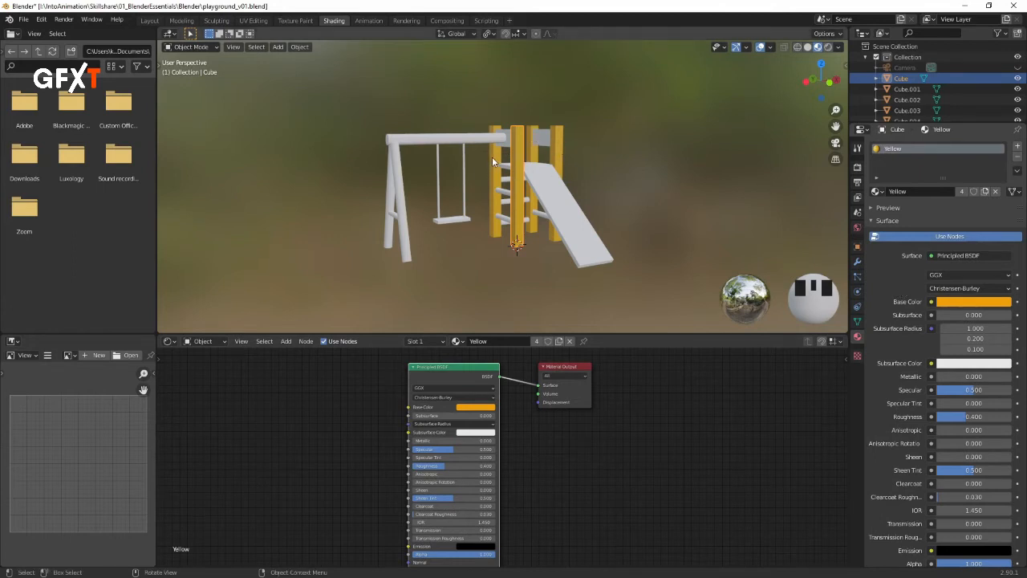
Step: Check which material the tower post behind the slide uses and reselect the front post
{"action": "left_click", "coordinate": [559, 156]}
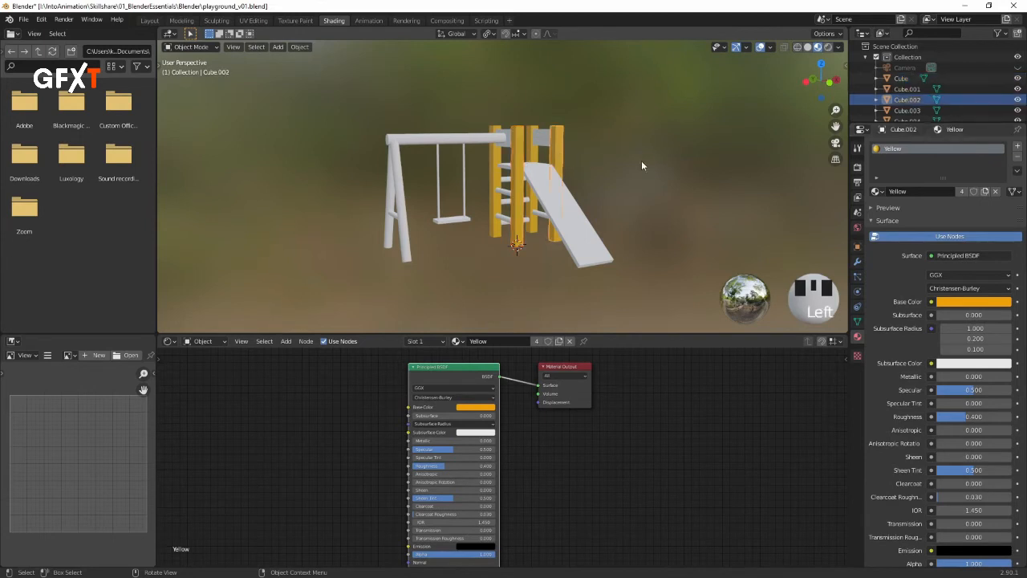
{"action": "left_click", "coordinate": [522, 160]}
{"action": "left_click", "coordinate": [519, 163]}
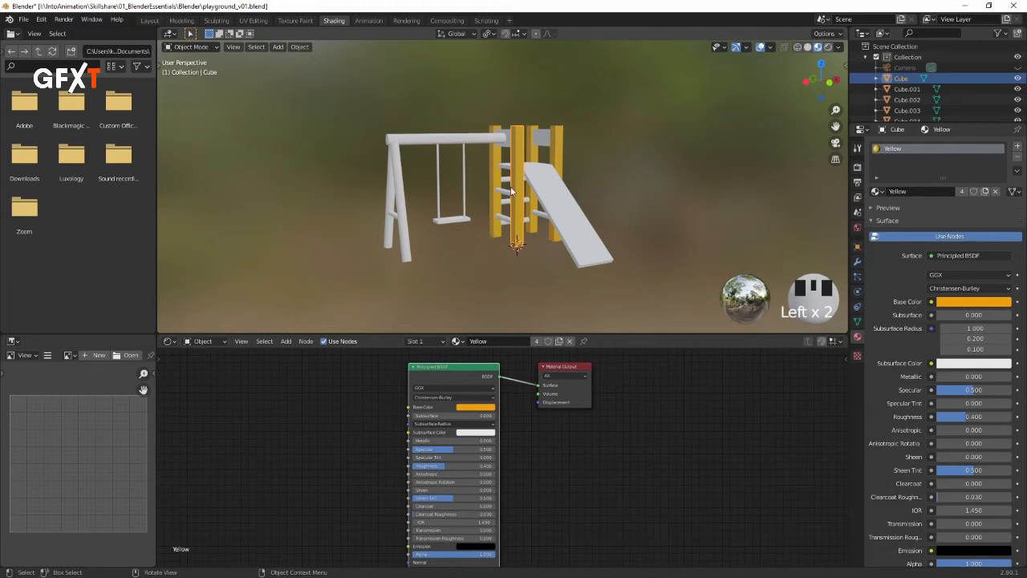
Step: Add a new material named Orange to the swing's horizontal top beam and give it a bright orange base color
{"action": "left_click", "coordinate": [418, 145]}
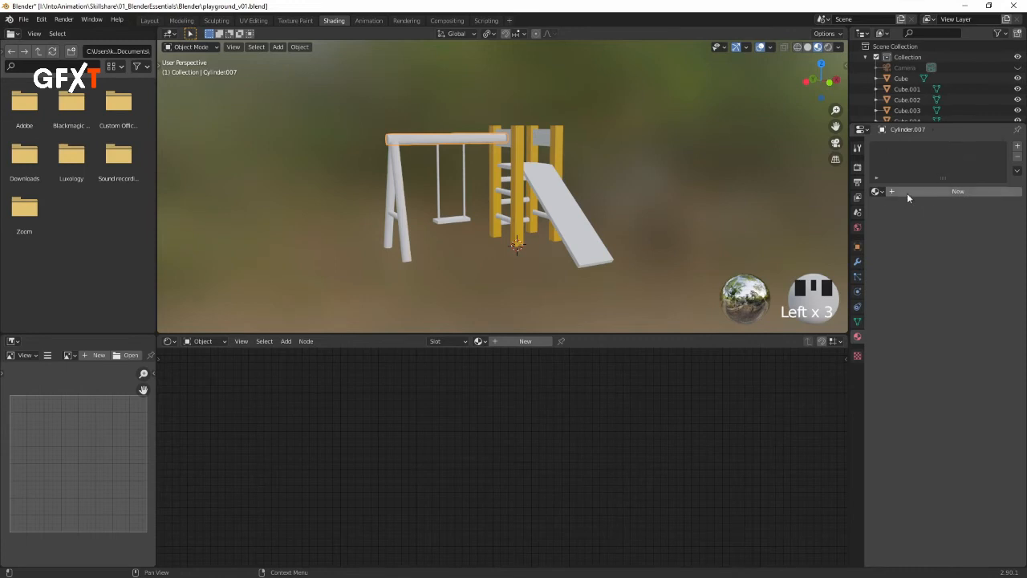
{"action": "left_click", "coordinate": [958, 191]}
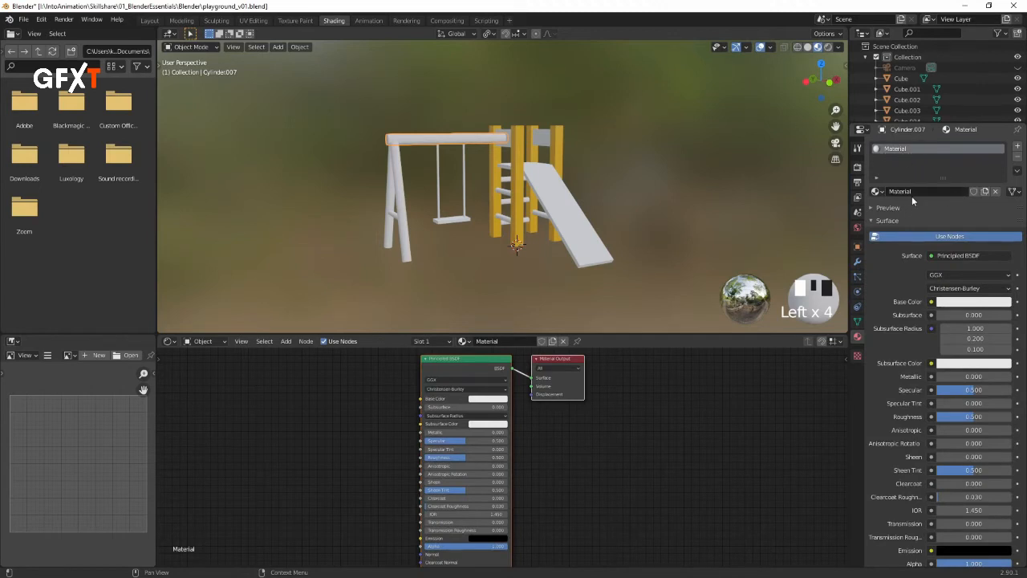
{"action": "left_click", "coordinate": [911, 192]}
{"action": "type", "text": "Gro"}
{"action": "type", "text": "nge"}
{"action": "key", "text": "Return"}
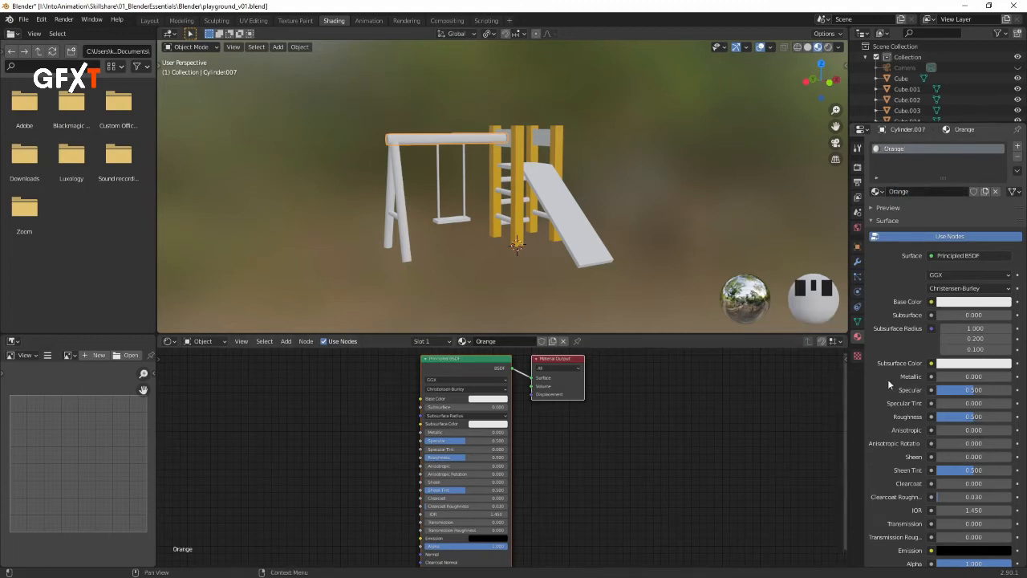
{"action": "left_click", "coordinate": [972, 302]}
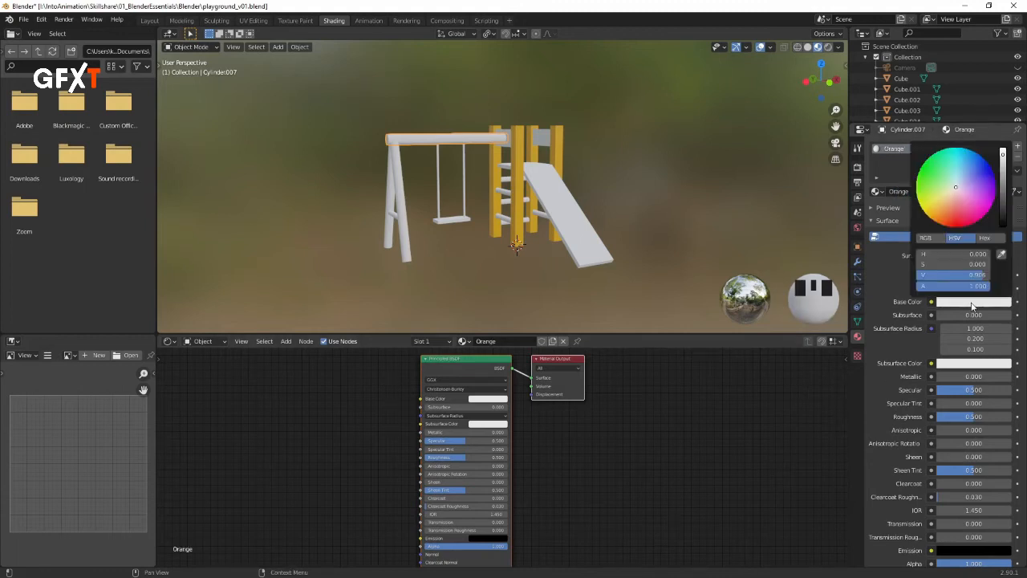
{"action": "left_click", "coordinate": [954, 218]}
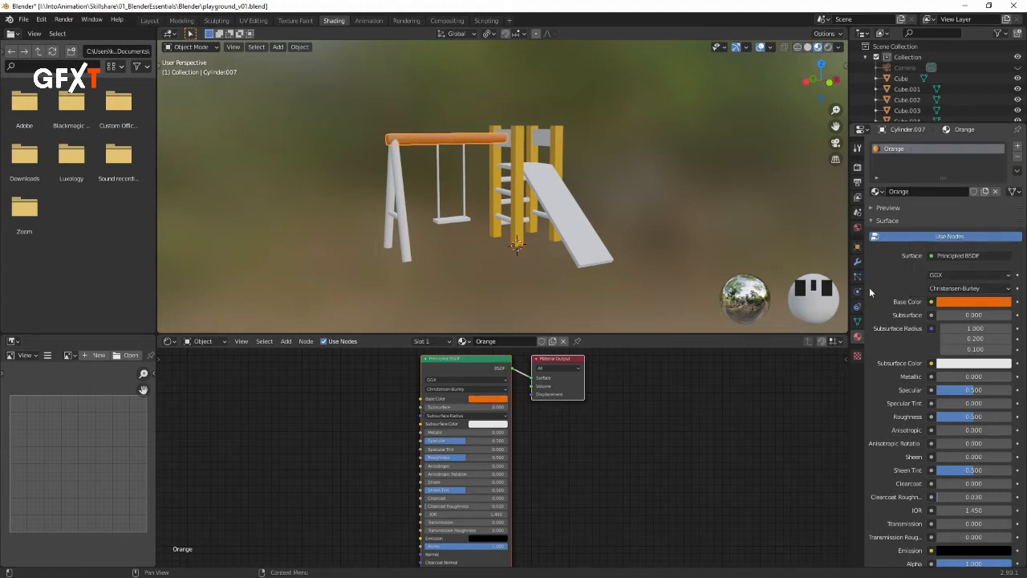
Step: Add a new material named Magenta to the slide and give it a saturated pinkish-magenta base color
{"action": "left_click", "coordinate": [586, 233]}
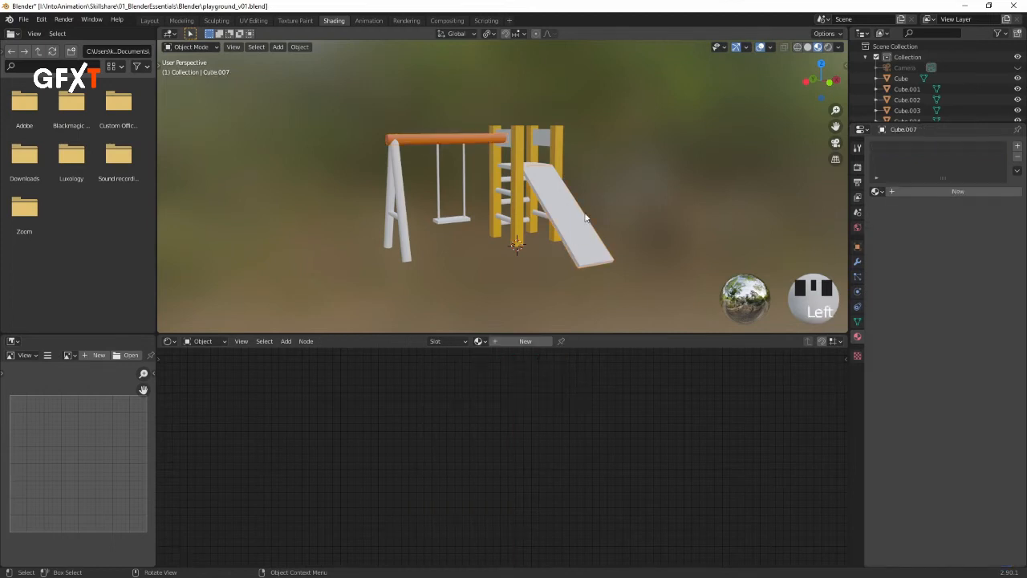
{"action": "left_click", "coordinate": [933, 192]}
{"action": "double_click", "coordinate": [933, 191]}
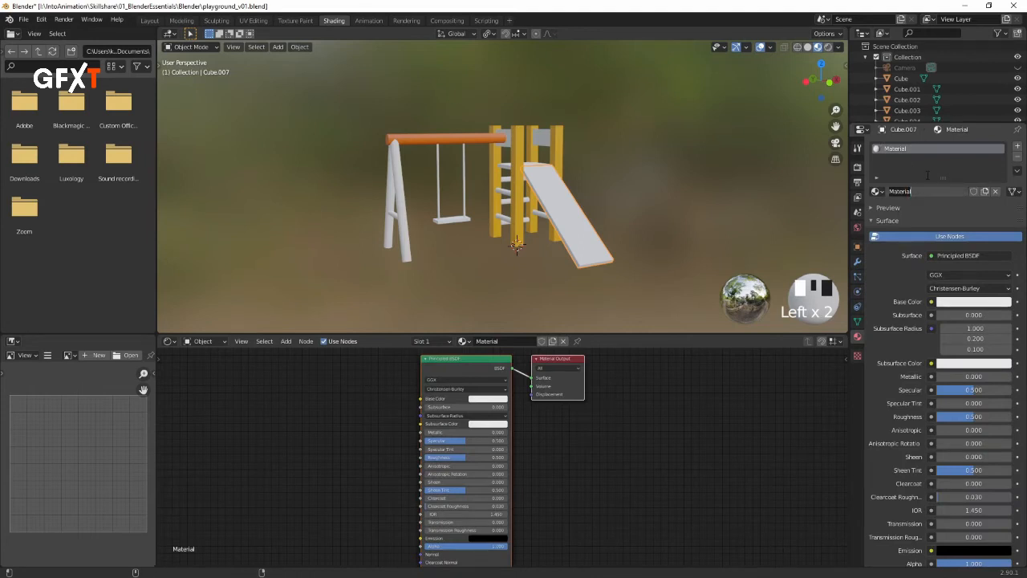
{"action": "type", "text": "Magen"}
{"action": "key", "text": "Return"}
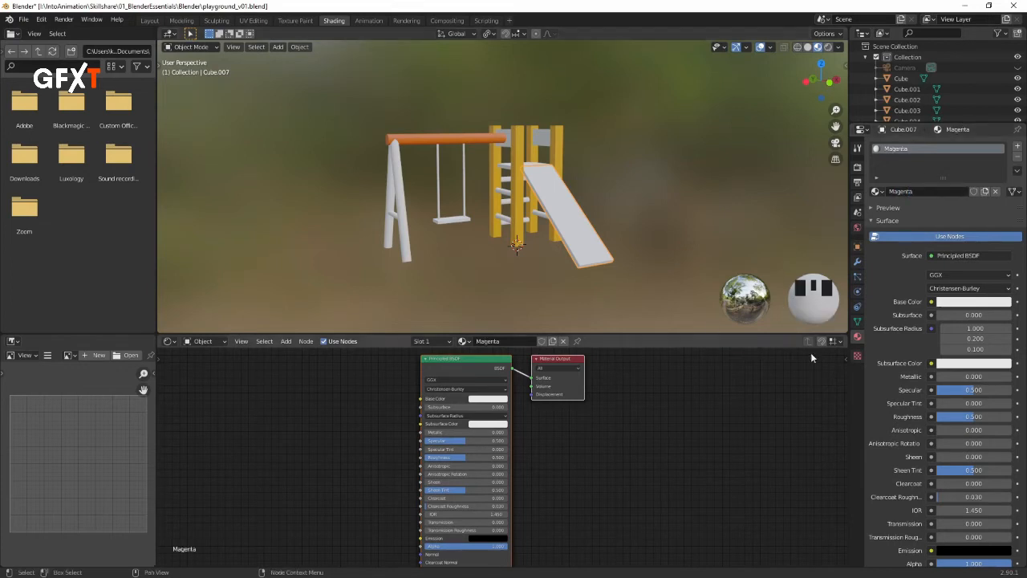
{"action": "left_click", "coordinate": [963, 306]}
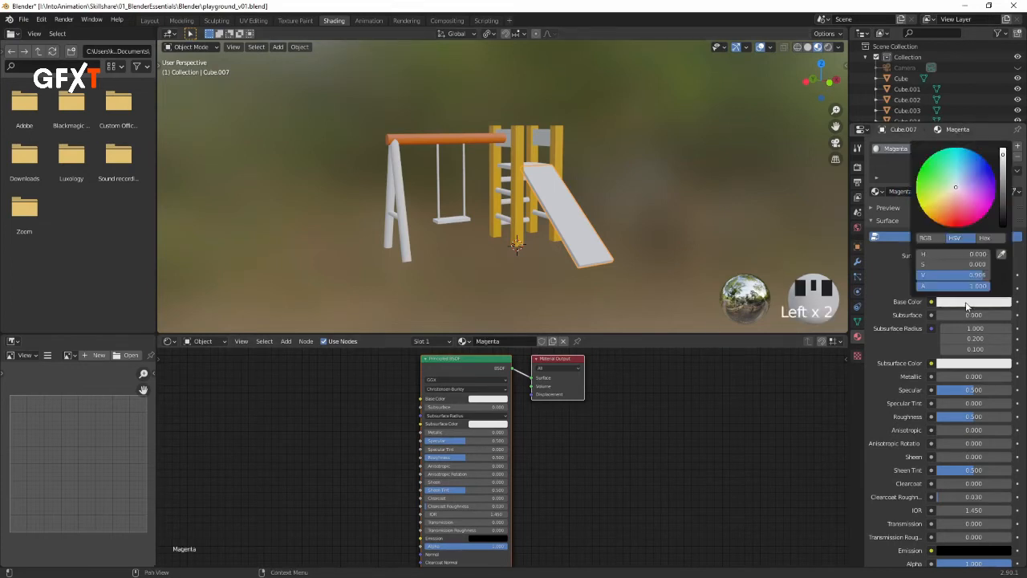
{"action": "left_click_drag", "start_coordinate": [979, 203], "coordinate": [974, 222]}
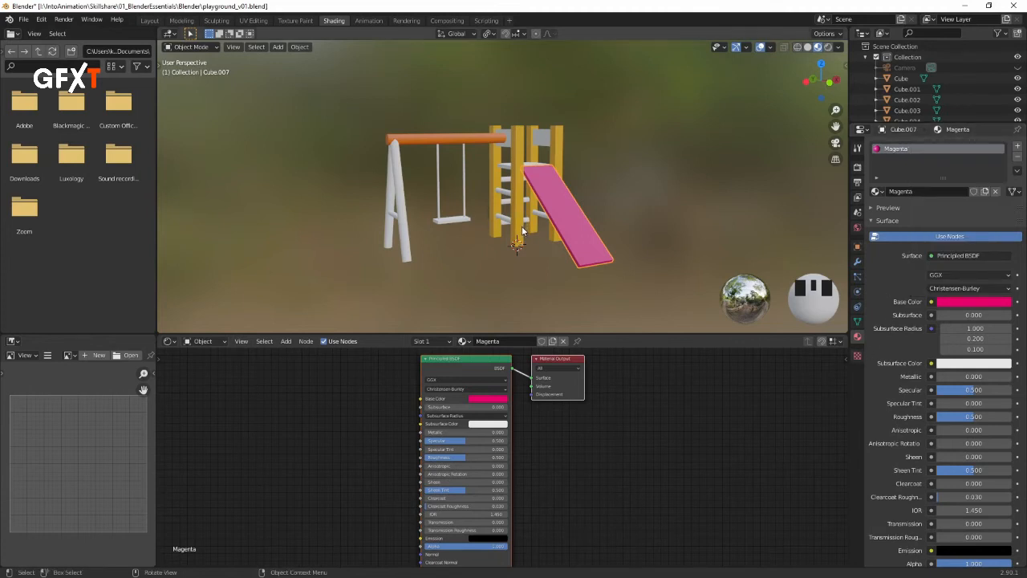
Step: Assign the existing Yellow material to both slanted legs of the swing frame
{"action": "middle_click_drag", "start_coordinate": [517, 229], "coordinate": [540, 229]}
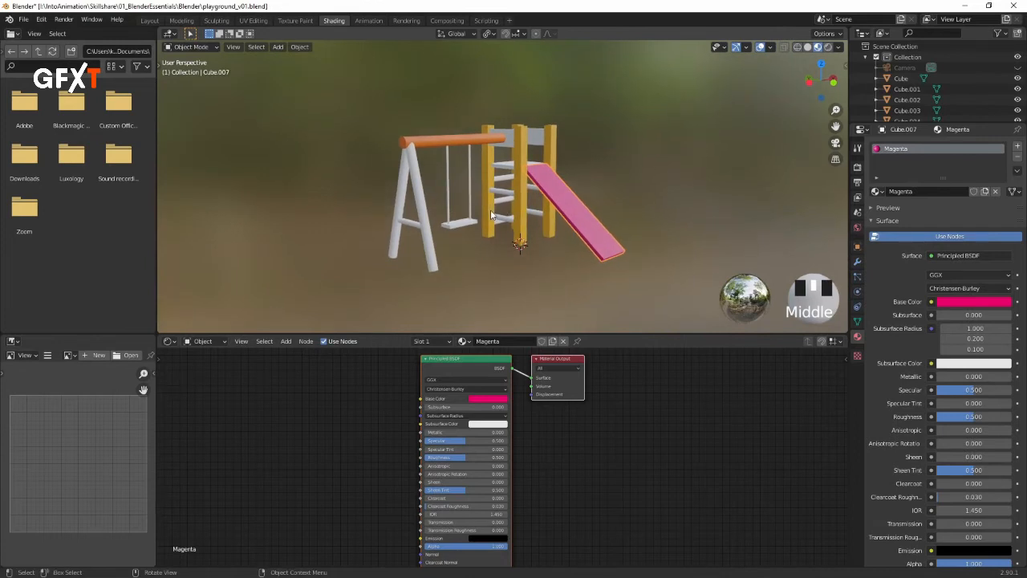
{"action": "left_click", "coordinate": [417, 180]}
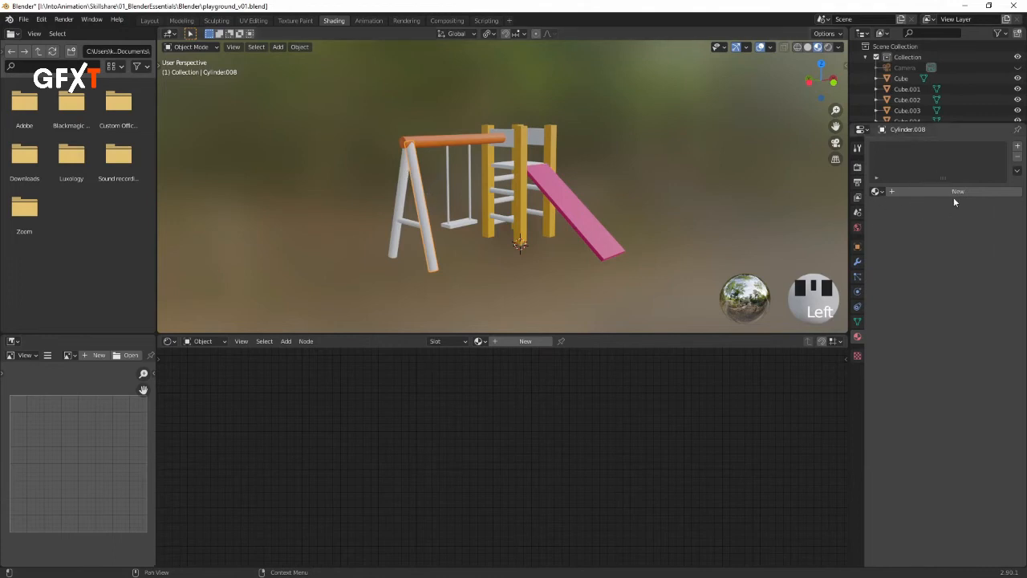
{"action": "left_click", "coordinate": [878, 192]}
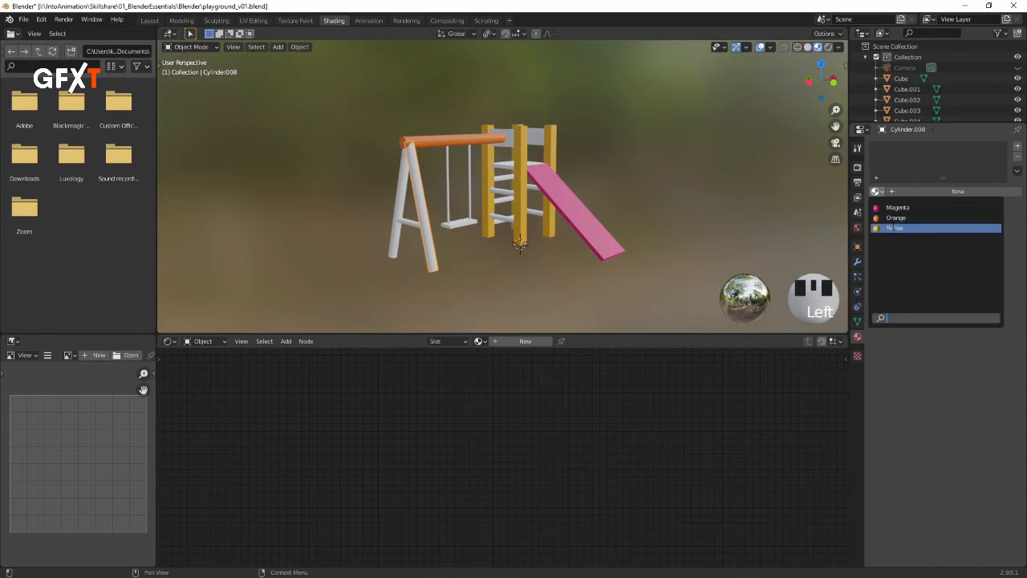
{"action": "left_click", "coordinate": [893, 228]}
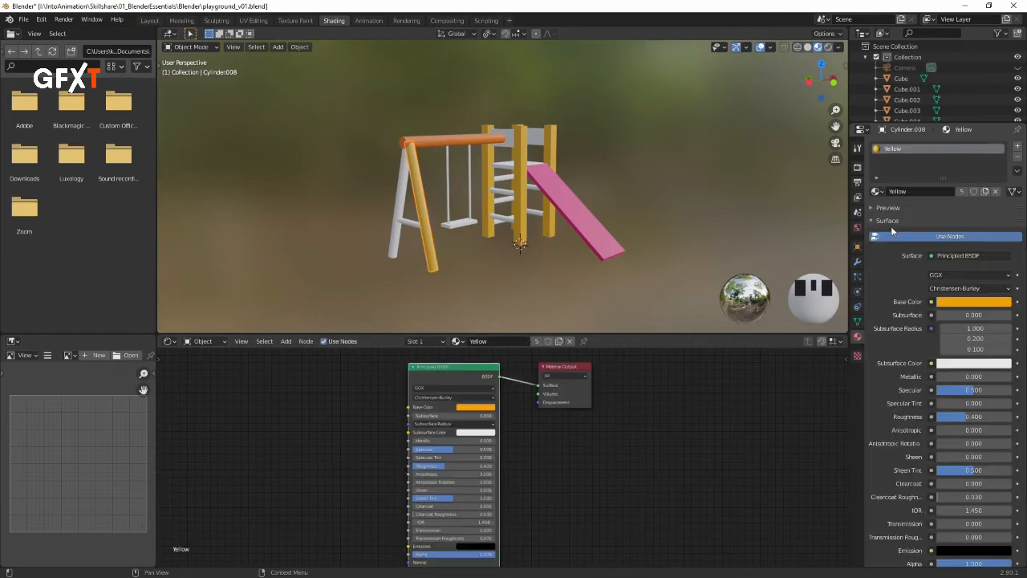
{"action": "left_click", "coordinate": [400, 207]}
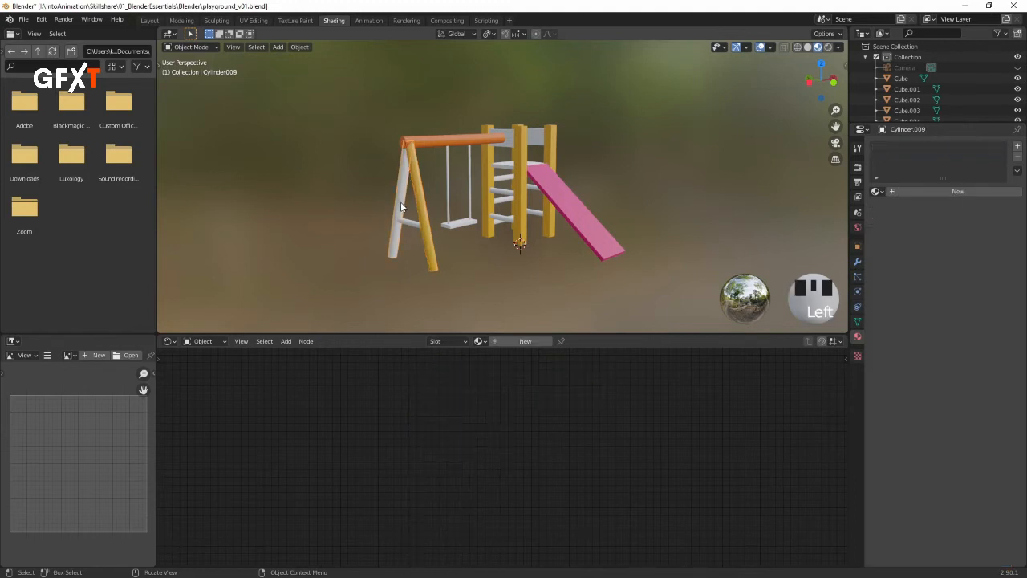
{"action": "left_click", "coordinate": [879, 193]}
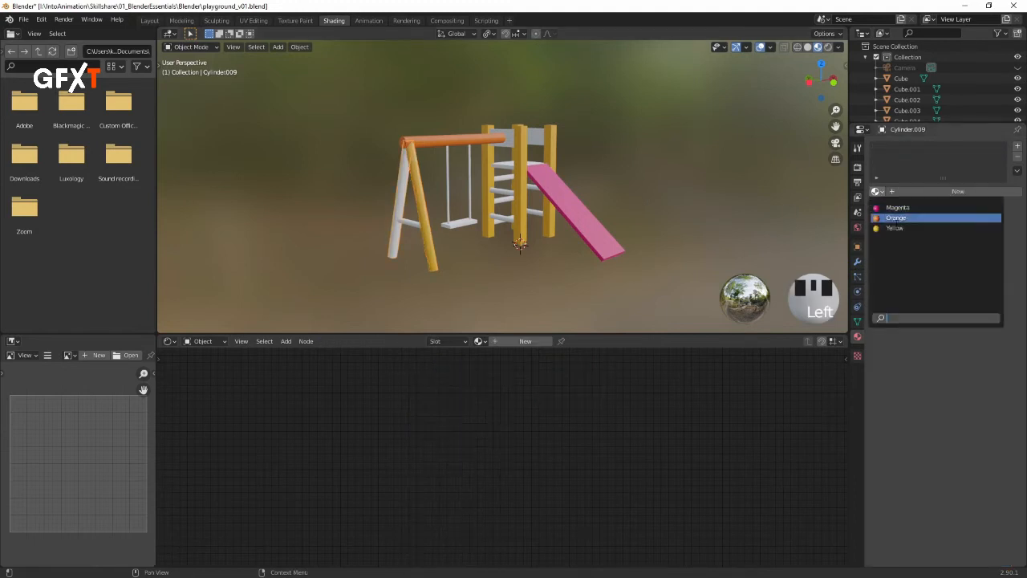
{"action": "left_click", "coordinate": [895, 228]}
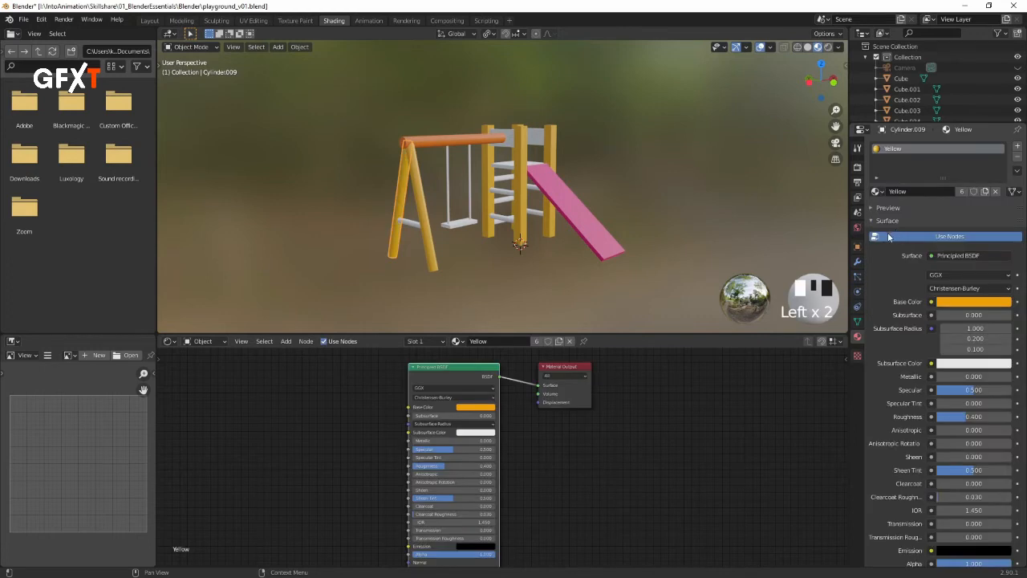
Step: Assign the existing Orange material to the short crossbar between the swing frame's legs
{"action": "left_click", "coordinate": [403, 225]}
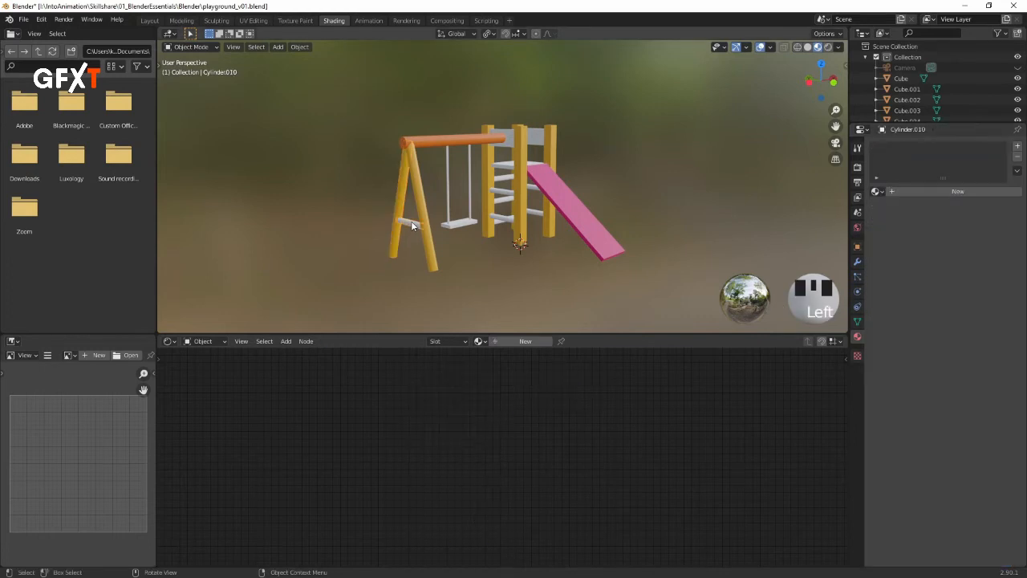
{"action": "left_click", "coordinate": [876, 192]}
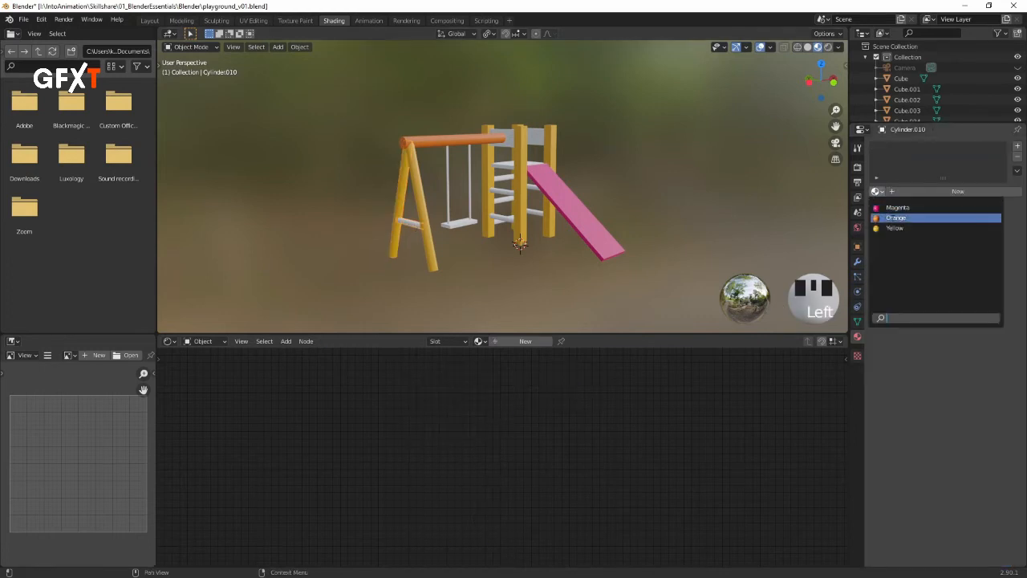
{"action": "left_click", "coordinate": [896, 218]}
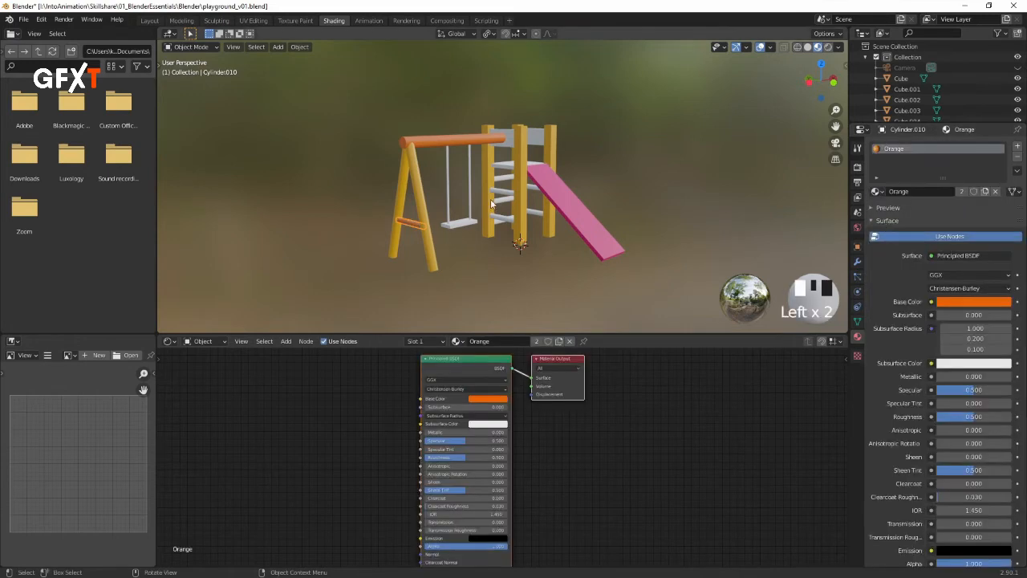
{"action": "middle_click_drag", "start_coordinate": [488, 207], "coordinate": [513, 201], "text": "ctrl"}
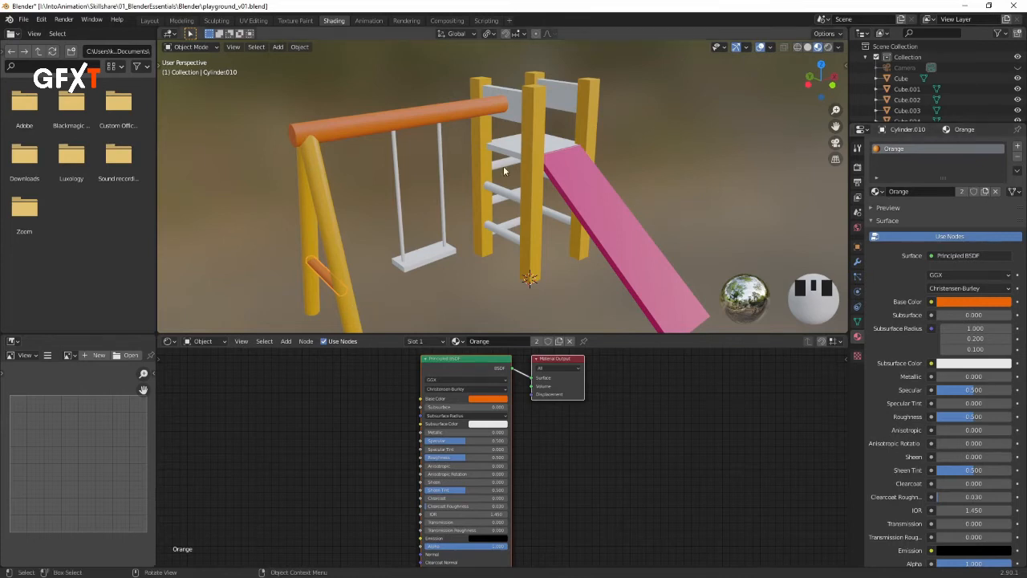
Step: Assign the existing Orange material to the tower's two upper guard panels and to the four rungs on its two rung-only sides
{"action": "left_click_drag", "start_coordinate": [875, 194], "coordinate": [512, 98]}
{"action": "left_click_drag", "start_coordinate": [872, 199], "coordinate": [557, 93]}
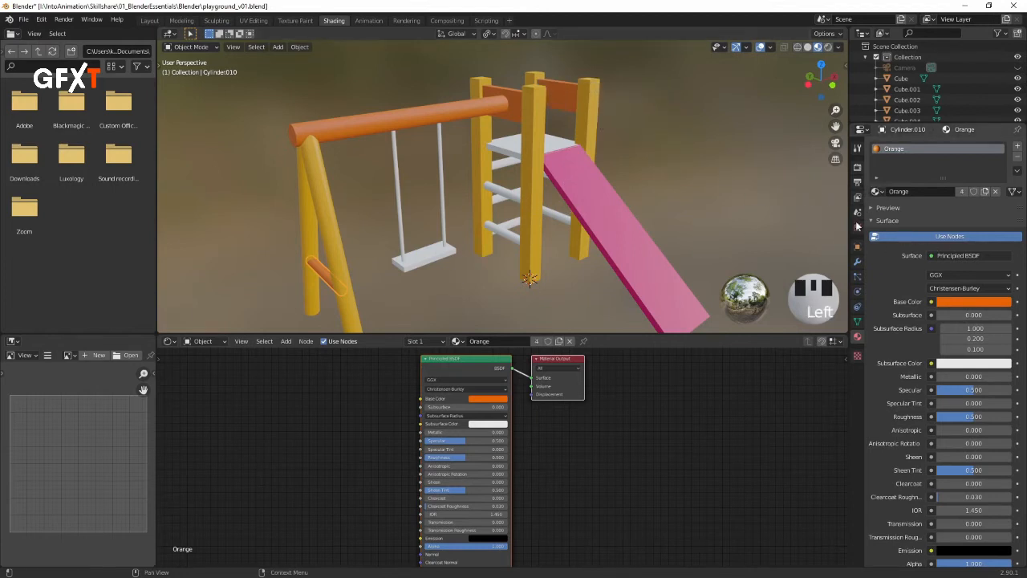
{"action": "left_click_drag", "start_coordinate": [875, 193], "coordinate": [509, 196]}
{"action": "left_click_drag", "start_coordinate": [876, 194], "coordinate": [519, 234]}
{"action": "left_click_drag", "start_coordinate": [874, 193], "coordinate": [556, 221]}
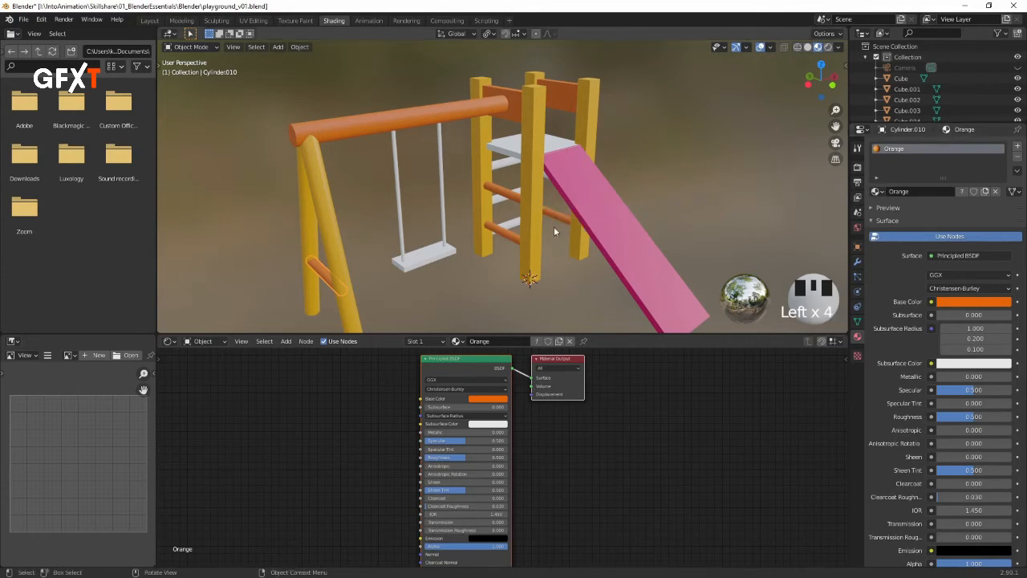
{"action": "middle_click_drag", "start_coordinate": [554, 242], "coordinate": [807, 169]}
{"action": "left_click_drag", "start_coordinate": [874, 194], "coordinate": [552, 196]}
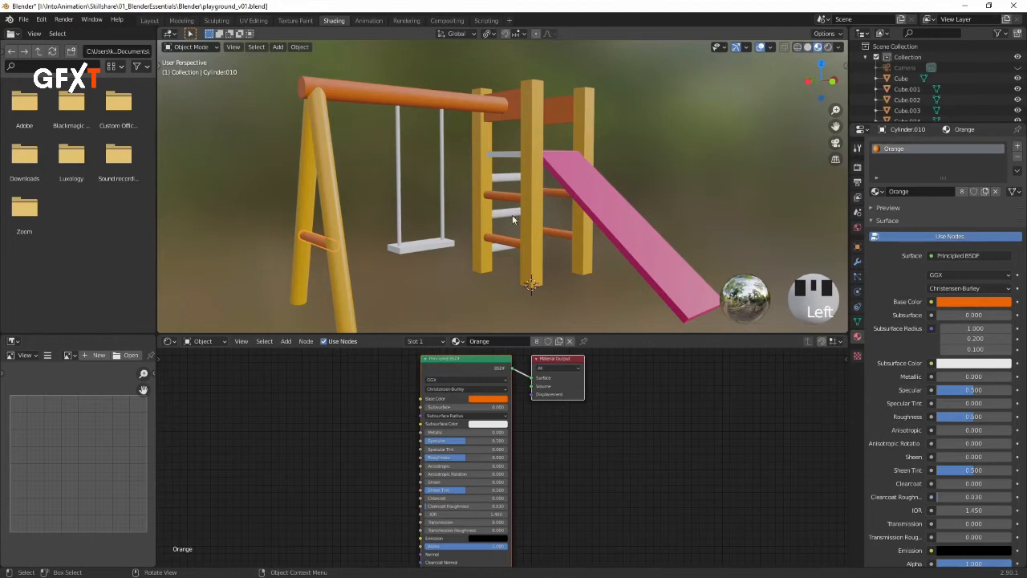
Step: Assign the slide's Magenta material to the three rungs of the tower's ladder below the platform, the platform itself and the swing seat
{"action": "left_click", "coordinate": [627, 234]}
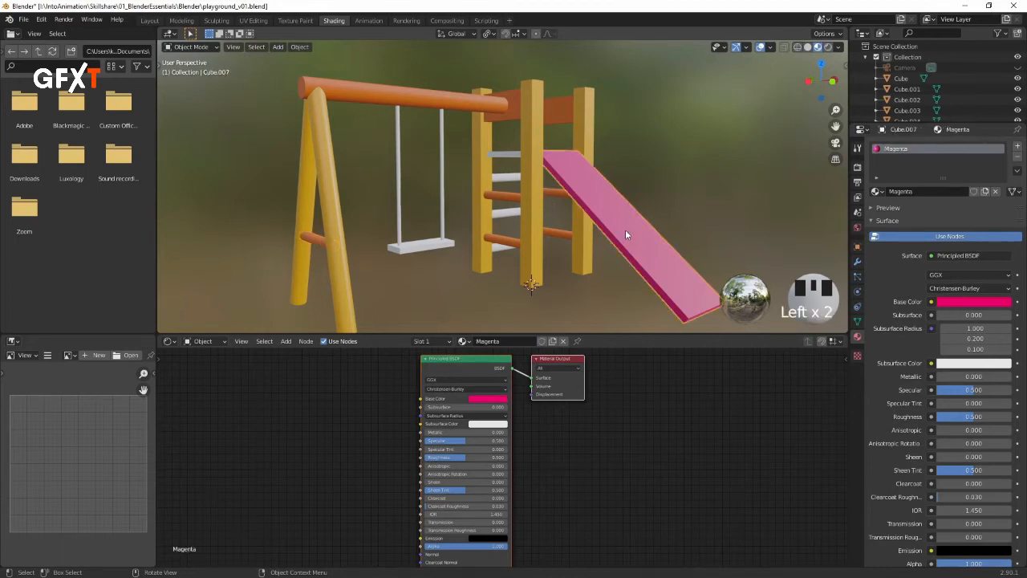
{"action": "left_click_drag", "start_coordinate": [876, 195], "coordinate": [505, 178]}
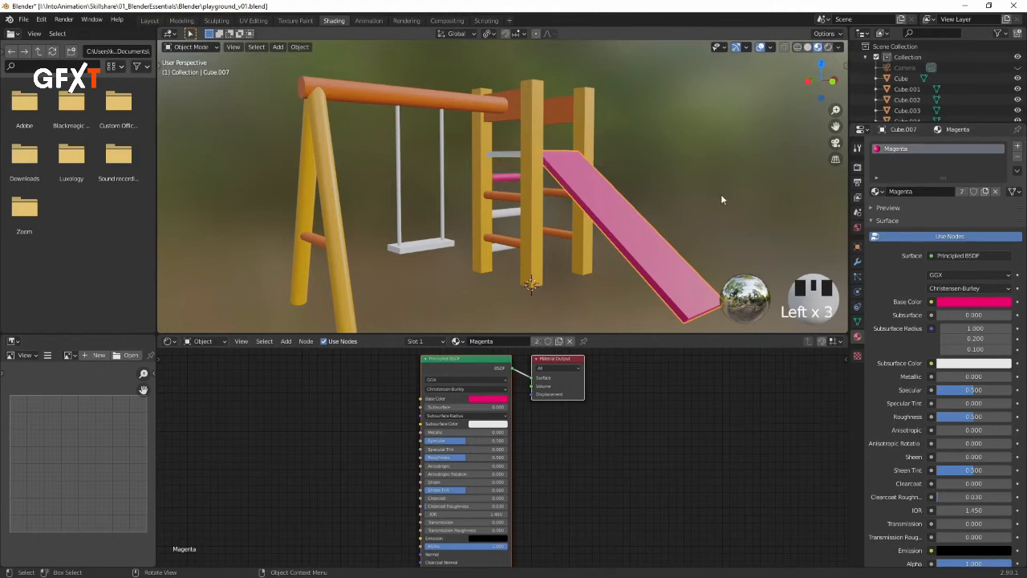
{"action": "left_click_drag", "start_coordinate": [875, 193], "coordinate": [508, 213]}
{"action": "left_click_drag", "start_coordinate": [878, 193], "coordinate": [497, 252]}
{"action": "left_click_drag", "start_coordinate": [878, 193], "coordinate": [504, 152]}
{"action": "left_click_drag", "start_coordinate": [875, 194], "coordinate": [427, 249]}
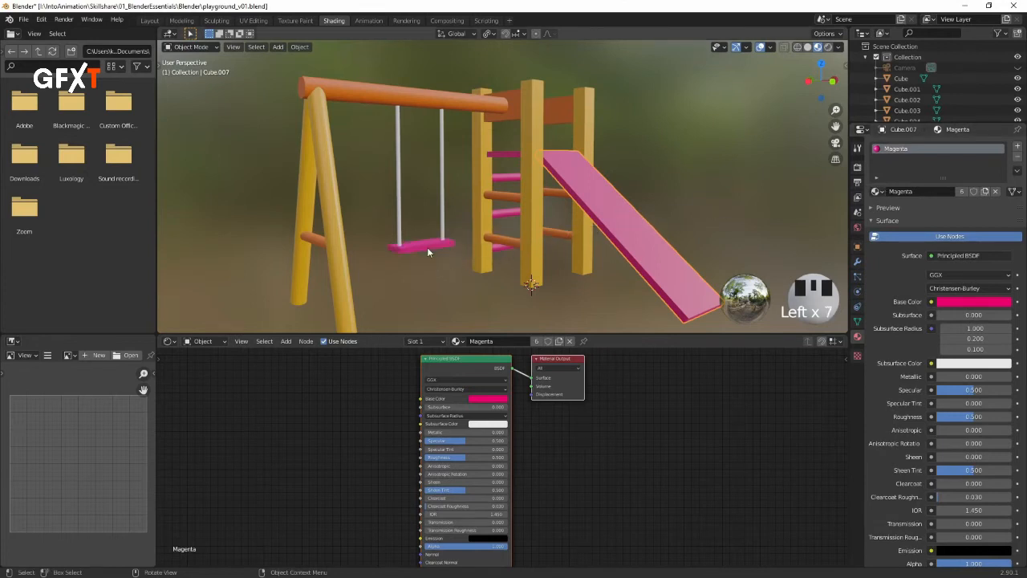
Step: Assign the existing Orange material to both thin vertical bars that hold the swing seat
{"action": "left_click", "coordinate": [443, 138]}
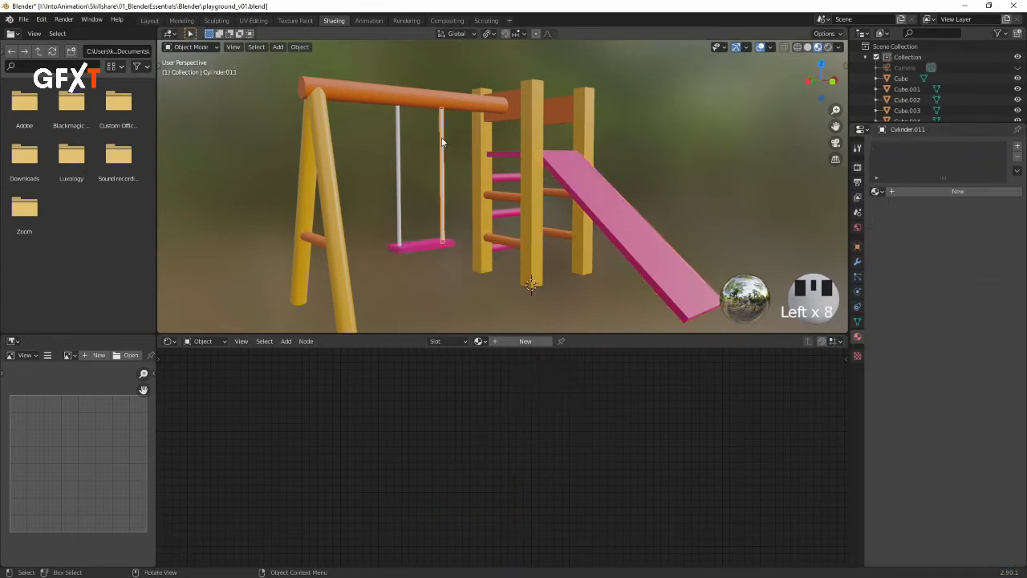
{"action": "left_click", "coordinate": [878, 193]}
{"action": "left_click", "coordinate": [891, 218]}
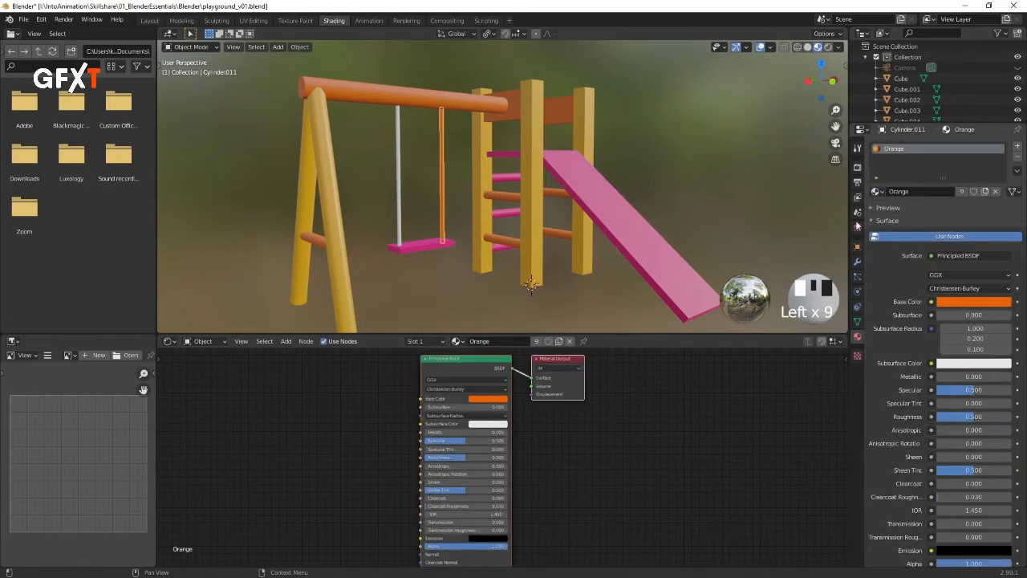
{"action": "left_click", "coordinate": [398, 172]}
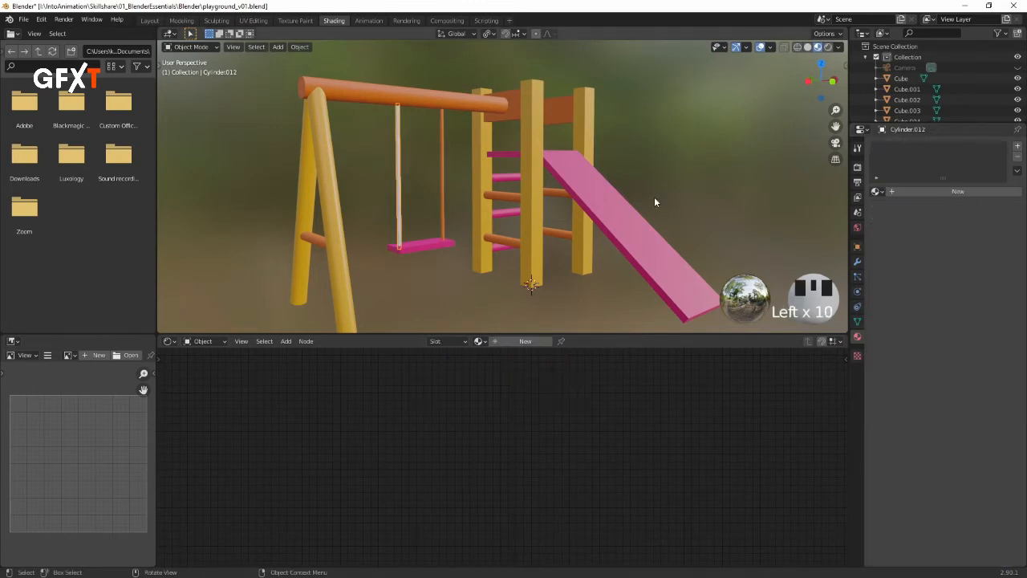
{"action": "left_click", "coordinate": [878, 192]}
{"action": "left_click", "coordinate": [891, 217]}
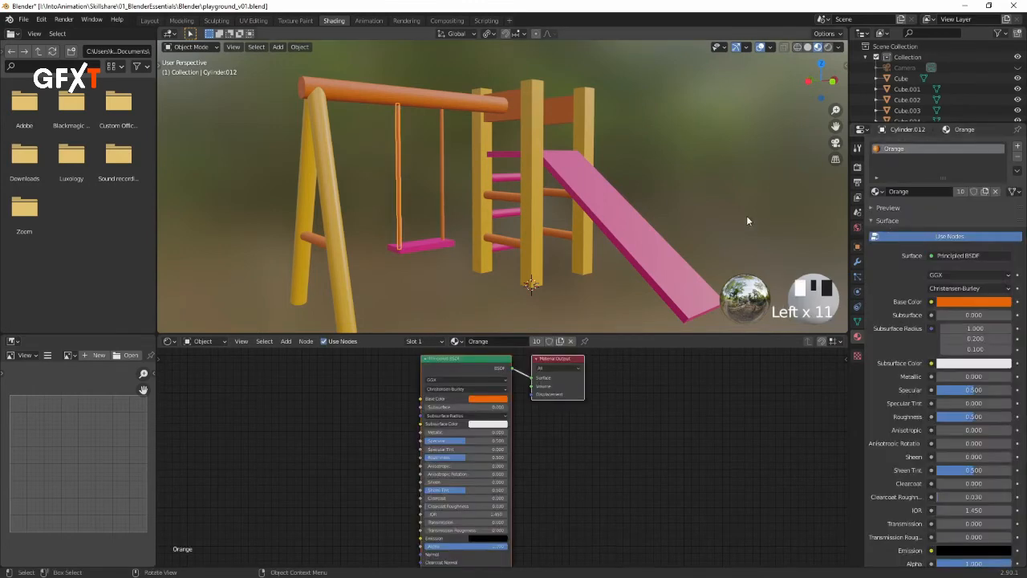
Step: Switch to the Layout workspace and view the colored playground in Material Preview shading
{"action": "middle_click_drag", "start_coordinate": [459, 206], "coordinate": [490, 188]}
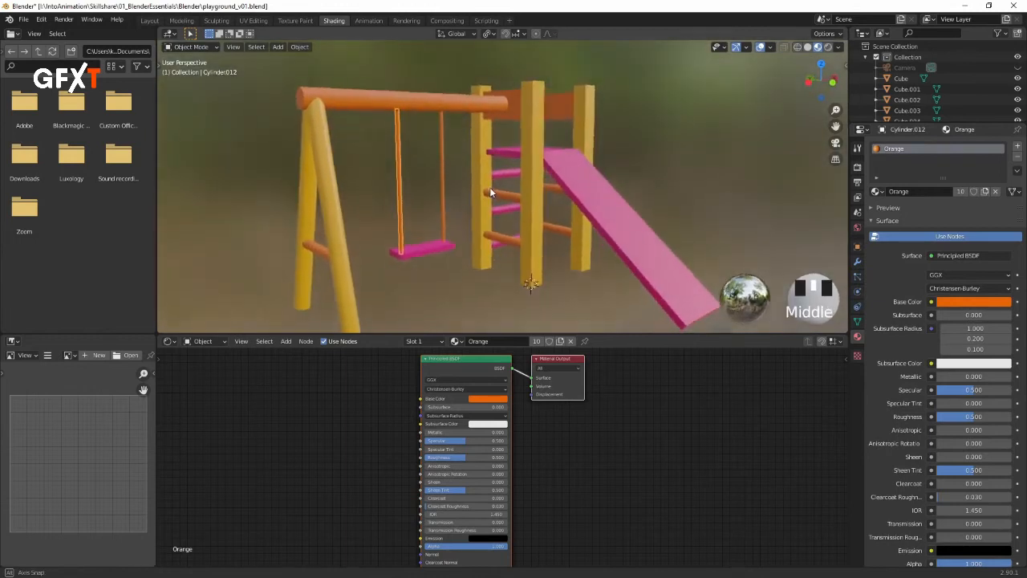
{"action": "middle_click_drag", "start_coordinate": [657, 185], "coordinate": [618, 130], "text": "ctrl"}
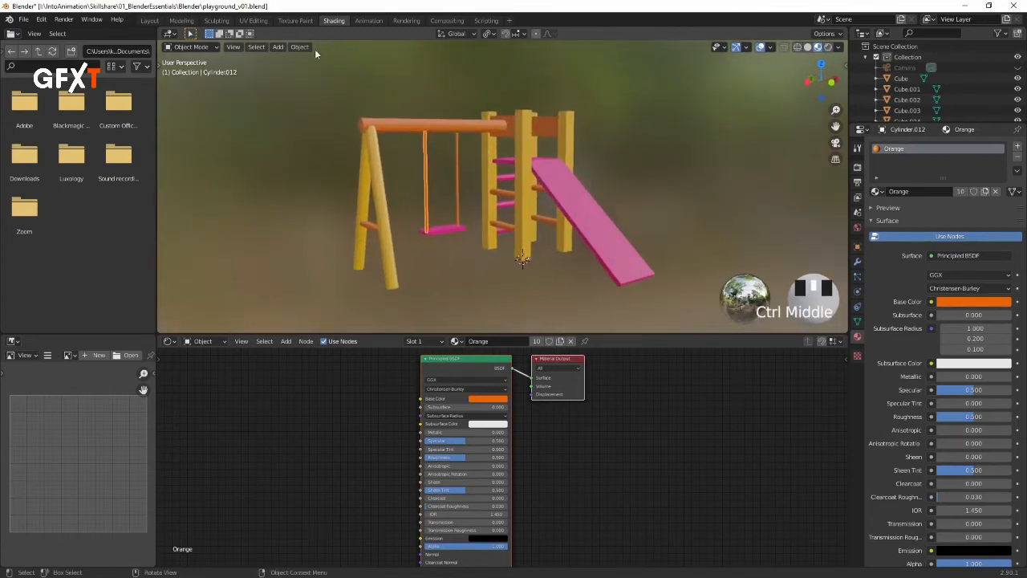
{"action": "left_click", "coordinate": [151, 22]}
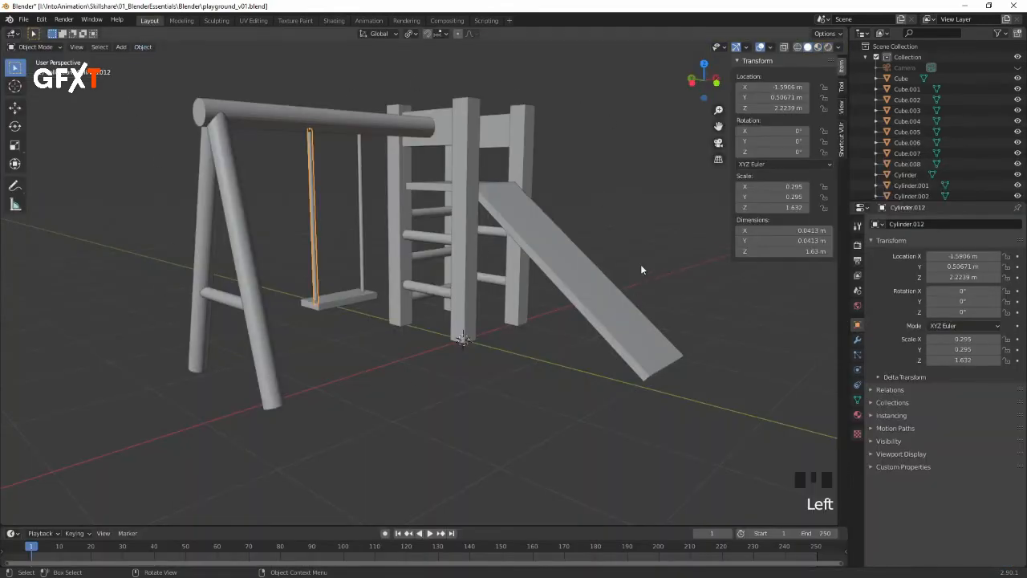
{"action": "middle_click_drag", "start_coordinate": [634, 242], "coordinate": [657, 234]}
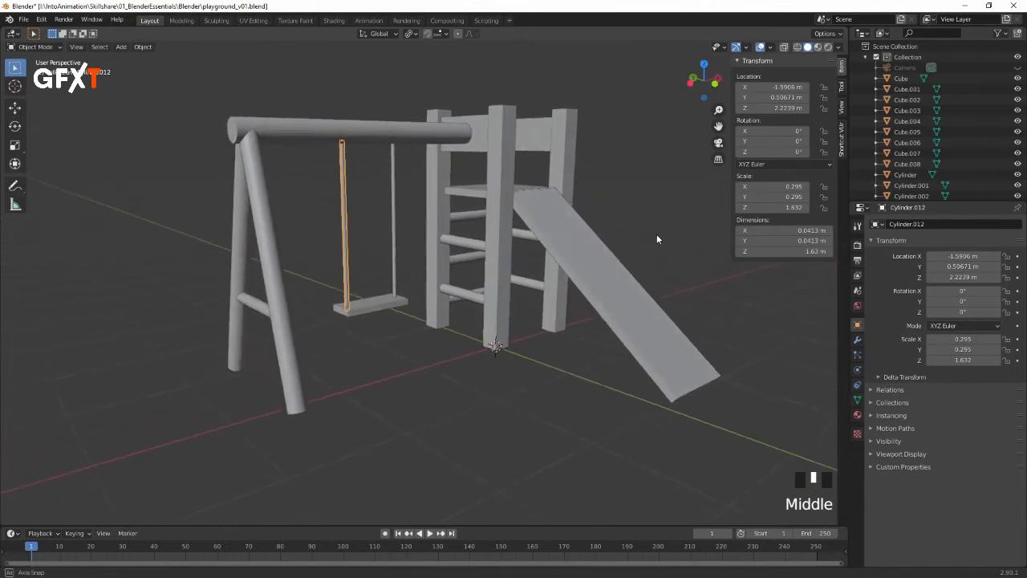
{"action": "left_click", "coordinate": [817, 47]}
{"action": "middle_click_drag", "start_coordinate": [465, 223], "coordinate": [419, 227]}
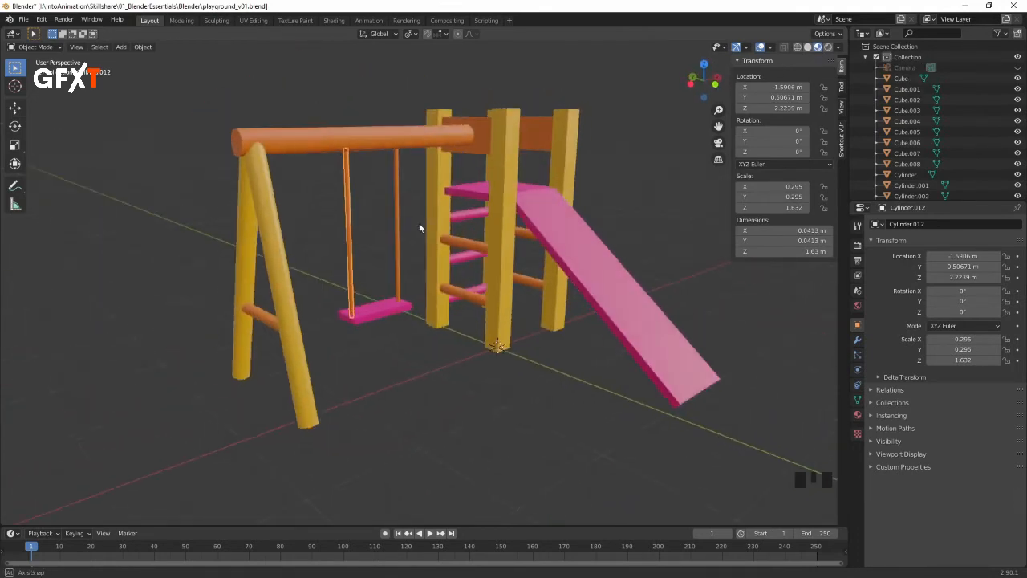
{"action": "middle_click_drag", "start_coordinate": [542, 193], "coordinate": [524, 144], "text": "shift"}
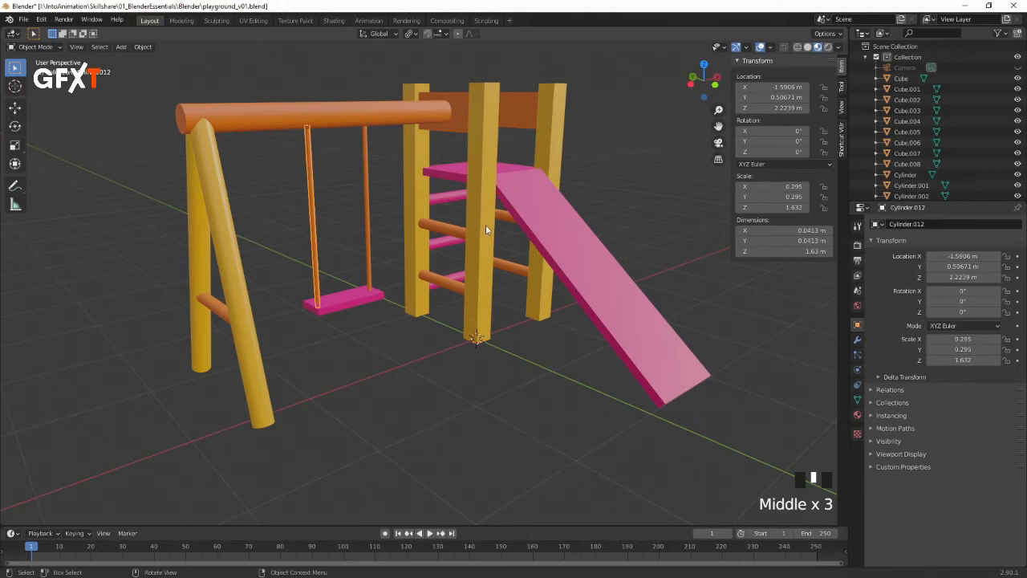
Step: Return the viewport to Solid shading and expand the Viewport Display settings of the slide's Magenta material
{"action": "left_click", "coordinate": [808, 47]}
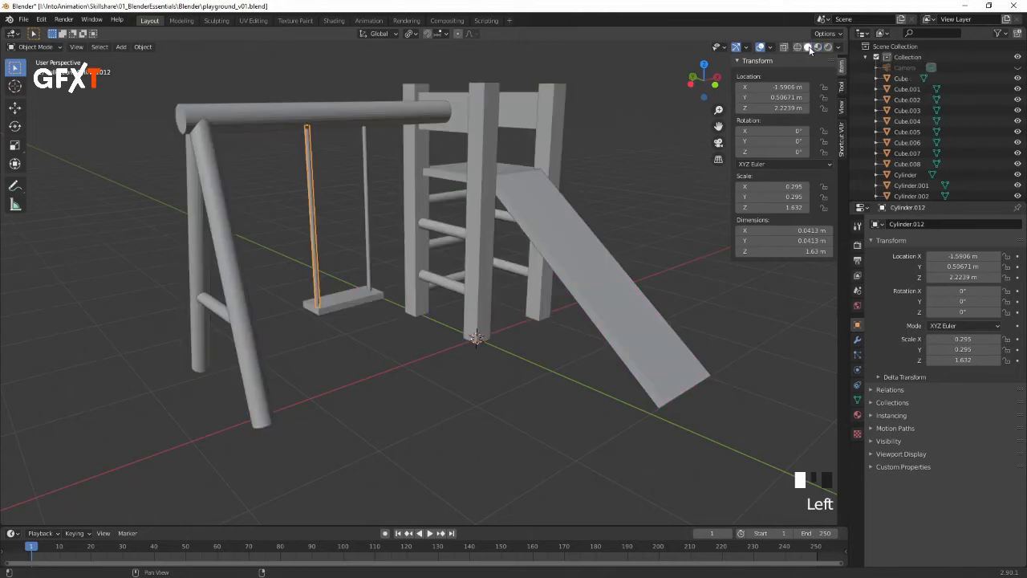
{"action": "double_click", "coordinate": [349, 392]}
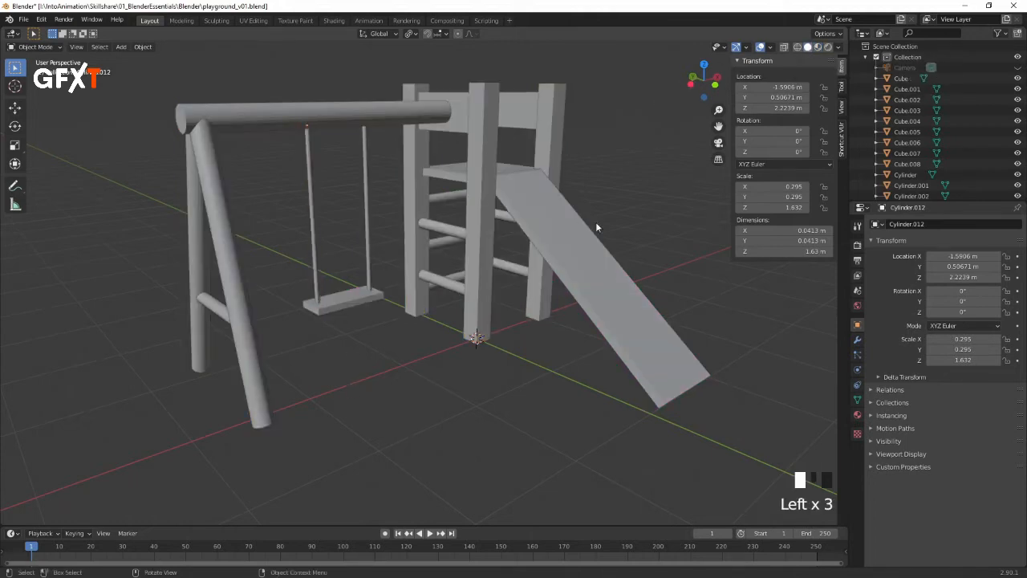
{"action": "left_click", "coordinate": [596, 271]}
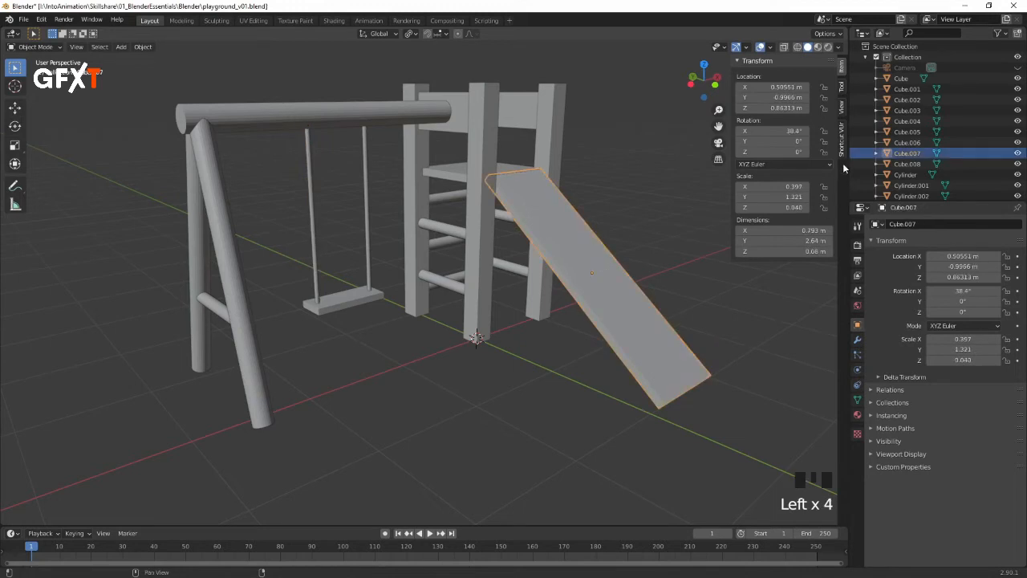
{"action": "left_click", "coordinate": [857, 415]}
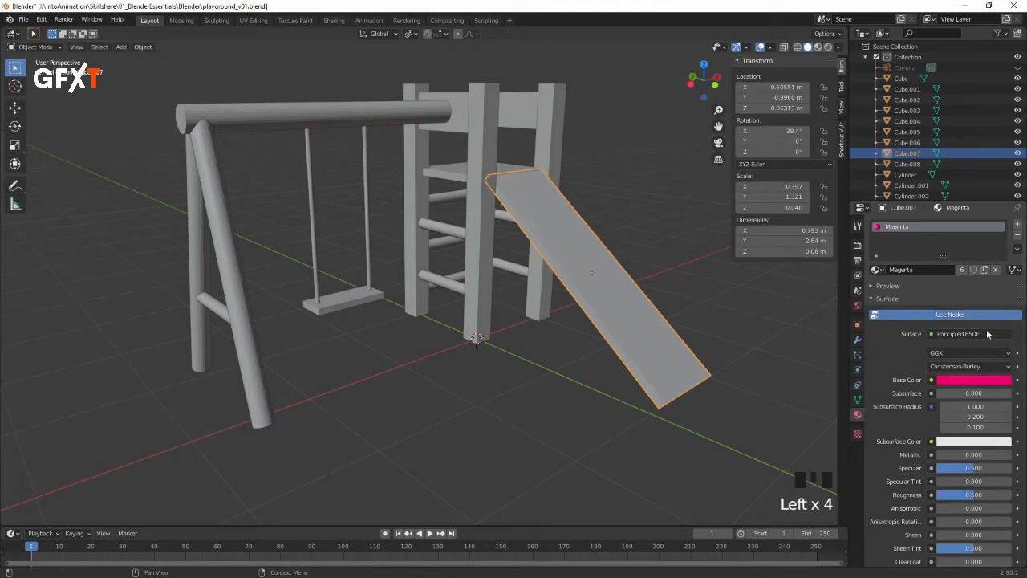
{"action": "left_click_drag", "start_coordinate": [1024, 325], "coordinate": [1024, 502]}
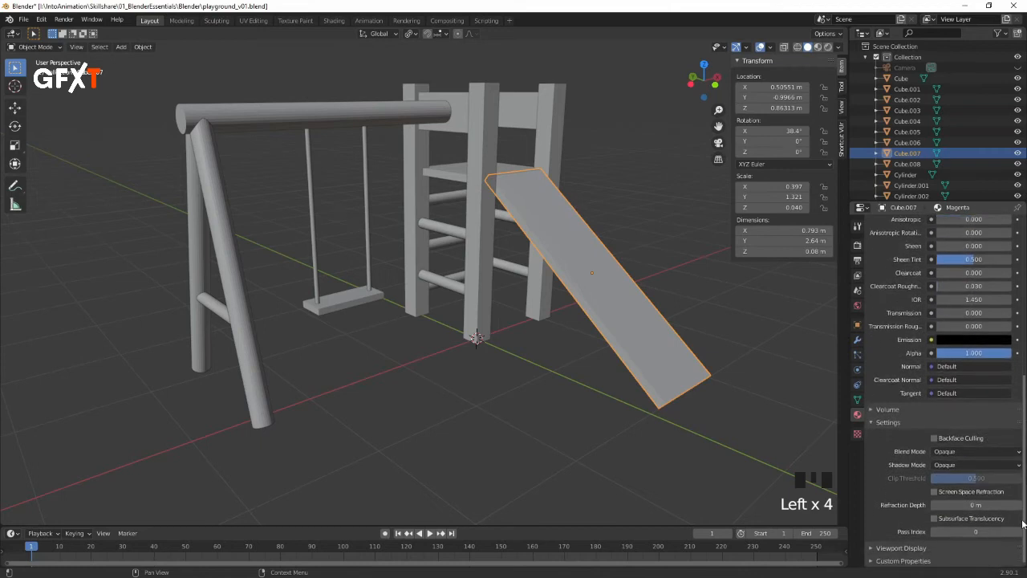
{"action": "left_click", "coordinate": [871, 549]}
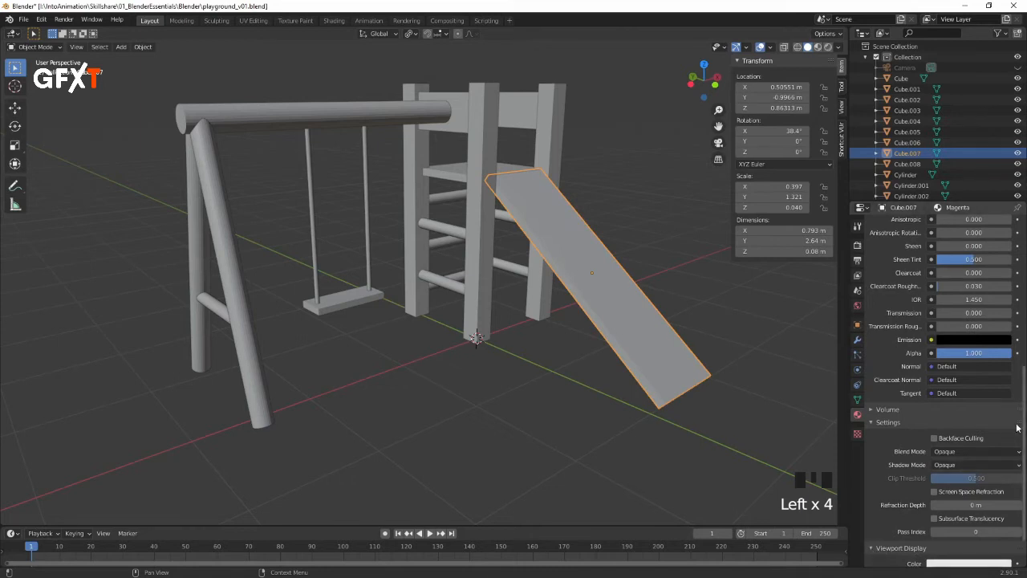
{"action": "scroll", "coordinate": [1007, 481], "scroll_direction": "down", "scroll_amount": 2}
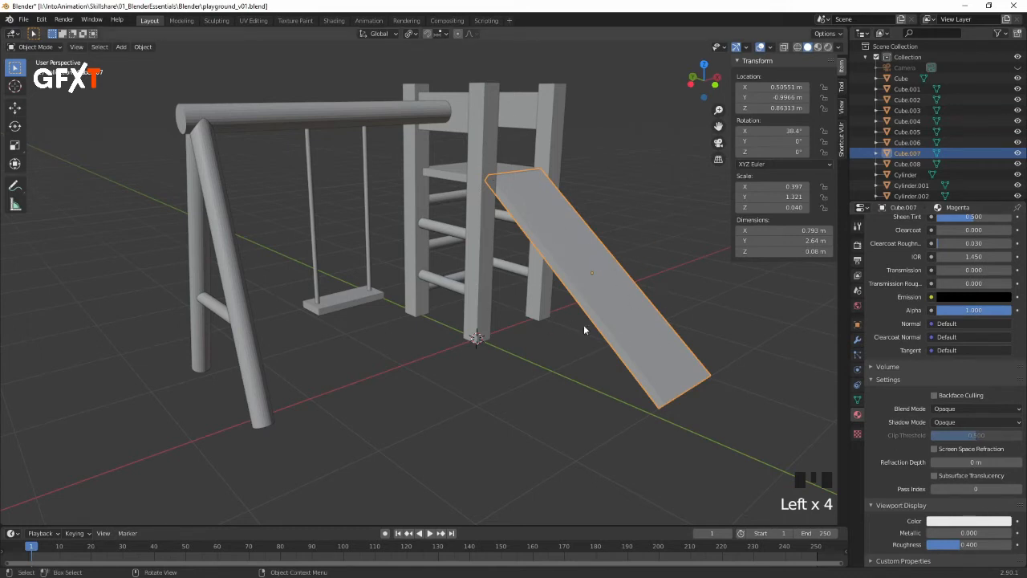
{"action": "left_click_drag", "start_coordinate": [1024, 398], "coordinate": [1024, 397]}
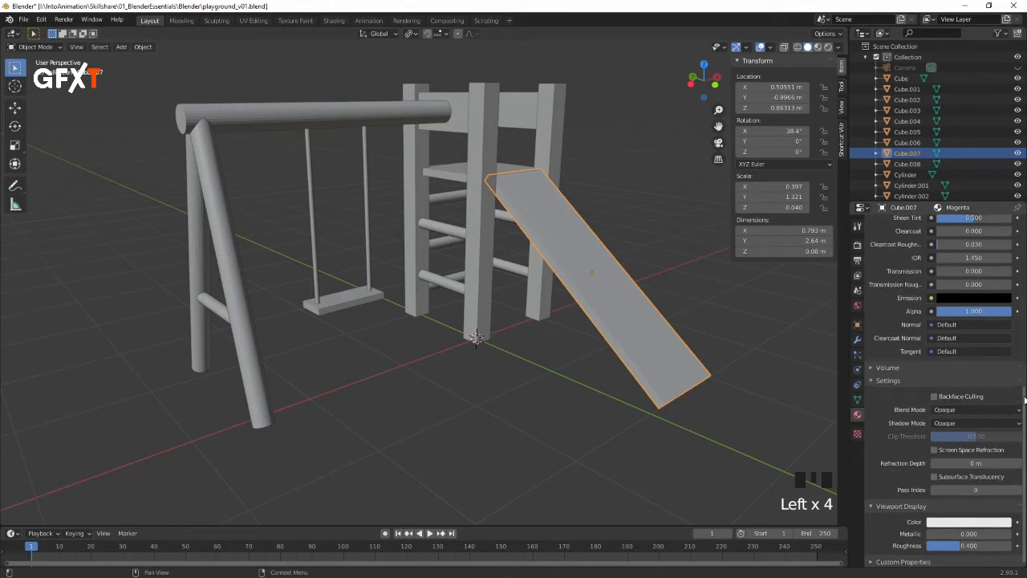
Step: Set the Magenta material's viewport display color to a red-orange
{"action": "left_click", "coordinate": [953, 522]}
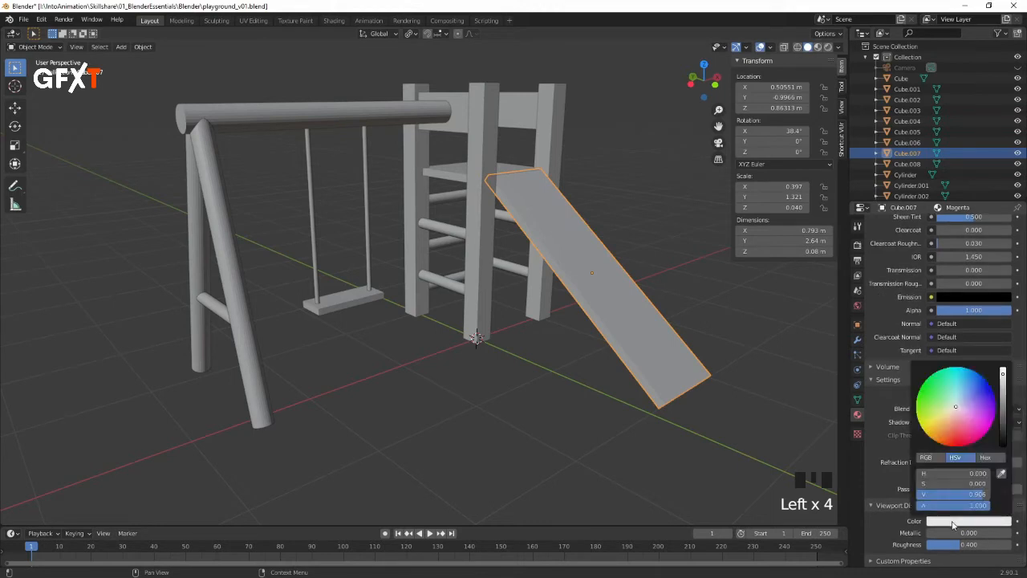
{"action": "mouse_move", "coordinate": [967, 394]}
{"action": "left_mouse_down"}
{"action": "mouse_move", "coordinate": [933, 433]}
{"action": "mouse_move", "coordinate": [980, 431]}
{"action": "mouse_move", "coordinate": [940, 437]}
{"action": "mouse_move", "coordinate": [967, 434]}
{"action": "mouse_move", "coordinate": [948, 391]}
{"action": "mouse_move", "coordinate": [940, 433]}
{"action": "mouse_move", "coordinate": [950, 437]}
{"action": "left_mouse_up"}
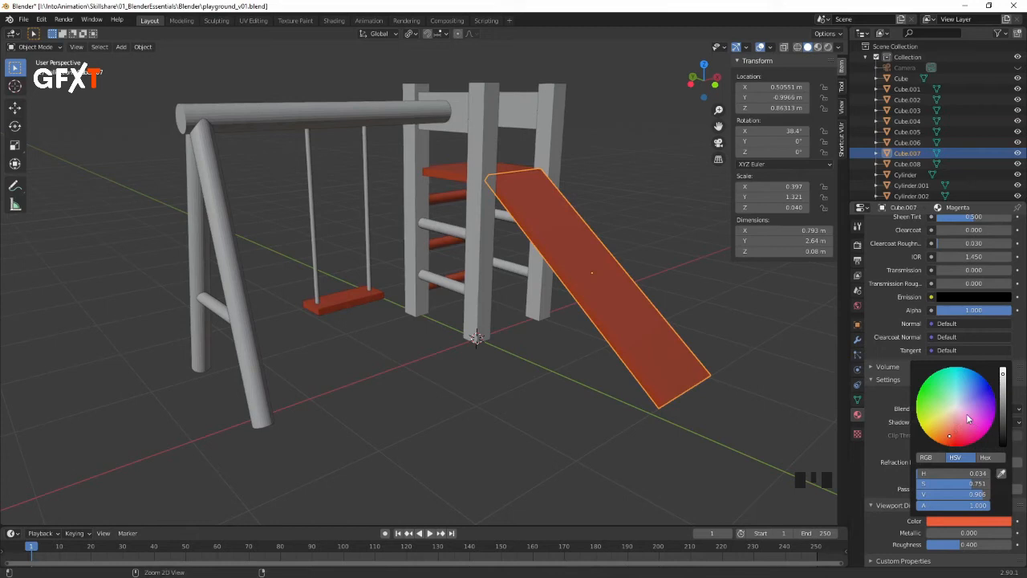
Step: Copy the Magenta material's base color into its viewport display color
{"action": "scroll", "coordinate": [969, 343], "scroll_direction": "up", "scroll_amount": 9}
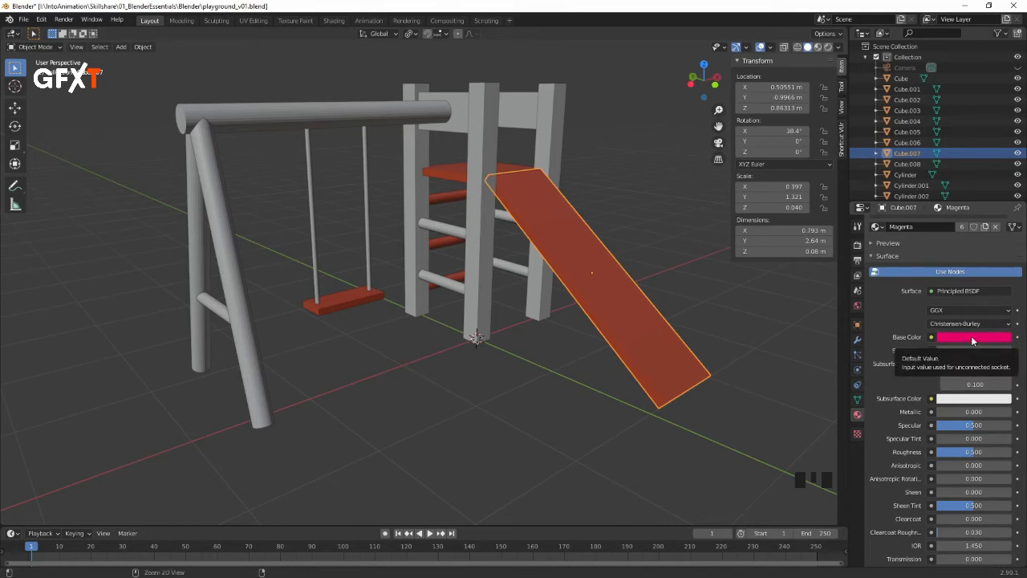
{"action": "left_click_drag", "start_coordinate": [1024, 303], "coordinate": [1022, 479]}
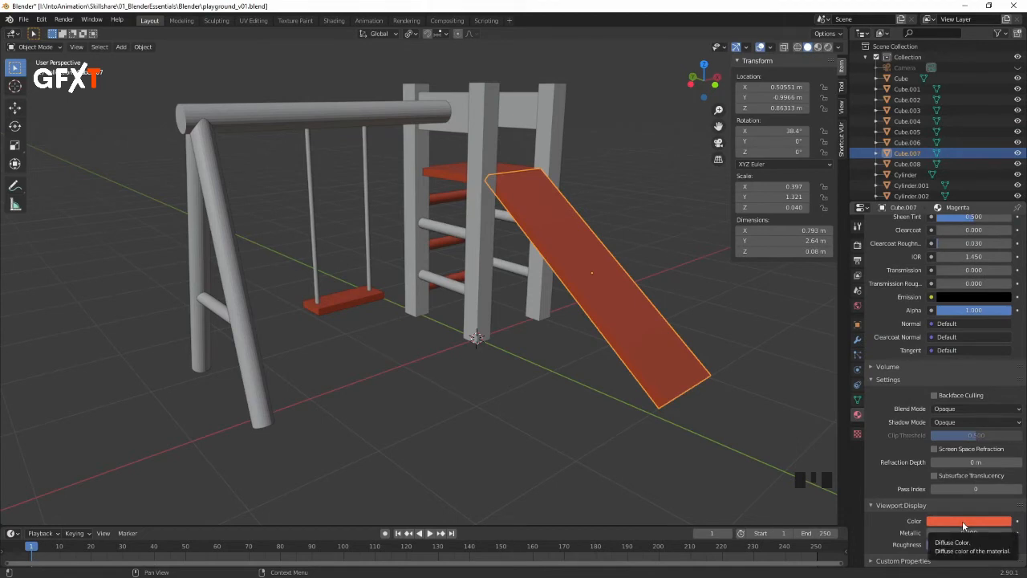
{"action": "key", "text": "ctrl+v"}
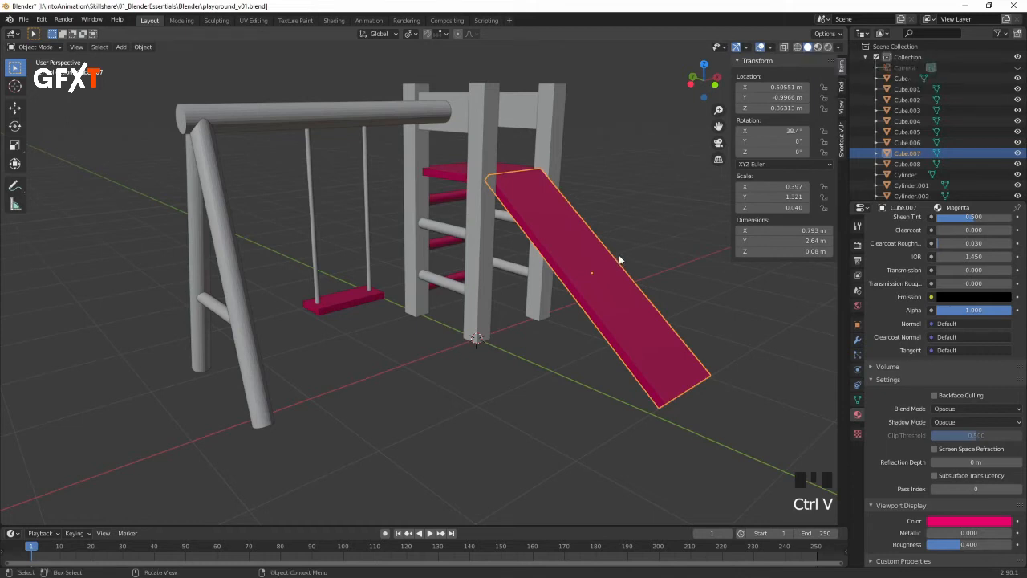
Step: Select the tower's front post and copy the Yellow material's base color into its viewport display color
{"action": "left_click", "coordinate": [487, 143]}
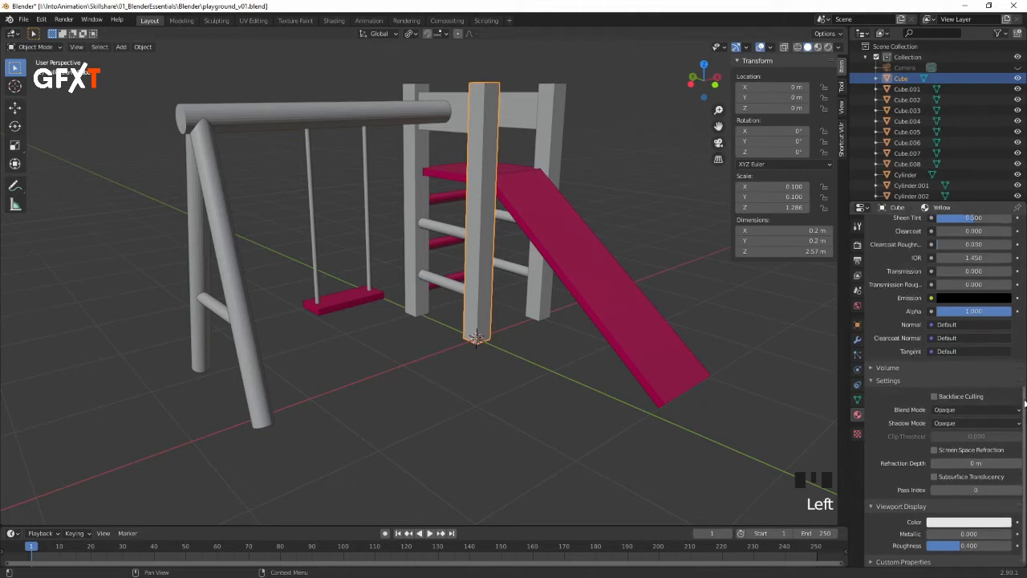
{"action": "scroll", "coordinate": [1022, 407], "scroll_direction": "up", "scroll_amount": 7}
{"action": "scroll", "coordinate": [1021, 408], "scroll_direction": "up", "scroll_amount": 3}
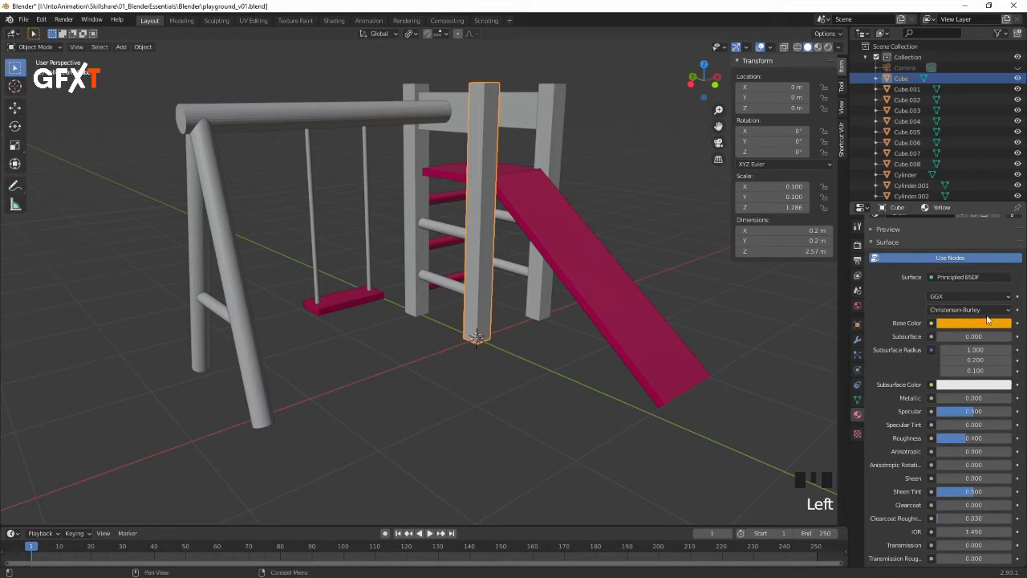
{"action": "scroll", "coordinate": [1022, 420], "scroll_direction": "down", "scroll_amount": 8}
{"action": "scroll", "coordinate": [1021, 420], "scroll_direction": "down", "scroll_amount": 1}
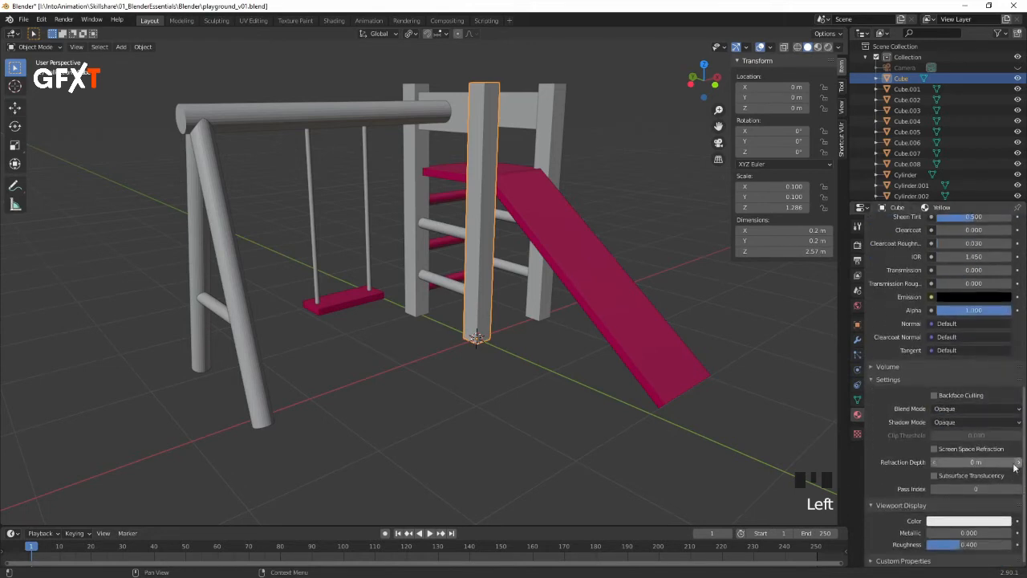
{"action": "key", "text": "ctrl+v"}
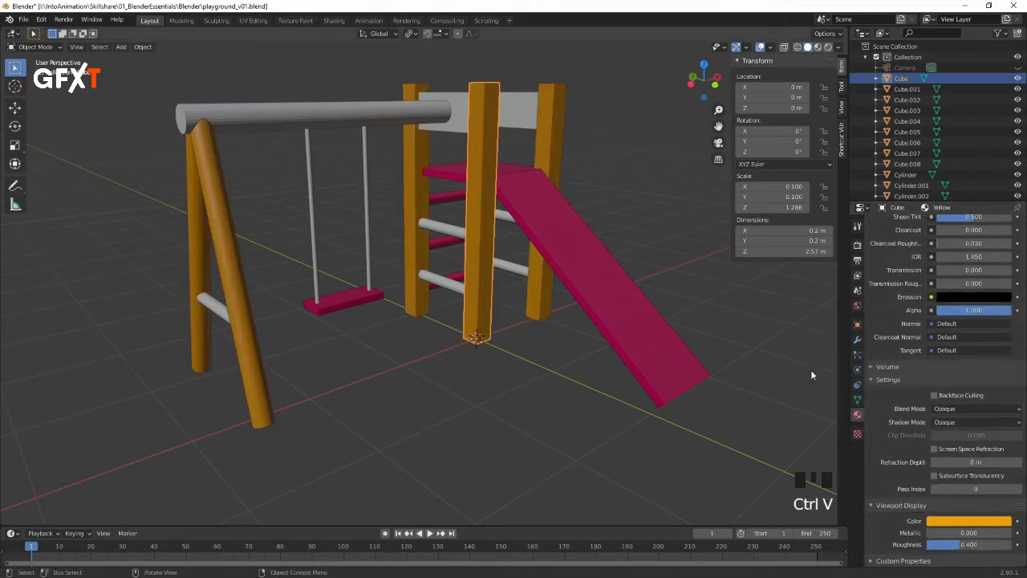
Step: Select the tower's upper side rung and copy the Orange material's base color into its viewport display color
{"action": "left_click", "coordinate": [437, 227]}
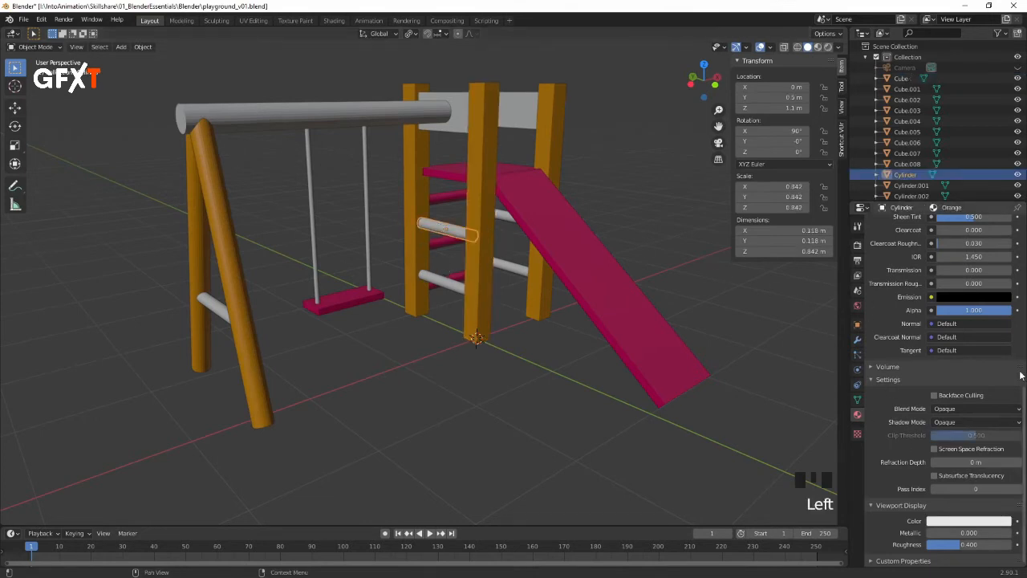
{"action": "scroll", "coordinate": [1024, 396], "scroll_direction": "up", "scroll_amount": 8}
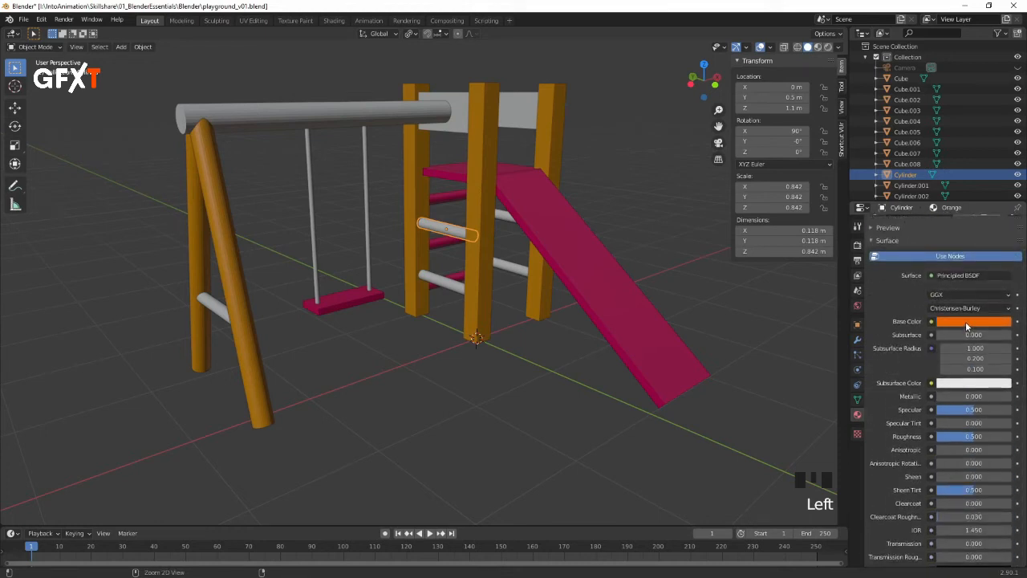
{"action": "scroll", "coordinate": [1024, 345], "scroll_direction": "down", "scroll_amount": 3}
{"action": "scroll", "coordinate": [1024, 345], "scroll_direction": "down", "scroll_amount": 7}
{"action": "key", "text": "ctrl+v"}
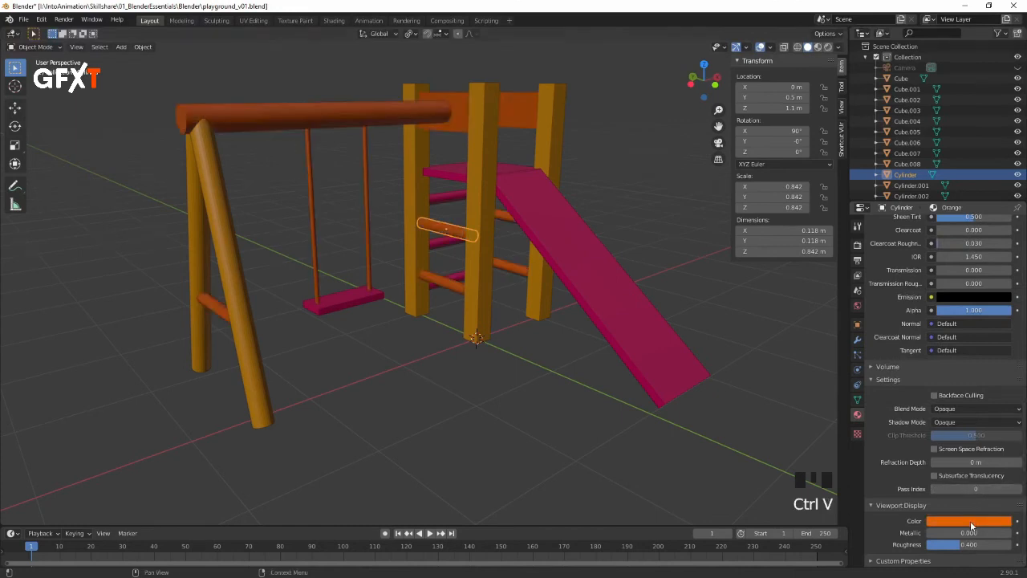
Step: Deselect the rung, compare the playground in Material Preview and Solid shading, and save the file
{"action": "left_click", "coordinate": [510, 327]}
{"action": "middle_click_drag", "start_coordinate": [511, 327], "coordinate": [543, 321]}
{"action": "middle_click_drag", "start_coordinate": [546, 270], "coordinate": [586, 259], "text": "shift"}
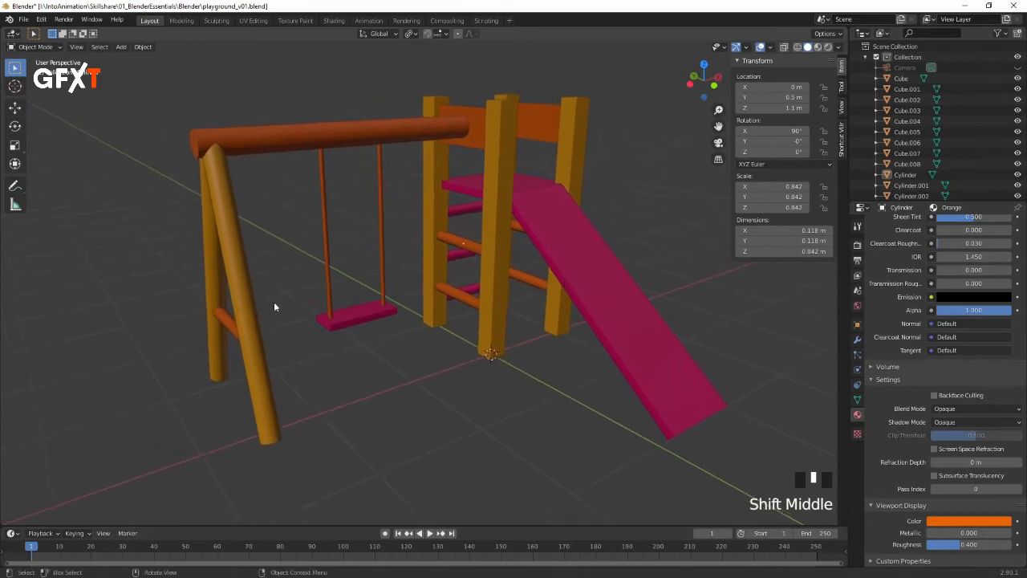
{"action": "middle_click_drag", "start_coordinate": [540, 206], "coordinate": [546, 192]}
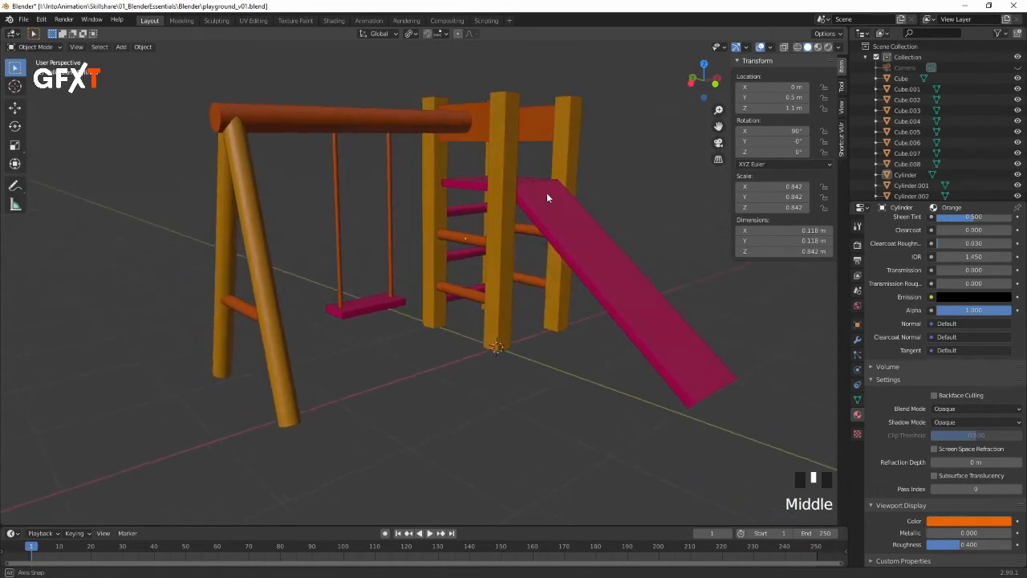
{"action": "left_click", "coordinate": [819, 47]}
{"action": "mouse_move", "coordinate": [642, 192]}
{"action": "middle_mouse_down"}
{"action": "mouse_move", "coordinate": [579, 231]}
{"action": "mouse_move", "coordinate": [682, 196]}
{"action": "mouse_move", "coordinate": [676, 221]}
{"action": "mouse_move", "coordinate": [578, 206]}
{"action": "mouse_move", "coordinate": [610, 188]}
{"action": "middle_mouse_up"}
{"action": "left_click", "coordinate": [807, 46]}
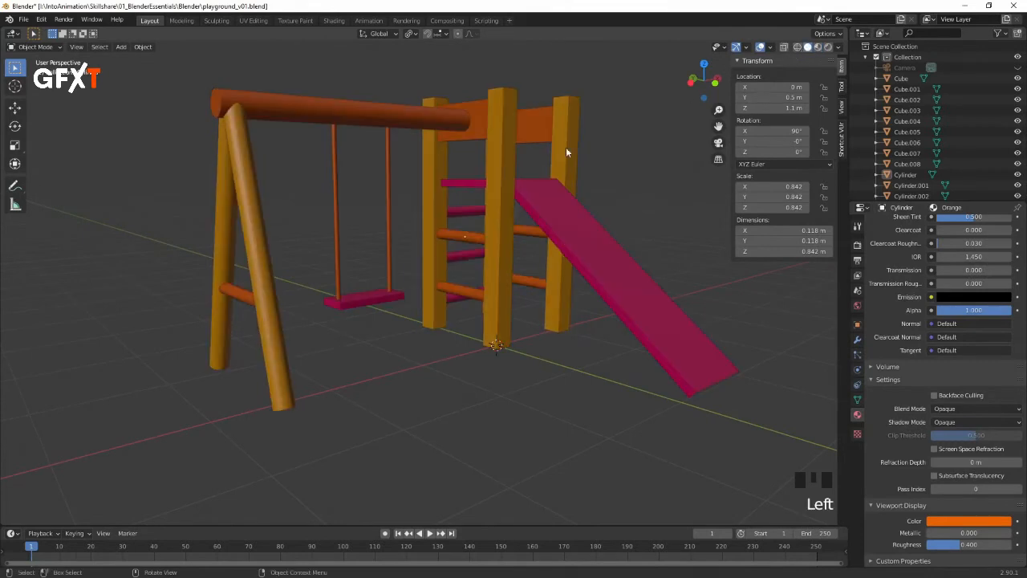
{"action": "middle_click_drag", "start_coordinate": [481, 283], "coordinate": [591, 252]}
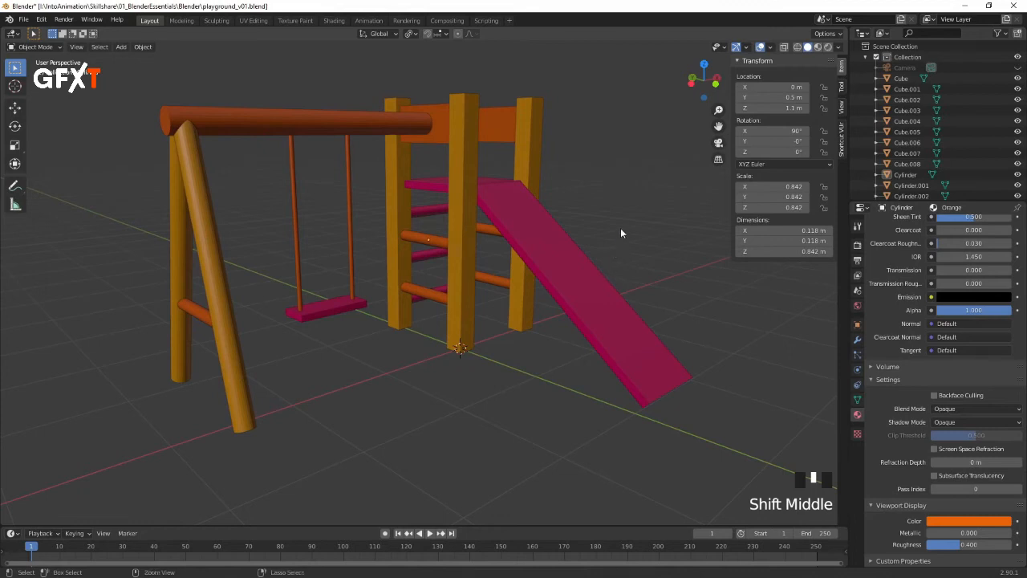
{"action": "key", "text": "ctrl+s"}
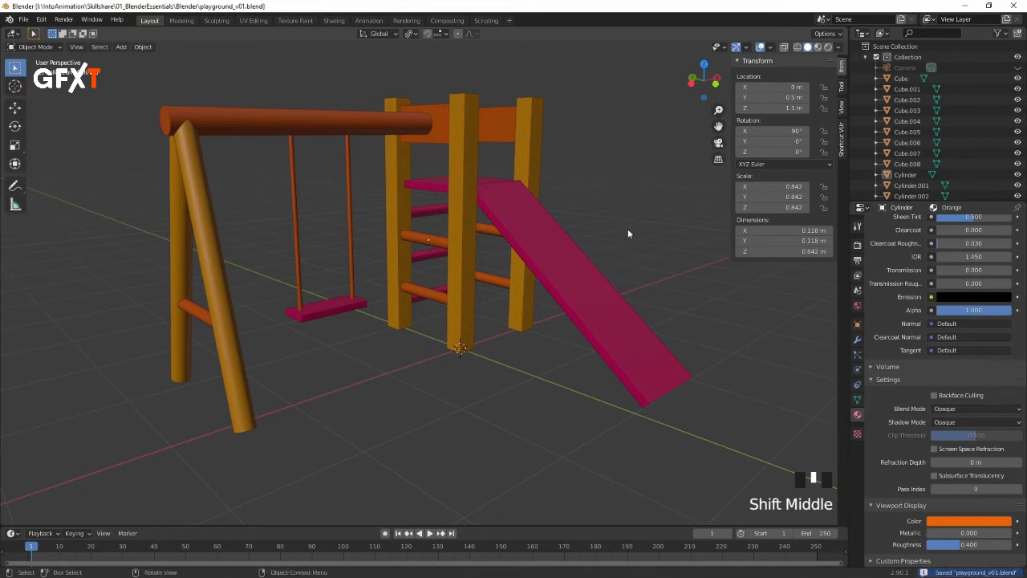
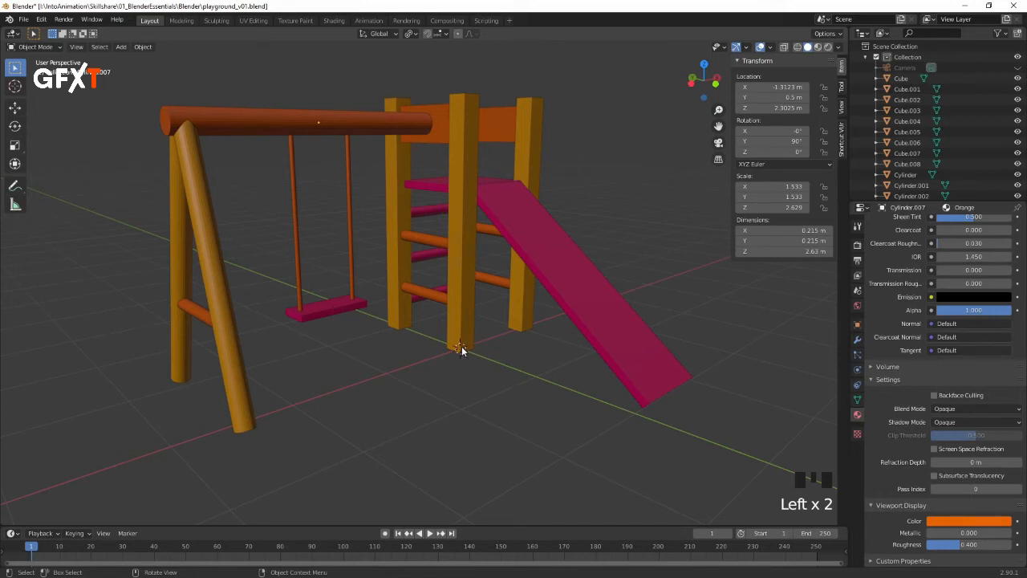
Step: Reset the slide's scale to 1.000 on all axes and undo the reset
{"action": "left_click", "coordinate": [670, 389]}
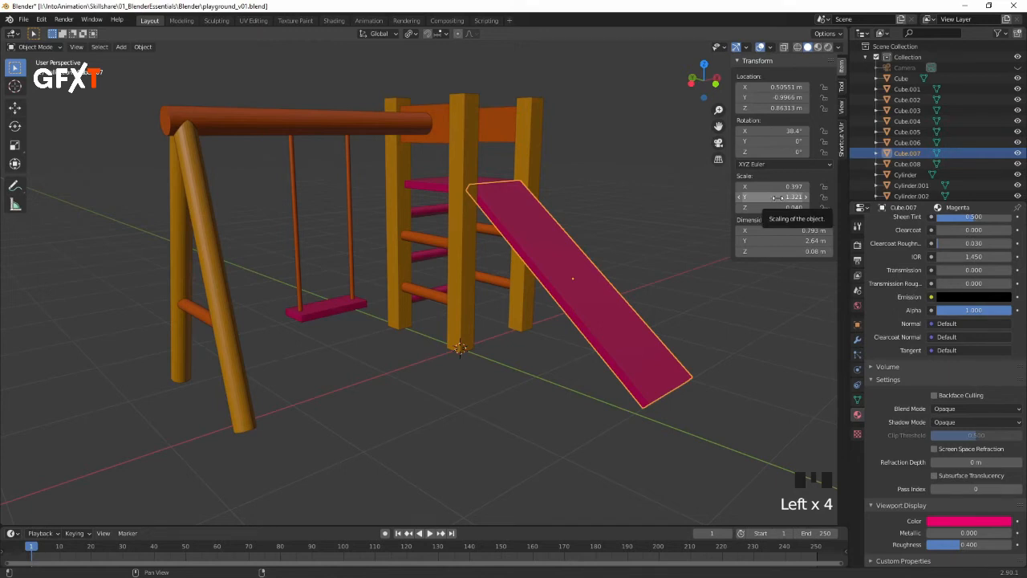
{"action": "key", "text": "BackSpace"}
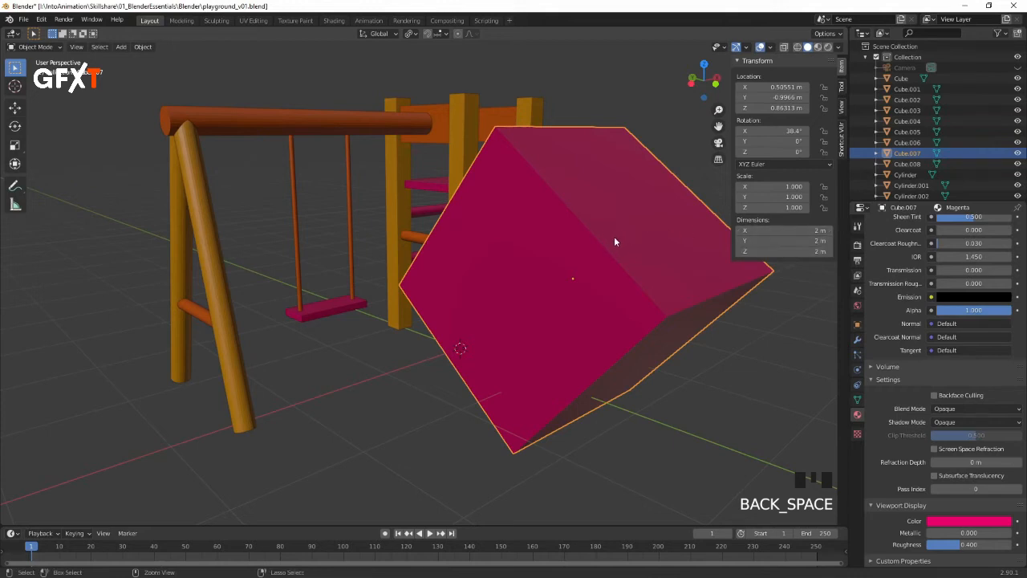
{"action": "key", "text": "ctrl+z"}
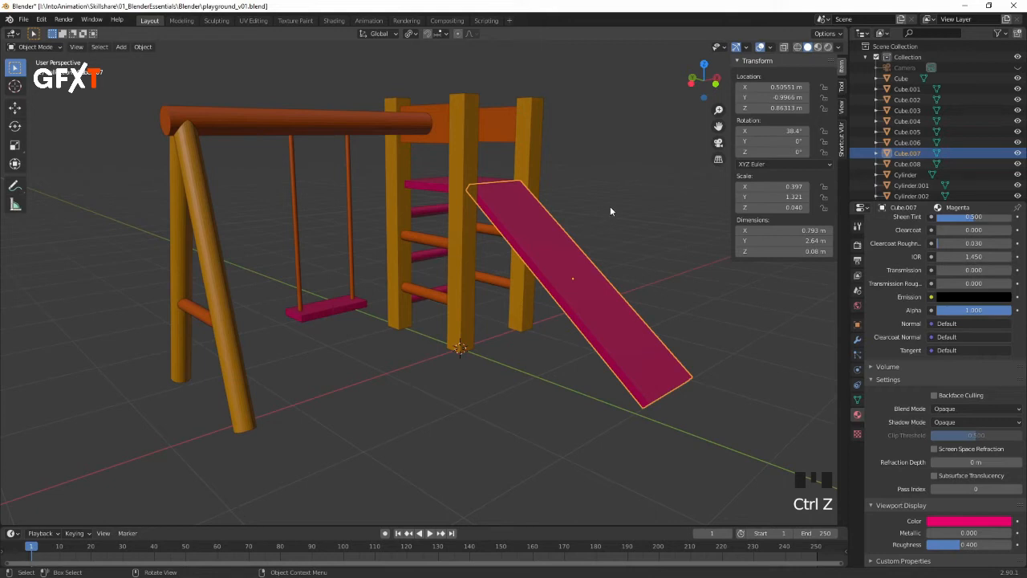
Step: Deselect the slide and add a cube mesh at the world origin
{"action": "left_click", "coordinate": [460, 351]}
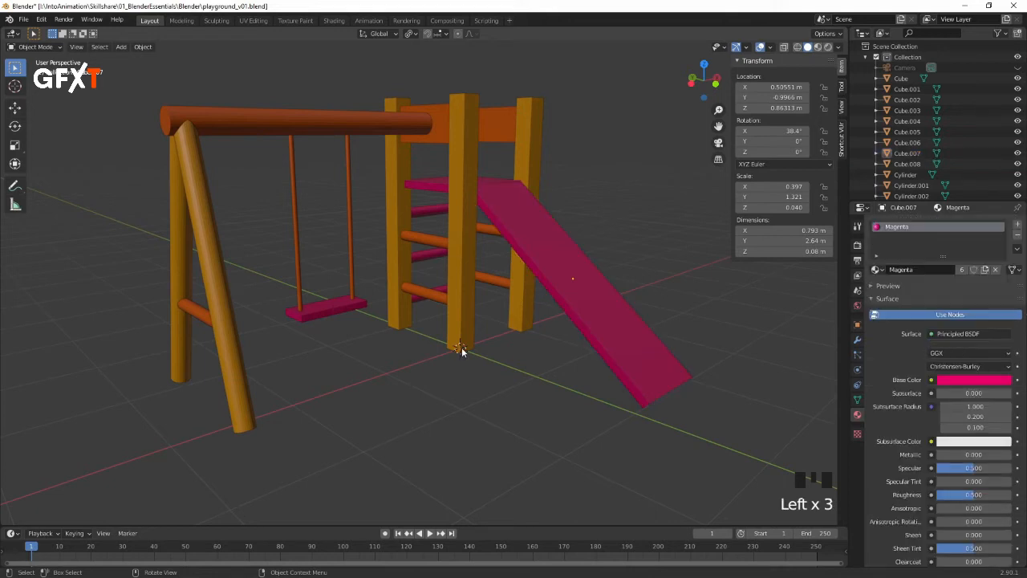
{"action": "key", "text": "shift+a"}
{"action": "mouse_move", "coordinate": [463, 351]}
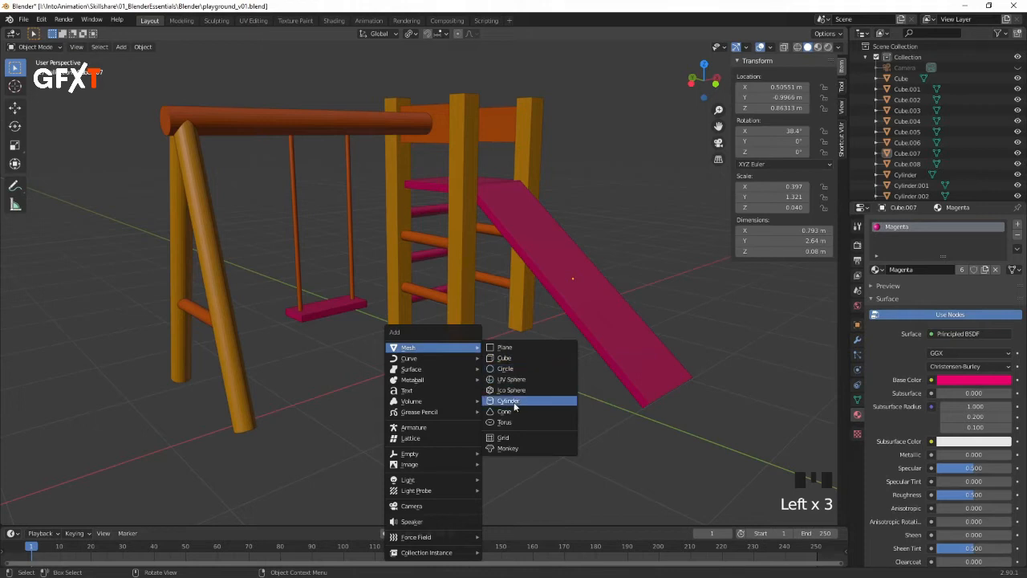
{"action": "left_click", "coordinate": [516, 358]}
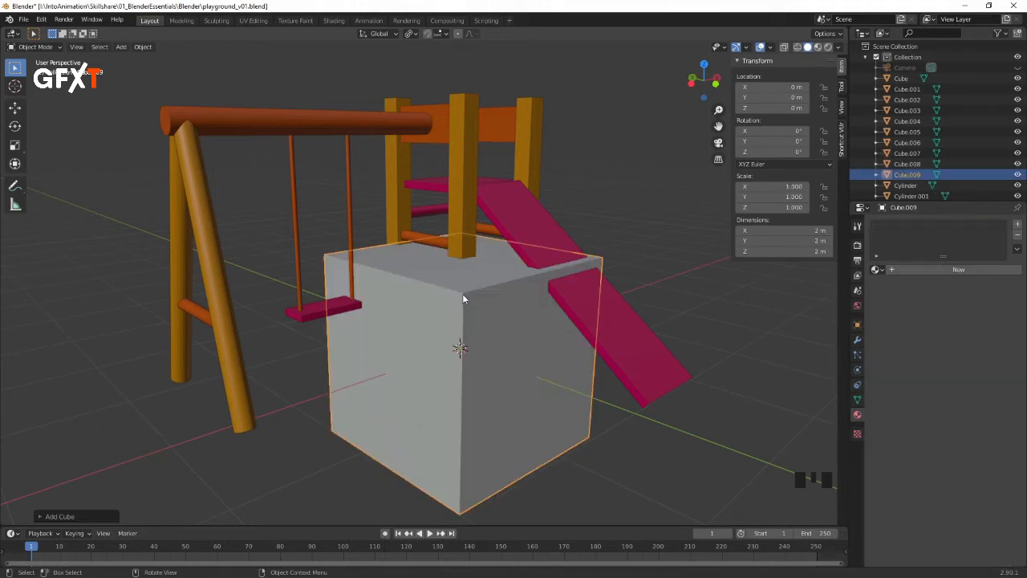
Step: Try moving the new cube's upper front corner vertex in Edit Mode, cancel the move and return to Object Mode
{"action": "key", "text": "Tab"}
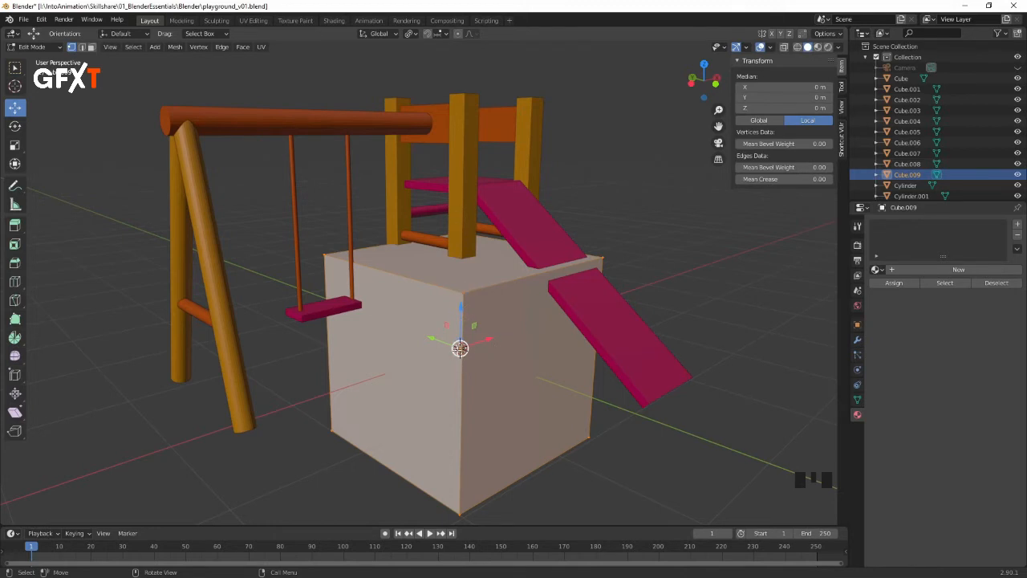
{"action": "left_click", "coordinate": [464, 289]}
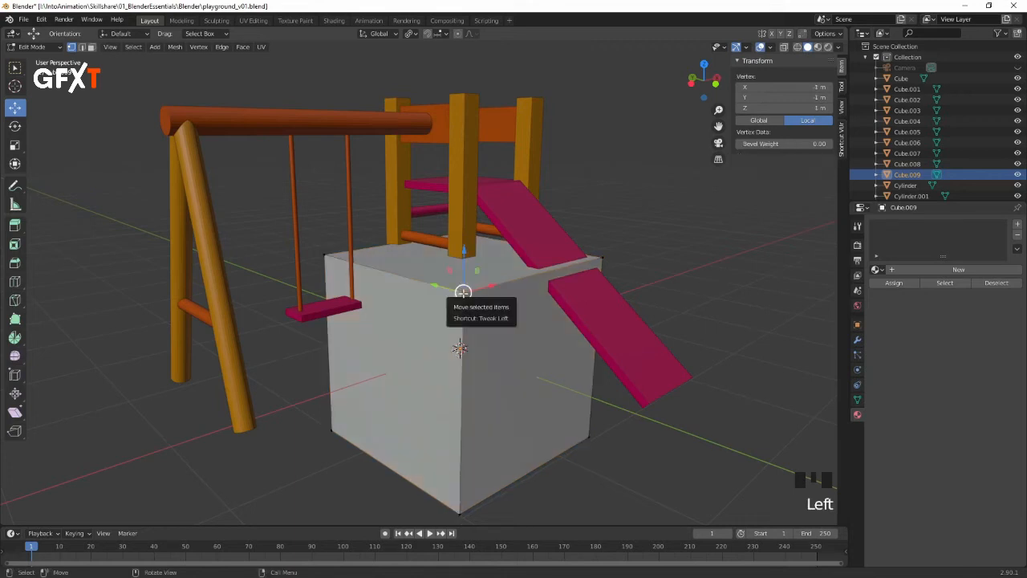
{"action": "key", "text": "g"}
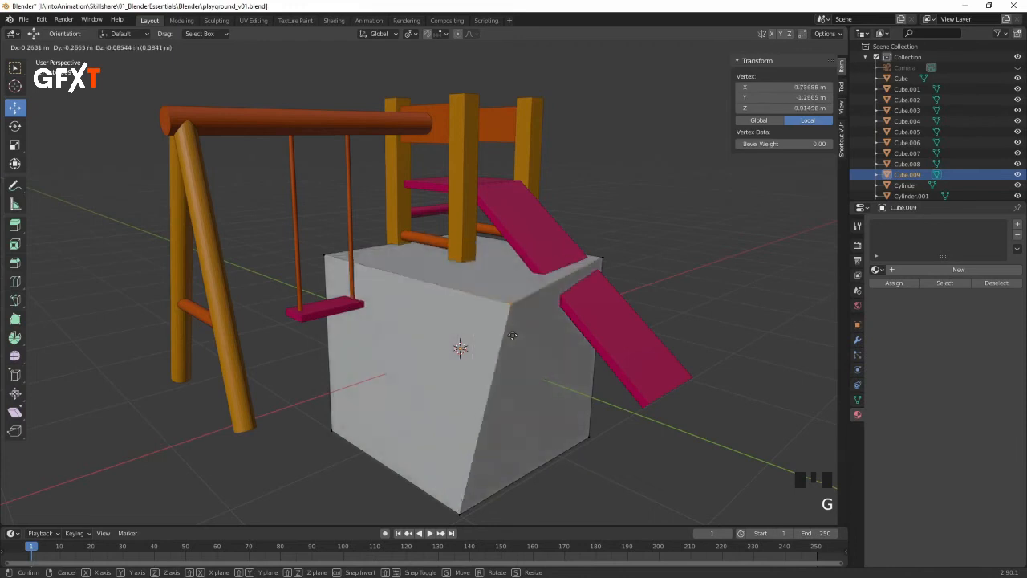
{"action": "right_click", "coordinate": [451, 408]}
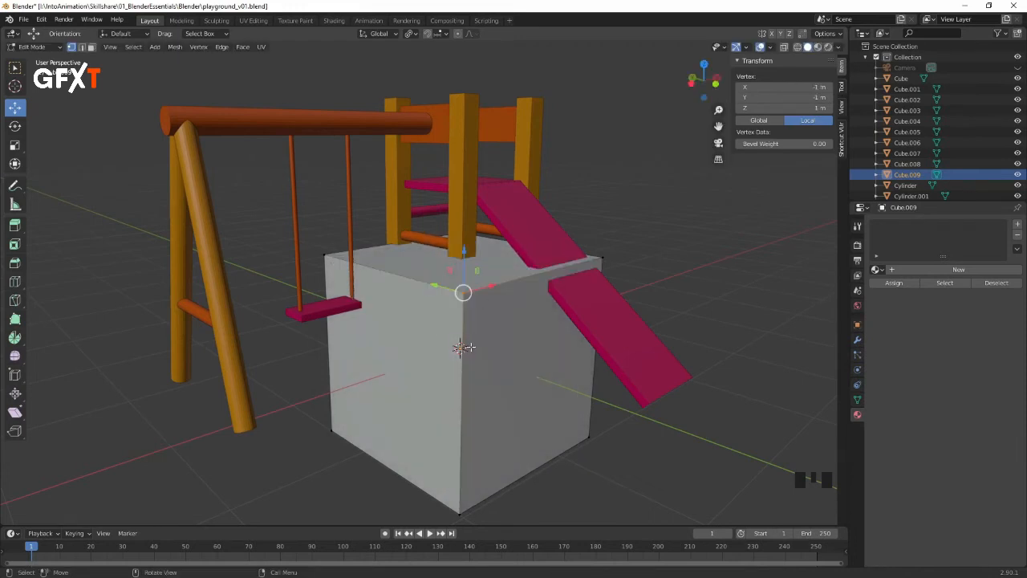
{"action": "key", "text": "Tab"}
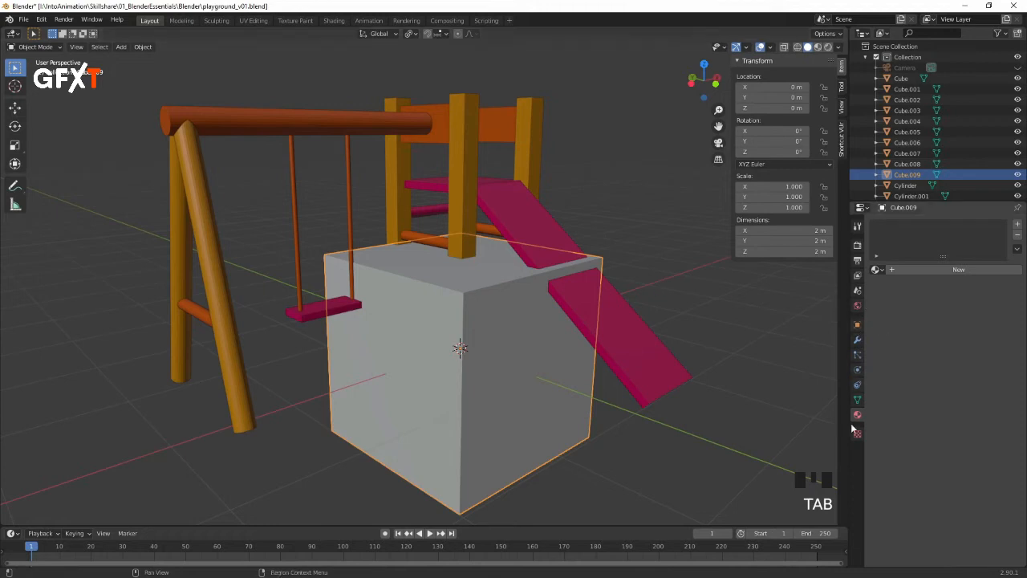
Step: Add a Bevel modifier to the cube and set its amount to 0.15 m
{"action": "left_click", "coordinate": [858, 343]}
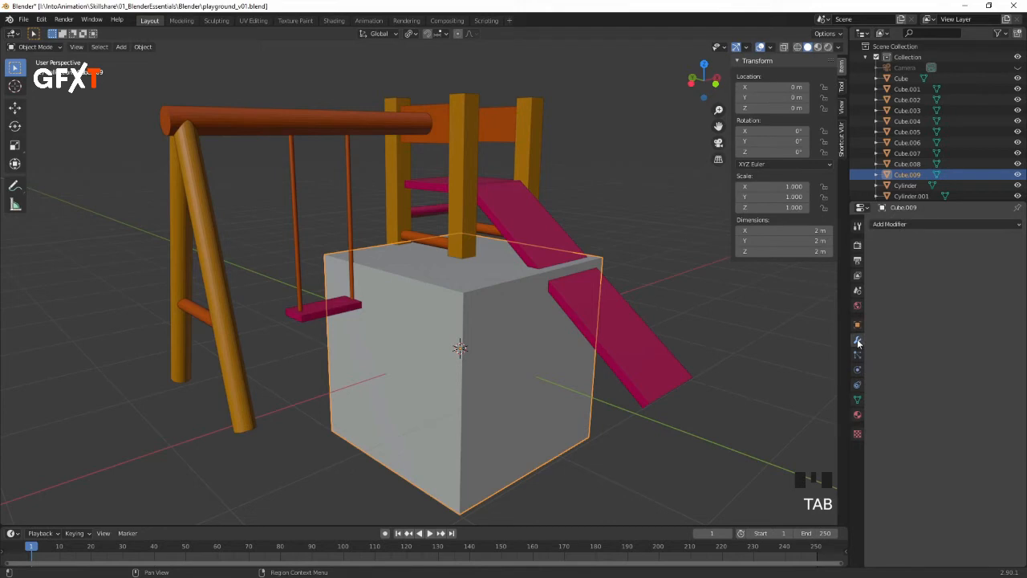
{"action": "left_click", "coordinate": [902, 226]}
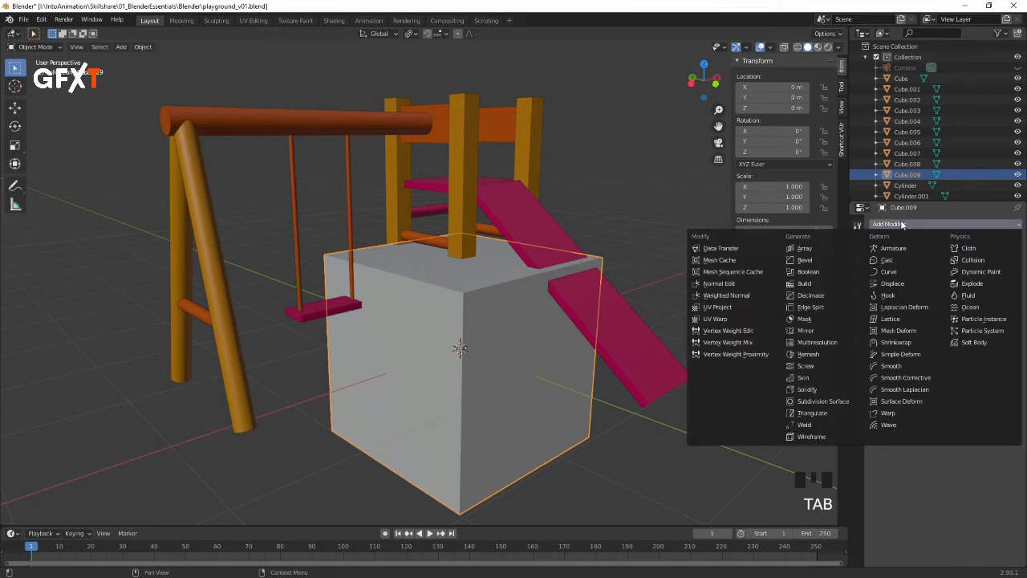
{"action": "left_click", "coordinate": [806, 261]}
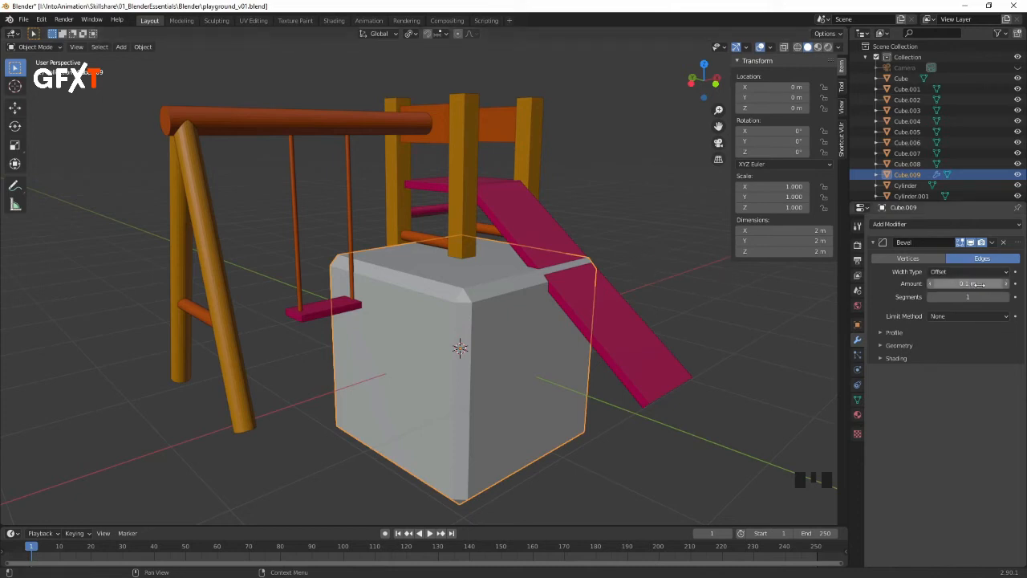
{"action": "mouse_move", "coordinate": [962, 284]}
{"action": "left_mouse_down"}
{"action": "mouse_move", "coordinate": [922, 284]}
{"action": "mouse_move", "coordinate": [959, 284]}
{"action": "left_mouse_up"}
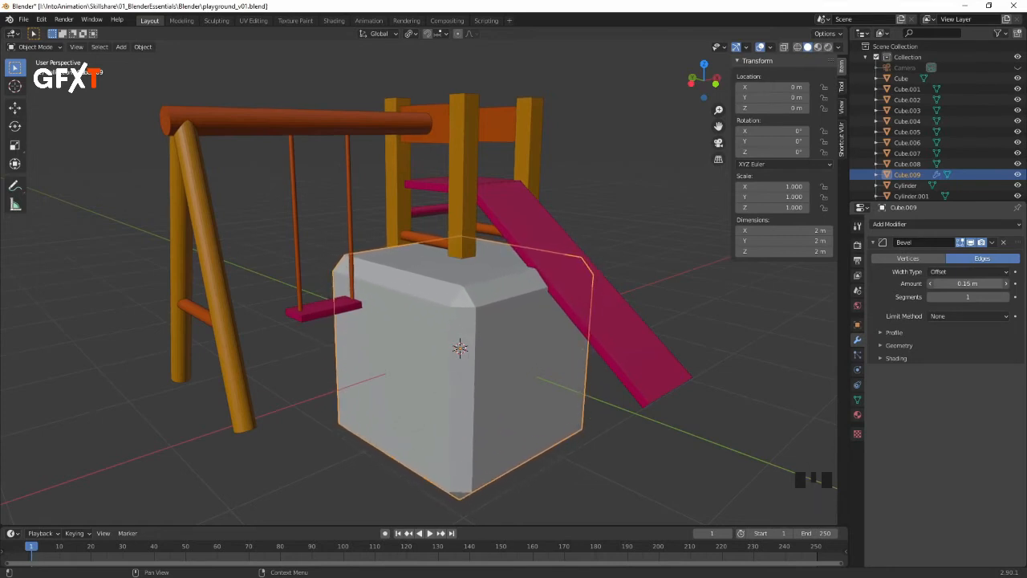
Step: Set the cube's Bevel modifier to 4 segments and an amount of 0.19 m
{"action": "left_click", "coordinate": [1004, 297]}
{"action": "left_click", "coordinate": [1005, 296]}
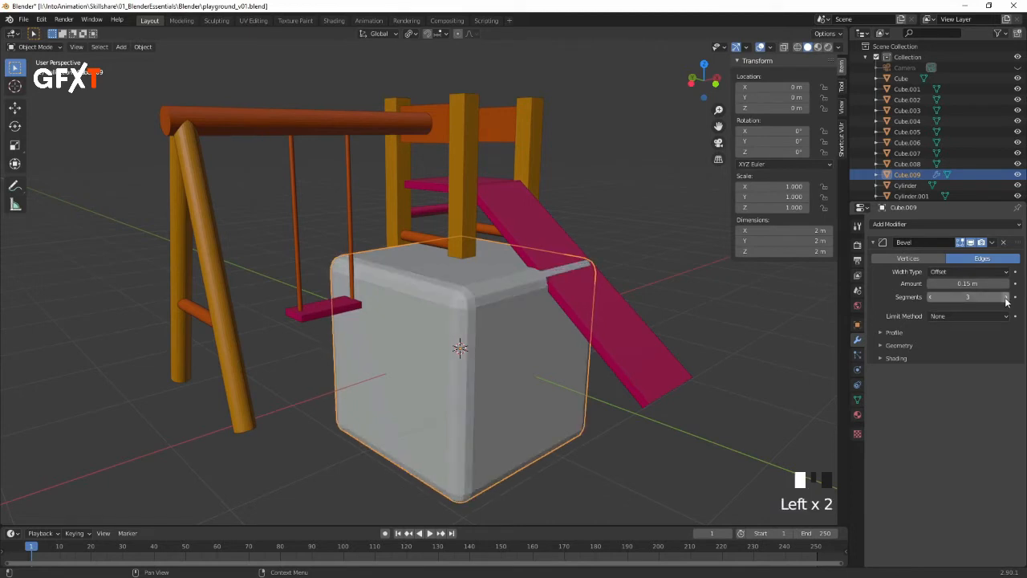
{"action": "left_click", "coordinate": [1005, 297]}
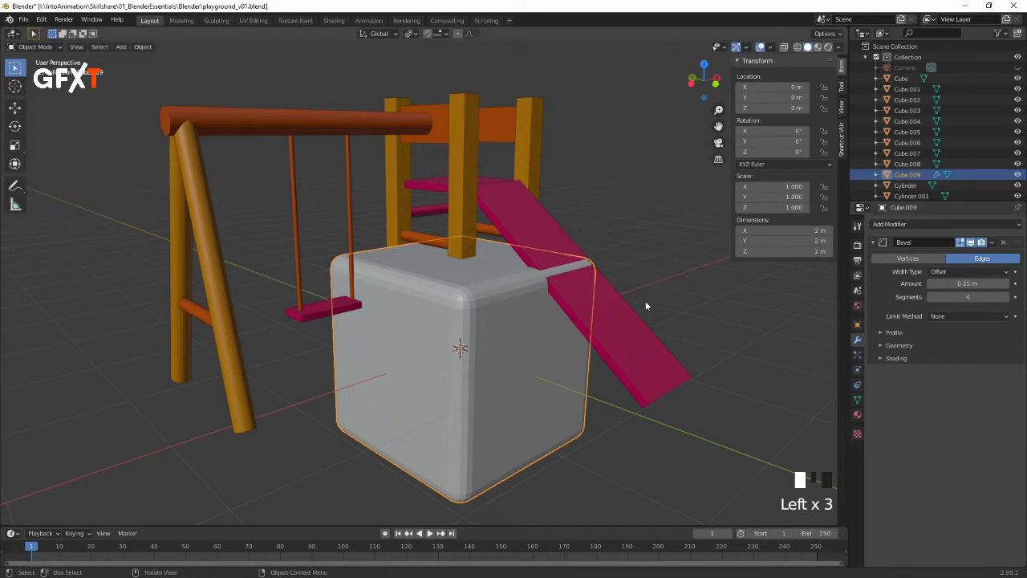
{"action": "mouse_move", "coordinate": [969, 284]}
{"action": "left_mouse_down"}
{"action": "mouse_move", "coordinate": [947, 284]}
{"action": "mouse_move", "coordinate": [972, 284]}
{"action": "left_mouse_up"}
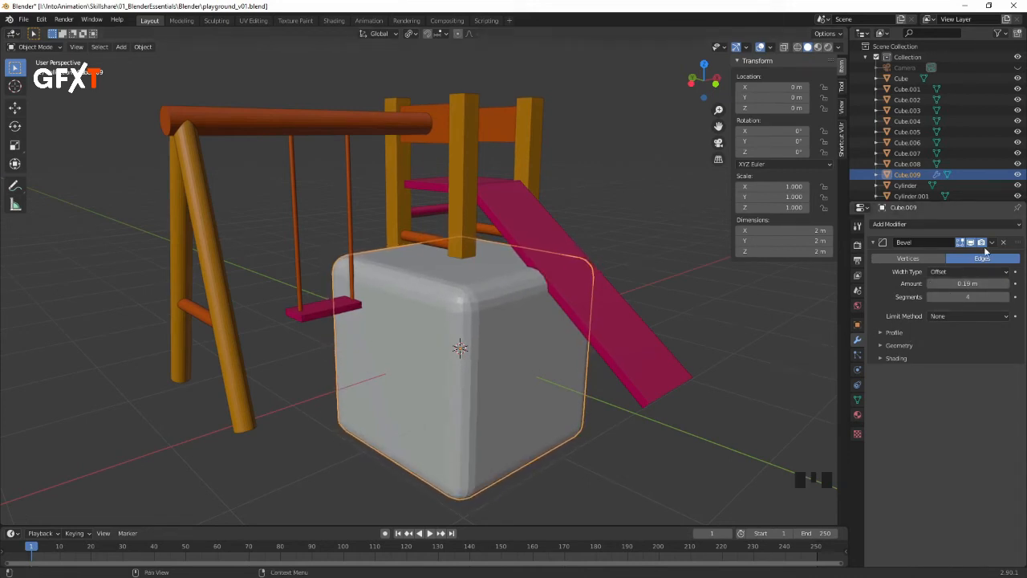
Step: Turn the cube's Bevel modifier off for render and viewport and re-enable both
{"action": "left_click", "coordinate": [981, 243]}
{"action": "left_click", "coordinate": [972, 243]}
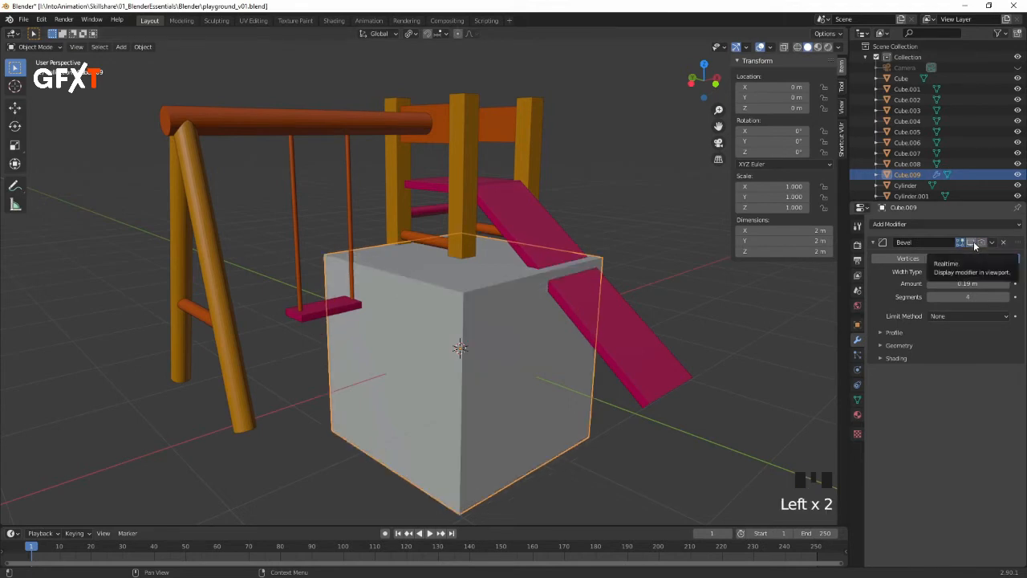
{"action": "left_click", "coordinate": [972, 242]}
{"action": "left_click", "coordinate": [981, 243]}
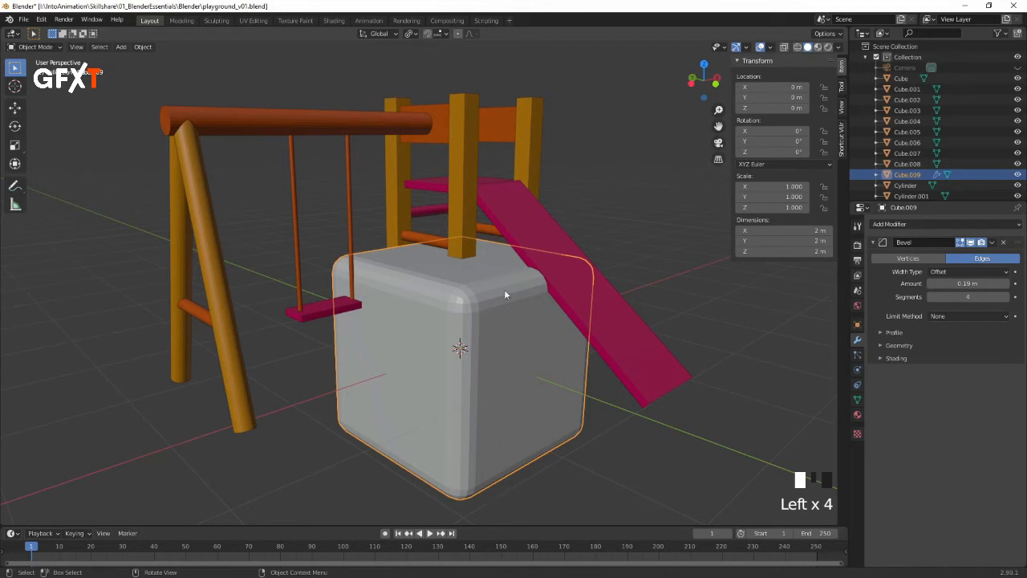
Step: Delete the beveled cube at the world origin
{"action": "left_click", "coordinate": [487, 326]}
{"action": "key", "text": "x"}
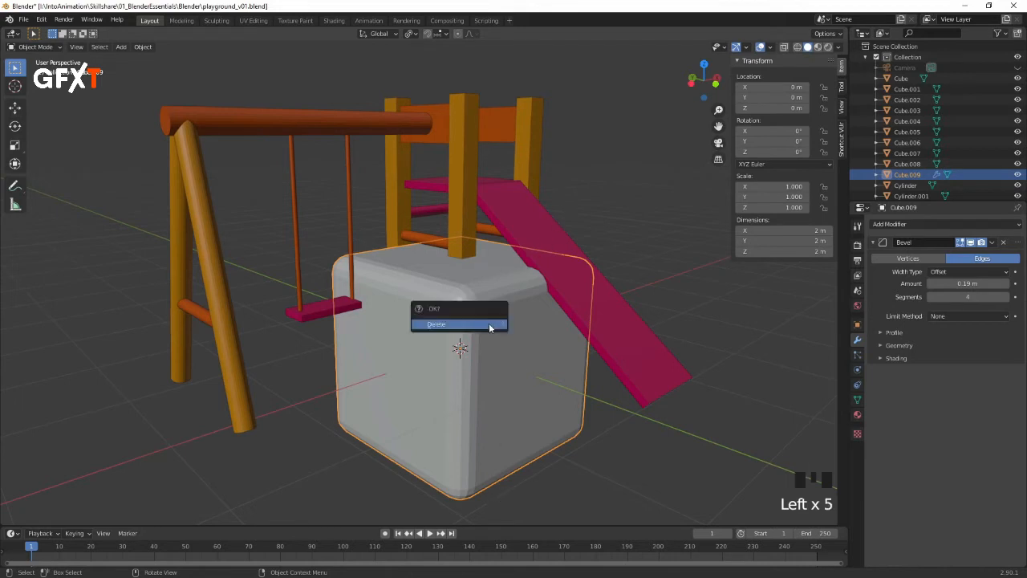
{"action": "left_click", "coordinate": [489, 325]}
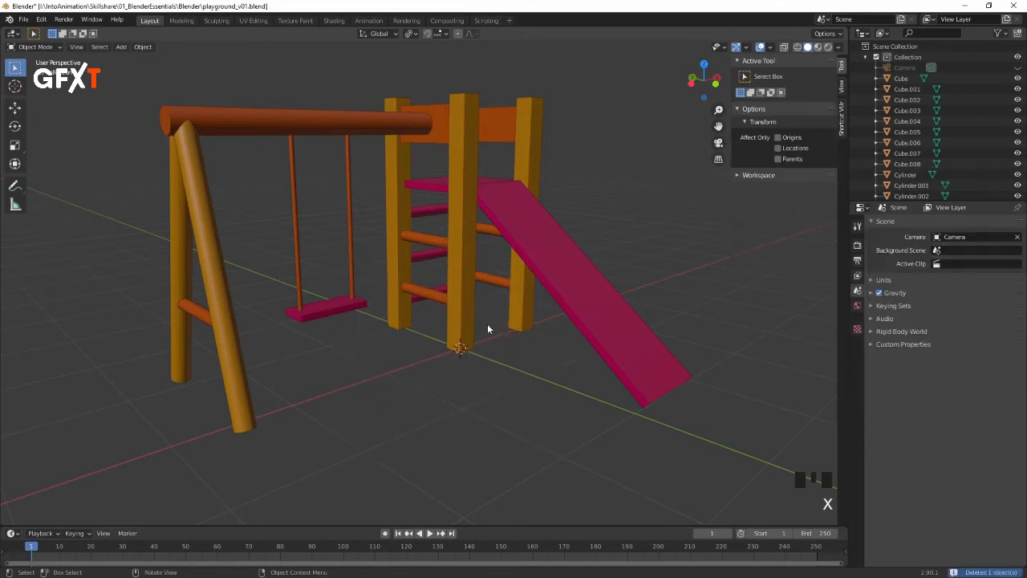
Step: Add a Bevel modifier to the slide and set its amount to 0.44 m
{"action": "left_click", "coordinate": [587, 268]}
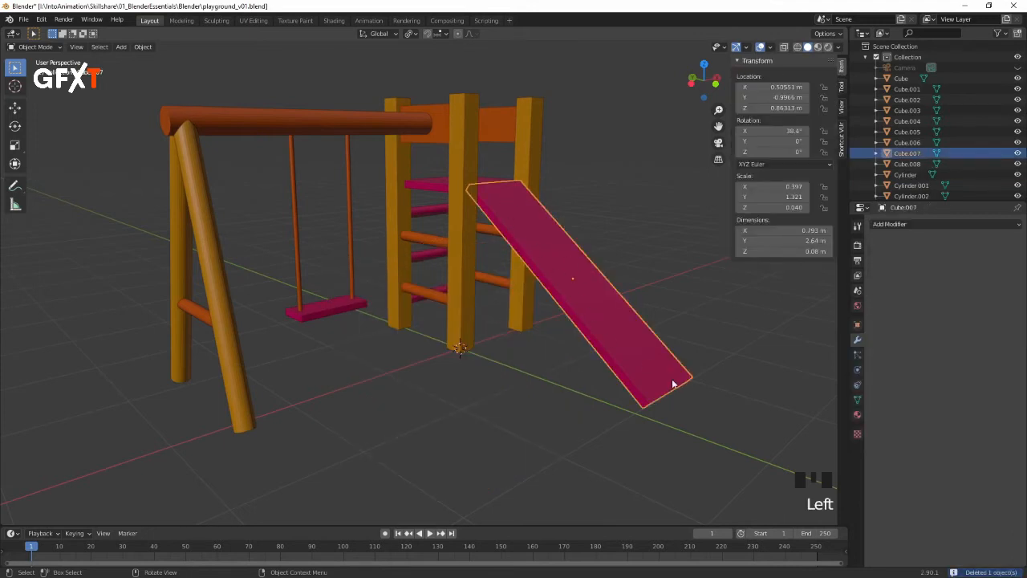
{"action": "left_click", "coordinate": [950, 226]}
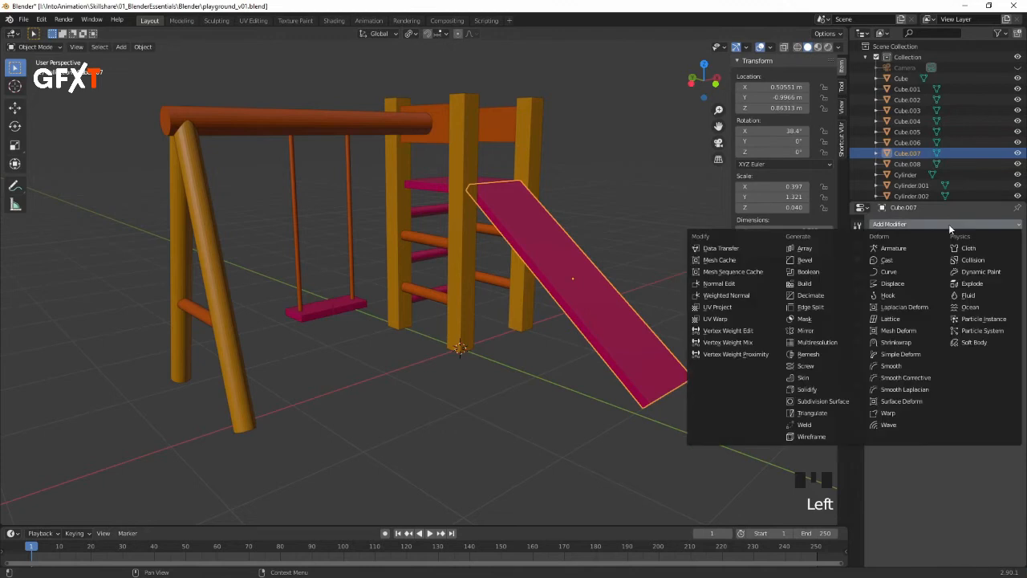
{"action": "left_click", "coordinate": [809, 262]}
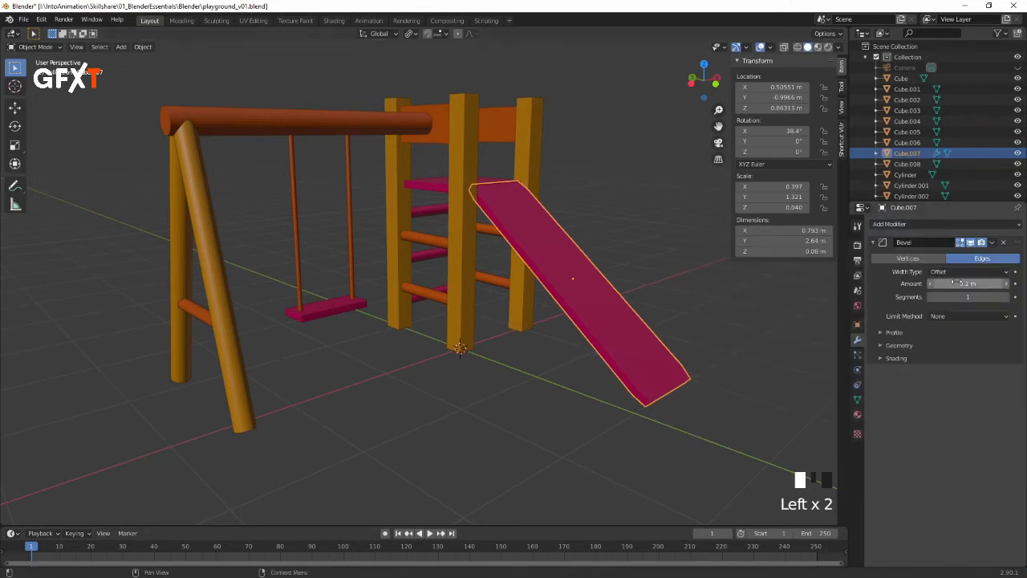
{"action": "left_click_drag", "start_coordinate": [955, 284], "coordinate": [1005, 283]}
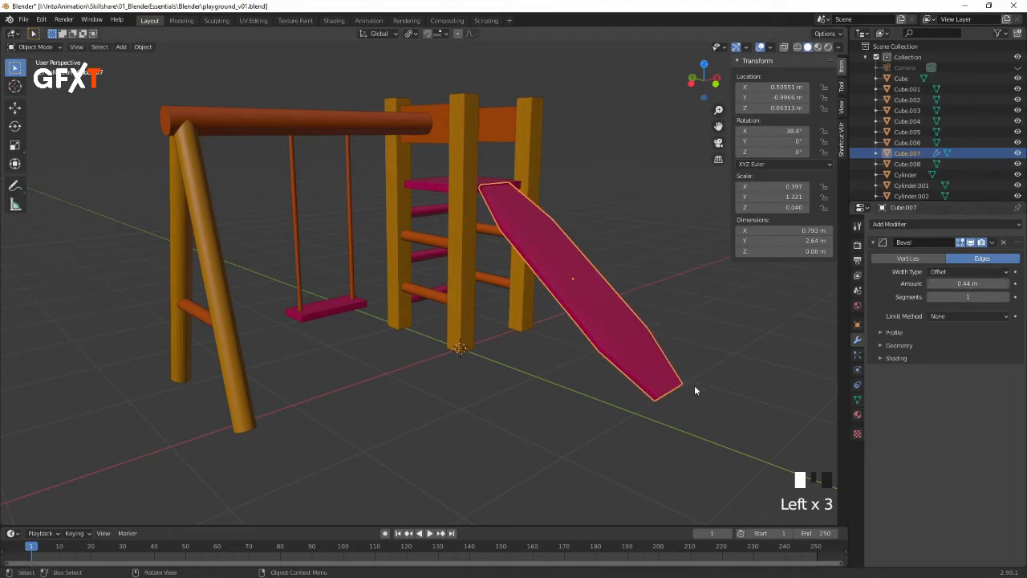
Step: Set the slide's Bevel modifier to 3 segments and inspect the rounded edges
{"action": "middle_click_drag", "start_coordinate": [704, 334], "coordinate": [651, 335]}
{"action": "middle_click_drag", "start_coordinate": [487, 406], "coordinate": [822, 281]}
{"action": "middle_click_drag", "start_coordinate": [724, 285], "coordinate": [504, 222], "text": "ctrl"}
{"action": "middle_click_drag", "start_coordinate": [608, 227], "coordinate": [586, 273], "text": "ctrl"}
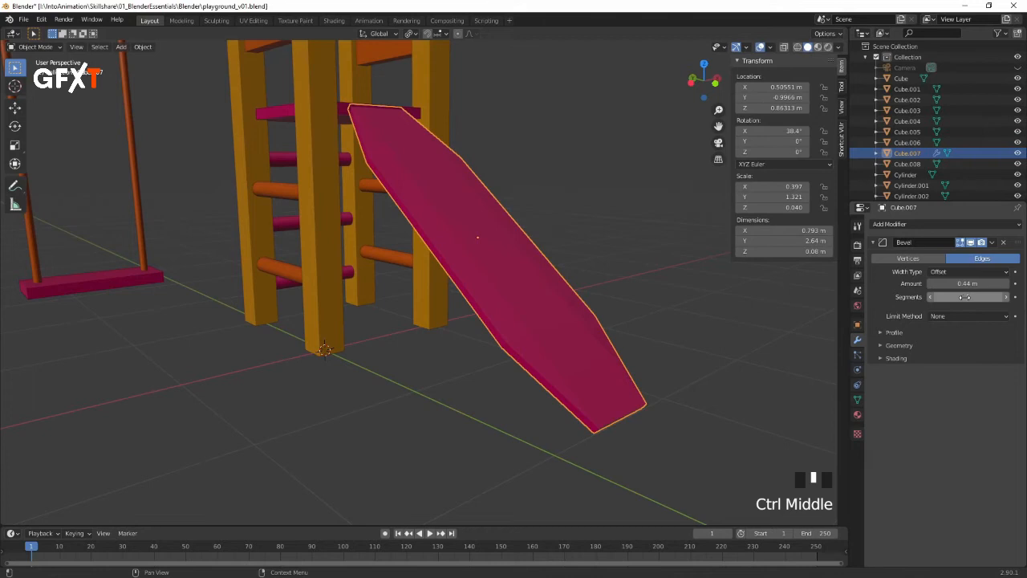
{"action": "left_click", "coordinate": [1006, 297]}
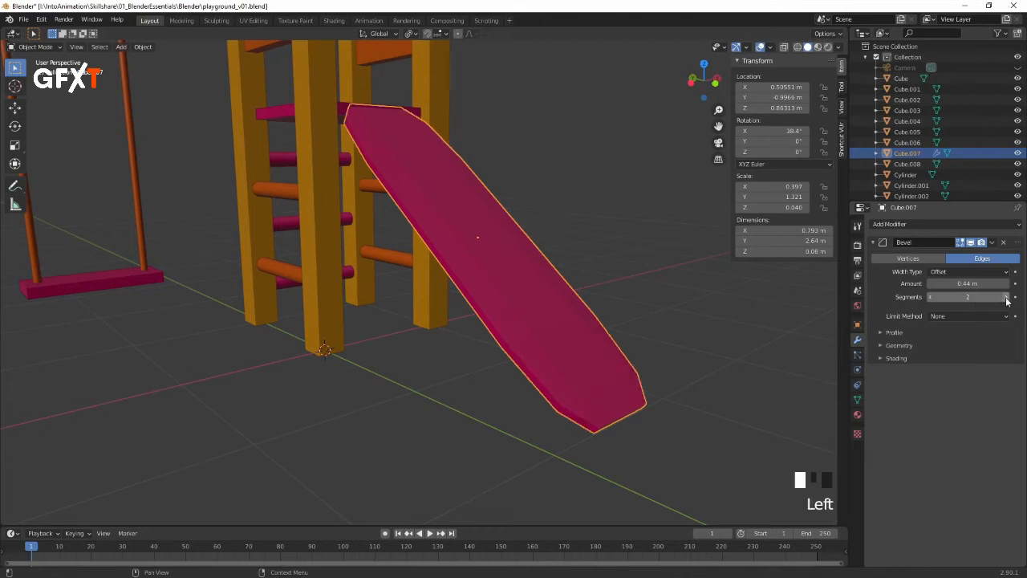
{"action": "left_click", "coordinate": [1006, 298]}
{"action": "middle_click_drag", "start_coordinate": [590, 304], "coordinate": [538, 325]}
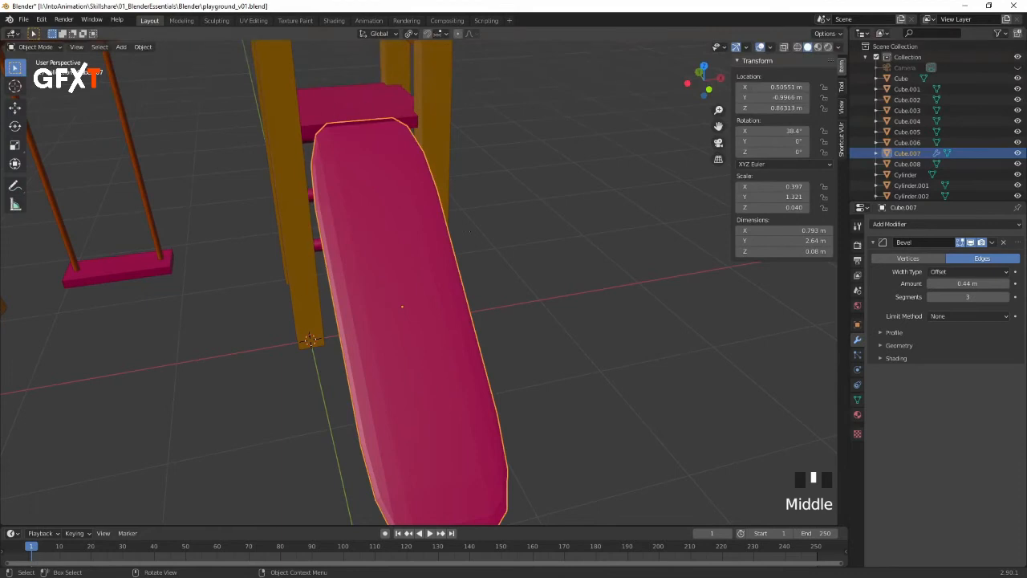
{"action": "middle_click_drag", "start_coordinate": [451, 341], "coordinate": [589, 300]}
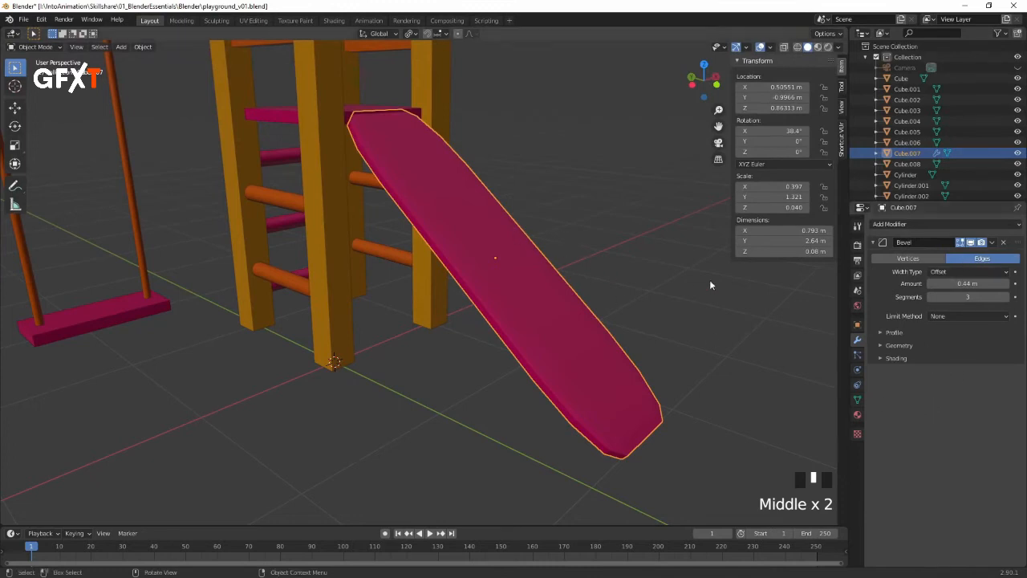
Step: Remove the Bevel modifier from the slide and apply the slide's scale
{"action": "left_click", "coordinate": [1003, 244]}
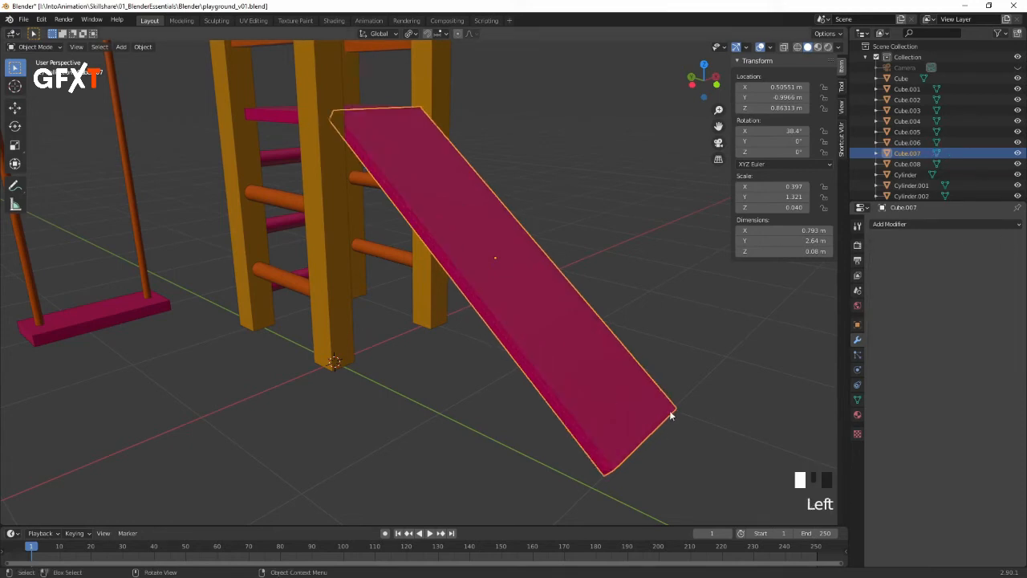
{"action": "middle_click_drag", "start_coordinate": [589, 300], "coordinate": [592, 288]}
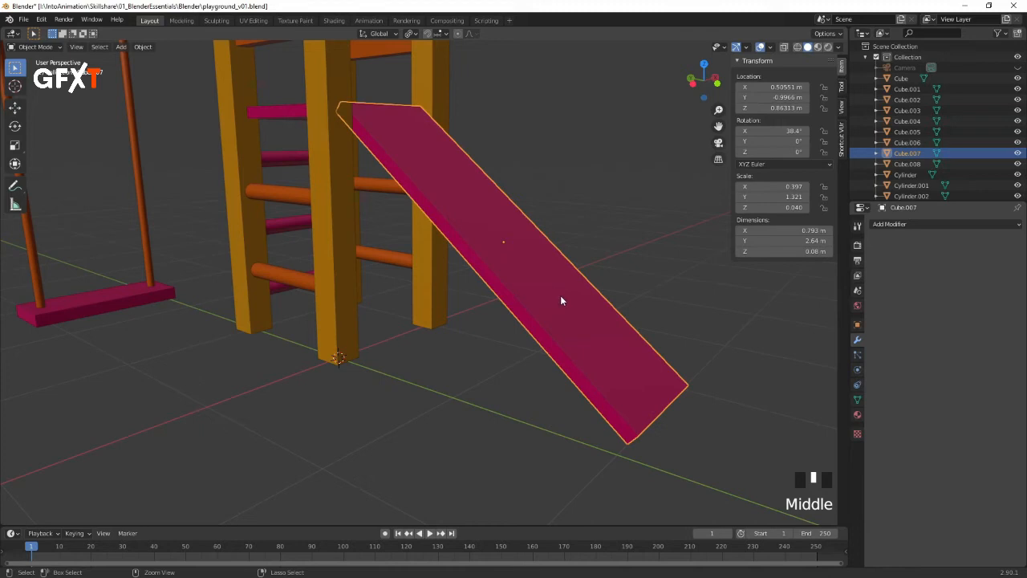
{"action": "key", "text": "ctrl+a"}
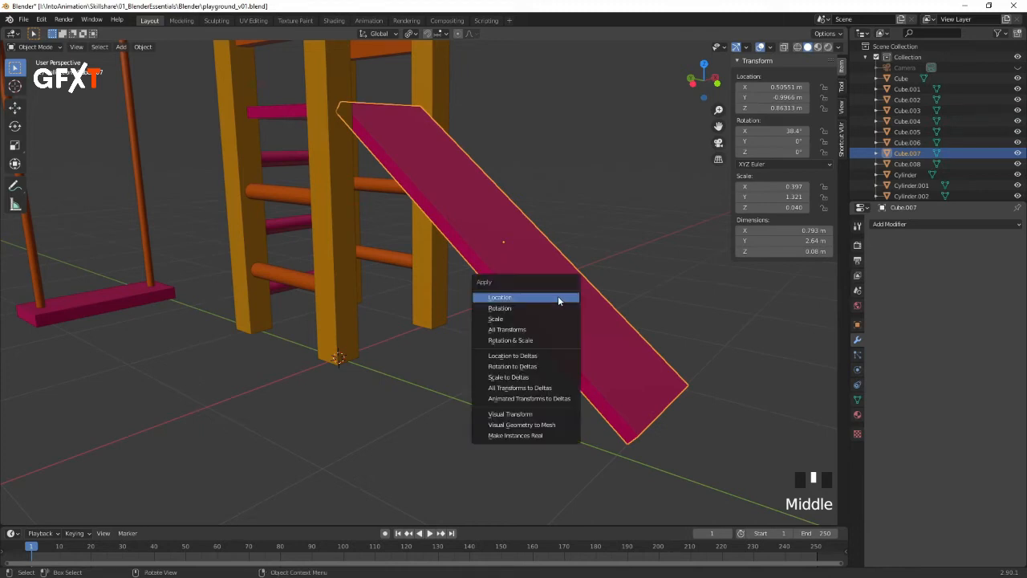
{"action": "left_click", "coordinate": [501, 320]}
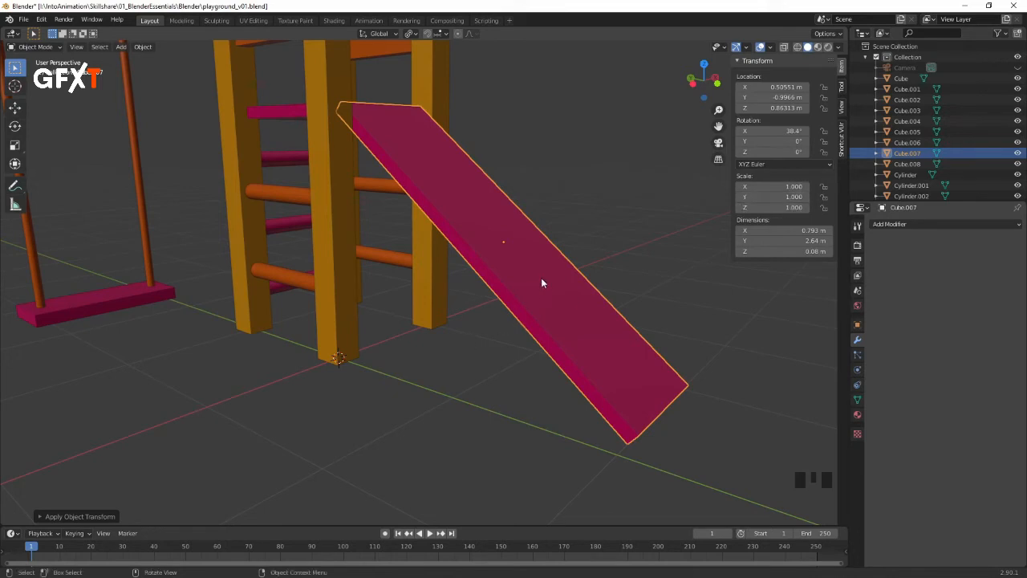
Step: Scale the slide up uniformly to about 3.256 and reset its scale to the default value
{"action": "key", "text": "s"}
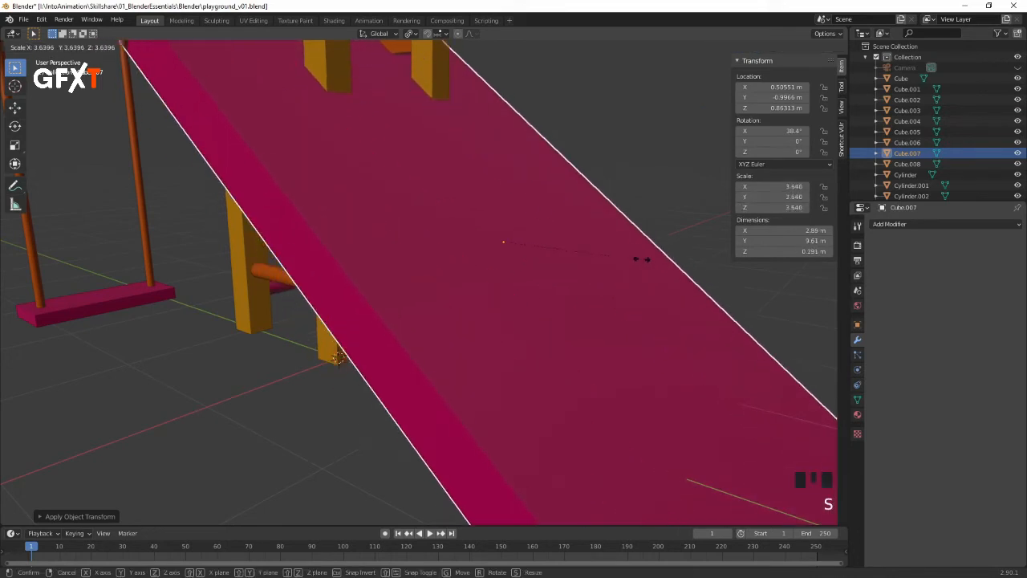
{"action": "left_click", "coordinate": [629, 256]}
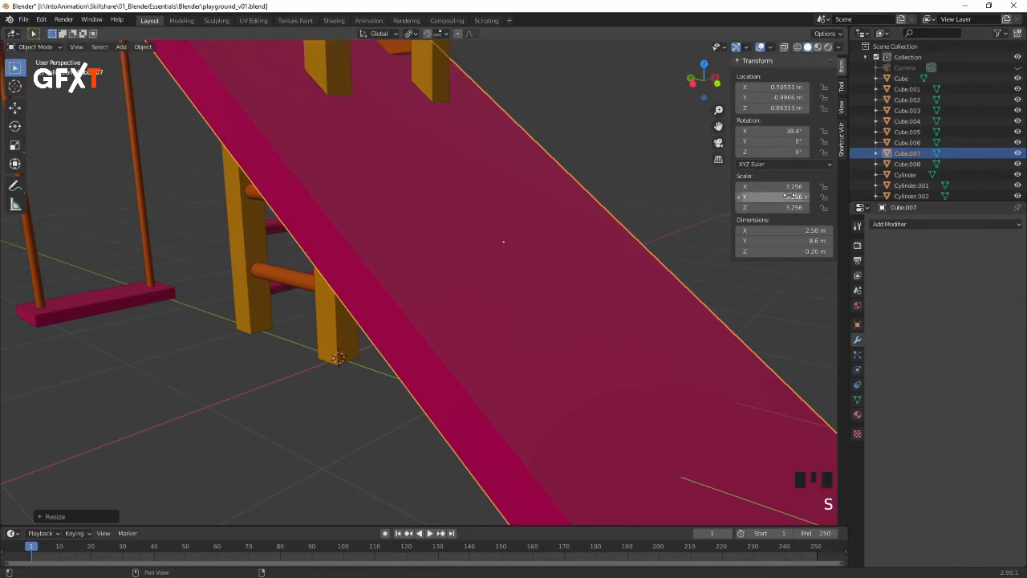
{"action": "key", "text": "BackSpace"}
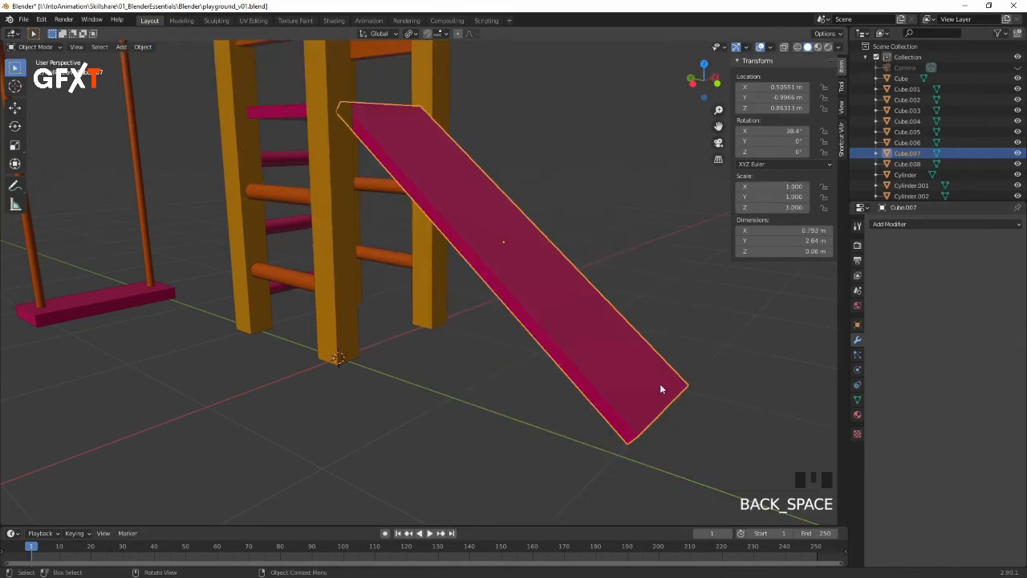
Step: Add a new Bevel modifier to the slide with its scale applied
{"action": "mouse_move", "coordinate": [666, 373]}
{"action": "middle_mouse_down"}
{"action": "mouse_move", "coordinate": [697, 360]}
{"action": "mouse_move", "coordinate": [658, 350]}
{"action": "mouse_move", "coordinate": [674, 361]}
{"action": "middle_mouse_up"}
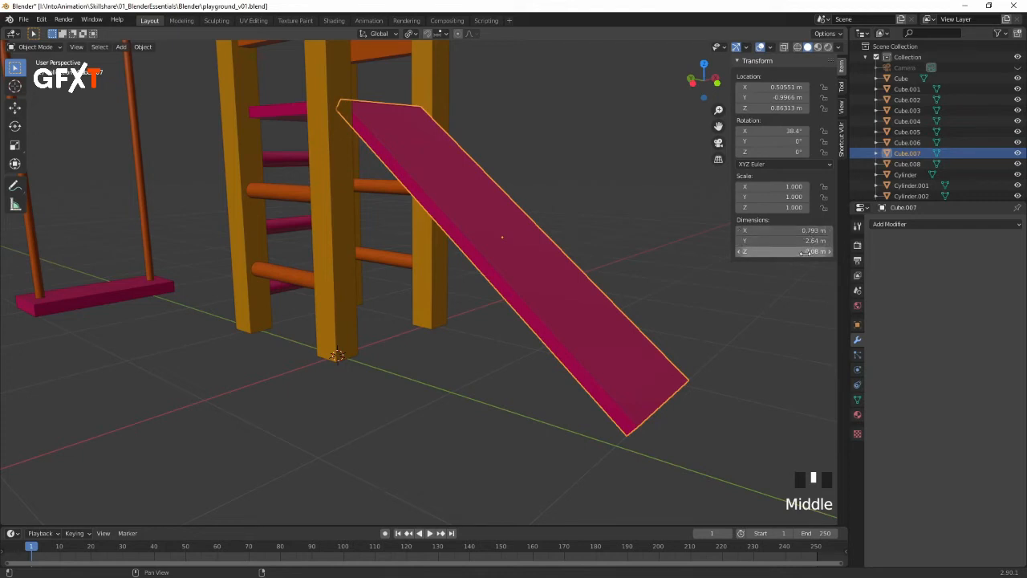
{"action": "middle_click_drag", "start_coordinate": [495, 321], "coordinate": [430, 327]}
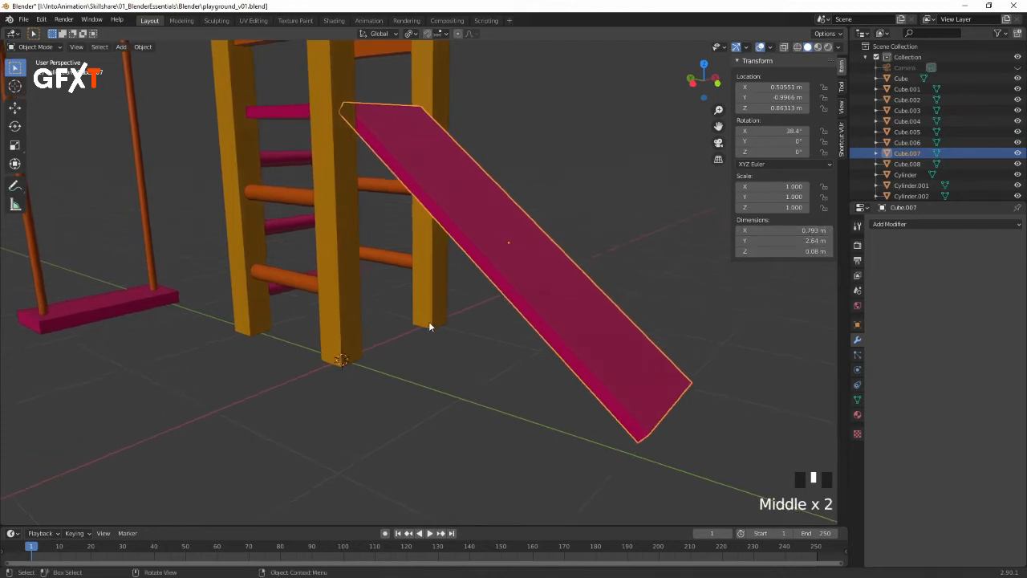
{"action": "left_click", "coordinate": [921, 224]}
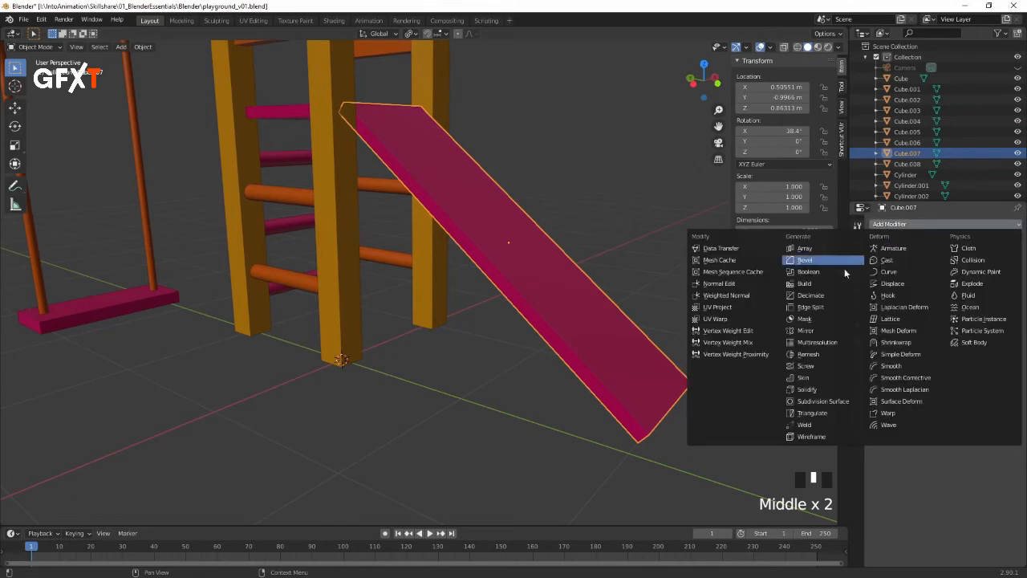
{"action": "left_click", "coordinate": [818, 261]}
{"action": "middle_click_drag", "start_coordinate": [688, 304], "coordinate": [413, 309]}
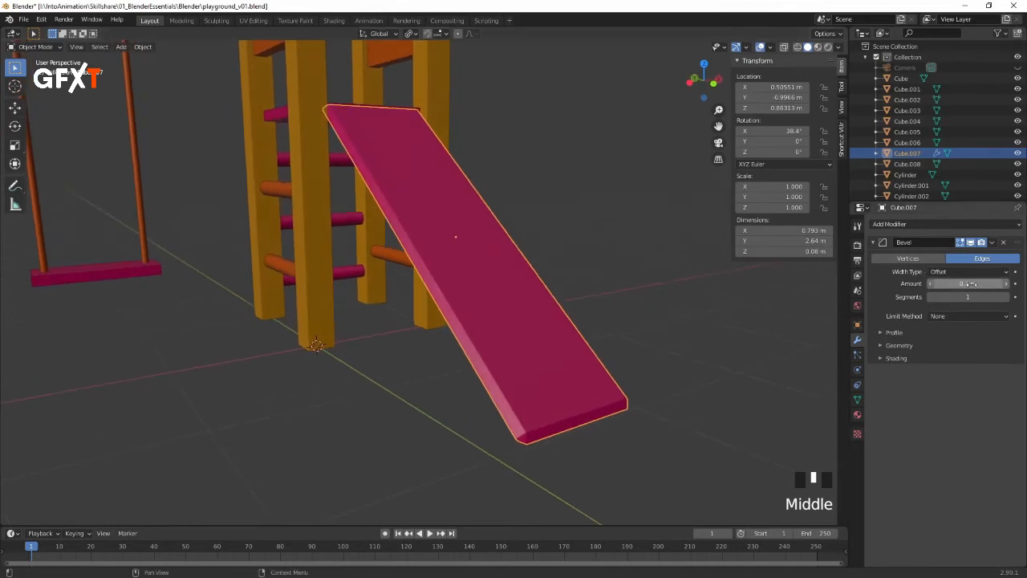
Step: Set the slide's Bevel modifier to an amount of 0.016 m with 3 segments and inspect the rounded edges
{"action": "mouse_move", "coordinate": [967, 283]}
{"action": "left_mouse_down"}
{"action": "mouse_move", "coordinate": [931, 283]}
{"action": "mouse_move", "coordinate": [975, 284]}
{"action": "left_mouse_up"}
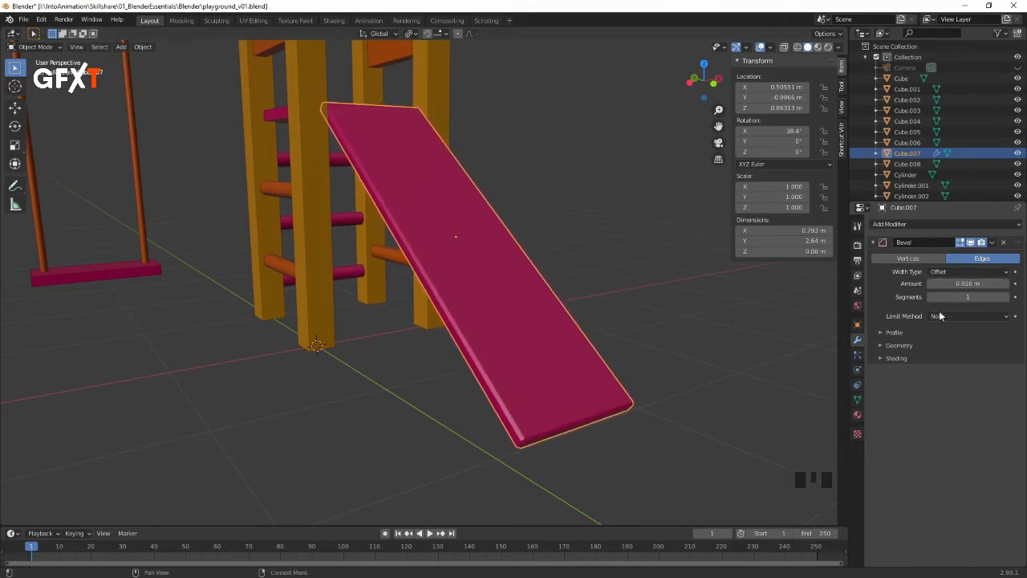
{"action": "left_click", "coordinate": [1007, 297]}
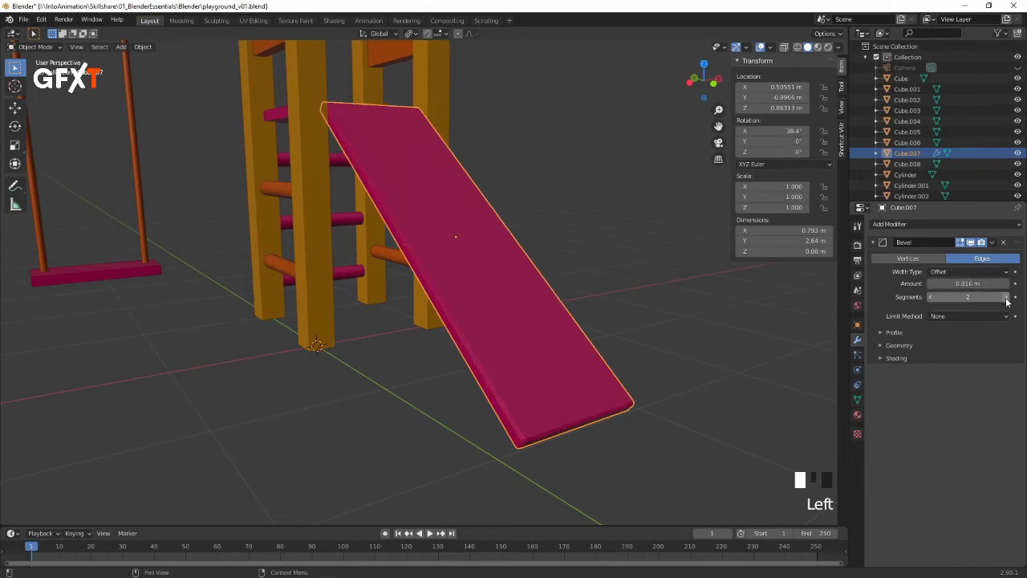
{"action": "left_click", "coordinate": [1006, 297]}
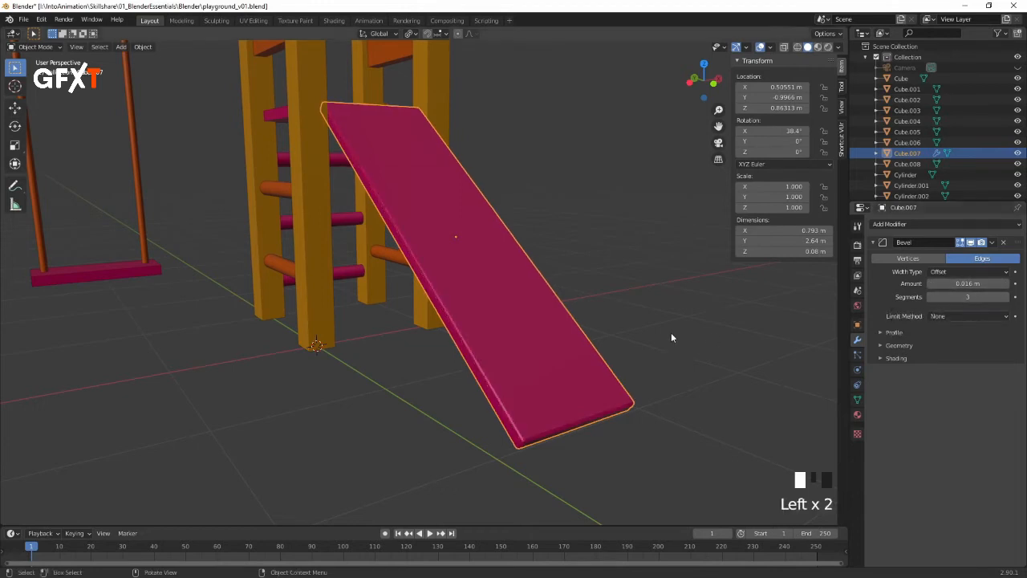
{"action": "middle_click_drag", "start_coordinate": [542, 345], "coordinate": [663, 288]}
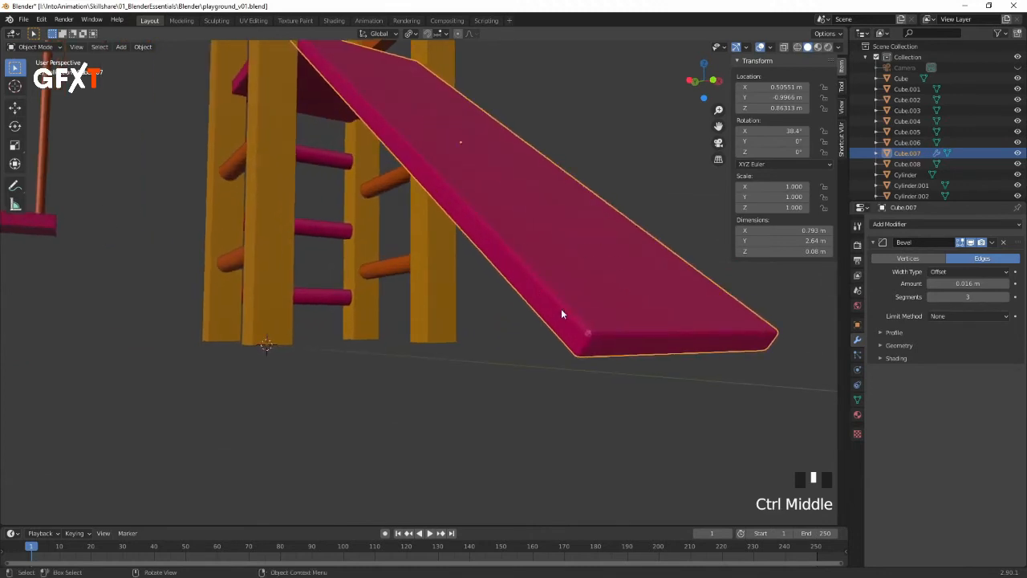
{"action": "middle_click_drag", "start_coordinate": [705, 252], "coordinate": [580, 292], "text": "ctrl"}
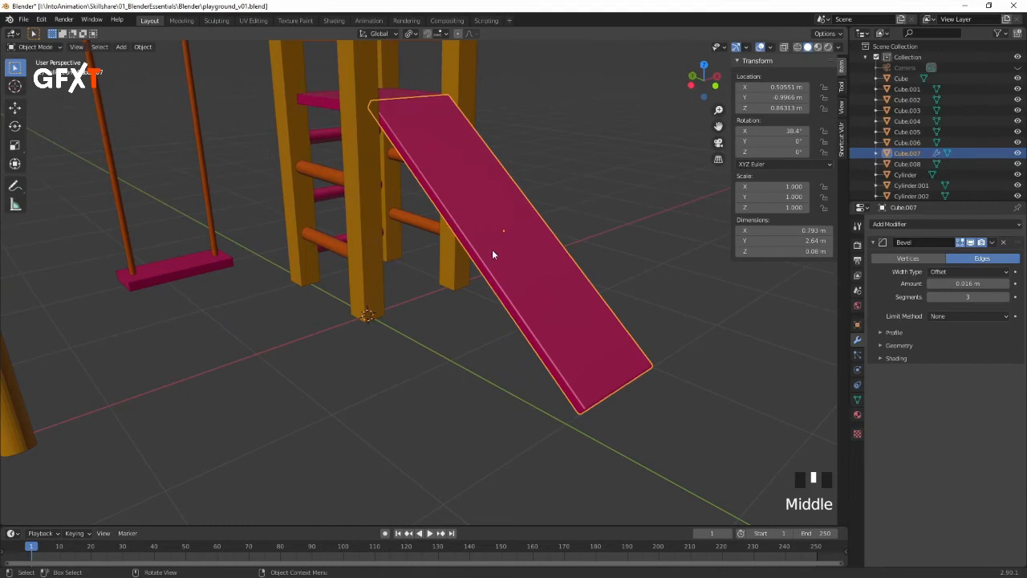
{"action": "middle_click_drag", "start_coordinate": [622, 257], "coordinate": [584, 272]}
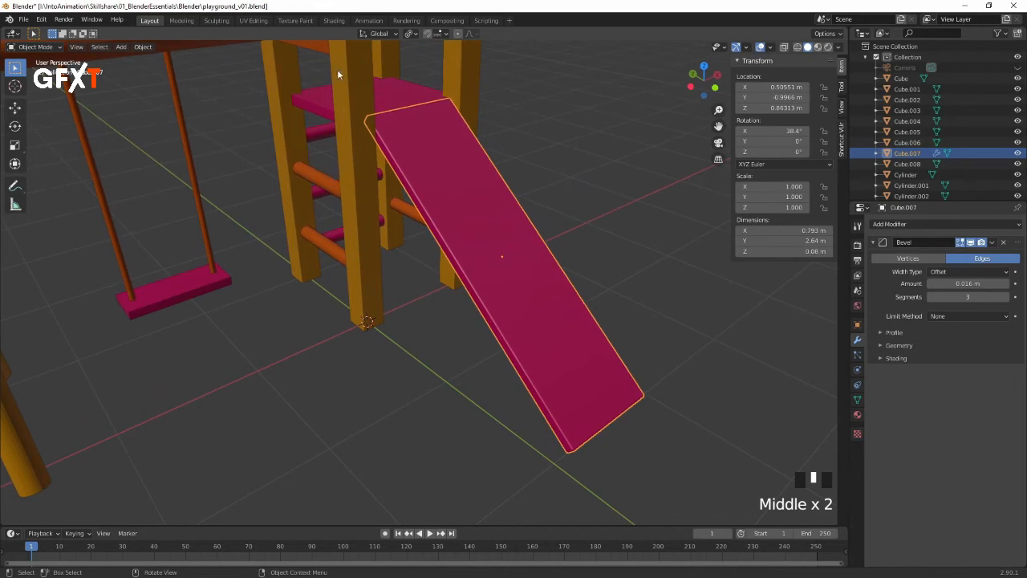
{"action": "mouse_move", "coordinate": [572, 209]}
{"action": "middle_mouse_down"}
{"action": "mouse_move", "coordinate": [548, 193]}
{"action": "mouse_move", "coordinate": [562, 195]}
{"action": "middle_mouse_up"}
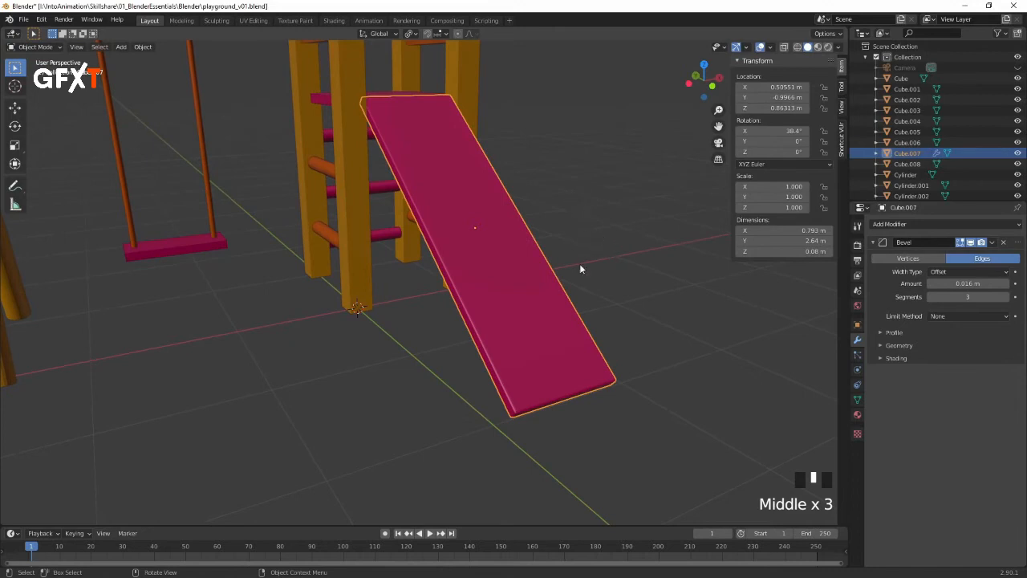
Step: Remove the Bevel modifier from the slide
{"action": "left_click", "coordinate": [1002, 242]}
{"action": "middle_click_drag", "start_coordinate": [435, 284], "coordinate": [540, 238]}
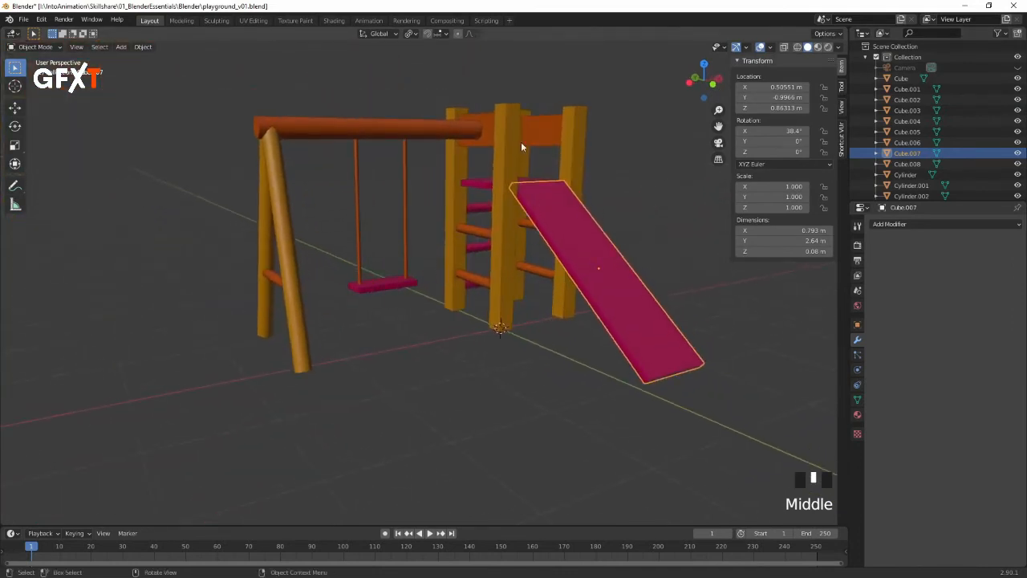
Step: Select all the playground objects together and apply their scale
{"action": "left_click", "coordinate": [498, 185]}
{"action": "left_click", "coordinate": [506, 155]}
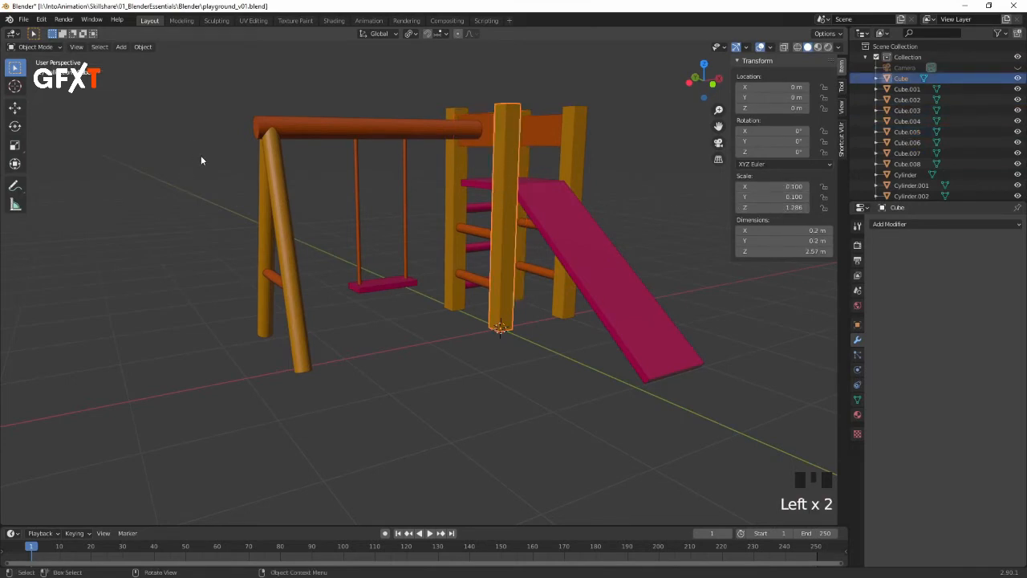
{"action": "left_click", "coordinate": [229, 167]}
{"action": "left_click_drag", "start_coordinate": [221, 84], "coordinate": [600, 313]}
{"action": "key", "text": "ctrl"}
{"action": "key", "text": "ctrl+a"}
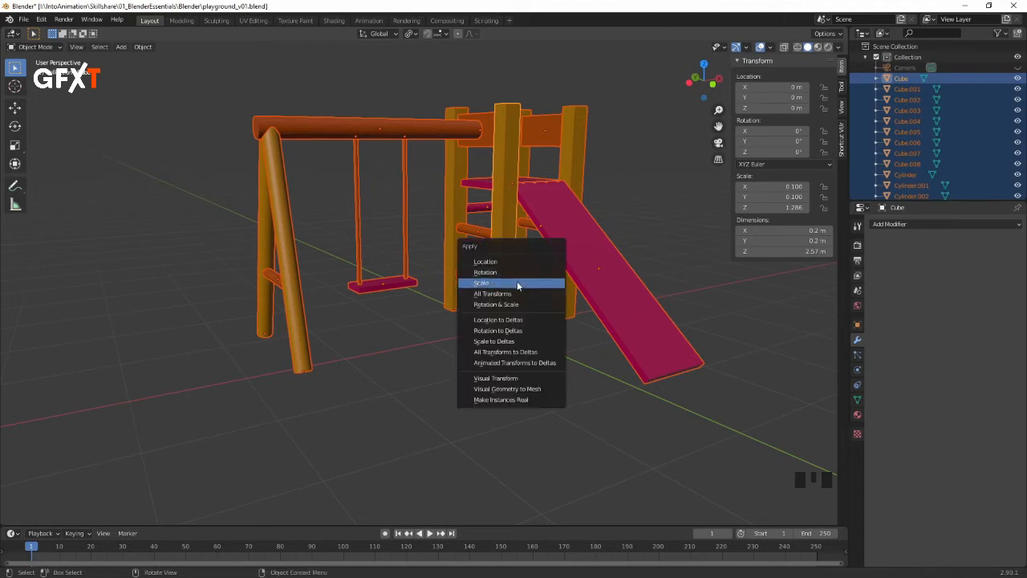
{"action": "left_click", "coordinate": [517, 283]}
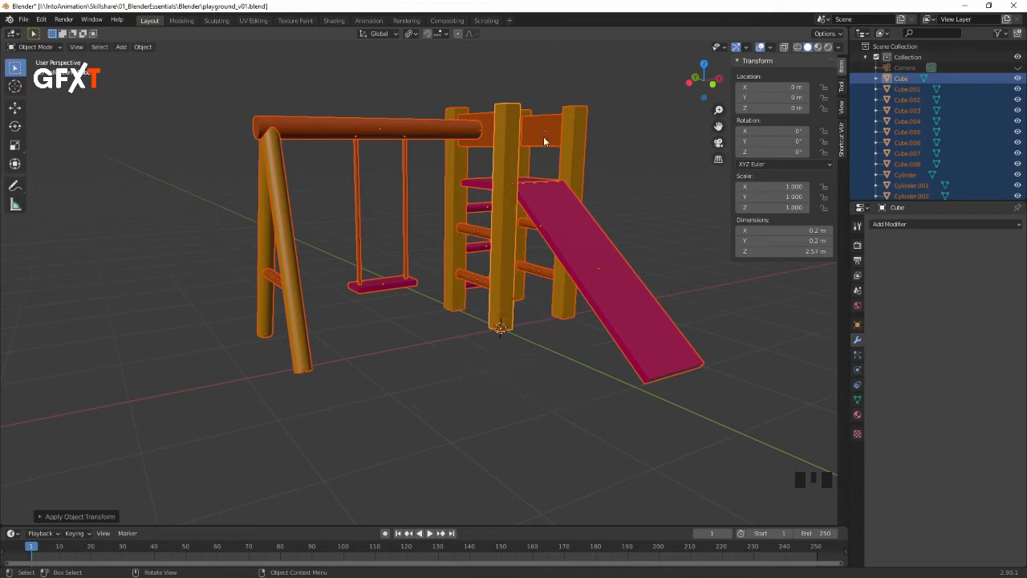
Step: Check the scale values of a tower post, the swing's top beam and a swing rope
{"action": "left_click", "coordinate": [575, 149]}
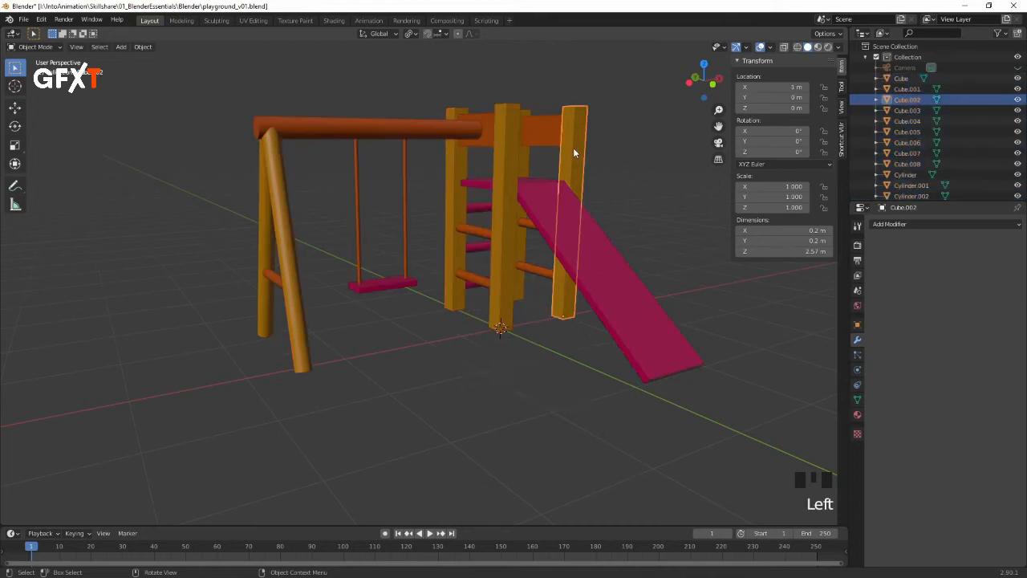
{"action": "left_click", "coordinate": [419, 128]}
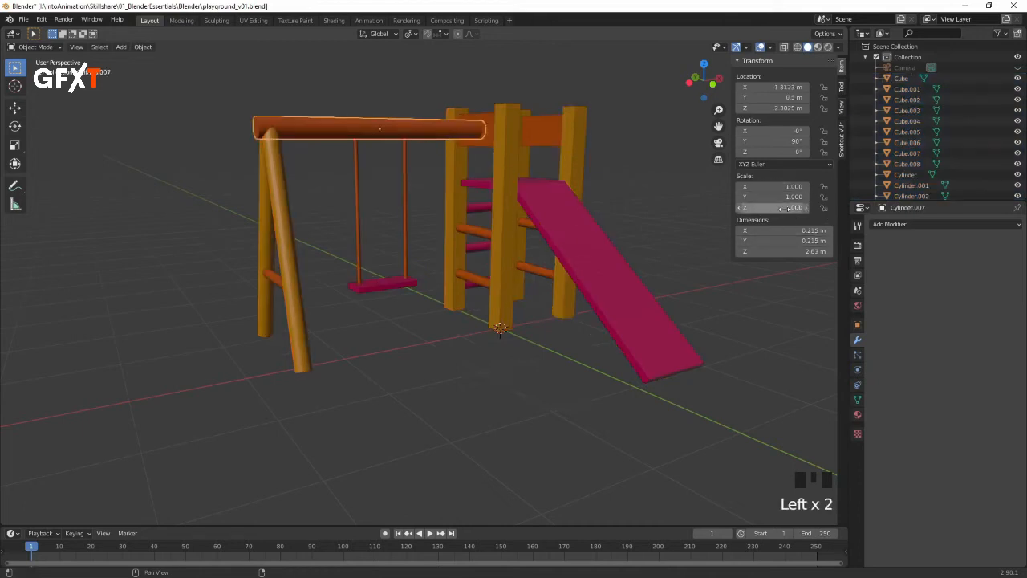
{"action": "left_click", "coordinate": [359, 224]}
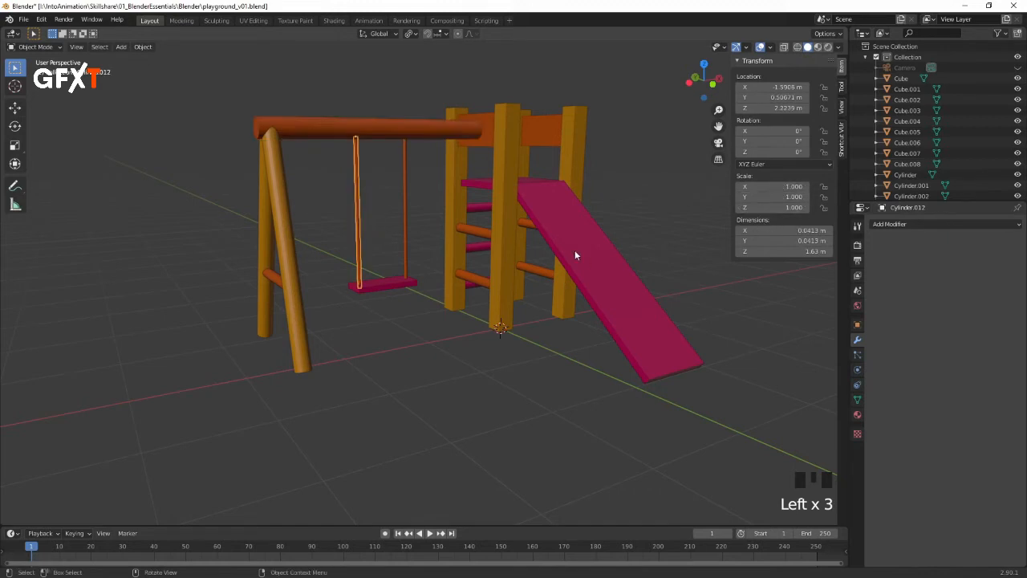
{"action": "left_click", "coordinate": [543, 258]}
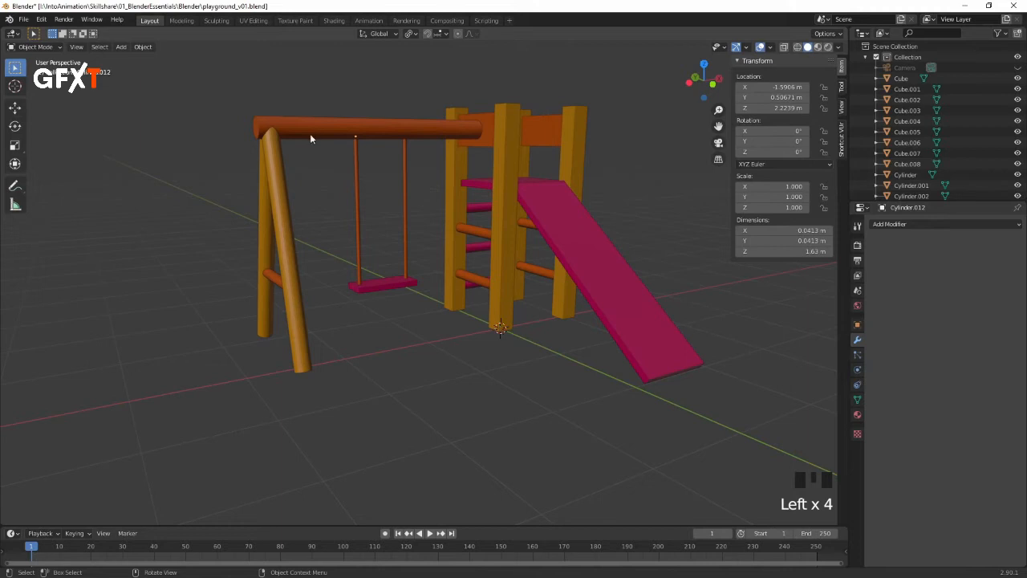
Step: Examine the surface shading of the swing's top beam and an orange ladder rung up close
{"action": "left_click", "coordinate": [316, 125]}
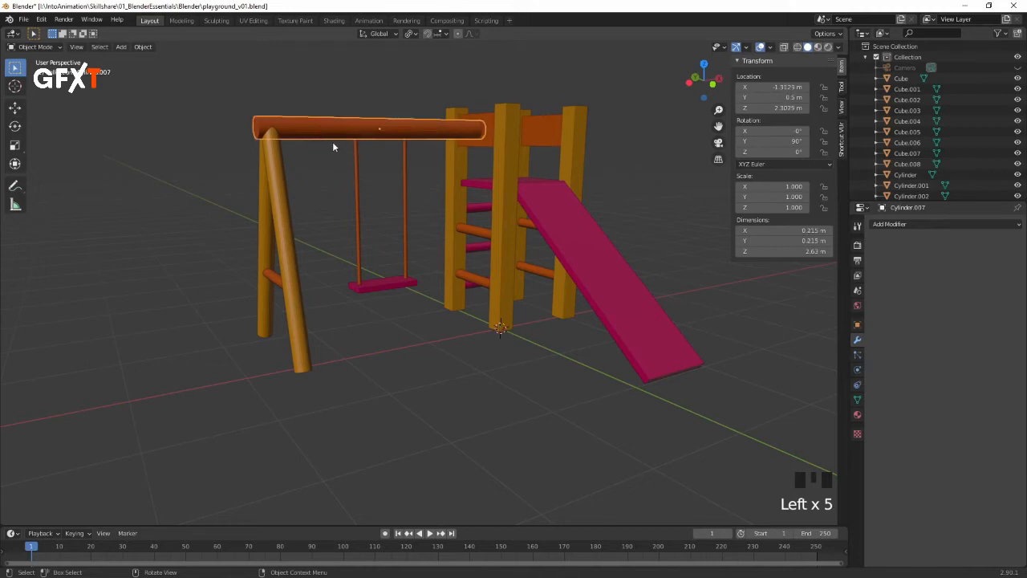
{"action": "key", "text": "KP_Decimal"}
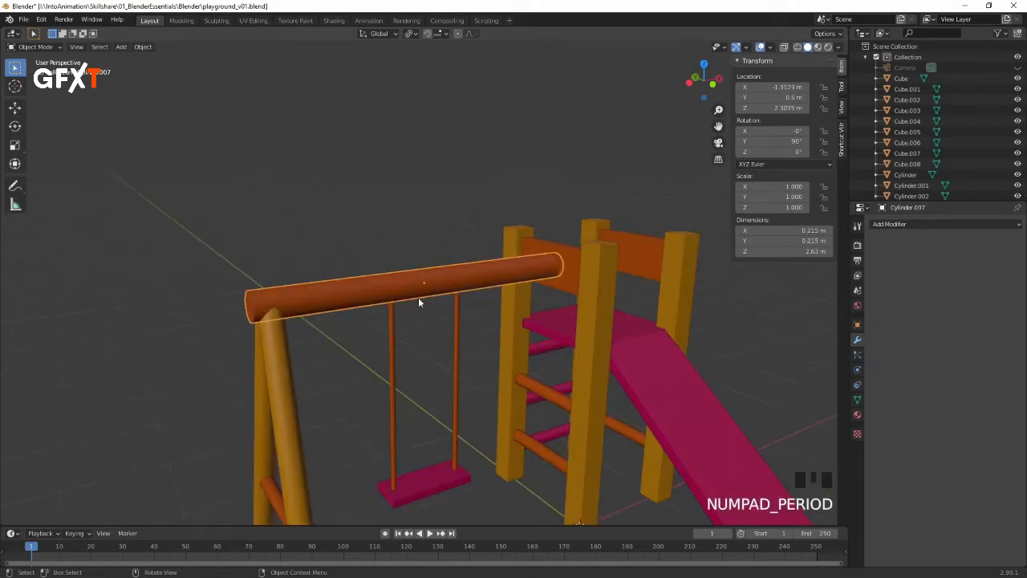
{"action": "mouse_move", "coordinate": [420, 300]}
{"action": "middle_mouse_down"}
{"action": "mouse_move", "coordinate": [447, 282]}
{"action": "mouse_move", "coordinate": [416, 292]}
{"action": "mouse_move", "coordinate": [438, 291]}
{"action": "middle_mouse_up"}
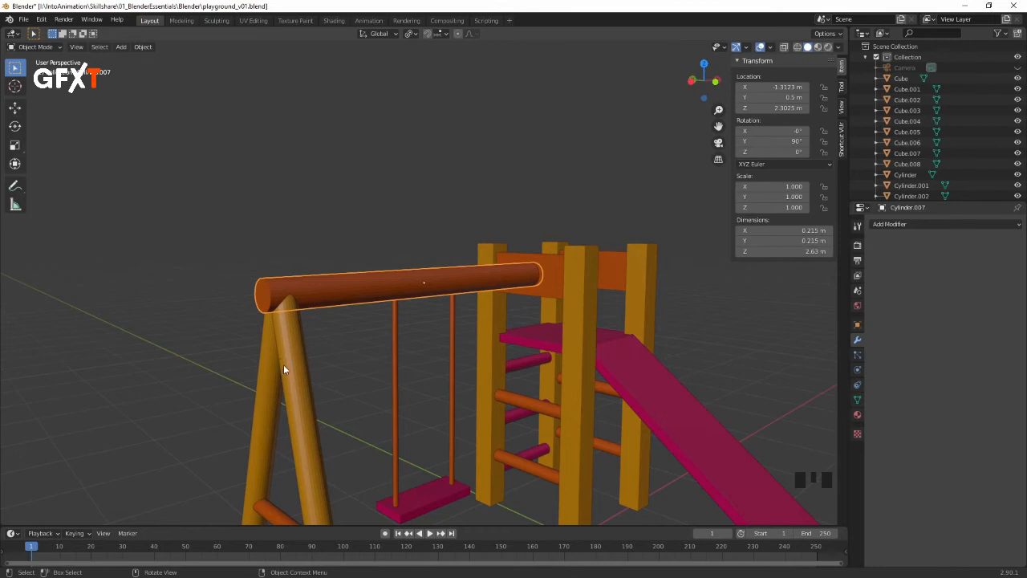
{"action": "left_click", "coordinate": [523, 408]}
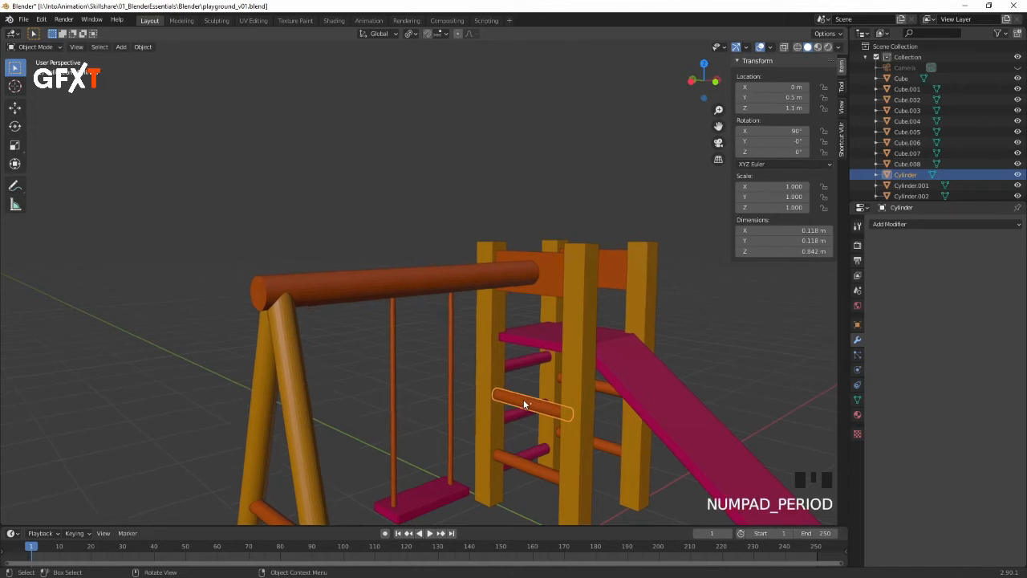
{"action": "key", "text": "KP_Decimal"}
{"action": "left_click", "coordinate": [403, 321]}
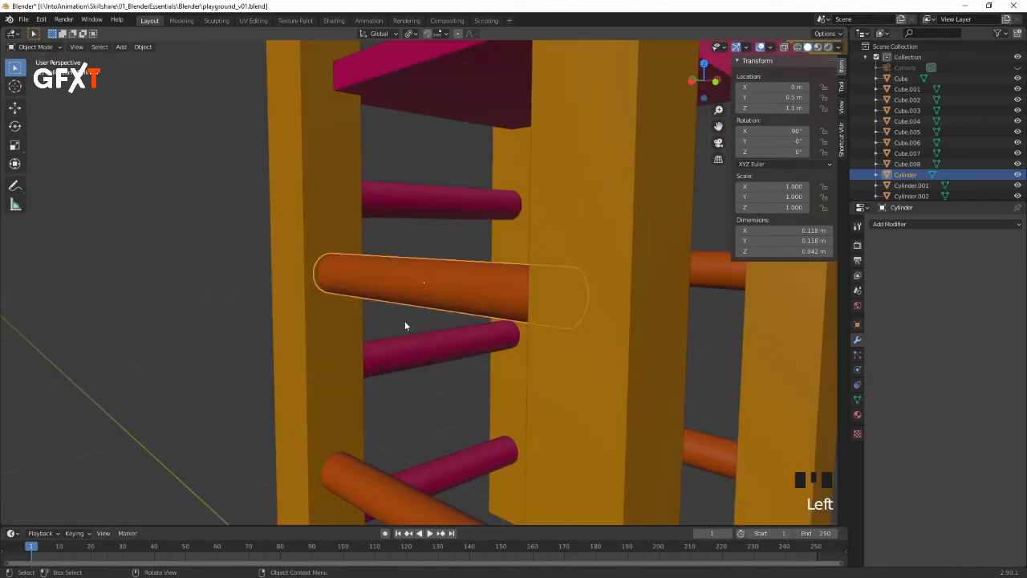
{"action": "left_click", "coordinate": [400, 321]}
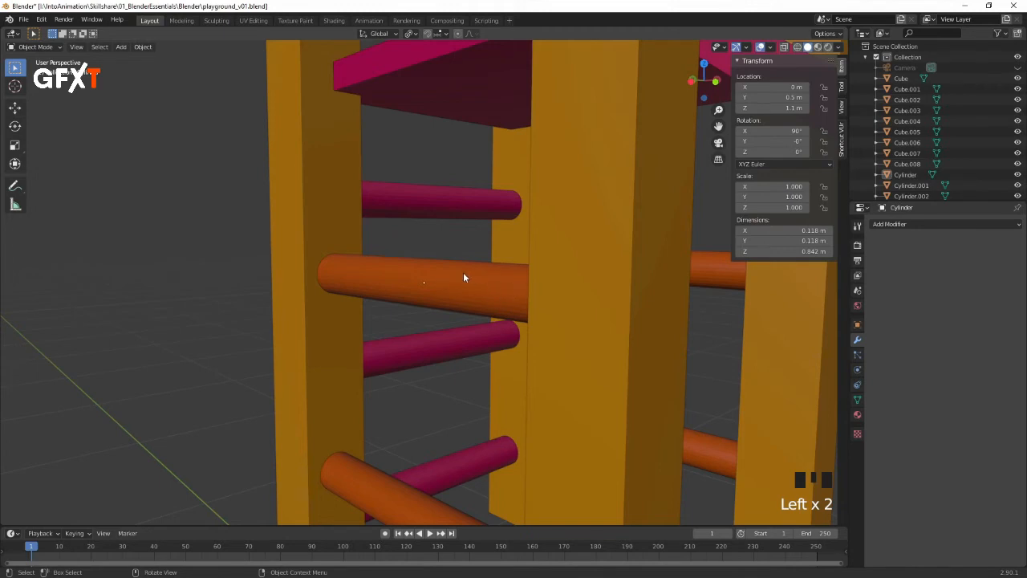
{"action": "key", "text": "Home"}
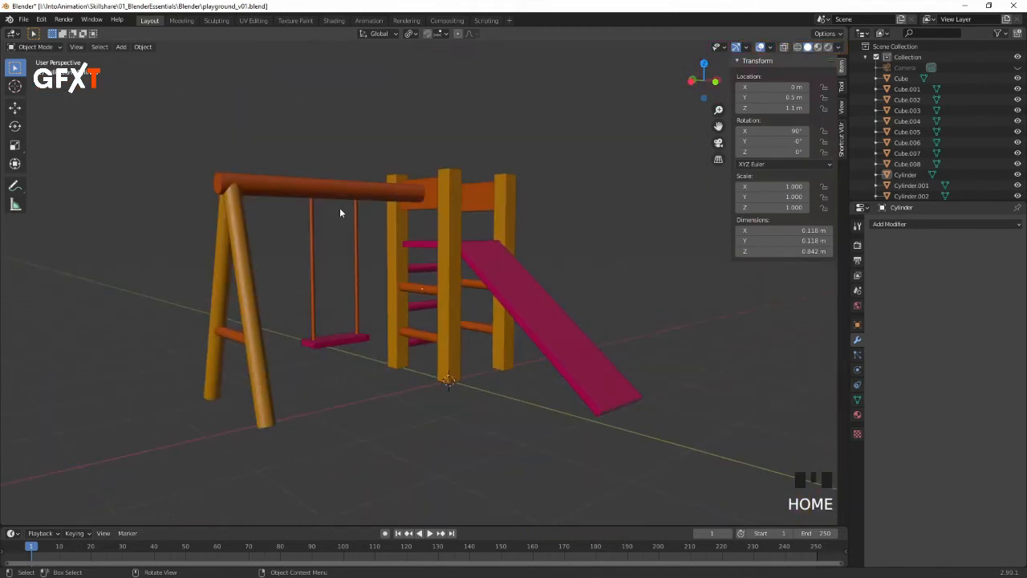
Step: Apply smooth shading to the swing's top beam
{"action": "left_click", "coordinate": [288, 186]}
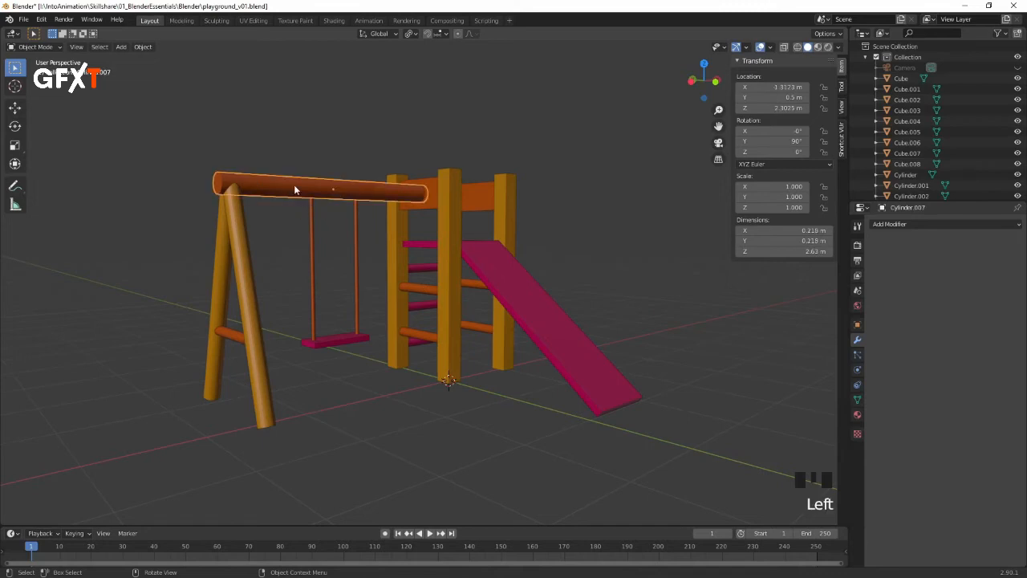
{"action": "right_click", "coordinate": [287, 183]}
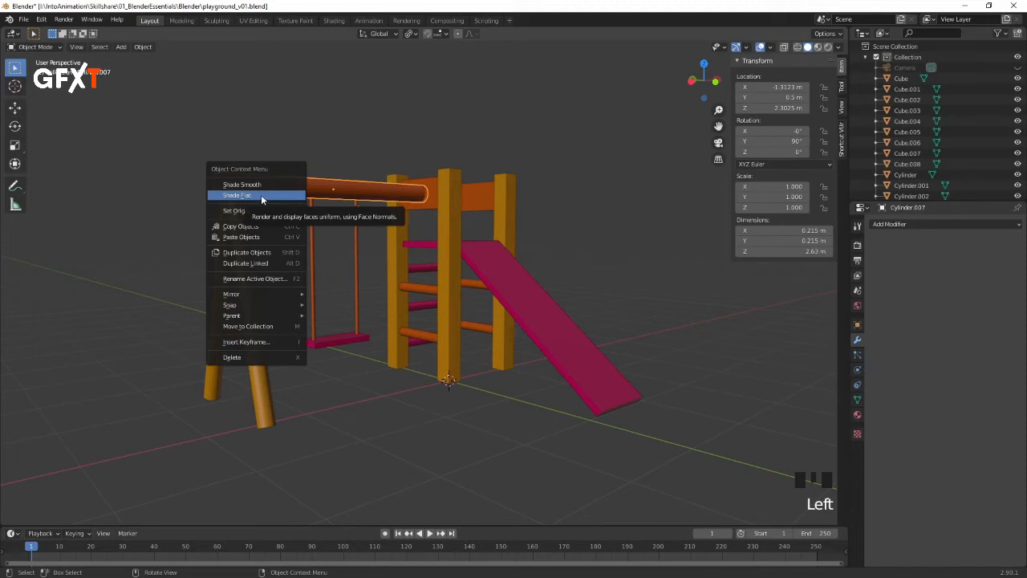
{"action": "left_click", "coordinate": [263, 184]}
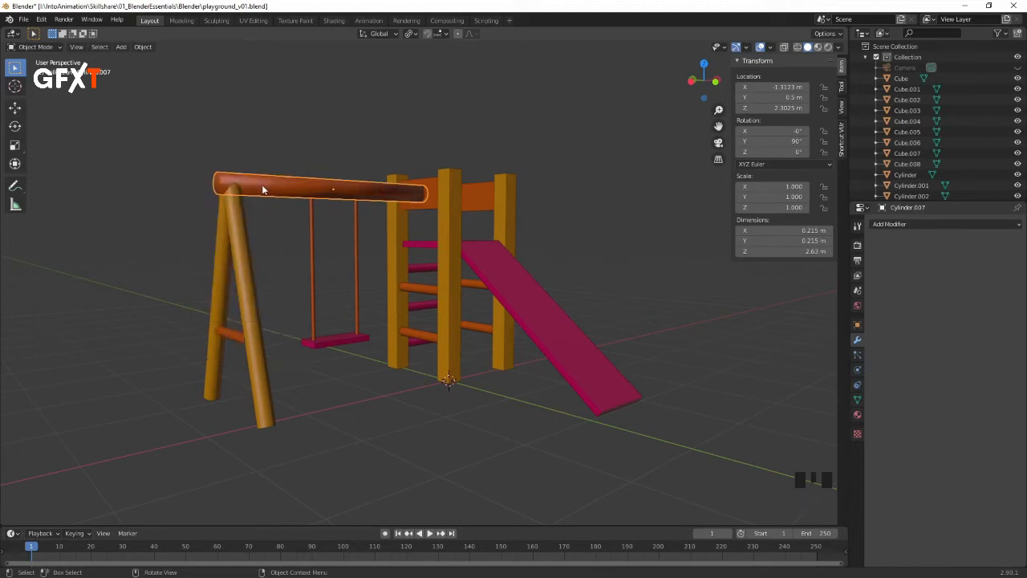
{"action": "left_click", "coordinate": [283, 245]}
Step: Apply smooth shading to the swing frame's two legs and the crossbar between them
{"action": "middle_click_drag", "start_coordinate": [261, 172], "coordinate": [252, 224]}
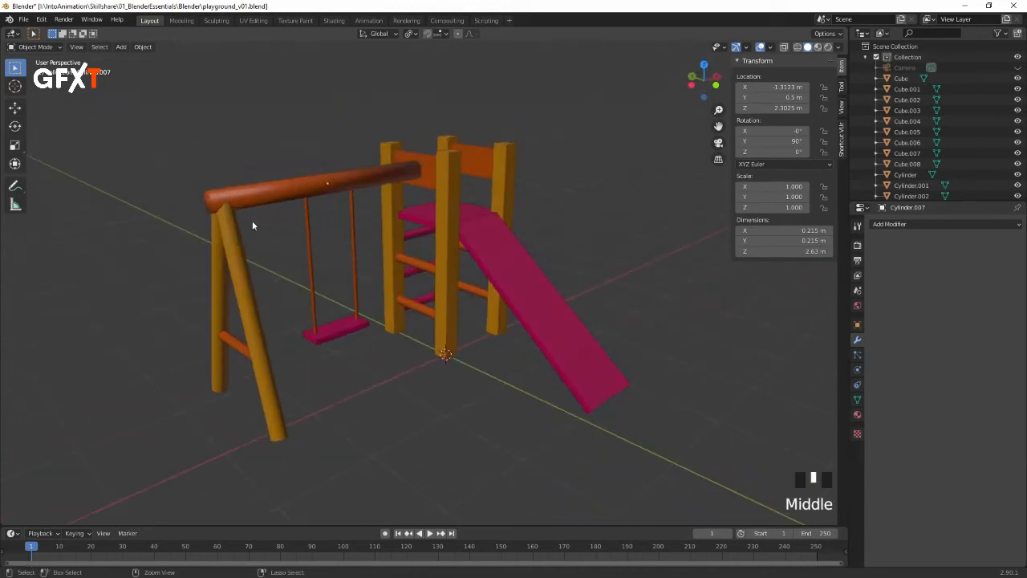
{"action": "left_click", "coordinate": [234, 237]}
{"action": "left_click", "coordinate": [227, 309], "text": "shift"}
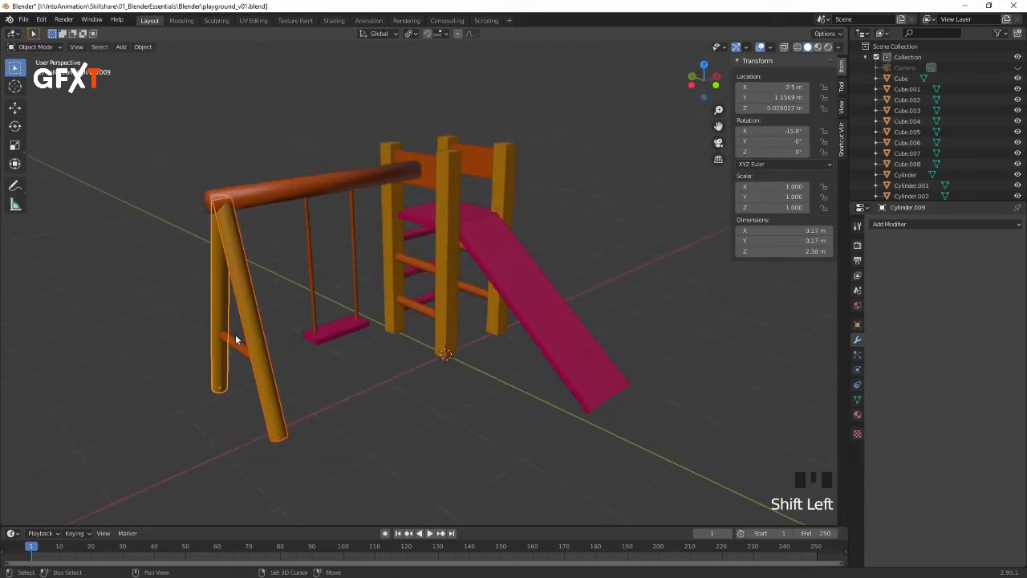
{"action": "left_click", "coordinate": [238, 345], "text": "shift"}
{"action": "right_click", "coordinate": [247, 312]}
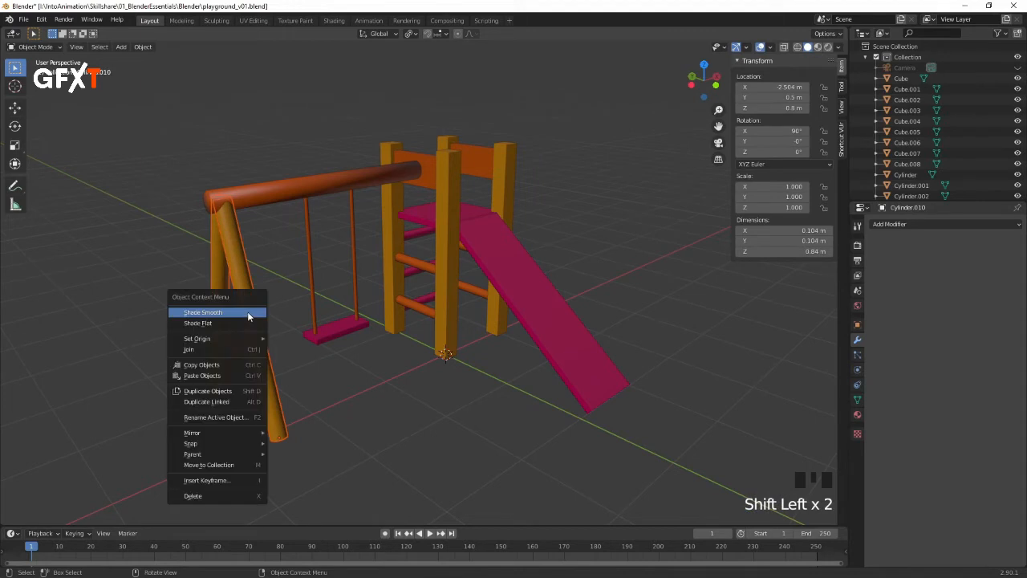
{"action": "left_click", "coordinate": [244, 312]}
{"action": "left_click", "coordinate": [289, 315]}
Step: Apply smooth shading to all the pink and orange rungs between the tower posts
{"action": "middle_click_drag", "start_coordinate": [289, 316], "coordinate": [448, 225]}
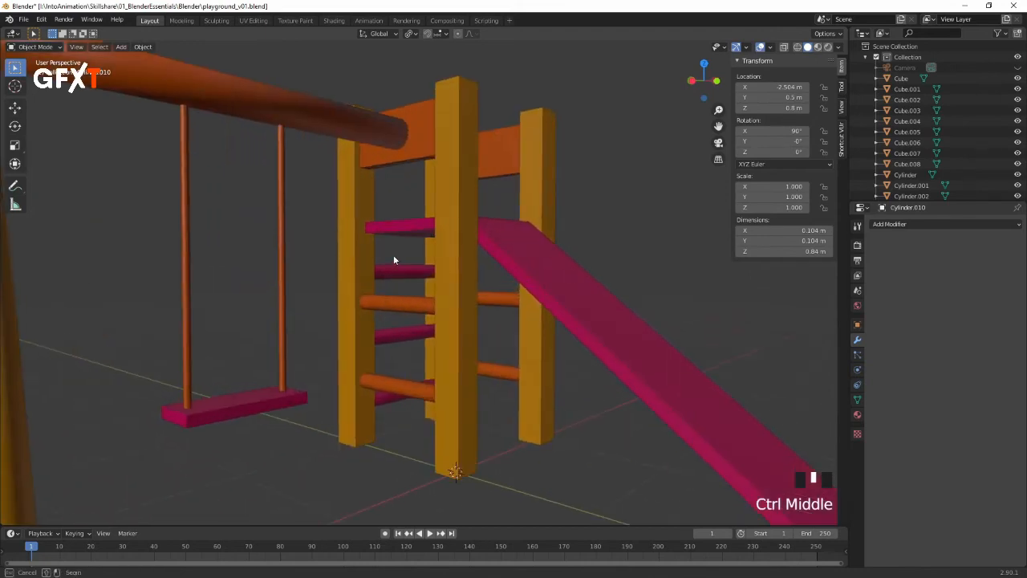
{"action": "left_click", "coordinate": [414, 264]}
{"action": "left_click_drag", "start_coordinate": [397, 252], "coordinate": [391, 418]}
{"action": "left_click", "coordinate": [491, 297], "text": "shift"}
{"action": "left_click", "coordinate": [496, 370], "text": "shift"}
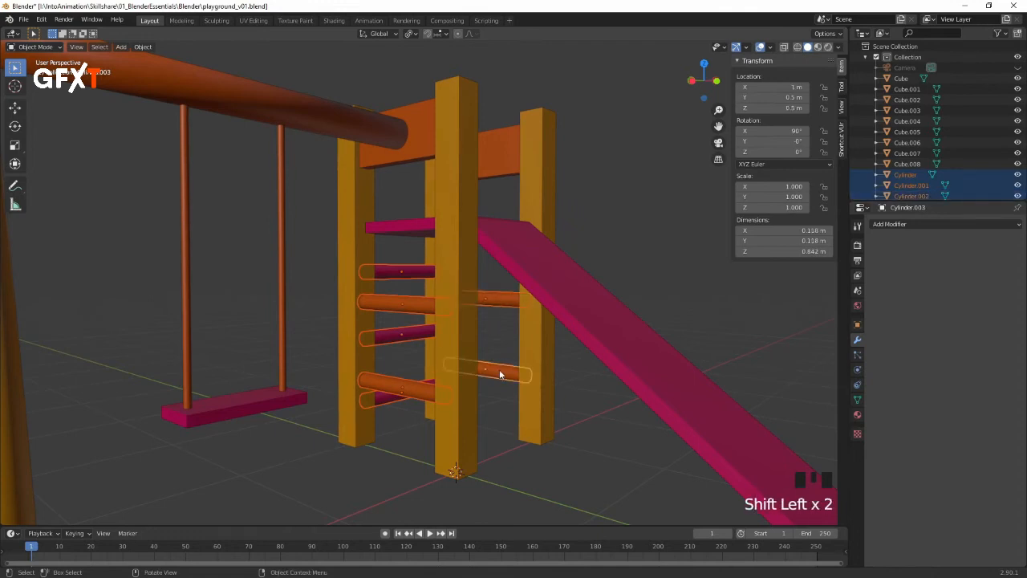
{"action": "right_click", "coordinate": [496, 369]}
{"action": "left_click", "coordinate": [496, 371]}
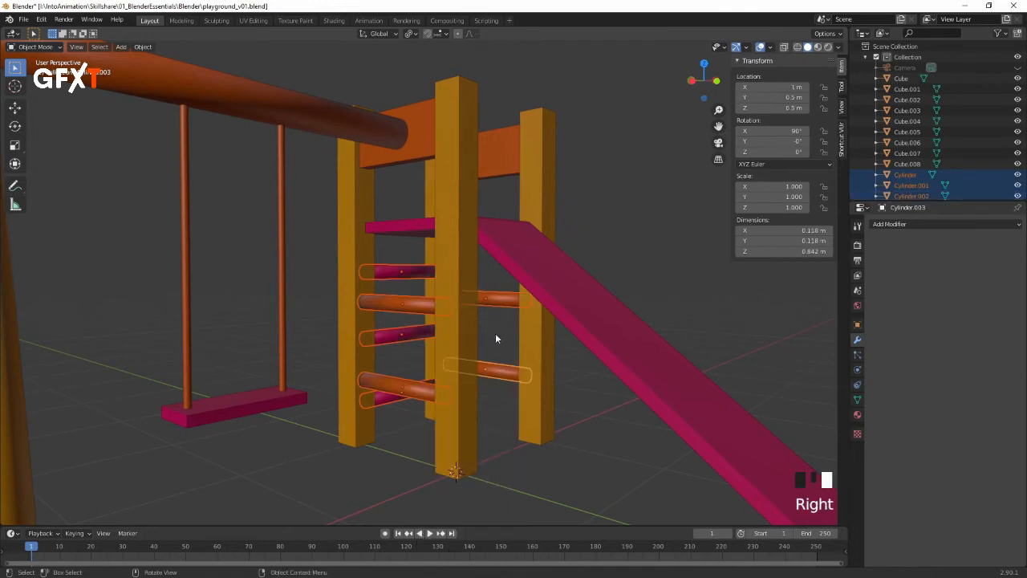
{"action": "left_click", "coordinate": [312, 307]}
{"action": "middle_click_drag", "start_coordinate": [493, 287], "coordinate": [407, 274], "text": "ctrl"}
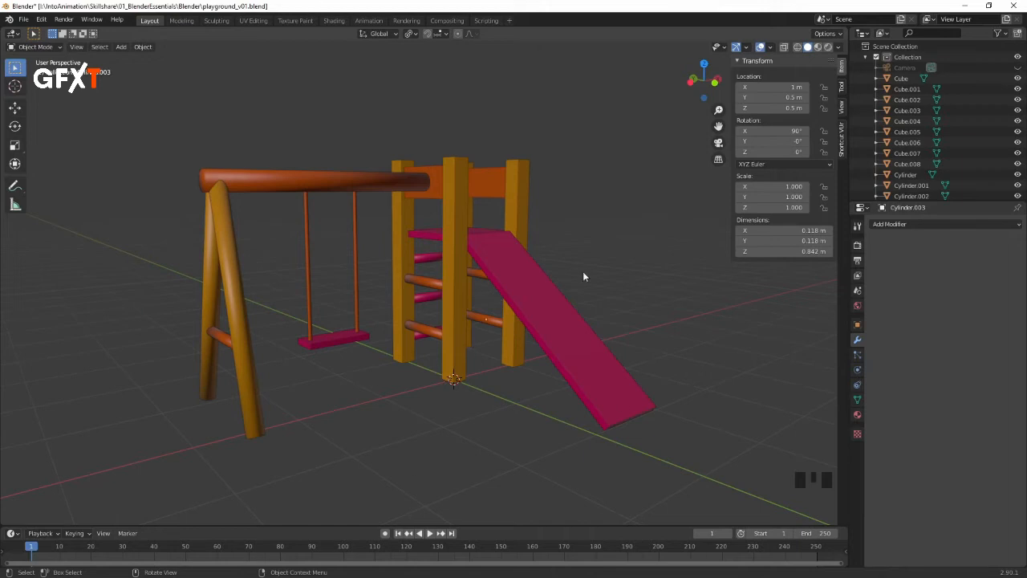
{"action": "left_click", "coordinate": [519, 281]}
{"action": "left_click", "coordinate": [497, 190]}
{"action": "left_click", "coordinate": [487, 190]}
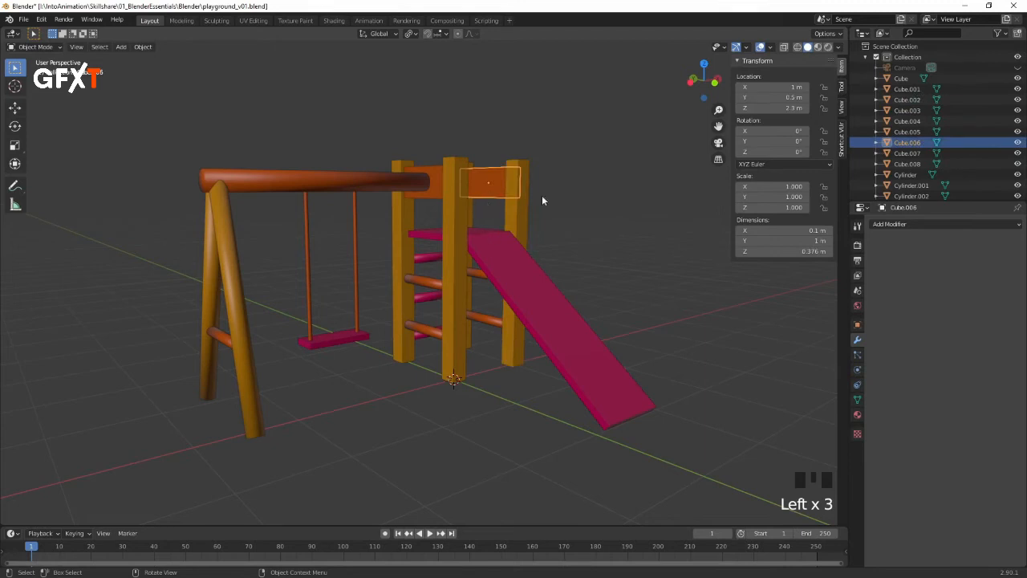
{"action": "left_click", "coordinate": [607, 134]}
{"action": "left_click_drag", "start_coordinate": [619, 127], "coordinate": [175, 370]}
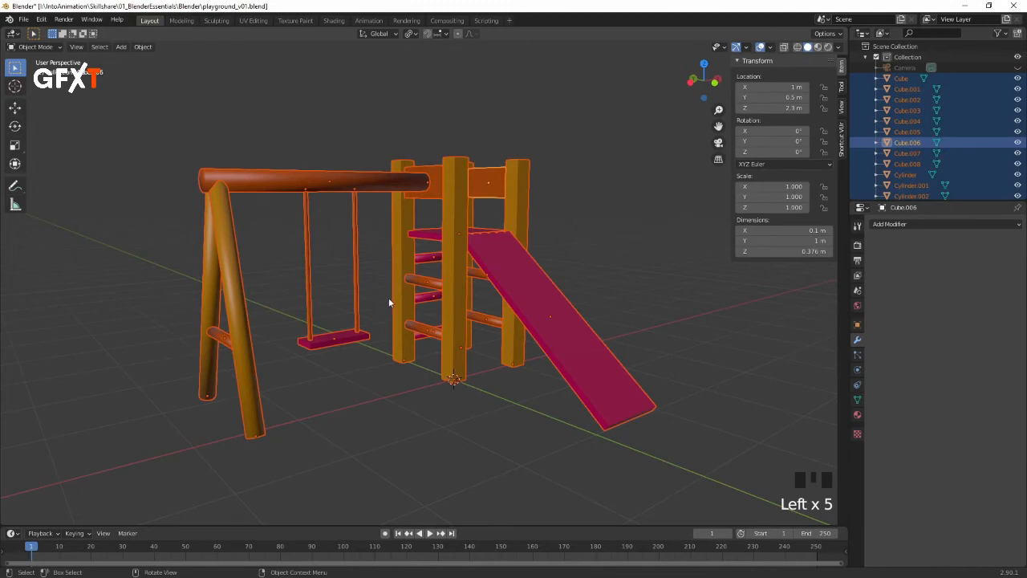
{"action": "key", "text": "g"}
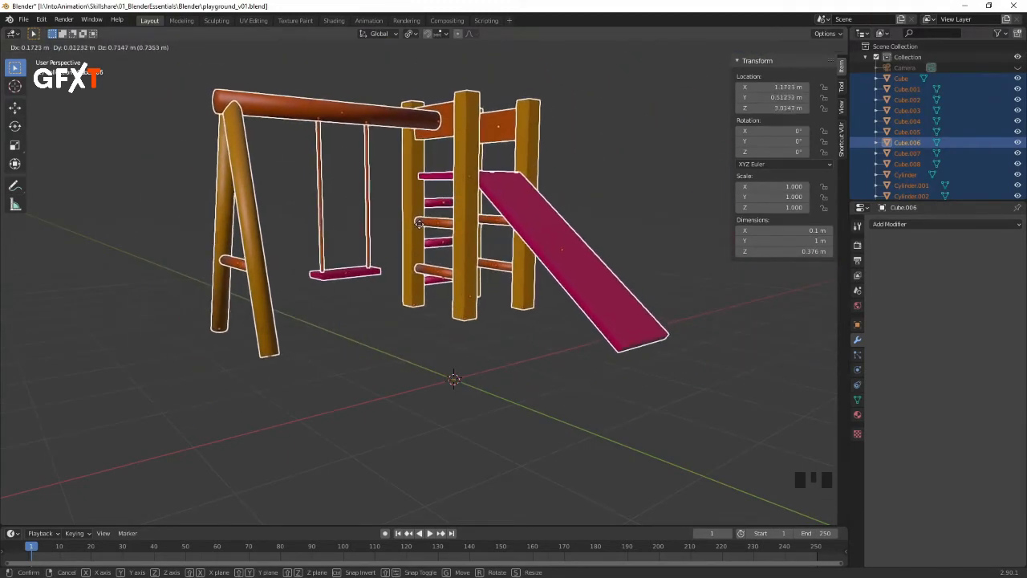
{"action": "key", "text": "Escape"}
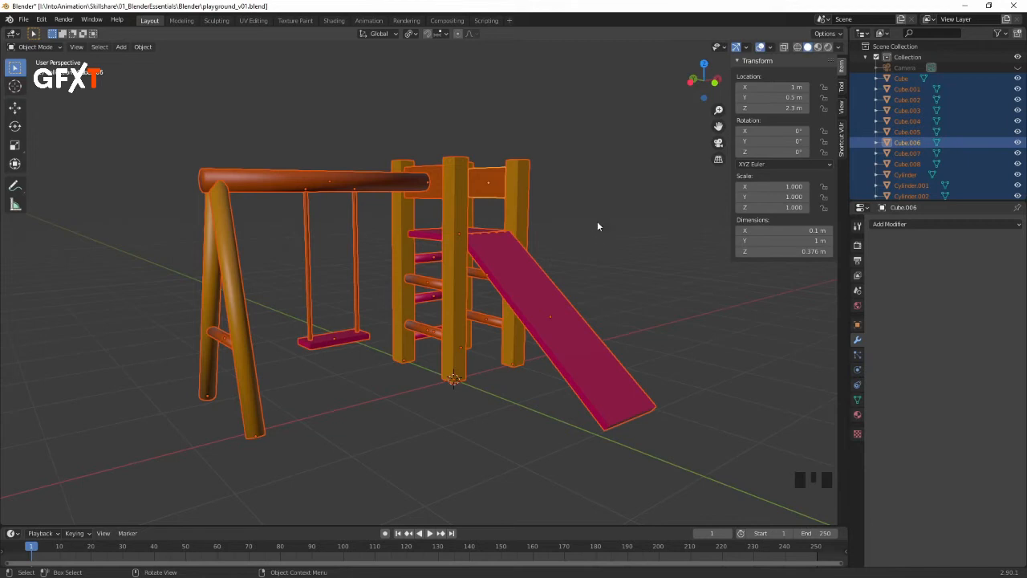
{"action": "left_click", "coordinate": [586, 238]}
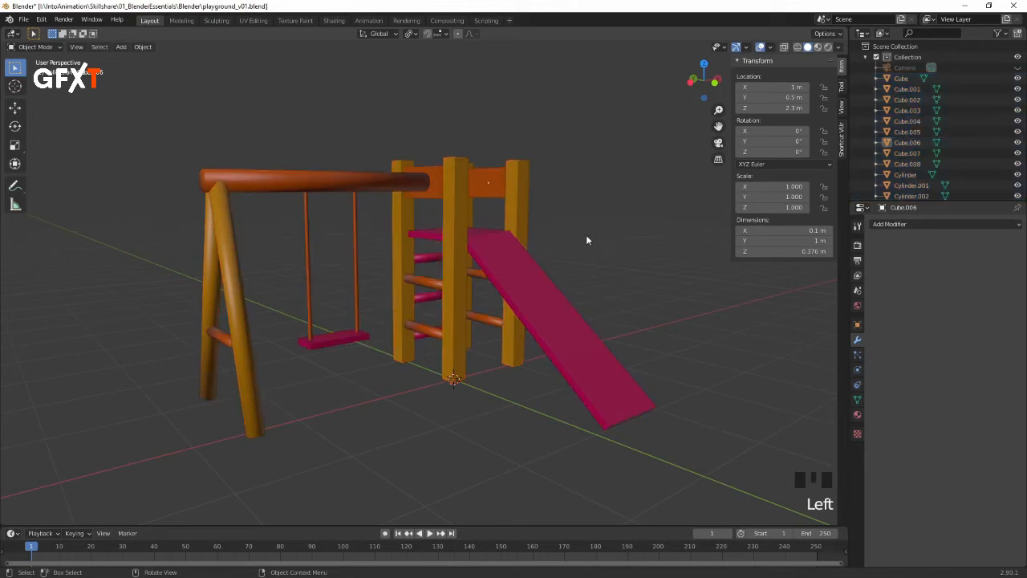
Step: Join the tower, slide and swing support frame into one object, leaving out the swing's seat and ropes
{"action": "left_click_drag", "start_coordinate": [575, 123], "coordinate": [385, 352]}
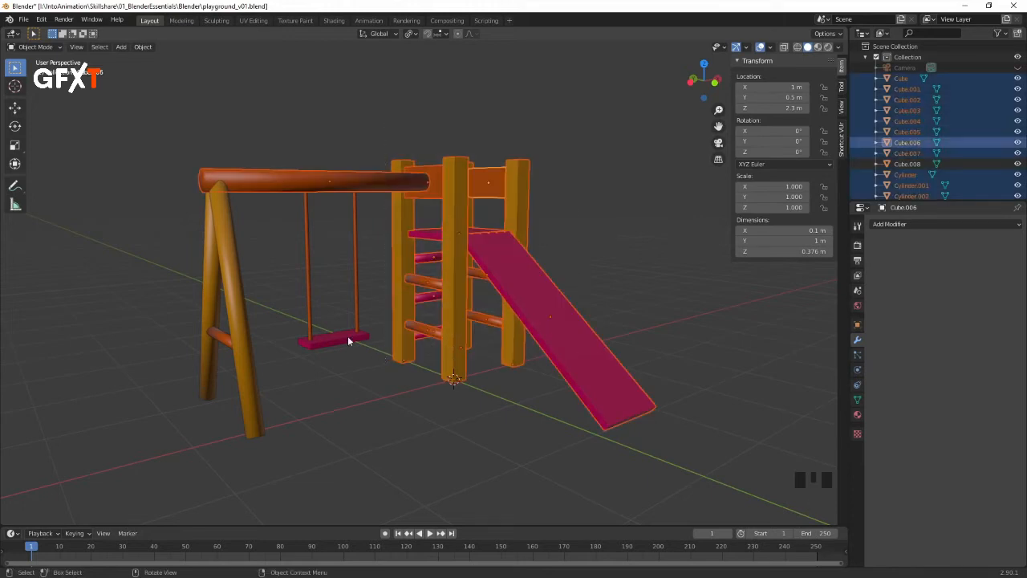
{"action": "left_click_drag", "start_coordinate": [162, 270], "coordinate": [266, 390]}
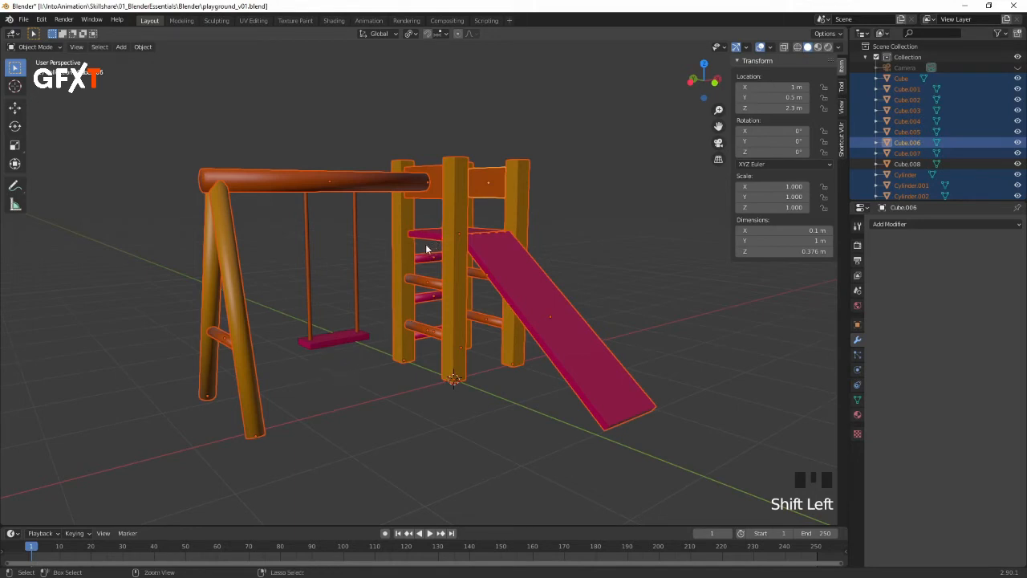
{"action": "key", "text": "ctrl+j"}
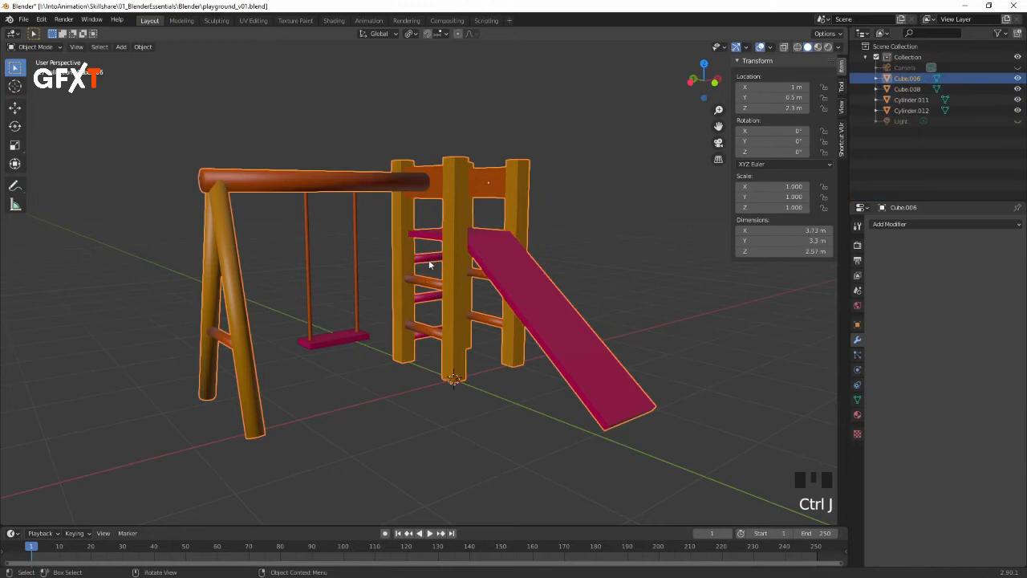
Step: Join the swing's seat and its two hanging ropes into one object
{"action": "left_click", "coordinate": [357, 240]}
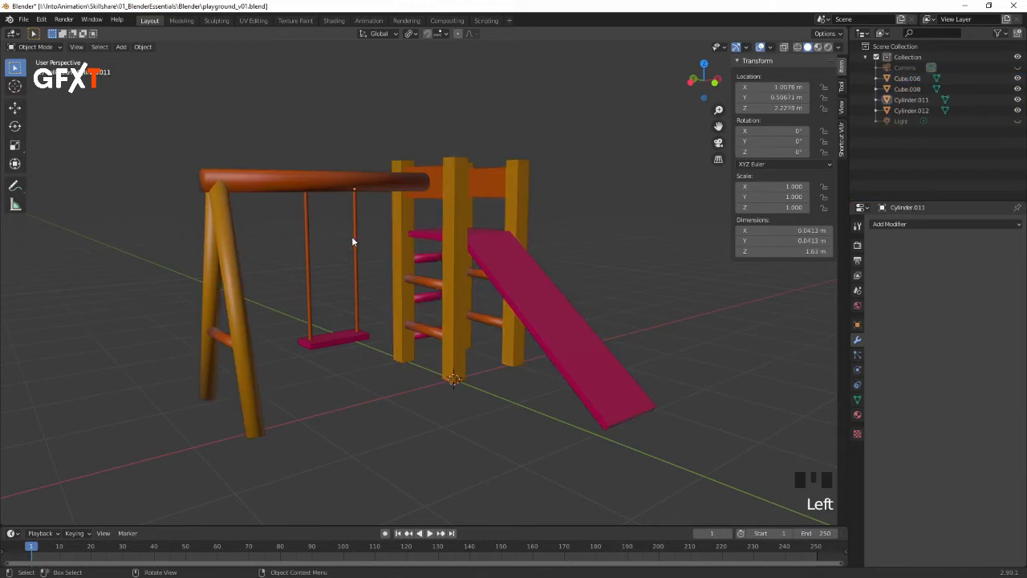
{"action": "left_click_drag", "start_coordinate": [369, 265], "coordinate": [295, 348]}
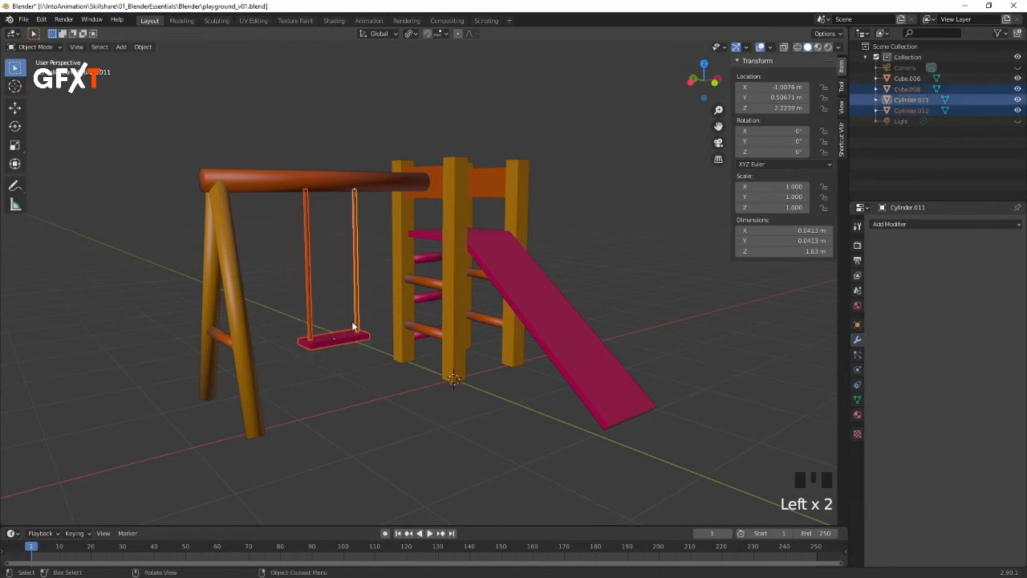
{"action": "right_click", "coordinate": [356, 273]}
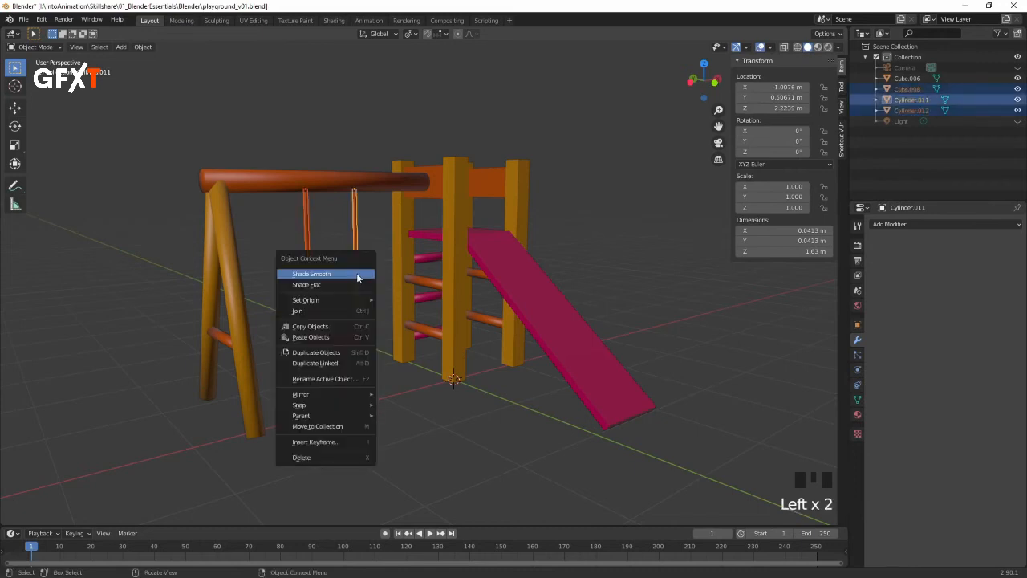
{"action": "left_click", "coordinate": [317, 312]}
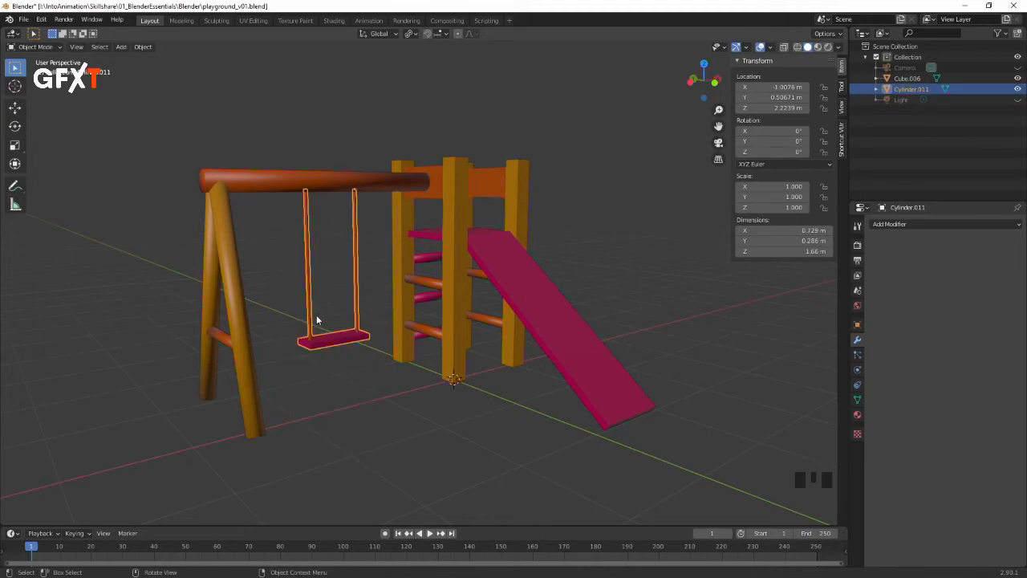
Step: Try moving the joined frame and the joined swing separately, cancelling each move
{"action": "left_click", "coordinate": [383, 181]}
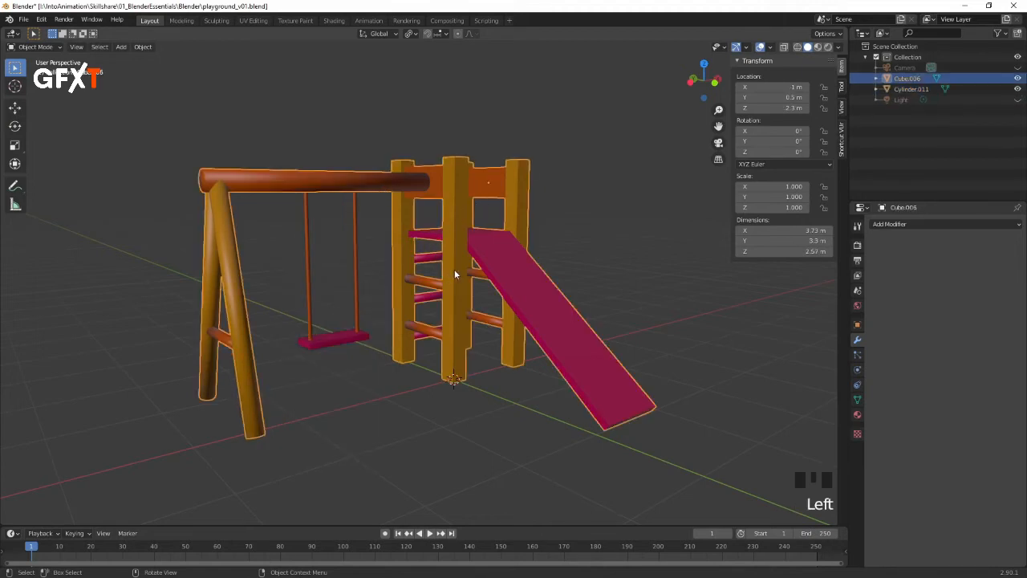
{"action": "key", "text": "g"}
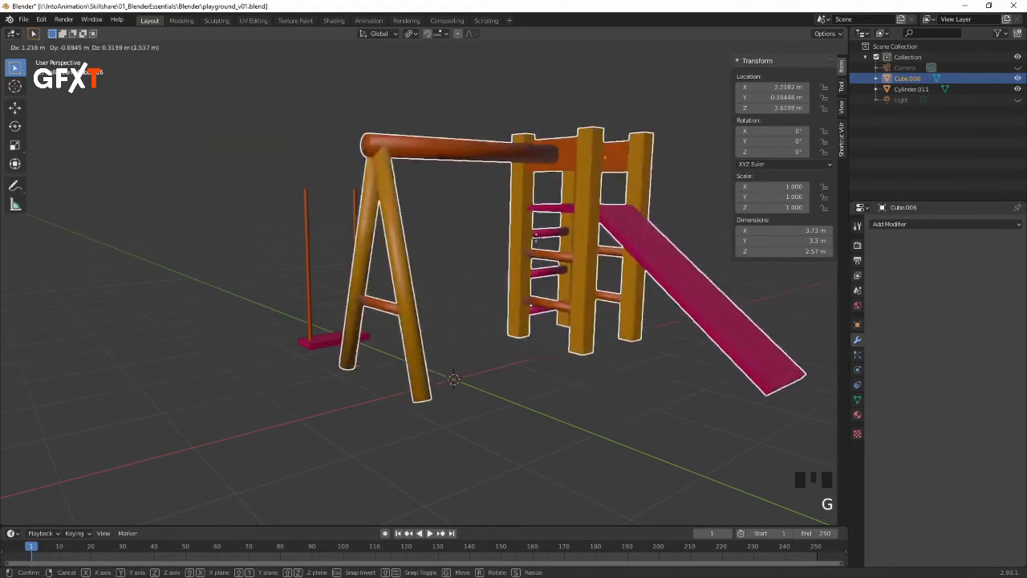
{"action": "key", "text": "Escape"}
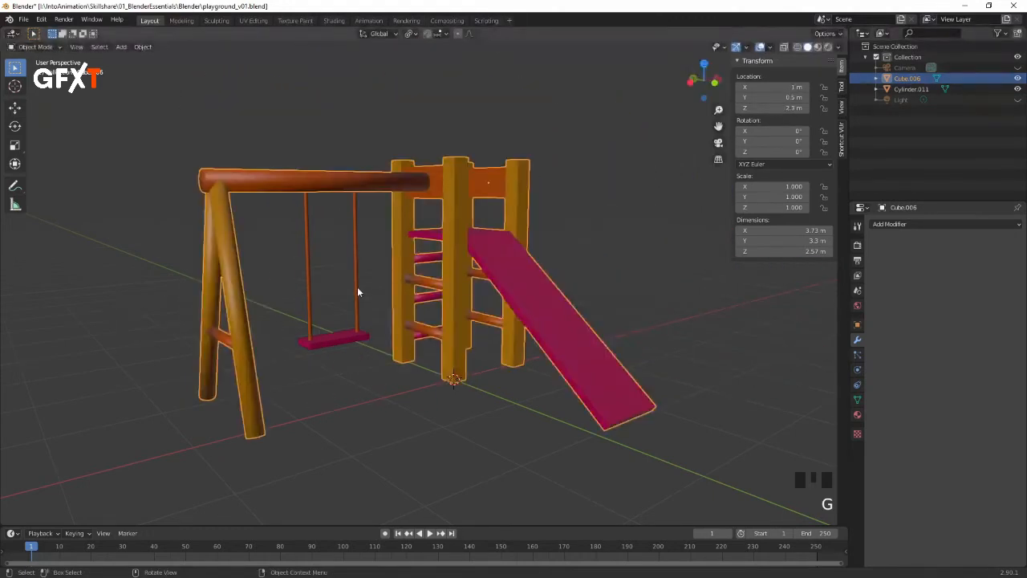
{"action": "left_click", "coordinate": [358, 290]}
{"action": "key", "text": "g"}
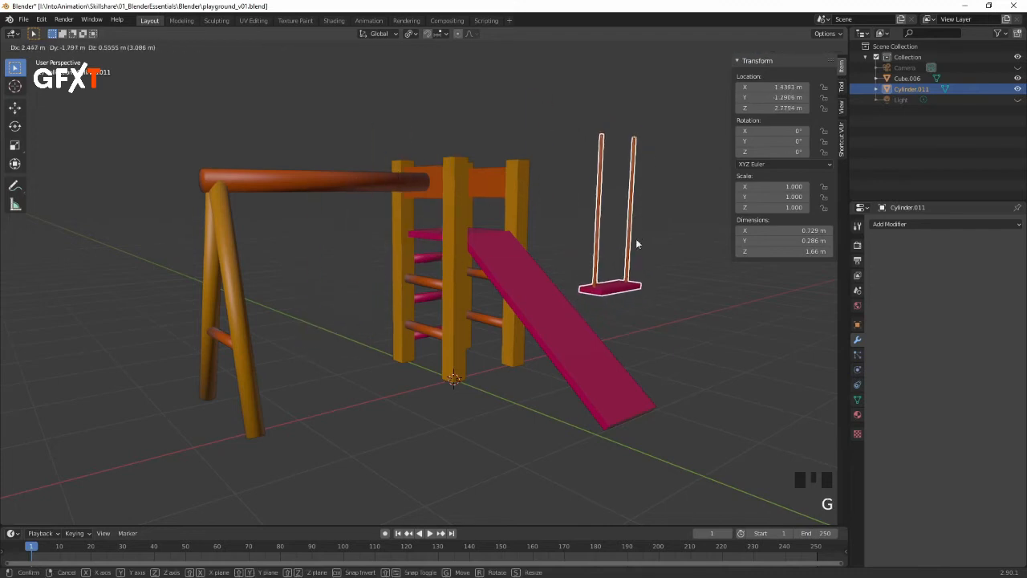
{"action": "key", "text": "Escape"}
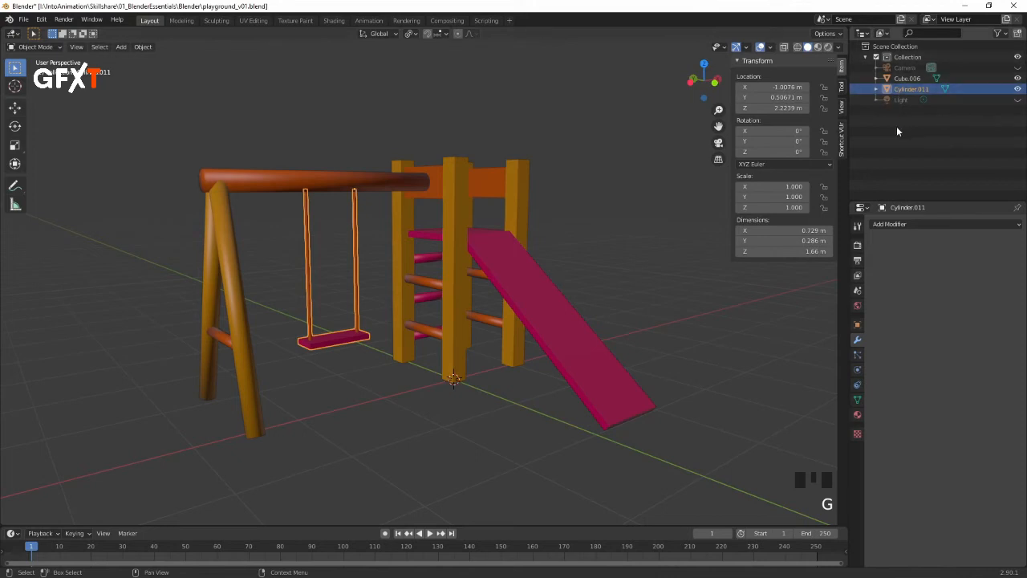
Step: Rename the joined tower, slide and support object as Frame
{"action": "left_click", "coordinate": [904, 78]}
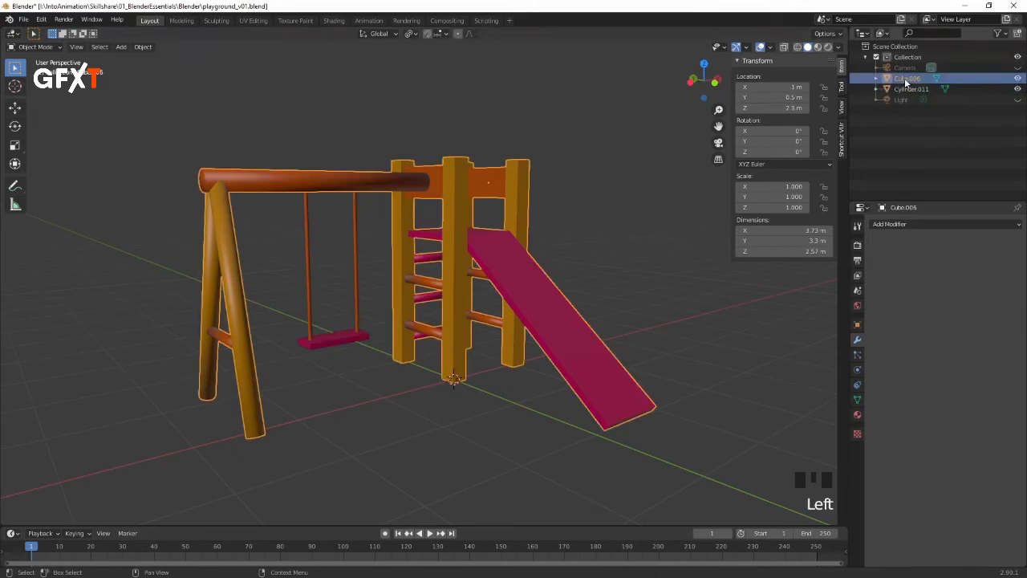
{"action": "left_click", "coordinate": [905, 79]}
{"action": "double_click", "coordinate": [906, 78]}
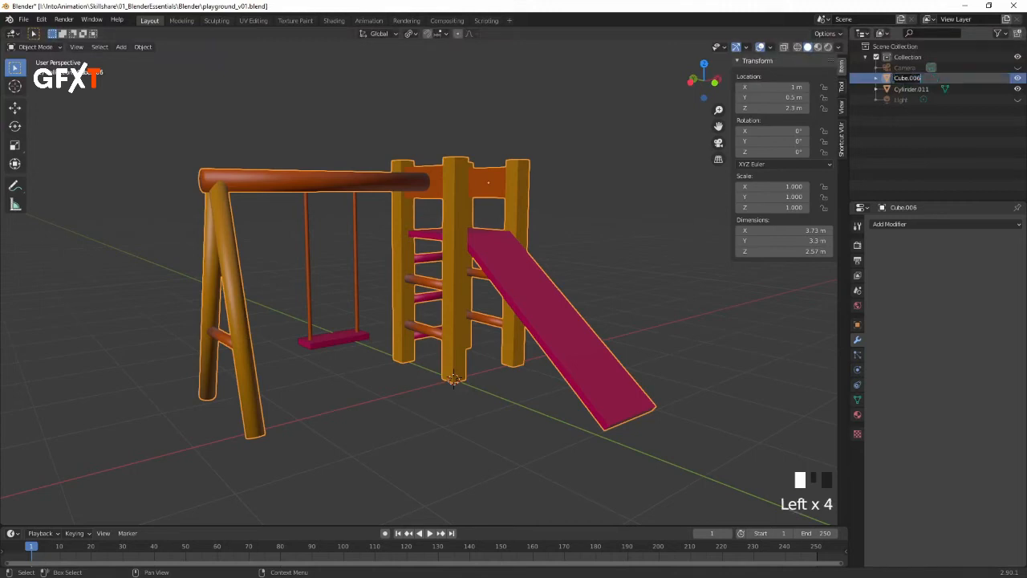
{"action": "type", "text": "Frame"}
{"action": "key", "text": "Return"}
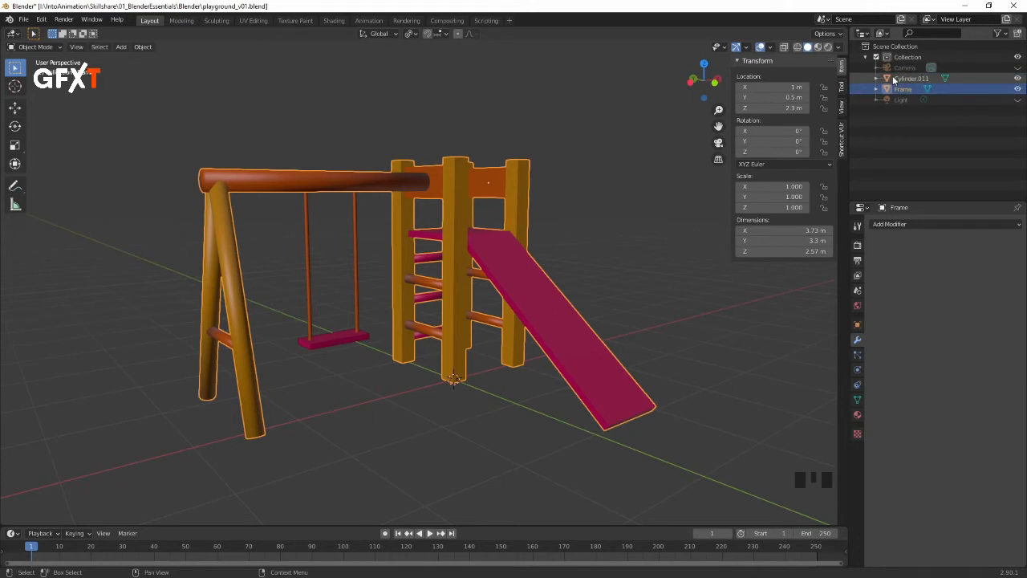
Step: Rename the joined seat and ropes object as Swing, and clear the selection
{"action": "left_click", "coordinate": [904, 78]}
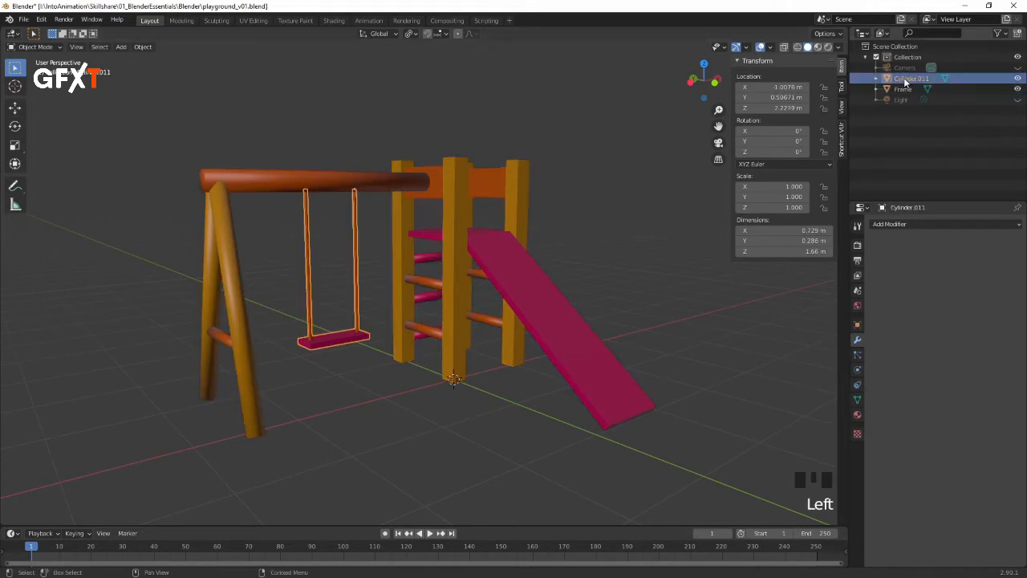
{"action": "double_click", "coordinate": [906, 78]}
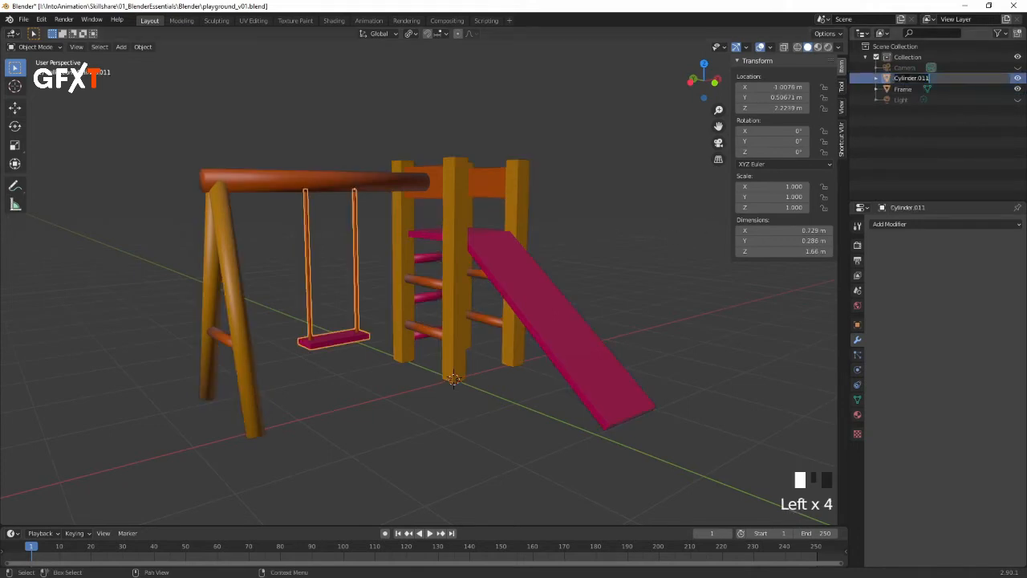
{"action": "type", "text": "Swing"}
{"action": "key", "text": "Return"}
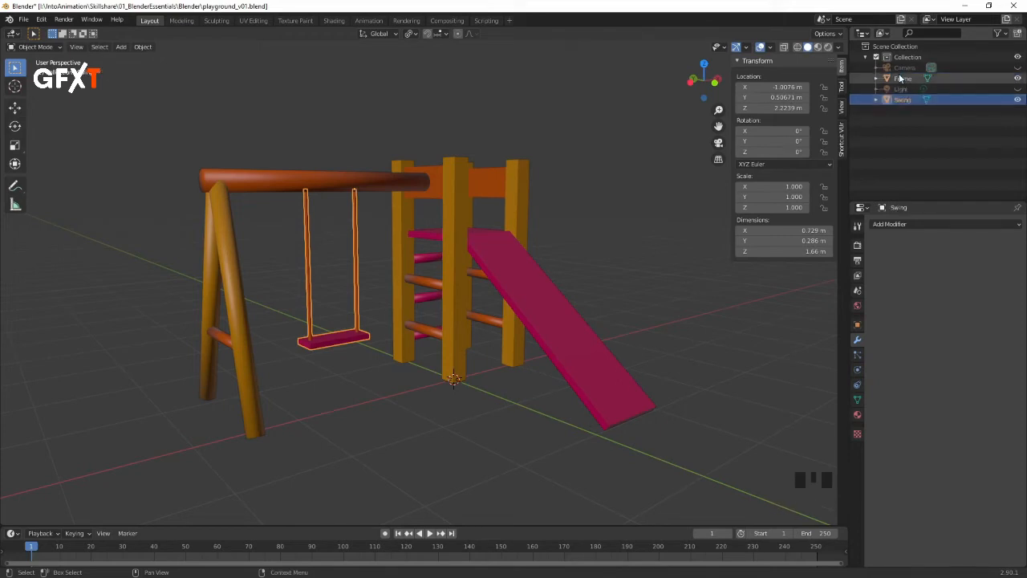
{"action": "left_click", "coordinate": [891, 166]}
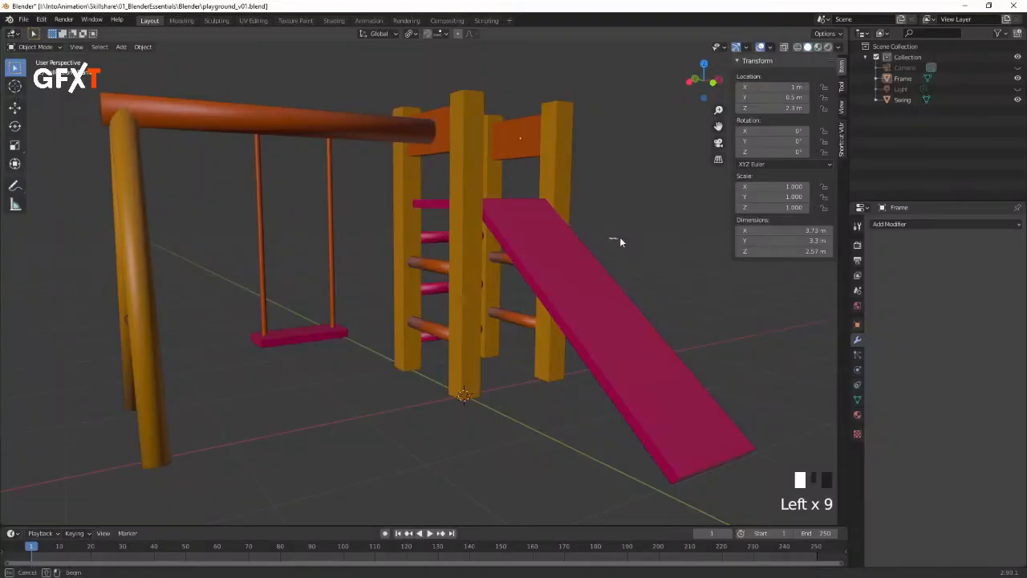
Step: Add a Bevel modifier to the Frame object
{"action": "left_click", "coordinate": [554, 279]}
{"action": "left_click", "coordinate": [556, 283]}
{"action": "middle_click_drag", "start_coordinate": [589, 286], "coordinate": [523, 254]}
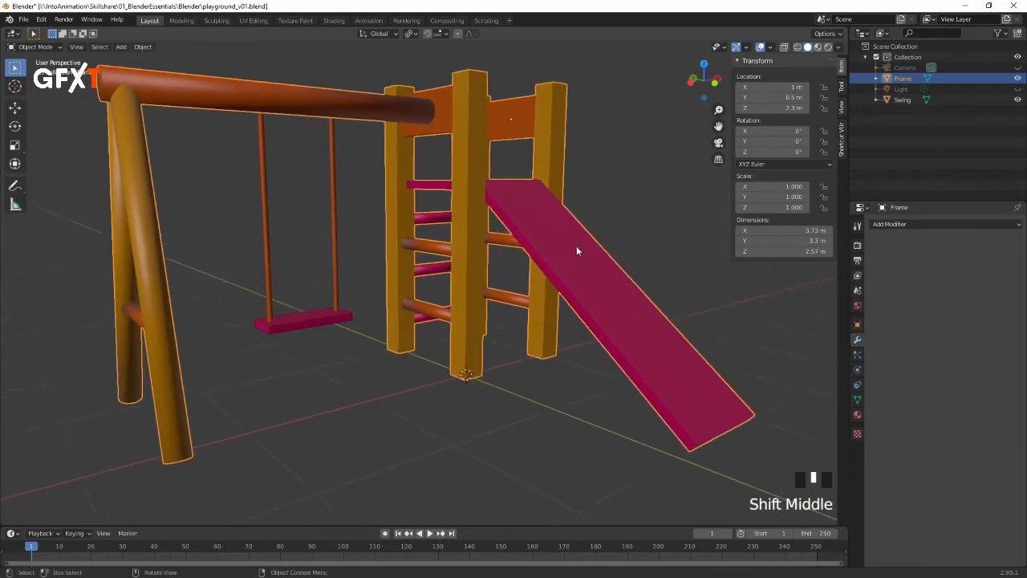
{"action": "left_click", "coordinate": [906, 223]}
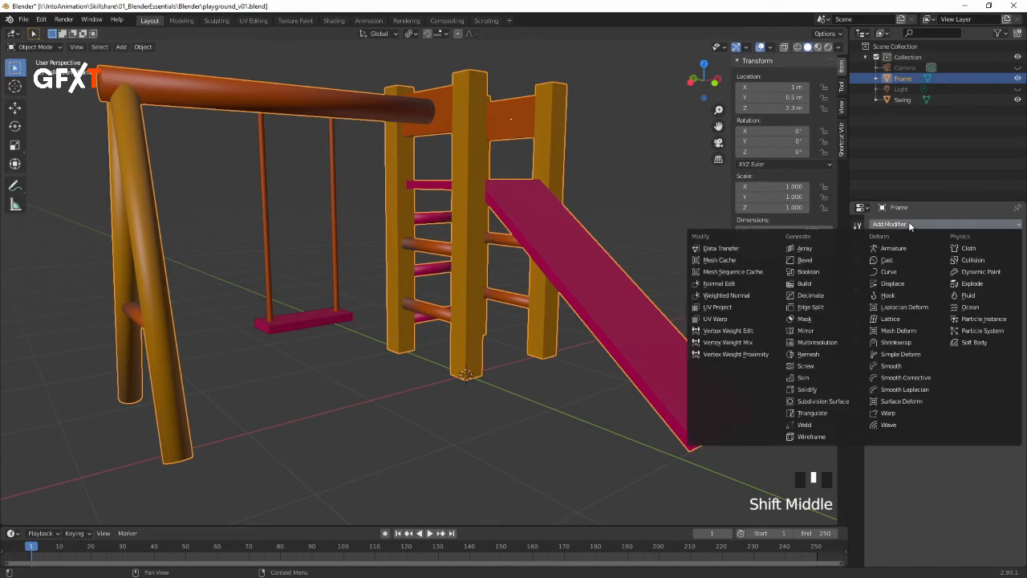
{"action": "left_click", "coordinate": [820, 260]}
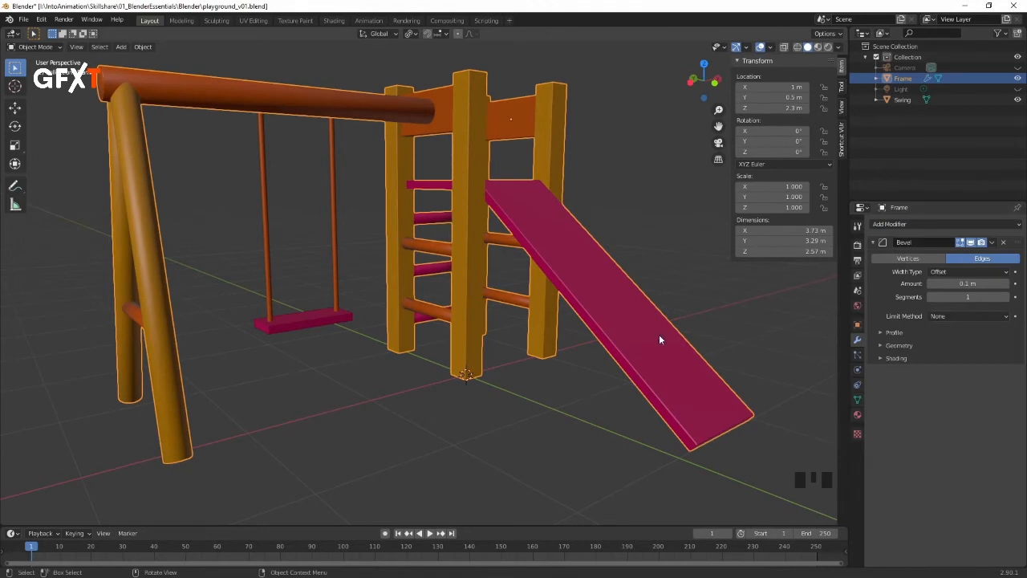
Step: Apply smooth shading to the whole Frame object
{"action": "middle_click_drag", "start_coordinate": [590, 288], "coordinate": [527, 243]}
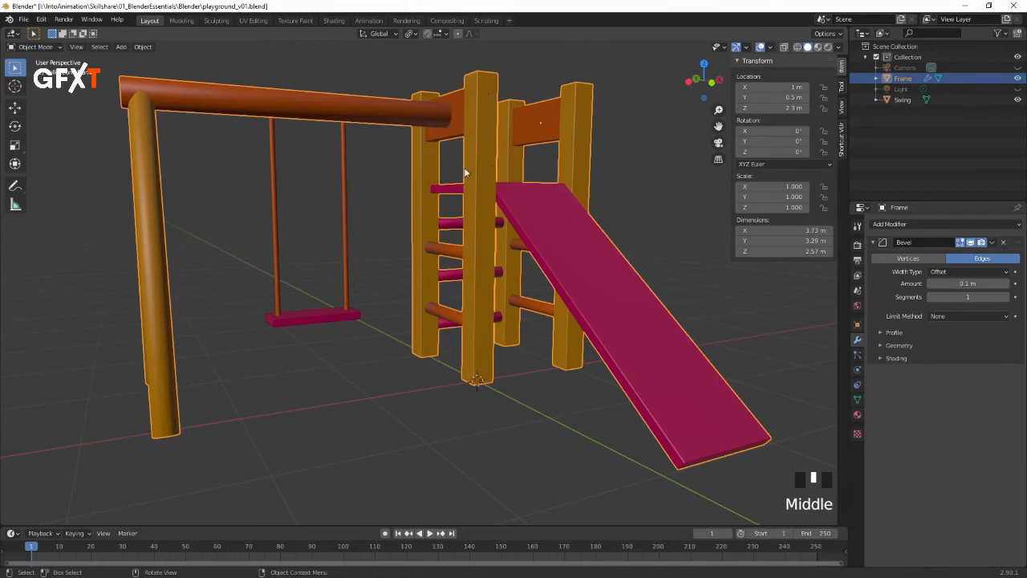
{"action": "mouse_move", "coordinate": [284, 206]}
{"action": "middle_mouse_down"}
{"action": "mouse_move", "coordinate": [282, 215]}
{"action": "mouse_move", "coordinate": [281, 195]}
{"action": "middle_mouse_up"}
{"action": "middle_click_drag", "start_coordinate": [468, 165], "coordinate": [409, 217], "text": "shift"}
{"action": "middle_click_drag", "start_coordinate": [466, 248], "coordinate": [605, 224], "text": "ctrl"}
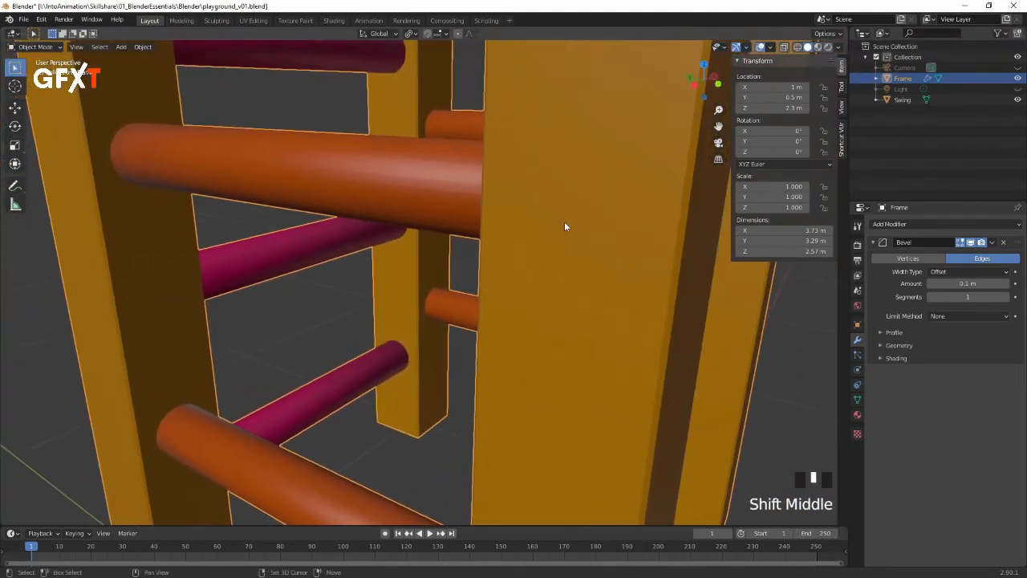
{"action": "right_click", "coordinate": [414, 192]}
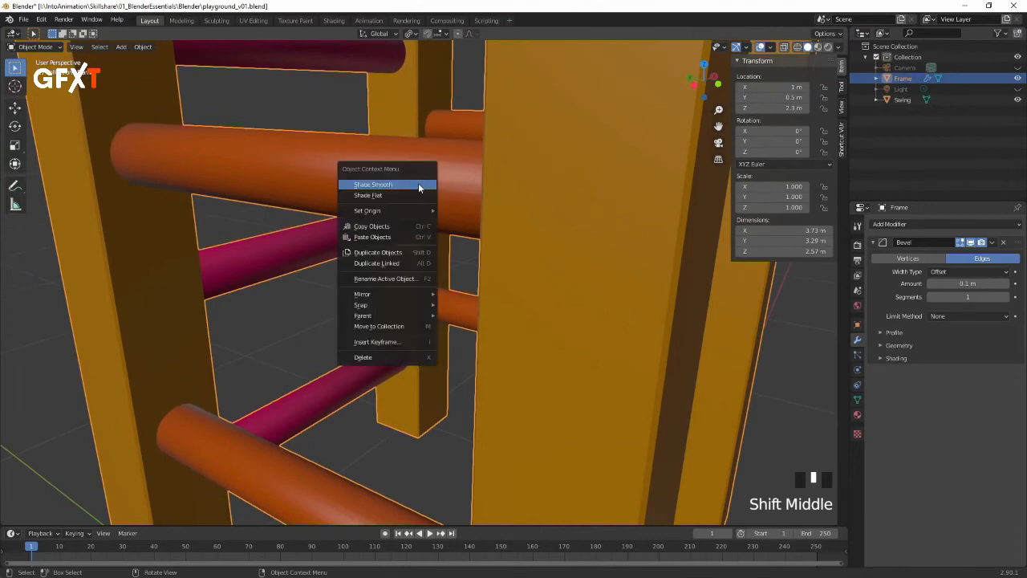
{"action": "left_click", "coordinate": [414, 186]}
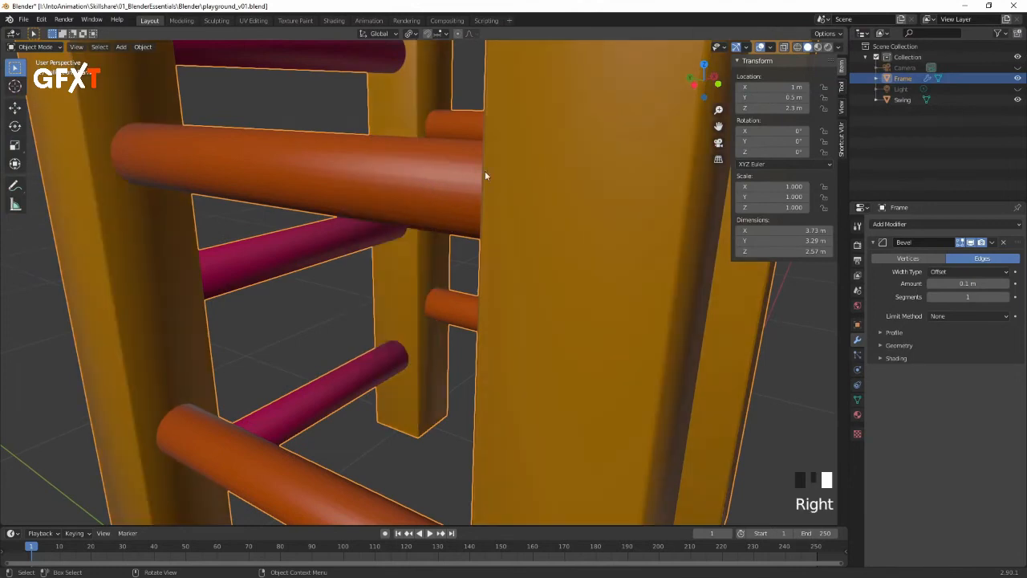
Step: Set the limit method of the Frame's Bevel modifier to Angle
{"action": "middle_click_drag", "start_coordinate": [487, 178], "coordinate": [527, 192]}
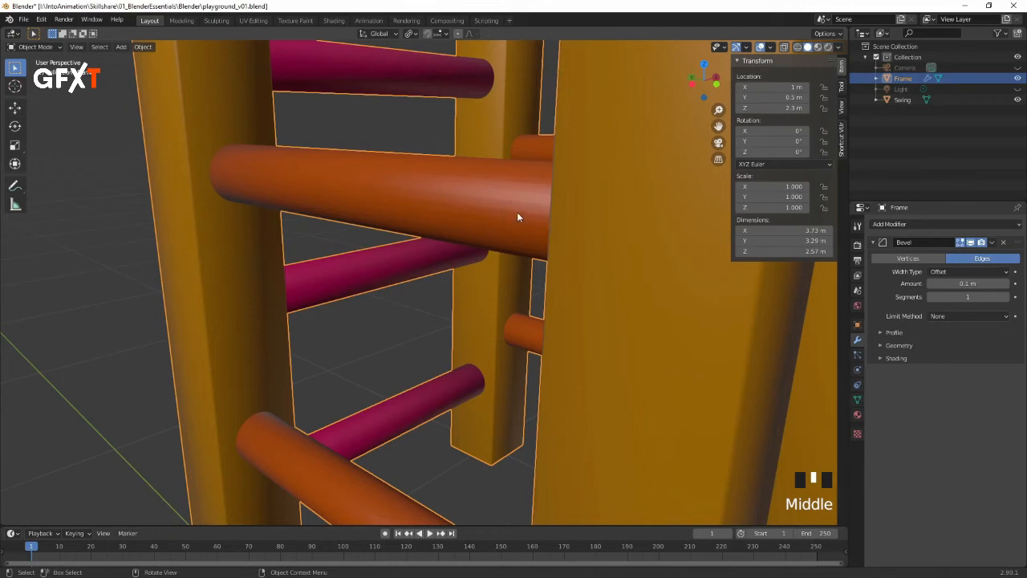
{"action": "left_click", "coordinate": [949, 315]}
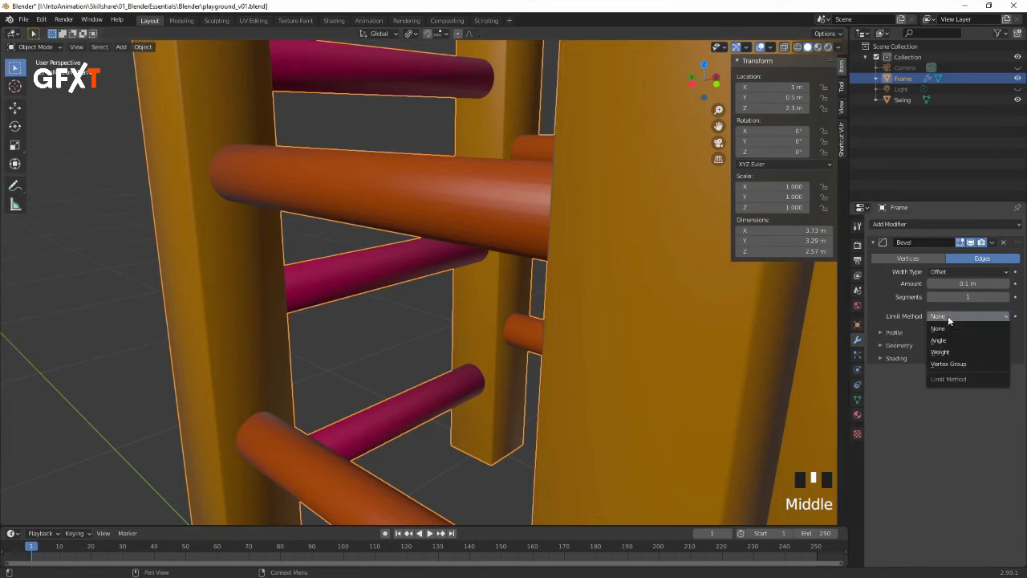
{"action": "left_click", "coordinate": [940, 340]}
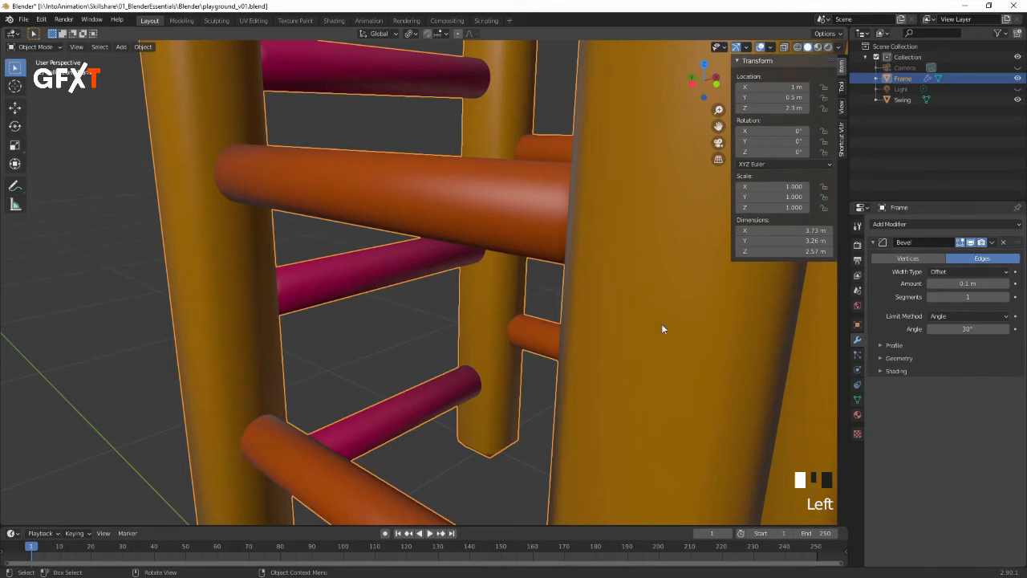
Step: Reduce the amount of the Frame's Bevel modifier to 0.008 m
{"action": "middle_click_drag", "start_coordinate": [739, 327], "coordinate": [550, 468], "text": "ctrl"}
{"action": "middle_click_drag", "start_coordinate": [580, 190], "coordinate": [414, 125], "text": "shift"}
{"action": "middle_click_drag", "start_coordinate": [500, 264], "coordinate": [623, 384], "text": "shift"}
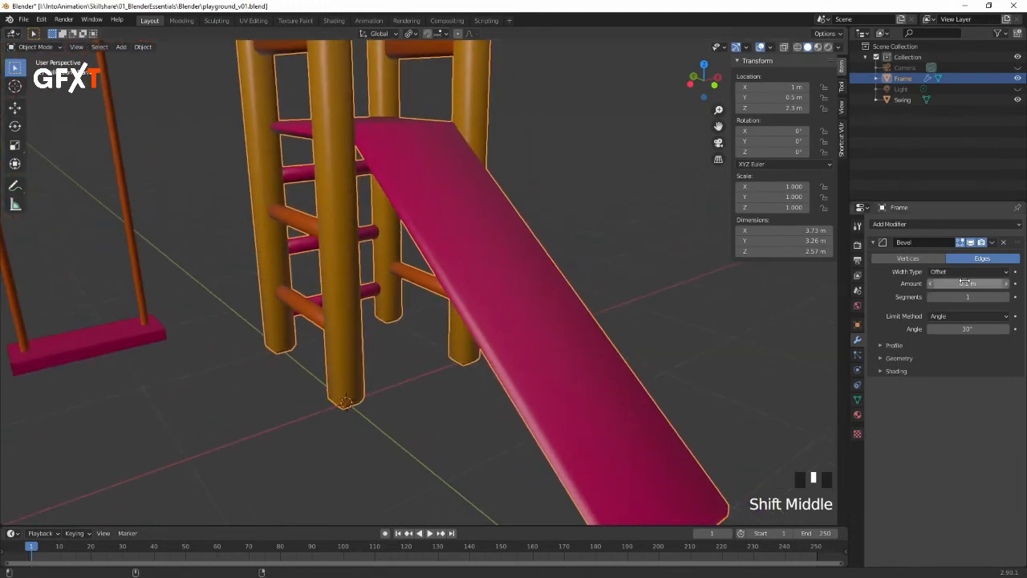
{"action": "mouse_move", "coordinate": [965, 284]}
{"action": "left_mouse_down", "text": "shift"}
{"action": "mouse_move", "coordinate": [974, 283]}
{"action": "mouse_move", "coordinate": [953, 283]}
{"action": "left_mouse_up", "text": "shift"}
{"action": "left_click_drag", "start_coordinate": [968, 283], "coordinate": [968, 283]}
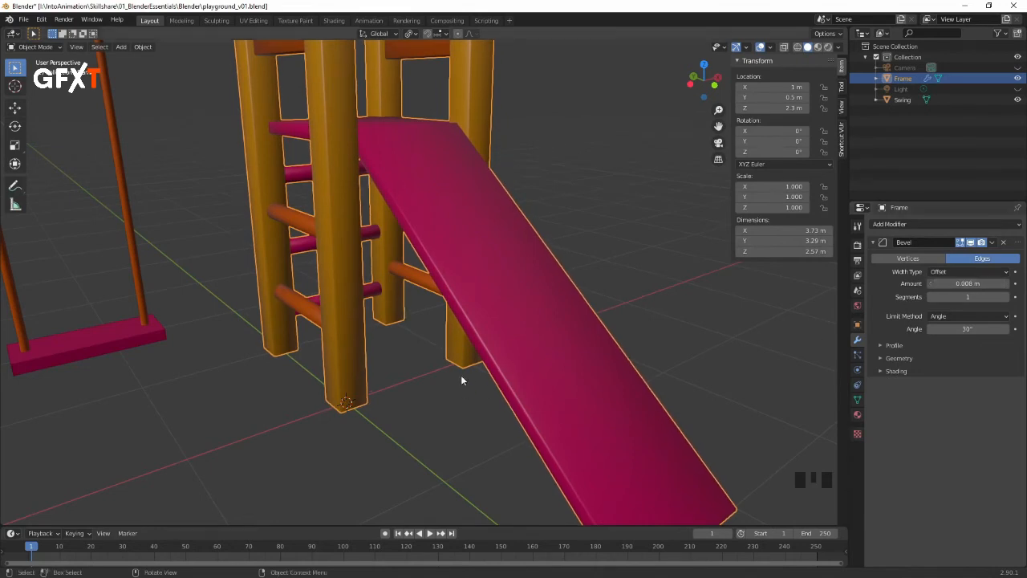
Step: Set the Frame's Bevel modifier to 2 segments and check the edges of the slide, posts and crossbeam
{"action": "middle_click_drag", "start_coordinate": [423, 257], "coordinate": [484, 303]}
{"action": "middle_click_drag", "start_coordinate": [464, 398], "coordinate": [546, 348], "text": "ctrl"}
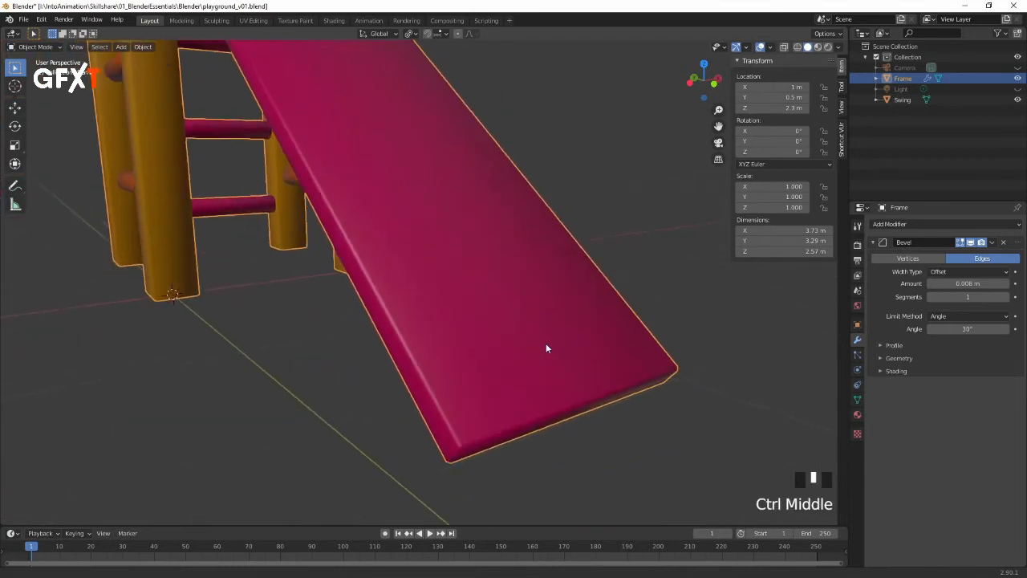
{"action": "left_click", "coordinate": [1005, 297]}
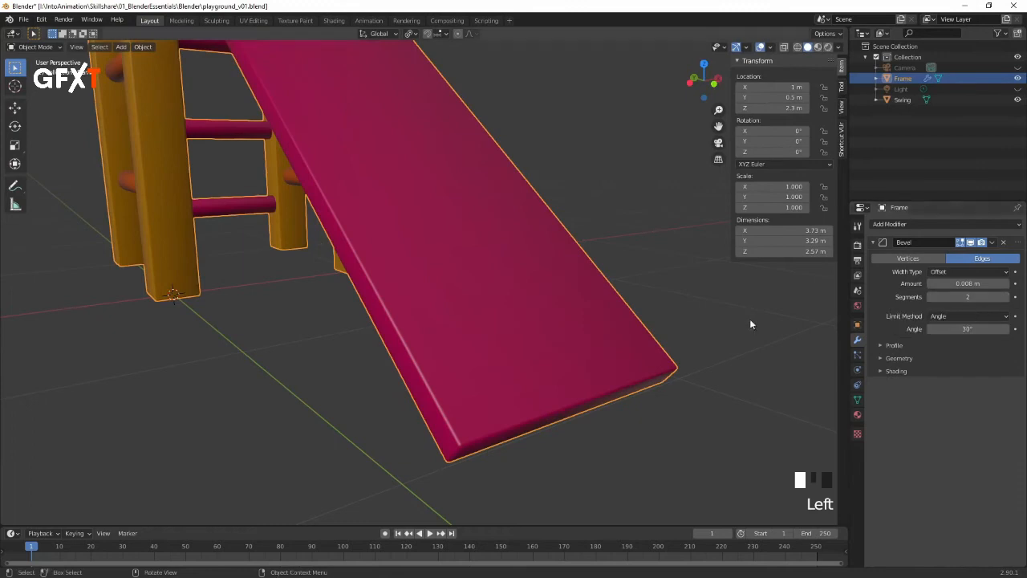
{"action": "middle_click_drag", "start_coordinate": [394, 222], "coordinate": [539, 333], "text": "shift"}
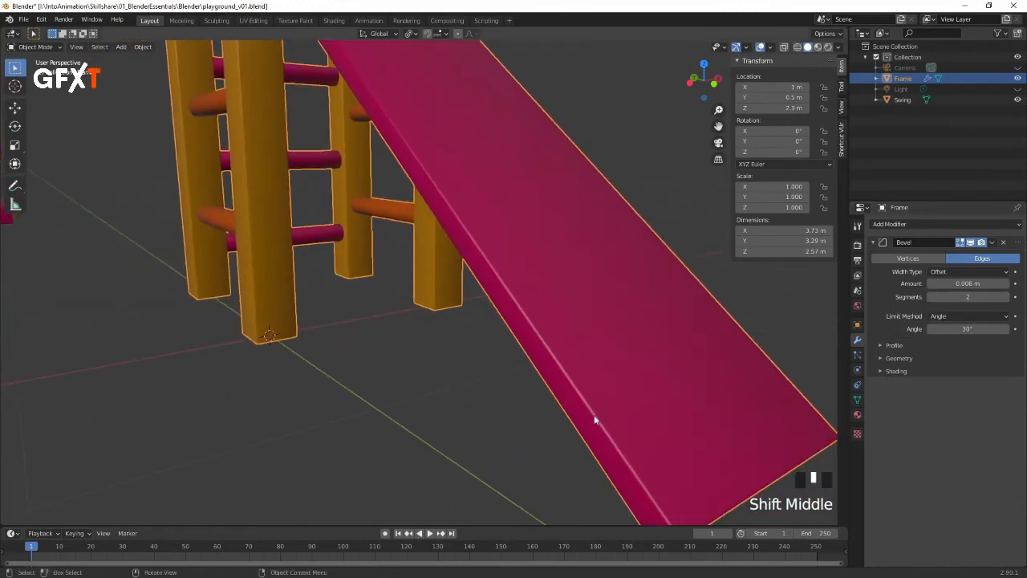
{"action": "middle_click_drag", "start_coordinate": [479, 195], "coordinate": [572, 217], "text": "shift"}
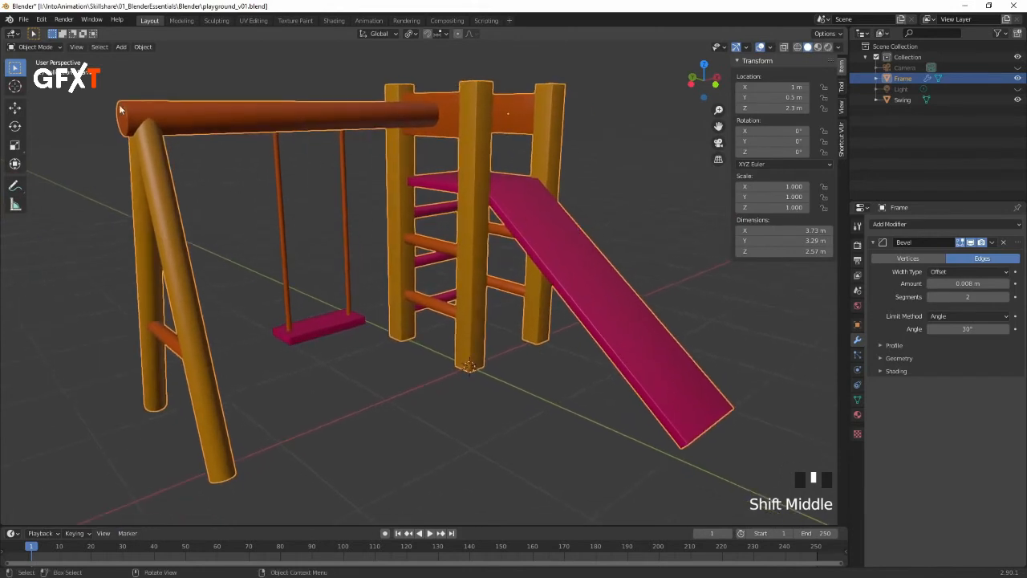
{"action": "middle_click_drag", "start_coordinate": [184, 115], "coordinate": [345, 281], "text": "shift"}
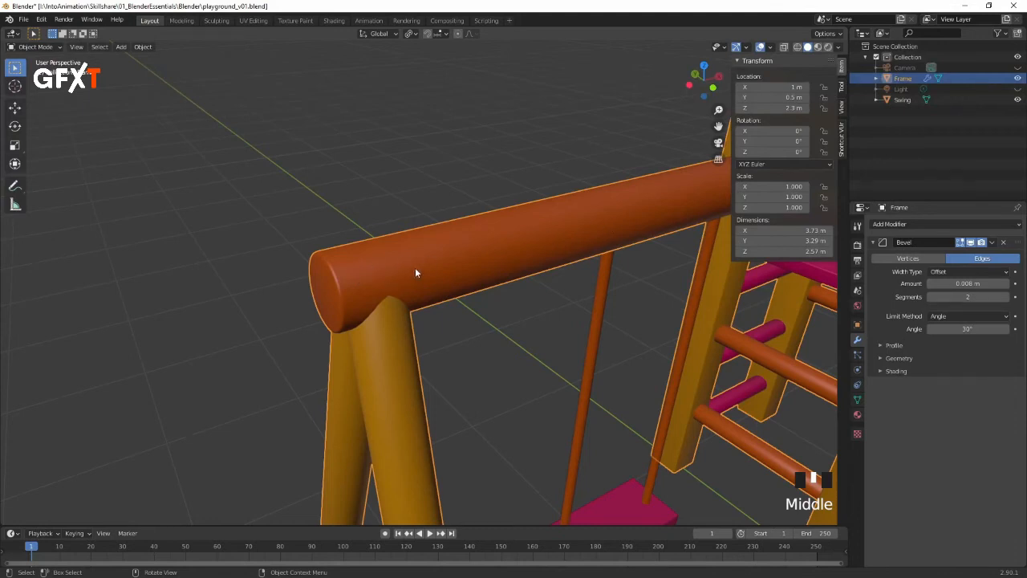
{"action": "middle_click_drag", "start_coordinate": [556, 232], "coordinate": [466, 249]}
{"action": "middle_click_drag", "start_coordinate": [429, 382], "coordinate": [450, 298], "text": "shift"}
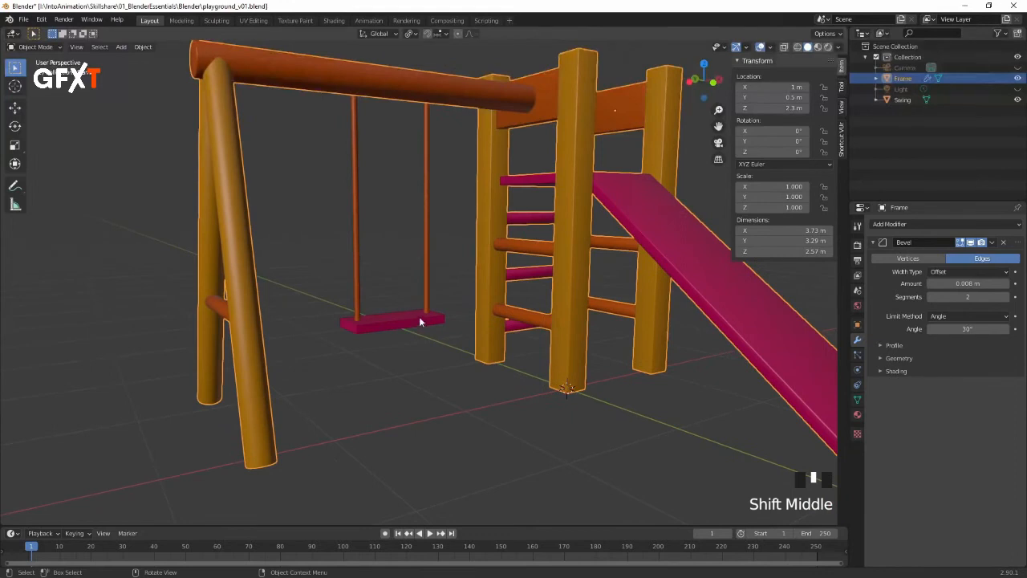
Step: Add a Bevel modifier to the Swing object
{"action": "left_click", "coordinate": [422, 322]}
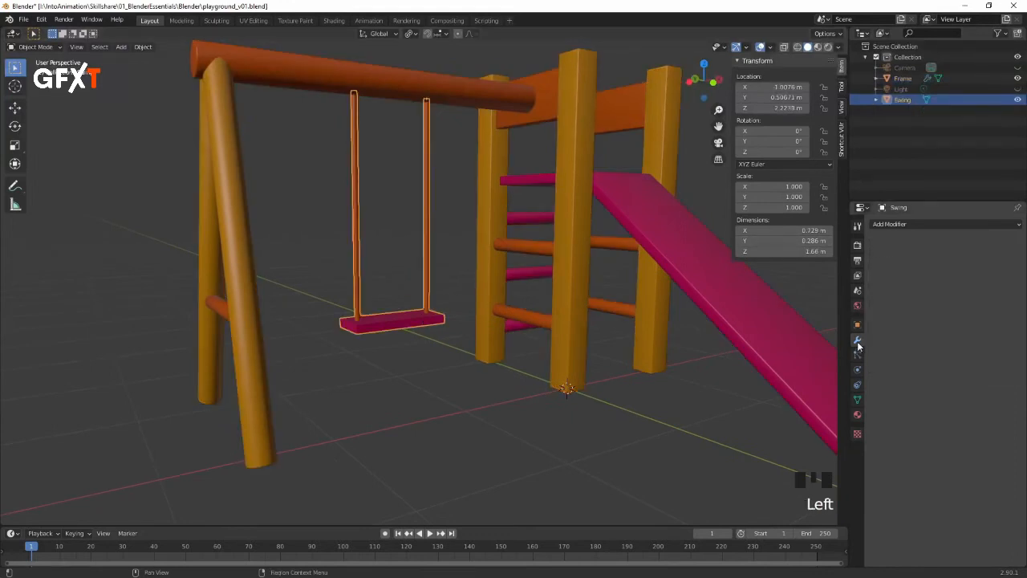
{"action": "left_click", "coordinate": [912, 225]}
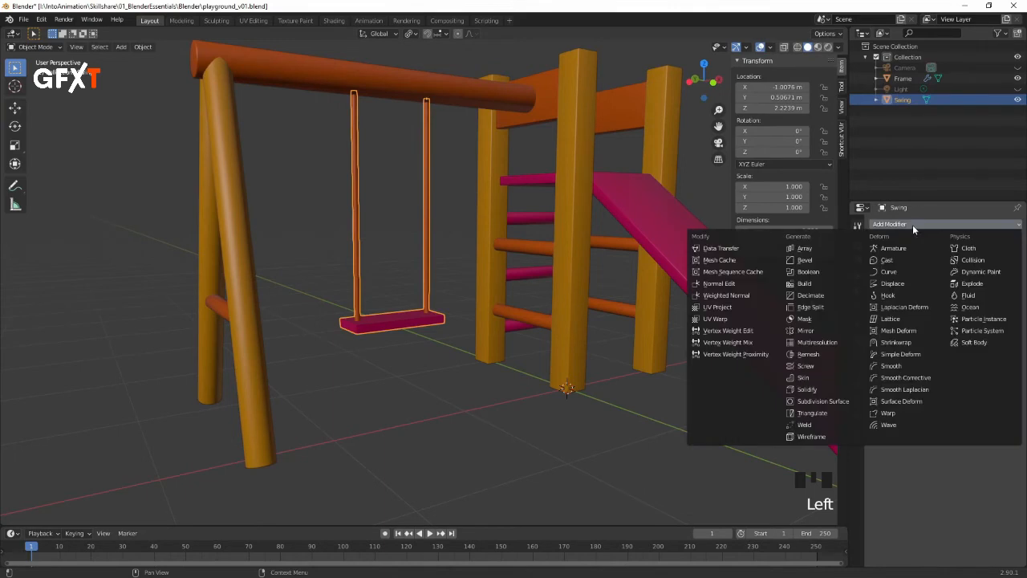
{"action": "left_click", "coordinate": [805, 260]}
{"action": "middle_click_drag", "start_coordinate": [422, 332], "coordinate": [448, 242]}
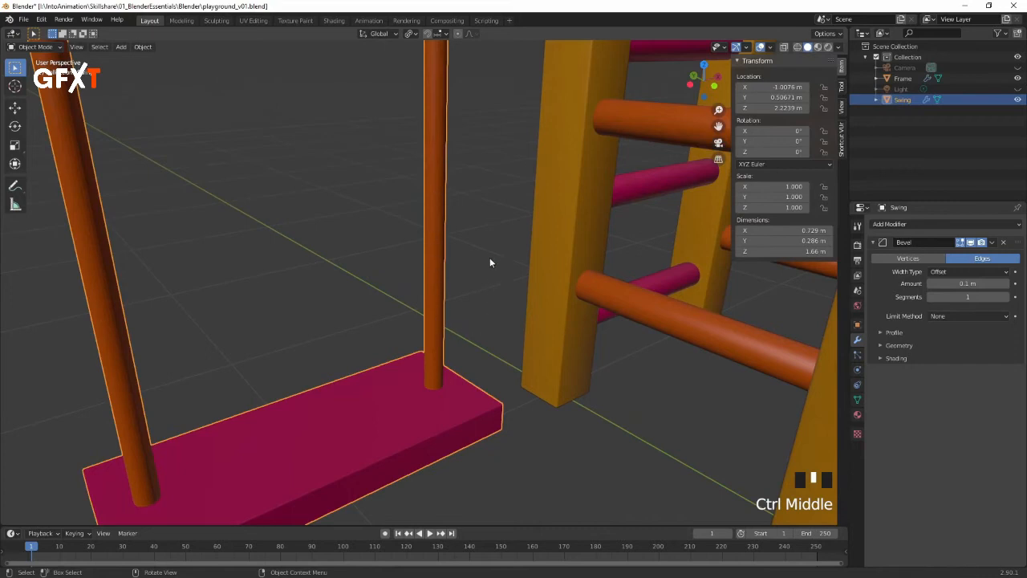
Step: Set the limit method of the Swing's Bevel modifier to Angle
{"action": "left_click", "coordinate": [948, 316]}
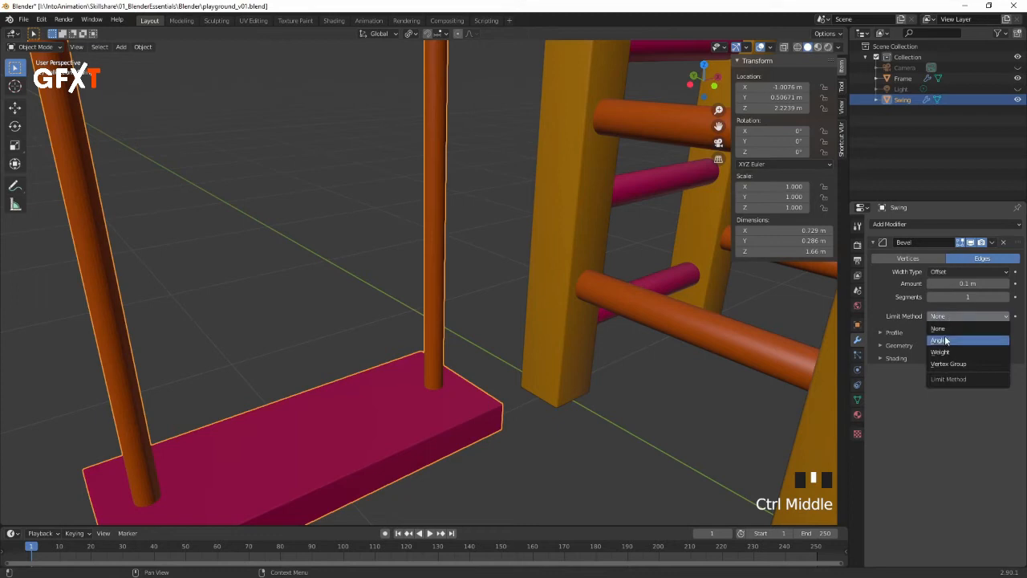
{"action": "left_click", "coordinate": [945, 342]}
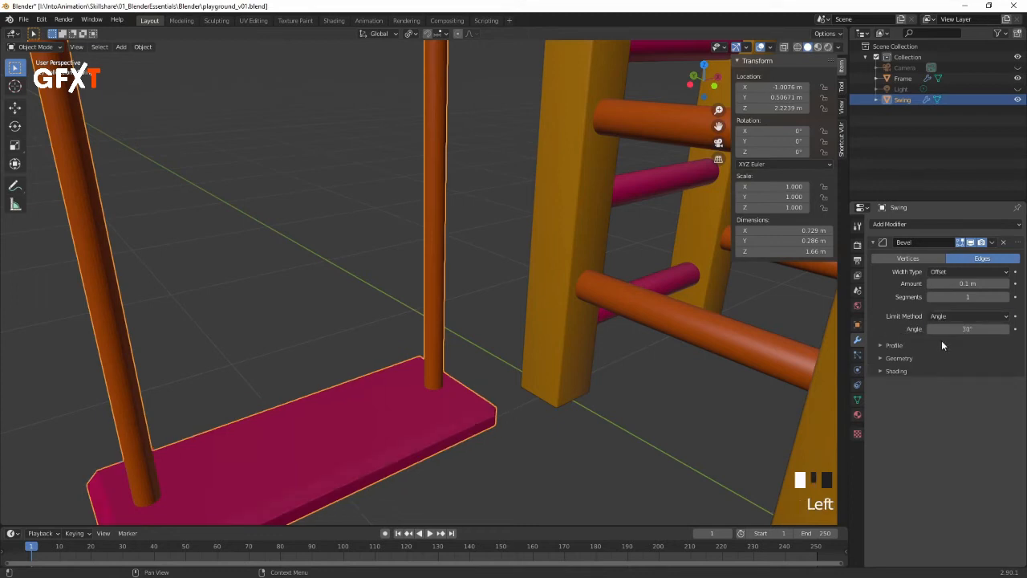
{"action": "middle_click_drag", "start_coordinate": [531, 391], "coordinate": [416, 340]}
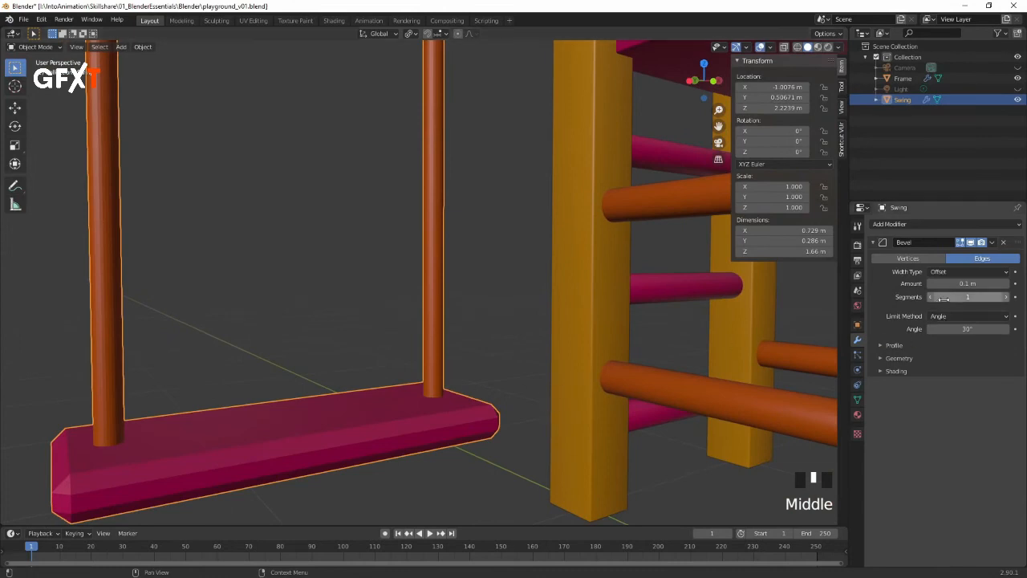
Step: Set the Swing's Bevel modifier to an amount of about 0.009 m with 2 segments
{"action": "mouse_move", "coordinate": [971, 284]}
{"action": "left_mouse_down", "text": "shift"}
{"action": "mouse_move", "coordinate": [931, 284]}
{"action": "mouse_move", "coordinate": [956, 284]}
{"action": "left_mouse_up", "text": "shift"}
{"action": "left_click", "coordinate": [1006, 296]}
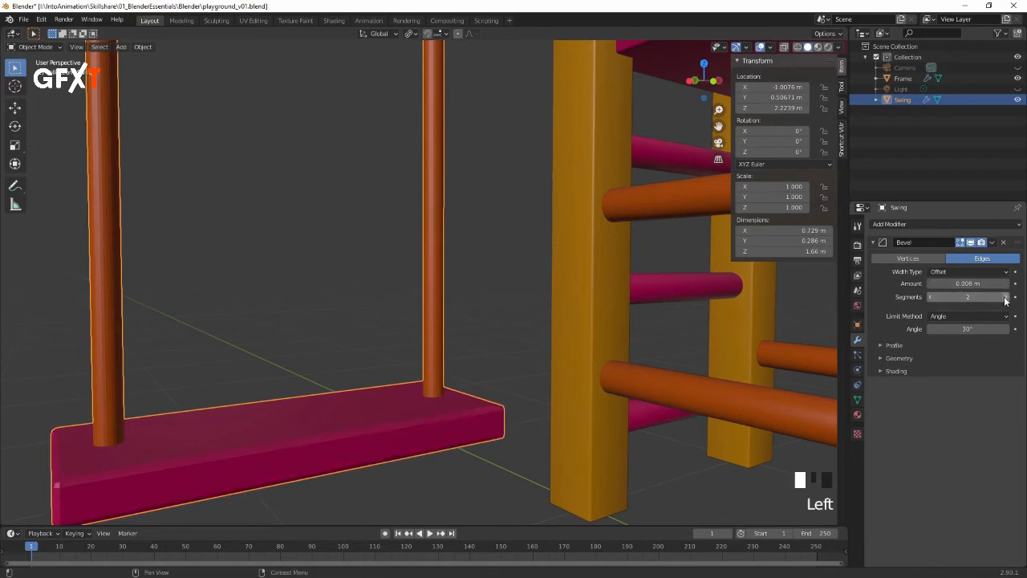
{"action": "middle_click_drag", "start_coordinate": [566, 403], "coordinate": [361, 379]}
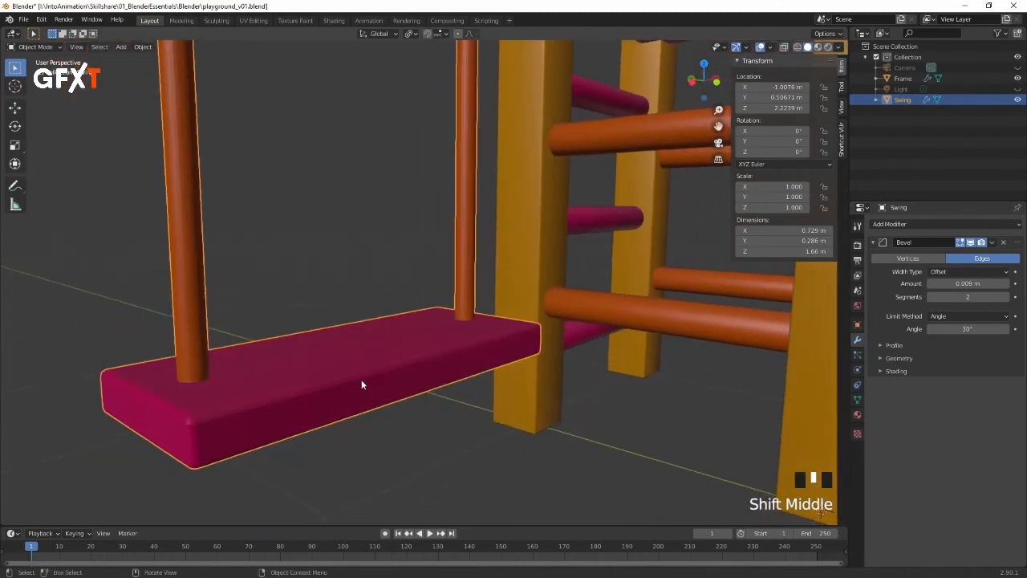
Step: Apply smooth shading to the Swing object and clear the selection
{"action": "right_click", "coordinate": [476, 331]}
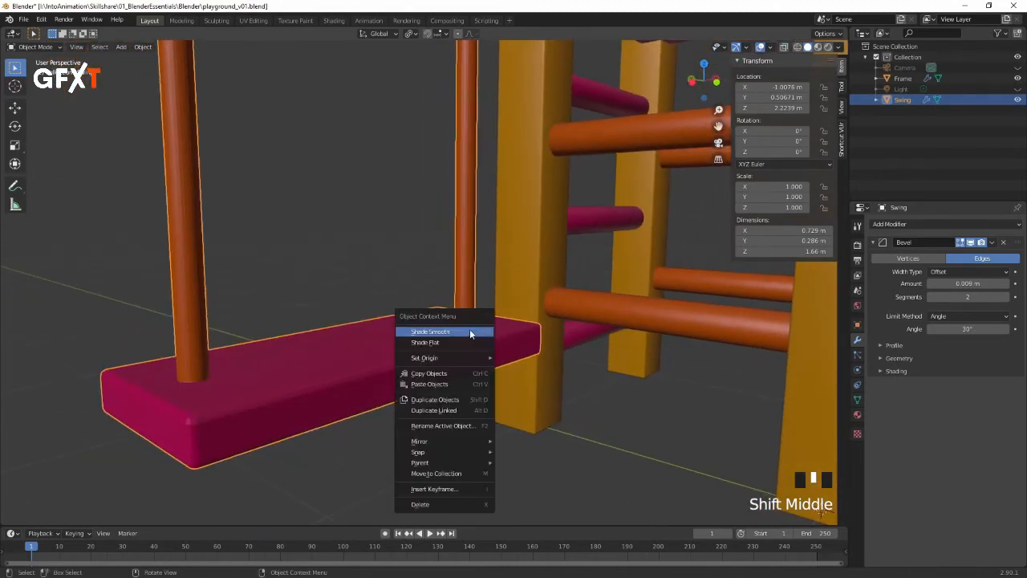
{"action": "left_click", "coordinate": [471, 331]}
{"action": "mouse_move", "coordinate": [492, 318]}
{"action": "middle_mouse_down"}
{"action": "mouse_move", "coordinate": [491, 357]}
{"action": "mouse_move", "coordinate": [464, 325]}
{"action": "mouse_move", "coordinate": [580, 304]}
{"action": "mouse_move", "coordinate": [470, 344]}
{"action": "mouse_move", "coordinate": [553, 291]}
{"action": "mouse_move", "coordinate": [277, 305]}
{"action": "mouse_move", "coordinate": [546, 259]}
{"action": "mouse_move", "coordinate": [429, 330]}
{"action": "mouse_move", "coordinate": [427, 320]}
{"action": "middle_mouse_up"}
{"action": "middle_click_drag", "start_coordinate": [574, 281], "coordinate": [476, 252]}
{"action": "left_click", "coordinate": [481, 253]}
{"action": "middle_click_drag", "start_coordinate": [586, 259], "coordinate": [526, 266], "text": "shift"}
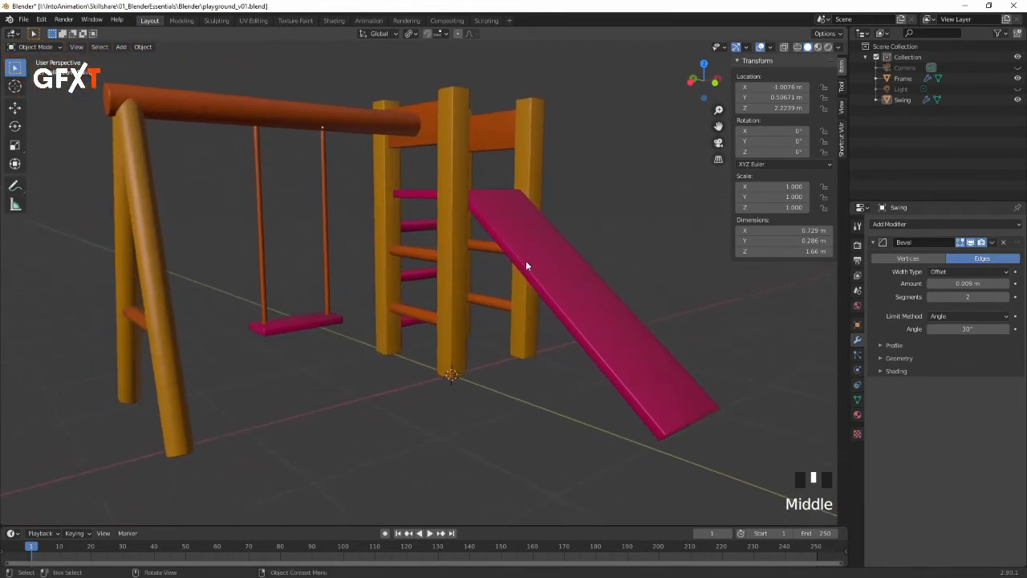
Step: Save the current file, and save a new incremental version as playground_v02.blend in the same folder
{"action": "key", "text": "ctrl+s"}
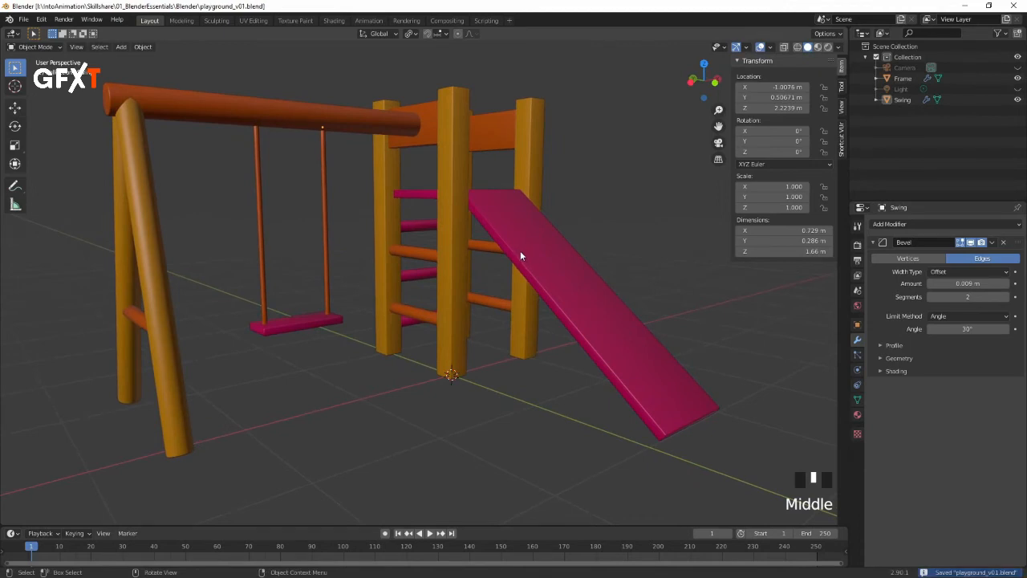
{"action": "left_click", "coordinate": [451, 377]}
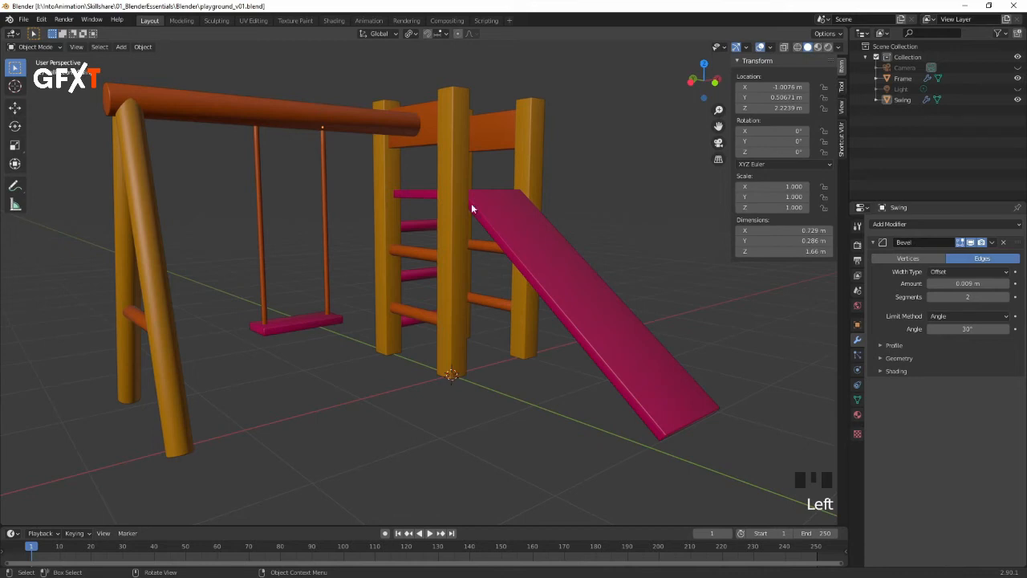
{"action": "left_click", "coordinate": [24, 20]}
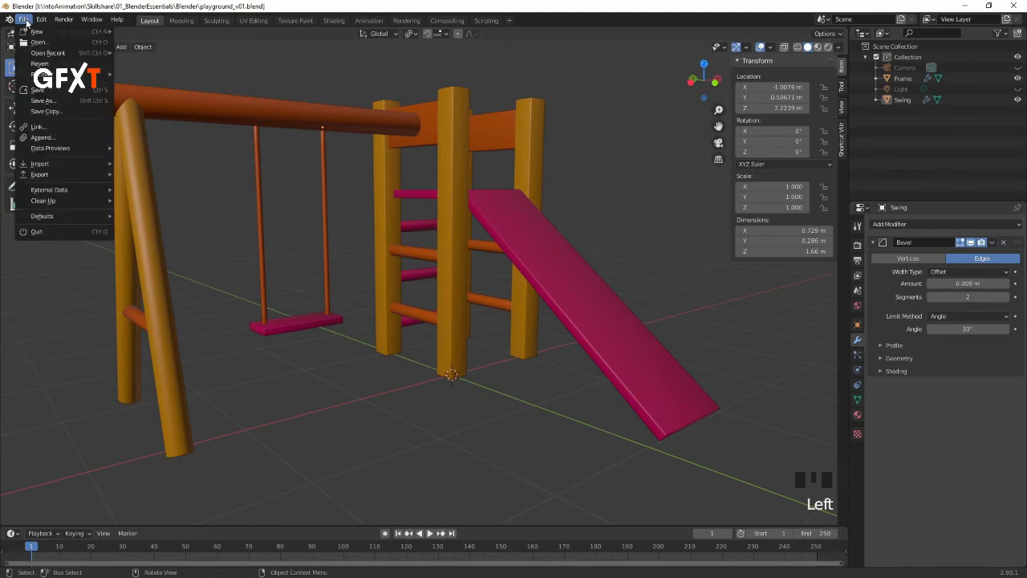
{"action": "left_click", "coordinate": [82, 102]}
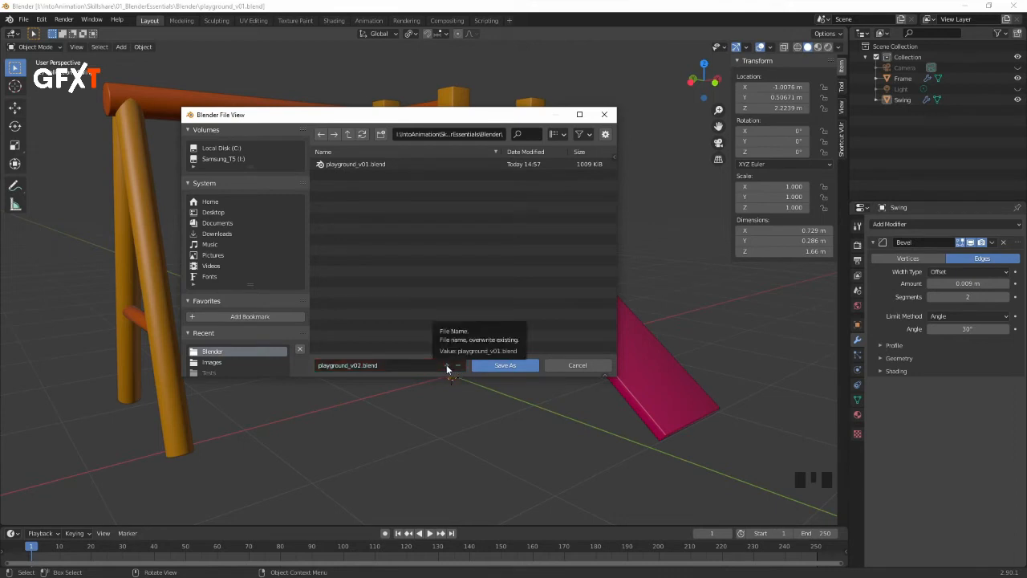
{"action": "left_click", "coordinate": [447, 364]}
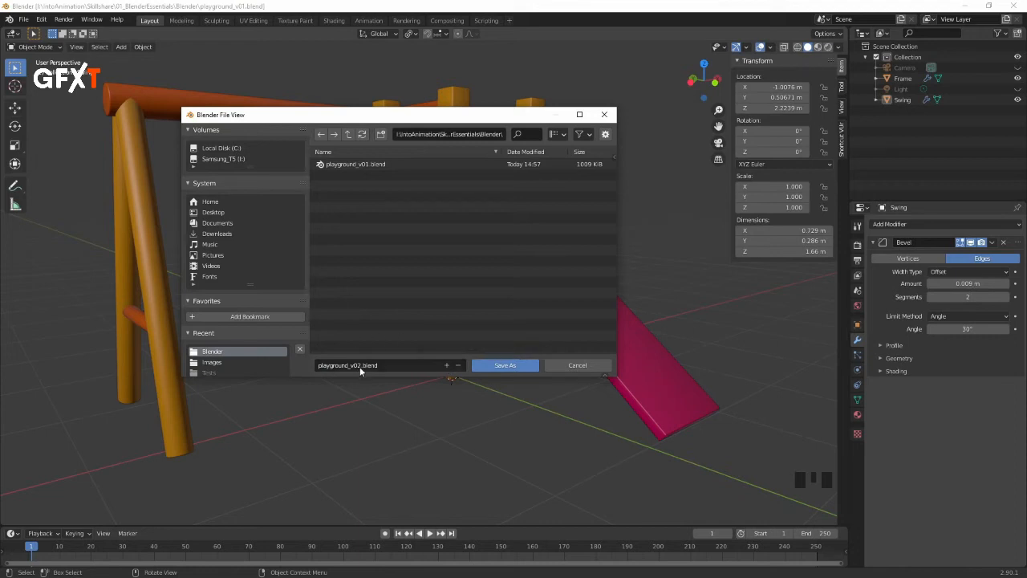
{"action": "left_click", "coordinate": [504, 366]}
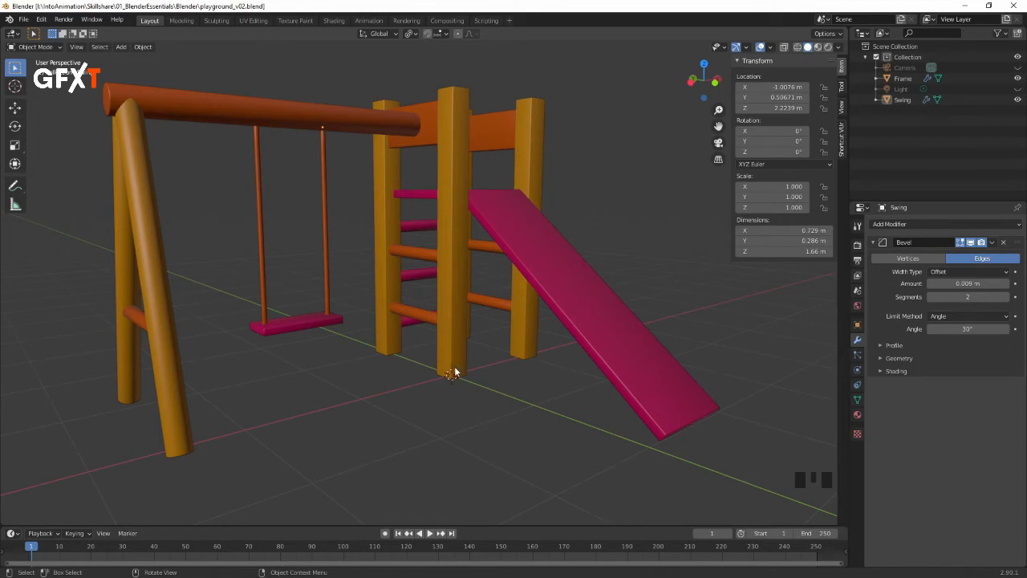
Step: Hide the Frame and Swing objects and add a cube mesh at the world origin
{"action": "key", "text": "a"}
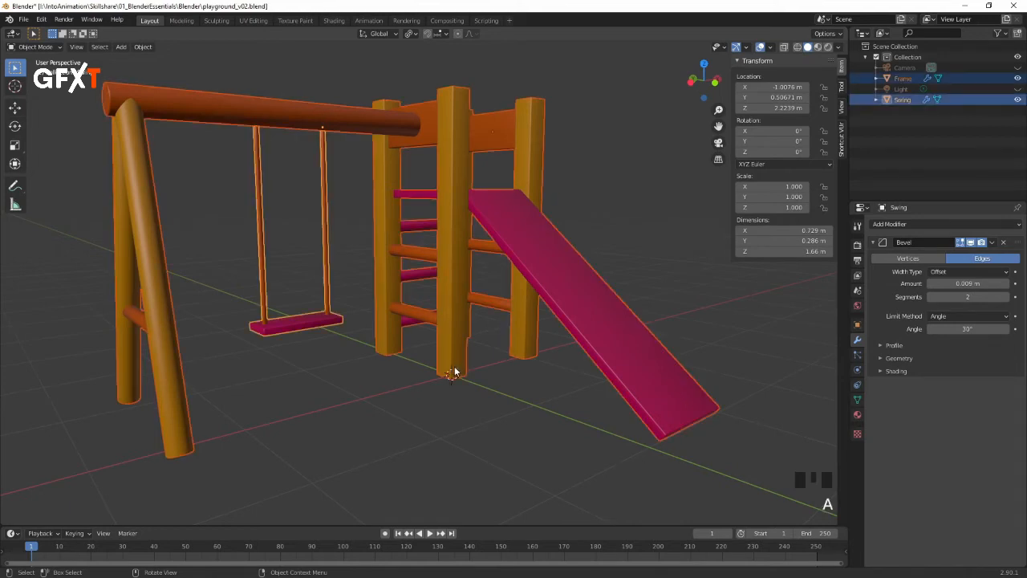
{"action": "key", "text": "h"}
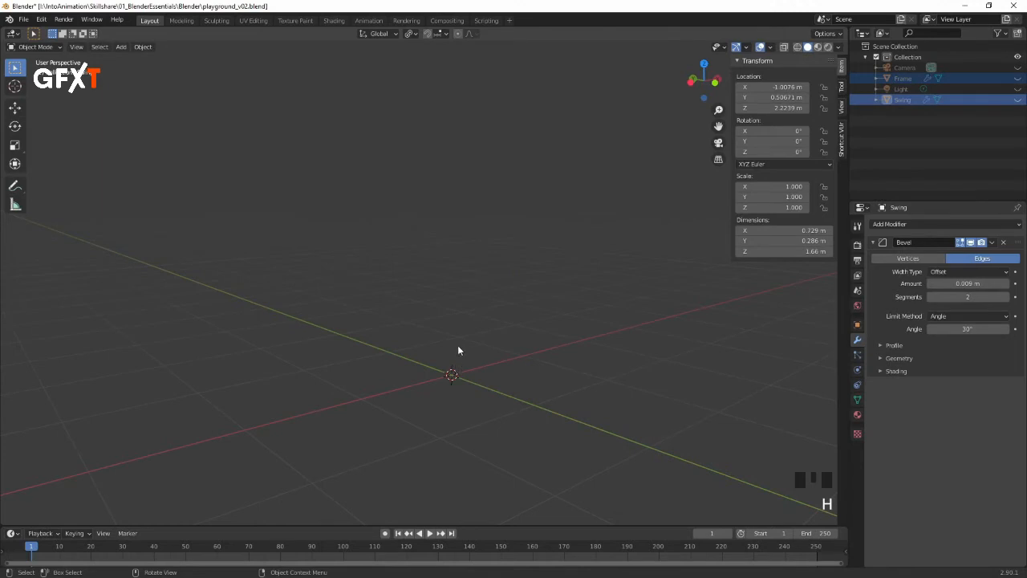
{"action": "key", "text": "shift+a"}
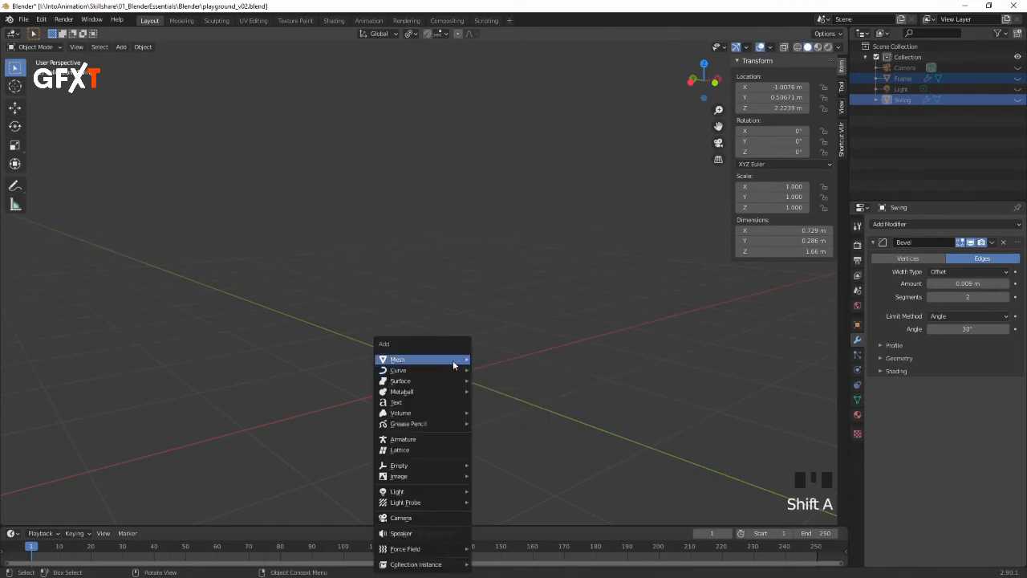
{"action": "mouse_move", "coordinate": [452, 363]}
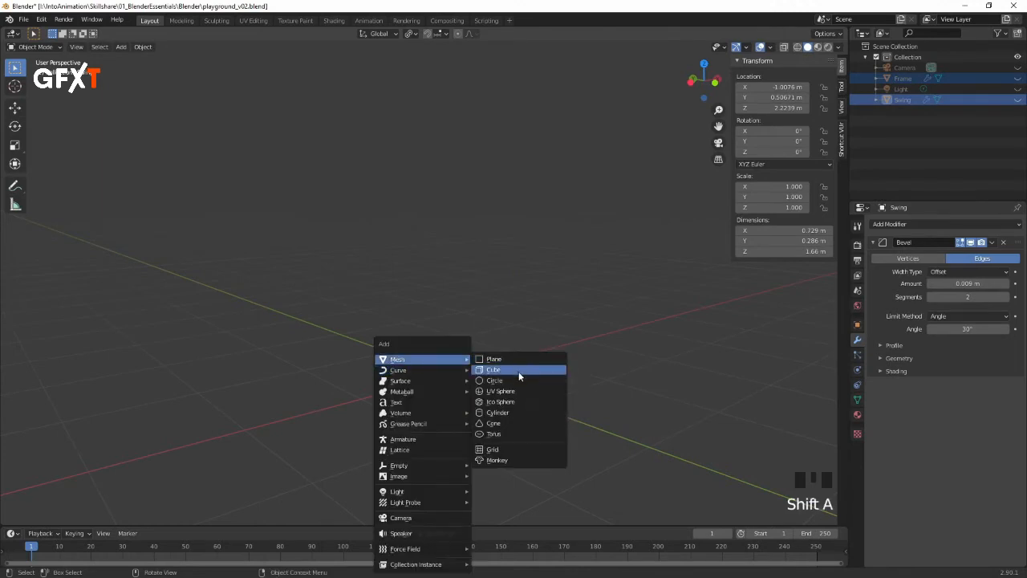
{"action": "left_click", "coordinate": [519, 370]}
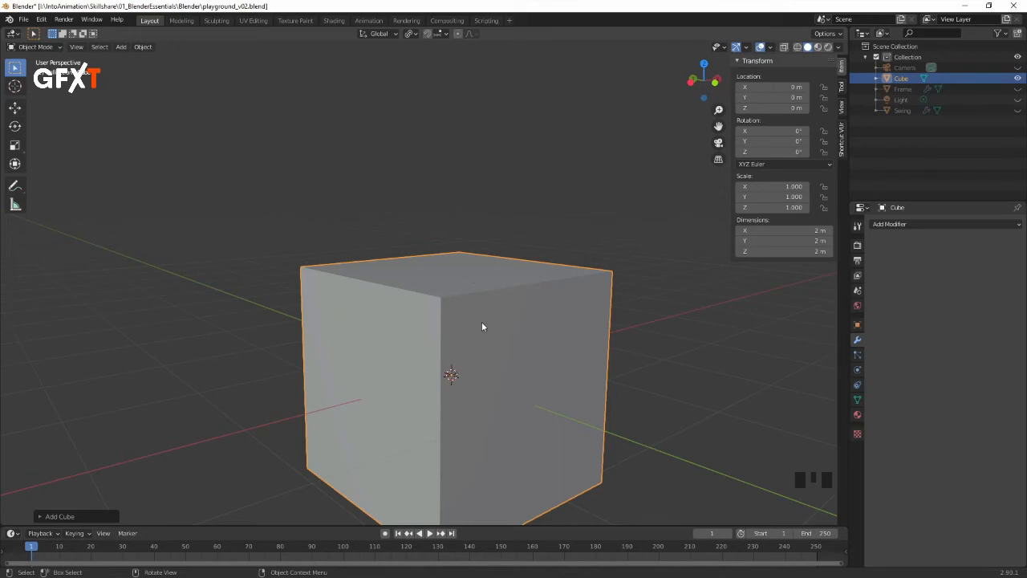
Step: Enter Edit Mode on the cube and turn on X-ray display
{"action": "key", "text": "Tab"}
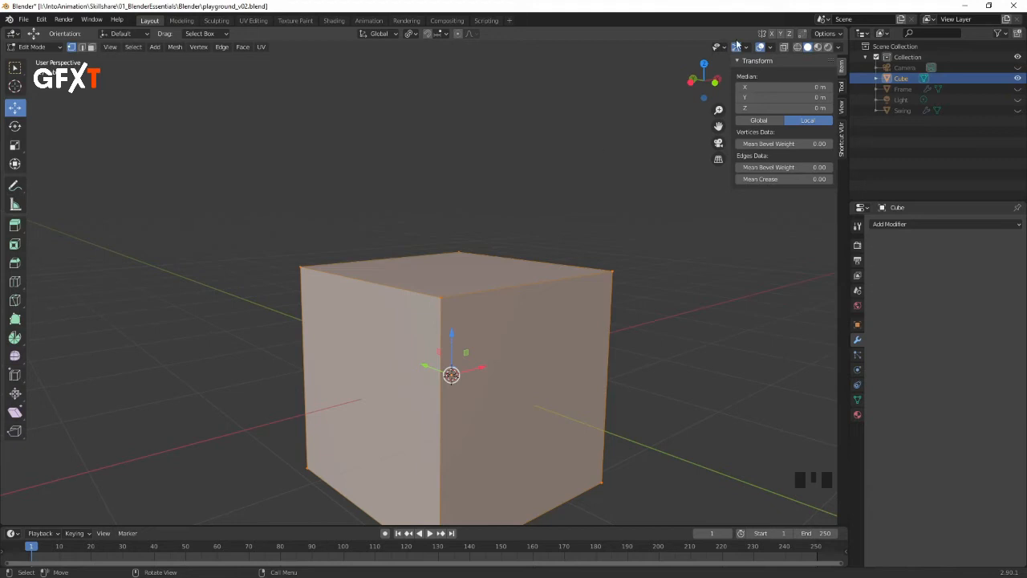
{"action": "left_click", "coordinate": [785, 49]}
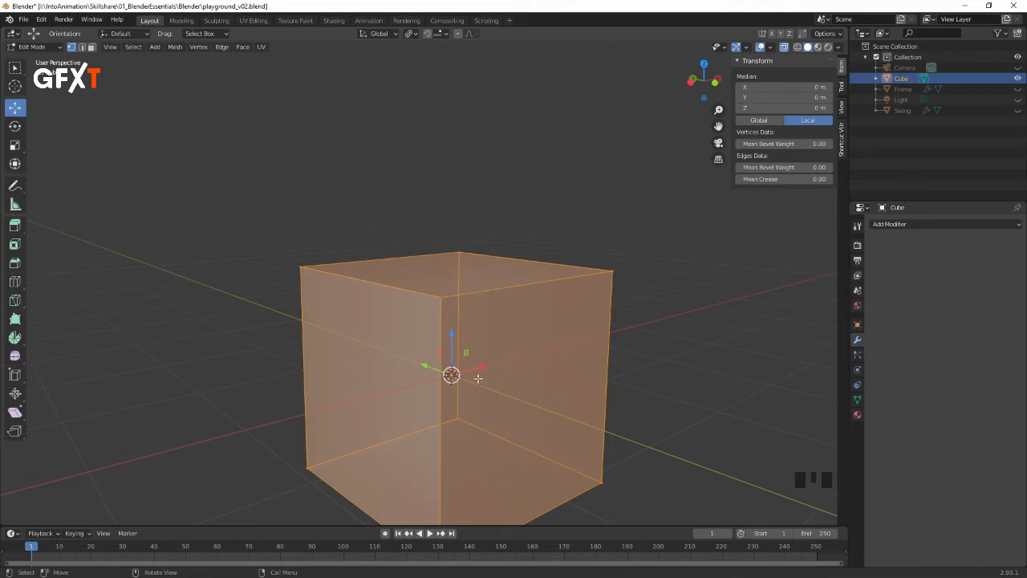
{"action": "middle_click_drag", "start_coordinate": [478, 375], "coordinate": [469, 259], "text": "shift"}
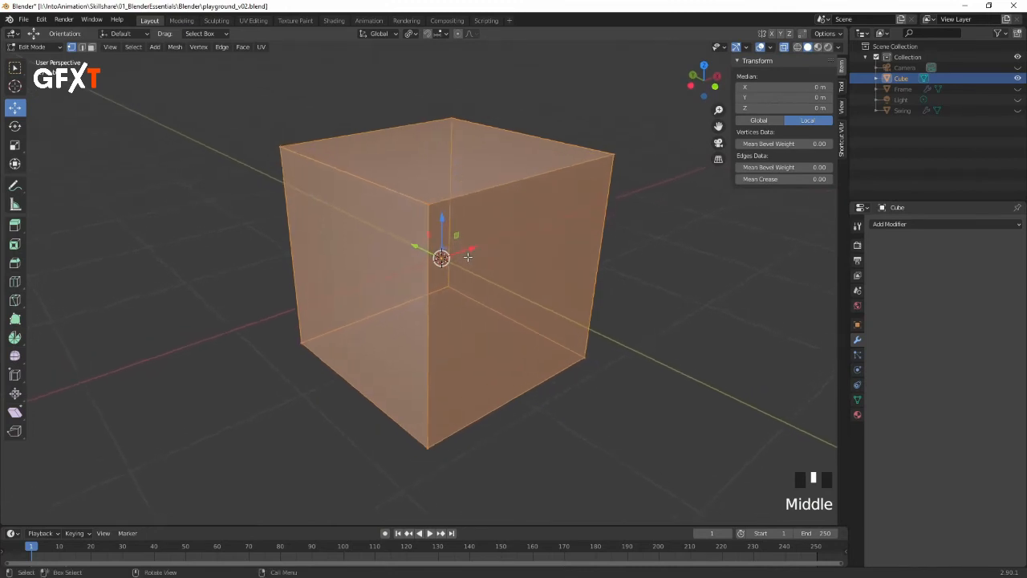
Step: Select the four corner vertices of the cube's +Y face and scale them to about 0.31 along X
{"action": "left_click", "coordinate": [496, 104]}
{"action": "left_click_drag", "start_coordinate": [478, 99], "coordinate": [226, 177]}
{"action": "left_click_drag", "start_coordinate": [334, 309], "coordinate": [275, 374], "text": "shift"}
{"action": "left_click", "coordinate": [438, 302], "text": "shift"}
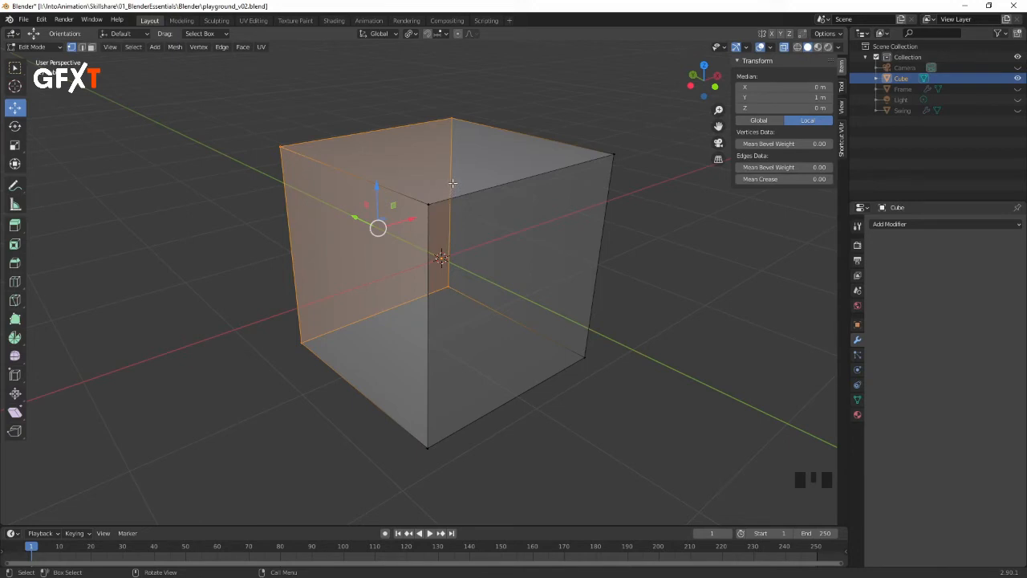
{"action": "key", "text": "s"}
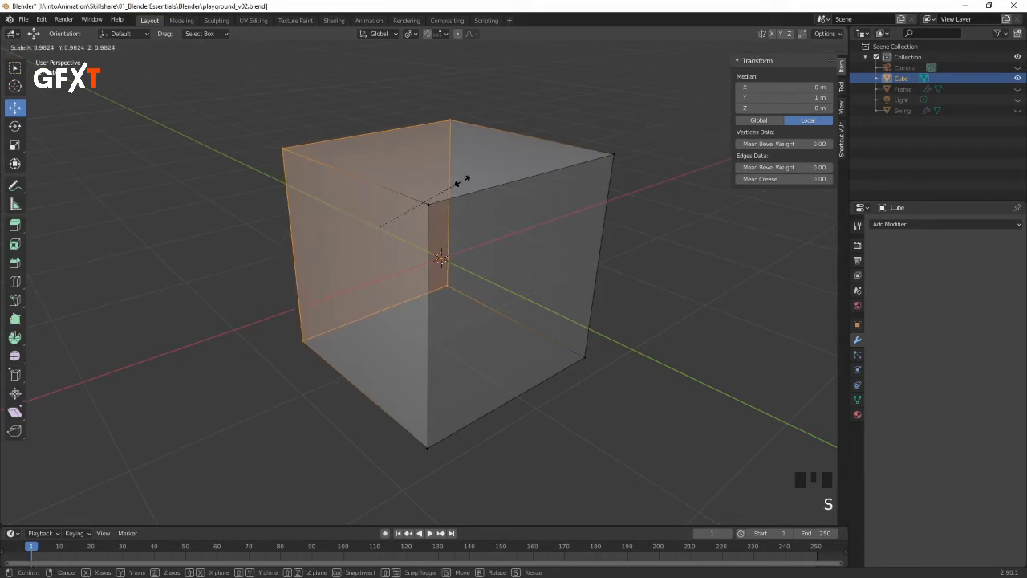
{"action": "key", "text": "x"}
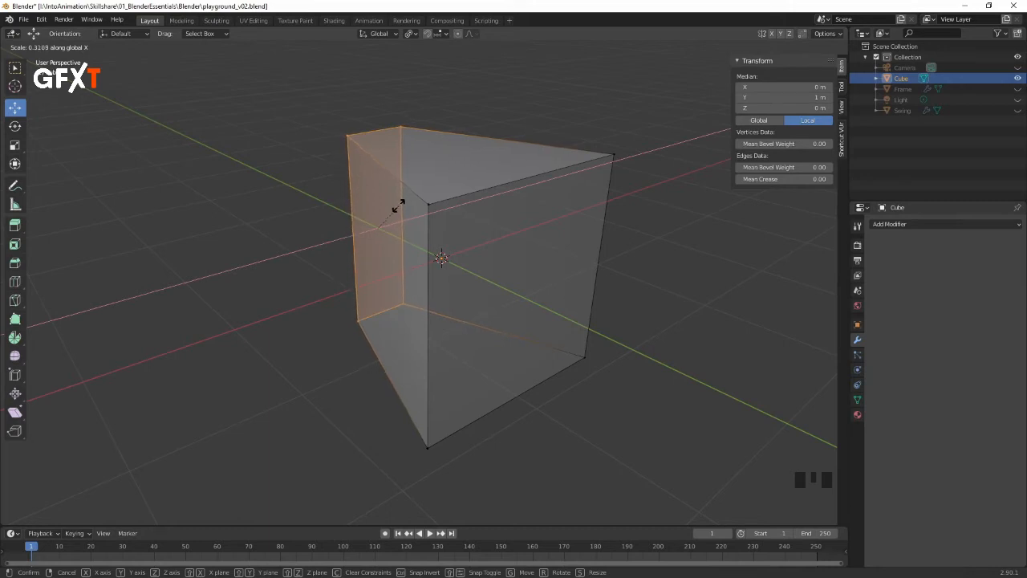
{"action": "left_click", "coordinate": [398, 207]}
Step: Select all the top vertices of the tapered cube and scale them inward along X to narrow the top
{"action": "middle_click_drag", "start_coordinate": [483, 222], "coordinate": [431, 195]}
{"action": "left_click_drag", "start_coordinate": [614, 93], "coordinate": [289, 185]}
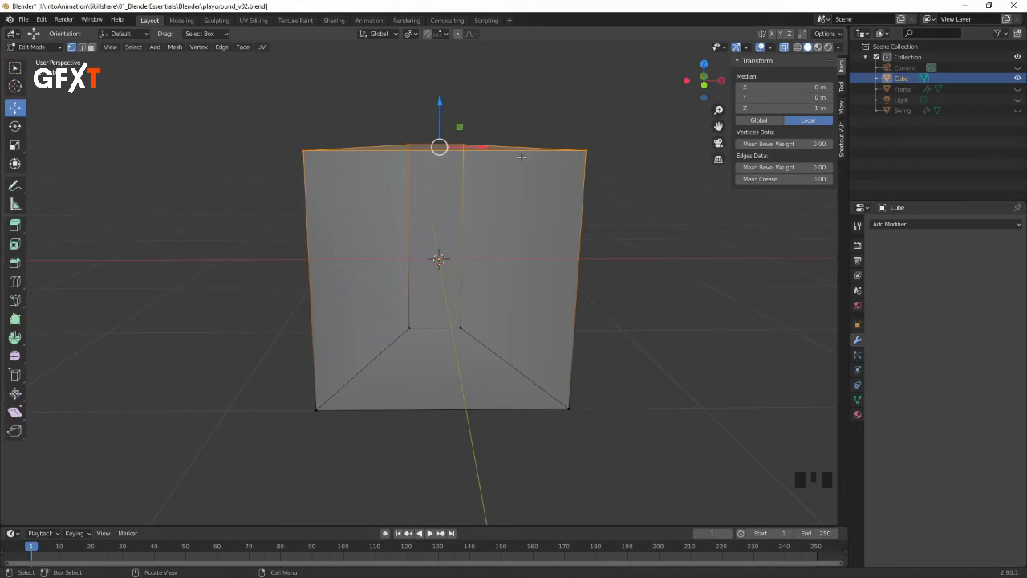
{"action": "key", "text": "s"}
{"action": "key", "text": "x"}
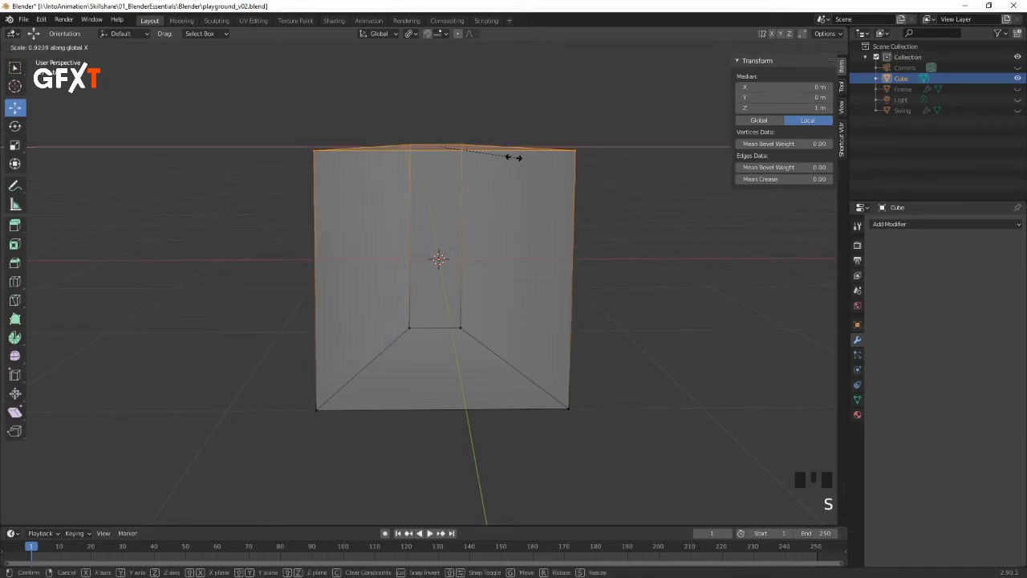
{"action": "left_click", "coordinate": [470, 164]}
{"action": "mouse_move", "coordinate": [511, 170]}
{"action": "middle_mouse_down"}
{"action": "mouse_move", "coordinate": [640, 160]}
{"action": "mouse_move", "coordinate": [535, 181]}
{"action": "mouse_move", "coordinate": [534, 158]}
{"action": "mouse_move", "coordinate": [530, 273]}
{"action": "mouse_move", "coordinate": [578, 194]}
{"action": "mouse_move", "coordinate": [538, 165]}
{"action": "mouse_move", "coordinate": [521, 182]}
{"action": "middle_mouse_up"}
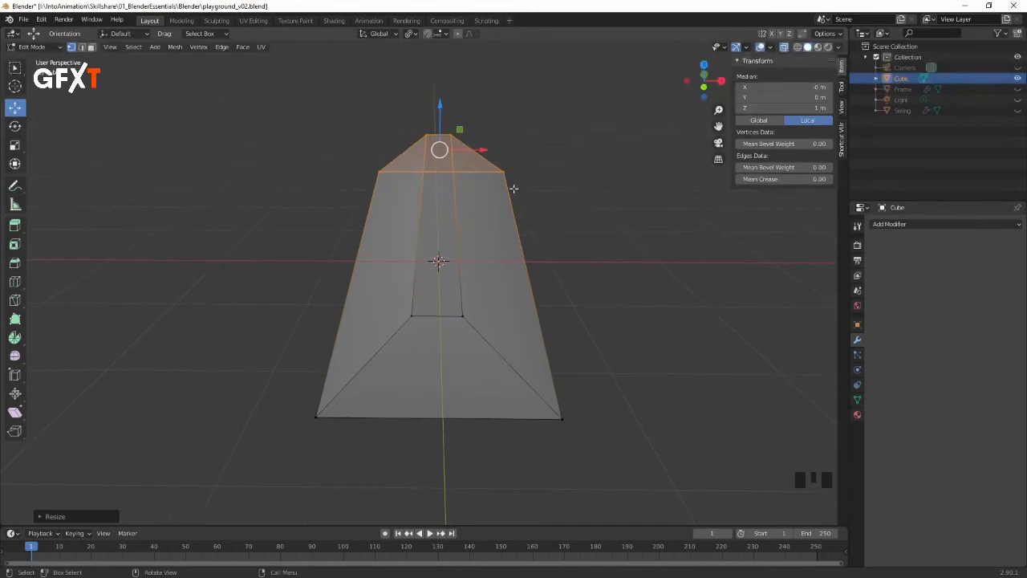
Step: Select the whole mesh and subdivide it once
{"action": "left_click", "coordinate": [551, 159]}
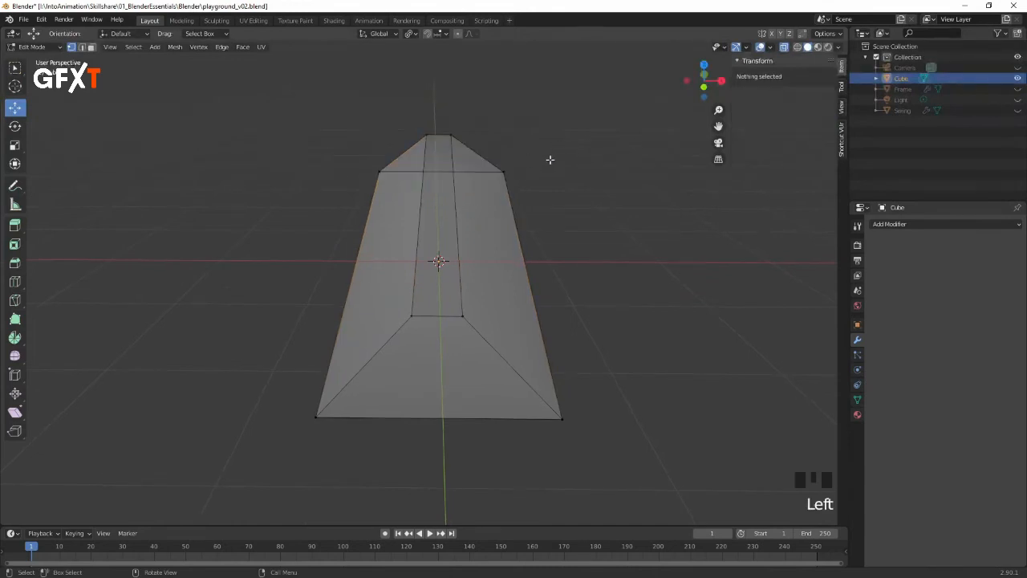
{"action": "key", "text": "a"}
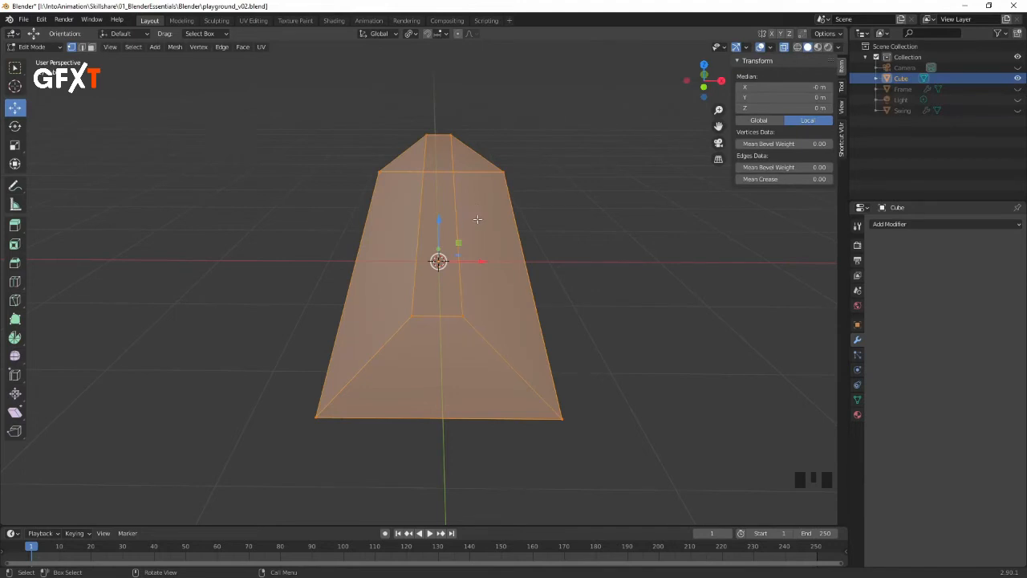
{"action": "right_click", "coordinate": [477, 221]}
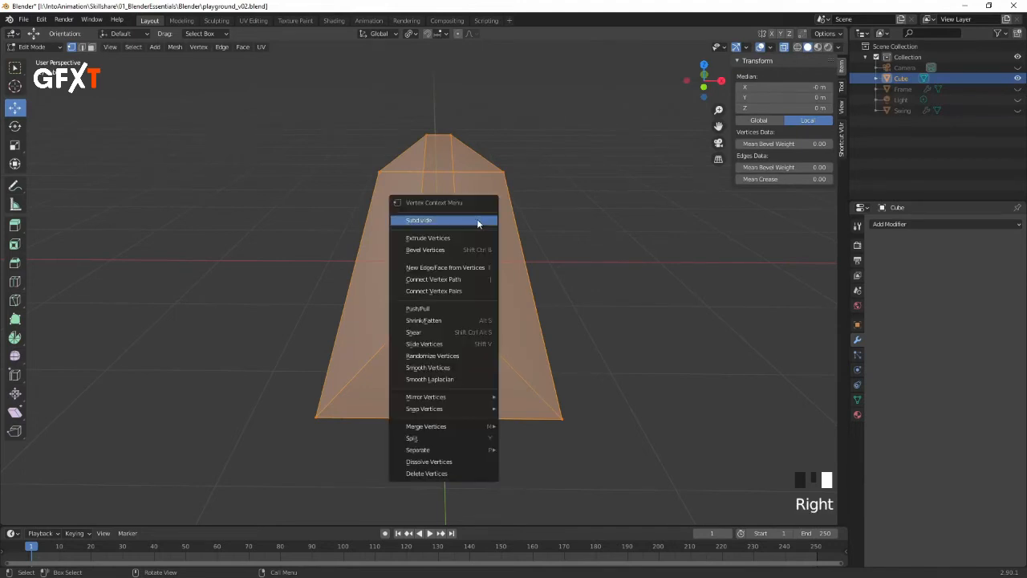
{"action": "left_click", "coordinate": [472, 221]}
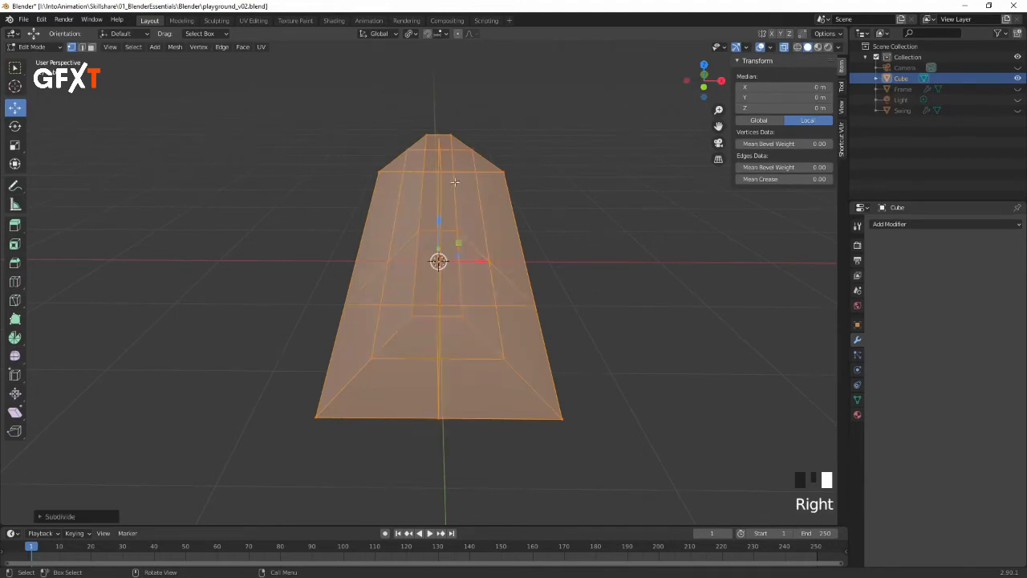
Step: Select the top row of vertices and scale it inward along Y to taper the upper half
{"action": "middle_click_drag", "start_coordinate": [440, 190], "coordinate": [592, 174]}
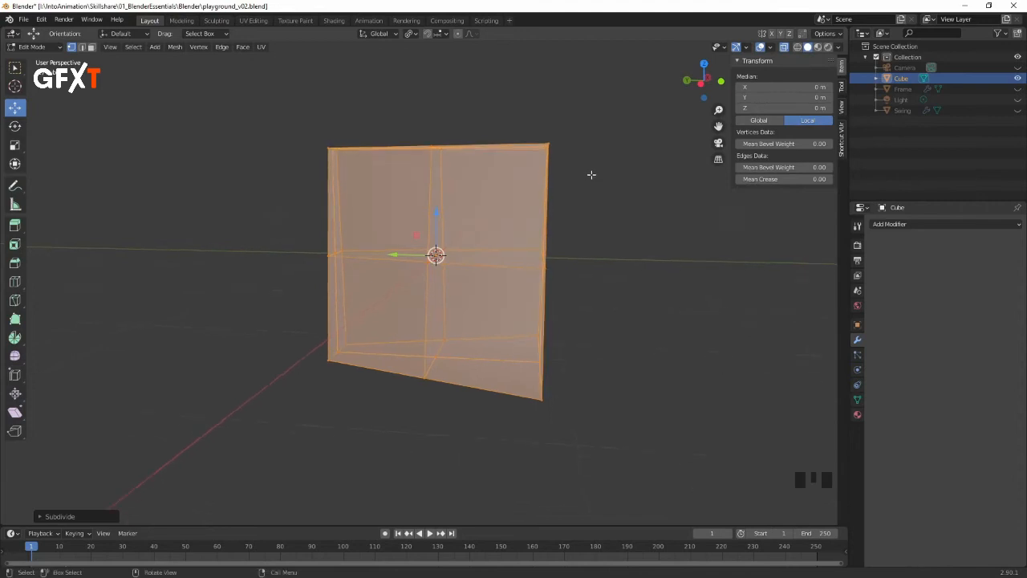
{"action": "left_click", "coordinate": [585, 175]}
{"action": "left_click_drag", "start_coordinate": [600, 115], "coordinate": [344, 175]}
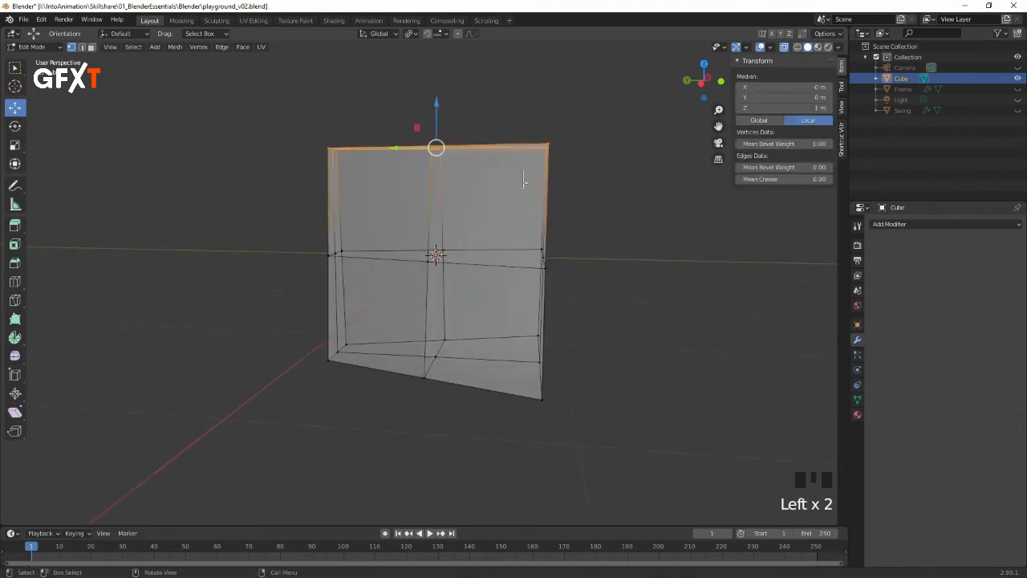
{"action": "middle_click_drag", "start_coordinate": [585, 185], "coordinate": [620, 181]}
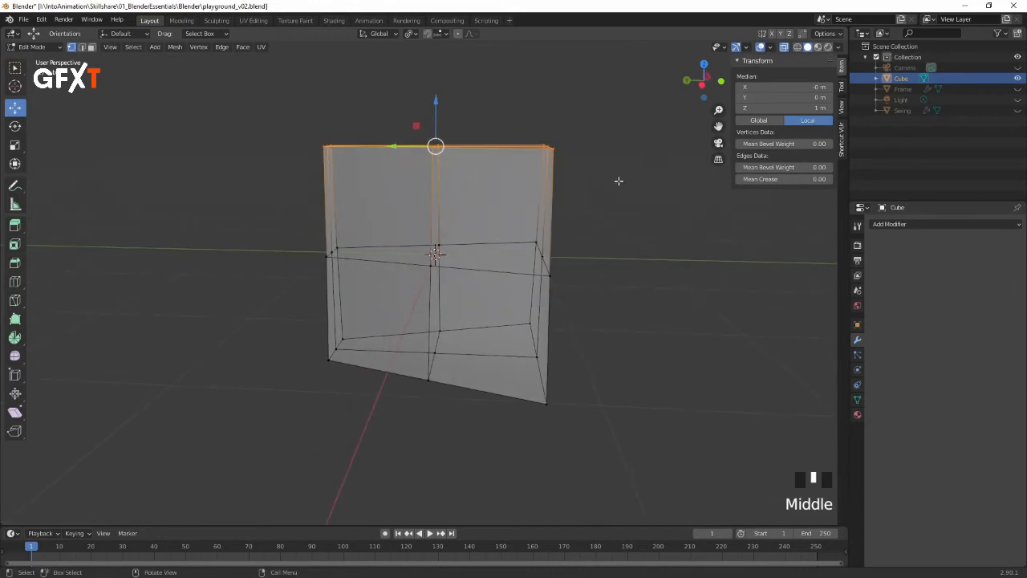
{"action": "key", "text": "s"}
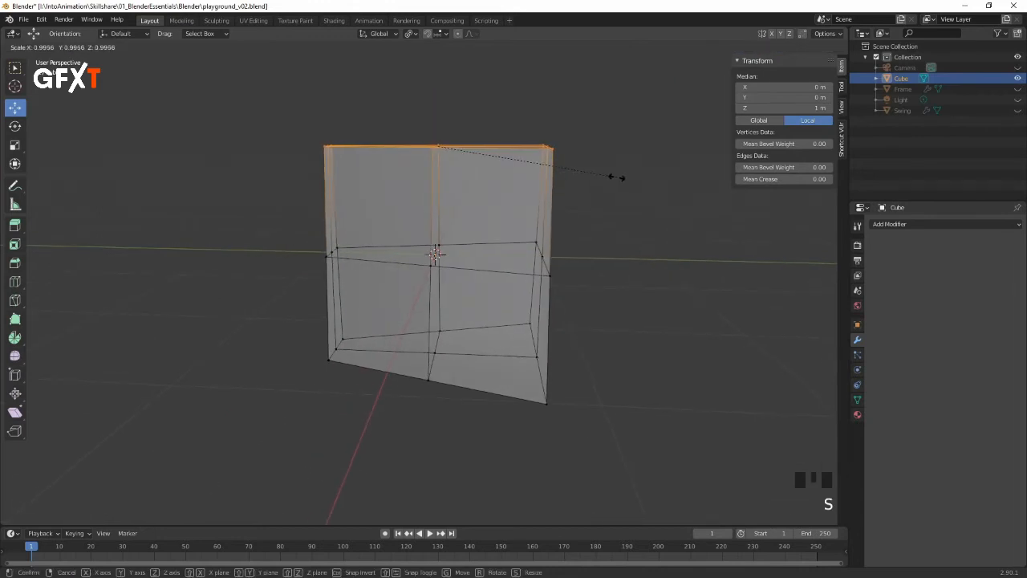
{"action": "key", "text": "y"}
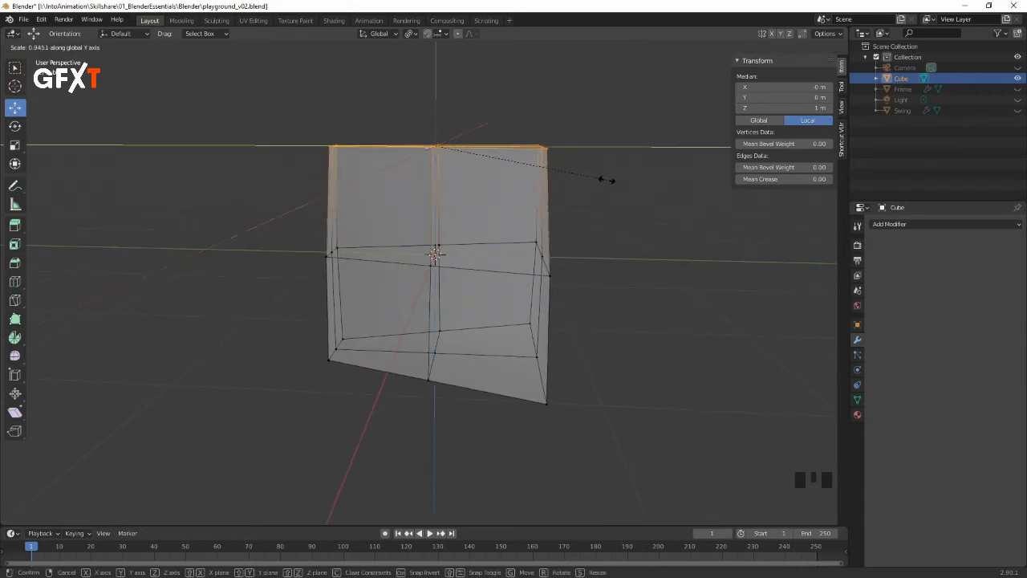
{"action": "left_click", "coordinate": [562, 180]}
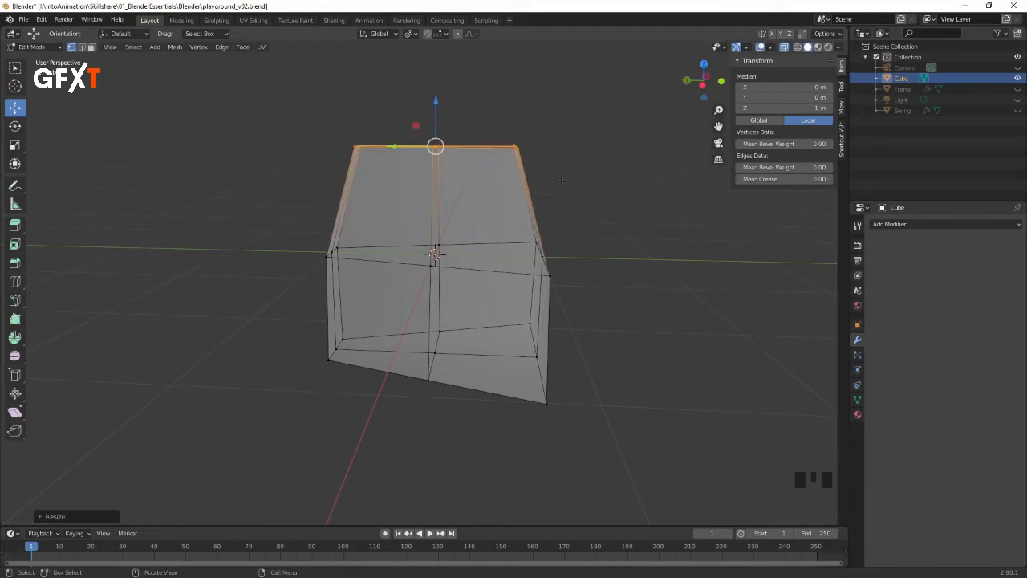
Step: Move the top and mid-height vertices of the narrow +Y side inward along Y, and clear the selection
{"action": "middle_click_drag", "start_coordinate": [326, 263], "coordinate": [336, 252]}
{"action": "left_click_drag", "start_coordinate": [378, 124], "coordinate": [288, 300]}
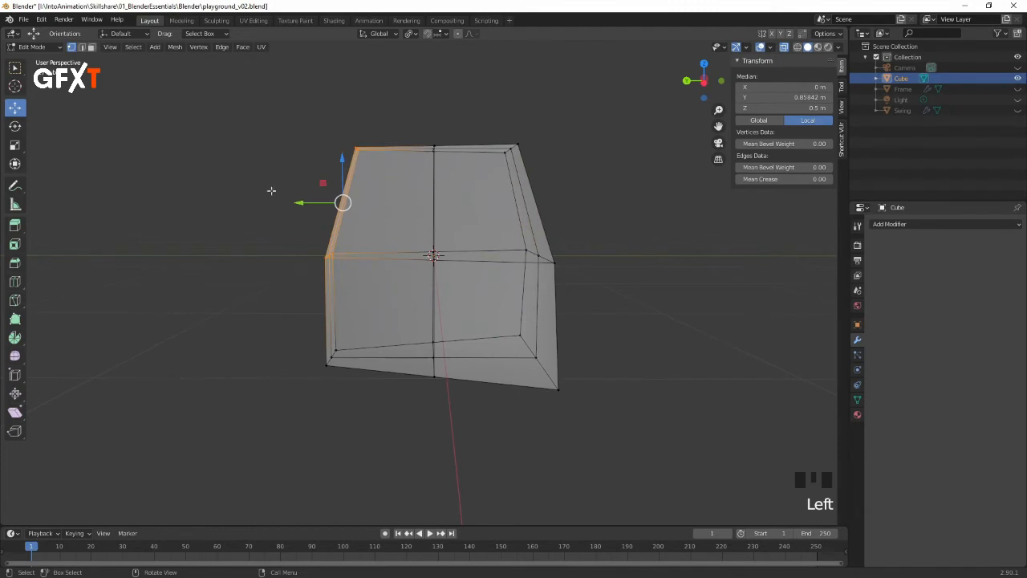
{"action": "left_click_drag", "start_coordinate": [298, 202], "coordinate": [319, 206]}
{"action": "left_click_drag", "start_coordinate": [403, 104], "coordinate": [353, 150]}
{"action": "left_click", "coordinate": [610, 202]}
Step: In edge select mode, select the vertical edge loop around the mesh's centre at Y 0 and widen it along X
{"action": "middle_click_drag", "start_coordinate": [610, 202], "coordinate": [505, 300]}
{"action": "left_click_drag", "start_coordinate": [513, 280], "coordinate": [318, 323]}
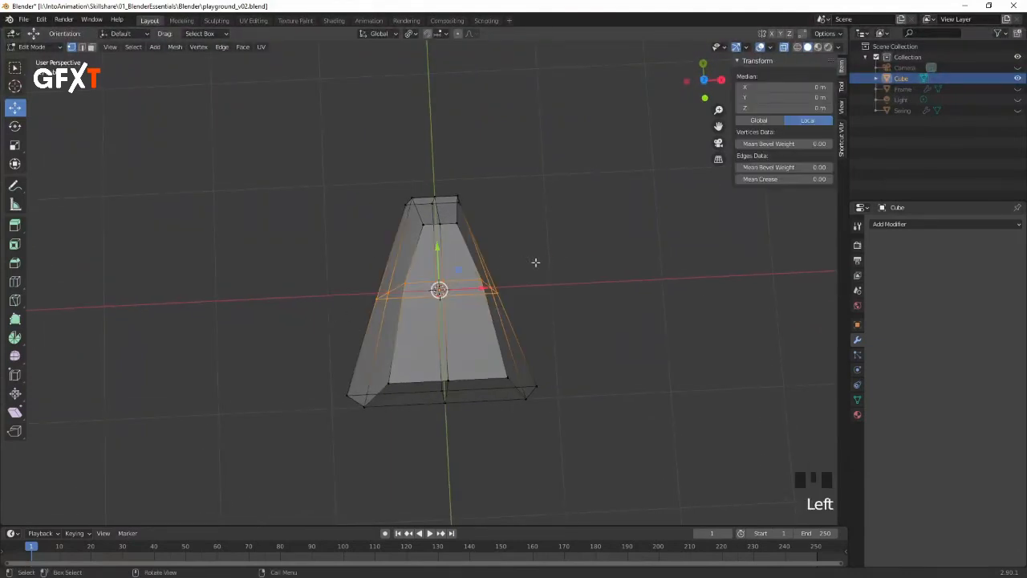
{"action": "middle_click_drag", "start_coordinate": [565, 256], "coordinate": [572, 219]}
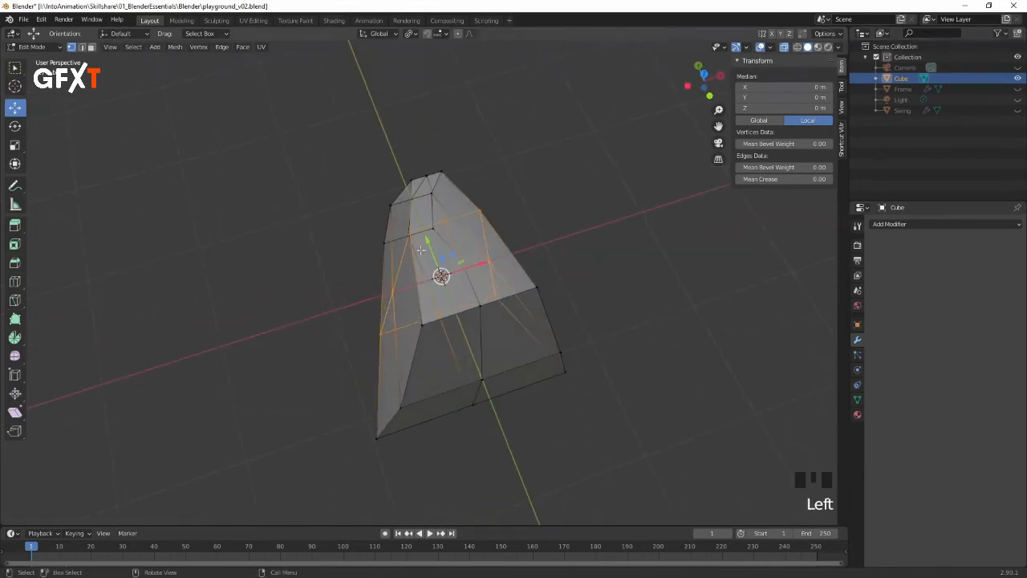
{"action": "left_click", "coordinate": [496, 178]}
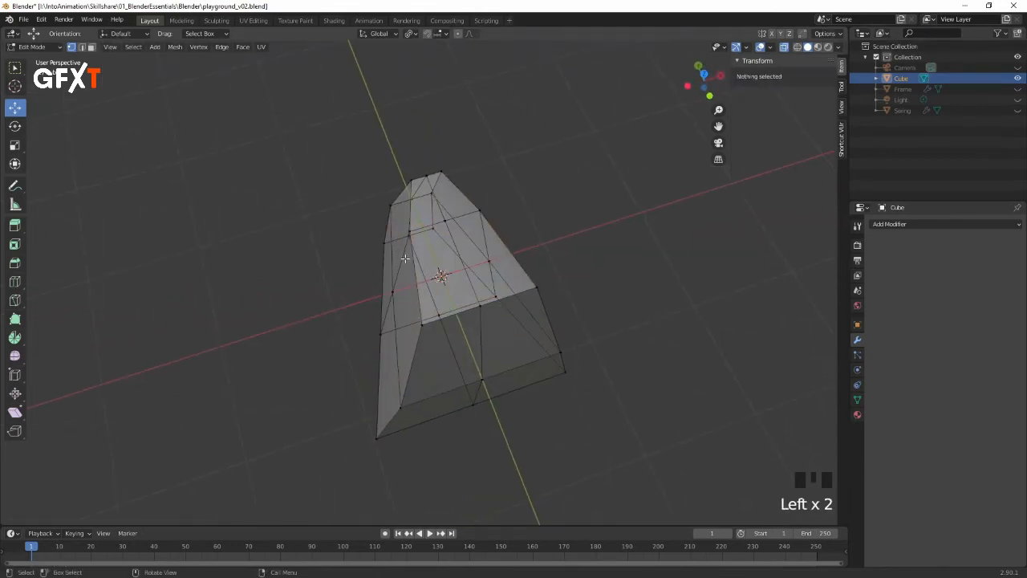
{"action": "key", "text": "2"}
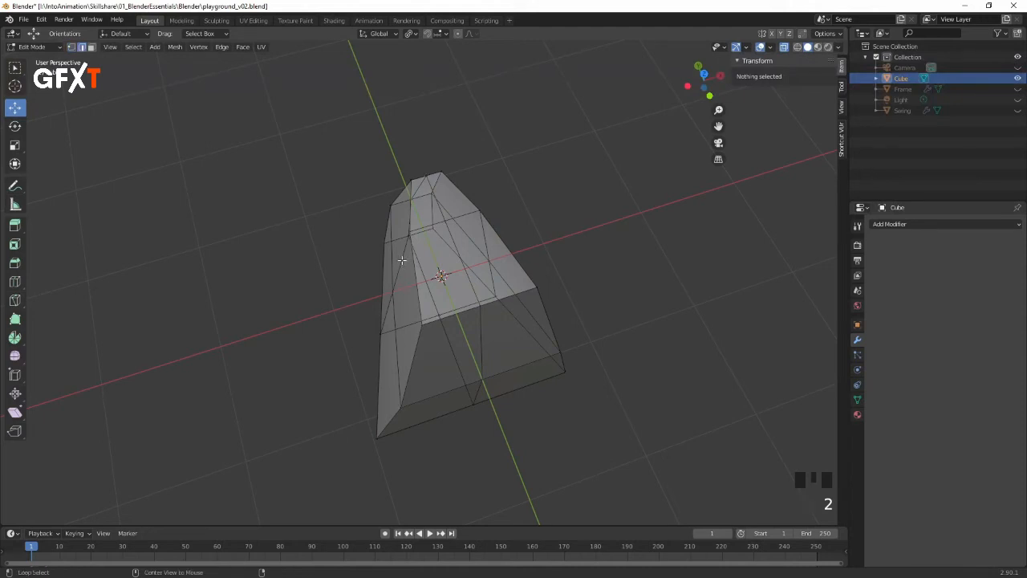
{"action": "left_click", "coordinate": [401, 260], "text": "alt"}
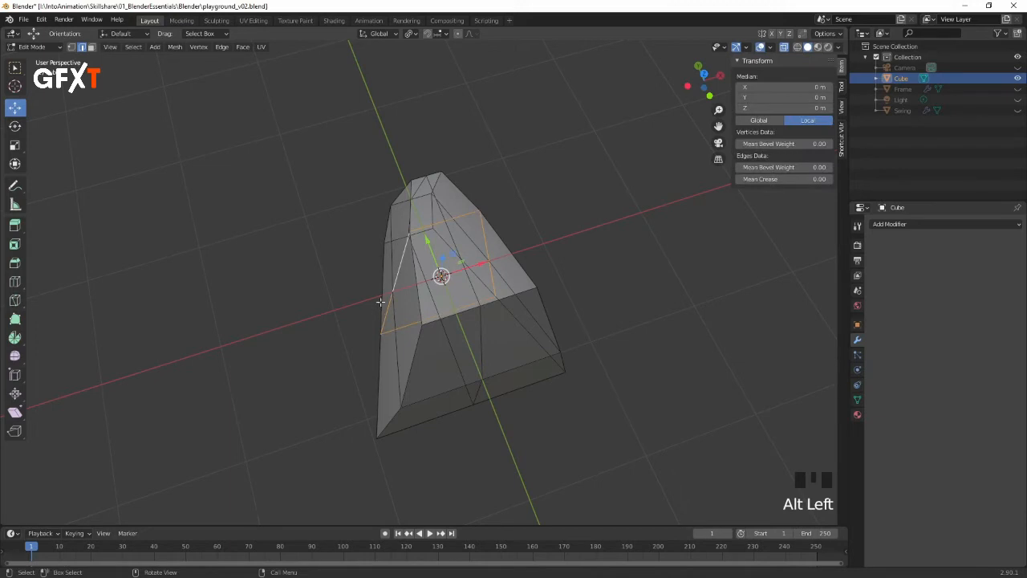
{"action": "middle_click_drag", "start_coordinate": [578, 206], "coordinate": [554, 202]}
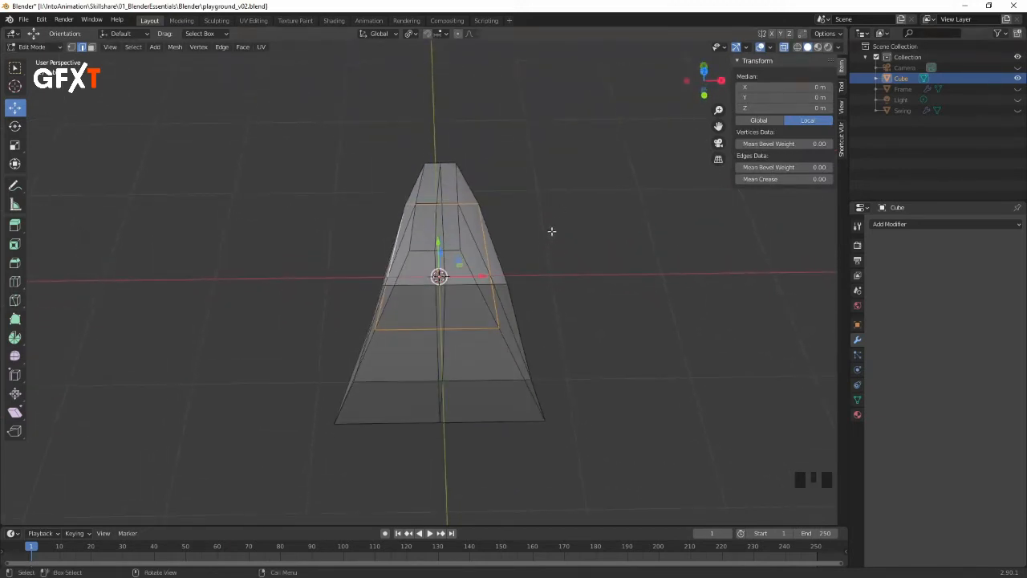
{"action": "key", "text": "s"}
{"action": "key", "text": "y"}
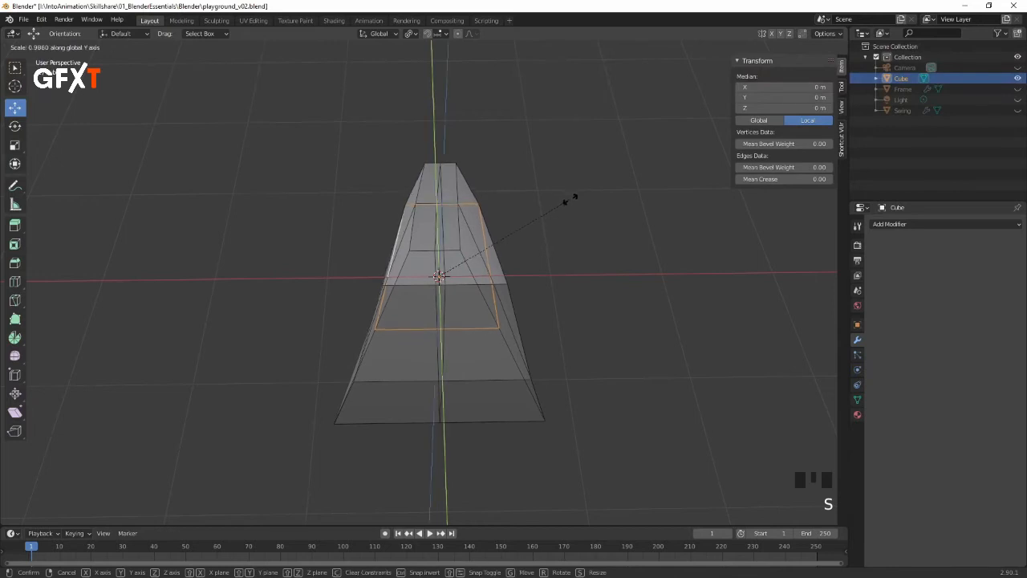
{"action": "key", "text": "x"}
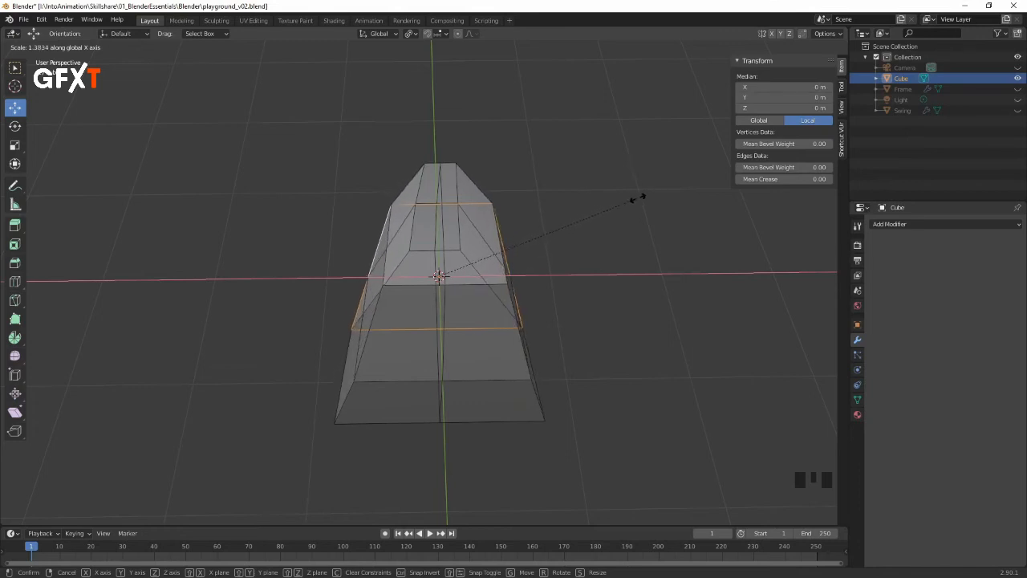
{"action": "left_click", "coordinate": [693, 177]}
{"action": "middle_click_drag", "start_coordinate": [694, 177], "coordinate": [578, 156]}
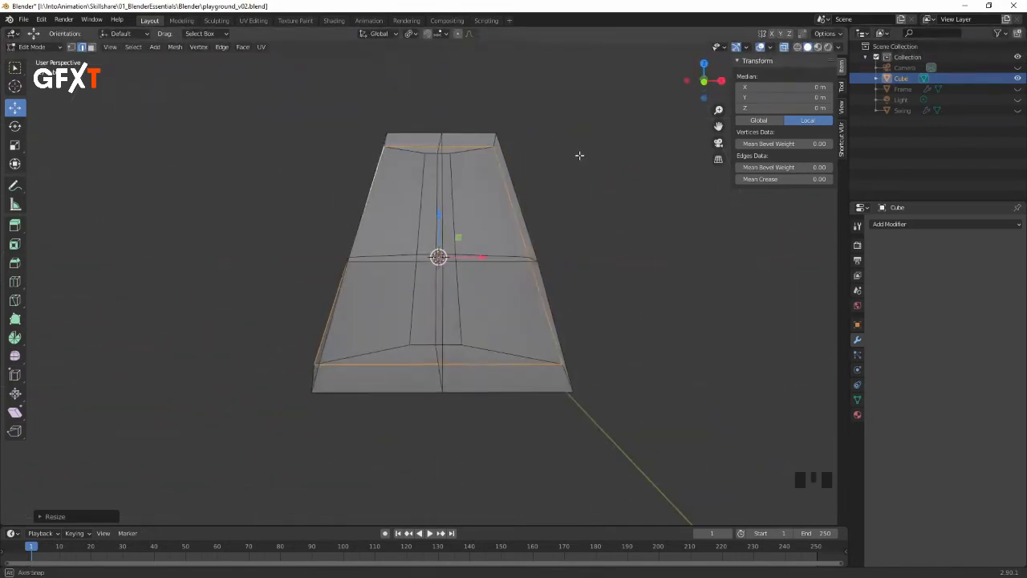
Step: Select the horizontal edge loop at mid-height and scale it to about 1.25 along X
{"action": "left_click", "coordinate": [608, 175]}
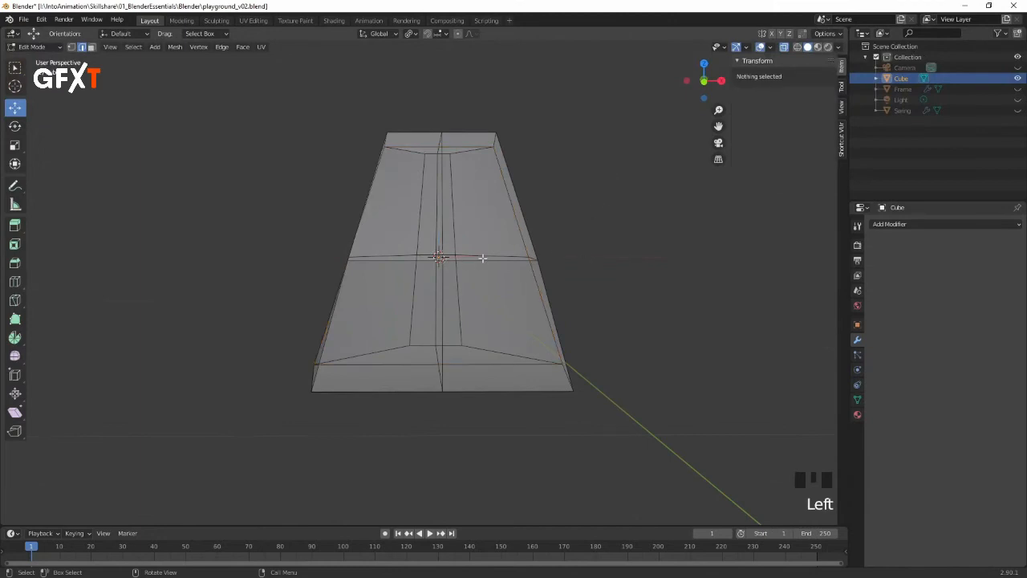
{"action": "key", "text": "alt"}
{"action": "left_click", "coordinate": [484, 260], "text": "alt"}
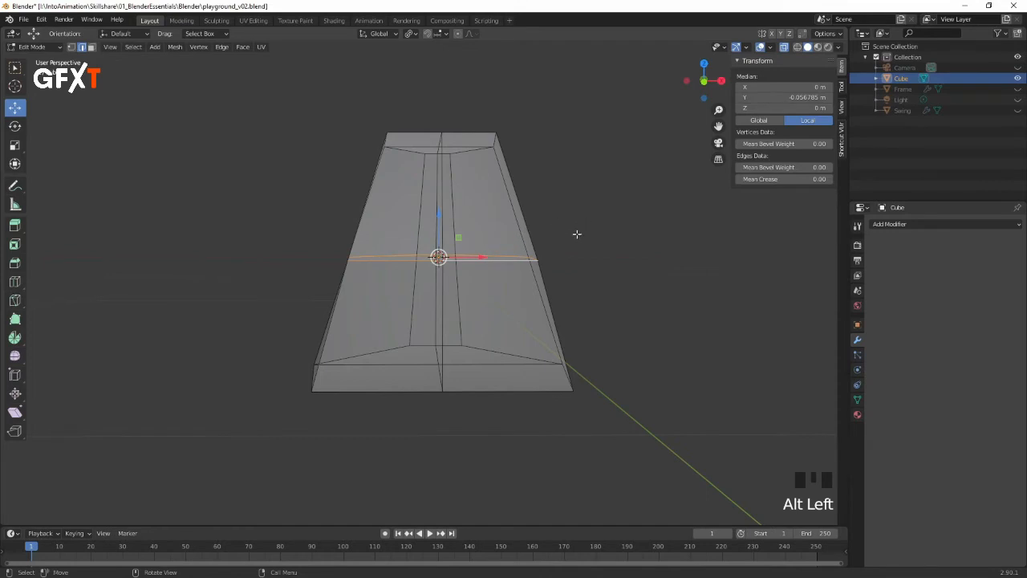
{"action": "key", "text": "s"}
{"action": "key", "text": "x"}
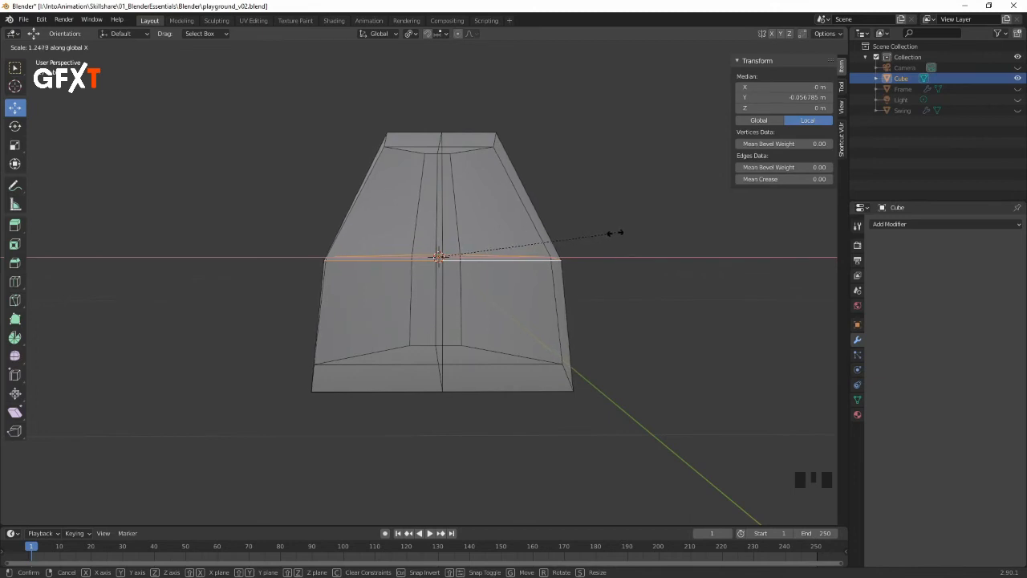
{"action": "left_click", "coordinate": [615, 234]}
{"action": "middle_click_drag", "start_coordinate": [587, 197], "coordinate": [571, 165]}
{"action": "middle_click_drag", "start_coordinate": [509, 114], "coordinate": [487, 125]}
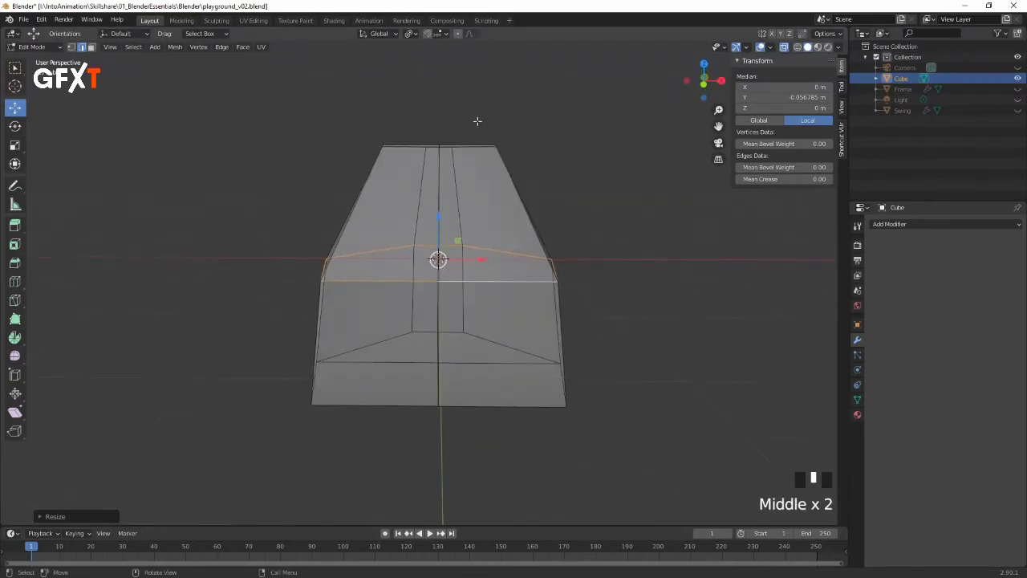
Step: In vertex select mode, select the top's centre and narrow-end vertices and raise them along Z to a median of about 1.1 m
{"action": "left_click", "coordinate": [468, 120]}
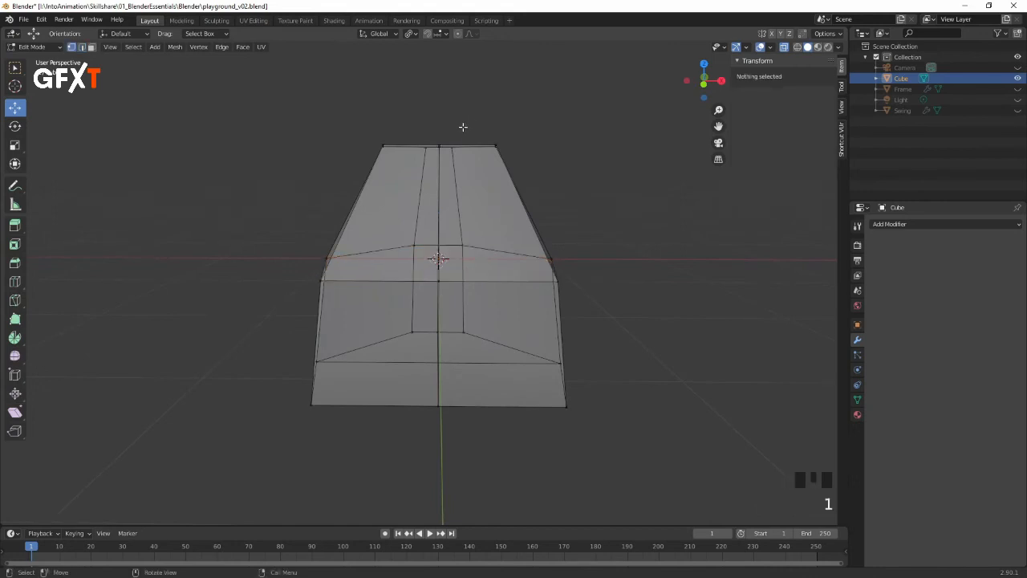
{"action": "mouse_move", "coordinate": [464, 123]}
{"action": "middle_mouse_down"}
{"action": "mouse_move", "coordinate": [473, 127]}
{"action": "mouse_move", "coordinate": [460, 121]}
{"action": "middle_mouse_up"}
{"action": "left_click", "coordinate": [462, 133]}
{"action": "left_click_drag", "start_coordinate": [439, 102], "coordinate": [438, 89]}
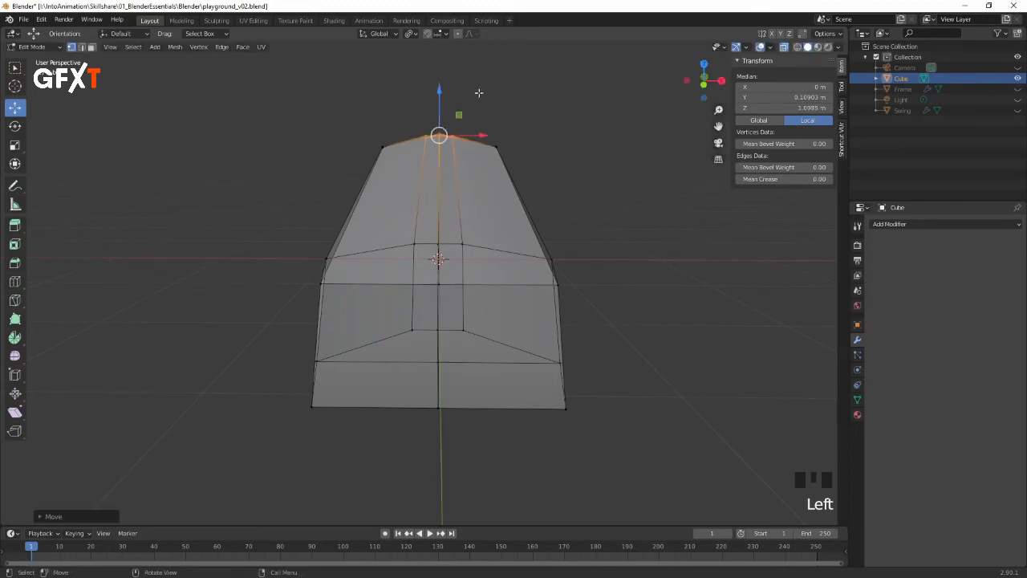
{"action": "mouse_move", "coordinate": [539, 140]}
{"action": "middle_mouse_down"}
{"action": "mouse_move", "coordinate": [546, 152]}
{"action": "mouse_move", "coordinate": [567, 152]}
{"action": "mouse_move", "coordinate": [539, 149]}
{"action": "mouse_move", "coordinate": [546, 139]}
{"action": "middle_mouse_up"}
Step: Select the single centre vertex of the top face and raise it along Z to about 1.19 m
{"action": "left_click", "coordinate": [461, 171]}
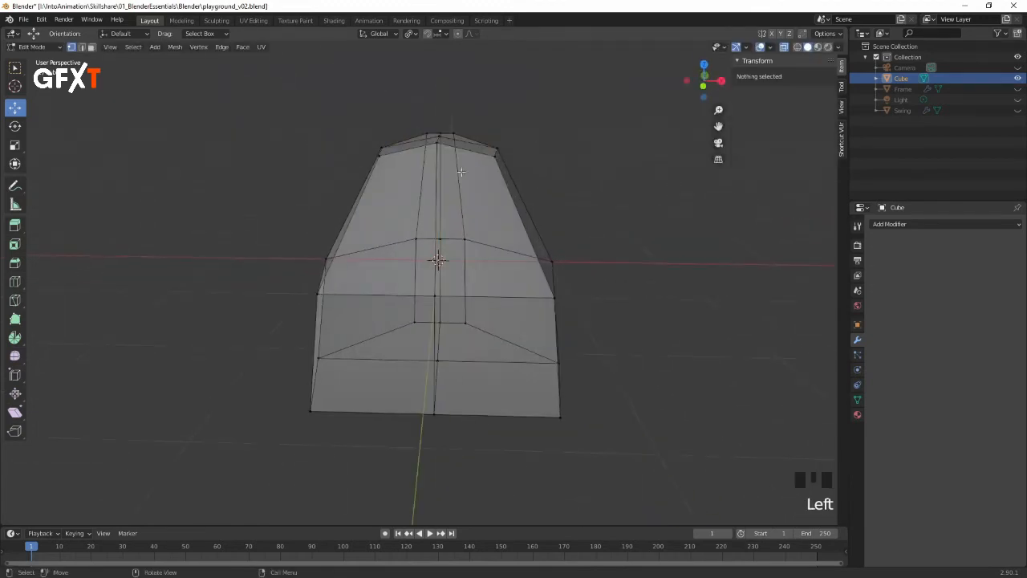
{"action": "left_click", "coordinate": [439, 137]}
{"action": "left_click_drag", "start_coordinate": [440, 95], "coordinate": [439, 79]}
{"action": "middle_click_drag", "start_coordinate": [498, 95], "coordinate": [477, 134]}
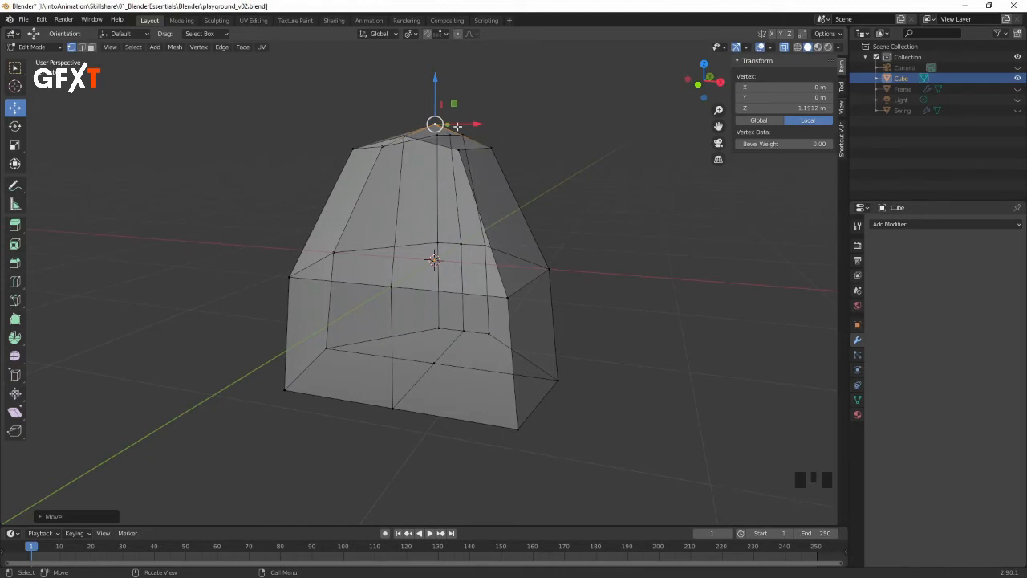
Step: Select the two wide-end corner vertices of the top and lower them slightly along Z
{"action": "mouse_move", "coordinate": [511, 155]}
{"action": "middle_mouse_down"}
{"action": "mouse_move", "coordinate": [466, 160]}
{"action": "mouse_move", "coordinate": [506, 161]}
{"action": "mouse_move", "coordinate": [495, 157]}
{"action": "middle_mouse_up"}
{"action": "left_click", "coordinate": [449, 161]}
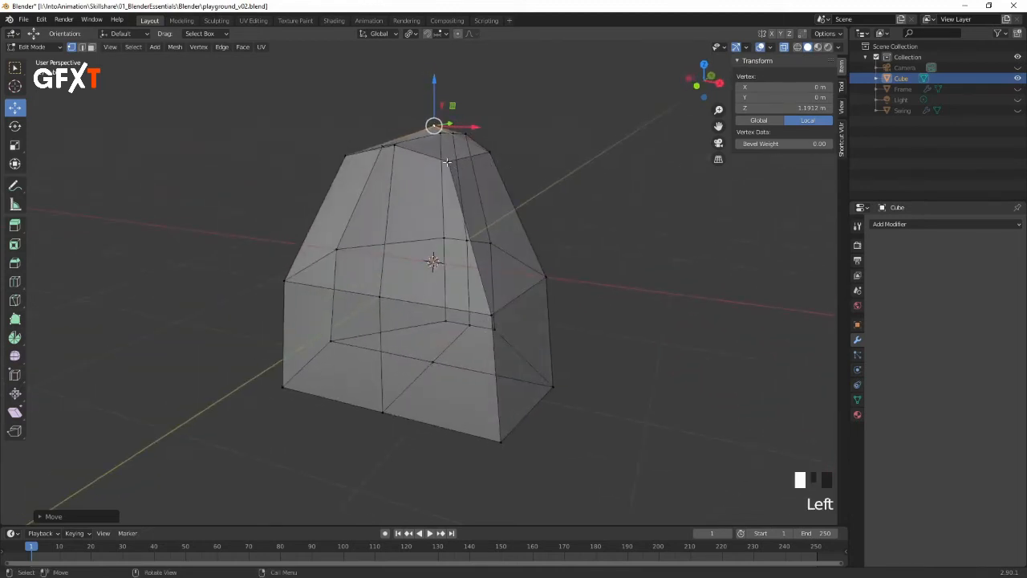
{"action": "left_click", "coordinate": [344, 156], "text": "shift"}
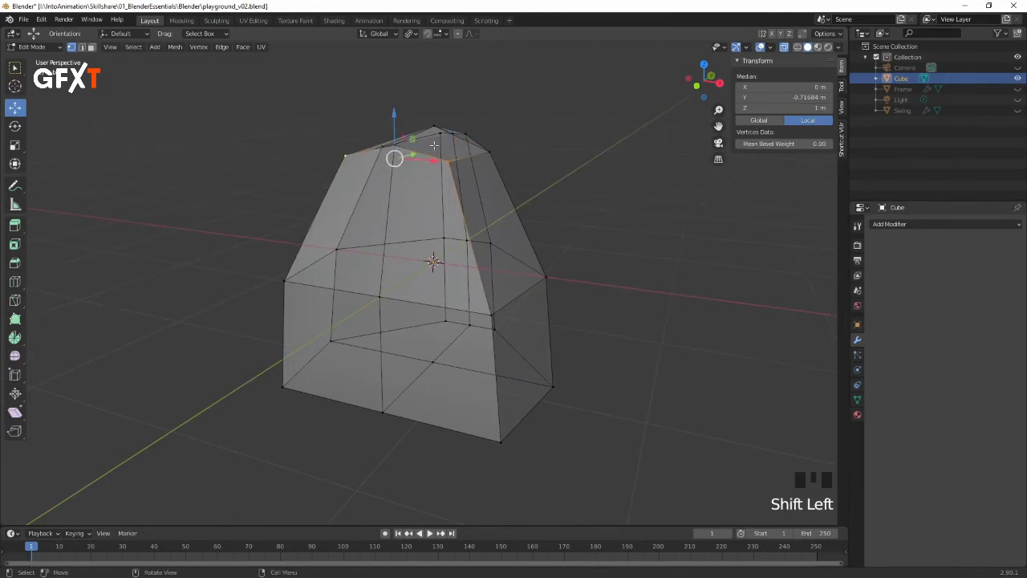
{"action": "left_click_drag", "start_coordinate": [391, 115], "coordinate": [397, 126]}
Step: Select the two narrow-end corner vertices of the top and lower them slightly along Z
{"action": "middle_click_drag", "start_coordinate": [529, 107], "coordinate": [557, 105]}
{"action": "middle_click_drag", "start_coordinate": [469, 118], "coordinate": [496, 133]}
{"action": "left_click", "coordinate": [442, 111]}
{"action": "left_click_drag", "start_coordinate": [440, 117], "coordinate": [418, 134]}
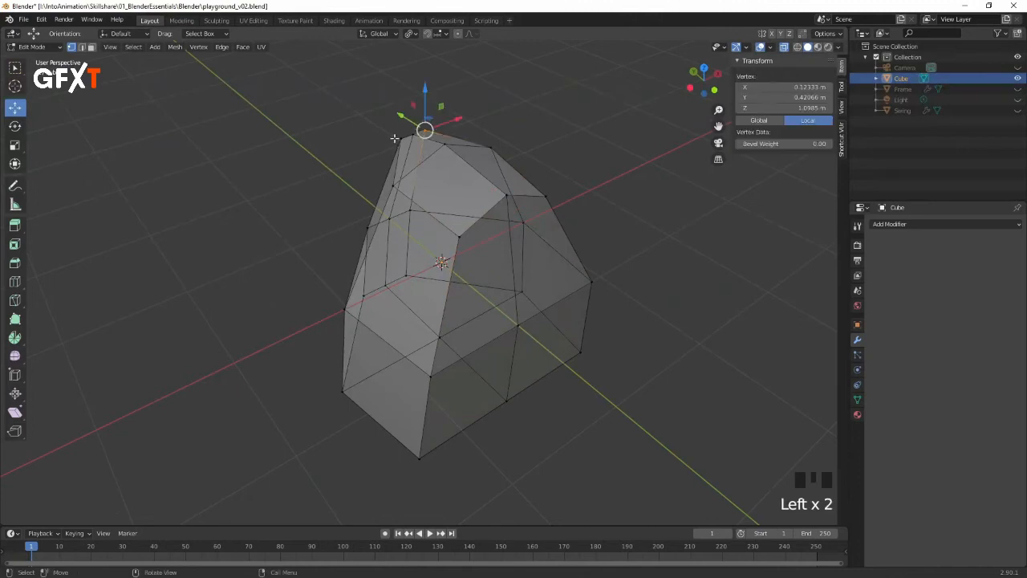
{"action": "left_click", "coordinate": [394, 139], "text": "shift"}
{"action": "left_click_drag", "start_coordinate": [413, 97], "coordinate": [411, 100]}
Step: Select all the narrow-end vertices of the top and lower them along Z to a median of about 0.92 m
{"action": "middle_click_drag", "start_coordinate": [562, 80], "coordinate": [565, 104]}
{"action": "left_click", "coordinate": [553, 128]}
{"action": "left_click_drag", "start_coordinate": [449, 91], "coordinate": [390, 147]}
{"action": "left_click_drag", "start_coordinate": [410, 97], "coordinate": [406, 102]}
{"action": "mouse_move", "coordinate": [397, 113]}
{"action": "left_mouse_down"}
{"action": "mouse_move", "coordinate": [366, 172]}
{"action": "mouse_move", "coordinate": [390, 103]}
{"action": "mouse_move", "coordinate": [384, 113]}
{"action": "left_mouse_up"}
Step: Viewed from above, select the wide end's centre column of vertices and push it outward along Y to a median of about -1.04 m
{"action": "middle_click_drag", "start_coordinate": [532, 97], "coordinate": [433, 194]}
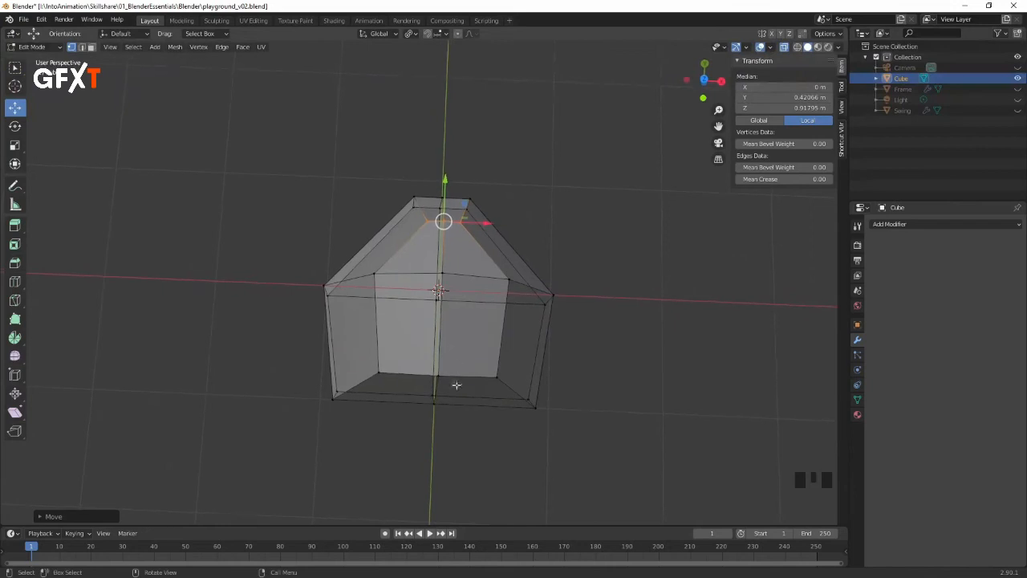
{"action": "left_click", "coordinate": [449, 377]}
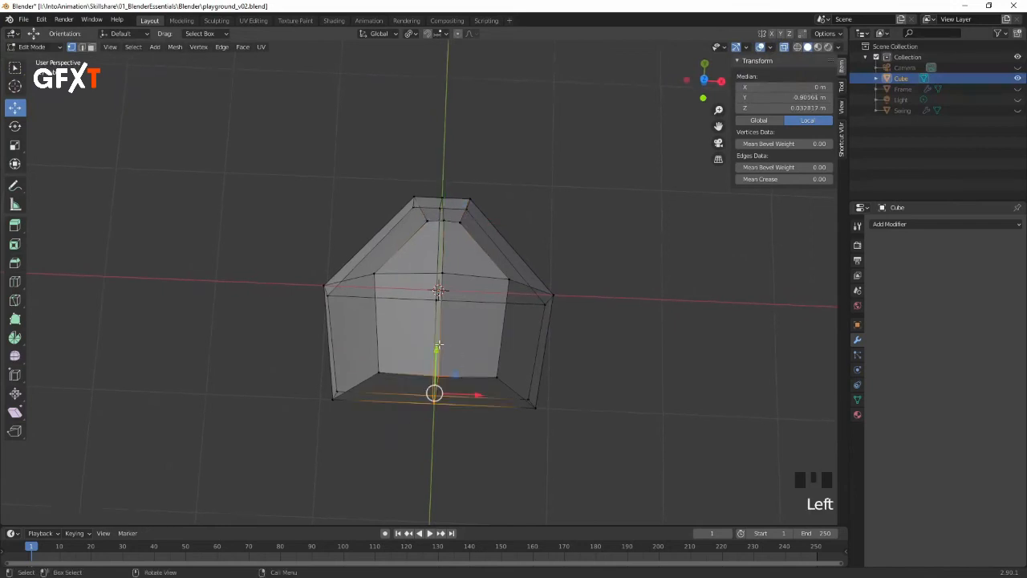
{"action": "left_click", "coordinate": [433, 393]}
{"action": "left_click_drag", "start_coordinate": [432, 363], "coordinate": [434, 354]}
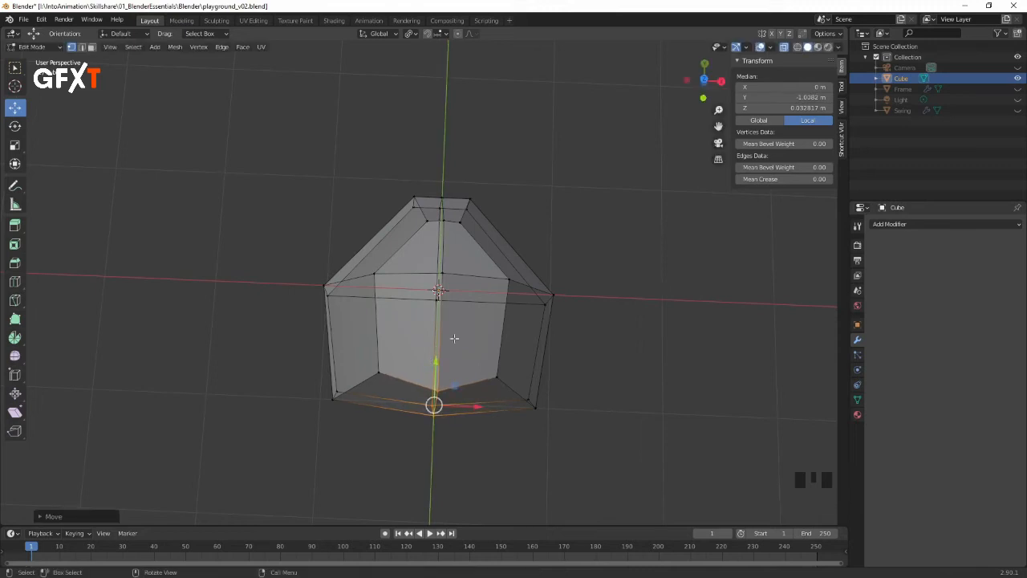
Step: Select all the vertices of the narrow end and move them outward along Y
{"action": "left_click", "coordinate": [575, 184]}
{"action": "mouse_move", "coordinate": [548, 185]}
{"action": "middle_mouse_down"}
{"action": "mouse_move", "coordinate": [575, 179]}
{"action": "mouse_move", "coordinate": [563, 192]}
{"action": "middle_mouse_up"}
{"action": "left_click_drag", "start_coordinate": [530, 155], "coordinate": [353, 258]}
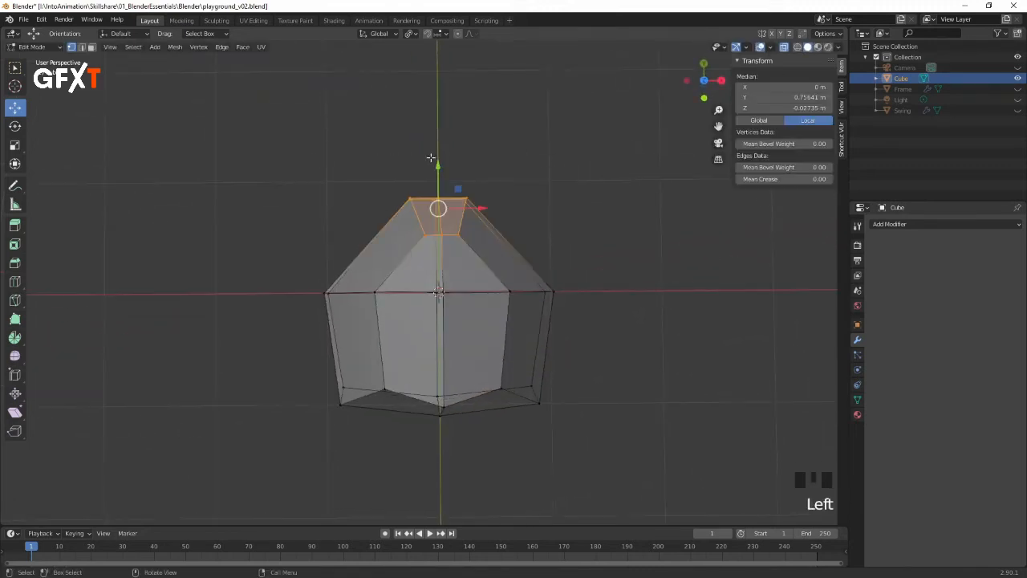
{"action": "left_click", "coordinate": [438, 165]}
{"action": "left_click_drag", "start_coordinate": [438, 166], "coordinate": [442, 139]}
{"action": "left_click", "coordinate": [523, 156]}
{"action": "middle_click_drag", "start_coordinate": [522, 156], "coordinate": [554, 121]}
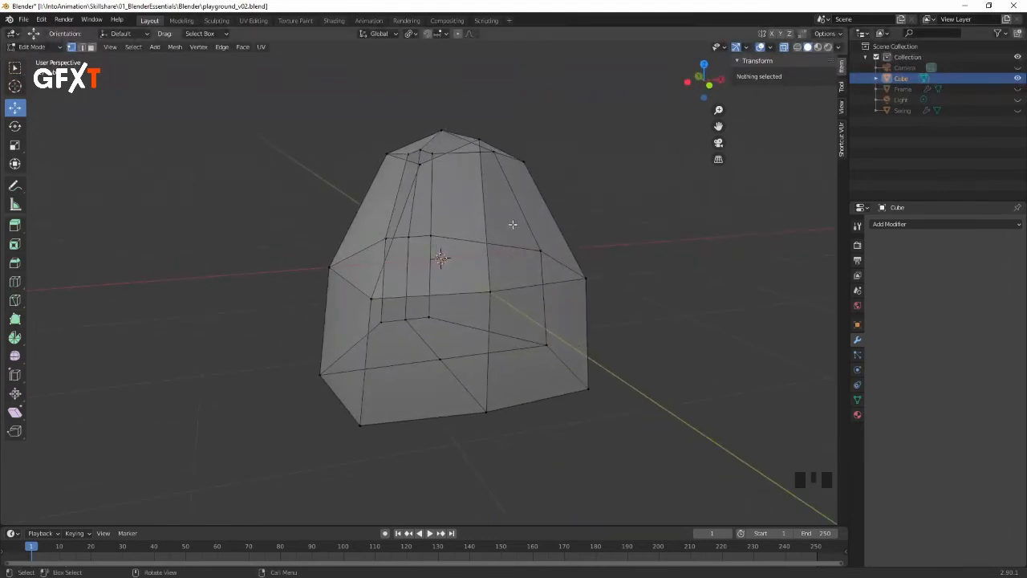
Step: Return to Object Mode and turn off X-ray to see the shape as a solid
{"action": "key", "text": "Tab"}
{"action": "mouse_move", "coordinate": [556, 188]}
{"action": "middle_mouse_down"}
{"action": "mouse_move", "coordinate": [551, 167]}
{"action": "mouse_move", "coordinate": [538, 172]}
{"action": "mouse_move", "coordinate": [539, 190]}
{"action": "mouse_move", "coordinate": [571, 166]}
{"action": "mouse_move", "coordinate": [531, 182]}
{"action": "mouse_move", "coordinate": [555, 177]}
{"action": "mouse_move", "coordinate": [543, 184]}
{"action": "middle_mouse_up"}
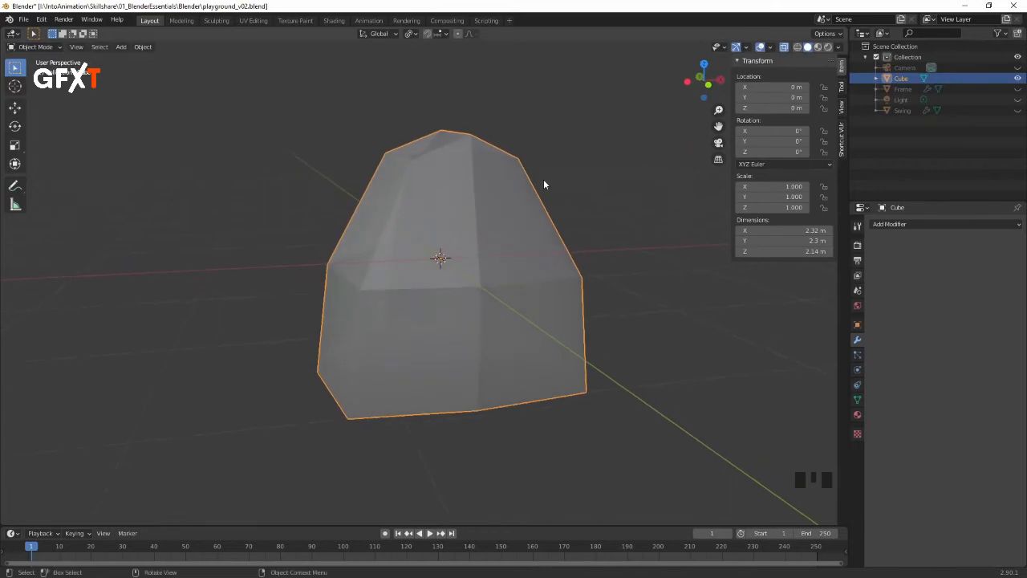
{"action": "left_click", "coordinate": [784, 48]}
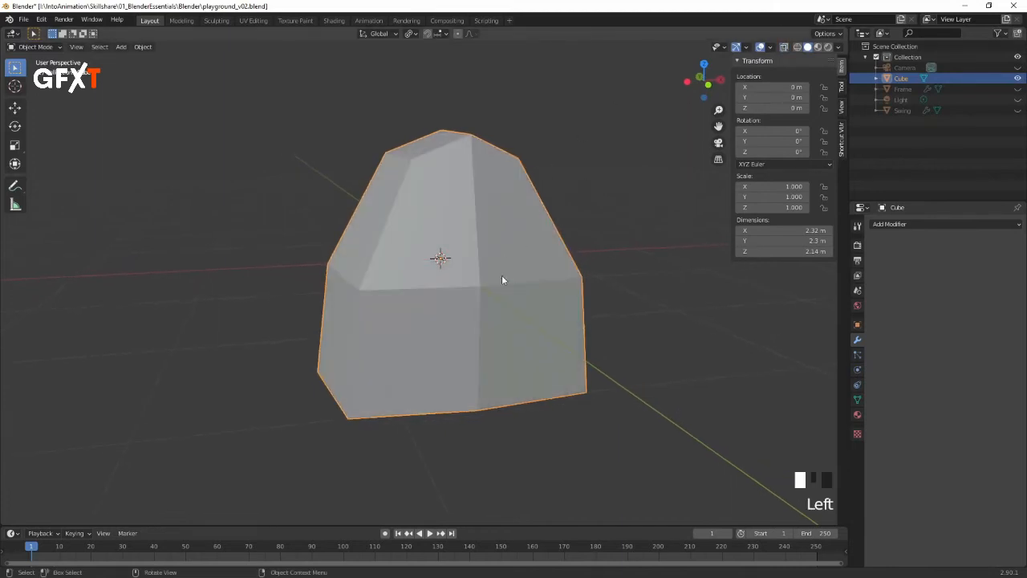
{"action": "middle_click_drag", "start_coordinate": [552, 207], "coordinate": [463, 222], "text": "shift"}
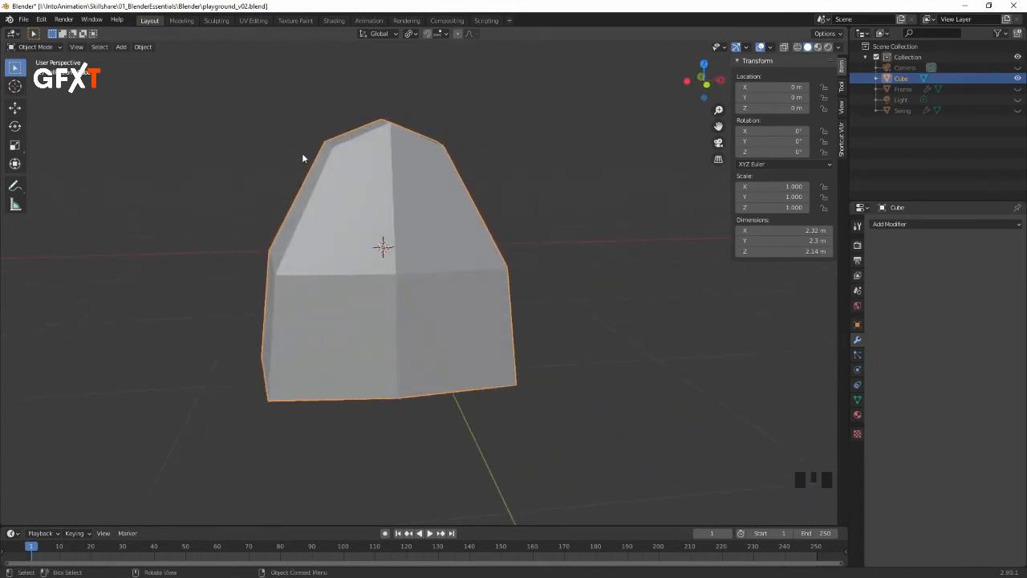
{"action": "middle_click_drag", "start_coordinate": [452, 216], "coordinate": [476, 223], "text": "shift"}
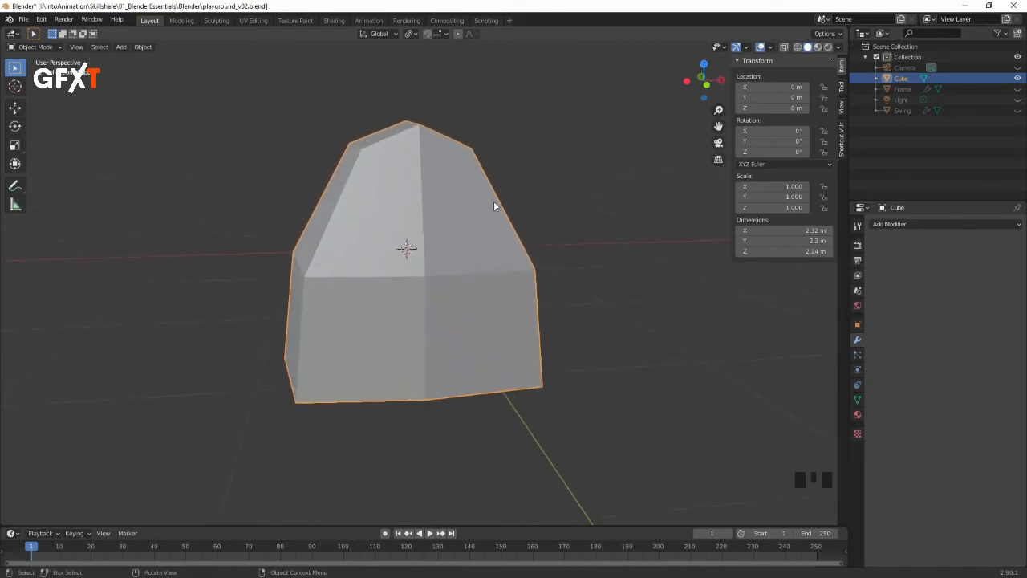
Step: Add a Subdivision Surface modifier to the cube and set its viewport levels to 2
{"action": "left_click", "coordinate": [934, 223]}
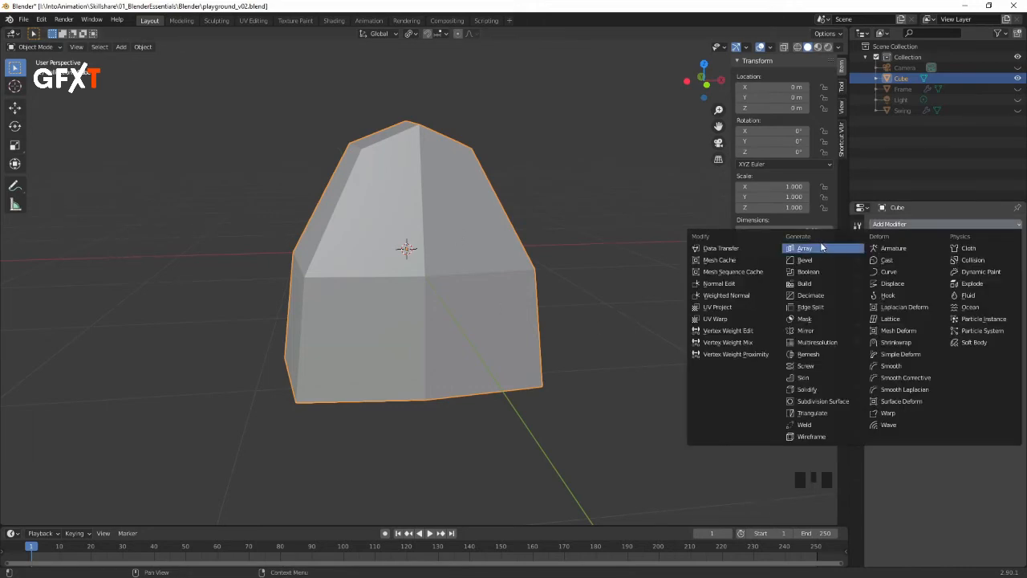
{"action": "left_click", "coordinate": [826, 402]}
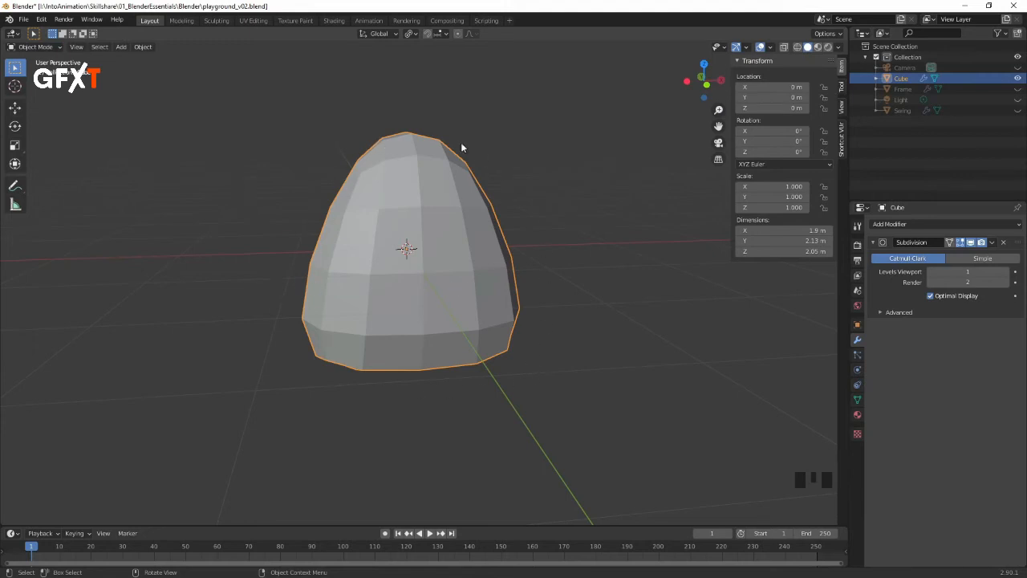
{"action": "left_click", "coordinate": [1007, 275]}
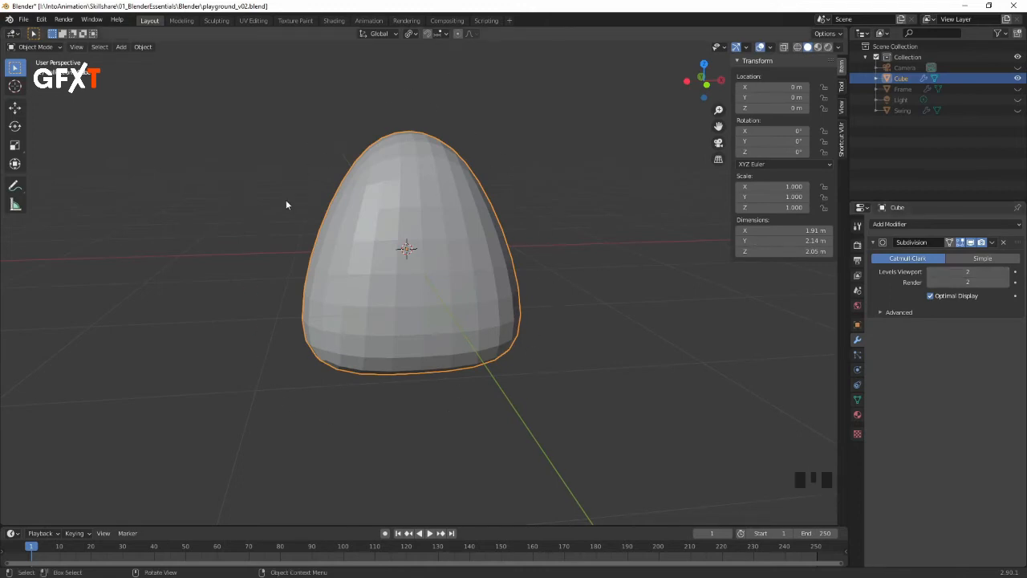
Step: Shade the object smooth and deselect it to examine its rounded form from above and from the side
{"action": "middle_click_drag", "start_coordinate": [526, 236], "coordinate": [501, 230]}
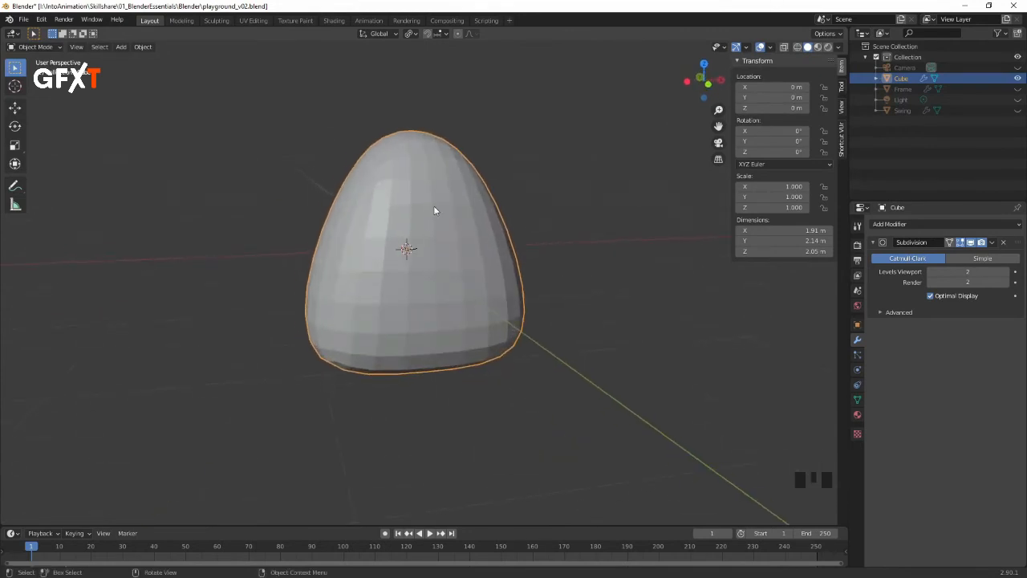
{"action": "right_click", "coordinate": [437, 206]}
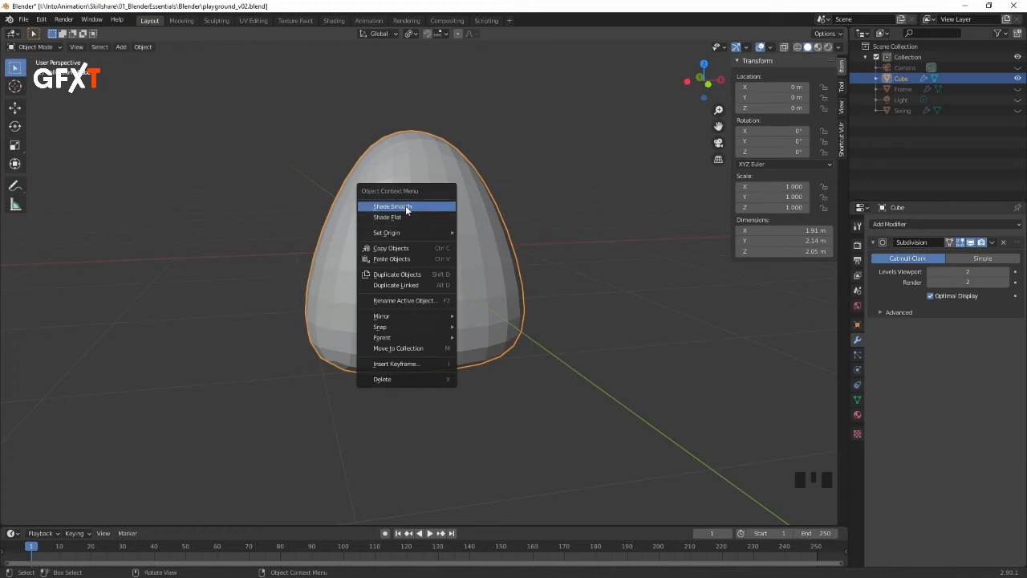
{"action": "left_click", "coordinate": [406, 208]}
{"action": "left_click", "coordinate": [535, 182]}
{"action": "mouse_move", "coordinate": [535, 183]}
{"action": "middle_mouse_down"}
{"action": "mouse_move", "coordinate": [502, 236]}
{"action": "mouse_move", "coordinate": [591, 212]}
{"action": "mouse_move", "coordinate": [570, 229]}
{"action": "mouse_move", "coordinate": [544, 294]}
{"action": "mouse_move", "coordinate": [486, 323]}
{"action": "mouse_move", "coordinate": [455, 322]}
{"action": "middle_mouse_up"}
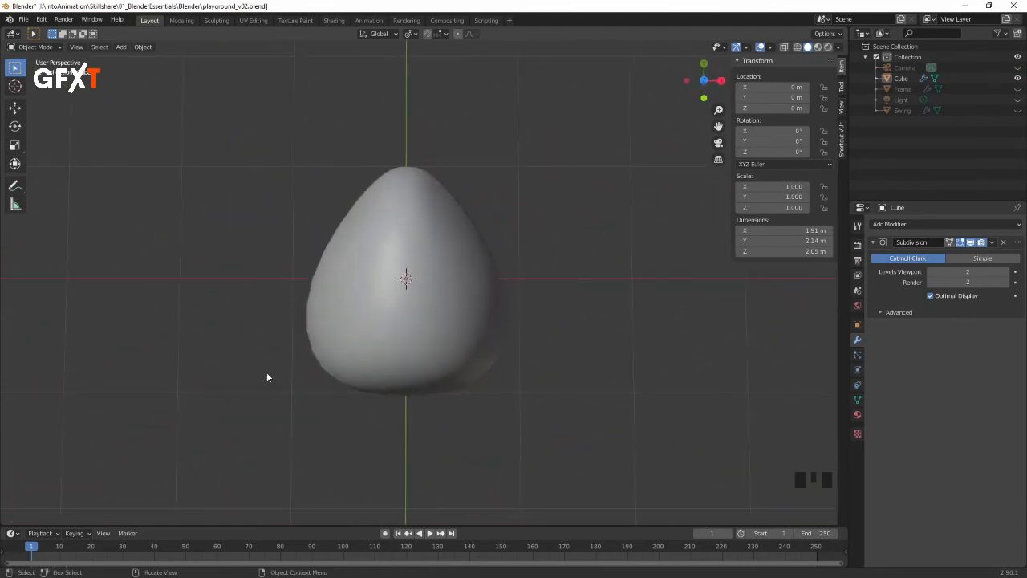
{"action": "middle_click_drag", "start_coordinate": [530, 240], "coordinate": [432, 123]}
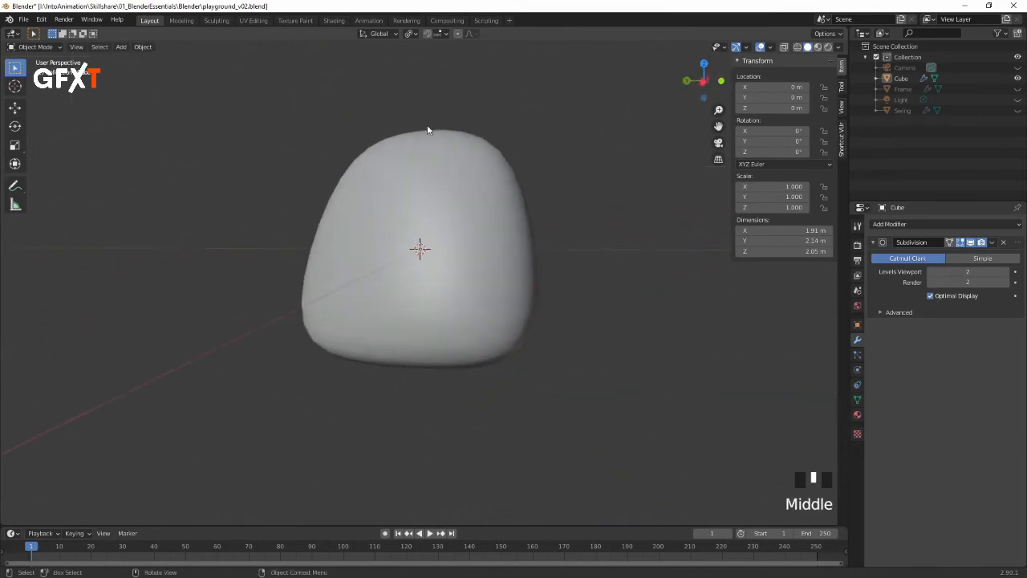
{"action": "middle_click_drag", "start_coordinate": [513, 274], "coordinate": [552, 241]}
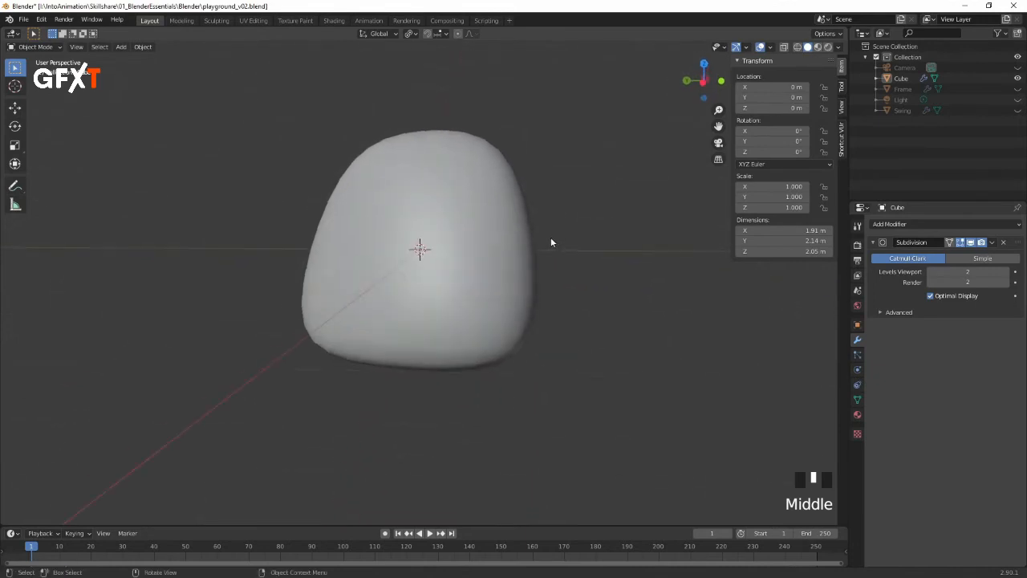
Step: Enter Edit Mode on the object and try to box-select all the vertices of its wide end
{"action": "left_click", "coordinate": [490, 225]}
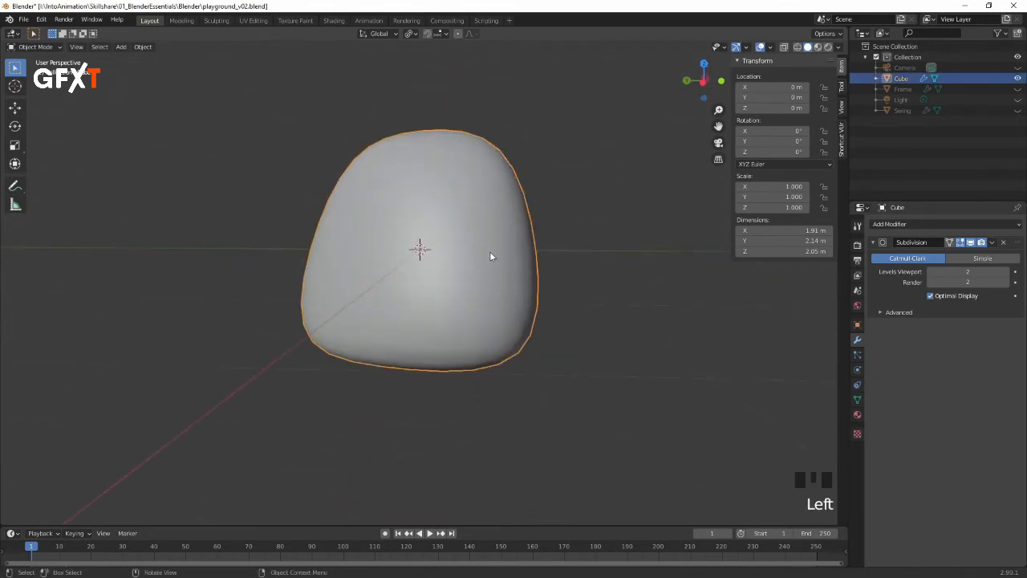
{"action": "key", "text": "Tab"}
{"action": "mouse_move", "coordinate": [573, 169]}
{"action": "middle_mouse_down"}
{"action": "mouse_move", "coordinate": [569, 232]}
{"action": "mouse_move", "coordinate": [567, 158]}
{"action": "mouse_move", "coordinate": [572, 168]}
{"action": "middle_mouse_up"}
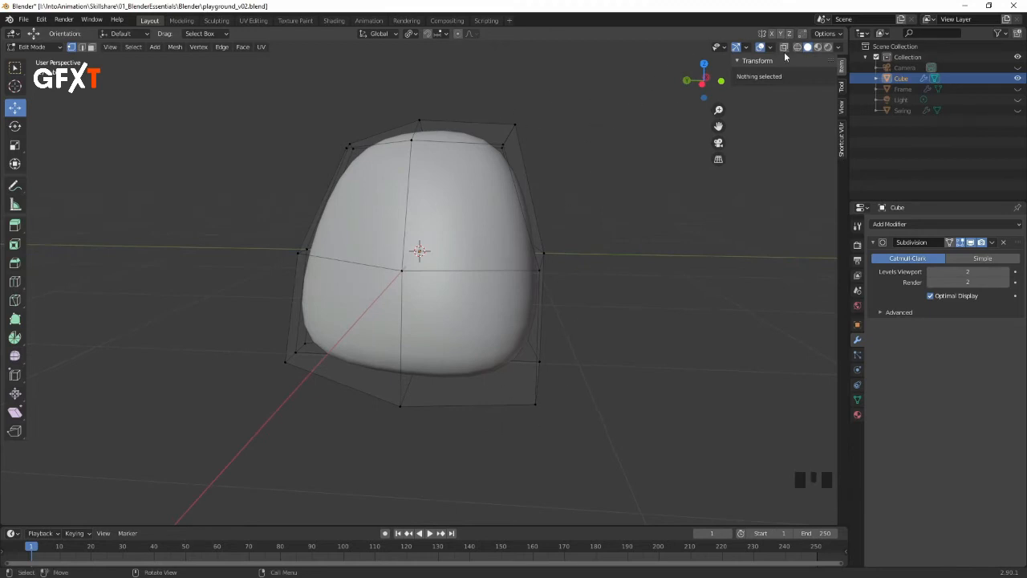
{"action": "middle_click_drag", "start_coordinate": [574, 147], "coordinate": [576, 144]}
{"action": "left_click_drag", "start_coordinate": [608, 69], "coordinate": [462, 441]}
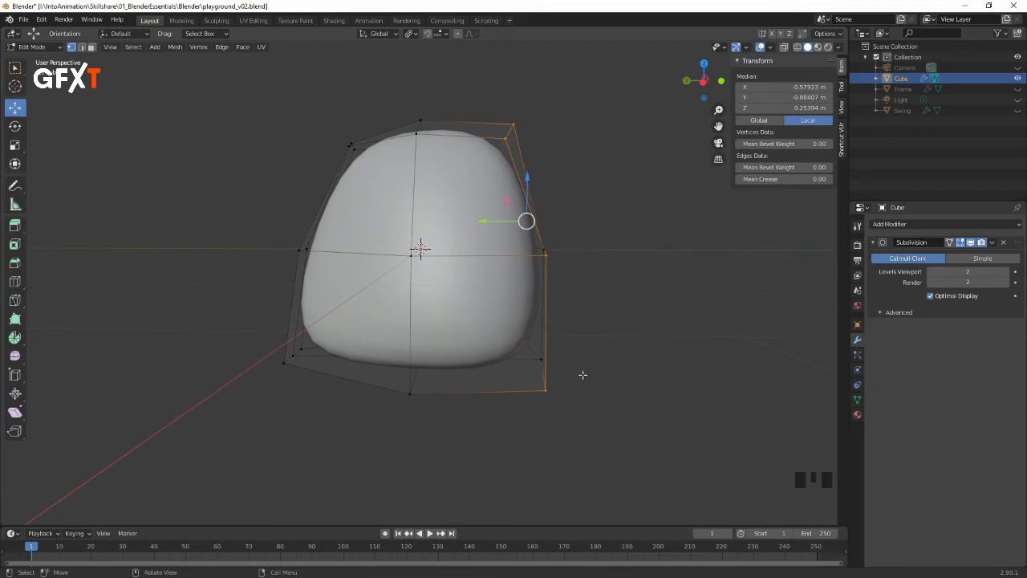
{"action": "middle_click_drag", "start_coordinate": [594, 297], "coordinate": [509, 165]}
{"action": "middle_click_drag", "start_coordinate": [539, 329], "coordinate": [630, 310]}
Step: Turn on X-ray, box-select every wide-end vertex and move the end slightly inward along Y
{"action": "left_click", "coordinate": [785, 49]}
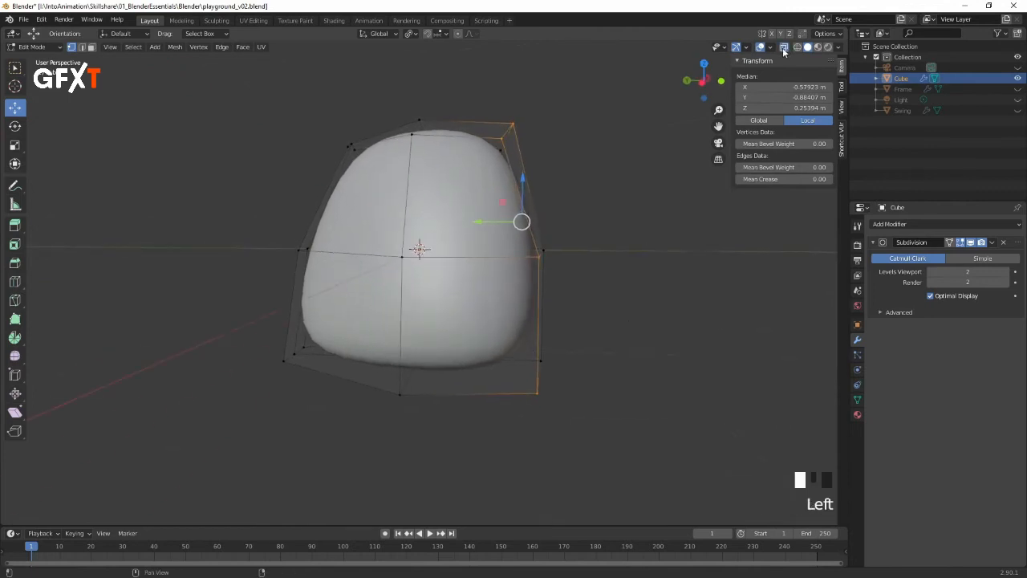
{"action": "left_click", "coordinate": [615, 265]}
{"action": "left_click_drag", "start_coordinate": [591, 69], "coordinate": [477, 435]}
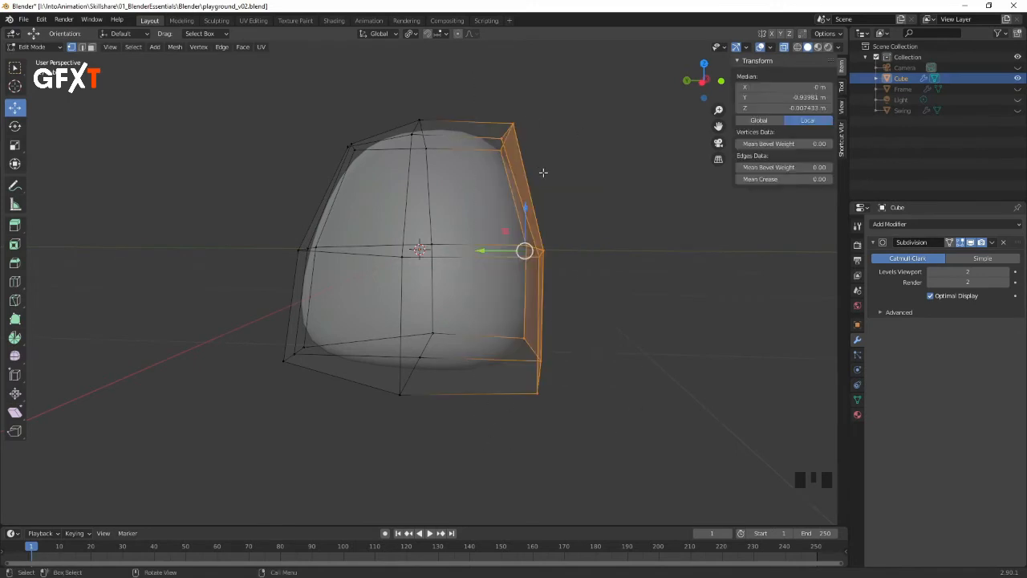
{"action": "mouse_move", "coordinate": [480, 250]}
{"action": "left_mouse_down"}
{"action": "mouse_move", "coordinate": [462, 251]}
{"action": "mouse_move", "coordinate": [470, 250]}
{"action": "left_mouse_up"}
Step: Raise the centre vertex of the top along Z to about 1.21 m
{"action": "mouse_move", "coordinate": [580, 171]}
{"action": "middle_mouse_down"}
{"action": "mouse_move", "coordinate": [485, 279]}
{"action": "mouse_move", "coordinate": [613, 174]}
{"action": "mouse_move", "coordinate": [592, 176]}
{"action": "middle_mouse_up"}
{"action": "left_click_drag", "start_coordinate": [440, 98], "coordinate": [417, 143]}
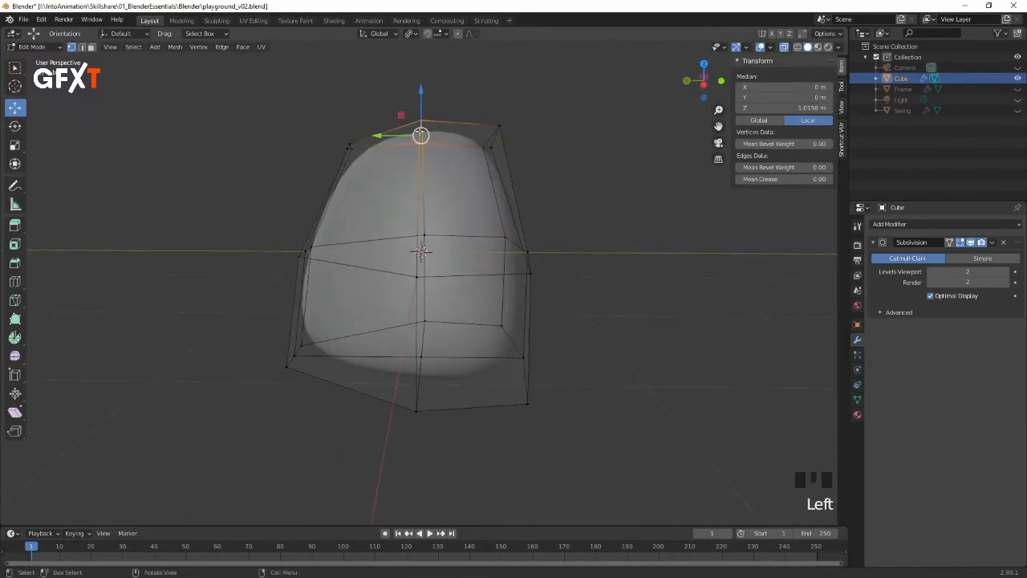
{"action": "left_click_drag", "start_coordinate": [423, 91], "coordinate": [421, 82]}
{"action": "left_click_drag", "start_coordinate": [447, 82], "coordinate": [420, 71]}
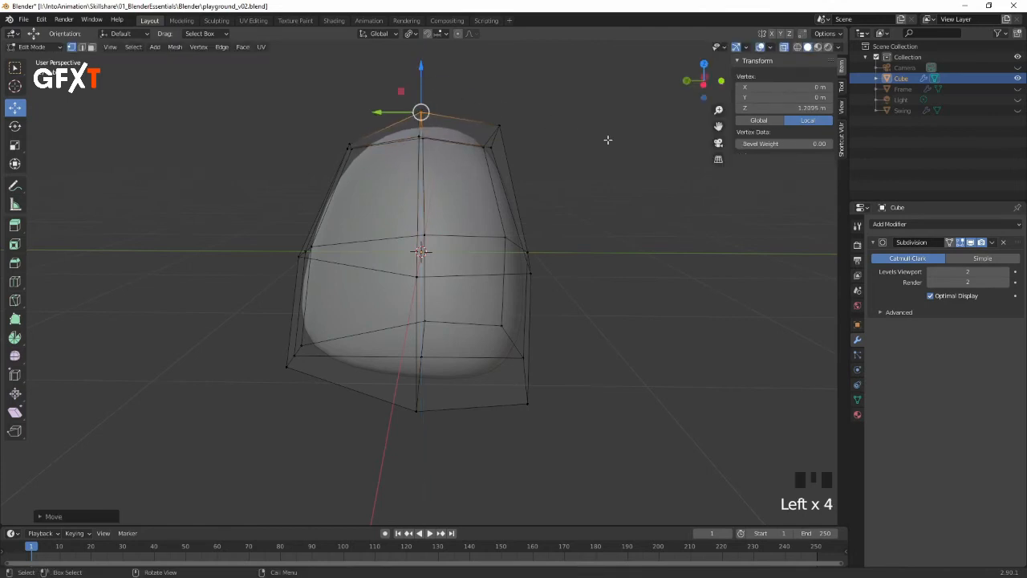
Step: Move all narrow-end vertices slightly inward along Y, and its top vertices further in to a median Y of about 0.58 m
{"action": "left_click_drag", "start_coordinate": [230, 79], "coordinate": [363, 427]}
{"action": "left_click_drag", "start_coordinate": [270, 251], "coordinate": [278, 254]}
{"action": "left_click", "coordinate": [607, 196]}
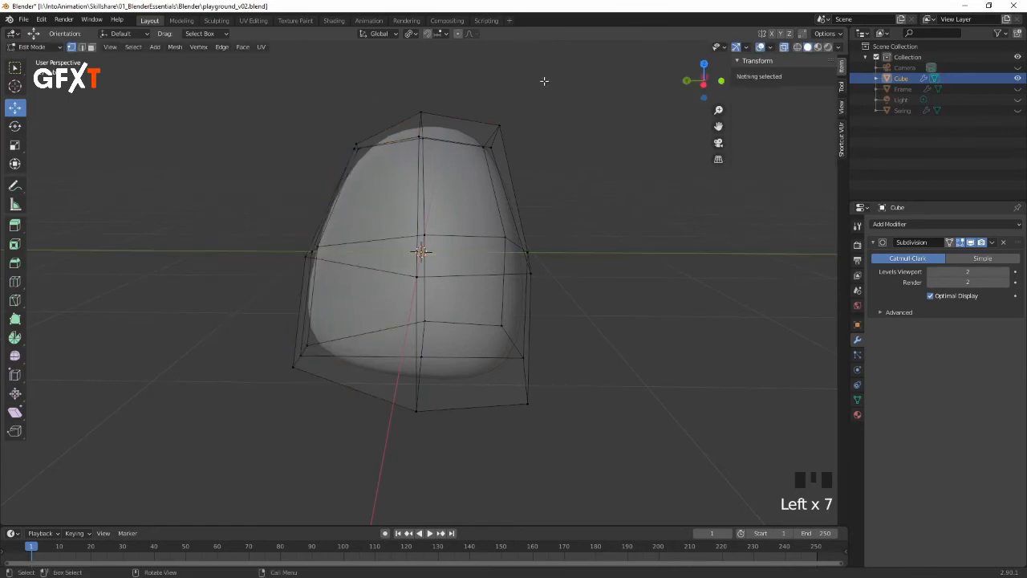
{"action": "left_click_drag", "start_coordinate": [316, 106], "coordinate": [326, 147]}
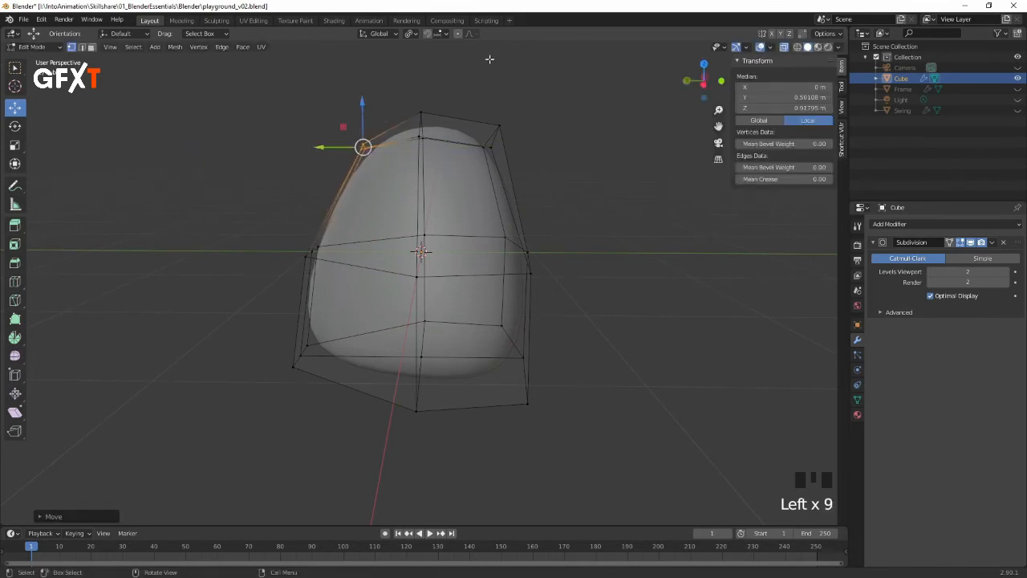
{"action": "left_click", "coordinate": [557, 113]}
Step: Add a horizontal loop cut around the lower half of the mesh at a median Z of -0.5 m
{"action": "middle_click_drag", "start_coordinate": [572, 129], "coordinate": [452, 133]}
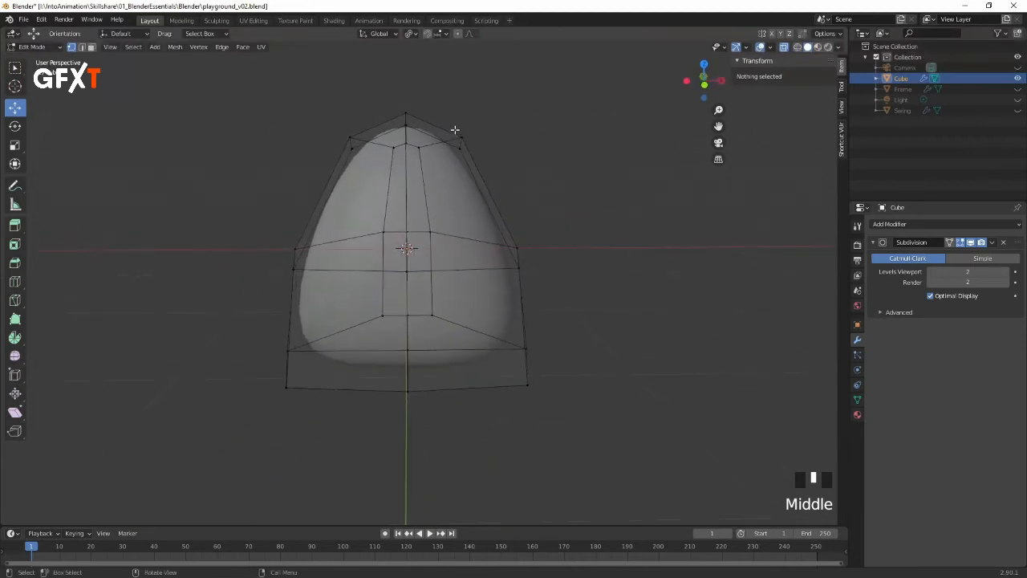
{"action": "mouse_move", "coordinate": [472, 83]}
{"action": "middle_mouse_down"}
{"action": "mouse_move", "coordinate": [513, 86]}
{"action": "mouse_move", "coordinate": [465, 85]}
{"action": "mouse_move", "coordinate": [482, 83]}
{"action": "mouse_move", "coordinate": [479, 71]}
{"action": "middle_mouse_up"}
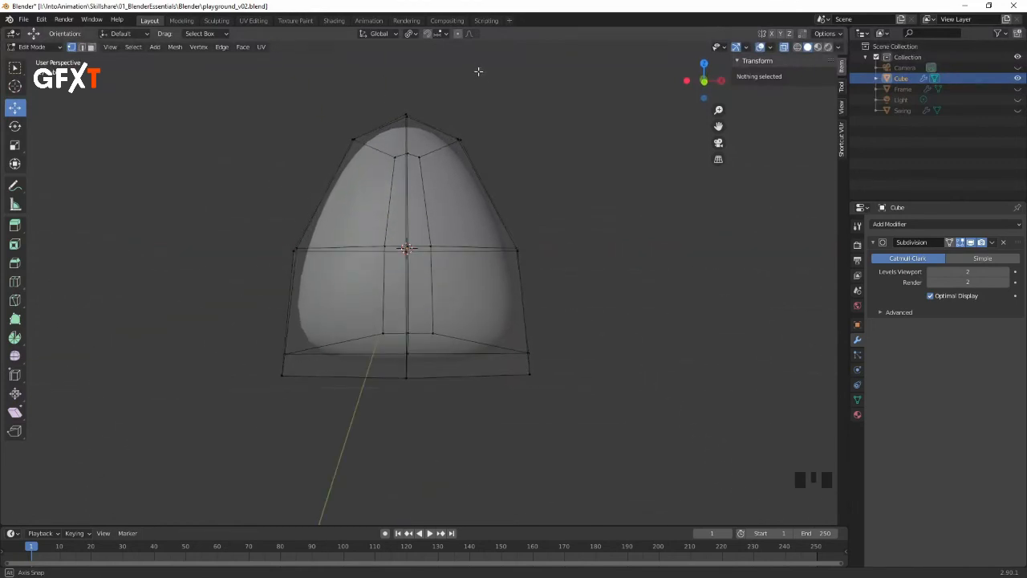
{"action": "mouse_move", "coordinate": [502, 158]}
{"action": "middle_mouse_down"}
{"action": "mouse_move", "coordinate": [553, 171]}
{"action": "mouse_move", "coordinate": [493, 167]}
{"action": "mouse_move", "coordinate": [506, 171]}
{"action": "middle_mouse_up"}
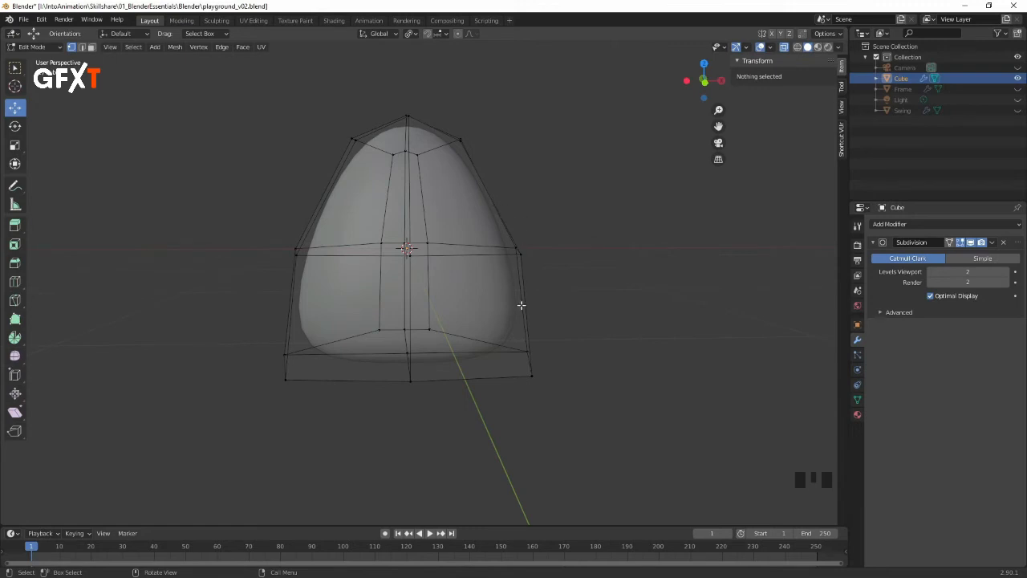
{"action": "key", "text": "ctrl"}
{"action": "key", "text": "ctrl+r"}
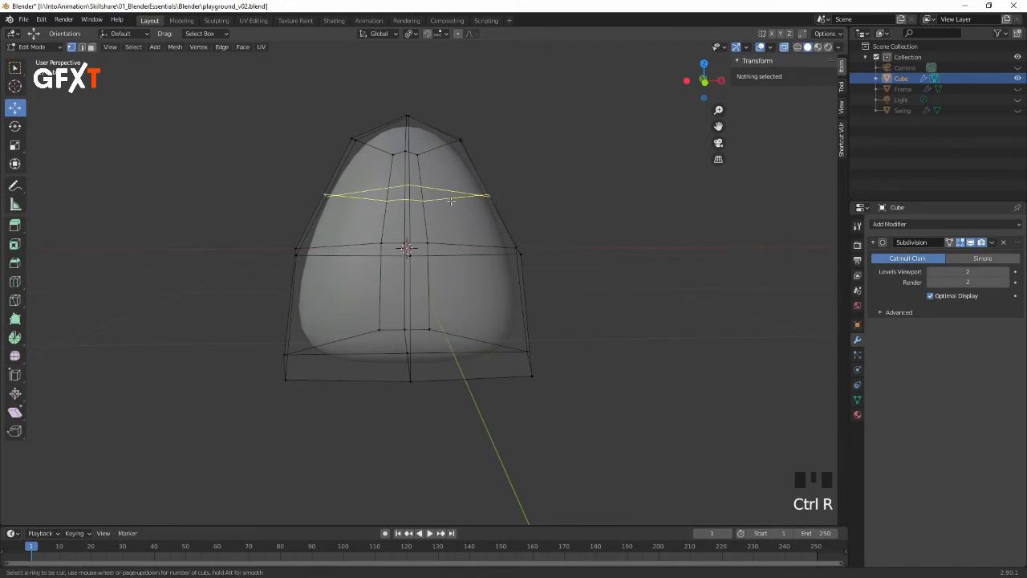
{"action": "left_click", "coordinate": [537, 307]}
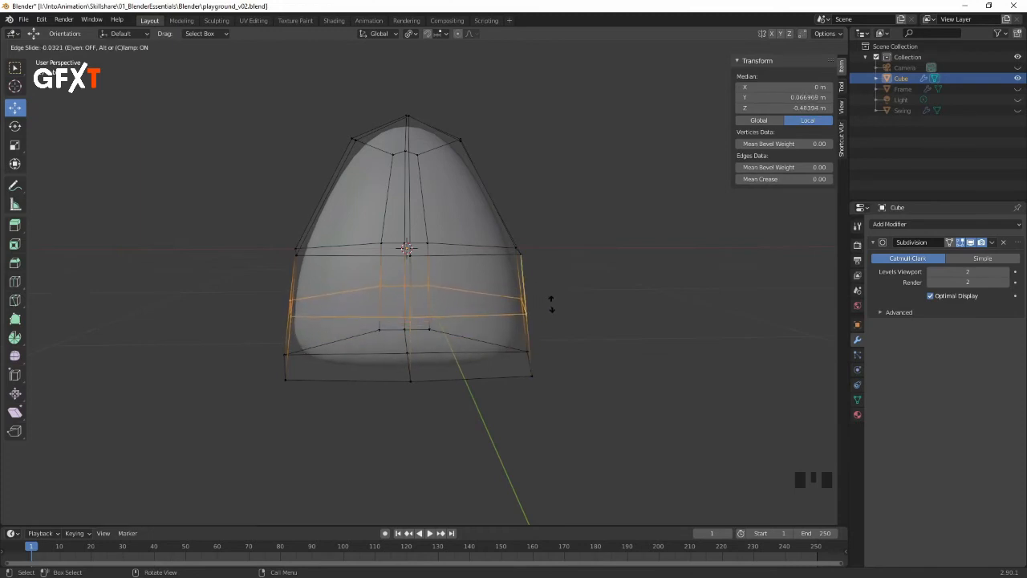
{"action": "left_click", "coordinate": [552, 305]}
{"action": "mouse_move", "coordinate": [561, 206]}
{"action": "middle_mouse_down"}
{"action": "mouse_move", "coordinate": [569, 184]}
{"action": "mouse_move", "coordinate": [567, 194]}
{"action": "middle_mouse_up"}
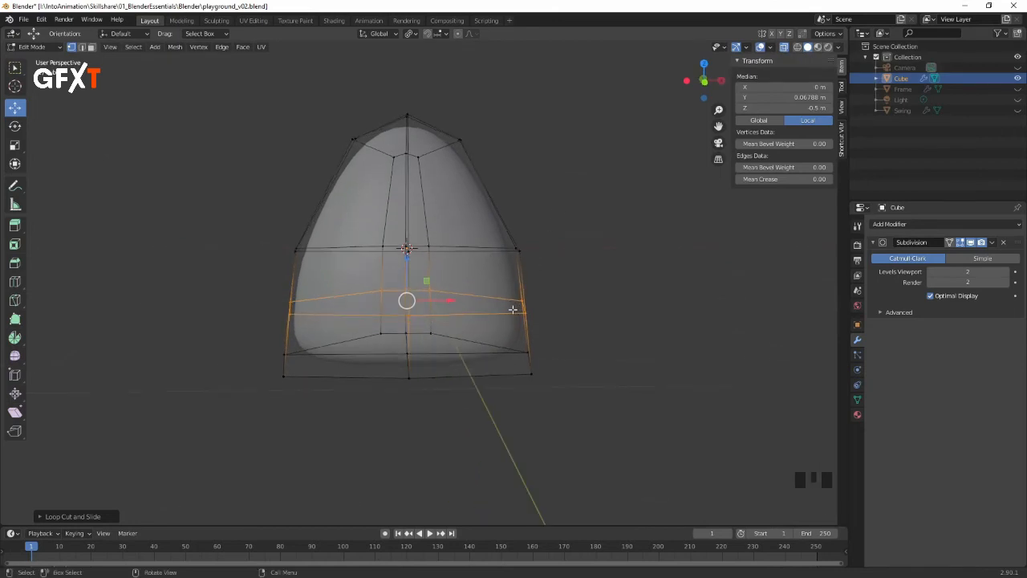
Step: Scale the loop around the lower half of the mesh outward to about 1.04
{"action": "key", "text": "s"}
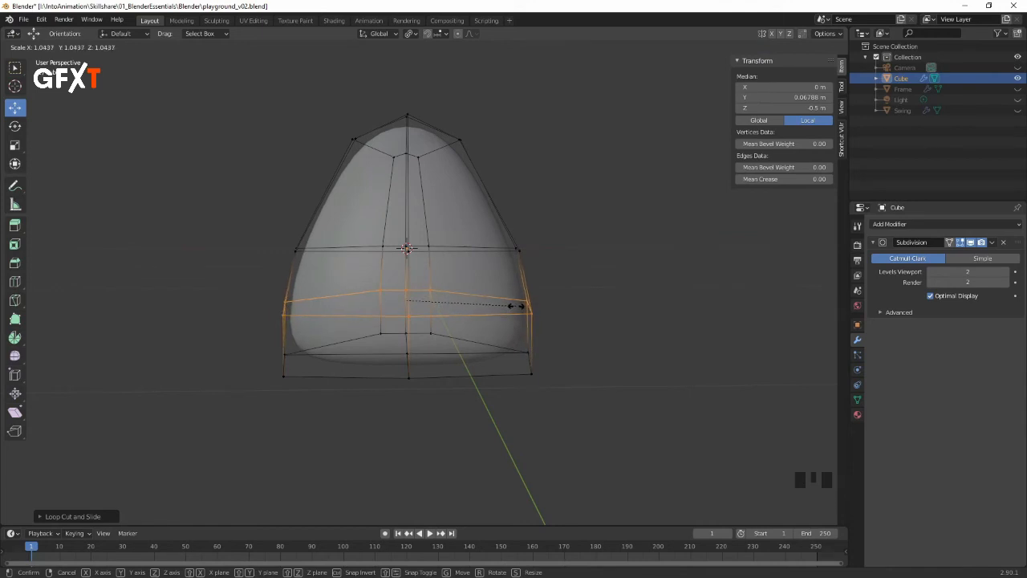
{"action": "left_click", "coordinate": [514, 306]}
{"action": "middle_click_drag", "start_coordinate": [530, 307], "coordinate": [567, 259]}
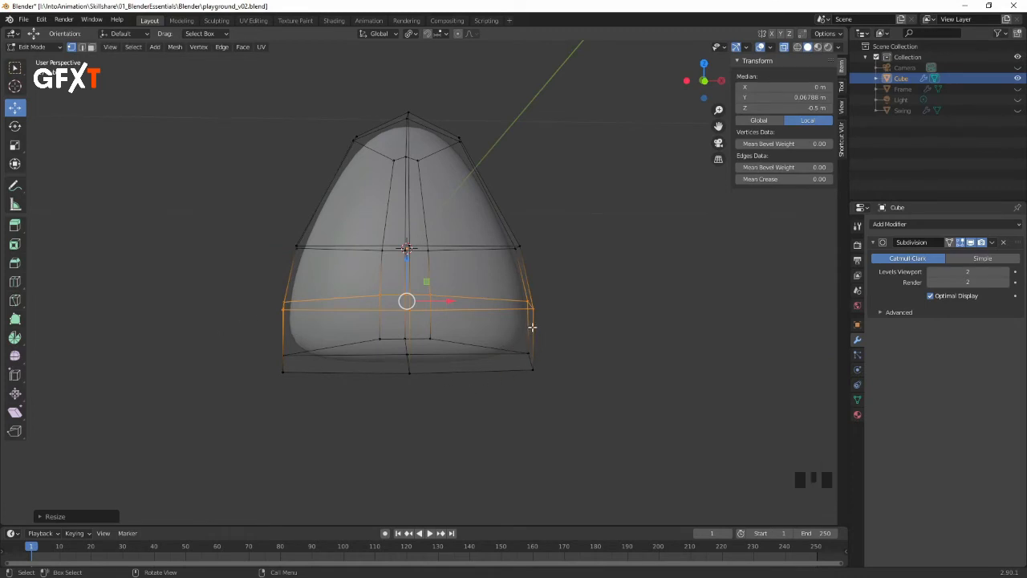
Step: Add another horizontal loop cut just above the base of the mesh at a median Z of -0.75 m
{"action": "key", "text": "ctrl"}
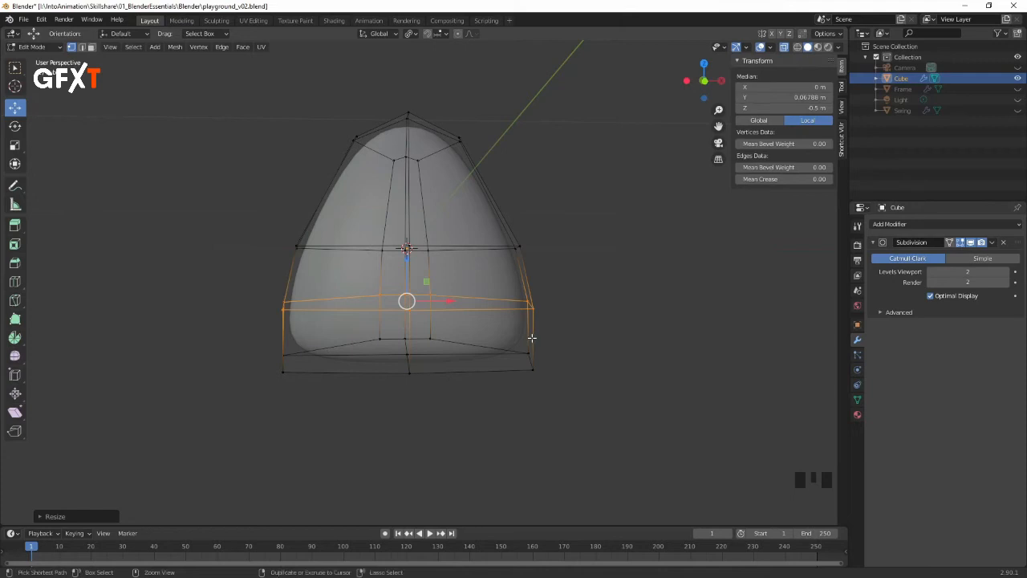
{"action": "key", "text": "ctrl+r"}
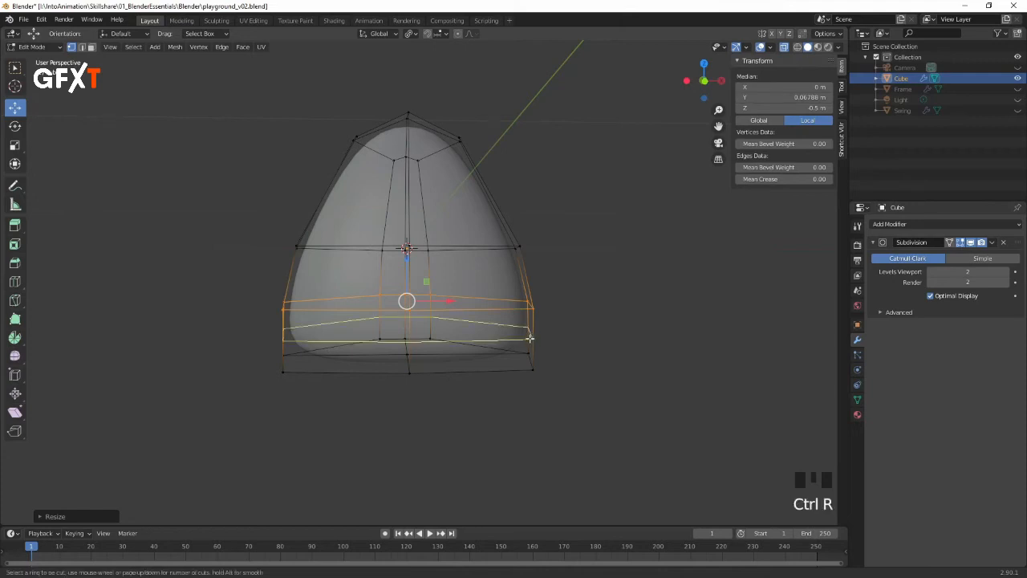
{"action": "left_click", "coordinate": [530, 338]}
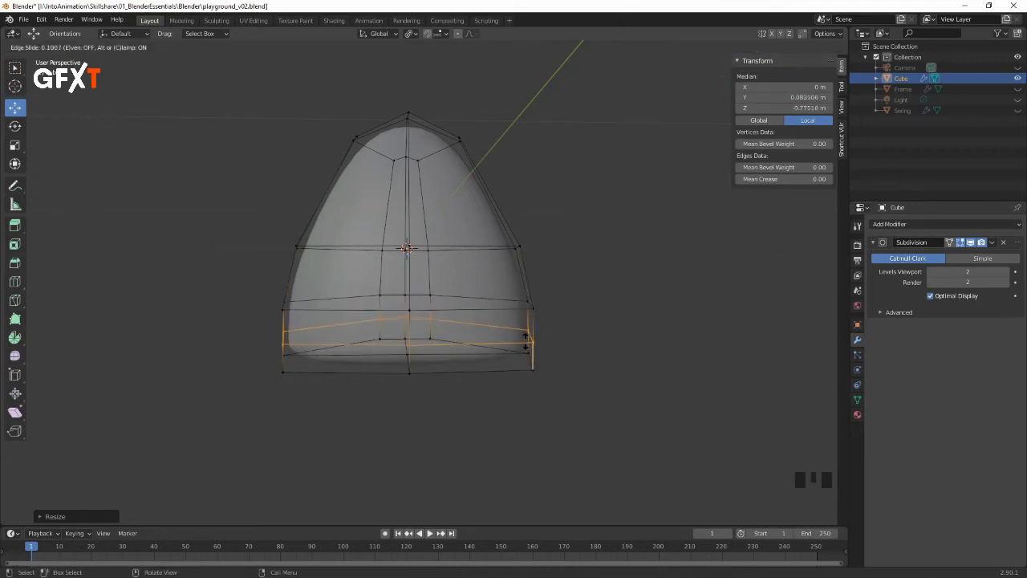
{"action": "left_click", "coordinate": [527, 338]}
{"action": "middle_click_drag", "start_coordinate": [608, 337], "coordinate": [610, 299]}
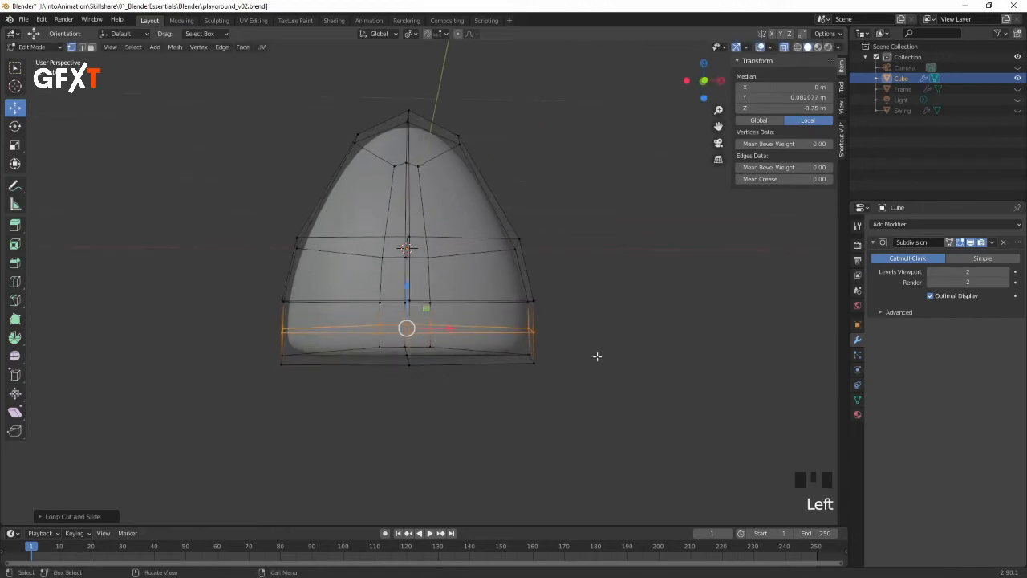
Step: Select all bottom vertices of the mesh, scale them inward to about 0.85 and clear the selection
{"action": "left_click_drag", "start_coordinate": [580, 389], "coordinate": [231, 345]}
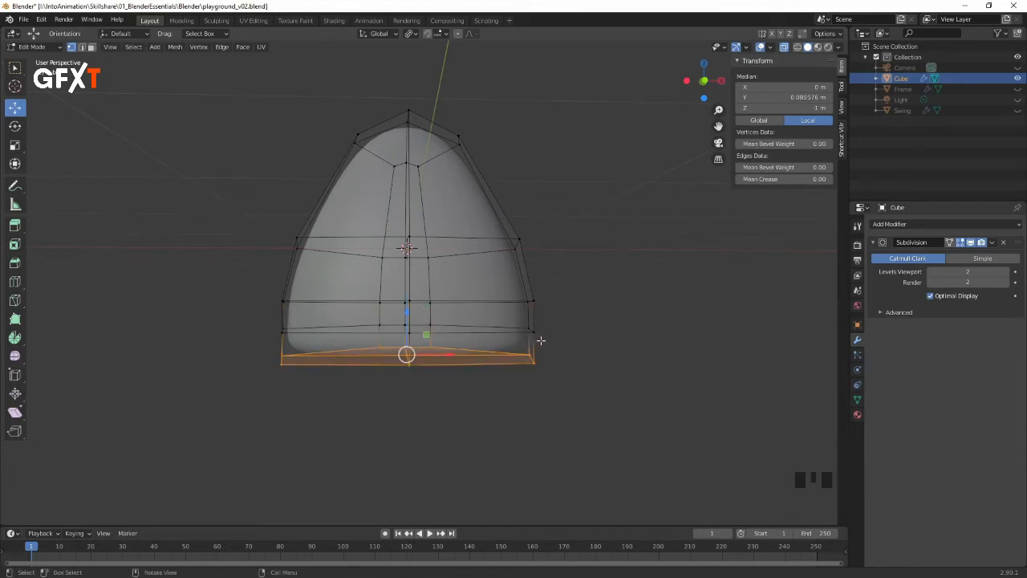
{"action": "key", "text": "s"}
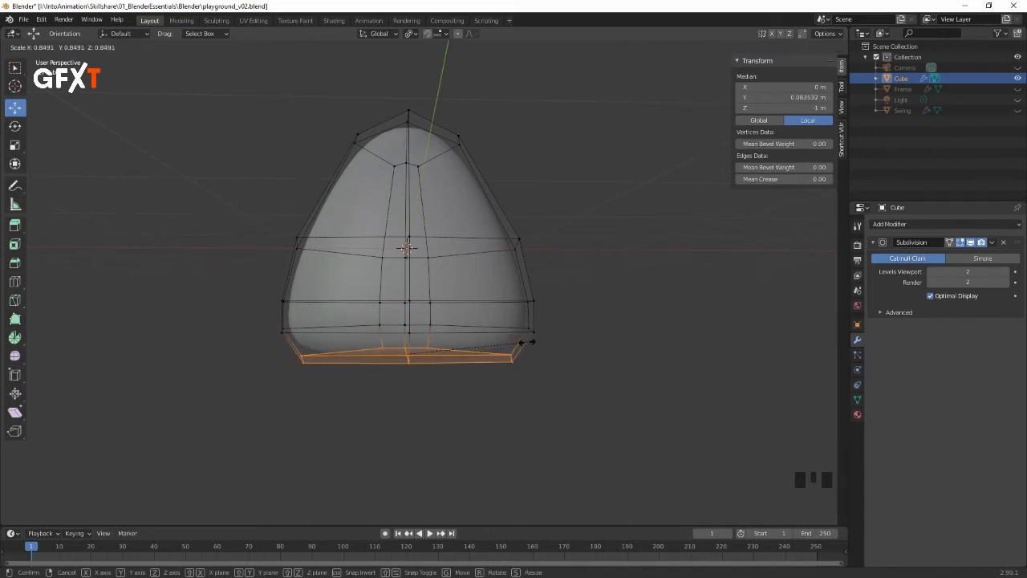
{"action": "left_click", "coordinate": [527, 344]}
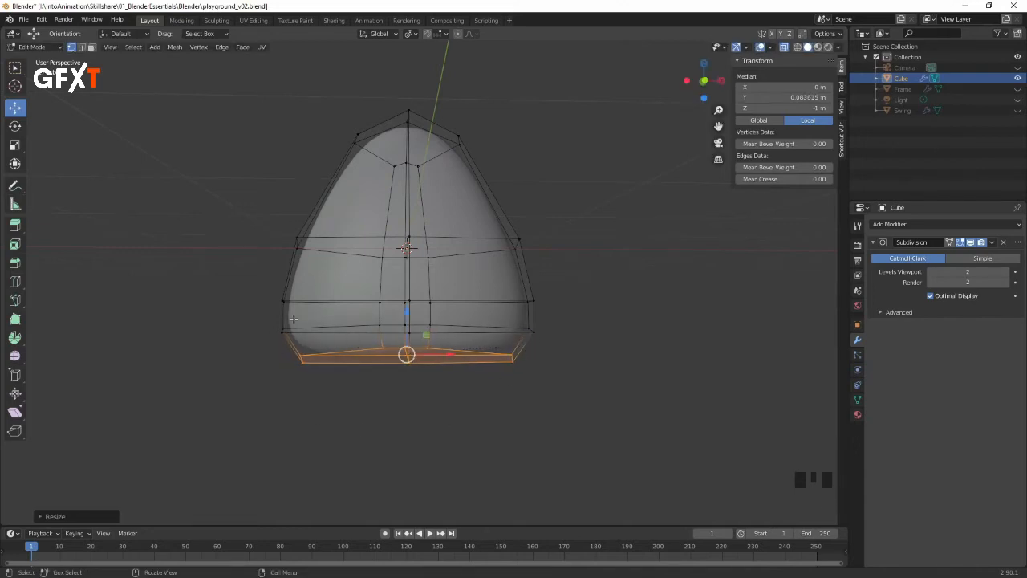
{"action": "left_click", "coordinate": [610, 302]}
Step: Add a horizontal loop cut around the upper half at a median Z of about 0.48 m and scale it outward to about 1.06
{"action": "middle_click_drag", "start_coordinate": [534, 314], "coordinate": [522, 200]}
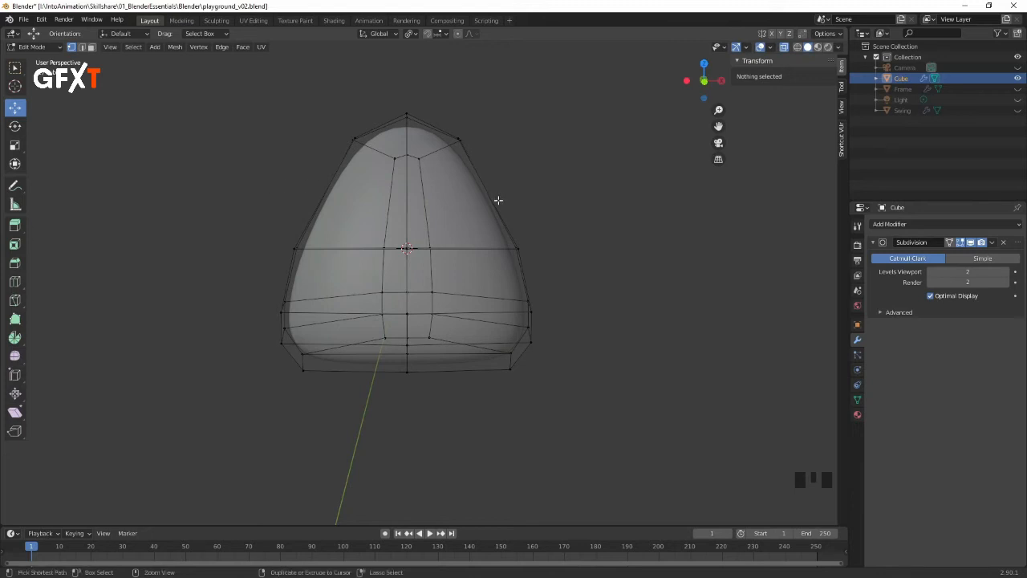
{"action": "key", "text": "ctrl+r"}
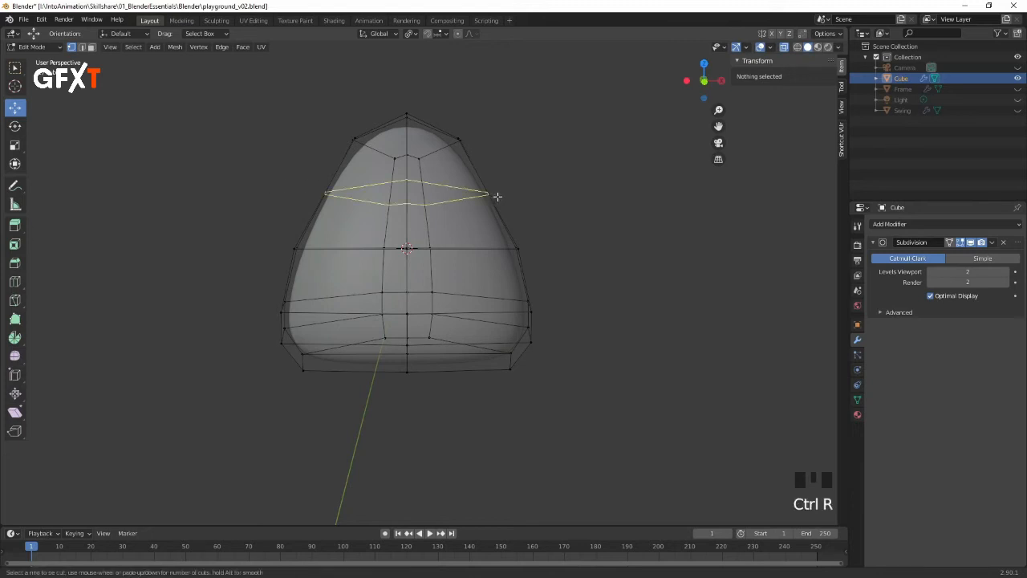
{"action": "left_click", "coordinate": [497, 196]}
{"action": "left_click", "coordinate": [497, 195]}
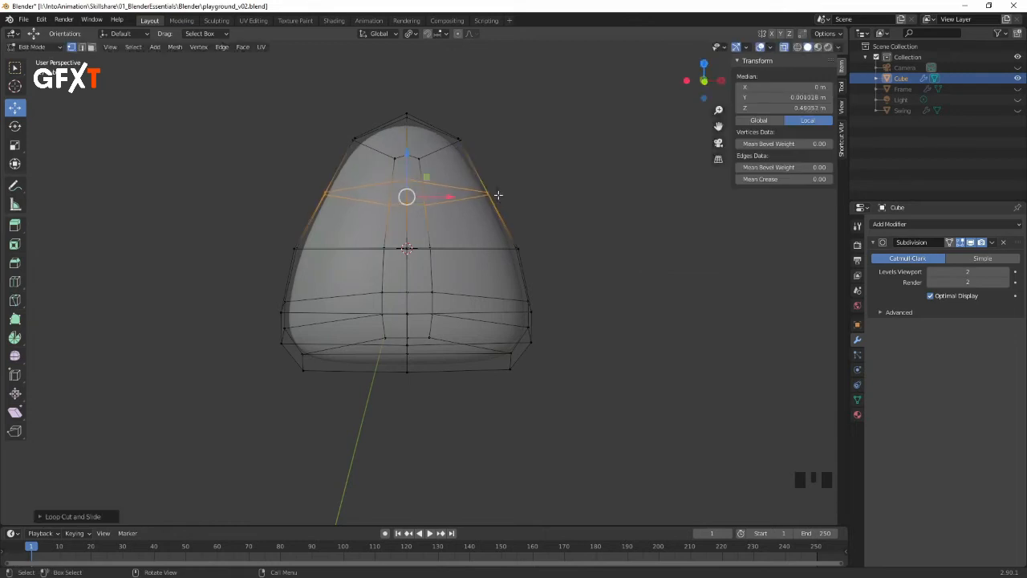
{"action": "middle_click_drag", "start_coordinate": [552, 153], "coordinate": [546, 156]}
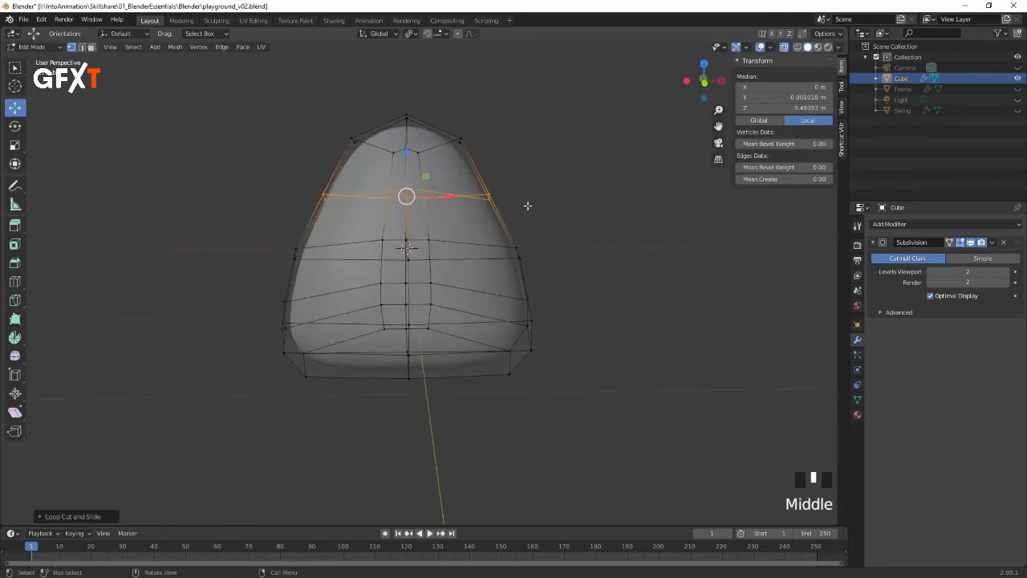
{"action": "key", "text": "s"}
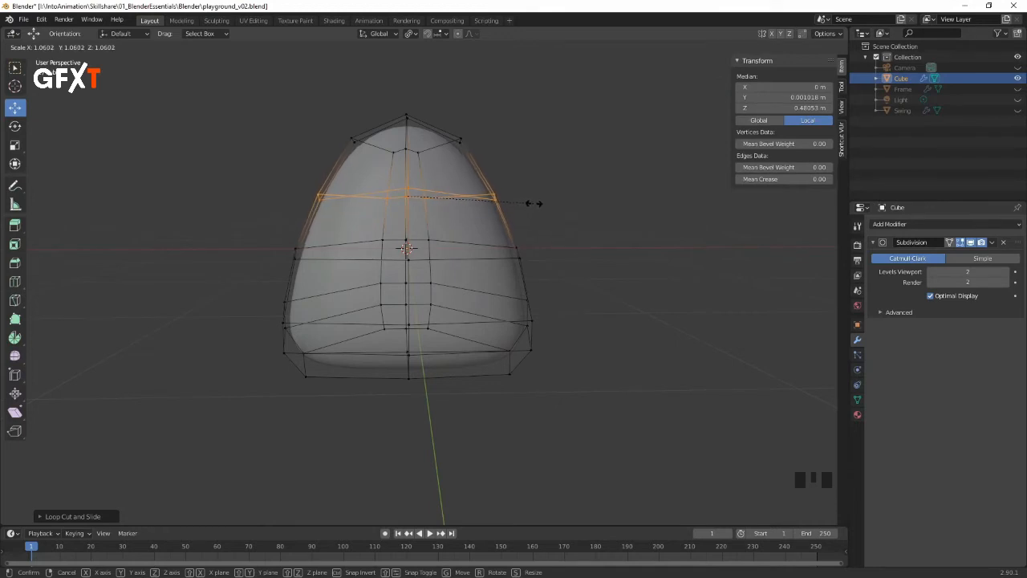
{"action": "left_click", "coordinate": [534, 204]}
{"action": "middle_click_drag", "start_coordinate": [552, 176], "coordinate": [601, 183]}
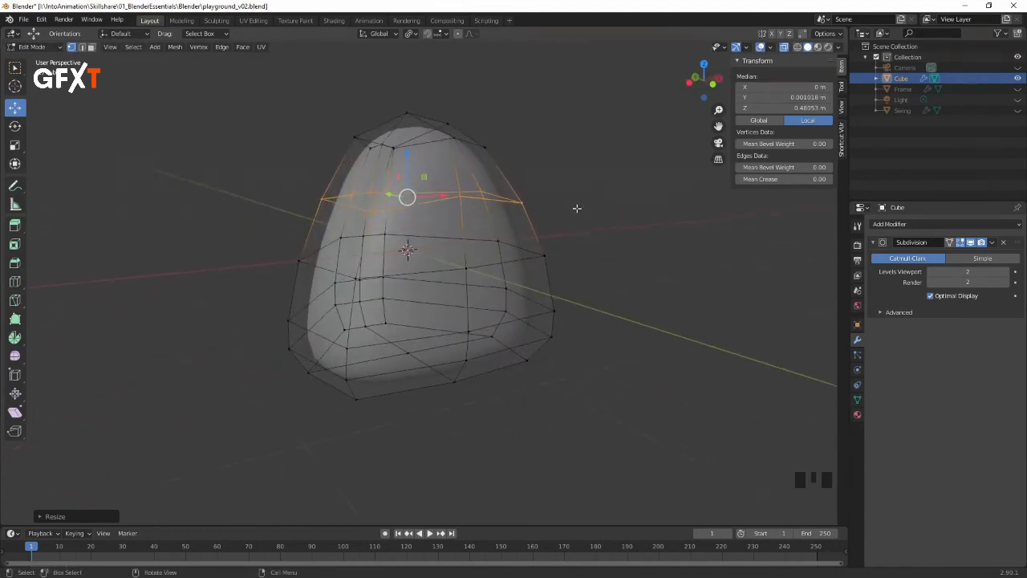
Step: Examine the body's rounded shape from several sides, in Object Mode and with its mesh cage in Edit Mode
{"action": "key", "text": "Tab"}
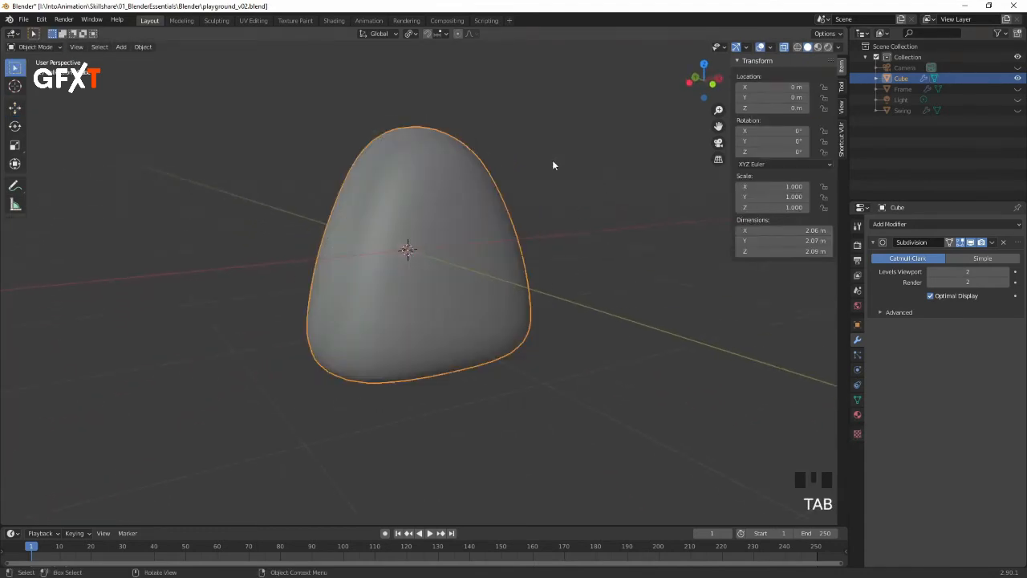
{"action": "left_click", "coordinate": [552, 206]}
{"action": "middle_click_drag", "start_coordinate": [551, 205], "coordinate": [621, 207]}
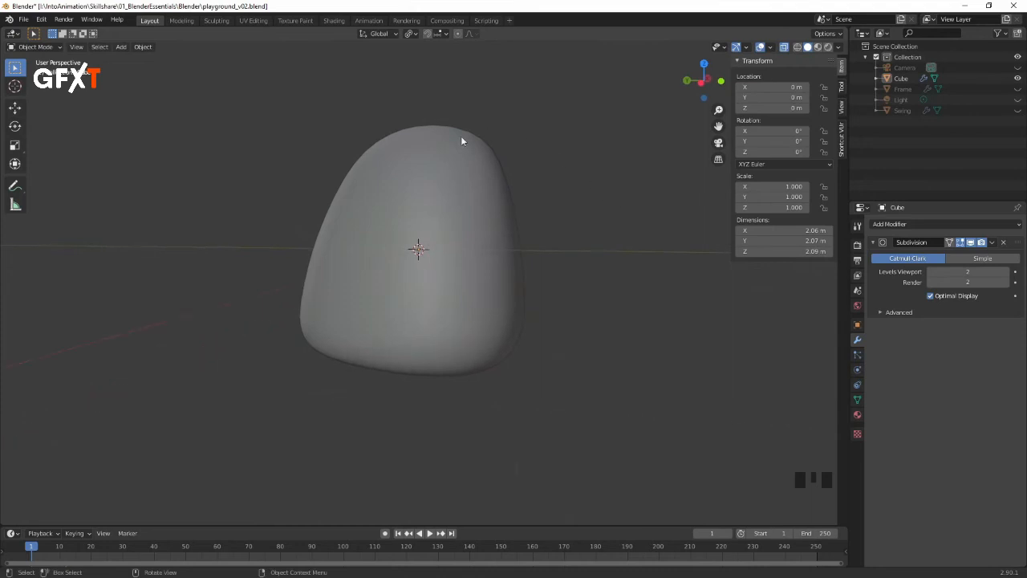
{"action": "middle_click_drag", "start_coordinate": [548, 217], "coordinate": [516, 211]}
{"action": "key", "text": "Tab"}
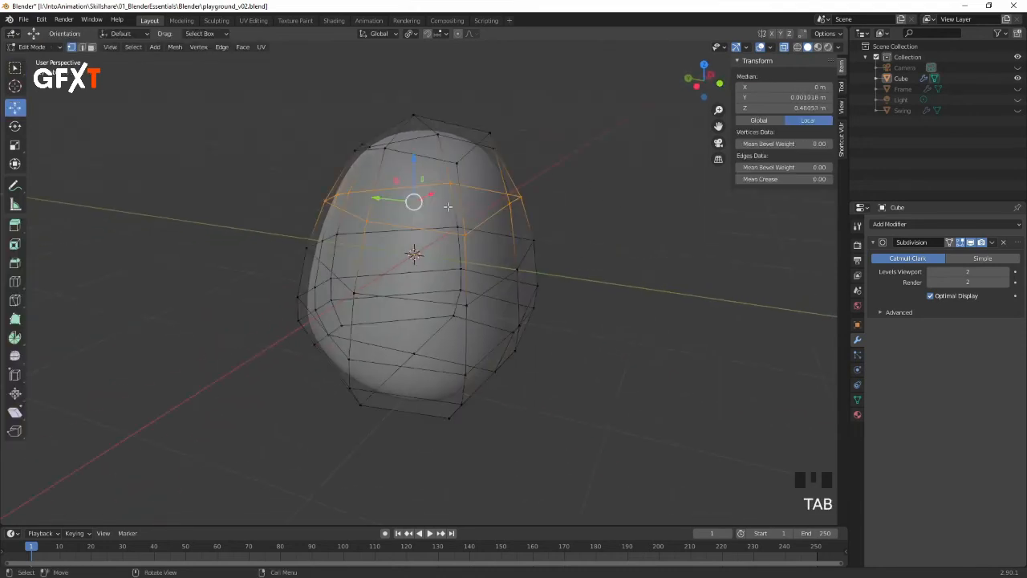
{"action": "left_click", "coordinate": [552, 137]}
{"action": "middle_click_drag", "start_coordinate": [546, 142], "coordinate": [573, 110]}
{"action": "left_click_drag", "start_coordinate": [562, 92], "coordinate": [474, 205]}
{"action": "left_click_drag", "start_coordinate": [464, 165], "coordinate": [486, 189]}
{"action": "left_click_drag", "start_coordinate": [533, 101], "coordinate": [451, 138]}
{"action": "left_click", "coordinate": [580, 216]}
{"action": "mouse_move", "coordinate": [580, 215]}
{"action": "middle_mouse_down"}
{"action": "mouse_move", "coordinate": [529, 209]}
{"action": "mouse_move", "coordinate": [584, 213]}
{"action": "middle_mouse_up"}
{"action": "left_click_drag", "start_coordinate": [586, 223], "coordinate": [491, 247]}
{"action": "left_click", "coordinate": [599, 199]}
{"action": "middle_click_drag", "start_coordinate": [596, 233], "coordinate": [531, 244]}
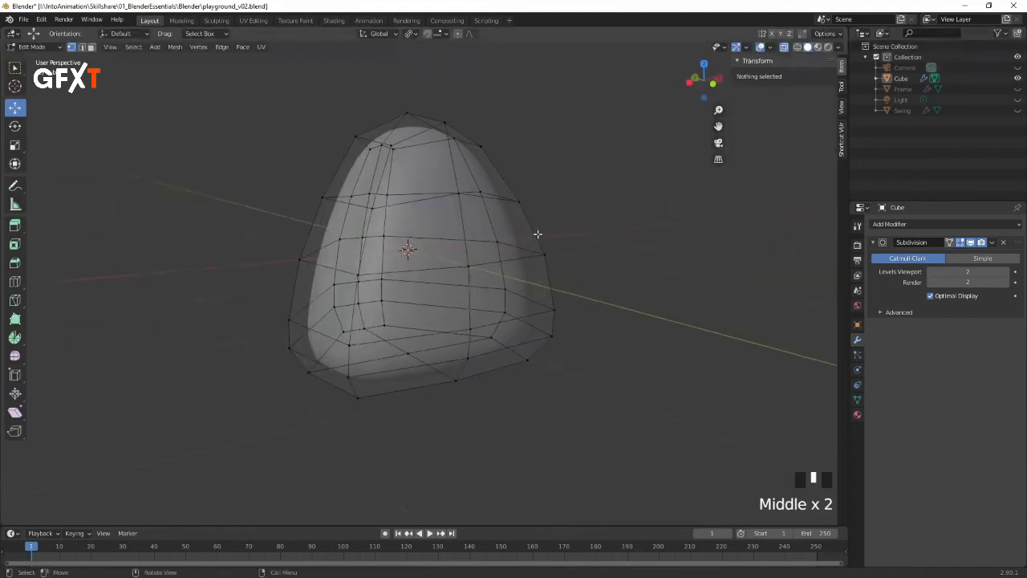
Step: Return the body to Object Mode and turn off X-ray
{"action": "key", "text": "Tab"}
{"action": "mouse_move", "coordinate": [594, 238]}
{"action": "middle_mouse_down"}
{"action": "mouse_move", "coordinate": [492, 250]}
{"action": "mouse_move", "coordinate": [570, 201]}
{"action": "mouse_move", "coordinate": [642, 232]}
{"action": "mouse_move", "coordinate": [601, 200]}
{"action": "mouse_move", "coordinate": [565, 230]}
{"action": "mouse_move", "coordinate": [569, 292]}
{"action": "mouse_move", "coordinate": [587, 231]}
{"action": "middle_mouse_up"}
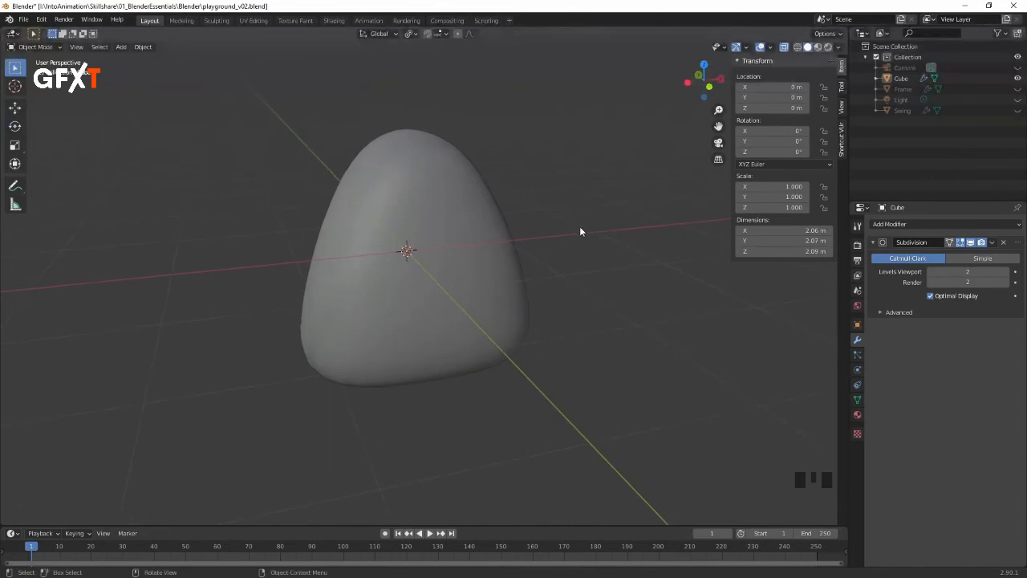
{"action": "left_click", "coordinate": [785, 47]}
{"action": "mouse_move", "coordinate": [594, 151]}
{"action": "middle_mouse_down"}
{"action": "mouse_move", "coordinate": [496, 203]}
{"action": "mouse_move", "coordinate": [516, 229]}
{"action": "mouse_move", "coordinate": [609, 214]}
{"action": "mouse_move", "coordinate": [617, 224]}
{"action": "mouse_move", "coordinate": [491, 236]}
{"action": "mouse_move", "coordinate": [502, 232]}
{"action": "middle_mouse_up"}
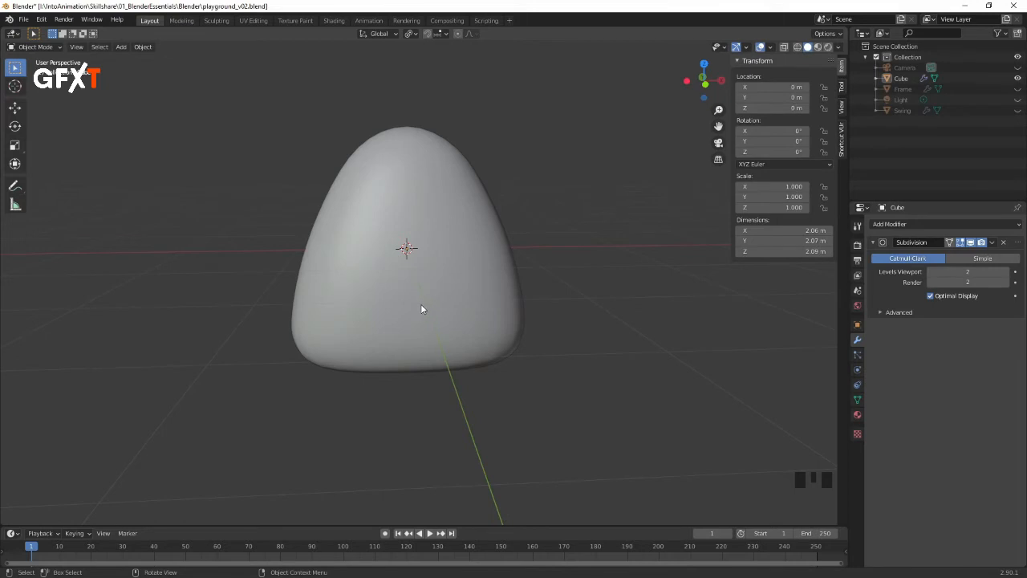
Step: Add a UV sphere at the origin and scale it down to about 0.073
{"action": "key", "text": "shift+a"}
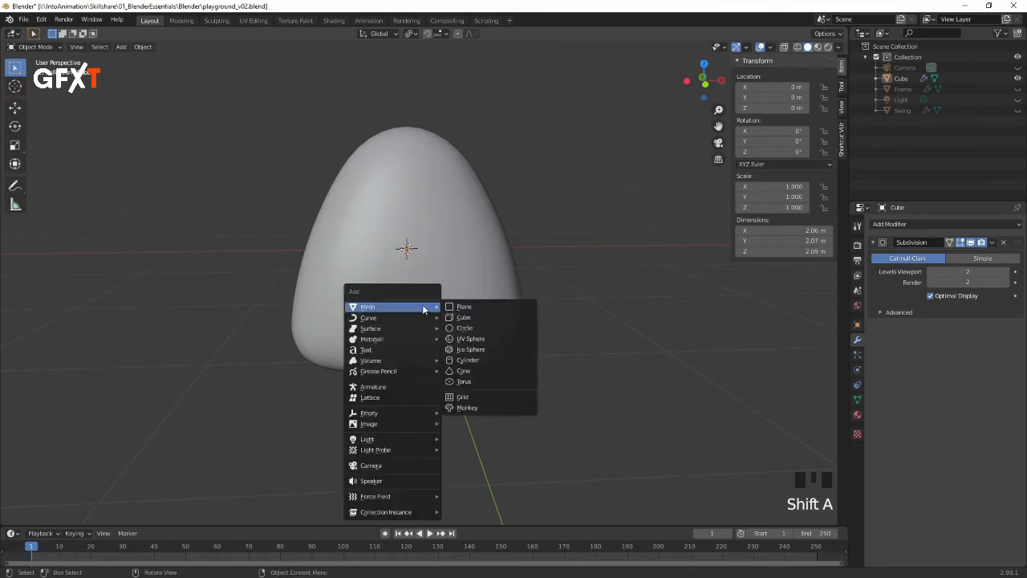
{"action": "left_click", "coordinate": [477, 340]}
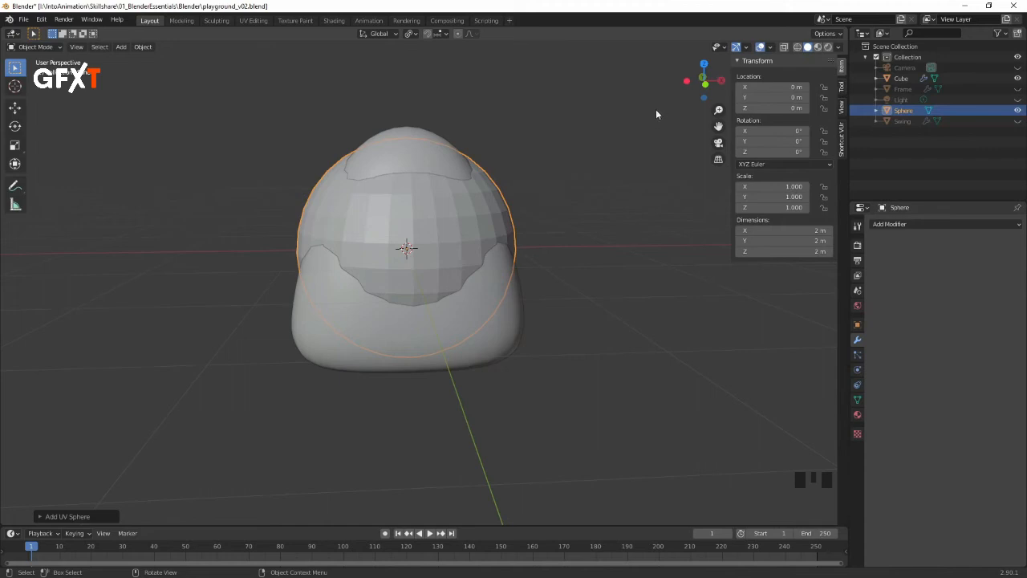
{"action": "key", "text": "s"}
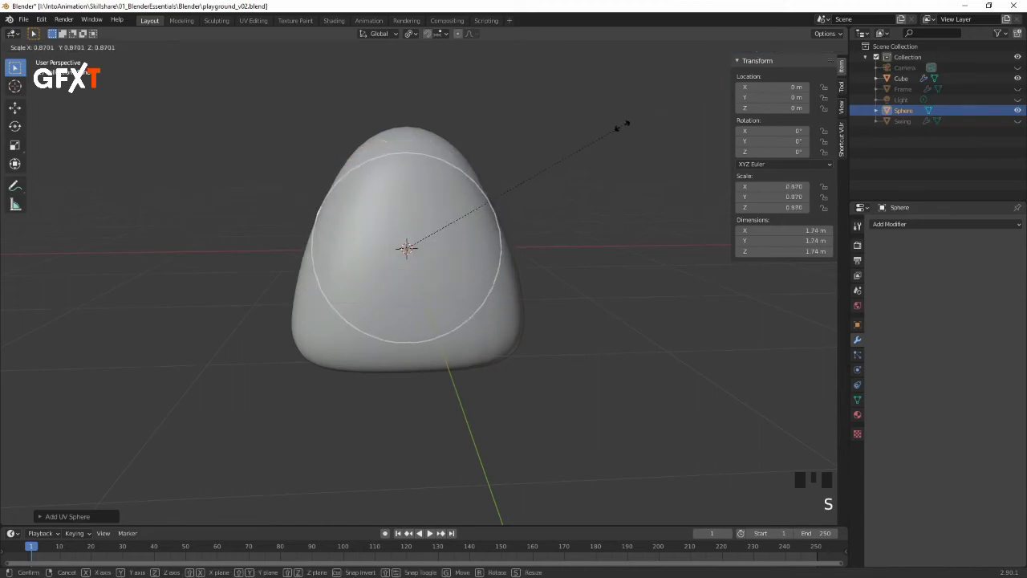
{"action": "left_click", "coordinate": [426, 243]}
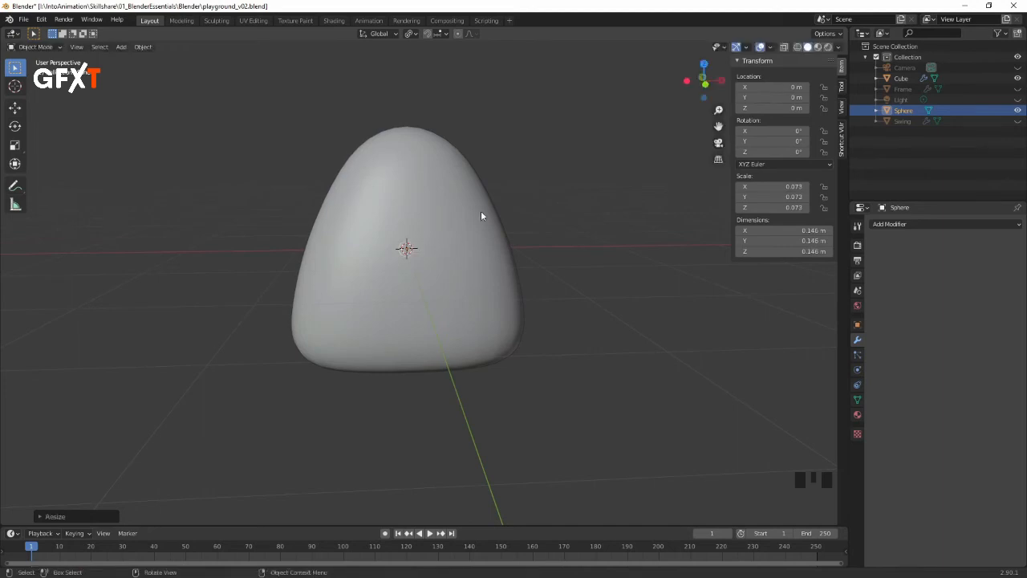
Step: Move the small sphere in front of the body's upper part, to about X -0.18, Y -0.94, Z 0.48 m
{"action": "middle_click_drag", "start_coordinate": [507, 180], "coordinate": [466, 265]}
{"action": "key", "text": "g"}
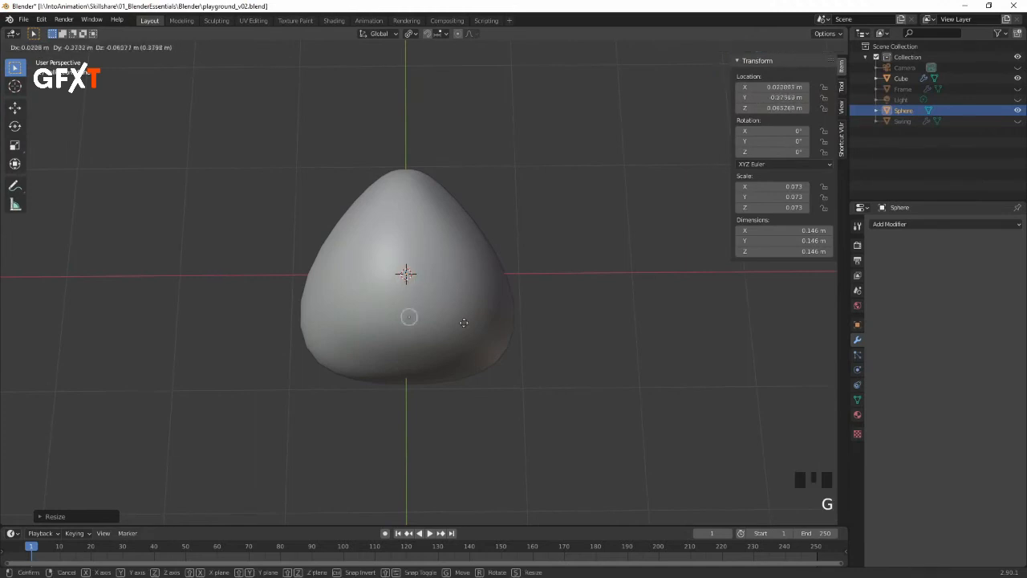
{"action": "left_click", "coordinate": [424, 372]}
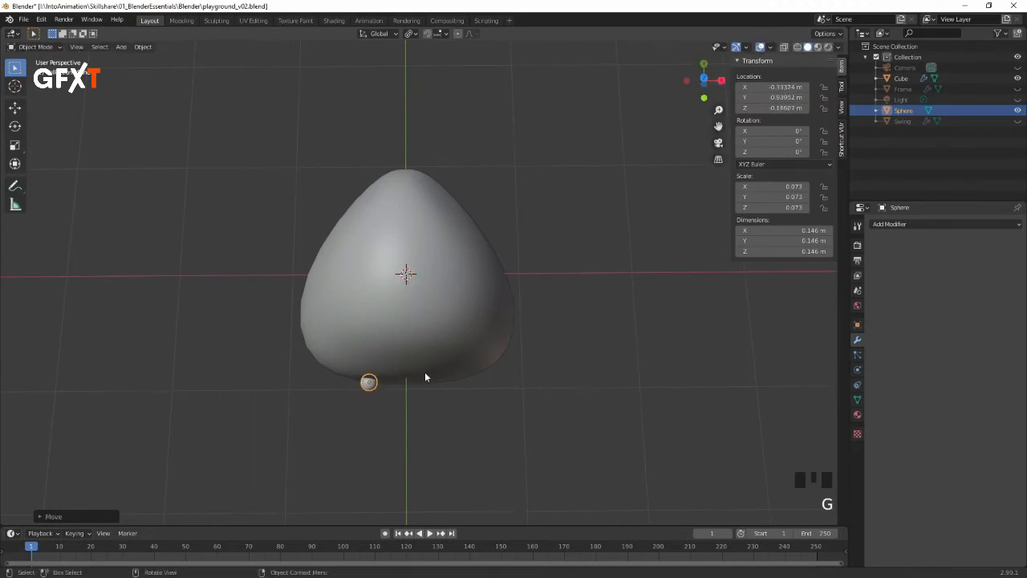
{"action": "middle_click_drag", "start_coordinate": [448, 324], "coordinate": [442, 246]}
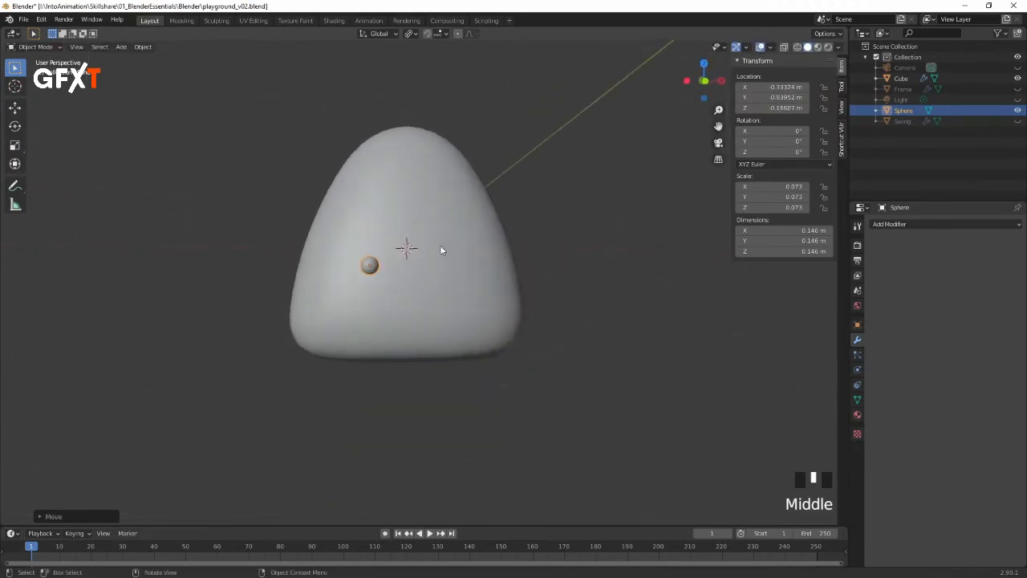
{"action": "key", "text": "g"}
{"action": "left_click", "coordinate": [447, 165]}
Step: Bring the small sphere against the body's front surface at about X -0.22, Y -0.78, Z 0.53 m
{"action": "middle_click_drag", "start_coordinate": [447, 165], "coordinate": [579, 180]}
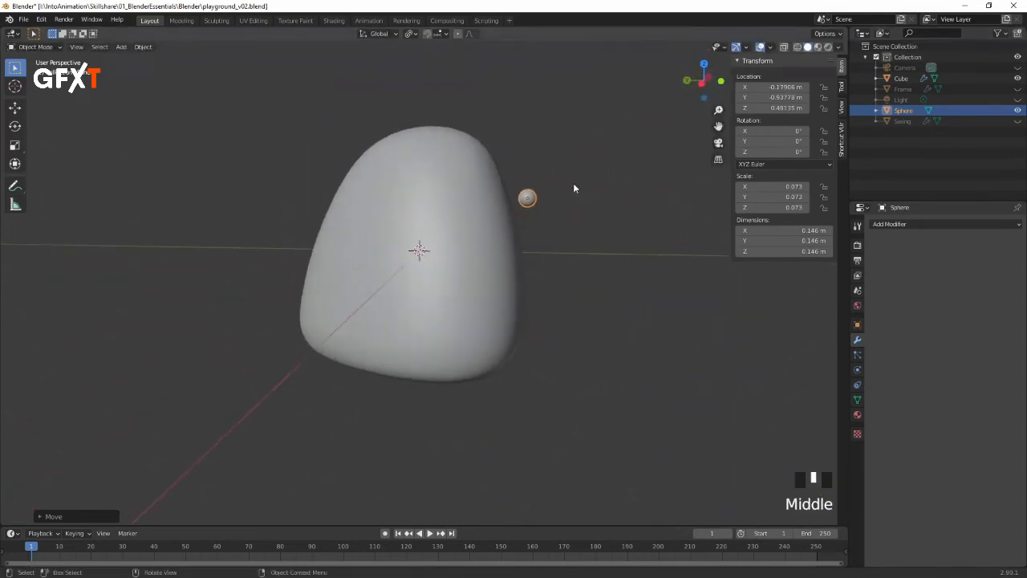
{"action": "key", "text": "g"}
{"action": "left_click", "coordinate": [547, 184]}
{"action": "middle_click_drag", "start_coordinate": [548, 184], "coordinate": [483, 279]}
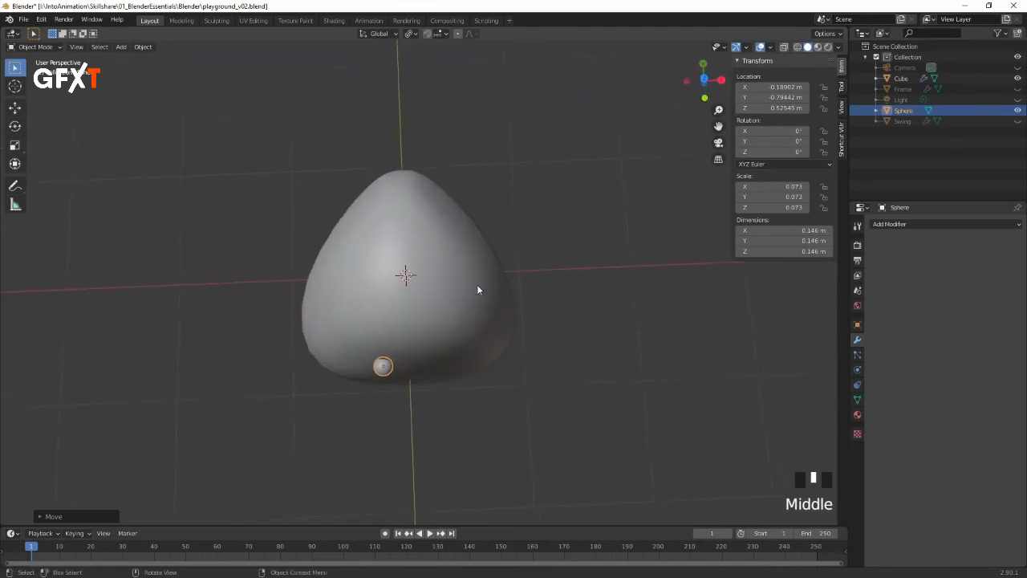
{"action": "key", "text": "g"}
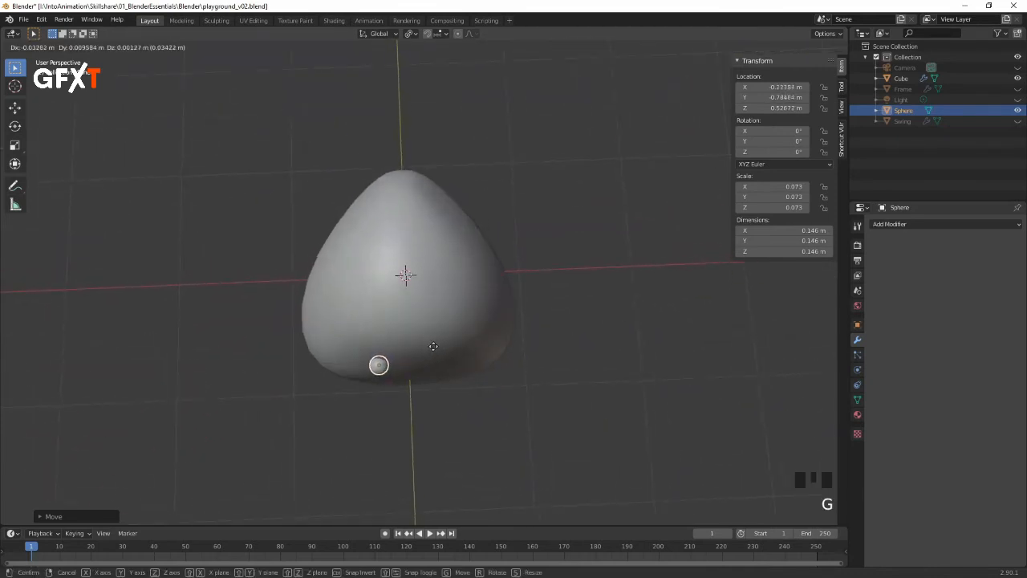
{"action": "left_click", "coordinate": [433, 345]}
Step: Raise the small sphere and embed it slightly deeper in the body, at about Y -0.75 and Z 0.56 m
{"action": "middle_click_drag", "start_coordinate": [434, 345], "coordinate": [454, 254]}
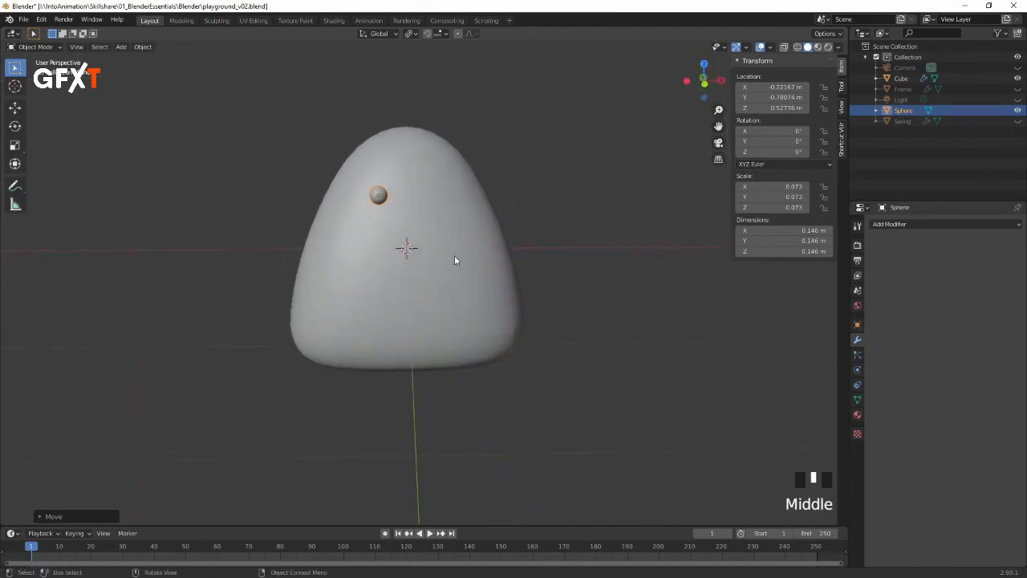
{"action": "middle_click_drag", "start_coordinate": [554, 134], "coordinate": [556, 183]}
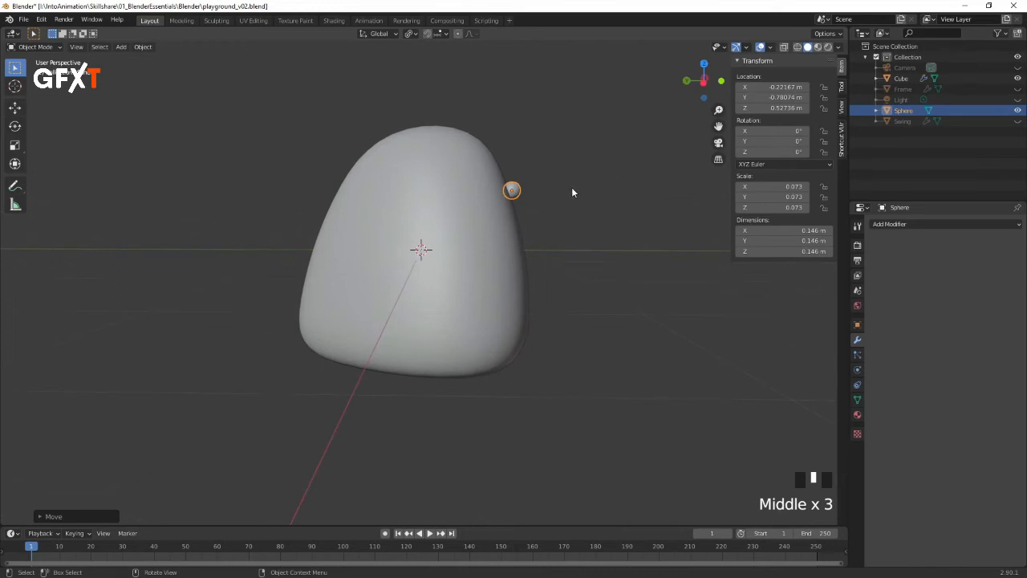
{"action": "key", "text": "g"}
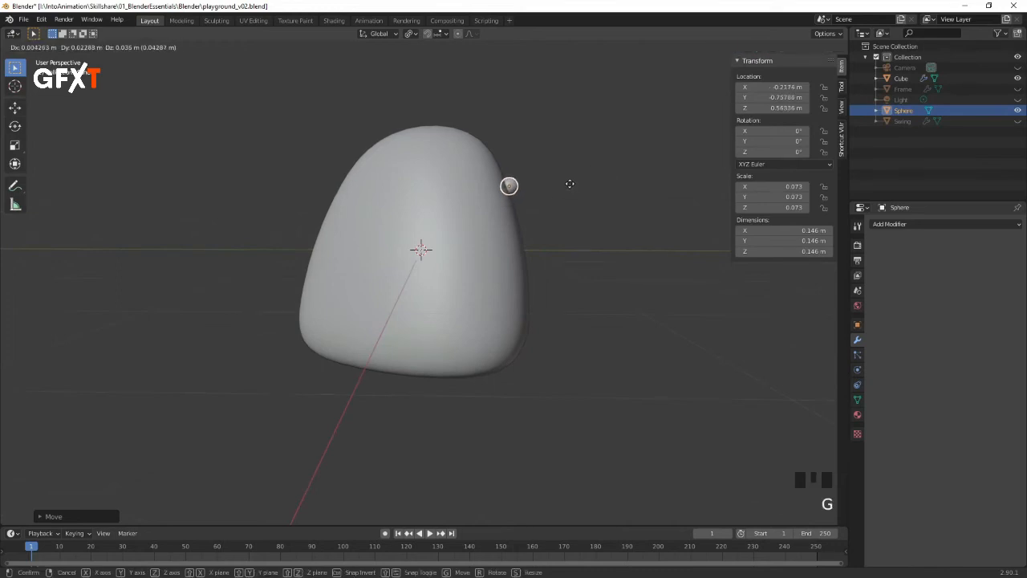
{"action": "left_click", "coordinate": [568, 187]}
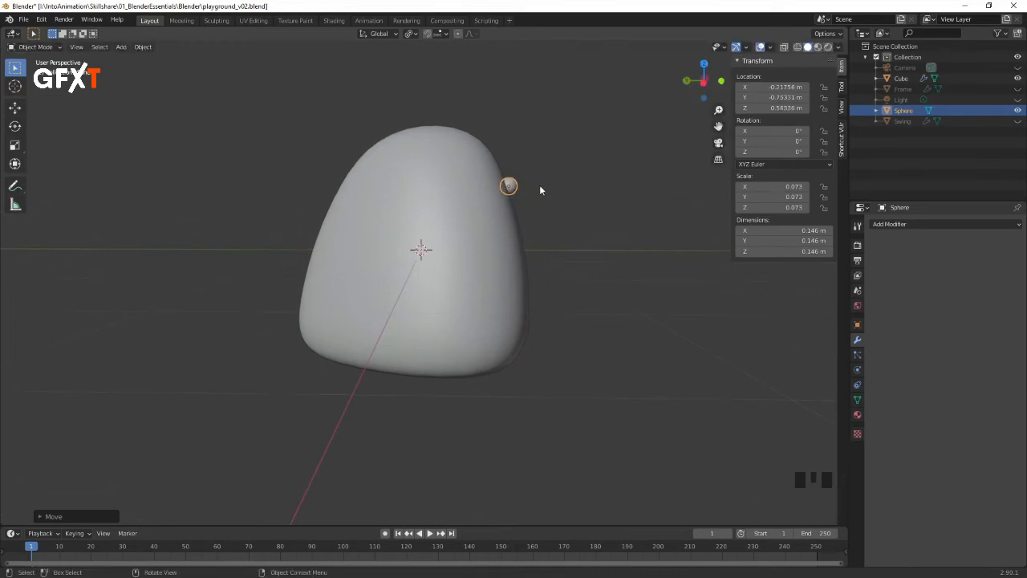
Step: Fine-tune the small sphere's position on the body's front to about X -0.22, Y -0.74, Z 0.56 m
{"action": "key", "text": "g"}
{"action": "left_click", "coordinate": [539, 185]}
{"action": "middle_click_drag", "start_coordinate": [539, 186], "coordinate": [583, 214]}
{"action": "key", "text": "g"}
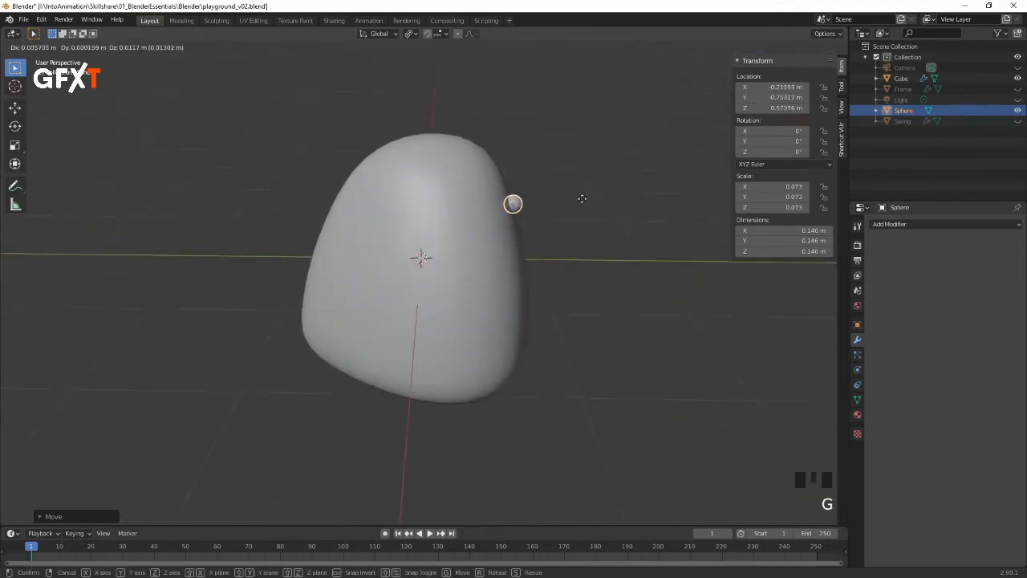
{"action": "mouse_move", "coordinate": [579, 207]}
{"action": "middle_mouse_down"}
{"action": "mouse_move", "coordinate": [538, 209]}
{"action": "mouse_move", "coordinate": [471, 187]}
{"action": "mouse_move", "coordinate": [518, 167]}
{"action": "mouse_move", "coordinate": [527, 185]}
{"action": "middle_mouse_up"}
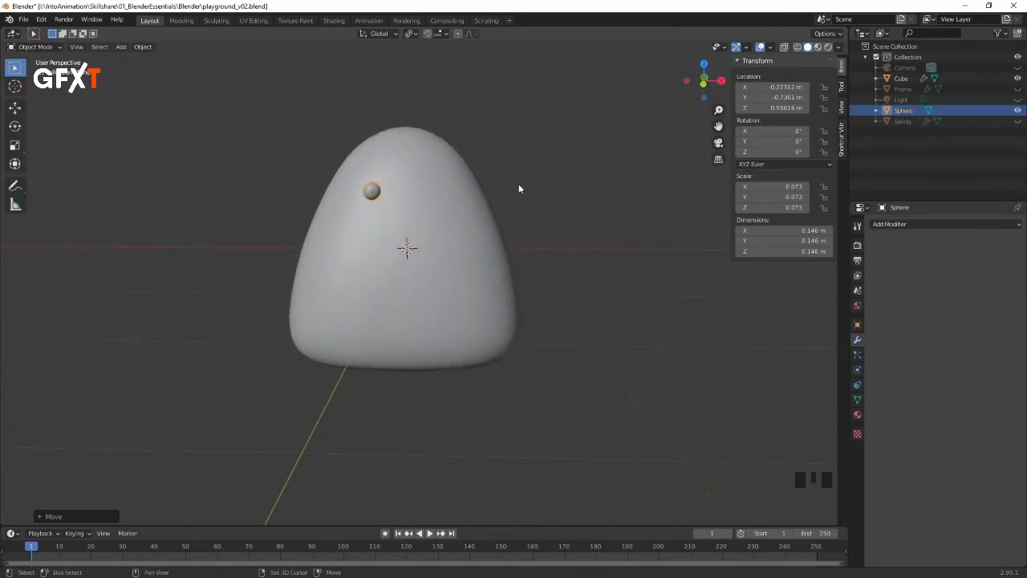
Step: Duplicate the small sphere in place and mirror the copy across the body by setting its X location to 0.22312 m
{"action": "key", "text": "shift+d"}
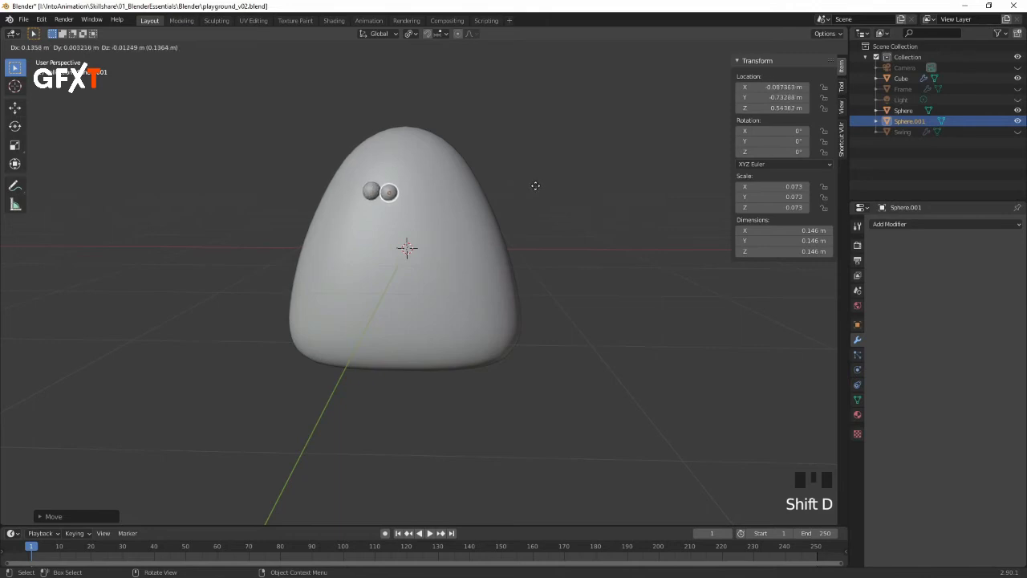
{"action": "right_click", "coordinate": [536, 185]}
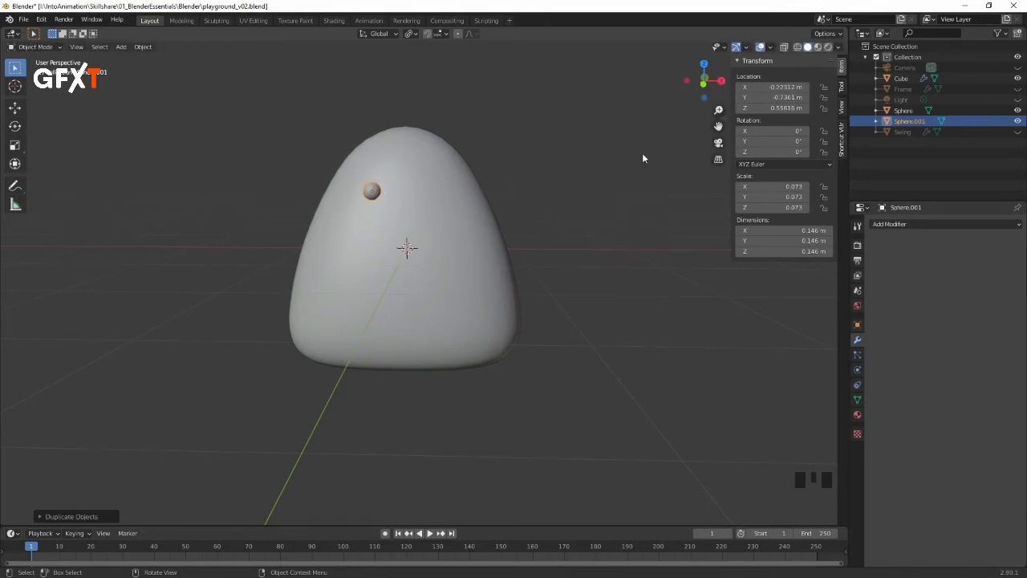
{"action": "left_click", "coordinate": [764, 87]}
{"action": "key", "text": "Left"}
{"action": "left_click", "coordinate": [740, 88]}
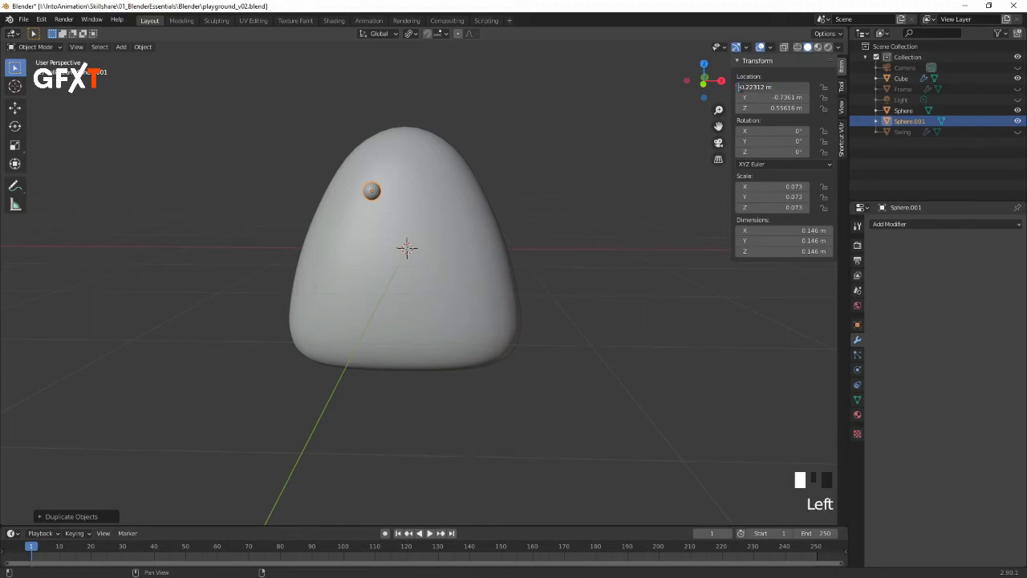
{"action": "key", "text": "Delete"}
{"action": "key", "text": "Return"}
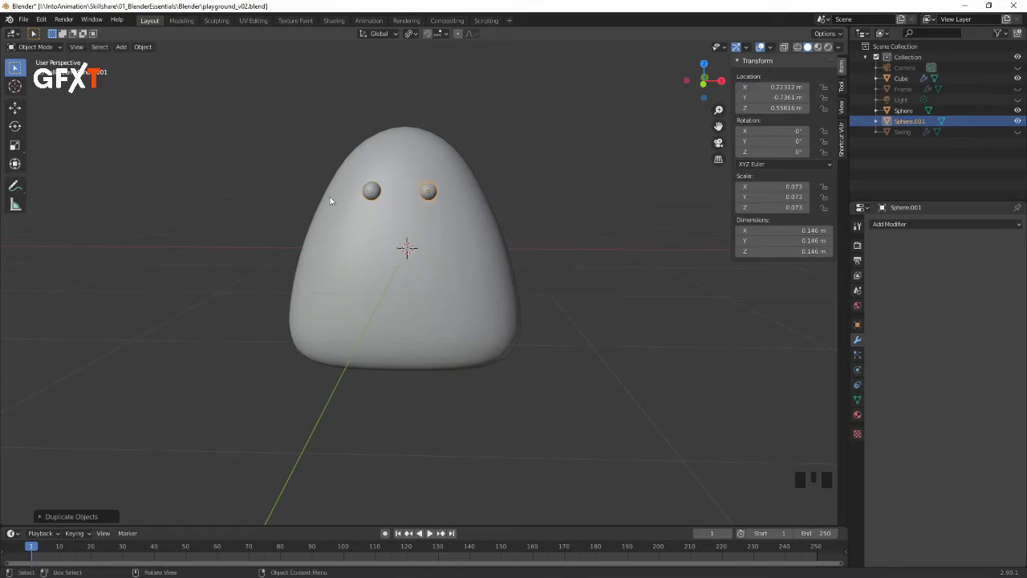
Step: Add a cube at the origin and scale it down to about 0.084
{"action": "left_click", "coordinate": [513, 186]}
{"action": "middle_click_drag", "start_coordinate": [502, 164], "coordinate": [527, 162]}
{"action": "left_click", "coordinate": [436, 241]}
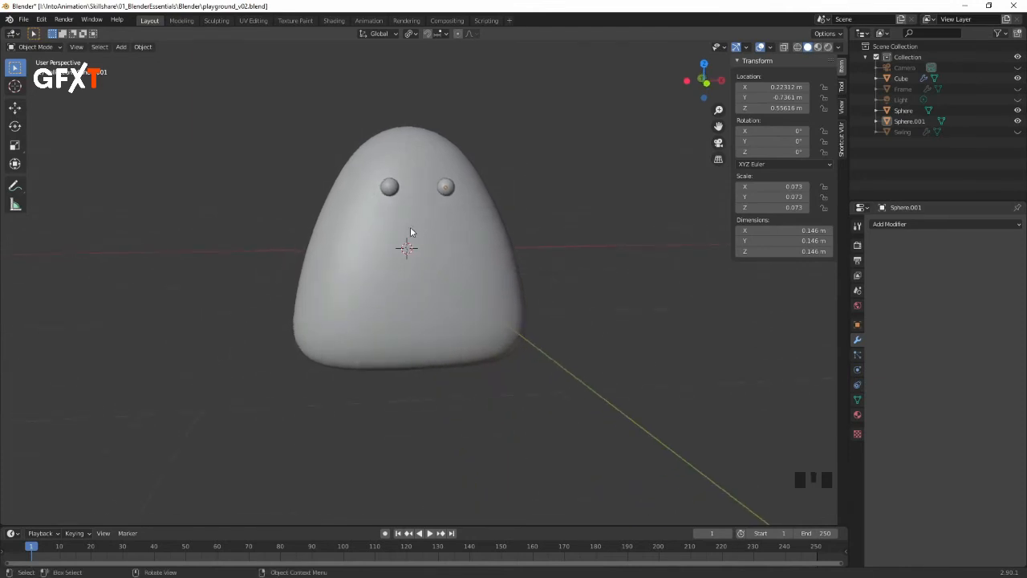
{"action": "key", "text": "shift"}
{"action": "key", "text": "shift+a"}
{"action": "mouse_move", "coordinate": [438, 220]}
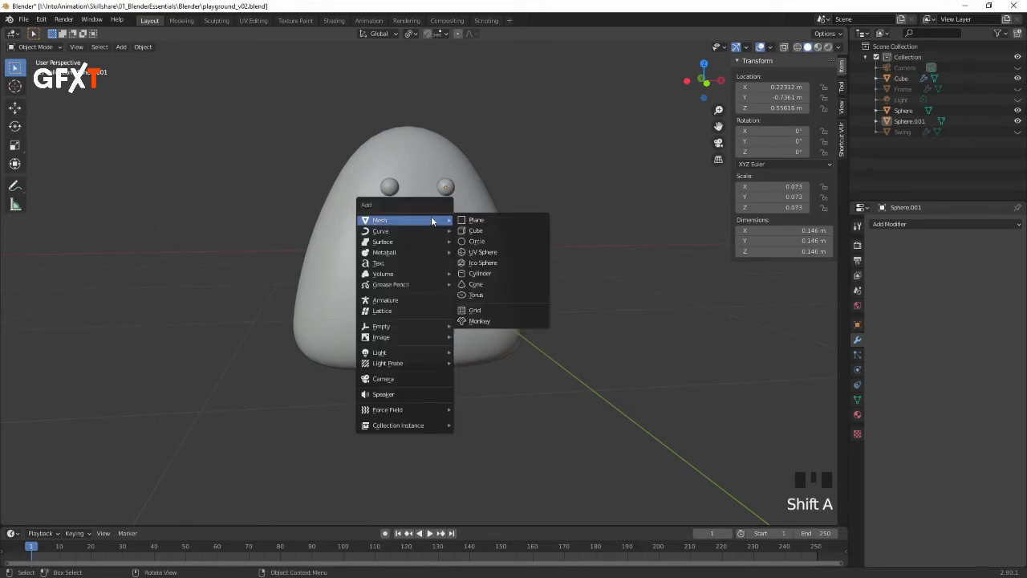
{"action": "left_click", "coordinate": [484, 231]}
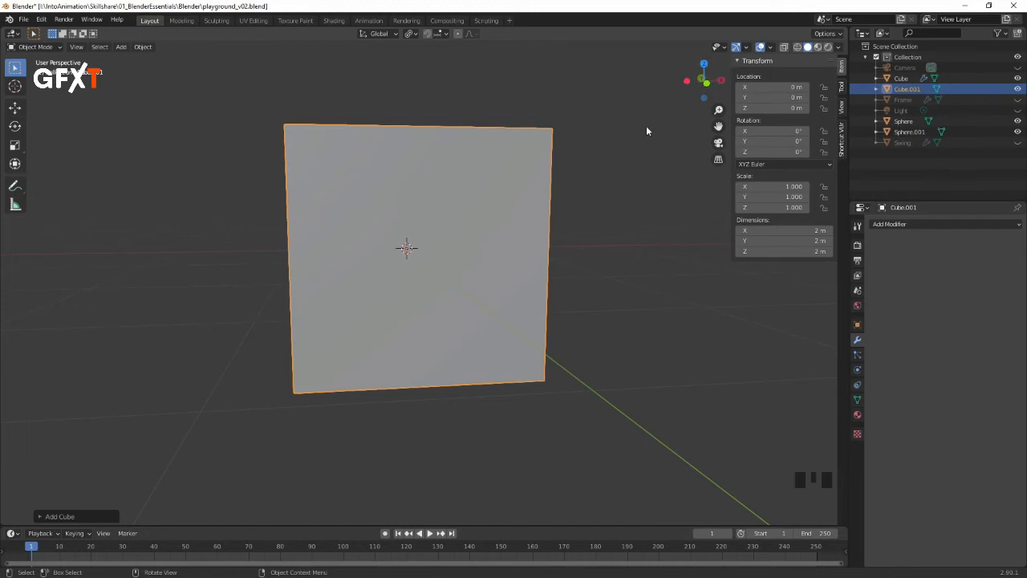
{"action": "key", "text": "s"}
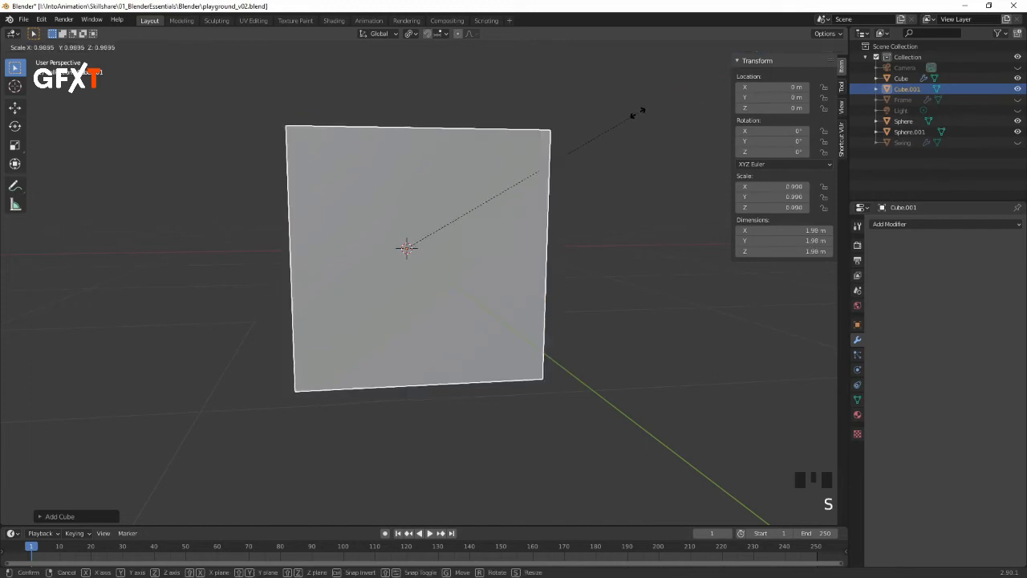
{"action": "left_click", "coordinate": [418, 230]}
Step: In the right side view, move the small cube to the body's front just below the spheres, at about Y -0.80, Z 0.47 m
{"action": "middle_click_drag", "start_coordinate": [417, 230], "coordinate": [568, 232]}
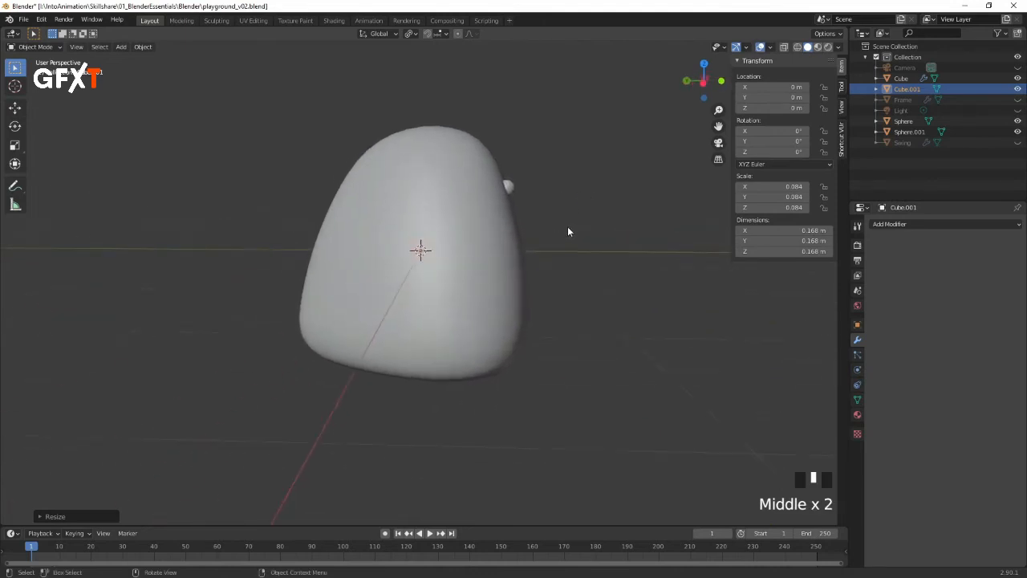
{"action": "key", "text": "KP_3"}
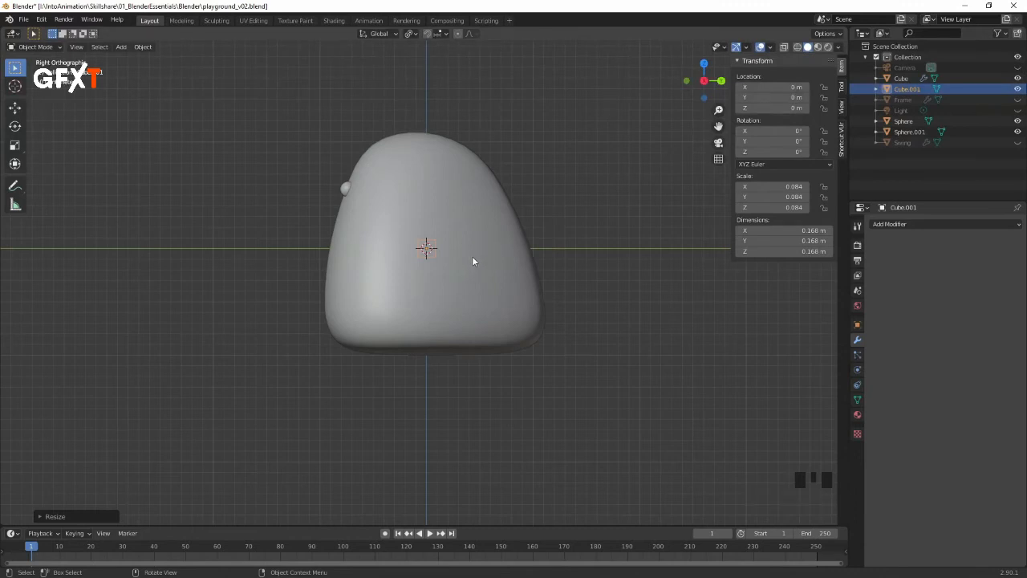
{"action": "key", "text": "g"}
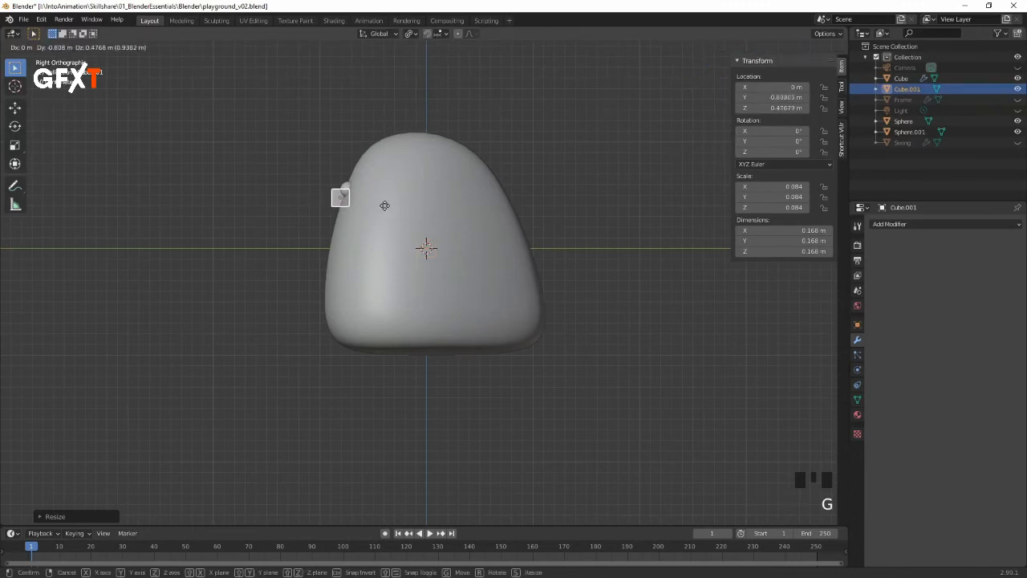
{"action": "left_click", "coordinate": [385, 210]}
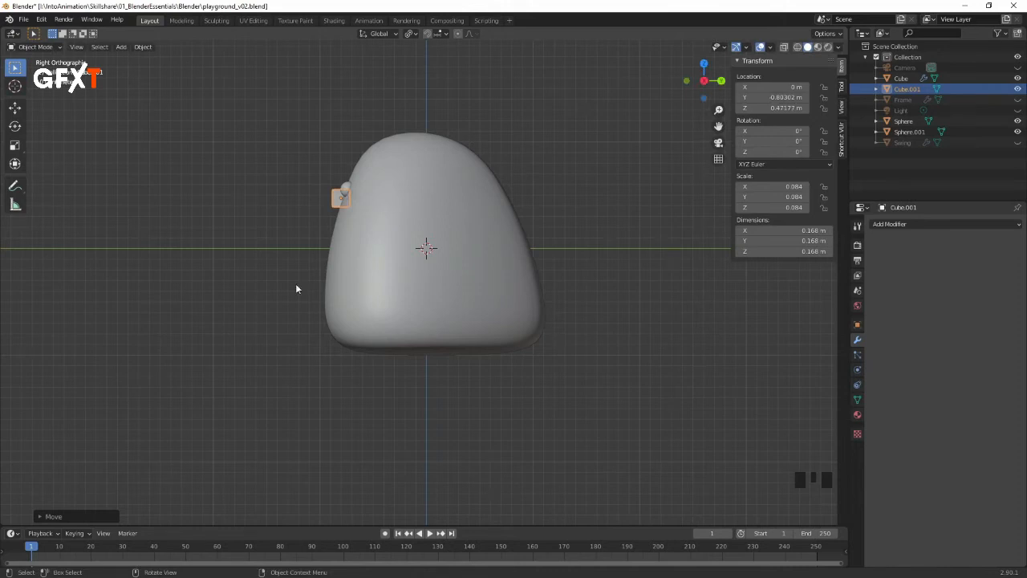
Step: In Edit Mode with X-ray on, pull the cube's lower front edge forward along Y to about -2.68 m local
{"action": "middle_click_drag", "start_coordinate": [438, 178], "coordinate": [569, 206], "text": "shift"}
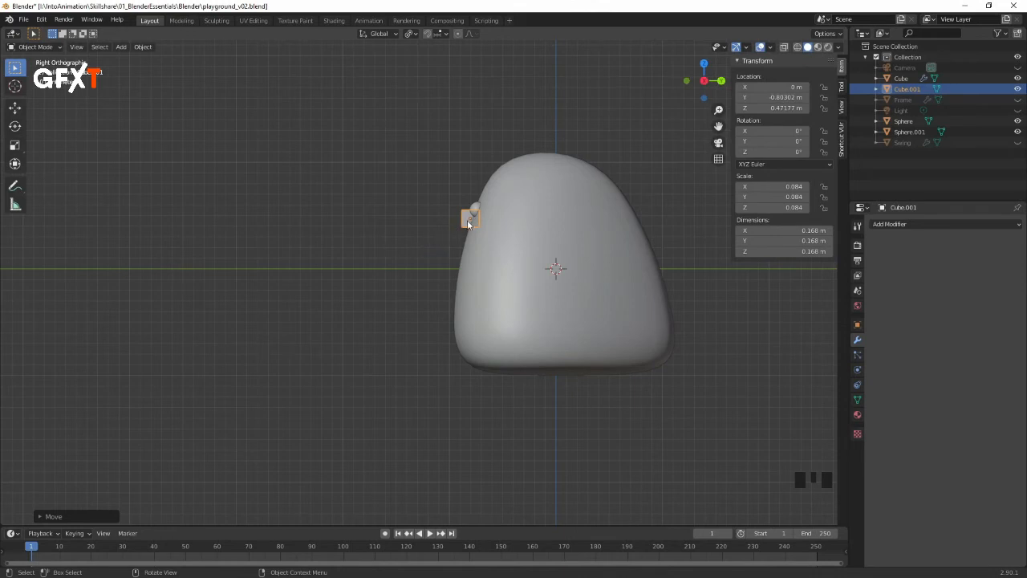
{"action": "key", "text": "KP_Decimal"}
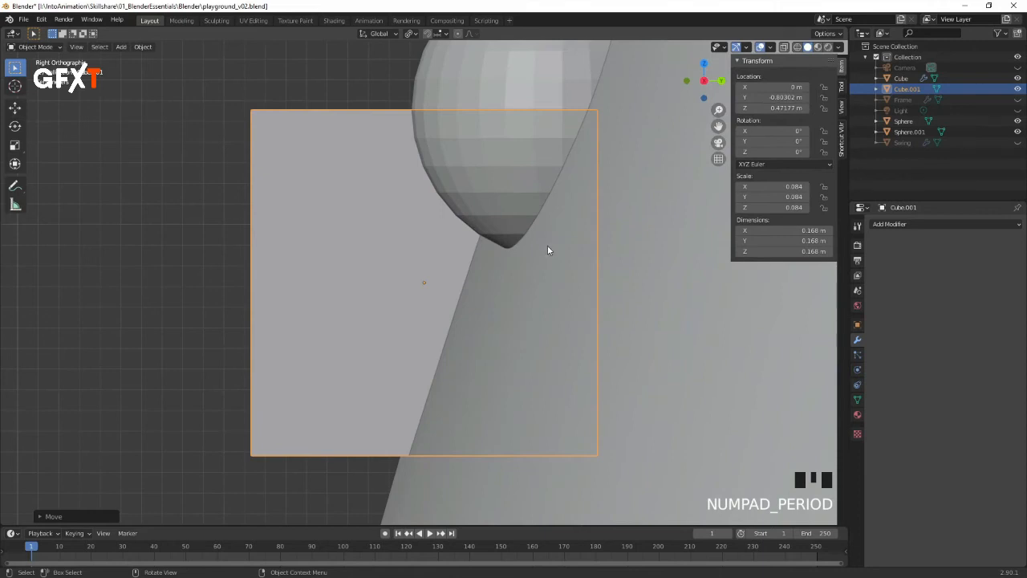
{"action": "middle_click_drag", "start_coordinate": [545, 251], "coordinate": [335, 426], "text": "ctrl"}
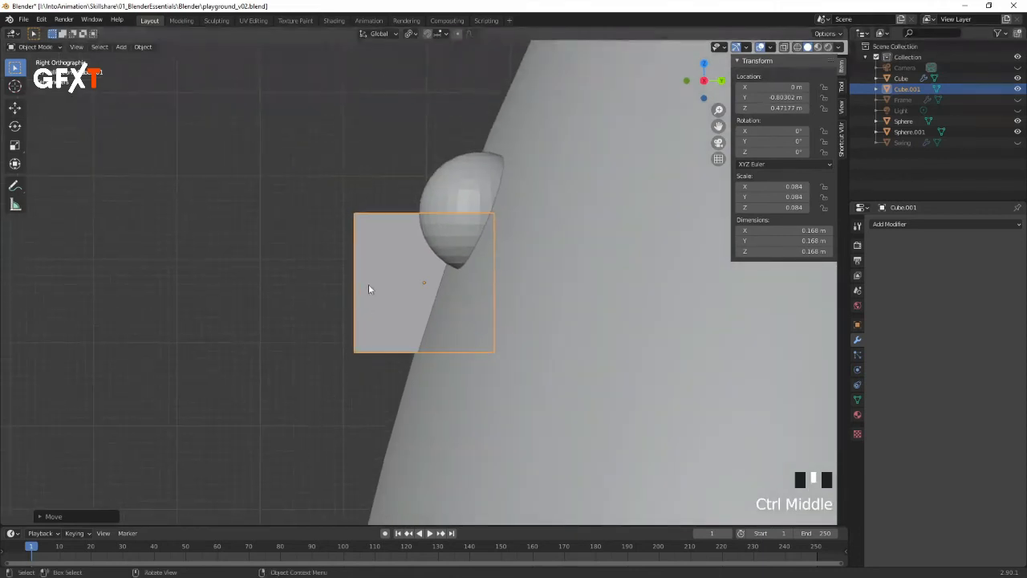
{"action": "key", "text": "Tab"}
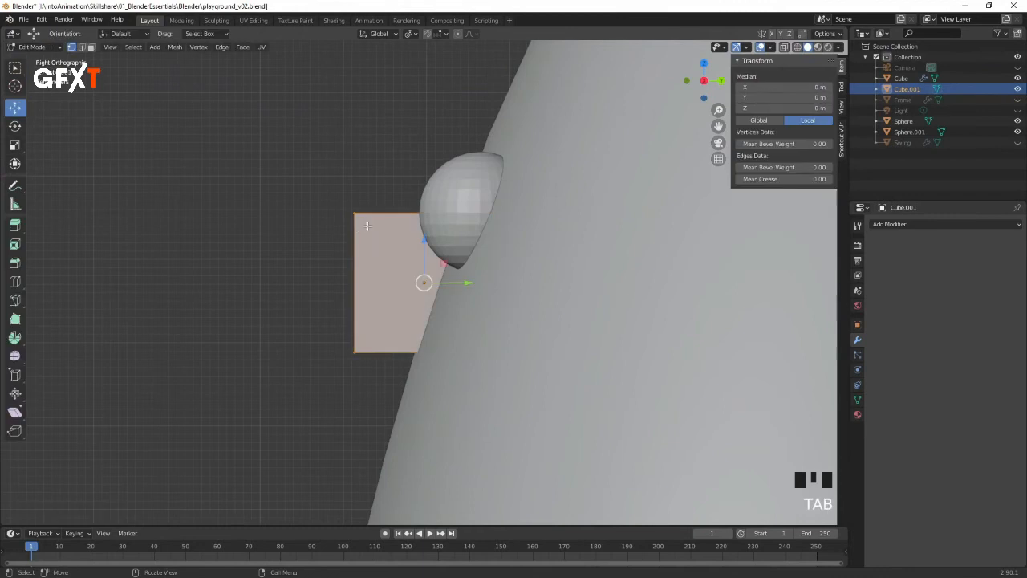
{"action": "left_click", "coordinate": [785, 47]}
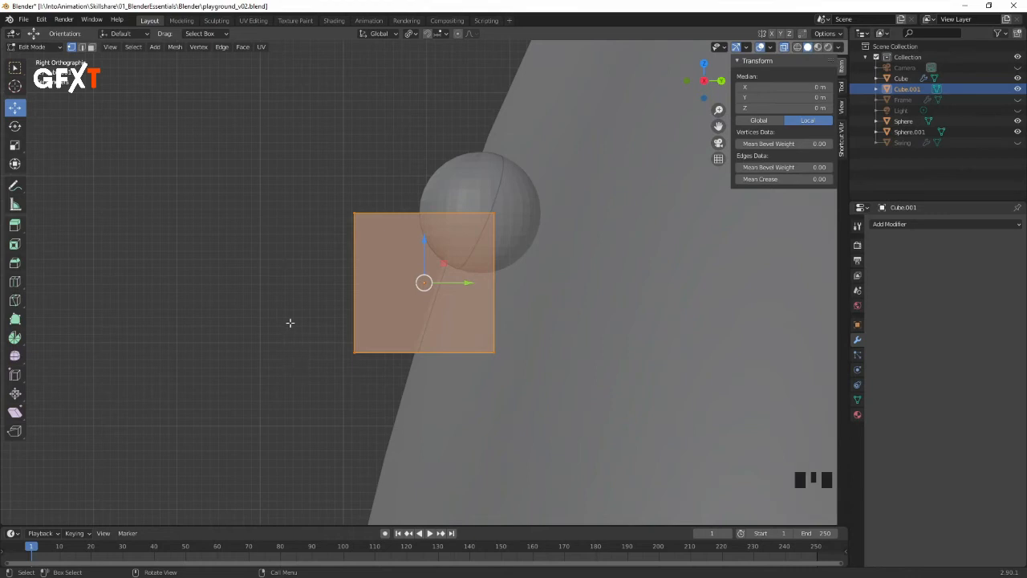
{"action": "left_click_drag", "start_coordinate": [276, 290], "coordinate": [403, 409]}
{"action": "left_click_drag", "start_coordinate": [398, 352], "coordinate": [278, 358]}
{"action": "left_click", "coordinate": [289, 399]}
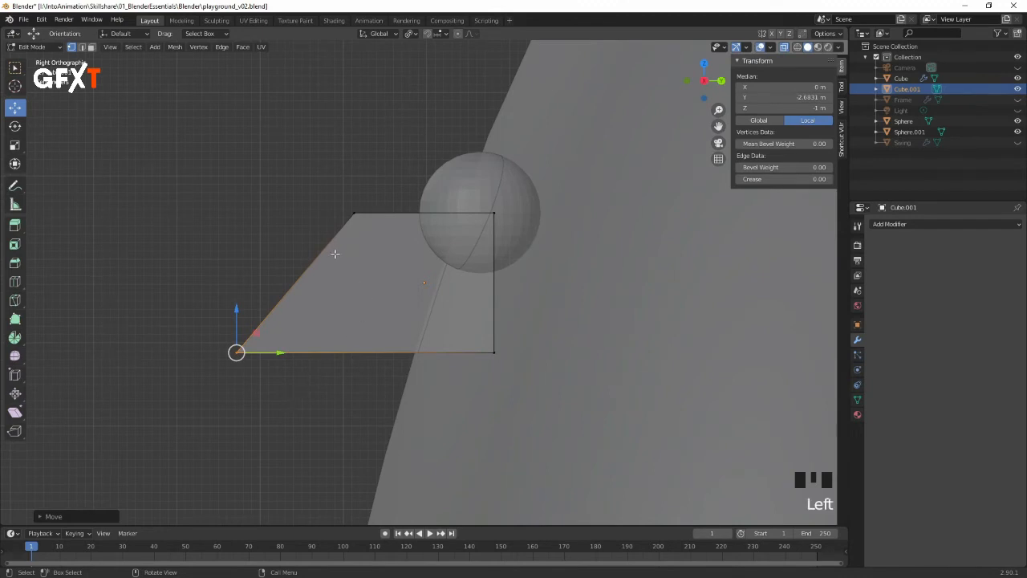
Step: Widen the bottom face of the small cube along X by a factor of about 1.75
{"action": "key", "text": "KP_1"}
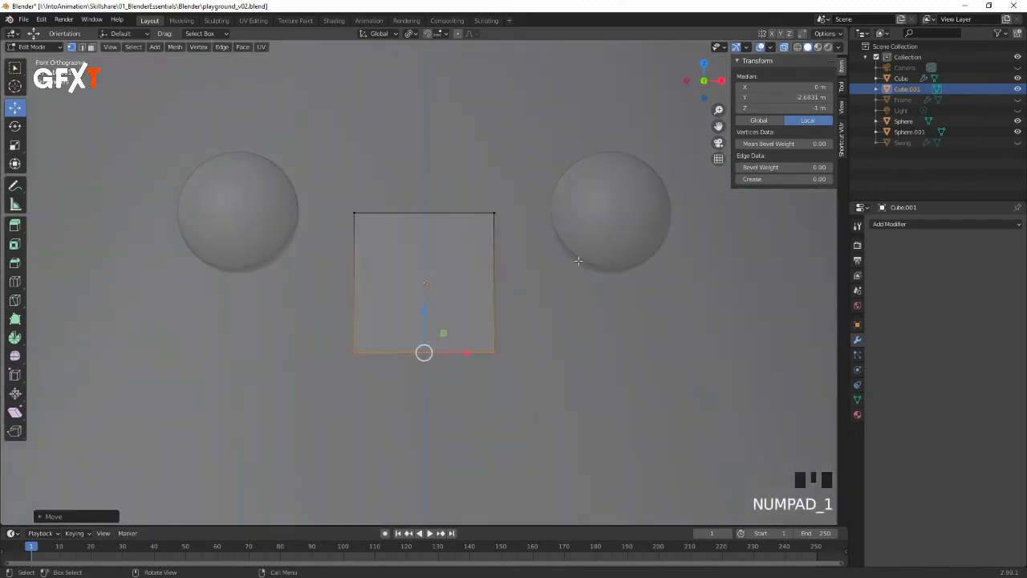
{"action": "left_click", "coordinate": [578, 307]}
{"action": "left_click_drag", "start_coordinate": [577, 306], "coordinate": [230, 394]}
{"action": "key", "text": "s"}
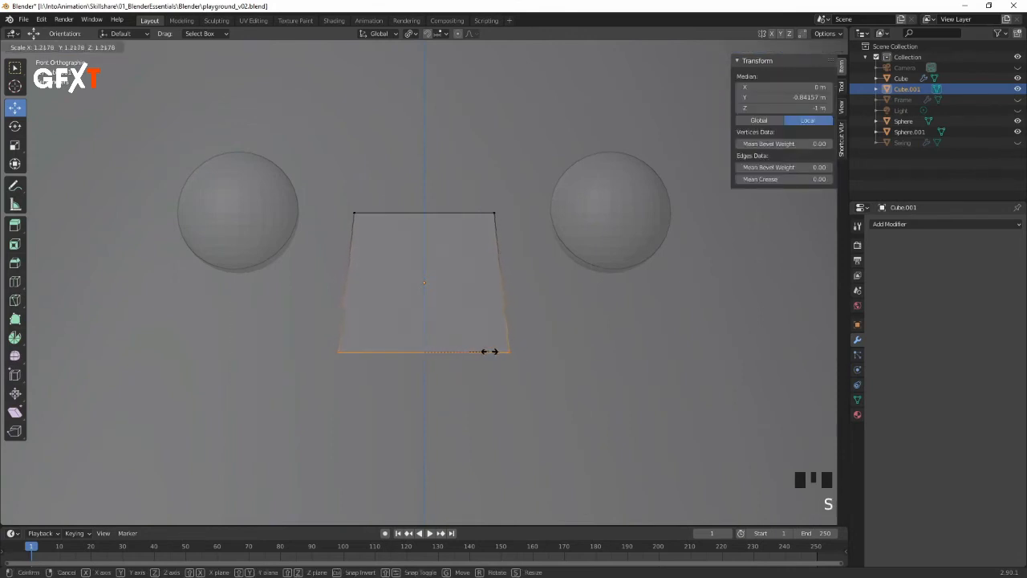
{"action": "key", "text": "x"}
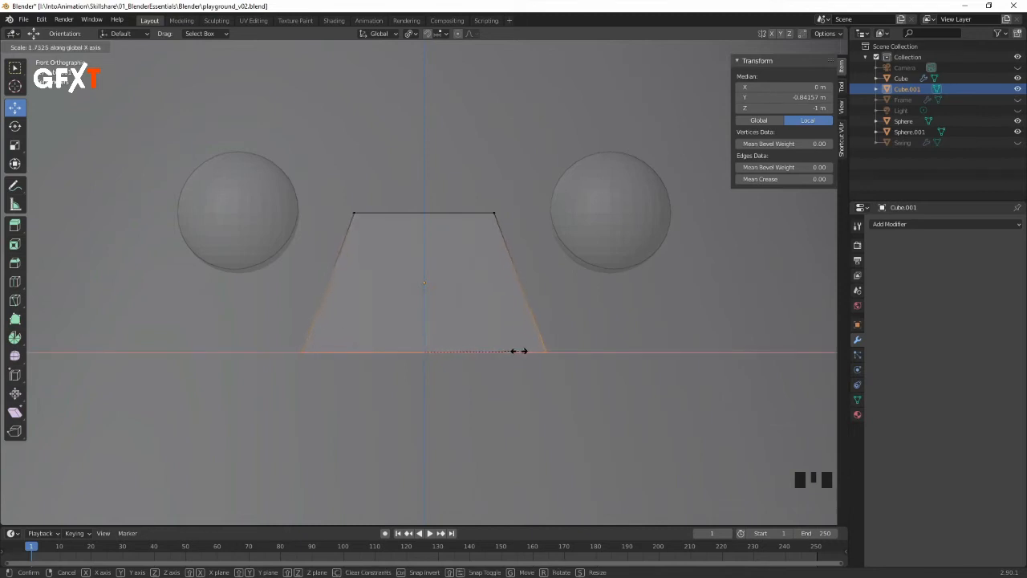
{"action": "left_click", "coordinate": [513, 352]}
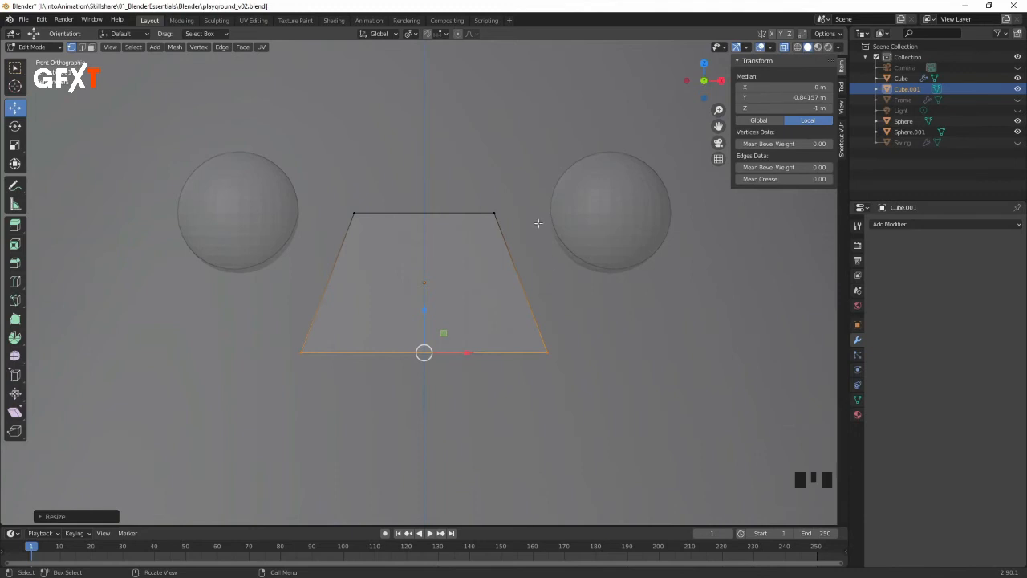
{"action": "middle_click_drag", "start_coordinate": [625, 234], "coordinate": [626, 255]}
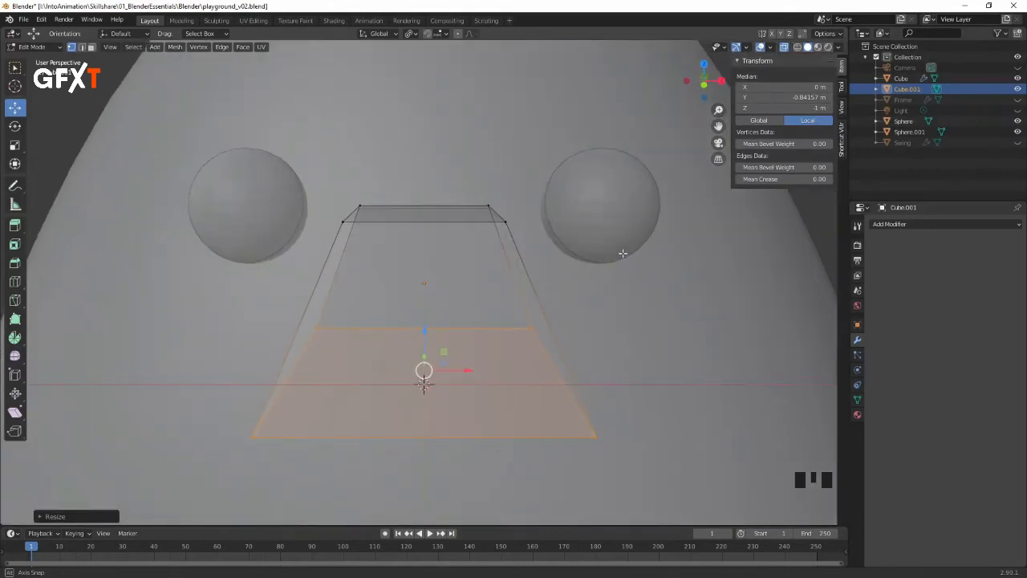
Step: Select the whole mesh of the tapered cube and subdivide it once
{"action": "left_click", "coordinate": [613, 320]}
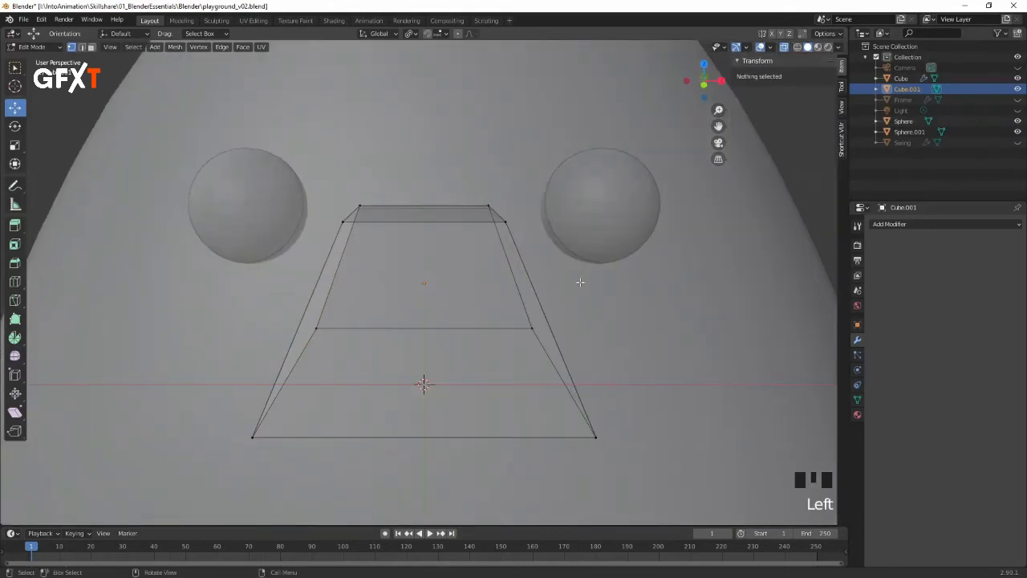
{"action": "key", "text": "a"}
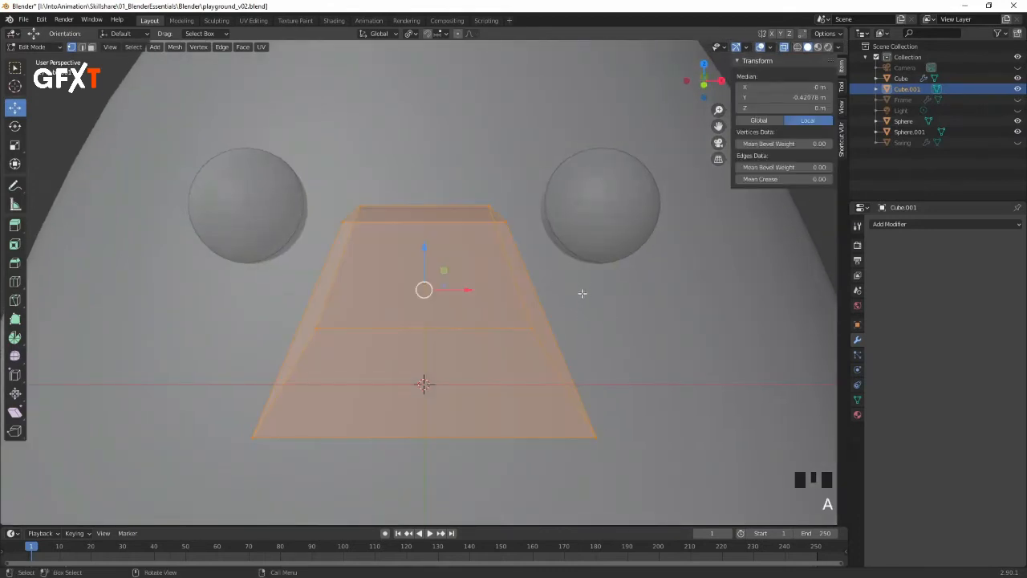
{"action": "right_click", "coordinate": [486, 274]}
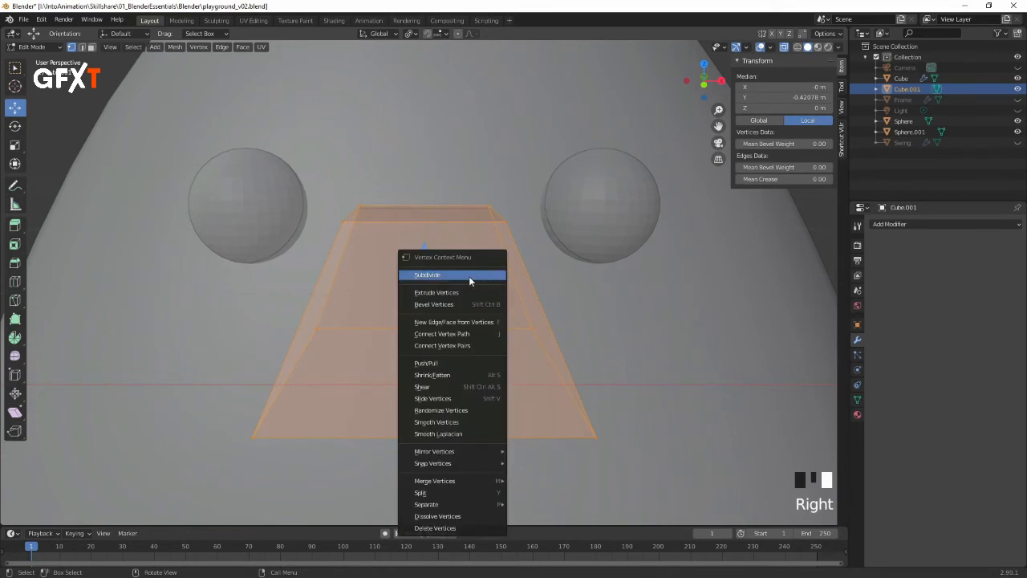
{"action": "left_click", "coordinate": [470, 276]}
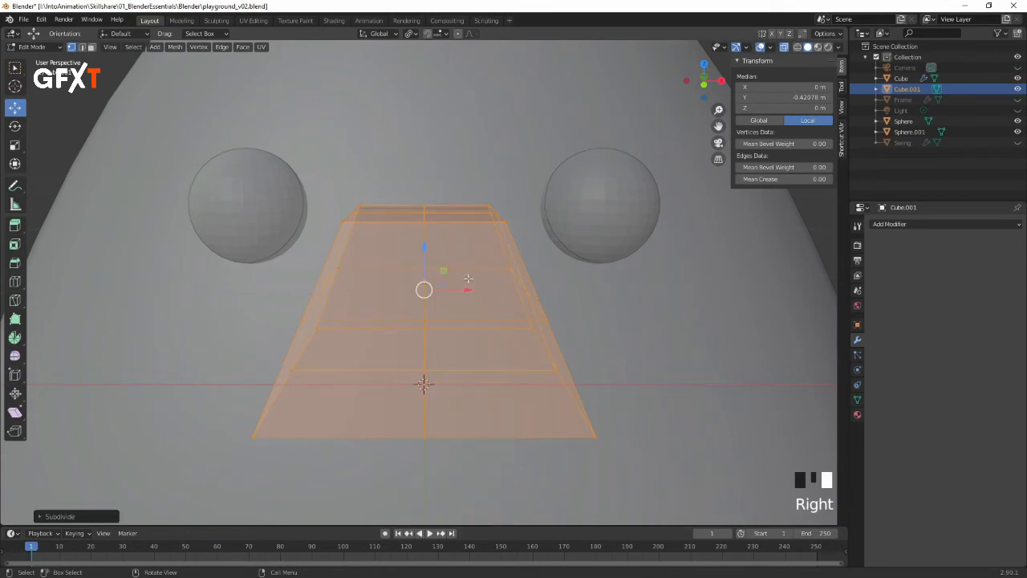
Step: Raise the middle vertices of the top face to about 1.28 m local Z to form a ridge
{"action": "left_click", "coordinate": [437, 461]}
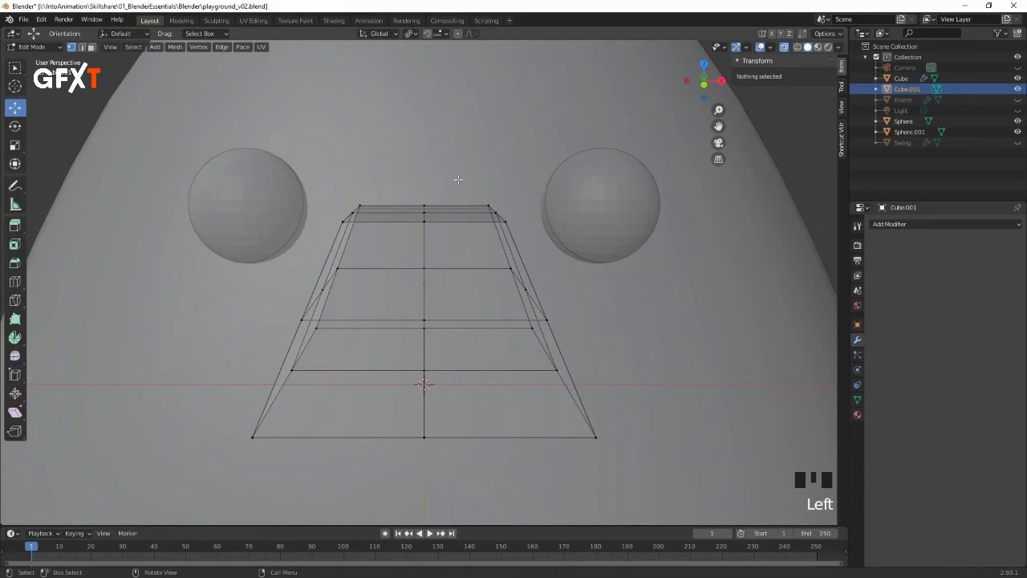
{"action": "left_click_drag", "start_coordinate": [442, 174], "coordinate": [411, 237]}
{"action": "left_click_drag", "start_coordinate": [423, 167], "coordinate": [426, 139]}
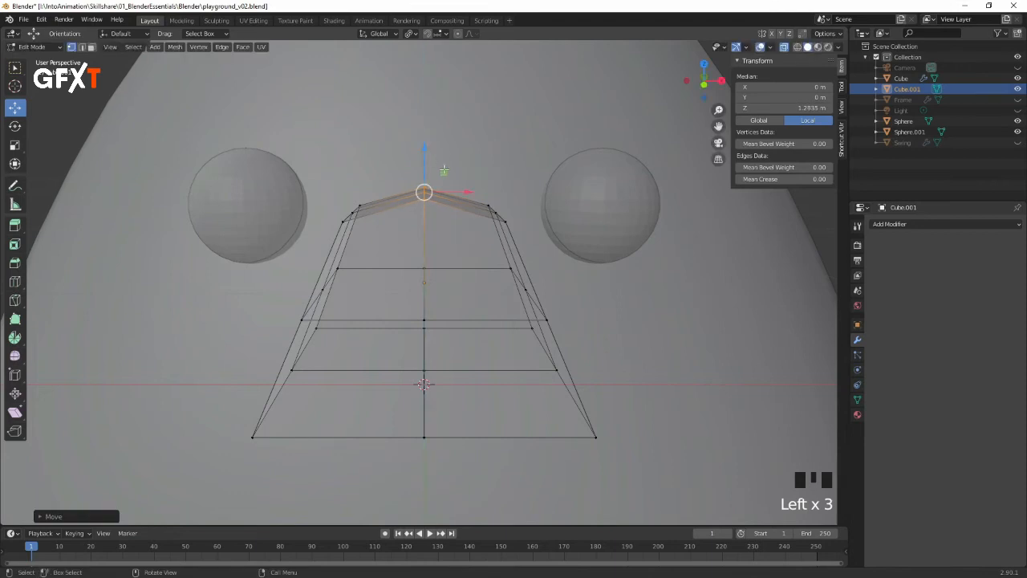
Step: Scale the horizontal middle edge loop of the beak mesh outward by a factor of about 1.08
{"action": "left_click", "coordinate": [608, 291]}
{"action": "mouse_move", "coordinate": [600, 276]}
{"action": "middle_mouse_down"}
{"action": "mouse_move", "coordinate": [602, 255]}
{"action": "mouse_move", "coordinate": [582, 270]}
{"action": "middle_mouse_up"}
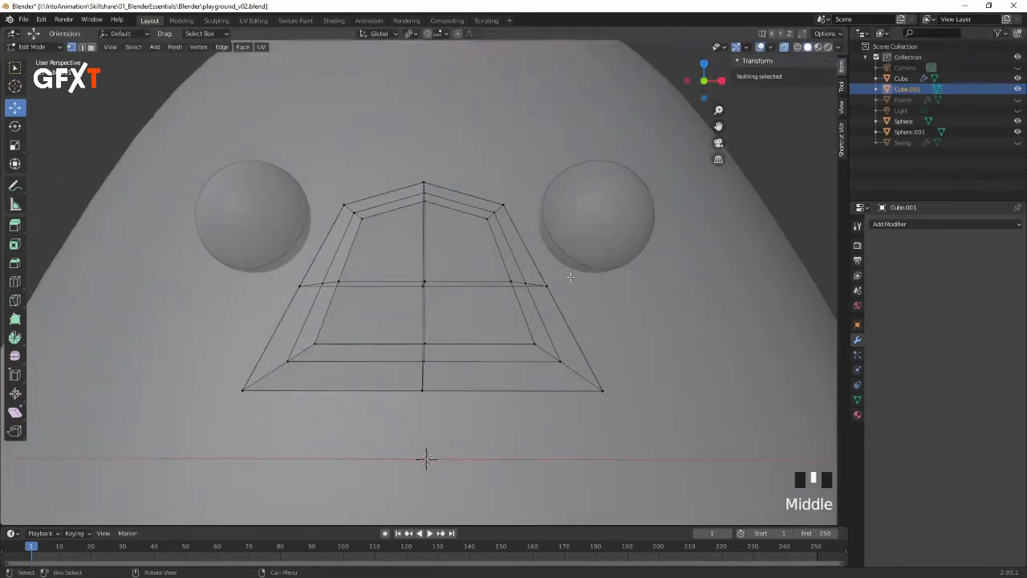
{"action": "middle_click_drag", "start_coordinate": [473, 300], "coordinate": [469, 316]}
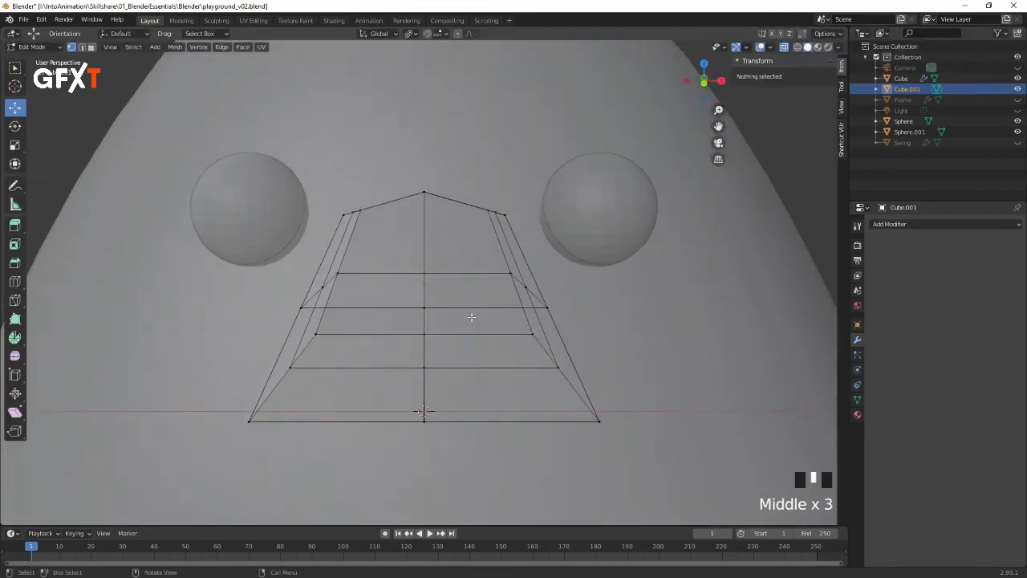
{"action": "key", "text": "2"}
{"action": "left_click", "coordinate": [463, 308], "text": "alt"}
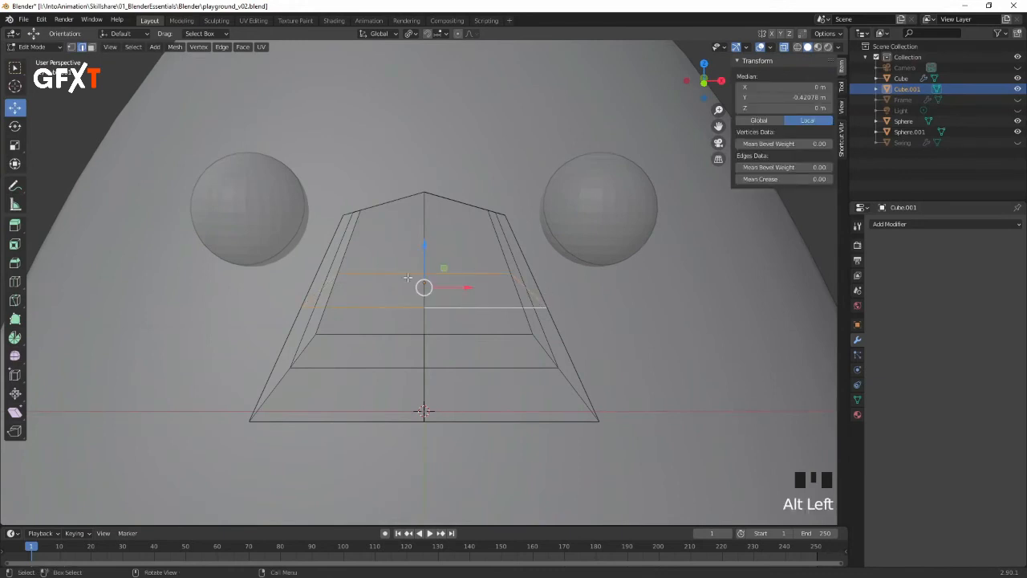
{"action": "middle_click_drag", "start_coordinate": [543, 283], "coordinate": [554, 277]}
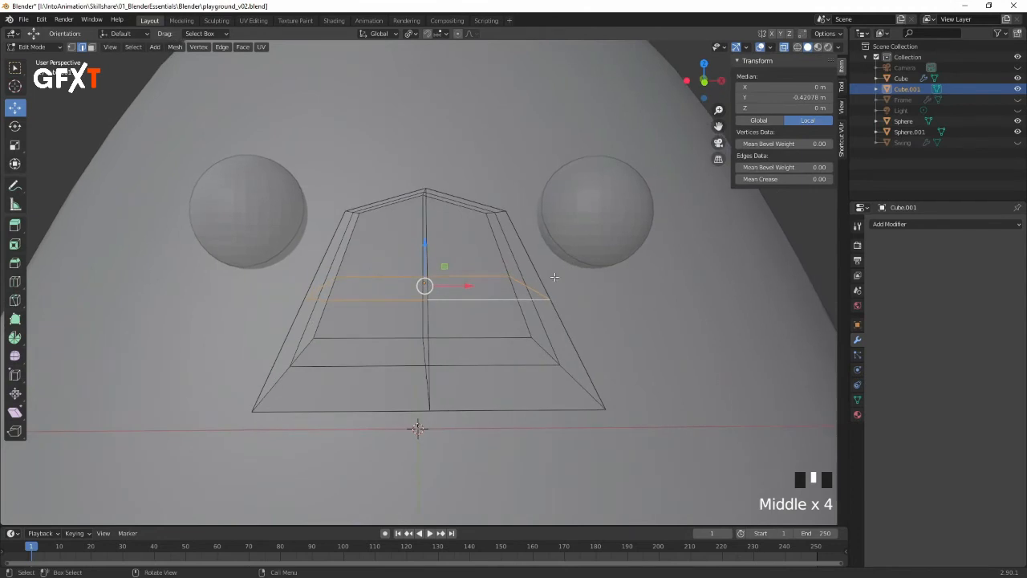
{"action": "key", "text": "s"}
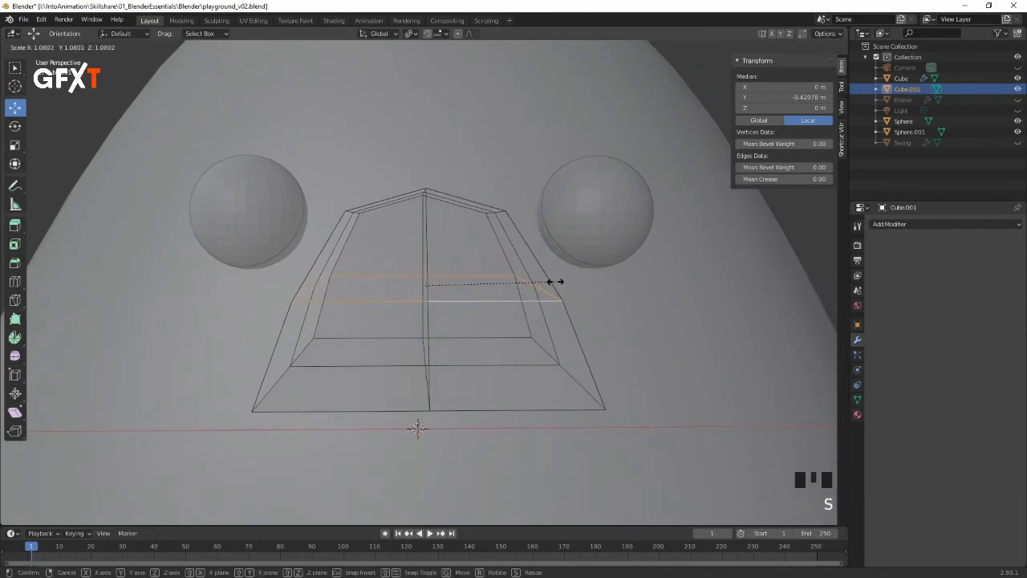
{"action": "left_click", "coordinate": [554, 282]}
Step: Pull the front middle vertex of the beak's top ridge forward along Y to about -1.36 m local
{"action": "middle_click_drag", "start_coordinate": [618, 272], "coordinate": [523, 373]}
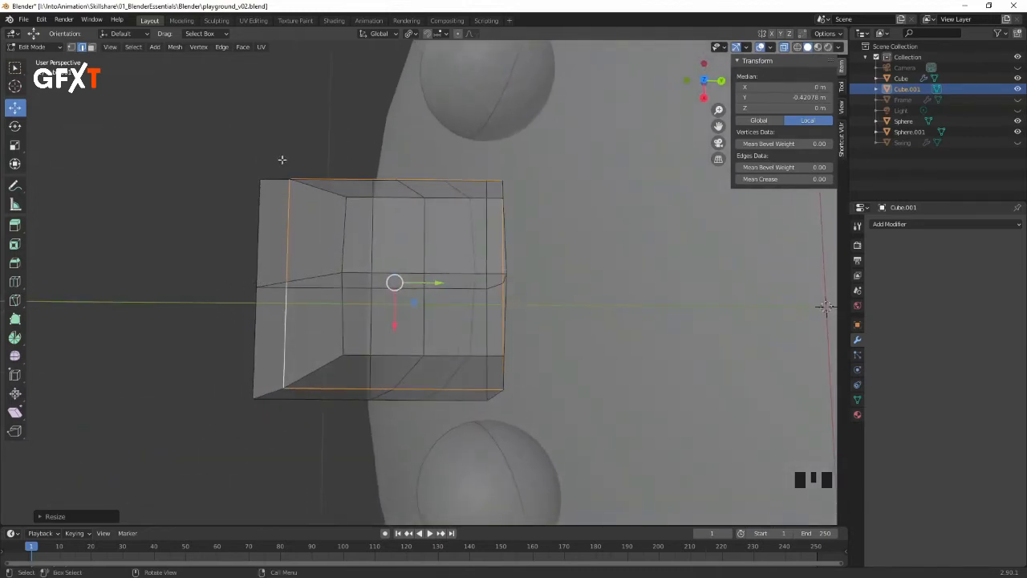
{"action": "left_click", "coordinate": [227, 303]}
{"action": "key", "text": "1"}
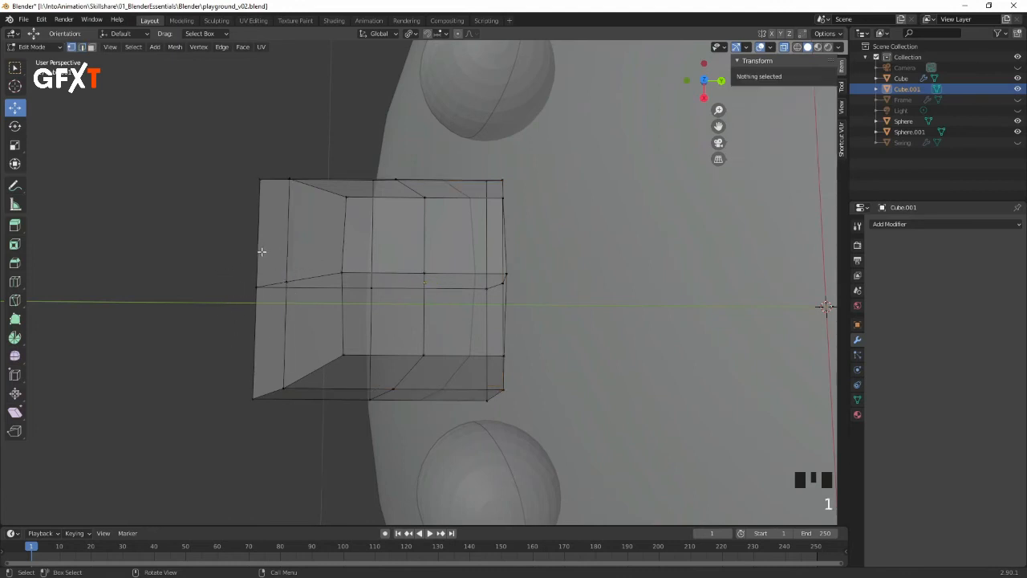
{"action": "left_click_drag", "start_coordinate": [220, 259], "coordinate": [258, 294]}
{"action": "left_click", "coordinate": [343, 274]}
{"action": "left_click_drag", "start_coordinate": [386, 273], "coordinate": [345, 282]}
{"action": "middle_click_drag", "start_coordinate": [329, 327], "coordinate": [491, 286]}
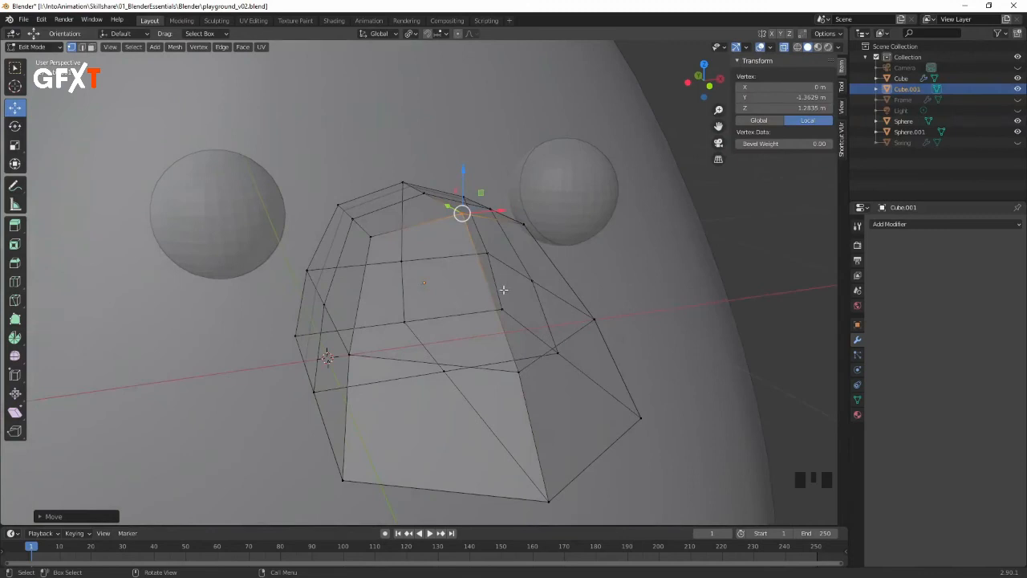
Step: Return to Object Mode and add a Subdivision Surface modifier to the beak with 2 viewport levels
{"action": "key", "text": "Tab"}
{"action": "middle_click_drag", "start_coordinate": [511, 293], "coordinate": [516, 273]}
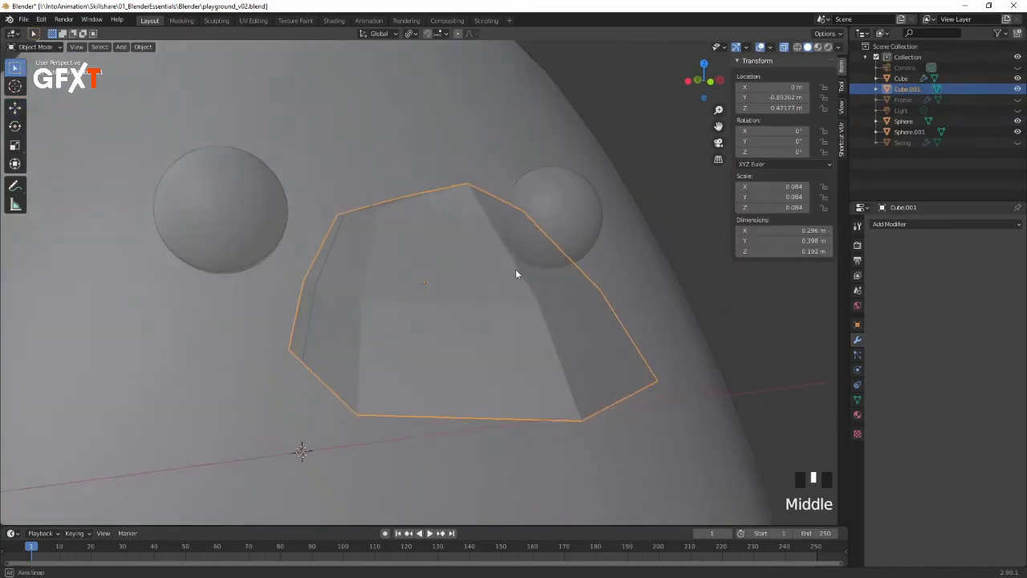
{"action": "middle_click_drag", "start_coordinate": [575, 259], "coordinate": [600, 219]}
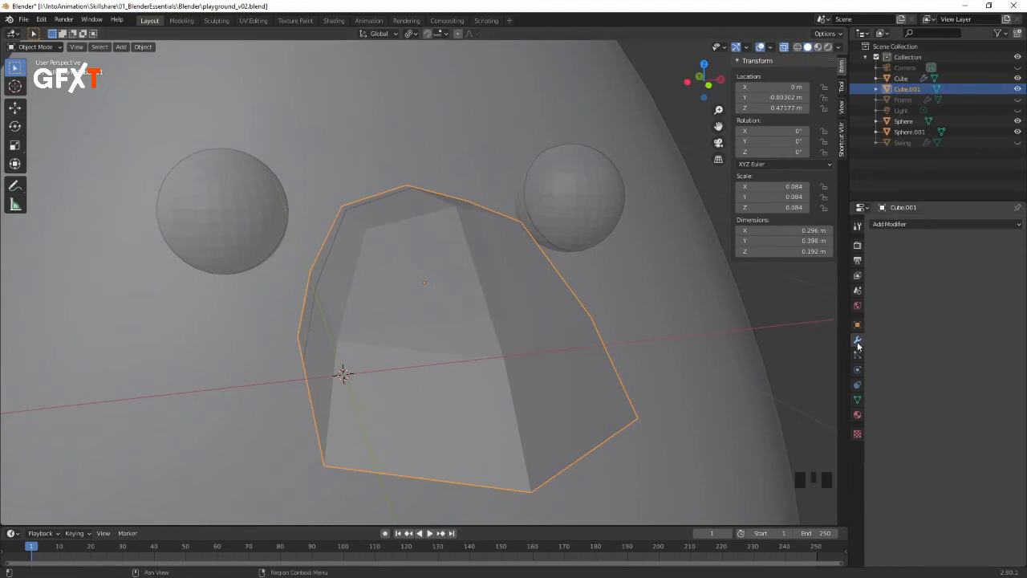
{"action": "left_click", "coordinate": [929, 222]}
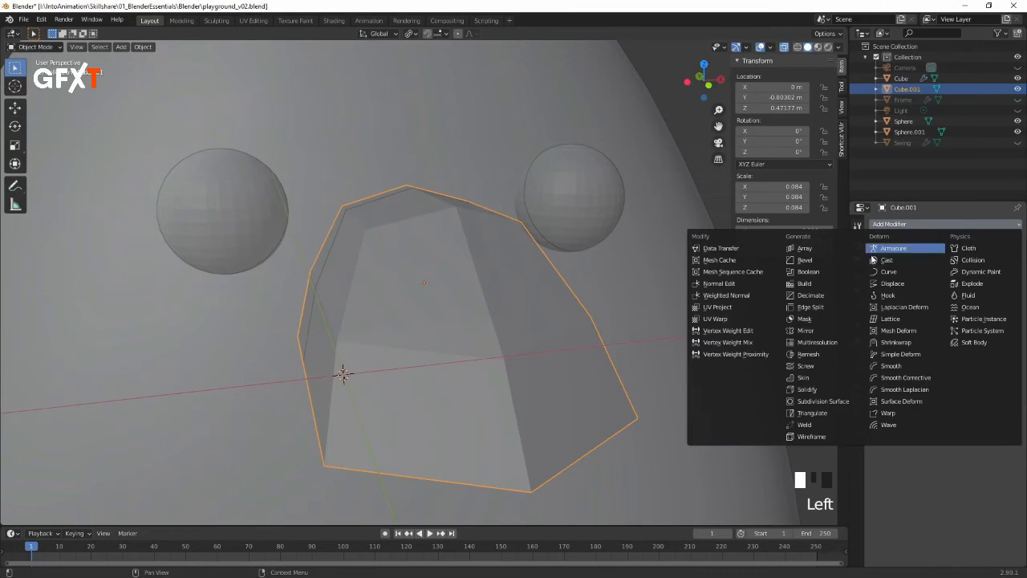
{"action": "left_click", "coordinate": [820, 403]}
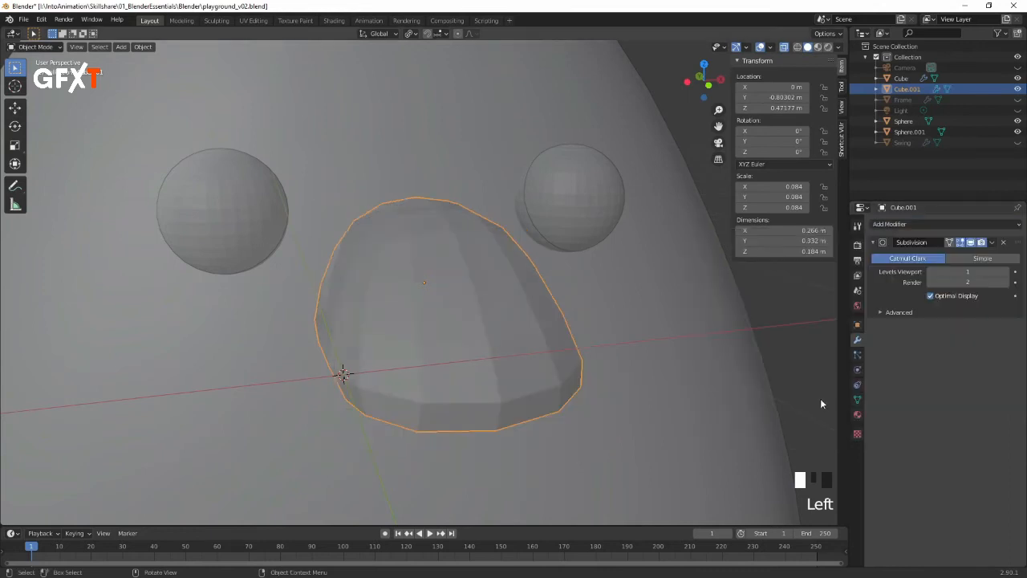
{"action": "middle_click_drag", "start_coordinate": [472, 368], "coordinate": [472, 345]}
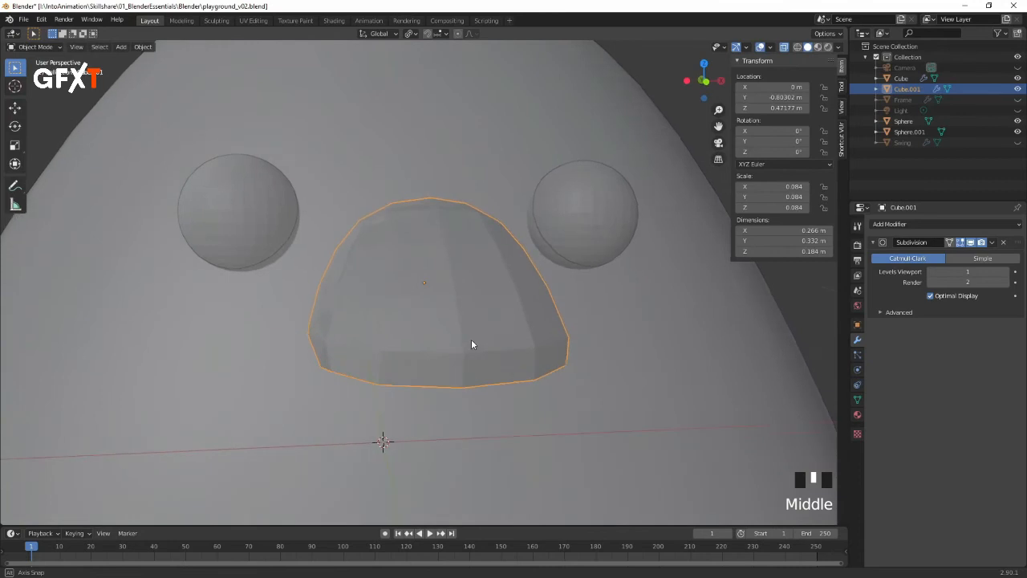
{"action": "left_click", "coordinate": [1009, 273]}
Step: Apply Shade Smooth to the beak object
{"action": "middle_click_drag", "start_coordinate": [650, 277], "coordinate": [494, 295]}
{"action": "right_click", "coordinate": [474, 293]}
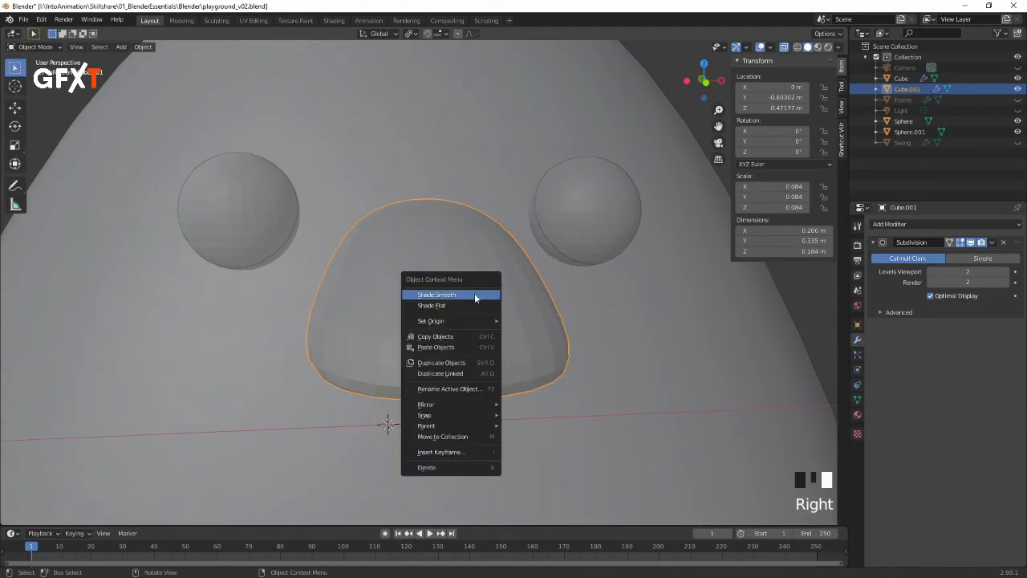
{"action": "left_click", "coordinate": [473, 292]}
{"action": "middle_click_drag", "start_coordinate": [563, 319], "coordinate": [348, 458]}
{"action": "mouse_move", "coordinate": [556, 298]}
{"action": "middle_mouse_down", "text": "ctrl"}
{"action": "mouse_move", "coordinate": [521, 296]}
{"action": "mouse_move", "coordinate": [541, 273]}
{"action": "mouse_move", "coordinate": [578, 296]}
{"action": "mouse_move", "coordinate": [640, 287]}
{"action": "mouse_move", "coordinate": [549, 295]}
{"action": "middle_mouse_up", "text": "ctrl"}
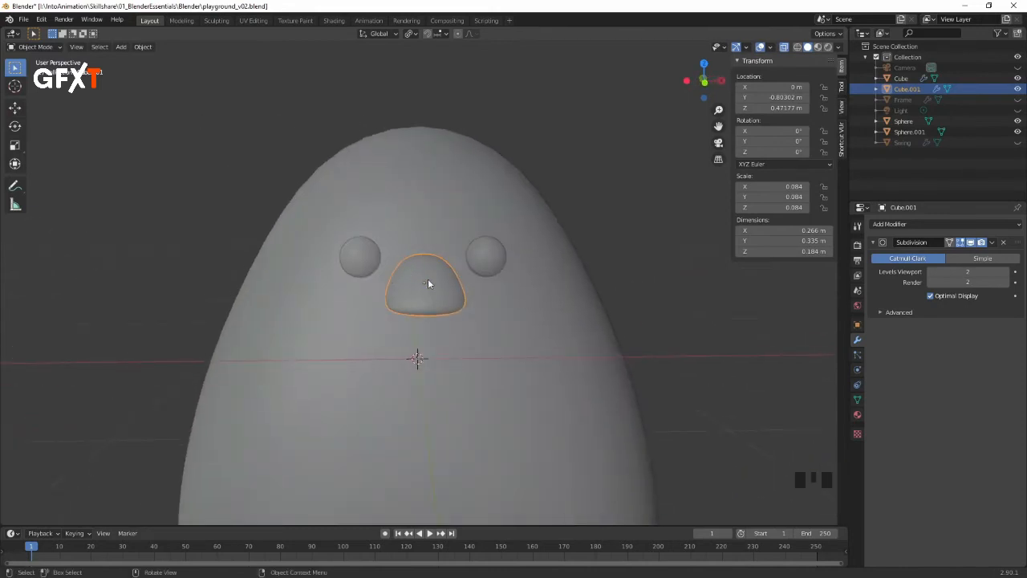
Step: In Edit Mode, scale the whole beak mesh along Z by a factor of about 1.15 and deselect it
{"action": "key", "text": "Tab"}
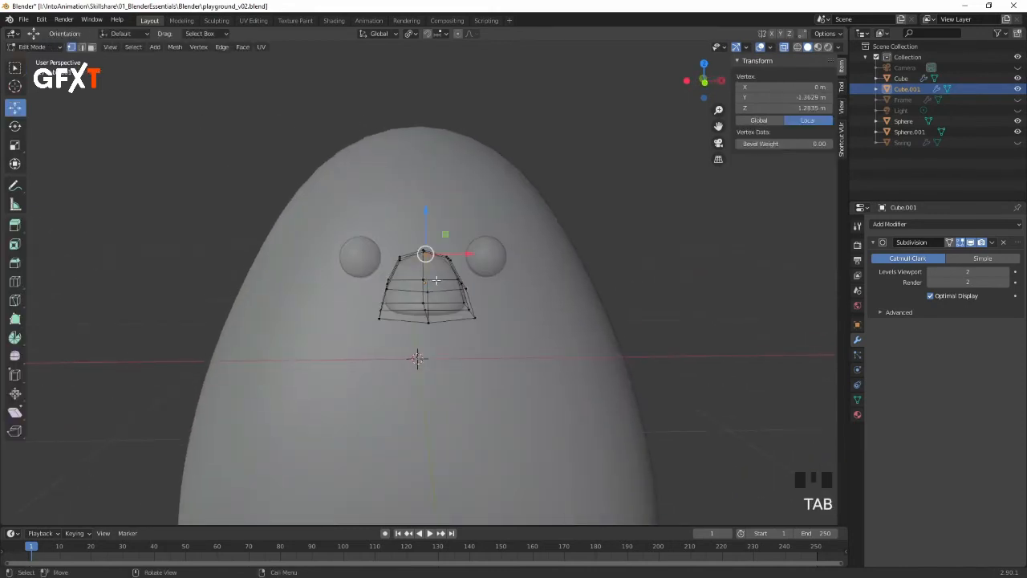
{"action": "key", "text": "a"}
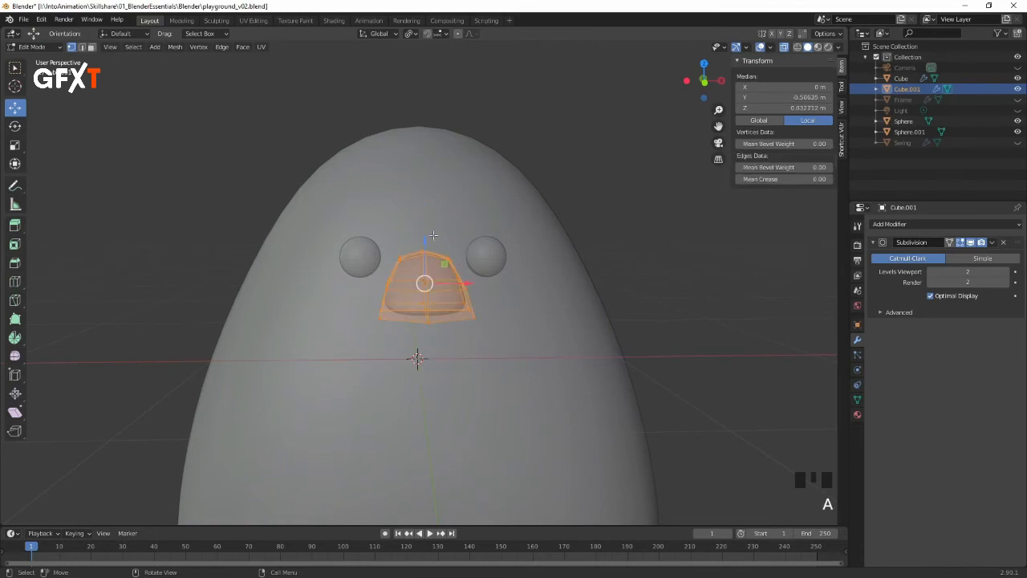
{"action": "key", "text": "s"}
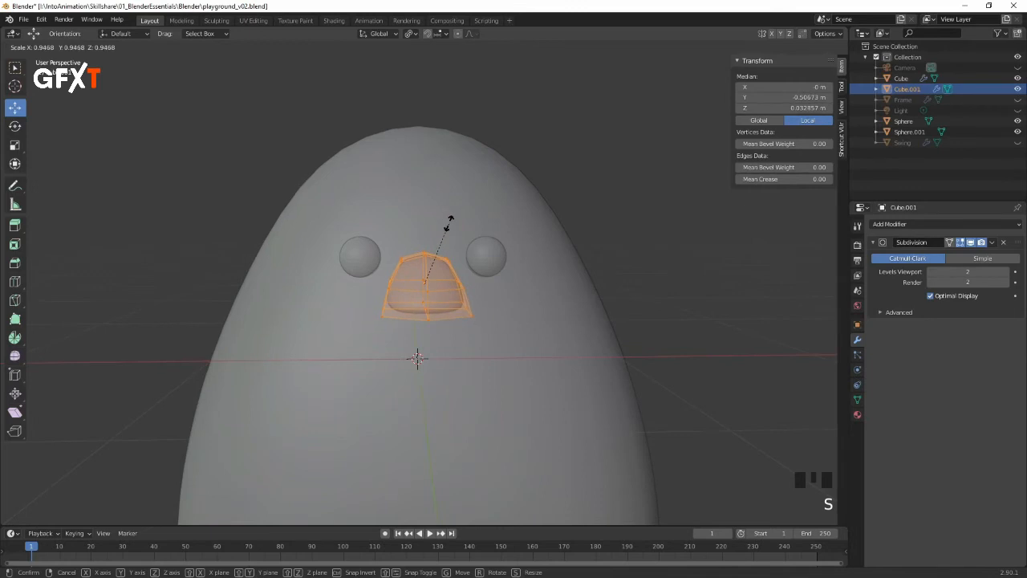
{"action": "key", "text": "z"}
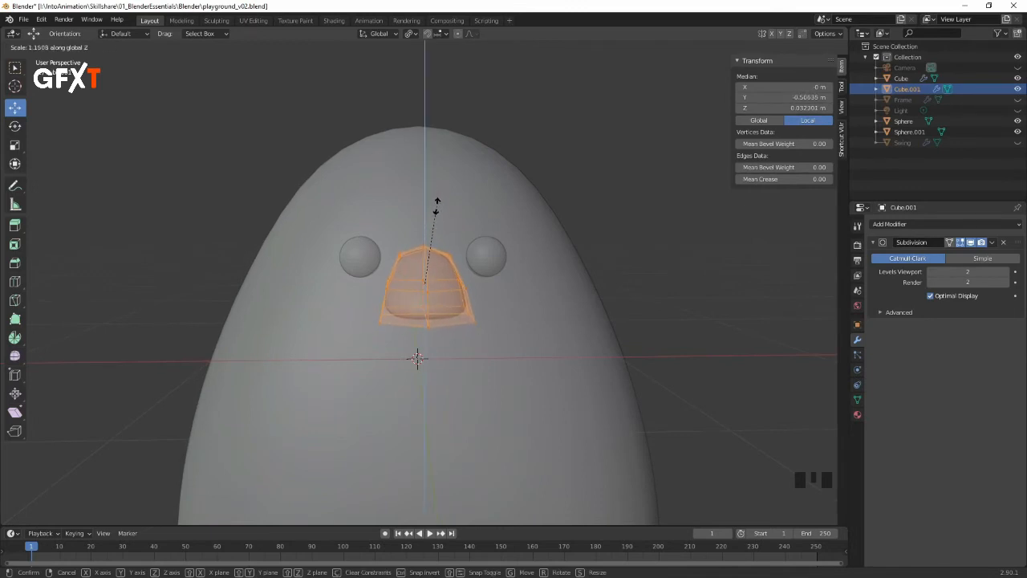
{"action": "left_click", "coordinate": [436, 206]}
{"action": "mouse_move", "coordinate": [500, 212]}
{"action": "middle_mouse_down"}
{"action": "mouse_move", "coordinate": [555, 208]}
{"action": "mouse_move", "coordinate": [483, 209]}
{"action": "middle_mouse_up"}
{"action": "left_click", "coordinate": [483, 310]}
Step: Add a horizontal loop cut around the lower half of the beak, at about -0.70 m local Z
{"action": "middle_click_drag", "start_coordinate": [484, 310], "coordinate": [505, 286]}
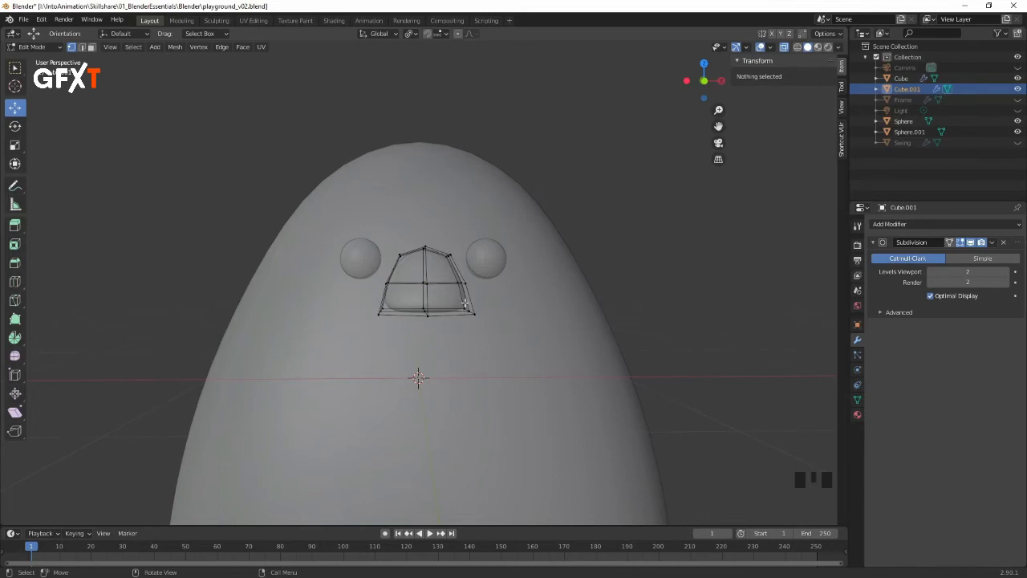
{"action": "key", "text": "ctrl+r"}
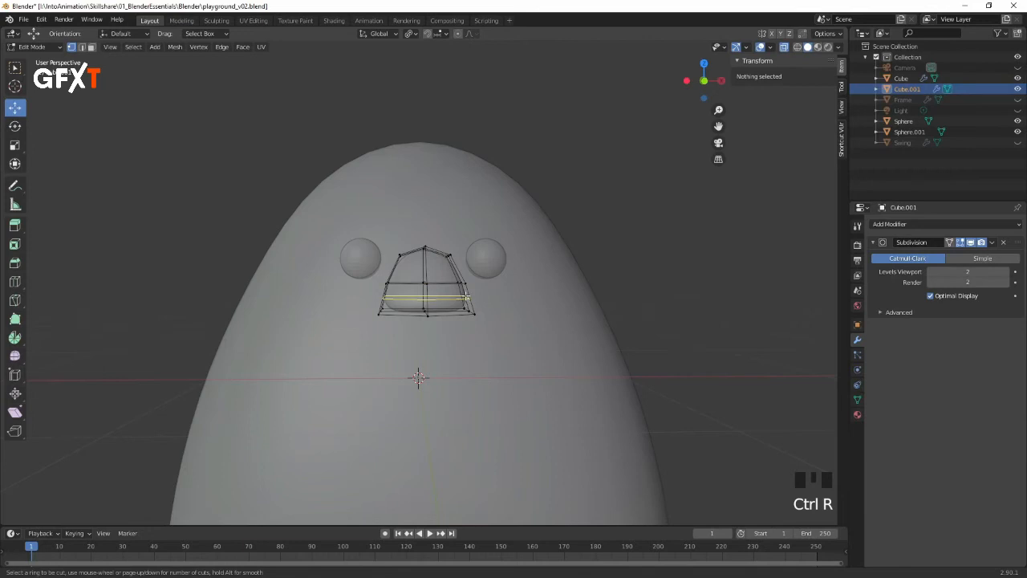
{"action": "left_click", "coordinate": [464, 298]}
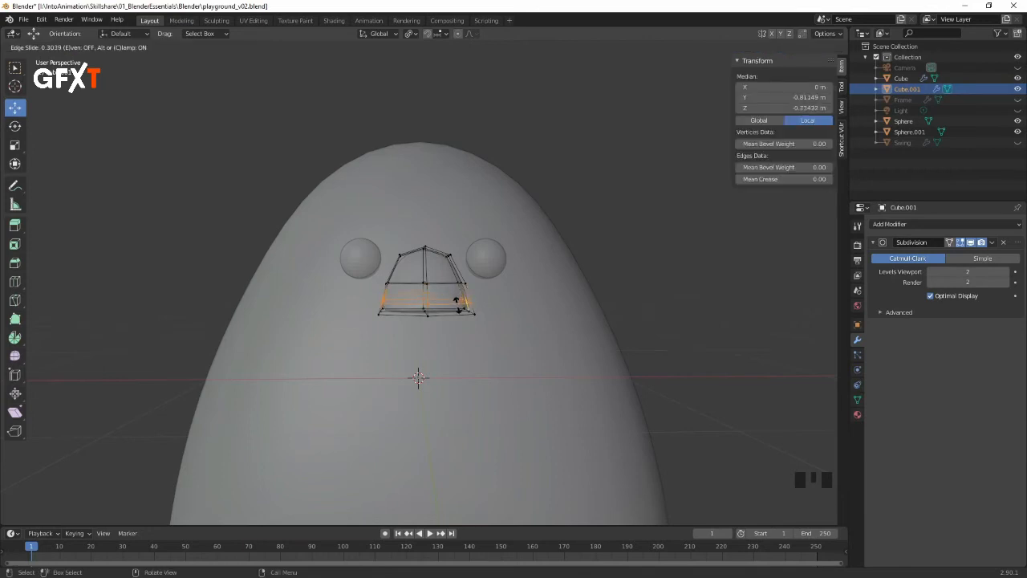
{"action": "left_click", "coordinate": [459, 300]}
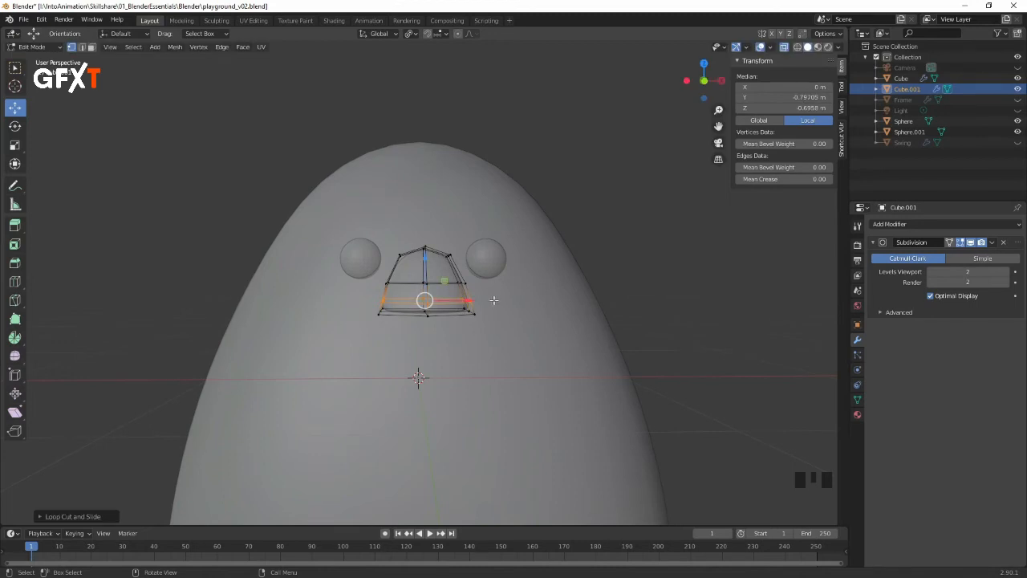
Step: Scale the new lower edge loop of the beak slightly outward and return to Object Mode
{"action": "key", "text": "s"}
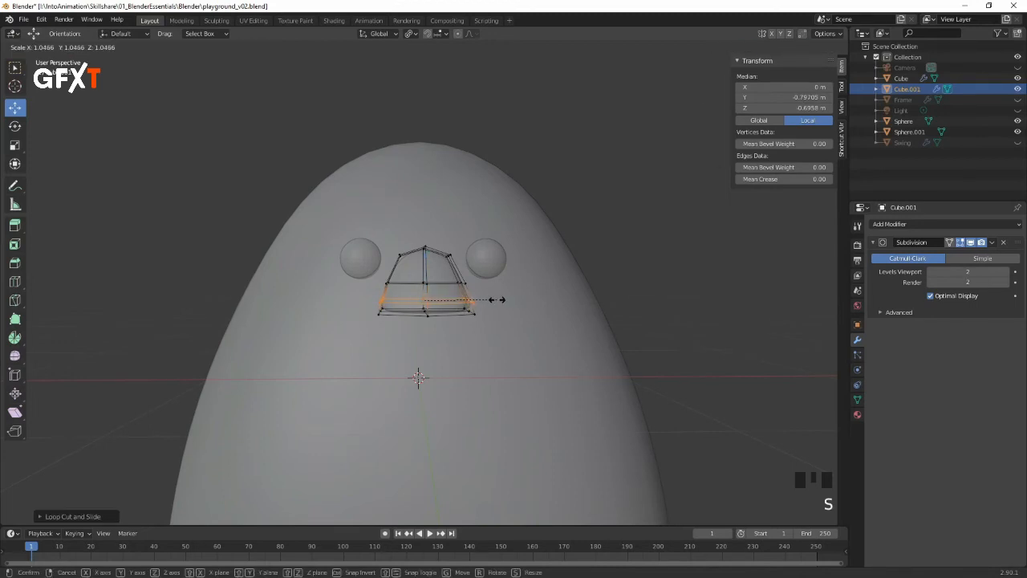
{"action": "left_click", "coordinate": [502, 300]}
{"action": "left_click", "coordinate": [586, 261]}
{"action": "middle_click_drag", "start_coordinate": [533, 280], "coordinate": [372, 303]}
{"action": "key", "text": "Tab"}
{"action": "mouse_move", "coordinate": [495, 297]}
{"action": "middle_mouse_down"}
{"action": "mouse_move", "coordinate": [573, 293]}
{"action": "mouse_move", "coordinate": [522, 337]}
{"action": "mouse_move", "coordinate": [468, 346]}
{"action": "mouse_move", "coordinate": [475, 357]}
{"action": "mouse_move", "coordinate": [505, 291]}
{"action": "middle_mouse_up"}
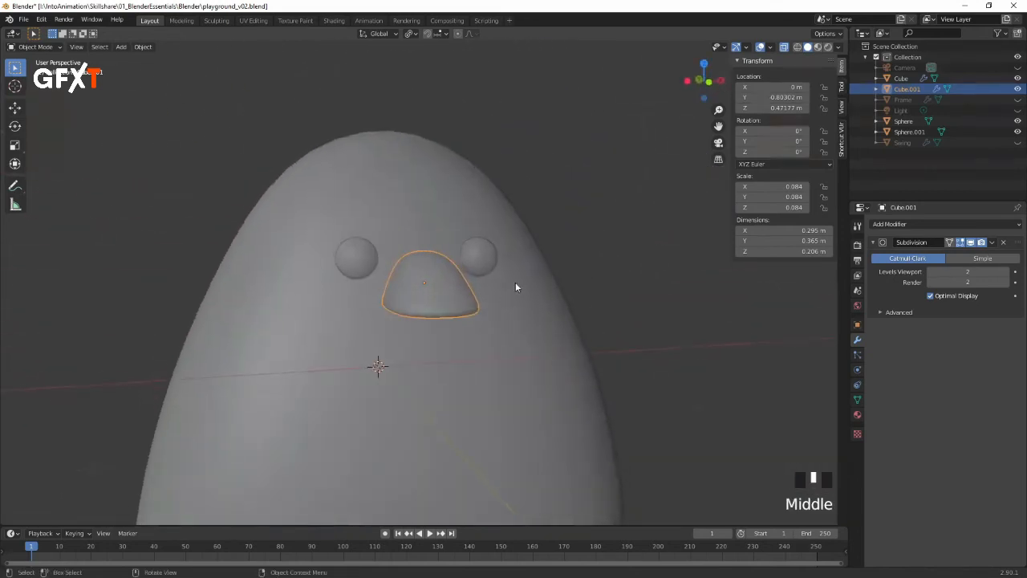
Step: Turn off X-ray display and apply Shade Smooth to both eye spheres
{"action": "left_click", "coordinate": [784, 47]}
{"action": "middle_click_drag", "start_coordinate": [596, 294], "coordinate": [378, 265]}
{"action": "left_click", "coordinate": [358, 257]}
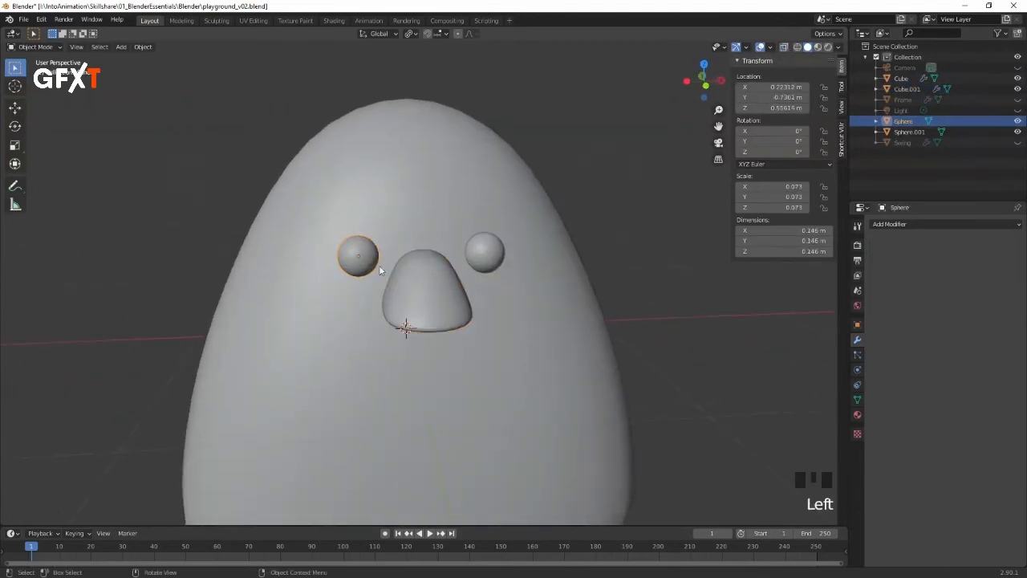
{"action": "left_click", "coordinate": [493, 257], "text": "shift"}
{"action": "right_click", "coordinate": [490, 259]}
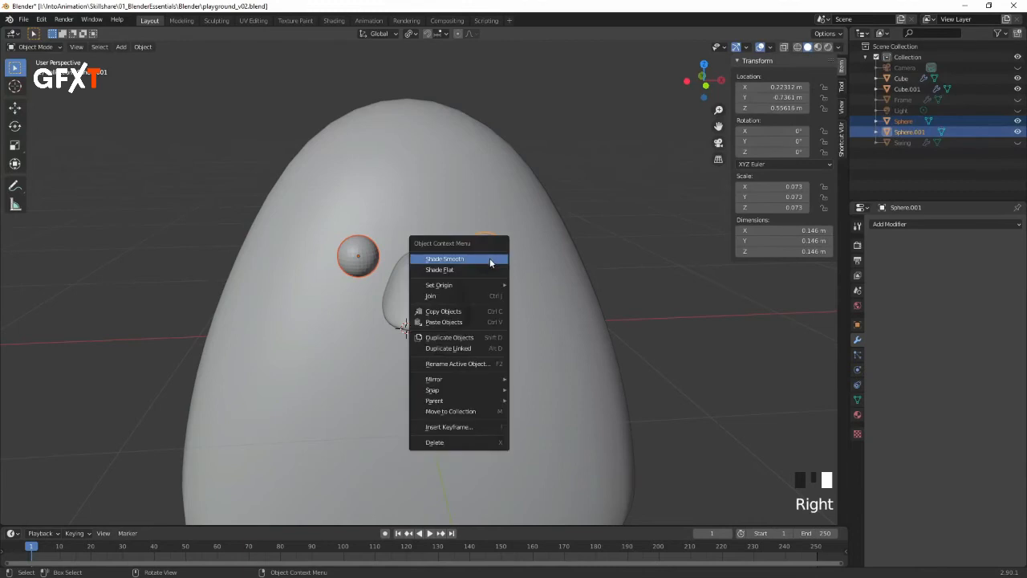
{"action": "left_click", "coordinate": [488, 259]}
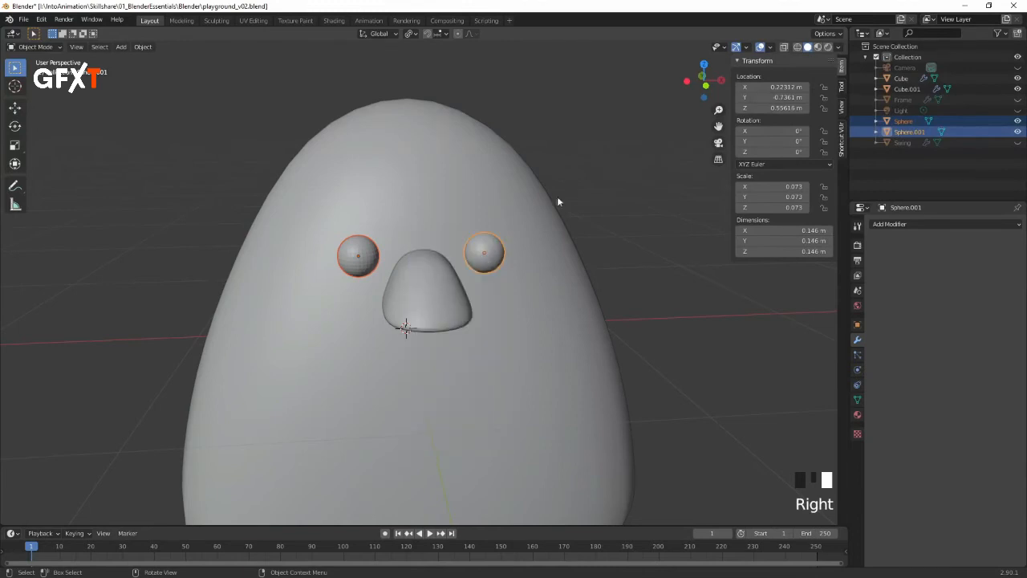
{"action": "left_click", "coordinate": [578, 195]}
Step: In the Shading workspace, create a new material for the body and set its base color to turquoise green
{"action": "middle_click_drag", "start_coordinate": [537, 332], "coordinate": [557, 314]}
{"action": "middle_click_drag", "start_coordinate": [612, 273], "coordinate": [492, 331], "text": "ctrl"}
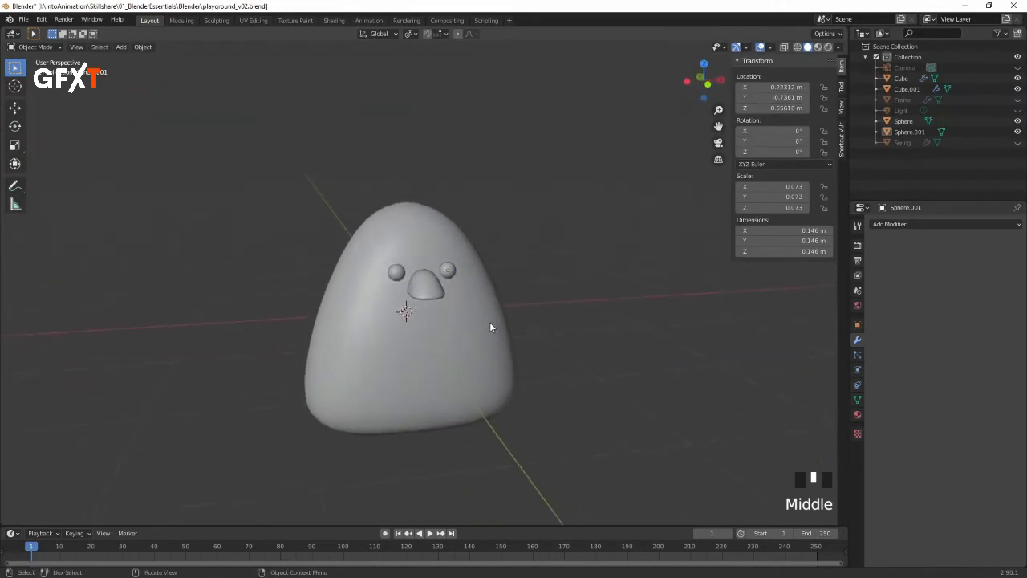
{"action": "middle_click_drag", "start_coordinate": [437, 225], "coordinate": [506, 244]}
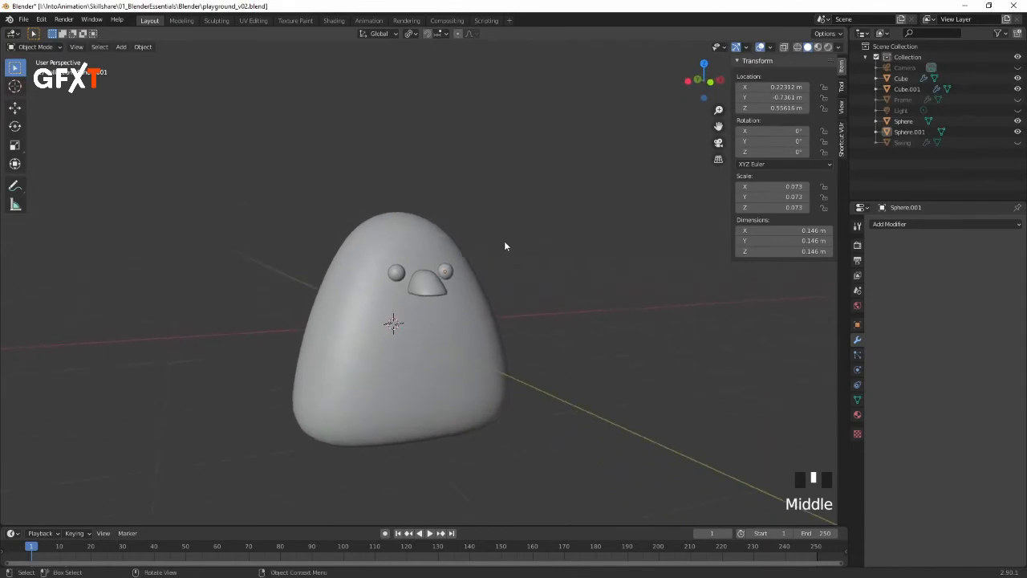
{"action": "left_click", "coordinate": [335, 21]}
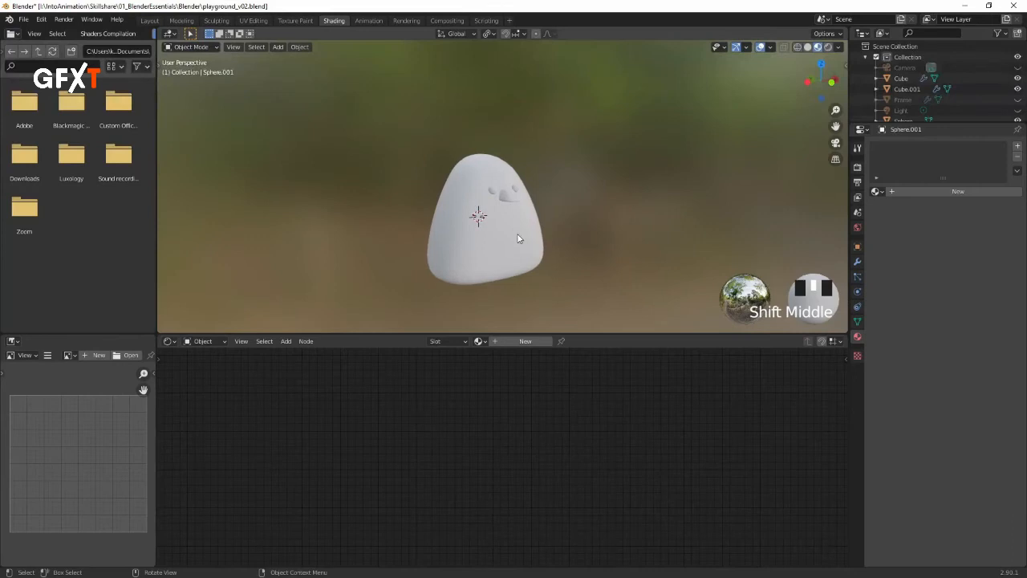
{"action": "left_click", "coordinate": [518, 242]}
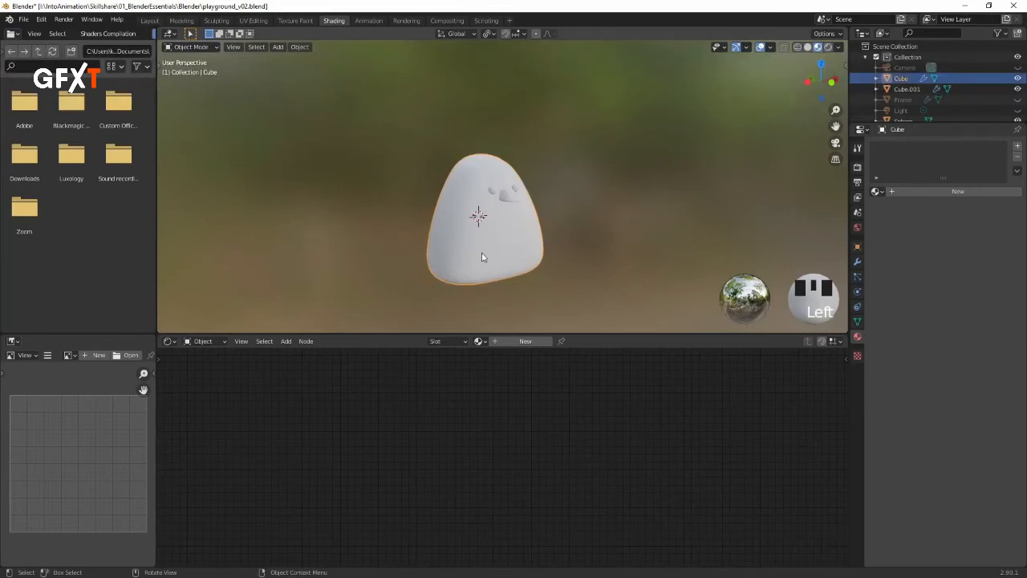
{"action": "left_click", "coordinate": [912, 191]}
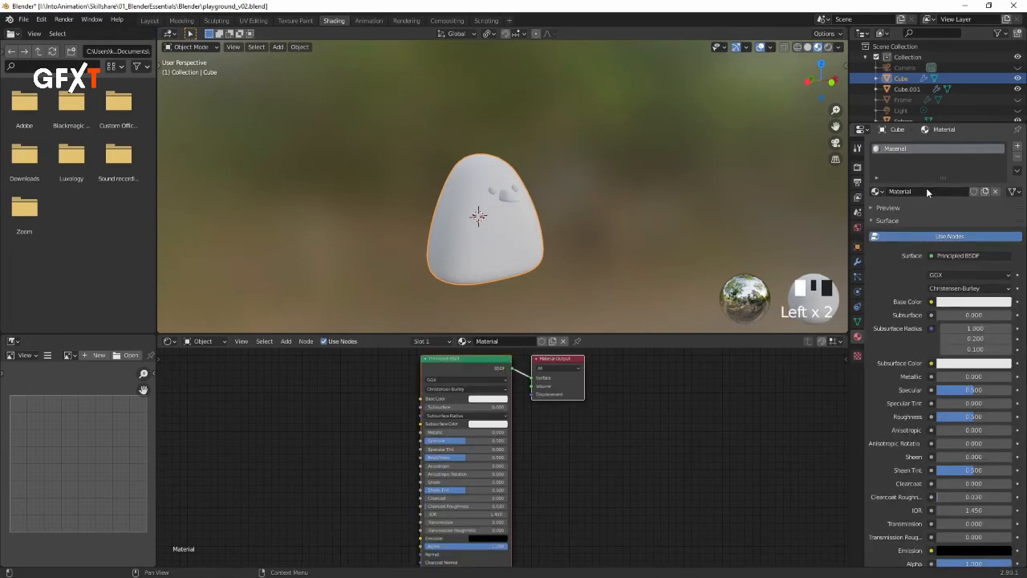
{"action": "left_click", "coordinate": [965, 303]}
{"action": "left_click_drag", "start_coordinate": [955, 177], "coordinate": [949, 149]}
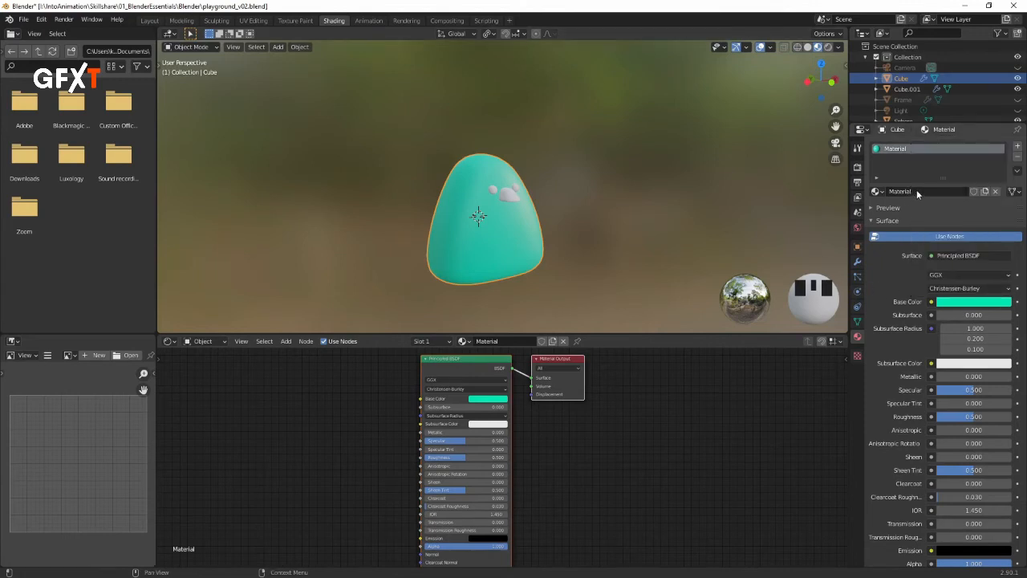
Step: Rename the turquoise material on the body as Body
{"action": "double_click", "coordinate": [917, 190]}
{"action": "type", "text": "B"}
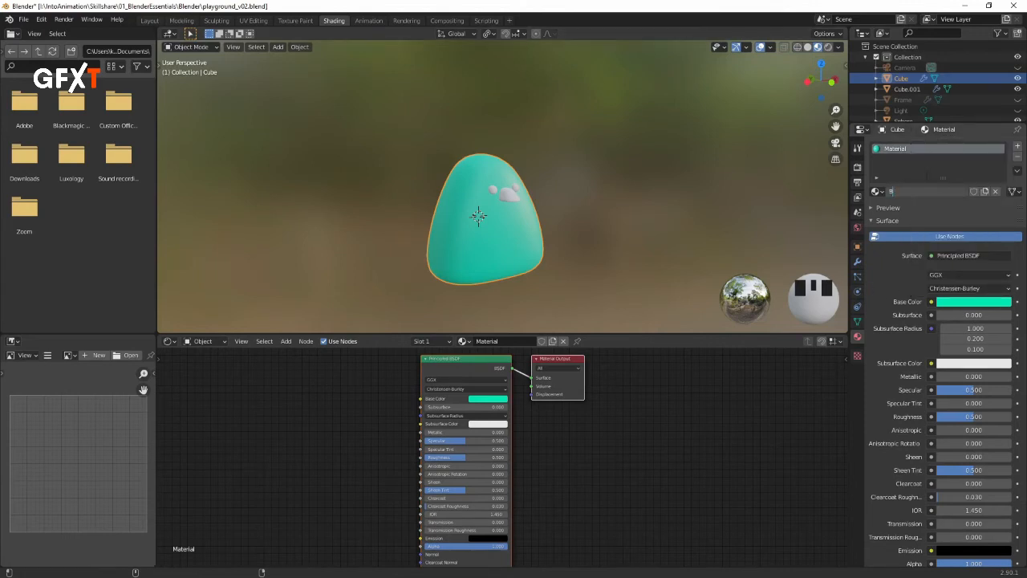
{"action": "type", "text": "ody"}
{"action": "key", "text": "Return"}
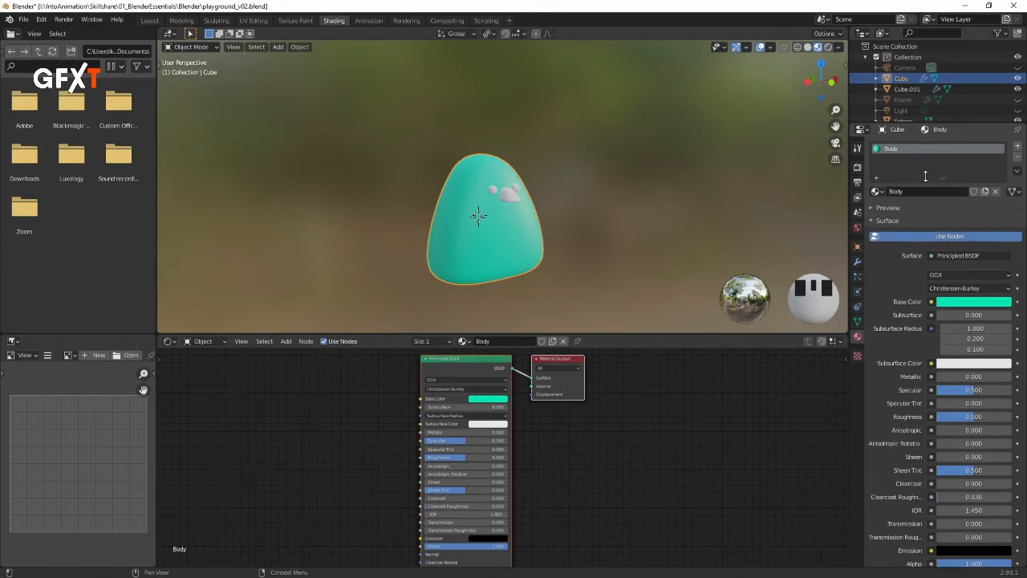
Step: Assign the existing Yellow material to the beak
{"action": "left_click", "coordinate": [509, 198]}
{"action": "left_click", "coordinate": [877, 191]}
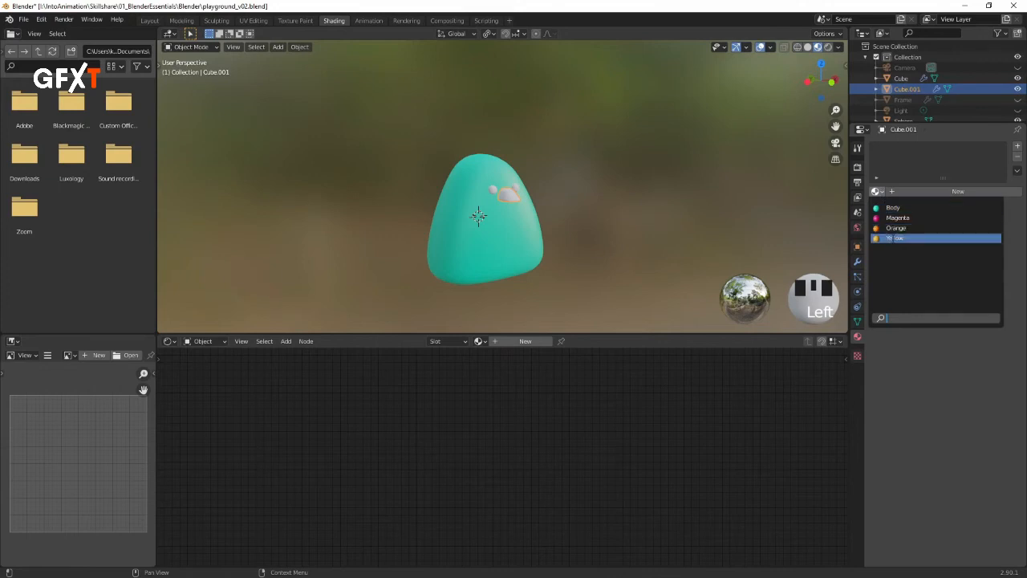
{"action": "left_click", "coordinate": [890, 238]}
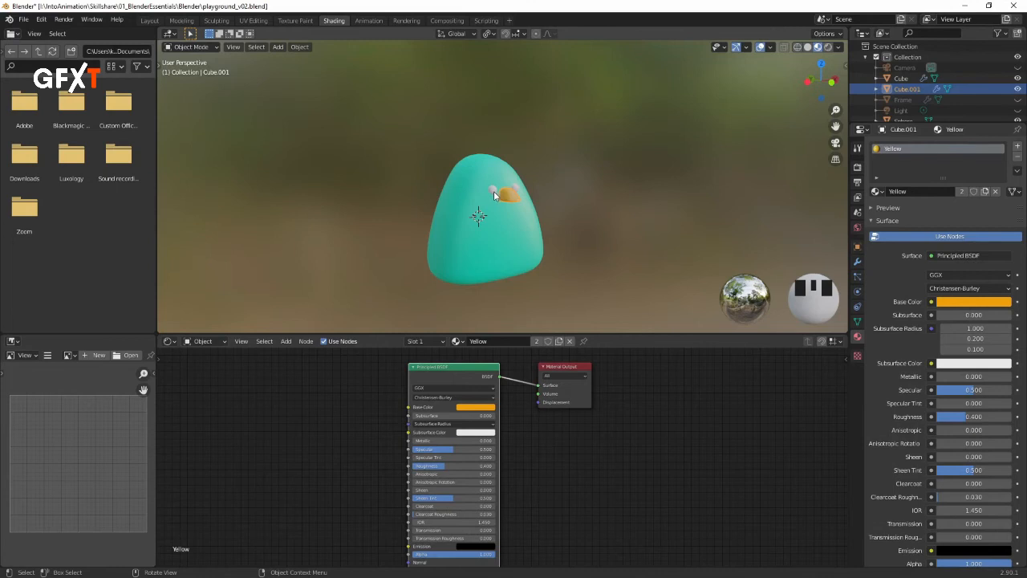
Step: Create a new material for the eye sphere beside the beak and set its base color to black
{"action": "left_click", "coordinate": [465, 249]}
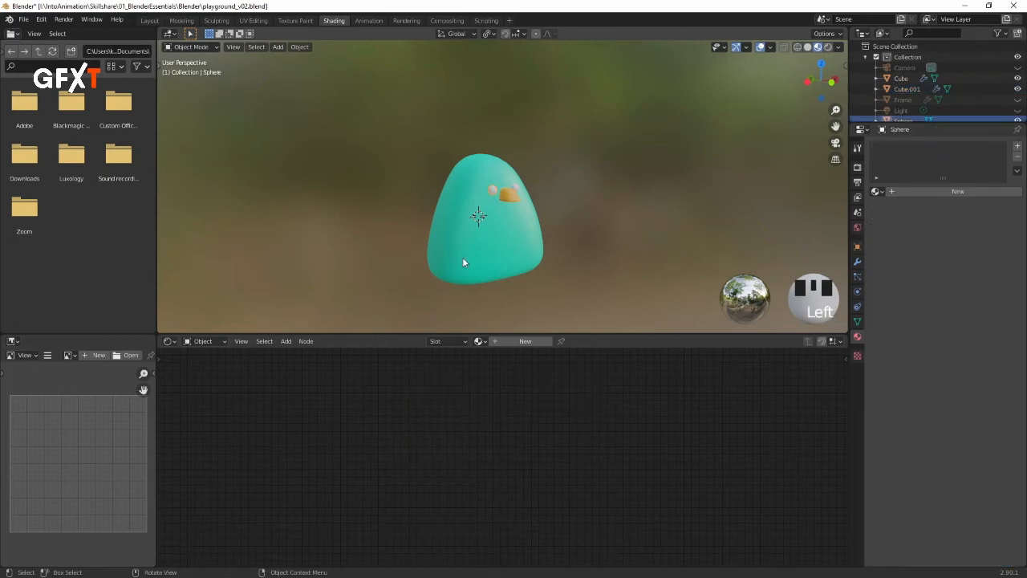
{"action": "left_click", "coordinate": [926, 192]}
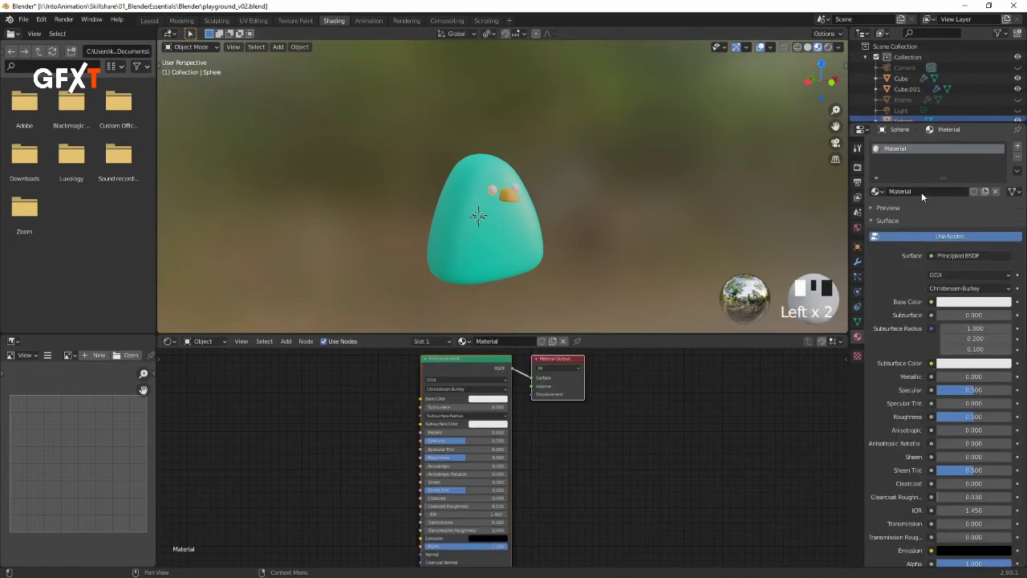
{"action": "left_click", "coordinate": [956, 304]}
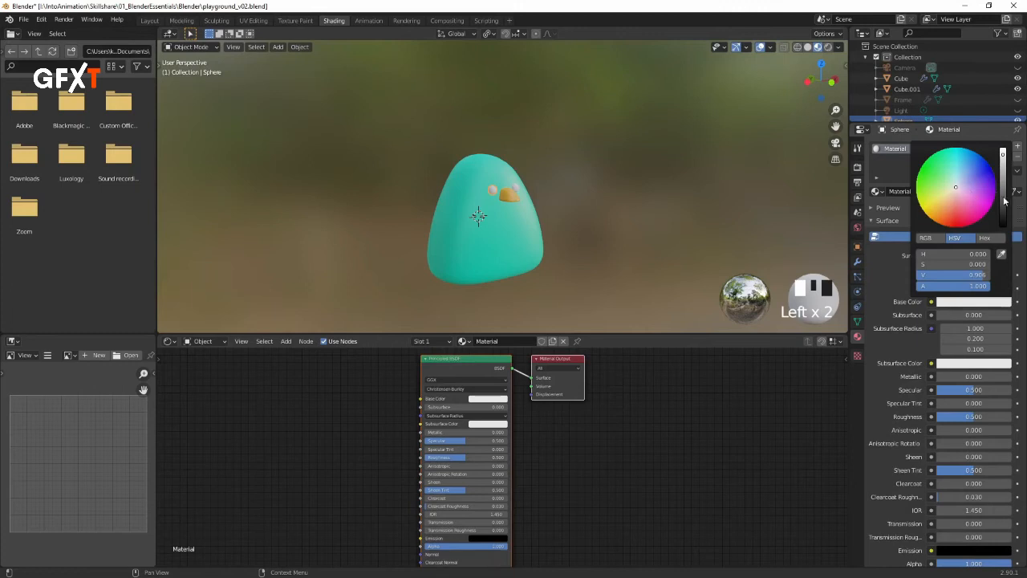
{"action": "left_click_drag", "start_coordinate": [1005, 157], "coordinate": [1002, 219]}
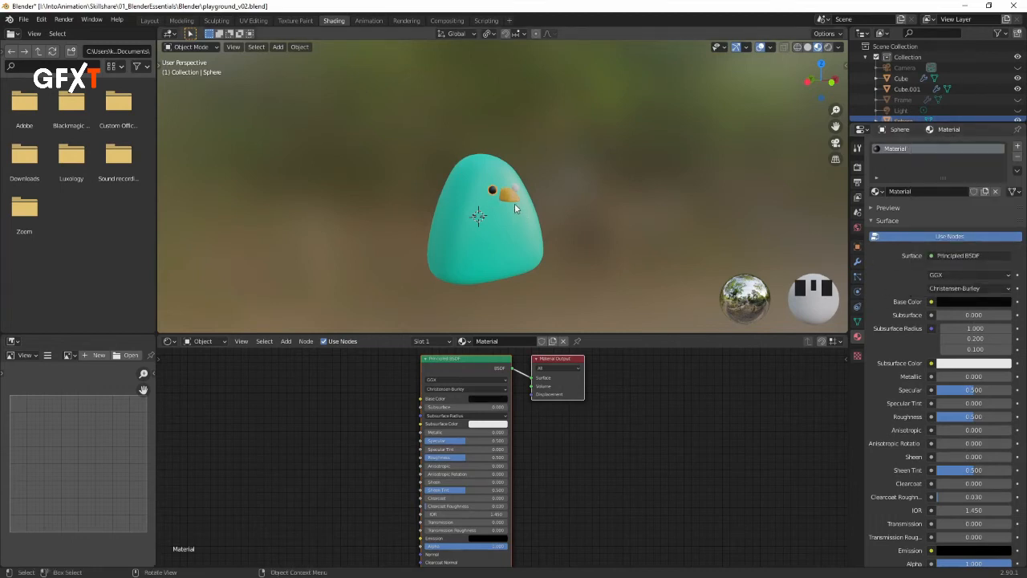
Step: Try low and high roughness on the black eye material and set it to about 0.805
{"action": "middle_click_drag", "start_coordinate": [529, 180], "coordinate": [554, 136], "text": "ctrl"}
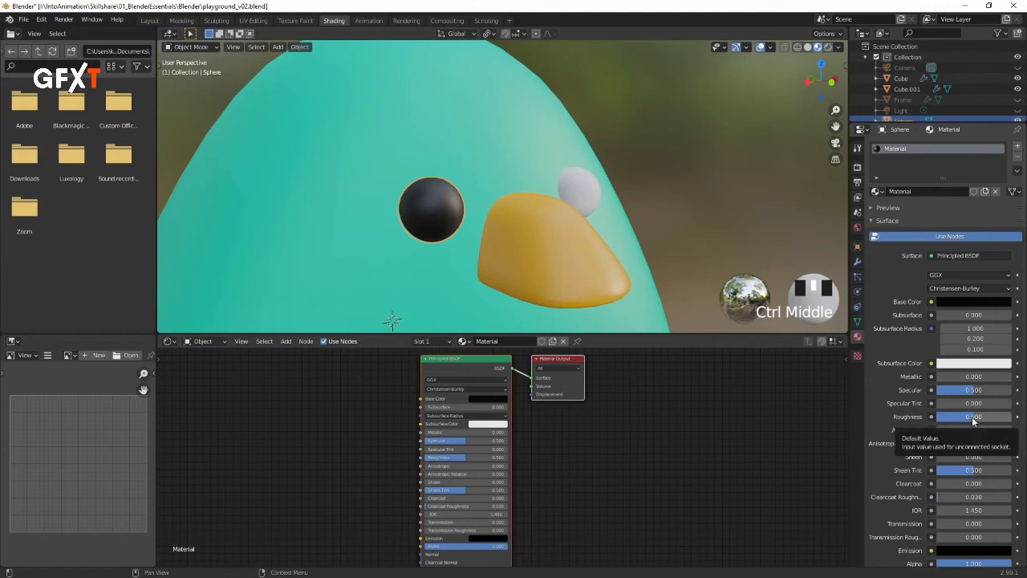
{"action": "left_click_drag", "start_coordinate": [973, 420], "coordinate": [949, 420]}
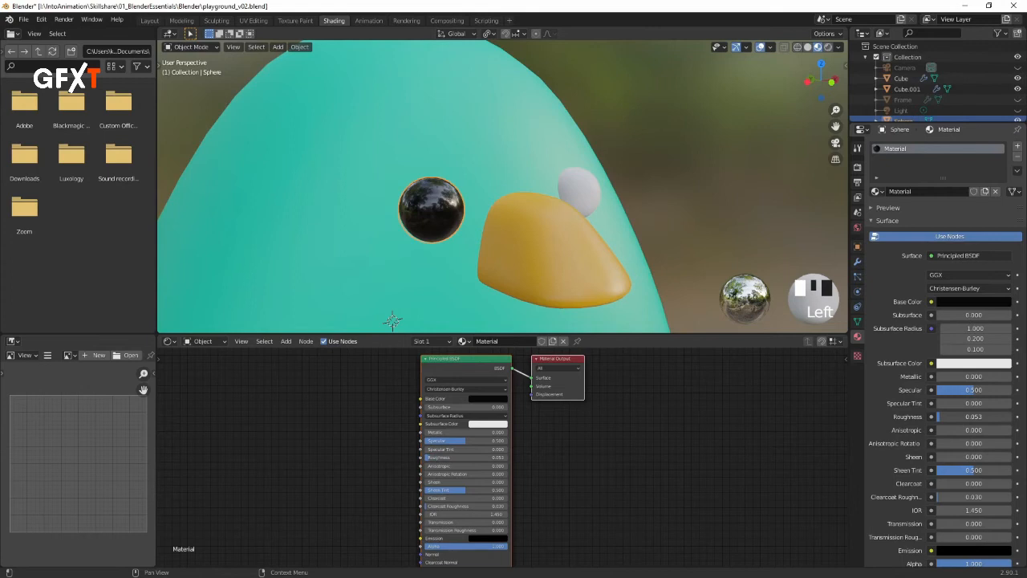
{"action": "left_click_drag", "start_coordinate": [943, 417], "coordinate": [1001, 416]}
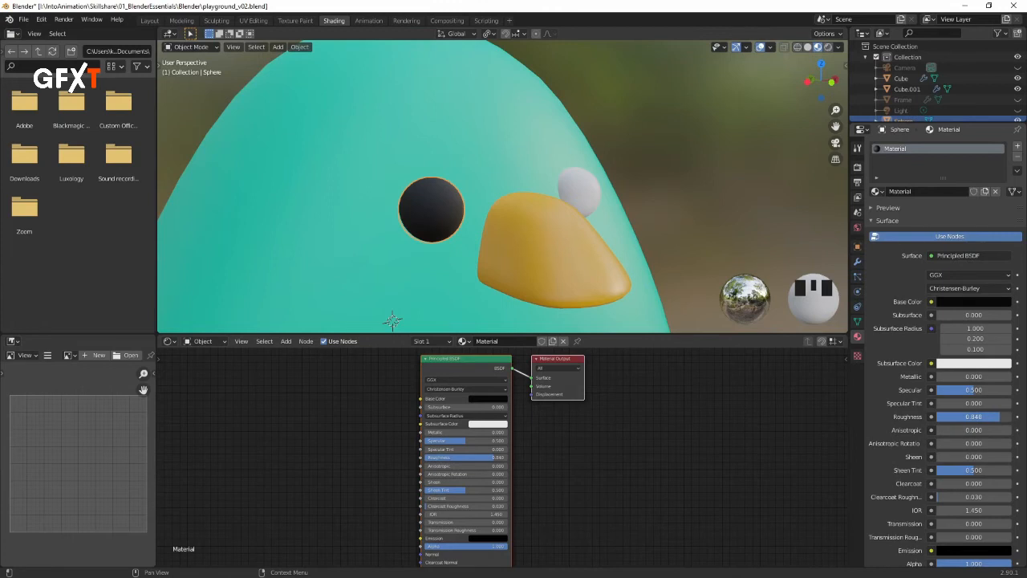
{"action": "left_click_drag", "start_coordinate": [997, 416], "coordinate": [994, 416]}
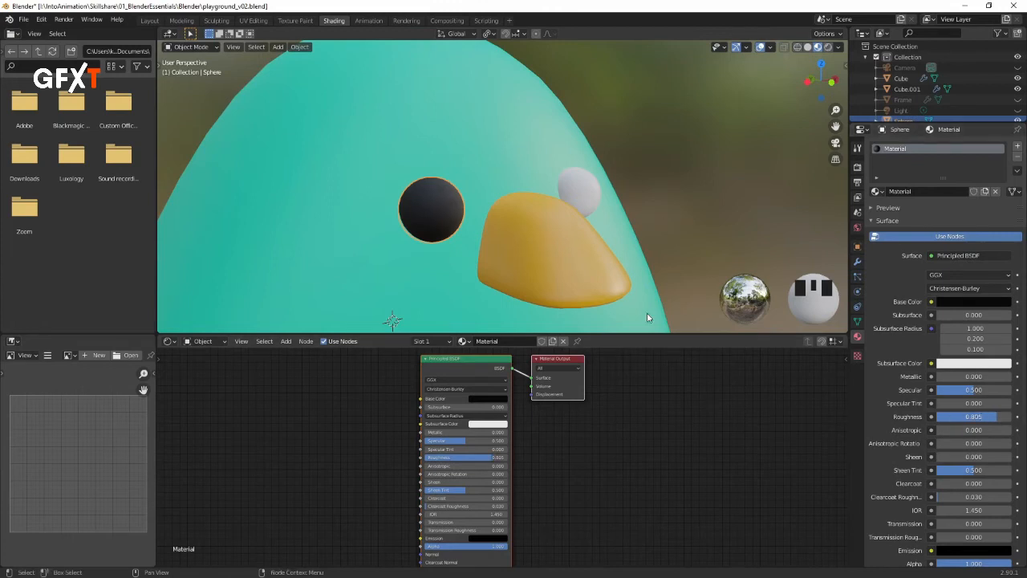
Step: Rename the black eye material as Eye and apply it to the other eye sphere
{"action": "double_click", "coordinate": [916, 191]}
{"action": "type", "text": "E"}
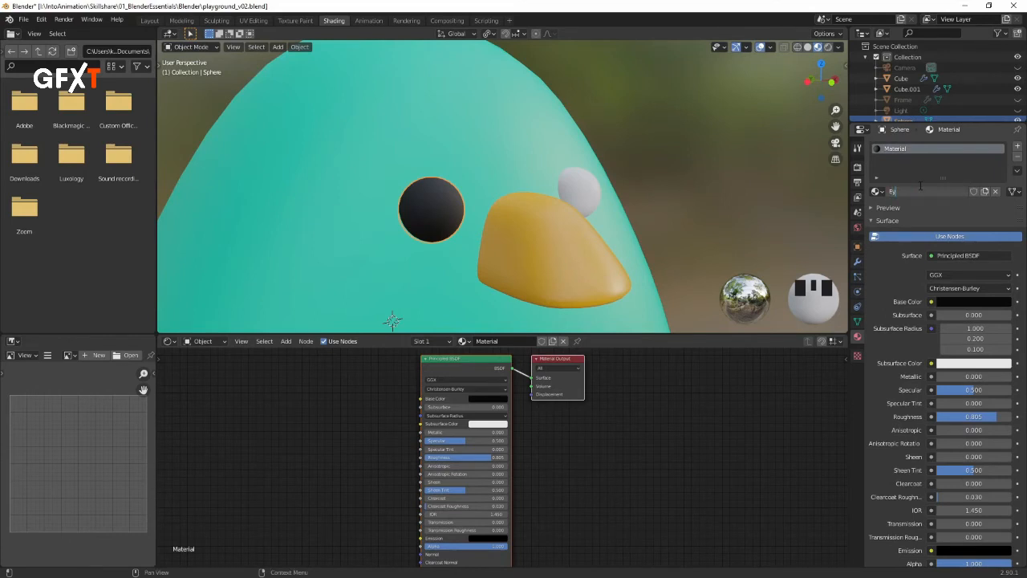
{"action": "type", "text": "ye"}
{"action": "key", "text": "Return"}
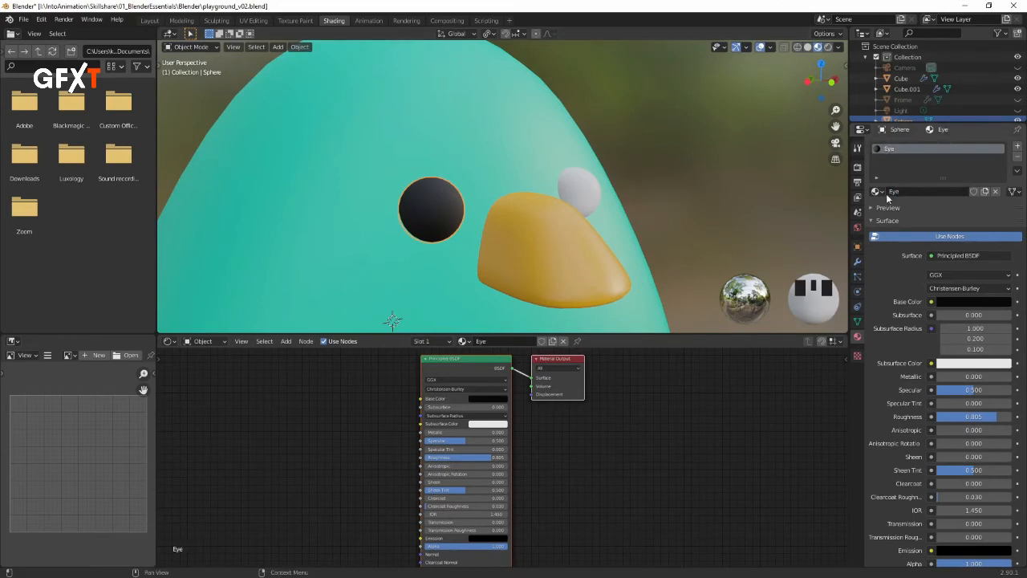
{"action": "left_click_drag", "start_coordinate": [875, 192], "coordinate": [583, 188]}
{"action": "middle_click_drag", "start_coordinate": [618, 234], "coordinate": [591, 227]}
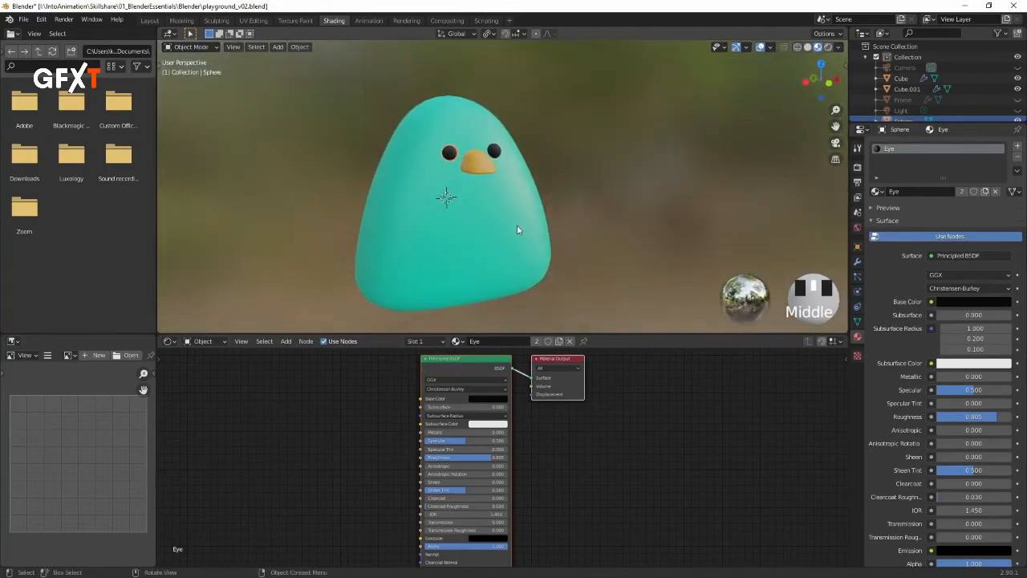
Step: In the Layout workspace, copy the Eye material's black base color to its viewport display color
{"action": "left_click", "coordinate": [154, 20]}
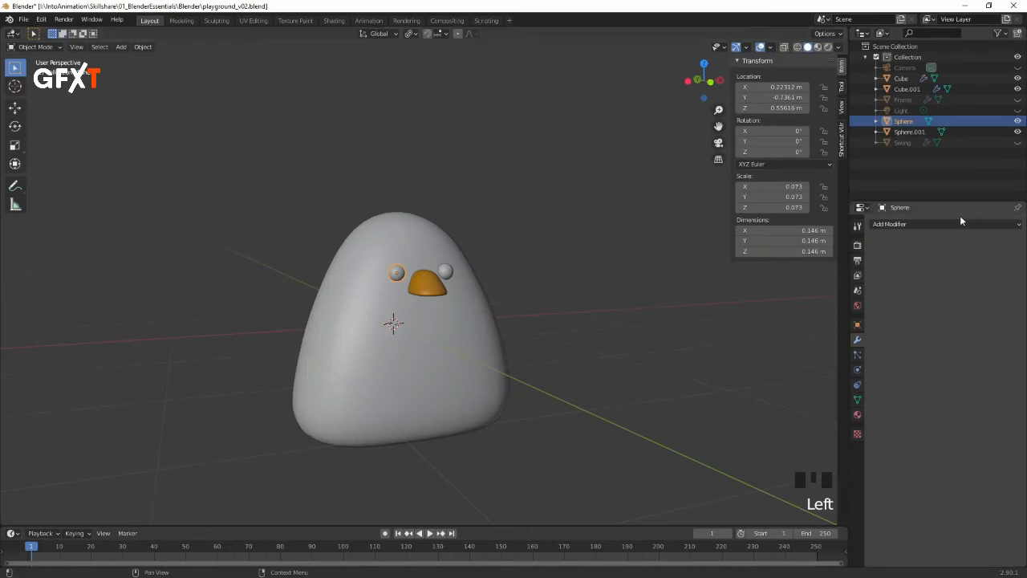
{"action": "left_click", "coordinate": [857, 415]}
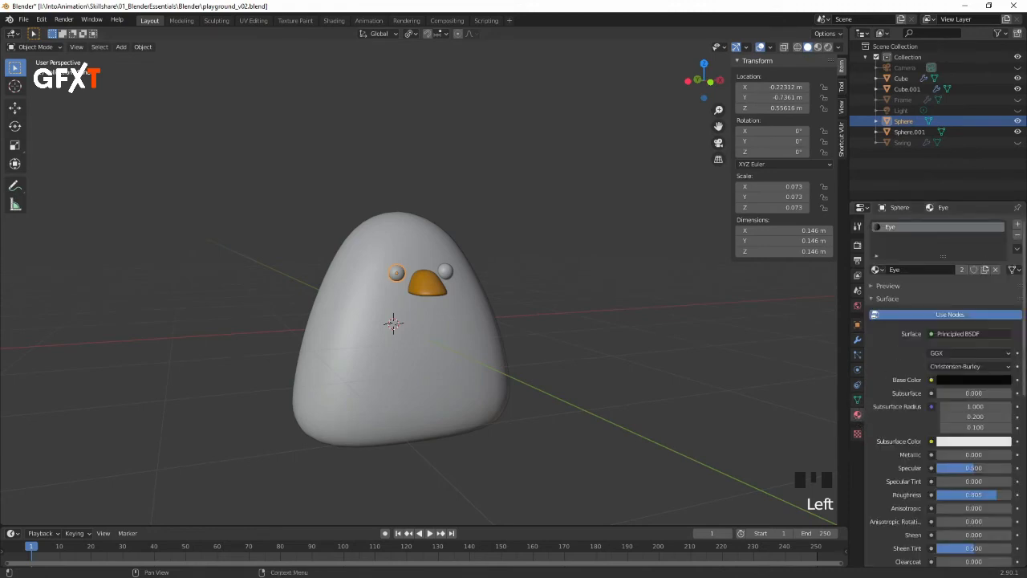
{"action": "scroll", "coordinate": [988, 305], "scroll_direction": "down", "scroll_amount": 3}
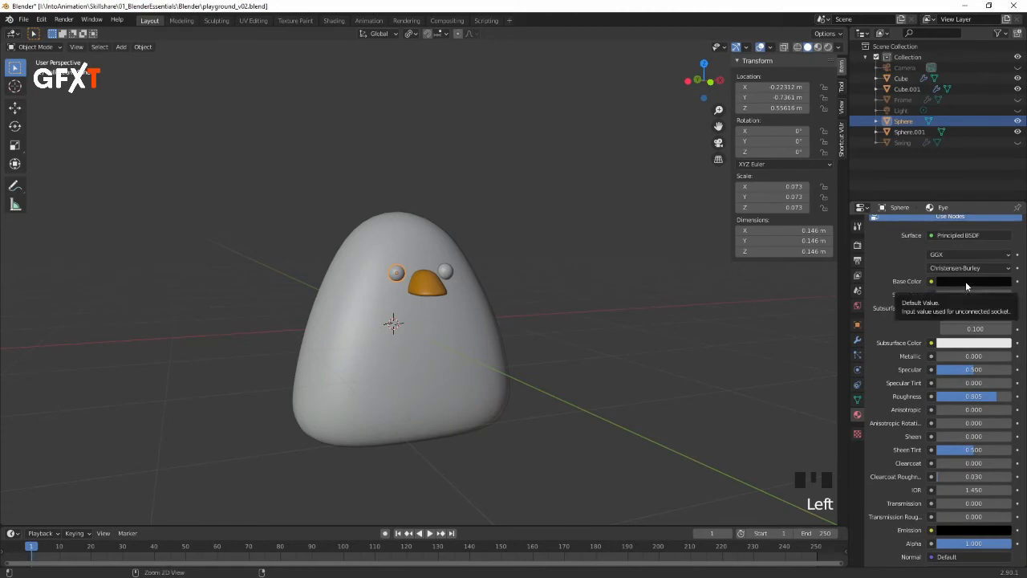
{"action": "left_click_drag", "start_coordinate": [1023, 277], "coordinate": [1021, 431]}
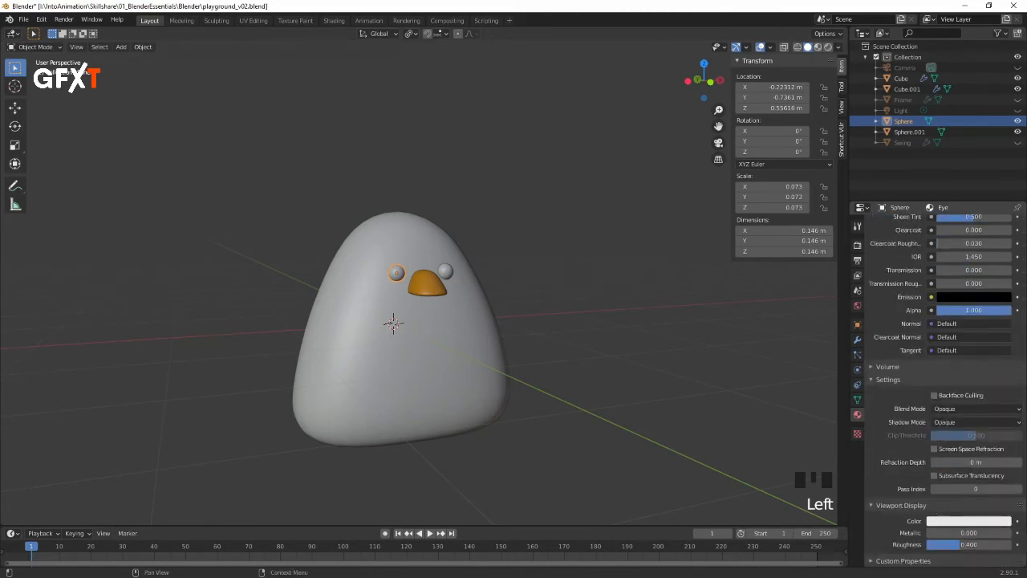
{"action": "key", "text": "ctrl+v"}
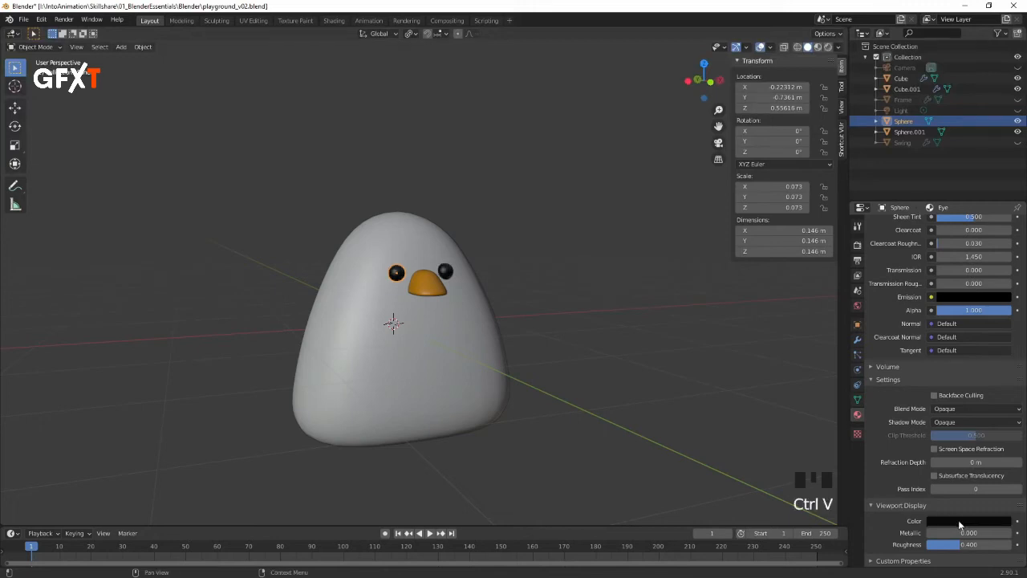
Step: Copy the Body material's turquoise base color to its viewport display color
{"action": "left_click", "coordinate": [467, 338]}
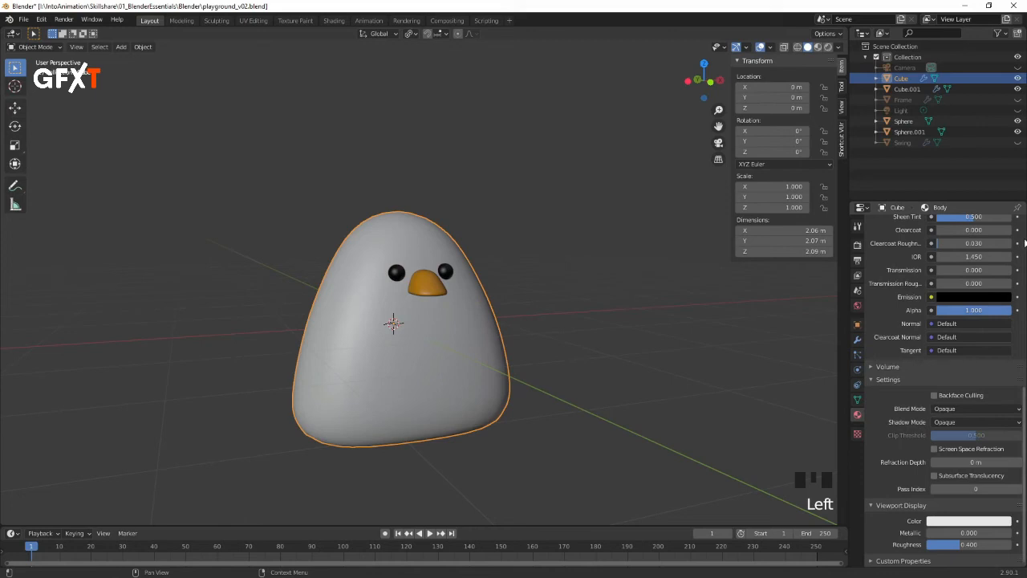
{"action": "scroll", "coordinate": [1004, 281], "scroll_direction": "up", "scroll_amount": 8}
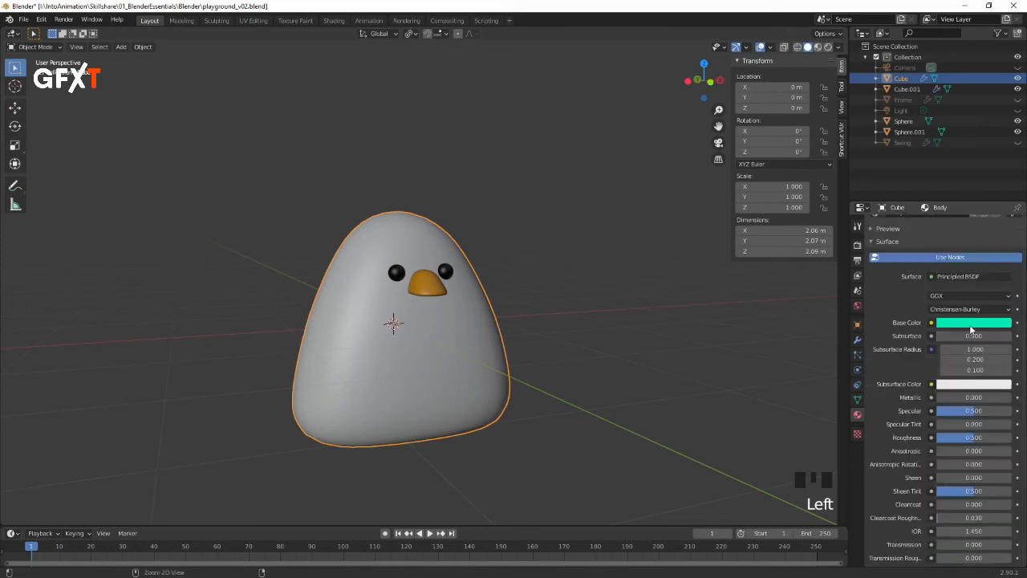
{"action": "scroll", "coordinate": [1022, 472], "scroll_direction": "down", "scroll_amount": 8}
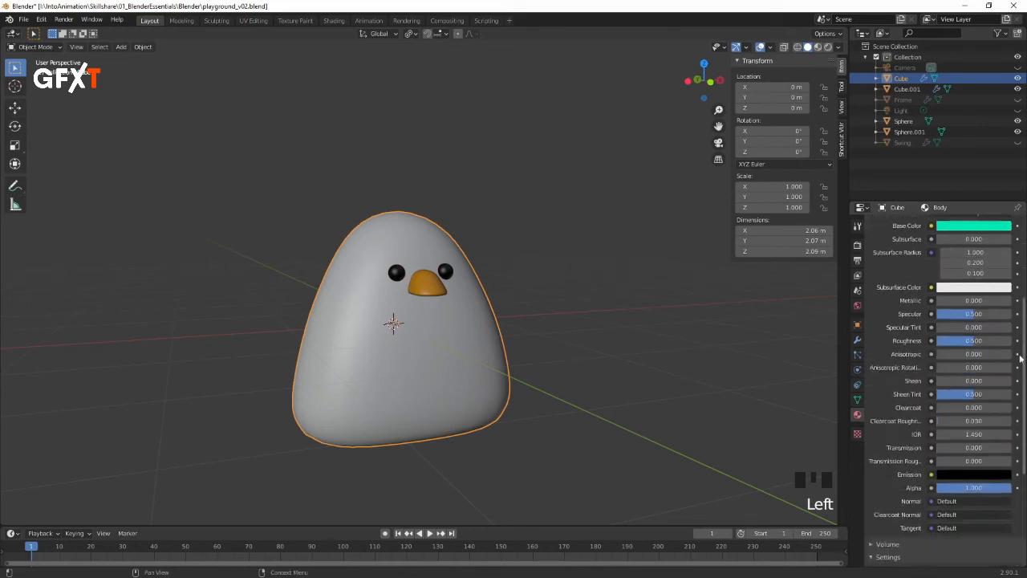
{"action": "key", "text": "ctrl+v"}
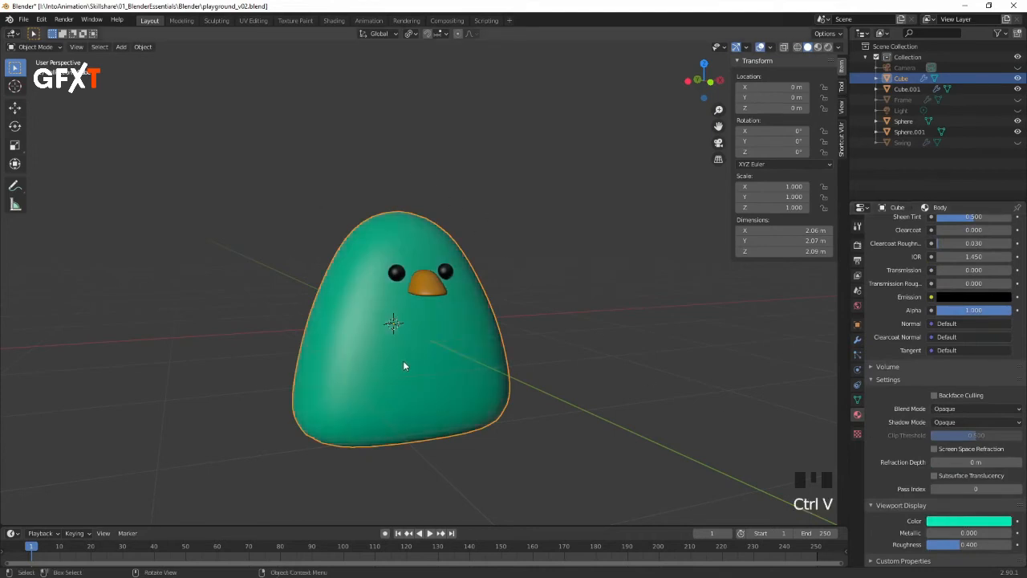
Step: Deselect the body and save the file
{"action": "middle_click_drag", "start_coordinate": [548, 243], "coordinate": [557, 249]}
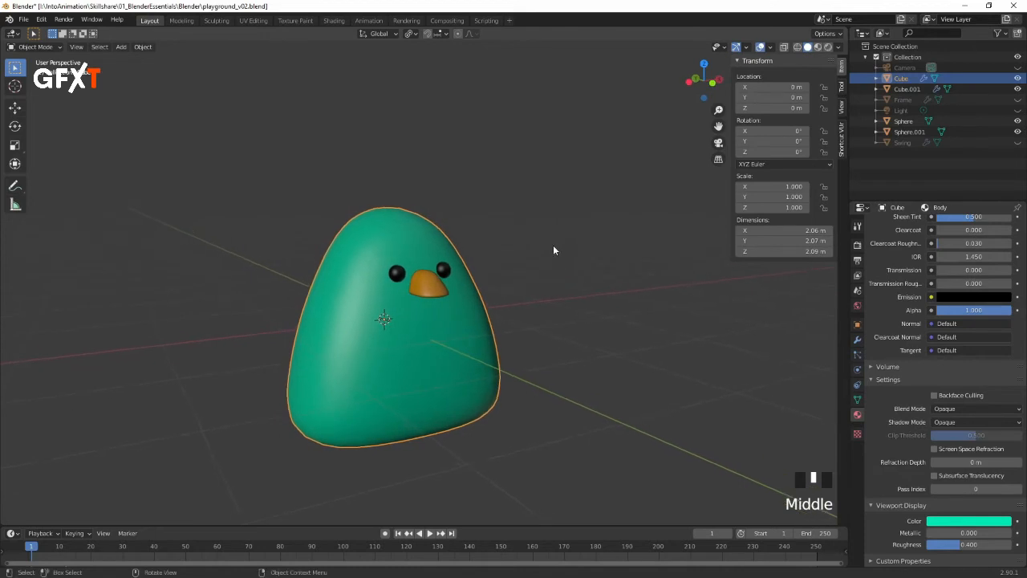
{"action": "left_click", "coordinate": [551, 244]}
{"action": "key", "text": "ctrl+s"}
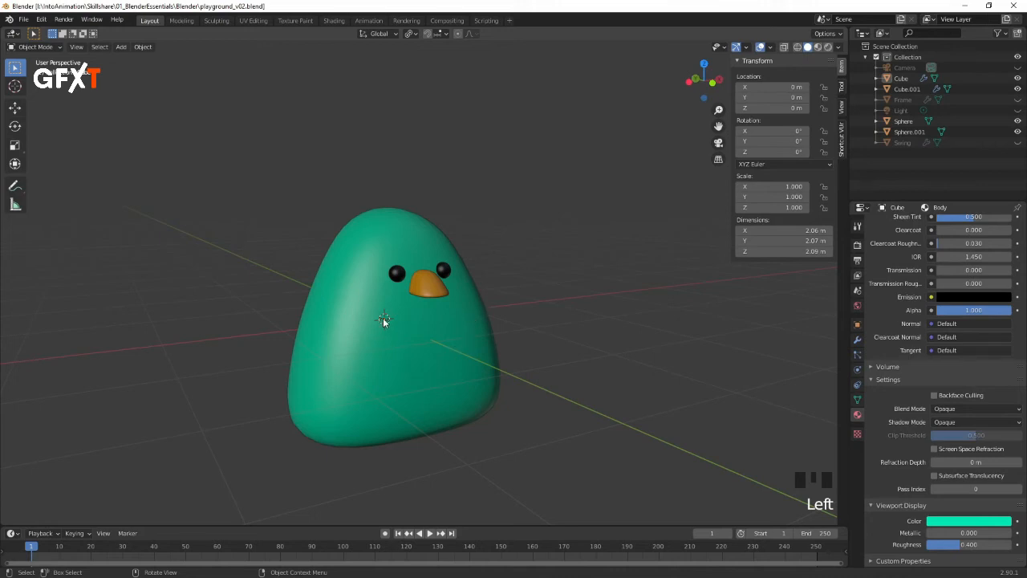
Step: In Edit Mode, move the body's entire mesh up along Z until its base sits at the object origin, and return to Object Mode
{"action": "middle_click_drag", "start_coordinate": [456, 306], "coordinate": [423, 332]}
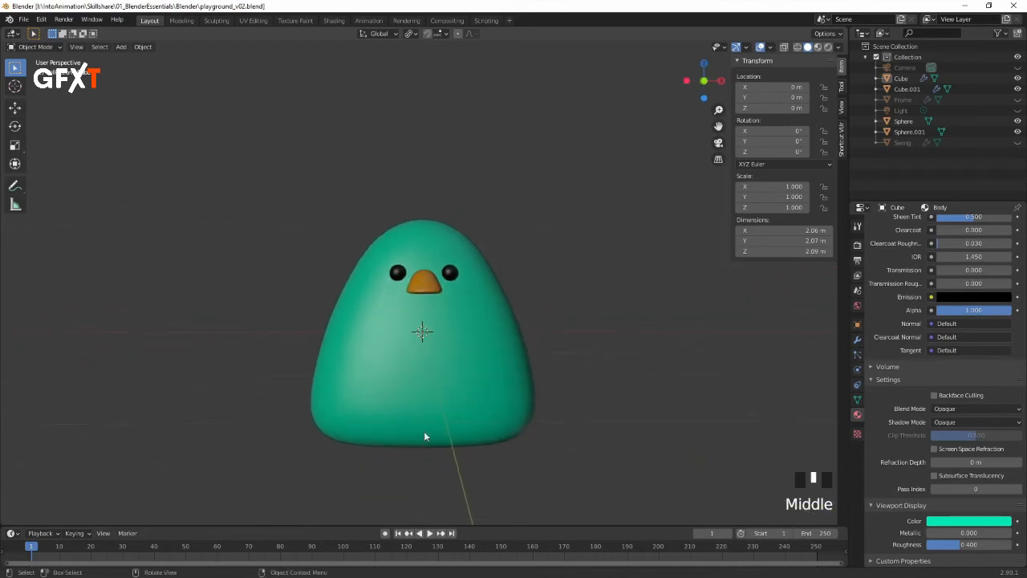
{"action": "middle_click_drag", "start_coordinate": [497, 279], "coordinate": [487, 323]}
{"action": "left_click", "coordinate": [470, 336]}
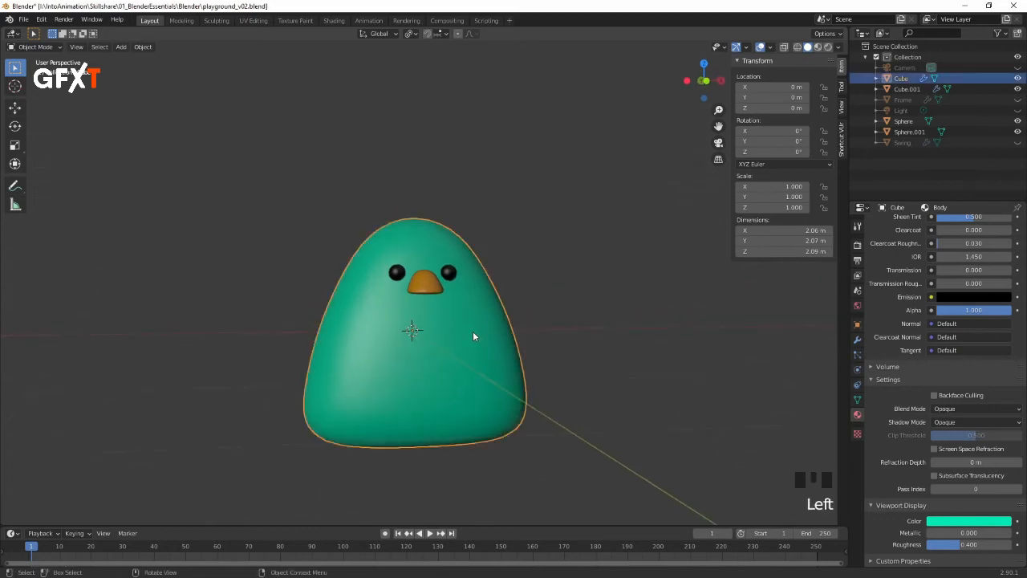
{"action": "key", "text": "Tab"}
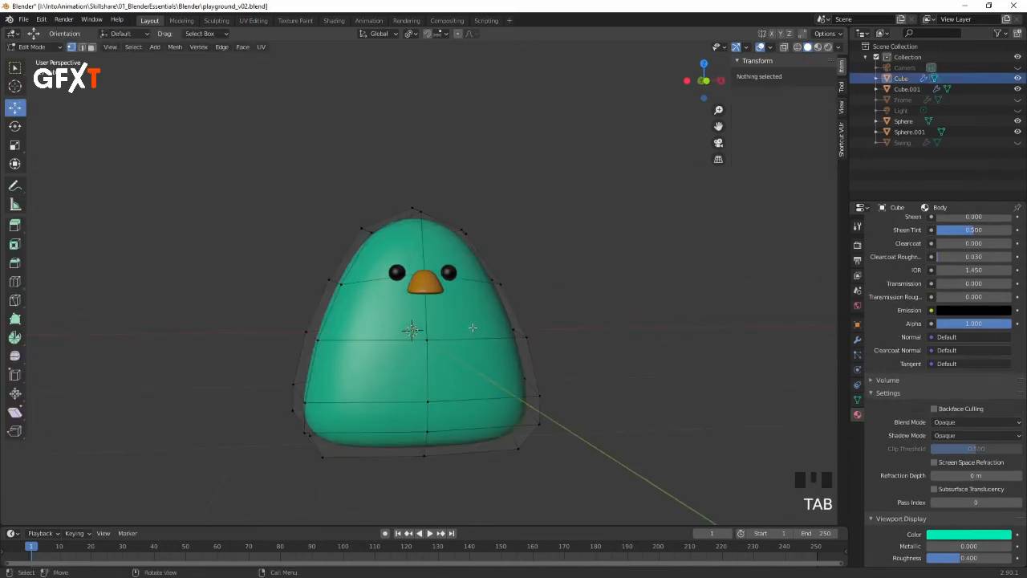
{"action": "key", "text": "a"}
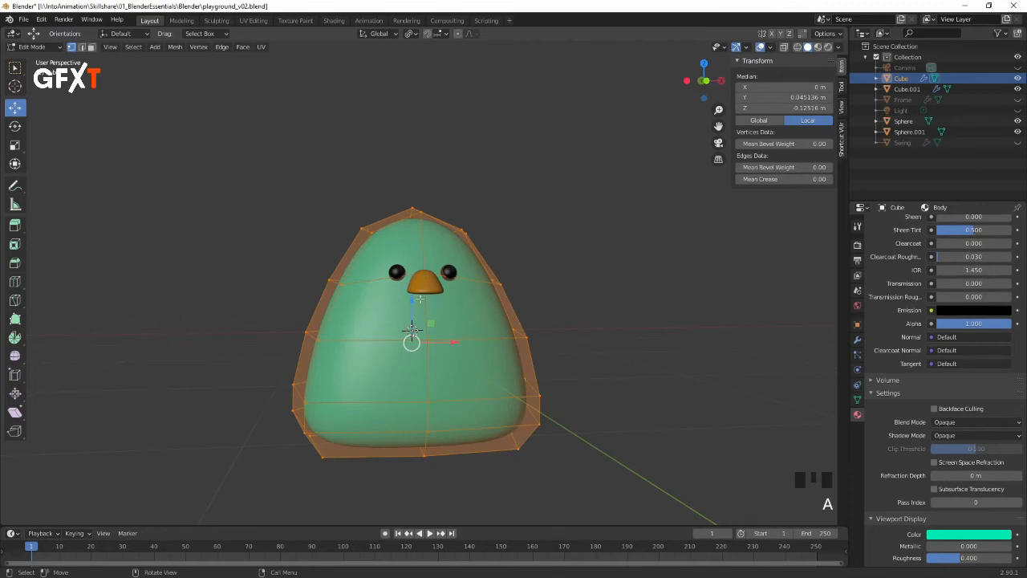
{"action": "left_click_drag", "start_coordinate": [411, 299], "coordinate": [420, 194]}
{"action": "middle_click_drag", "start_coordinate": [501, 226], "coordinate": [479, 187]}
{"action": "key", "text": "Tab"}
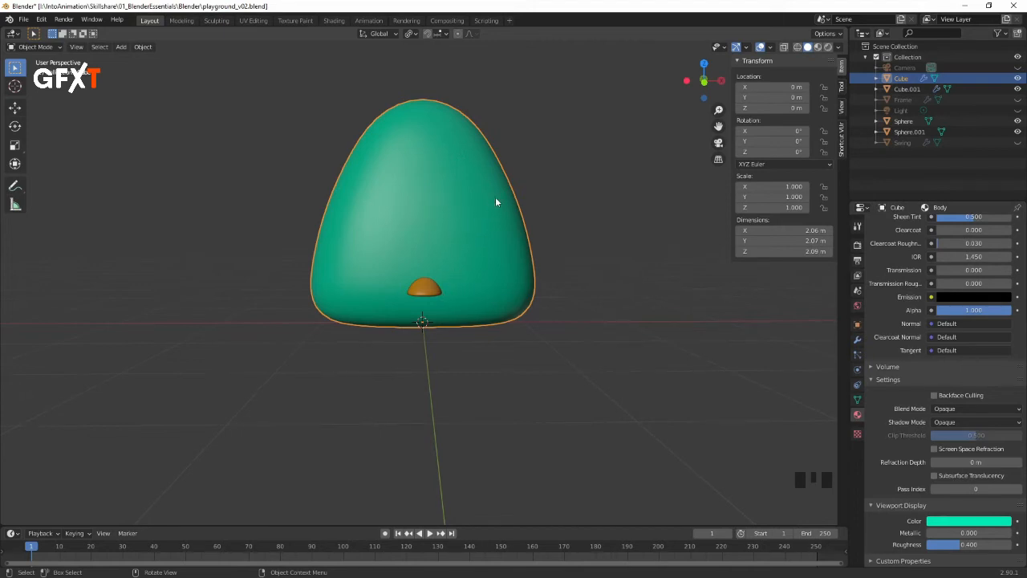
Step: Scale the body along the global Z axis to about 0.938
{"action": "key", "text": "s"}
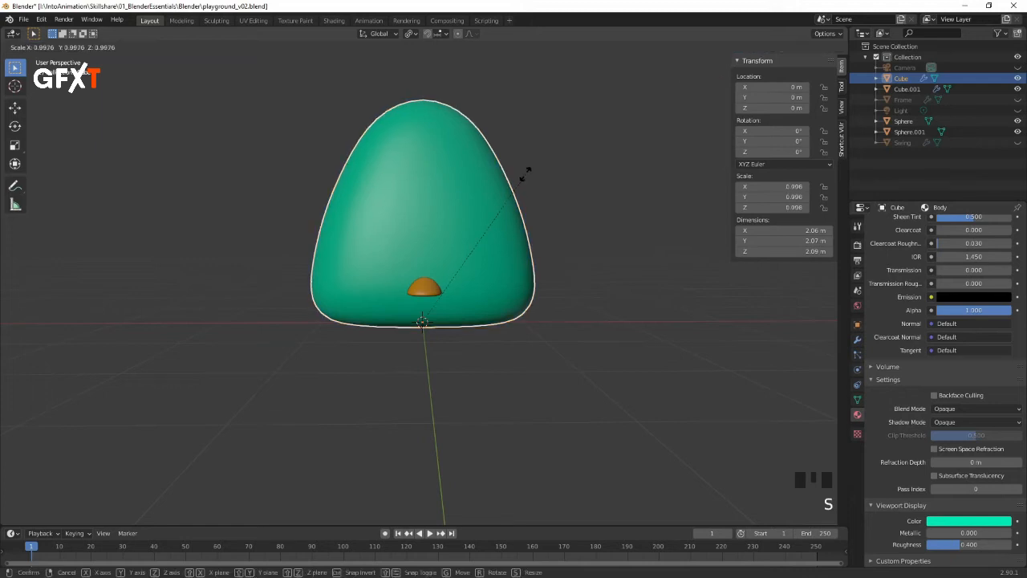
{"action": "key", "text": "z"}
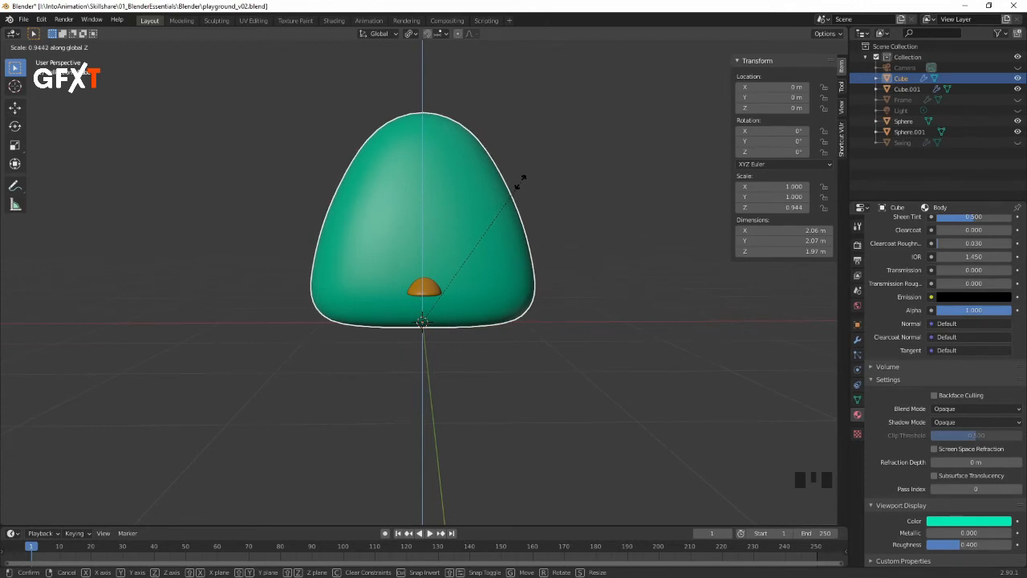
{"action": "left_click", "coordinate": [519, 182]}
{"action": "mouse_move", "coordinate": [508, 187]}
{"action": "middle_mouse_down"}
{"action": "mouse_move", "coordinate": [647, 195]}
{"action": "mouse_move", "coordinate": [512, 197]}
{"action": "middle_mouse_up"}
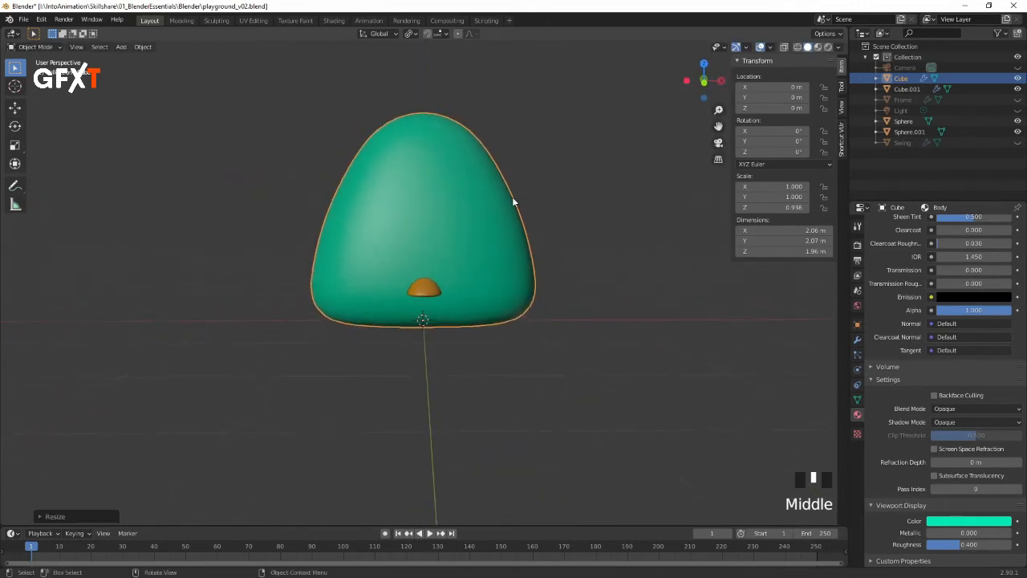
Step: Turn on X-ray, select the beak and both eyes without the body, and move them up about 0.88 m along Z
{"action": "left_click", "coordinate": [423, 290]}
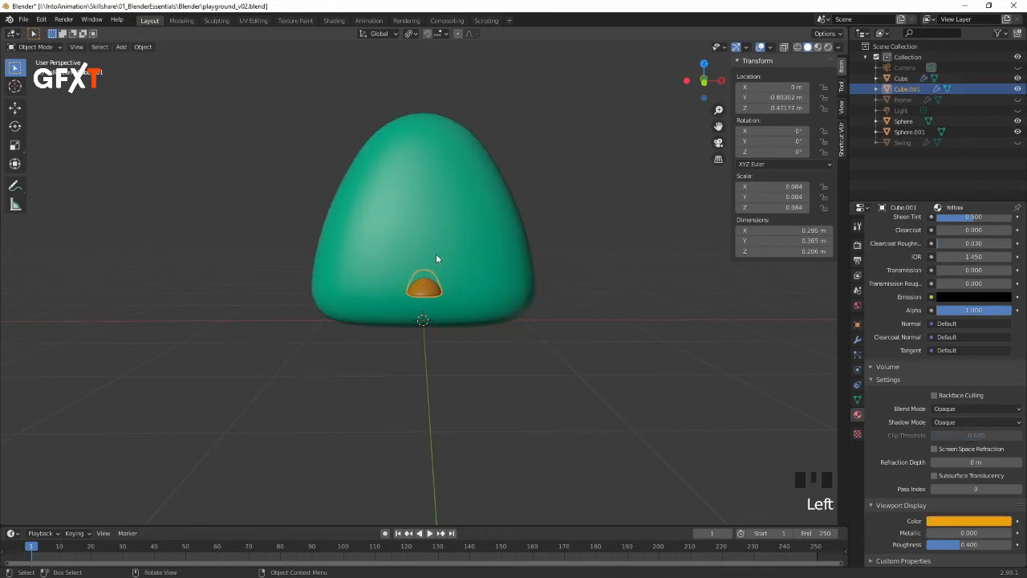
{"action": "left_click", "coordinate": [784, 47]}
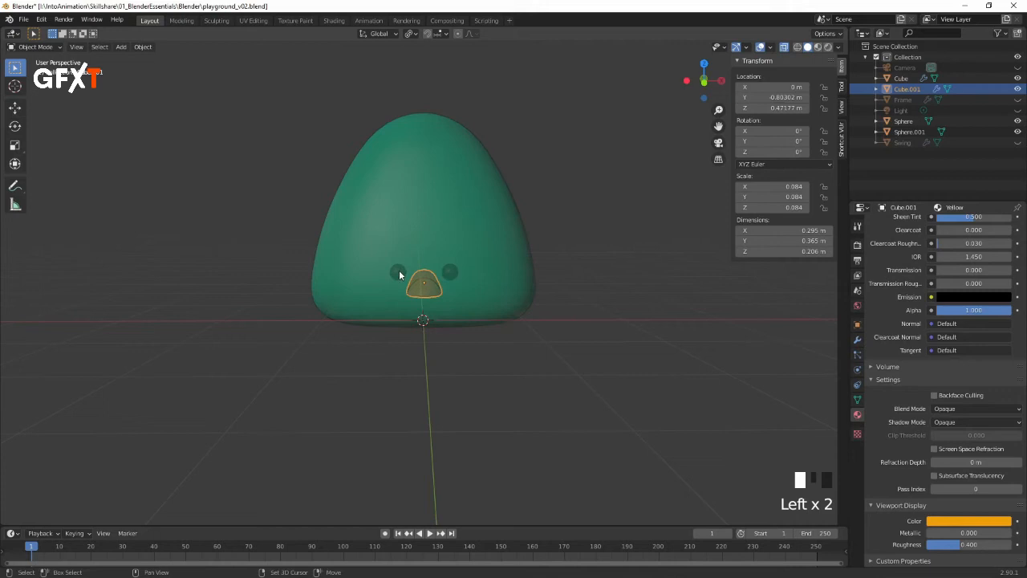
{"action": "left_click_drag", "start_coordinate": [296, 255], "coordinate": [618, 299]}
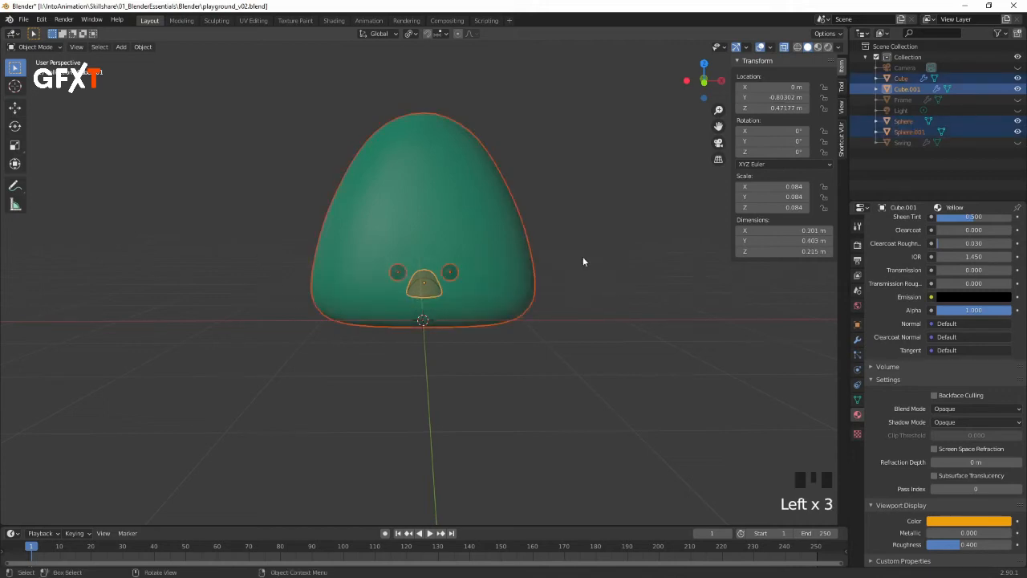
{"action": "left_click", "coordinate": [516, 265], "text": "shift"}
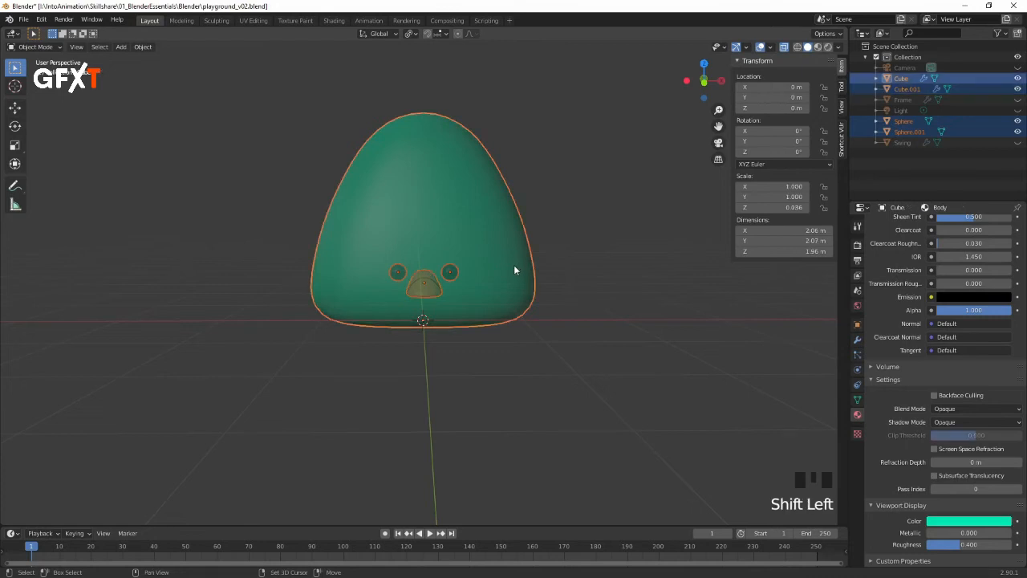
{"action": "left_click", "coordinate": [516, 271], "text": "shift"}
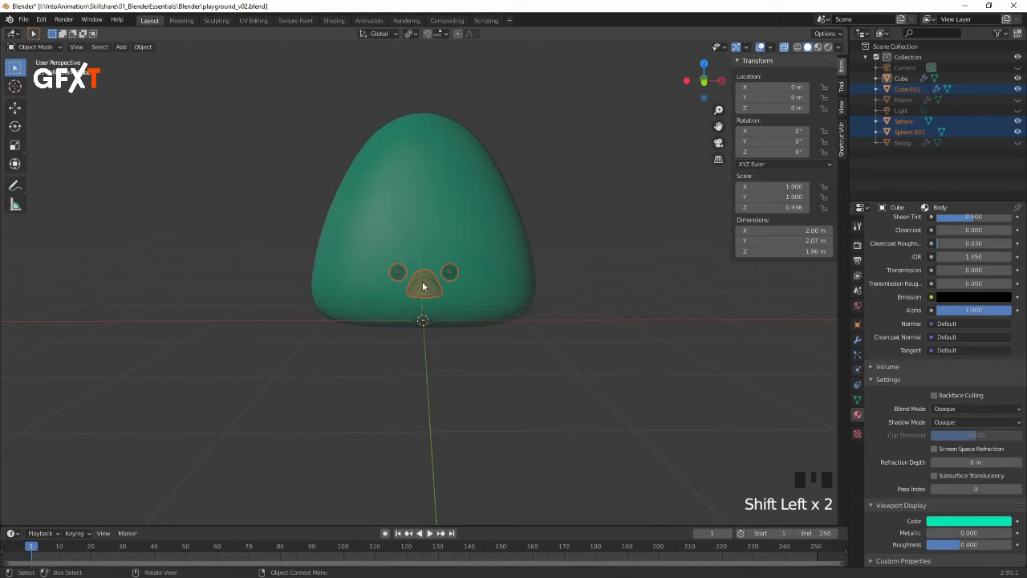
{"action": "key", "text": "g"}
{"action": "key", "text": "z"}
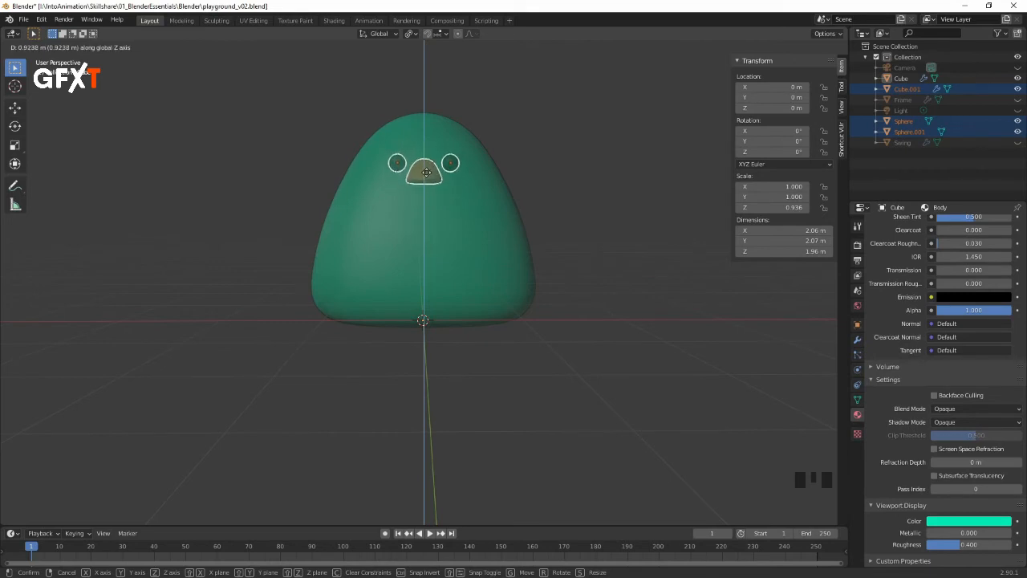
{"action": "left_click", "coordinate": [431, 172]}
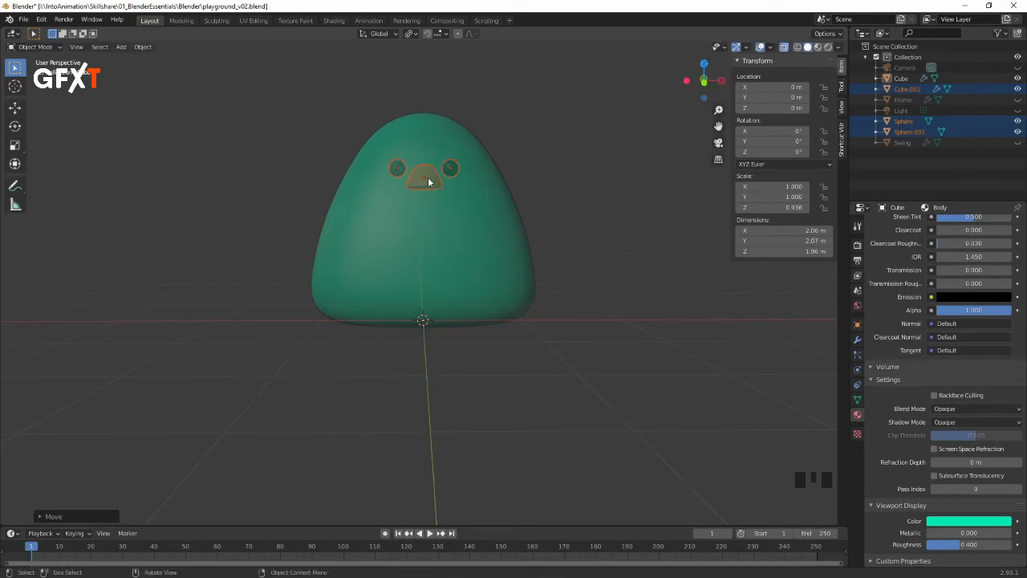
Step: Move only the beak up about 0.053 m along Z and scale it down uniformly to about 0.069
{"action": "left_click", "coordinate": [428, 185]}
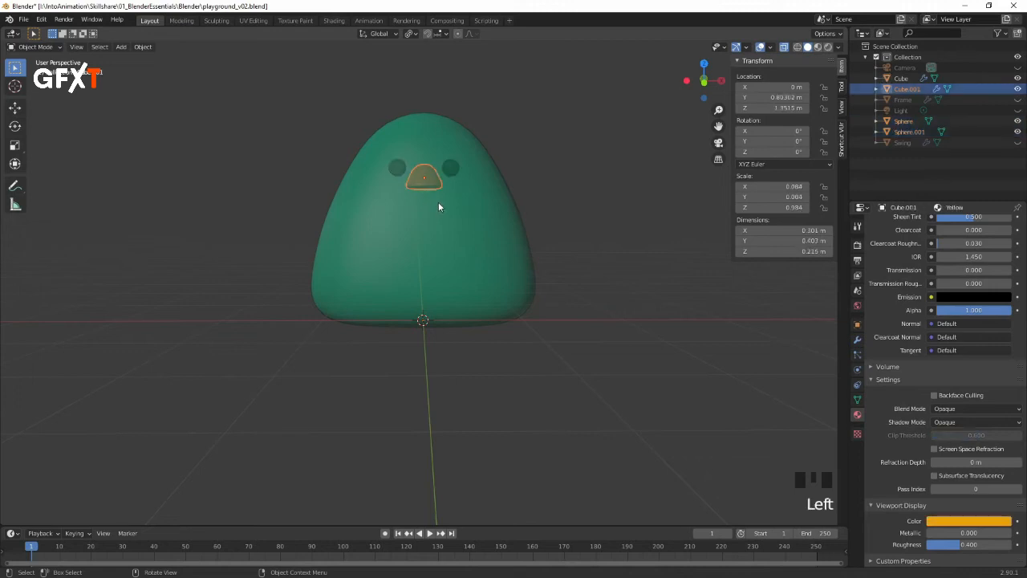
{"action": "key", "text": "g"}
{"action": "key", "text": "z"}
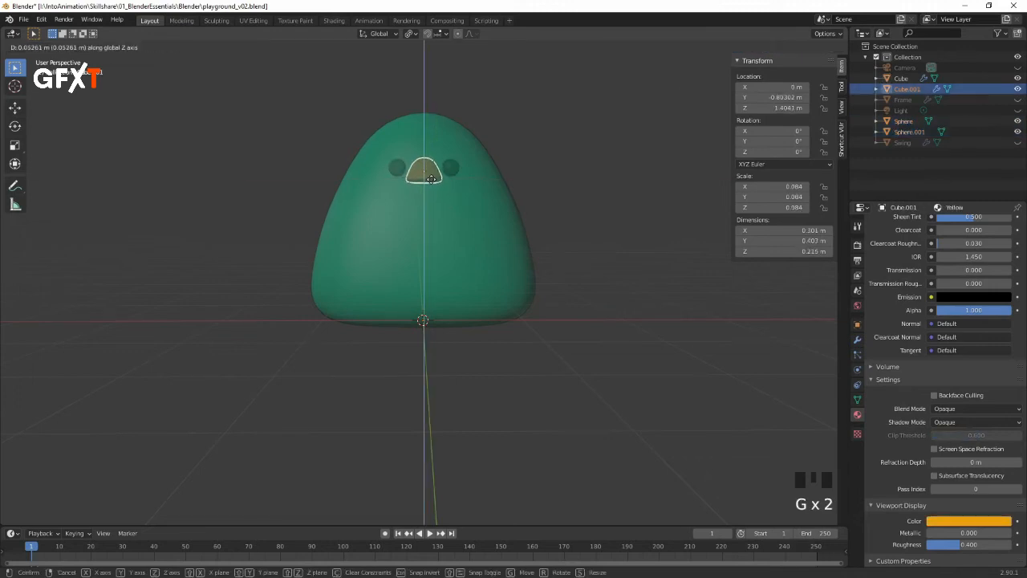
{"action": "left_click", "coordinate": [431, 183]}
{"action": "key", "text": "s"}
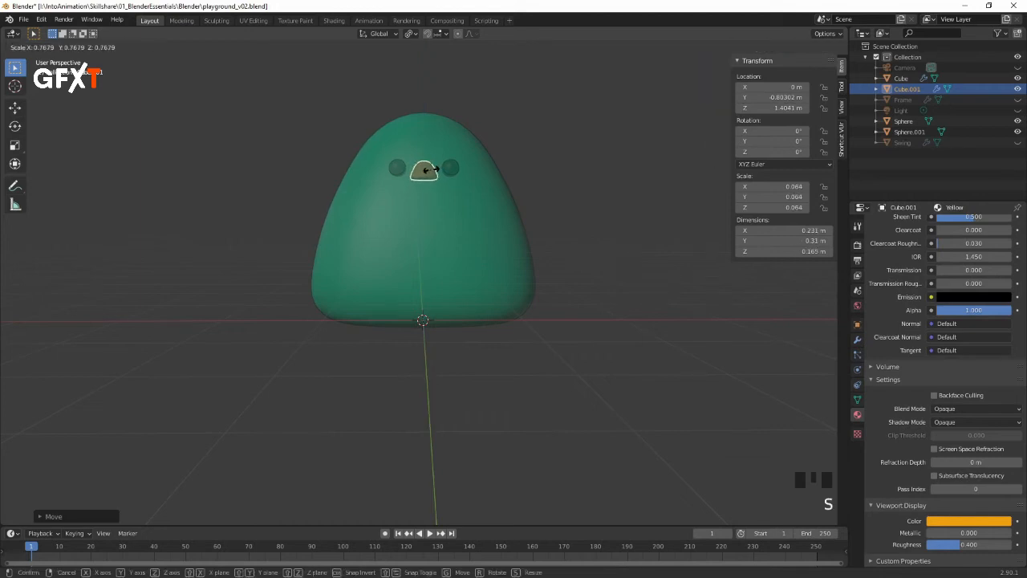
{"action": "left_click", "coordinate": [431, 169]}
Step: In Edit Mode, lower the beak's top vertices slightly and move its bottom row of vertices down along Z
{"action": "middle_click_drag", "start_coordinate": [433, 172], "coordinate": [466, 183]}
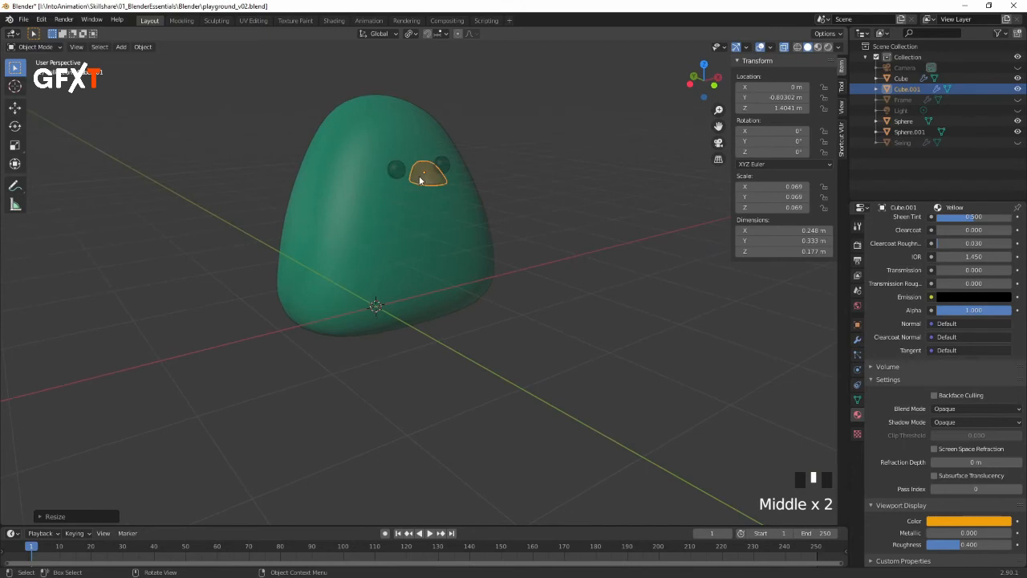
{"action": "key", "text": "Tab"}
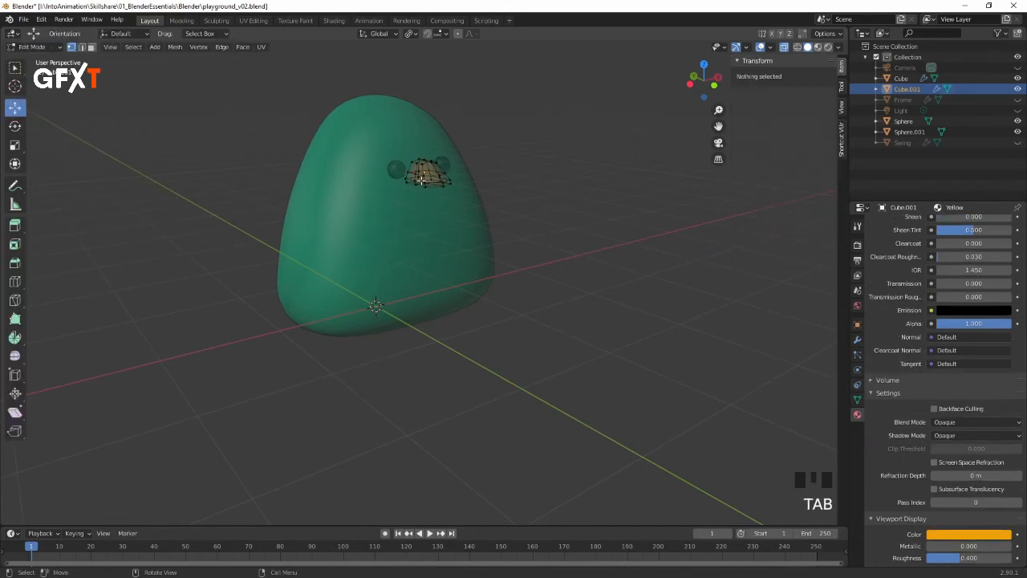
{"action": "middle_click_drag", "start_coordinate": [474, 140], "coordinate": [437, 131]}
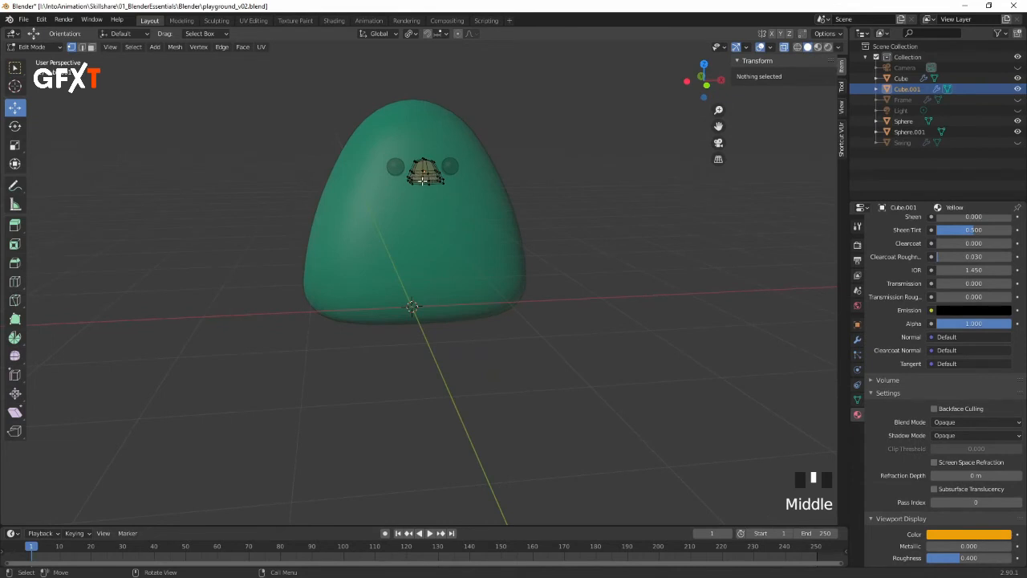
{"action": "middle_click_drag", "start_coordinate": [425, 178], "coordinate": [406, 221], "text": "ctrl"}
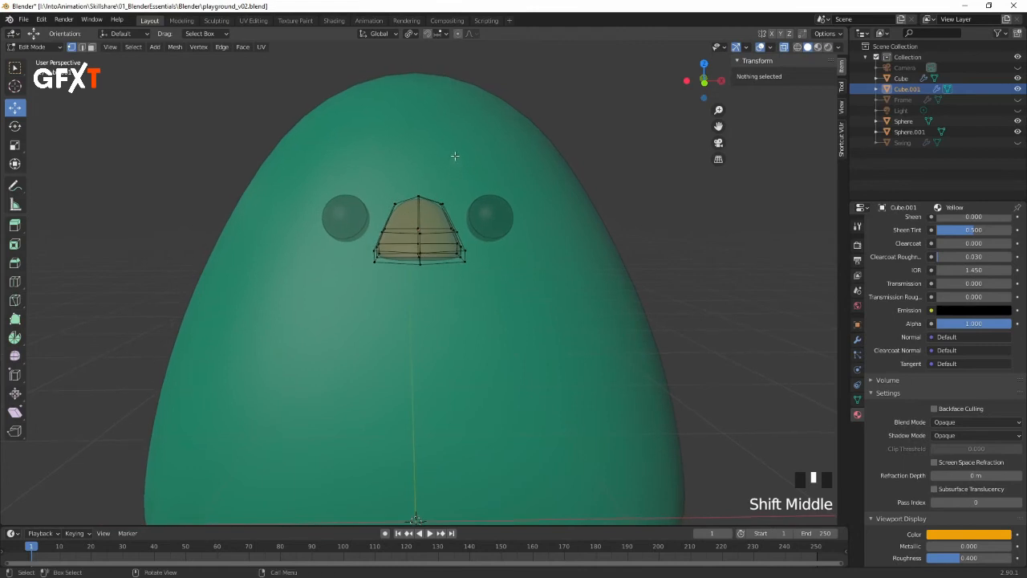
{"action": "left_click", "coordinate": [417, 201]}
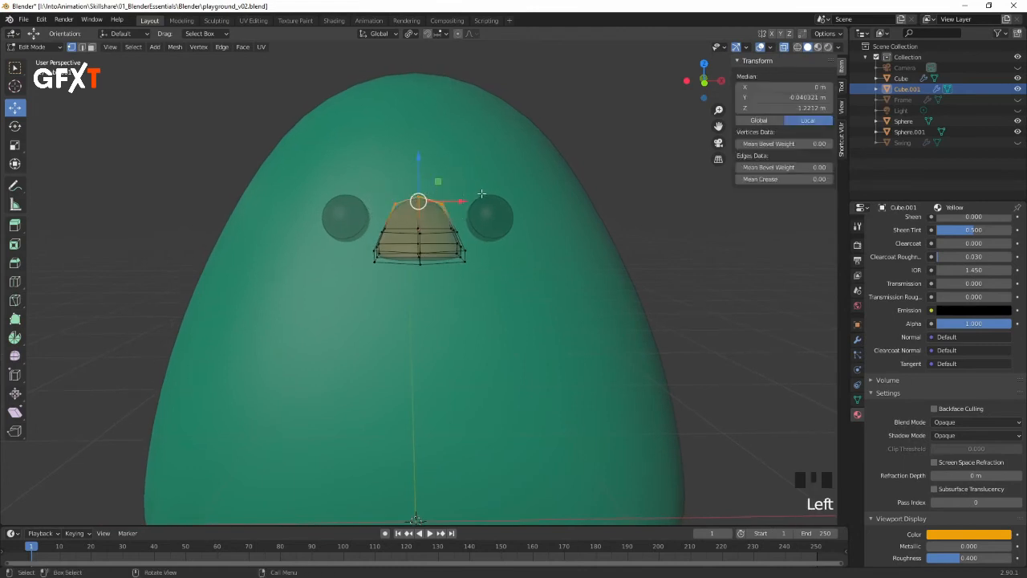
{"action": "left_click_drag", "start_coordinate": [418, 158], "coordinate": [414, 166]}
{"action": "mouse_move", "coordinate": [493, 159]}
{"action": "middle_mouse_down"}
{"action": "mouse_move", "coordinate": [541, 160]}
{"action": "mouse_move", "coordinate": [485, 156]}
{"action": "middle_mouse_up"}
{"action": "left_click_drag", "start_coordinate": [480, 246], "coordinate": [344, 287]}
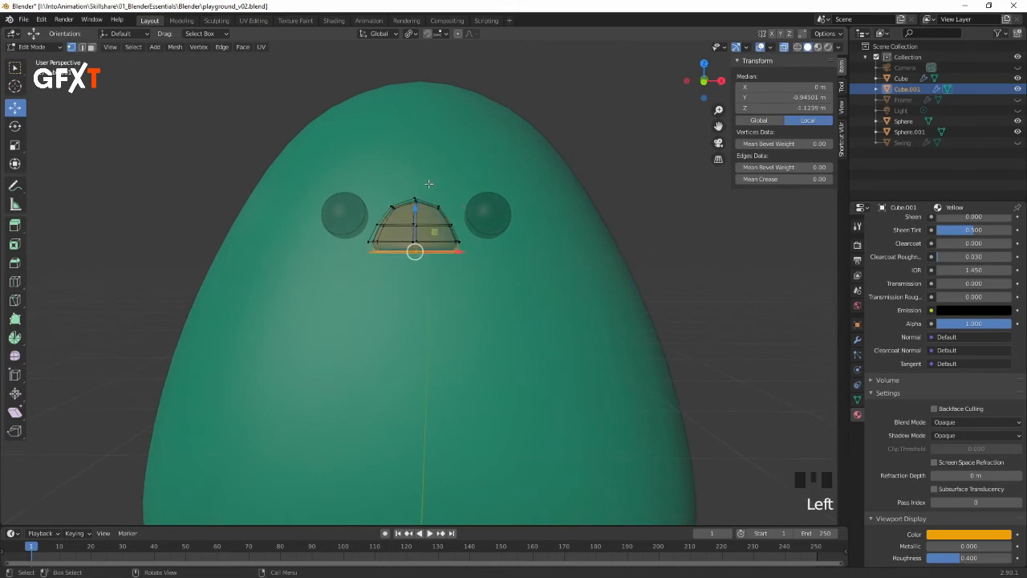
{"action": "left_click_drag", "start_coordinate": [414, 206], "coordinate": [411, 215]}
Step: Raise the beak's upper back vertices slightly along Z, deselect the mesh and return to Object Mode
{"action": "middle_click_drag", "start_coordinate": [411, 215], "coordinate": [548, 197]}
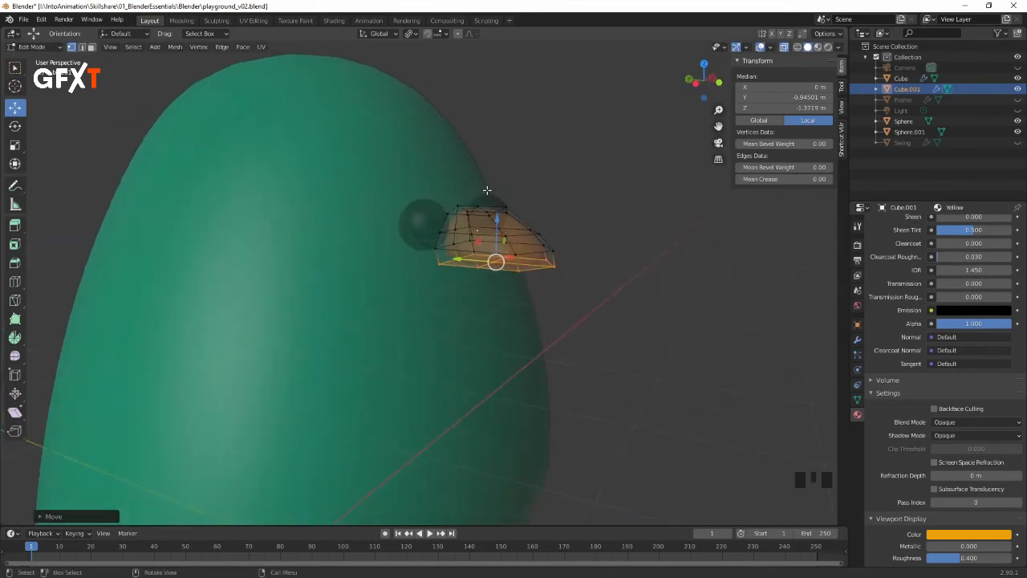
{"action": "left_click", "coordinate": [447, 216]}
{"action": "middle_click_drag", "start_coordinate": [533, 175], "coordinate": [453, 173]}
{"action": "left_click_drag", "start_coordinate": [454, 170], "coordinate": [454, 154]}
{"action": "middle_click_drag", "start_coordinate": [455, 155], "coordinate": [566, 181]}
{"action": "middle_click_drag", "start_coordinate": [541, 251], "coordinate": [486, 218]}
{"action": "left_click", "coordinate": [624, 167]}
{"action": "mouse_move", "coordinate": [565, 197]}
{"action": "middle_mouse_down"}
{"action": "mouse_move", "coordinate": [551, 193]}
{"action": "mouse_move", "coordinate": [564, 192]}
{"action": "middle_mouse_up"}
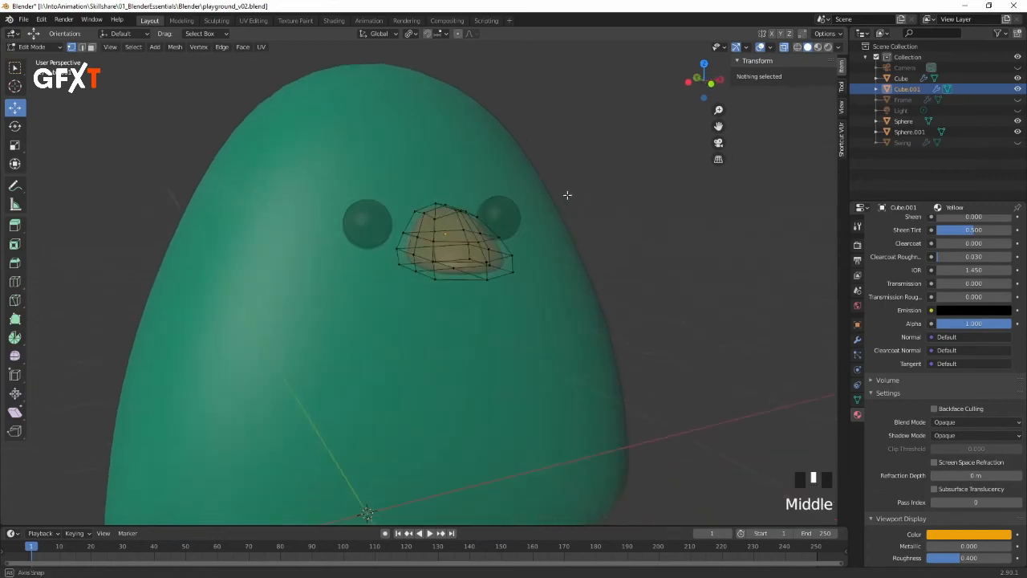
{"action": "key", "text": "Tab"}
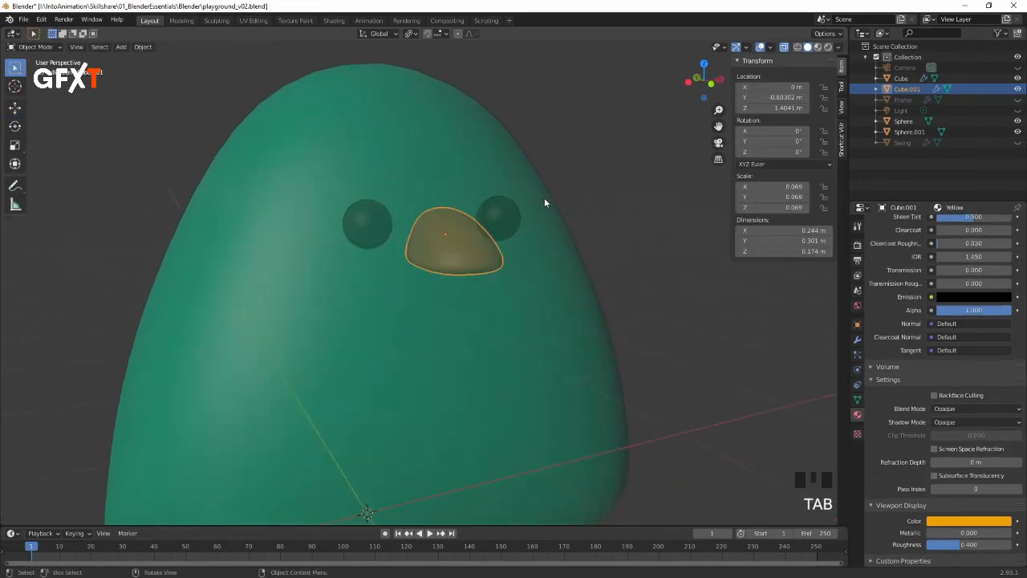
Step: Turn off X-ray and save the file
{"action": "left_click", "coordinate": [785, 47]}
{"action": "middle_click_drag", "start_coordinate": [650, 169], "coordinate": [581, 276]}
{"action": "key", "text": "ctrl+s"}
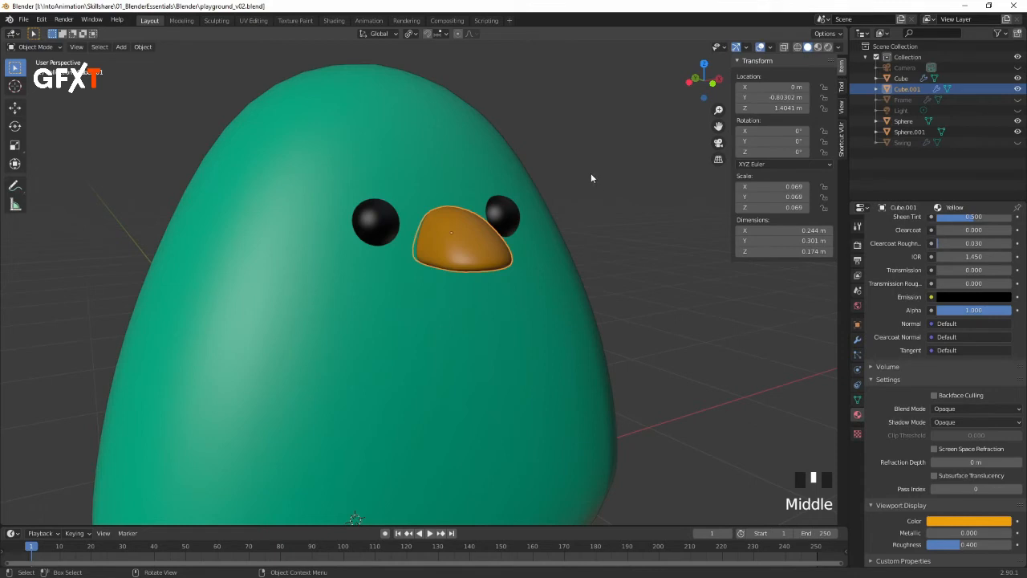
Step: Join the body, eyes and beak into one object and rename it Bird
{"action": "left_click_drag", "start_coordinate": [597, 168], "coordinate": [234, 297]}
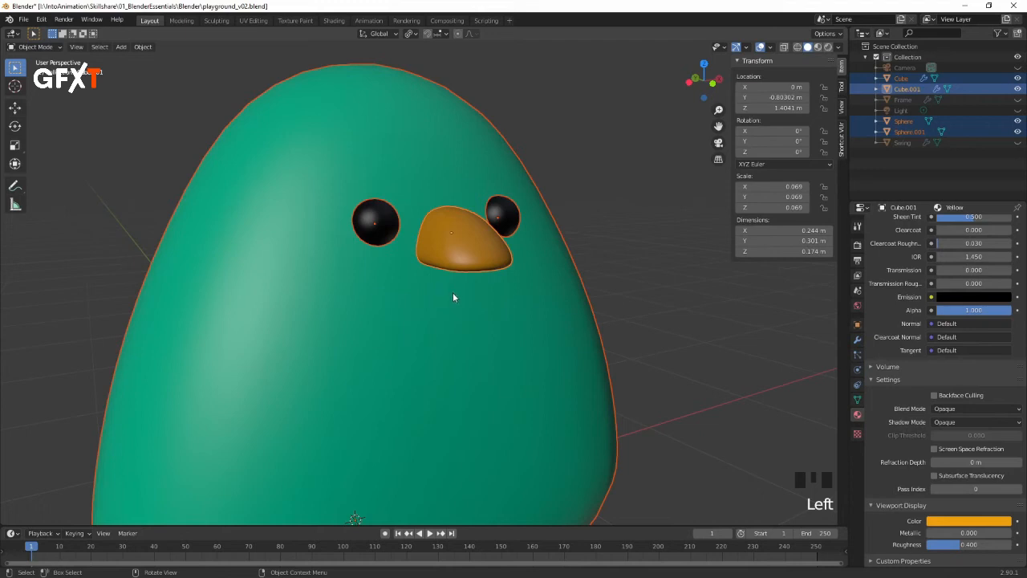
{"action": "key", "text": "ctrl+j"}
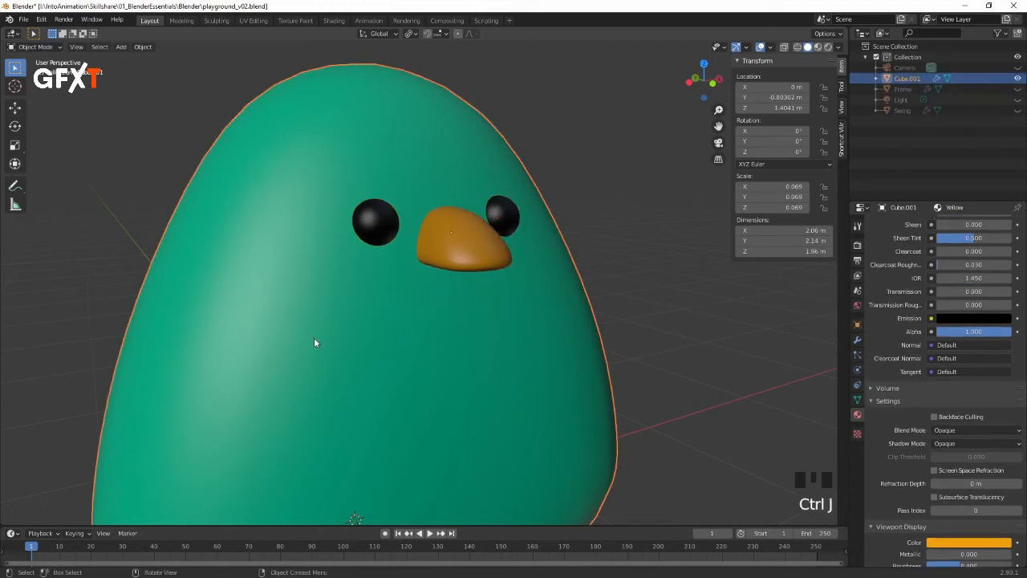
{"action": "double_click", "coordinate": [907, 77]}
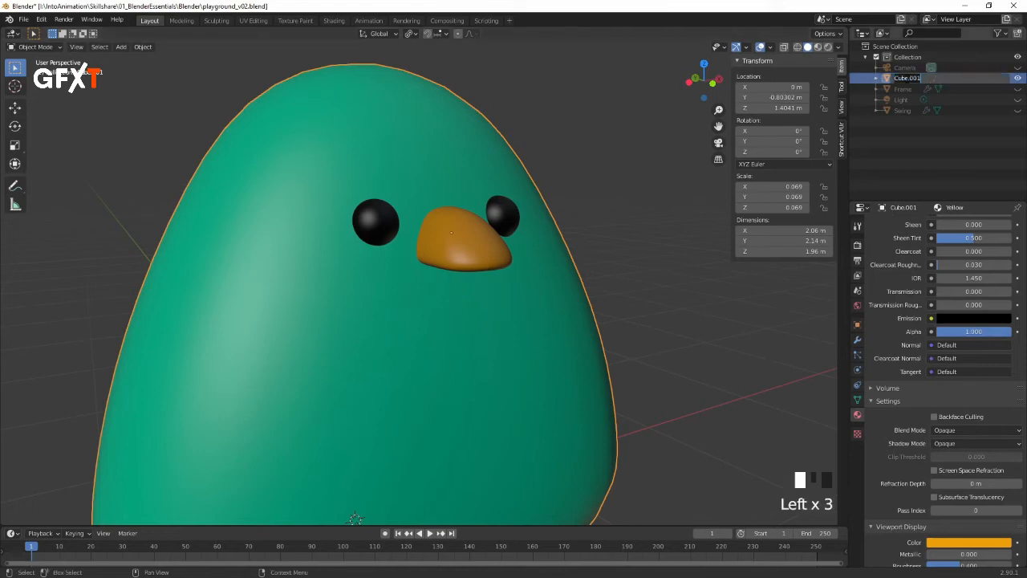
{"action": "type", "text": "Bird"}
{"action": "left_click", "coordinate": [910, 67]}
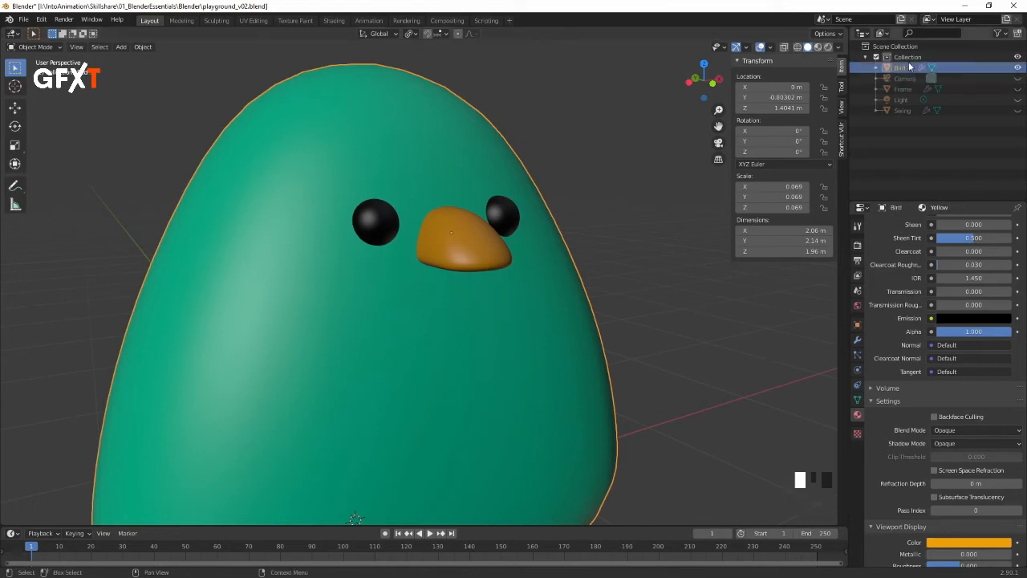
Step: Unhide the Frame and Swing objects and select the bird
{"action": "left_click", "coordinate": [1018, 89]}
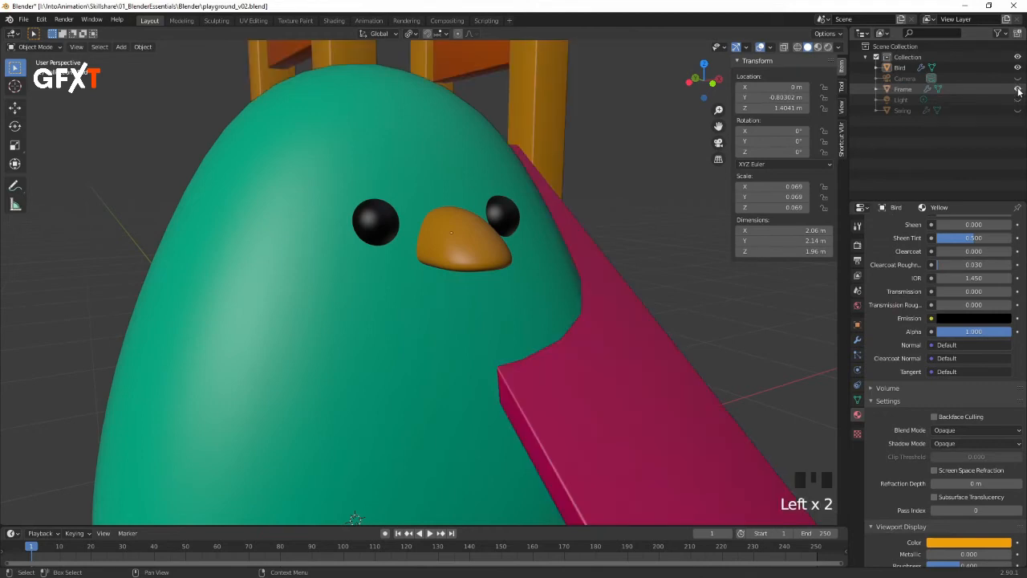
{"action": "left_click", "coordinate": [1018, 110]}
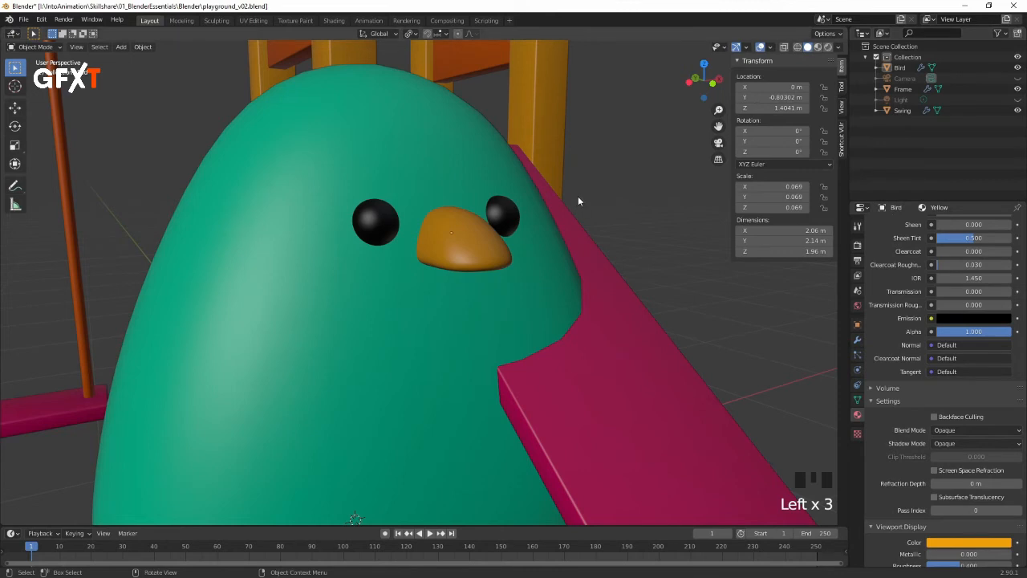
{"action": "key", "text": "Home"}
{"action": "middle_click_drag", "start_coordinate": [585, 199], "coordinate": [537, 226]}
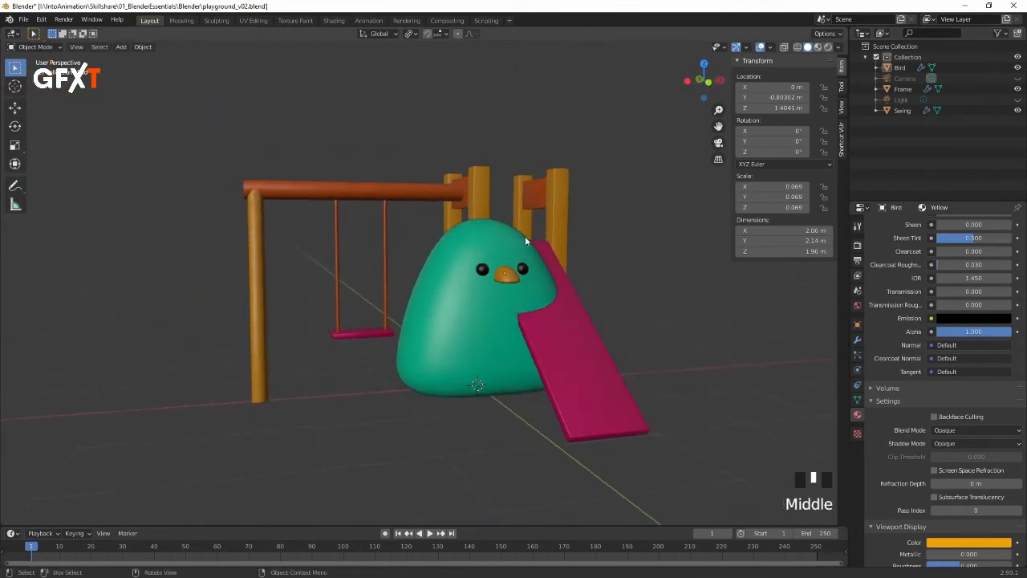
{"action": "left_click", "coordinate": [426, 374]}
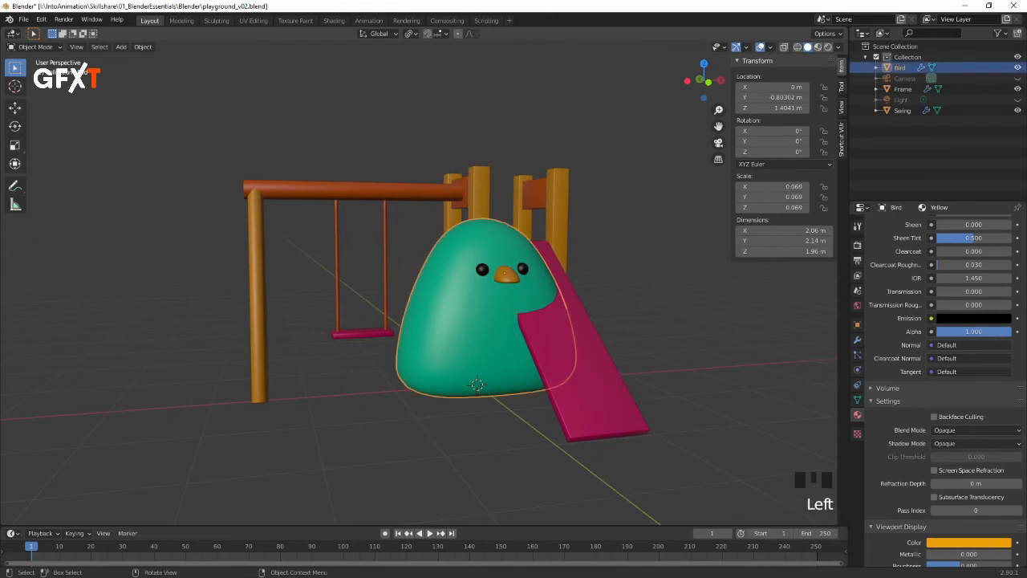
Step: Try scaling the bird down to about 0.13 of its size around its current origin, and undo the scaling
{"action": "key", "text": "s"}
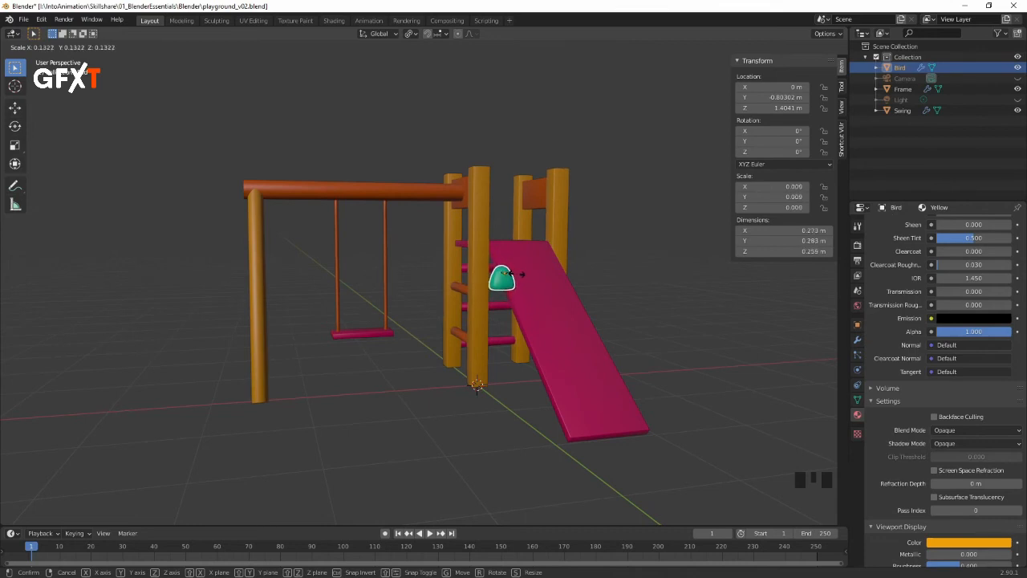
{"action": "left_click", "coordinate": [512, 280]}
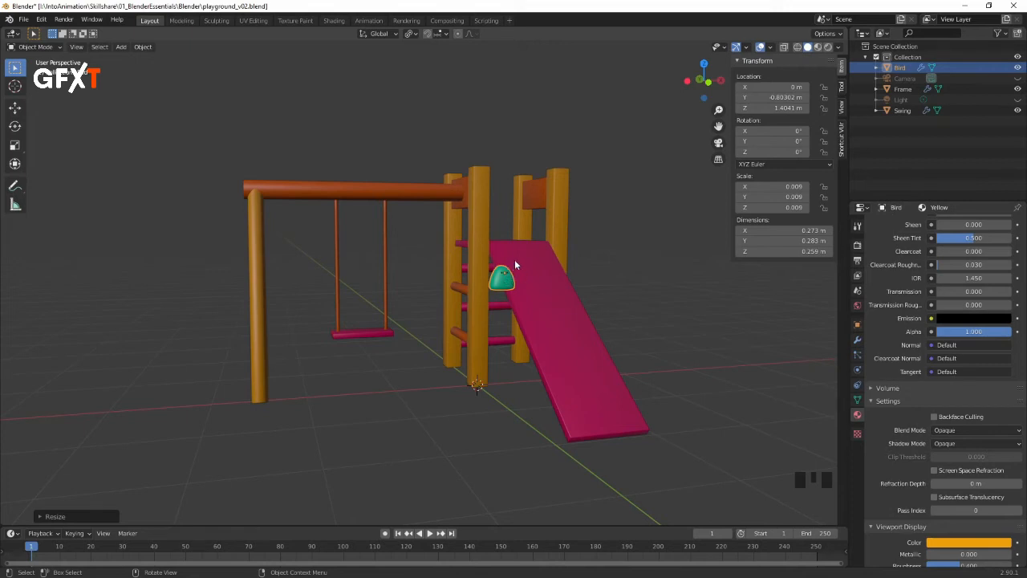
{"action": "key", "text": "ctrl+z"}
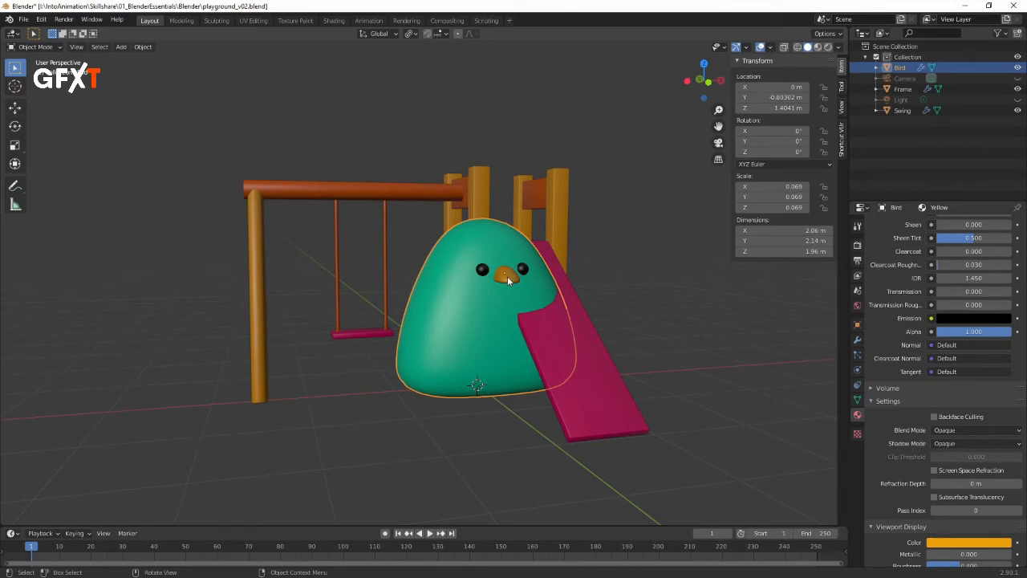
Step: Set the bird's origin to the 3D cursor at its base
{"action": "right_click", "coordinate": [501, 278]}
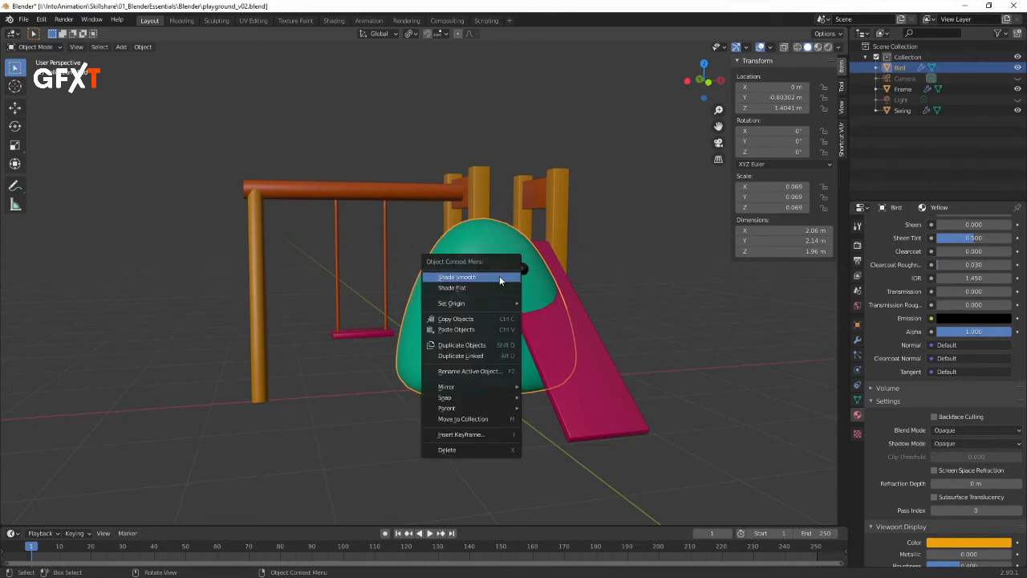
{"action": "mouse_move", "coordinate": [491, 303]}
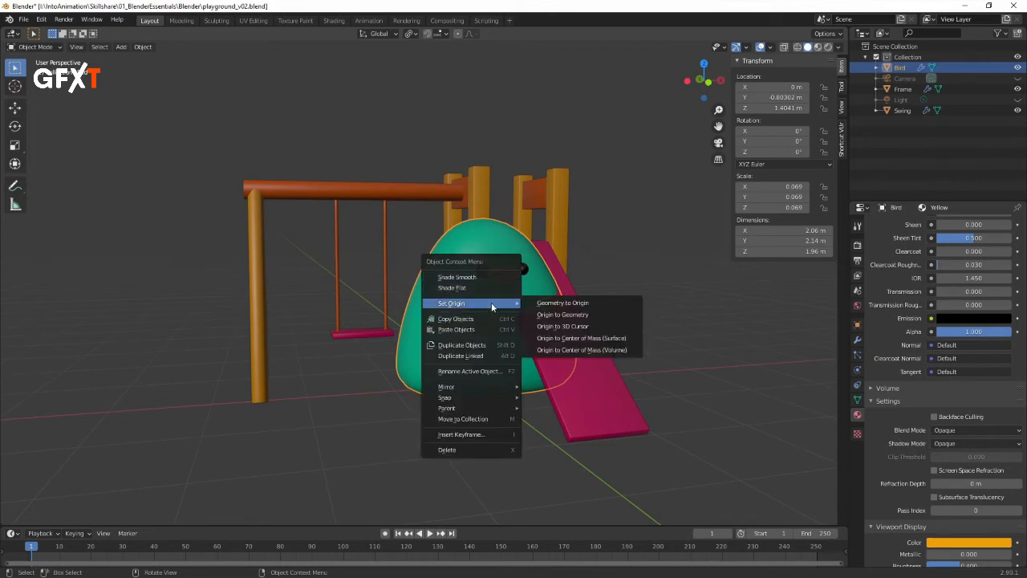
{"action": "left_click", "coordinate": [573, 327]}
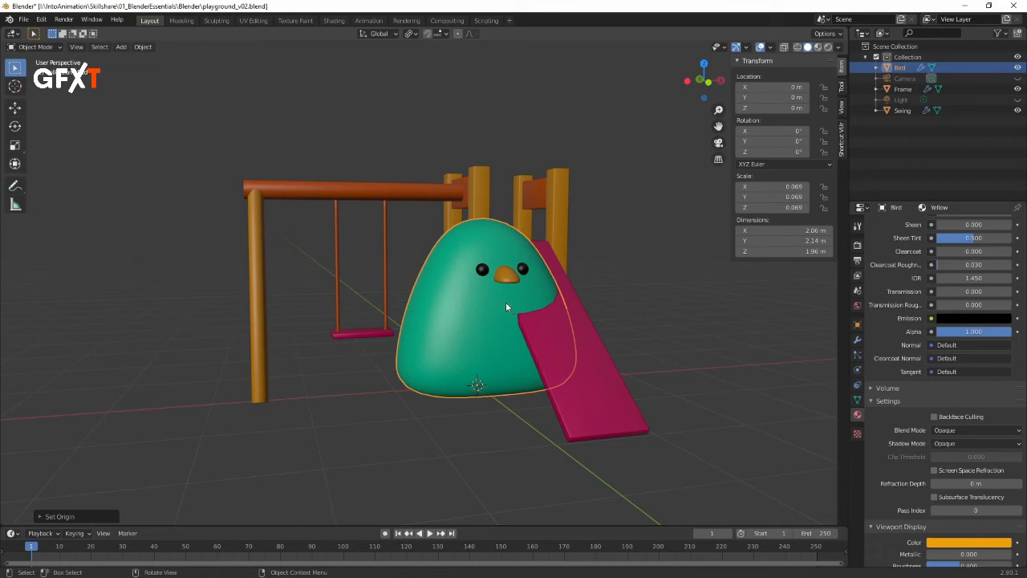
Step: Scale the bird down to about 0.42 m tall around its base and move it onto the swing seat
{"action": "key", "text": "s"}
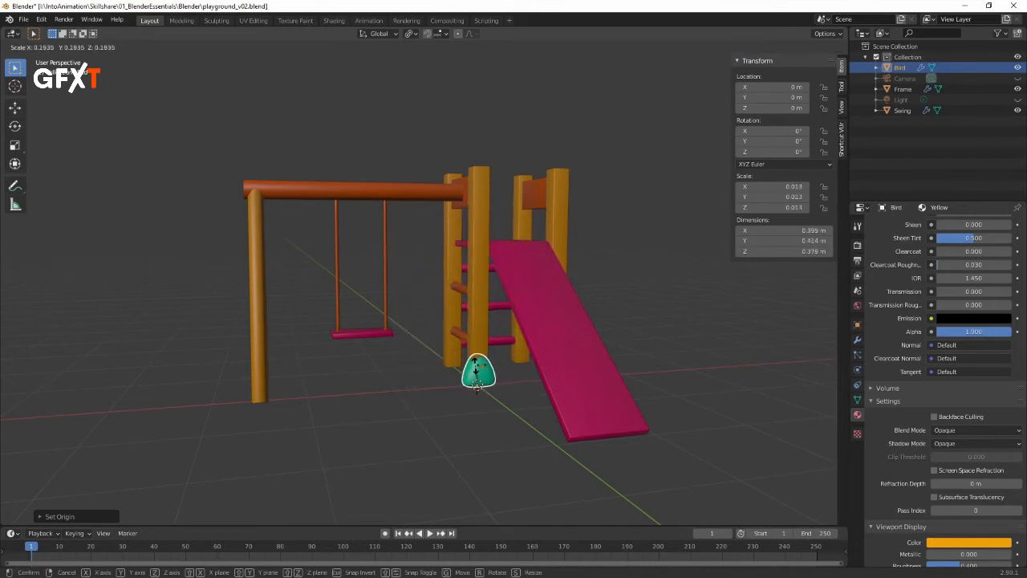
{"action": "left_click", "coordinate": [481, 366]}
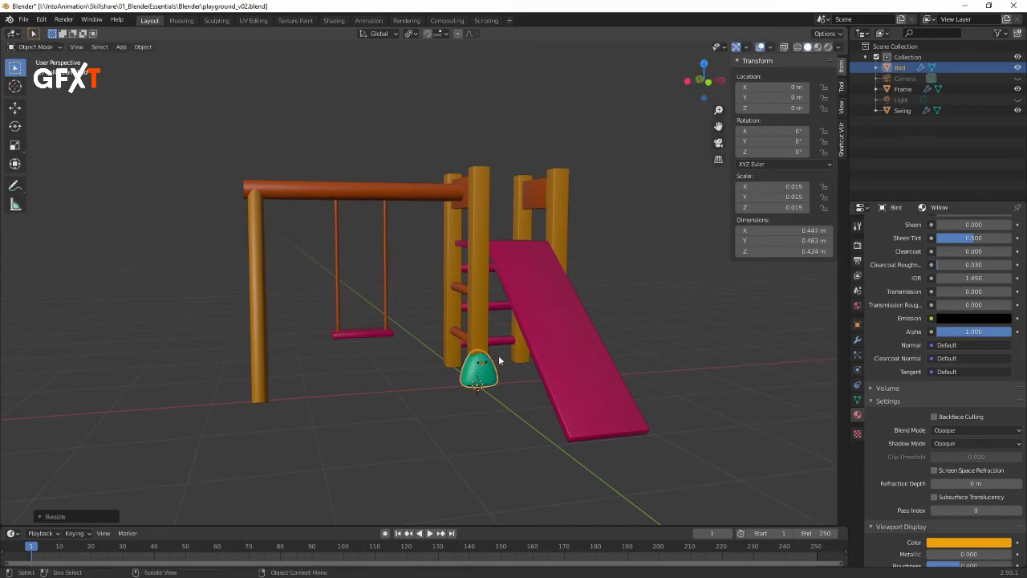
{"action": "middle_click_drag", "start_coordinate": [537, 321], "coordinate": [516, 310]}
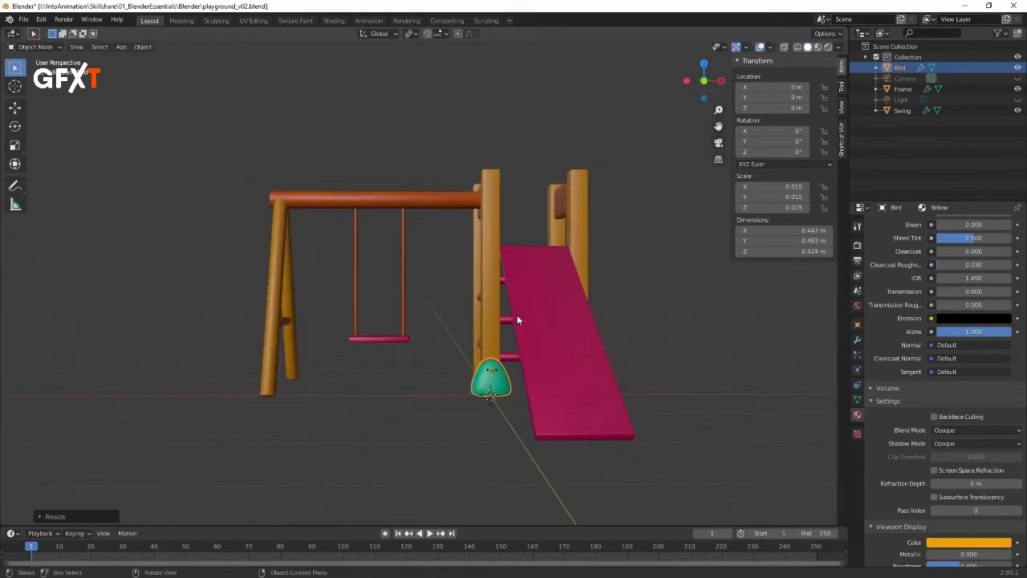
{"action": "key", "text": "g"}
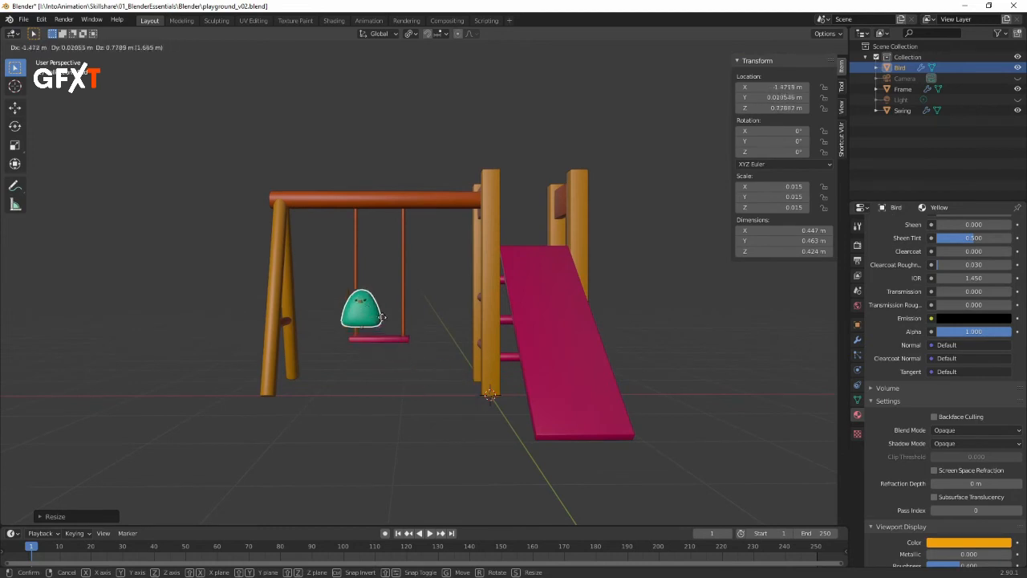
{"action": "left_click", "coordinate": [396, 325]}
{"action": "middle_click_drag", "start_coordinate": [396, 330], "coordinate": [521, 324]}
{"action": "key", "text": "g"}
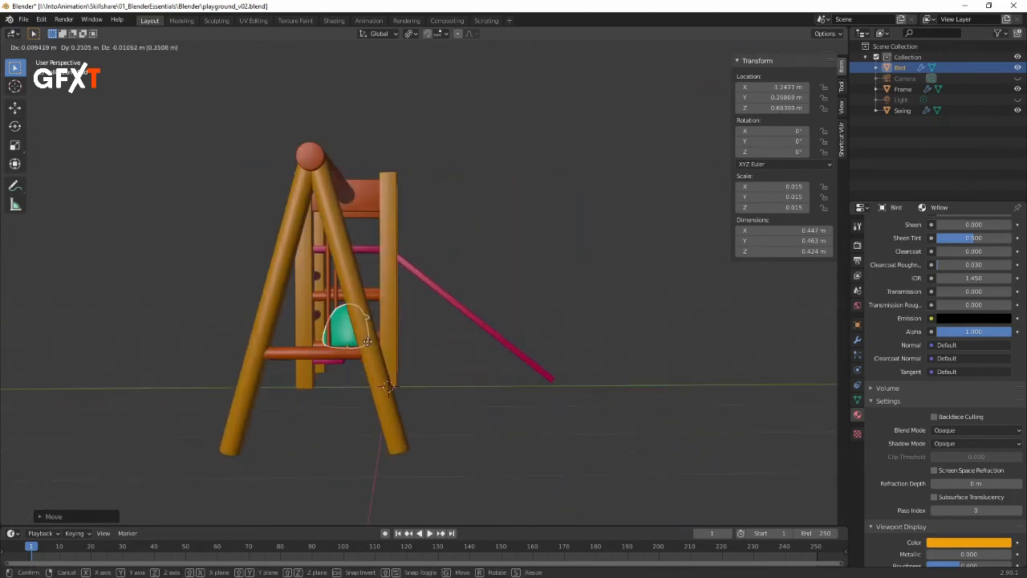
{"action": "left_click", "coordinate": [361, 344]}
{"action": "middle_click_drag", "start_coordinate": [362, 345], "coordinate": [374, 321]}
{"action": "key", "text": "g"}
{"action": "left_click", "coordinate": [378, 313]}
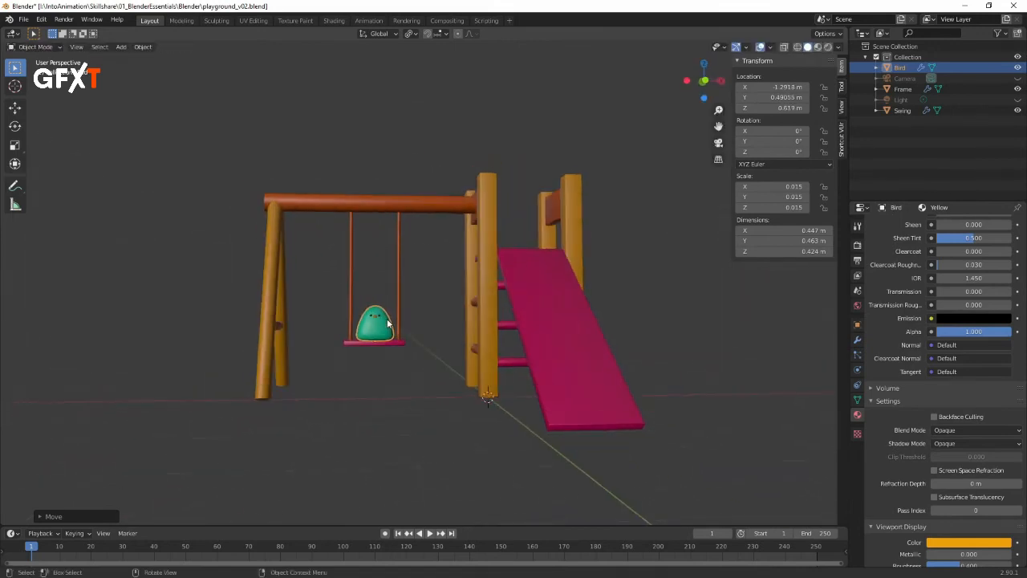
Step: Enlarge the bird on the swing to about 0.53 m tall so it fills the space between the ropes
{"action": "key", "text": "KP_Decimal"}
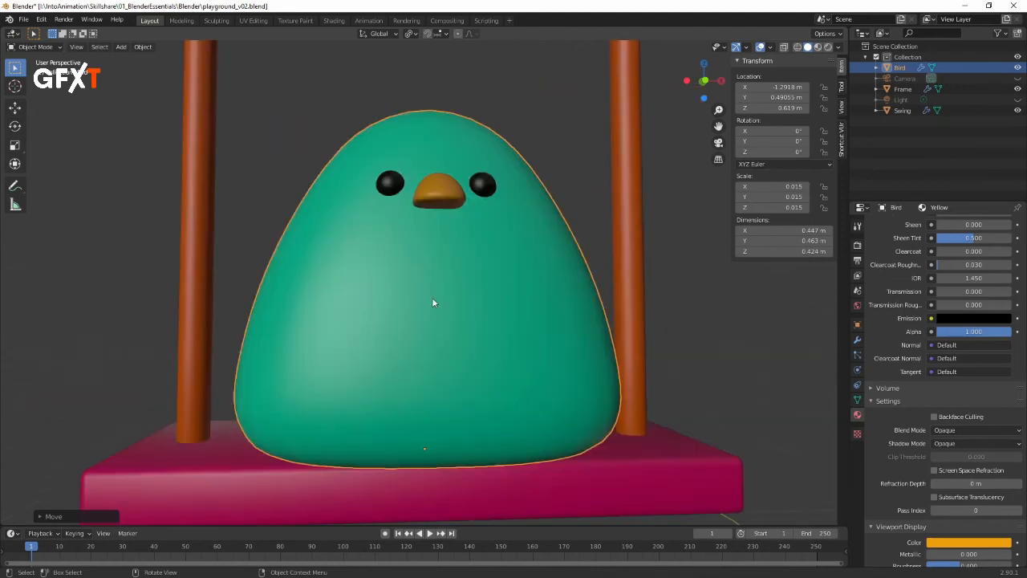
{"action": "middle_click_drag", "start_coordinate": [582, 263], "coordinate": [531, 292]}
{"action": "key", "text": "s"}
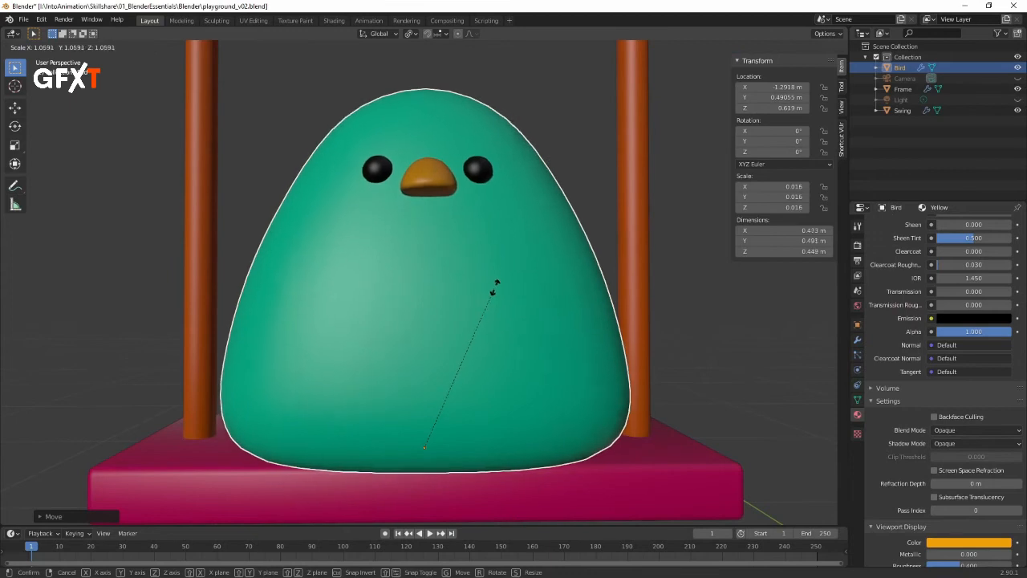
{"action": "left_click", "coordinate": [513, 277]}
{"action": "mouse_move", "coordinate": [522, 277]}
{"action": "middle_mouse_down"}
{"action": "mouse_move", "coordinate": [581, 296]}
{"action": "mouse_move", "coordinate": [500, 318]}
{"action": "mouse_move", "coordinate": [544, 292]}
{"action": "mouse_move", "coordinate": [532, 287]}
{"action": "middle_mouse_up"}
{"action": "key", "text": "s"}
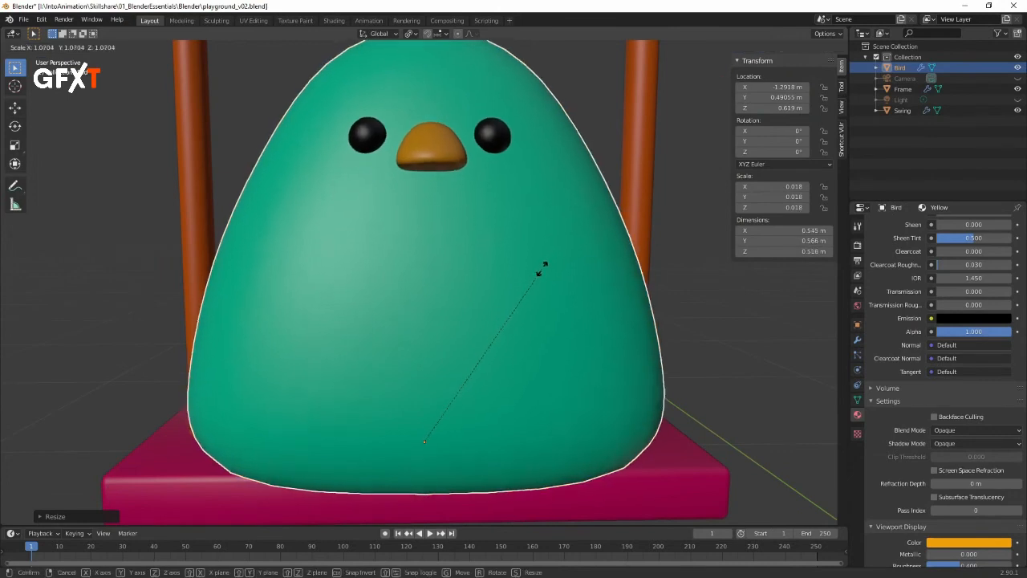
{"action": "left_click", "coordinate": [564, 285]}
Step: Center the bird between the swing ropes and rest its base on the seat, at about X -1.305 m, Z 0.621 m
{"action": "middle_click_drag", "start_coordinate": [565, 284], "coordinate": [528, 289]}
{"action": "key", "text": "g"}
{"action": "left_click", "coordinate": [524, 276]}
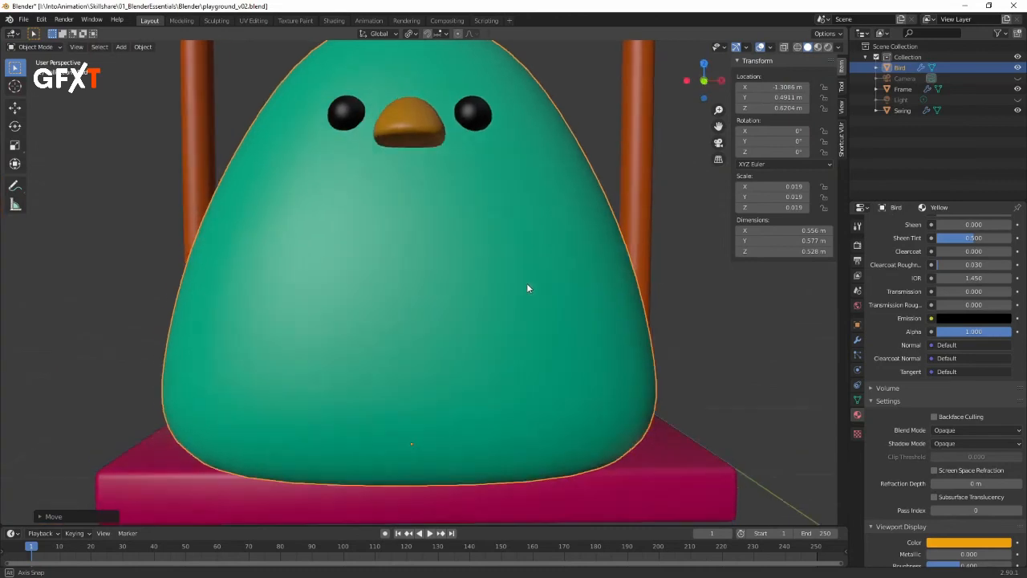
{"action": "key", "text": "g"}
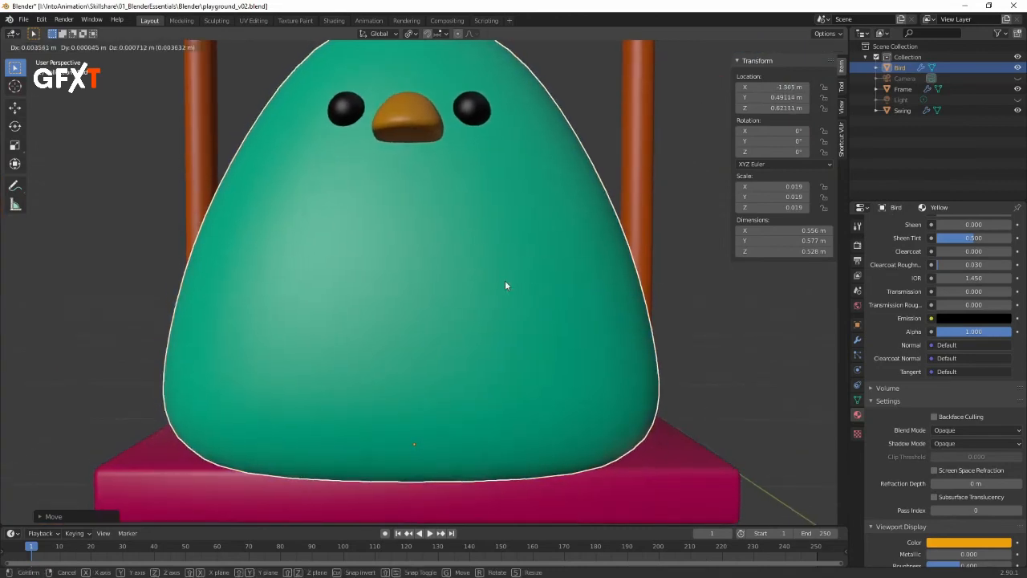
{"action": "left_click", "coordinate": [505, 281]}
{"action": "middle_click_drag", "start_coordinate": [516, 278], "coordinate": [542, 279]}
{"action": "key", "text": "Home"}
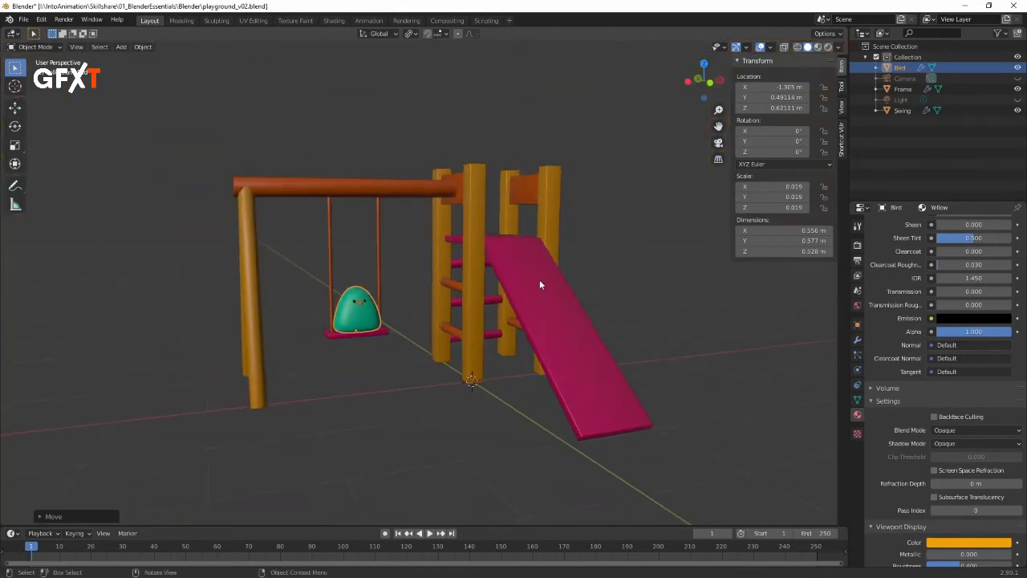
Step: Try rotating the swing about its X axis with the Rotate tool, and undo the rotation
{"action": "middle_click_drag", "start_coordinate": [445, 356], "coordinate": [384, 340]}
{"action": "left_click", "coordinate": [392, 340]}
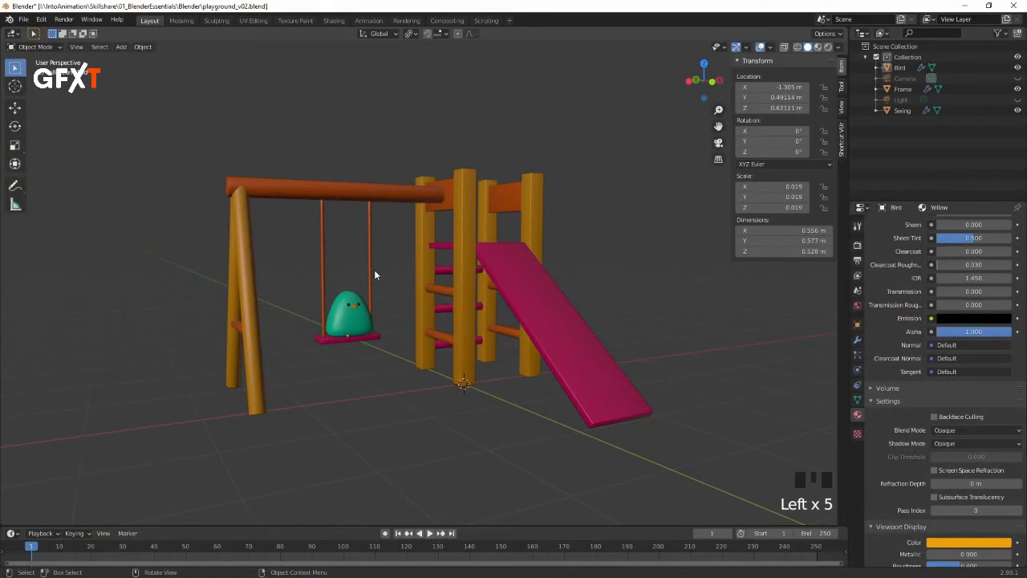
{"action": "left_click", "coordinate": [377, 228]}
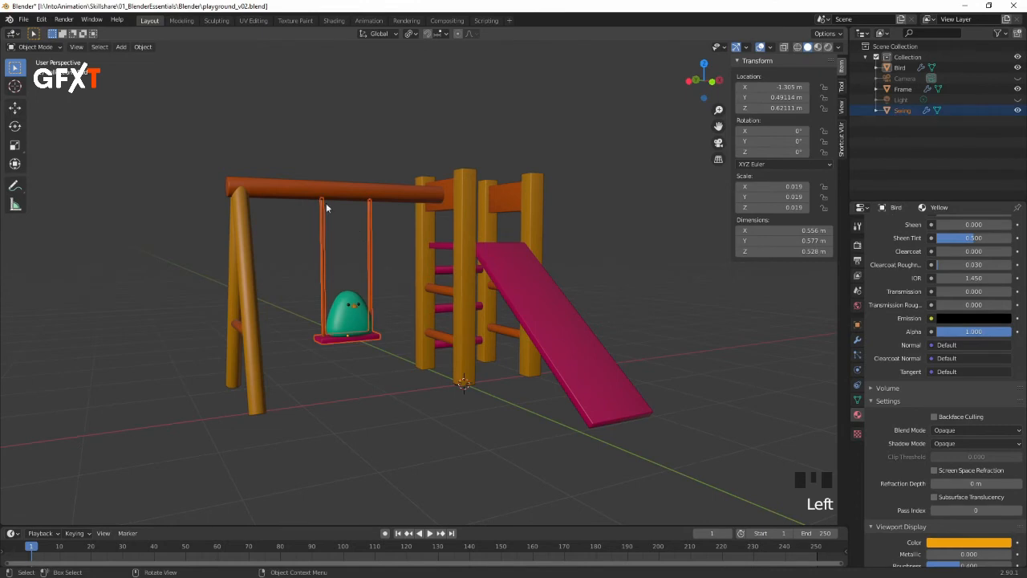
{"action": "left_click", "coordinate": [15, 127]}
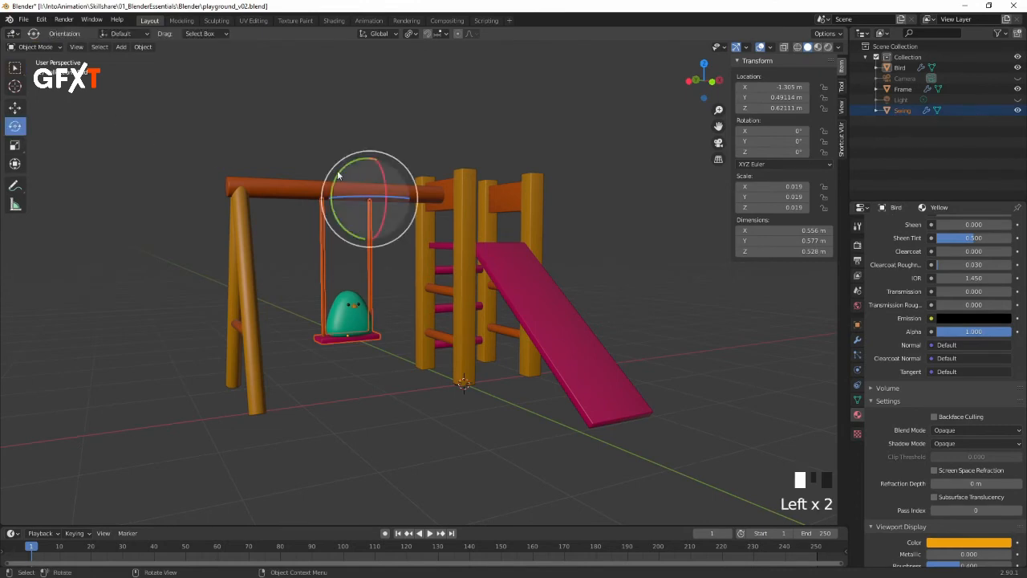
{"action": "left_click_drag", "start_coordinate": [378, 173], "coordinate": [375, 200]}
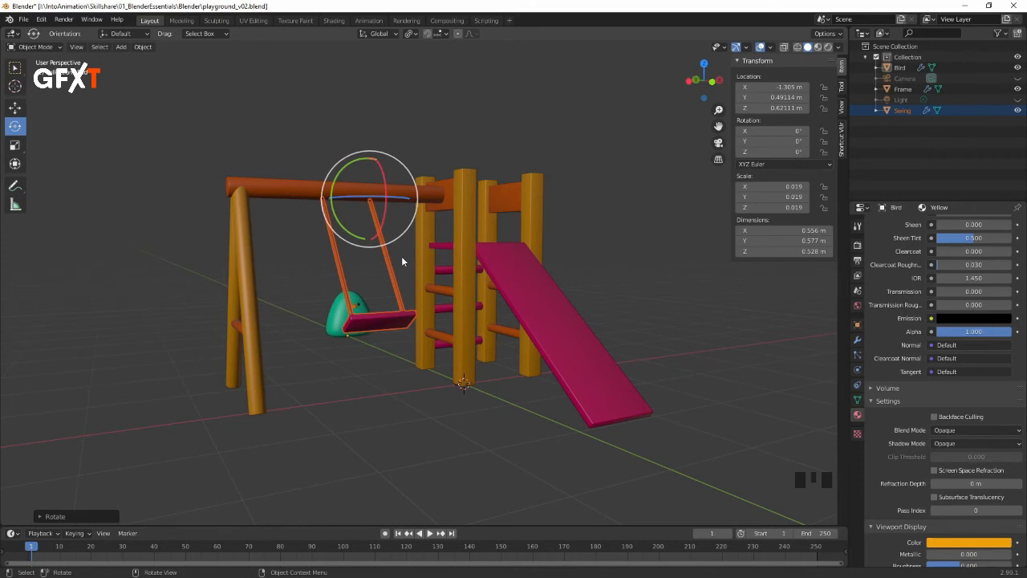
{"action": "key", "text": "ctrl+z"}
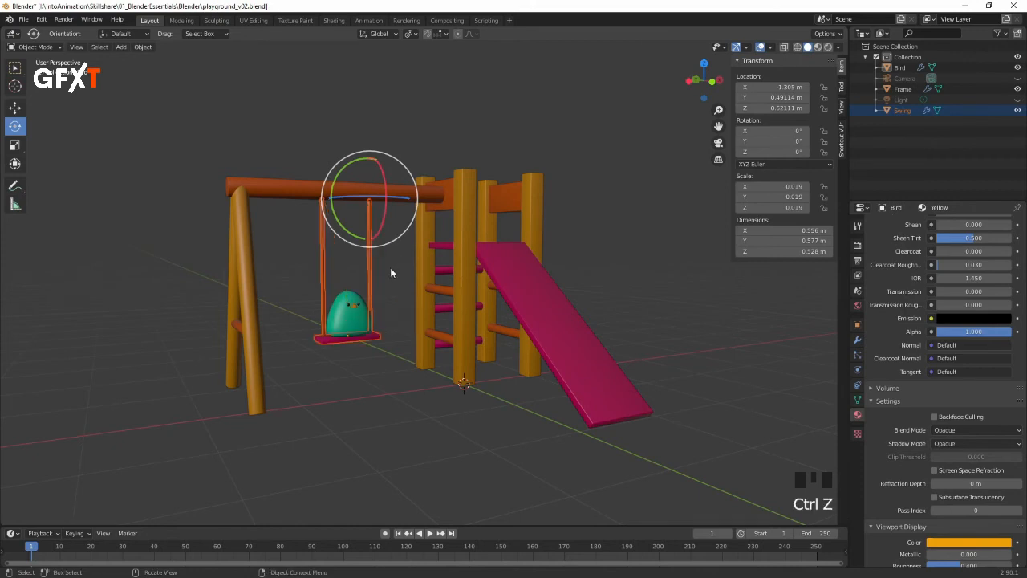
{"action": "left_click", "coordinate": [387, 296]}
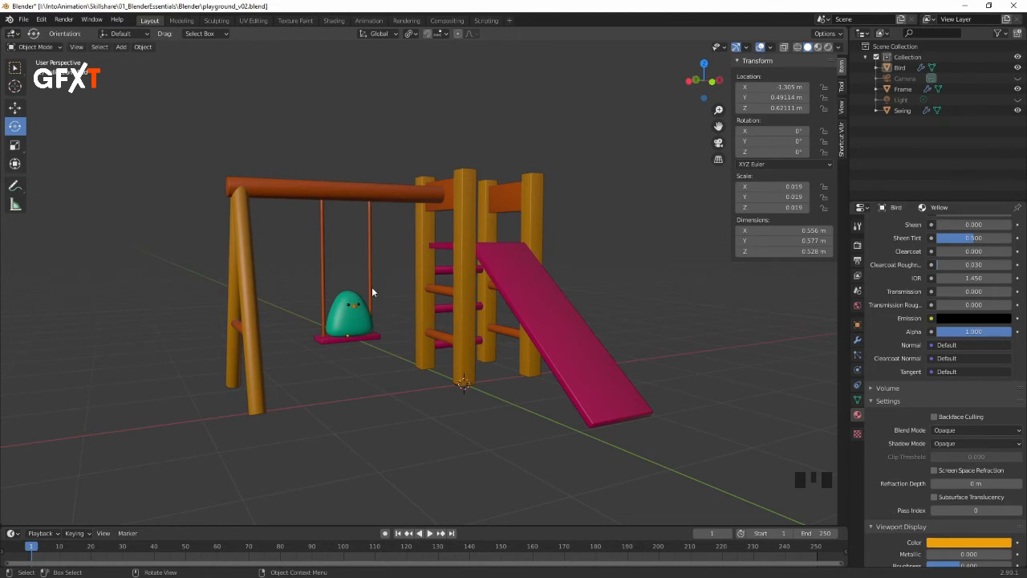
Step: Show the playground in front view and select the swing, with the Select Box tool active
{"action": "mouse_move", "coordinate": [376, 310]}
{"action": "middle_mouse_down"}
{"action": "mouse_move", "coordinate": [414, 312]}
{"action": "mouse_move", "coordinate": [377, 307]}
{"action": "middle_mouse_up"}
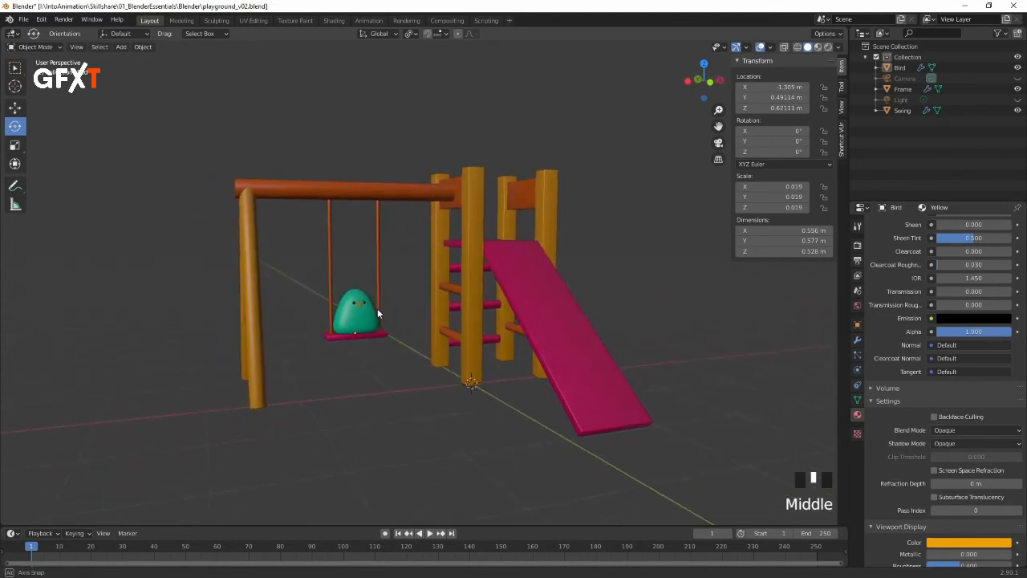
{"action": "key", "text": "KP_1"}
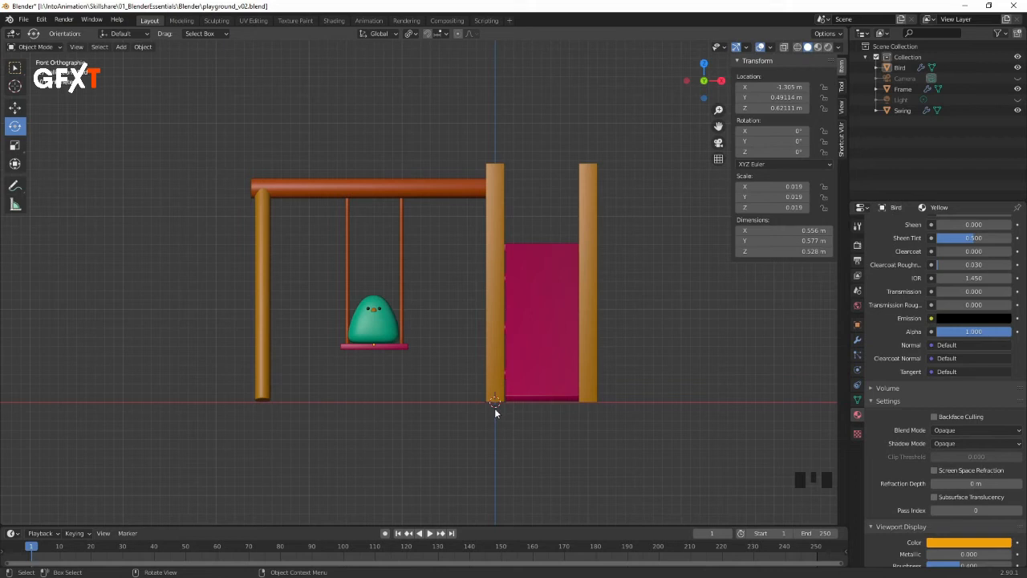
{"action": "left_click", "coordinate": [401, 247]}
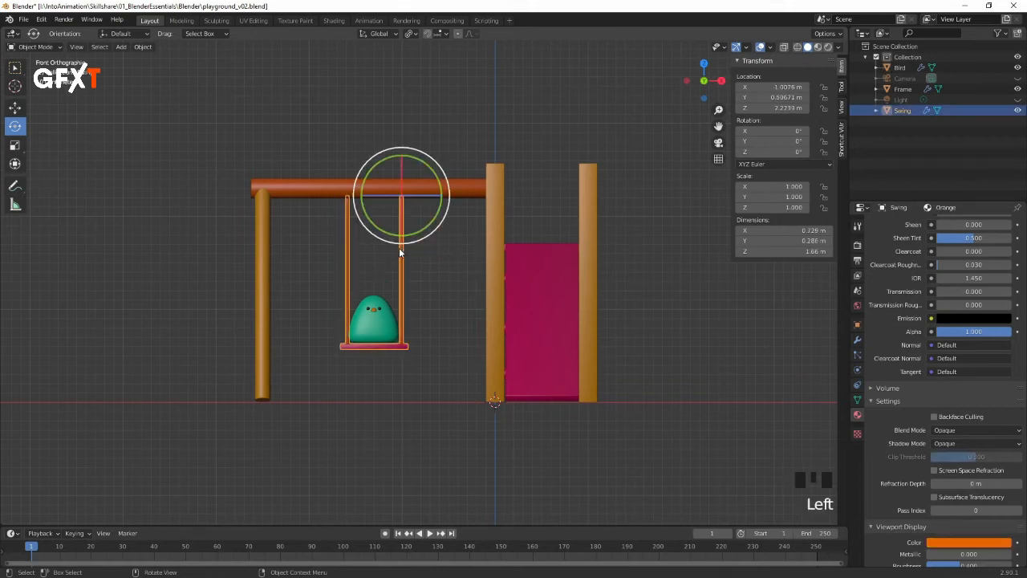
{"action": "key", "text": "w"}
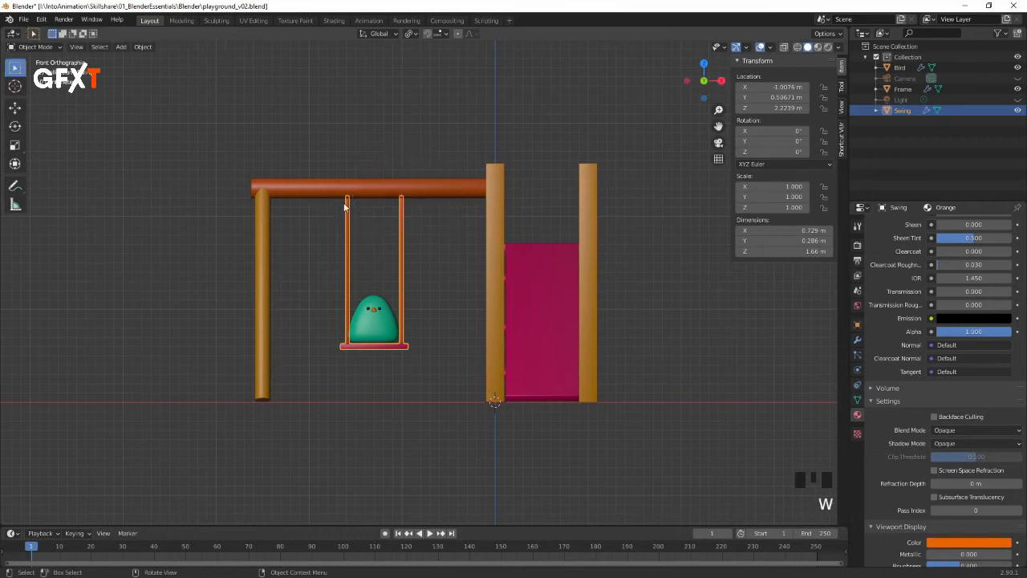
Step: Snap the 3D cursor to the selected swing's origin and add an armature there
{"action": "right_click", "coordinate": [401, 250]}
{"action": "mouse_move", "coordinate": [397, 249]}
{"action": "mouse_move", "coordinate": [398, 339]}
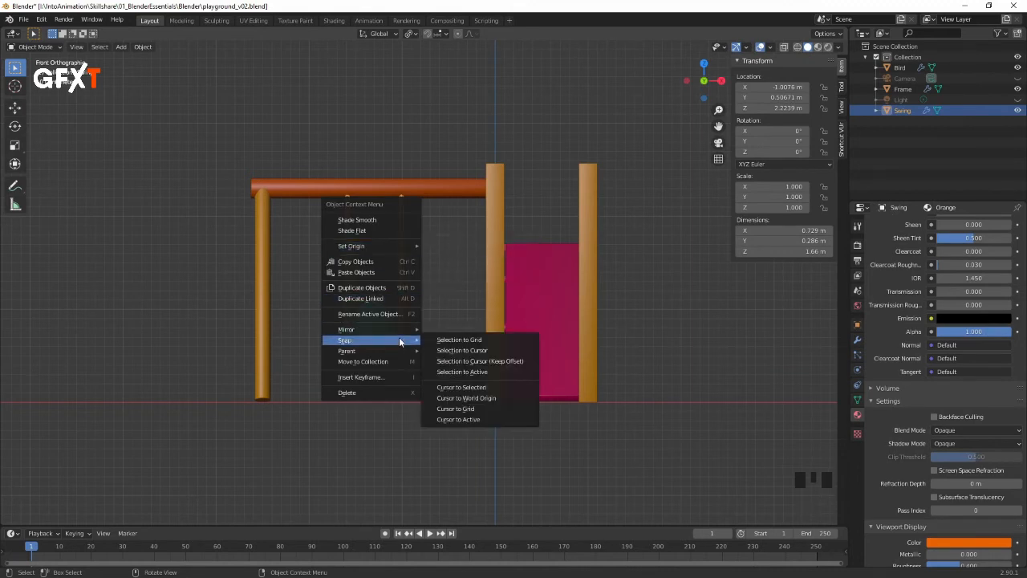
{"action": "left_click", "coordinate": [481, 389]}
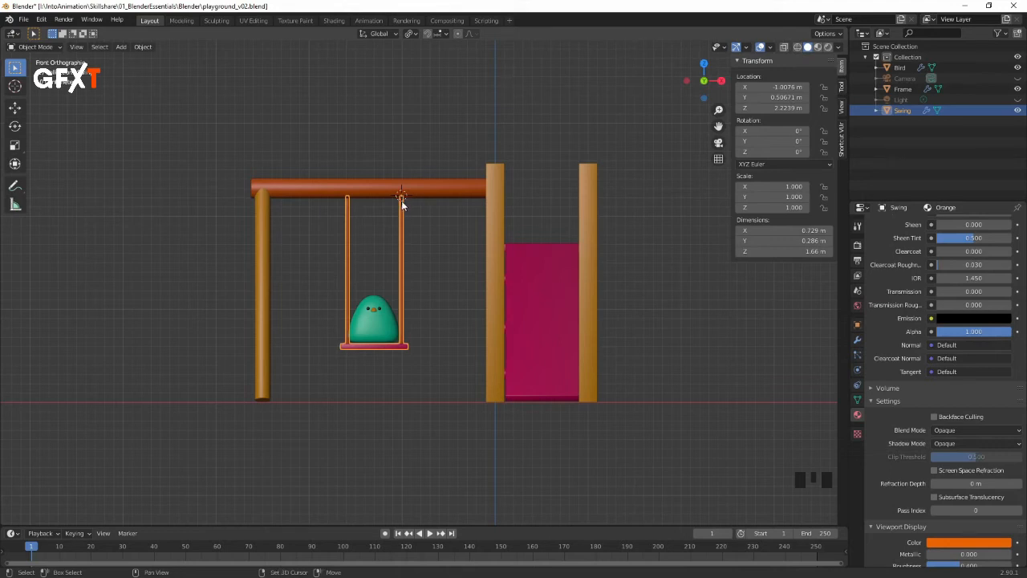
{"action": "key", "text": "shift+a"}
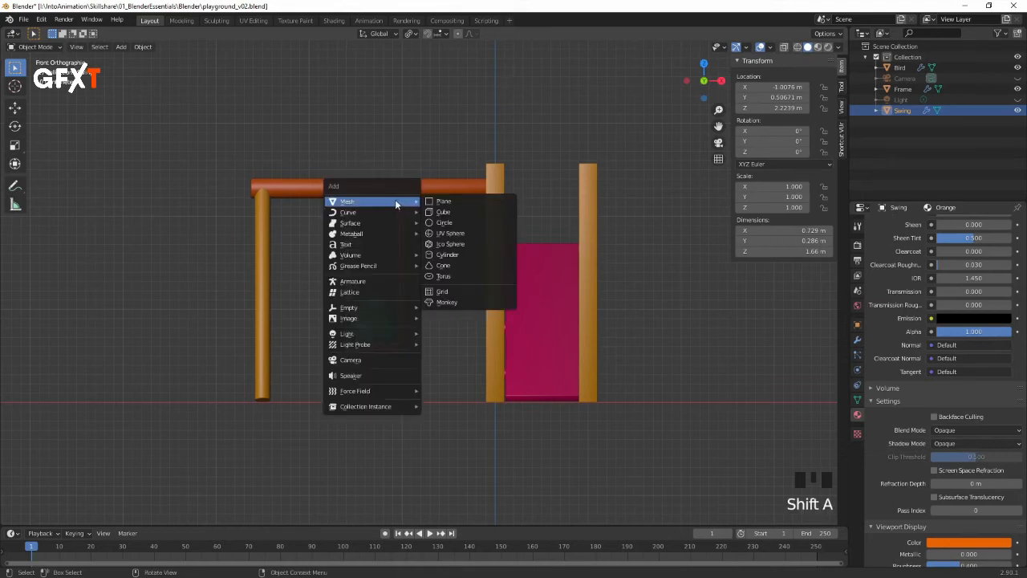
{"action": "left_click", "coordinate": [353, 282]}
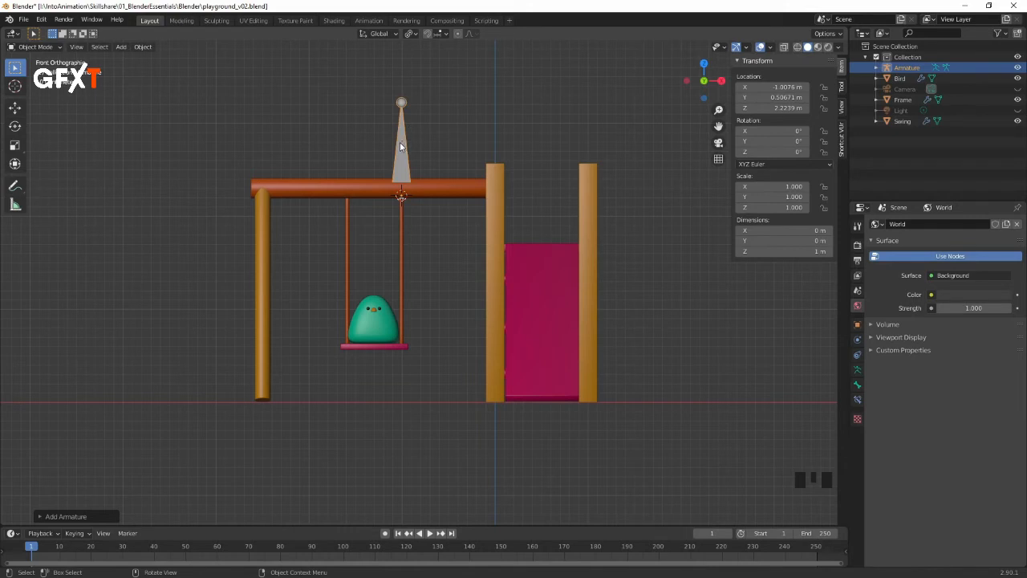
Step: In Edit Mode, move the bone's tip straight down along Z to the swing seat, at about -1.61 m
{"action": "key", "text": "Tab"}
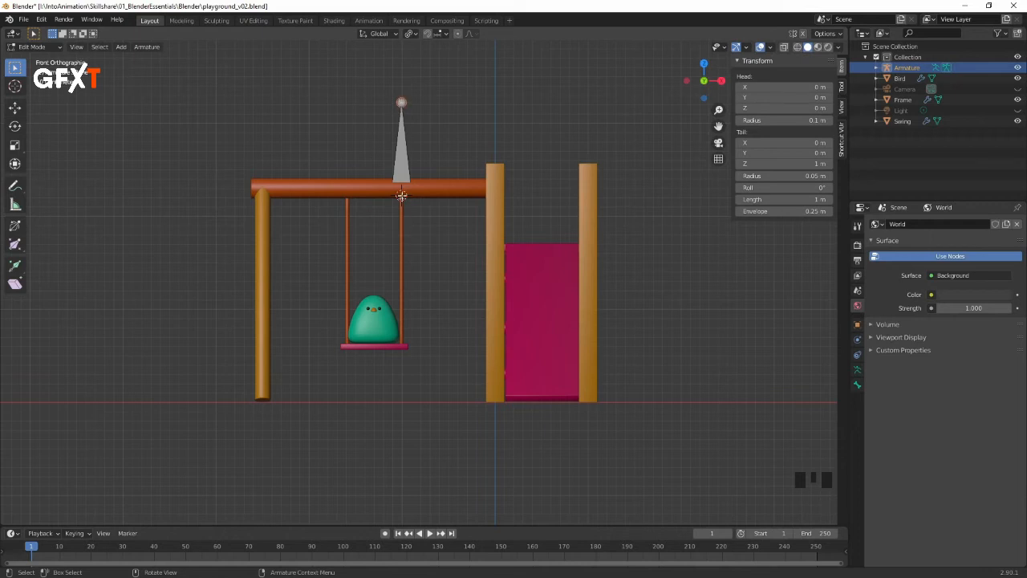
{"action": "left_click", "coordinate": [400, 170]}
{"action": "left_click", "coordinate": [402, 102]}
{"action": "key", "text": "g"}
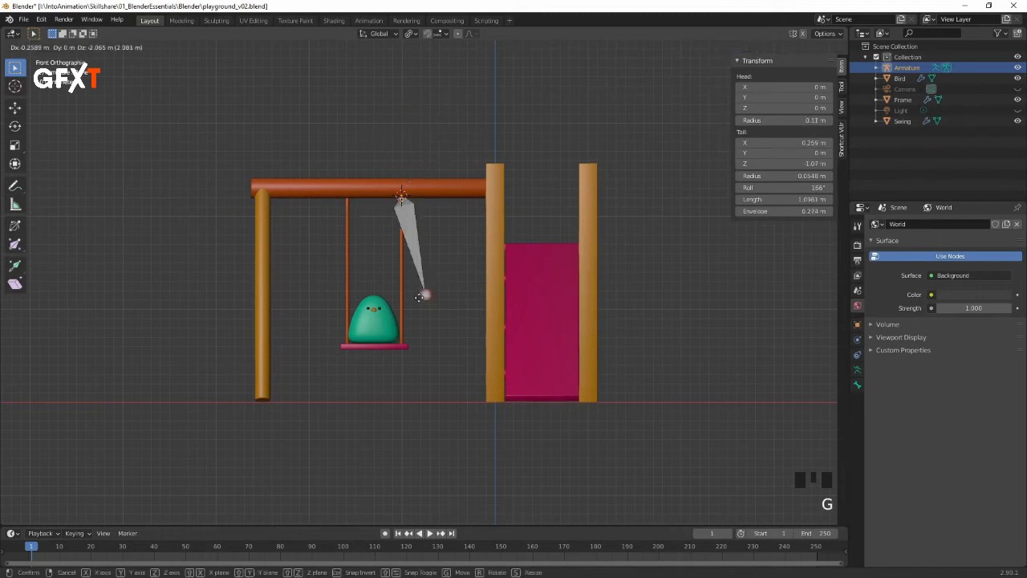
{"action": "key", "text": "z"}
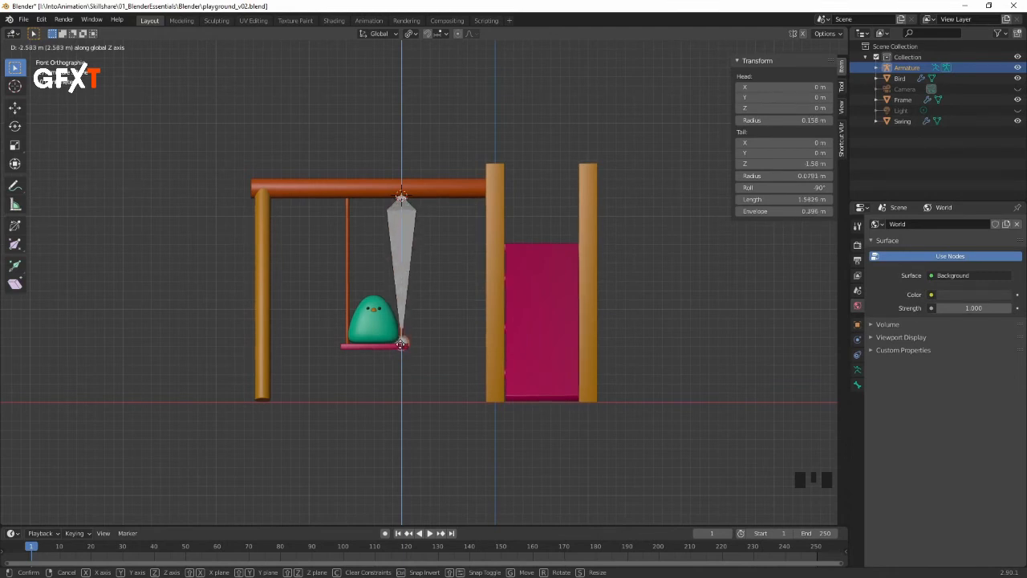
{"action": "left_click", "coordinate": [397, 363]}
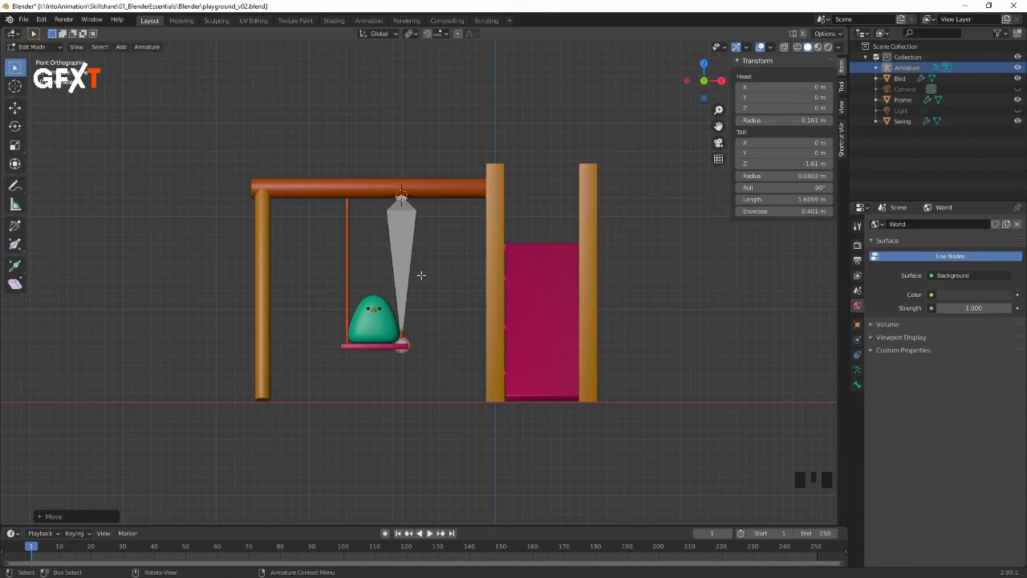
Step: Subdivide the bone with 2 cuts and return to Object Mode
{"action": "left_click", "coordinate": [409, 225]}
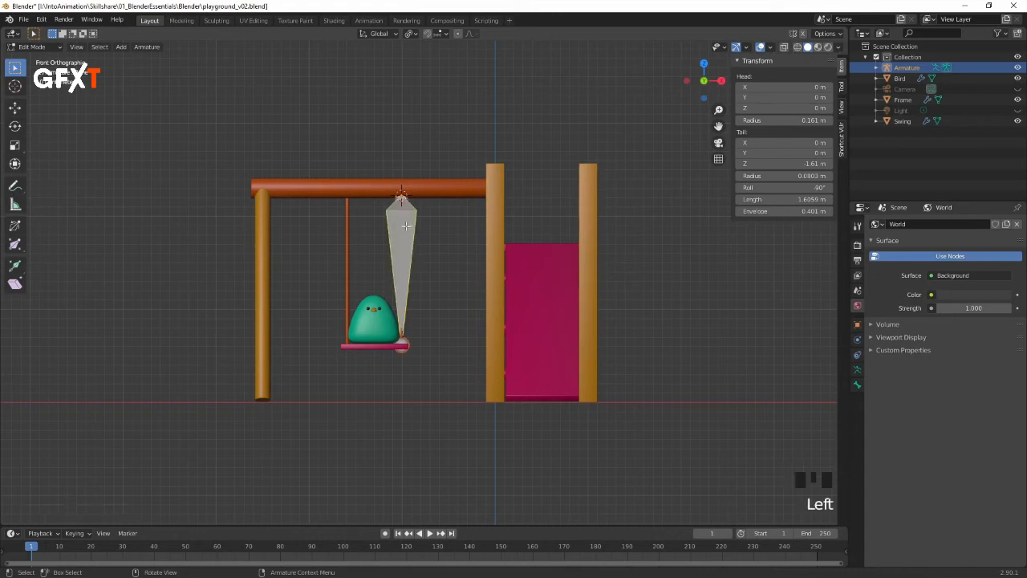
{"action": "right_click", "coordinate": [407, 231]}
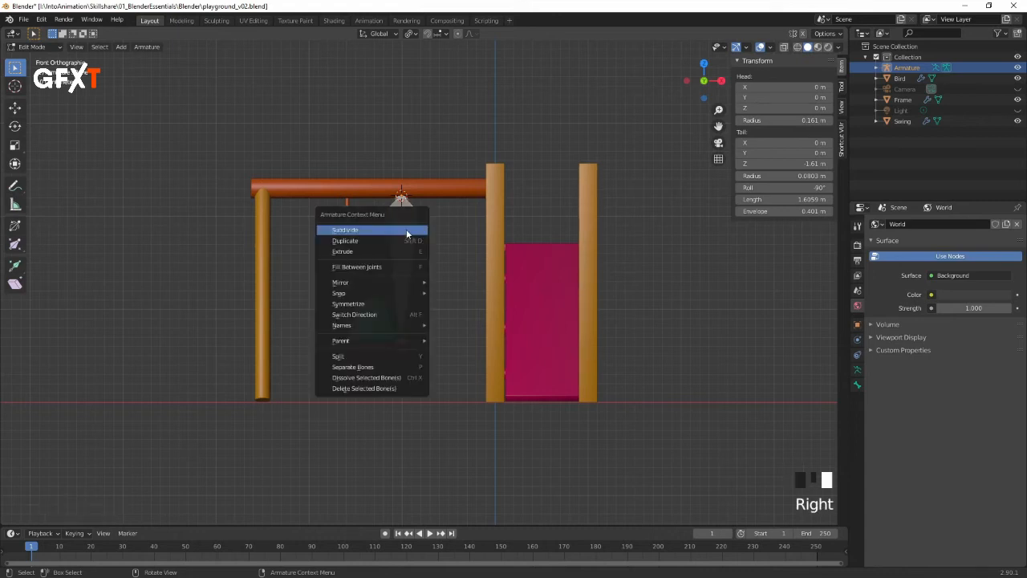
{"action": "left_click", "coordinate": [406, 230]}
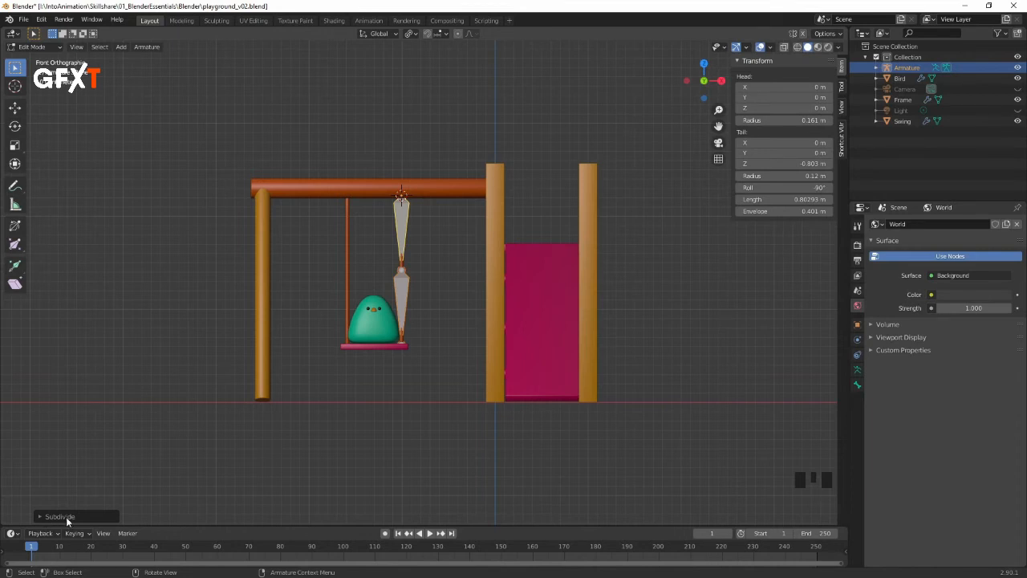
{"action": "left_click", "coordinate": [39, 516]}
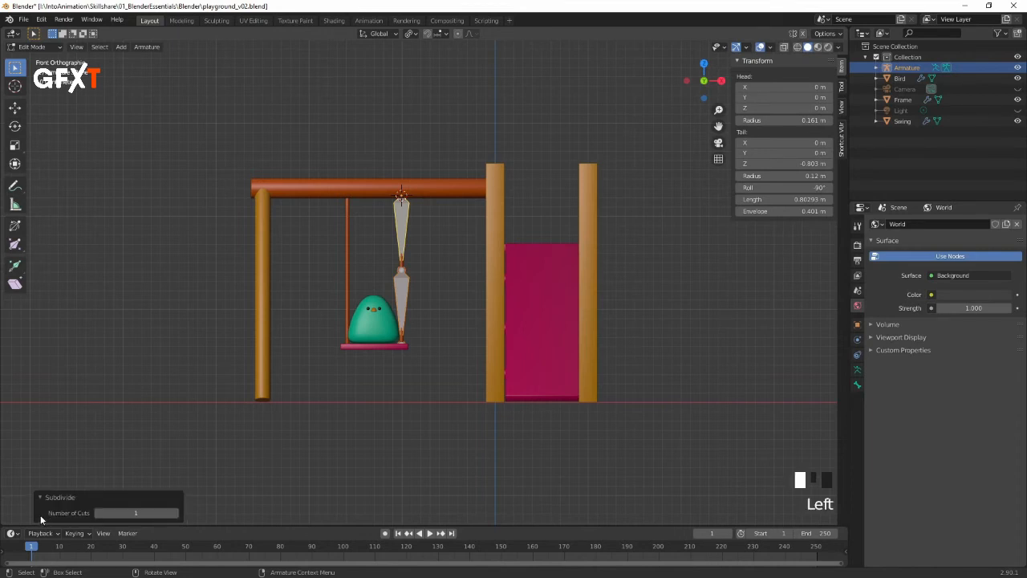
{"action": "left_click", "coordinate": [176, 514]}
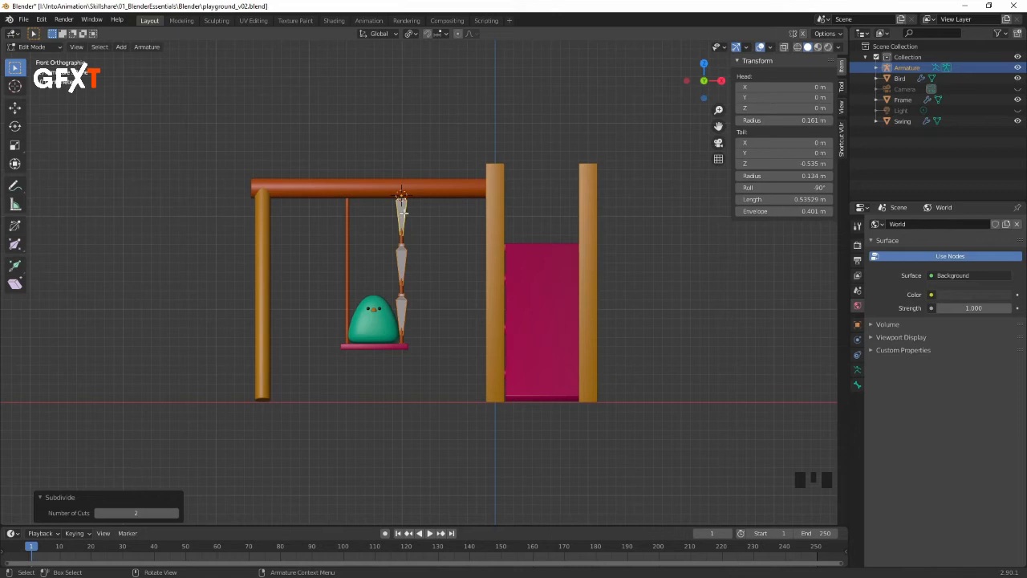
{"action": "key", "text": "Tab"}
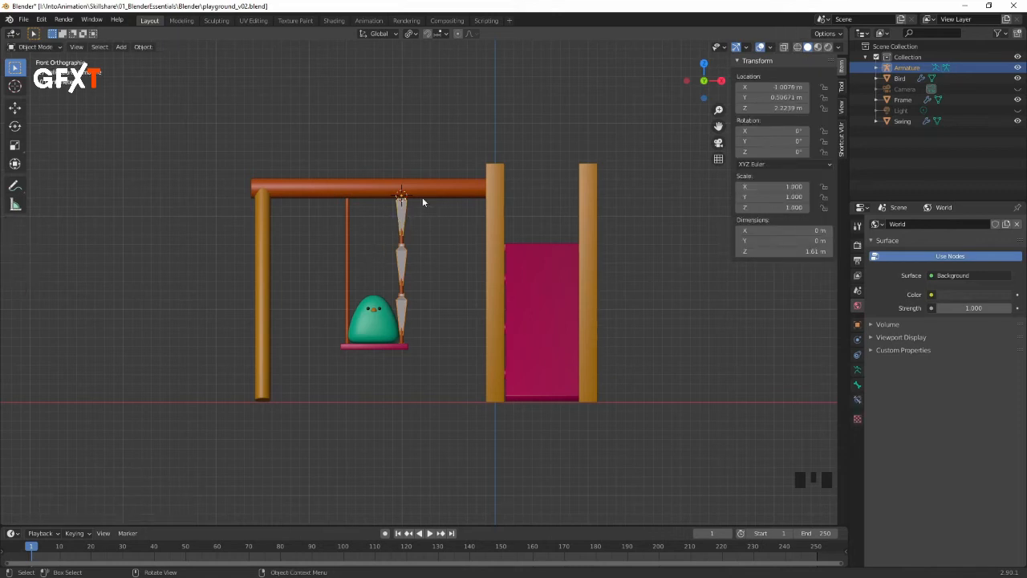
Step: Move the armature about -0.276 m along X to centre it between the swing ropes, and save the file
{"action": "key", "text": "g"}
{"action": "key", "text": "x"}
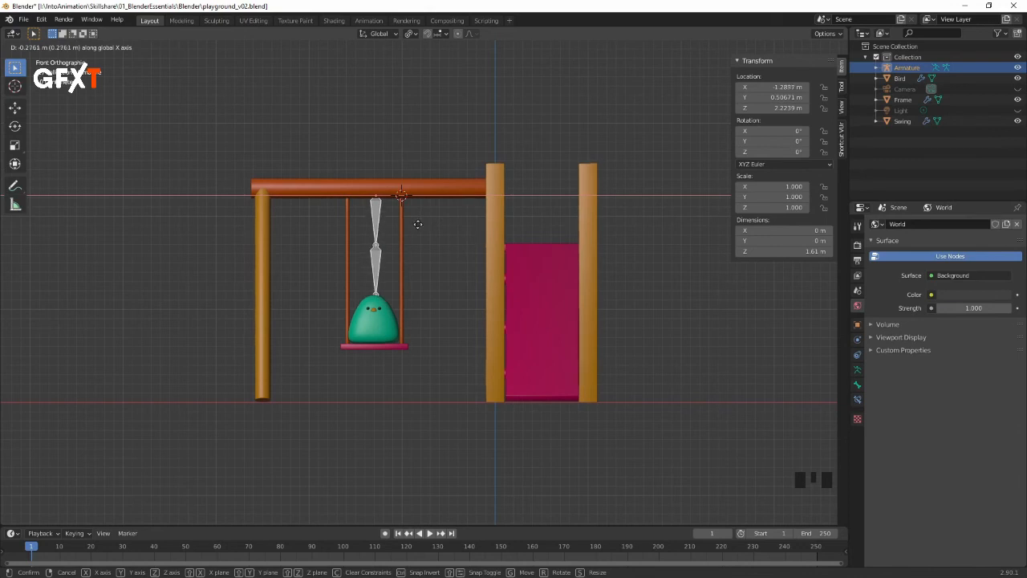
{"action": "left_click", "coordinate": [417, 225]}
{"action": "middle_click_drag", "start_coordinate": [437, 209], "coordinate": [376, 206]}
{"action": "middle_click_drag", "start_coordinate": [425, 280], "coordinate": [408, 249]}
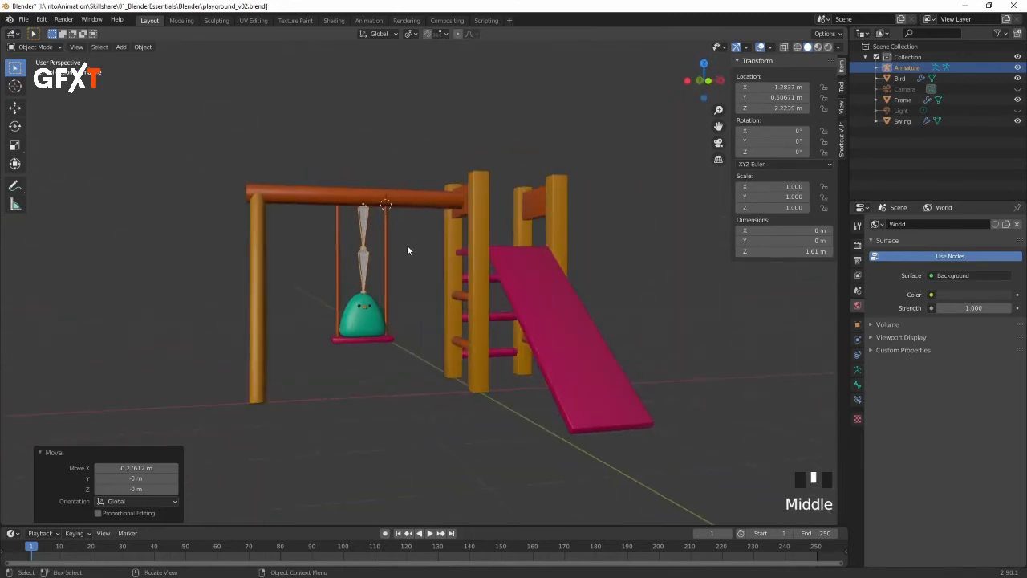
{"action": "key", "text": "ctrl+s"}
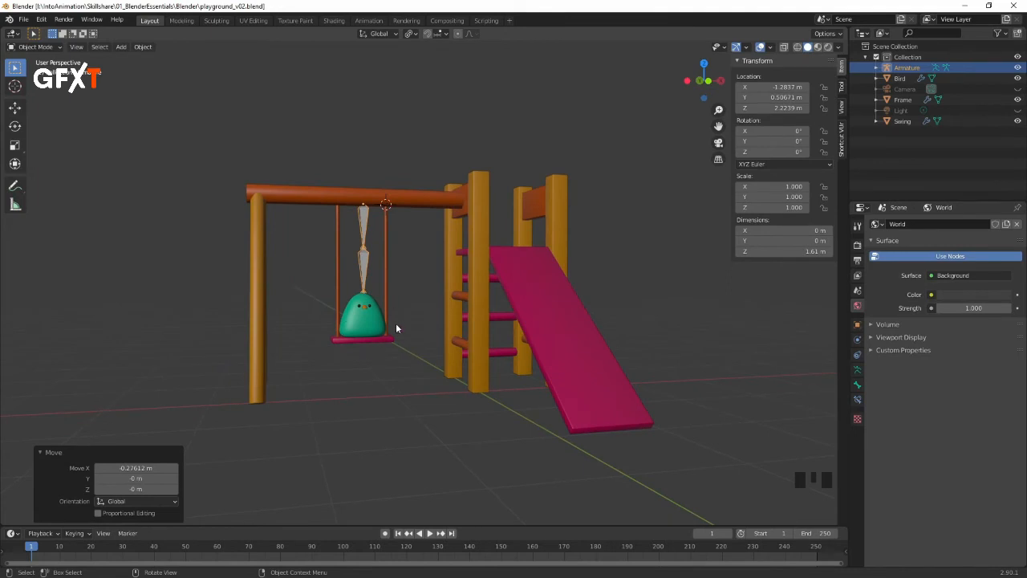
Step: Hide the bird and parent the swing to the armature with automatic weights
{"action": "left_click", "coordinate": [1017, 78]}
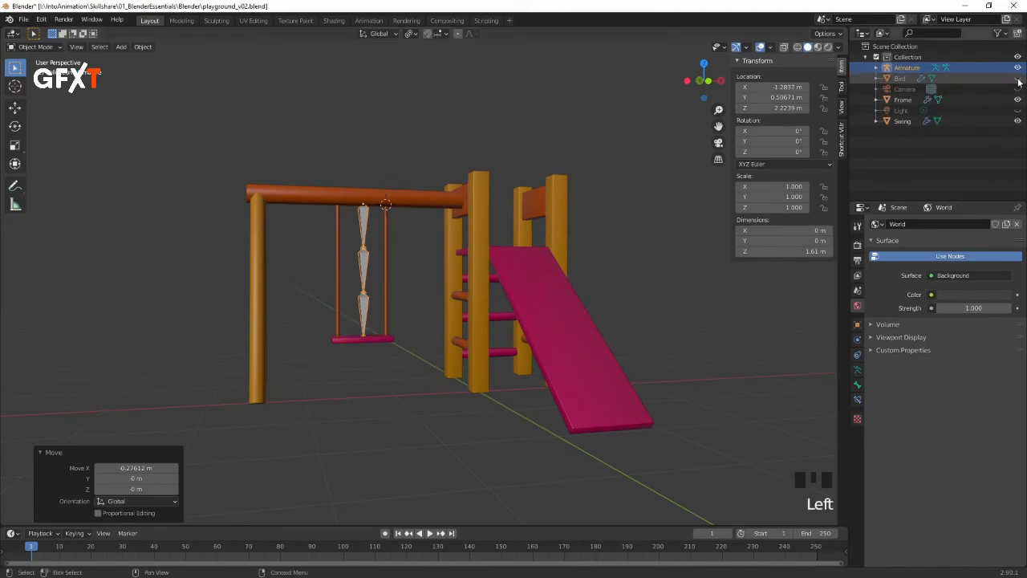
{"action": "left_click", "coordinate": [409, 265]}
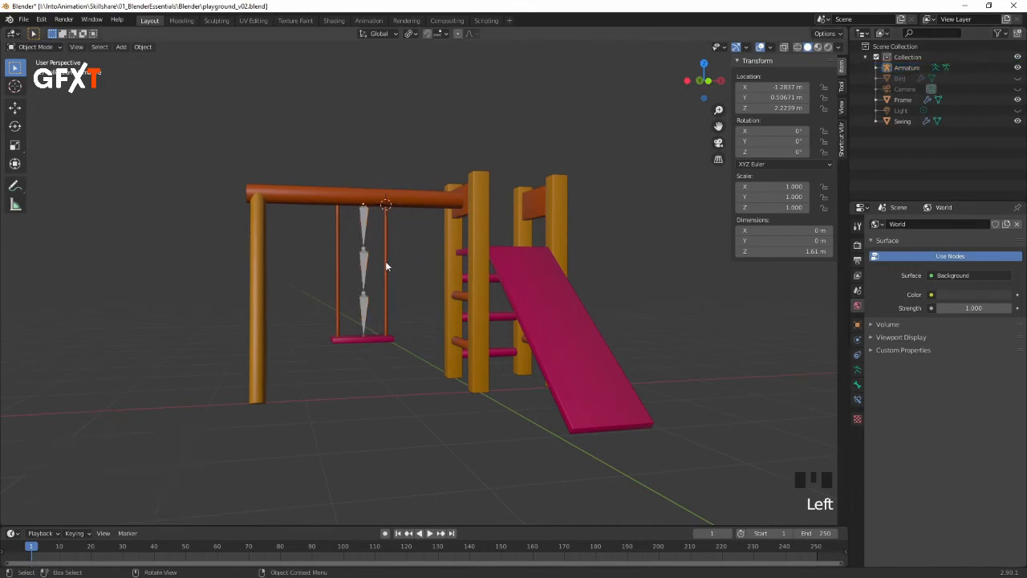
{"action": "left_click", "coordinate": [386, 277]}
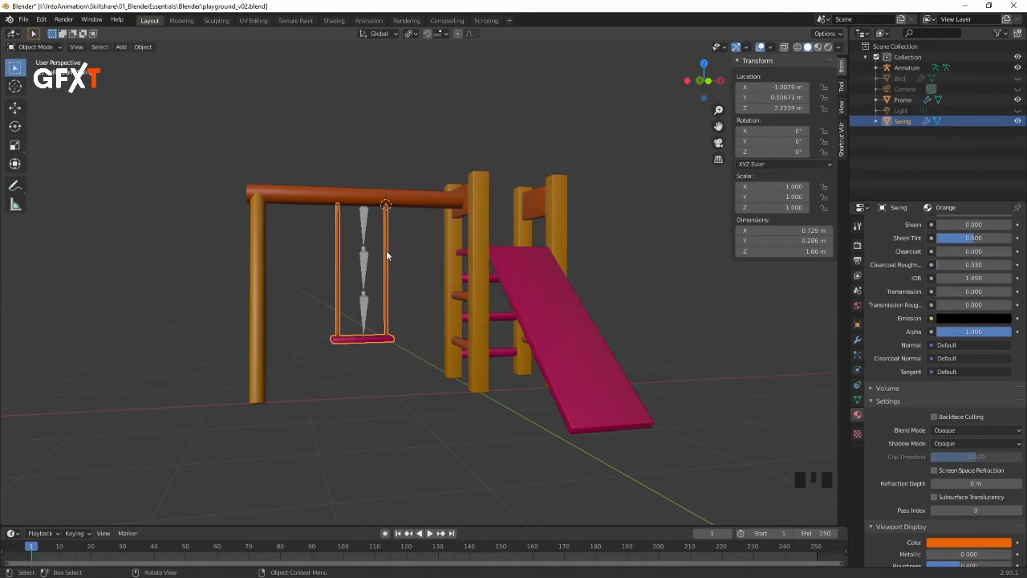
{"action": "left_click", "coordinate": [365, 261], "text": "shift"}
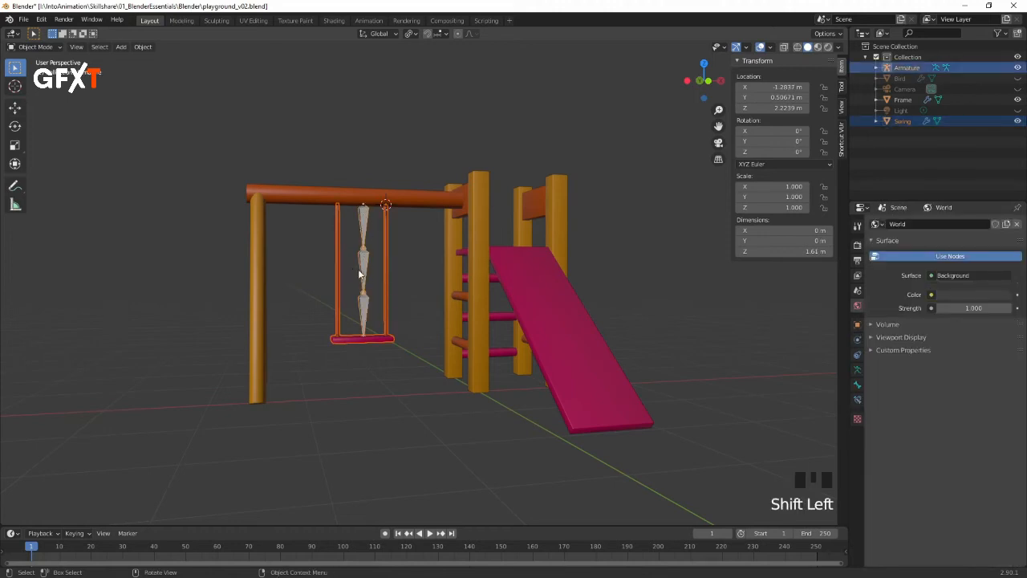
{"action": "right_click", "coordinate": [365, 258]}
{"action": "mouse_move", "coordinate": [364, 255]}
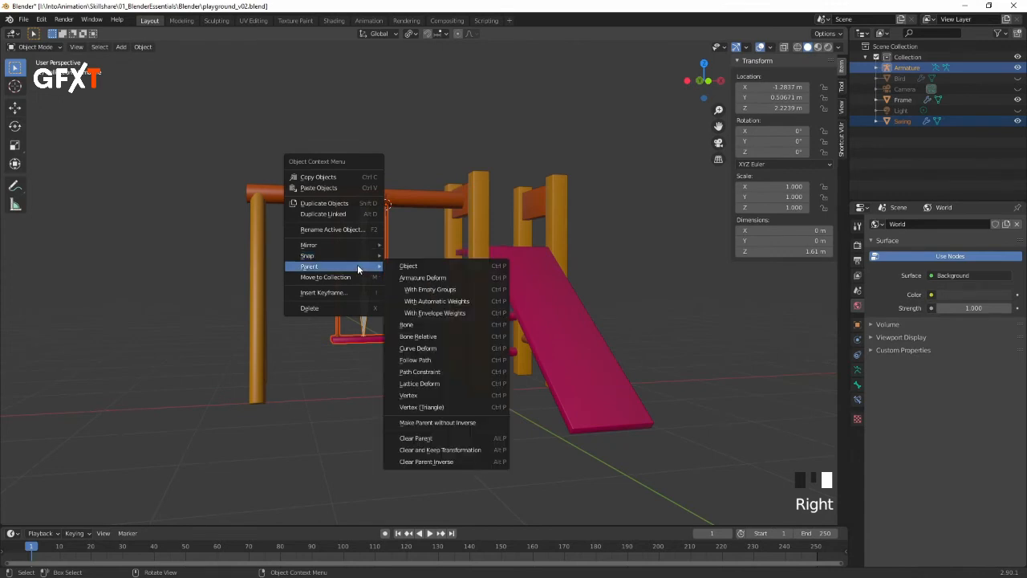
{"action": "left_click", "coordinate": [442, 302]}
{"action": "middle_click_drag", "start_coordinate": [405, 255], "coordinate": [420, 280]}
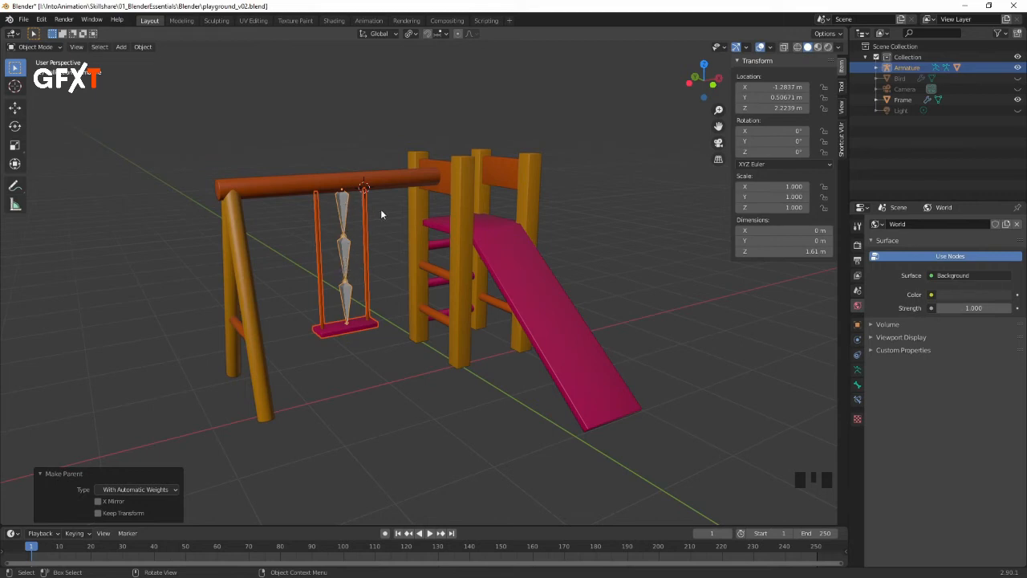
Step: Select only the armature and switch it to Pose Mode
{"action": "left_click", "coordinate": [380, 233]}
{"action": "left_click", "coordinate": [345, 207]}
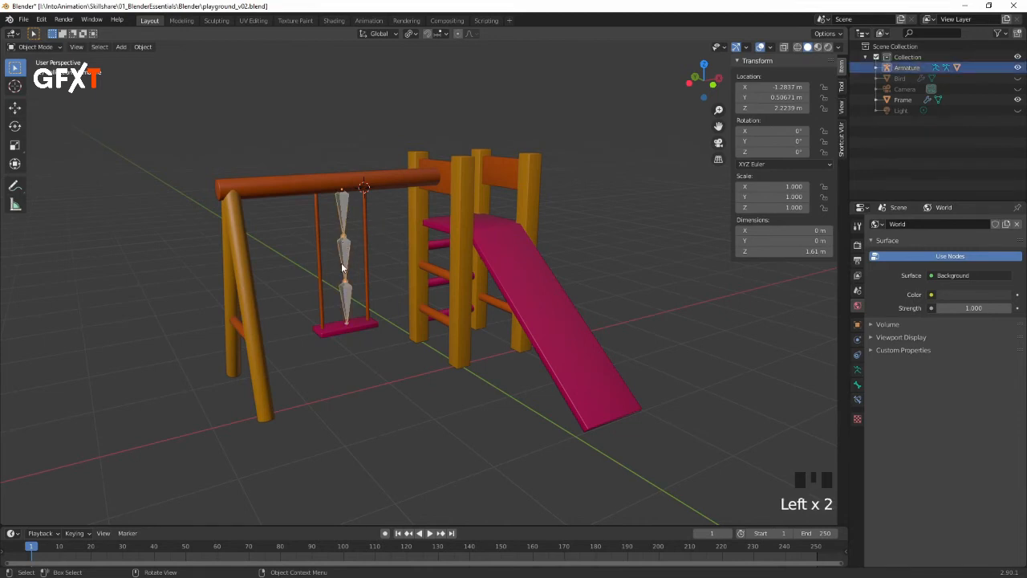
{"action": "left_click", "coordinate": [48, 48]}
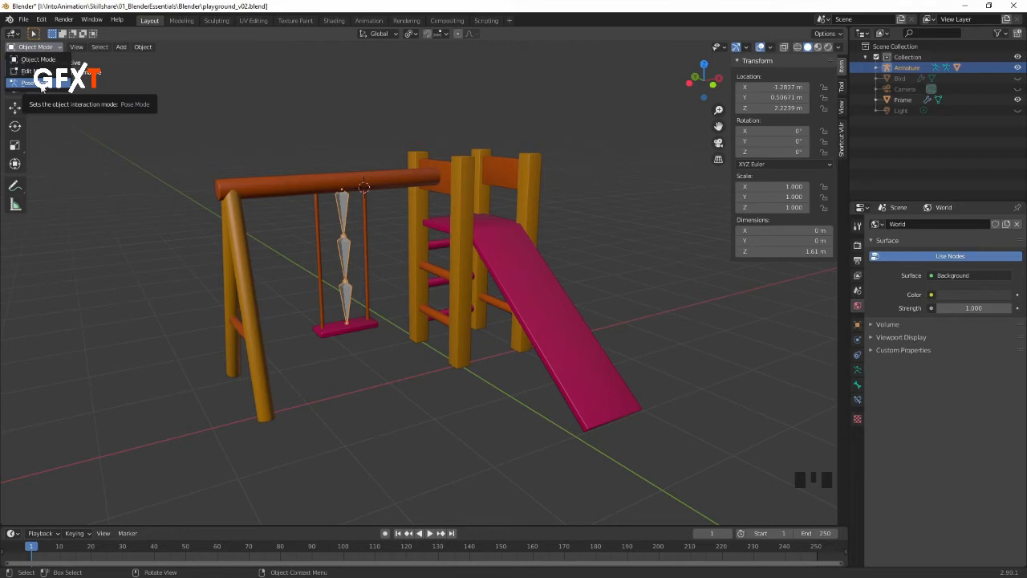
{"action": "left_click", "coordinate": [40, 83]}
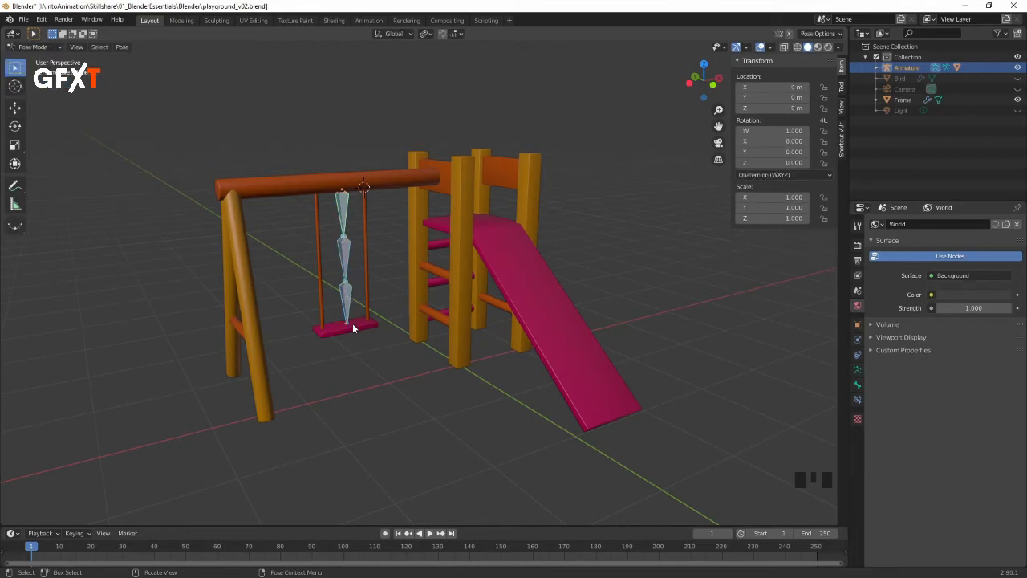
Step: Test the rig by rotating the middle bone about 30° and the lowest bone about 49° around the global X axis
{"action": "left_click", "coordinate": [346, 267]}
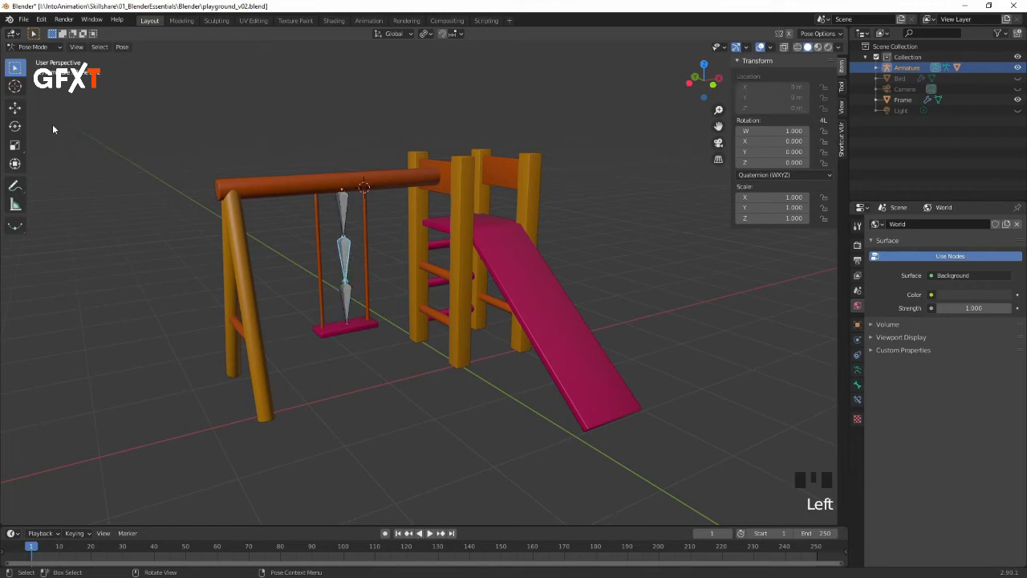
{"action": "left_click", "coordinate": [16, 127]}
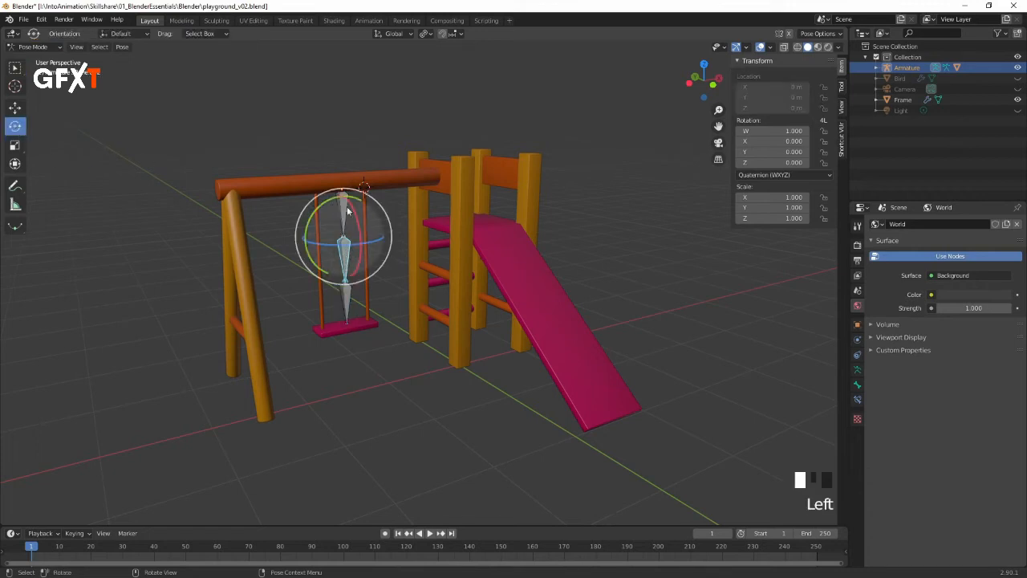
{"action": "left_click_drag", "start_coordinate": [354, 212], "coordinate": [375, 277]}
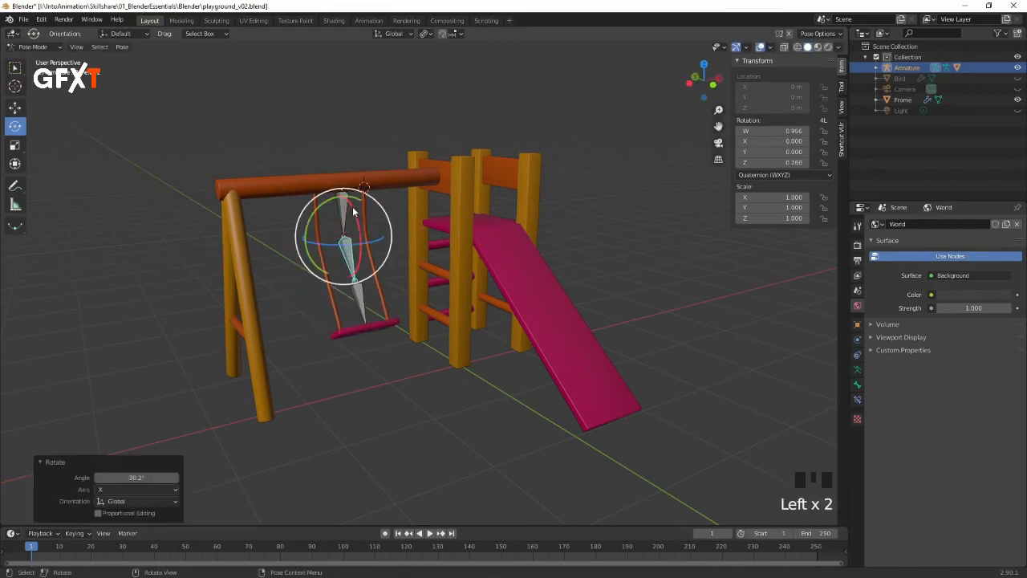
{"action": "left_click", "coordinate": [392, 278]}
{"action": "left_click", "coordinate": [359, 295]}
{"action": "mouse_move", "coordinate": [372, 273]}
{"action": "left_mouse_down"}
{"action": "mouse_move", "coordinate": [363, 253]}
{"action": "mouse_move", "coordinate": [371, 273]}
{"action": "left_mouse_up"}
{"action": "middle_click_drag", "start_coordinate": [371, 272], "coordinate": [434, 241]}
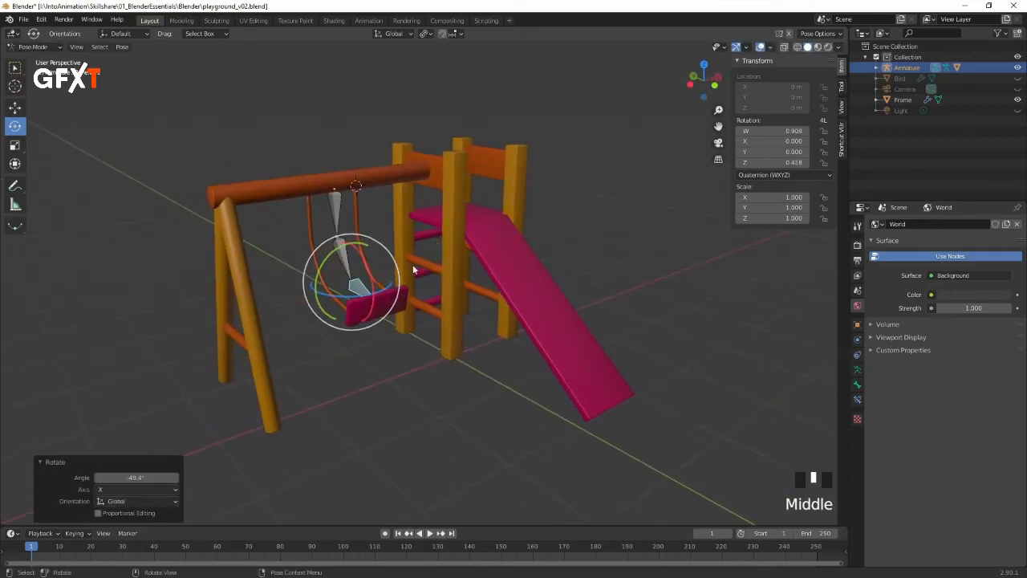
Step: Undo the test rotations of the middle and lowest bones
{"action": "key", "text": "ctrl+z"}
{"action": "key", "text": "ctrl+z"}
{"action": "key", "text": "ctrl+z"}
{"action": "key", "text": "ctrl+z"}
{"action": "key", "text": "ctrl+z"}
{"action": "key", "text": "ctrl+z"}
{"action": "key", "text": "ctrl+z"}
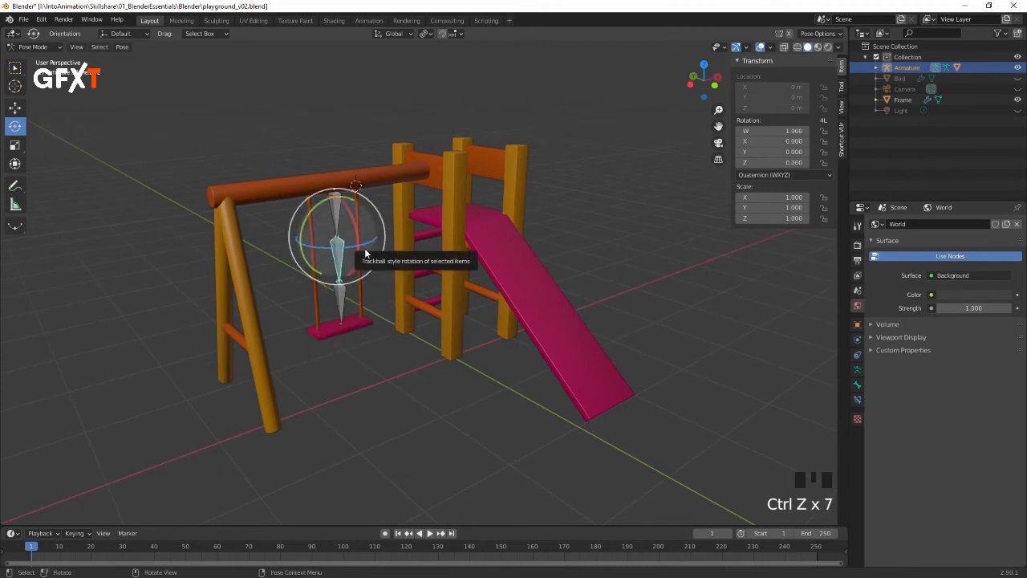
Step: Try rotating the middle bone about 101° around the global X axis, and undo that rotation
{"action": "middle_click_drag", "start_coordinate": [382, 215], "coordinate": [347, 212]}
{"action": "left_click_drag", "start_coordinate": [347, 213], "coordinate": [344, 244]}
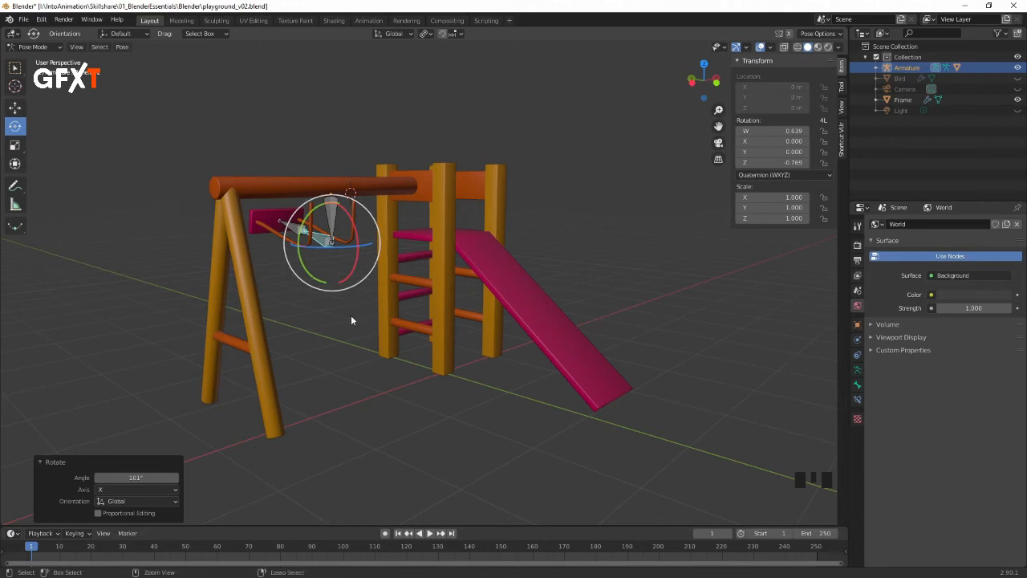
{"action": "key", "text": "ctrl+z"}
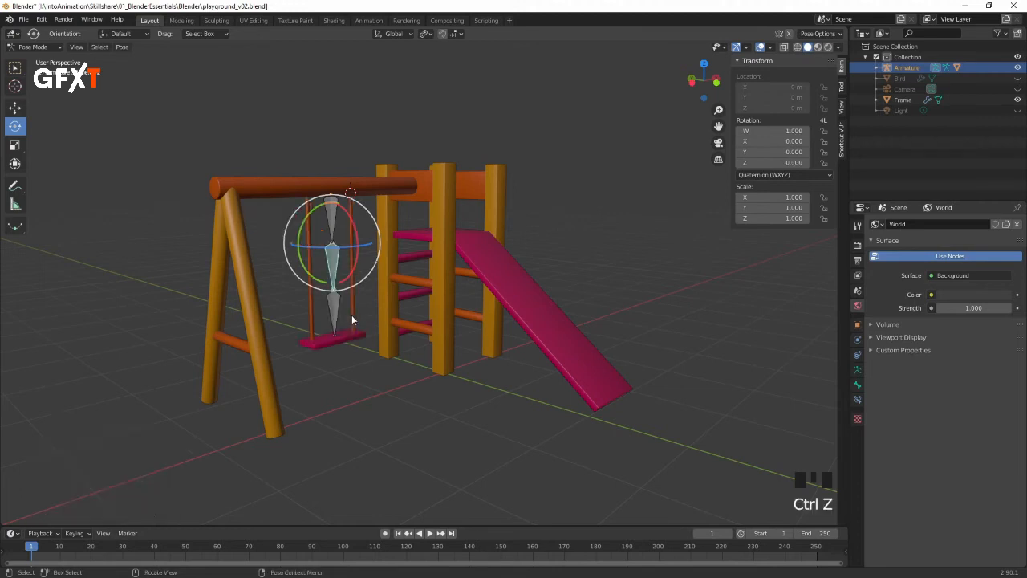
Step: Switch back to the selection tool and save the file
{"action": "middle_click_drag", "start_coordinate": [352, 329], "coordinate": [336, 303]}
{"action": "key", "text": "w"}
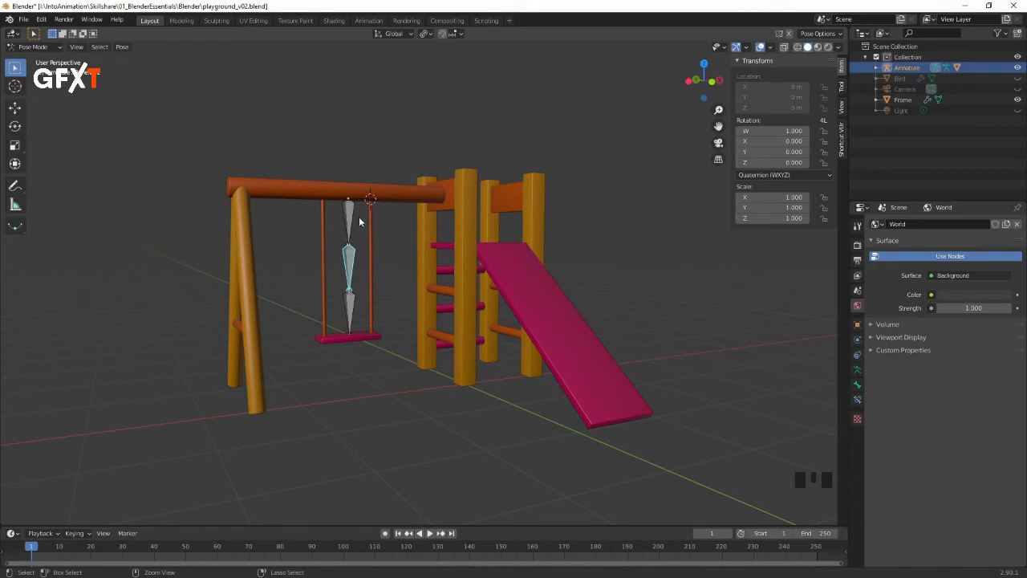
{"action": "key", "text": "ctrl+s"}
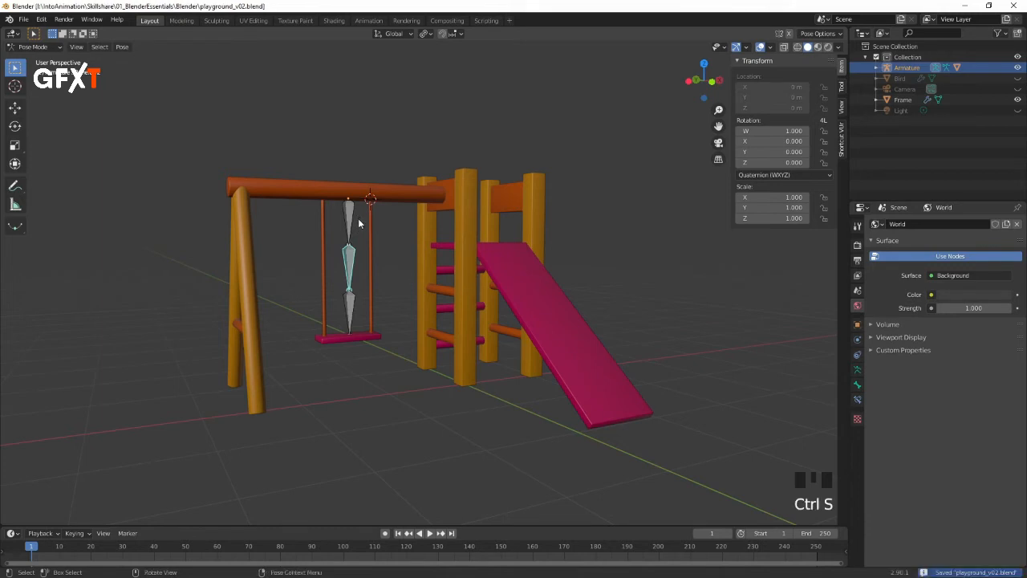
Step: Return the armature to Object Mode and select the swing mesh
{"action": "left_click", "coordinate": [36, 46]}
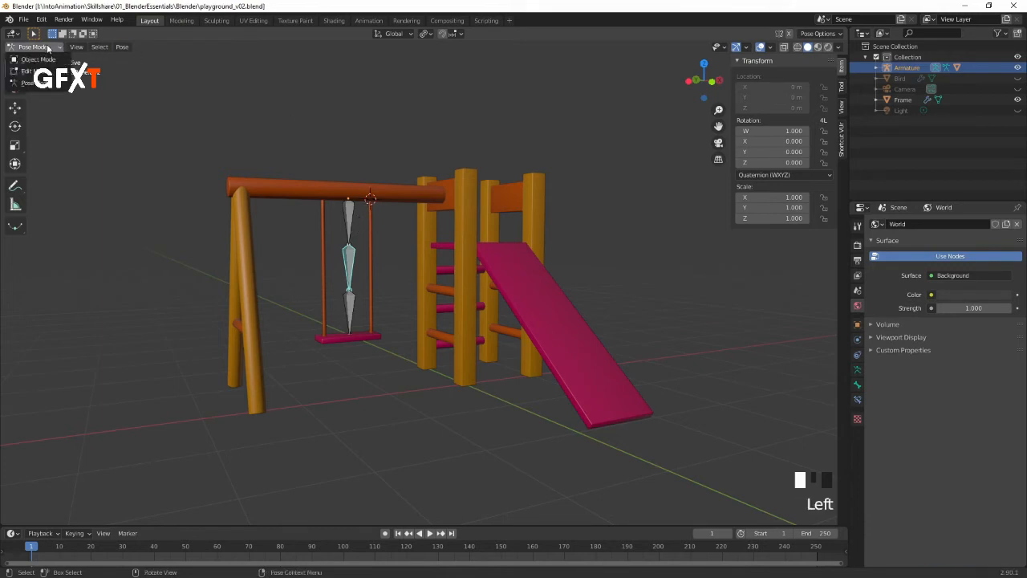
{"action": "left_click", "coordinate": [37, 60]}
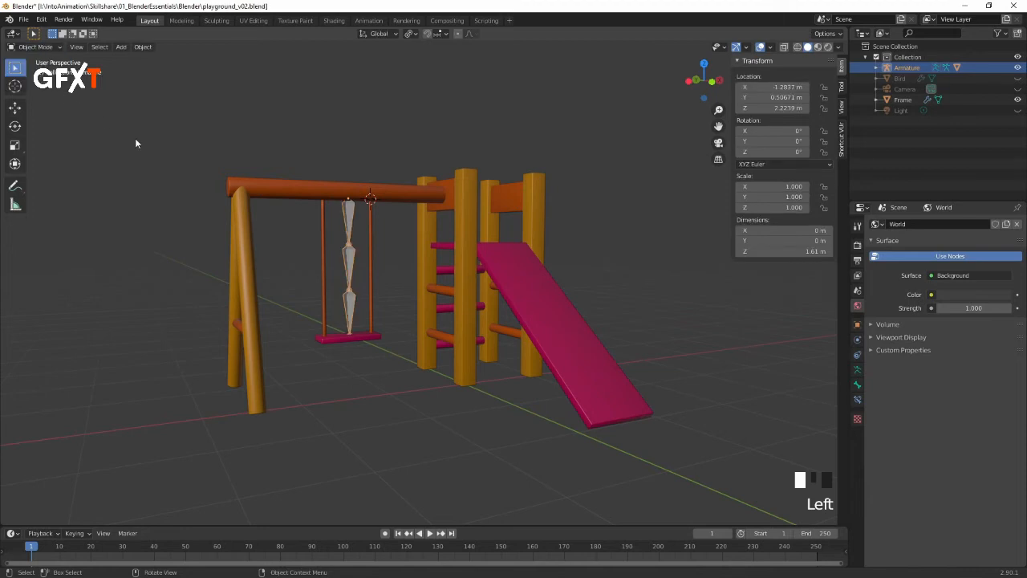
{"action": "left_click", "coordinate": [392, 229]}
{"action": "left_click", "coordinate": [369, 233]}
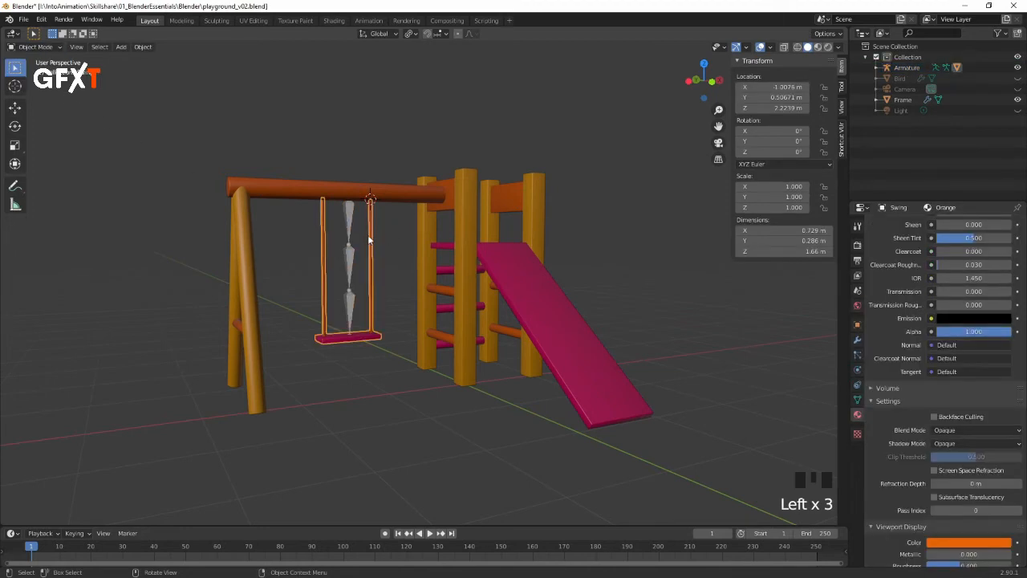
Step: Focus on the selected swing and hide the Frame object so only the swing and its bones remain
{"action": "middle_click_drag", "start_coordinate": [387, 238], "coordinate": [396, 242]}
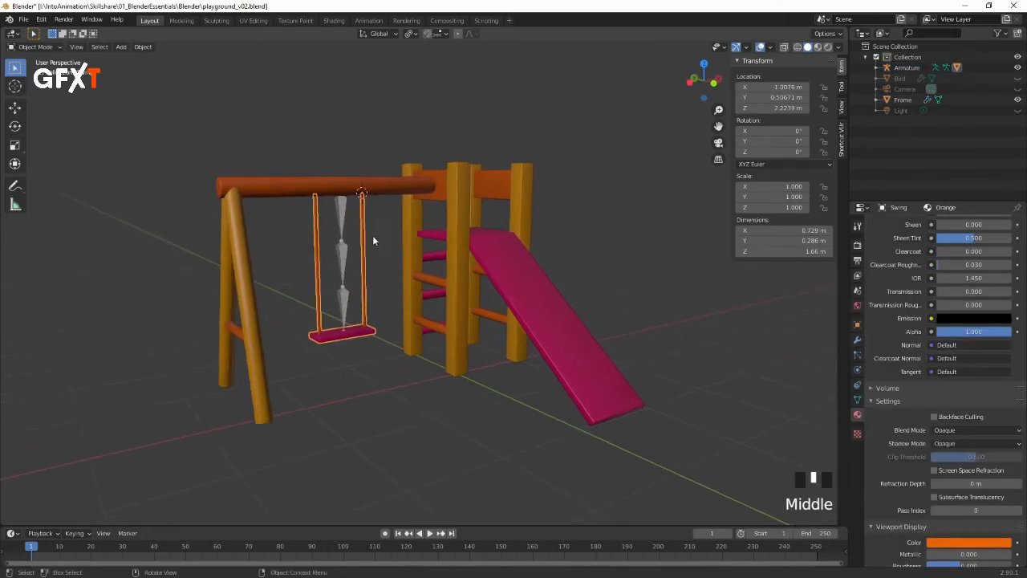
{"action": "key", "text": "KP_Decimal"}
{"action": "middle_click_drag", "start_coordinate": [516, 142], "coordinate": [506, 148]}
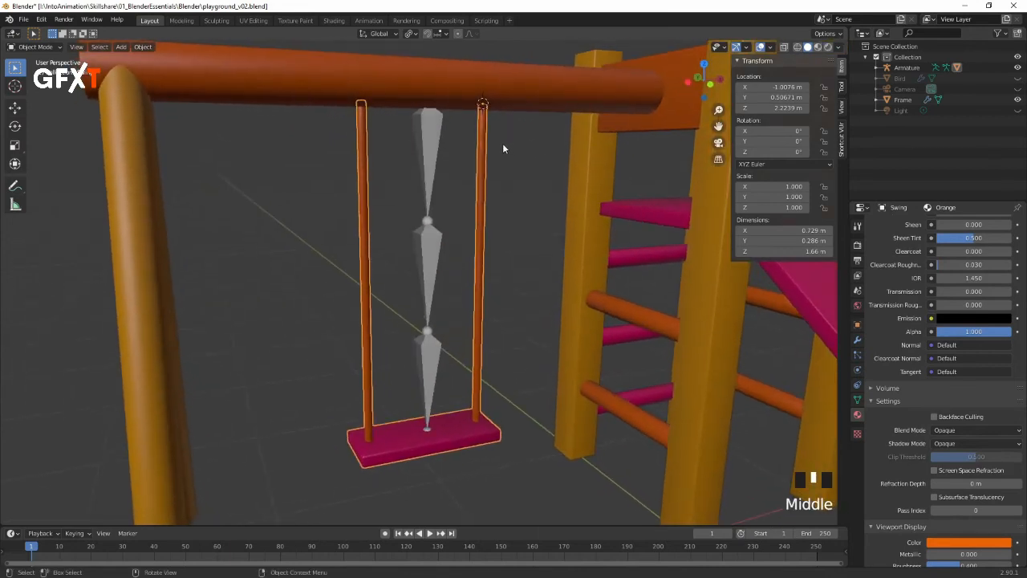
{"action": "left_click", "coordinate": [1017, 99]}
{"action": "middle_click_drag", "start_coordinate": [538, 132], "coordinate": [553, 118]}
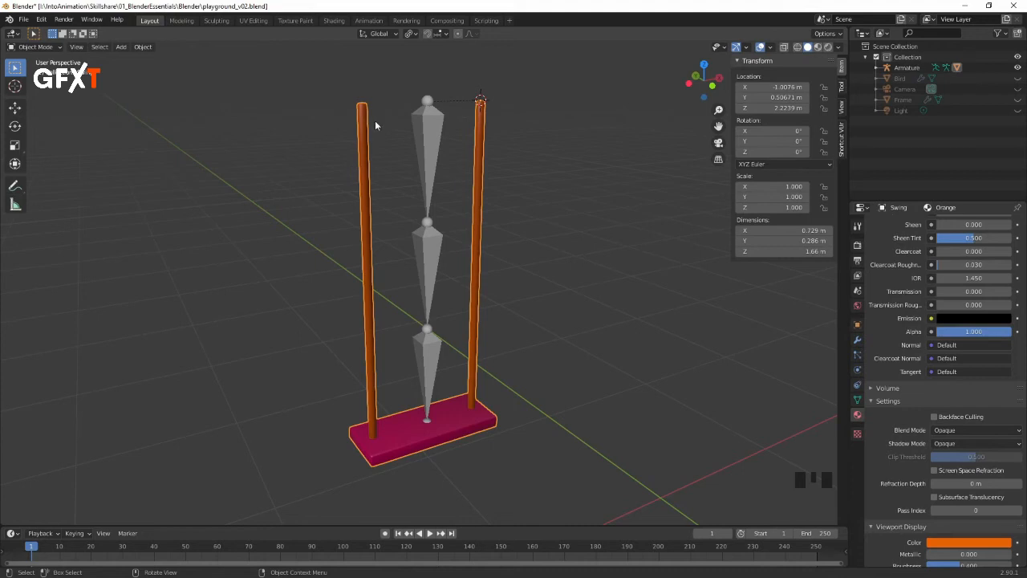
Step: Put the swing in Weight Paint mode and open its list of vertex groups
{"action": "left_click", "coordinate": [48, 47]}
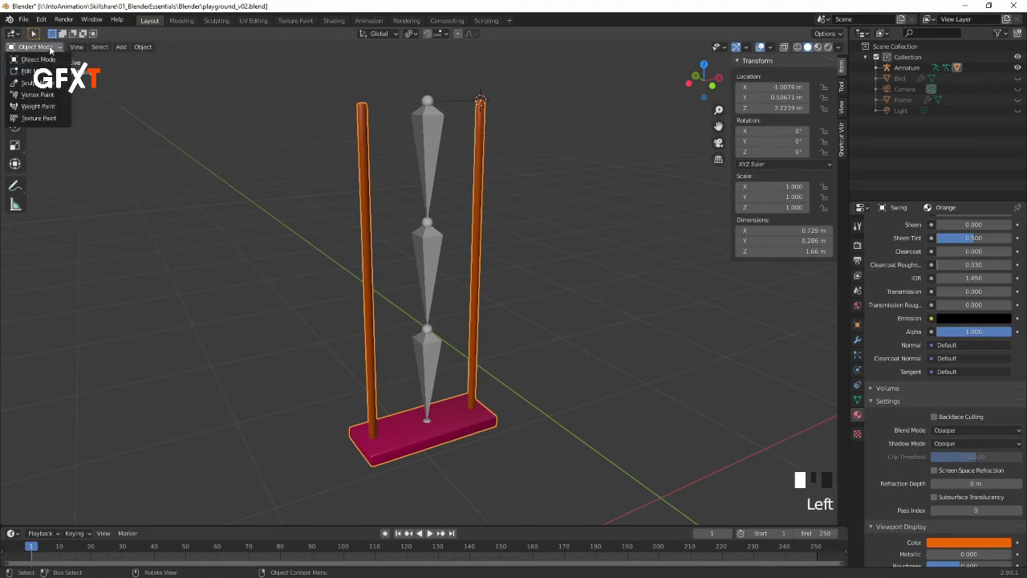
{"action": "left_click", "coordinate": [38, 106]}
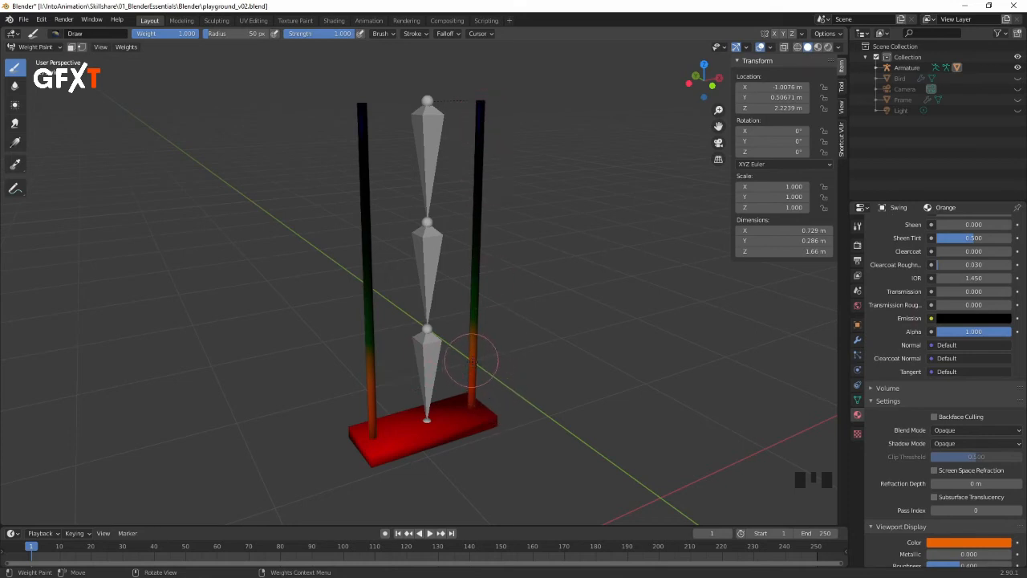
{"action": "left_click", "coordinate": [857, 400]}
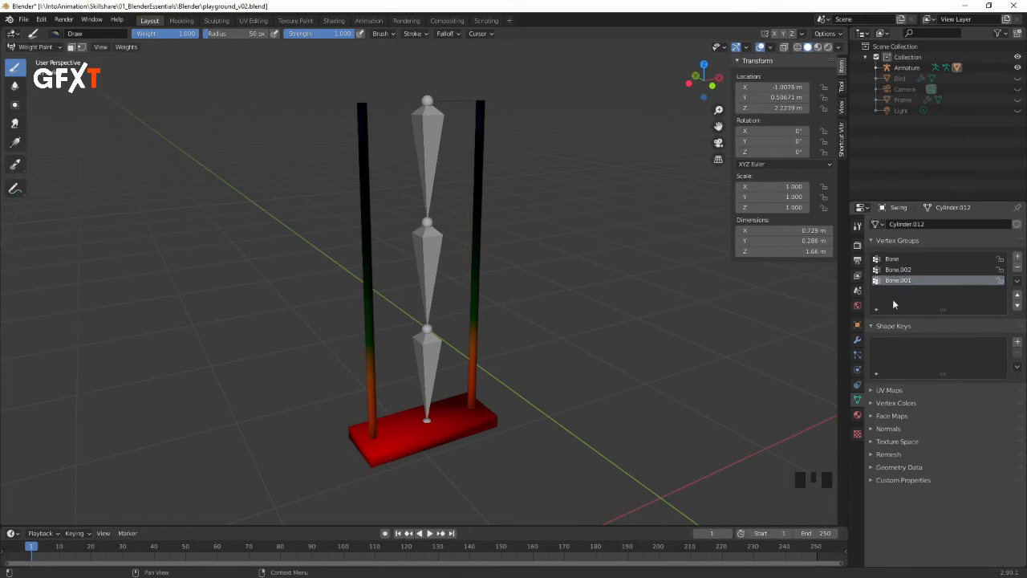
Step: Examine how the weights of the Bone, Bone.002 and Bone.001 vertex groups are distributed over the swing
{"action": "left_click", "coordinate": [905, 269]}
{"action": "left_click", "coordinate": [898, 261]}
{"action": "left_click", "coordinate": [900, 270]}
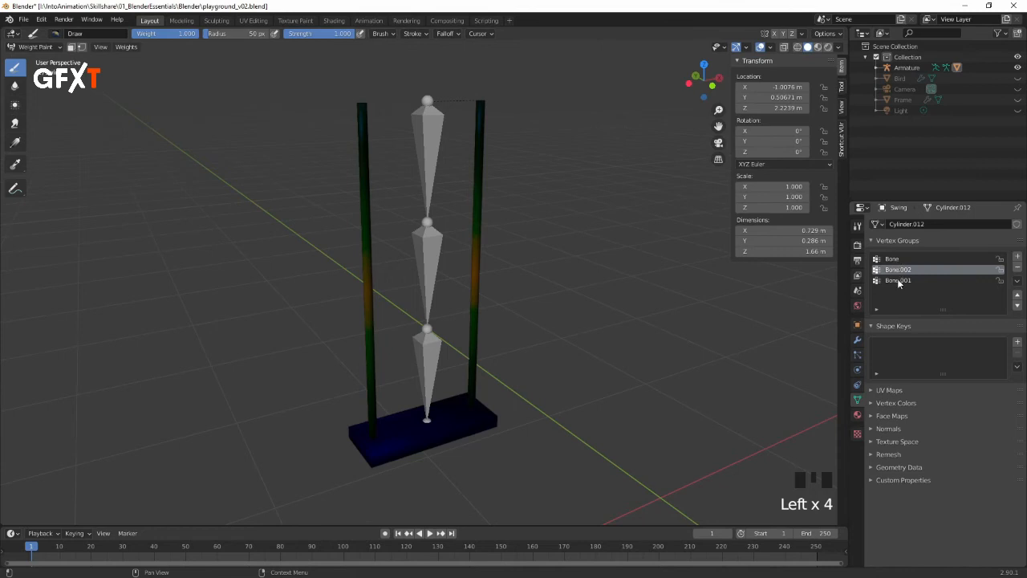
{"action": "left_click", "coordinate": [899, 280]}
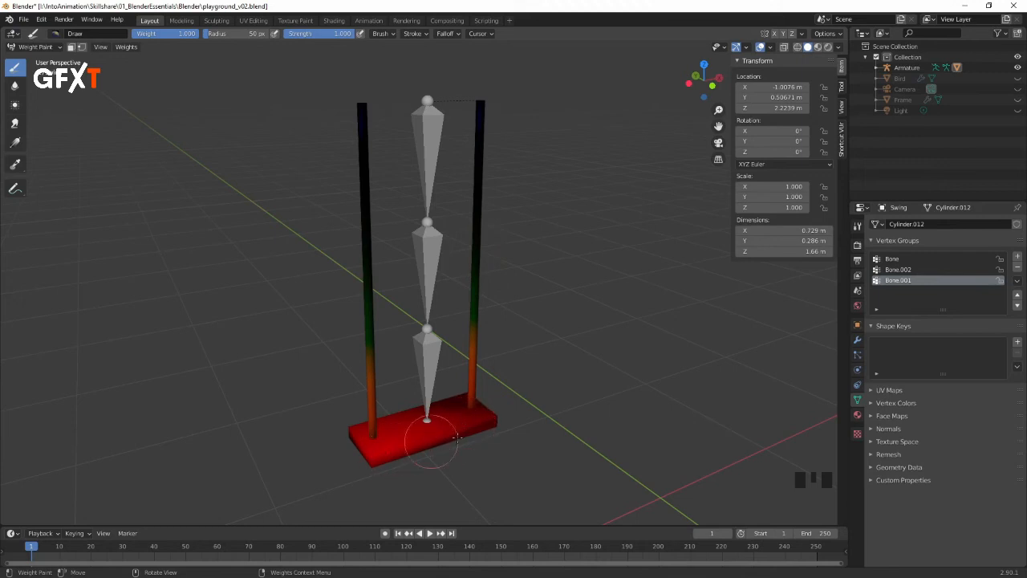
{"action": "left_click", "coordinate": [906, 260]}
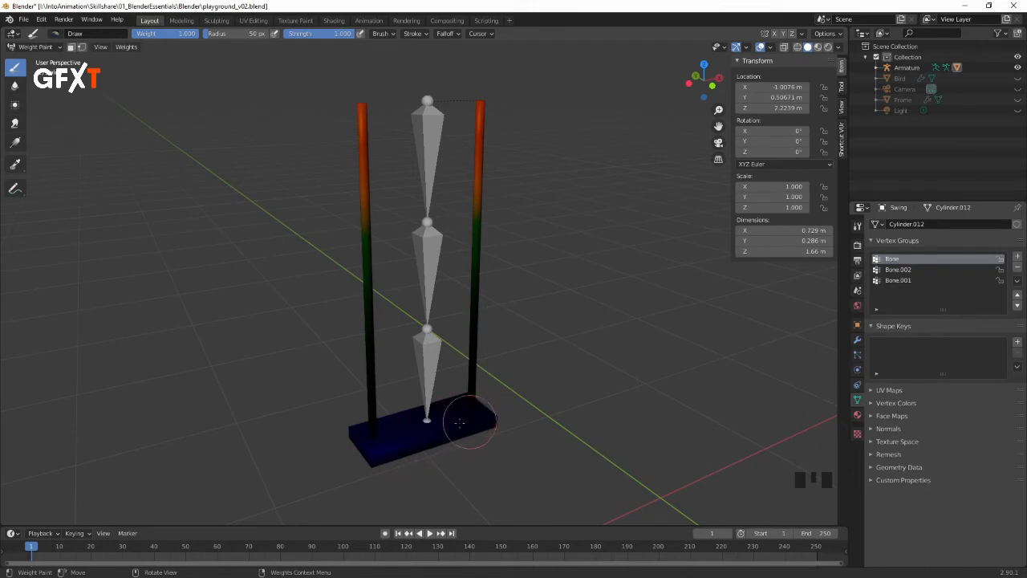
{"action": "middle_click_drag", "start_coordinate": [475, 184], "coordinate": [472, 185]}
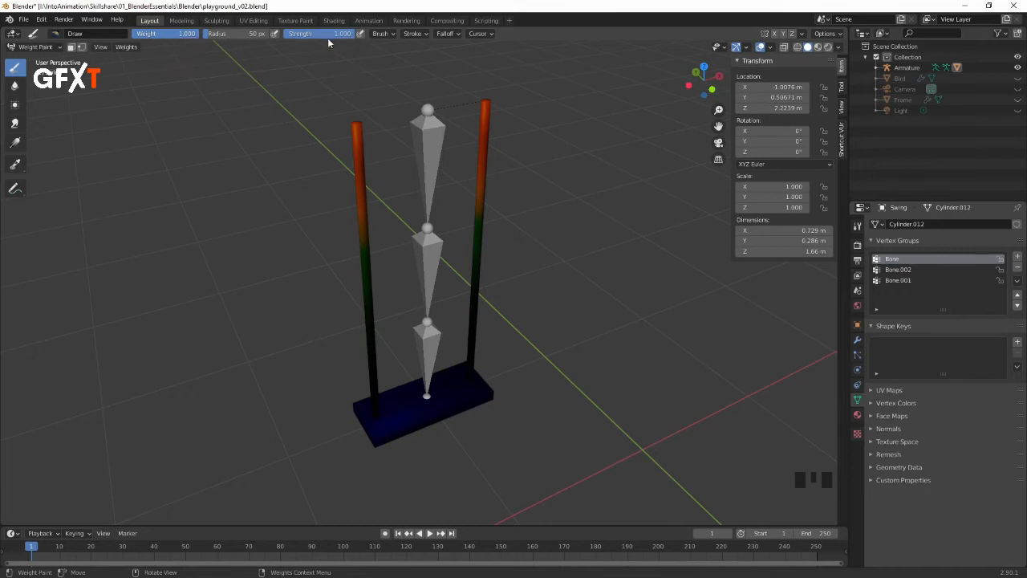
Step: In the Bone.002 vertex group, paint the upper ends of both swing poles with a brush weight of 0
{"action": "left_click", "coordinate": [909, 271]}
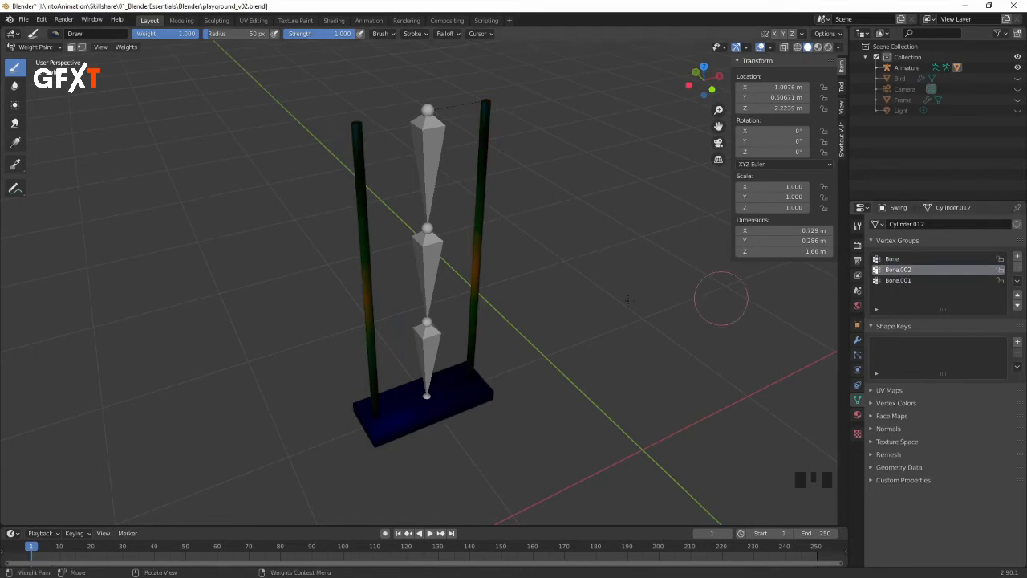
{"action": "left_click", "coordinate": [459, 265]}
{"action": "left_click", "coordinate": [452, 212]}
{"action": "left_click_drag", "start_coordinate": [192, 38], "coordinate": [147, 38]}
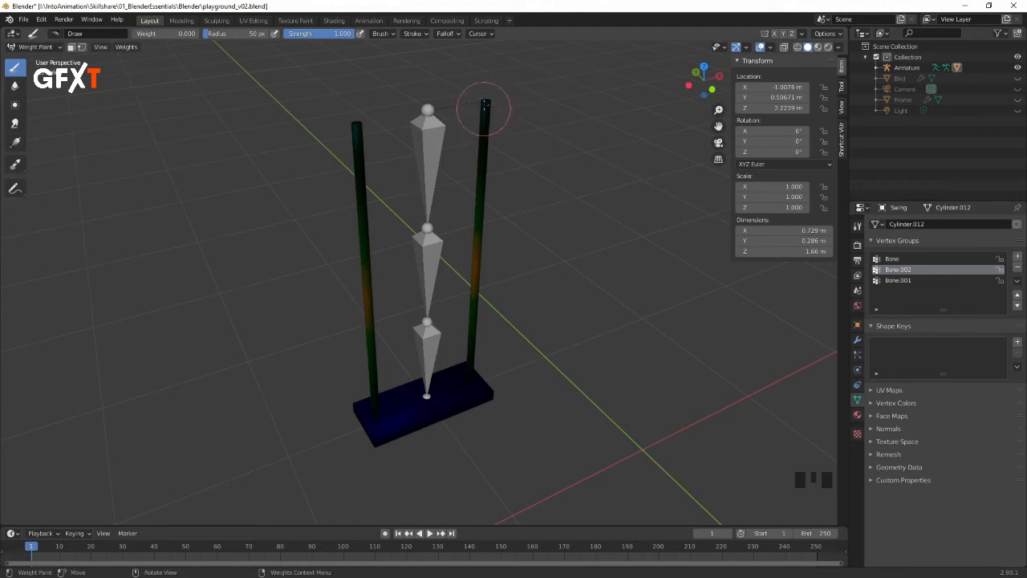
{"action": "left_click_drag", "start_coordinate": [483, 114], "coordinate": [494, 88]}
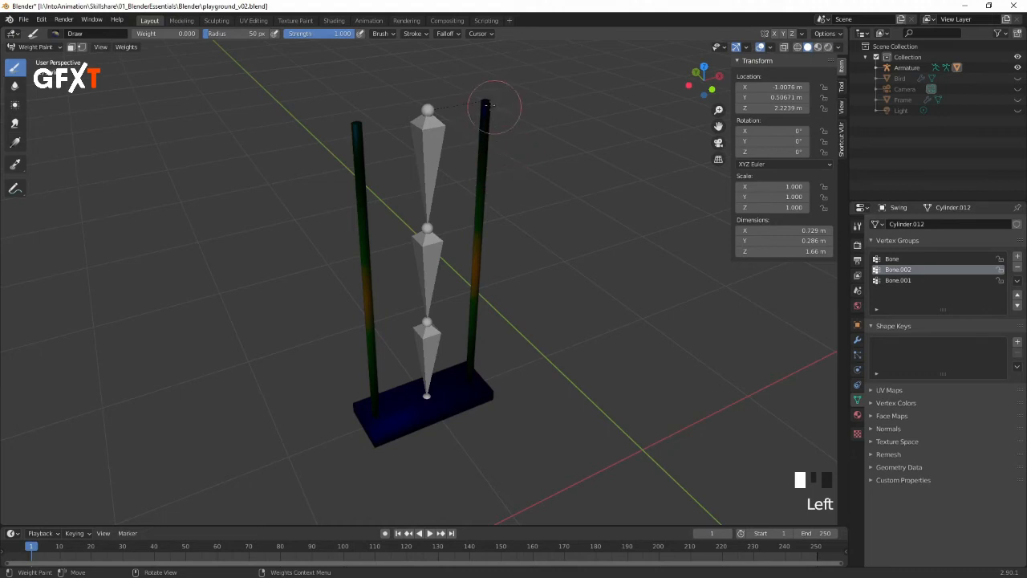
{"action": "left_click_drag", "start_coordinate": [485, 126], "coordinate": [505, 99]}
{"action": "left_click_drag", "start_coordinate": [365, 124], "coordinate": [356, 131]}
{"action": "middle_click_drag", "start_coordinate": [356, 131], "coordinate": [482, 137]}
{"action": "left_click_drag", "start_coordinate": [482, 137], "coordinate": [482, 138]}
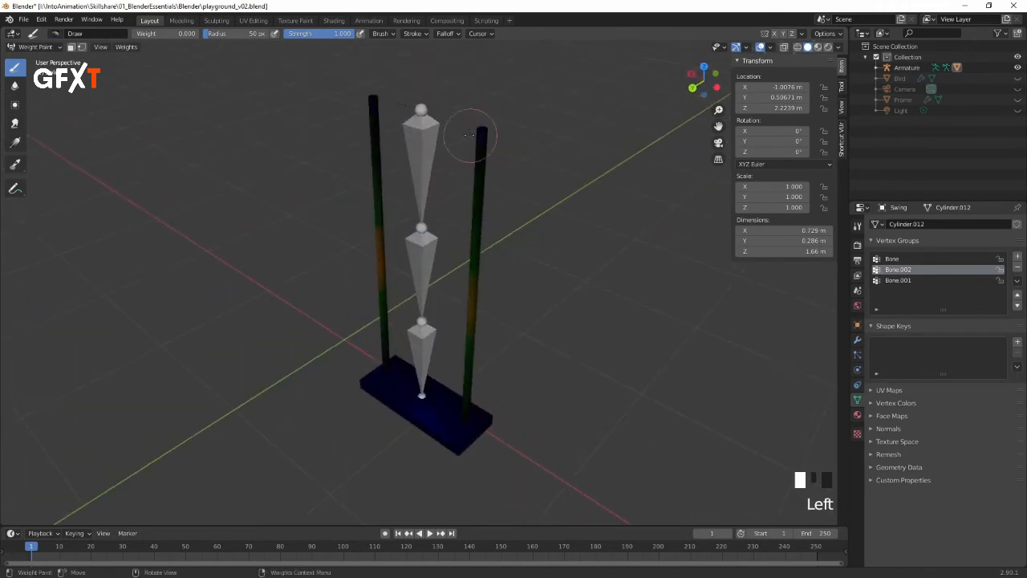
{"action": "left_click", "coordinate": [369, 100]}
{"action": "mouse_move", "coordinate": [523, 119]}
{"action": "middle_mouse_down"}
{"action": "mouse_move", "coordinate": [516, 152]}
{"action": "mouse_move", "coordinate": [369, 118]}
{"action": "middle_mouse_up"}
{"action": "middle_click_drag", "start_coordinate": [458, 187], "coordinate": [463, 189]}
Step: Leave Weight Paint mode, select the armature and put it in Pose Mode
{"action": "left_click", "coordinate": [34, 46]}
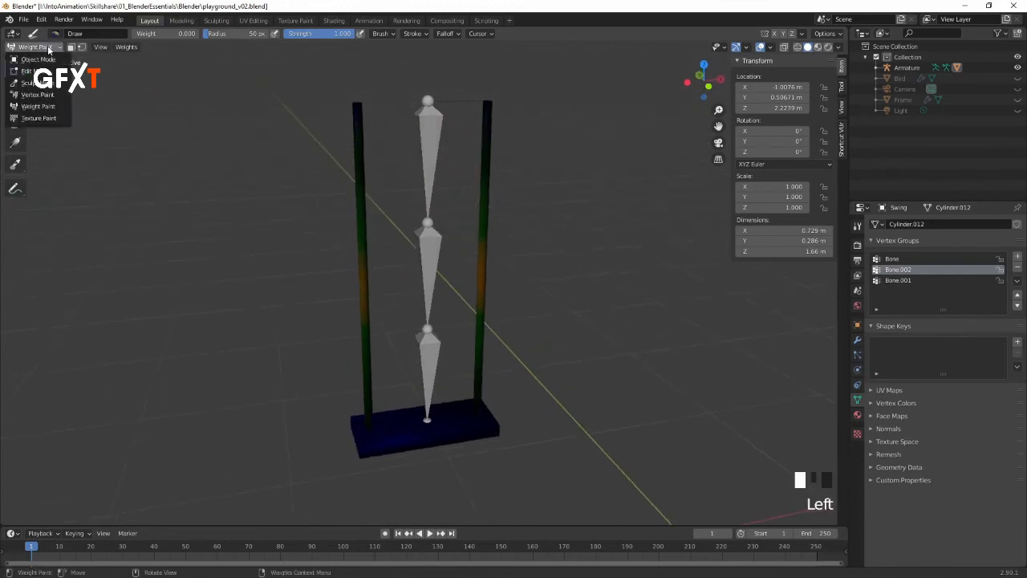
{"action": "left_click", "coordinate": [37, 60]}
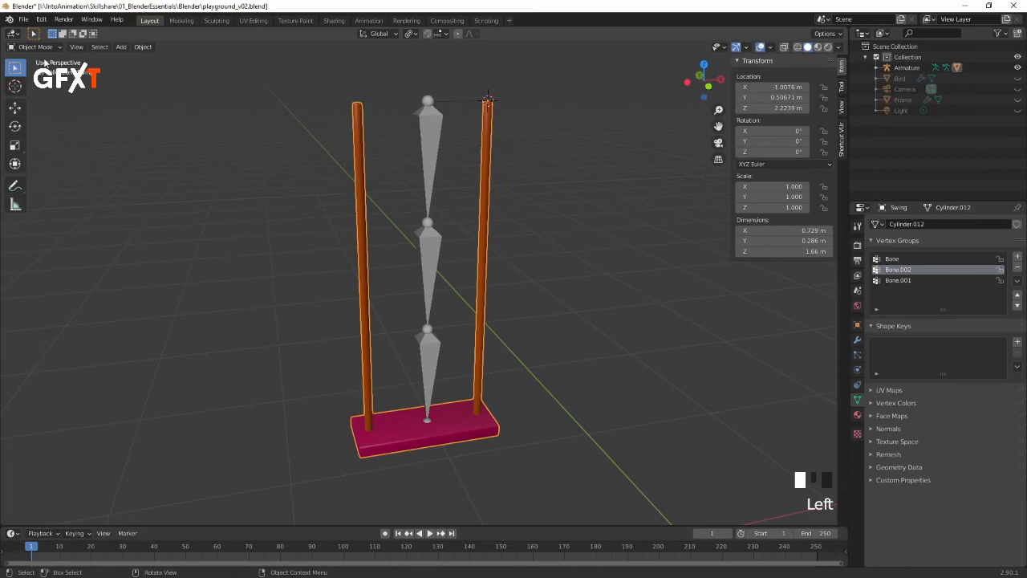
{"action": "left_click", "coordinate": [430, 167]}
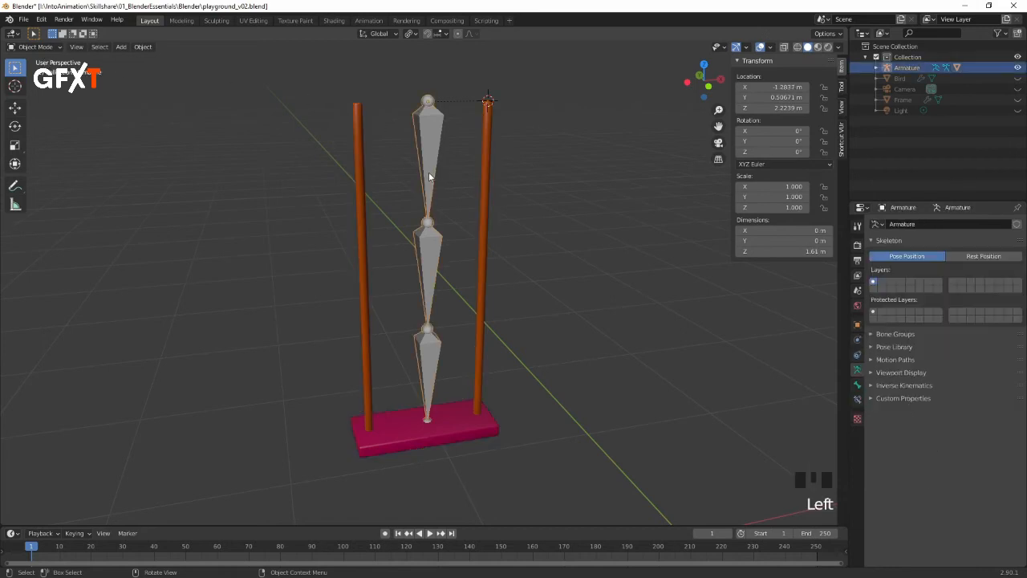
{"action": "left_click", "coordinate": [37, 47]}
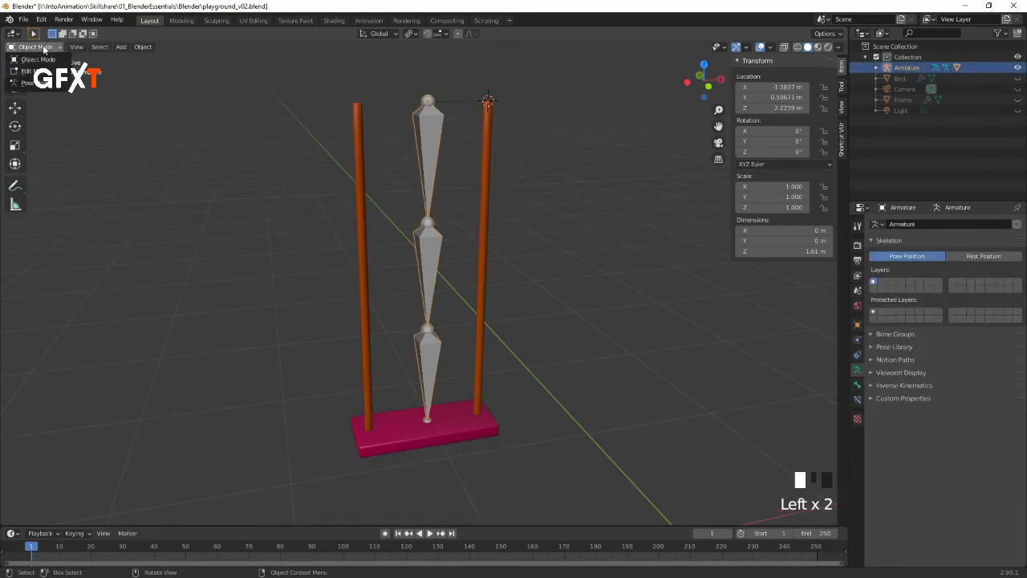
{"action": "left_click", "coordinate": [32, 82]}
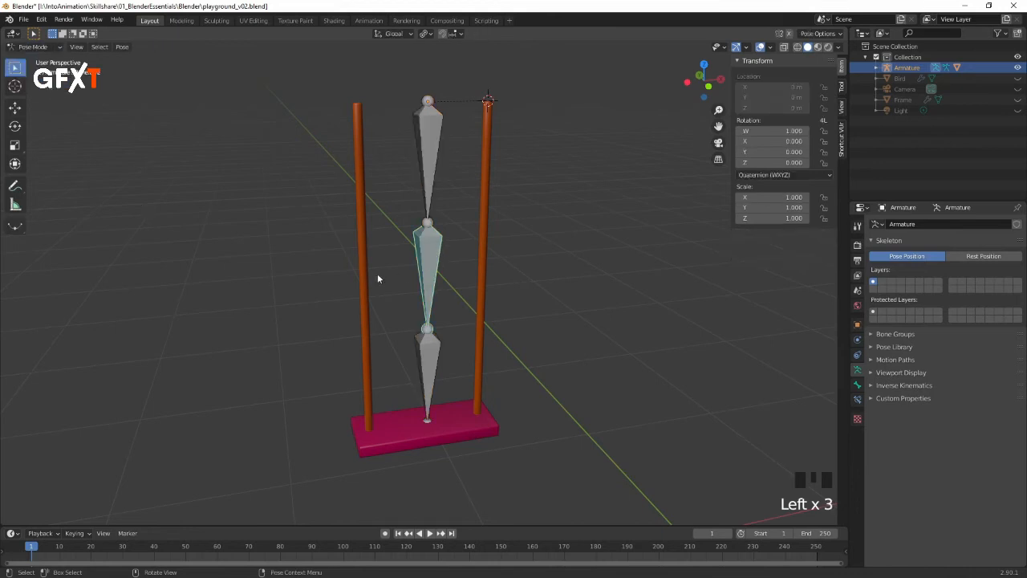
Step: Try rotating the middle bone about 80° around the global X axis, and undo that rotation
{"action": "left_click", "coordinate": [15, 126]}
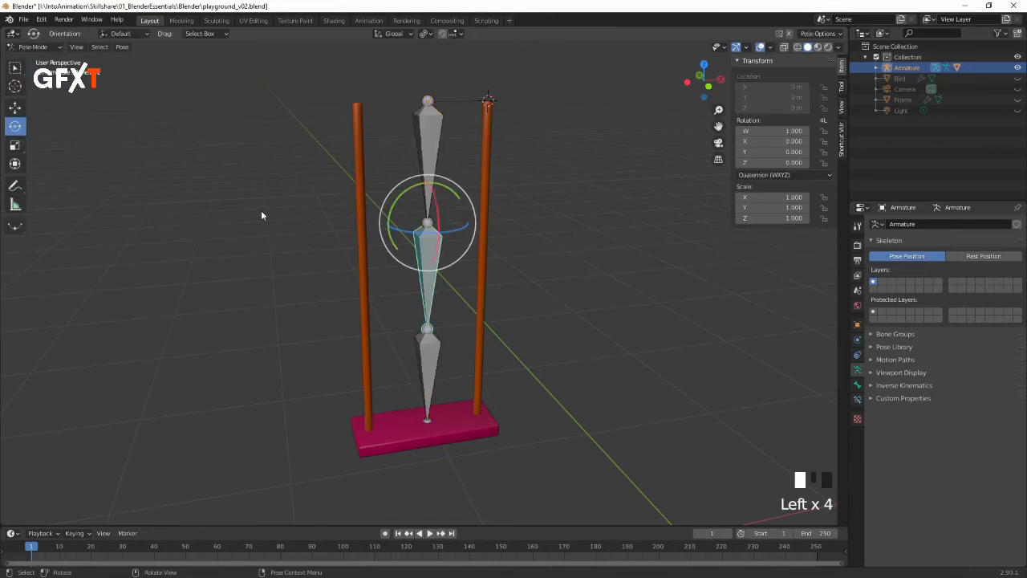
{"action": "left_click_drag", "start_coordinate": [437, 207], "coordinate": [498, 120]}
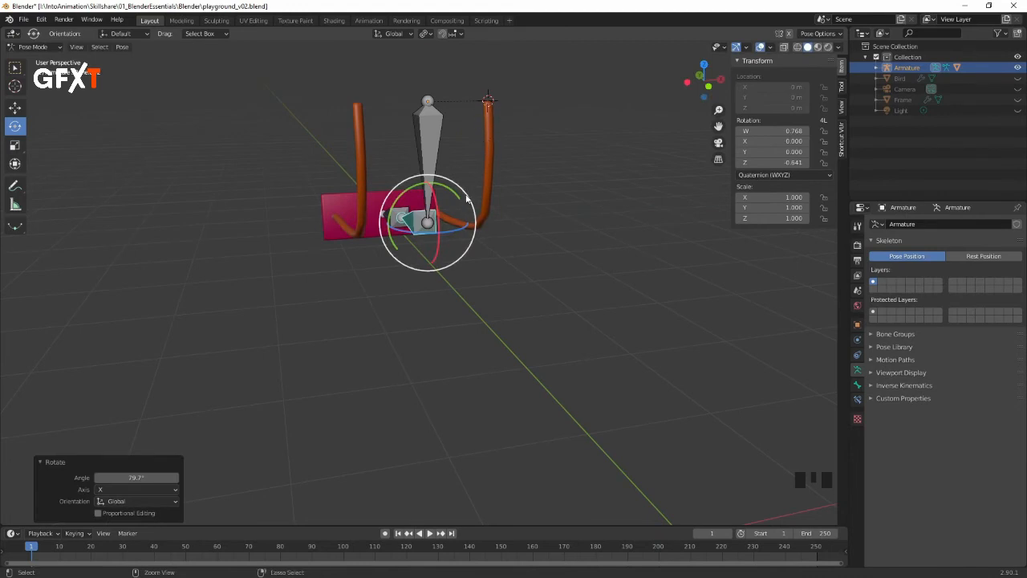
{"action": "key", "text": "ctrl+z"}
Step: Try rotating the lowest bone and the topmost bone in turn, undoing each rotation
{"action": "left_click", "coordinate": [434, 353]}
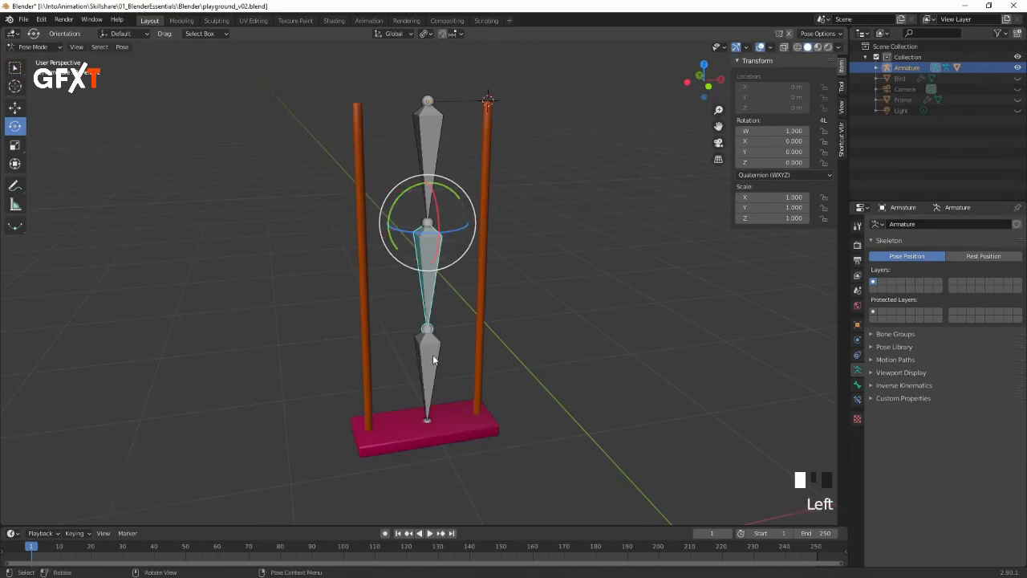
{"action": "left_click_drag", "start_coordinate": [434, 309], "coordinate": [445, 280]}
{"action": "key", "text": "ctrl+z"}
{"action": "left_click", "coordinate": [429, 155]}
{"action": "mouse_move", "coordinate": [439, 87]}
{"action": "left_mouse_down"}
{"action": "mouse_move", "coordinate": [433, 105]}
{"action": "mouse_move", "coordinate": [423, 93]}
{"action": "mouse_move", "coordinate": [429, 104]}
{"action": "left_mouse_up"}
{"action": "key", "text": "ctrl+z"}
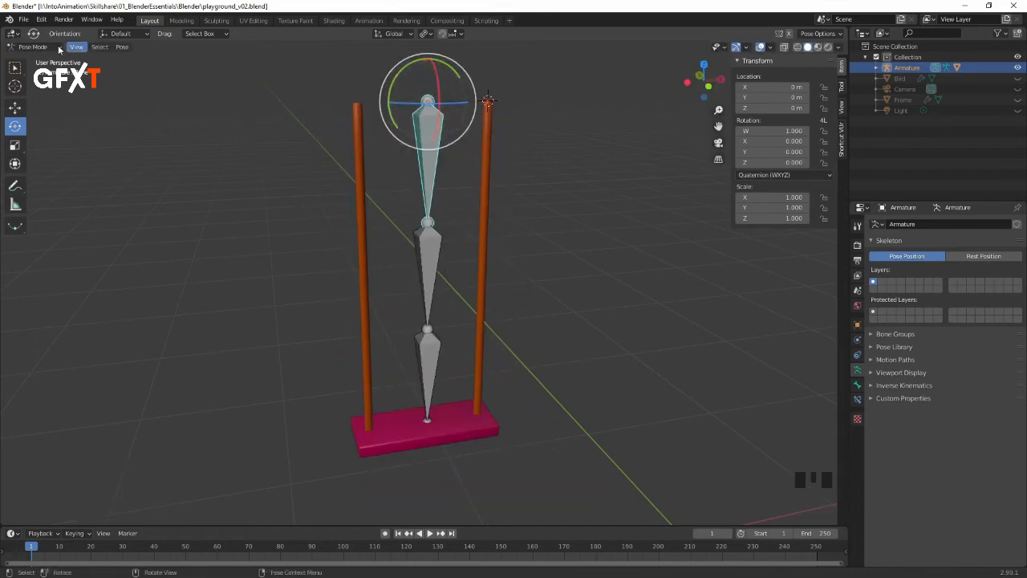
Step: Return to Object Mode, unhide the Bird and Frame objects, and deselect everything with the whole playground in view
{"action": "left_click", "coordinate": [33, 47]}
{"action": "left_click", "coordinate": [36, 59]}
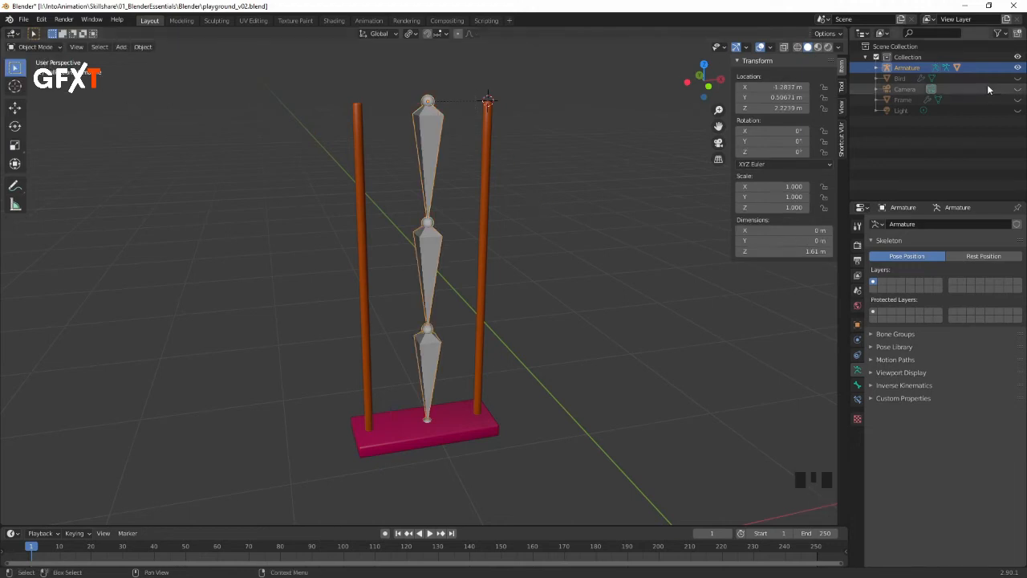
{"action": "left_click", "coordinate": [1017, 79]}
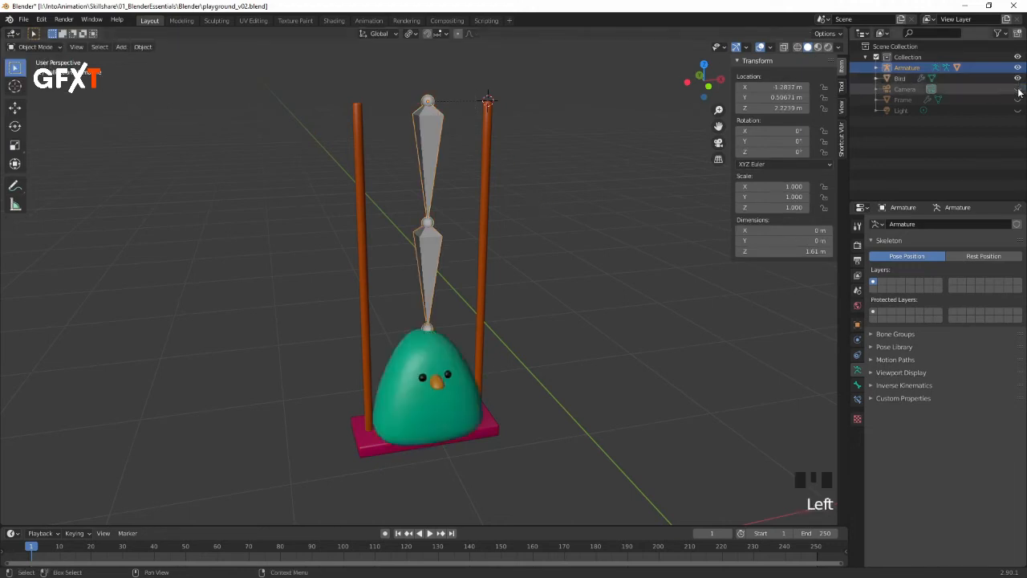
{"action": "left_click", "coordinate": [1017, 100]}
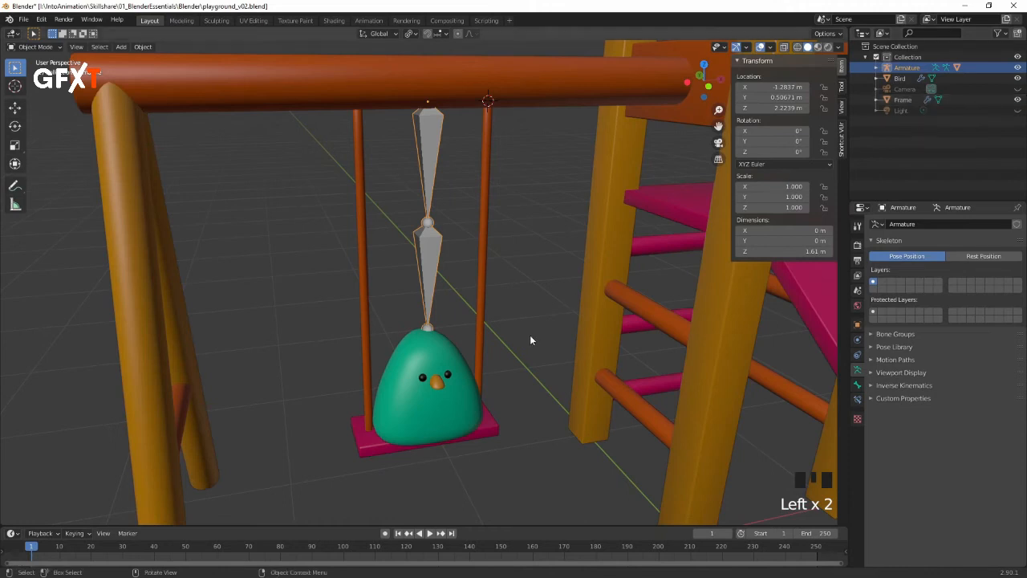
{"action": "key", "text": "Home"}
{"action": "middle_click_drag", "start_coordinate": [516, 342], "coordinate": [535, 338]}
{"action": "left_click", "coordinate": [383, 254]}
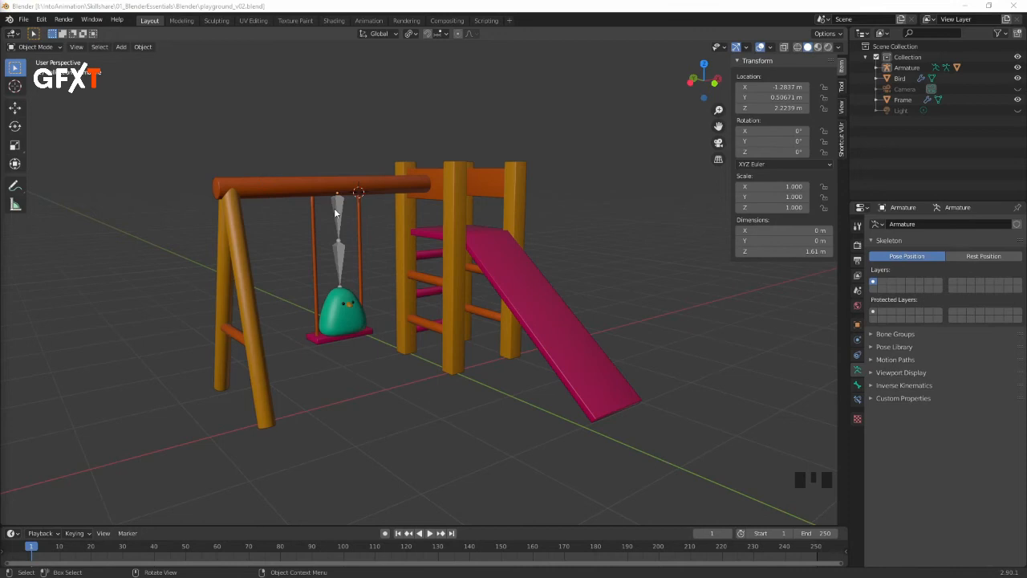
Step: Select the swing and check where it sits in the armature's object hierarchy
{"action": "left_click", "coordinate": [362, 241]}
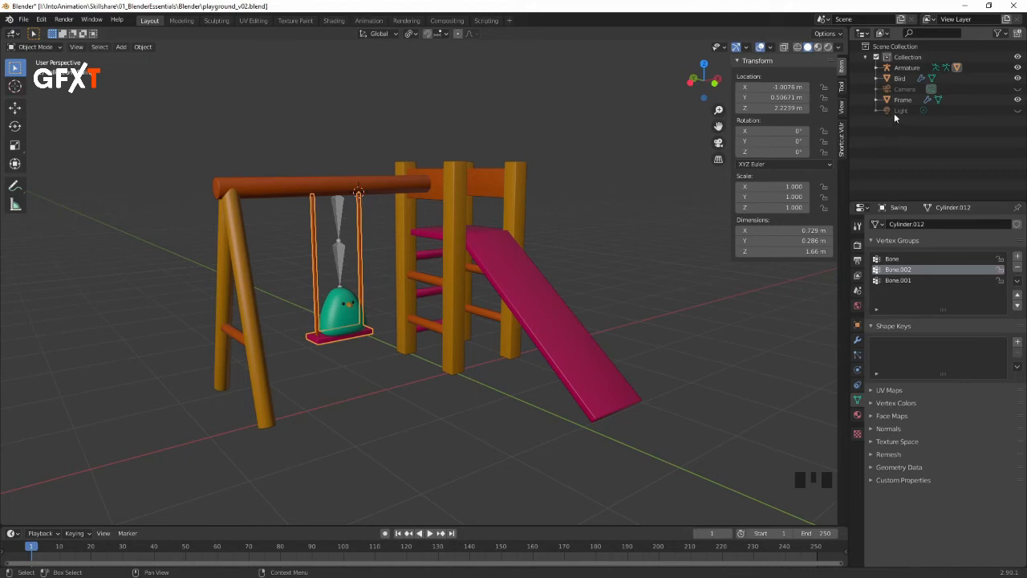
{"action": "left_click", "coordinate": [877, 68]}
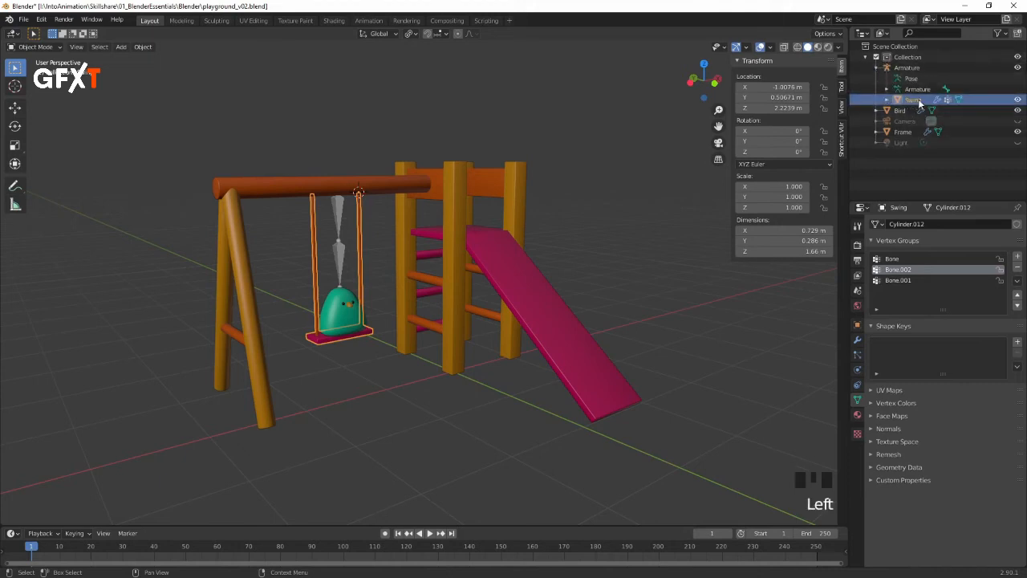
{"action": "left_click", "coordinate": [877, 68]}
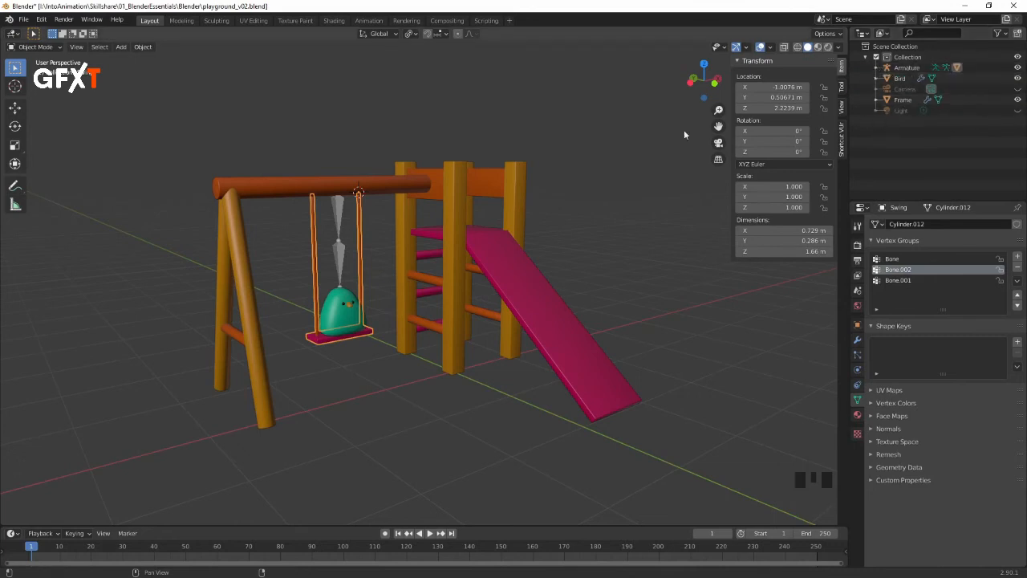
Step: Try moving the frame freely to test whether the swing and armature follow, and cancel the move
{"action": "left_click", "coordinate": [456, 223]}
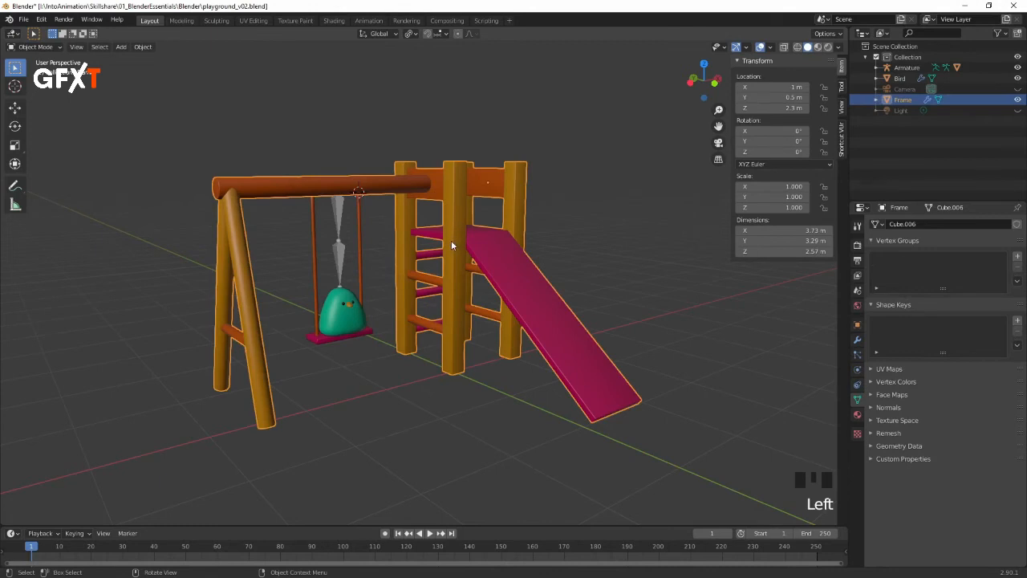
{"action": "key", "text": "g"}
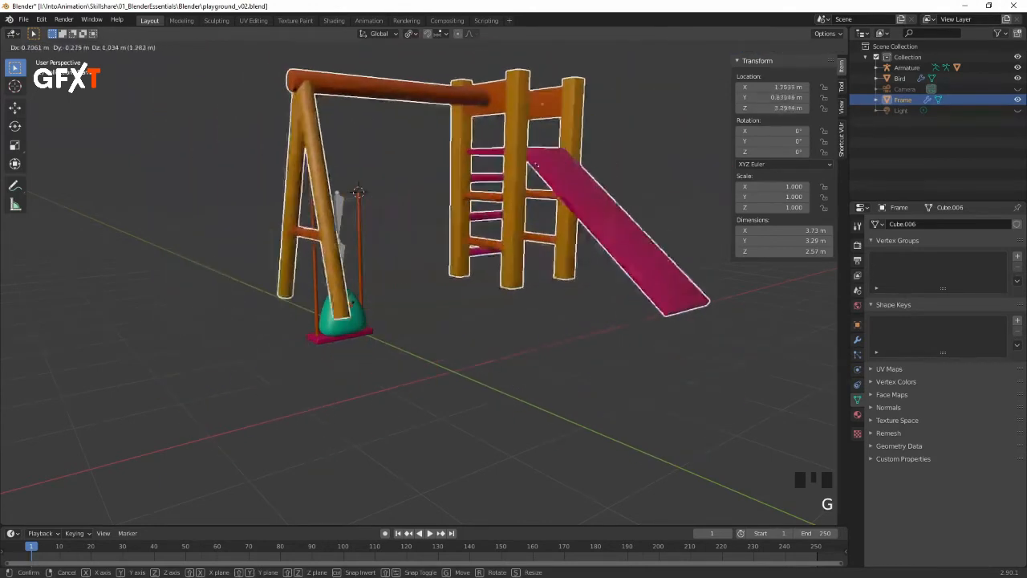
{"action": "right_click", "coordinate": [341, 206]}
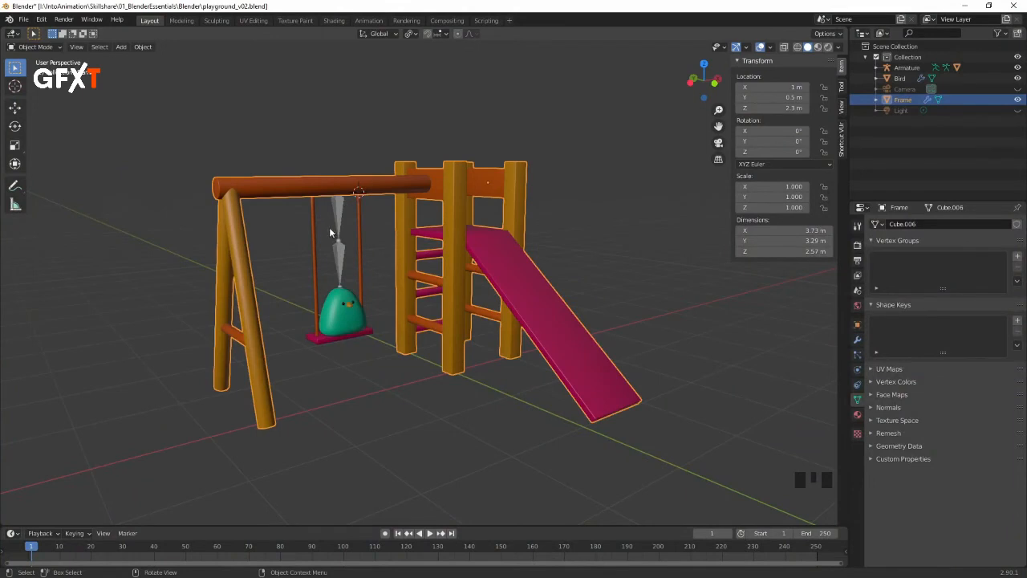
Step: Parent the armature to the frame with the Object parent type, and deselect everything
{"action": "left_click", "coordinate": [906, 68]}
{"action": "left_click", "coordinate": [902, 100]}
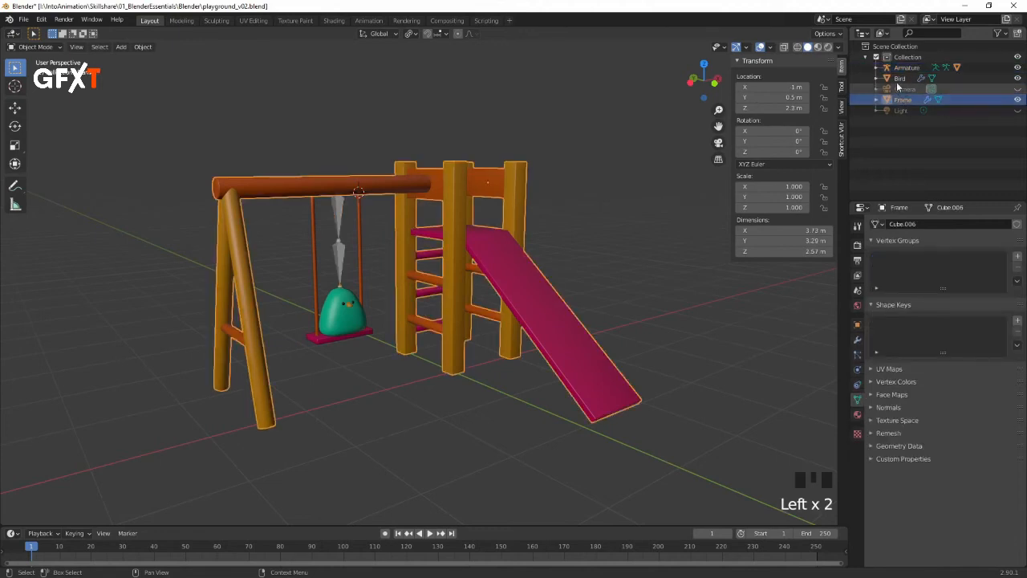
{"action": "left_click", "coordinate": [905, 71]}
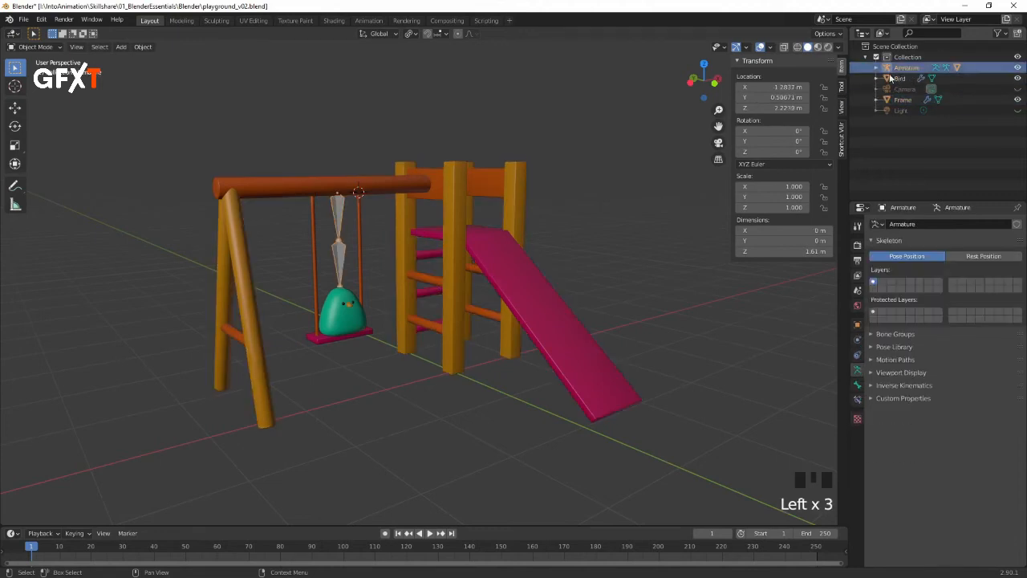
{"action": "left_click", "coordinate": [452, 191], "text": "shift"}
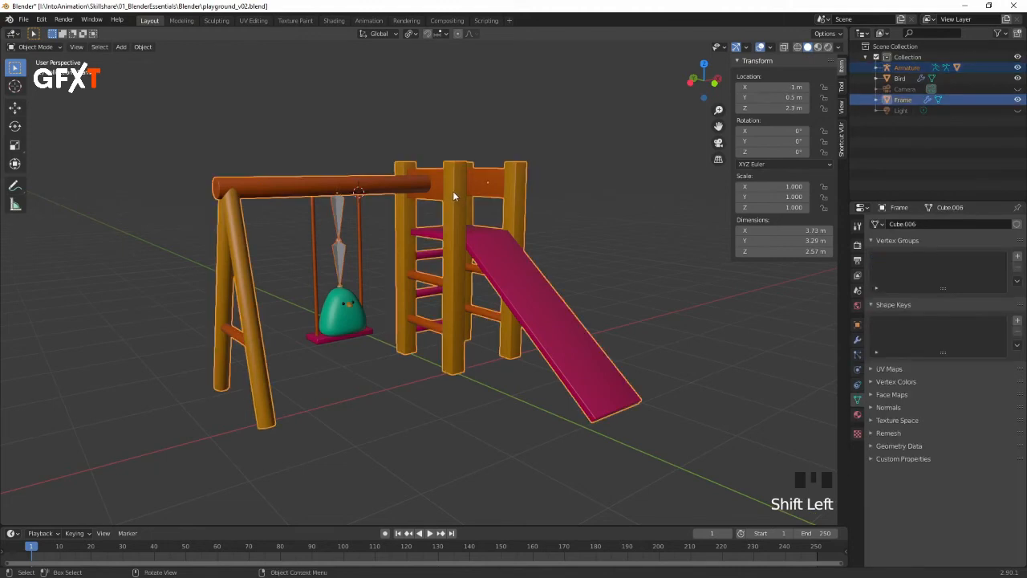
{"action": "right_click", "coordinate": [452, 196]}
{"action": "mouse_move", "coordinate": [448, 194]}
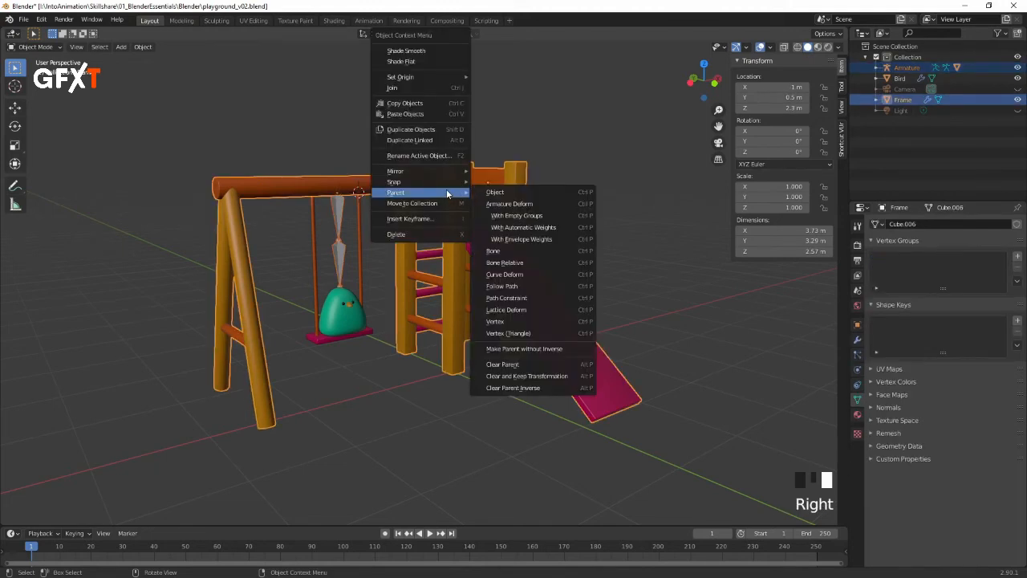
{"action": "left_click", "coordinate": [522, 195]}
{"action": "middle_click_drag", "start_coordinate": [511, 192], "coordinate": [390, 189]}
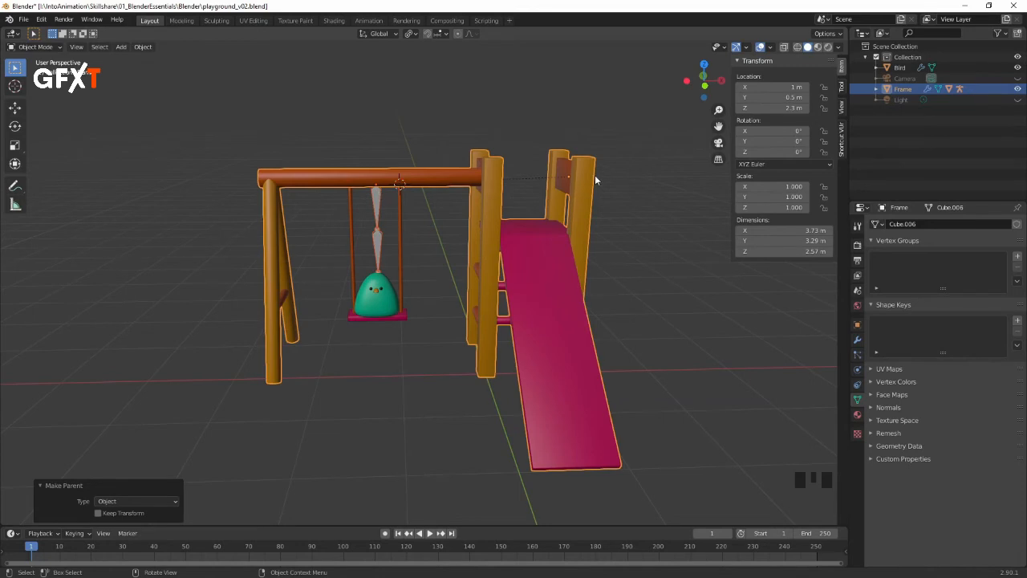
{"action": "middle_click_drag", "start_coordinate": [577, 234], "coordinate": [616, 224]}
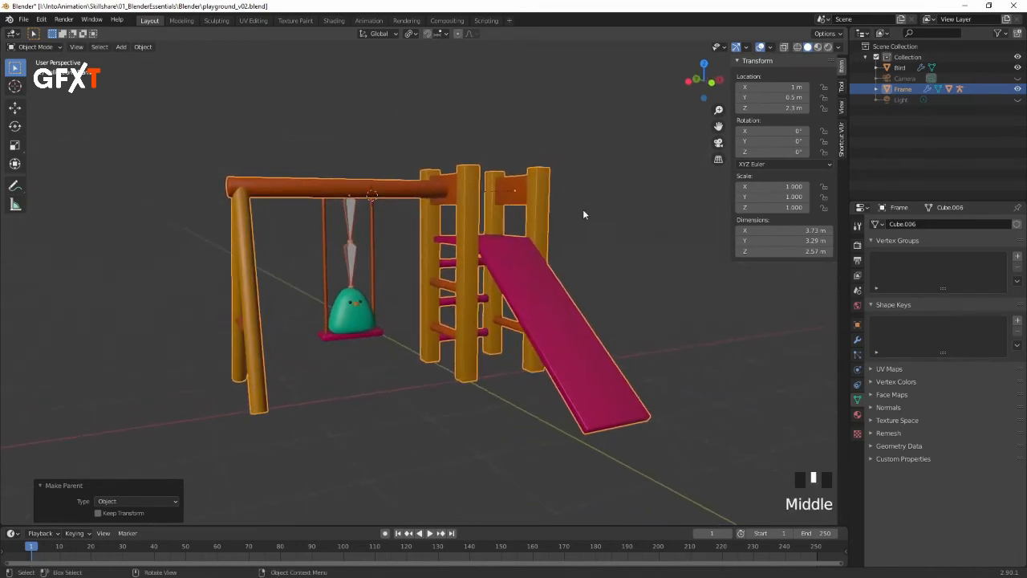
{"action": "left_click", "coordinate": [580, 229]}
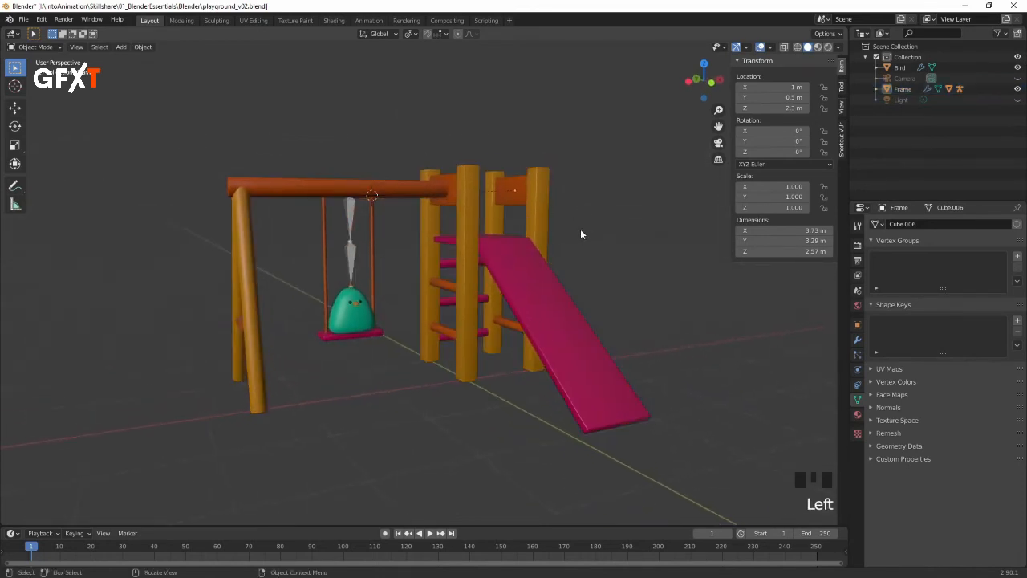
Step: Expand the frame's hierarchy down to the swing, and test-move the frame with its children, cancelling the move
{"action": "left_click", "coordinate": [875, 88]}
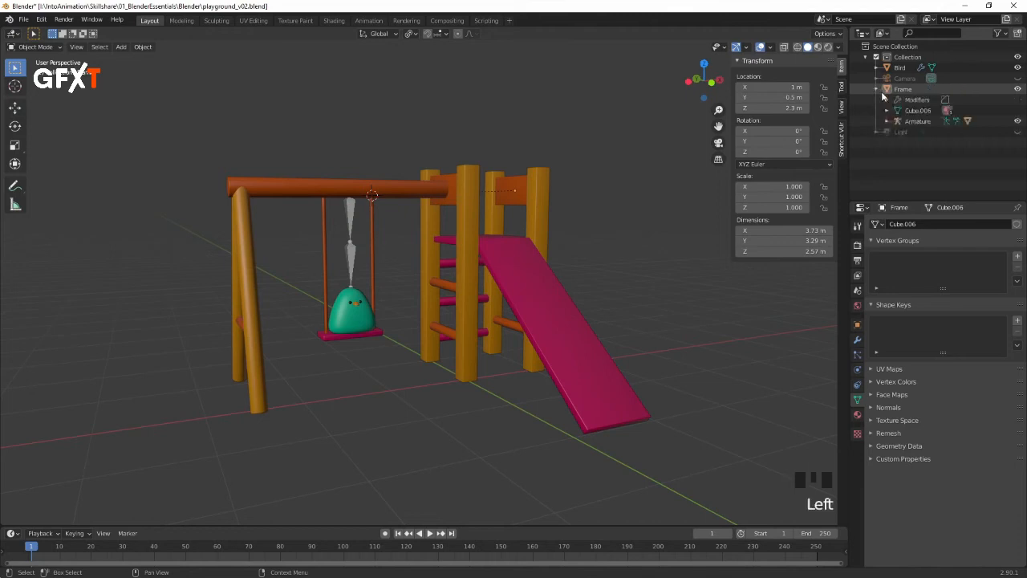
{"action": "left_click", "coordinate": [887, 120]}
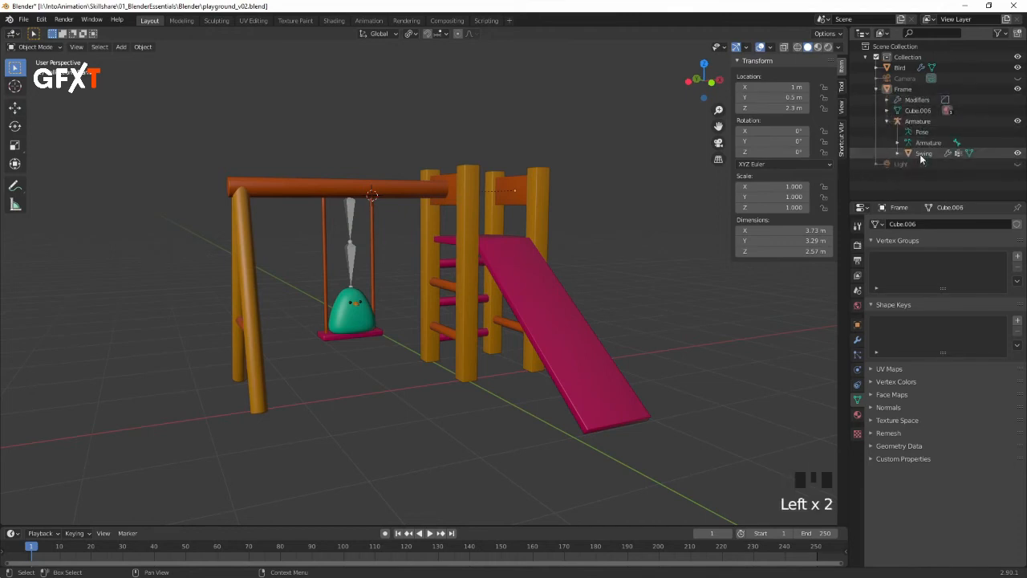
{"action": "left_click", "coordinate": [535, 218]}
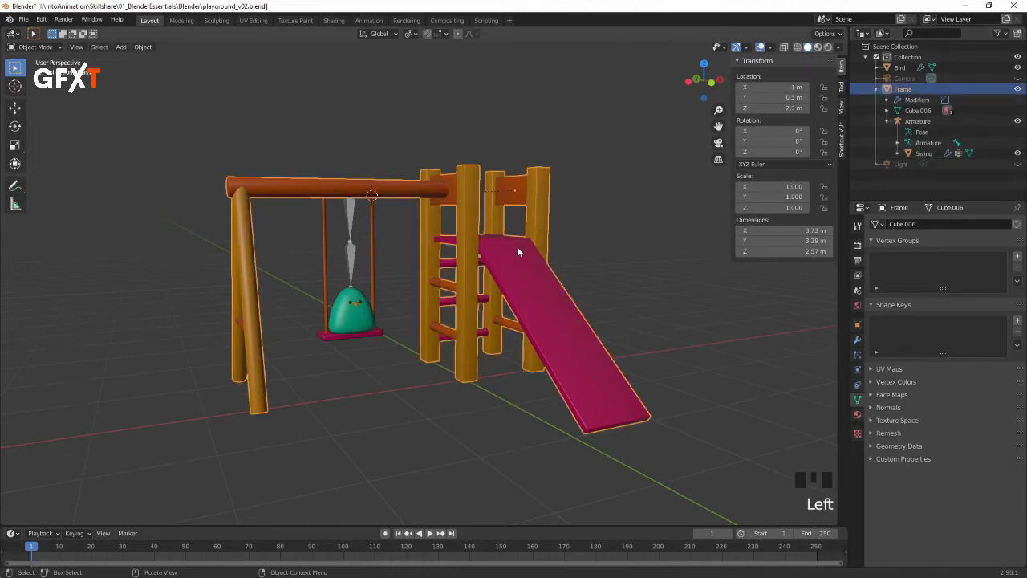
{"action": "key", "text": "g"}
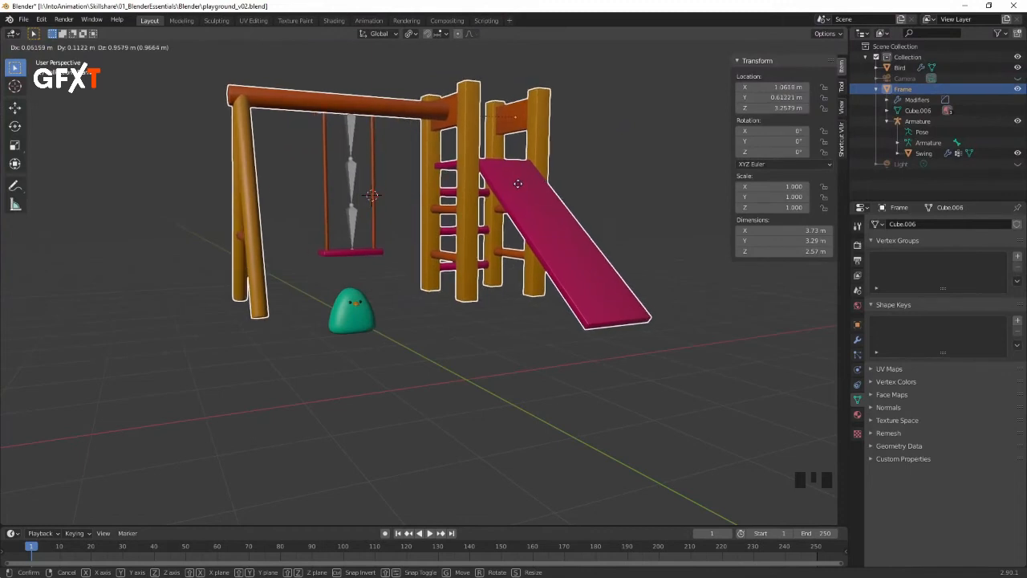
{"action": "right_click", "coordinate": [518, 184]}
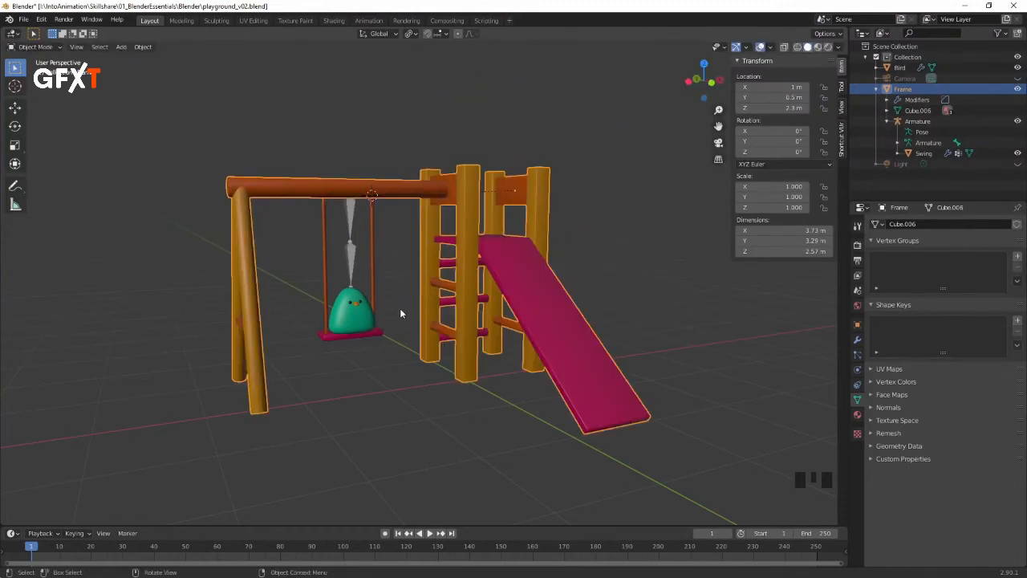
Step: Parent the bird to the swing with the Object parent type, and deselect everything
{"action": "left_click", "coordinate": [360, 323]}
{"action": "left_click", "coordinate": [355, 313]}
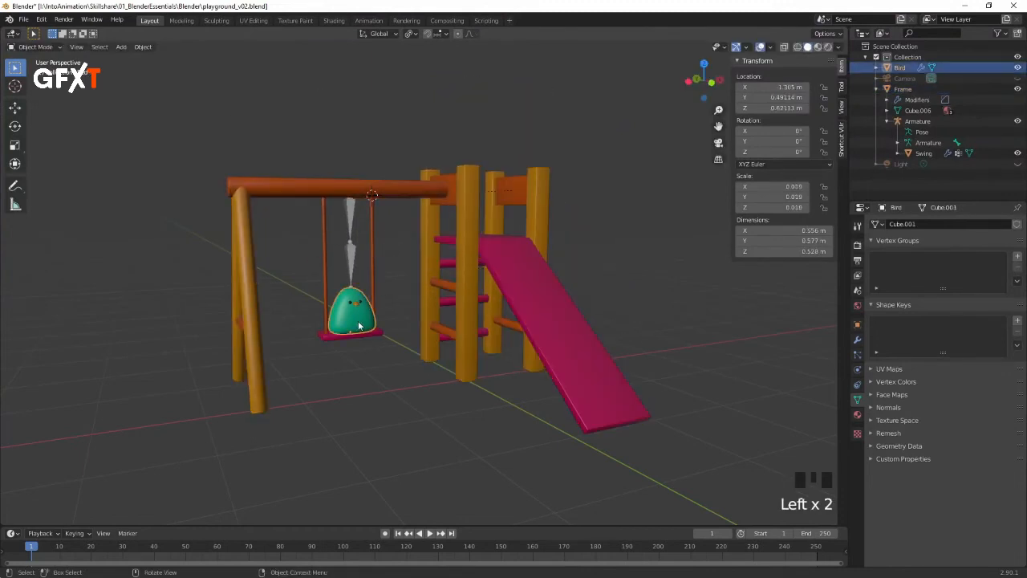
{"action": "left_click", "coordinate": [373, 271], "text": "shift"}
{"action": "right_click", "coordinate": [372, 270]}
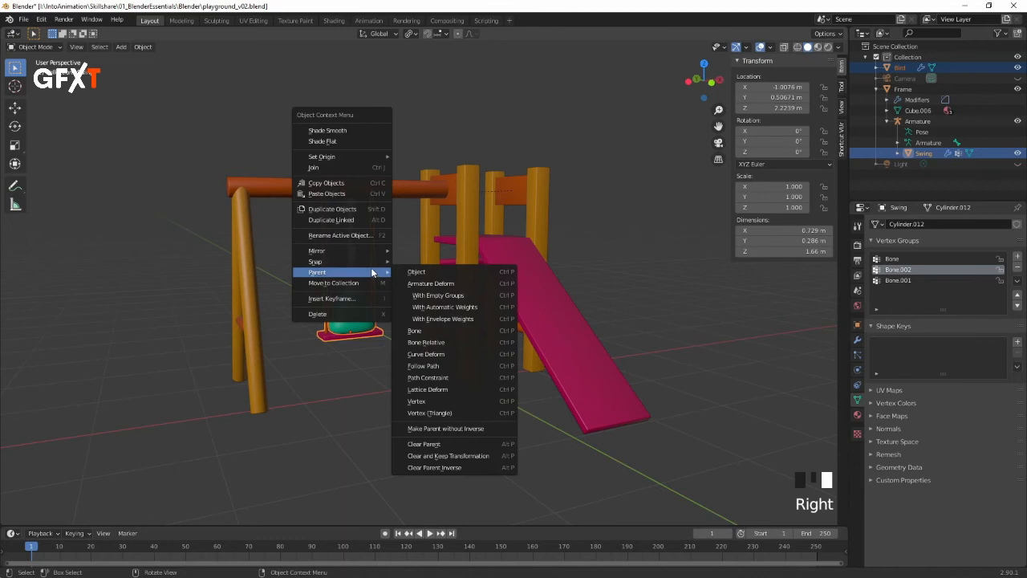
{"action": "left_click", "coordinate": [419, 273]}
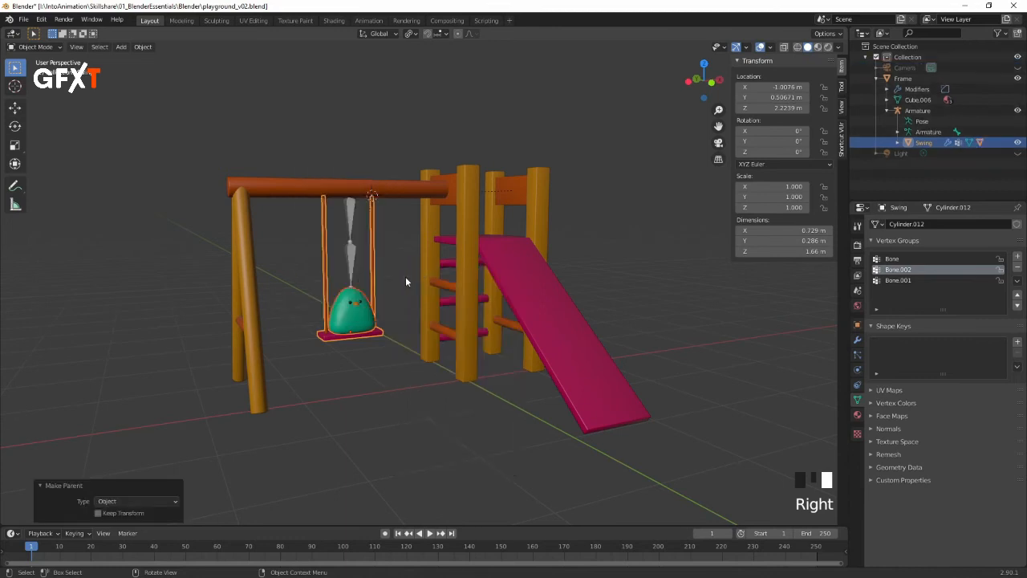
{"action": "left_click", "coordinate": [413, 277]}
Step: Try moving the frame to test whether the bird follows along with the swing, and cancel the move
{"action": "left_click", "coordinate": [466, 286]}
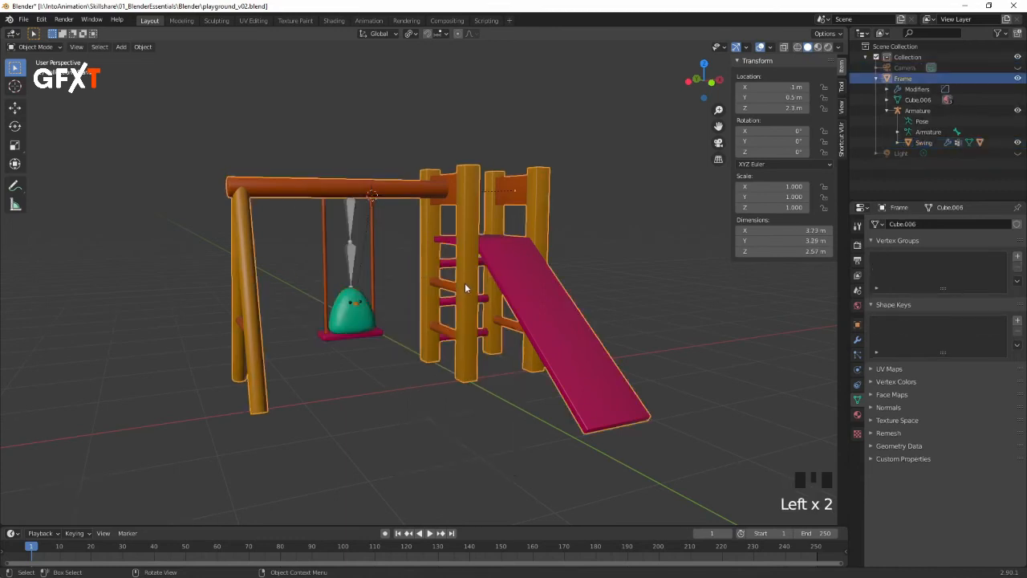
{"action": "key", "text": "g"}
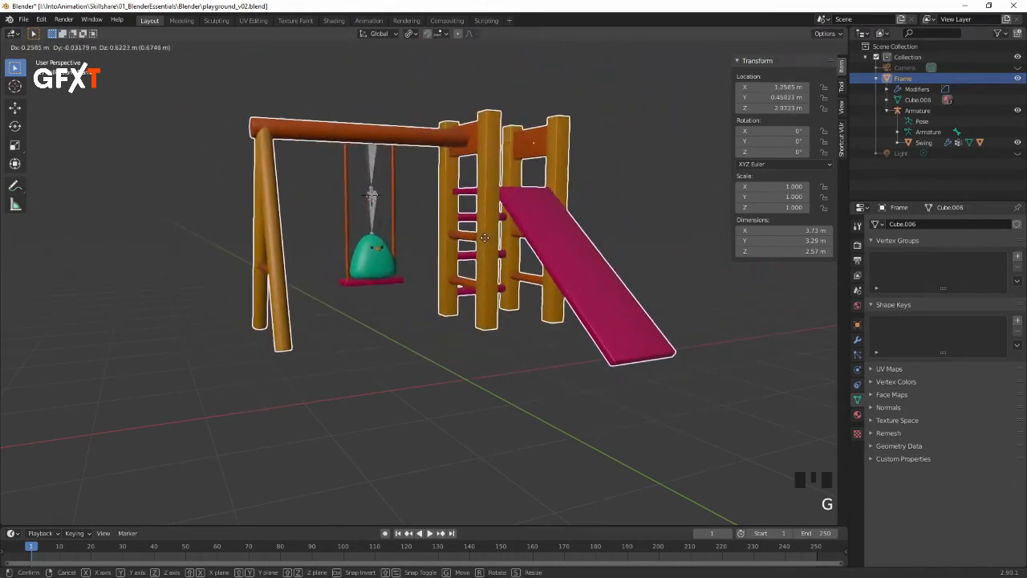
{"action": "right_click", "coordinate": [485, 240]}
Step: Put the armature into Pose Mode and try rotating the middle bone about 70° around the global X axis
{"action": "left_click", "coordinate": [359, 256]}
{"action": "left_click", "coordinate": [353, 252]}
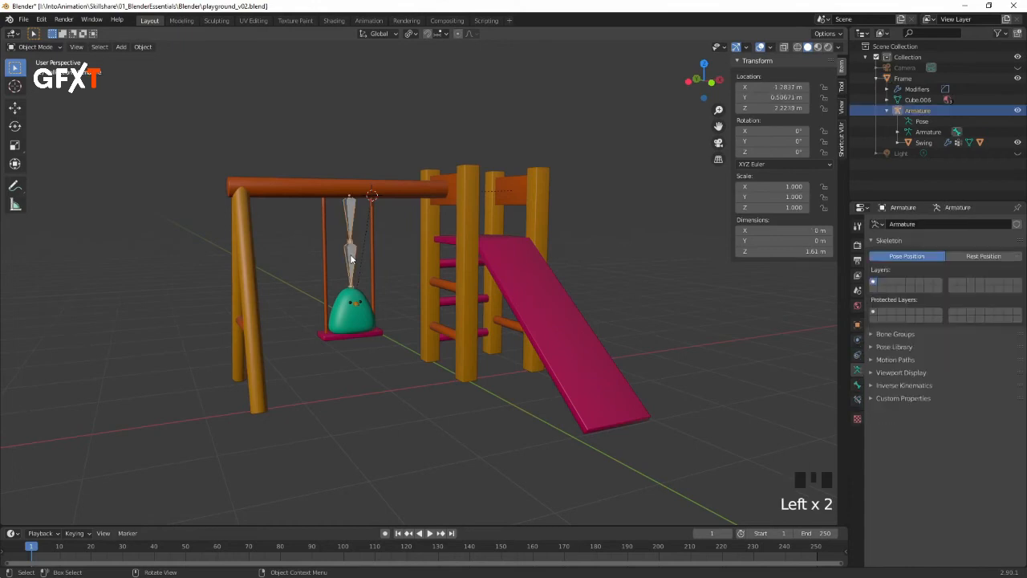
{"action": "left_click", "coordinate": [36, 47]}
{"action": "left_click", "coordinate": [36, 83]}
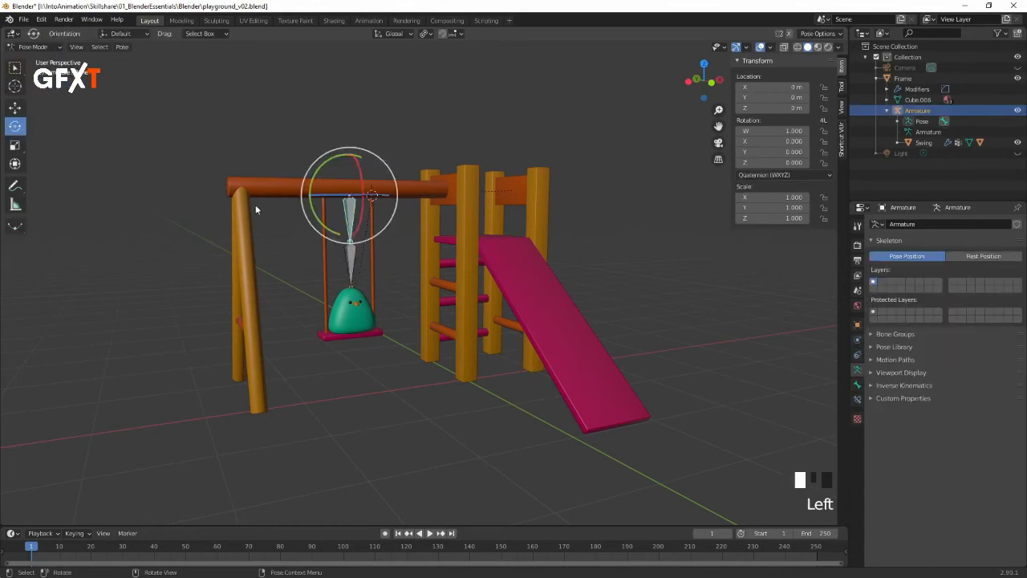
{"action": "left_click", "coordinate": [358, 258]}
{"action": "left_click_drag", "start_coordinate": [360, 230], "coordinate": [357, 243]}
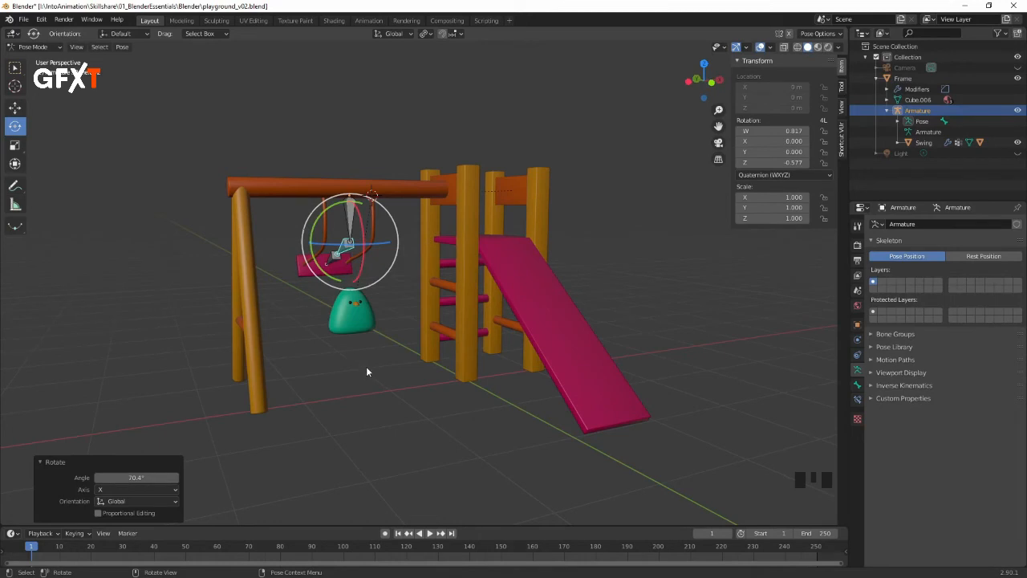
Step: Undo the bone rotation and the preceding changes, back to before the bird was parented to the swing
{"action": "key", "text": "ctrl+z"}
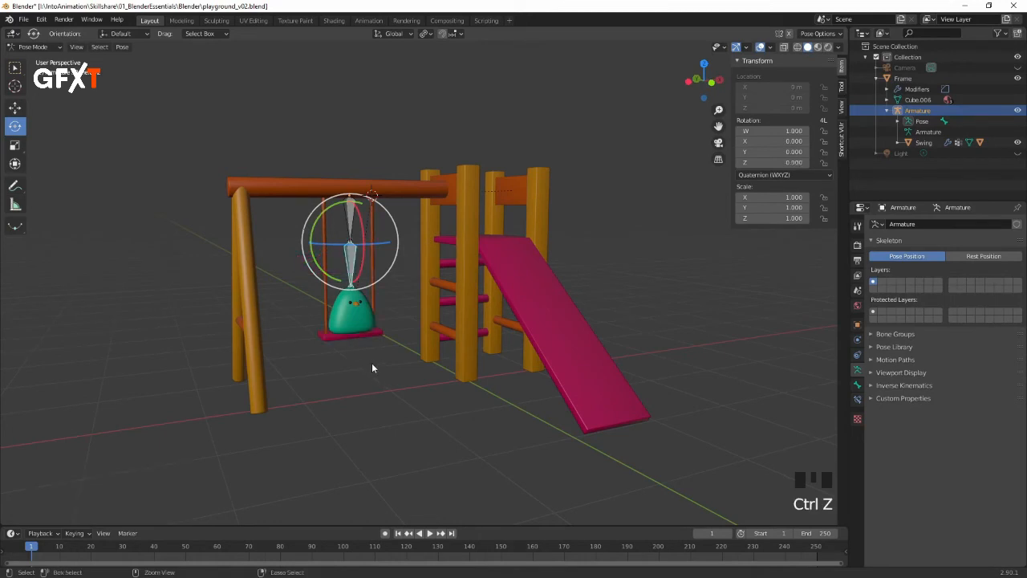
{"action": "key", "text": "ctrl+z"}
{"action": "key", "text": "ctrl+z"}
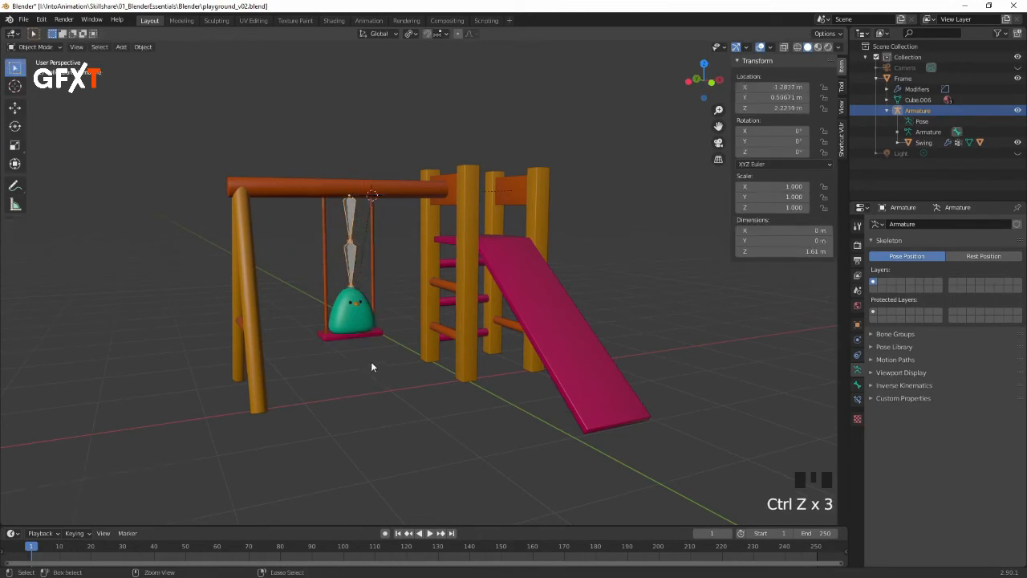
{"action": "key", "text": "ctrl+z"}
{"action": "key", "text": "ctrl+z"}
{"action": "key", "text": "ctrl+z"}
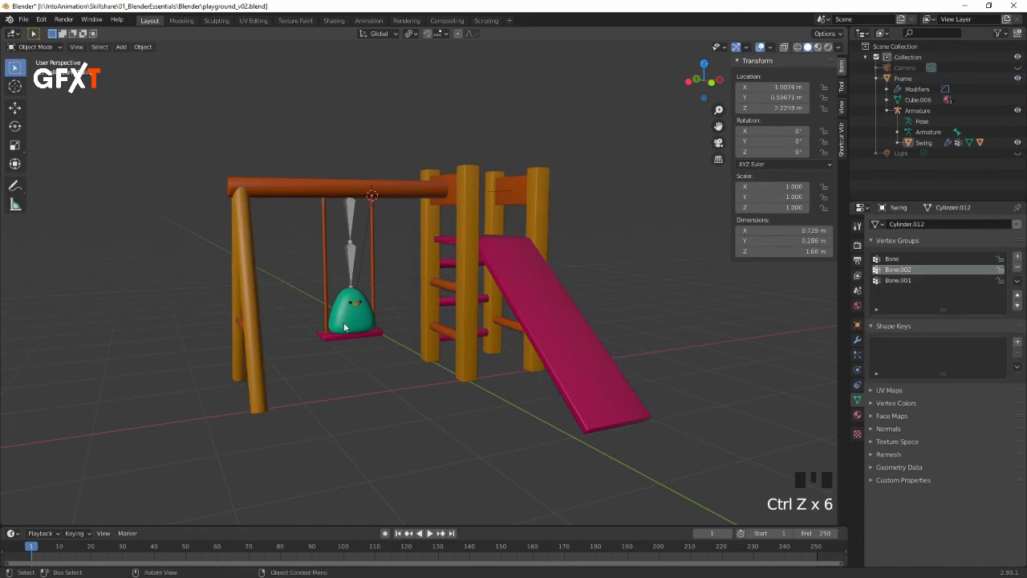
Step: Parent the bird to the armature with the Bone parent type, and deselect everything
{"action": "left_click", "coordinate": [345, 327]}
{"action": "left_click", "coordinate": [345, 327]}
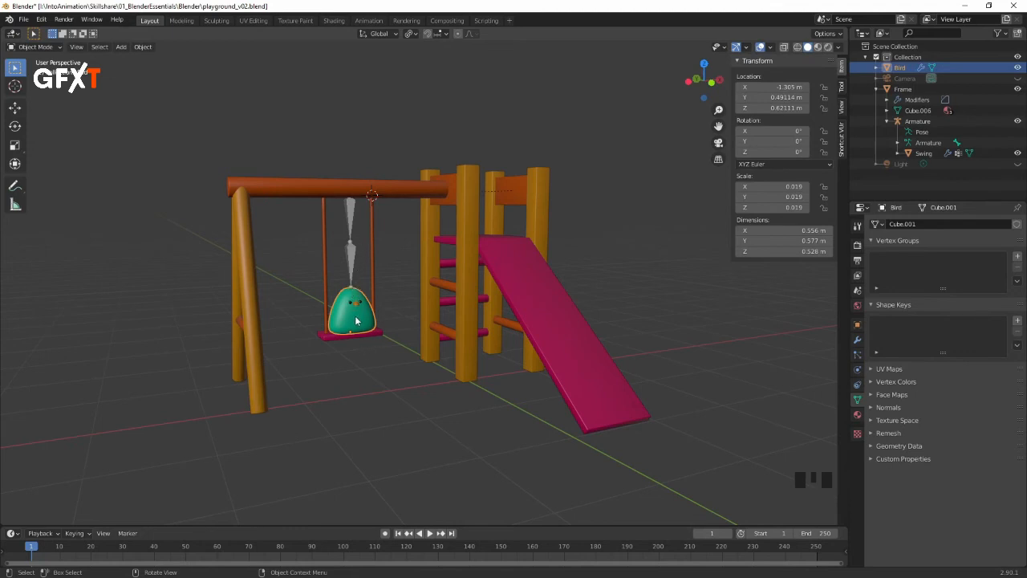
{"action": "left_click", "coordinate": [354, 259], "text": "shift"}
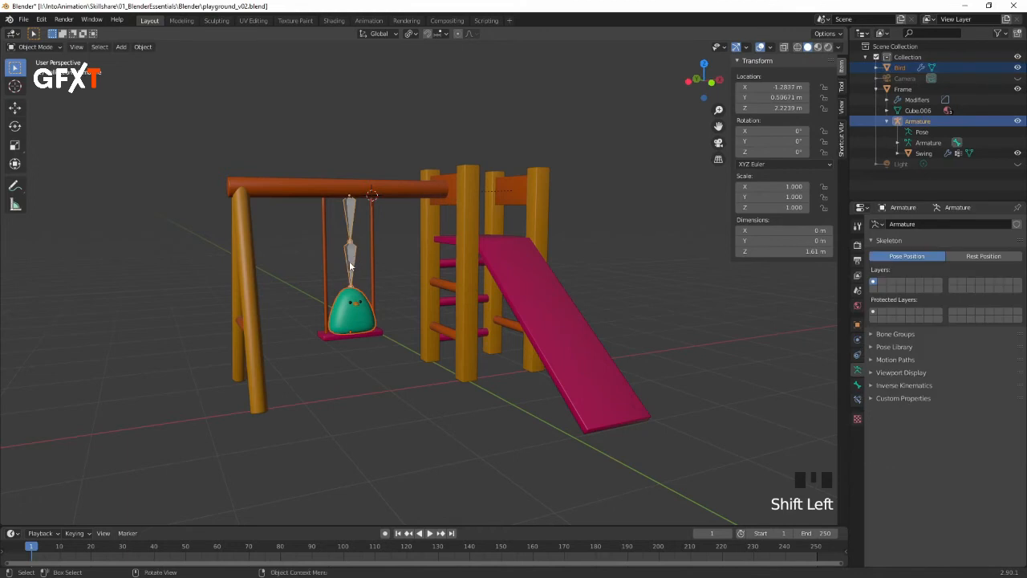
{"action": "right_click", "coordinate": [351, 259]}
{"action": "mouse_move", "coordinate": [351, 257]}
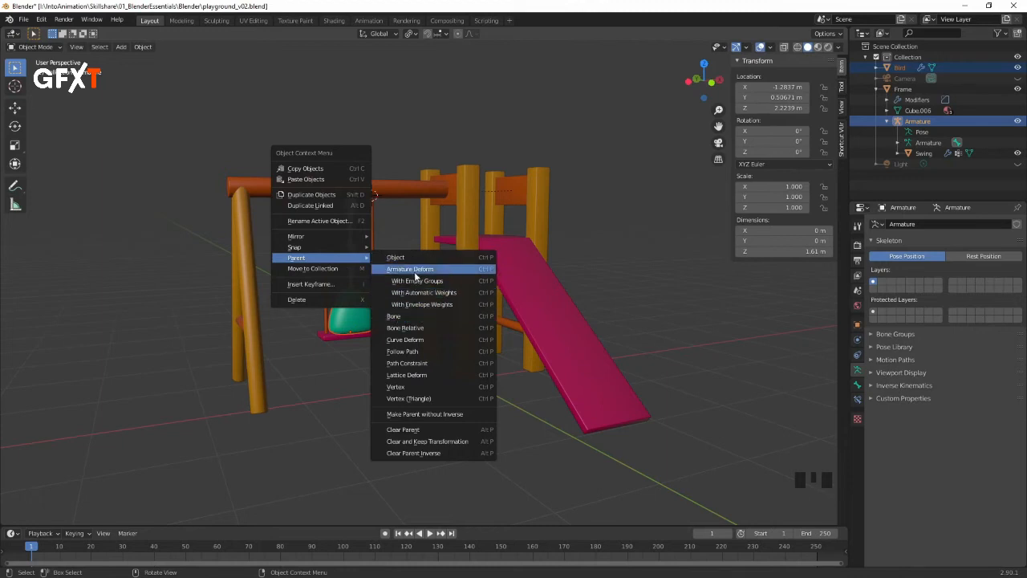
{"action": "left_click", "coordinate": [417, 316]}
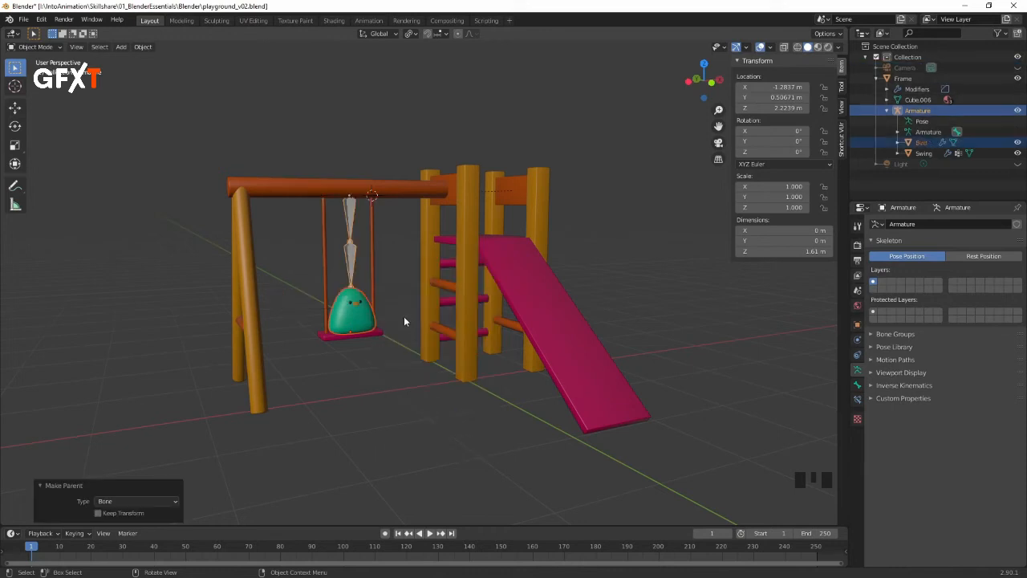
{"action": "left_click", "coordinate": [397, 302]}
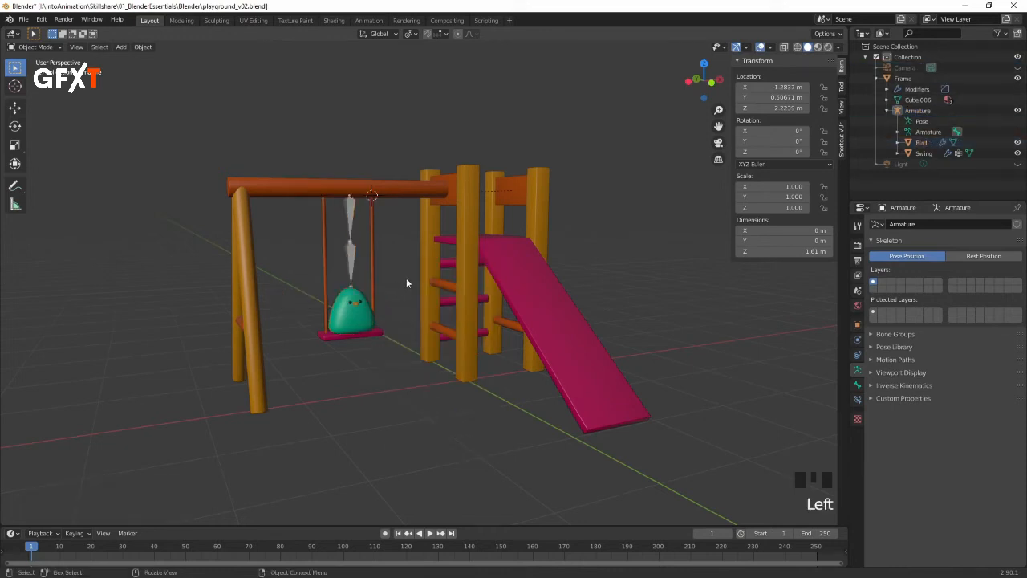
Step: Try changing the bird's parent bone to Bone.001 in its object relations, and undo the change
{"action": "left_click", "coordinate": [347, 327]}
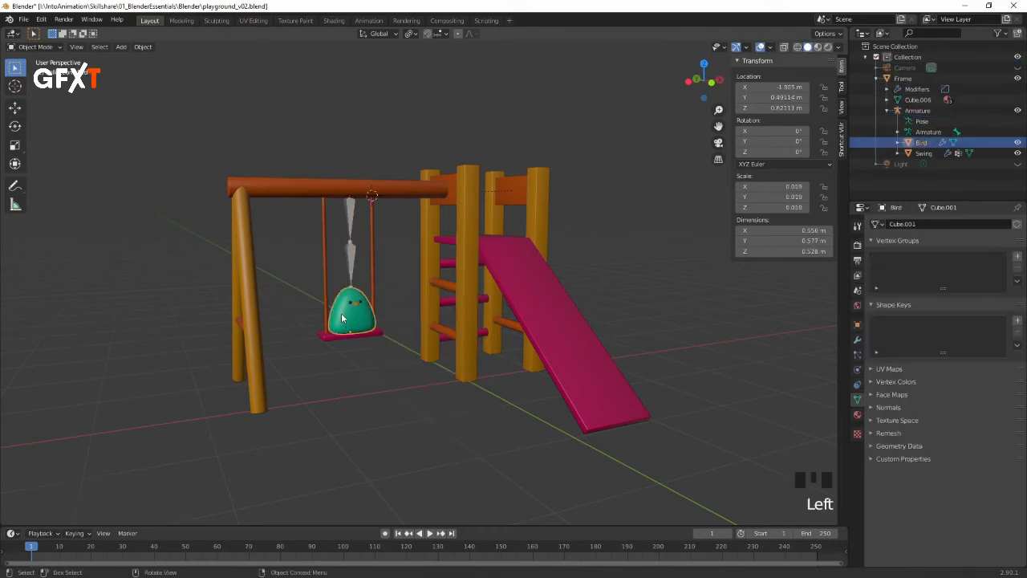
{"action": "left_click", "coordinate": [857, 325]}
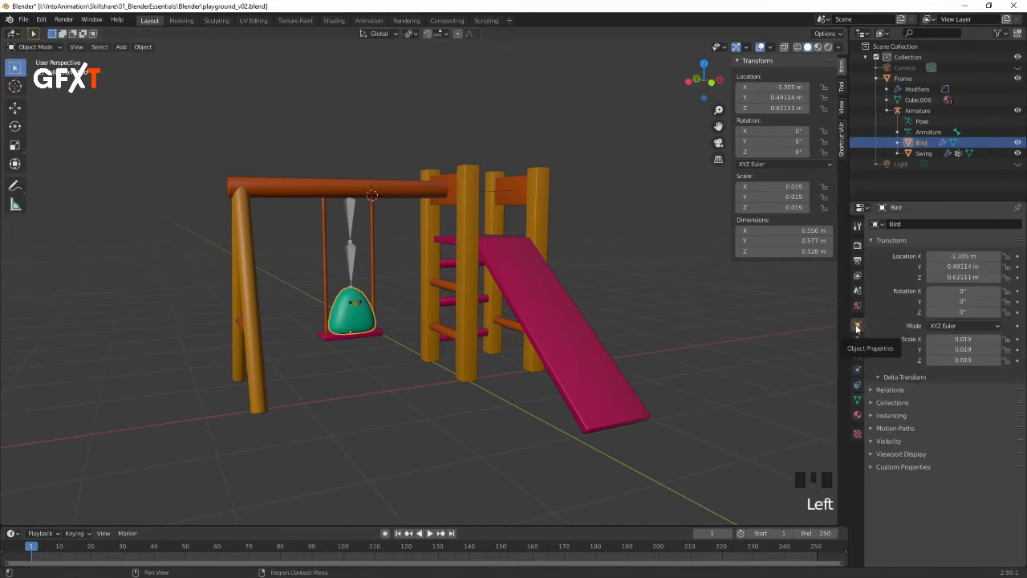
{"action": "left_click", "coordinate": [871, 389]}
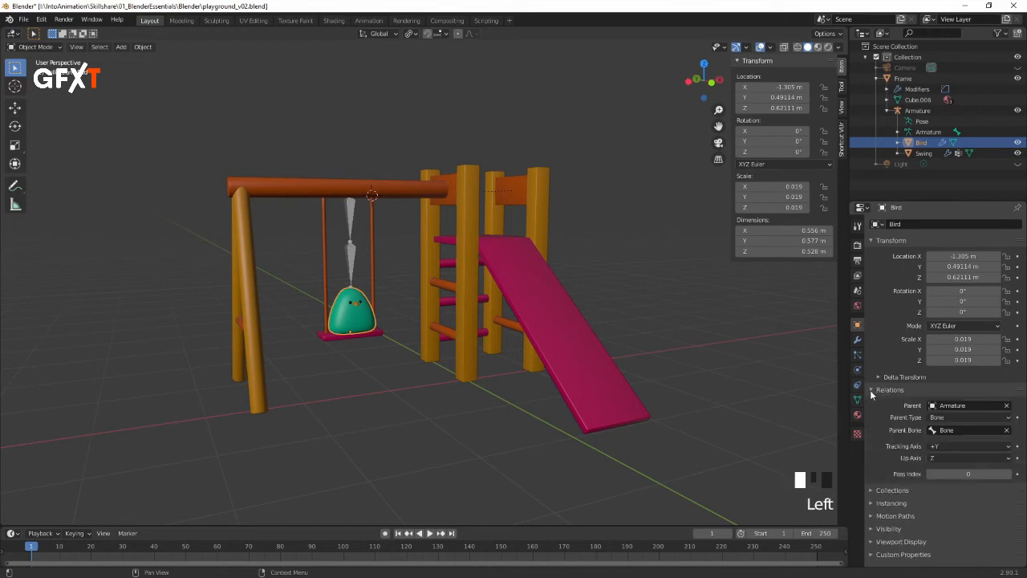
{"action": "left_click", "coordinate": [947, 432]}
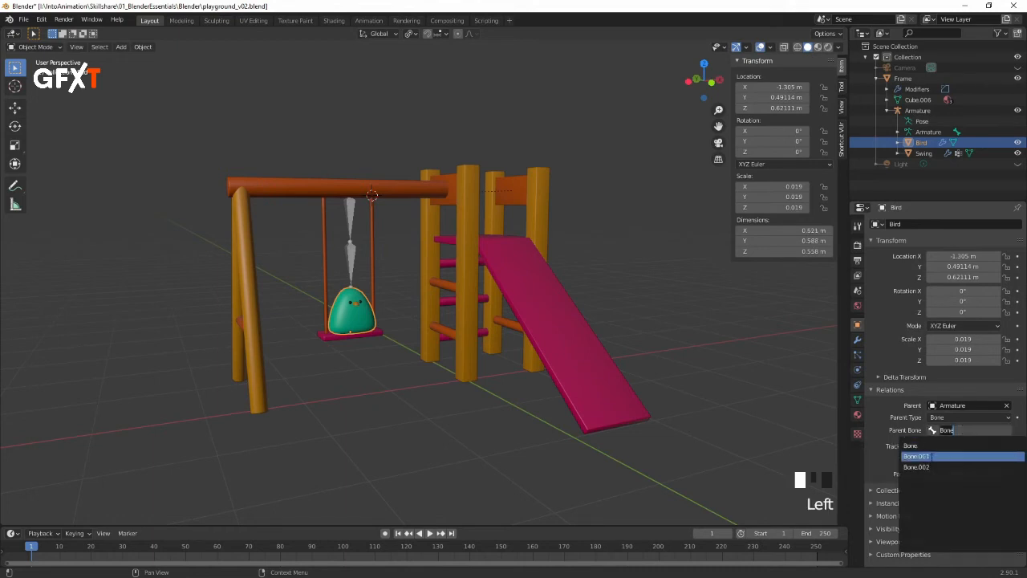
{"action": "left_click", "coordinate": [932, 456]}
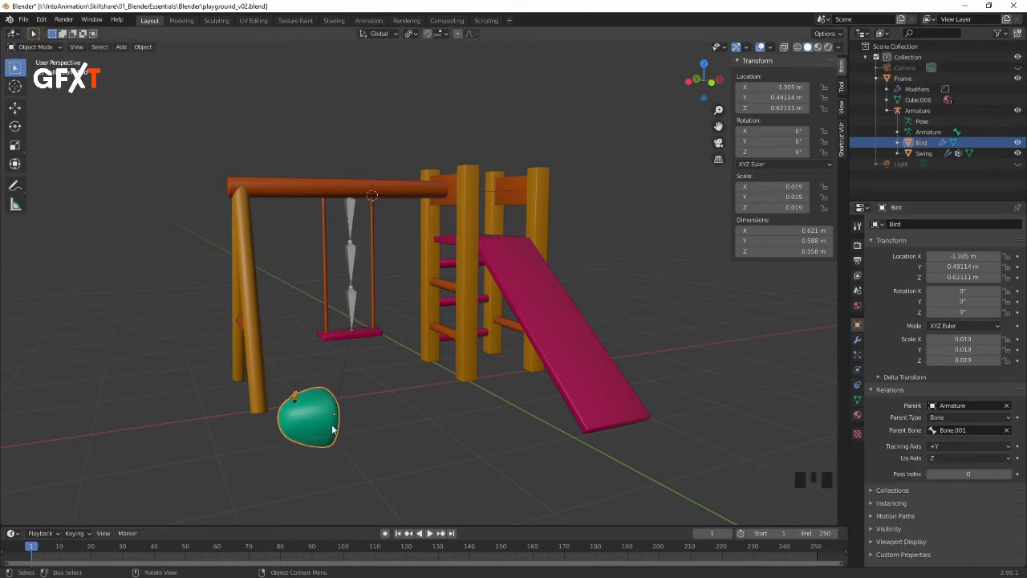
{"action": "key", "text": "ctrl+z"}
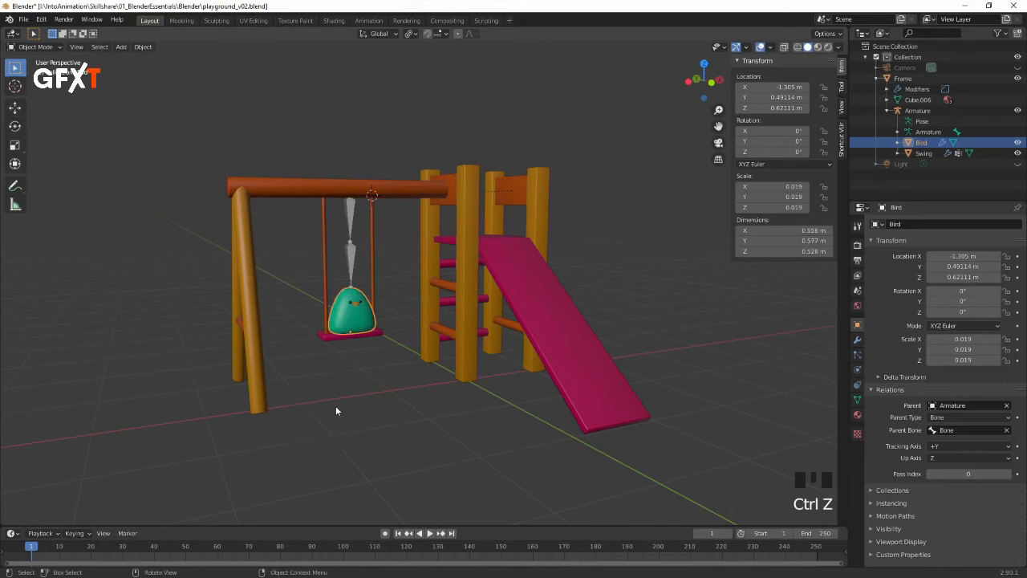
Step: Clear the bird's parent while keeping its transformation, and add the armature to the selection
{"action": "right_click", "coordinate": [359, 321]}
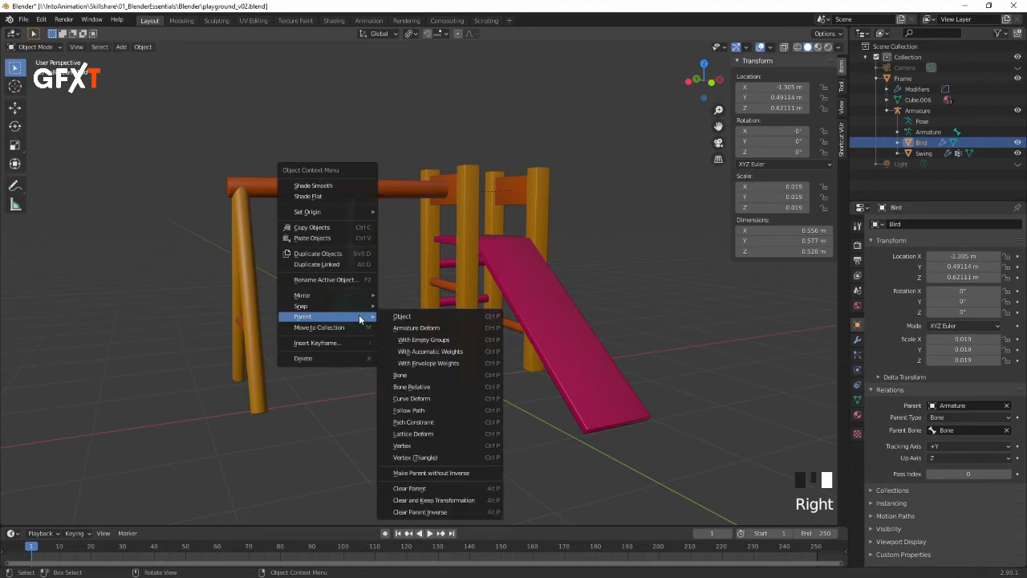
{"action": "left_click", "coordinate": [452, 500]}
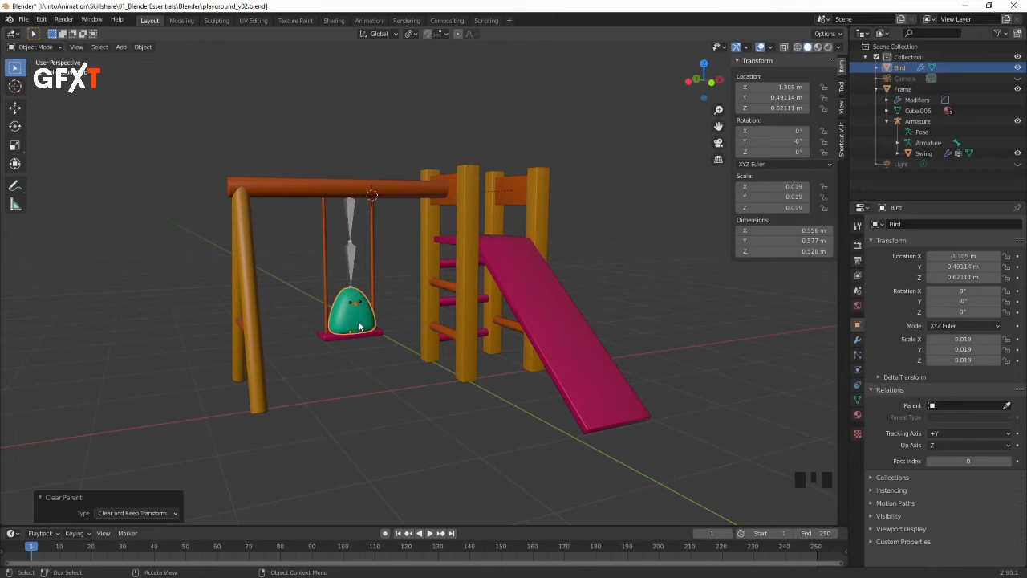
{"action": "left_click", "coordinate": [351, 217], "text": "shift"}
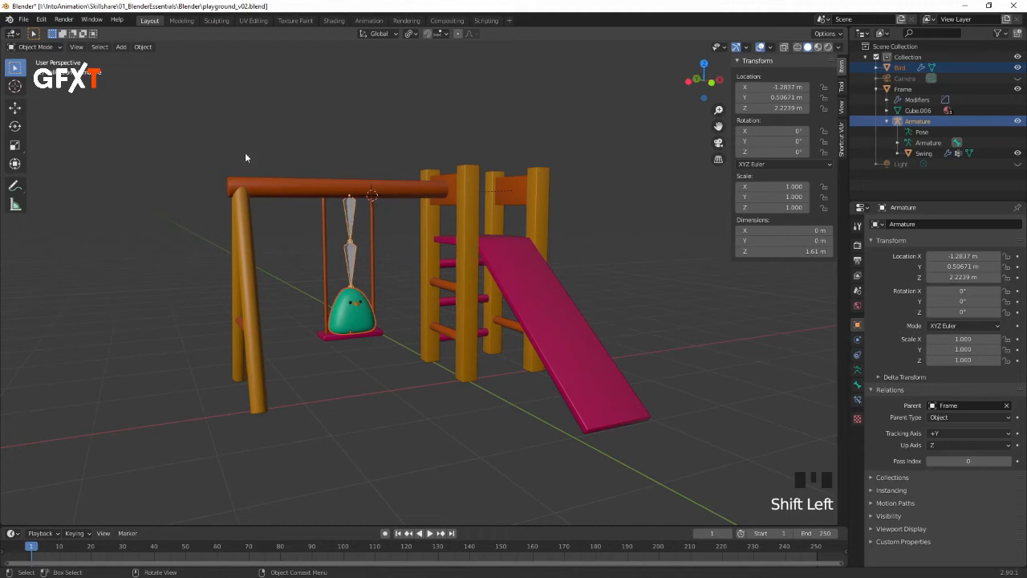
Step: Make the lowest bone active in Pose Mode with X-ray enabled, and return to Object Mode
{"action": "left_click", "coordinate": [50, 49]}
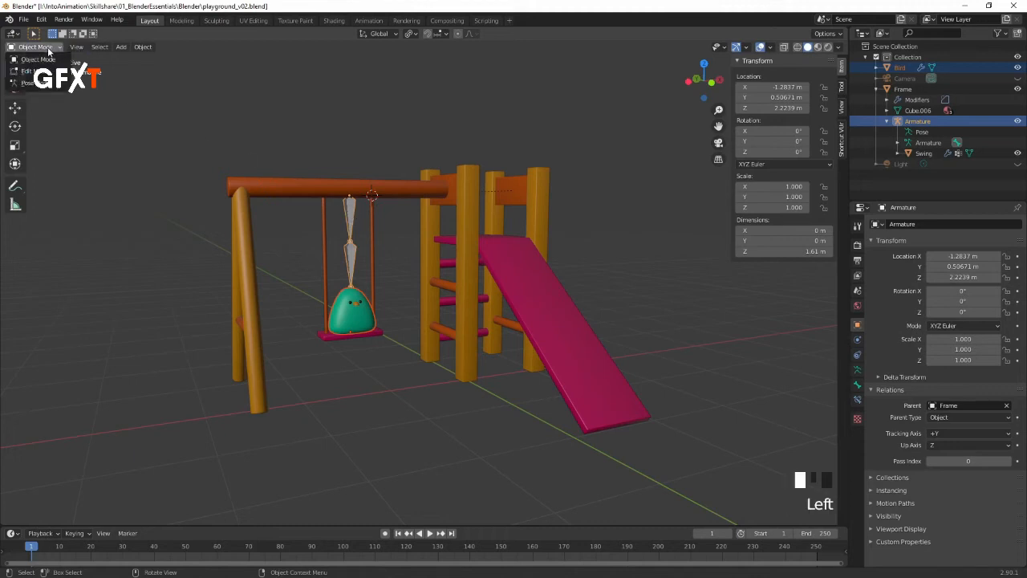
{"action": "left_click", "coordinate": [32, 83]}
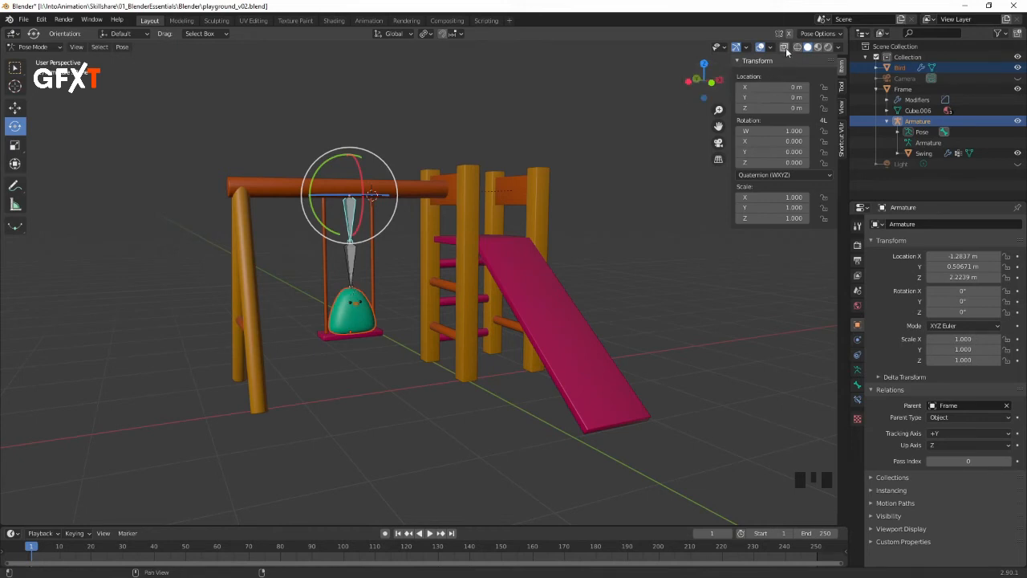
{"action": "left_click", "coordinate": [350, 291]}
{"action": "left_click", "coordinate": [354, 299]}
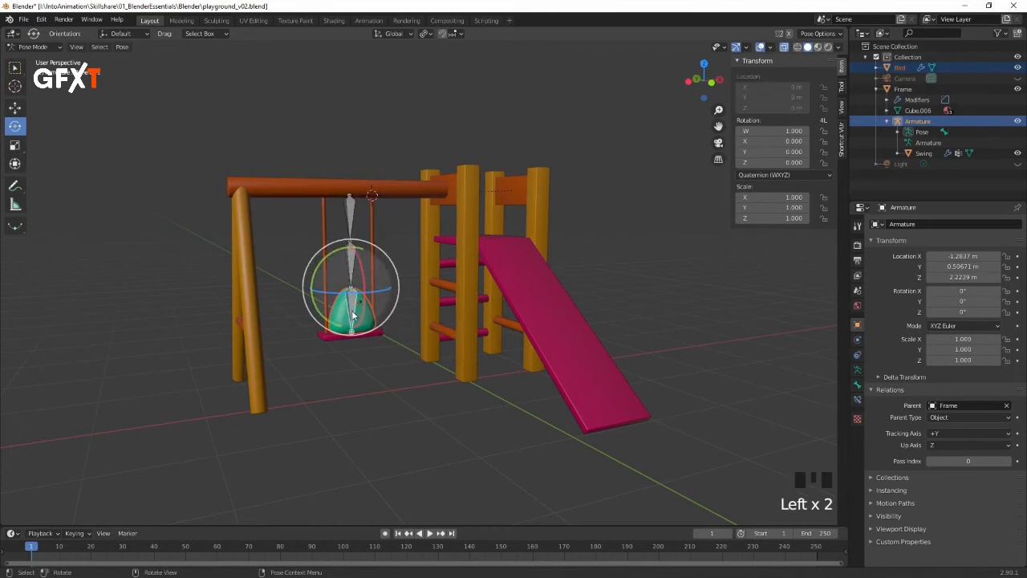
{"action": "key", "text": "w"}
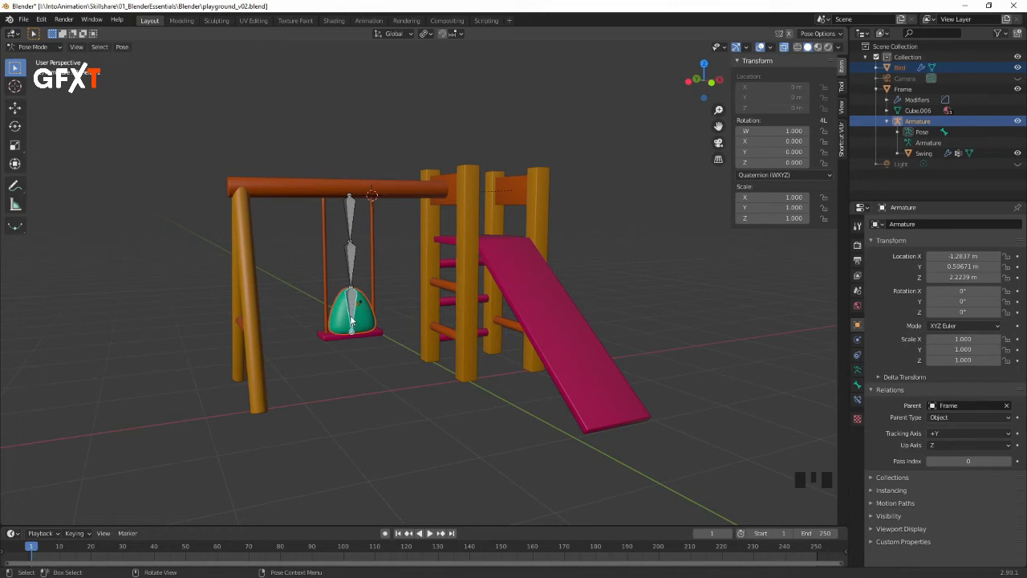
{"action": "left_click", "coordinate": [39, 47]}
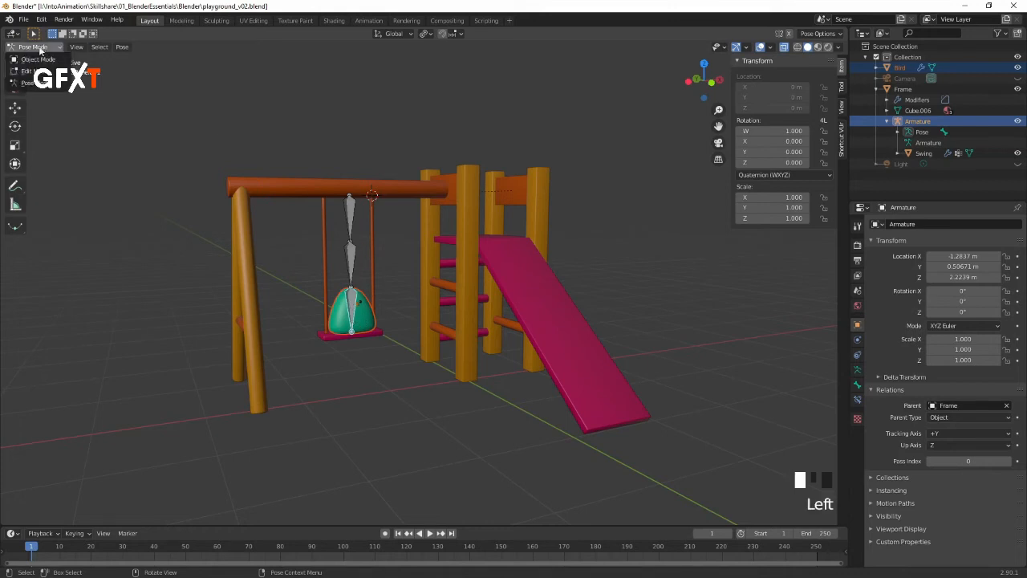
{"action": "left_click", "coordinate": [36, 60]}
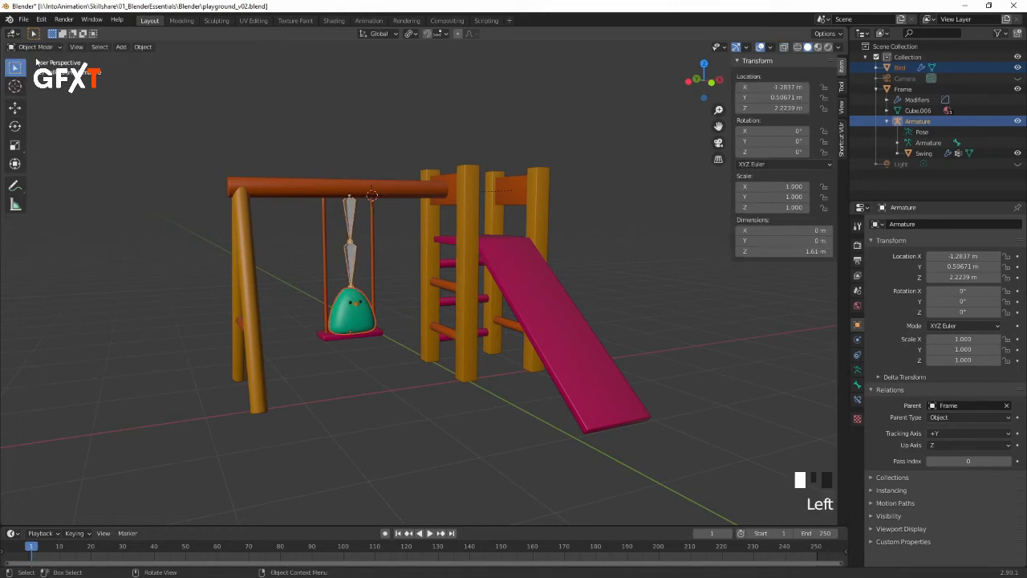
Step: Parent the bird to the armature's active lowest bone with the Bone parent type, and select only the bird
{"action": "right_click", "coordinate": [357, 320]}
{"action": "mouse_move", "coordinate": [355, 321]}
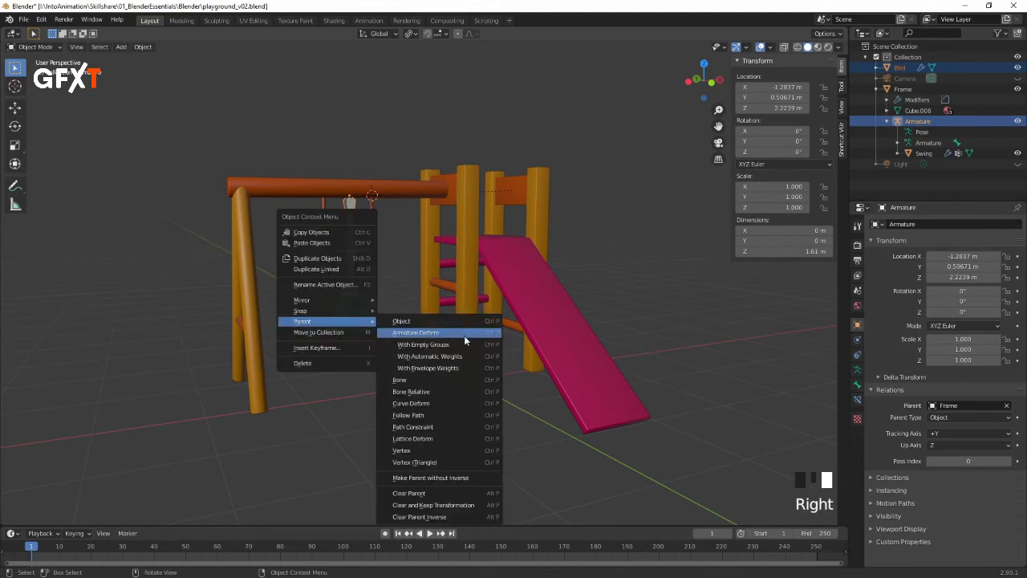
{"action": "left_click", "coordinate": [450, 380]}
{"action": "left_click", "coordinate": [350, 329]}
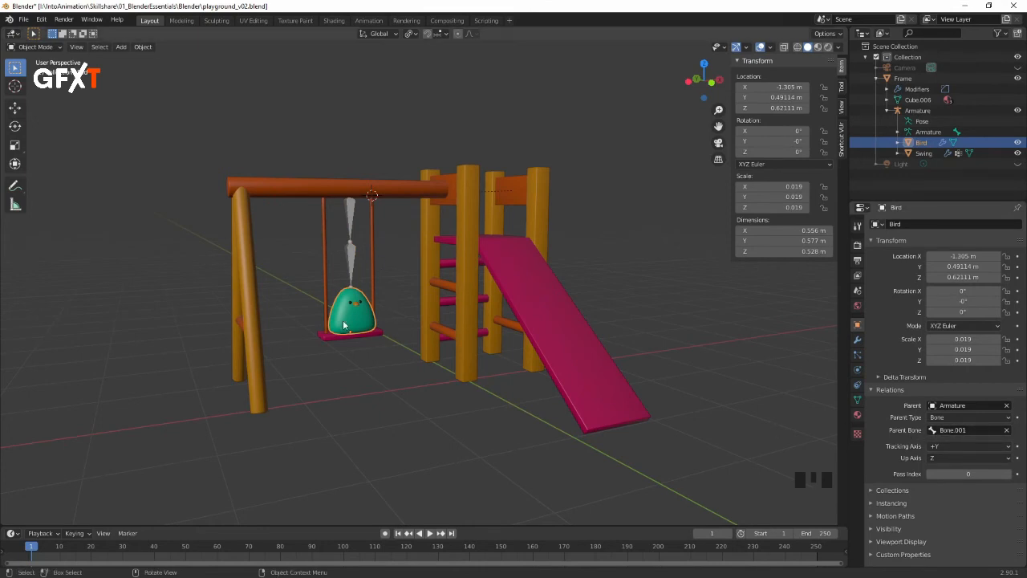
Step: Try rotating the middle and lowest bones in Pose Mode to test whether the bird follows, and undo the rotations
{"action": "left_click", "coordinate": [351, 255]}
{"action": "left_click", "coordinate": [352, 256]}
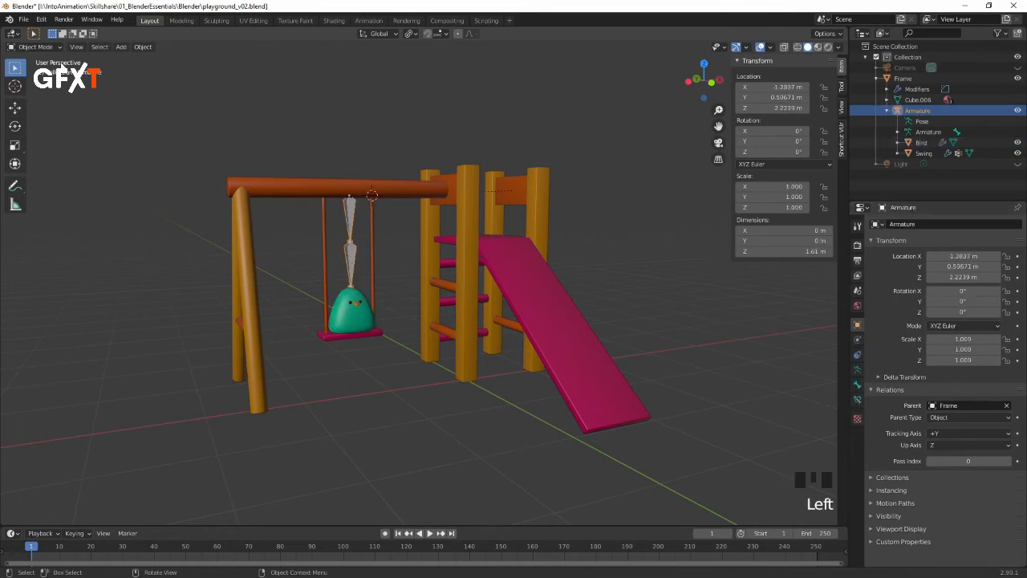
{"action": "left_click", "coordinate": [49, 47]}
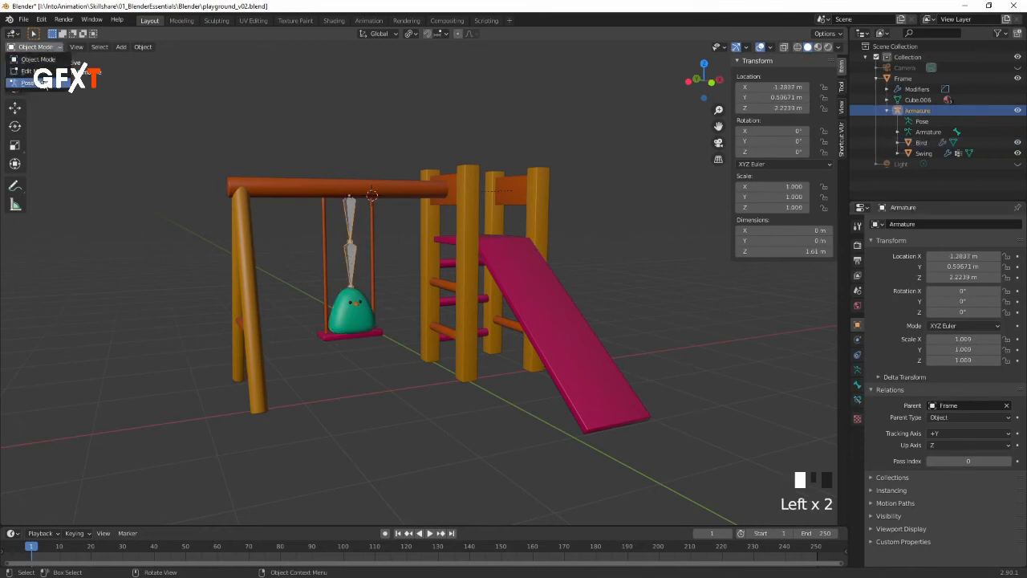
{"action": "left_click", "coordinate": [43, 83]}
{"action": "left_click", "coordinate": [351, 264]}
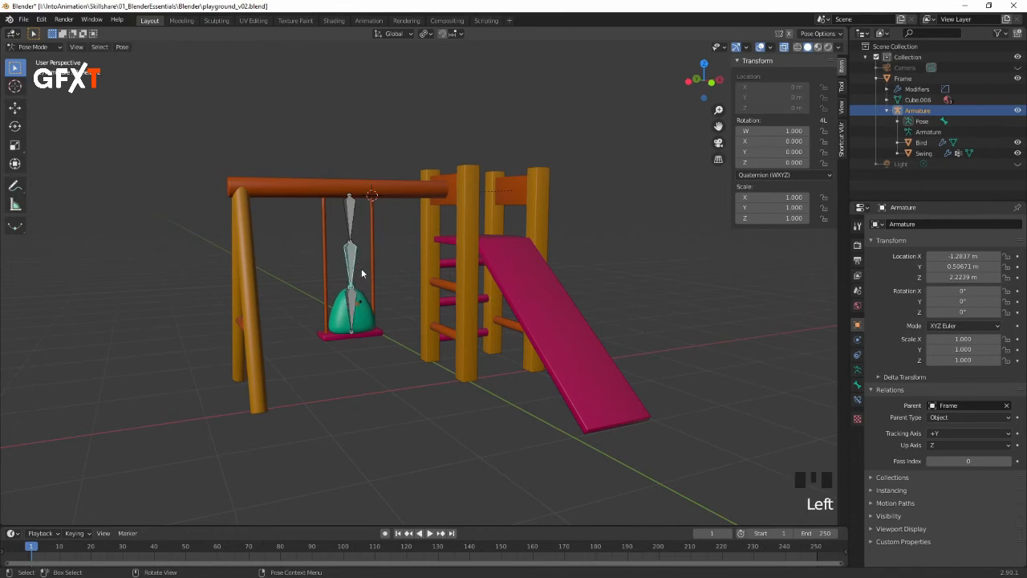
{"action": "left_click", "coordinate": [15, 126]}
{"action": "mouse_move", "coordinate": [362, 226]}
{"action": "left_mouse_down"}
{"action": "mouse_move", "coordinate": [361, 243]}
{"action": "mouse_move", "coordinate": [356, 217]}
{"action": "mouse_move", "coordinate": [358, 227]}
{"action": "left_mouse_up"}
{"action": "key", "text": "ctrl+z"}
{"action": "left_click", "coordinate": [362, 275]}
{"action": "left_click_drag", "start_coordinate": [362, 276], "coordinate": [361, 293]}
{"action": "key", "text": "ctrl+z"}
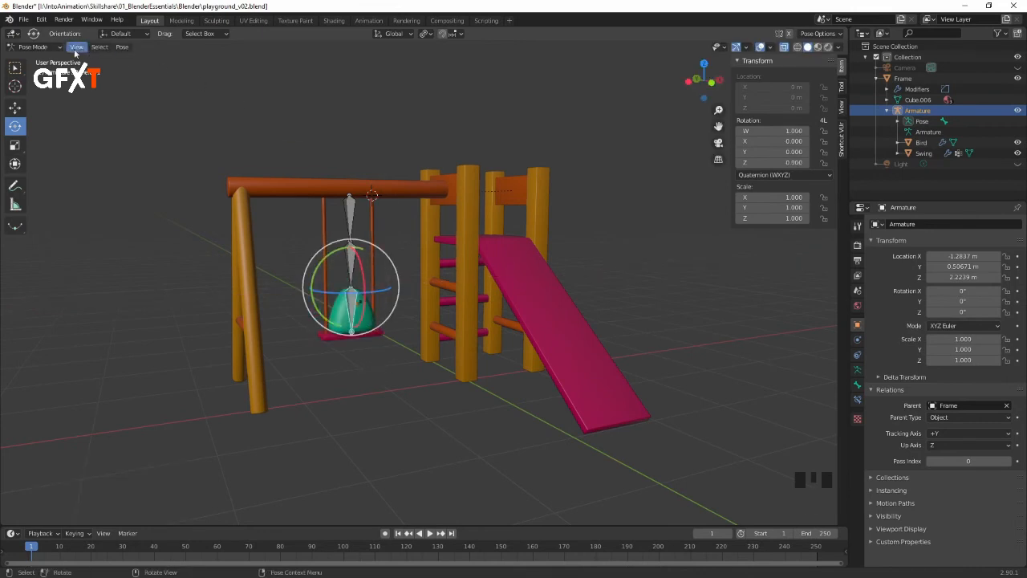
Step: Return the armature to Object Mode, deselect everything and save the file
{"action": "left_click", "coordinate": [34, 46]}
{"action": "left_click", "coordinate": [38, 59]}
{"action": "left_click", "coordinate": [386, 302]}
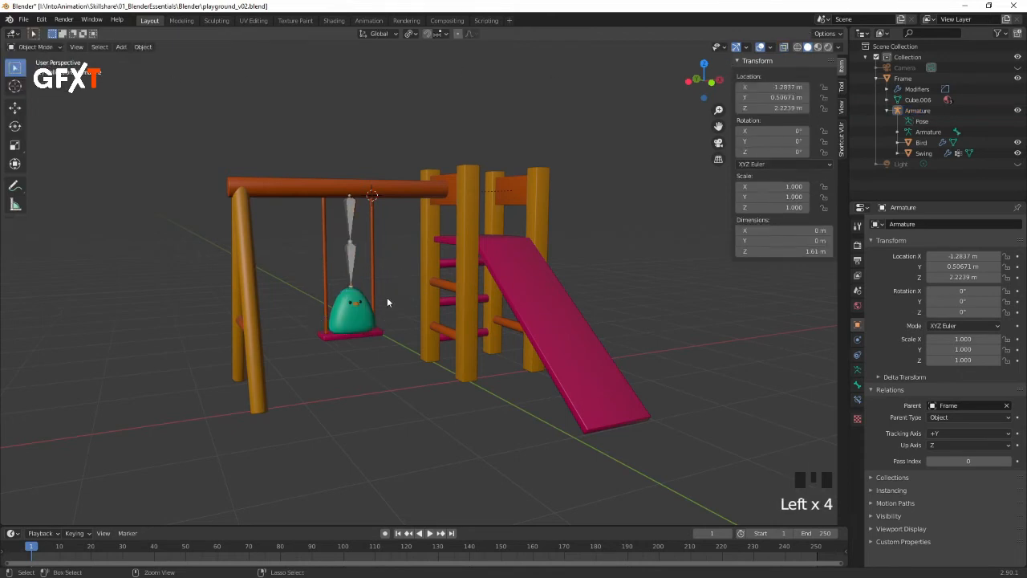
{"action": "key", "text": "ctrl+s"}
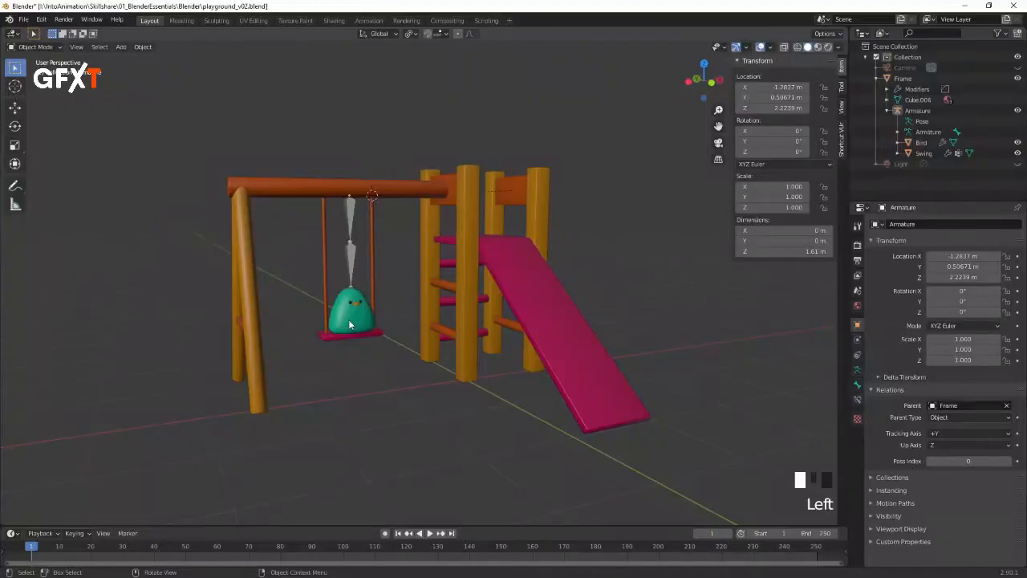
Step: Add a Simple Deform modifier to the bird that twists it about the Z axis by about -25.6°
{"action": "left_click", "coordinate": [350, 320]}
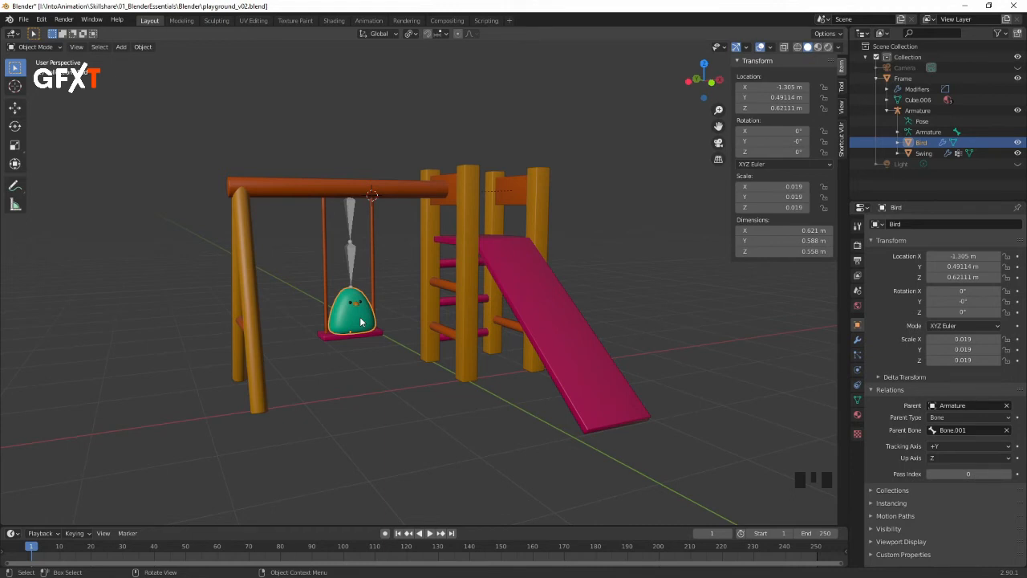
{"action": "left_click", "coordinate": [857, 341]}
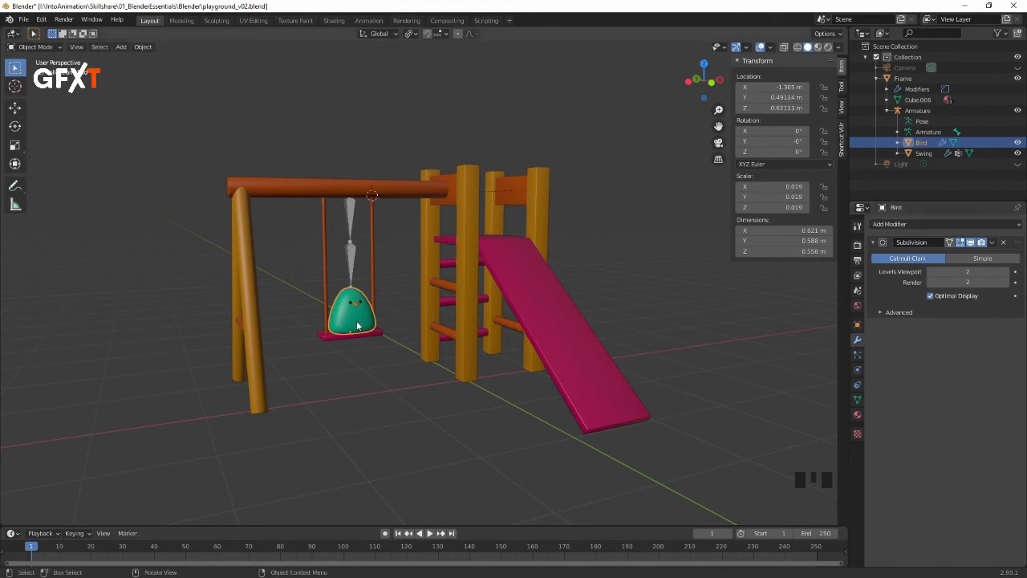
{"action": "key", "text": "KP_Decimal"}
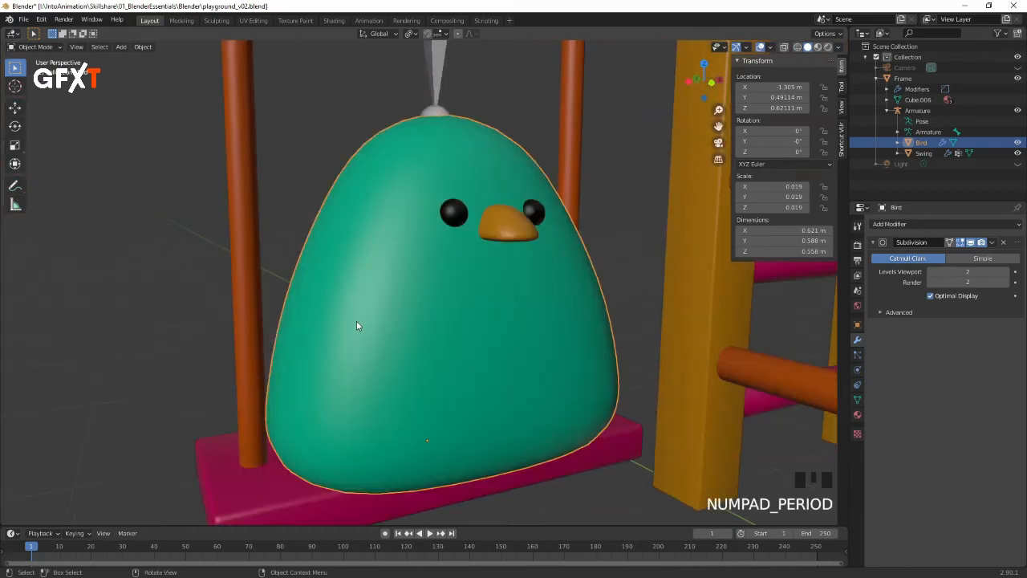
{"action": "middle_click_drag", "start_coordinate": [571, 310], "coordinate": [543, 345], "text": "ctrl"}
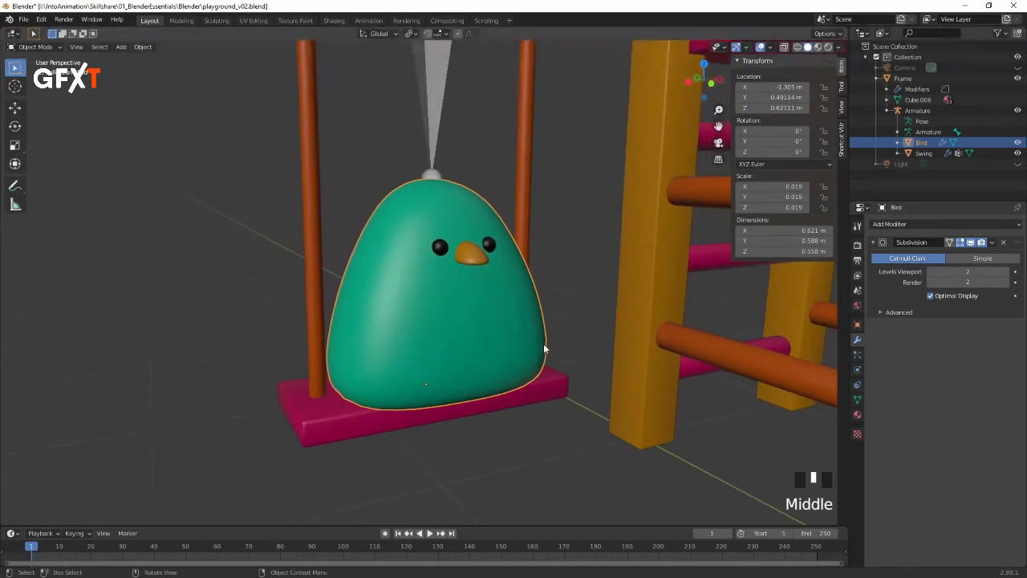
{"action": "left_click", "coordinate": [926, 225]}
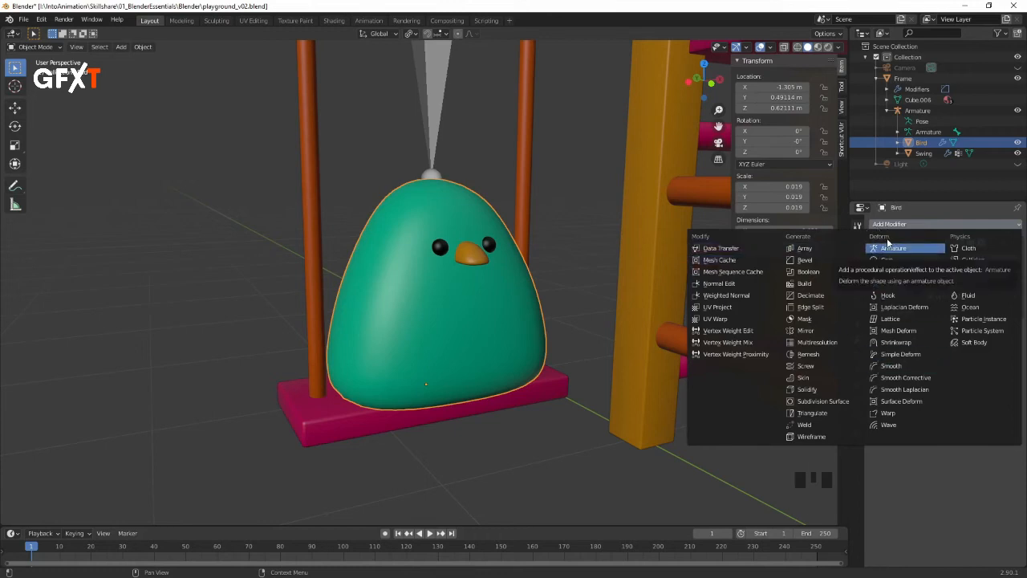
{"action": "left_click", "coordinate": [905, 356]}
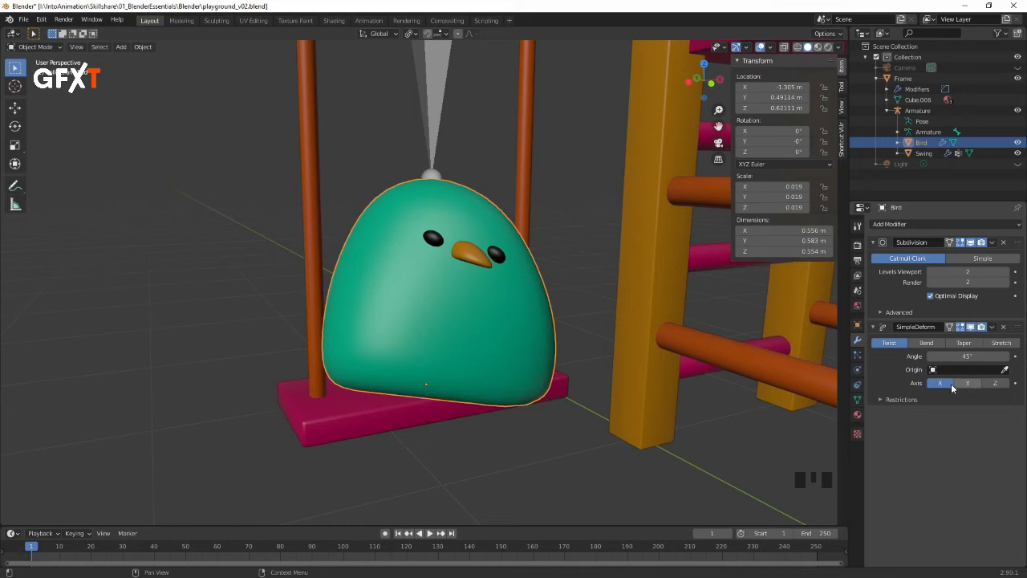
{"action": "left_click", "coordinate": [995, 384]}
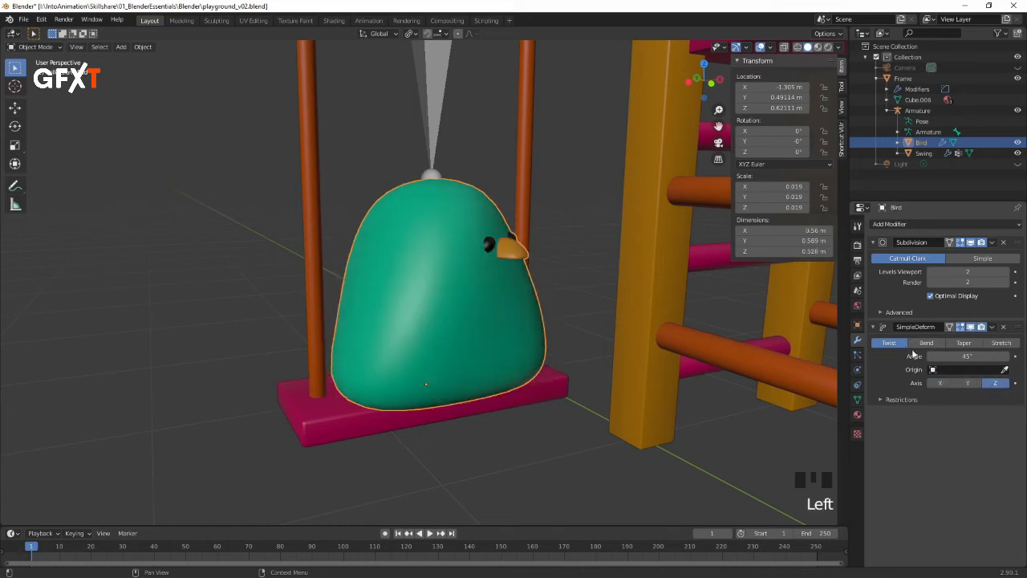
{"action": "mouse_move", "coordinate": [979, 357]}
{"action": "left_mouse_down"}
{"action": "mouse_move", "coordinate": [870, 357]}
{"action": "mouse_move", "coordinate": [969, 358]}
{"action": "left_mouse_up"}
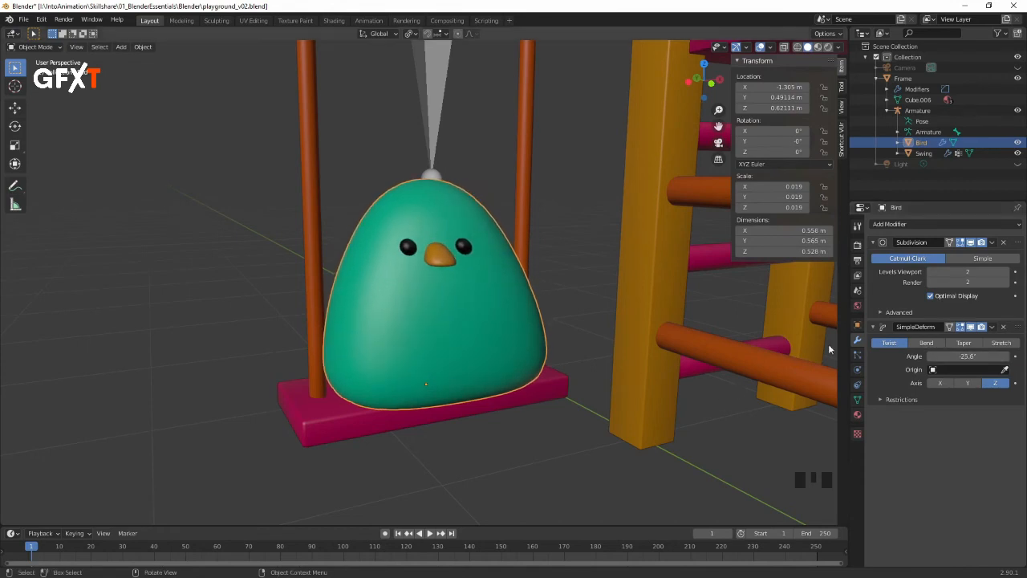
Step: Add a second Simple Deform modifier to the bird, set it to Bend about the X axis, and adjust its angle
{"action": "left_click", "coordinate": [951, 225]}
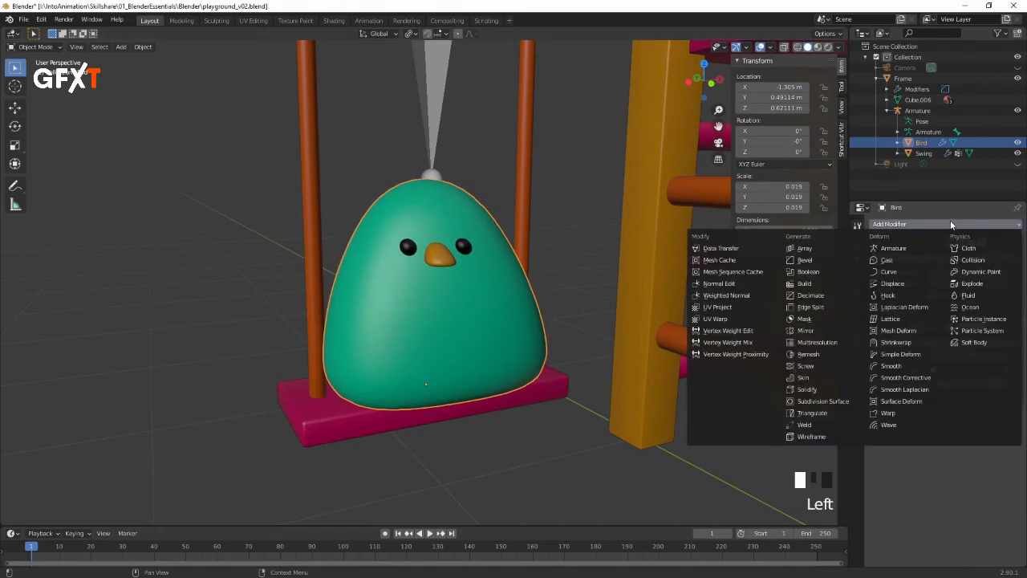
{"action": "left_click", "coordinate": [900, 355]}
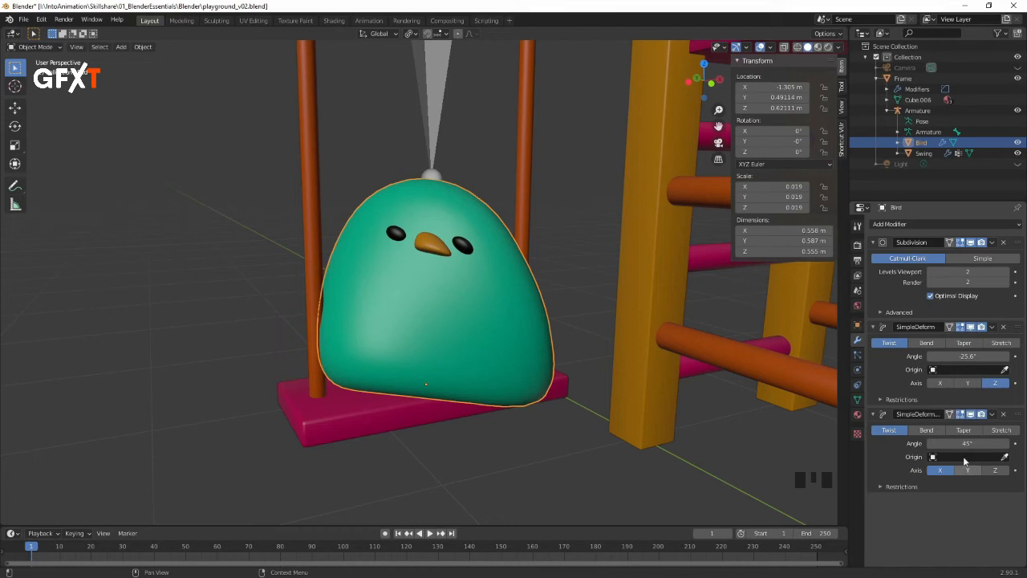
{"action": "left_click", "coordinate": [927, 431]}
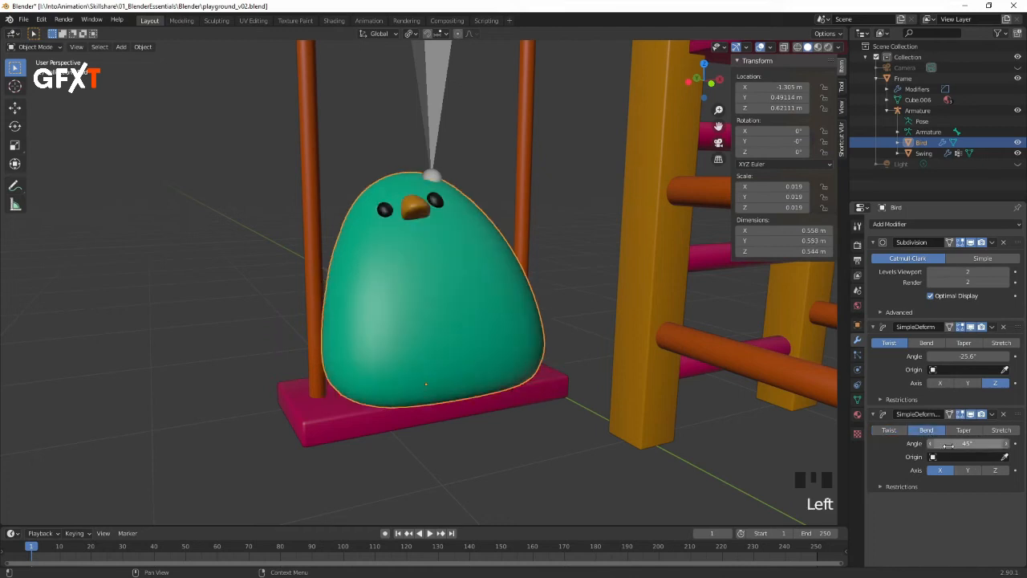
{"action": "mouse_move", "coordinate": [967, 443]}
{"action": "left_mouse_down"}
{"action": "mouse_move", "coordinate": [931, 443]}
{"action": "mouse_move", "coordinate": [950, 443]}
{"action": "left_mouse_up"}
Step: Fine-tune the bird's twist angle to about -23.5° and its bend angle to about 12.9°
{"action": "middle_click_drag", "start_coordinate": [525, 248], "coordinate": [559, 286]}
{"action": "left_click_drag", "start_coordinate": [967, 355], "coordinate": [967, 355]}
{"action": "left_click_drag", "start_coordinate": [967, 443], "coordinate": [967, 443]}
{"action": "left_click_drag", "start_coordinate": [967, 355], "coordinate": [967, 356]}
{"action": "key", "text": "Home"}
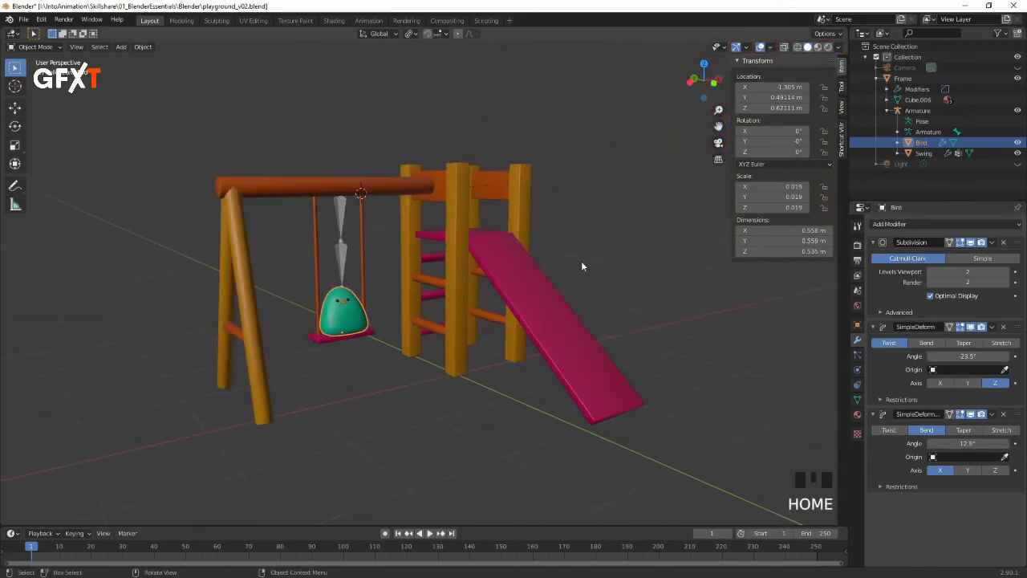
Step: Switch to the Animation workspace and set the large viewport to a closer front view of the bird on the swing
{"action": "mouse_move", "coordinate": [541, 299]}
{"action": "middle_mouse_down"}
{"action": "mouse_move", "coordinate": [570, 286]}
{"action": "mouse_move", "coordinate": [554, 295]}
{"action": "middle_mouse_up"}
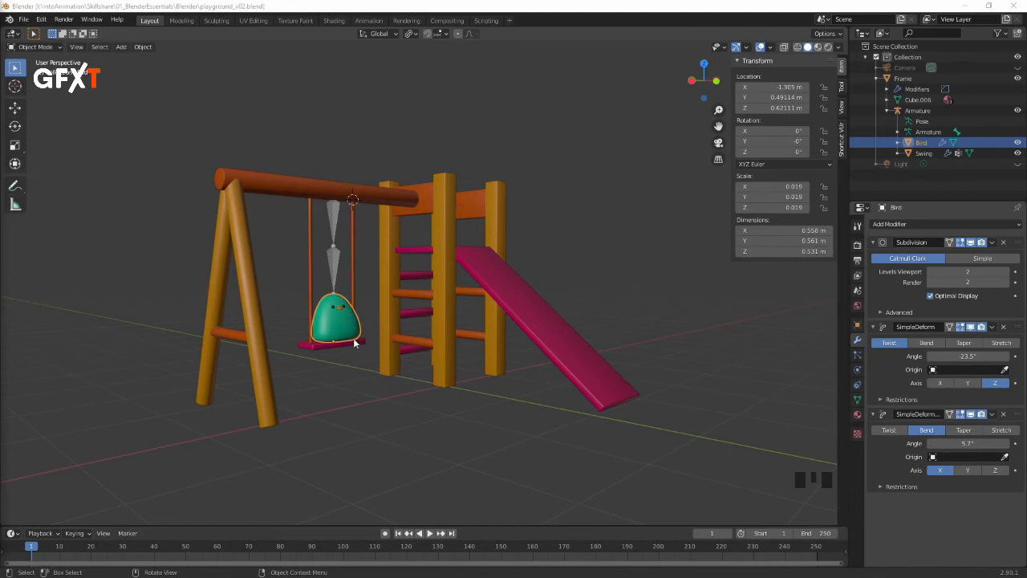
{"action": "left_click", "coordinate": [368, 20]}
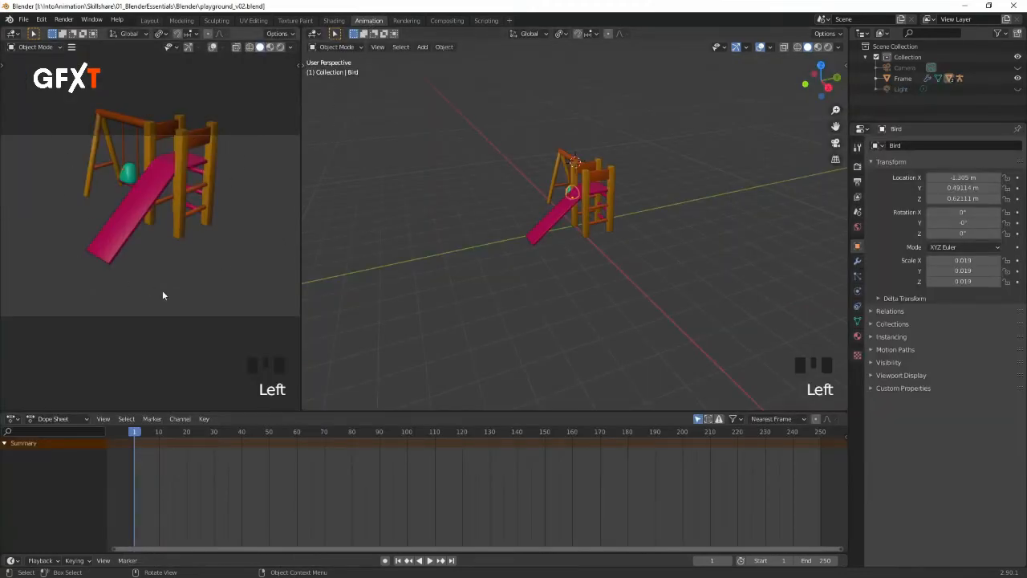
{"action": "middle_click_drag", "start_coordinate": [536, 168], "coordinate": [620, 259]}
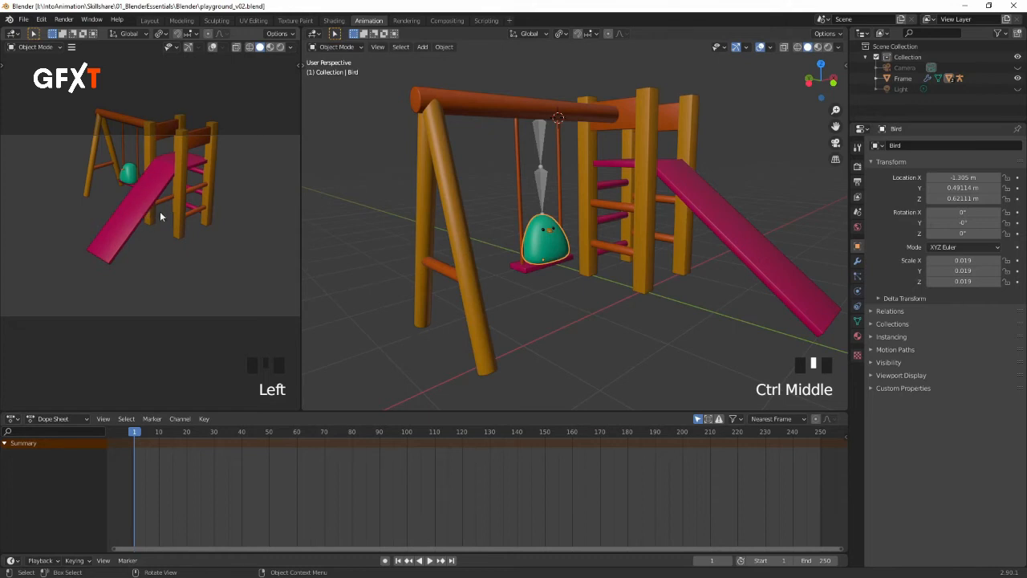
Step: Orbit out of the camera view in the small viewport and return to looking through the camera
{"action": "middle_click_drag", "start_coordinate": [140, 204], "coordinate": [170, 204]}
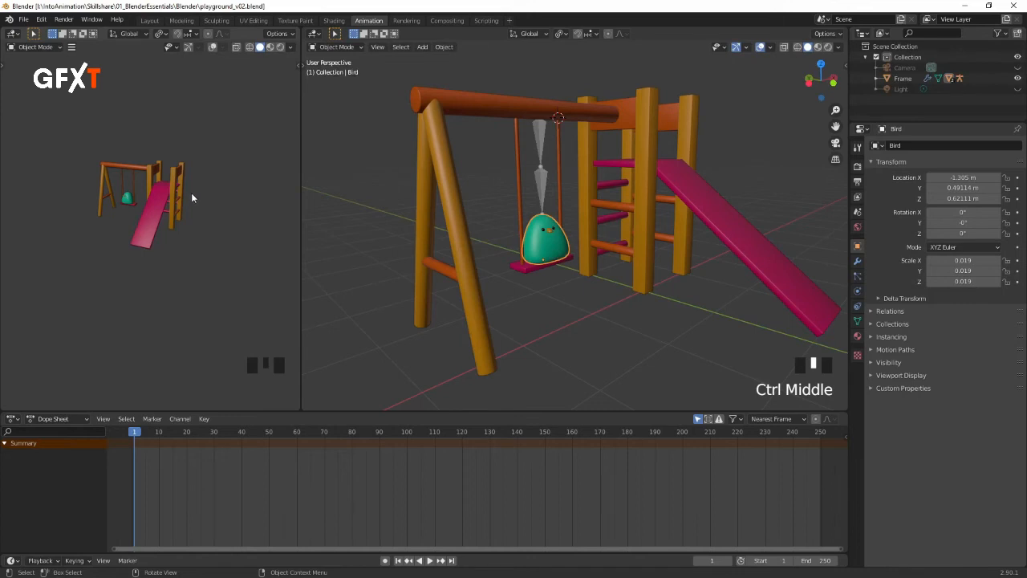
{"action": "key", "text": "KP_0"}
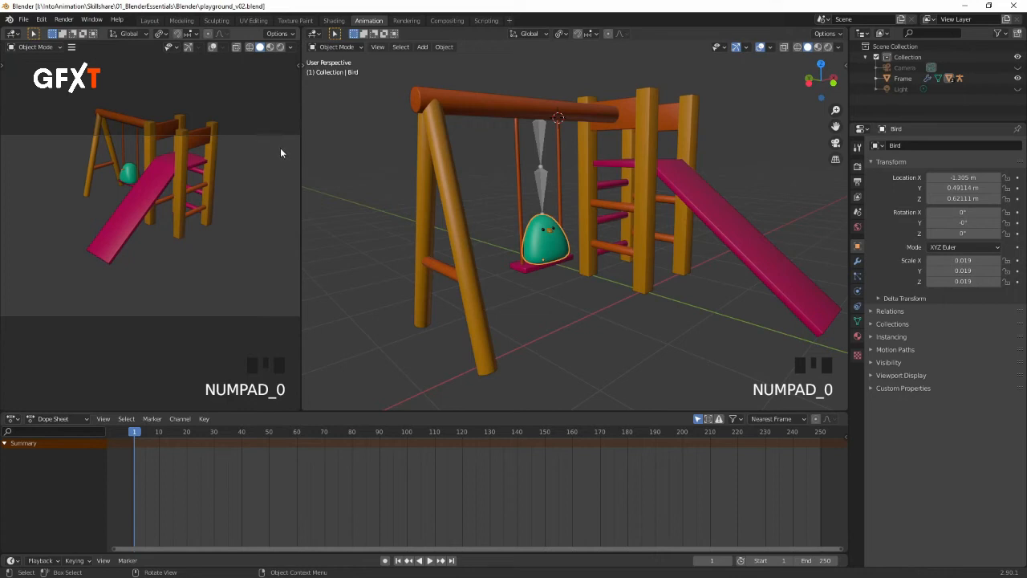
{"action": "key", "text": "Left"}
{"action": "key", "text": "Left"}
{"action": "key", "text": "Left"}
{"action": "key", "text": "Left"}
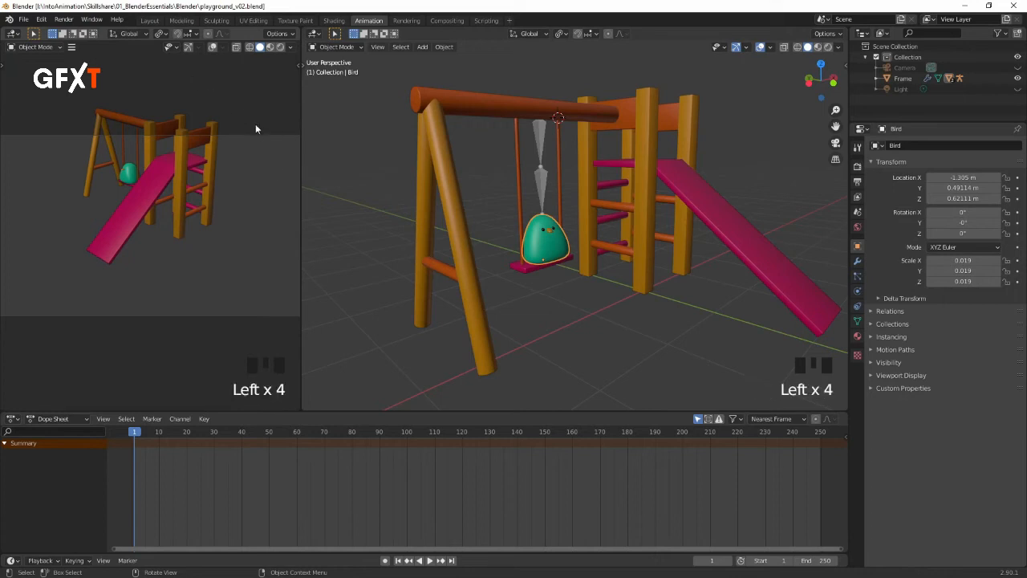
Step: Show the small viewport's gizmos, leave and restore the camera view with them, and hide the gizmos again
{"action": "left_click", "coordinate": [188, 49]}
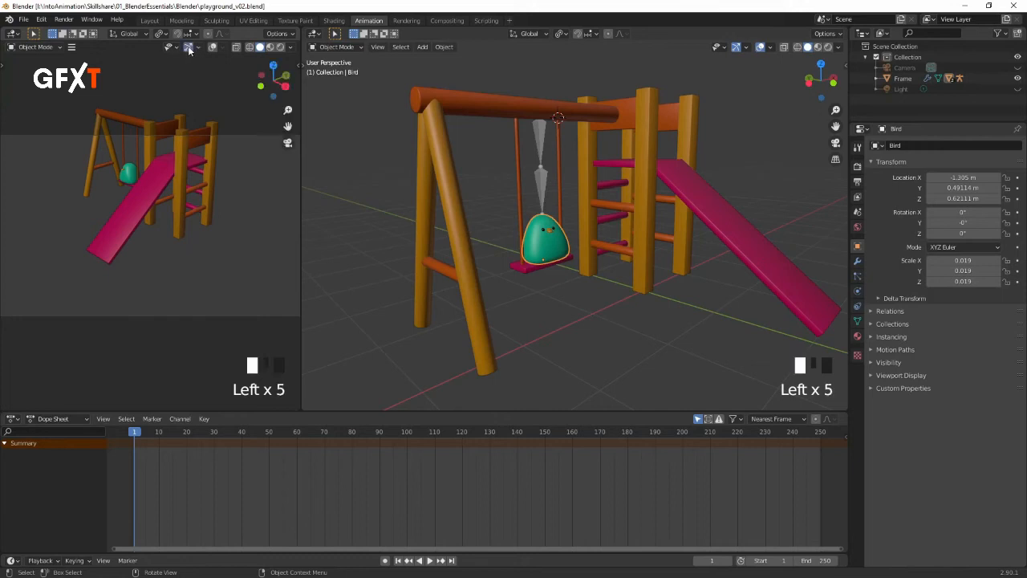
{"action": "middle_click_drag", "start_coordinate": [205, 117], "coordinate": [225, 219]}
{"action": "left_click", "coordinate": [288, 143]}
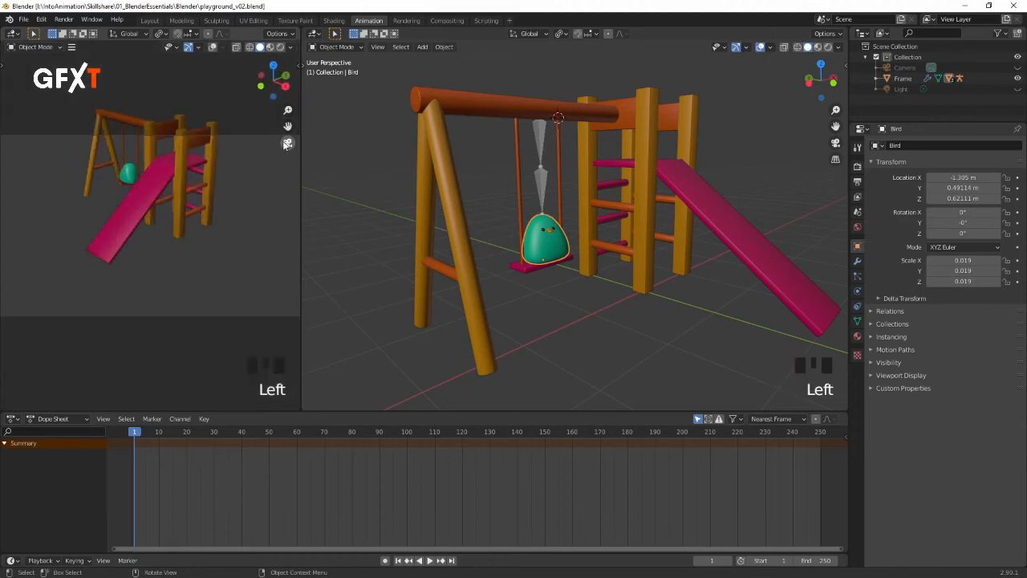
{"action": "left_click", "coordinate": [188, 48]}
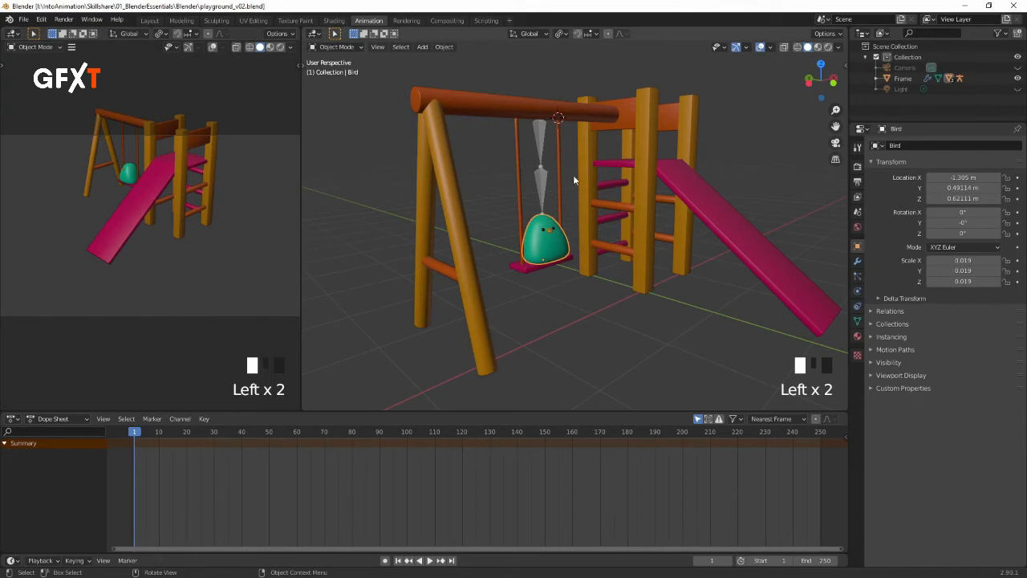
Step: Unhide the camera, select it and frame it together with the playground in the large viewport
{"action": "left_click", "coordinate": [1017, 68]}
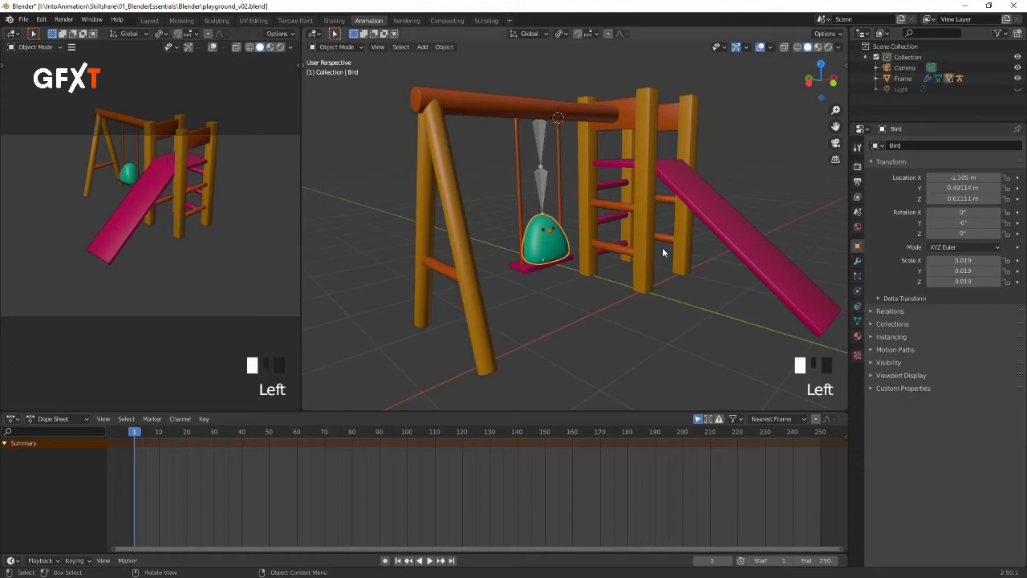
{"action": "left_click", "coordinate": [904, 68]}
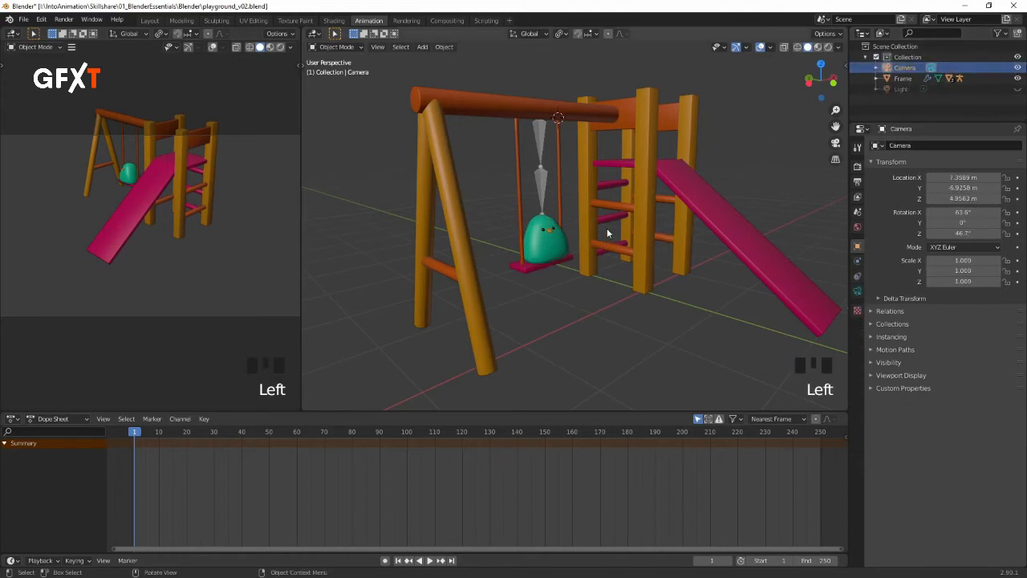
{"action": "key", "text": "KP_Decimal"}
{"action": "middle_click_drag", "start_coordinate": [550, 291], "coordinate": [575, 224]}
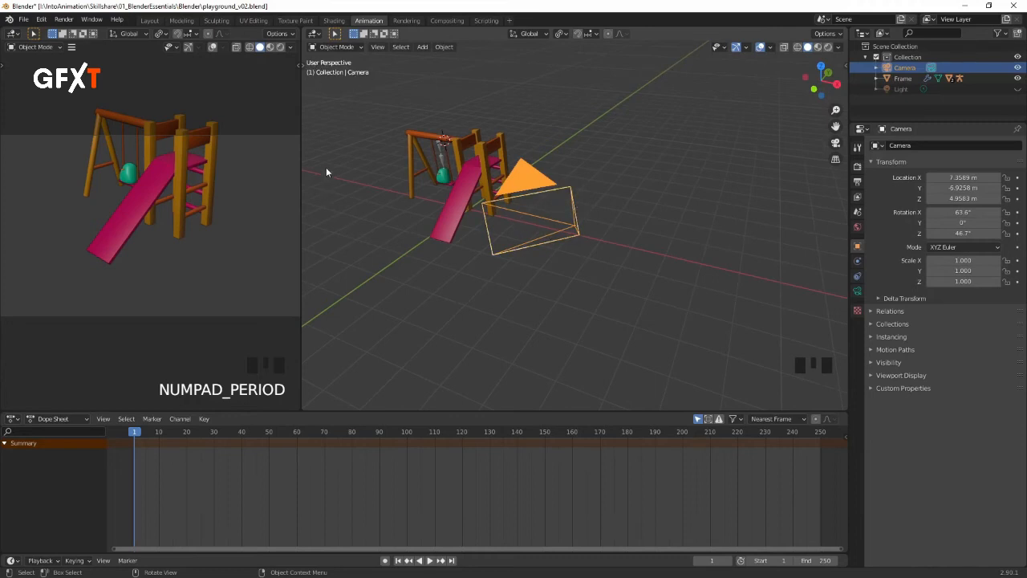
Step: Move the camera to about X 6.29, Y -7.34, Z 5.09 m and rotate it to about 31.5° around Z
{"action": "key", "text": "t"}
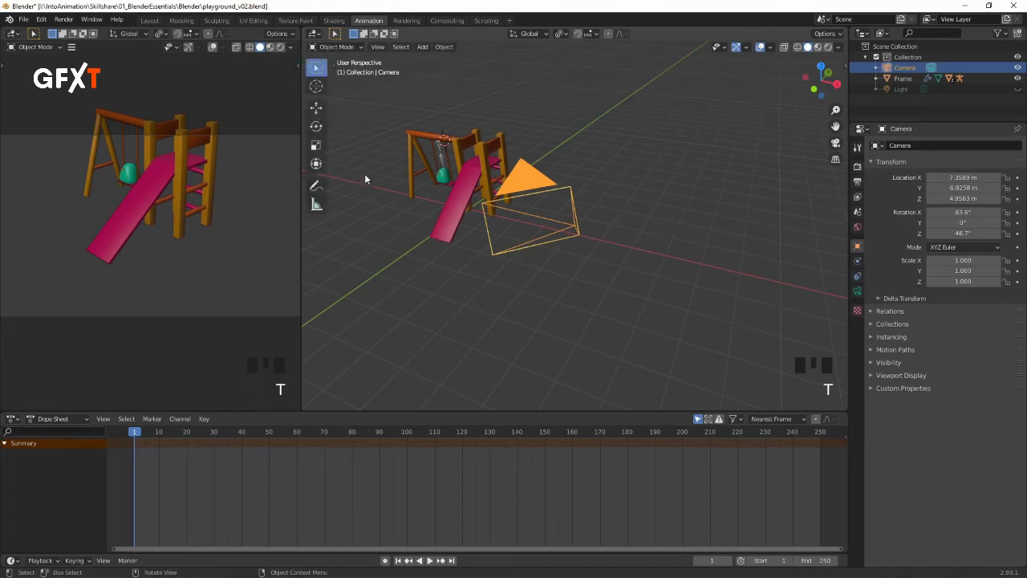
{"action": "left_click", "coordinate": [317, 108]}
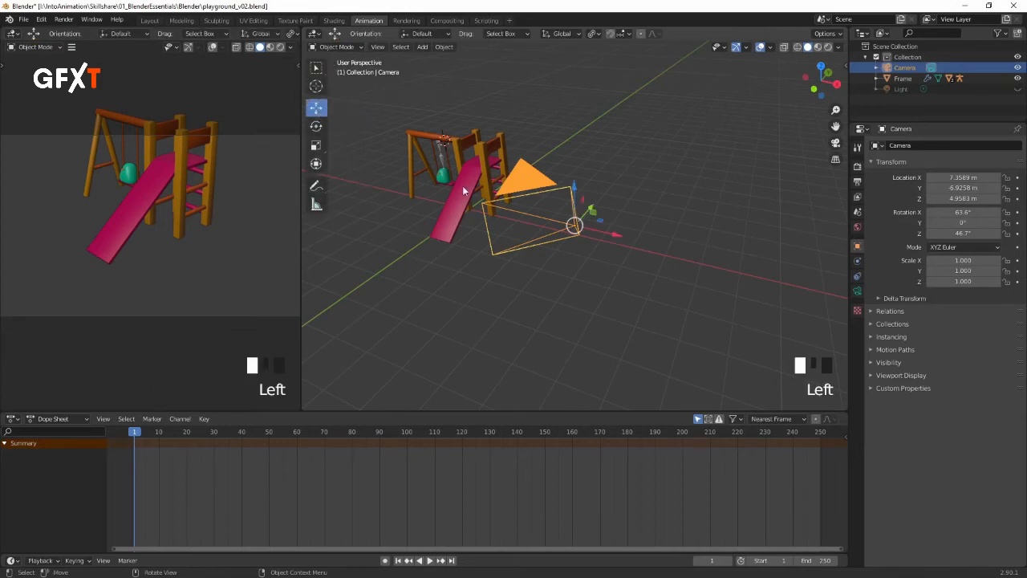
{"action": "left_click_drag", "start_coordinate": [575, 228], "coordinate": [454, 218]}
{"action": "left_click", "coordinate": [316, 126]}
{"action": "middle_click_drag", "start_coordinate": [498, 193], "coordinate": [709, 124]}
{"action": "middle_click_drag", "start_coordinate": [554, 240], "coordinate": [546, 214]}
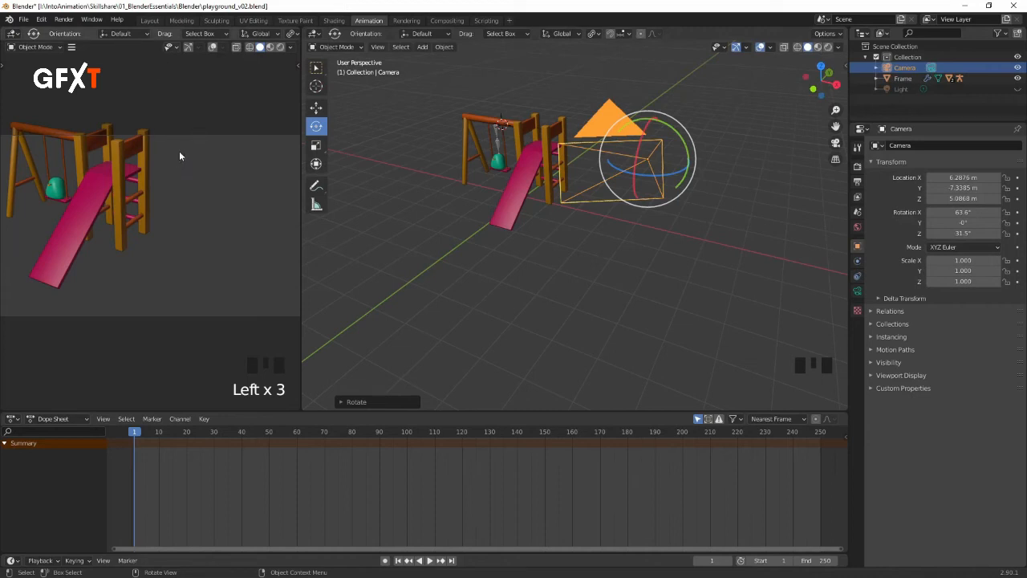
Step: Lock the camera to the small viewport's view and frame the playground from about X -7.1, Y -6.9, Z 1.8 m, rotated 86° and -42.5°
{"action": "key", "text": "n"}
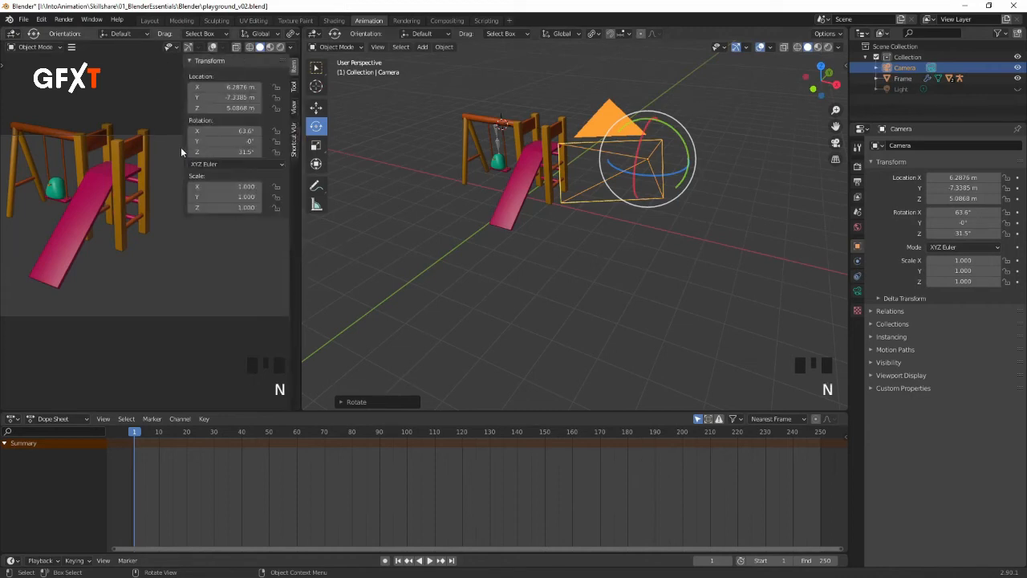
{"action": "left_click", "coordinate": [294, 108]}
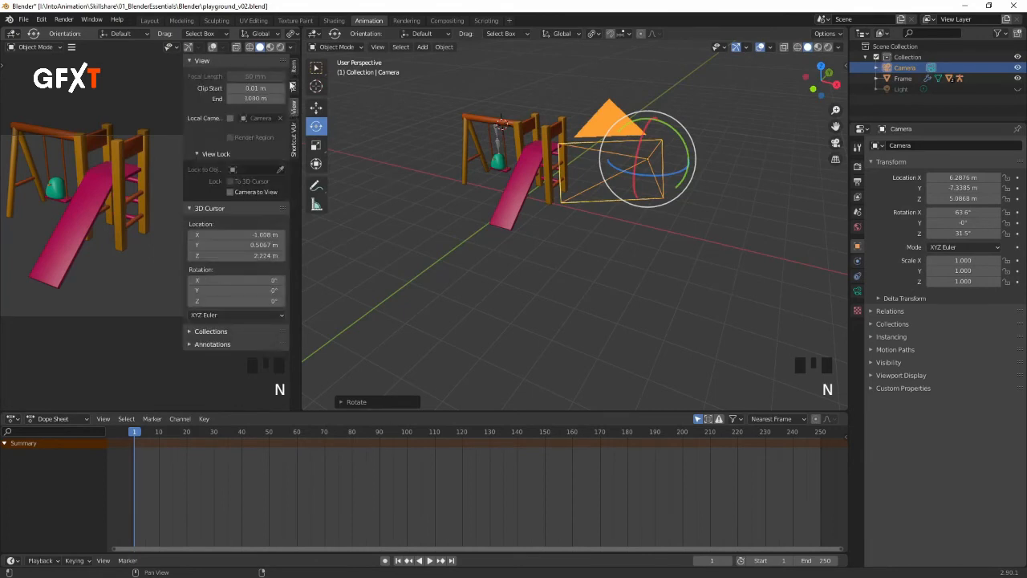
{"action": "double_click", "coordinate": [230, 192]}
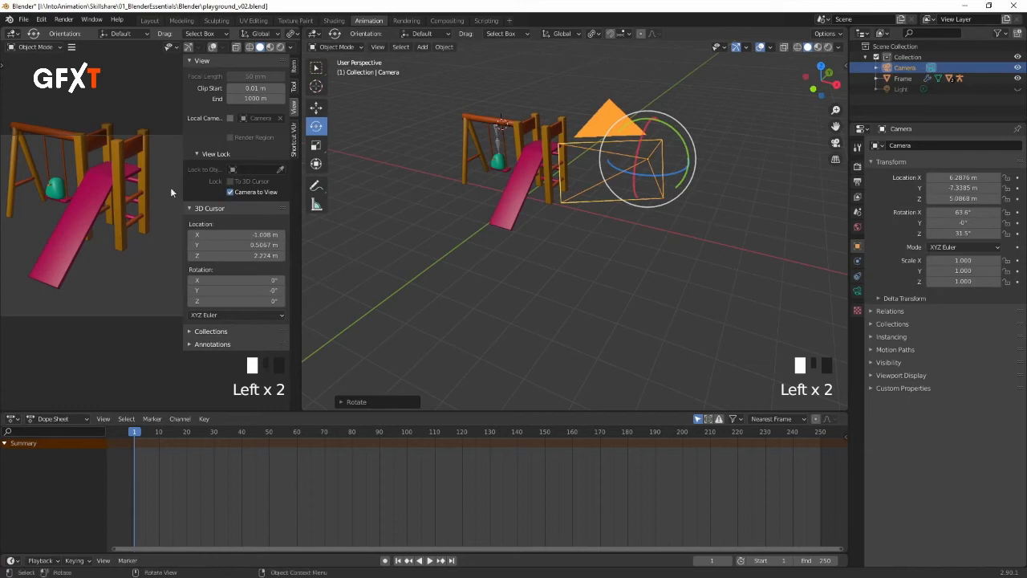
{"action": "key", "text": "n"}
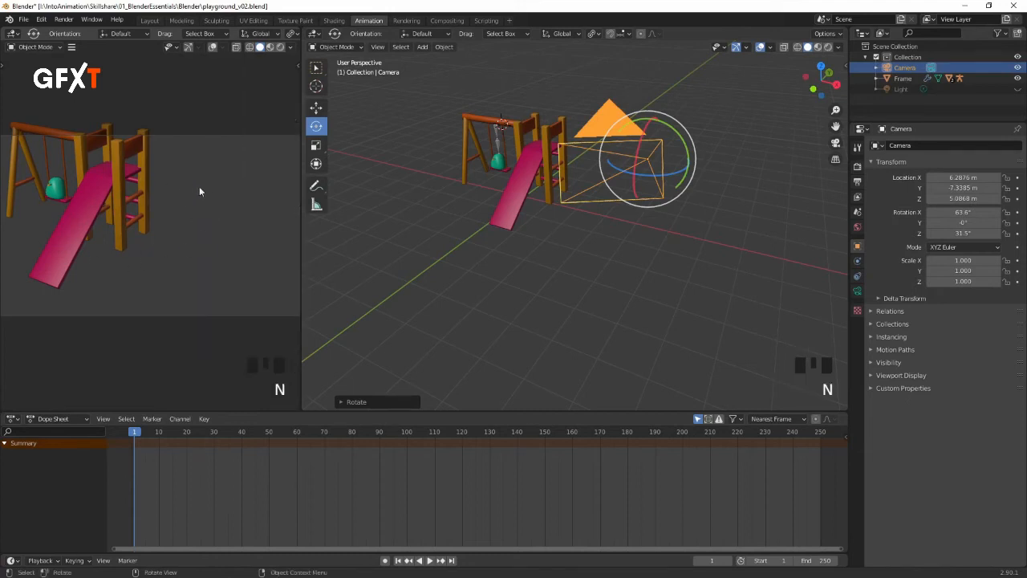
{"action": "middle_click_drag", "start_coordinate": [135, 210], "coordinate": [184, 235]}
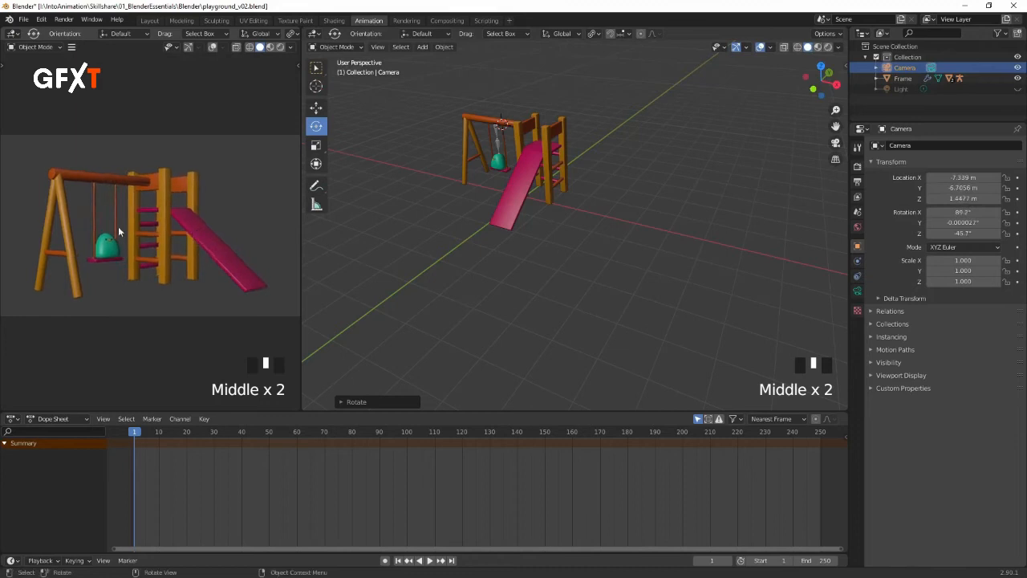
{"action": "mouse_move", "coordinate": [184, 235]}
{"action": "middle_mouse_down"}
{"action": "mouse_move", "coordinate": [174, 241]}
{"action": "mouse_move", "coordinate": [186, 231]}
{"action": "middle_mouse_up"}
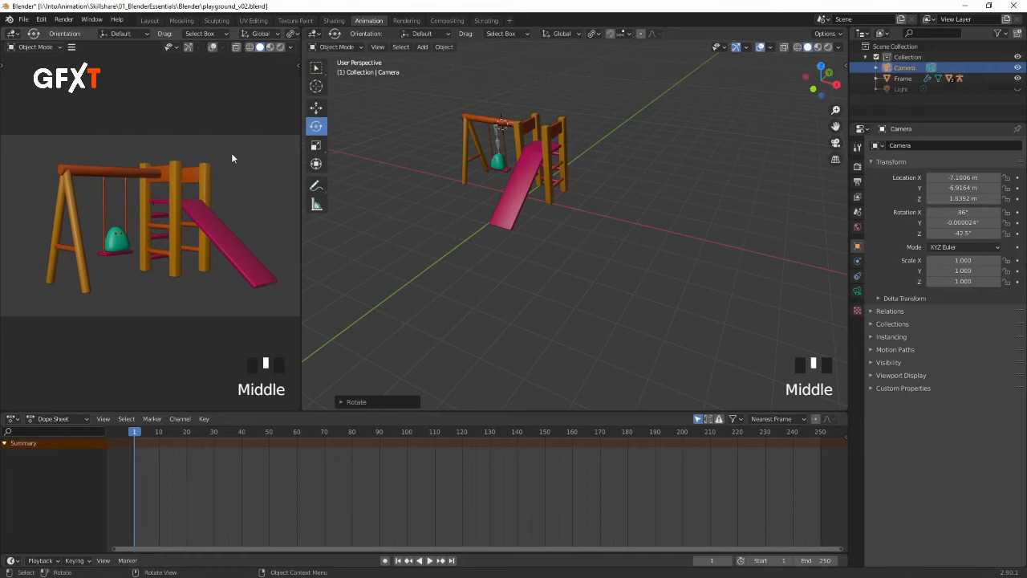
Step: Unlock the camera from the view, orbit the small viewport freely to check, and return to the camera view
{"action": "key", "text": "n"}
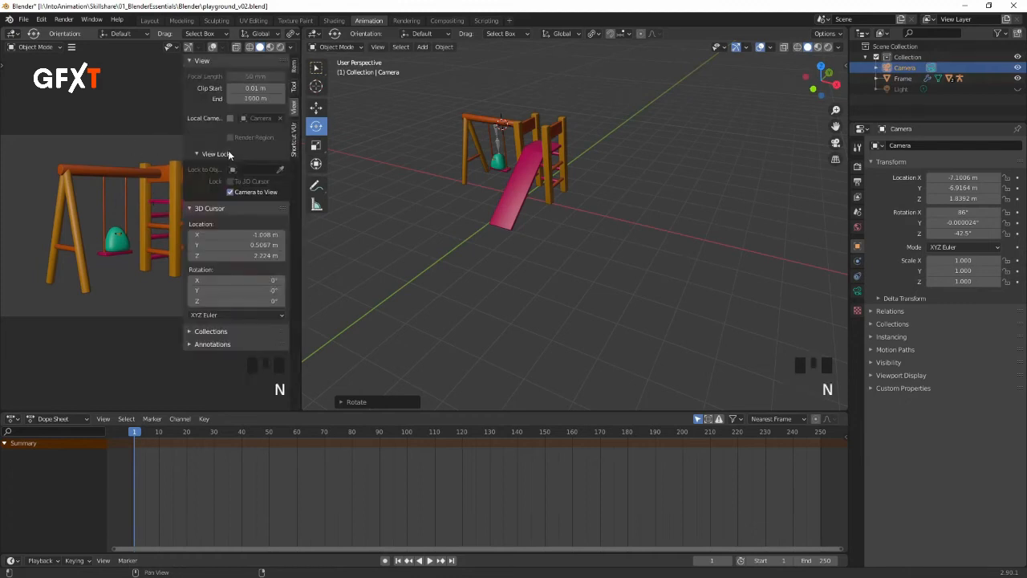
{"action": "left_click", "coordinate": [230, 192]}
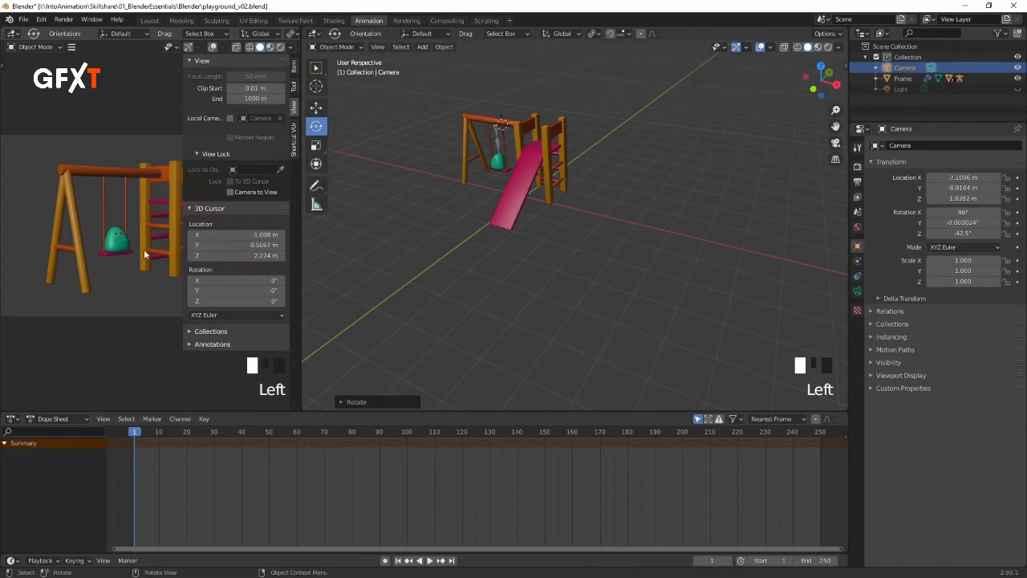
{"action": "middle_click_drag", "start_coordinate": [126, 222], "coordinate": [109, 236]}
{"action": "key", "text": "n"}
{"action": "middle_click_drag", "start_coordinate": [177, 210], "coordinate": [202, 198]}
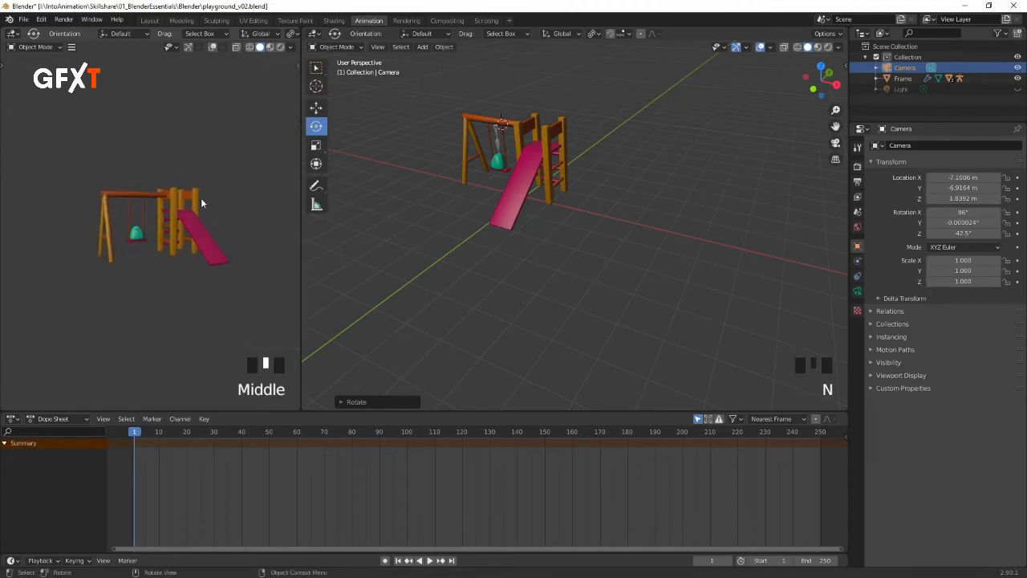
{"action": "key", "text": "KP_0"}
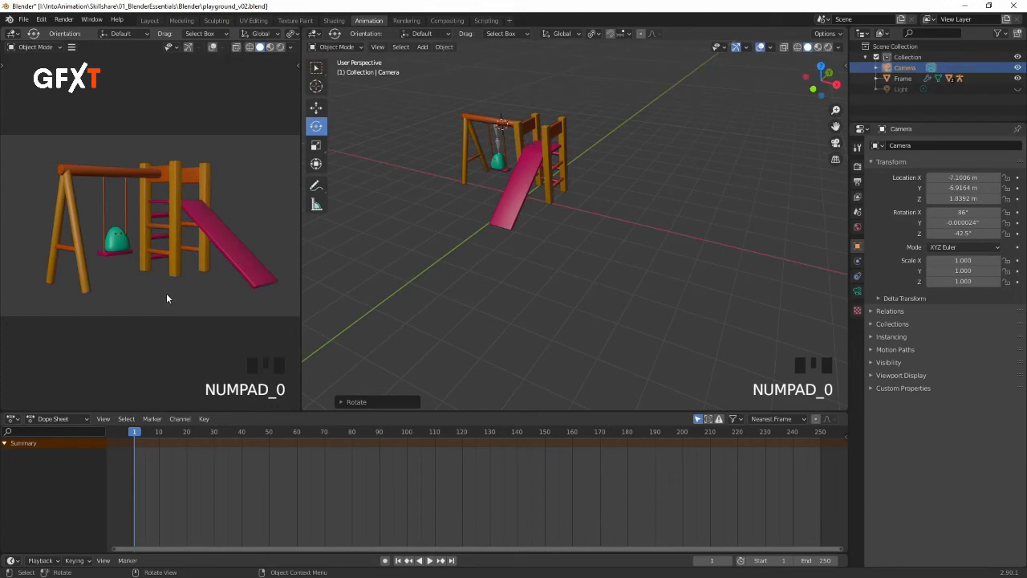
Step: Deselect the camera, then select the armature on the swing and frame it in the large viewport
{"action": "middle_click_drag", "start_coordinate": [441, 150], "coordinate": [717, 139]}
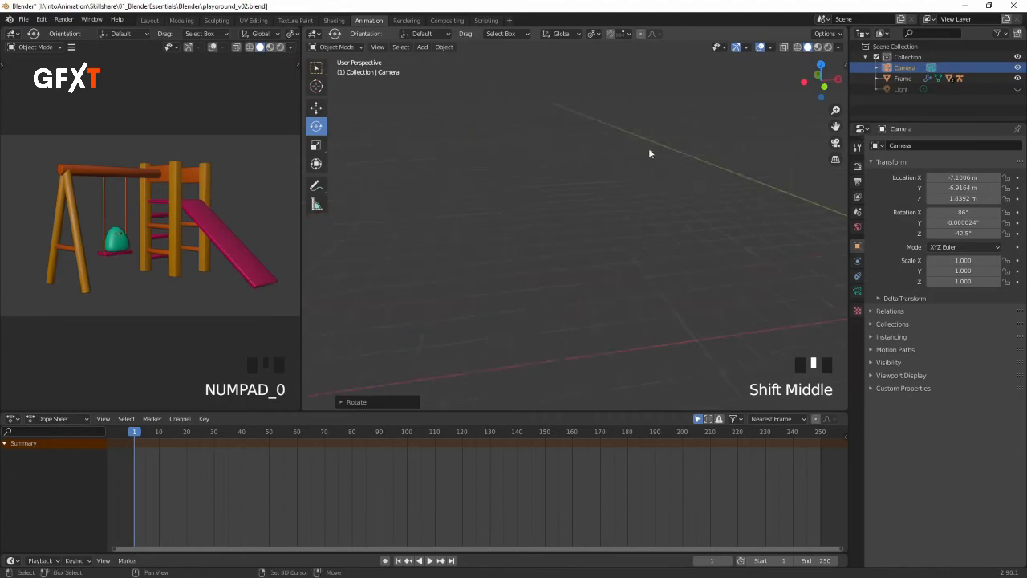
{"action": "key", "text": "Home"}
{"action": "left_click", "coordinate": [609, 251]}
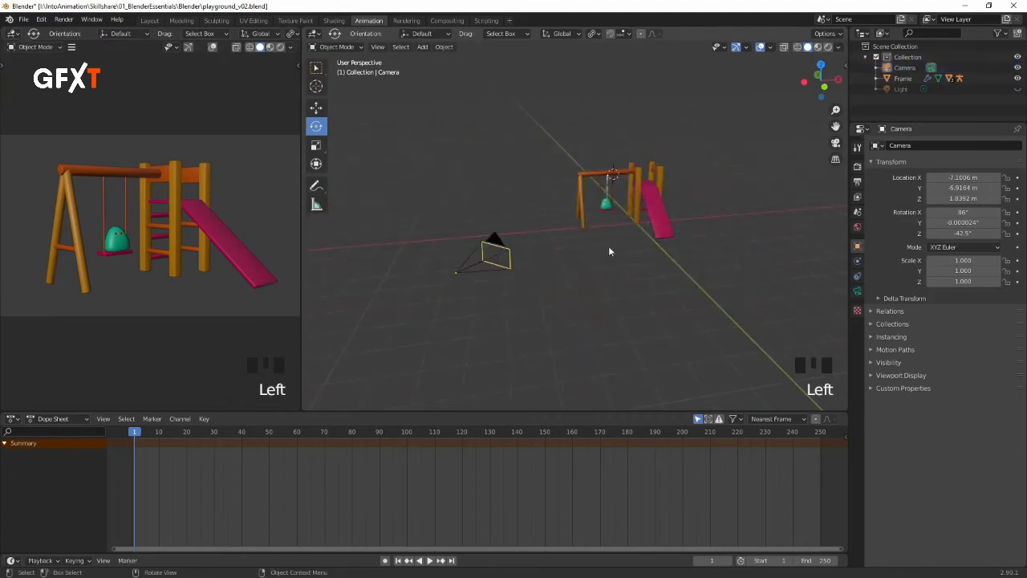
{"action": "left_click", "coordinate": [608, 193]}
{"action": "left_click", "coordinate": [608, 192]}
{"action": "key", "text": "KP_Decimal"}
{"action": "mouse_move", "coordinate": [602, 206]}
{"action": "middle_mouse_down"}
{"action": "mouse_move", "coordinate": [646, 184]}
{"action": "mouse_move", "coordinate": [601, 196]}
{"action": "mouse_move", "coordinate": [618, 197]}
{"action": "middle_mouse_up"}
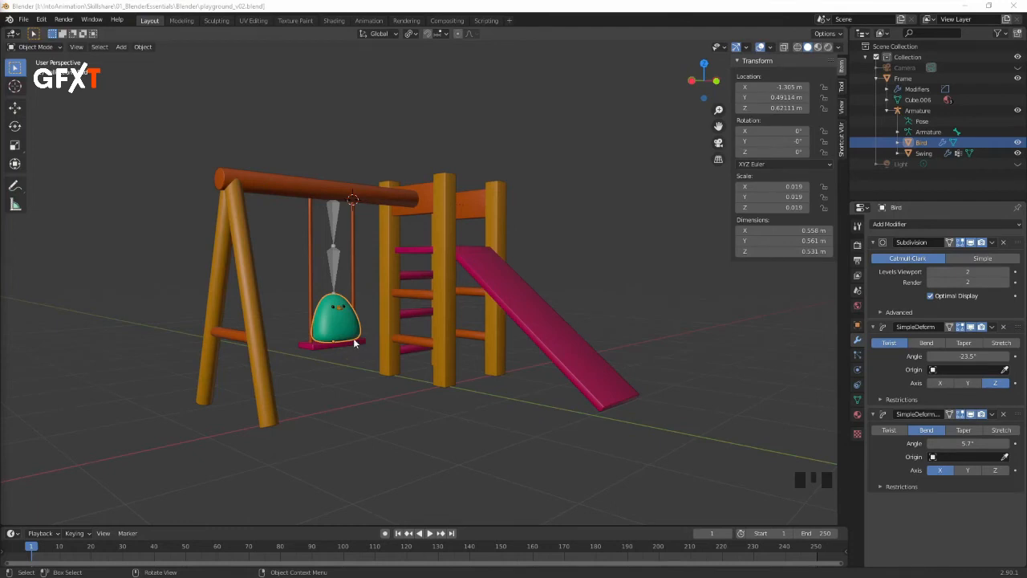
Step: Open the Animation workspace and bring the swing and bird into a close front view in the large viewport
{"action": "left_click", "coordinate": [368, 21]}
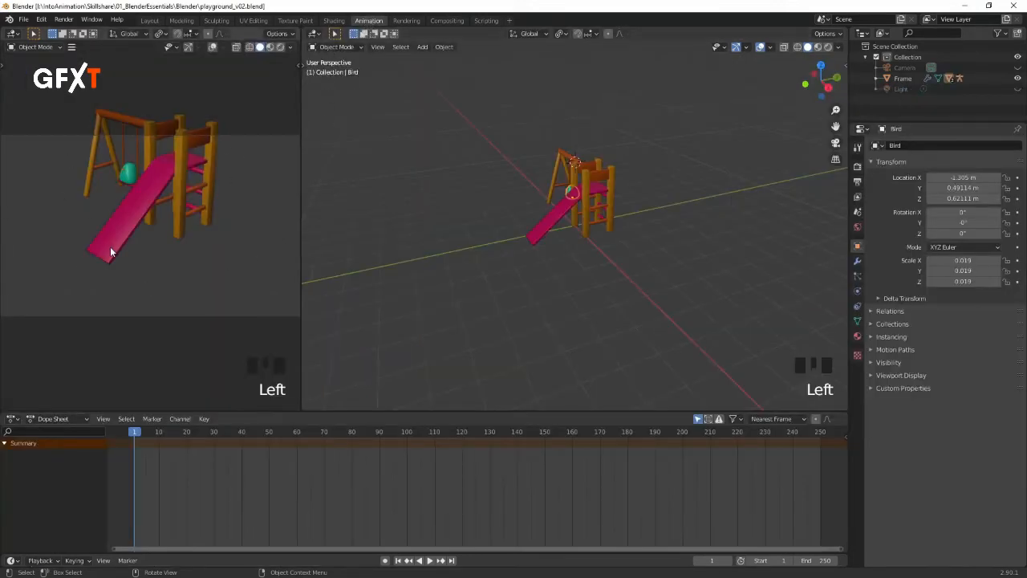
{"action": "middle_click_drag", "start_coordinate": [646, 222], "coordinate": [622, 213]}
{"action": "middle_click_drag", "start_coordinate": [571, 179], "coordinate": [621, 260], "text": "ctrl"}
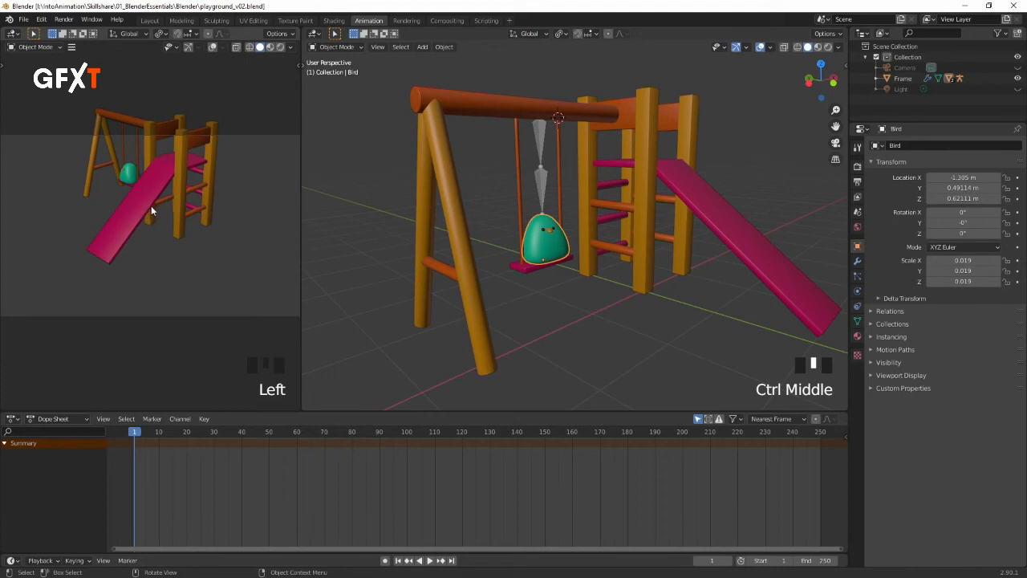
Step: Orbit the small viewport away from the camera view and restore the view through the camera
{"action": "middle_click_drag", "start_coordinate": [140, 207], "coordinate": [172, 203]}
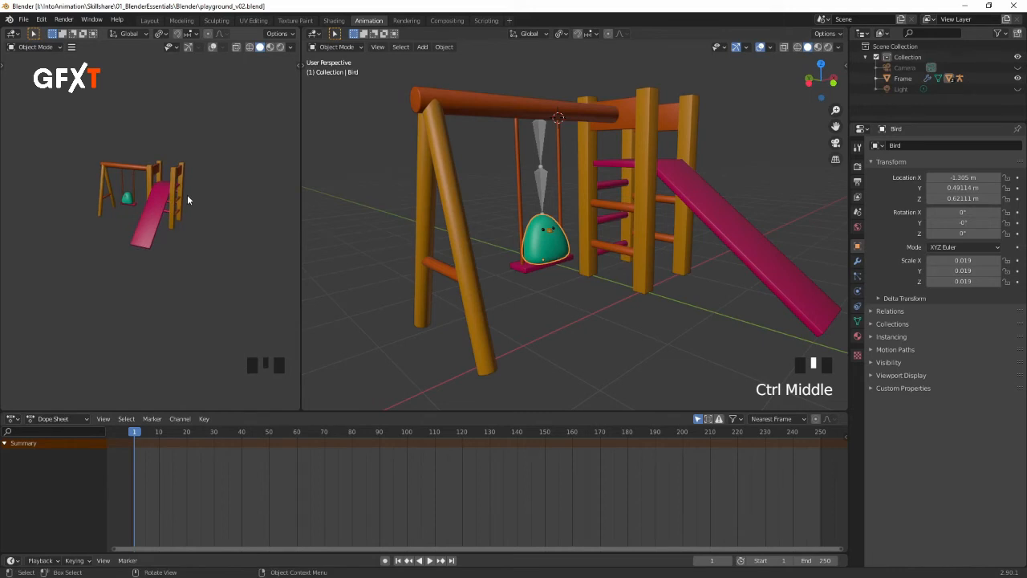
{"action": "key", "text": "KP_0"}
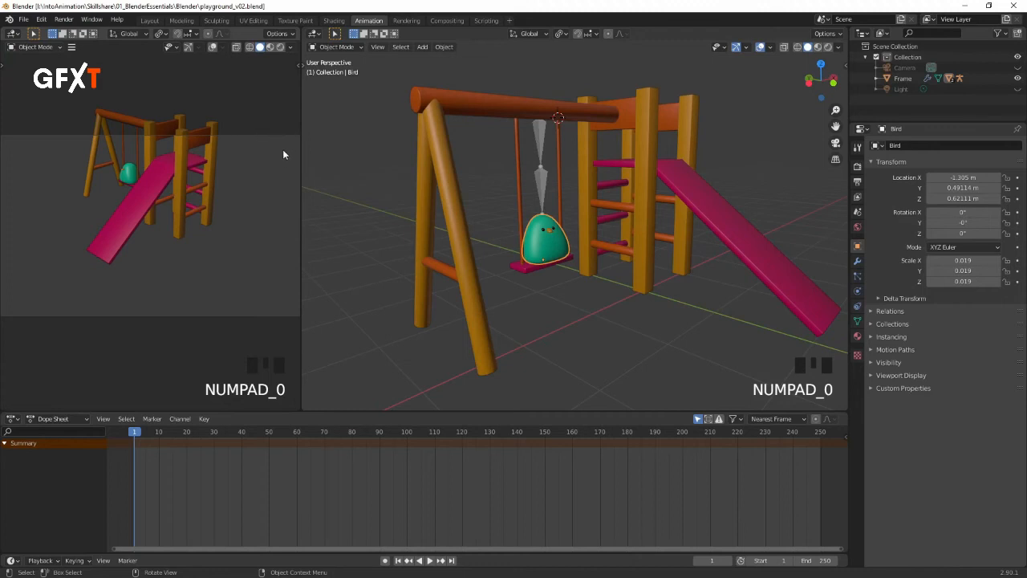
{"action": "key", "text": "Left"}
{"action": "key", "text": "Left"}
{"action": "key", "text": "Left"}
{"action": "key", "text": "Left"}
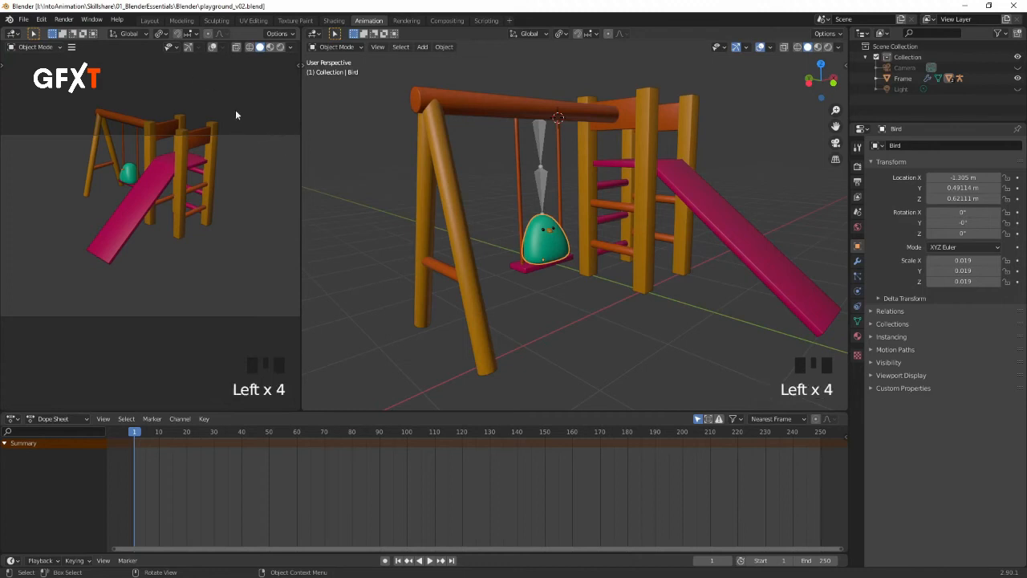
Step: Turn on the small viewport's gizmos, use them to toggle back to the camera view after orbiting, and turn them off
{"action": "left_click", "coordinate": [188, 48]}
{"action": "middle_click_drag", "start_coordinate": [196, 189], "coordinate": [225, 217]}
{"action": "left_click", "coordinate": [289, 146]}
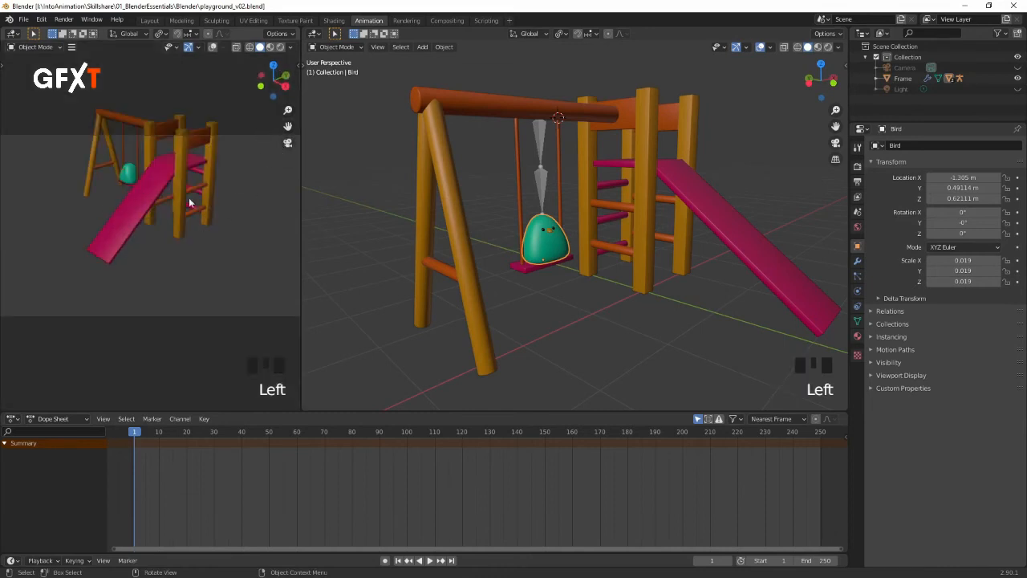
{"action": "left_click", "coordinate": [188, 50]}
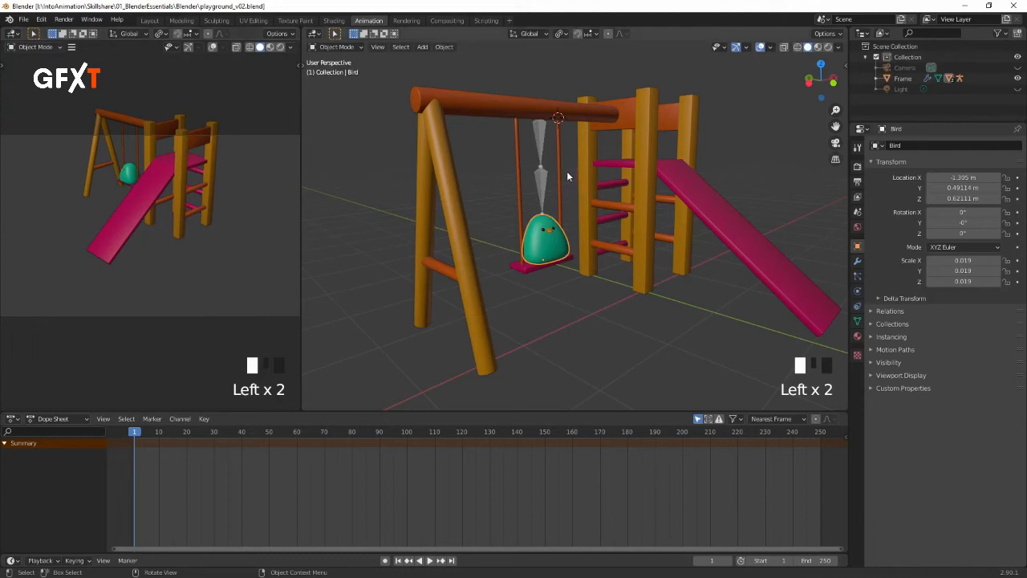
Step: Unhide the camera, select it and frame it in the large viewport with the playground visible behind it
{"action": "left_click", "coordinate": [1018, 68]}
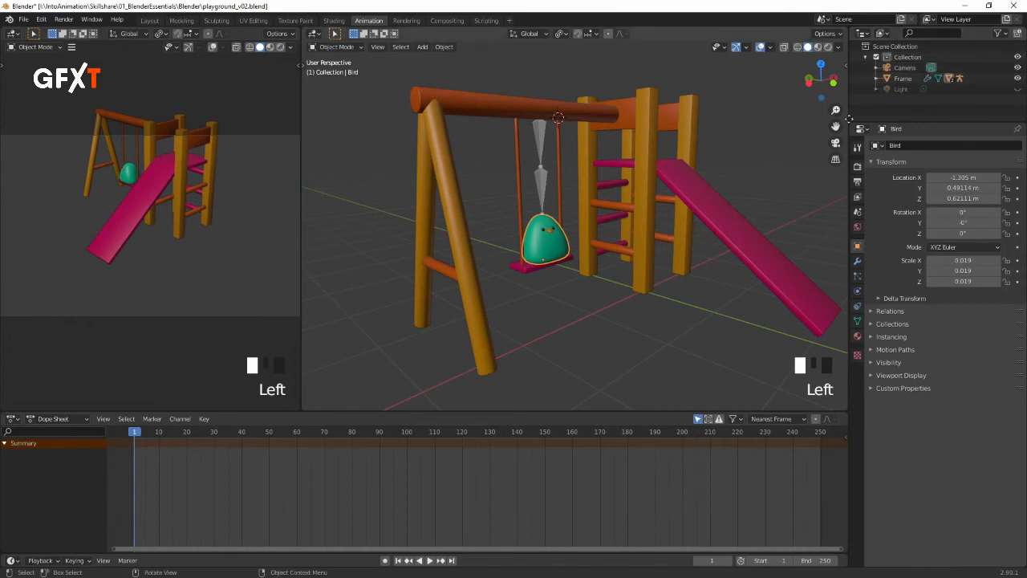
{"action": "left_click", "coordinate": [905, 68]}
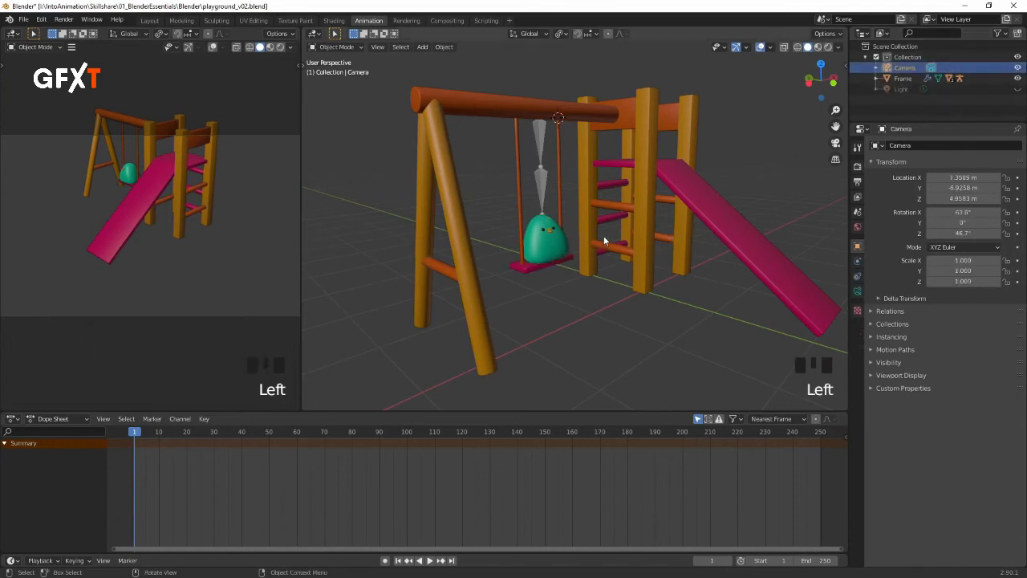
{"action": "key", "text": "KP_Decimal"}
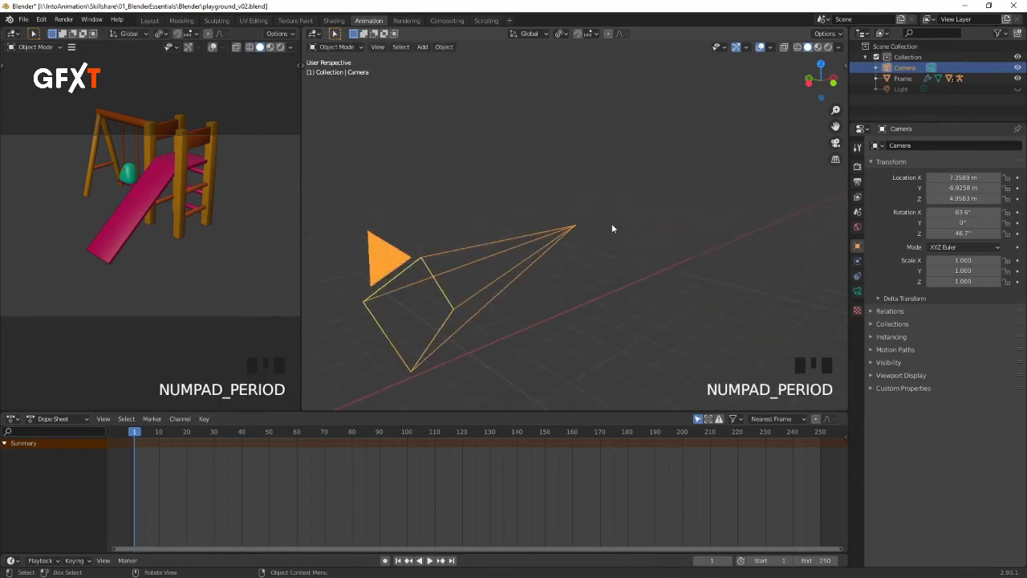
{"action": "middle_click_drag", "start_coordinate": [528, 303], "coordinate": [579, 191]}
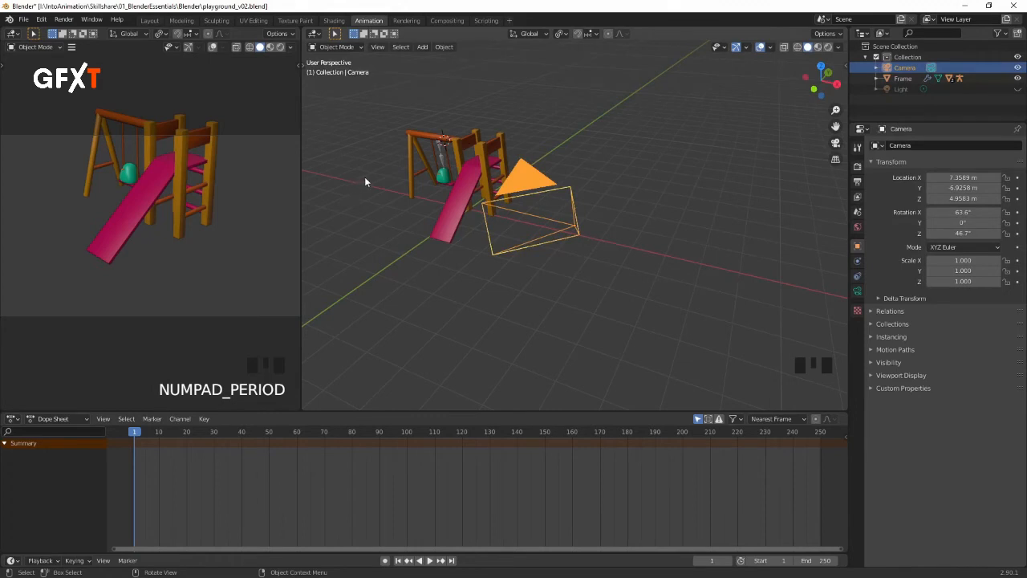
Step: Move the camera to about X 6.29 m, Y -7.34 m, Z 5.09 m and rotate it to about 31.5° on Z
{"action": "key", "text": "t"}
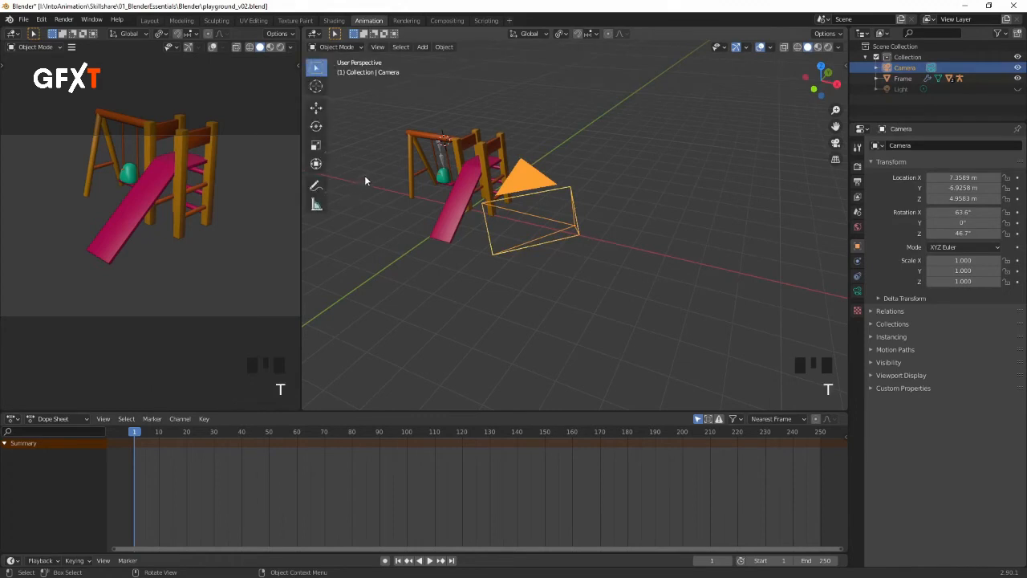
{"action": "left_click", "coordinate": [319, 111]}
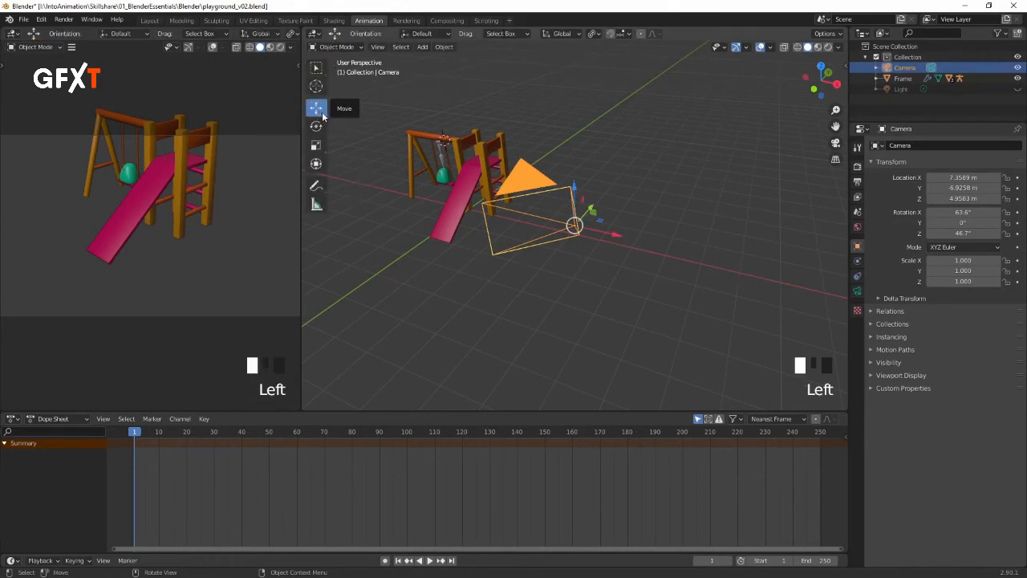
{"action": "left_click_drag", "start_coordinate": [575, 225], "coordinate": [425, 227]}
{"action": "left_click", "coordinate": [317, 127]}
{"action": "middle_click_drag", "start_coordinate": [521, 166], "coordinate": [751, 108]}
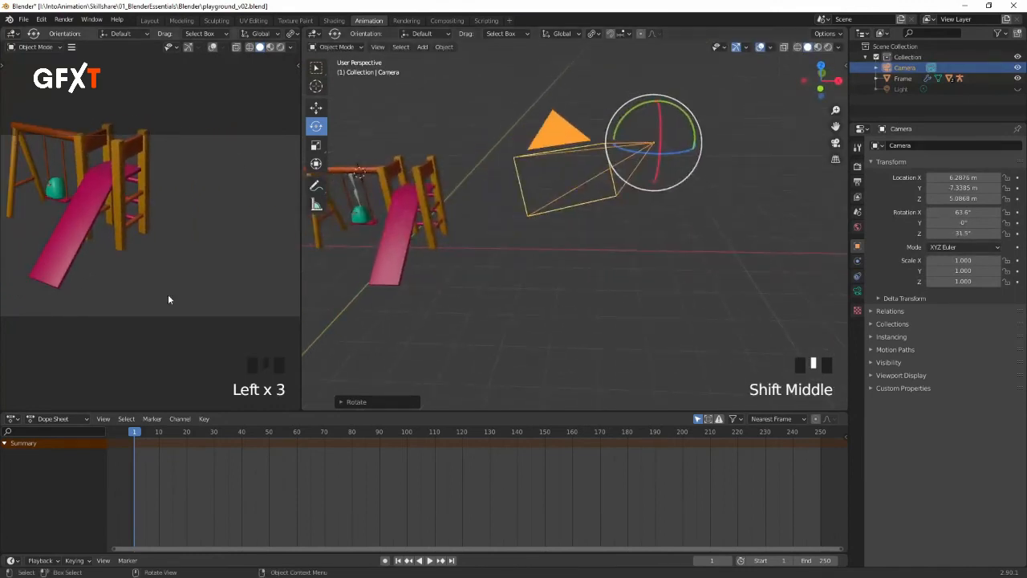
{"action": "middle_click_drag", "start_coordinate": [586, 195], "coordinate": [547, 217]}
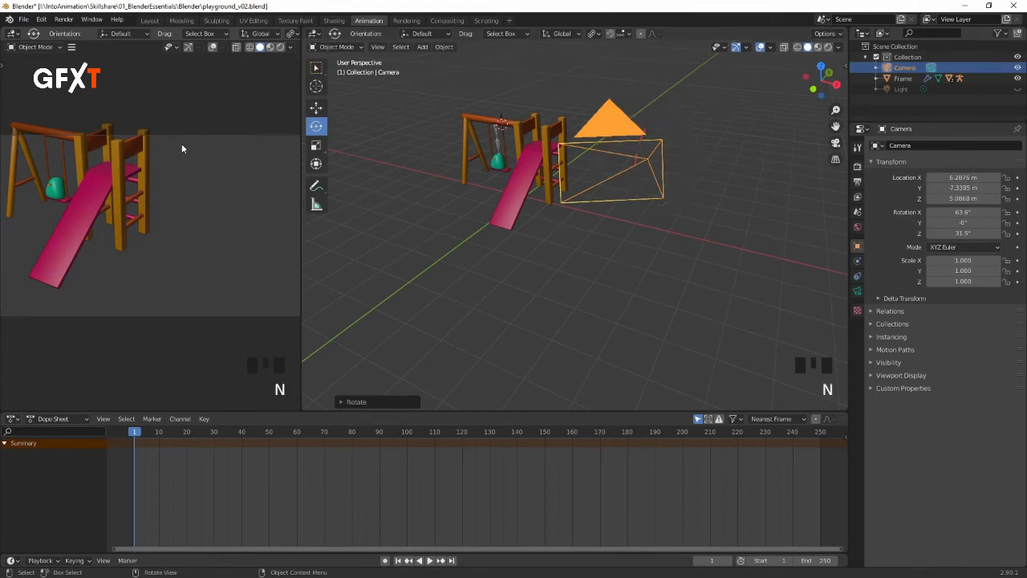
Step: Lock Camera to View in the small viewport and orbit the camera to about X -7.1 m, Y -6.9 m, Z 1.84 m, framing the whole playground
{"action": "key", "text": "n"}
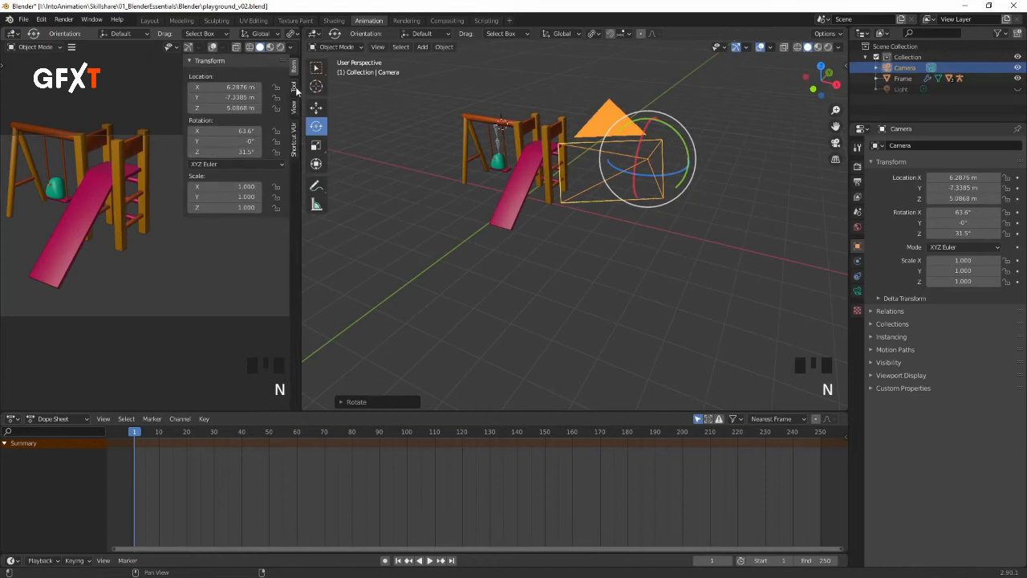
{"action": "left_click", "coordinate": [294, 107]}
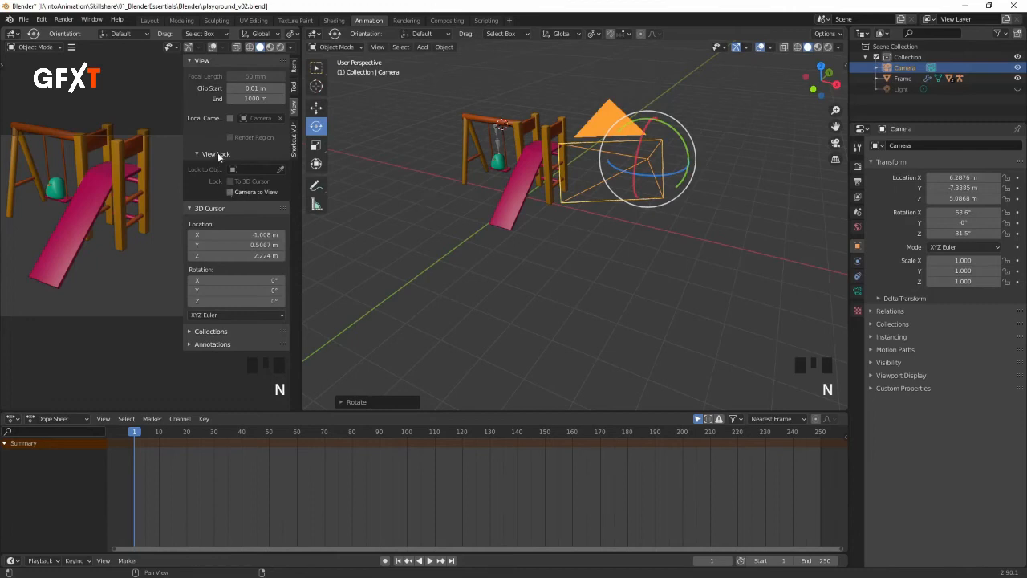
{"action": "left_click", "coordinate": [230, 192]}
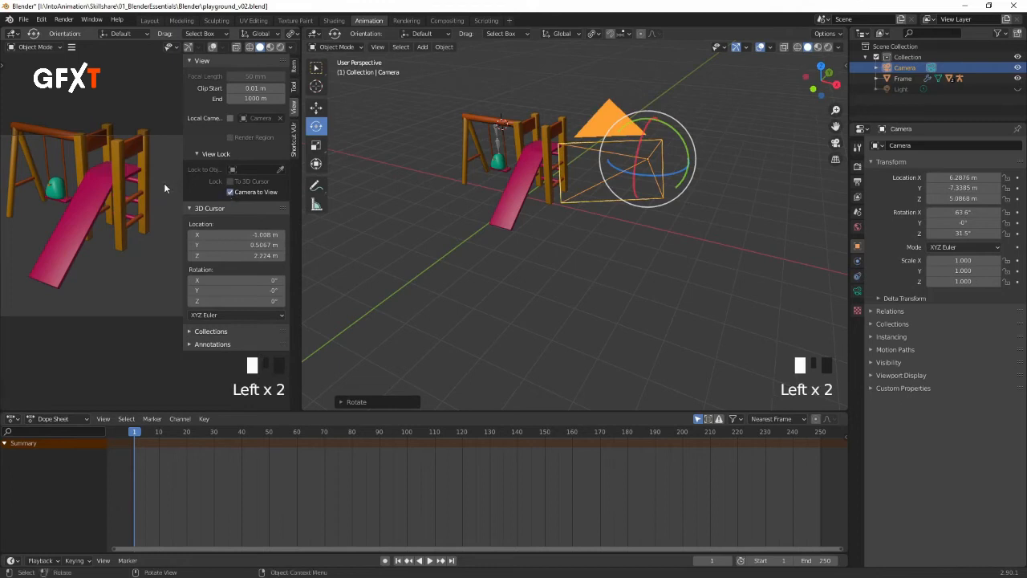
{"action": "key", "text": "n"}
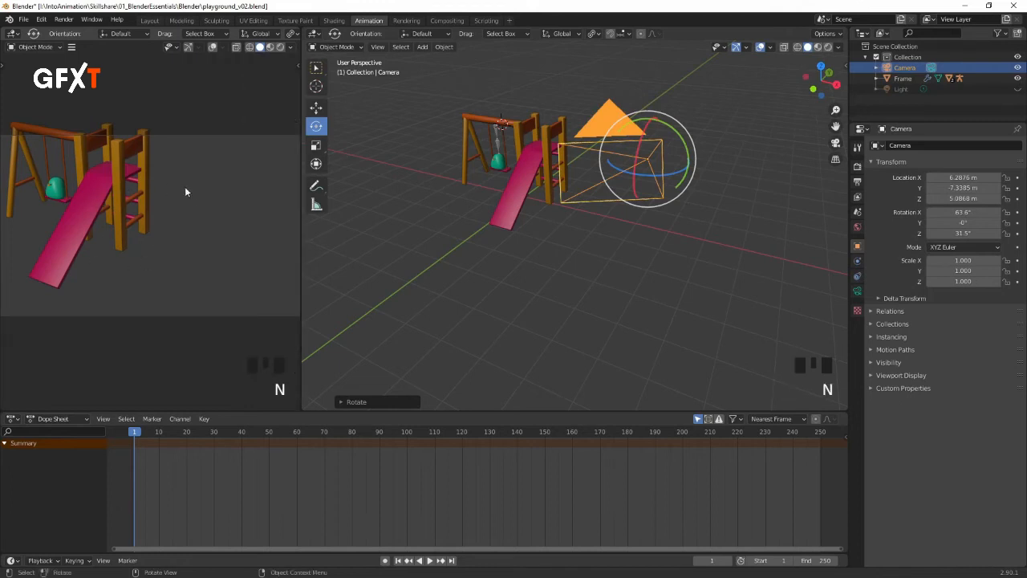
{"action": "middle_click_drag", "start_coordinate": [138, 212], "coordinate": [262, 226]}
{"action": "middle_click_drag", "start_coordinate": [152, 236], "coordinate": [255, 231]}
{"action": "mouse_move", "coordinate": [187, 222]}
{"action": "middle_mouse_down", "text": "shift"}
{"action": "mouse_move", "coordinate": [193, 232]}
{"action": "mouse_move", "coordinate": [180, 233]}
{"action": "mouse_move", "coordinate": [211, 193]}
{"action": "mouse_move", "coordinate": [196, 234]}
{"action": "mouse_move", "coordinate": [170, 243]}
{"action": "mouse_move", "coordinate": [186, 231]}
{"action": "middle_mouse_up", "text": "shift"}
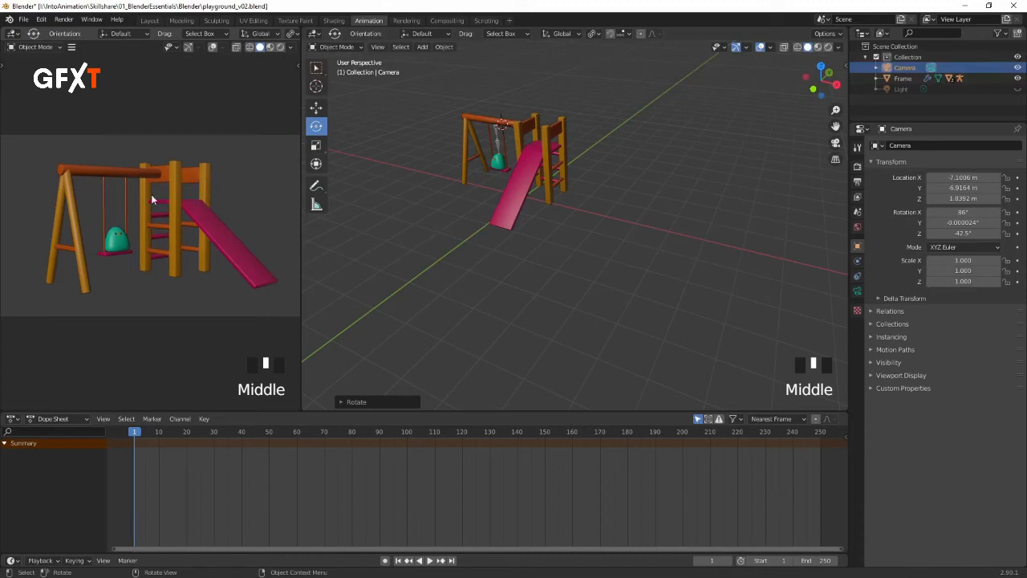
Step: Turn off Camera to View in the small viewport, orbit away from the camera and restore the view through it
{"action": "key", "text": "n"}
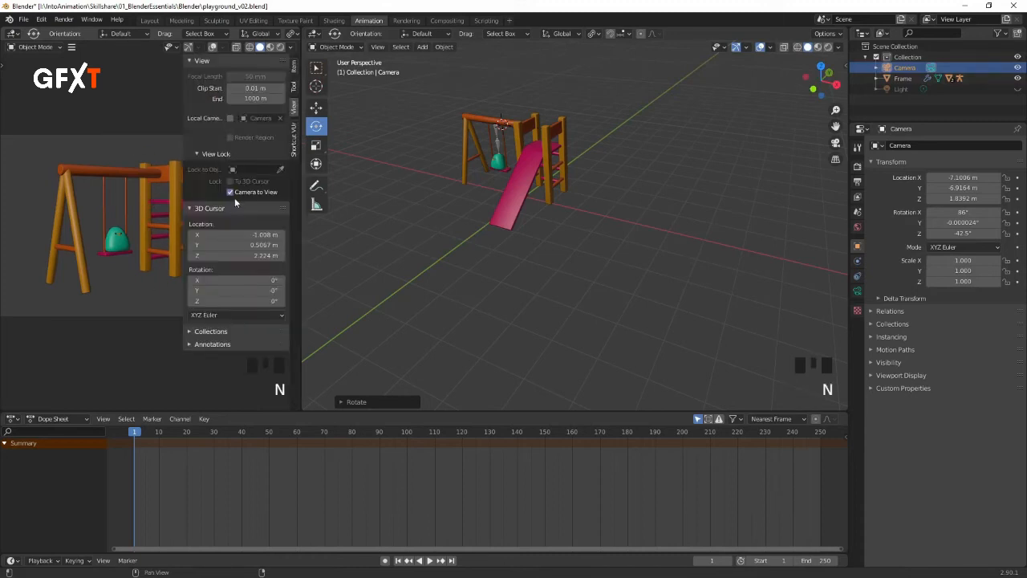
{"action": "left_click", "coordinate": [230, 192]}
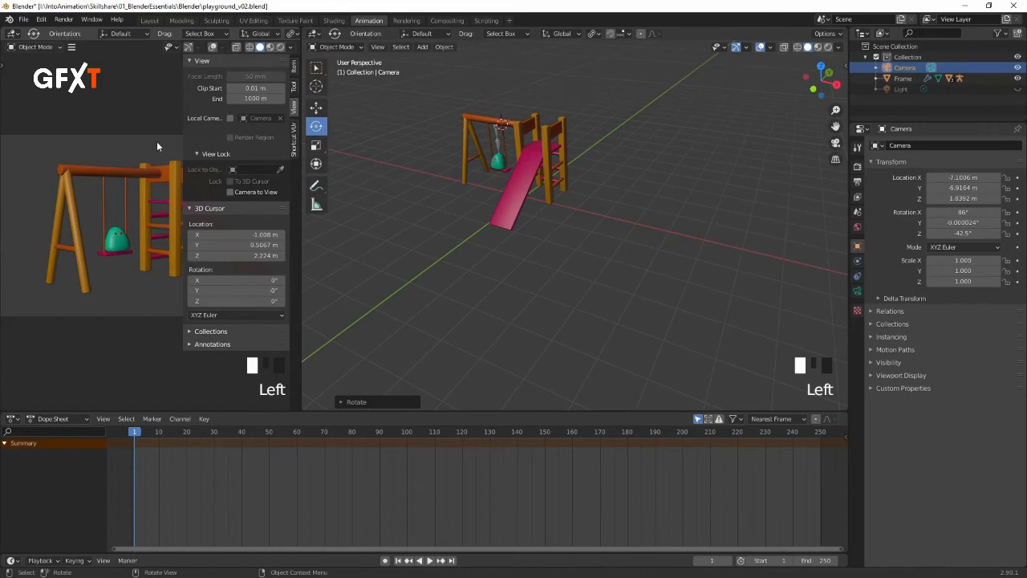
{"action": "middle_click_drag", "start_coordinate": [127, 218], "coordinate": [108, 233]}
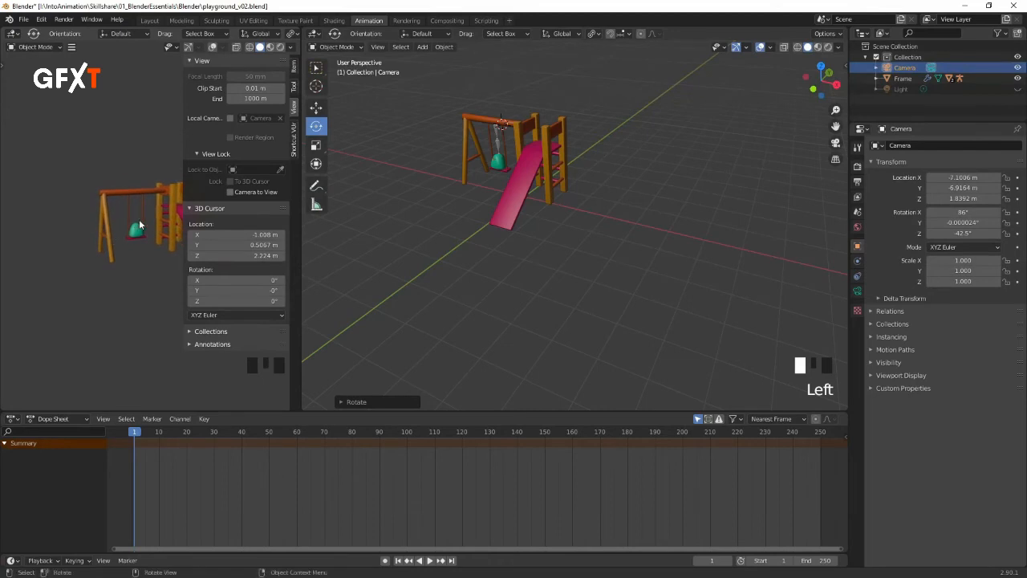
{"action": "key", "text": "n"}
{"action": "middle_click_drag", "start_coordinate": [206, 217], "coordinate": [176, 186]}
{"action": "key", "text": "KP_0"}
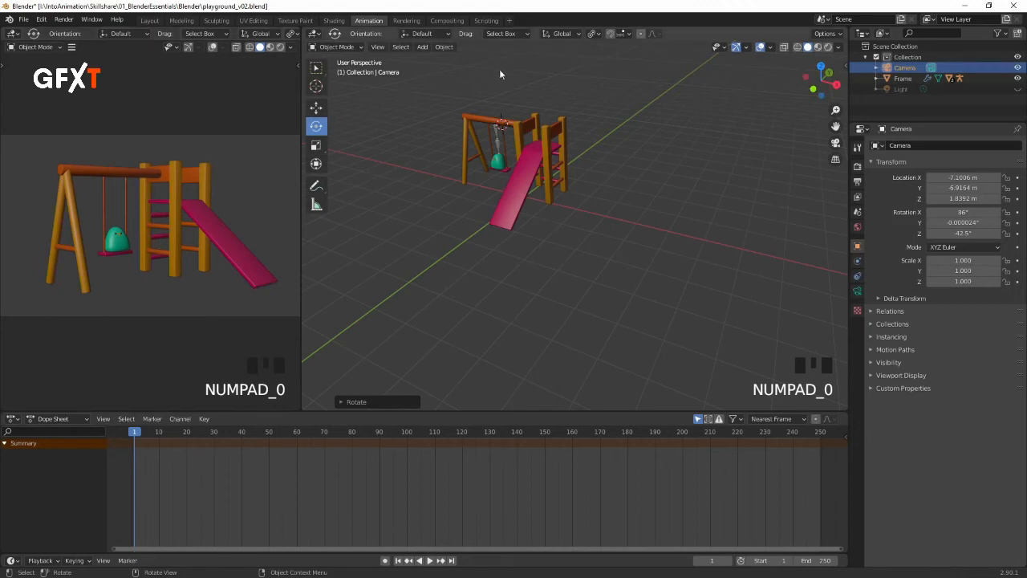
Step: Bring the whole scene into the large viewport, then select the swing's armature and frame it close up
{"action": "middle_click_drag", "start_coordinate": [442, 179], "coordinate": [468, 200]}
{"action": "key", "text": "Home"}
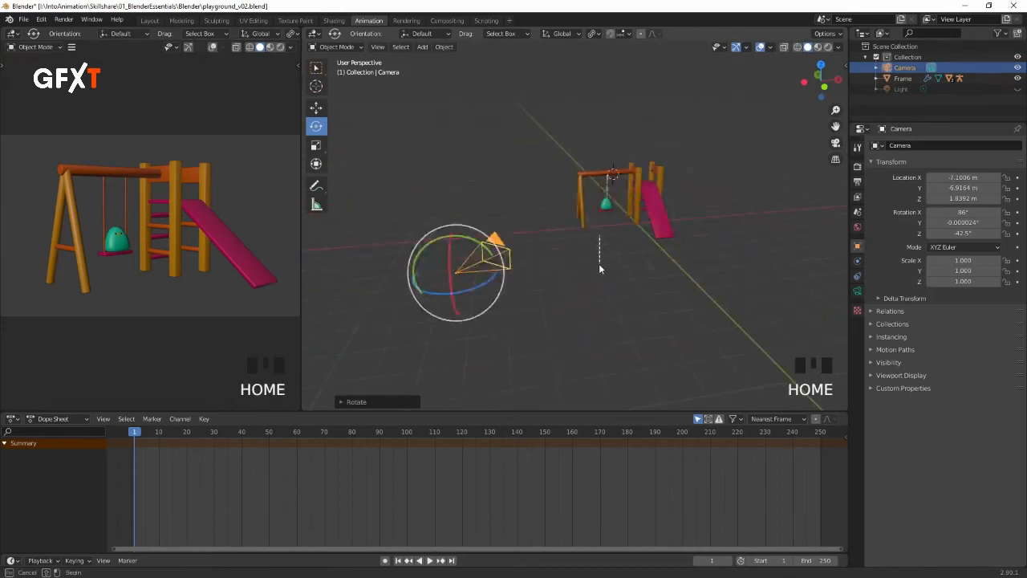
{"action": "left_click", "coordinate": [599, 264]}
{"action": "left_click", "coordinate": [607, 191]}
{"action": "key", "text": "KP_Decimal"}
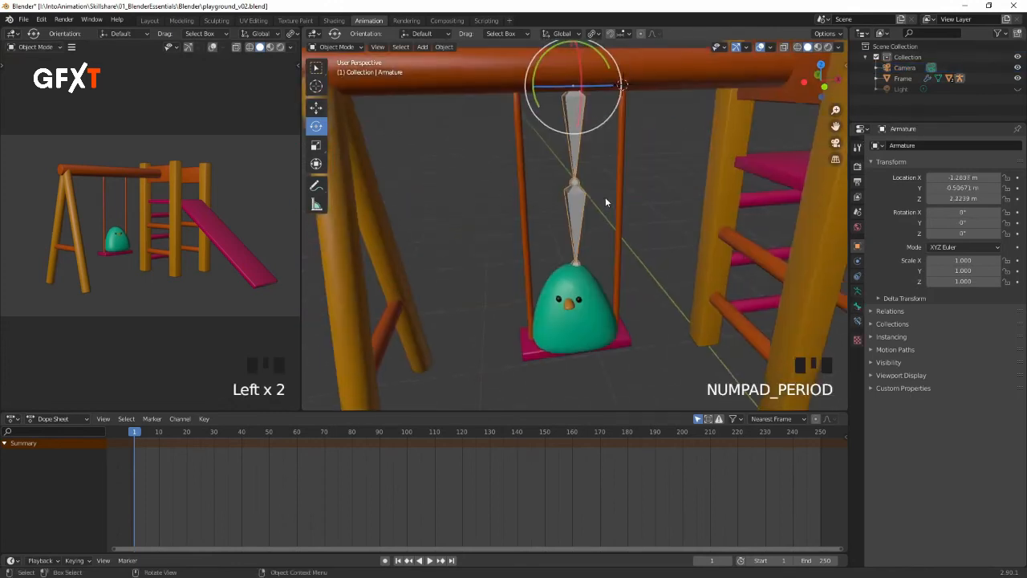
{"action": "middle_click_drag", "start_coordinate": [605, 197], "coordinate": [619, 198]}
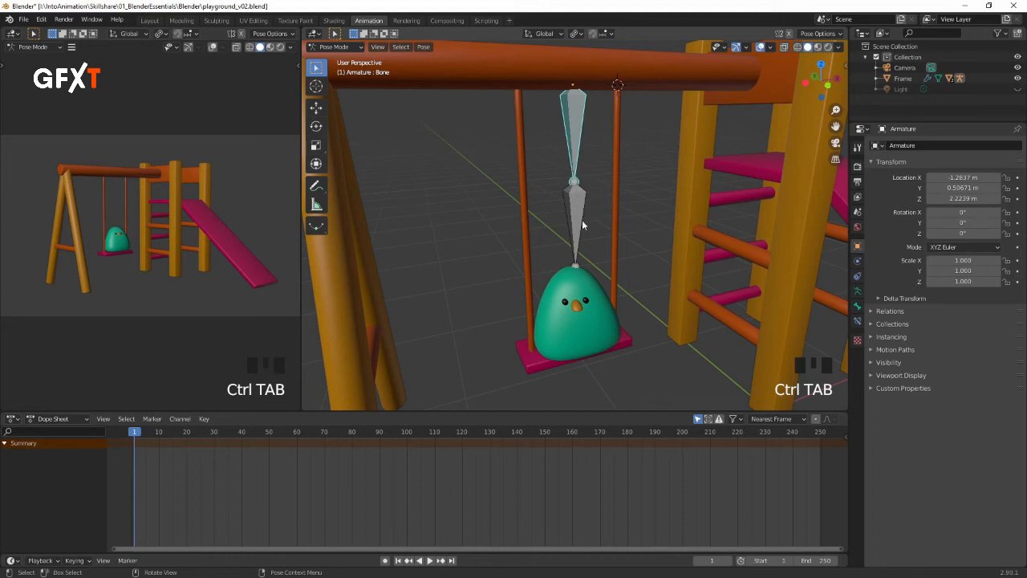
Step: In Pose Mode, turn on X-Ray and select all three armature bones, including the one inside the bird
{"action": "left_click", "coordinate": [580, 249], "text": "shift"}
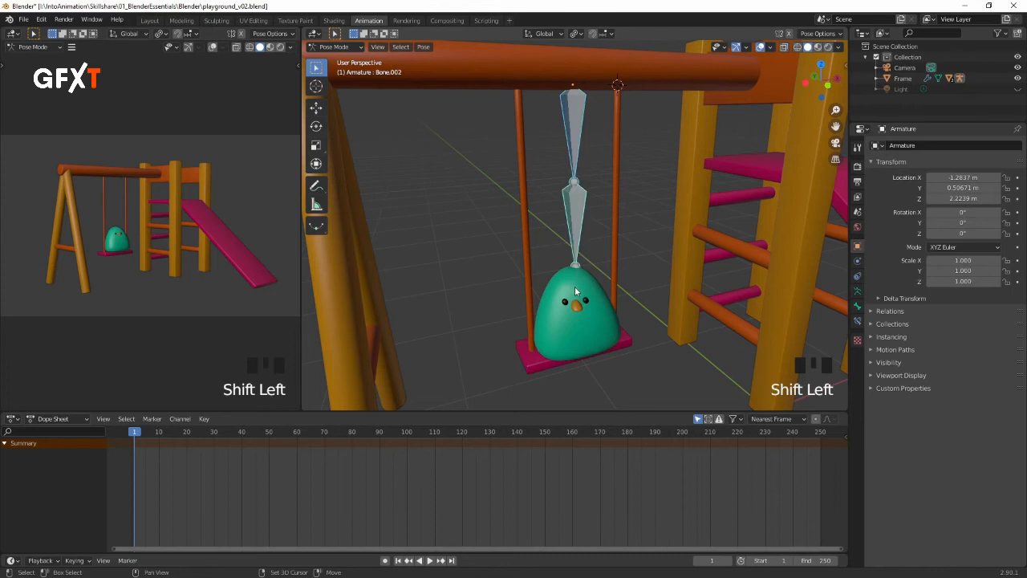
{"action": "left_click", "coordinate": [784, 46]}
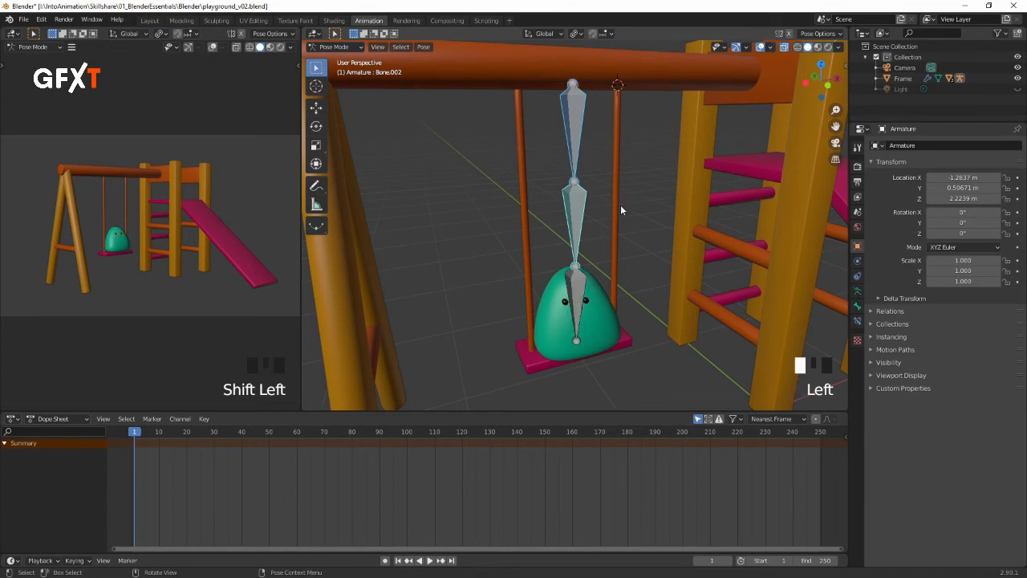
{"action": "left_click", "coordinate": [578, 290], "text": "shift"}
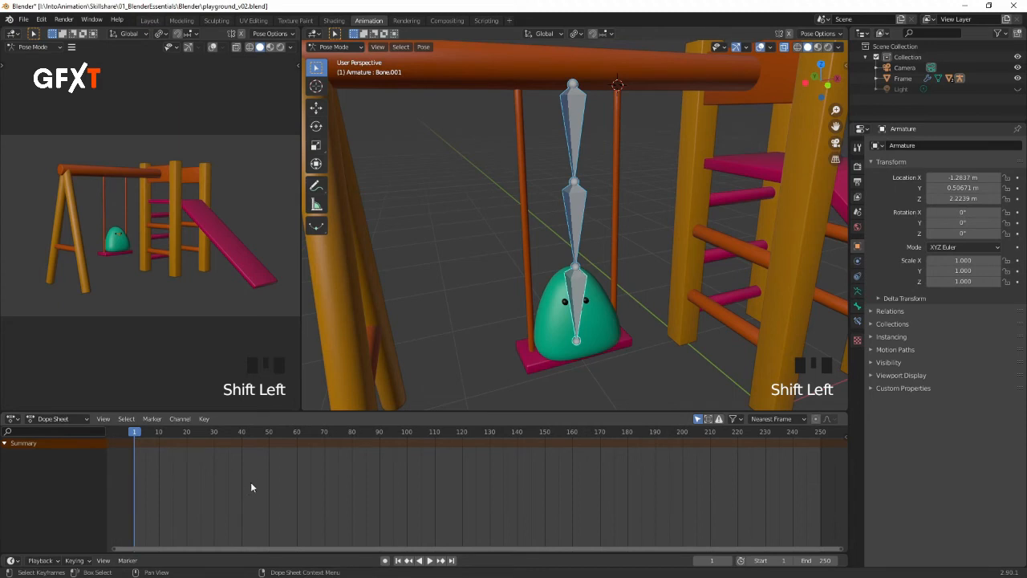
Step: Insert a Rotation keyframe for the three bones at frame 1 and expand the Bone channels in the Dope Sheet
{"action": "mouse_move", "coordinate": [134, 434]}
{"action": "left_mouse_down"}
{"action": "mouse_move", "coordinate": [238, 445]}
{"action": "mouse_move", "coordinate": [154, 434]}
{"action": "mouse_move", "coordinate": [449, 436]}
{"action": "mouse_move", "coordinate": [135, 434]}
{"action": "left_mouse_up"}
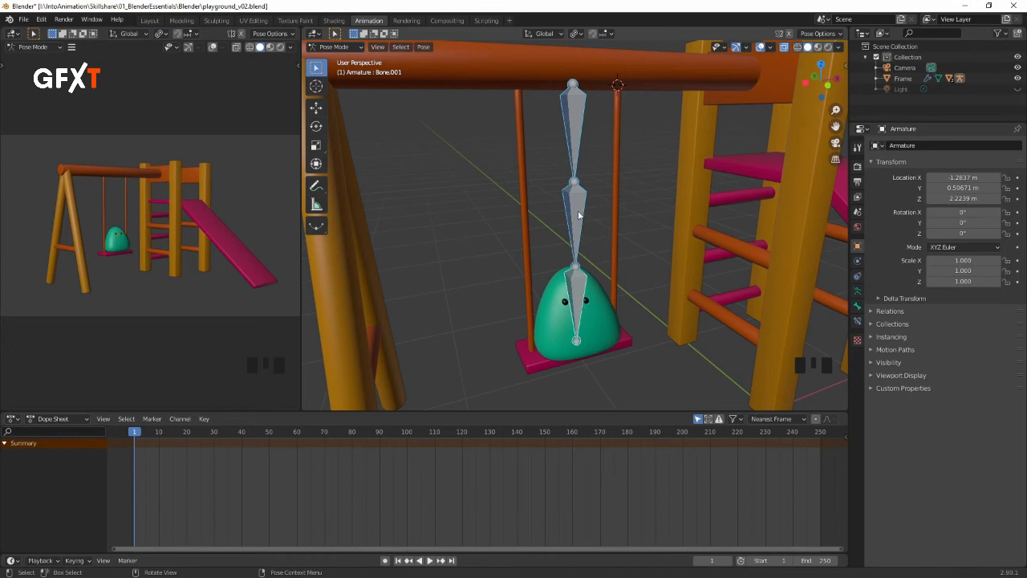
{"action": "key", "text": "i"}
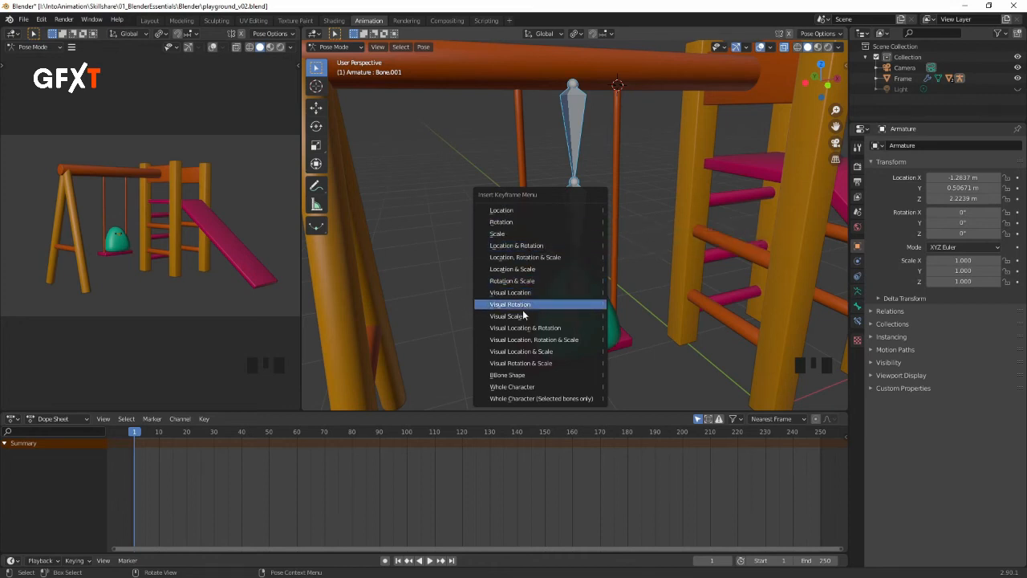
{"action": "left_click", "coordinate": [519, 222]}
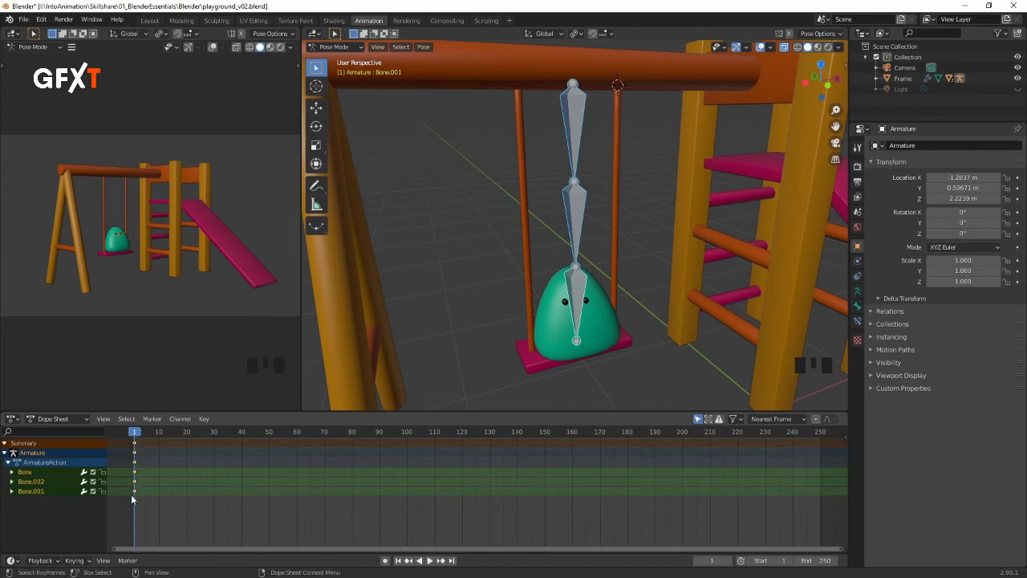
{"action": "left_click", "coordinate": [12, 472]}
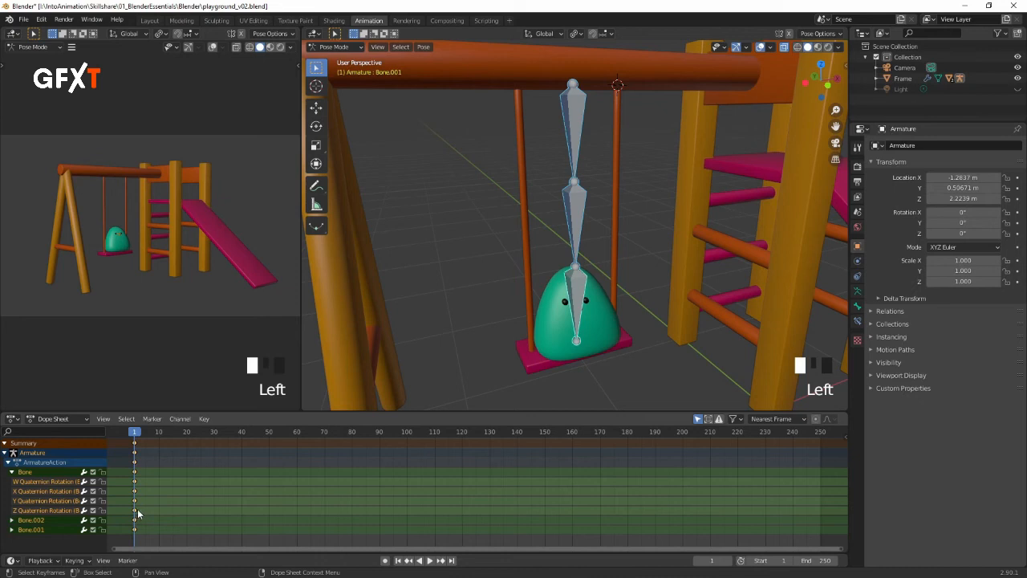
Step: Go to frame 20 and rotate the three bones around X so the swing and bird curl backward and up
{"action": "left_click_drag", "start_coordinate": [141, 434], "coordinate": [187, 441]}
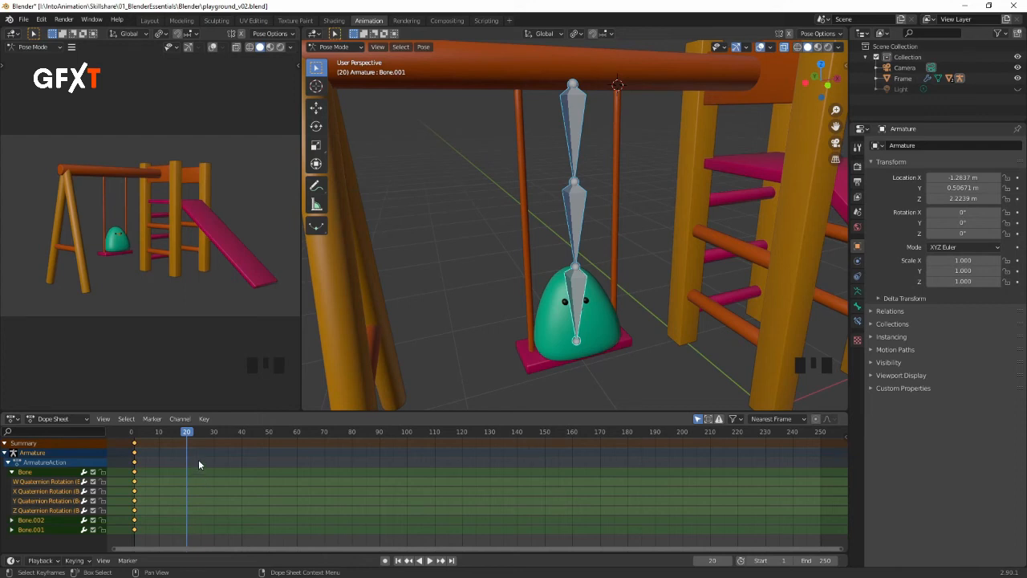
{"action": "middle_click_drag", "start_coordinate": [578, 196], "coordinate": [638, 212]}
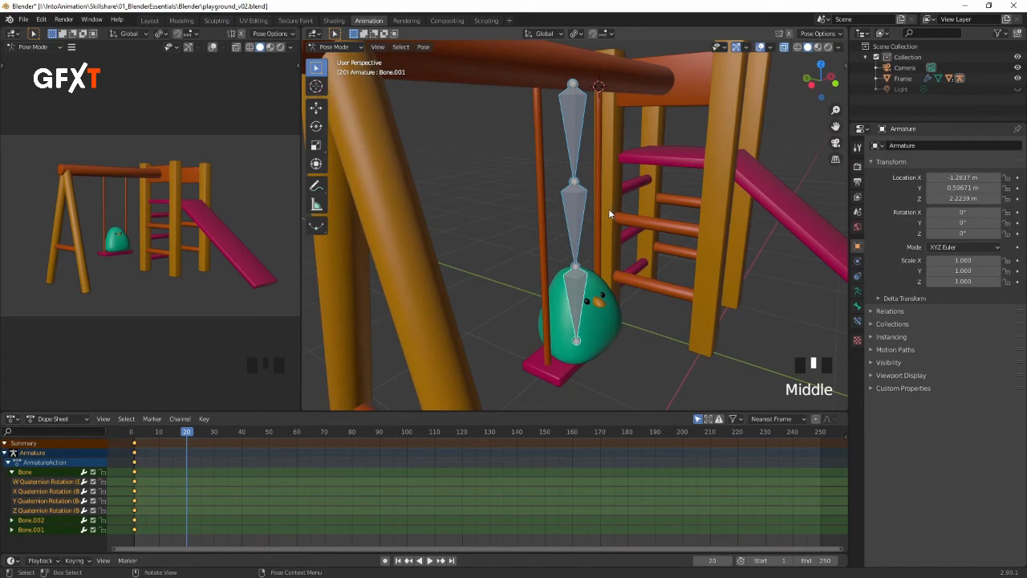
{"action": "left_click", "coordinate": [316, 126]}
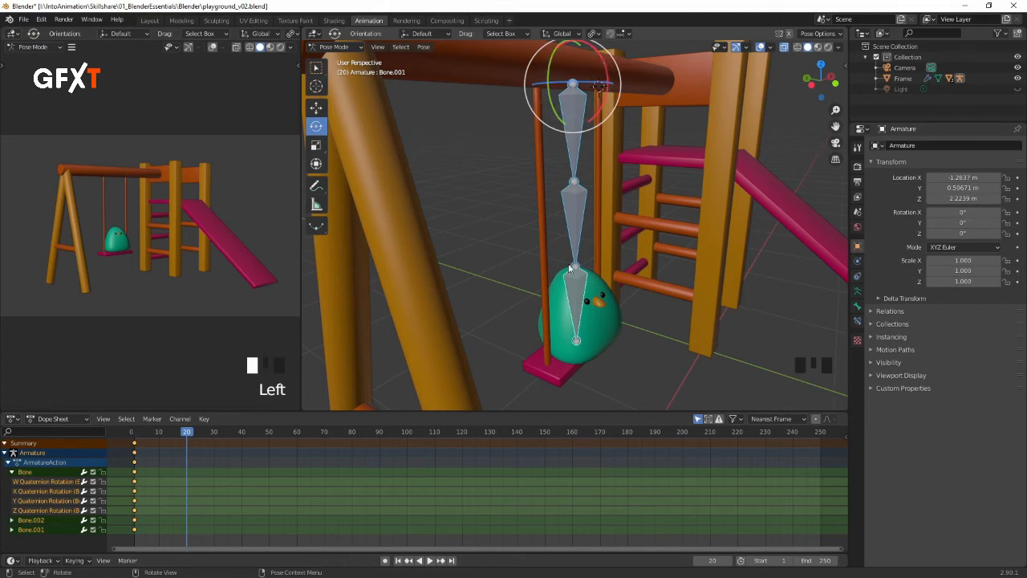
{"action": "left_click_drag", "start_coordinate": [603, 63], "coordinate": [593, 85]}
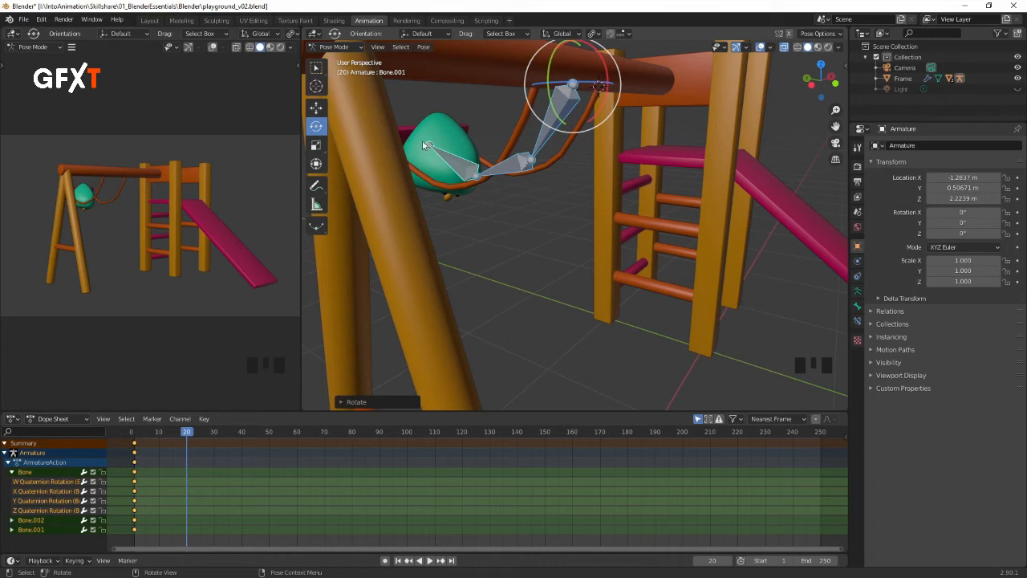
{"action": "left_click_drag", "start_coordinate": [603, 101], "coordinate": [598, 90]}
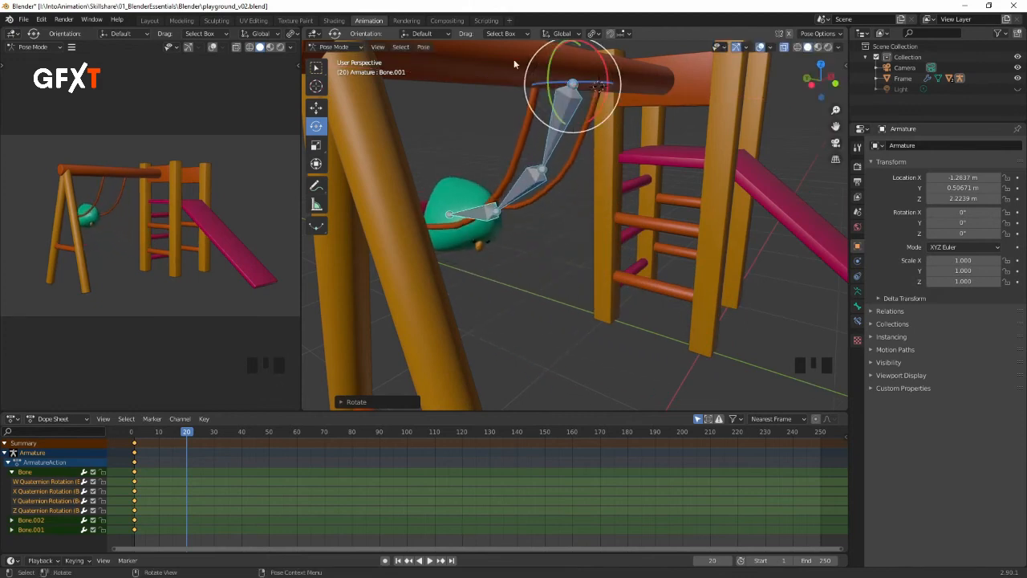
Step: Set the transform pivot point to Individual Origins for rotating the bones
{"action": "left_click", "coordinate": [594, 33]}
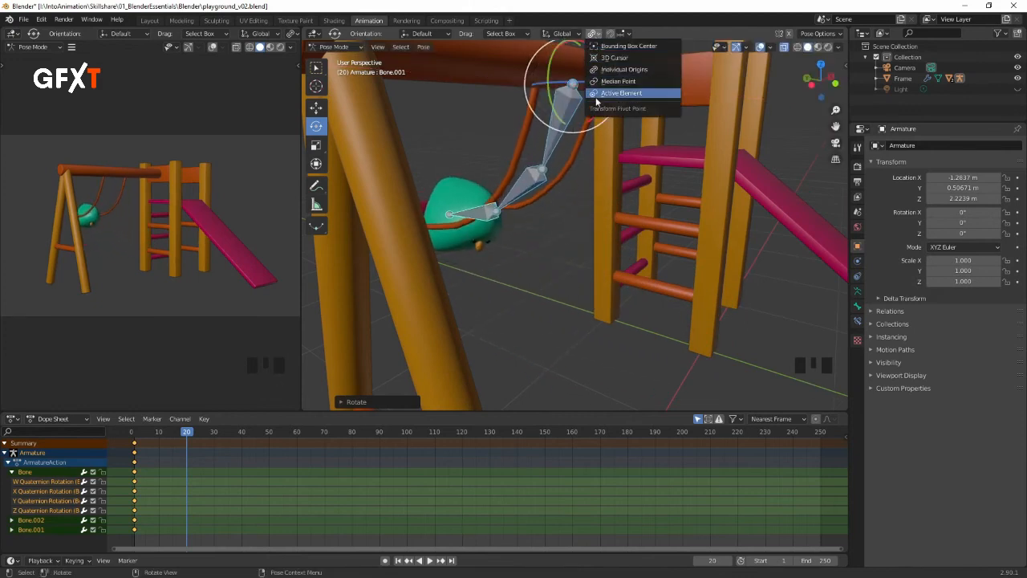
{"action": "left_click", "coordinate": [594, 34]}
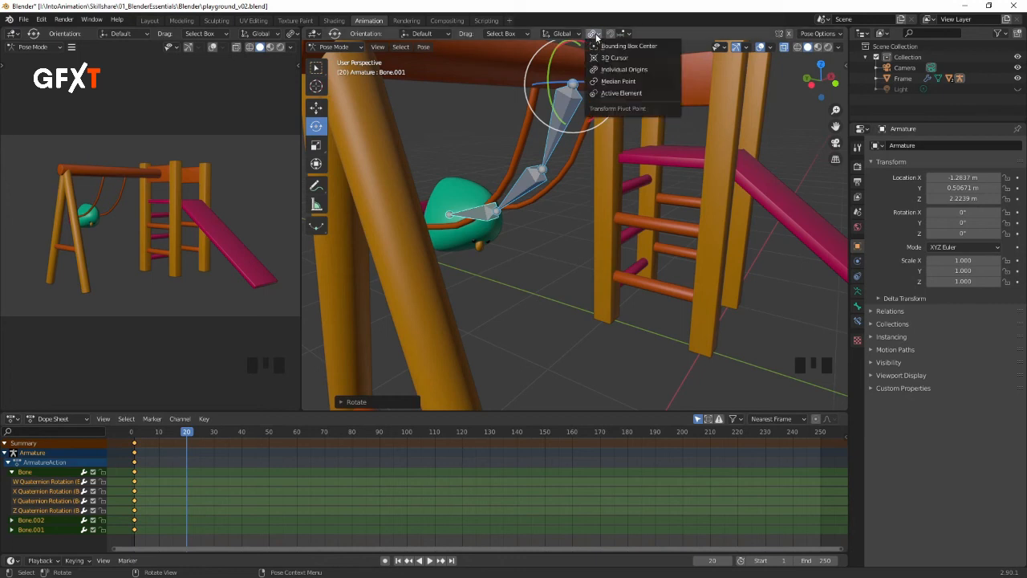
{"action": "left_click", "coordinate": [622, 71]}
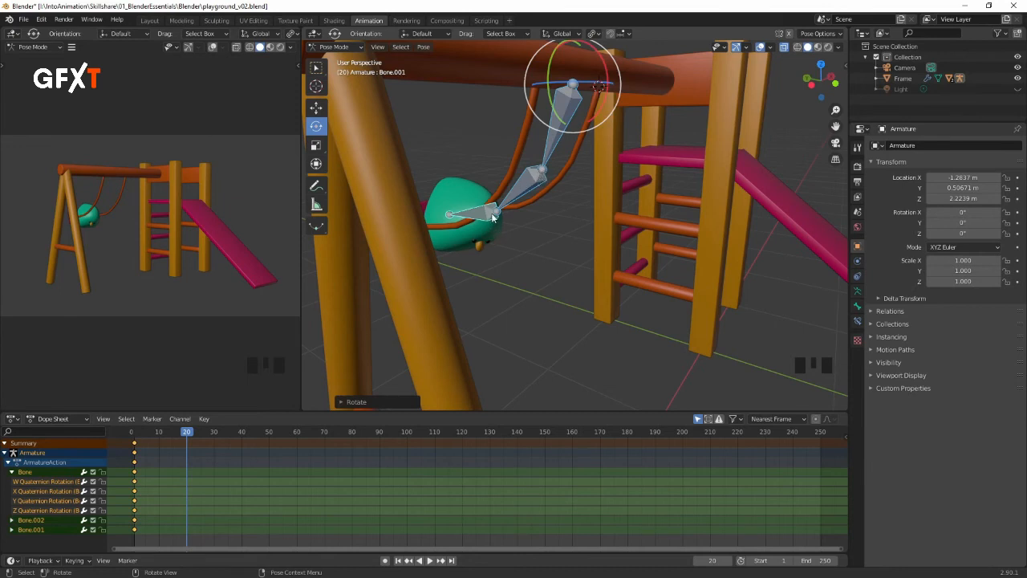
Step: Undo the last two bone rotations on the swing and bird armature
{"action": "left_click", "coordinate": [578, 162]}
{"action": "key", "text": "ctrl+z"}
{"action": "key", "text": "ctrl+z"}
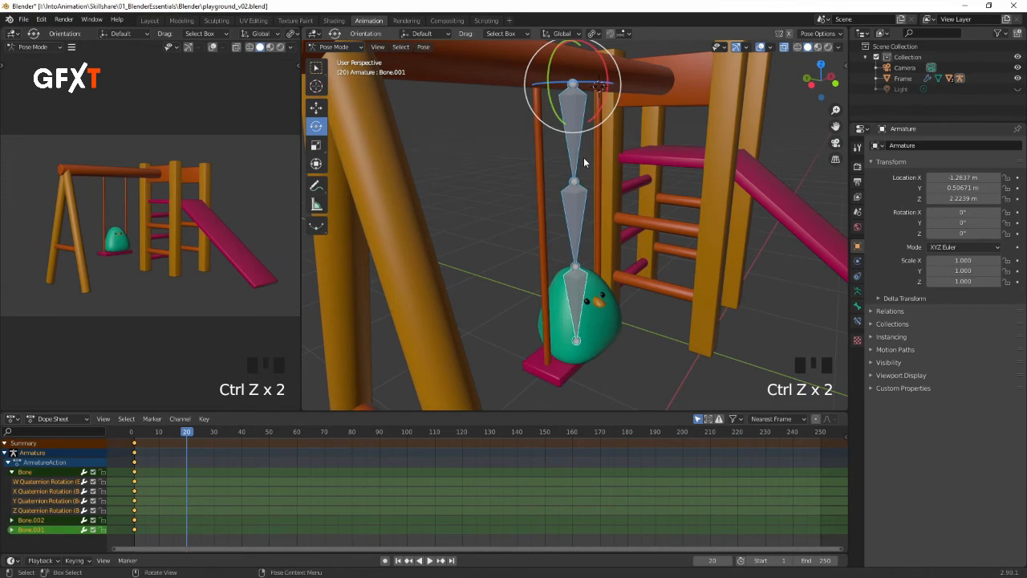
Step: Try rotating the three bones with the pivot point at Median Point, undo the rotation, and set the pivot back to Individual Origins
{"action": "left_click", "coordinate": [593, 34]}
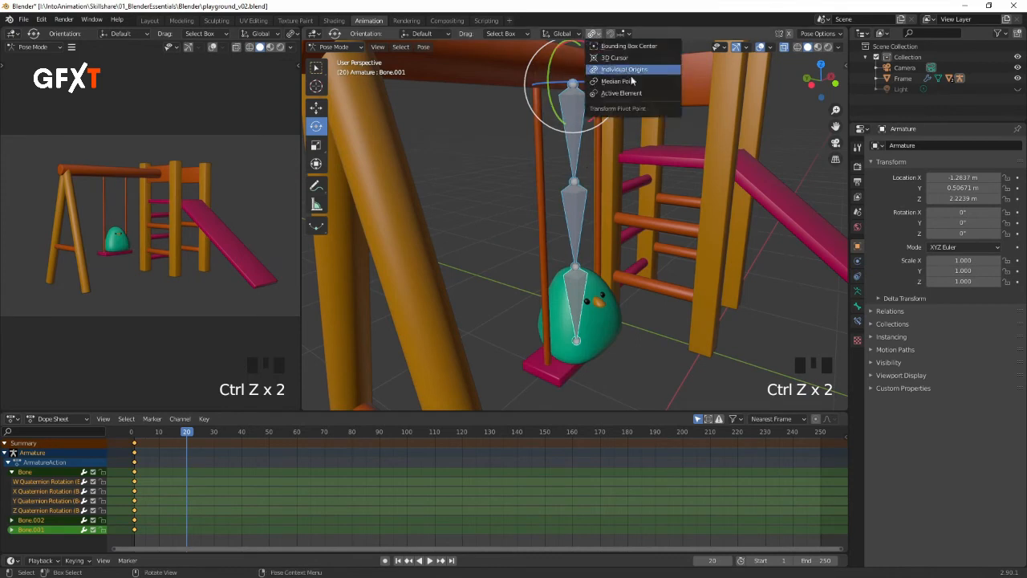
{"action": "left_click", "coordinate": [631, 82]}
{"action": "mouse_move", "coordinate": [602, 75]}
{"action": "left_mouse_down"}
{"action": "mouse_move", "coordinate": [594, 88]}
{"action": "mouse_move", "coordinate": [577, 59]}
{"action": "mouse_move", "coordinate": [590, 50]}
{"action": "mouse_move", "coordinate": [582, 65]}
{"action": "mouse_move", "coordinate": [592, 83]}
{"action": "left_mouse_up"}
{"action": "key", "text": "ctrl+z"}
{"action": "left_click", "coordinate": [596, 33]}
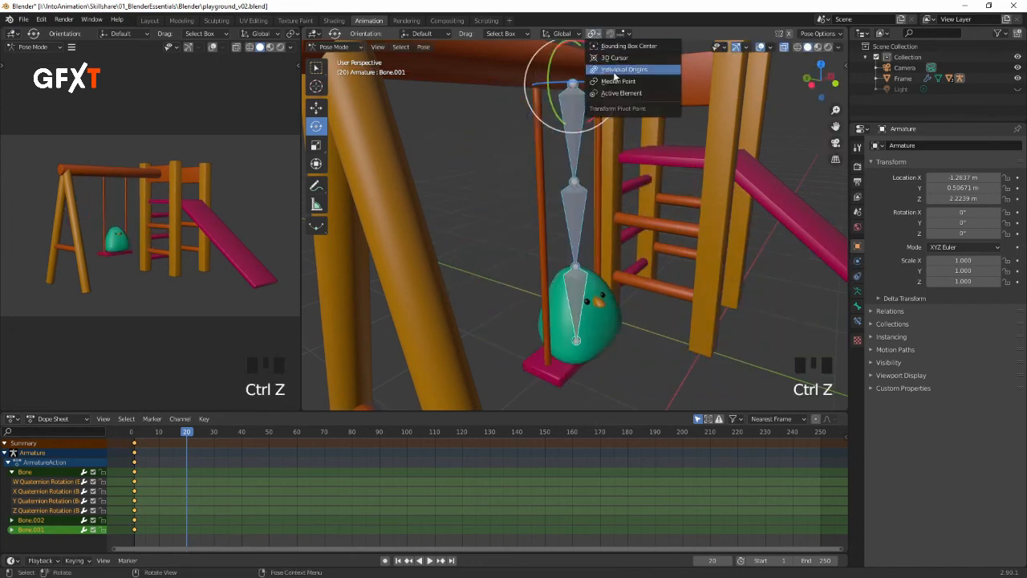
{"action": "left_click", "coordinate": [610, 70]}
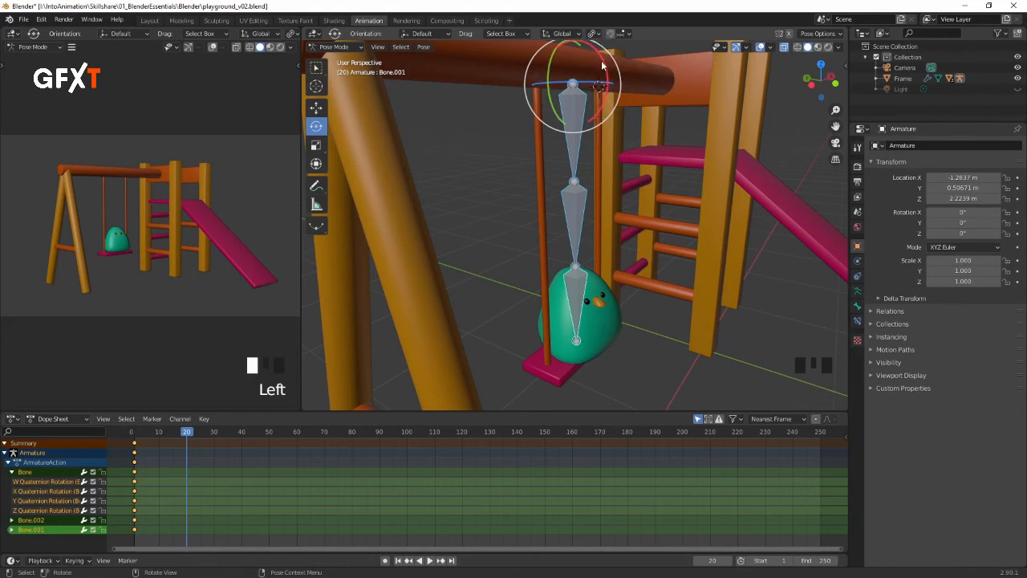
Step: Rotate the three bones backward around X and scrub between frames 20 and 17 without inserting a keyframe
{"action": "left_click_drag", "start_coordinate": [605, 80], "coordinate": [600, 71]}
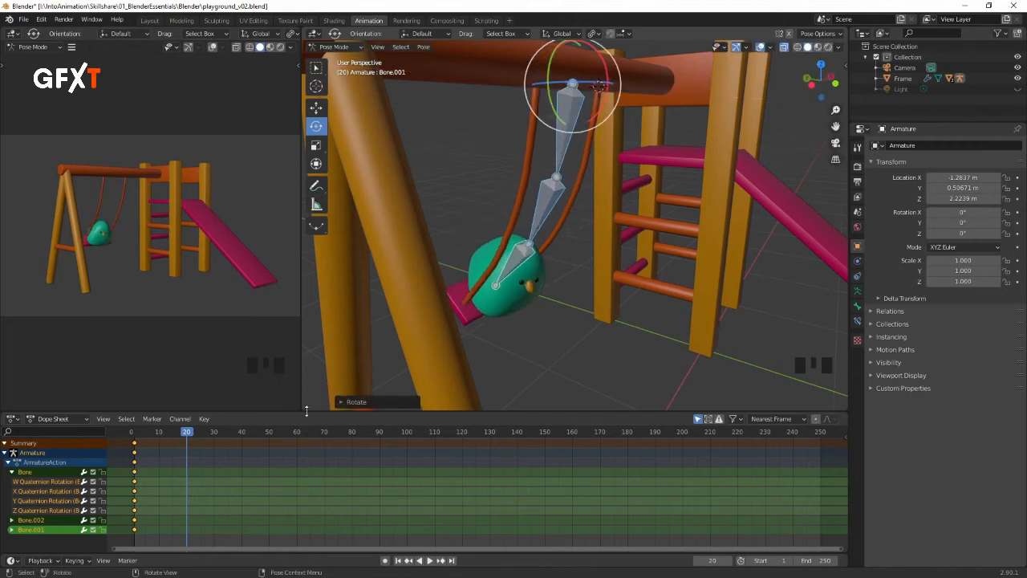
{"action": "left_click_drag", "start_coordinate": [187, 435], "coordinate": [178, 434]}
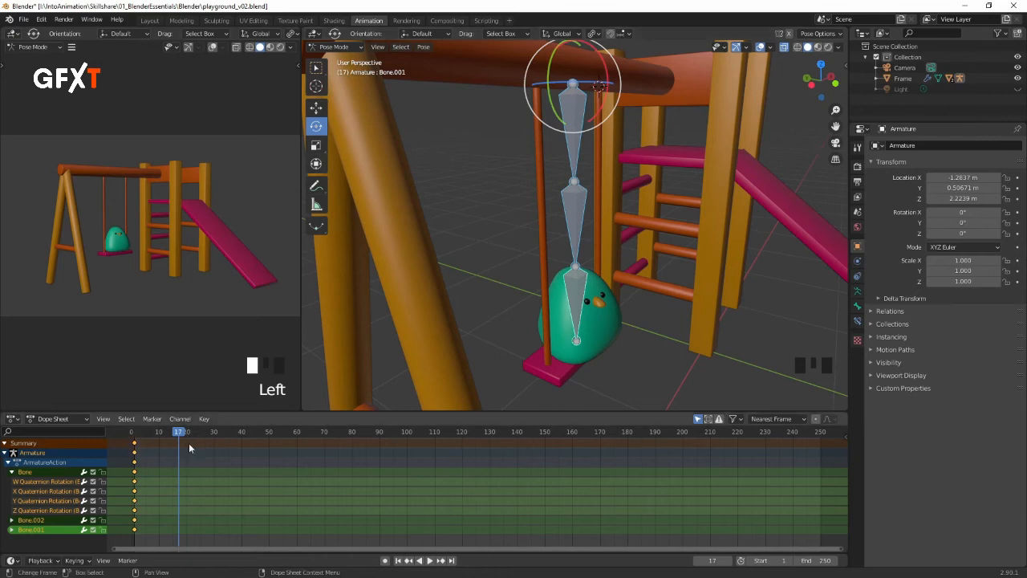
{"action": "left_click_drag", "start_coordinate": [181, 434], "coordinate": [187, 435]}
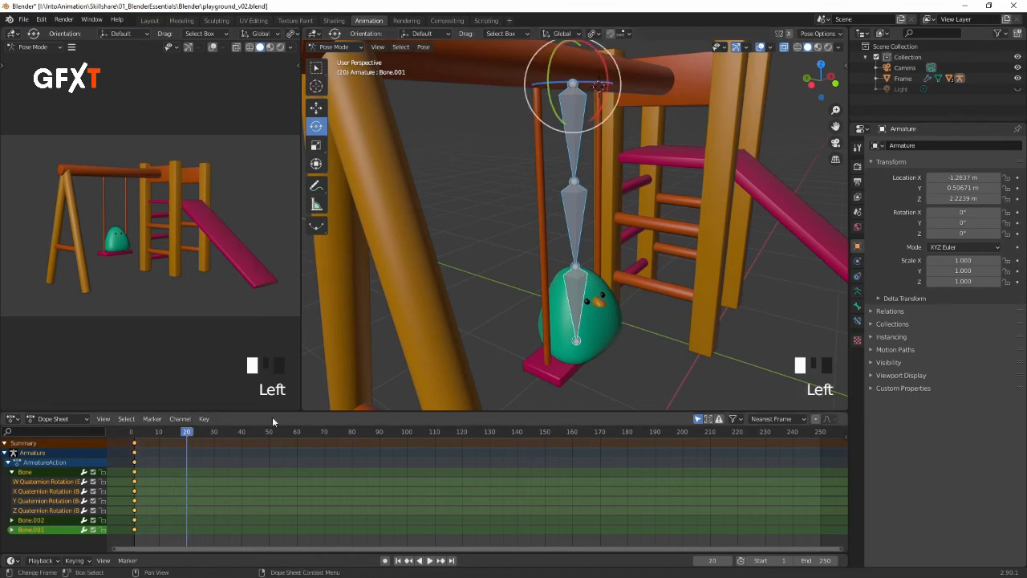
Step: At frame 20, rotate the three bones backward around X and insert a Rotation keyframe
{"action": "left_click_drag", "start_coordinate": [604, 65], "coordinate": [599, 71]}
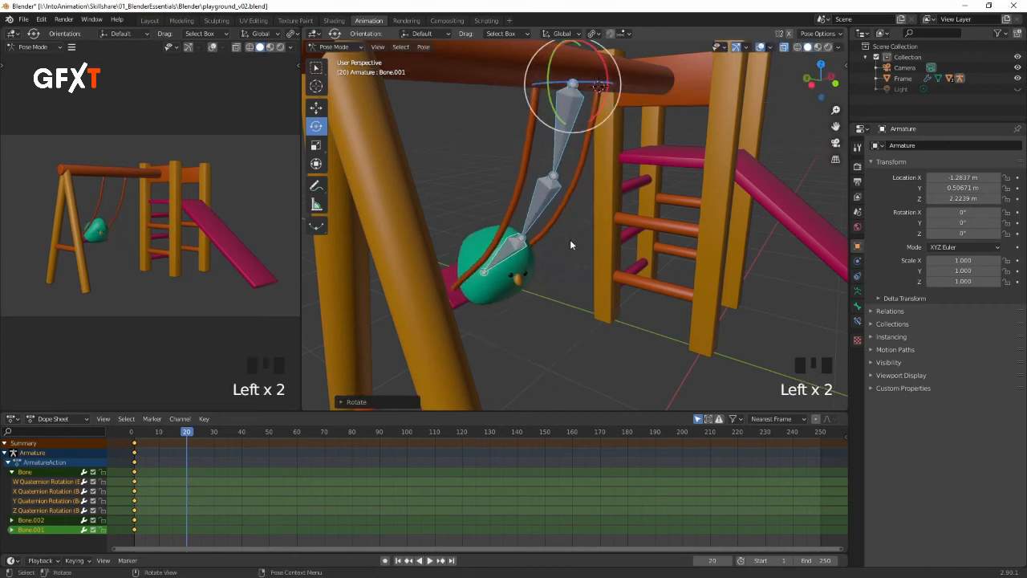
{"action": "key", "text": "i"}
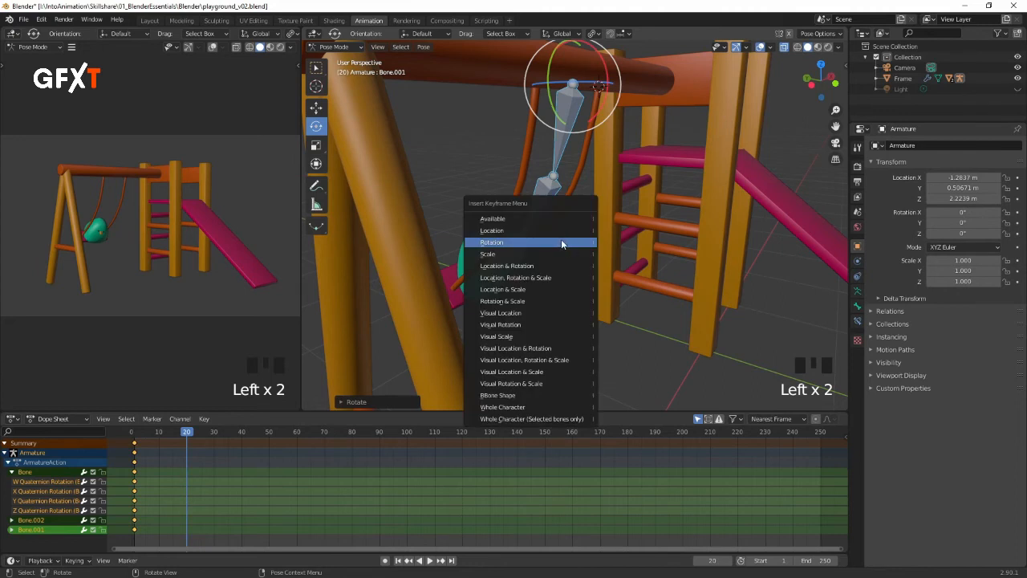
{"action": "left_click", "coordinate": [561, 241]}
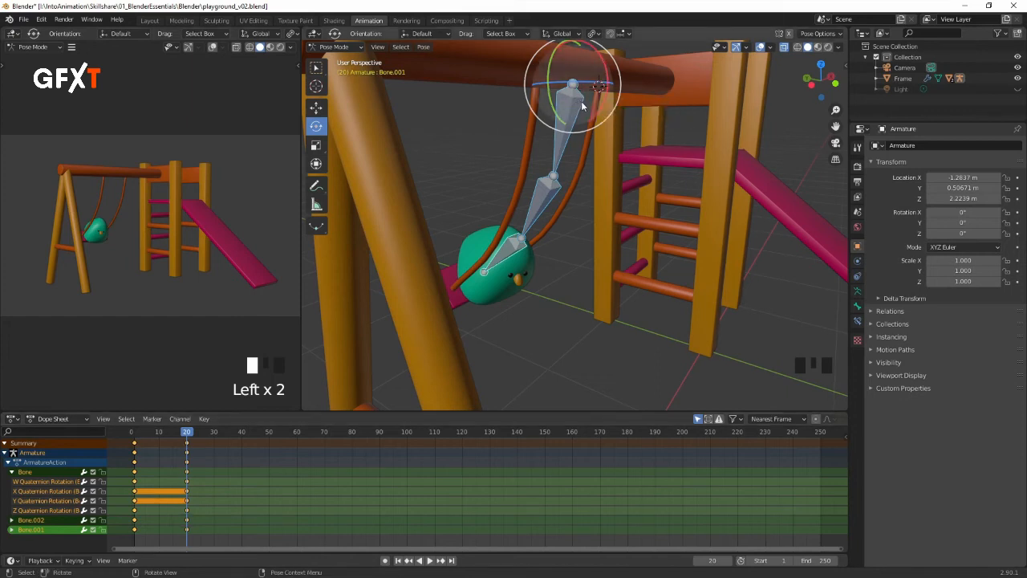
Step: Set the transform orientation to Local for the bone rotations
{"action": "left_click", "coordinate": [577, 33]}
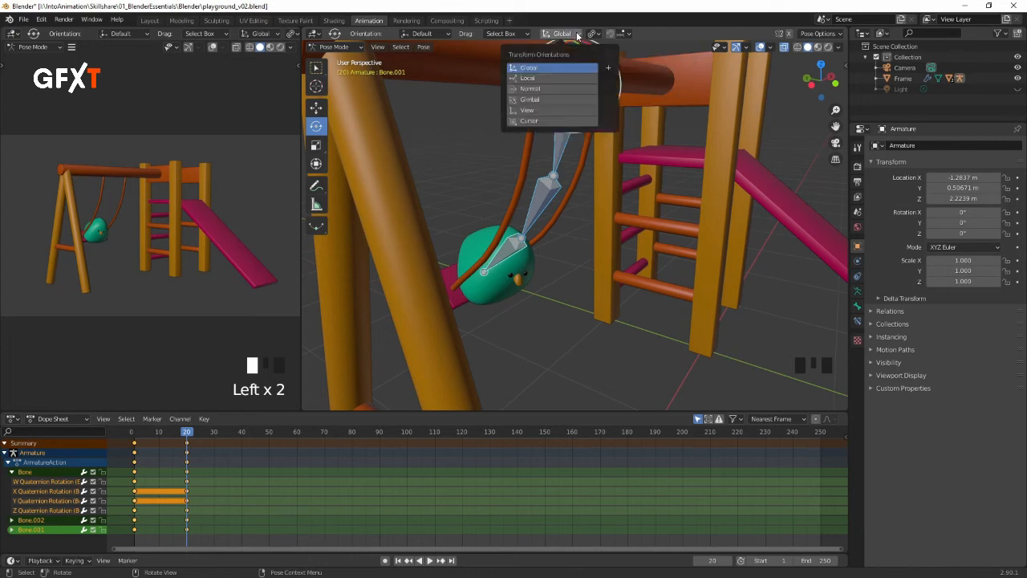
{"action": "left_click", "coordinate": [545, 77]}
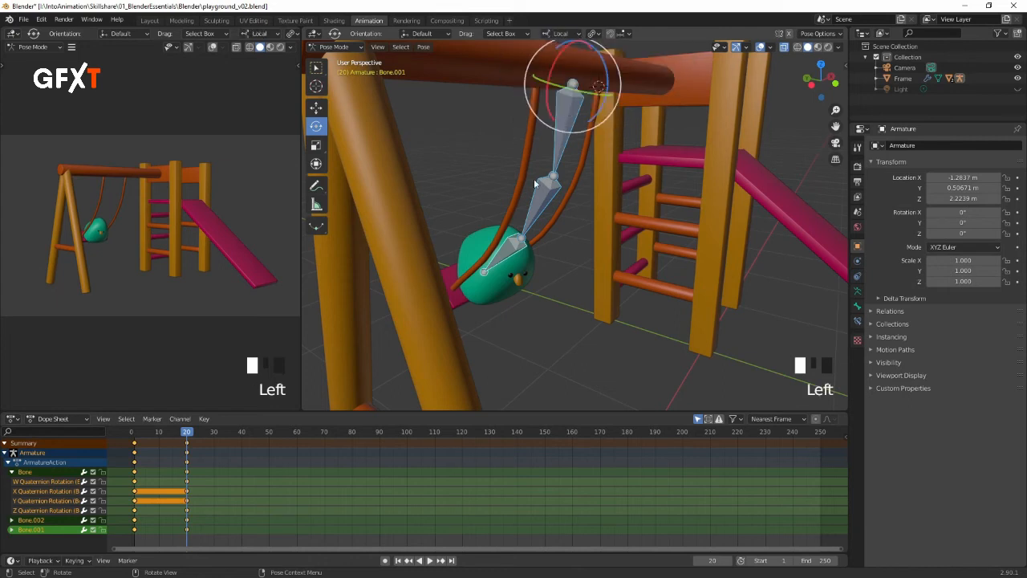
{"action": "left_click", "coordinate": [676, 32]}
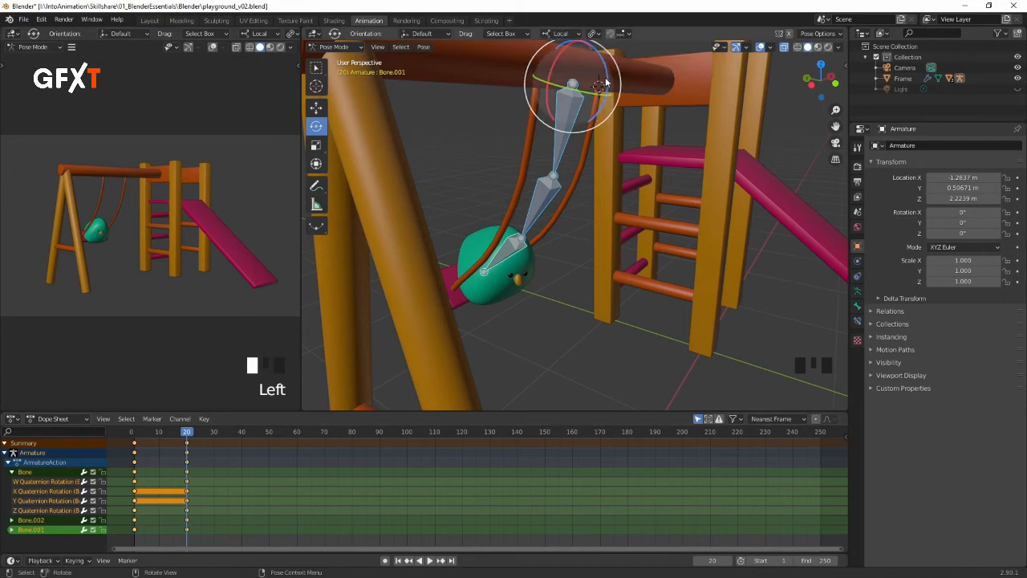
Step: Scrub the timeline from frame 20 back to frame 11 and return to frame 20 to preview the swing motion
{"action": "left_click", "coordinate": [188, 435]}
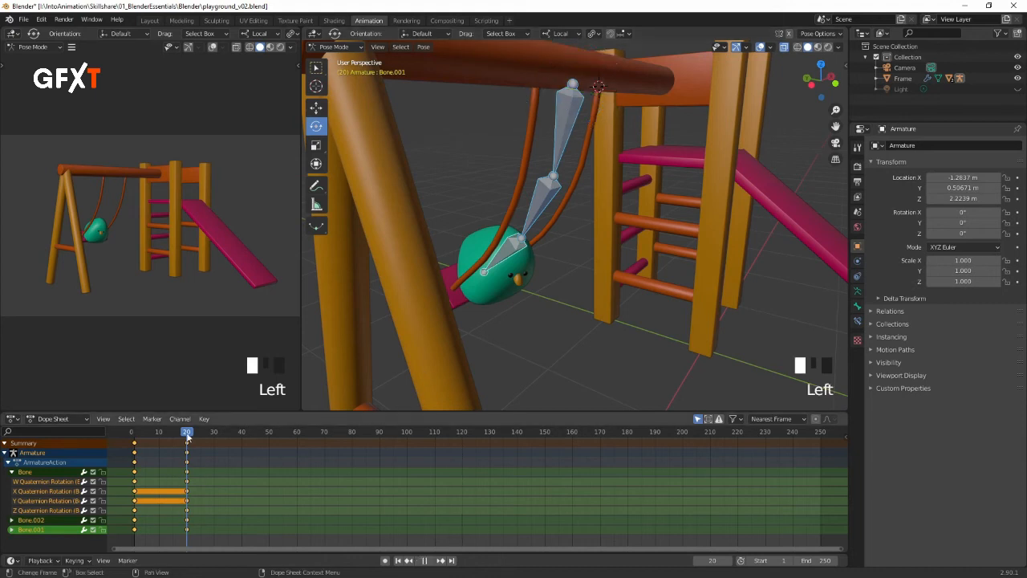
{"action": "mouse_move", "coordinate": [187, 436]}
{"action": "left_mouse_down"}
{"action": "mouse_move", "coordinate": [134, 436]}
{"action": "mouse_move", "coordinate": [187, 440]}
{"action": "left_mouse_up"}
{"action": "left_click", "coordinate": [187, 449]}
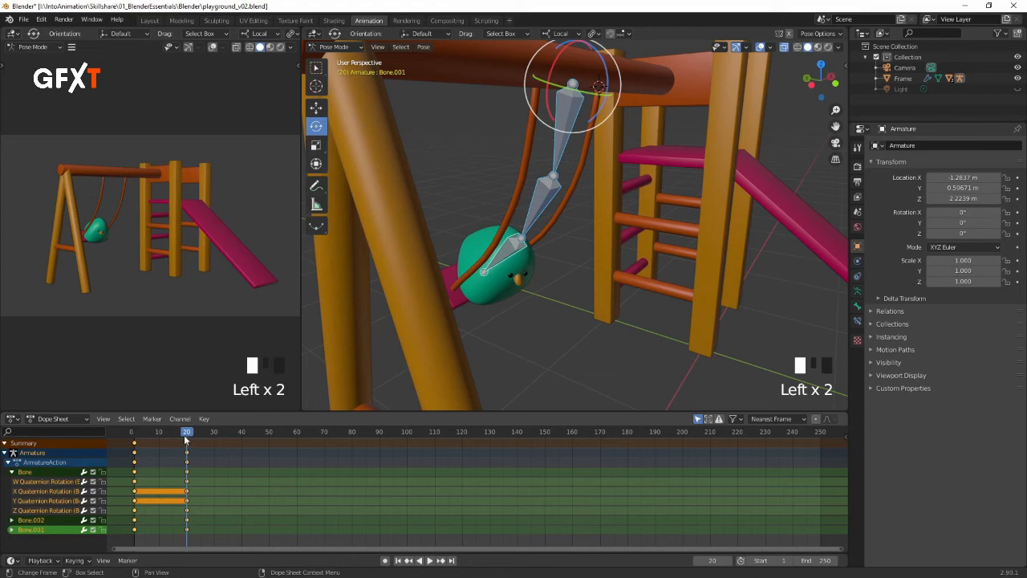
{"action": "left_click_drag", "start_coordinate": [186, 434], "coordinate": [162, 438]}
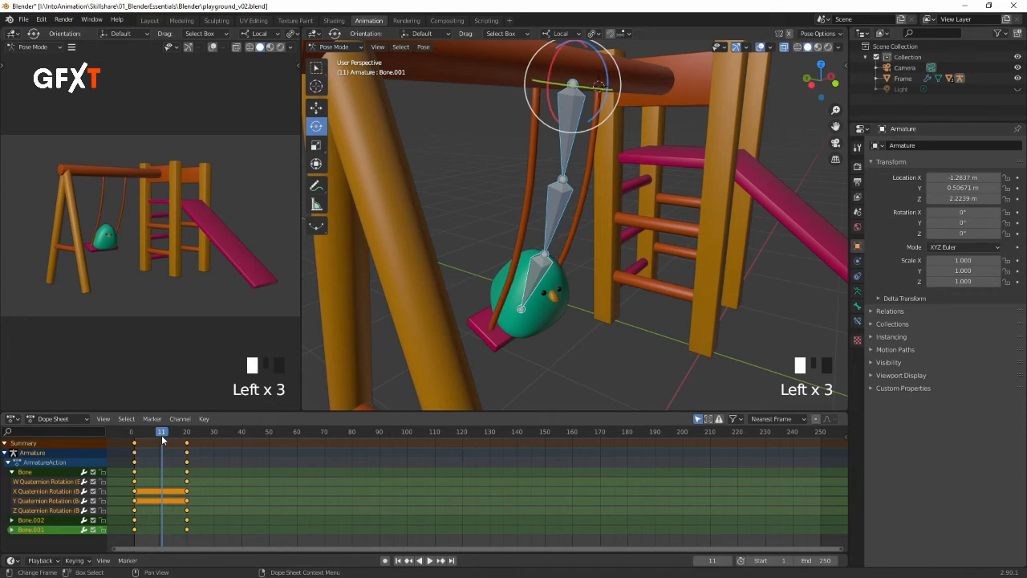
{"action": "left_click_drag", "start_coordinate": [163, 435], "coordinate": [195, 448]}
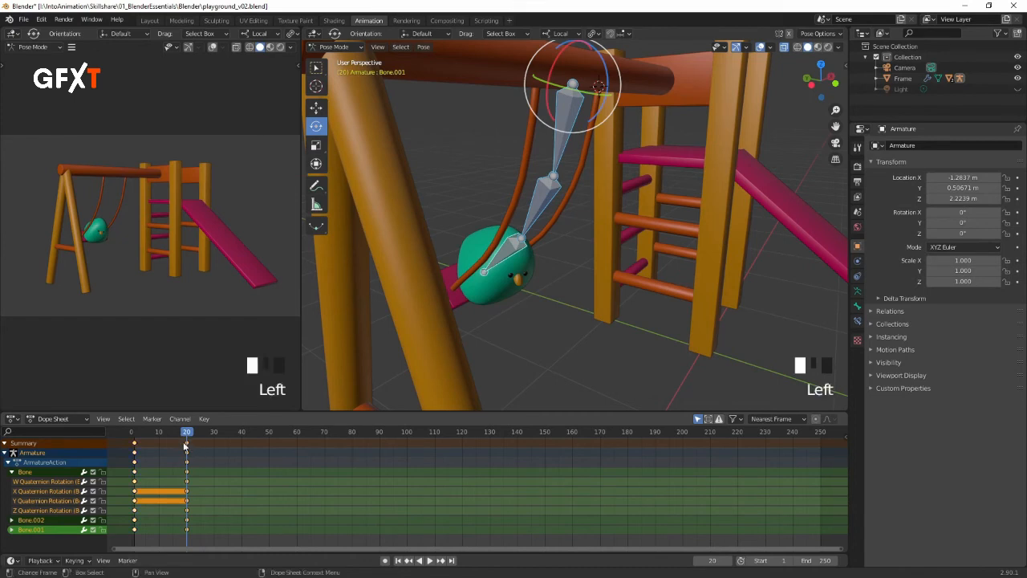
Step: Select the keyframes of all bones at frame 20 in the Dope Sheet and delete them
{"action": "left_click", "coordinate": [186, 447]}
{"action": "left_click", "coordinate": [184, 448]}
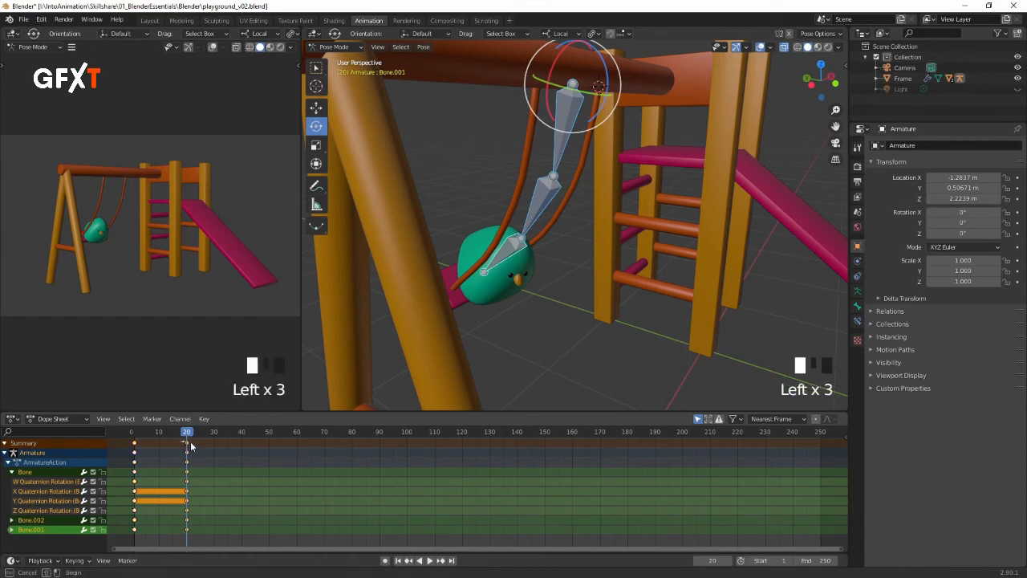
{"action": "left_click", "coordinate": [204, 493]}
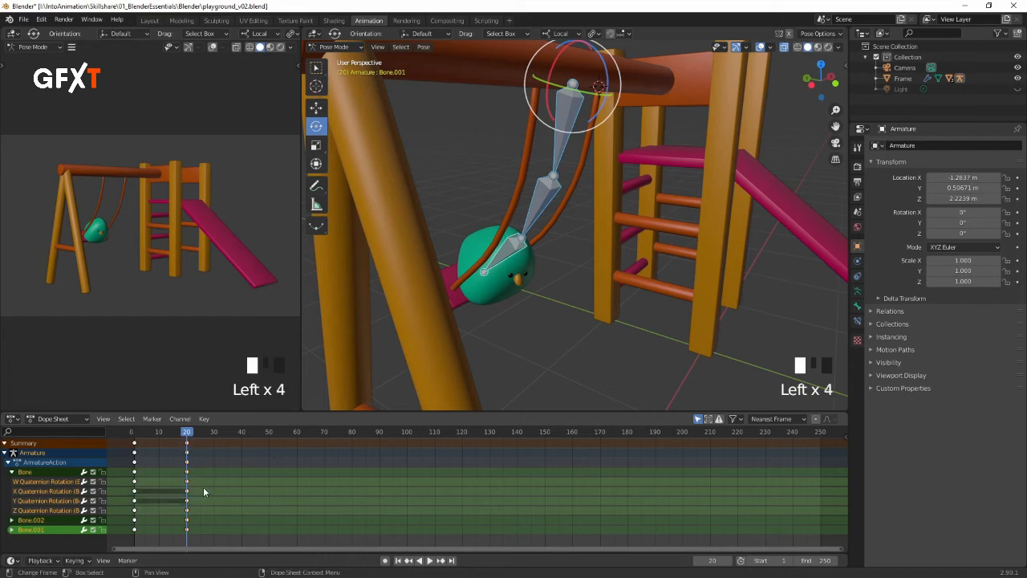
{"action": "left_click", "coordinate": [186, 443]}
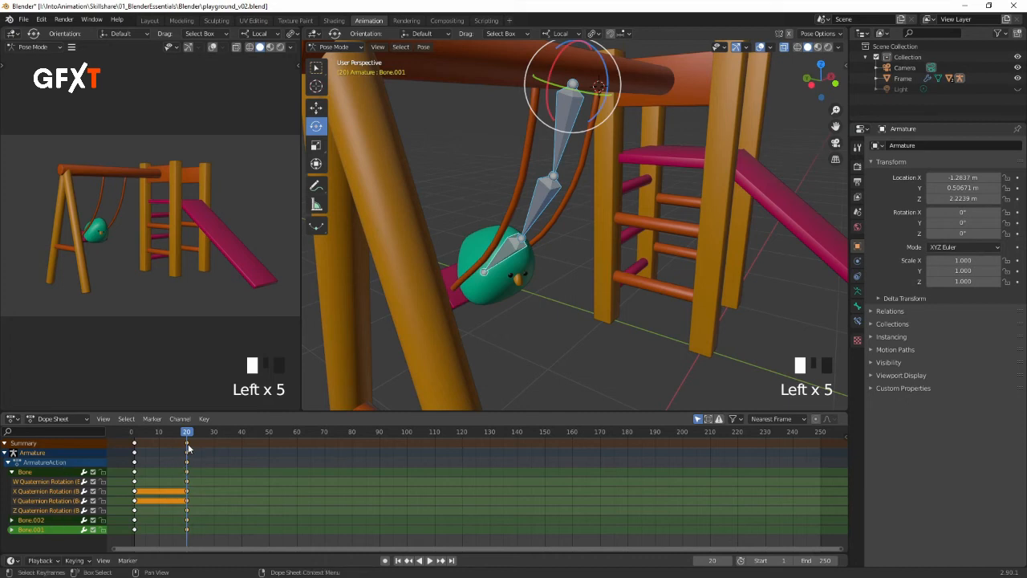
{"action": "left_click", "coordinate": [187, 476]}
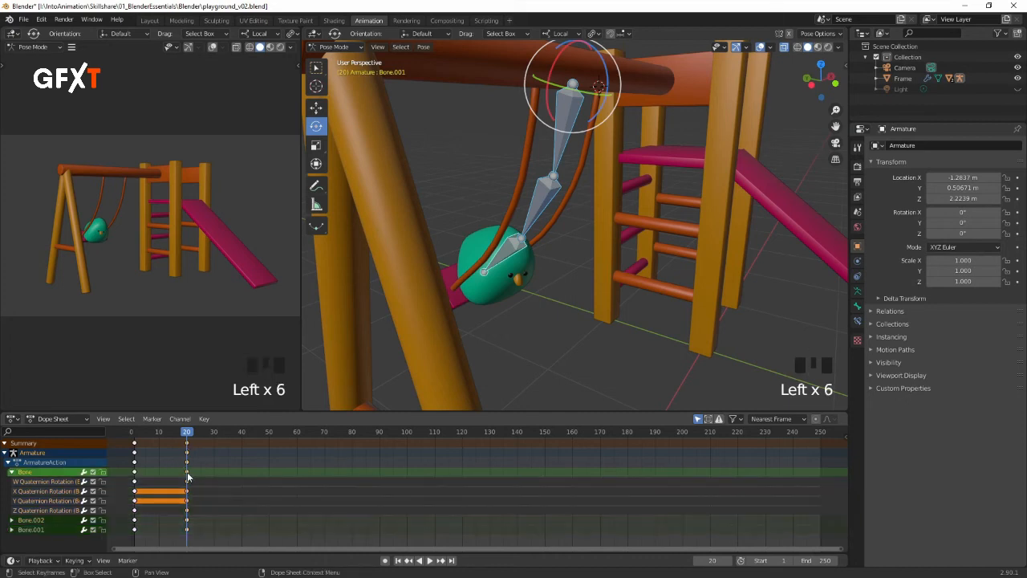
{"action": "left_click", "coordinate": [188, 521]}
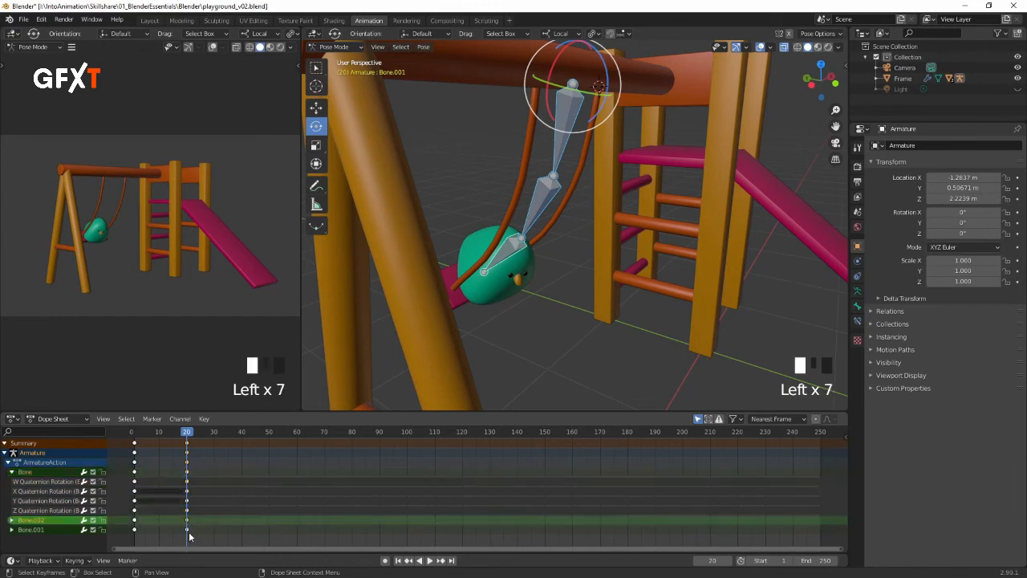
{"action": "left_click", "coordinate": [187, 530]}
{"action": "left_click", "coordinate": [186, 463]}
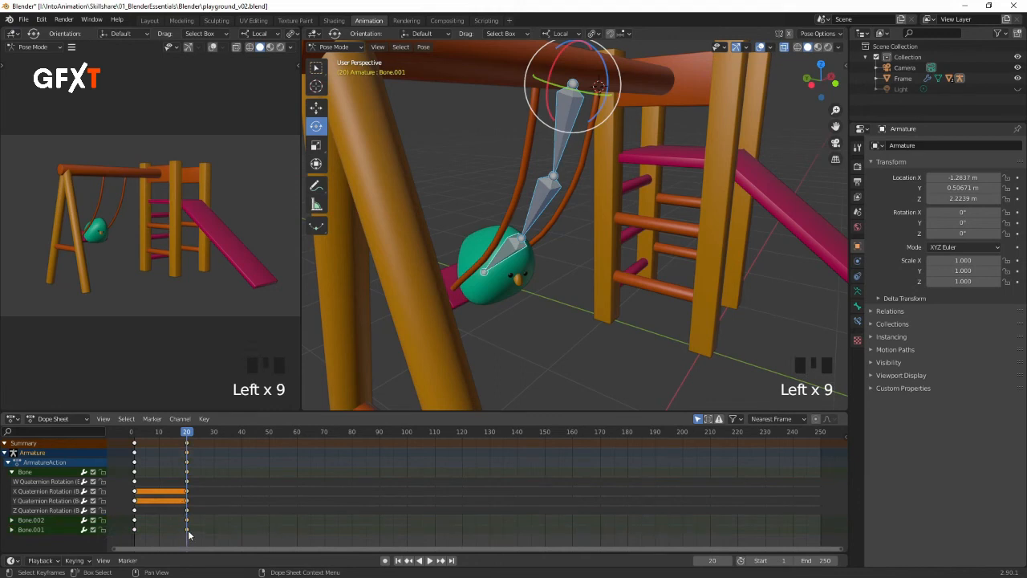
{"action": "key", "text": "x"}
{"action": "left_click", "coordinate": [194, 458]}
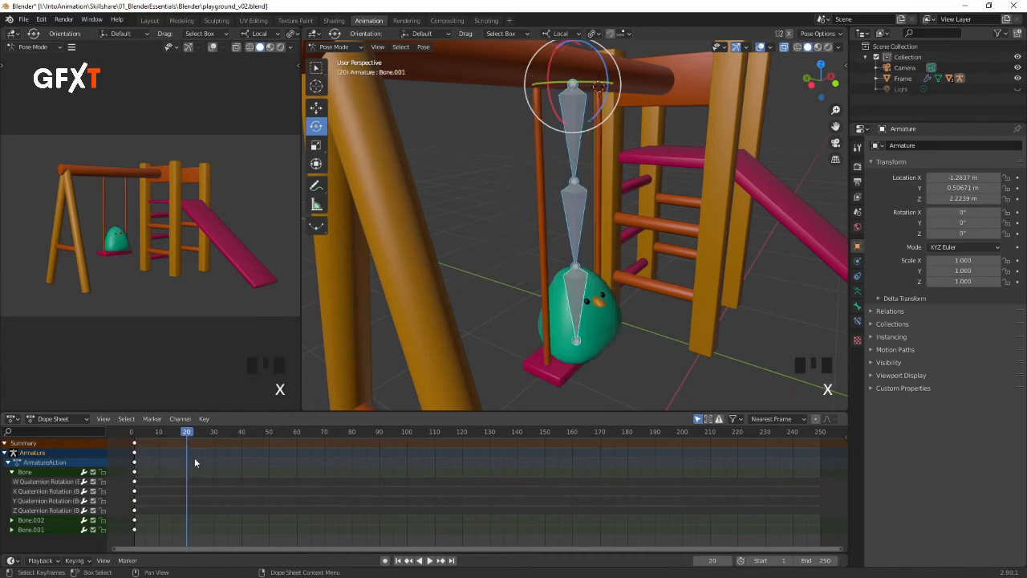
Step: Return to frame 1 and select only the top bone of the swing armature
{"action": "key", "text": "Left"}
{"action": "key", "text": "Left"}
{"action": "key", "text": "Left"}
{"action": "key", "text": "Left"}
{"action": "key", "text": "Left"}
{"action": "key", "text": "Left"}
{"action": "key", "text": "Left"}
{"action": "key", "text": "Left"}
{"action": "key", "text": "Left"}
{"action": "key", "text": "Left"}
{"action": "key", "text": "Left"}
{"action": "key", "text": "Left"}
{"action": "key", "text": "Left"}
{"action": "key", "text": "Left"}
{"action": "key", "text": "Left"}
{"action": "key", "text": "Left"}
{"action": "key", "text": "Left"}
{"action": "key", "text": "Left"}
{"action": "key", "text": "Left"}
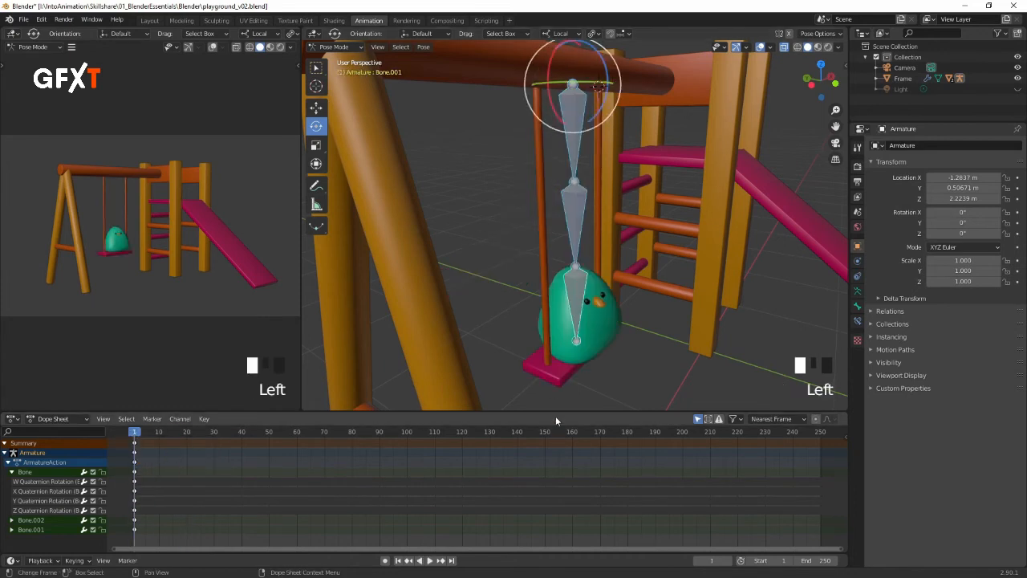
{"action": "left_click", "coordinate": [483, 160]}
{"action": "left_click", "coordinate": [577, 115]}
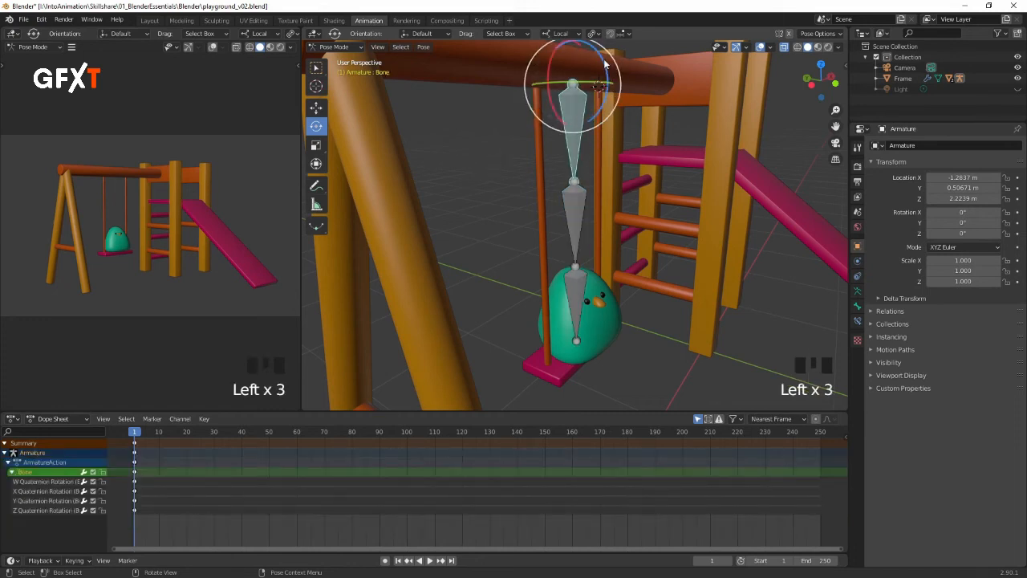
Step: Rotate the top bone backward around its local Z axis and reload frame 1 without inserting a keyframe
{"action": "left_click_drag", "start_coordinate": [606, 66], "coordinate": [600, 83]}
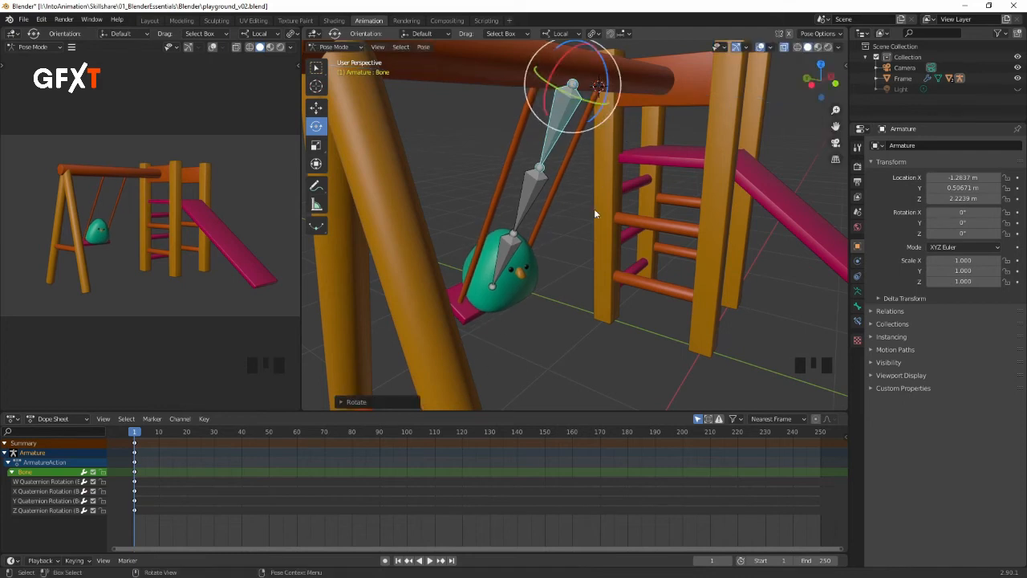
{"action": "mouse_move", "coordinate": [134, 436]}
{"action": "left_mouse_down"}
{"action": "mouse_move", "coordinate": [170, 436]}
{"action": "mouse_move", "coordinate": [135, 432]}
{"action": "left_mouse_up"}
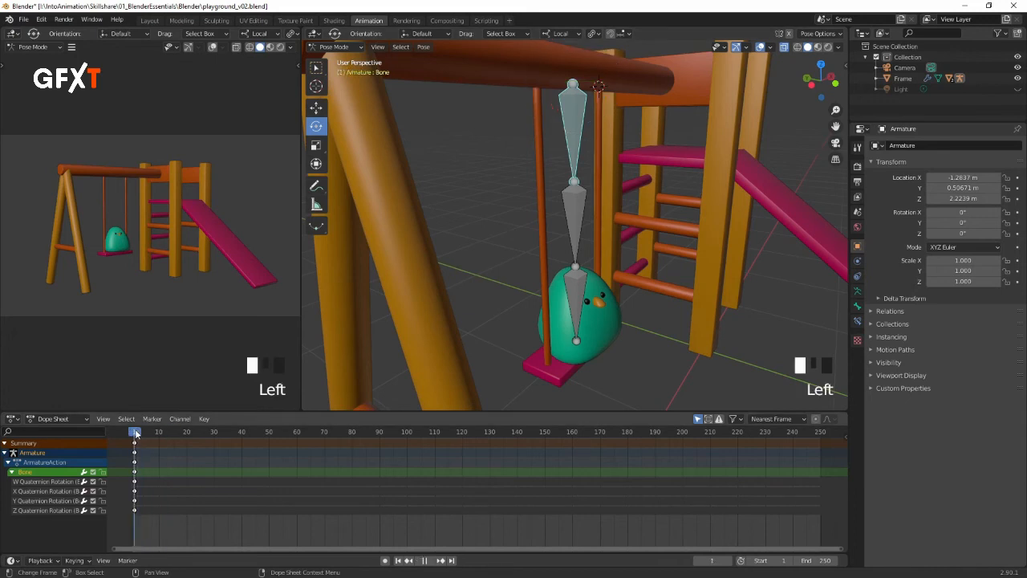
{"action": "left_click", "coordinate": [135, 433]}
{"action": "left_click", "coordinate": [135, 432]}
Step: Rotate the top bone backward around its local Z axis and insert a Rotation keyframe at frame 1
{"action": "left_click_drag", "start_coordinate": [606, 73], "coordinate": [601, 72]}
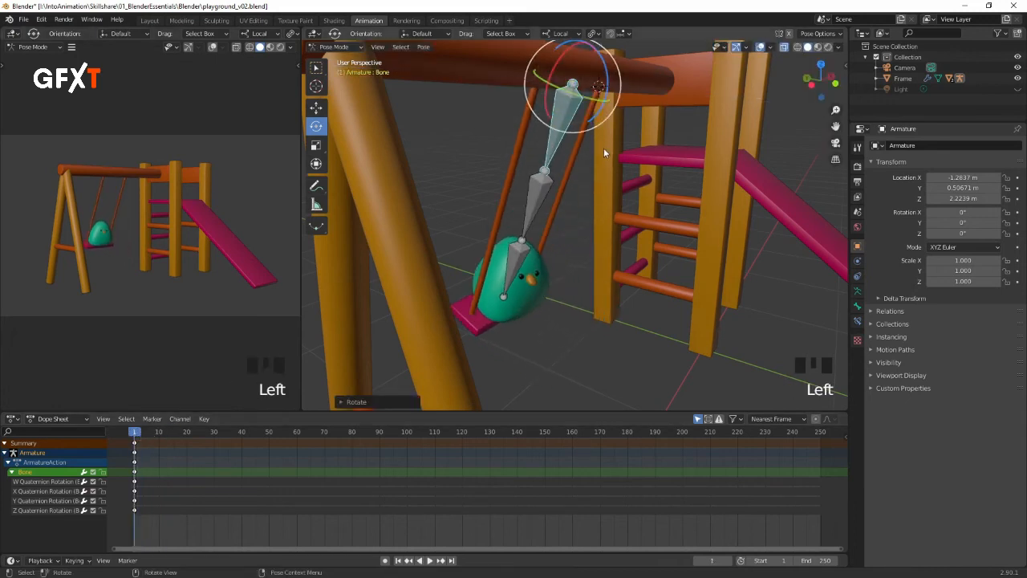
{"action": "key", "text": "i"}
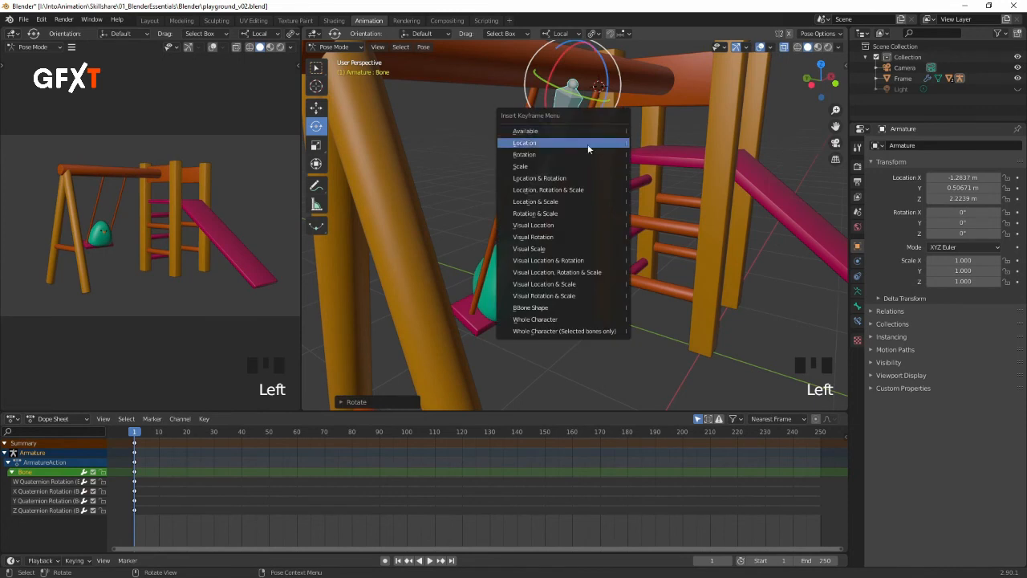
{"action": "left_click", "coordinate": [586, 154]}
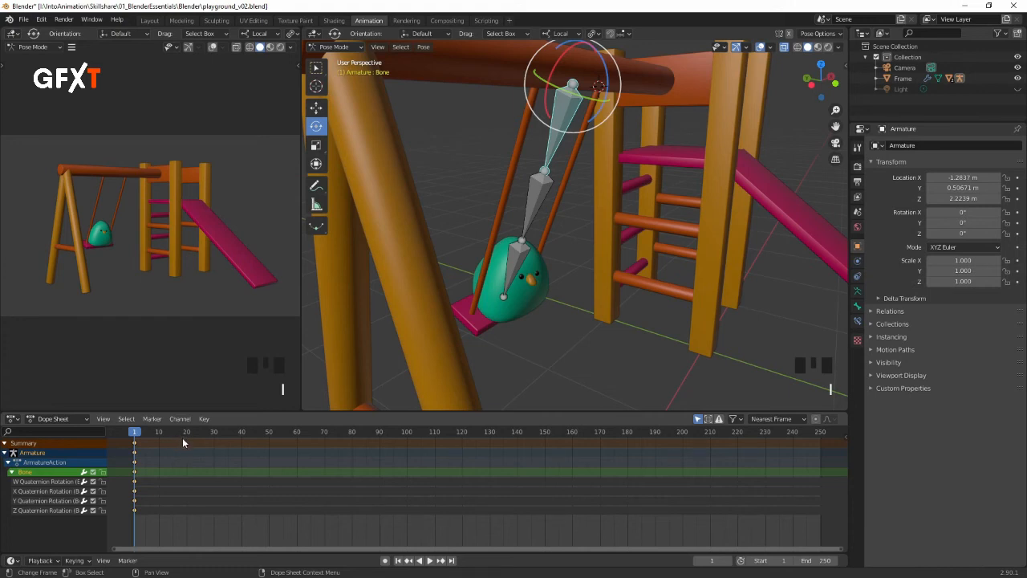
Step: Enable Auto Keying and rotate the top bone forward around local Z at frame 20 so the swing moves toward the slide
{"action": "left_click", "coordinate": [385, 561]}
{"action": "left_click_drag", "start_coordinate": [172, 434], "coordinate": [187, 437]}
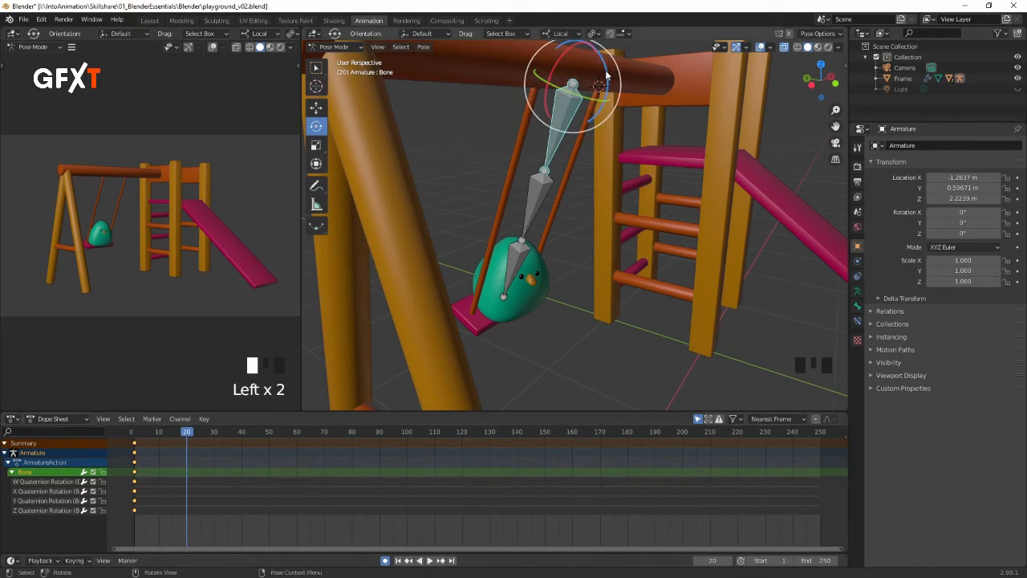
{"action": "left_click_drag", "start_coordinate": [608, 73], "coordinate": [718, 67]}
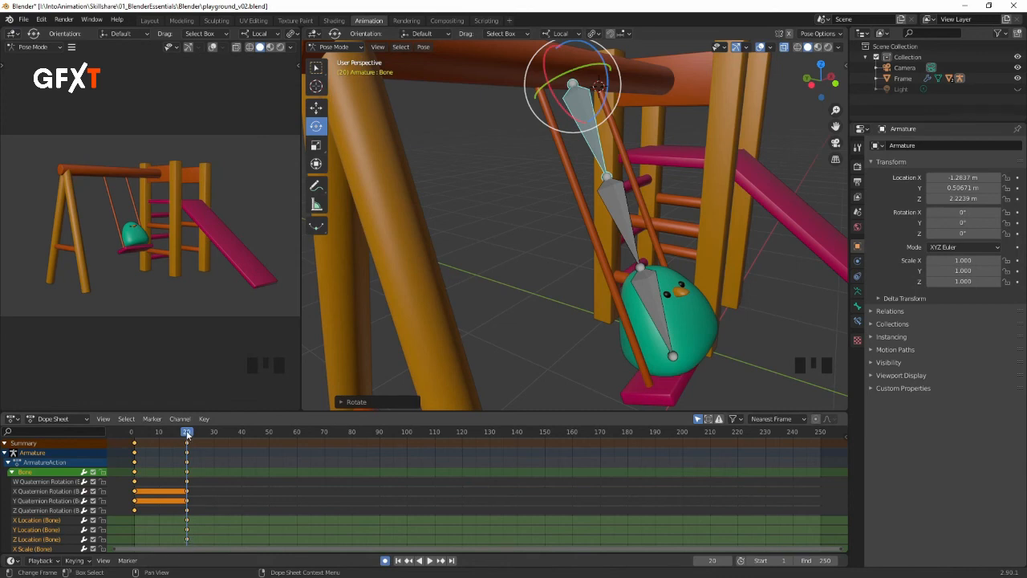
Step: Adjust the top bone's backward rotation at frame 1 with Auto Keying on, and return to frame 20
{"action": "left_click_drag", "start_coordinate": [187, 436], "coordinate": [134, 434]}
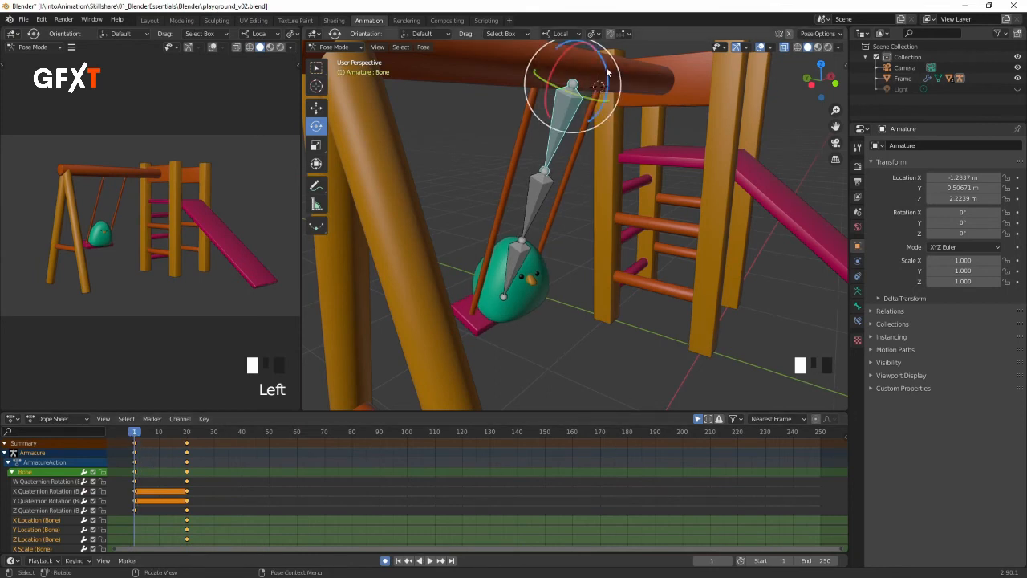
{"action": "left_click_drag", "start_coordinate": [608, 72], "coordinate": [602, 61]}
{"action": "left_click_drag", "start_coordinate": [135, 437], "coordinate": [186, 444]}
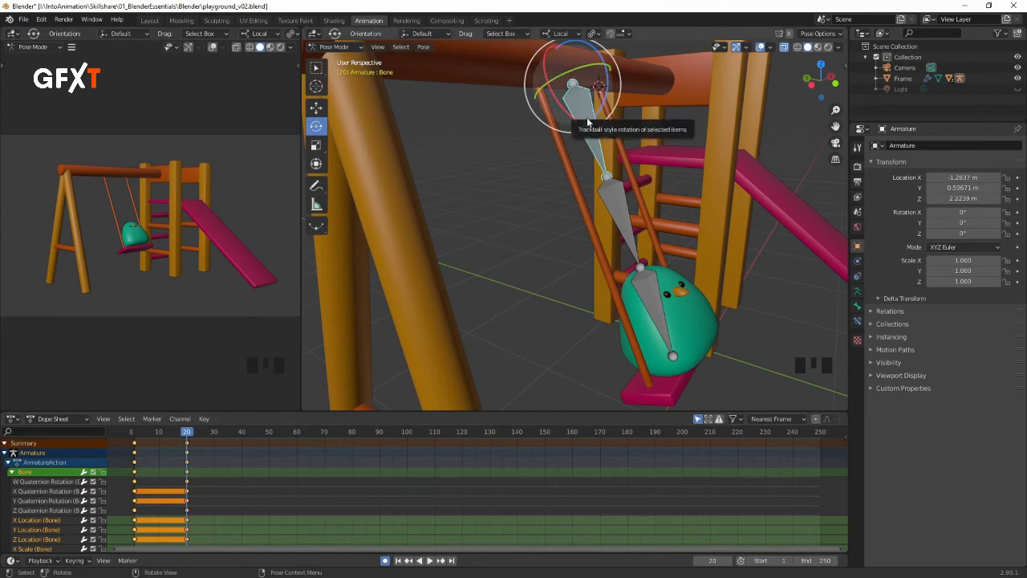
Step: Select the middle and lower bones together and insert a Rotation keyframe for both at frame 20
{"action": "left_click", "coordinate": [621, 213]}
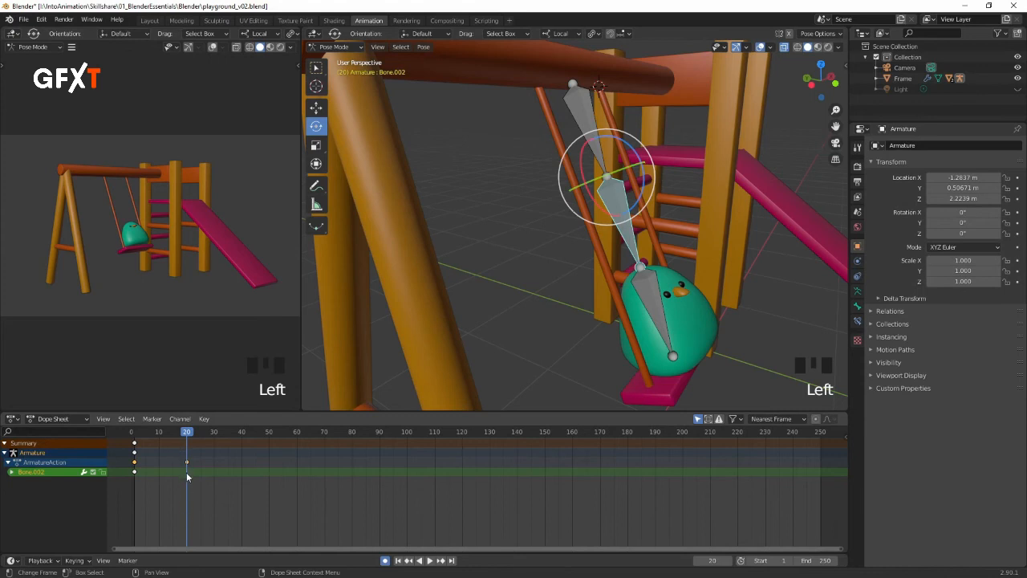
{"action": "left_click", "coordinate": [12, 472]}
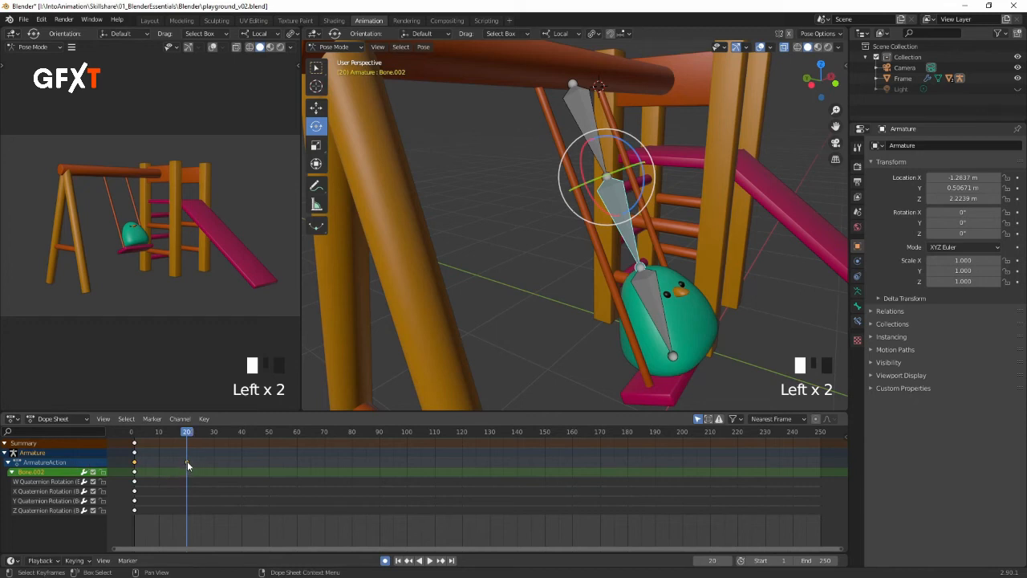
{"action": "left_click", "coordinate": [653, 292]}
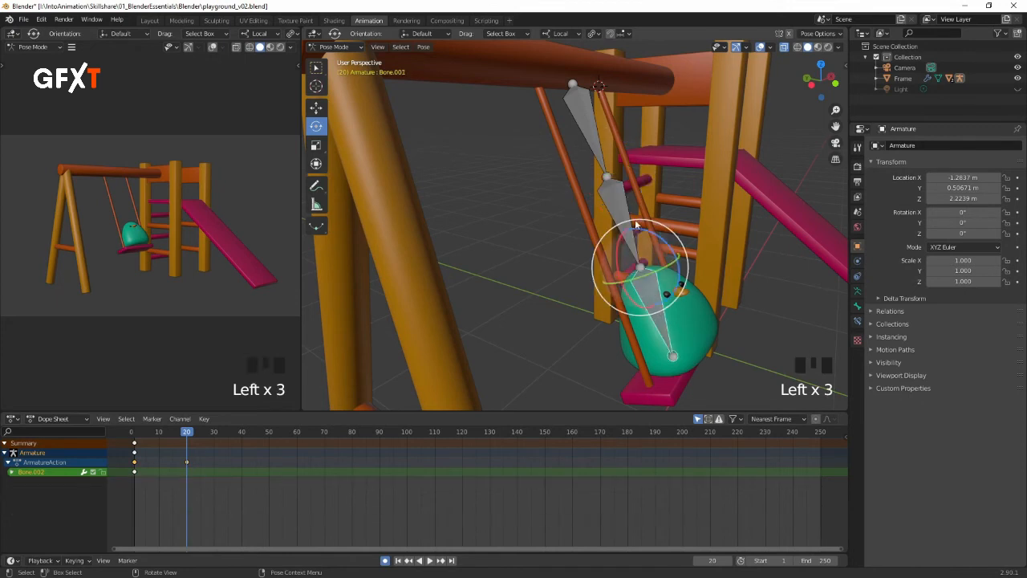
{"action": "left_click", "coordinate": [591, 134]}
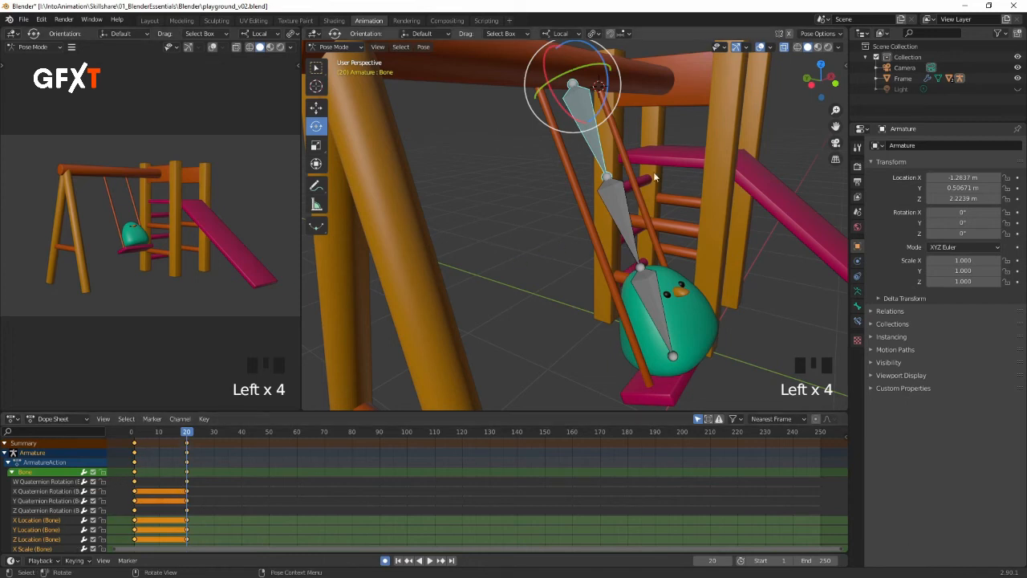
{"action": "left_click", "coordinate": [619, 212]}
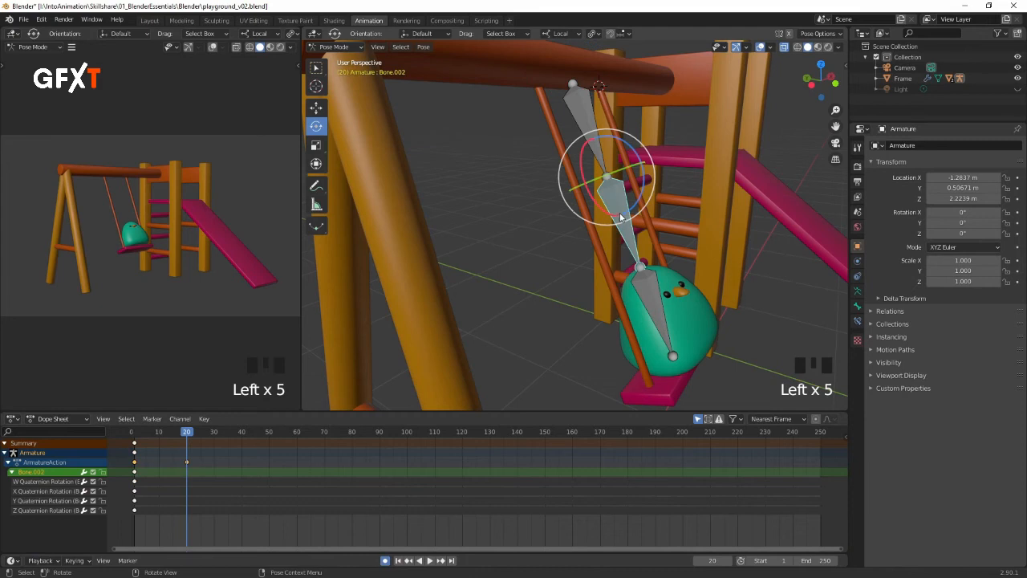
{"action": "left_click", "coordinate": [654, 305], "text": "shift"}
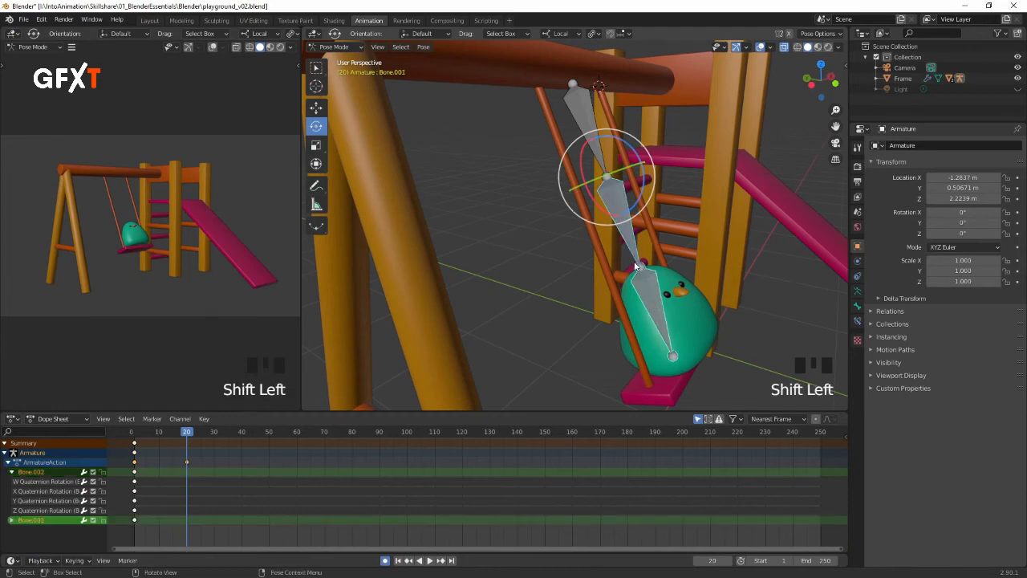
{"action": "key", "text": "i"}
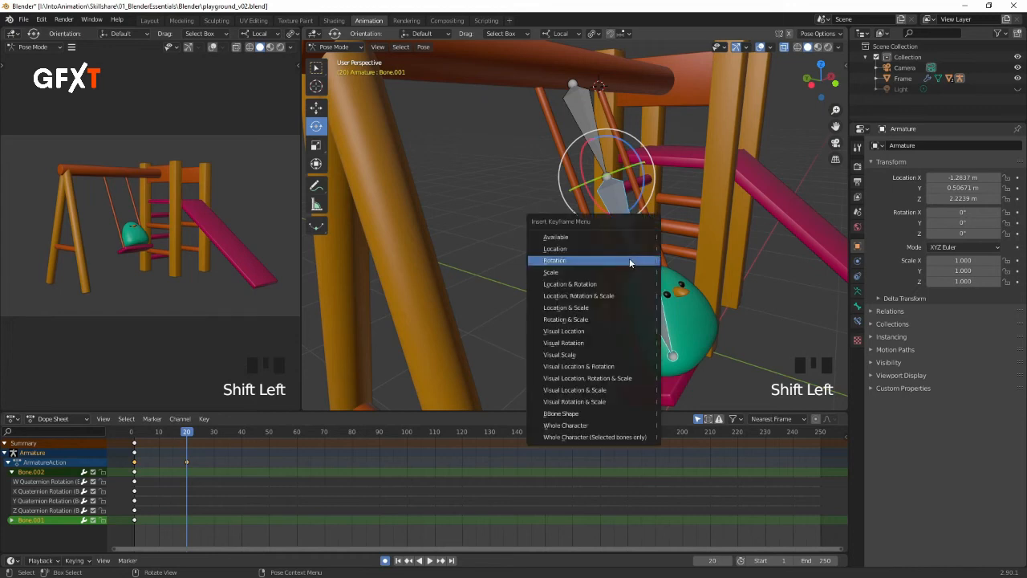
{"action": "left_click", "coordinate": [628, 259]}
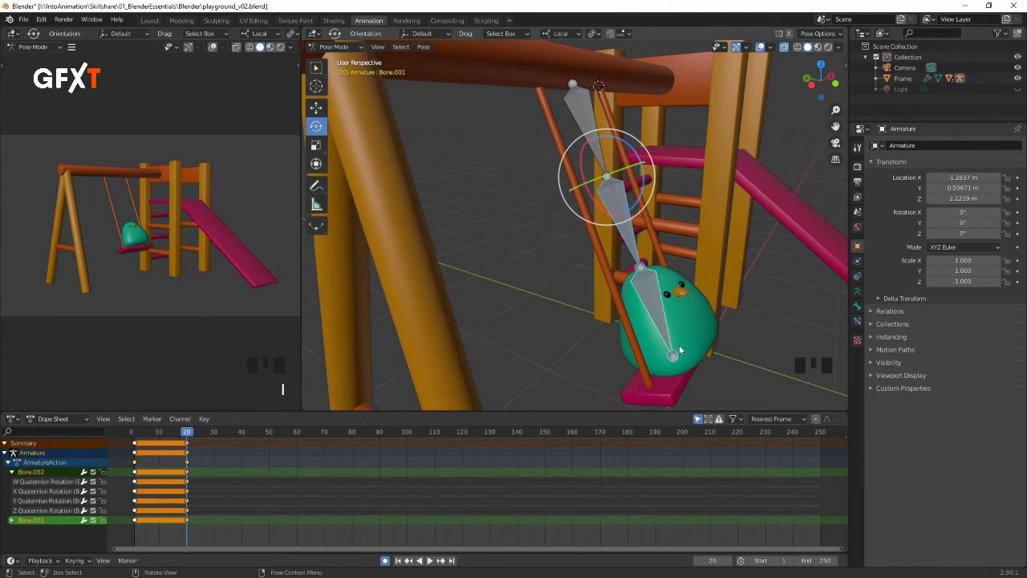
Step: Select all three bones and duplicate their frame 1 keyframes to frame 40 so the swing returns to its starting pose
{"action": "left_click", "coordinate": [135, 435]}
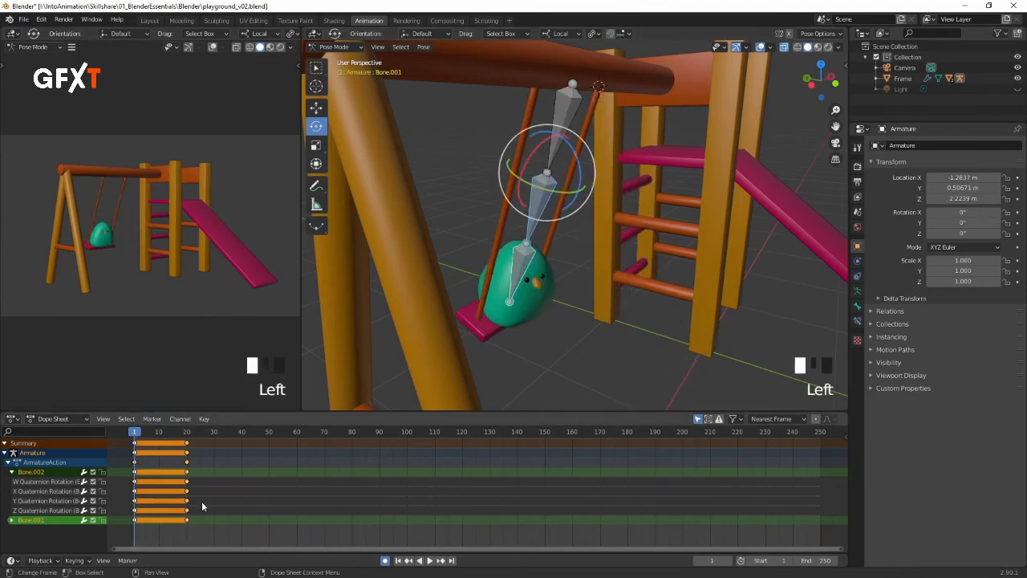
{"action": "left_click_drag", "start_coordinate": [135, 437], "coordinate": [140, 458]}
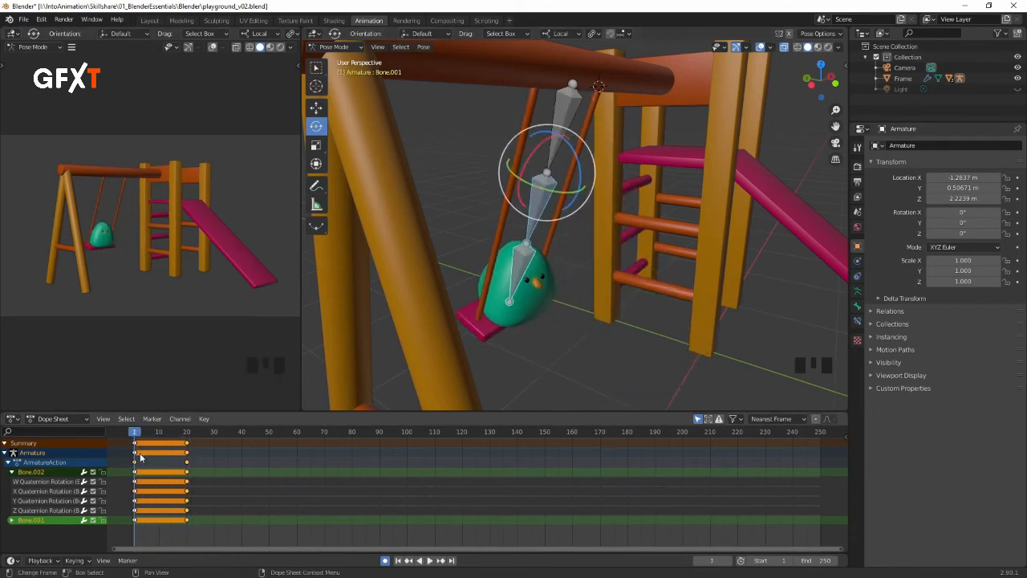
{"action": "left_click", "coordinate": [152, 539]}
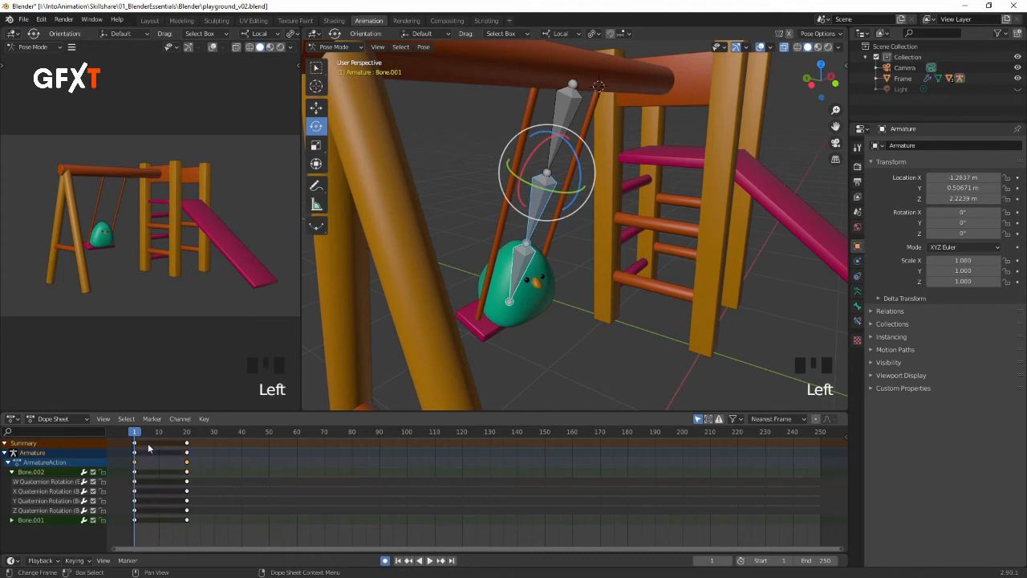
{"action": "left_click", "coordinate": [568, 102]}
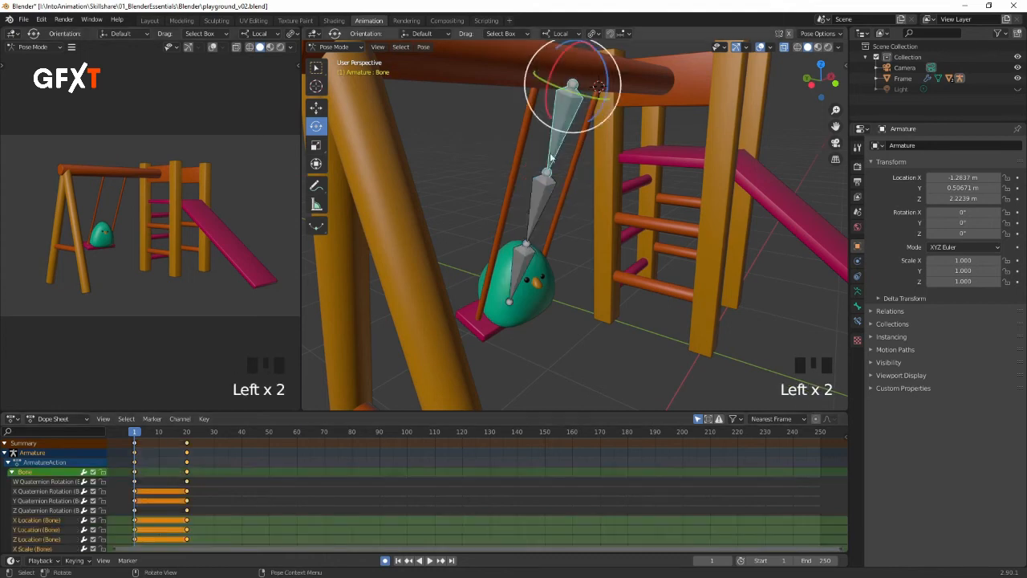
{"action": "left_click", "coordinate": [521, 268], "text": "shift"}
{"action": "left_click", "coordinate": [521, 268], "text": "shift"}
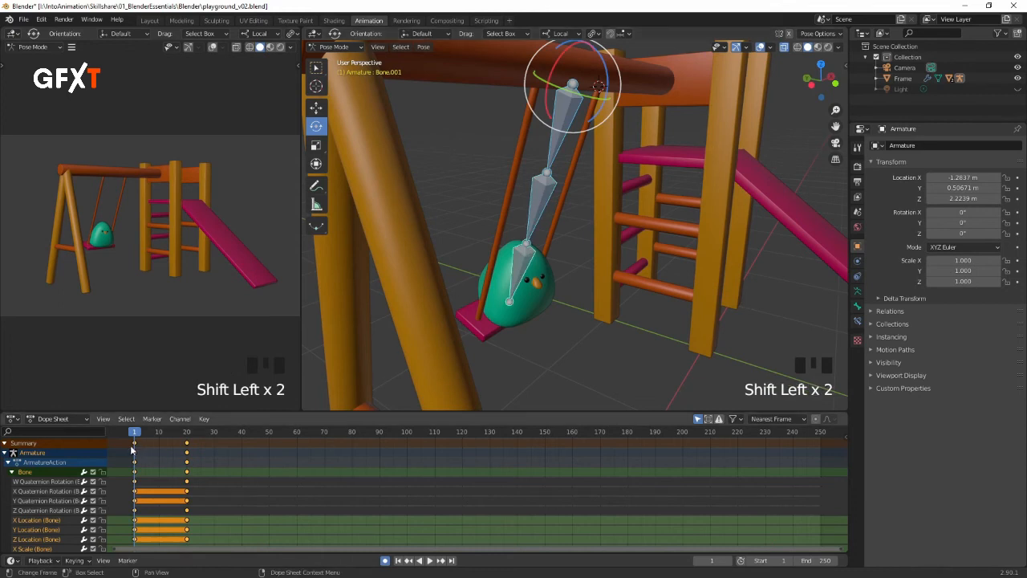
{"action": "left_click", "coordinate": [136, 447]}
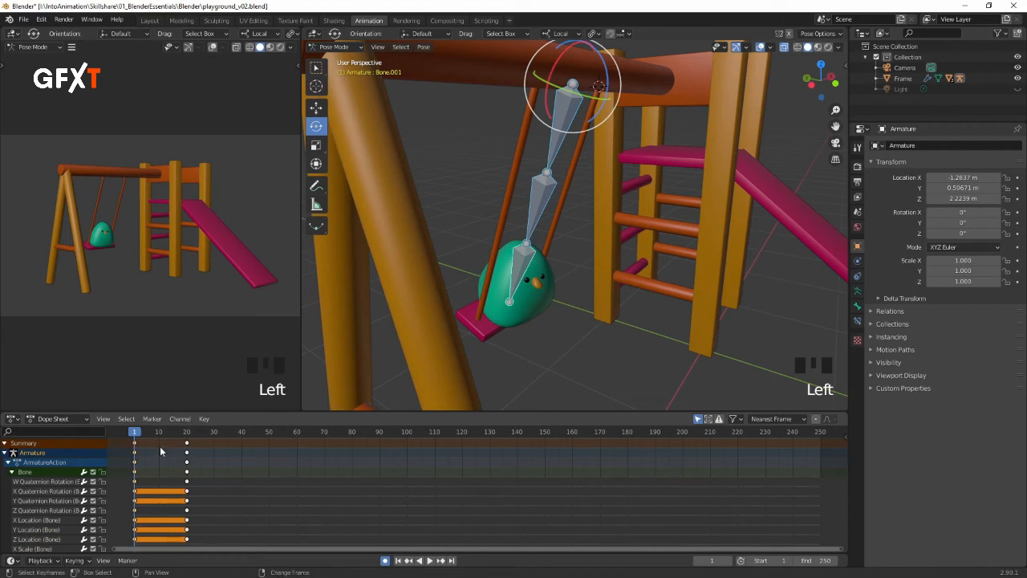
{"action": "key", "text": "shift+d"}
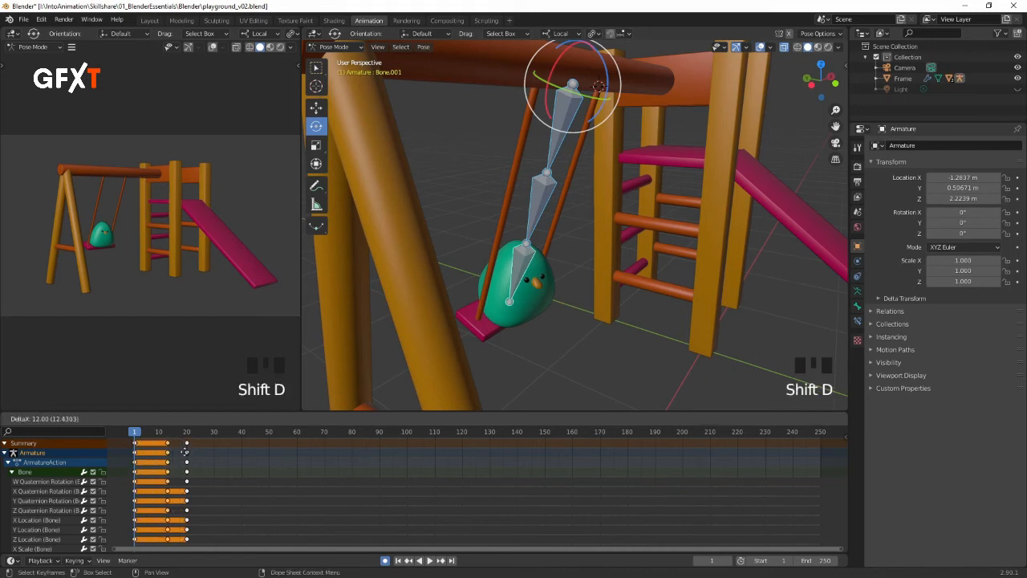
{"action": "left_click_drag", "start_coordinate": [201, 448], "coordinate": [265, 444]}
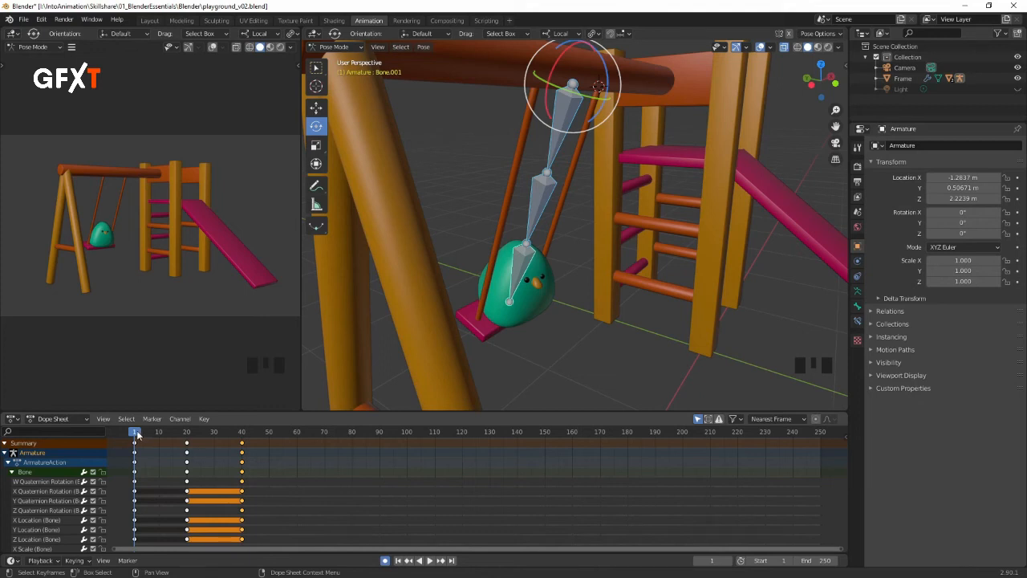
{"action": "left_click_drag", "start_coordinate": [137, 435], "coordinate": [241, 438]}
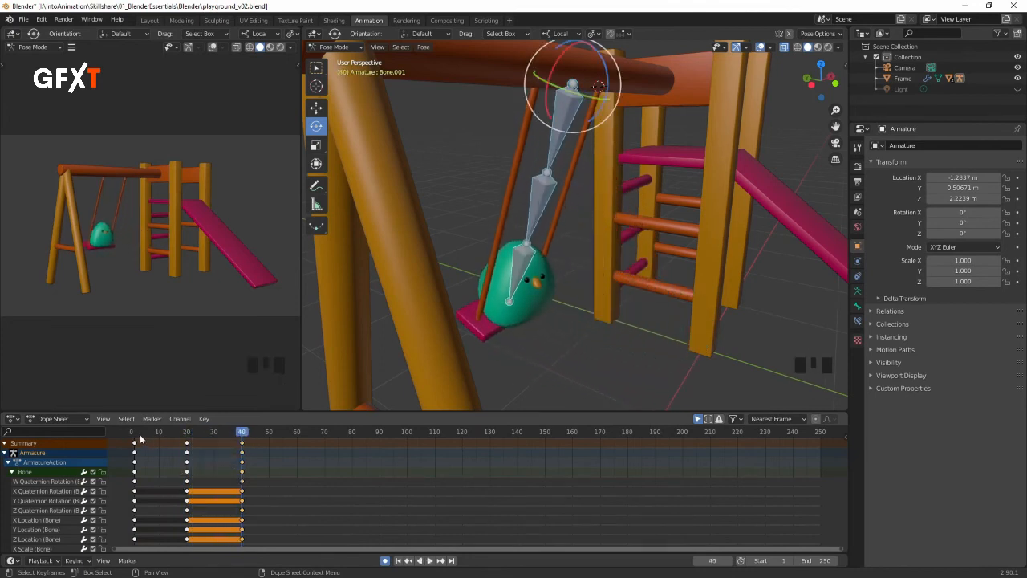
{"action": "left_click_drag", "start_coordinate": [138, 434], "coordinate": [142, 438]}
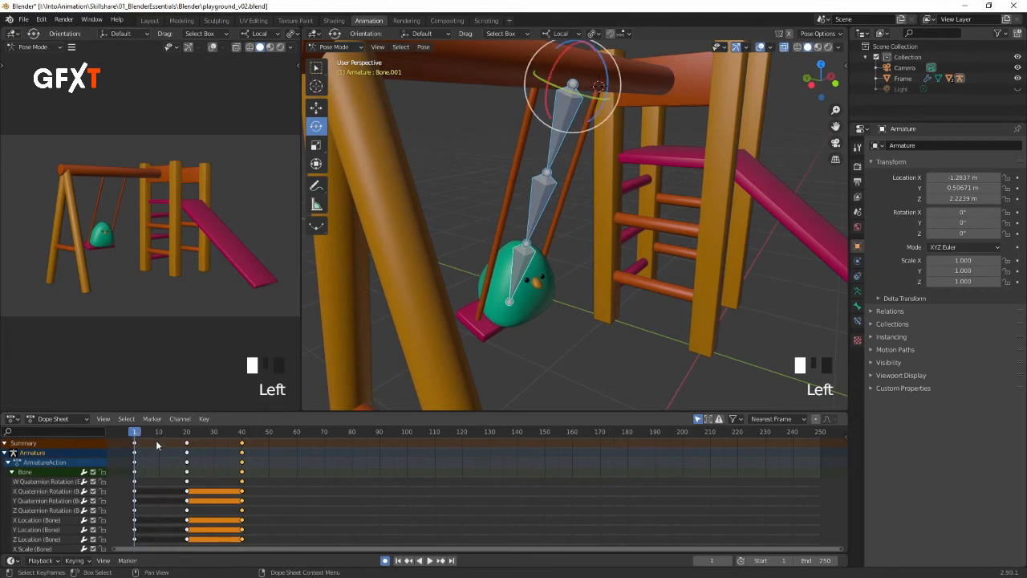
Step: Set the scene's end frame to 40 and play the swing loop, comparing its first and last frames
{"action": "key", "text": "space"}
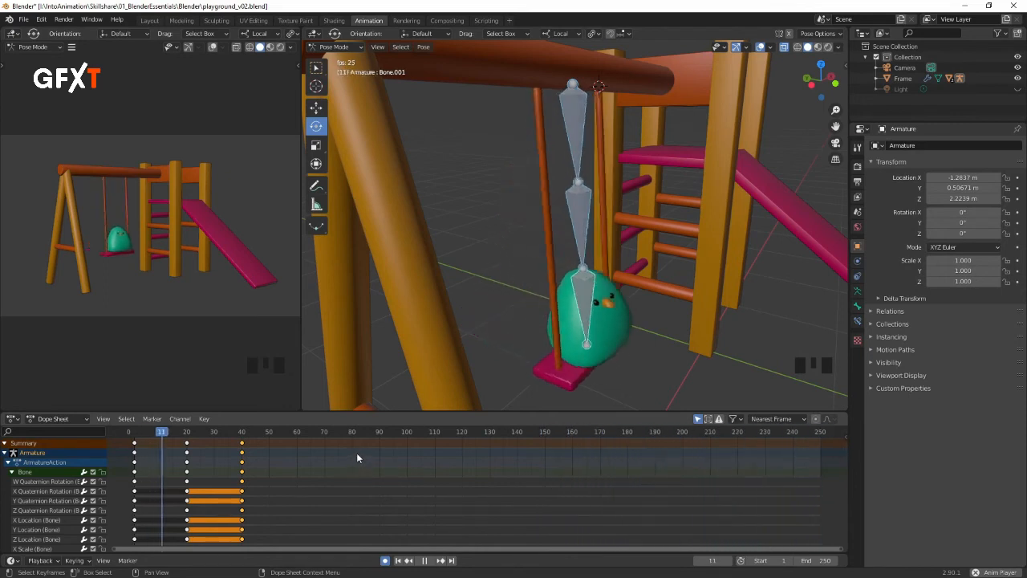
{"action": "key", "text": "space"}
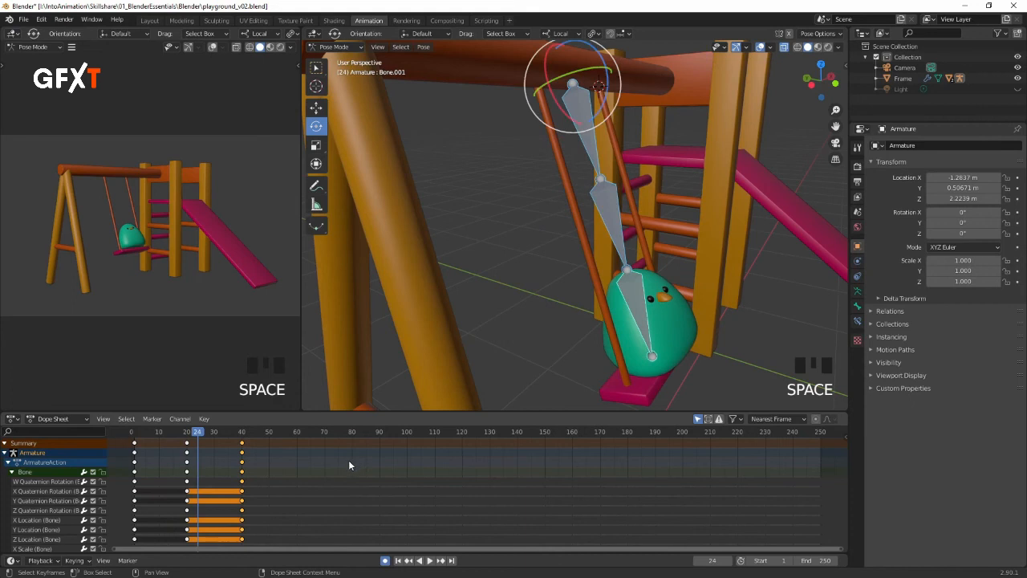
{"action": "left_click", "coordinate": [186, 434]}
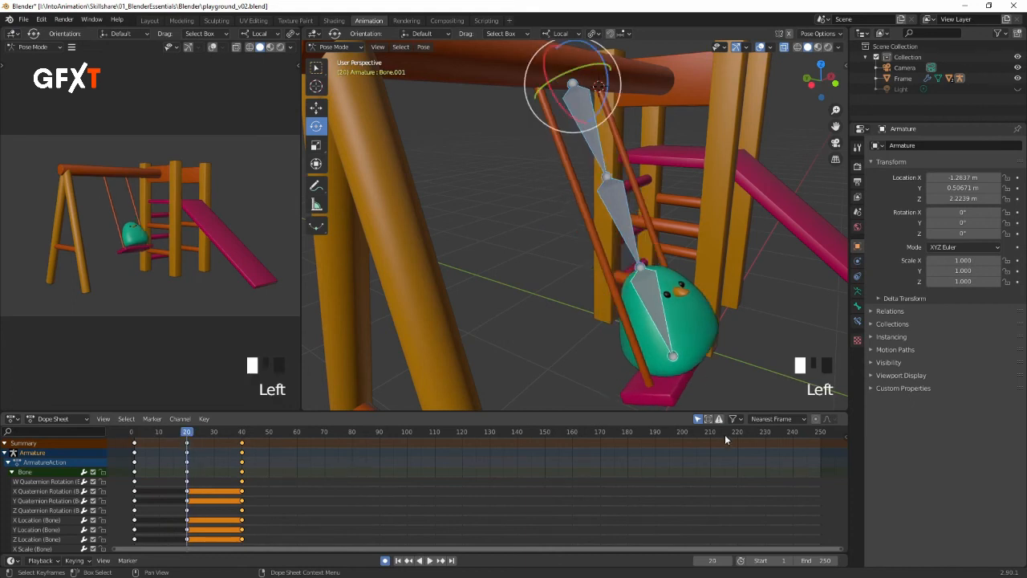
{"action": "left_click", "coordinate": [819, 560]}
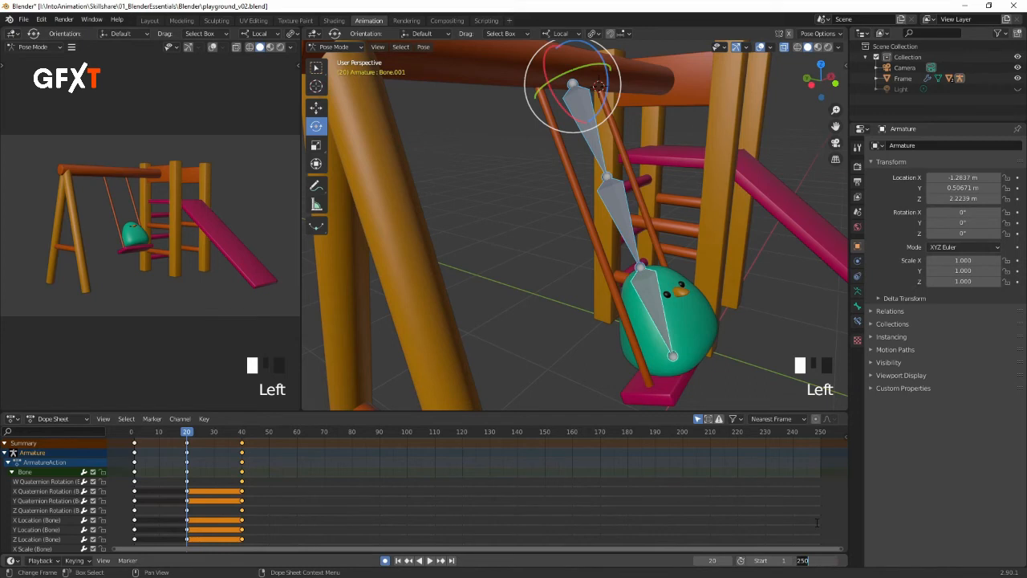
{"action": "type", "text": "40"}
{"action": "left_click", "coordinate": [817, 522]}
{"action": "mouse_move", "coordinate": [149, 433]}
{"action": "left_mouse_down"}
{"action": "mouse_move", "coordinate": [135, 434]}
{"action": "mouse_move", "coordinate": [188, 434]}
{"action": "mouse_move", "coordinate": [135, 437]}
{"action": "left_mouse_up"}
{"action": "key", "text": "space"}
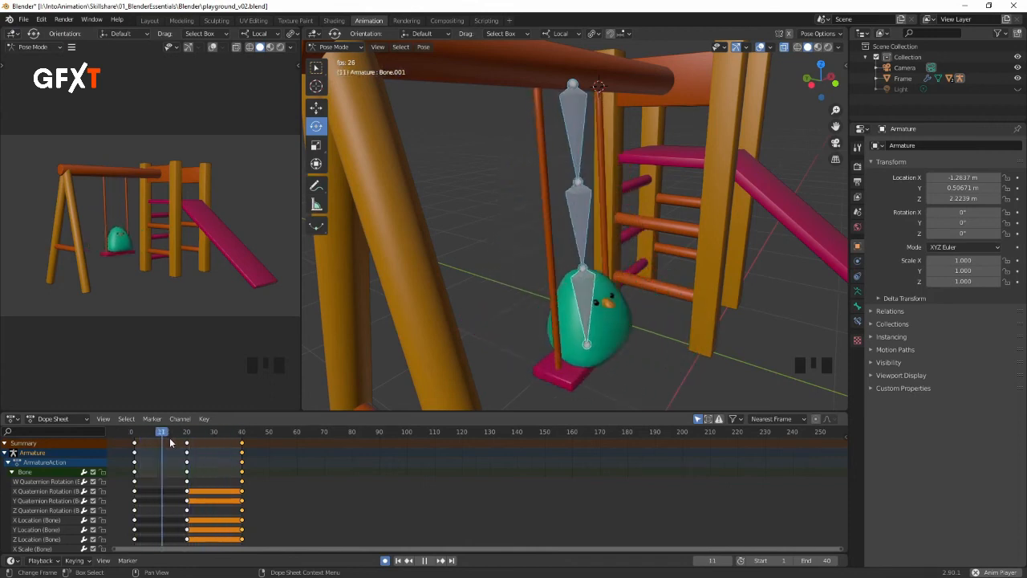
{"action": "left_click", "coordinate": [140, 438]}
{"action": "left_click_drag", "start_coordinate": [145, 440], "coordinate": [241, 437]}
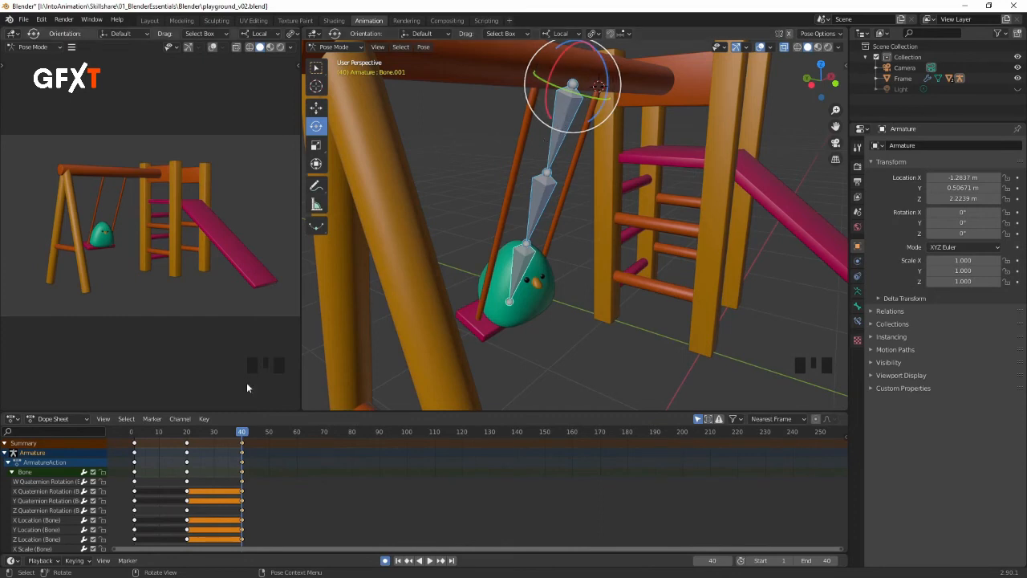
{"action": "left_click_drag", "start_coordinate": [140, 433], "coordinate": [133, 435]}
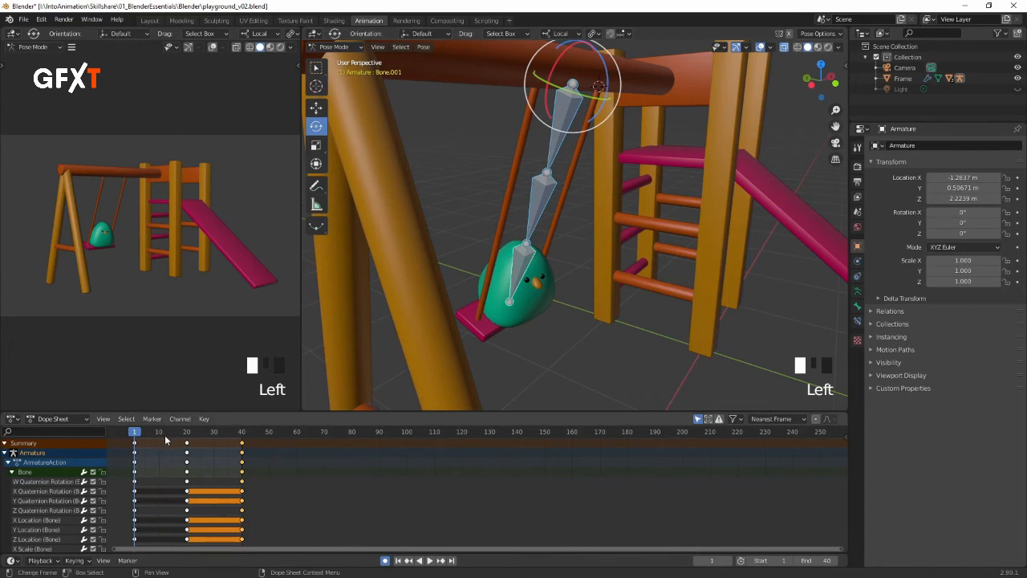
Step: At frame 10, rotate all three bones backward around local Z with the pivot point set to Individual Origins
{"action": "mouse_move", "coordinate": [147, 438]}
{"action": "left_mouse_down"}
{"action": "mouse_move", "coordinate": [188, 442]}
{"action": "mouse_move", "coordinate": [161, 448]}
{"action": "left_mouse_up"}
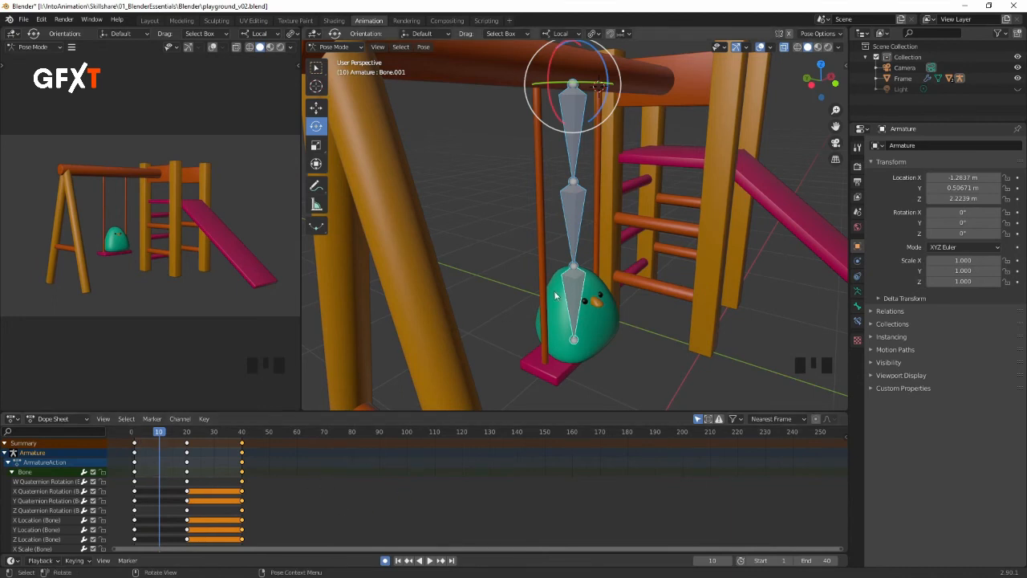
{"action": "left_click", "coordinate": [574, 211]}
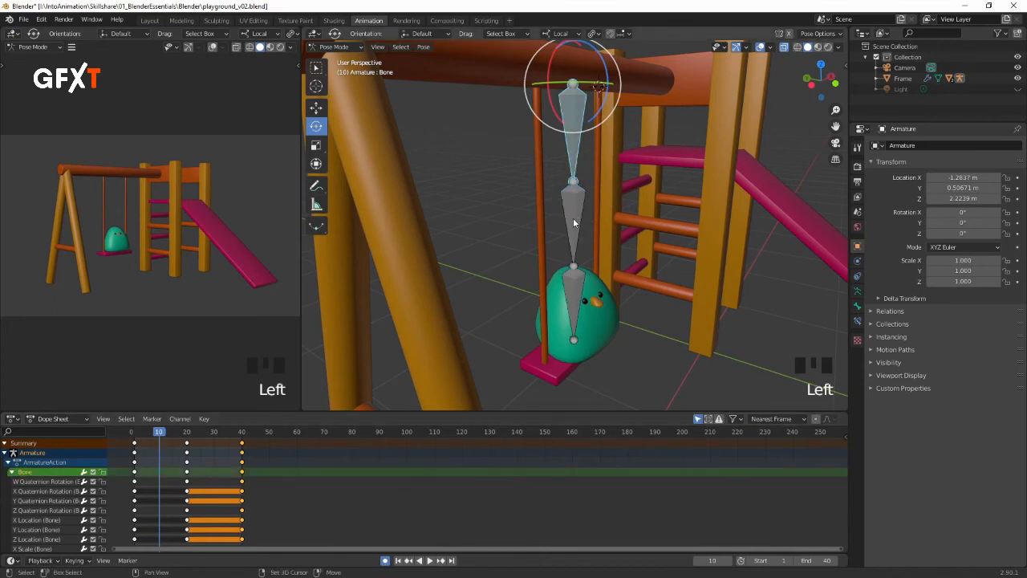
{"action": "left_click", "coordinate": [572, 287], "text": "shift"}
{"action": "left_click", "coordinate": [572, 288], "text": "shift"}
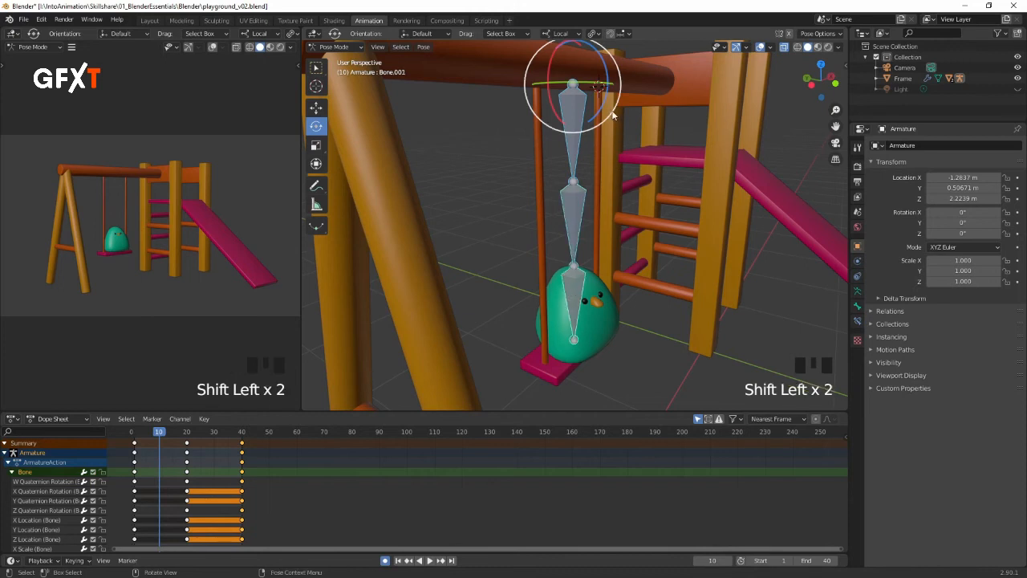
{"action": "left_click", "coordinate": [599, 35]}
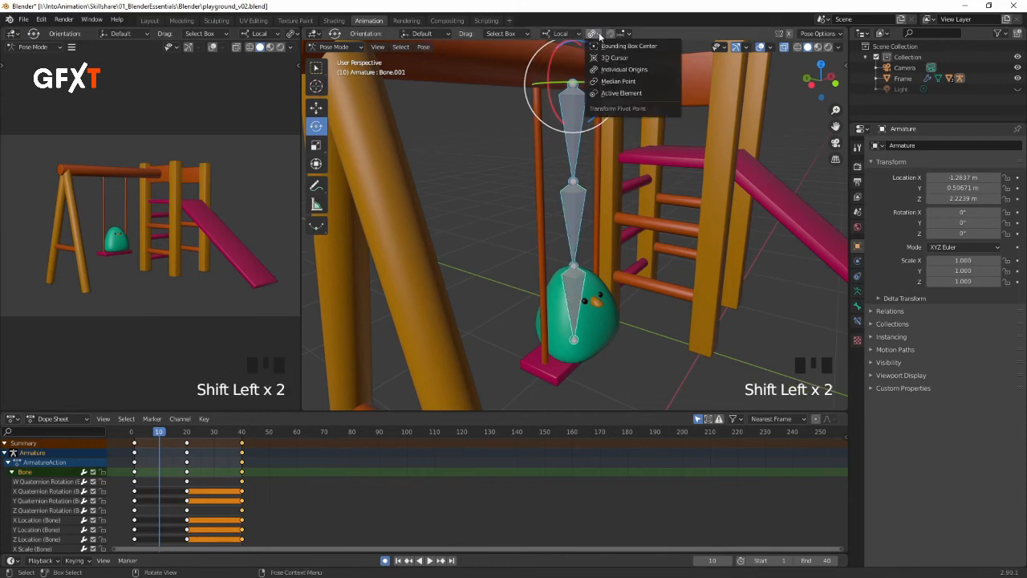
{"action": "left_click", "coordinate": [619, 69]}
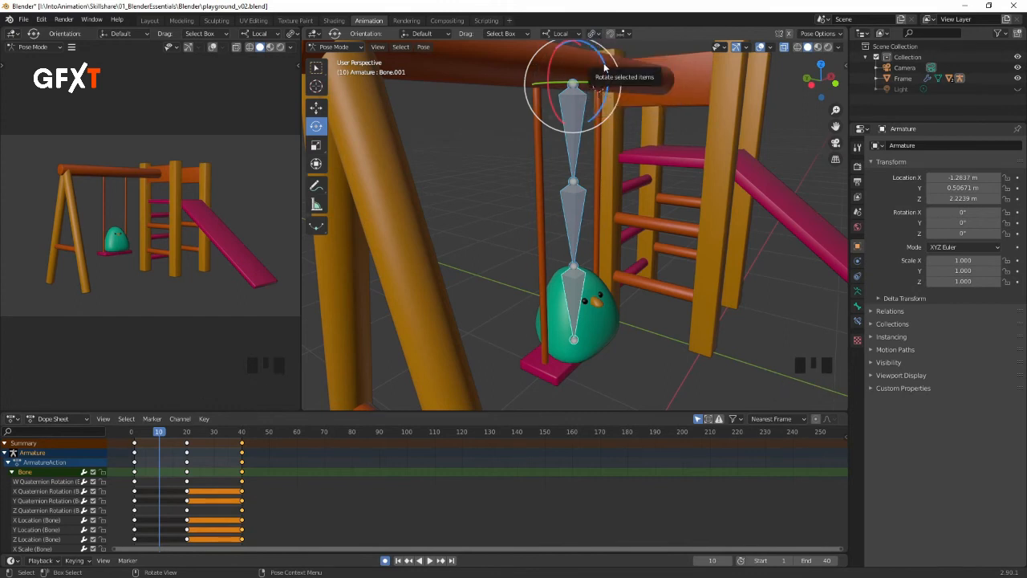
{"action": "mouse_move", "coordinate": [607, 70]}
{"action": "left_mouse_down"}
{"action": "mouse_move", "coordinate": [601, 63]}
{"action": "mouse_move", "coordinate": [606, 71]}
{"action": "left_mouse_up"}
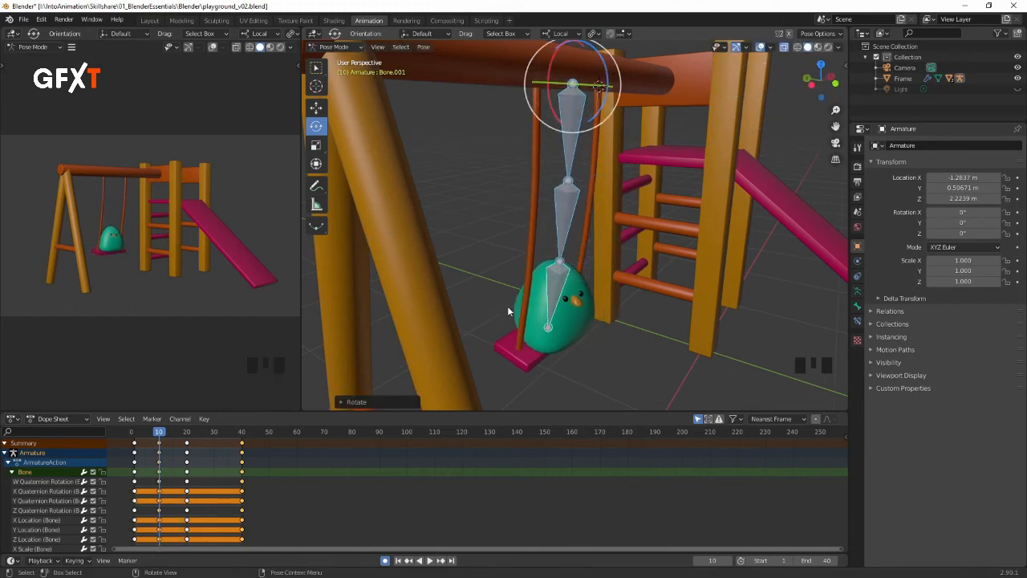
Step: At frame 30, rotate all three bones slightly forward around local Z toward the slide and play back the animation
{"action": "left_click_drag", "start_coordinate": [165, 437], "coordinate": [214, 437]}
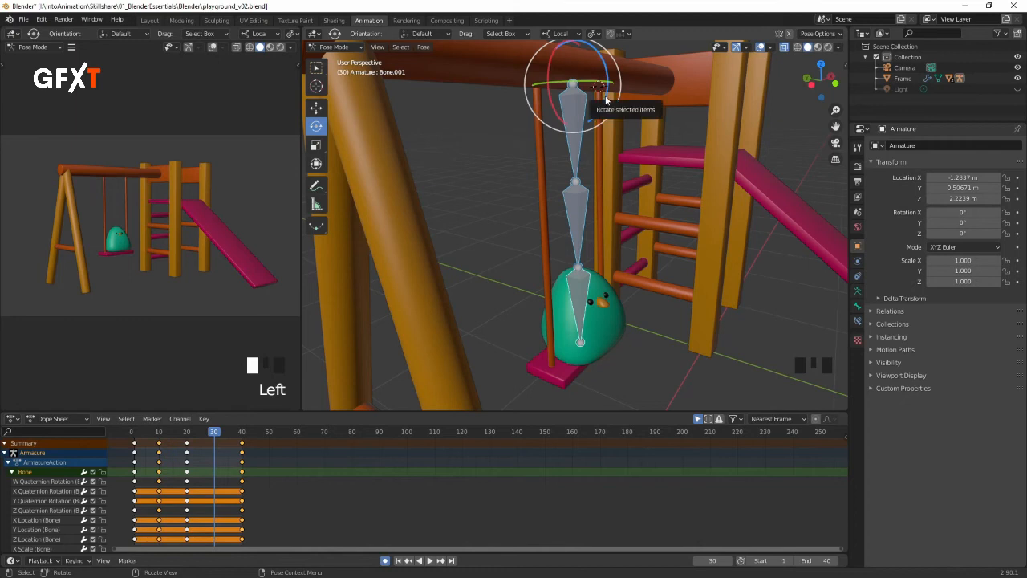
{"action": "left_click_drag", "start_coordinate": [598, 86], "coordinate": [606, 95]}
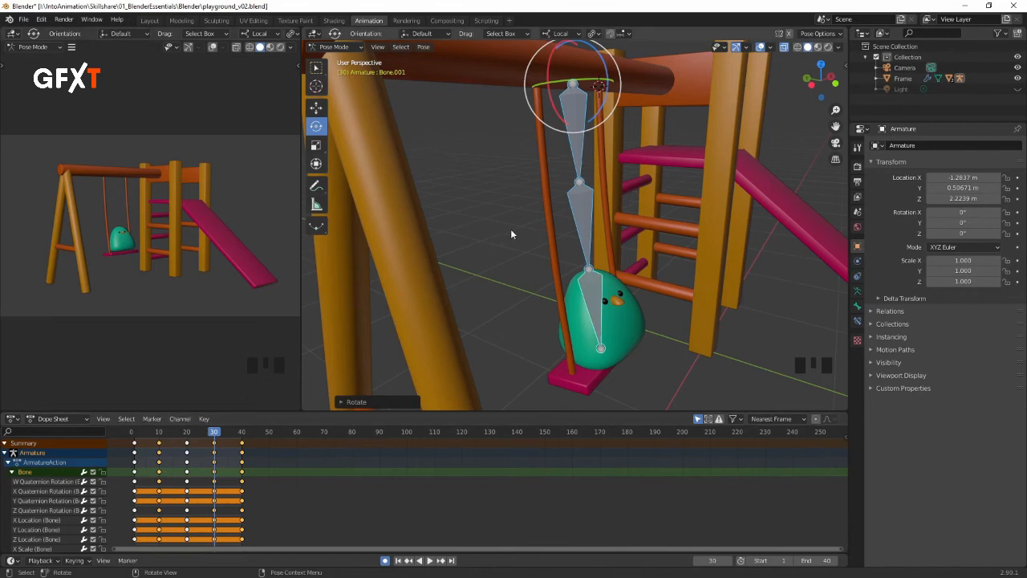
{"action": "key", "text": "space"}
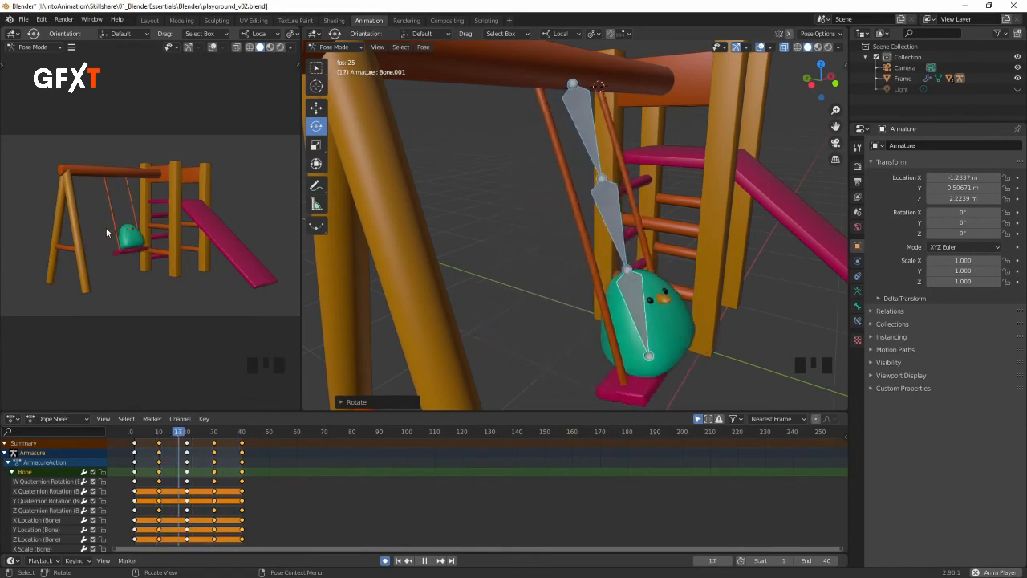
{"action": "key", "text": "space"}
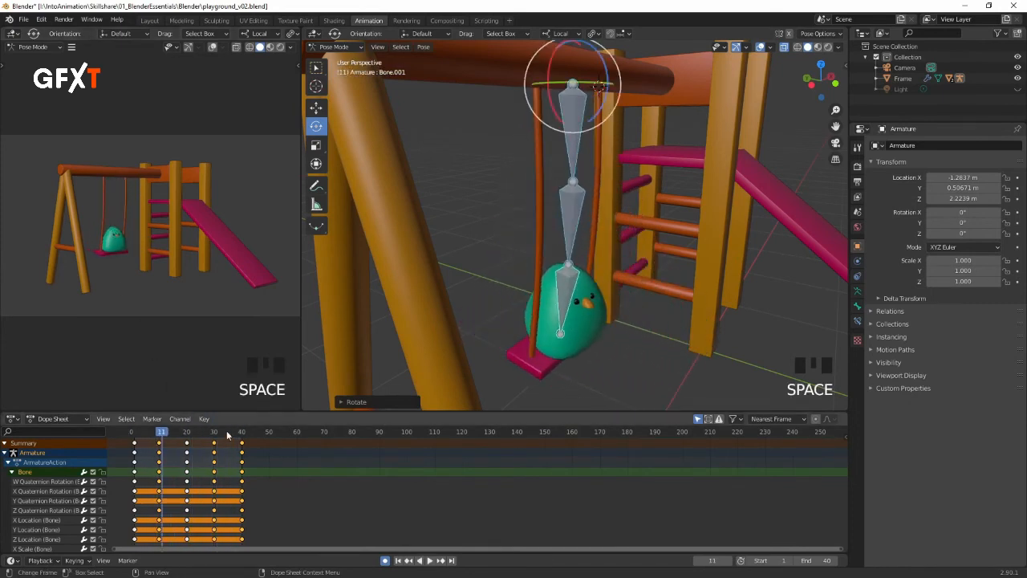
Step: Go to frame 20 and switch the Dope Sheet area to the Graph Editor
{"action": "left_click_drag", "start_coordinate": [166, 437], "coordinate": [187, 443]}
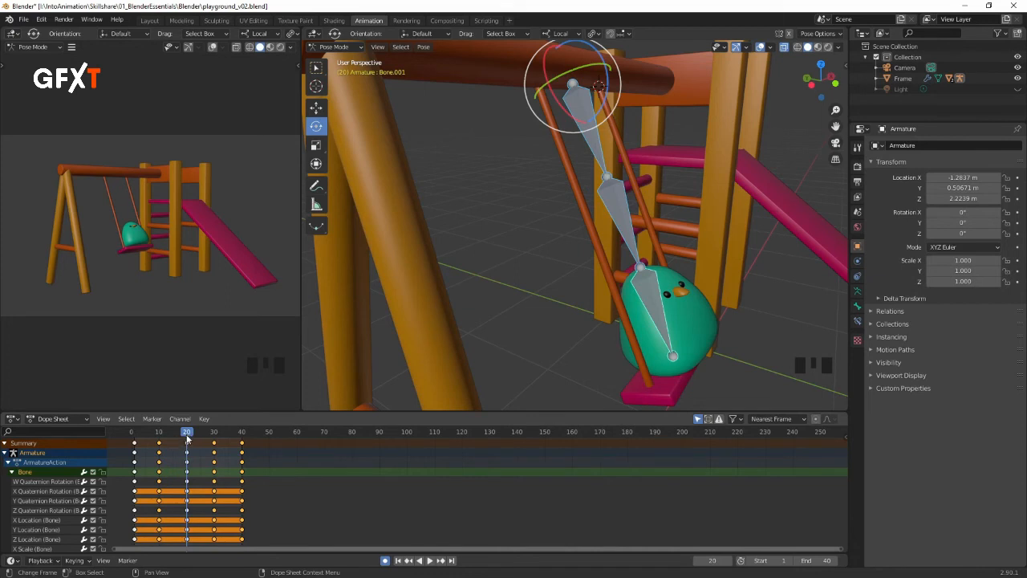
{"action": "left_click", "coordinate": [12, 419]}
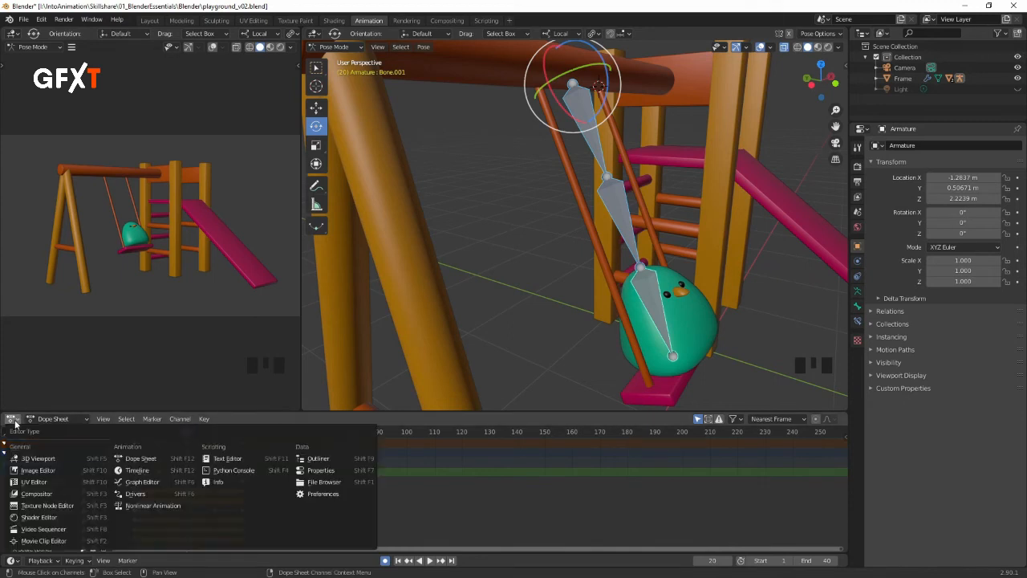
{"action": "left_click", "coordinate": [151, 483]}
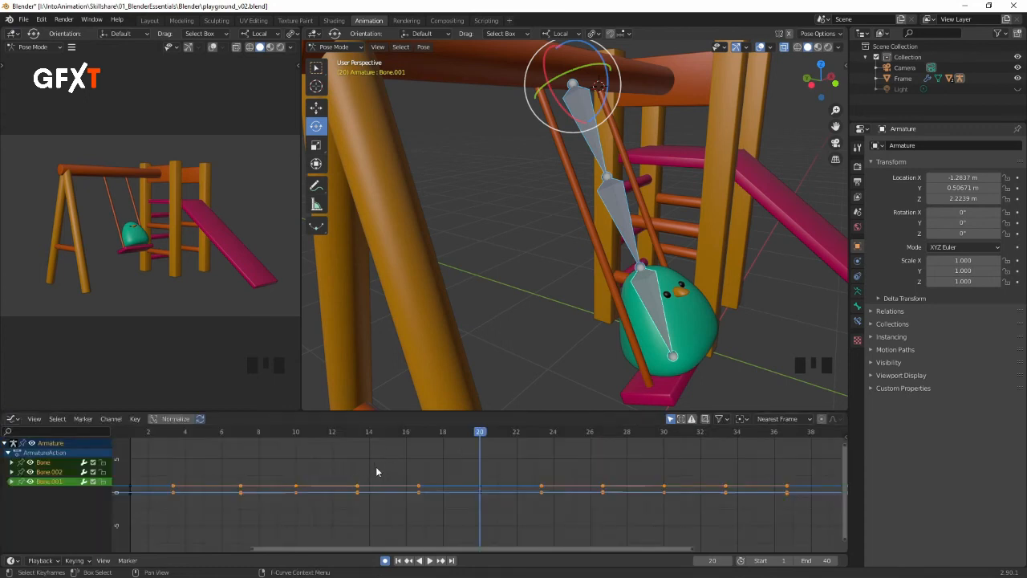
{"action": "key", "text": "ctrl+Tab"}
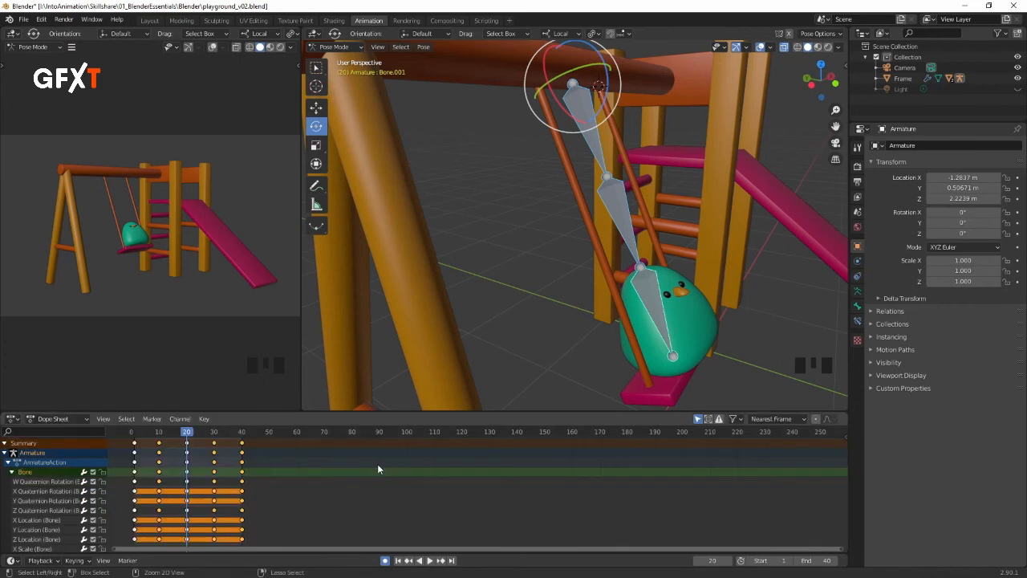
{"action": "key", "text": "ctrl+Tab"}
{"action": "key", "text": "ctrl+Tab"}
{"action": "key", "text": "ctrl+Tab"}
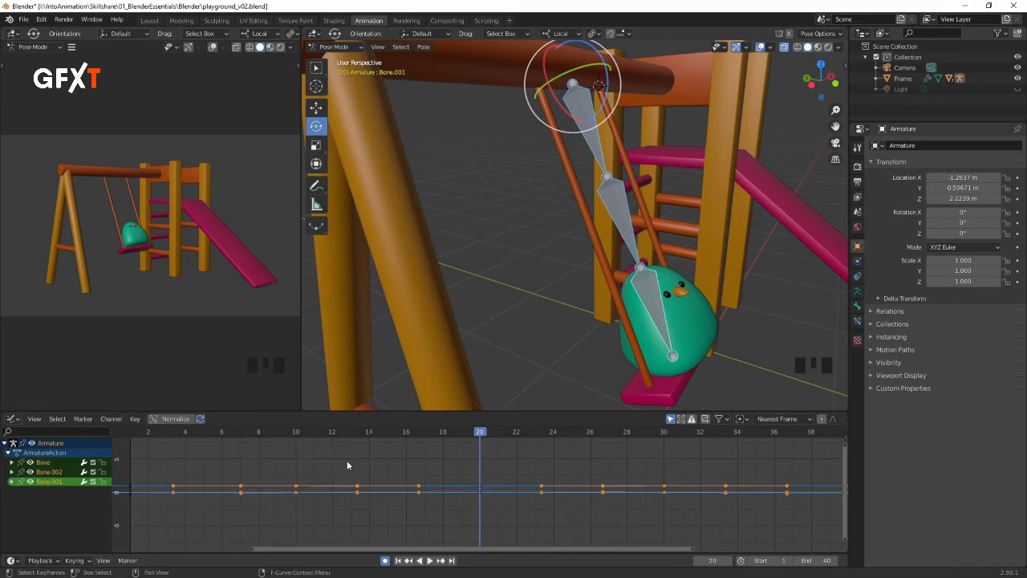
Step: Select only the top swing bone, expand its animation channels and fit all its curves in the graph
{"action": "left_click", "coordinate": [505, 466]}
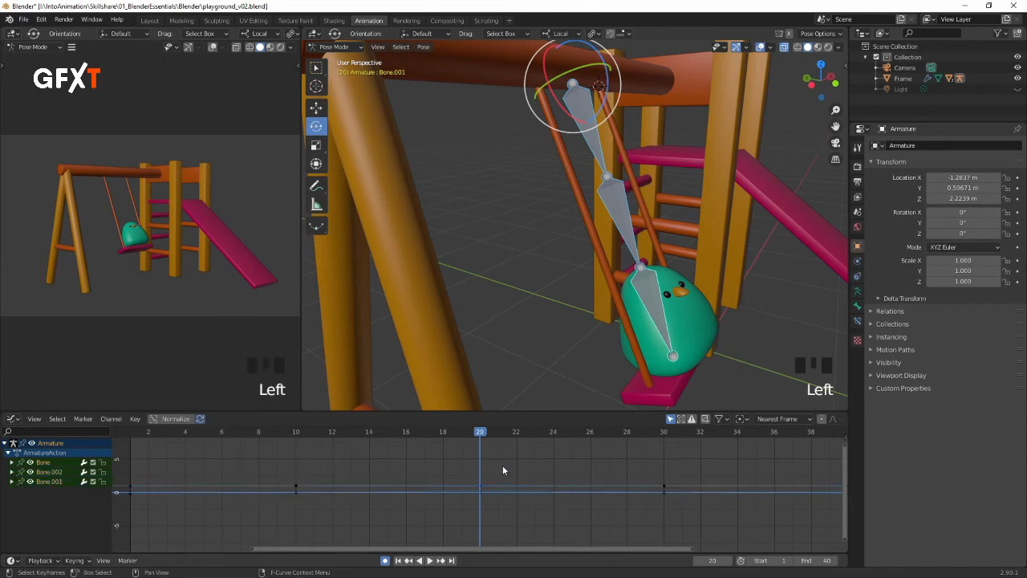
{"action": "left_click", "coordinate": [594, 143]}
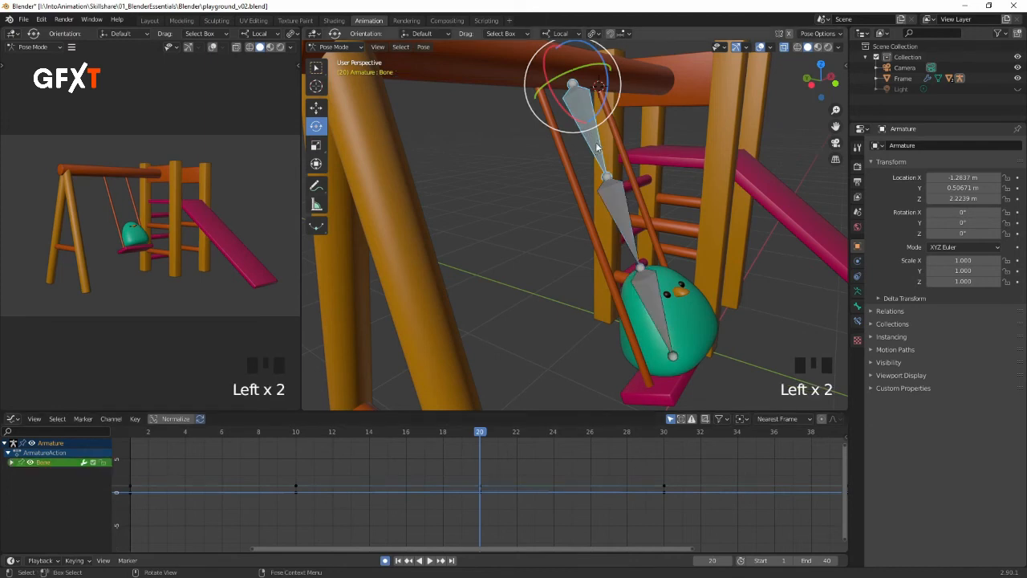
{"action": "left_click", "coordinate": [11, 463]}
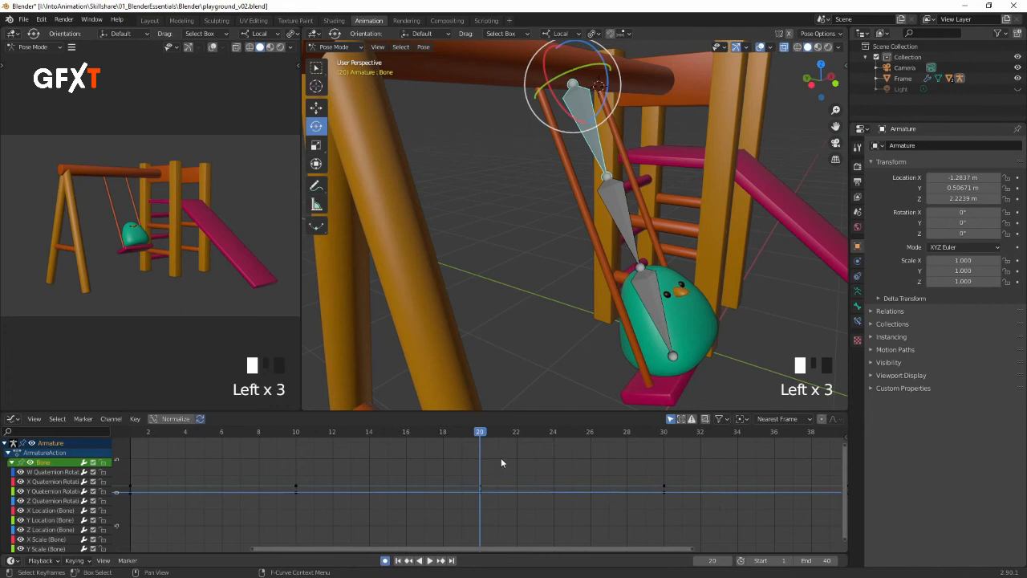
{"action": "key", "text": "Home"}
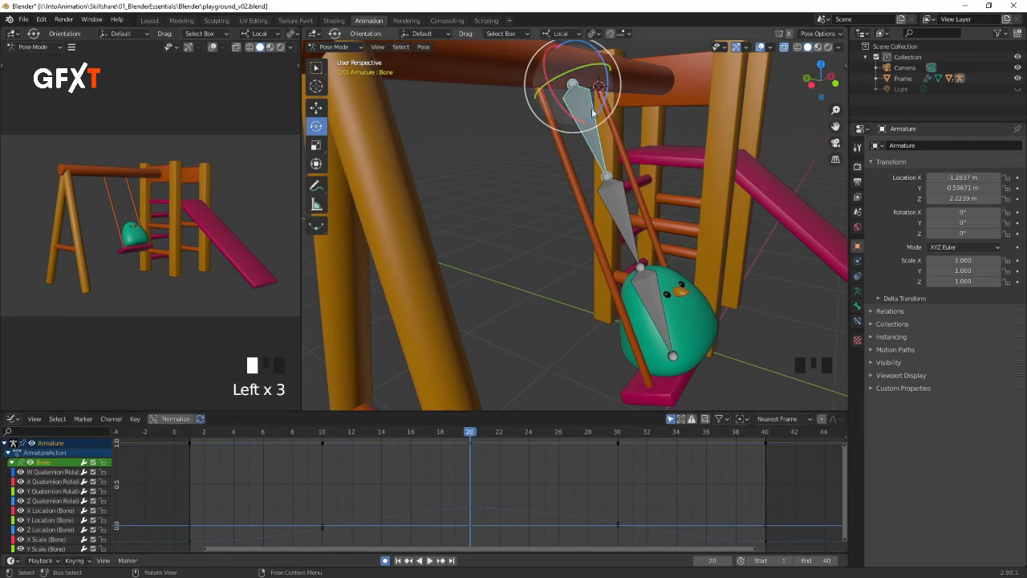
Step: Try moving the top bone's Z Quaternion Rotation keyframes at frame 20 and frame 1 to different values
{"action": "left_click", "coordinate": [191, 543]}
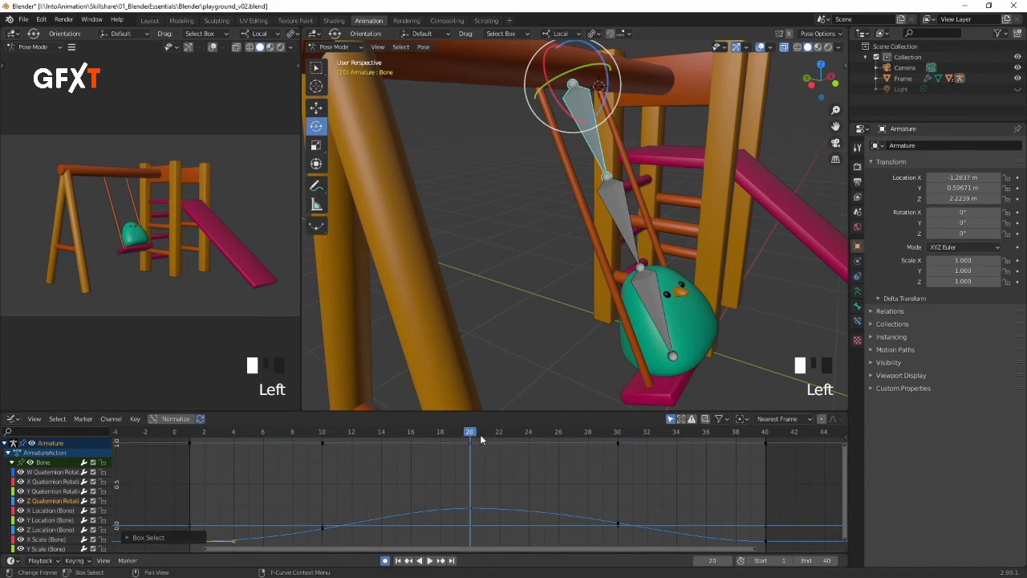
{"action": "left_click", "coordinate": [359, 500]}
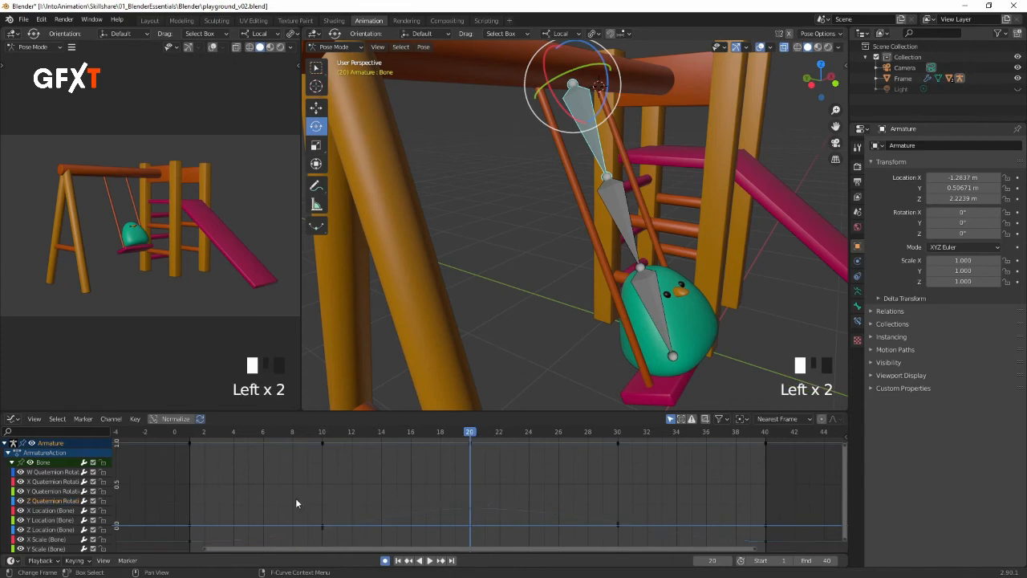
{"action": "left_click", "coordinate": [430, 494]}
{"action": "left_click", "coordinate": [471, 508]}
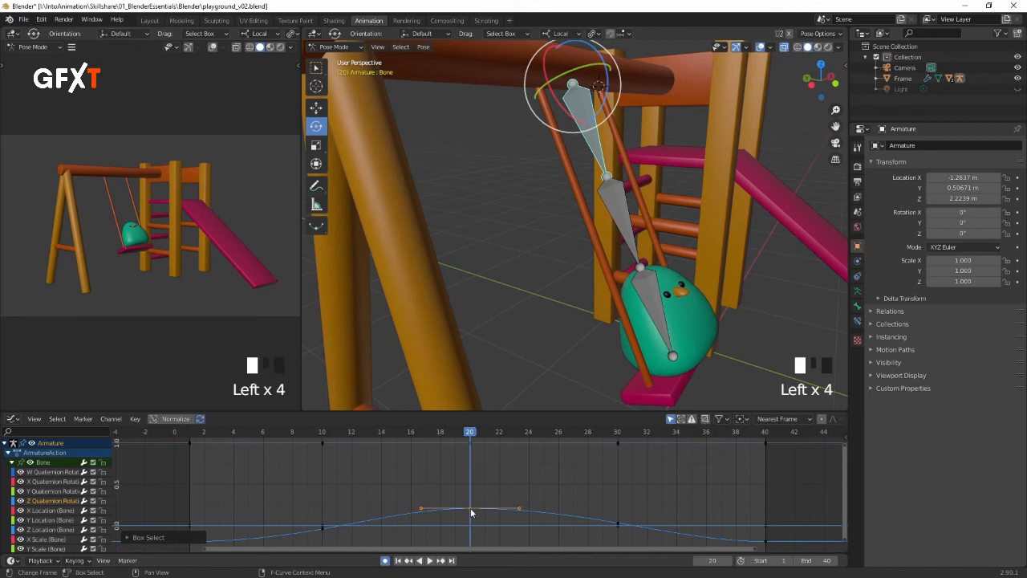
{"action": "key", "text": "g"}
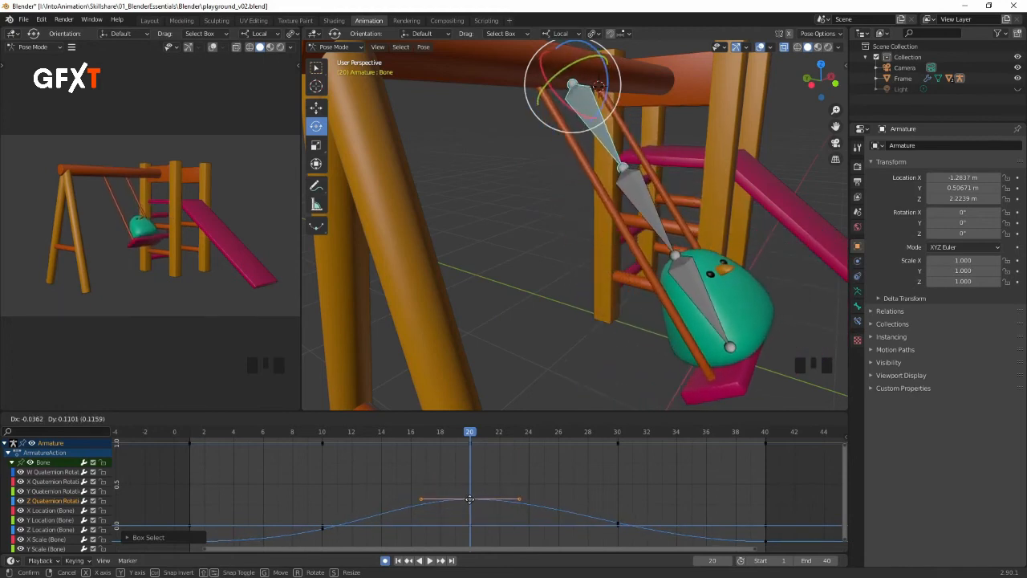
{"action": "left_click", "coordinate": [471, 508]}
{"action": "left_click_drag", "start_coordinate": [420, 433], "coordinate": [191, 448]}
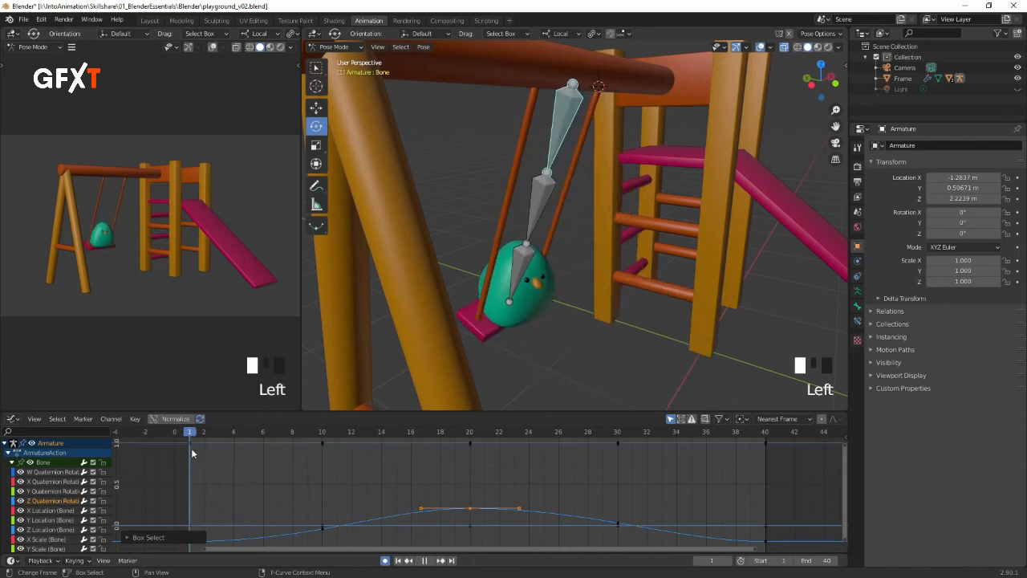
{"action": "left_click", "coordinate": [192, 542]}
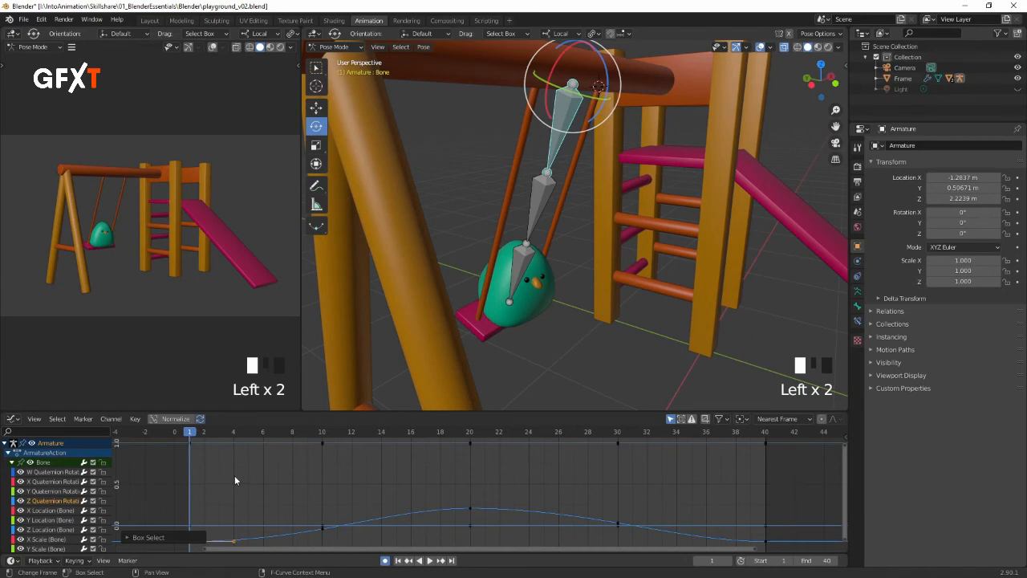
{"action": "key", "text": "g"}
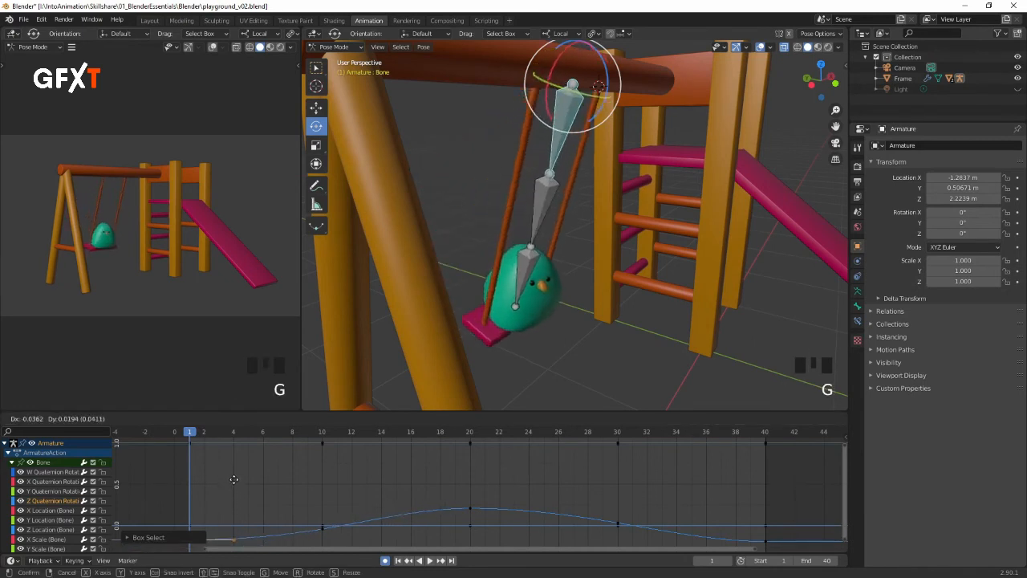
{"action": "right_click", "coordinate": [236, 482]}
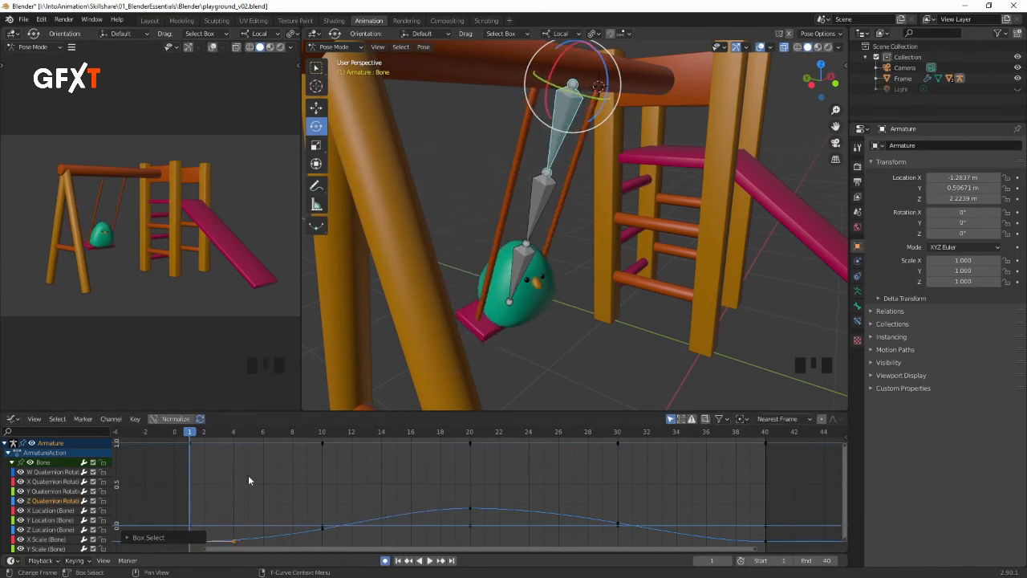
Step: Isolate the top bone's Z Quaternion Rotation curve by hiding its other curves, and enlarge its vertical scale
{"action": "left_click", "coordinate": [52, 500]}
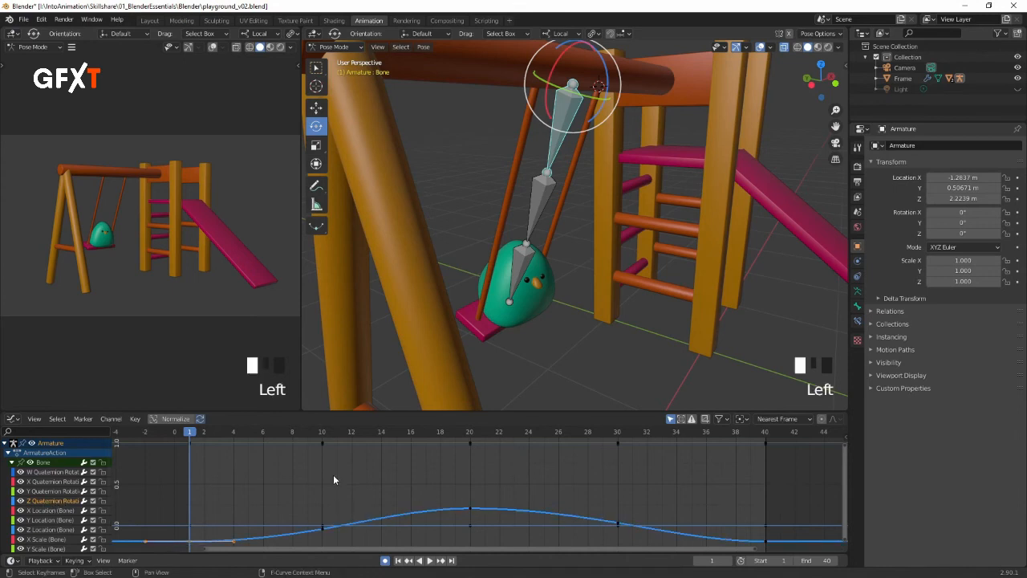
{"action": "key", "text": "shift+h"}
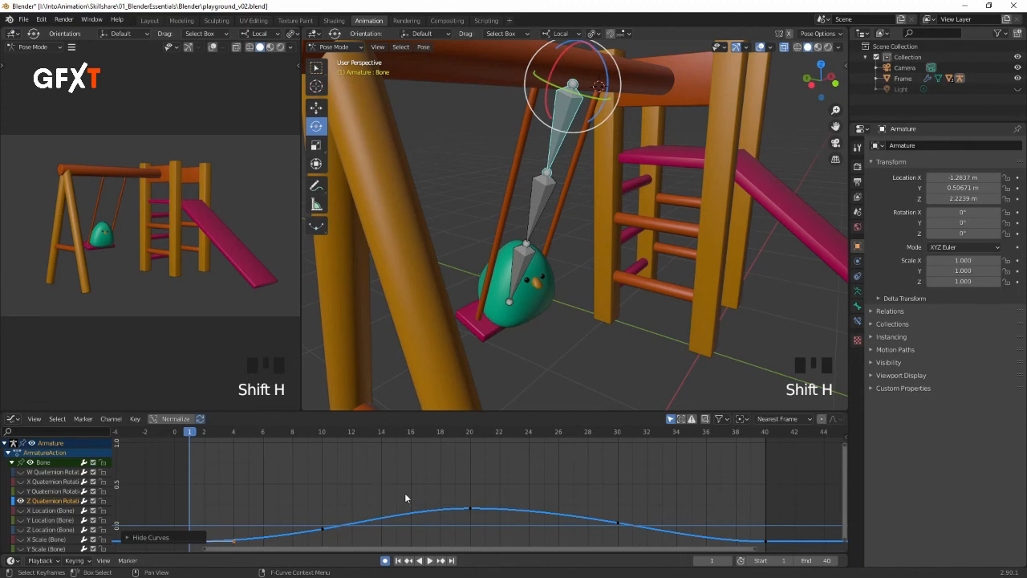
{"action": "mouse_move", "coordinate": [402, 495]}
{"action": "middle_mouse_down"}
{"action": "mouse_move", "coordinate": [391, 459]}
{"action": "mouse_move", "coordinate": [396, 486]}
{"action": "mouse_move", "coordinate": [405, 478]}
{"action": "middle_mouse_up"}
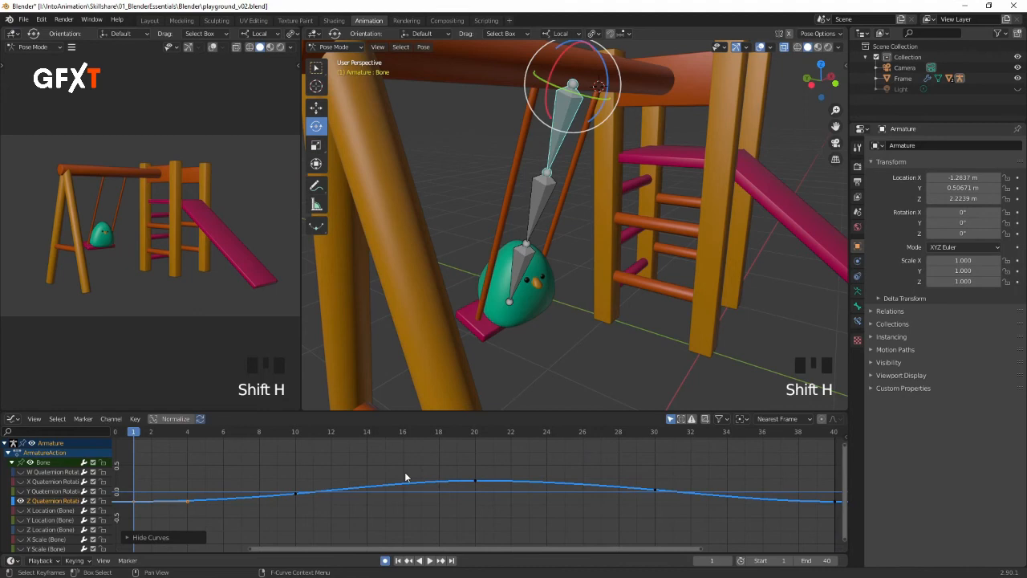
{"action": "scroll", "coordinate": [405, 476], "scroll_direction": "down", "scroll_amount": 3}
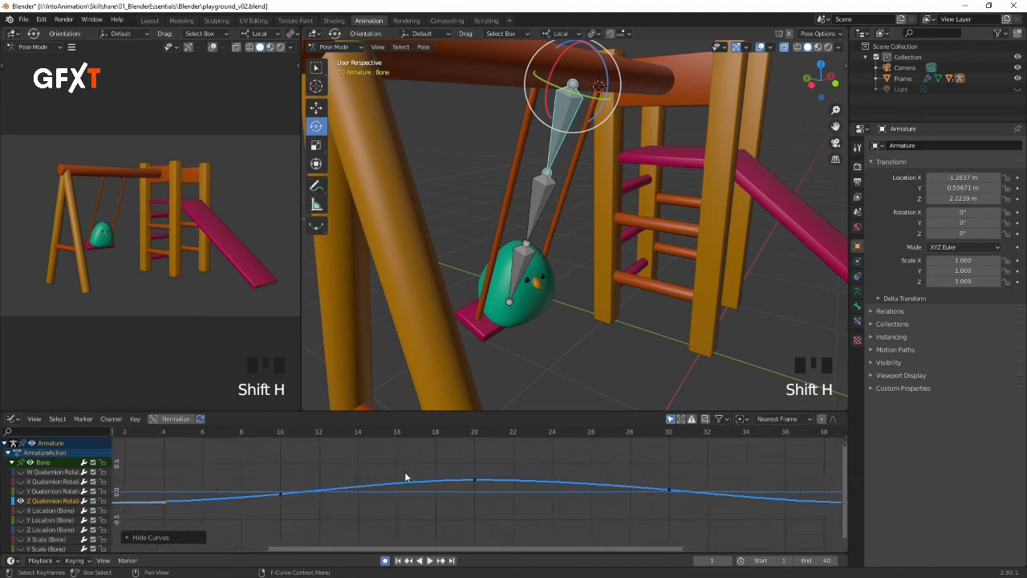
{"action": "scroll", "coordinate": [405, 476], "scroll_direction": "down", "scroll_amount": 1}
{"action": "left_click", "coordinate": [319, 504]}
{"action": "mouse_move", "coordinate": [319, 496]}
{"action": "middle_mouse_down", "text": "ctrl"}
{"action": "mouse_move", "coordinate": [313, 443]}
{"action": "mouse_move", "coordinate": [378, 481]}
{"action": "mouse_move", "coordinate": [395, 508]}
{"action": "mouse_move", "coordinate": [420, 471]}
{"action": "mouse_move", "coordinate": [444, 470]}
{"action": "mouse_move", "coordinate": [415, 466]}
{"action": "mouse_move", "coordinate": [413, 496]}
{"action": "mouse_move", "coordinate": [437, 489]}
{"action": "mouse_move", "coordinate": [415, 460]}
{"action": "mouse_move", "coordinate": [413, 486]}
{"action": "mouse_move", "coordinate": [318, 485]}
{"action": "middle_mouse_up", "text": "ctrl"}
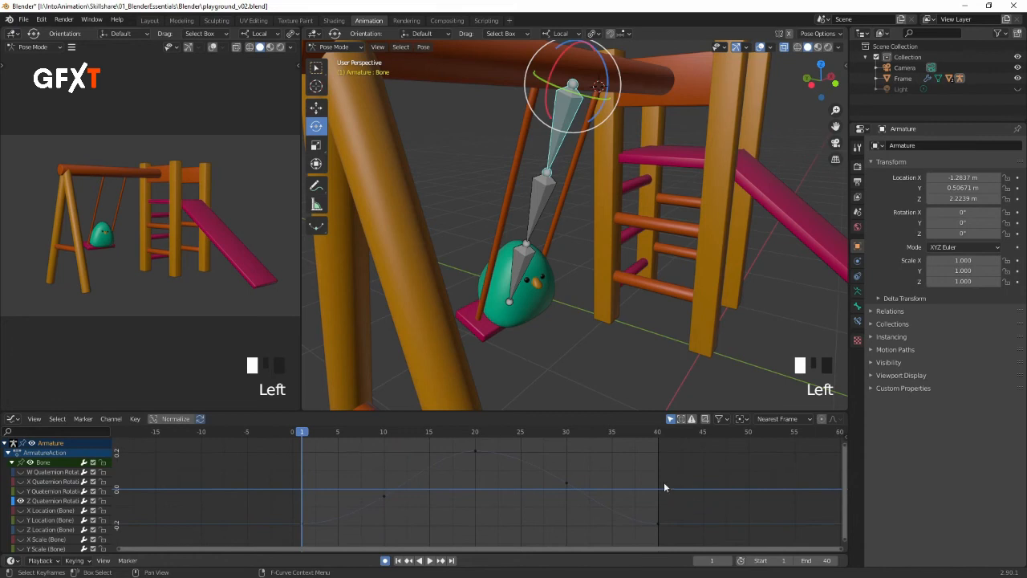
Step: Play and scrub the swing from frame 1 to 40, comparing the motion with the top bone's Z rotation curve
{"action": "key", "text": "space"}
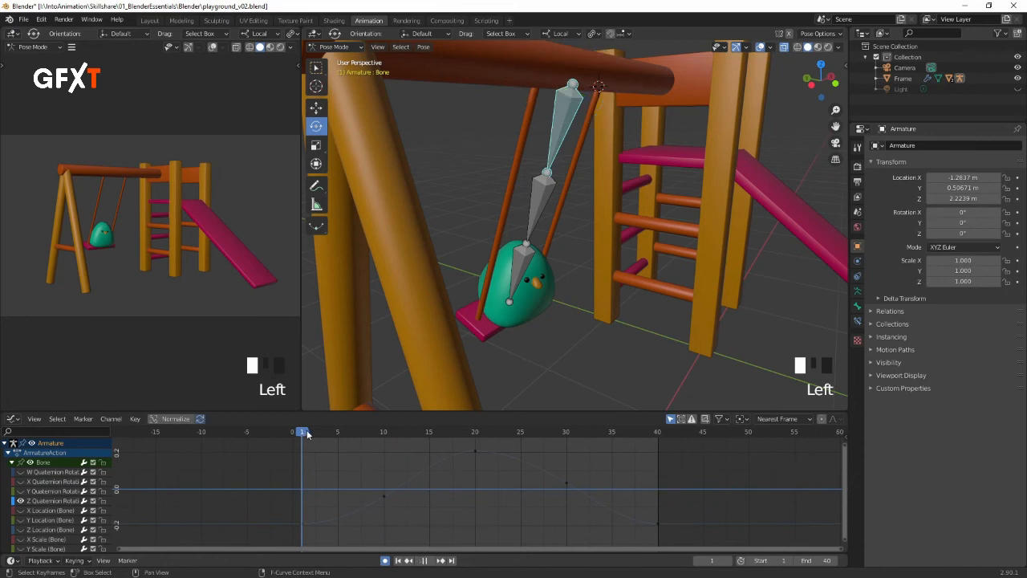
{"action": "left_click_drag", "start_coordinate": [310, 434], "coordinate": [329, 461]}
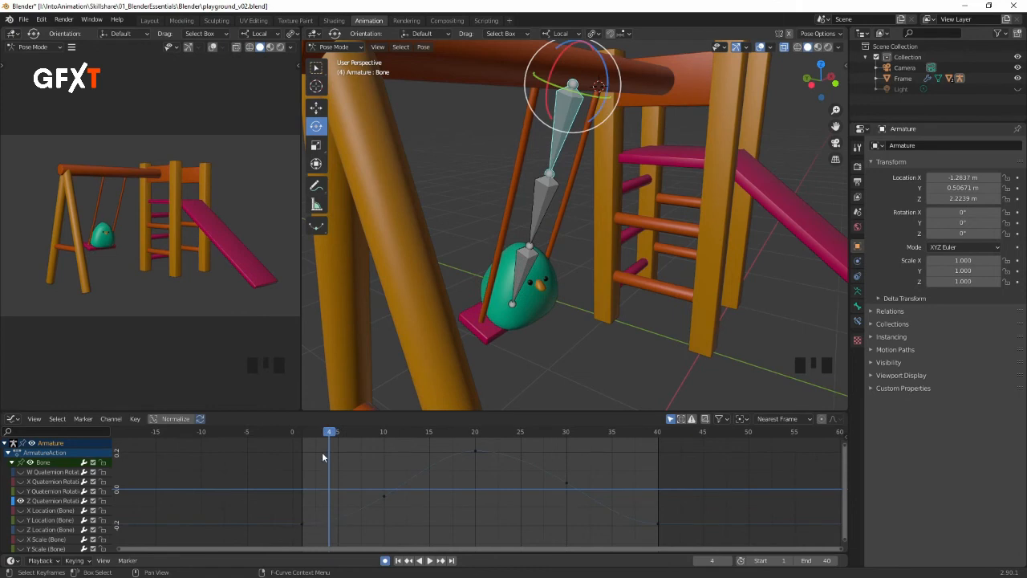
{"action": "left_click_drag", "start_coordinate": [329, 439], "coordinate": [351, 512]}
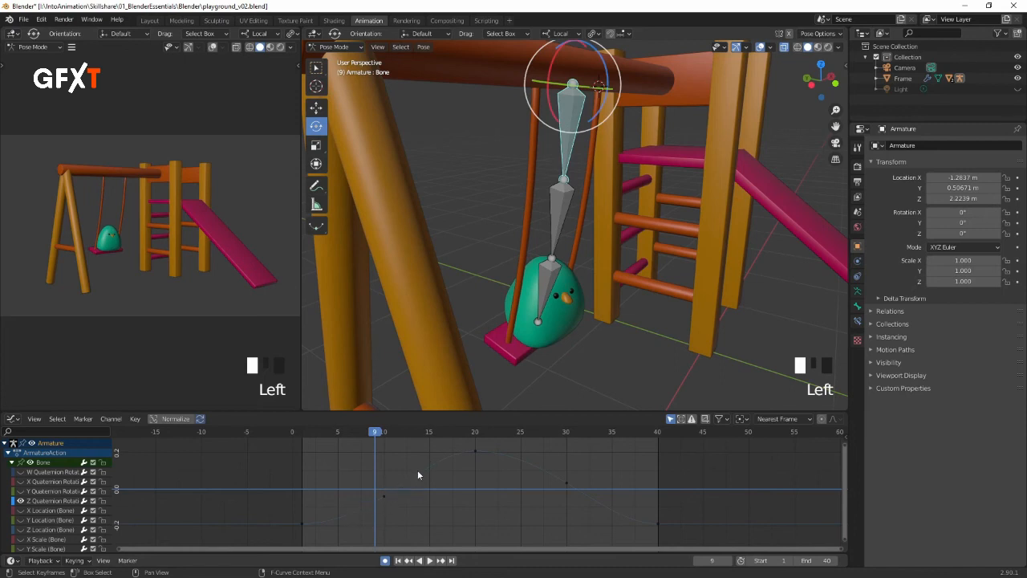
{"action": "left_click_drag", "start_coordinate": [404, 436], "coordinate": [455, 437]}
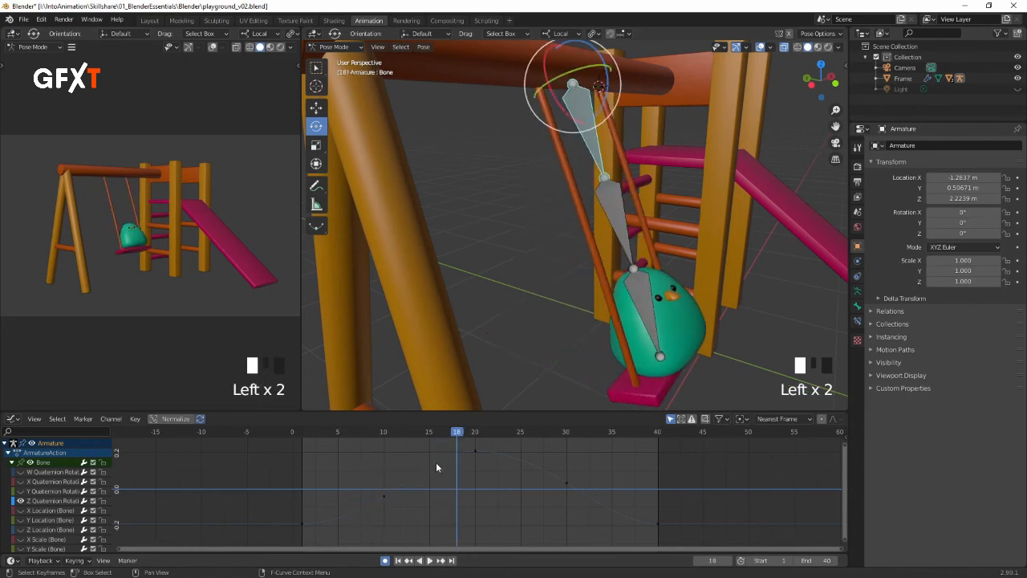
{"action": "left_click", "coordinate": [478, 448]}
{"action": "left_click_drag", "start_coordinate": [413, 438], "coordinate": [654, 454]}
{"action": "mouse_move", "coordinate": [318, 441]}
{"action": "left_mouse_down"}
{"action": "mouse_move", "coordinate": [302, 442]}
{"action": "mouse_move", "coordinate": [310, 442]}
{"action": "left_mouse_up"}
Step: Isolate the middle bone's Z Quaternion Rotation curve by hiding its other curves, and enlarge its vertical scale
{"action": "double_click", "coordinate": [543, 193]}
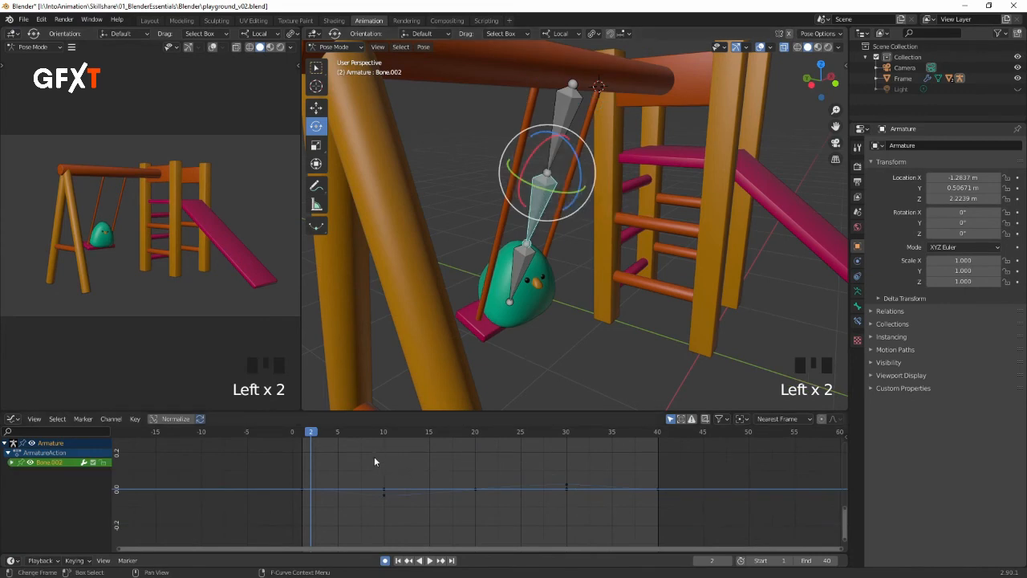
{"action": "left_click", "coordinate": [10, 462]}
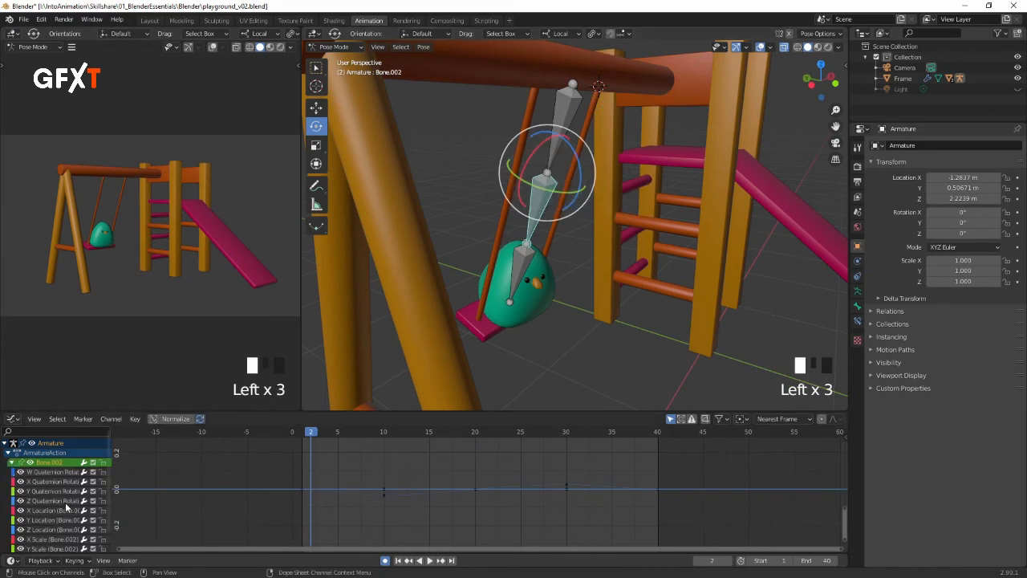
{"action": "left_click", "coordinate": [62, 503]}
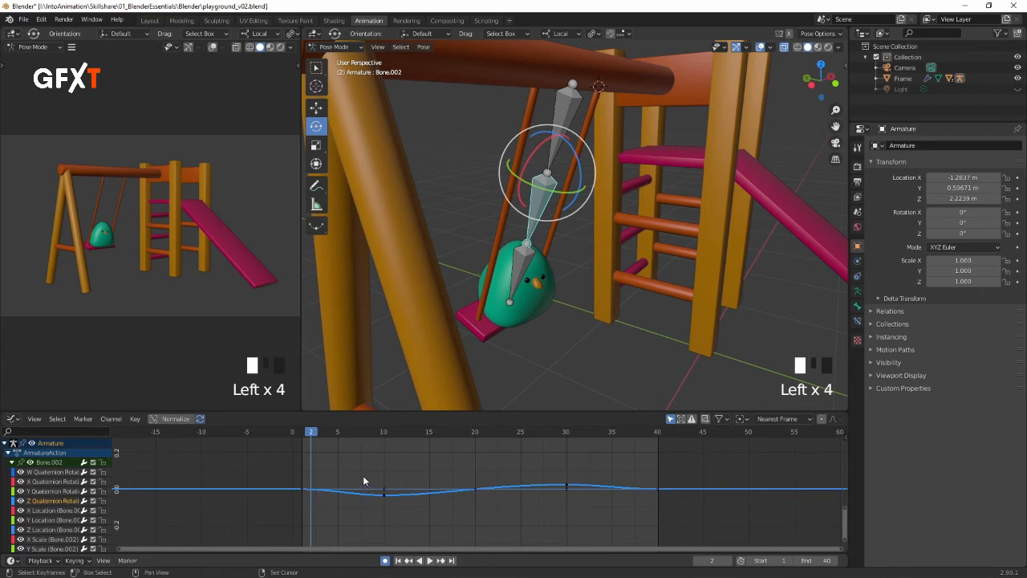
{"action": "key", "text": "shift+h"}
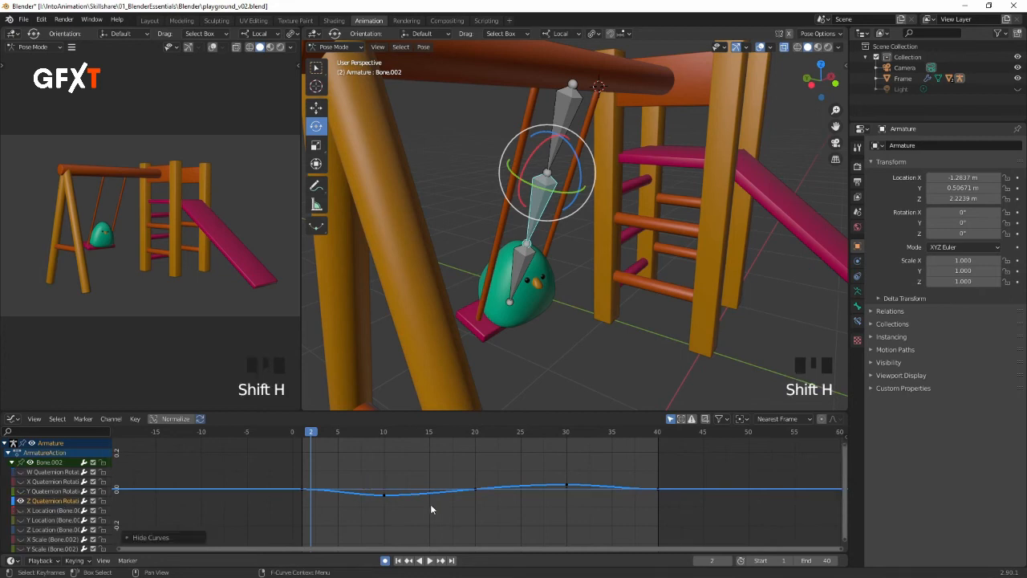
{"action": "middle_click_drag", "start_coordinate": [427, 507], "coordinate": [416, 458], "text": "ctrl"}
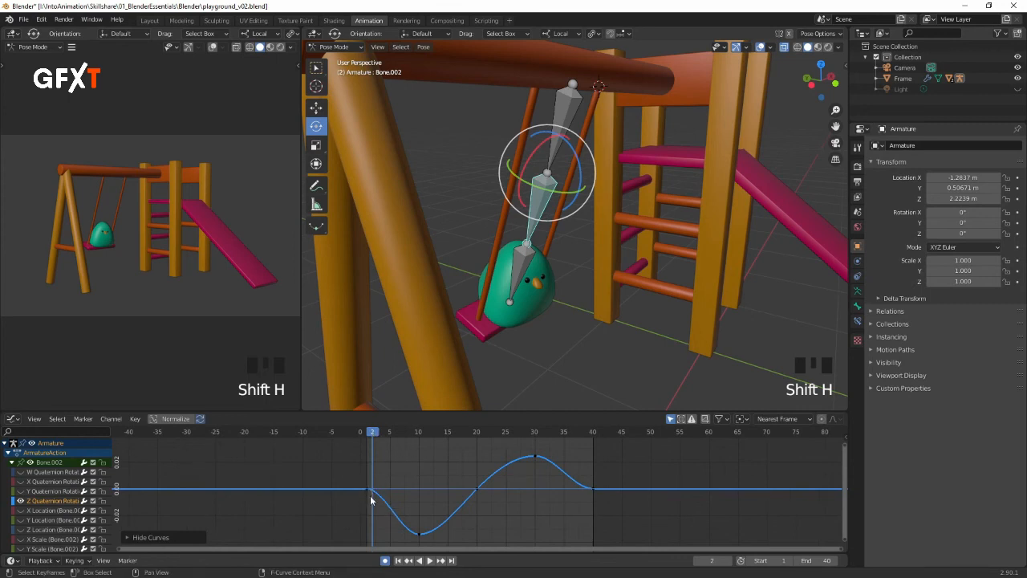
Step: Examine the middle bone's Z rotation curve while scrubbing the first ten frames, and select its frame 1 keyframe
{"action": "key", "text": "Left"}
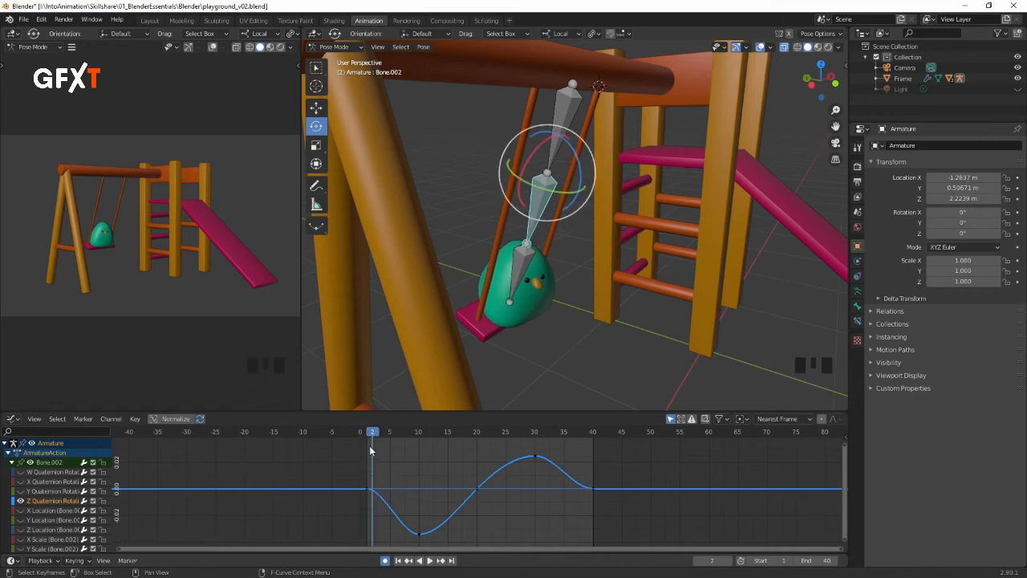
{"action": "key", "text": "space"}
{"action": "key", "text": "space"}
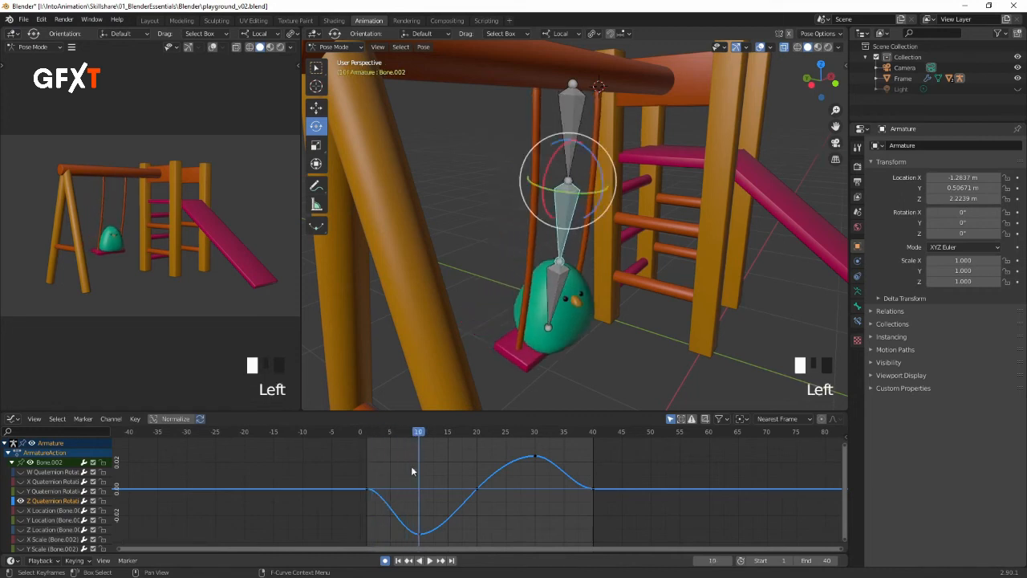
{"action": "left_click_drag", "start_coordinate": [422, 437], "coordinate": [391, 484]}
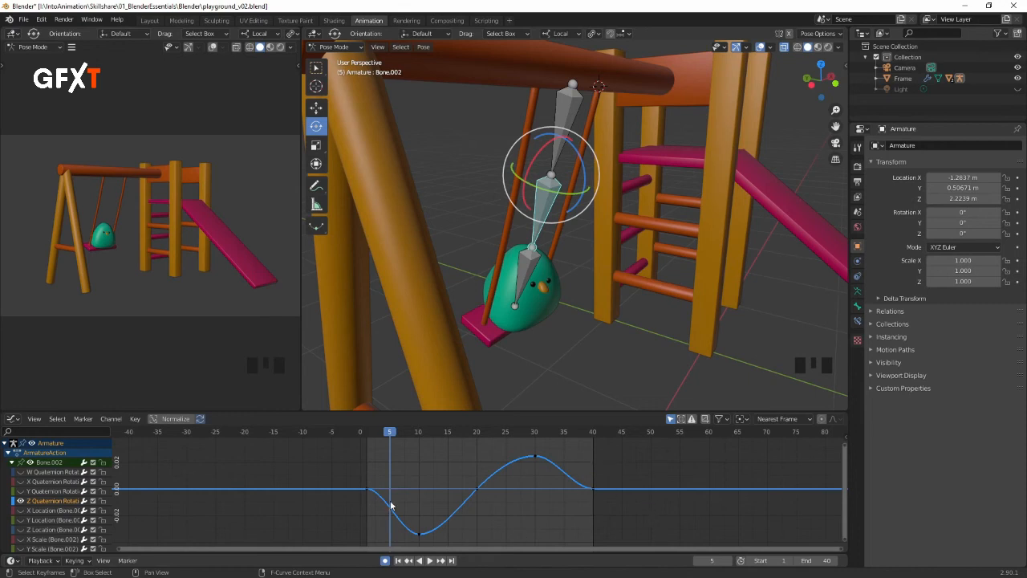
{"action": "left_click_drag", "start_coordinate": [384, 469], "coordinate": [358, 509]}
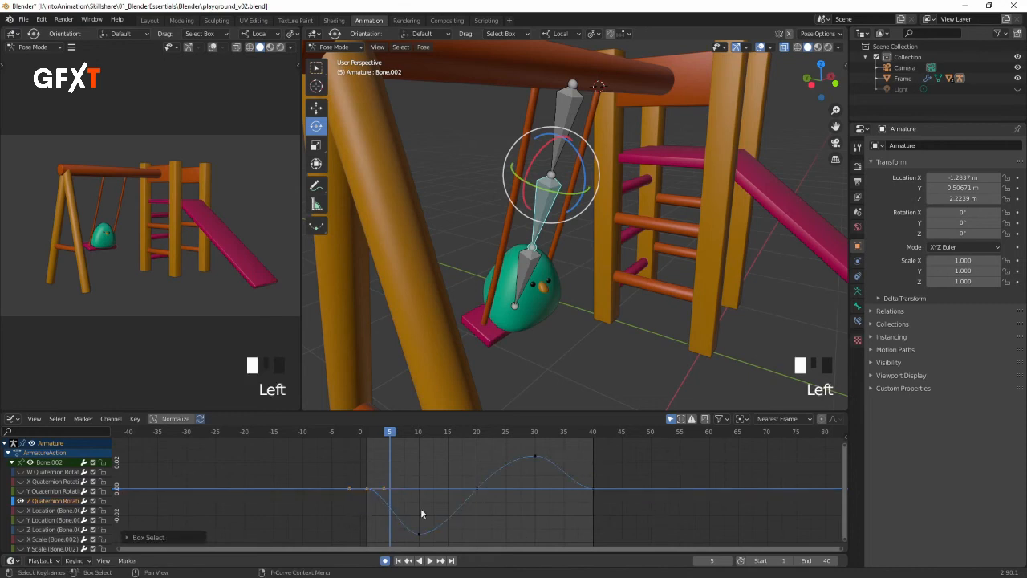
Step: Add the frame 40 keyframe to the selection and tilt both end keyframes' handles so the middle bone's Z rotation curve loops smoothly
{"action": "left_click", "coordinate": [602, 477], "text": "shift"}
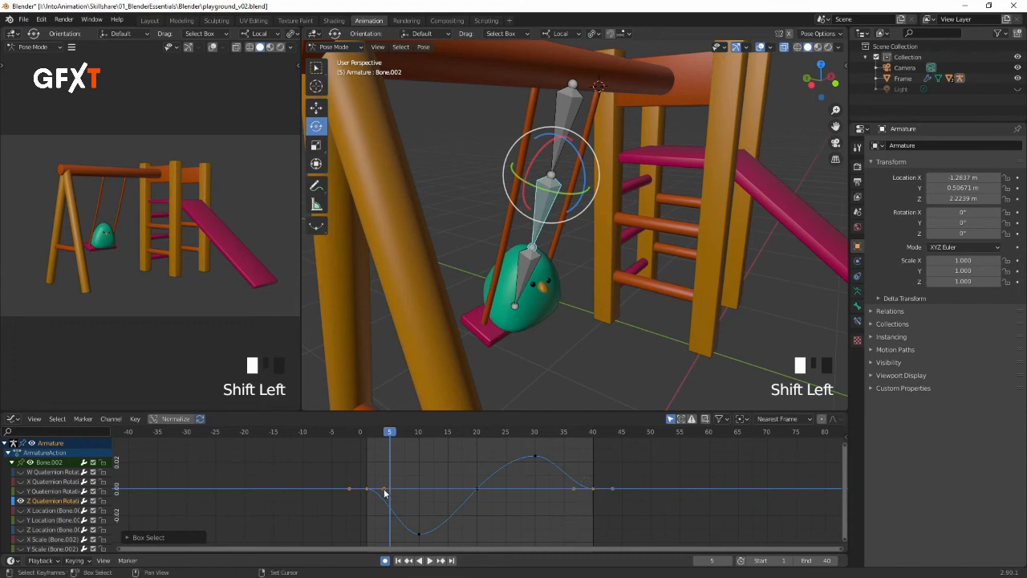
{"action": "left_click_drag", "start_coordinate": [383, 488], "coordinate": [377, 508]}
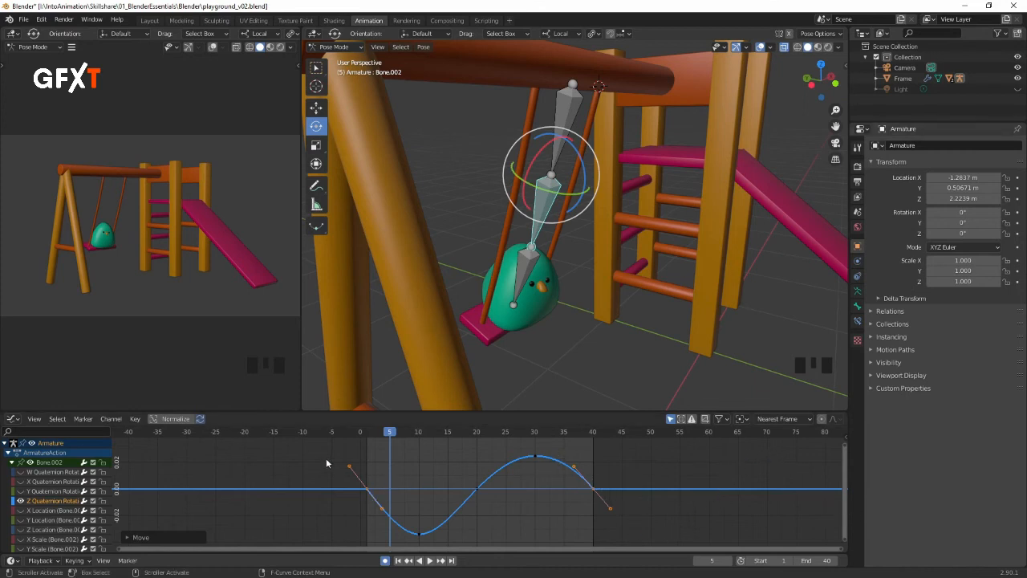
Step: Isolate the bottom bone's Z Quaternion Rotation curve by hiding its other curves
{"action": "left_click", "coordinate": [528, 270]}
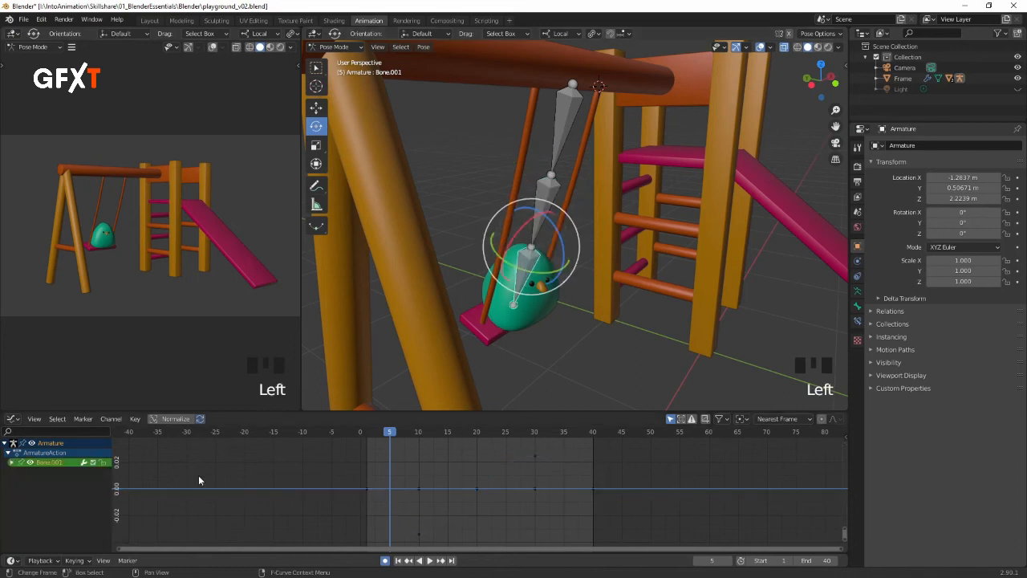
{"action": "left_click", "coordinate": [10, 462]}
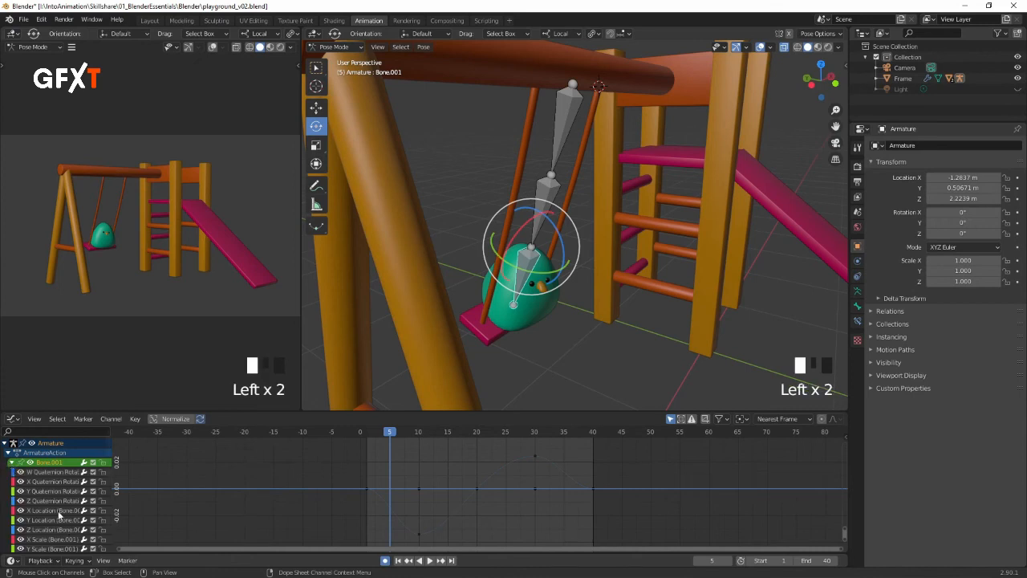
{"action": "left_click", "coordinate": [57, 503]}
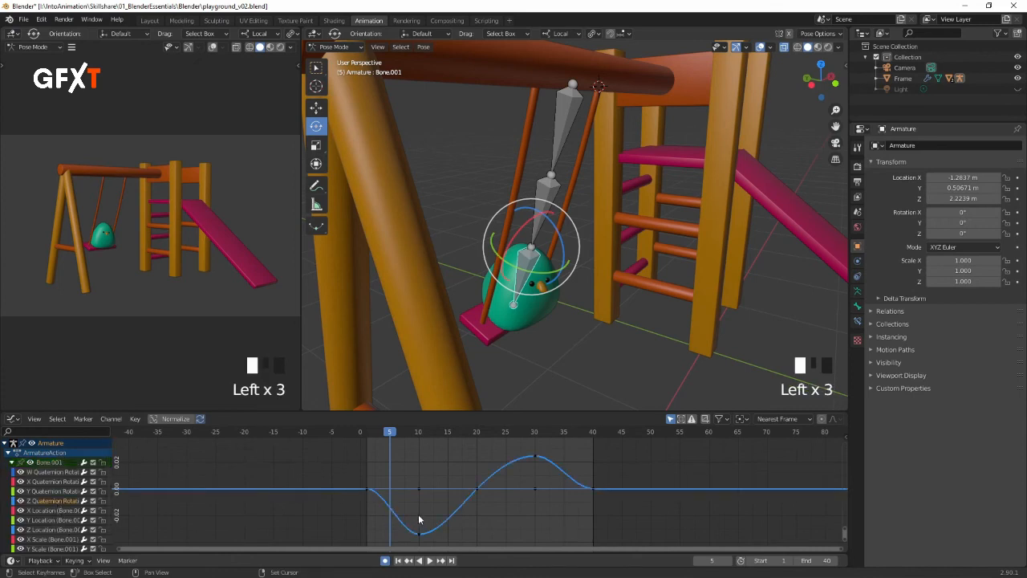
{"action": "key", "text": "shift+h"}
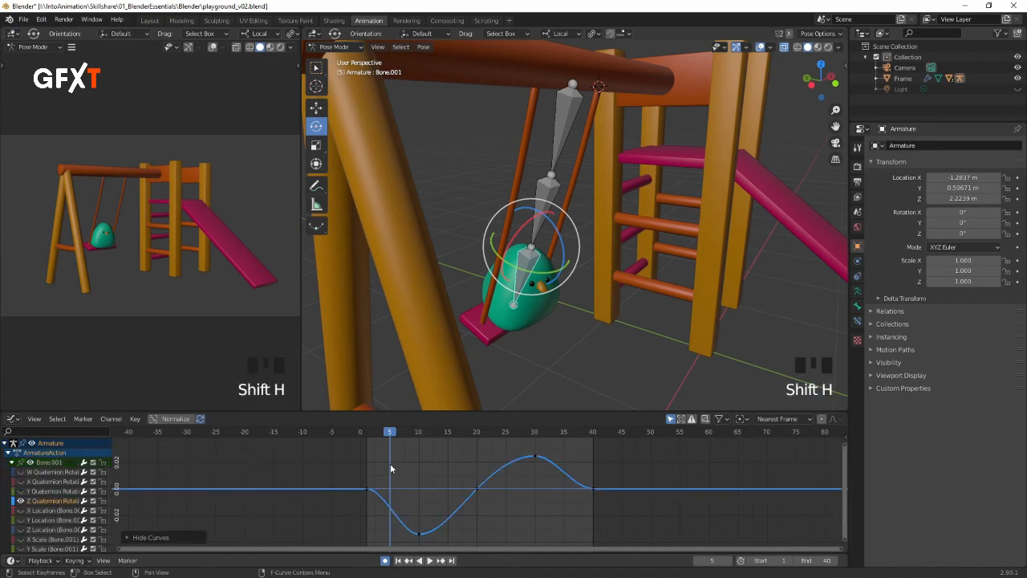
Step: Tilt the handles of the frame 1 and frame 40 keyframes together so the bottom bone's Z rotation curve passes diagonally through both ends
{"action": "left_click", "coordinate": [351, 509]}
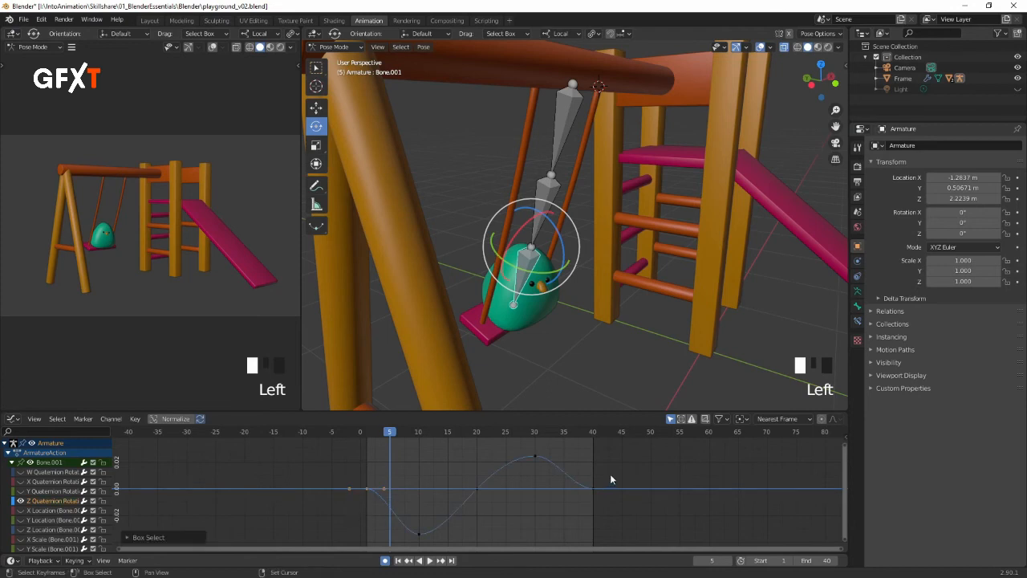
{"action": "left_click", "coordinate": [592, 488], "text": "shift"}
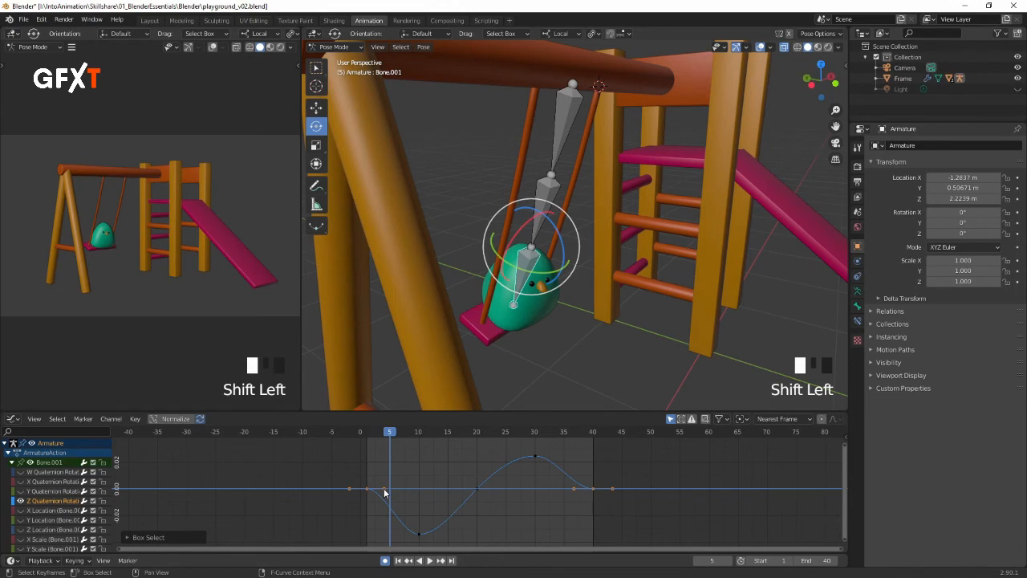
{"action": "left_click_drag", "start_coordinate": [384, 492], "coordinate": [377, 509]}
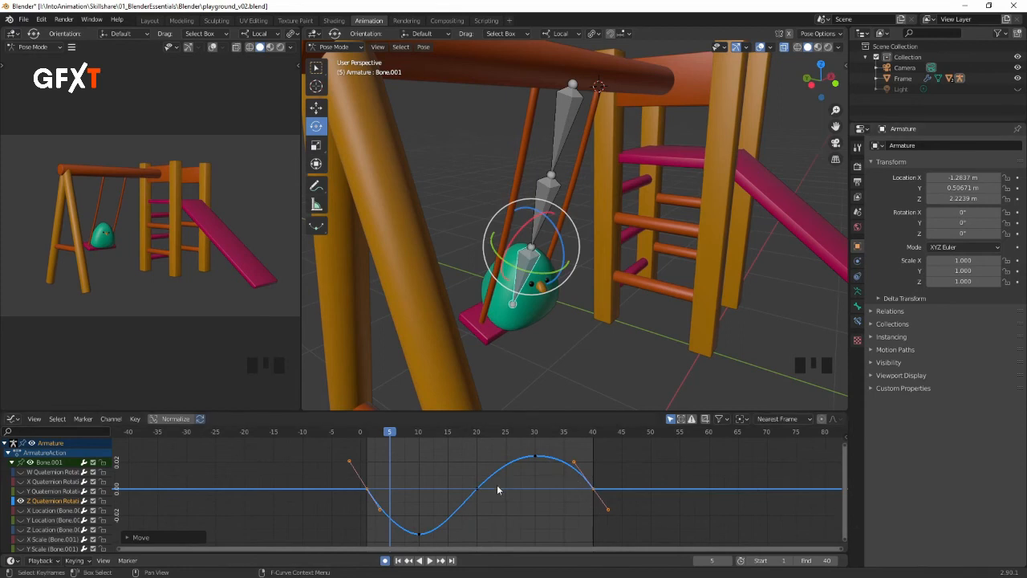
{"action": "left_click", "coordinate": [503, 524]}
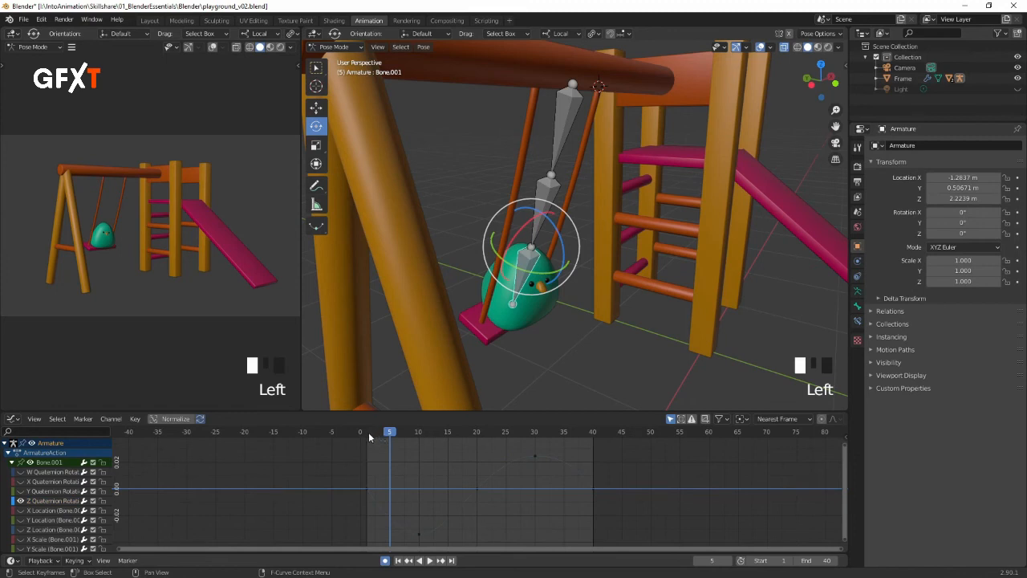
Step: Play the swing and compare the poses at the start and end of the loop
{"action": "key", "text": "space"}
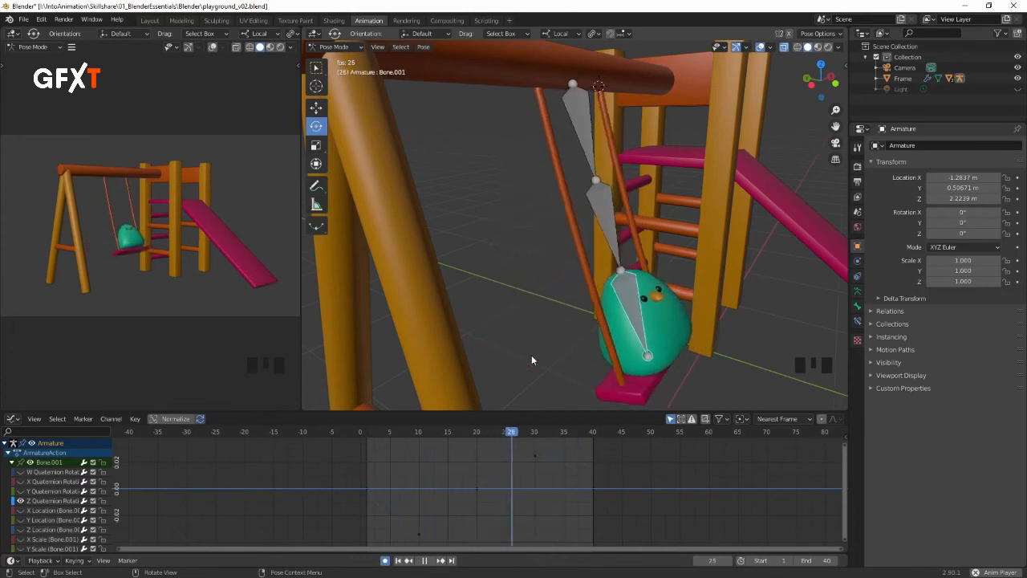
{"action": "key", "text": "space"}
{"action": "left_click_drag", "start_coordinate": [569, 431], "coordinate": [592, 432]}
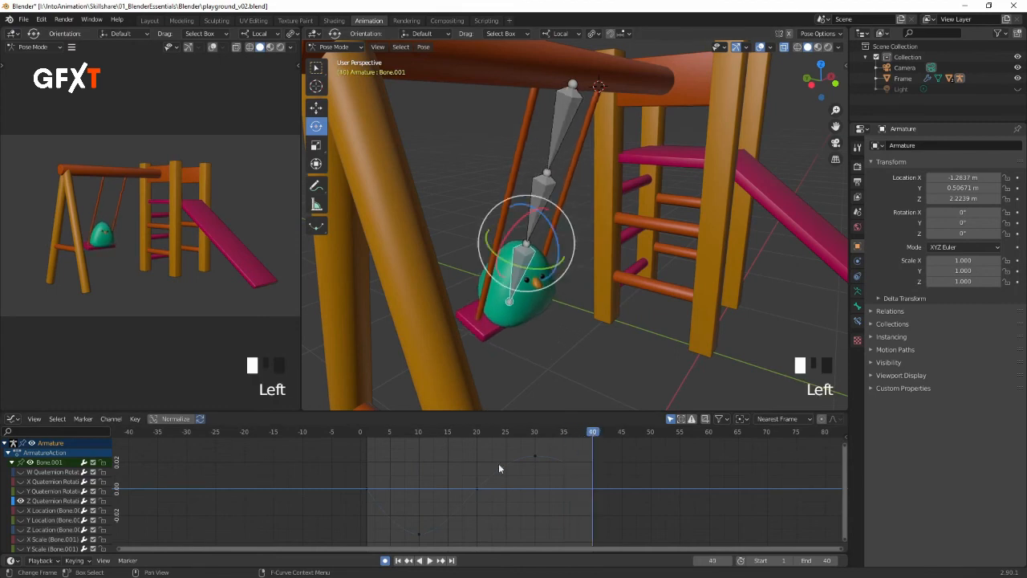
{"action": "double_click", "coordinate": [368, 434]}
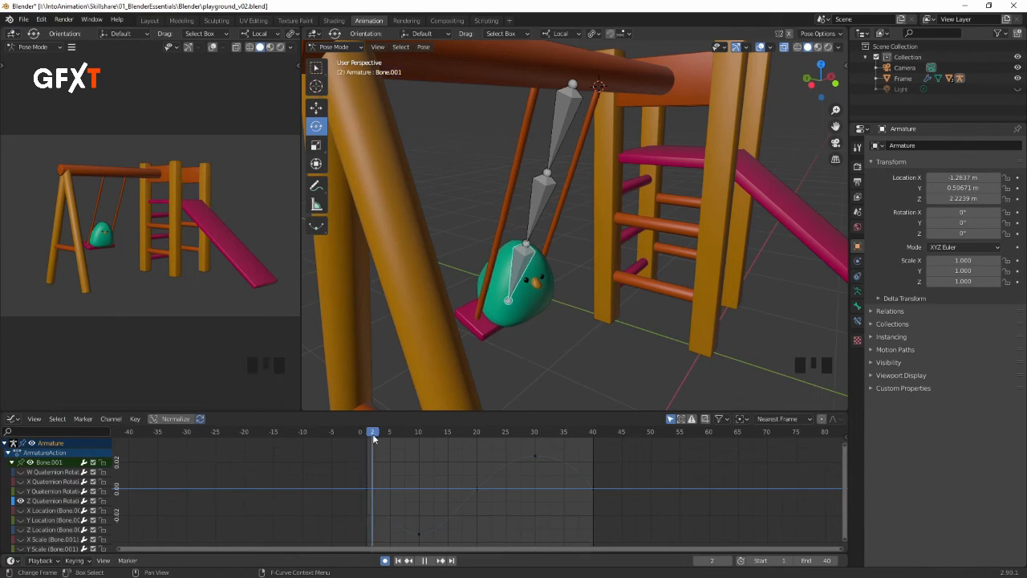
{"action": "key", "text": "space"}
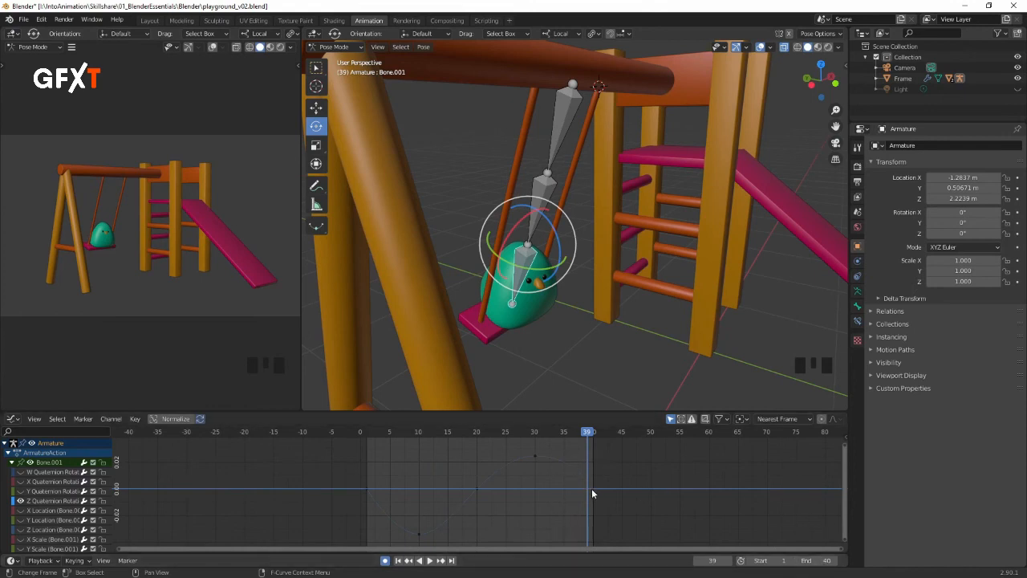
Step: Set the scene's end frame to 39 and play the loop from frame 1
{"action": "left_click", "coordinate": [798, 562]}
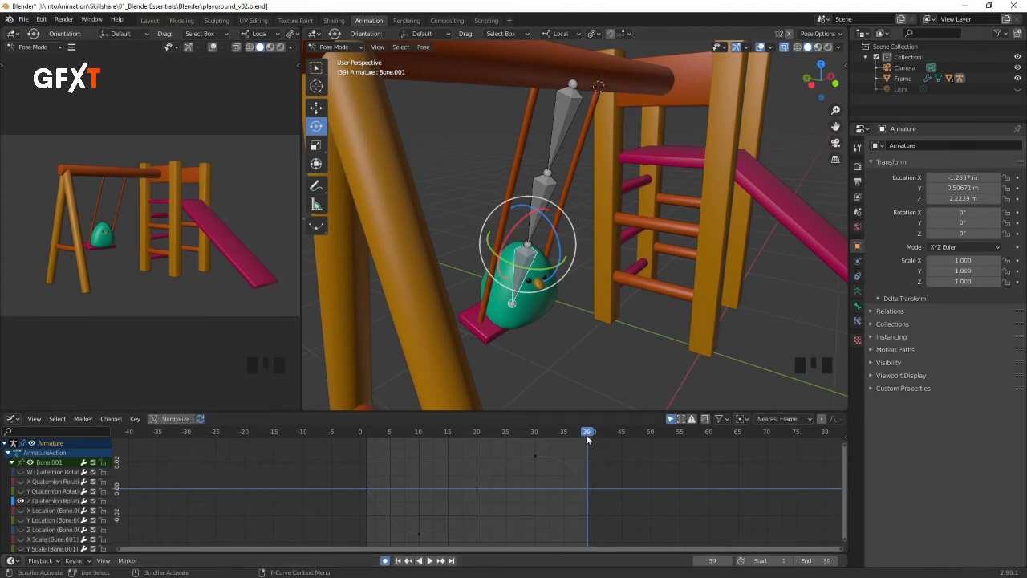
{"action": "double_click", "coordinate": [366, 431]}
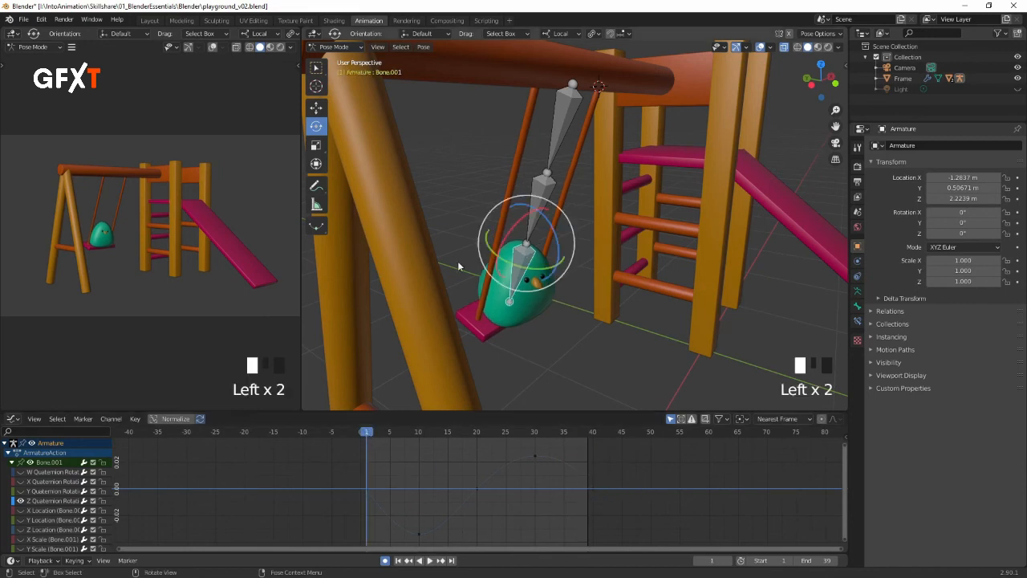
{"action": "key", "text": "space"}
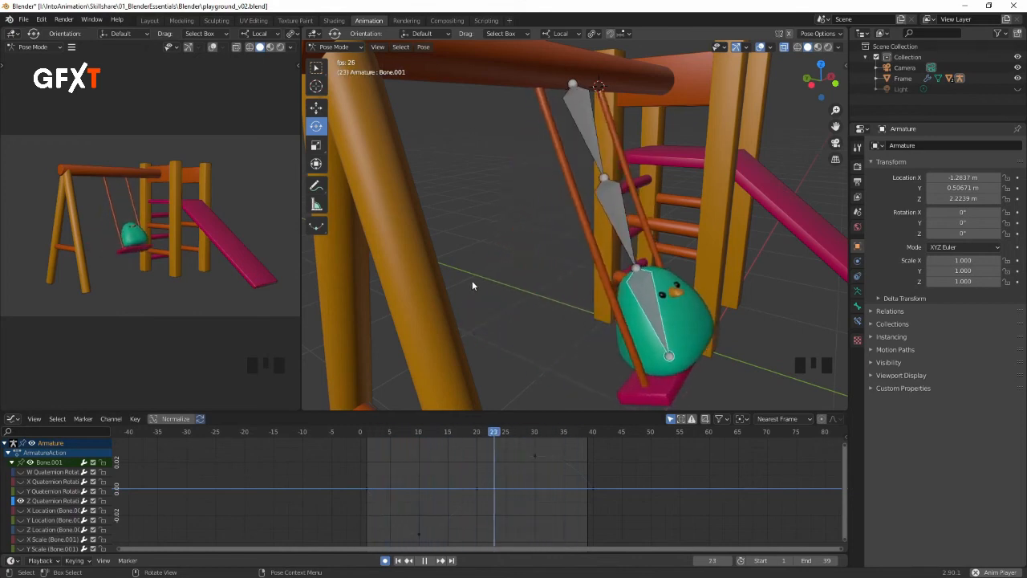
{"action": "key", "text": "space"}
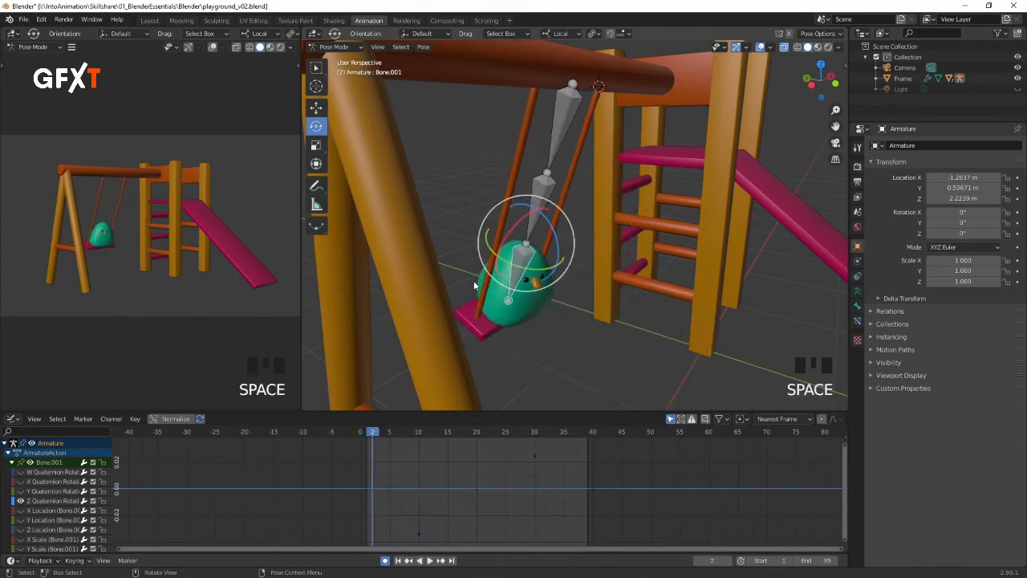
Step: Return to frame 1, activate the selection tool, and save the file
{"action": "left_click", "coordinate": [368, 434]}
{"action": "key", "text": "w"}
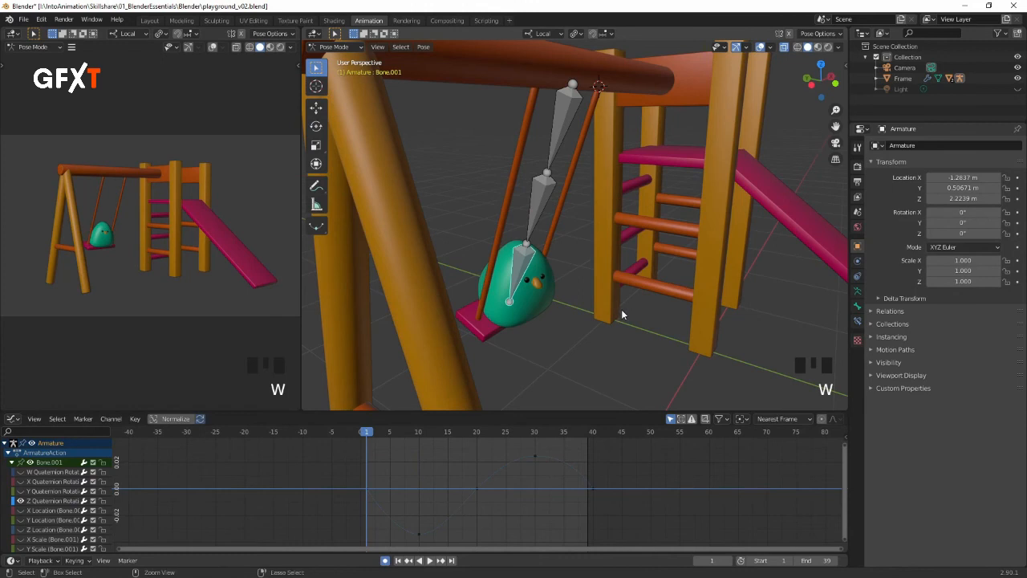
{"action": "key", "text": "ctrl+s"}
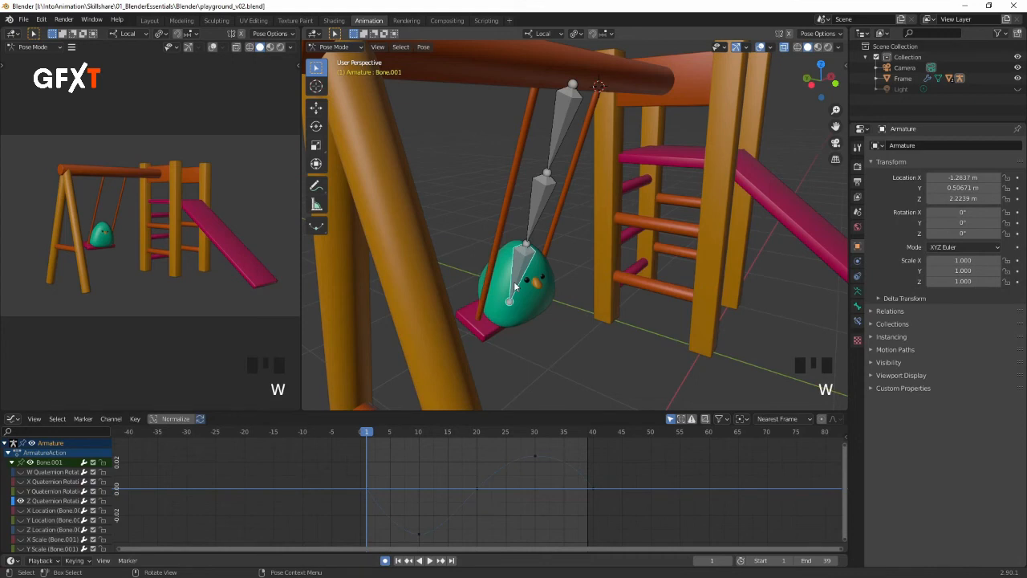
Step: Turn off automatic keyframing and select the bird in Object Mode with the selection tool active
{"action": "left_click", "coordinate": [385, 561]}
{"action": "left_click", "coordinate": [525, 308]}
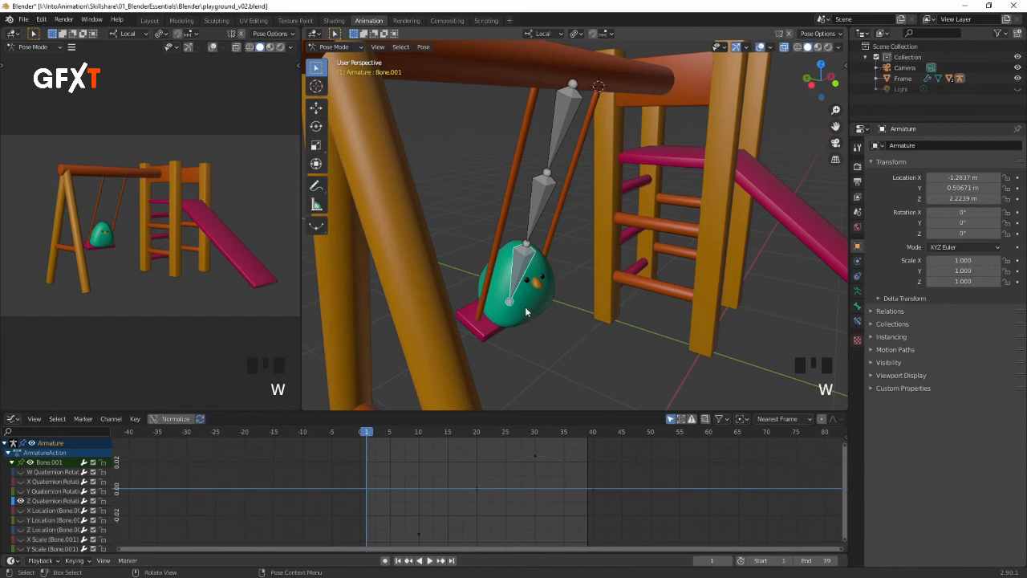
{"action": "left_click", "coordinate": [527, 309]}
{"action": "left_click", "coordinate": [347, 48]}
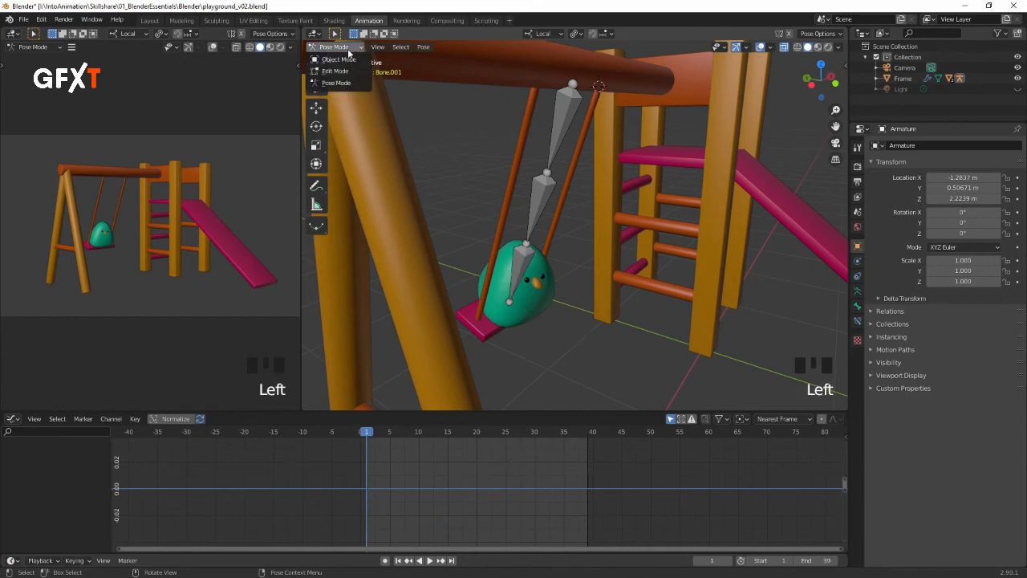
{"action": "left_click", "coordinate": [346, 59]}
{"action": "left_click", "coordinate": [534, 296]}
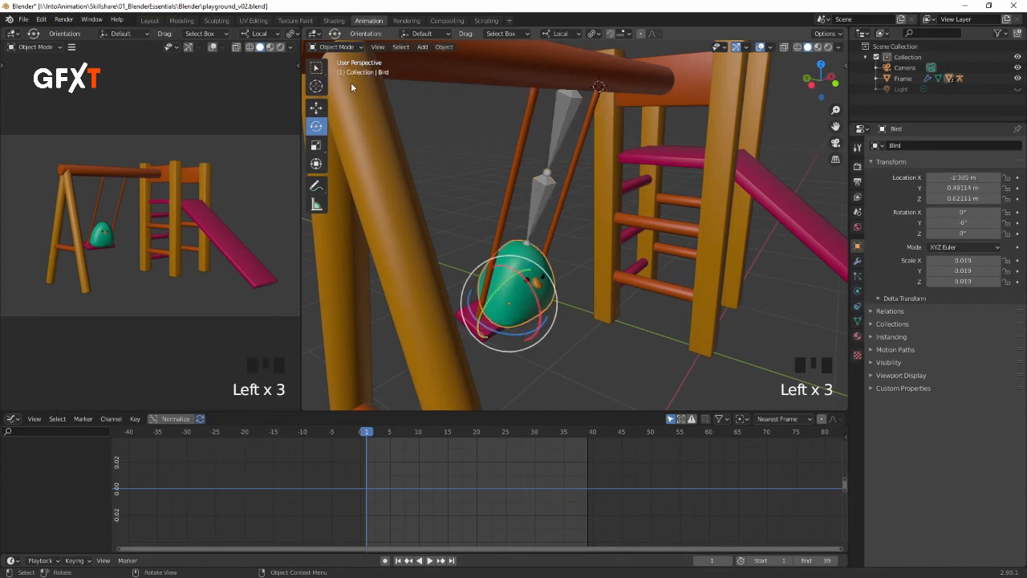
{"action": "left_click", "coordinate": [317, 67]}
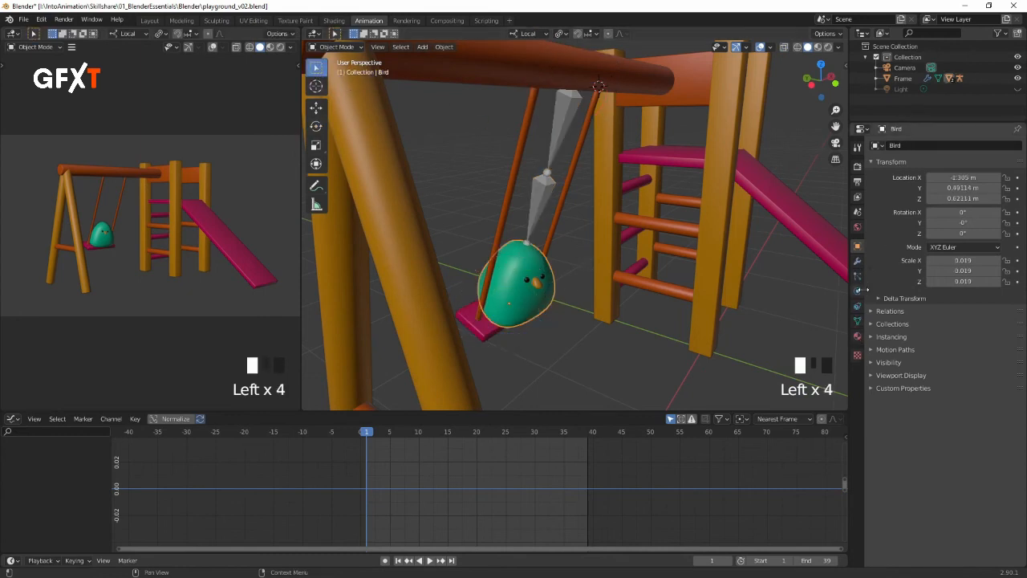
Step: Set the bird's Bend modifier angle to 7.4° and keyframe it at frame 1
{"action": "left_click", "coordinate": [858, 262]}
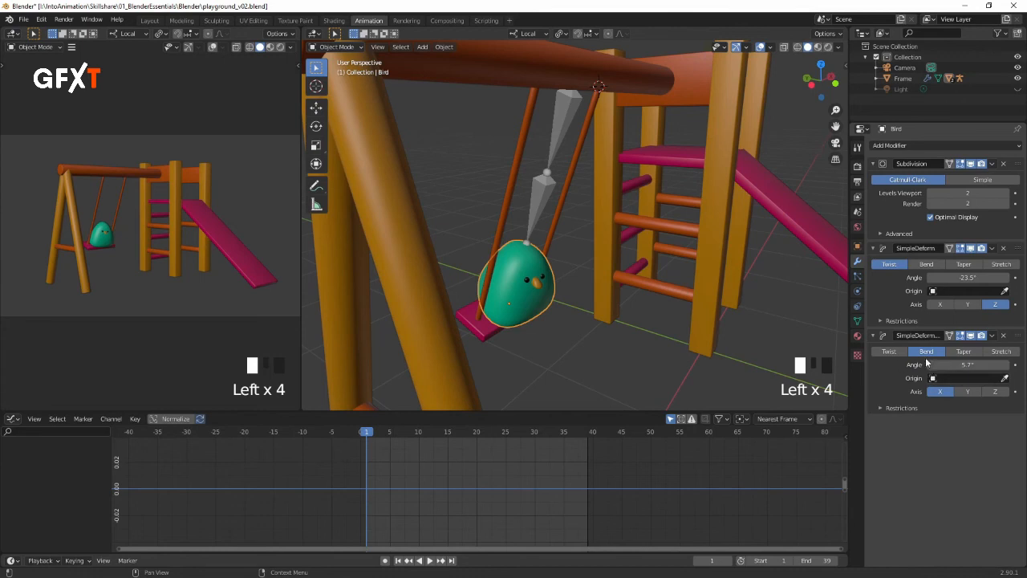
{"action": "left_click_drag", "start_coordinate": [970, 365], "coordinate": [1017, 366]}
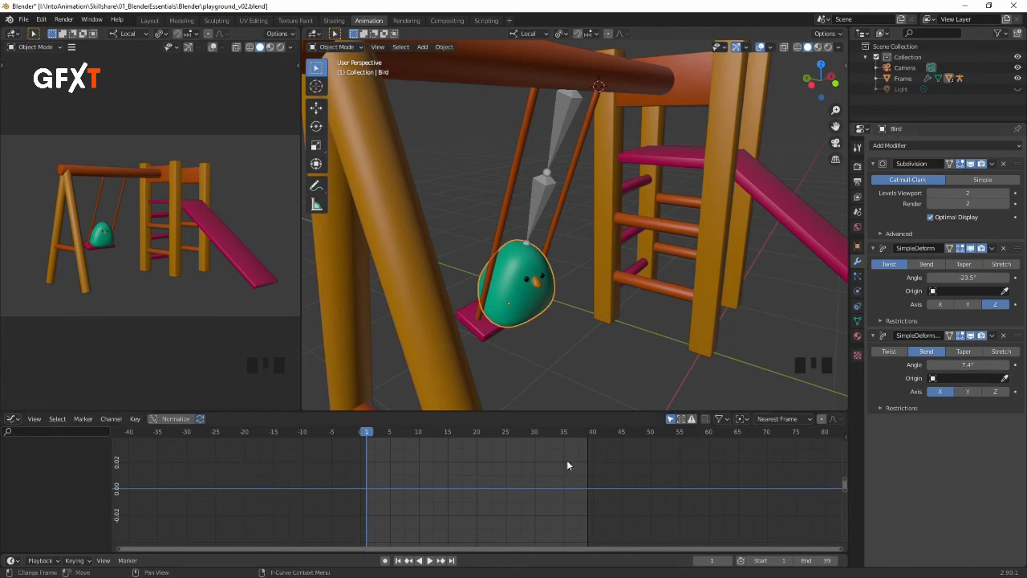
{"action": "left_click", "coordinate": [1015, 364]}
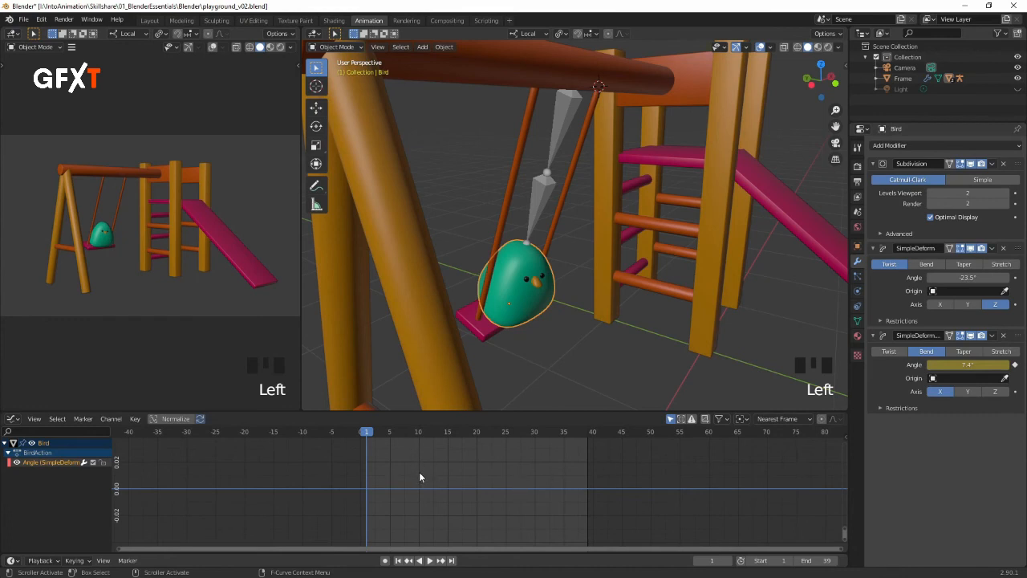
Step: Duplicate the bird's Bend angle keyframe from frame 1 to frame 40 in the Dope Sheet
{"action": "key", "text": "ctrl+Tab"}
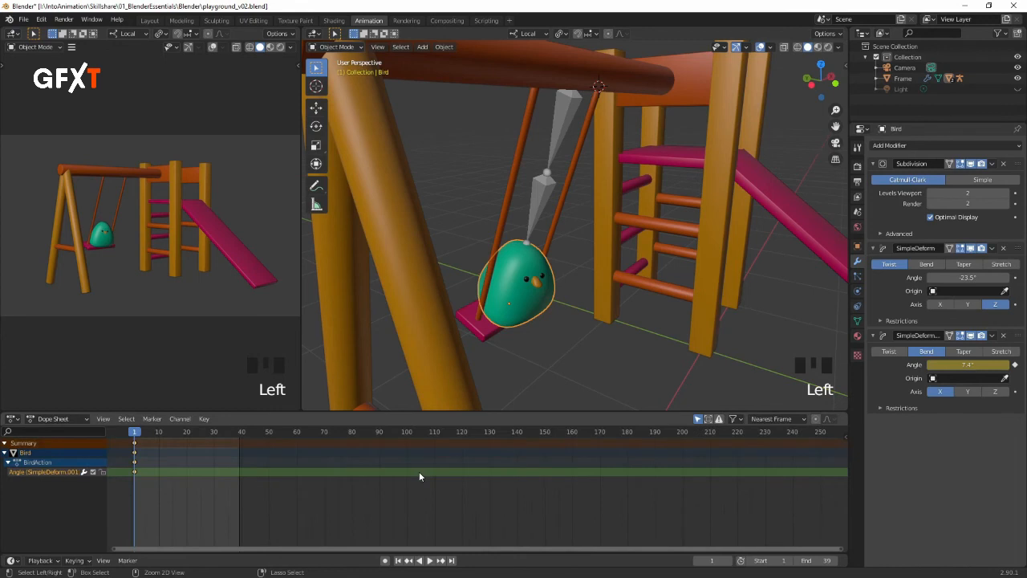
{"action": "left_click", "coordinate": [135, 447]}
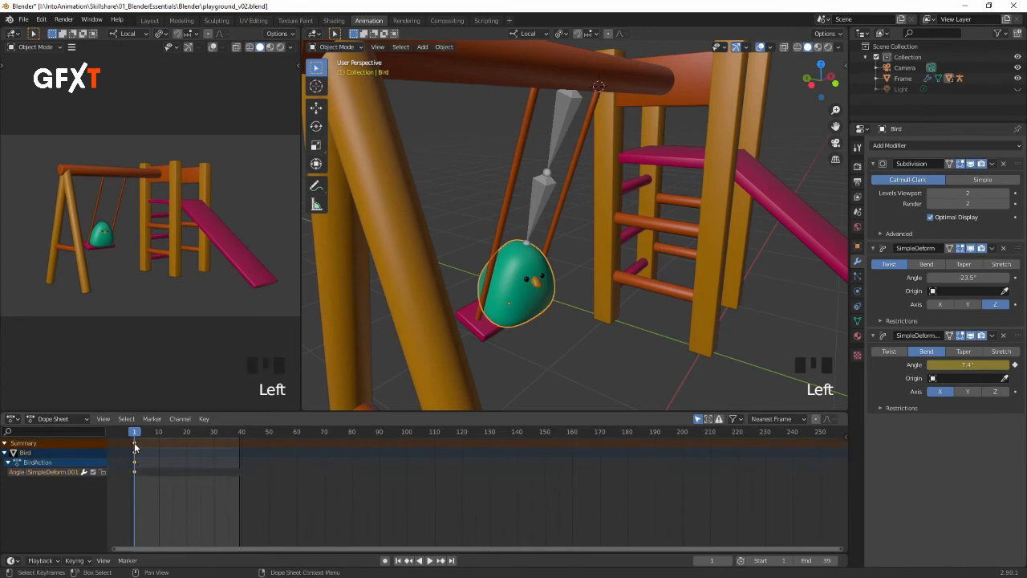
{"action": "key", "text": "shift+d"}
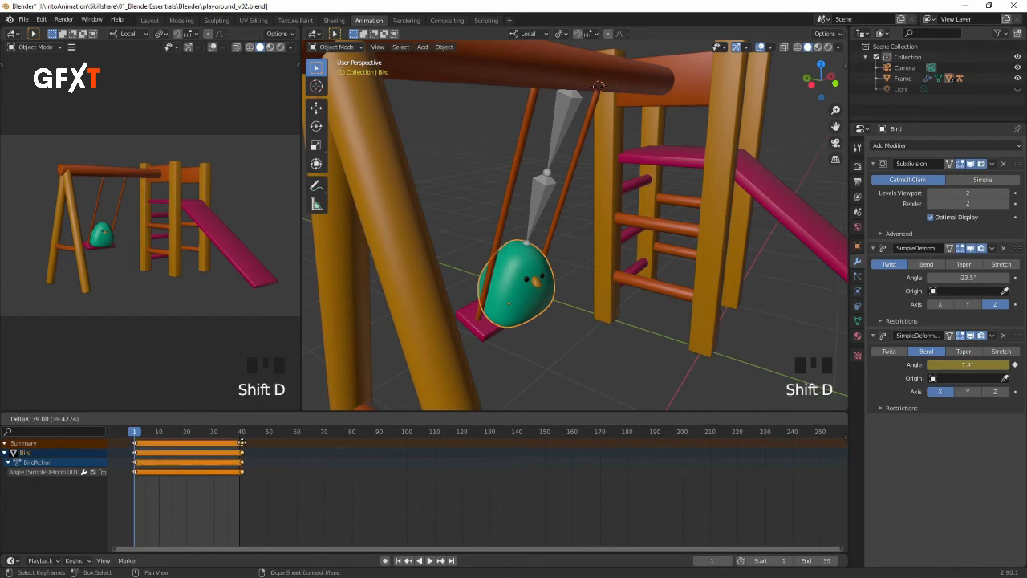
{"action": "left_click", "coordinate": [241, 442]}
Step: Keyframe the bird's Bend angle at frame 20 with its value of 7.4°
{"action": "left_click_drag", "start_coordinate": [181, 432], "coordinate": [189, 433]}
{"action": "key", "text": "Left"}
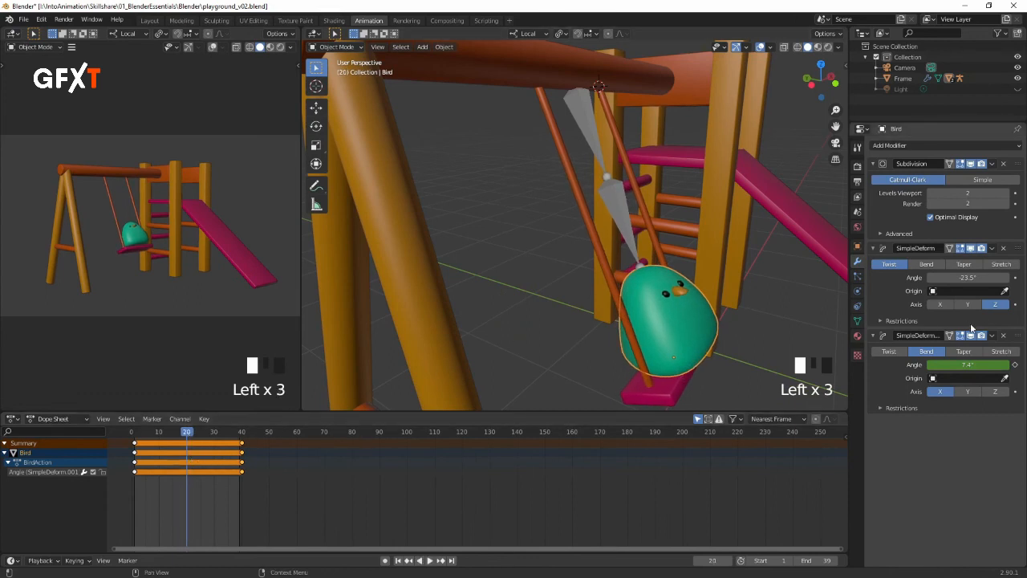
{"action": "left_click", "coordinate": [1015, 365]}
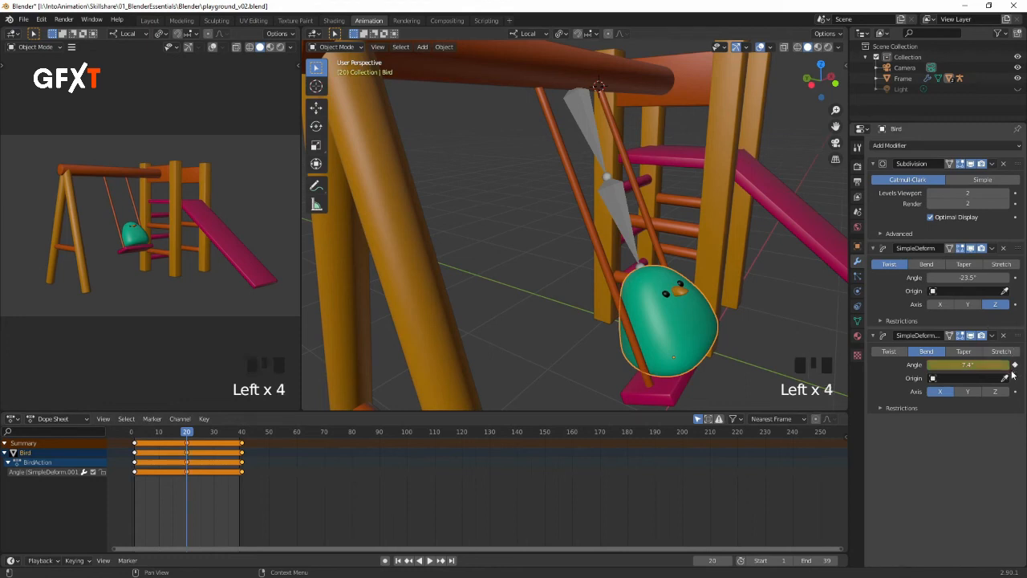
Step: Set the bird's Bend modifier angle to 17.1° at frame 9 and keyframe it
{"action": "left_click", "coordinate": [179, 433]}
{"action": "mouse_move", "coordinate": [174, 436]}
{"action": "left_mouse_down"}
{"action": "mouse_move", "coordinate": [136, 441]}
{"action": "mouse_move", "coordinate": [156, 444]}
{"action": "left_mouse_up"}
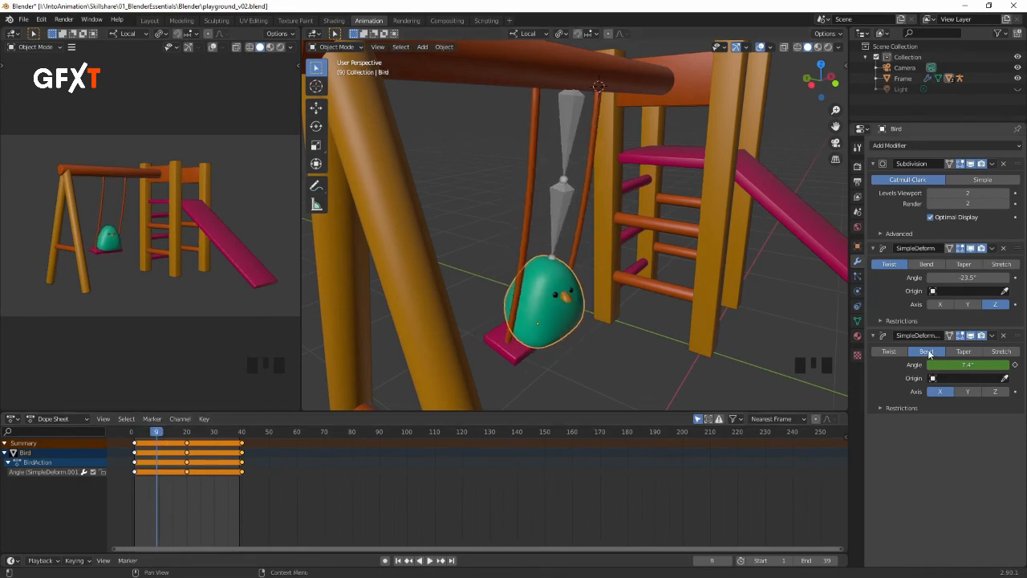
{"action": "key", "text": "ctrl+z"}
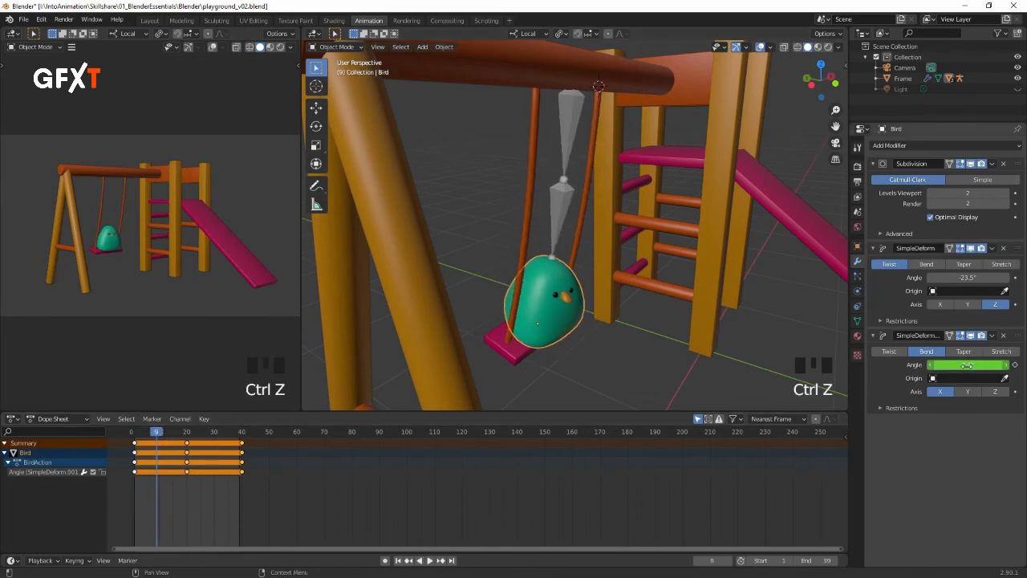
{"action": "left_click", "coordinate": [970, 366]}
{"action": "left_click_drag", "start_coordinate": [969, 366], "coordinate": [971, 365]}
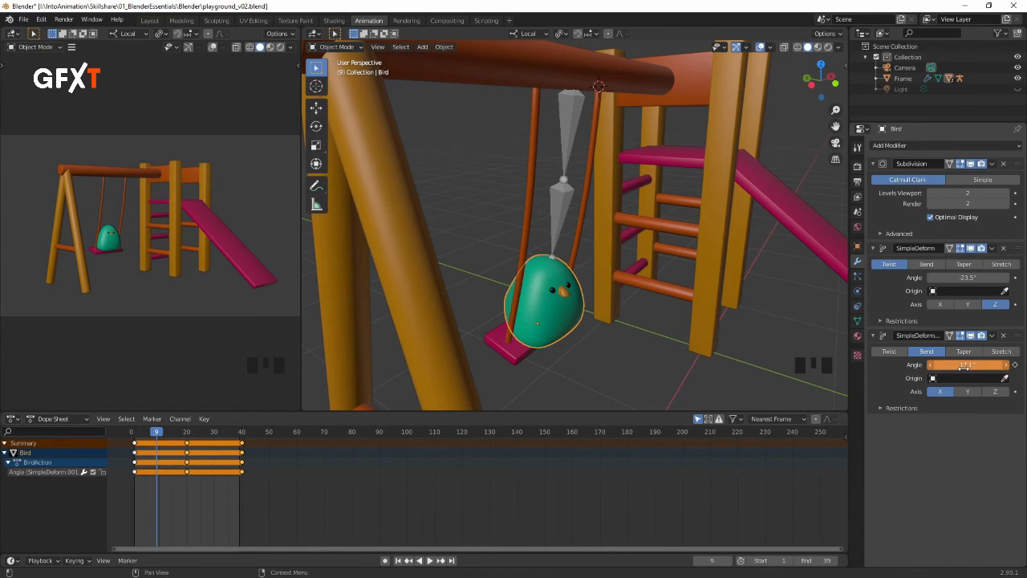
{"action": "left_click", "coordinate": [1015, 365]}
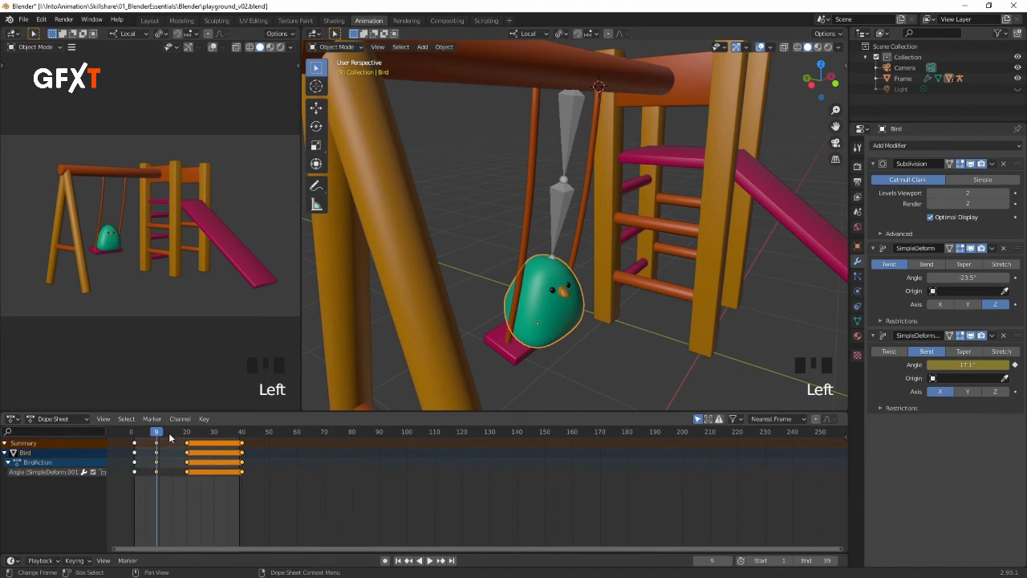
Step: Set the bird's Bend modifier angle to -3.9° at frame 30 and keyframe it
{"action": "left_click_drag", "start_coordinate": [154, 442], "coordinate": [211, 439]}
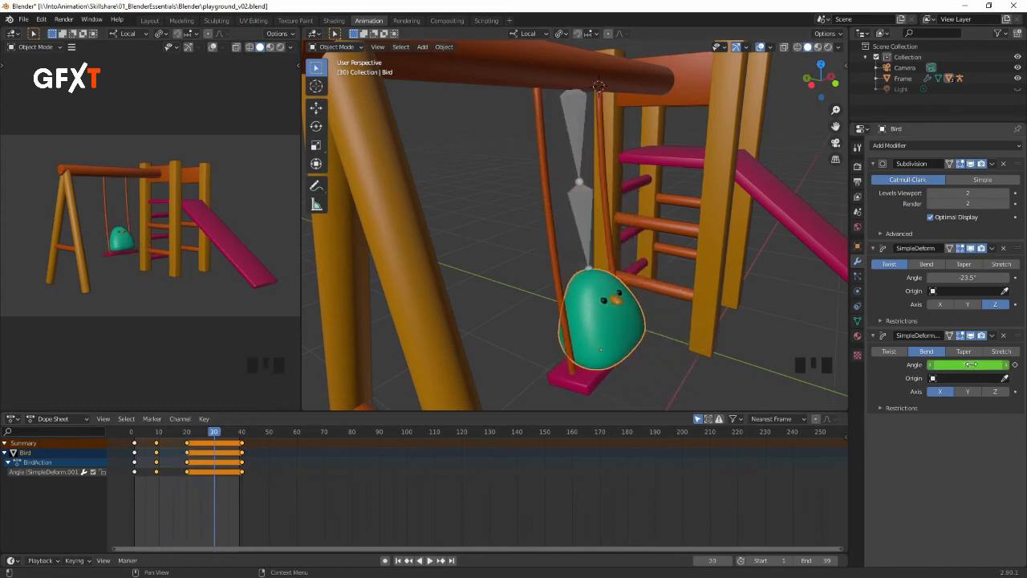
{"action": "left_click", "coordinate": [930, 364]}
{"action": "left_click_drag", "start_coordinate": [968, 364], "coordinate": [941, 364]}
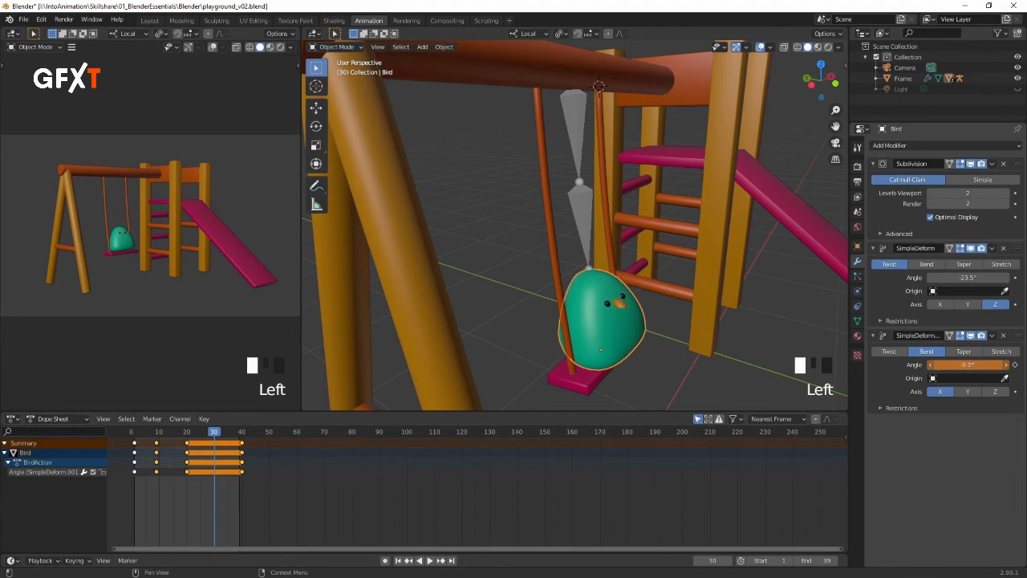
{"action": "left_click_drag", "start_coordinate": [995, 364], "coordinate": [989, 364]}
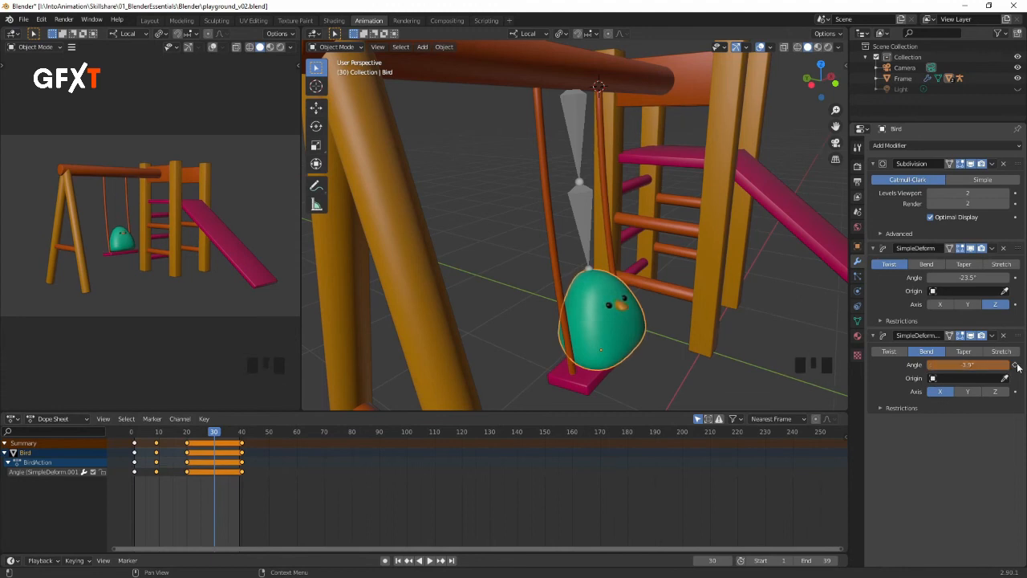
{"action": "left_click", "coordinate": [1015, 366]}
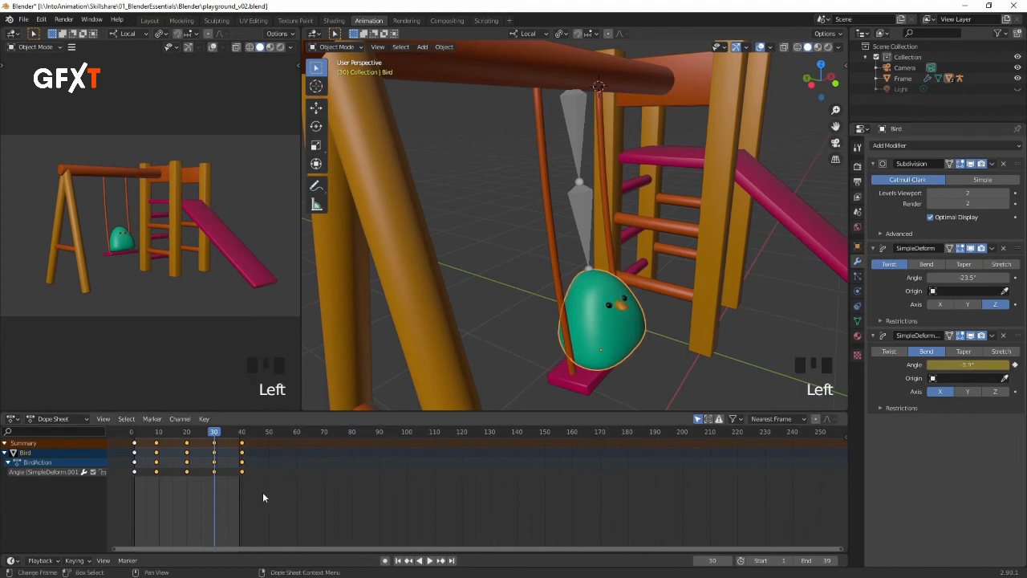
Step: Play back the bird's bending motion and show its whole Bend angle curve in the Graph Editor with all keyframes selected
{"action": "key", "text": "space"}
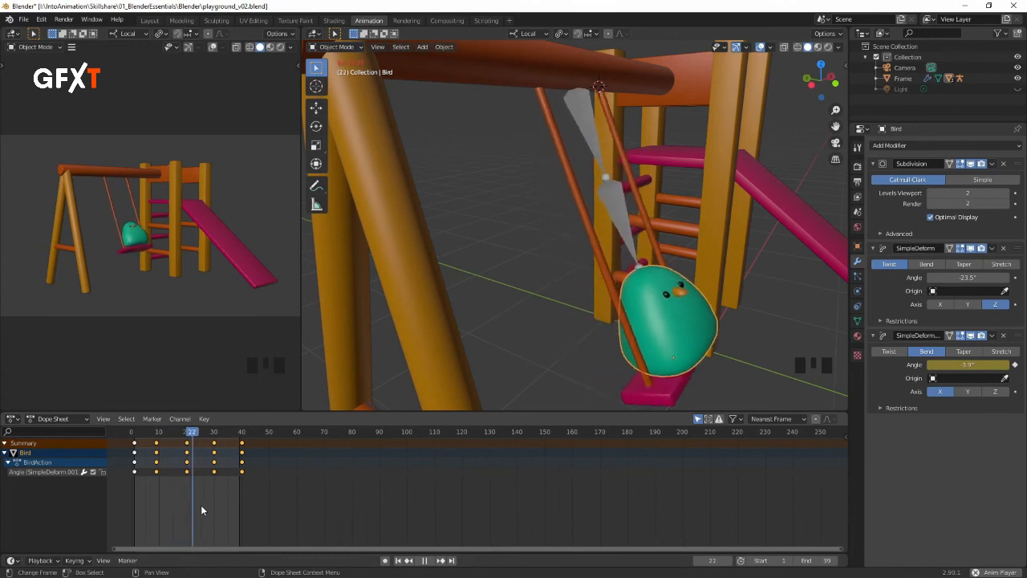
{"action": "key", "text": "space"}
{"action": "key", "text": "ctrl+Tab"}
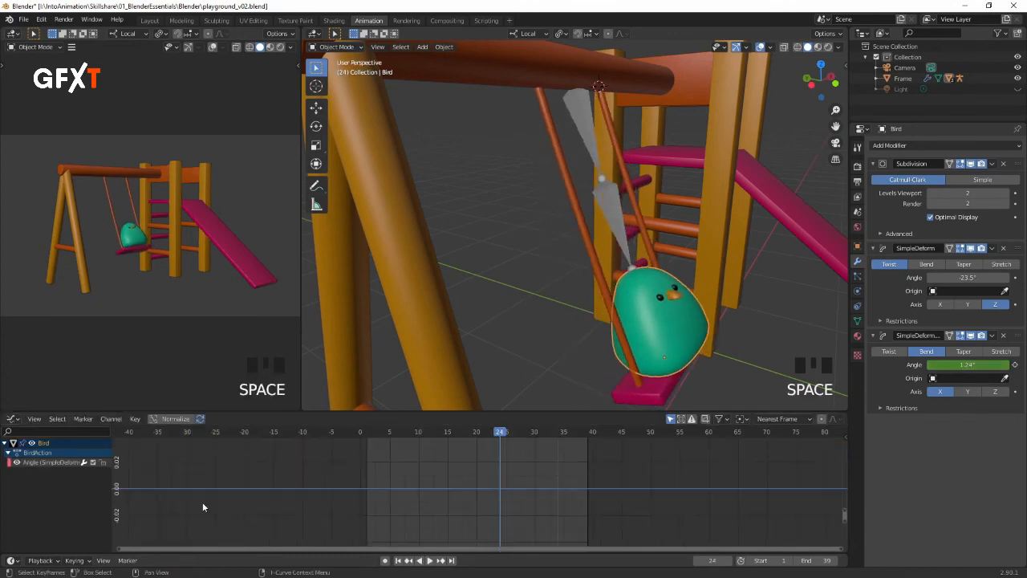
{"action": "key", "text": "a"}
{"action": "key", "text": "Home"}
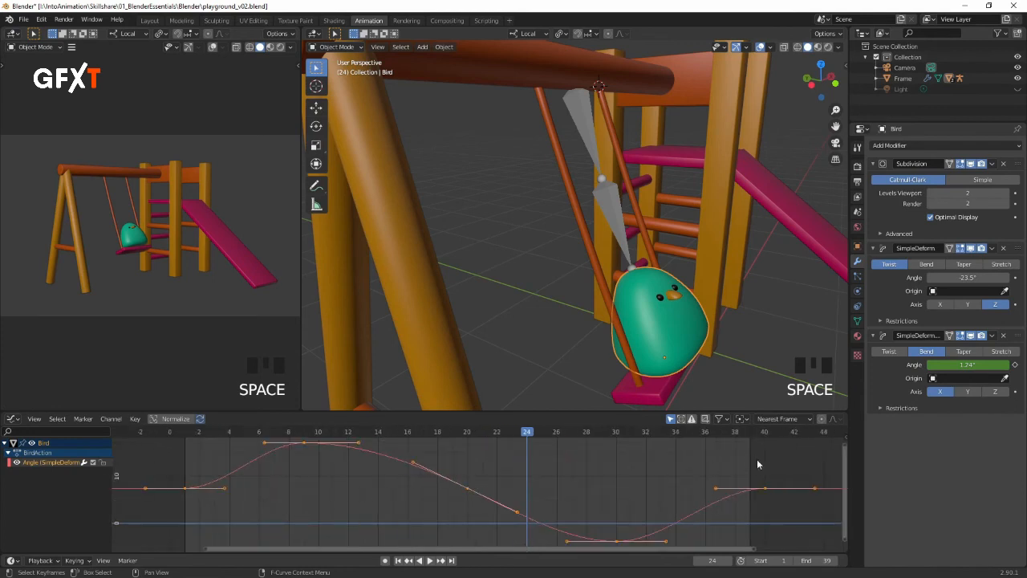
Step: Tilt the curve handles of the frame 1 and frame 40 keyframes together into a rising slope for a smooth loop, and play it back
{"action": "left_click_drag", "start_coordinate": [200, 467], "coordinate": [172, 509]}
{"action": "left_click_drag", "start_coordinate": [812, 461], "coordinate": [743, 505], "text": "shift"}
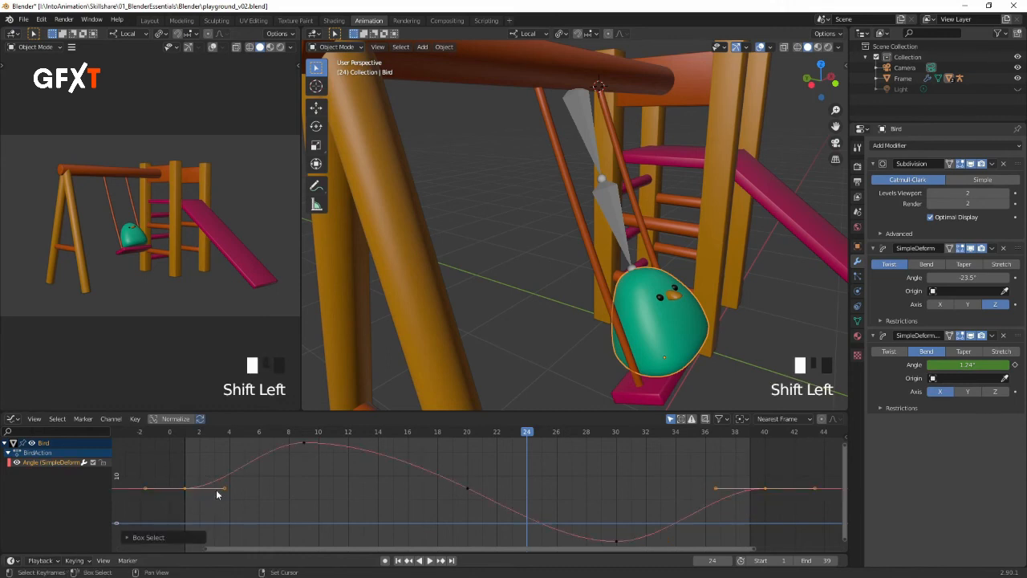
{"action": "left_click_drag", "start_coordinate": [224, 487], "coordinate": [221, 465]}
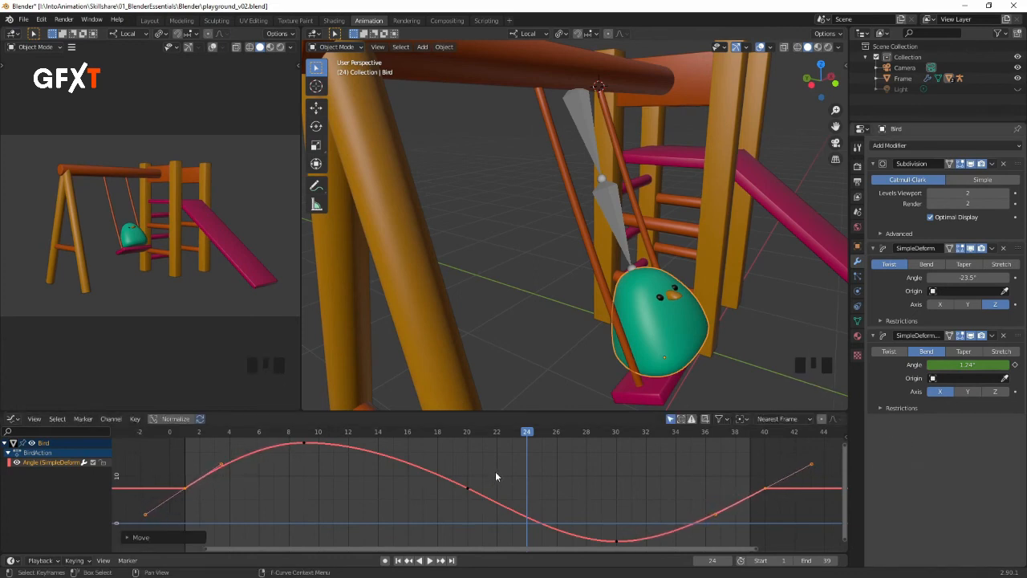
{"action": "key", "text": "space"}
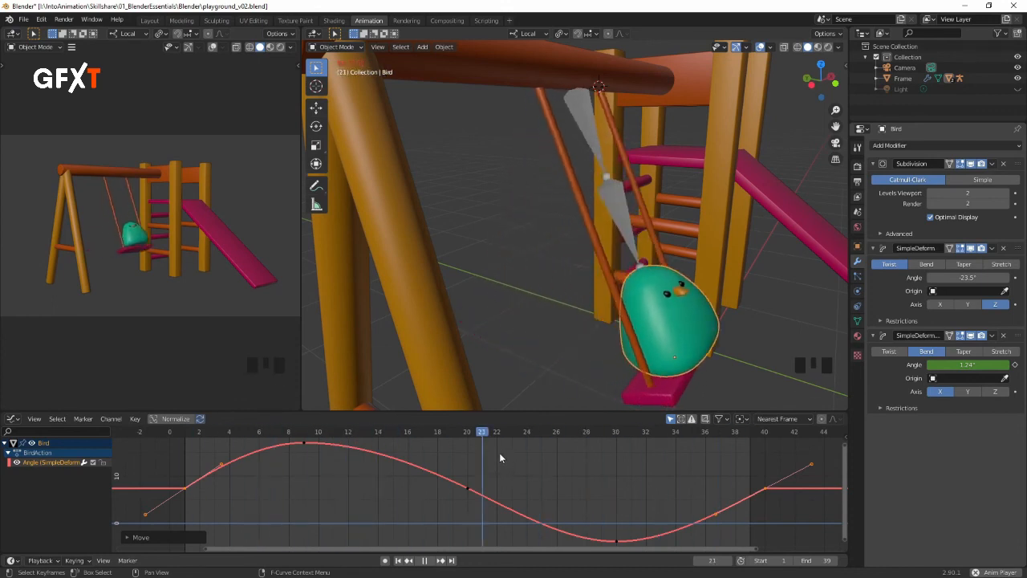
{"action": "key", "text": "space"}
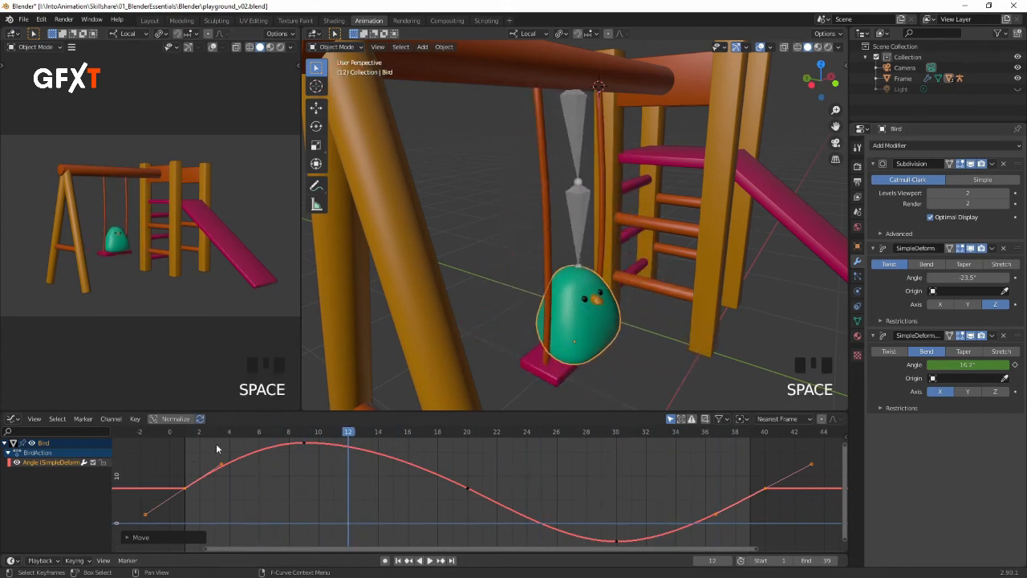
Step: Return the animation to frame 1 and save the file
{"action": "key", "text": "shift+Left"}
{"action": "key", "text": "ctrl+s"}
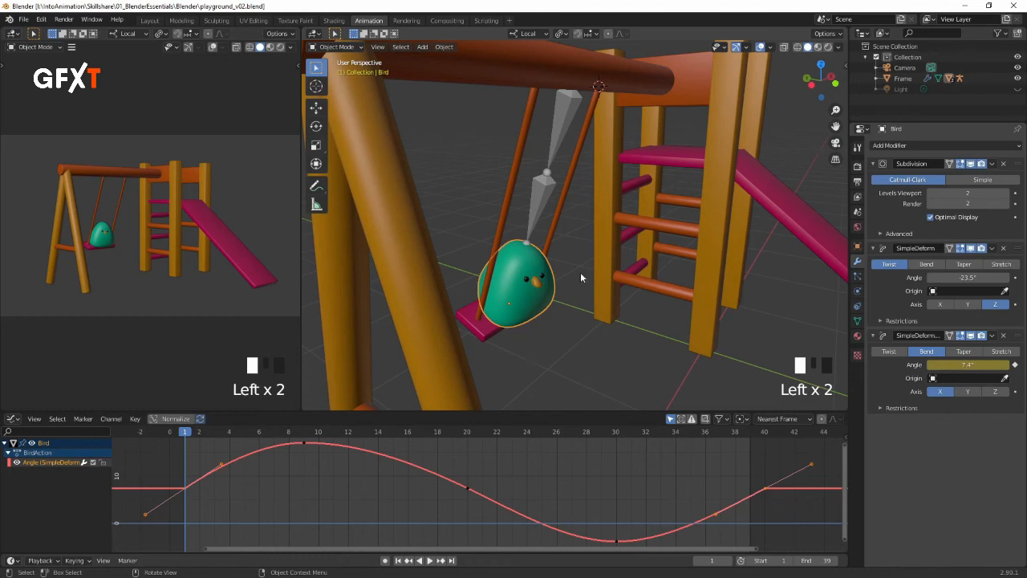
Step: In the Layout workspace, unhide the light and preview the playground in rendered shading before returning to solid shading
{"action": "left_click", "coordinate": [147, 21]}
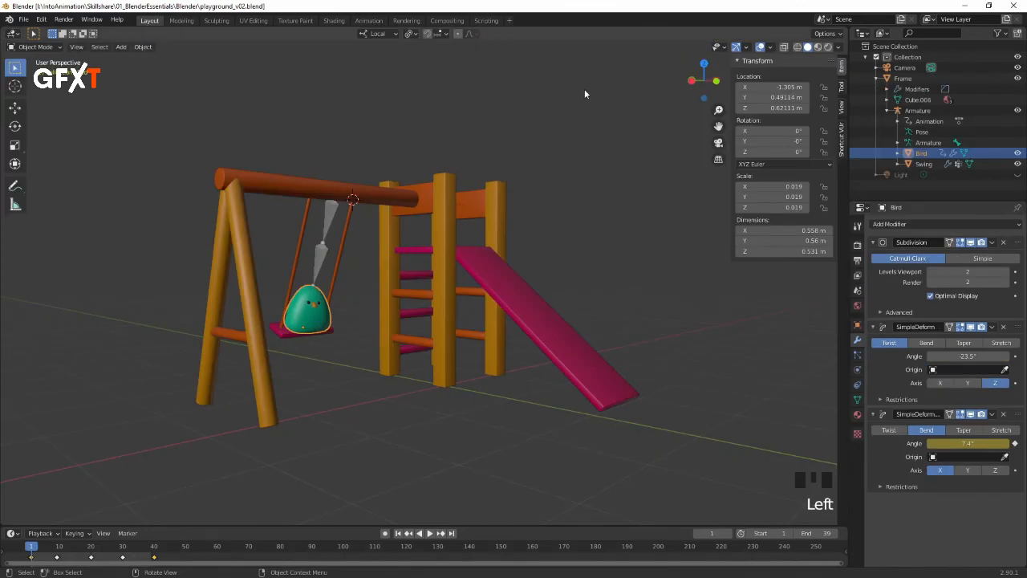
{"action": "left_click", "coordinate": [1018, 175]}
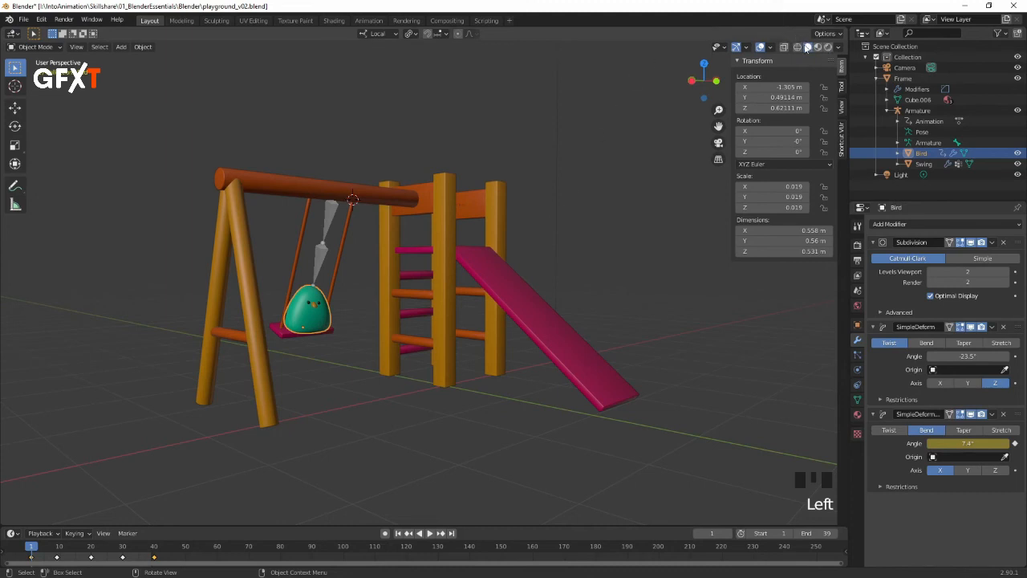
{"action": "left_click", "coordinate": [830, 50]}
{"action": "mouse_move", "coordinate": [607, 194]}
{"action": "middle_mouse_down"}
{"action": "mouse_move", "coordinate": [585, 251]}
{"action": "mouse_move", "coordinate": [537, 244]}
{"action": "mouse_move", "coordinate": [562, 246]}
{"action": "mouse_move", "coordinate": [541, 197]}
{"action": "middle_mouse_up"}
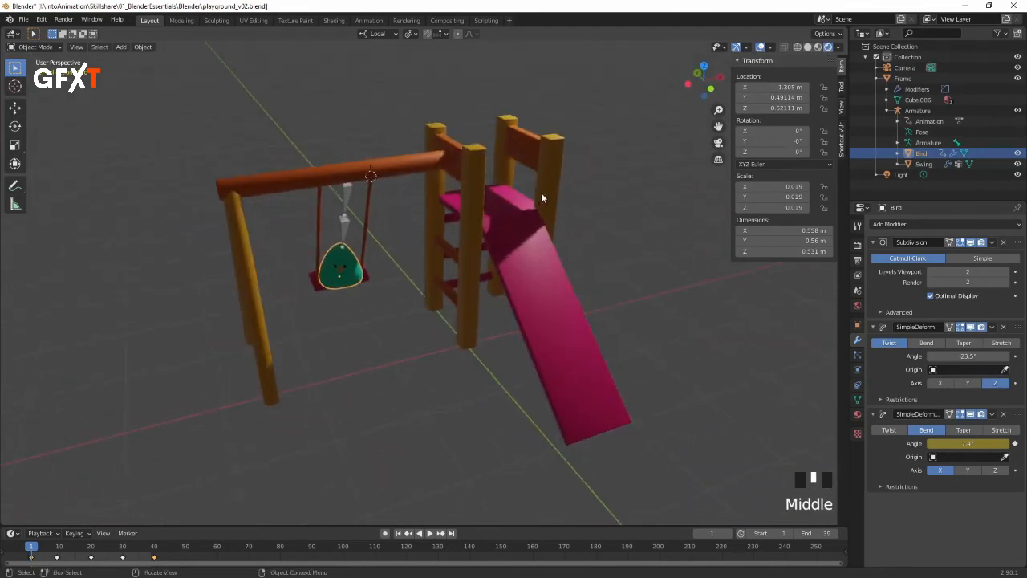
{"action": "middle_click_drag", "start_coordinate": [518, 284], "coordinate": [469, 86]}
{"action": "middle_click_drag", "start_coordinate": [517, 198], "coordinate": [501, 219]}
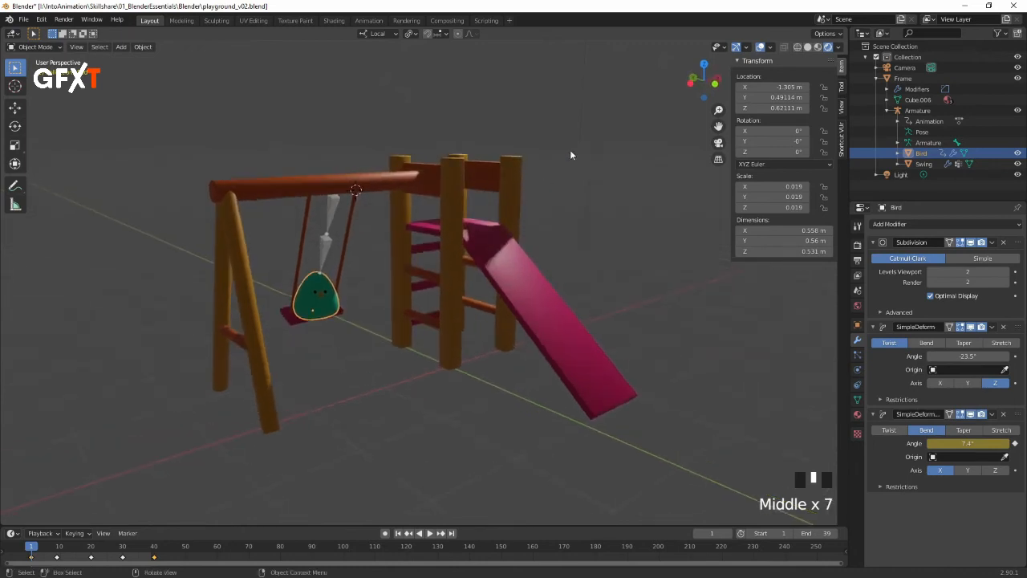
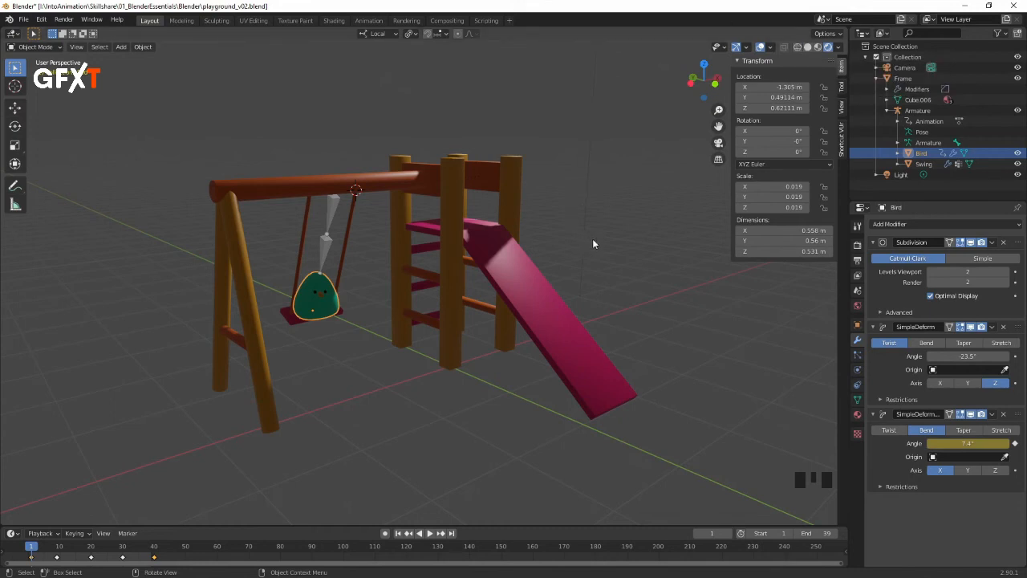
{"action": "key", "text": "z"}
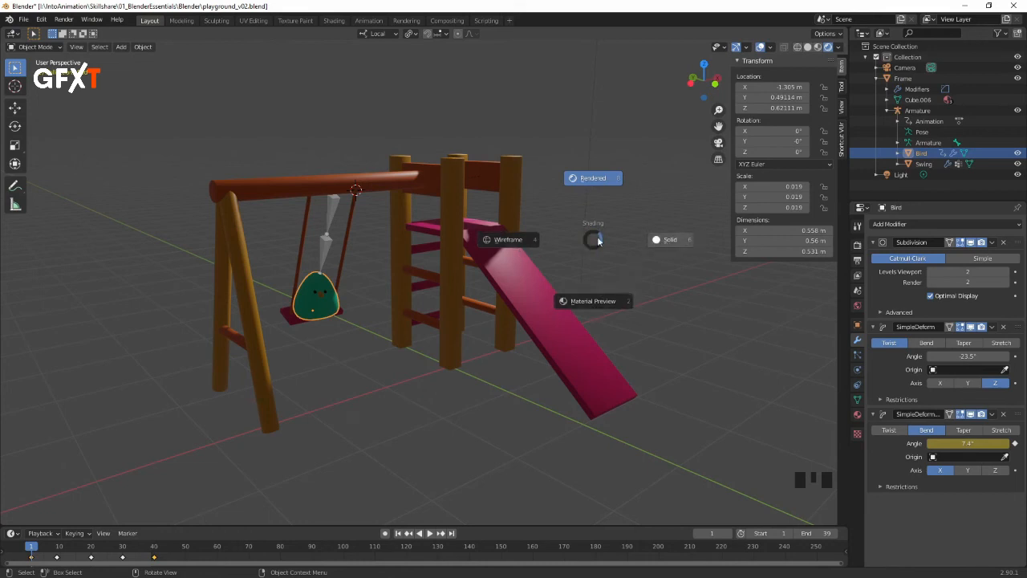
{"action": "left_click", "coordinate": [666, 242]}
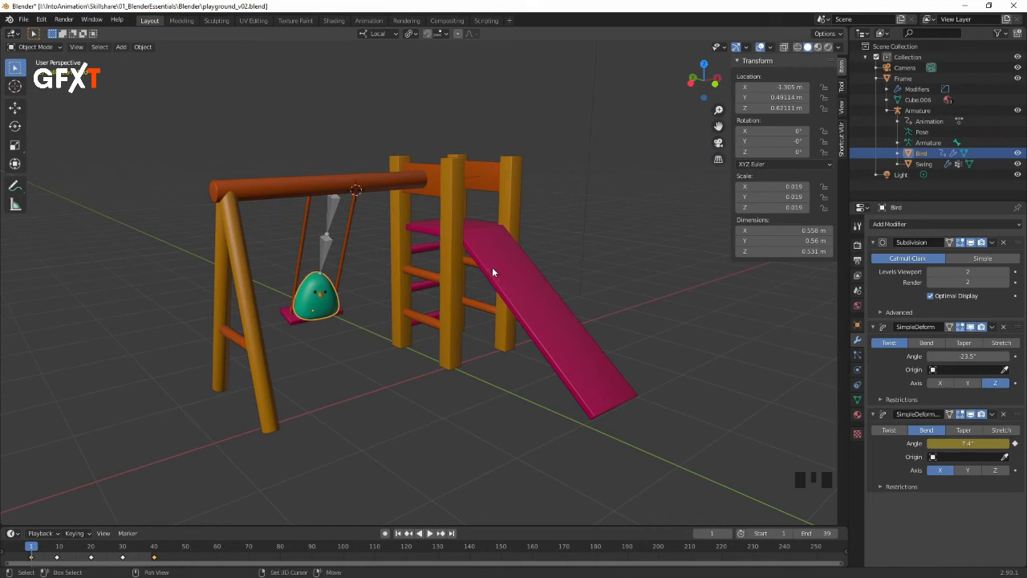
{"action": "key", "text": "shift+a"}
{"action": "mouse_move", "coordinate": [490, 194]}
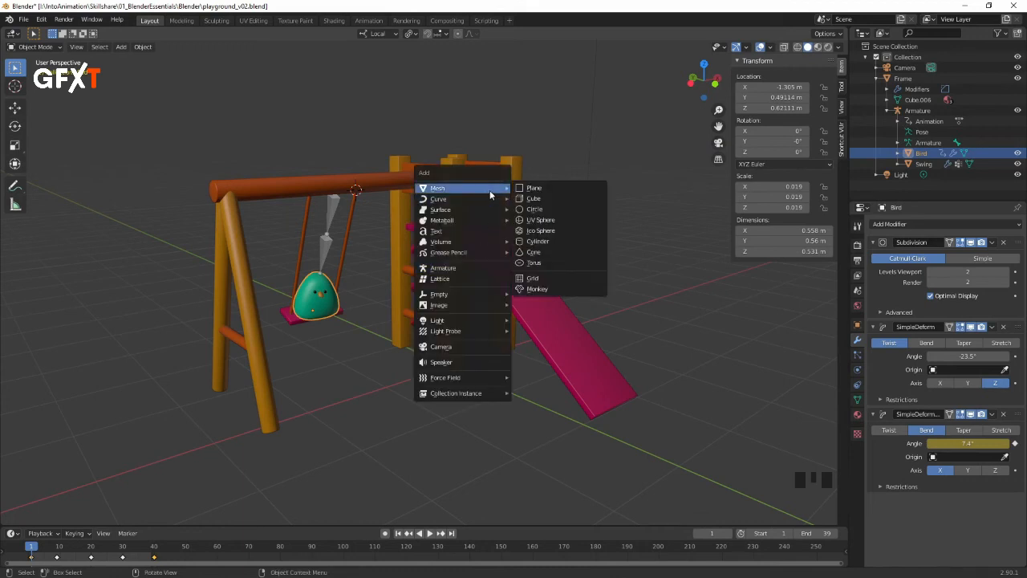
{"action": "left_click", "coordinate": [549, 199]}
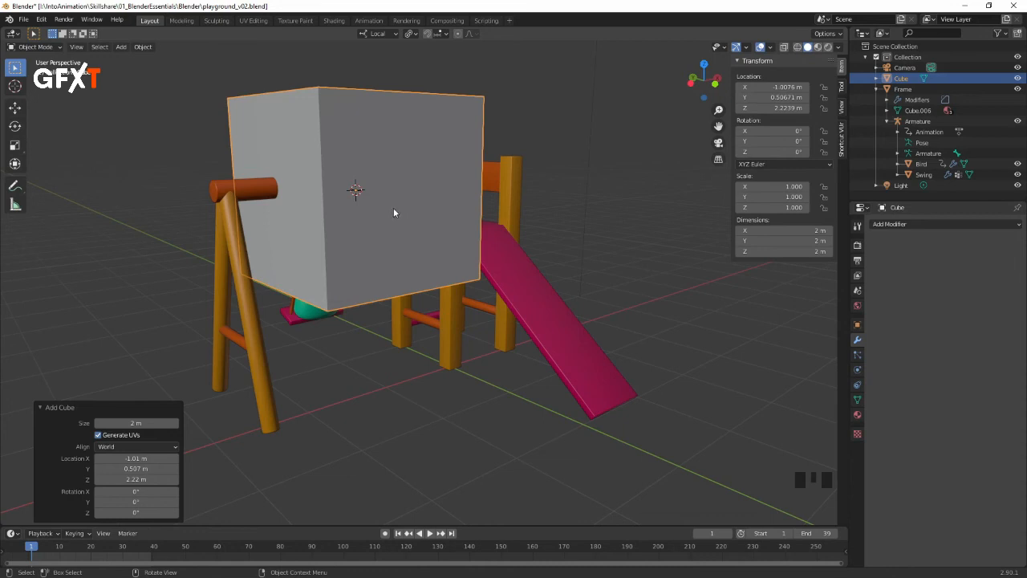
{"action": "key", "text": "x"}
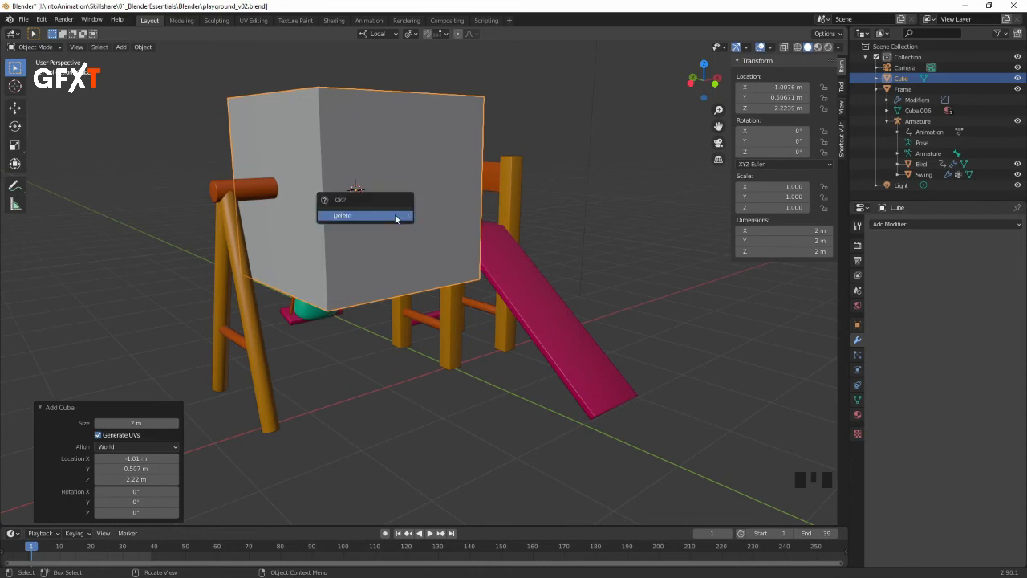
{"action": "left_click", "coordinate": [389, 216]}
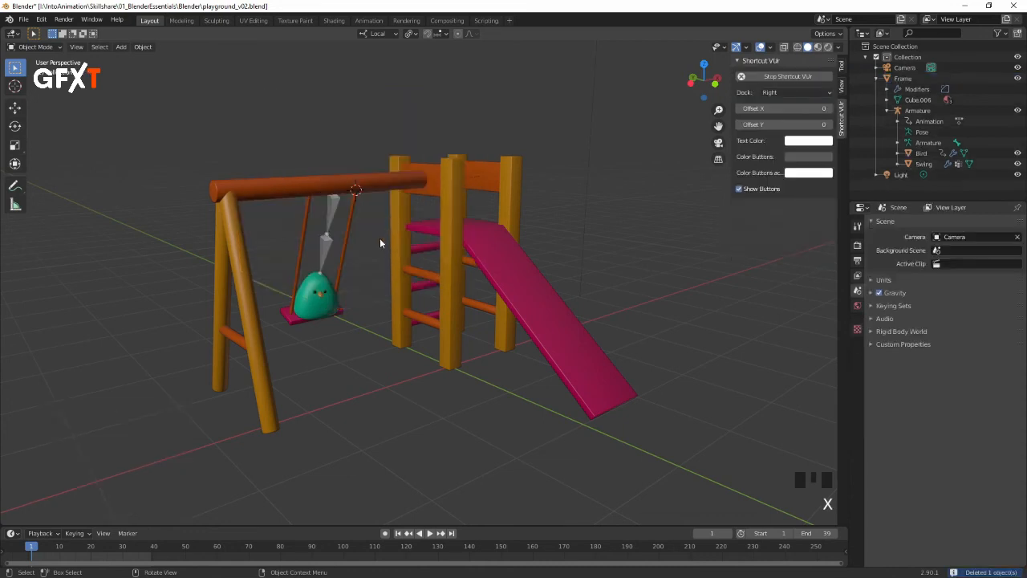
Step: Snap the 3D cursor to the world origin and add a cube there
{"action": "right_click", "coordinate": [372, 299]}
{"action": "mouse_move", "coordinate": [366, 290]}
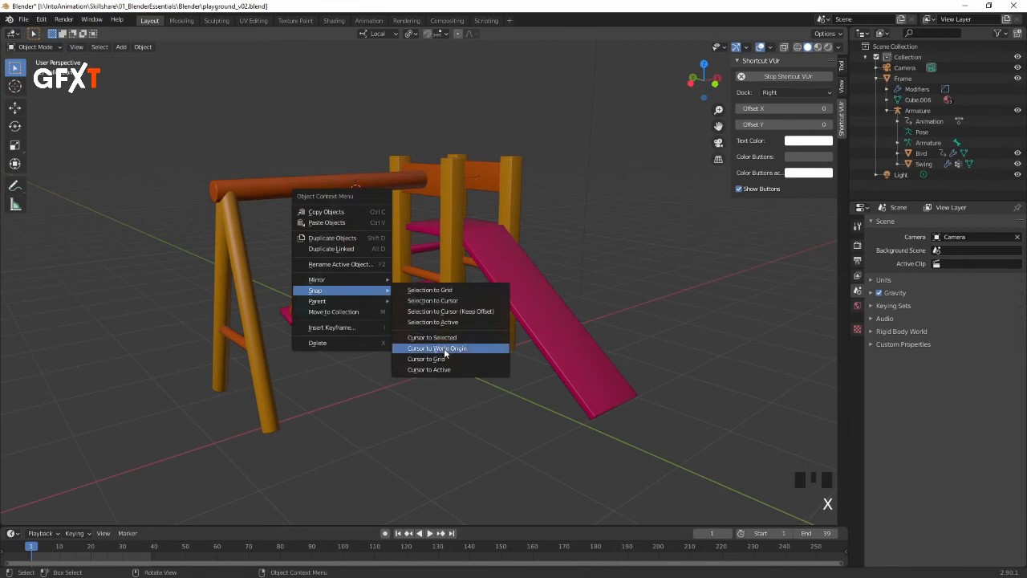
{"action": "left_click", "coordinate": [443, 353]}
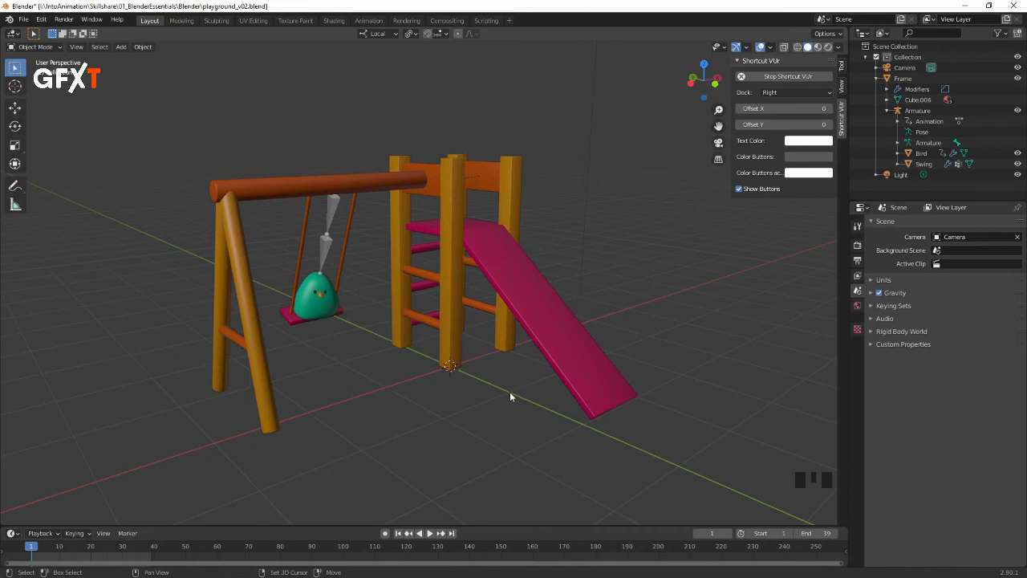
{"action": "key", "text": "shift+a"}
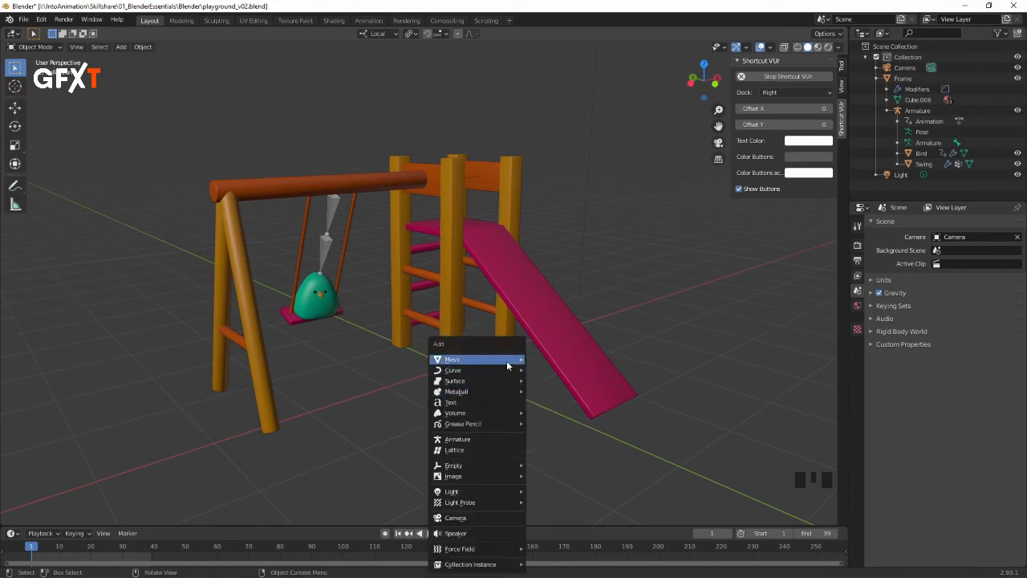
{"action": "mouse_move", "coordinate": [521, 358]}
{"action": "left_click", "coordinate": [559, 369]}
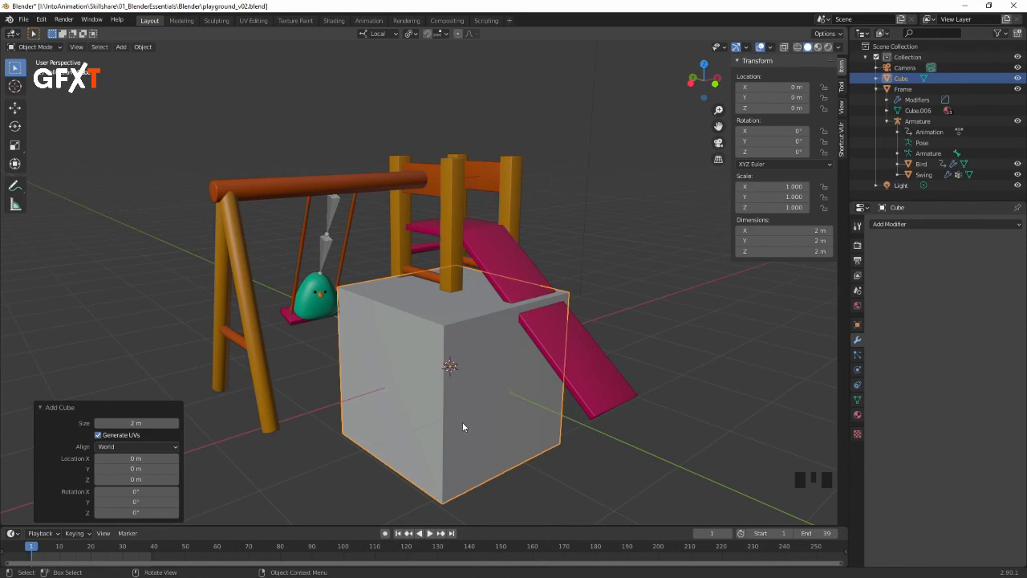
Step: Enlarge the cube around the playground to dimensions of 20 m in X, Y and Z
{"action": "key", "text": "s"}
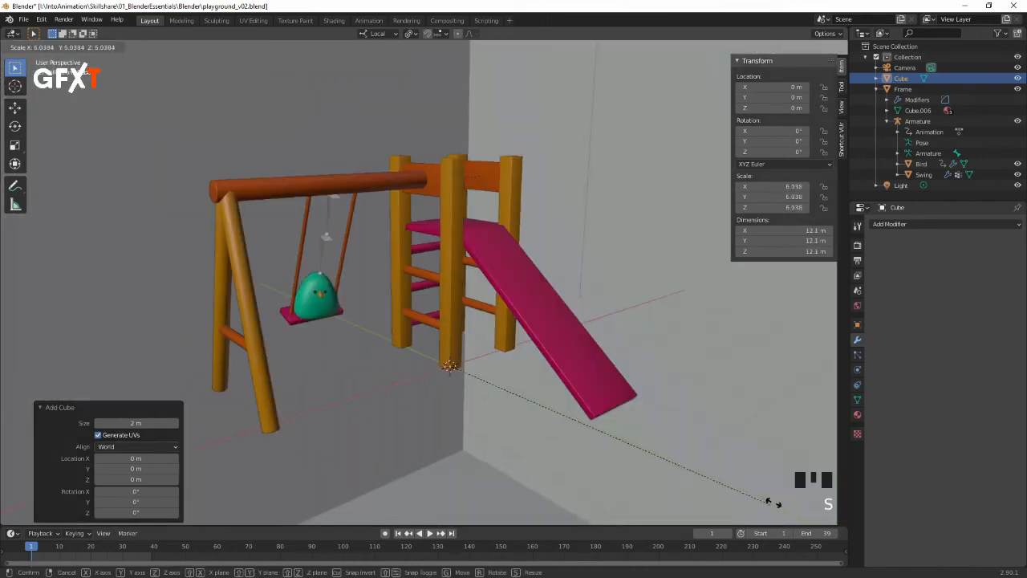
{"action": "left_click", "coordinate": [794, 462]}
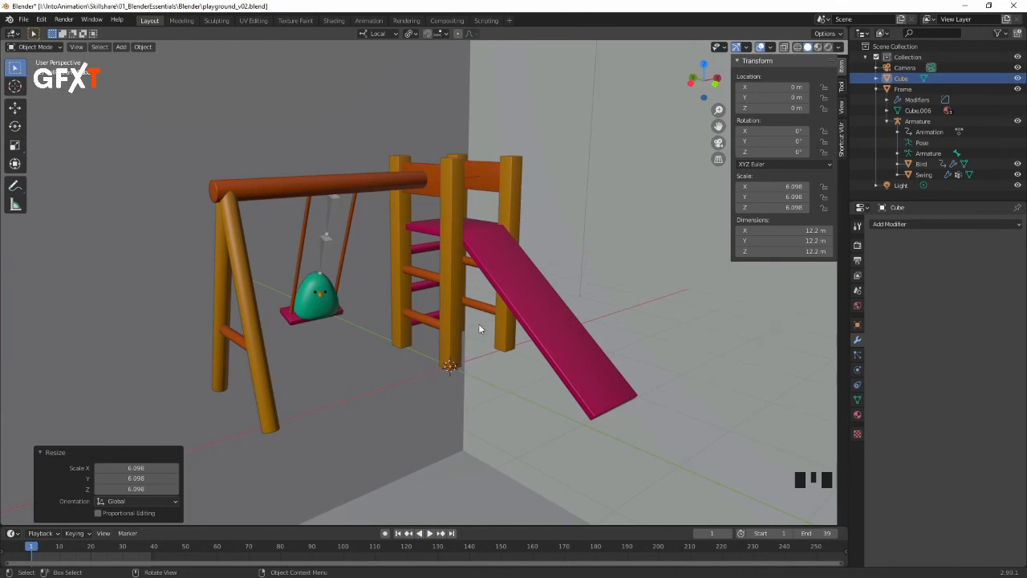
{"action": "left_click_drag", "start_coordinate": [801, 231], "coordinate": [766, 251]}
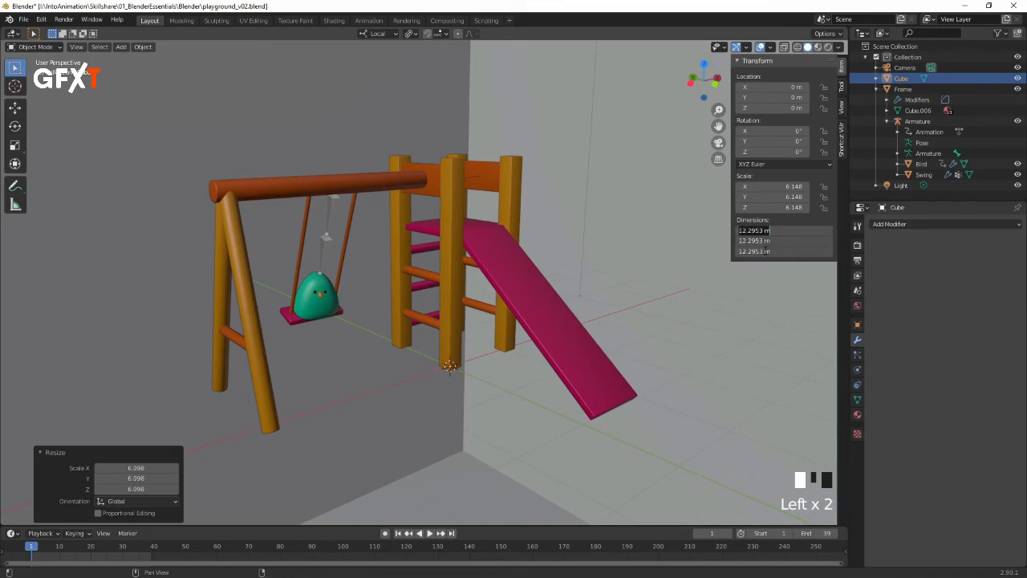
{"action": "type", "text": "20"}
{"action": "key", "text": "Return"}
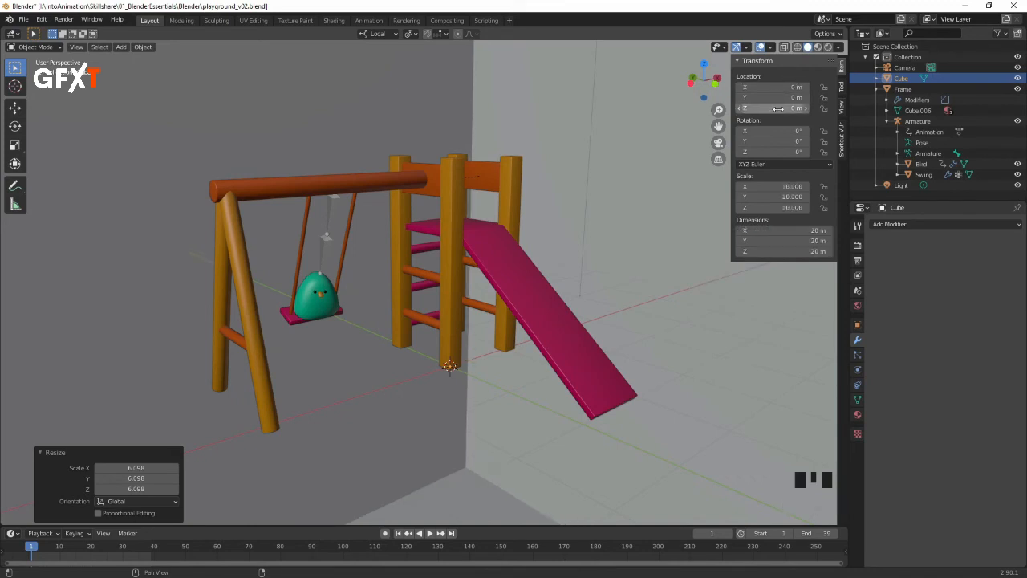
Step: Set the cube's Z location to 10 m so its bottom face forms the ground beneath the playground
{"action": "left_click", "coordinate": [787, 108]}
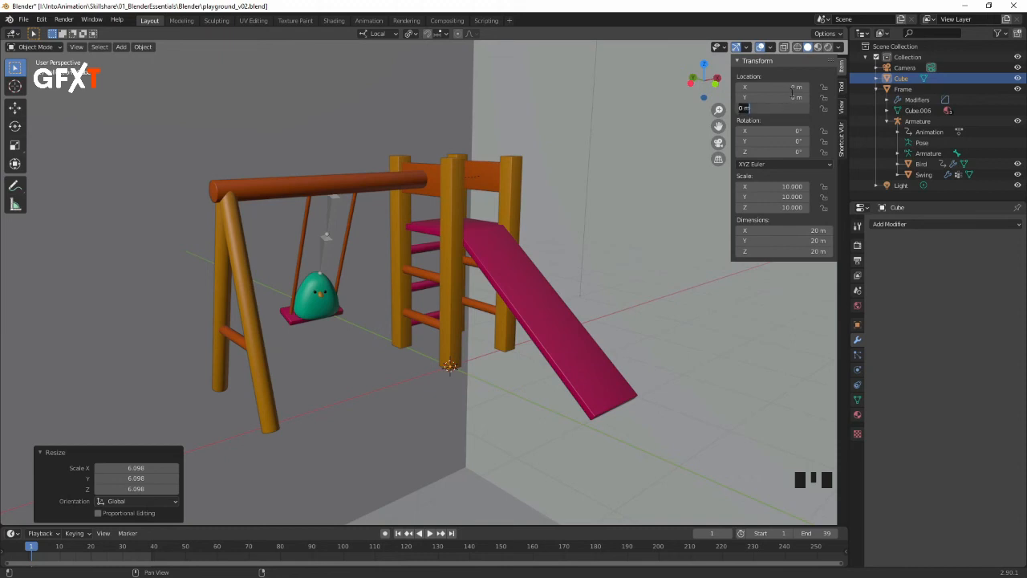
{"action": "type", "text": "10"}
{"action": "left_click", "coordinate": [793, 93]}
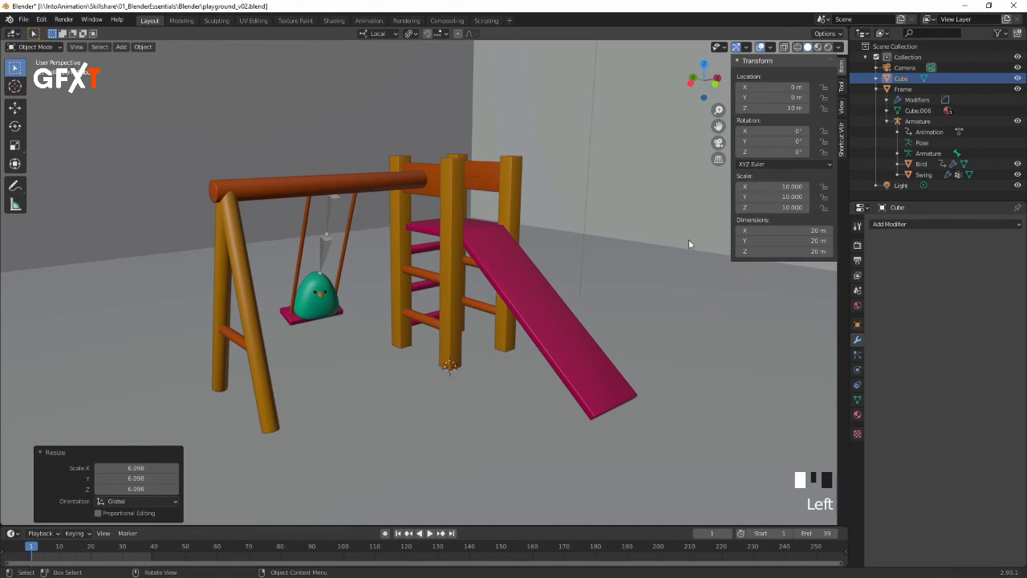
{"action": "mouse_move", "coordinate": [537, 214]}
{"action": "middle_mouse_down"}
{"action": "mouse_move", "coordinate": [512, 218]}
{"action": "mouse_move", "coordinate": [542, 216]}
{"action": "middle_mouse_up"}
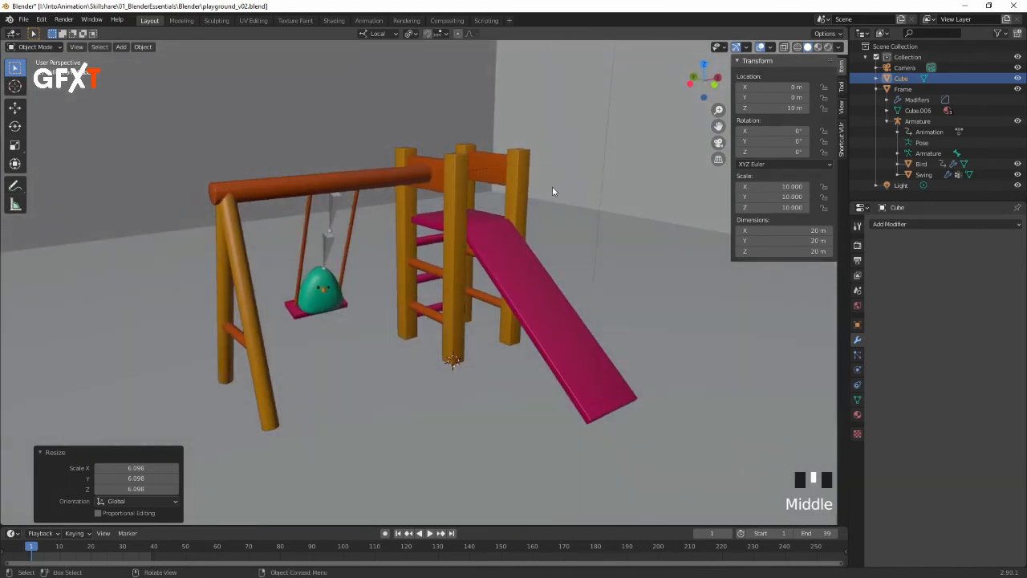
Step: Add a Bevel modifier to the cube and apply the cube's scale
{"action": "left_click", "coordinate": [904, 224]}
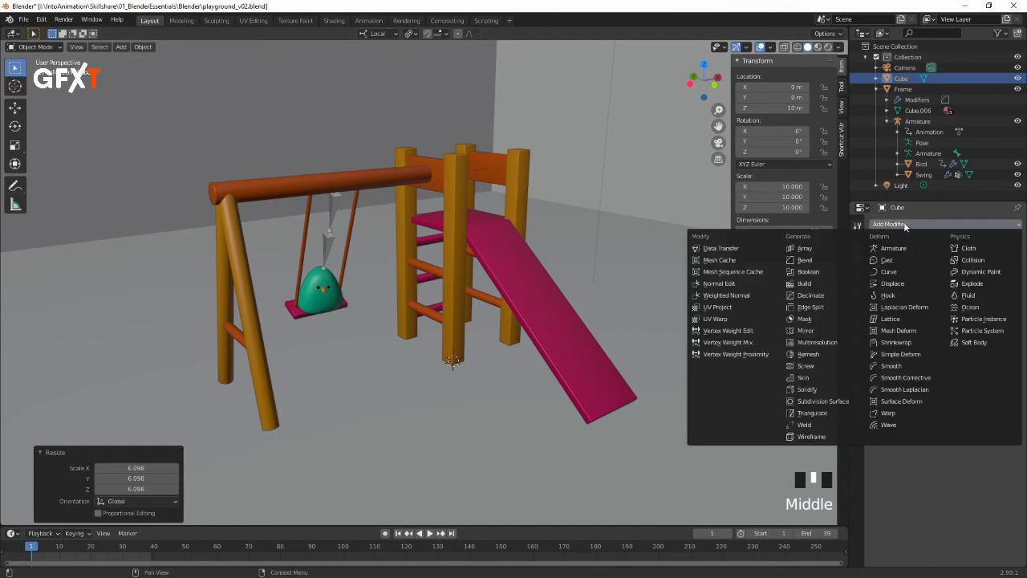
{"action": "left_click", "coordinate": [807, 260]}
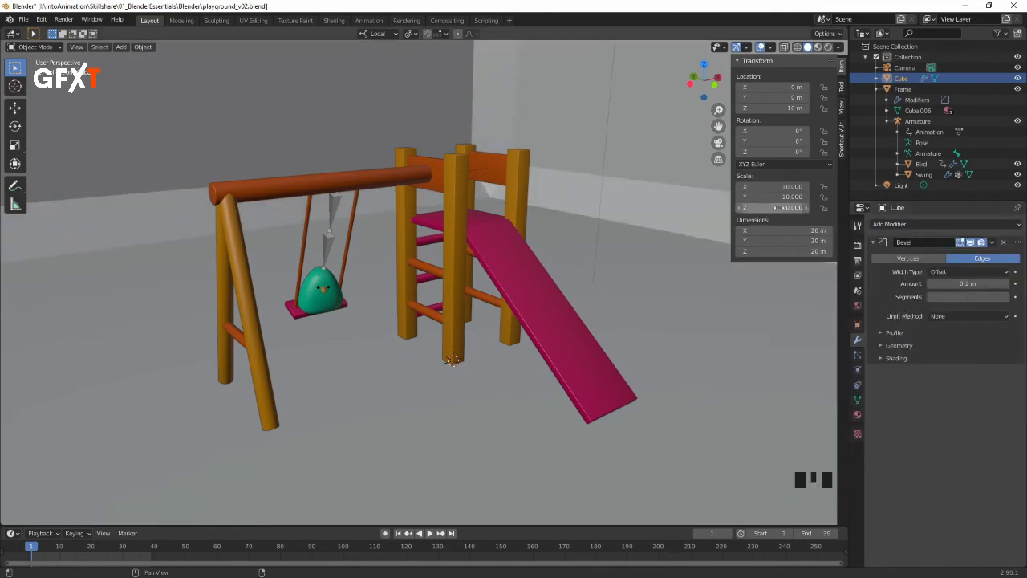
{"action": "key", "text": "ctrl+a"}
{"action": "left_click", "coordinate": [659, 299]}
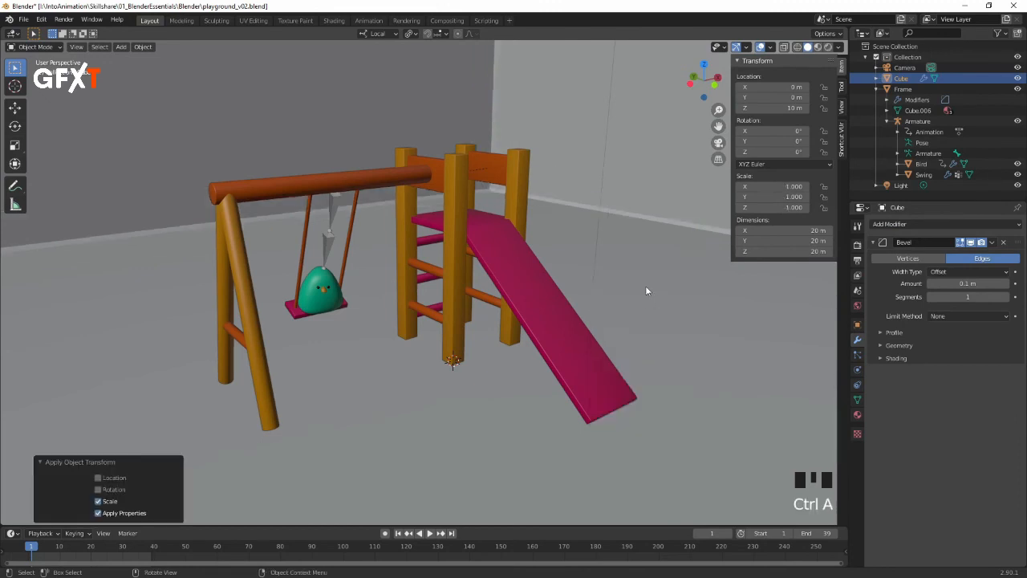
Step: Set the cube's bevel to 7 segments with an amount of about 3.85 m and shade the cube smooth
{"action": "left_click_drag", "start_coordinate": [967, 283], "coordinate": [1004, 283]}
{"action": "left_click", "coordinate": [1006, 297]}
{"action": "left_click", "coordinate": [1007, 297]}
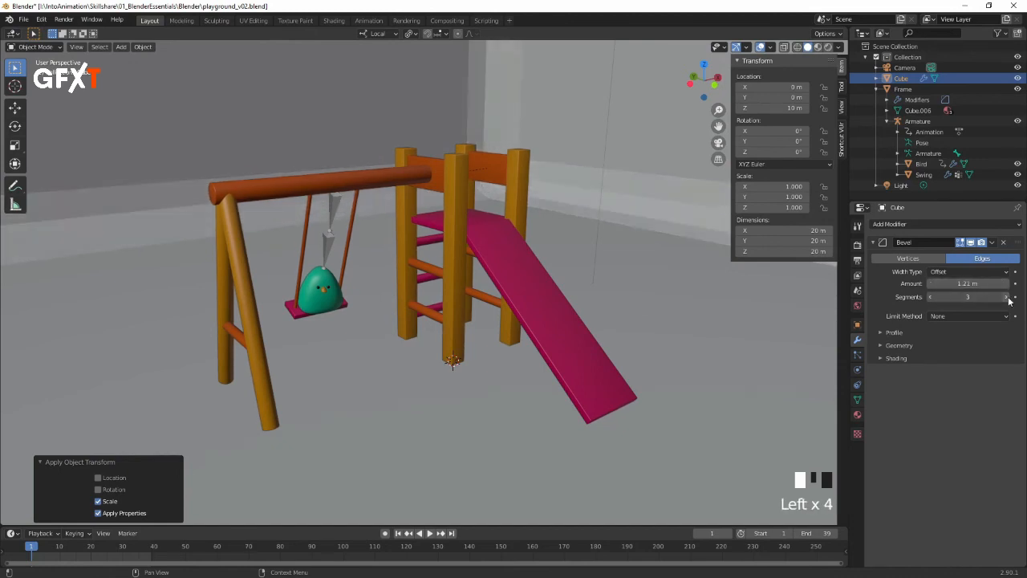
{"action": "left_click", "coordinate": [1006, 297]}
{"action": "left_click", "coordinate": [1007, 297]}
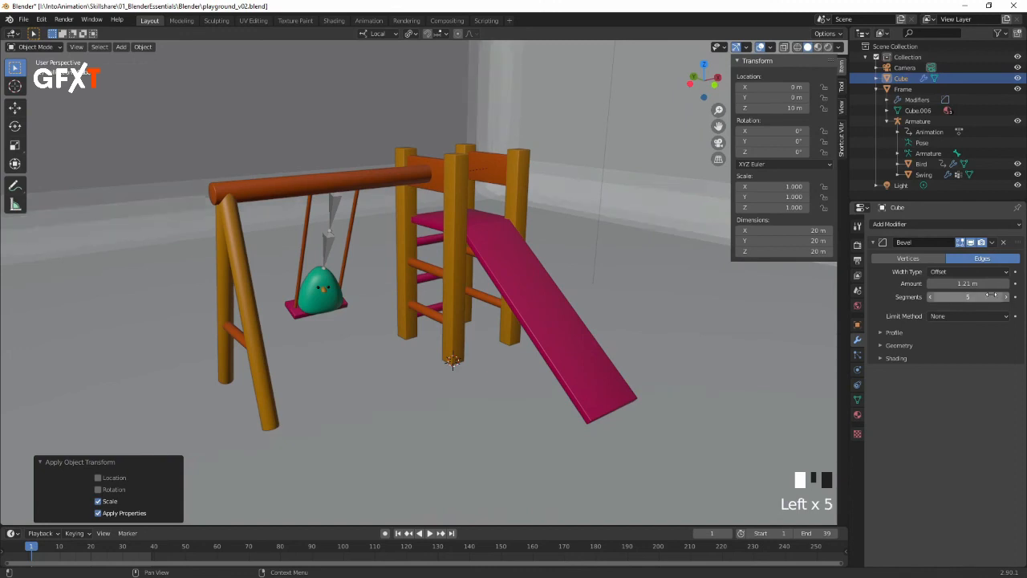
{"action": "left_click_drag", "start_coordinate": [949, 283], "coordinate": [1009, 283]}
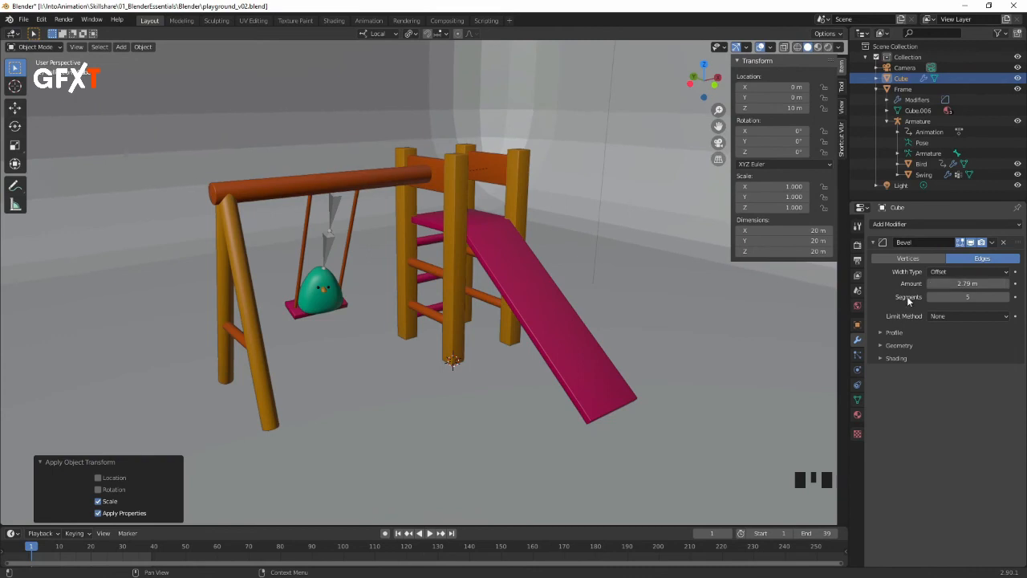
{"action": "left_click", "coordinate": [1007, 297]}
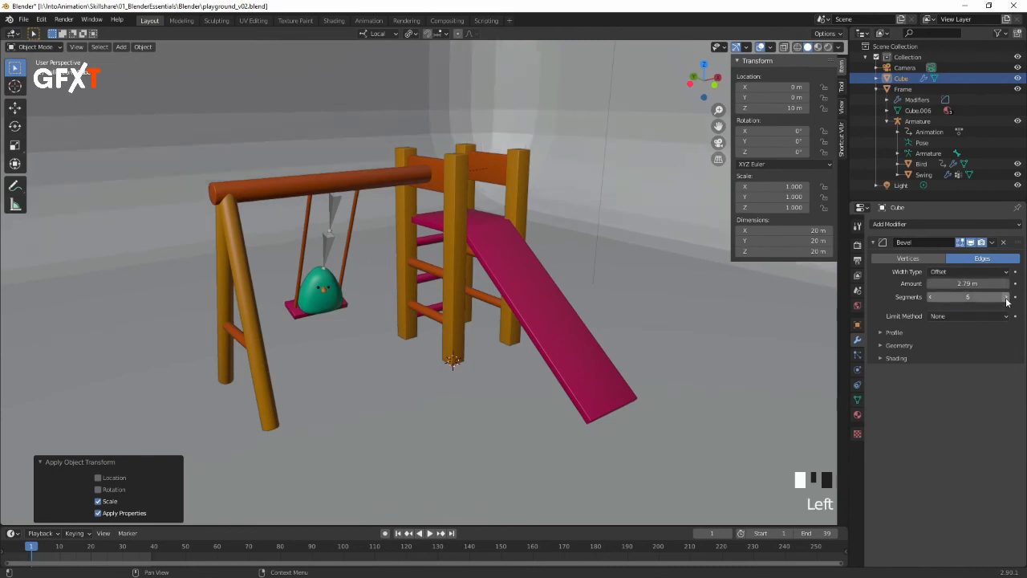
{"action": "left_click", "coordinate": [1006, 297]}
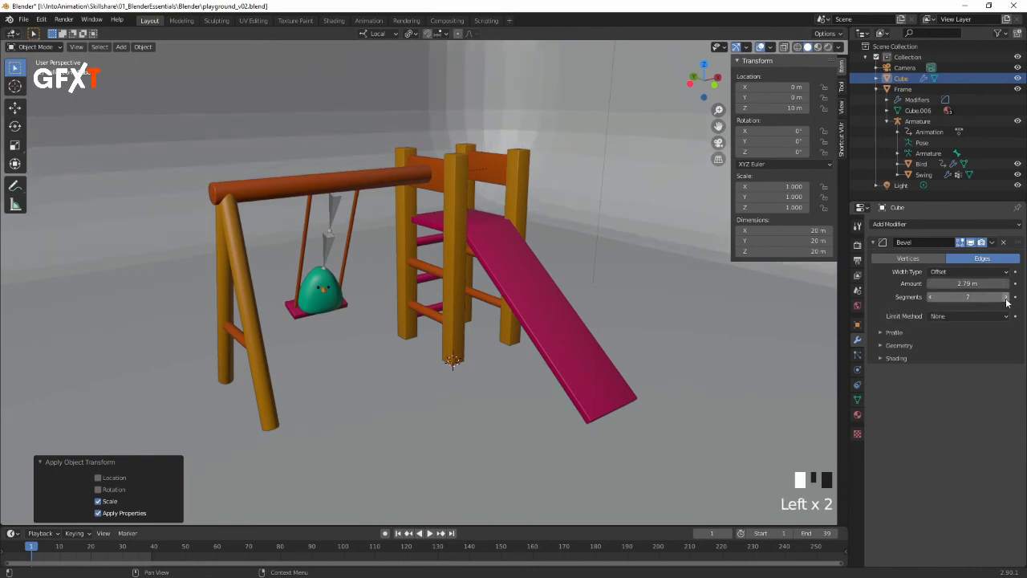
{"action": "right_click", "coordinate": [620, 207]}
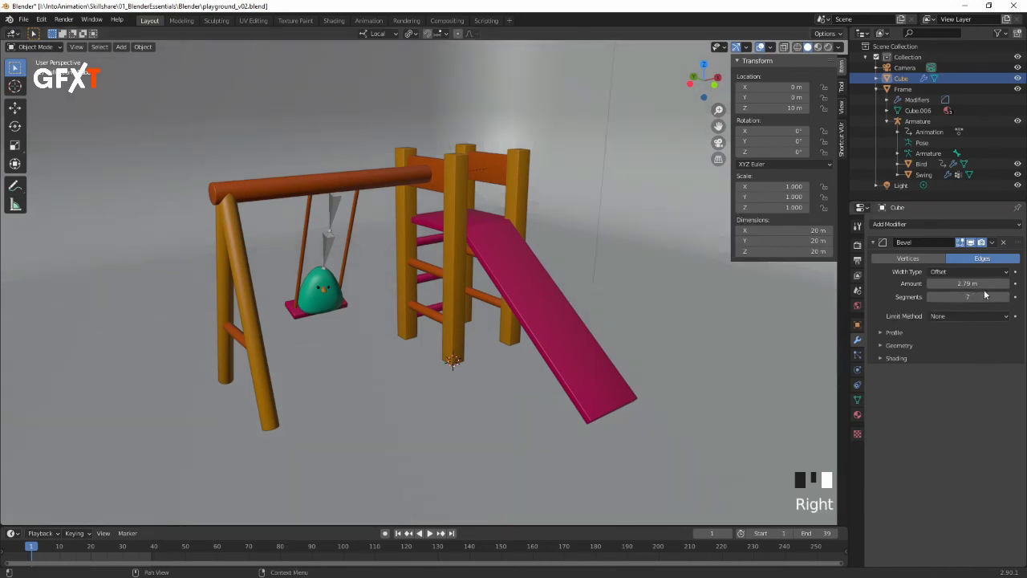
{"action": "left_click_drag", "start_coordinate": [961, 284], "coordinate": [975, 284]}
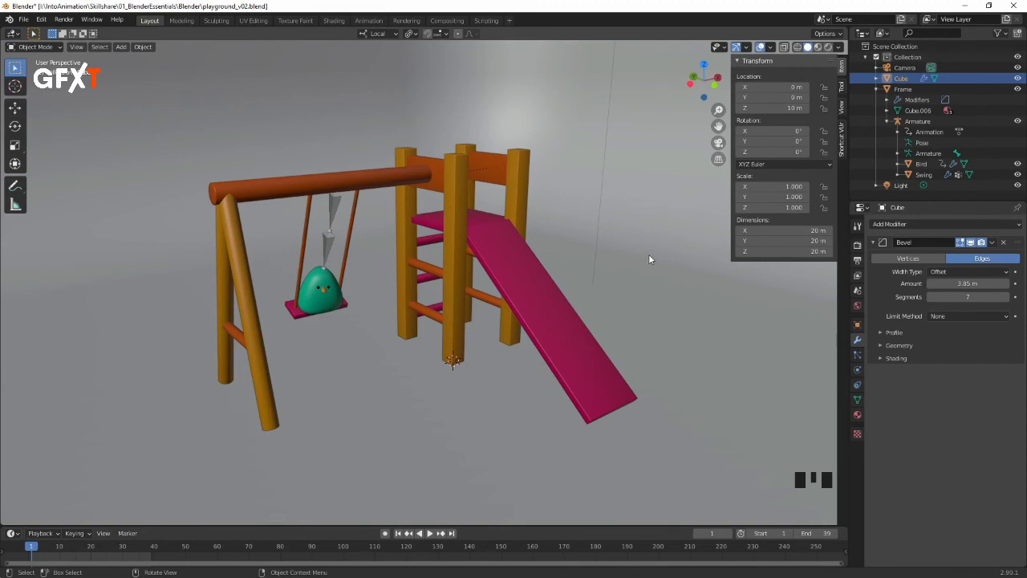
Step: Switch to the Shading workspace, give the cube a new material and set its base color to a fully saturated orange
{"action": "left_click", "coordinate": [334, 20]}
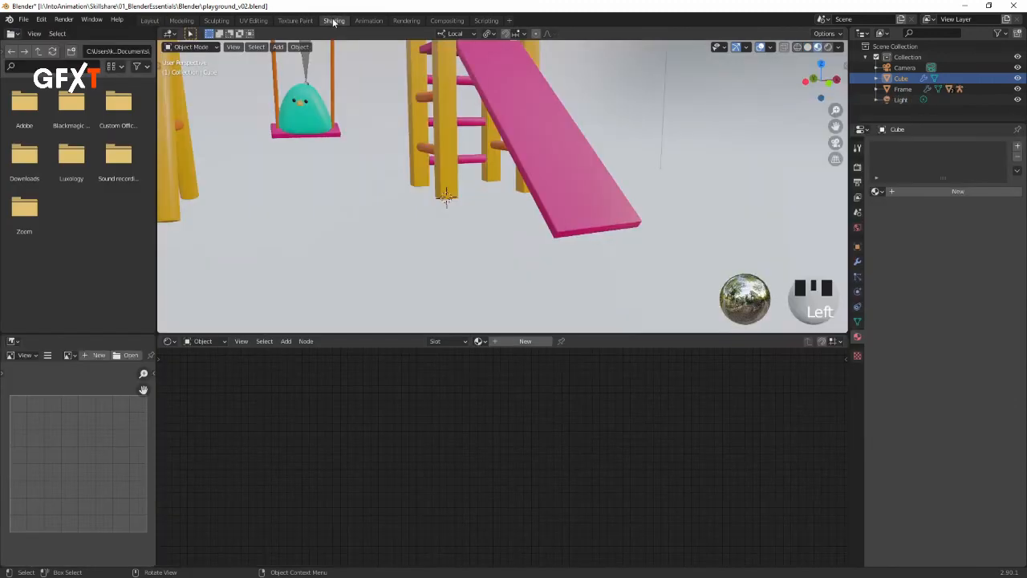
{"action": "middle_click_drag", "start_coordinate": [513, 130], "coordinate": [481, 137]}
{"action": "middle_click_drag", "start_coordinate": [482, 136], "coordinate": [597, 167], "text": "shift"}
{"action": "left_click", "coordinate": [623, 139]}
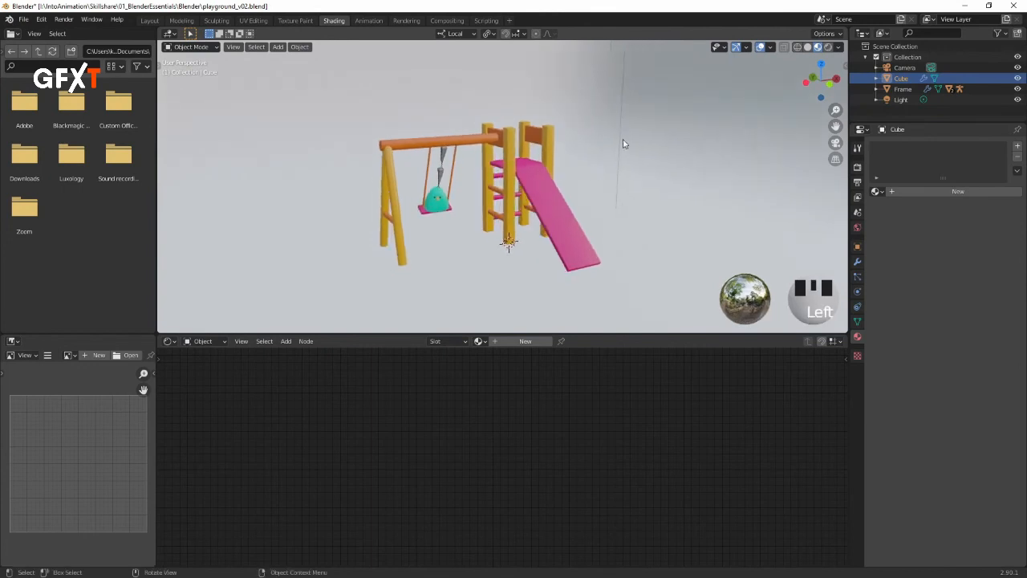
{"action": "left_click", "coordinate": [921, 191]}
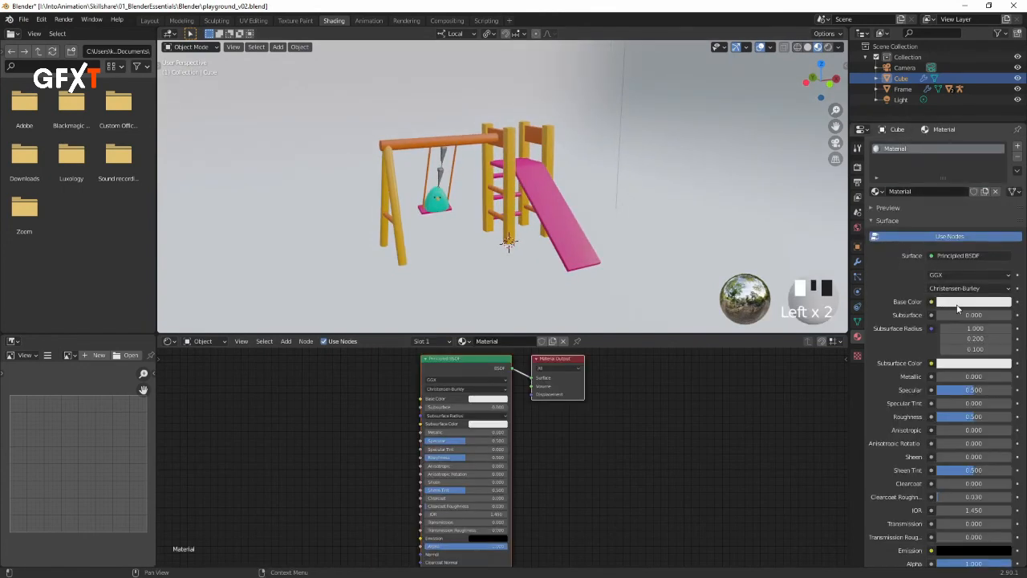
{"action": "left_click", "coordinate": [955, 305]}
{"action": "left_click", "coordinate": [931, 209]}
{"action": "left_click_drag", "start_coordinate": [931, 208], "coordinate": [929, 216]}
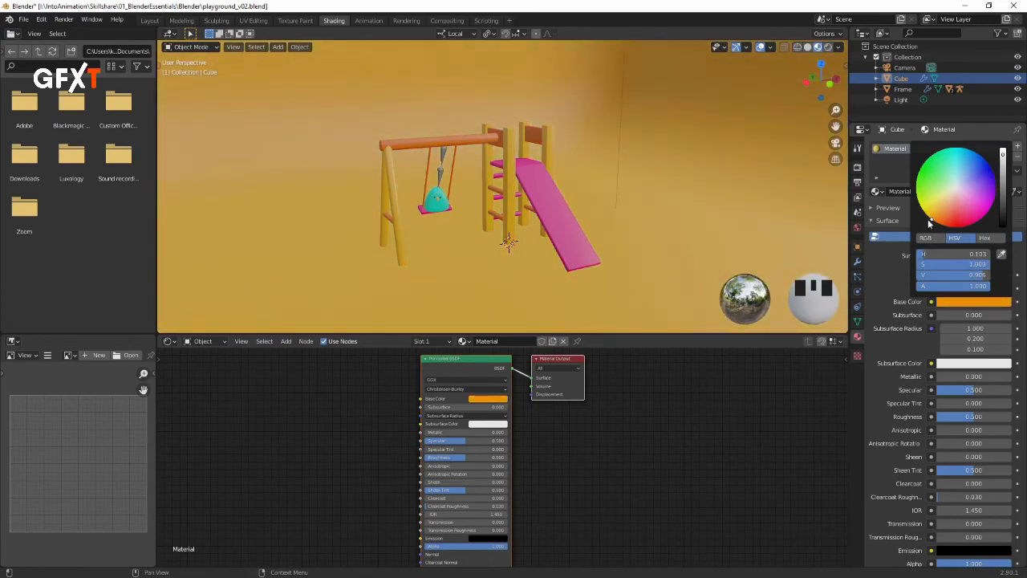
Step: Rename the cube's orange material as World
{"action": "middle_click_drag", "start_coordinate": [499, 225], "coordinate": [545, 200]}
{"action": "left_click", "coordinate": [931, 191]}
{"action": "type", "text": "W"}
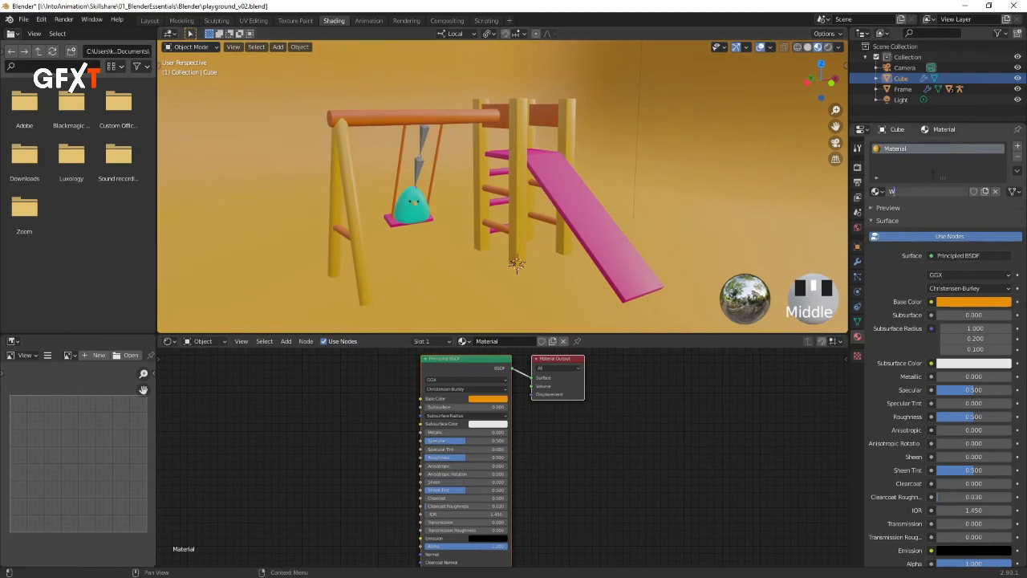
{"action": "type", "text": "orld"}
{"action": "key", "text": "Return"}
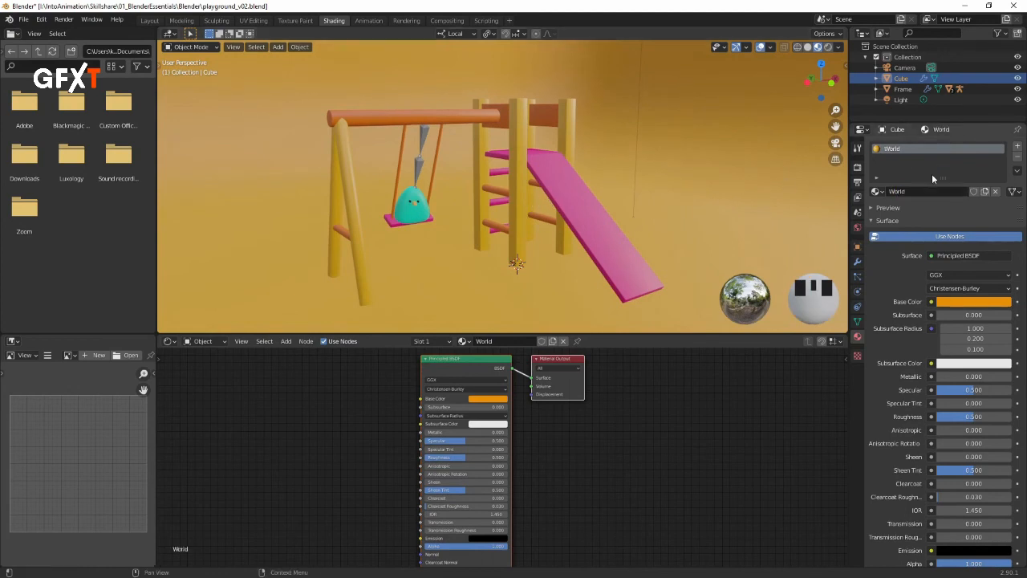
Step: Return to the Layout workspace and rename the cube object as Environment
{"action": "left_click", "coordinate": [150, 21]}
{"action": "middle_click_drag", "start_coordinate": [504, 307], "coordinate": [633, 172]}
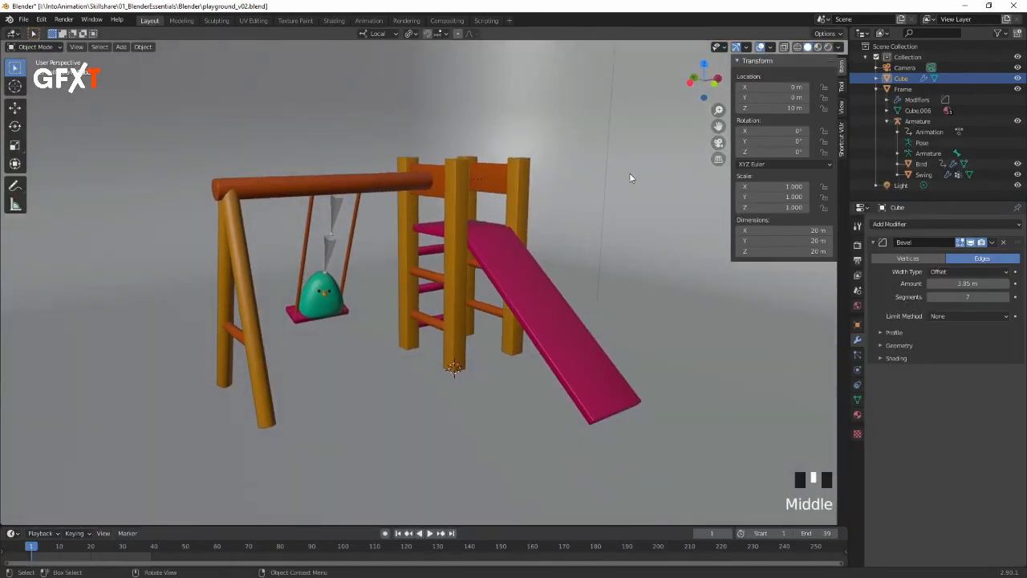
{"action": "triple_click", "coordinate": [902, 79]}
{"action": "type", "text": "Env"}
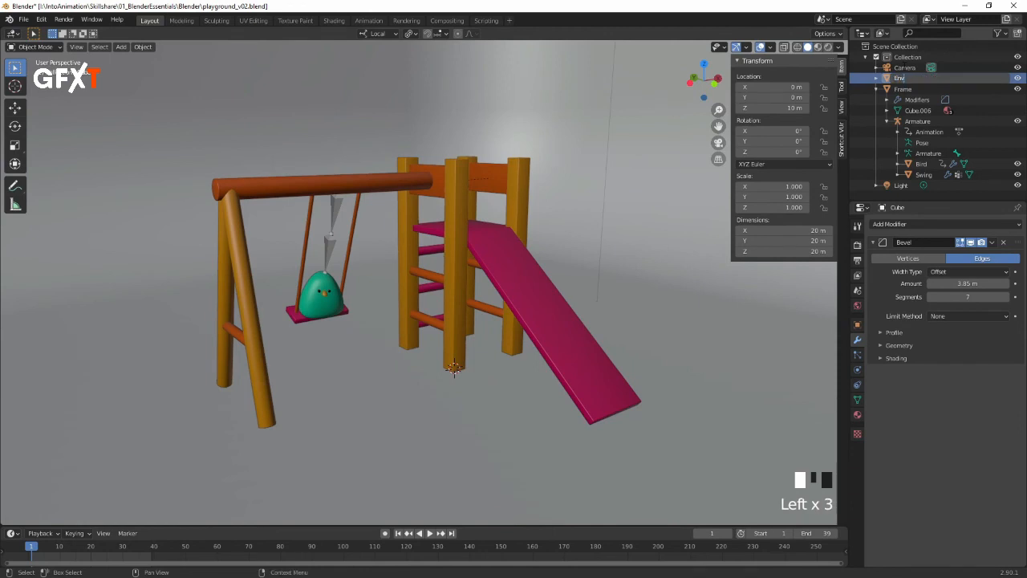
{"action": "type", "text": "ironment"}
{"action": "key", "text": "Return"}
Step: Switch the viewport to Rendered shading and examine the light and shadows on the playground
{"action": "middle_click_drag", "start_coordinate": [639, 254], "coordinate": [646, 251]}
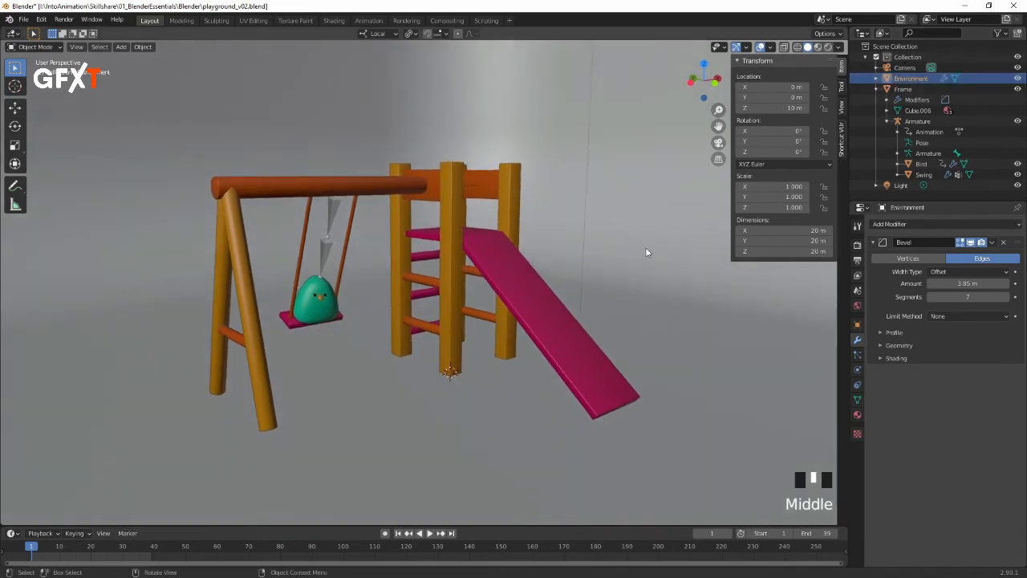
{"action": "left_click", "coordinate": [828, 47]}
{"action": "mouse_move", "coordinate": [421, 333]}
{"action": "middle_mouse_down"}
{"action": "mouse_move", "coordinate": [440, 326]}
{"action": "mouse_move", "coordinate": [422, 323]}
{"action": "middle_mouse_up"}
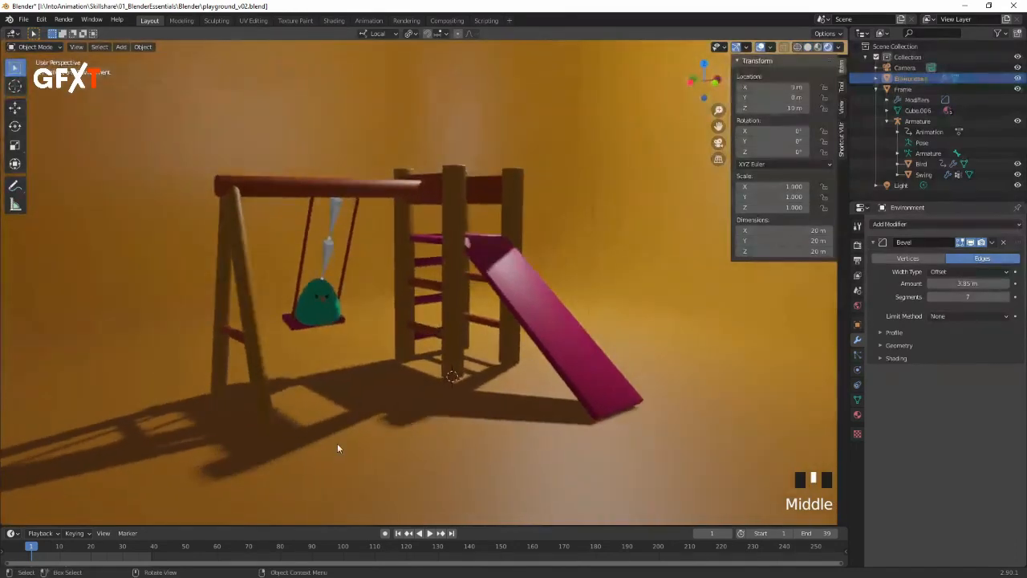
{"action": "mouse_move", "coordinate": [438, 319]}
{"action": "middle_mouse_down"}
{"action": "mouse_move", "coordinate": [436, 339]}
{"action": "mouse_move", "coordinate": [408, 345]}
{"action": "mouse_move", "coordinate": [433, 319]}
{"action": "mouse_move", "coordinate": [449, 327]}
{"action": "mouse_move", "coordinate": [440, 329]}
{"action": "middle_mouse_up"}
{"action": "mouse_move", "coordinate": [432, 152]}
{"action": "middle_mouse_down"}
{"action": "mouse_move", "coordinate": [444, 143]}
{"action": "mouse_move", "coordinate": [412, 154]}
{"action": "mouse_move", "coordinate": [432, 151]}
{"action": "mouse_move", "coordinate": [422, 156]}
{"action": "middle_mouse_up"}
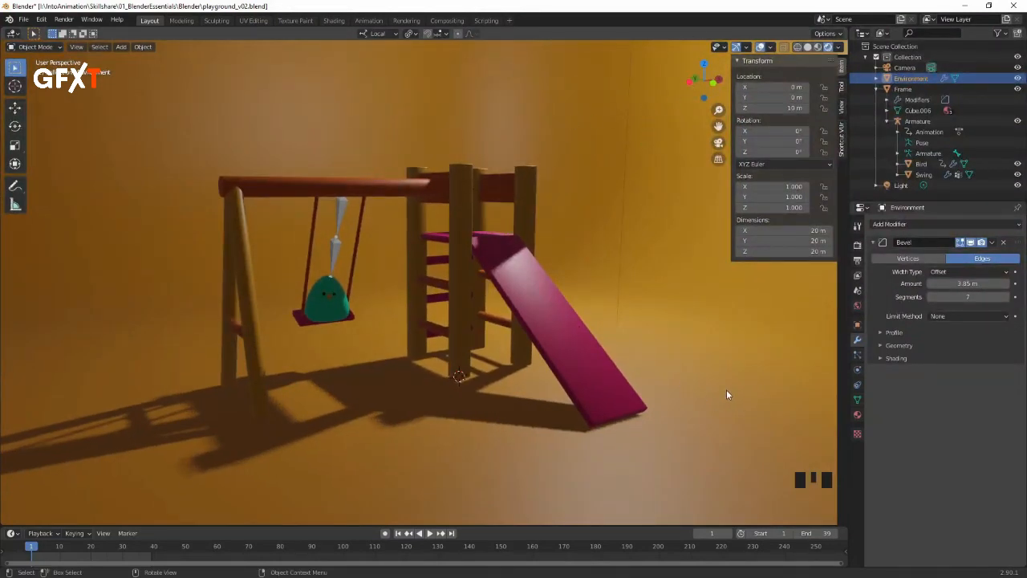
Step: Split the 3D viewport vertically and show the camera view in the new narrow viewport
{"action": "right_click", "coordinate": [849, 166]}
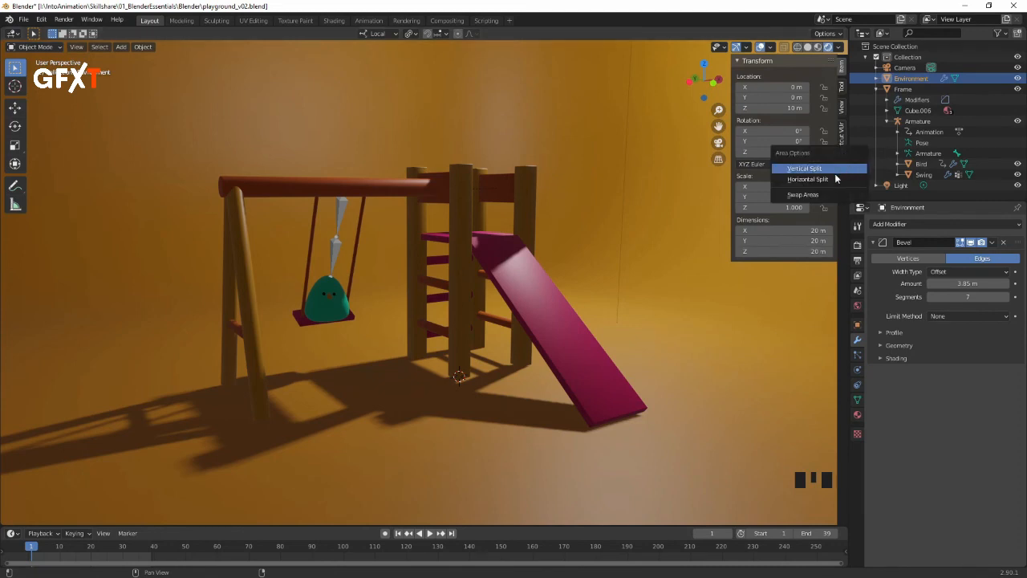
{"action": "left_click", "coordinate": [831, 168]}
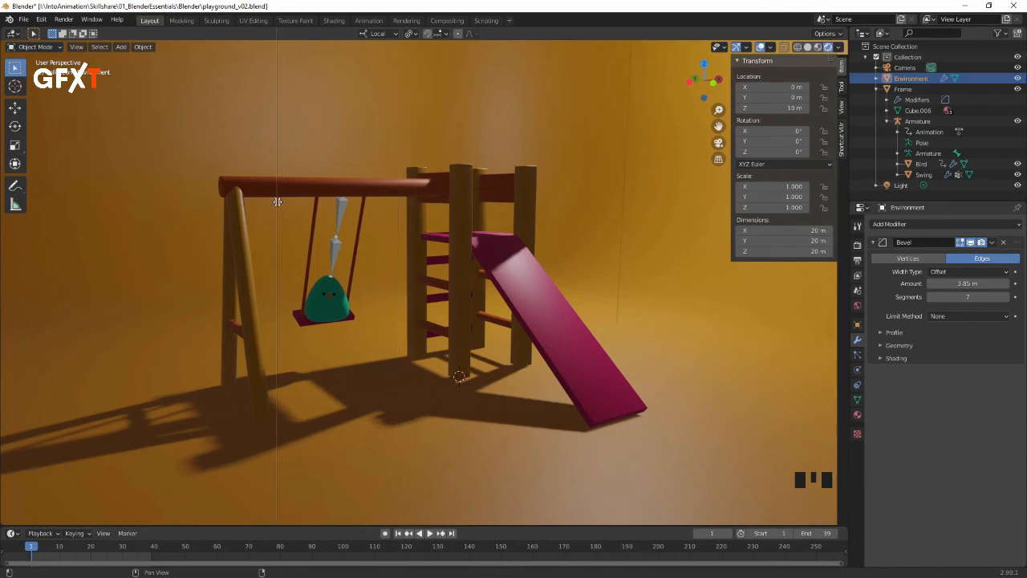
{"action": "left_click", "coordinate": [277, 202]}
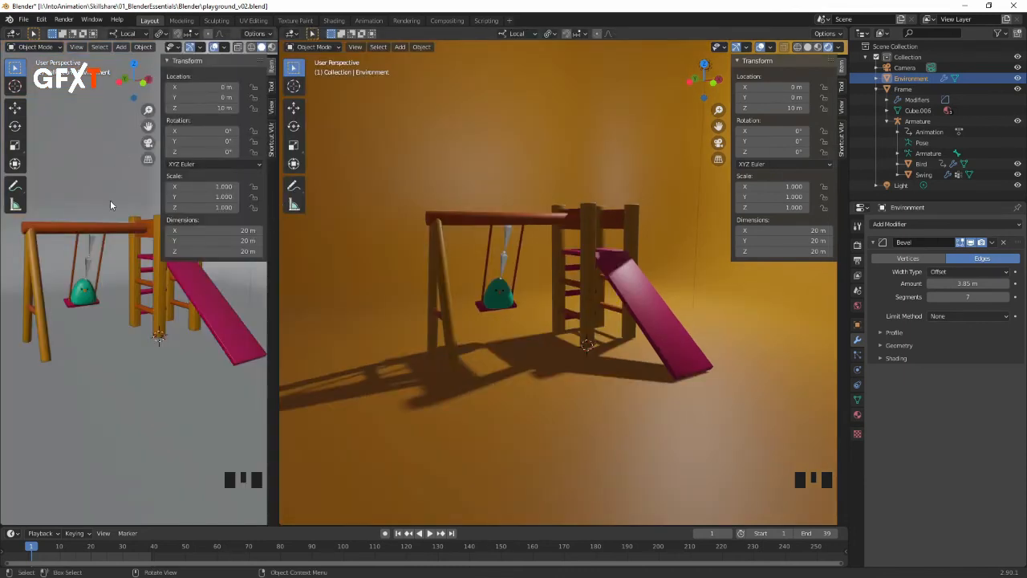
{"action": "left_click", "coordinate": [148, 144]}
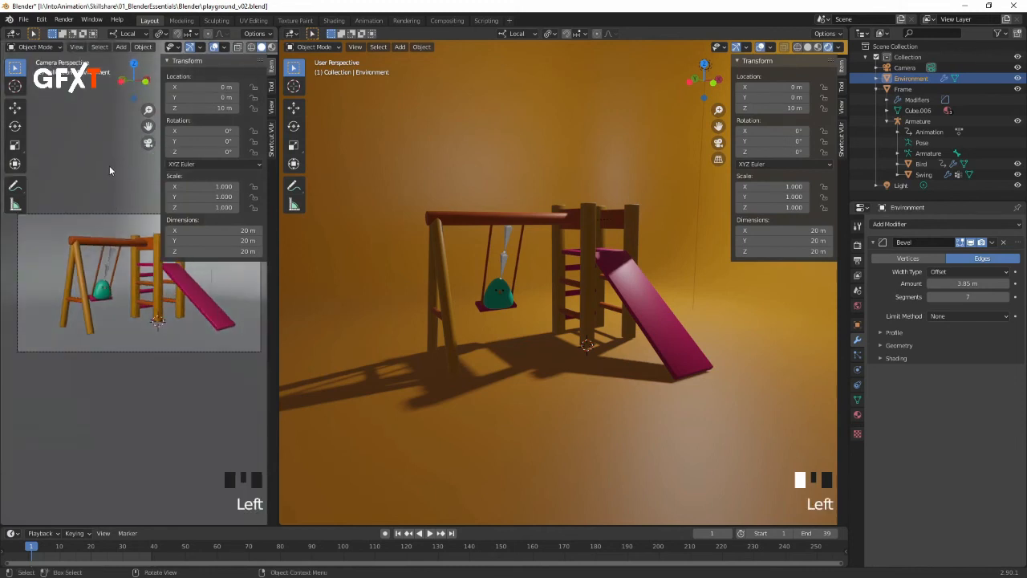
Step: Hide the toolbar, sidebar, overlays and gizmos in the camera viewport
{"action": "key", "text": "t"}
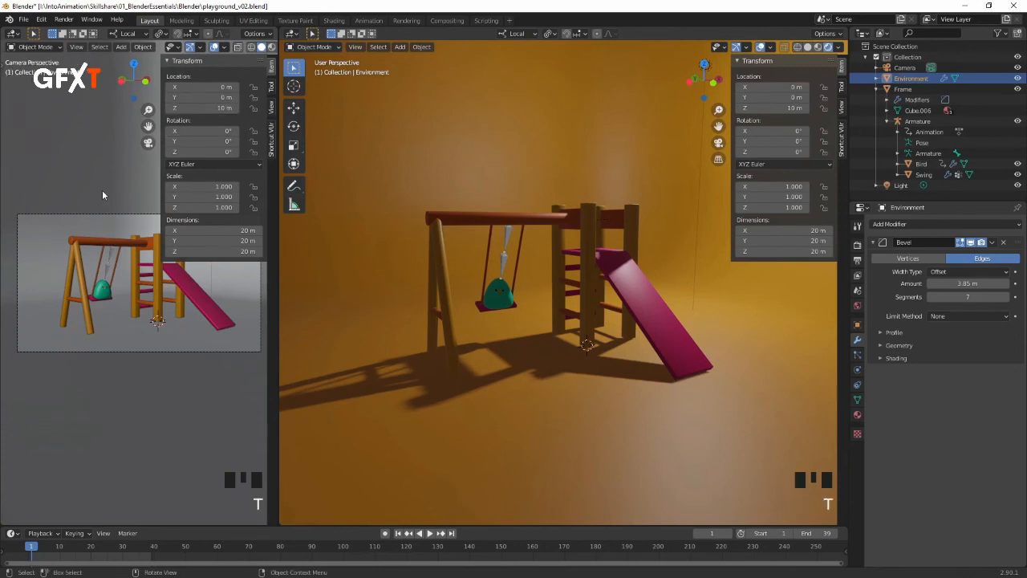
{"action": "key", "text": "n"}
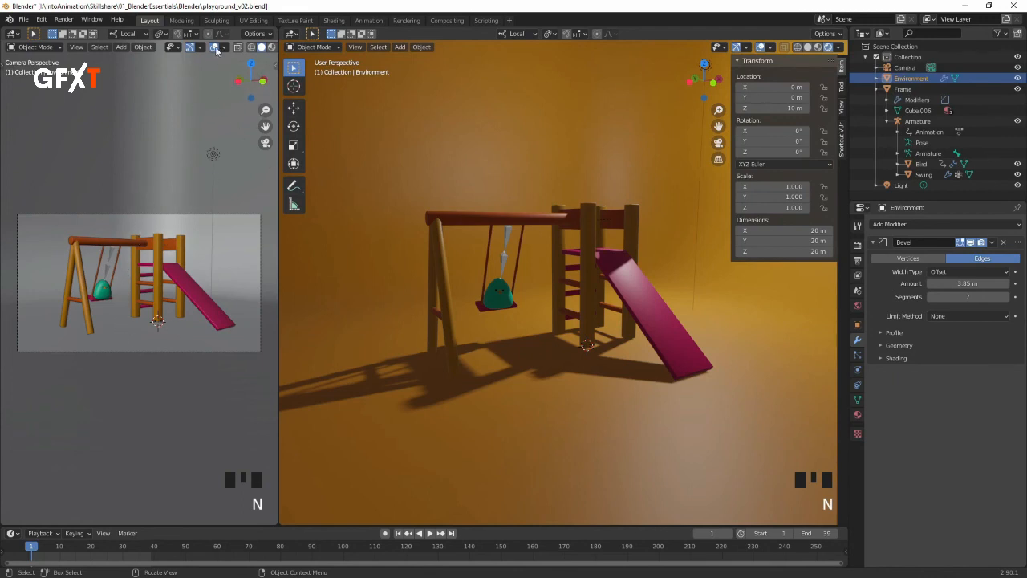
{"action": "left_click", "coordinate": [214, 46]}
{"action": "left_click", "coordinate": [189, 47]}
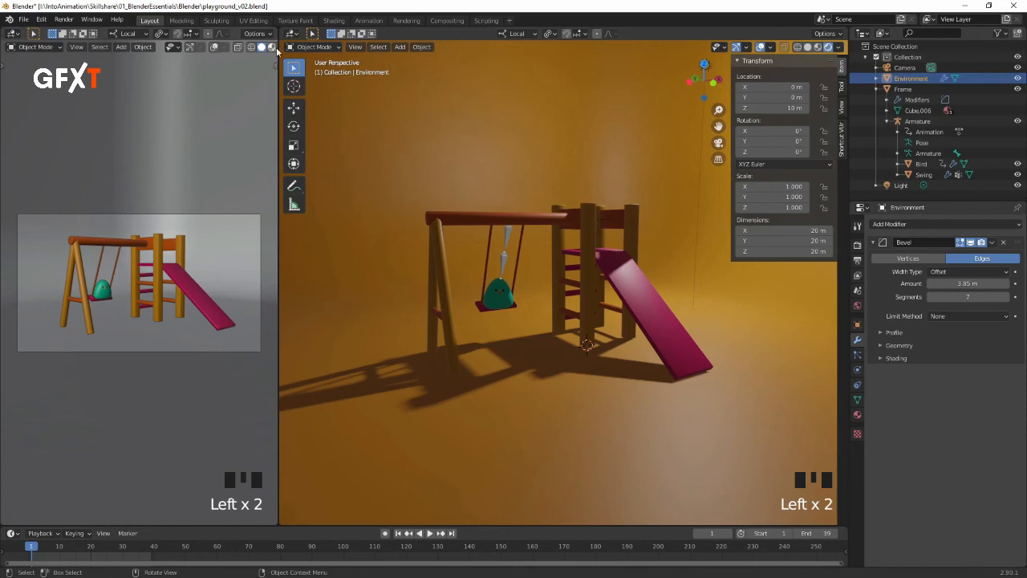
Step: Widen the camera viewport slightly and switch it to Rendered shading
{"action": "mouse_move", "coordinate": [277, 174]}
{"action": "left_mouse_down"}
{"action": "mouse_move", "coordinate": [304, 172]}
{"action": "mouse_move", "coordinate": [259, 170]}
{"action": "mouse_move", "coordinate": [295, 167]}
{"action": "left_mouse_up"}
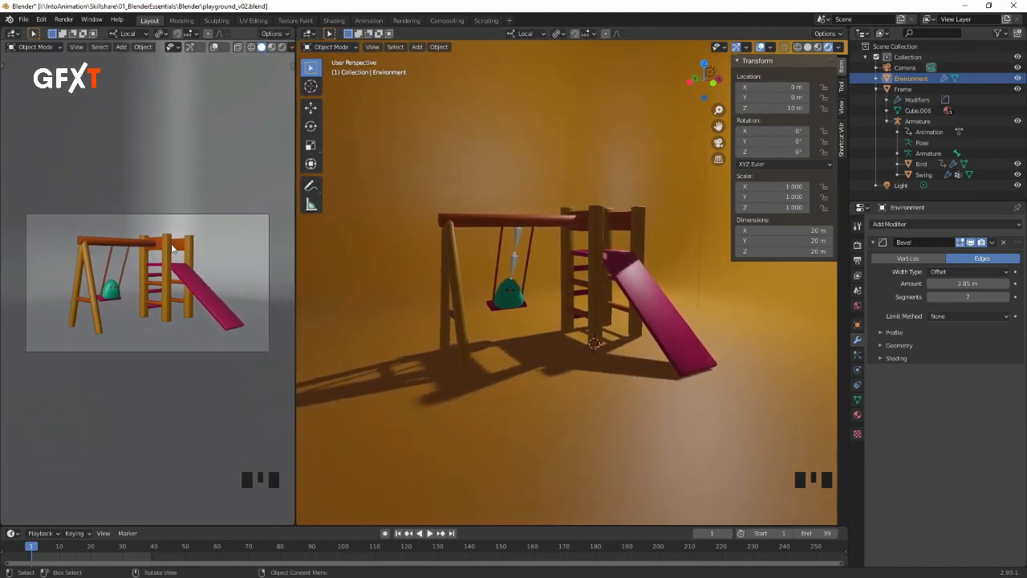
{"action": "key", "text": "z"}
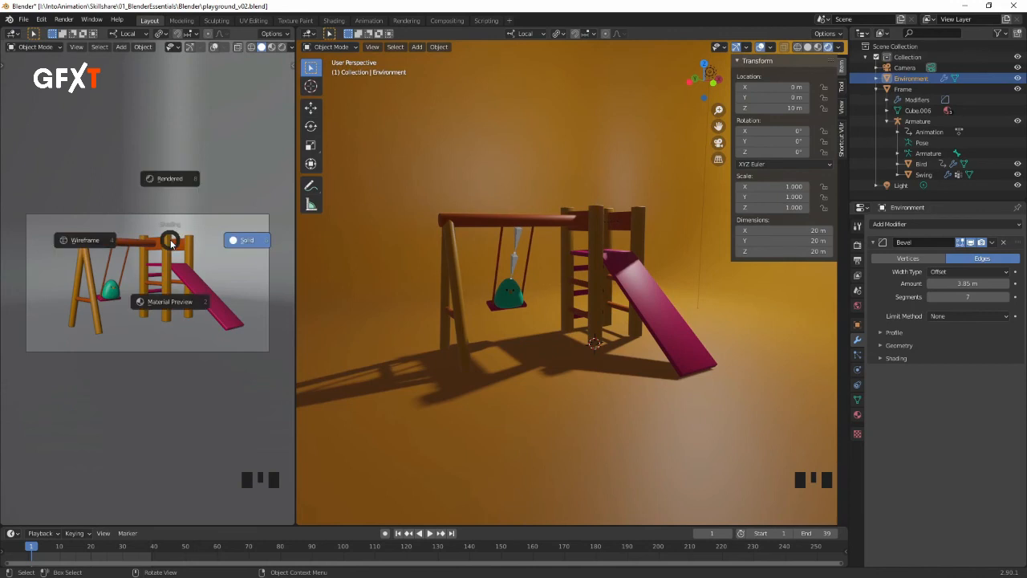
{"action": "left_click", "coordinate": [169, 180]}
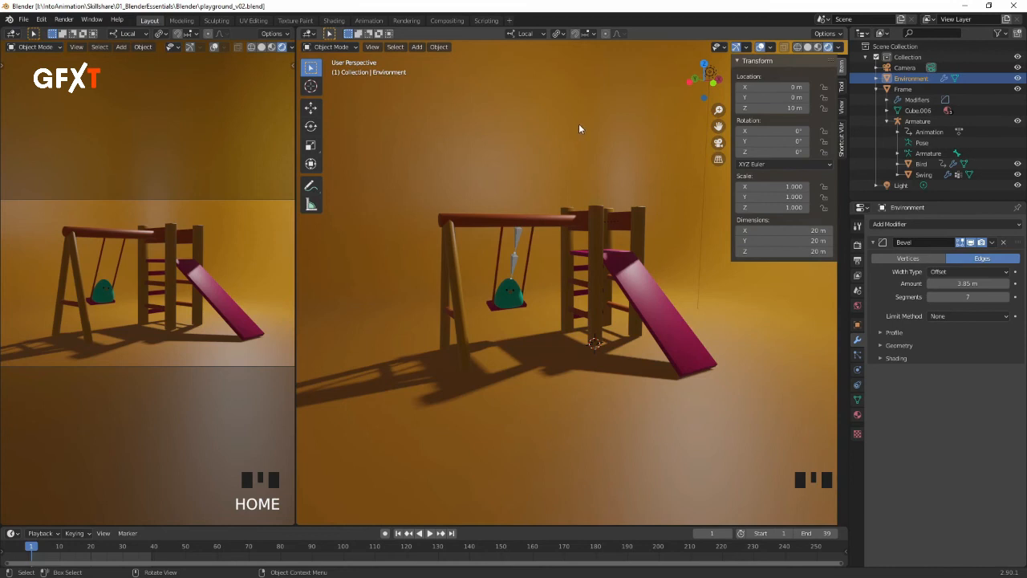
Step: Hide the main viewport's sidebar and open the light data settings of the scene's Light object
{"action": "key", "text": "n"}
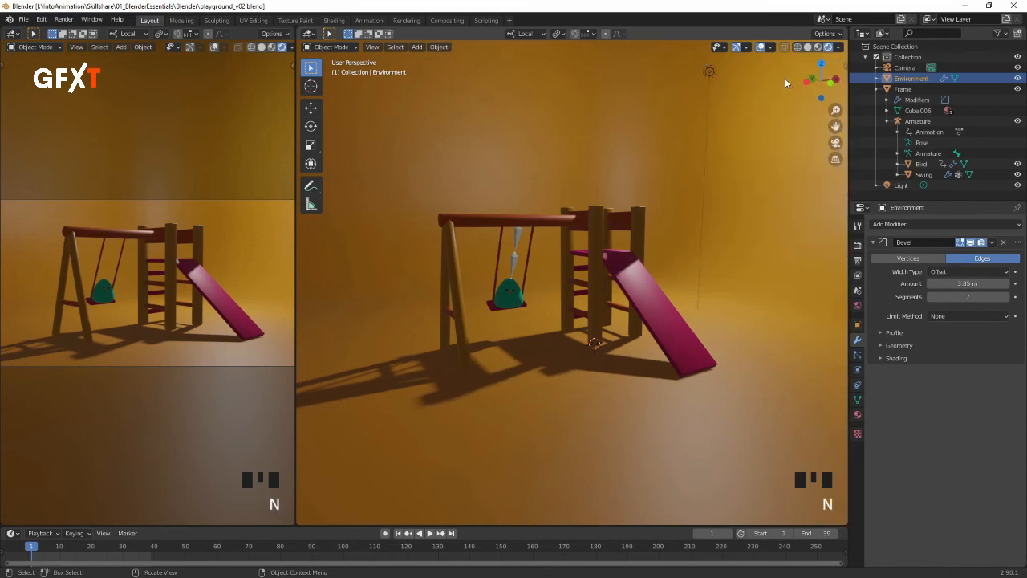
{"action": "left_click", "coordinate": [901, 186]}
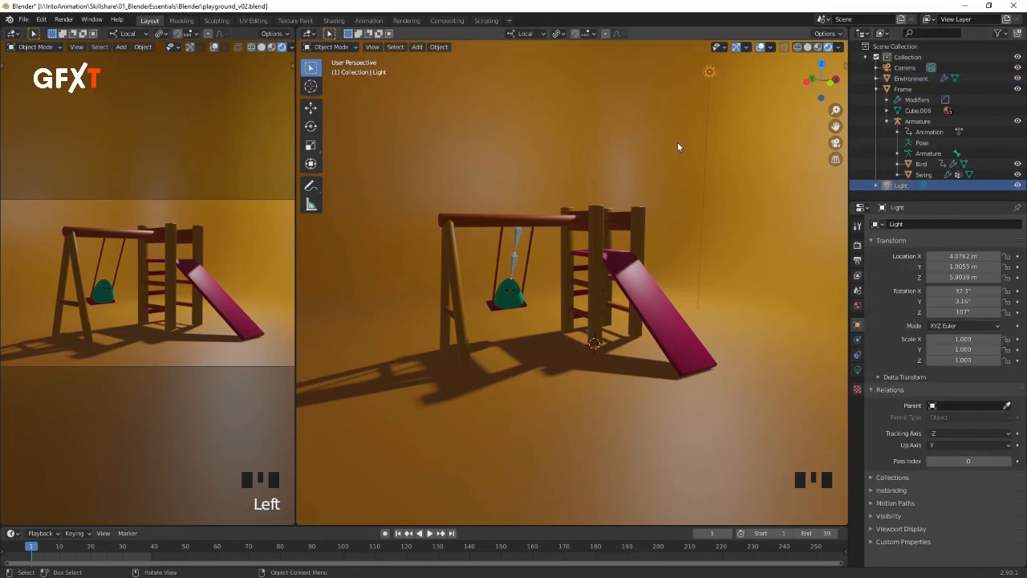
{"action": "left_click", "coordinate": [858, 372]}
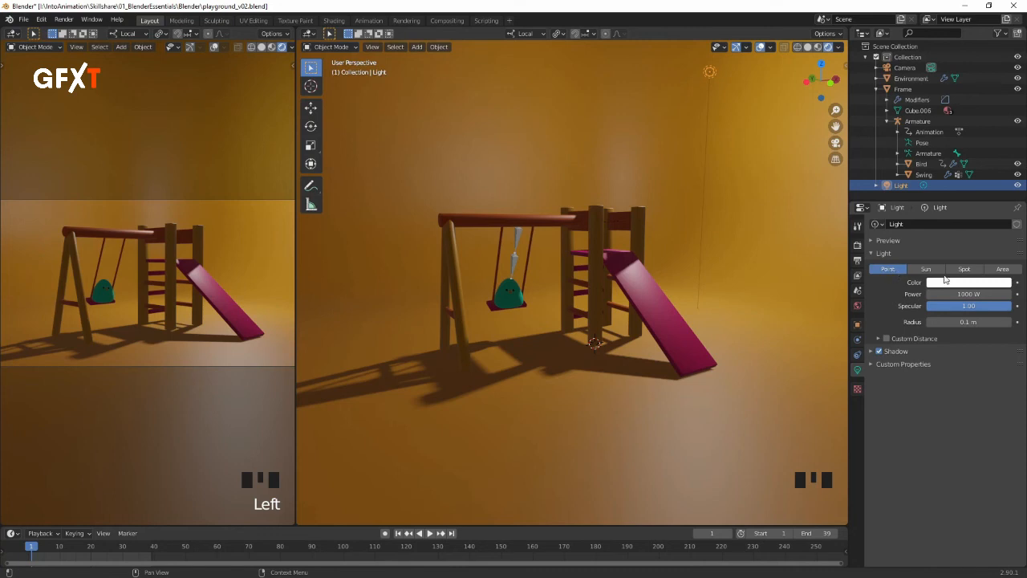
Step: Try the light as a Spot with a cone of about 32.6° and as a rectangular Area light about 2.67 by 0.99 m
{"action": "left_click", "coordinate": [969, 270]}
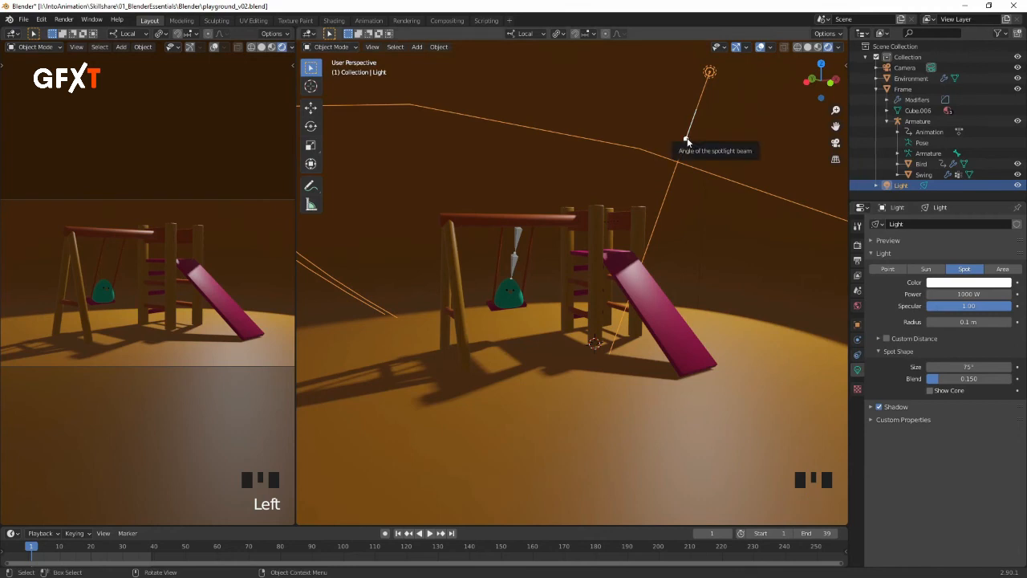
{"action": "left_click_drag", "start_coordinate": [688, 141], "coordinate": [697, 114]}
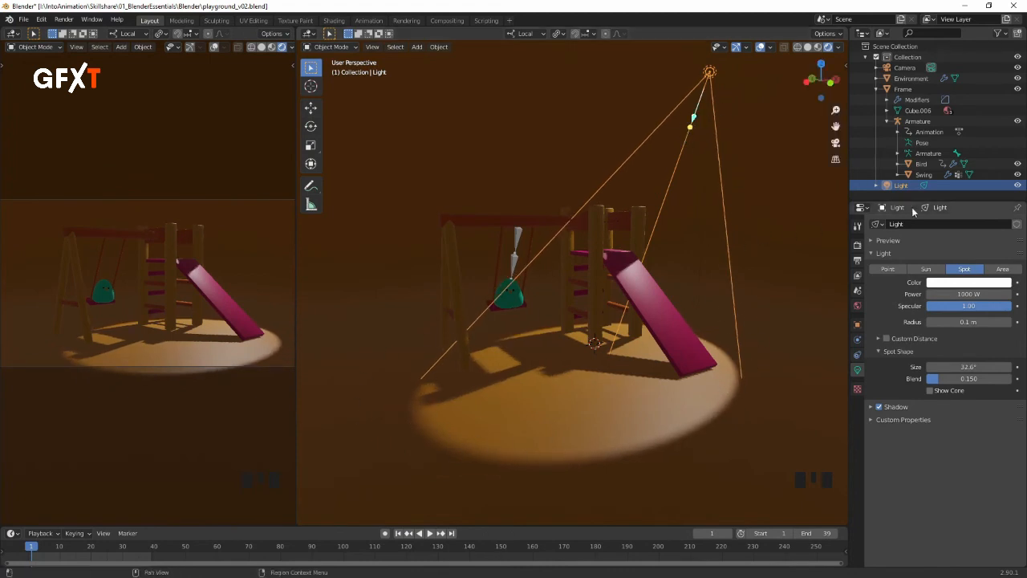
{"action": "left_click", "coordinate": [1002, 270]}
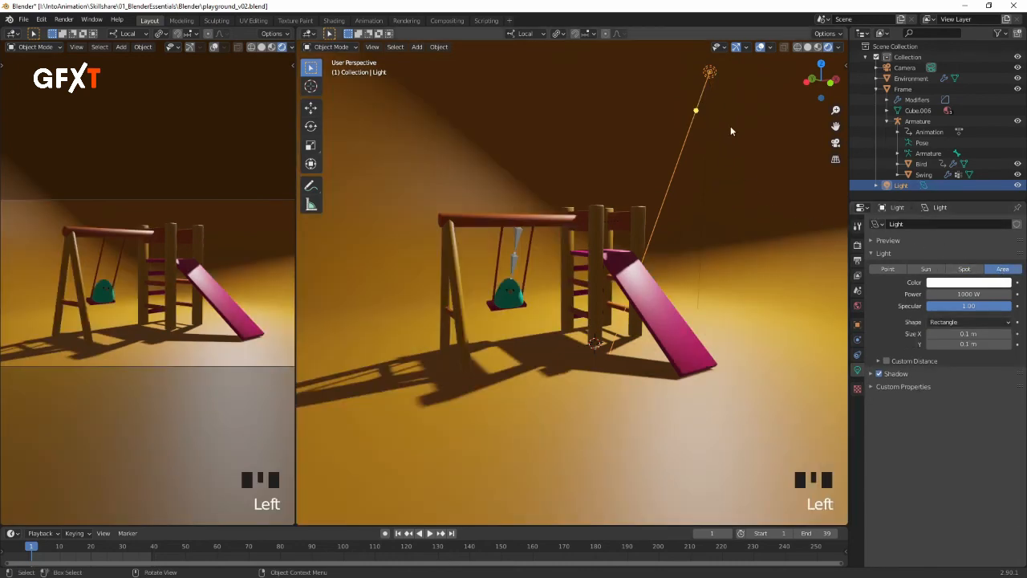
{"action": "left_click_drag", "start_coordinate": [722, 83], "coordinate": [809, 80]}
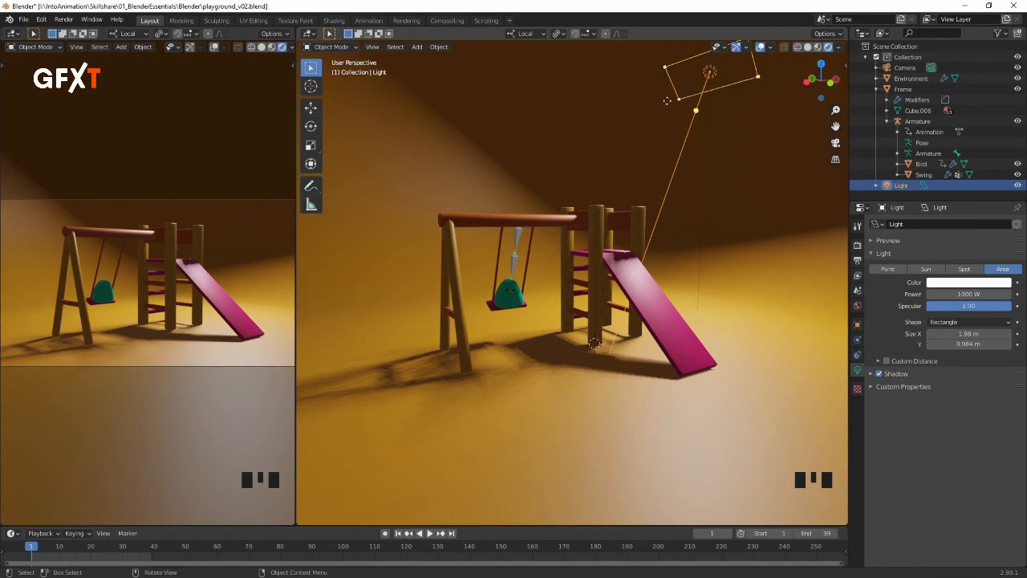
{"action": "left_click_drag", "start_coordinate": [767, 80], "coordinate": [790, 63]}
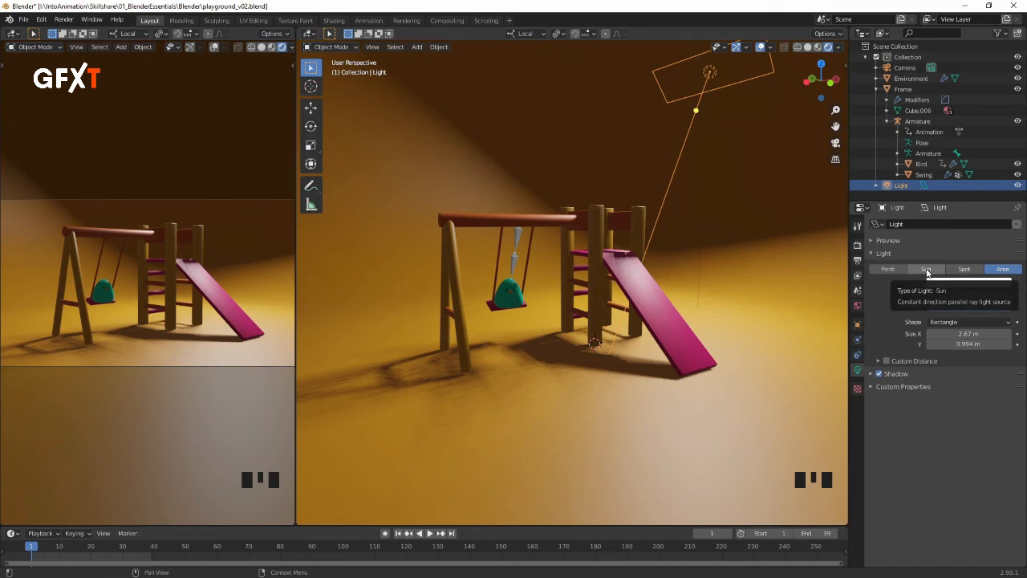
Step: Change the light type to Sun and hide the Environment object to see the playground lit without the room
{"action": "left_click", "coordinate": [927, 271]}
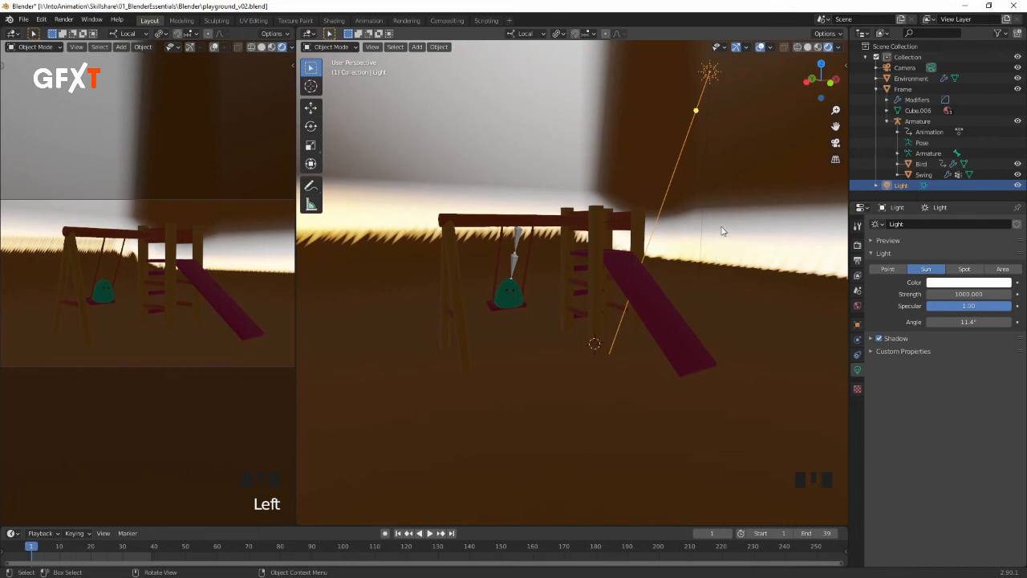
{"action": "left_click", "coordinate": [1017, 79]}
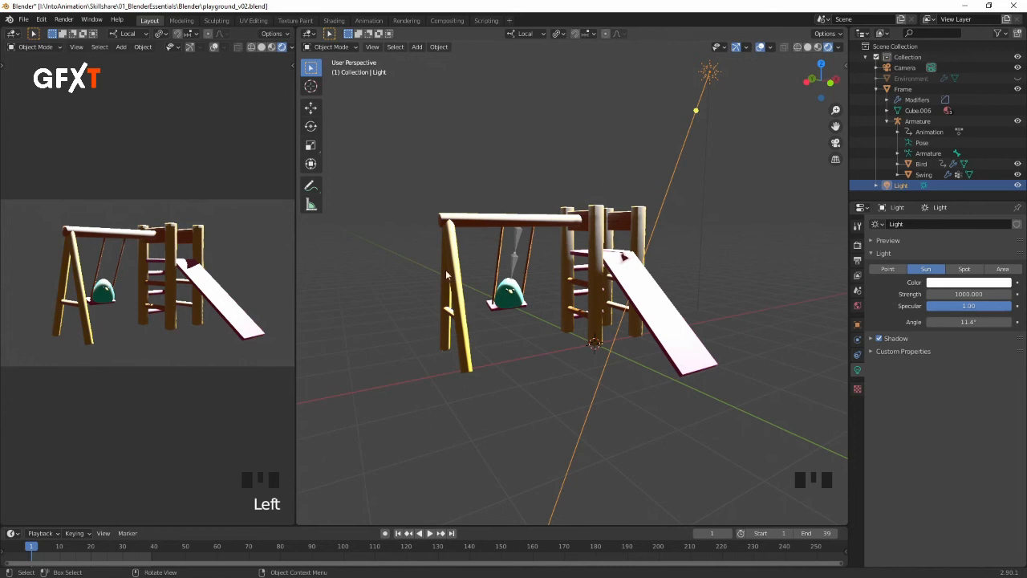
{"action": "key", "text": "KP_0"}
{"action": "key", "text": "KP_0"}
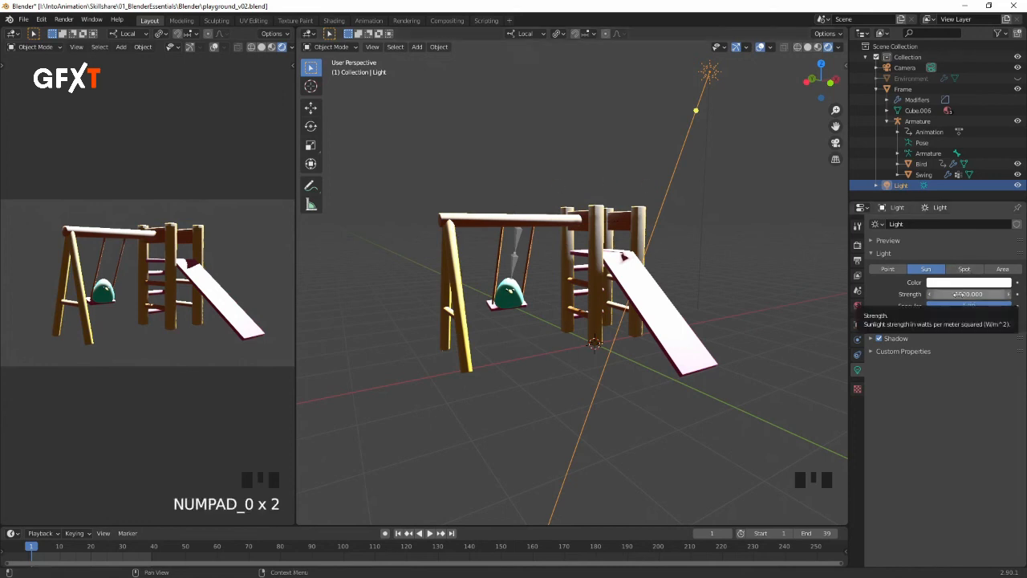
Step: Set the sun light's strength to 10 and show the Environment object again
{"action": "left_click", "coordinate": [961, 295]}
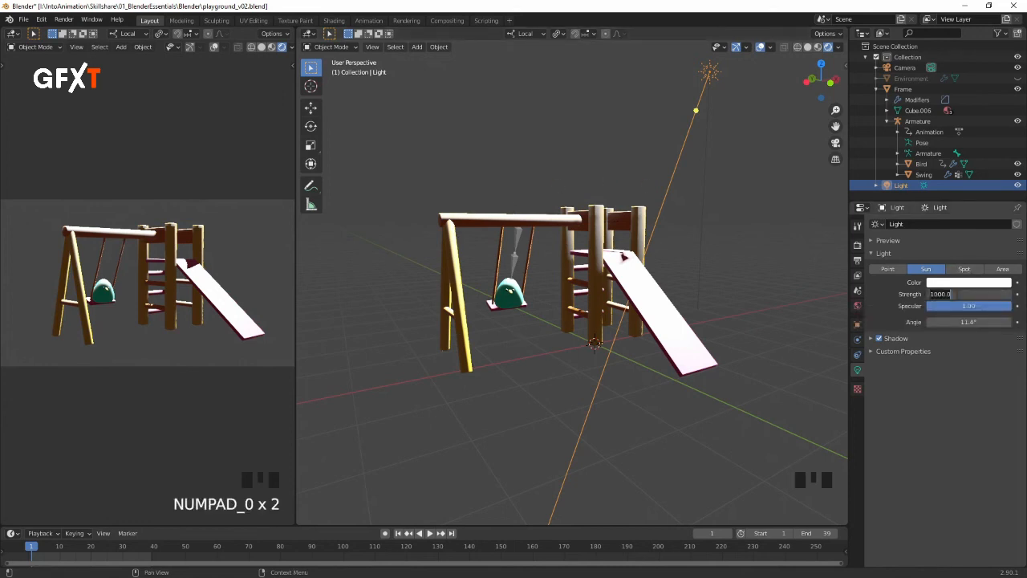
{"action": "type", "text": "10"}
{"action": "key", "text": "Return"}
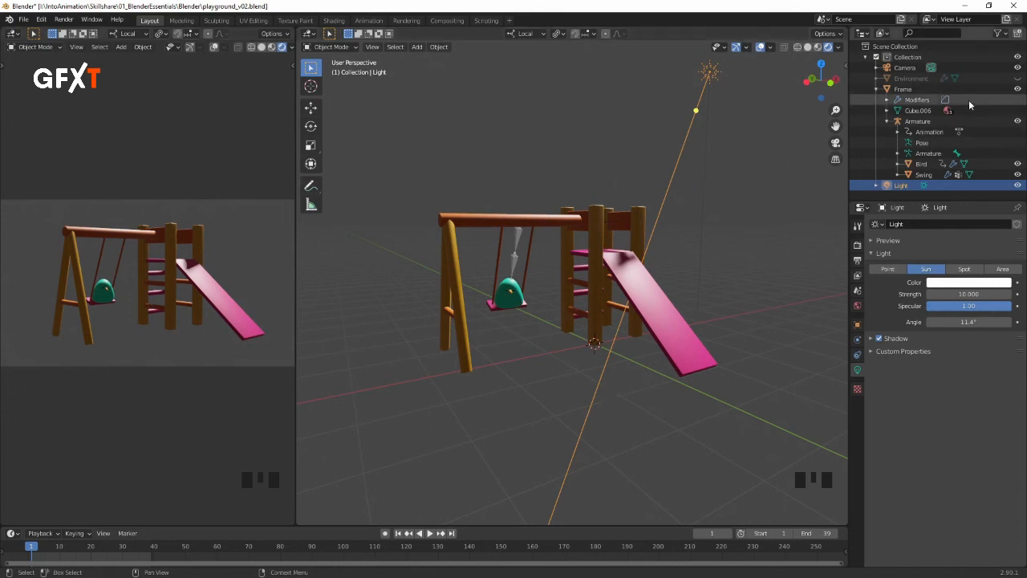
{"action": "left_click", "coordinate": [1018, 79]}
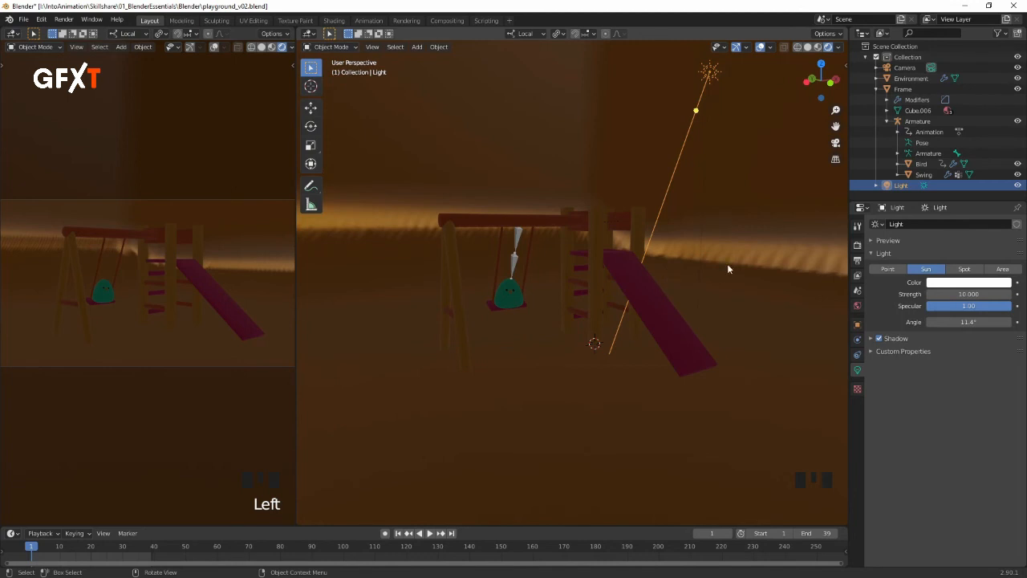
Step: Show the main viewport in solid shading and open the Environment mesh for editing in face selection mode
{"action": "left_click", "coordinate": [809, 47]}
{"action": "mouse_move", "coordinate": [685, 252]}
{"action": "middle_mouse_down"}
{"action": "mouse_move", "coordinate": [726, 268]}
{"action": "mouse_move", "coordinate": [789, 253]}
{"action": "mouse_move", "coordinate": [731, 283]}
{"action": "mouse_move", "coordinate": [728, 273]}
{"action": "middle_mouse_up"}
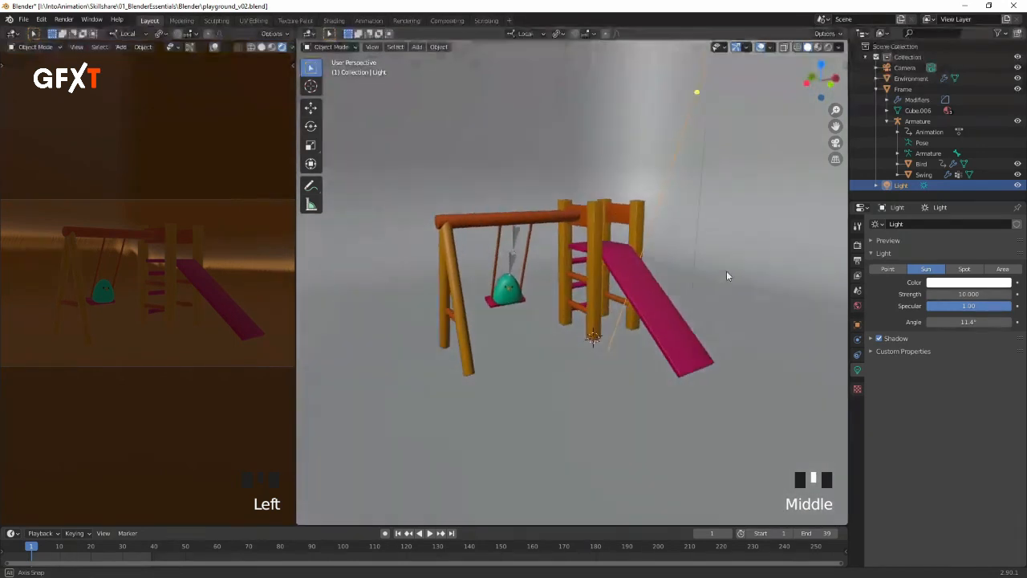
{"action": "left_click", "coordinate": [729, 261]}
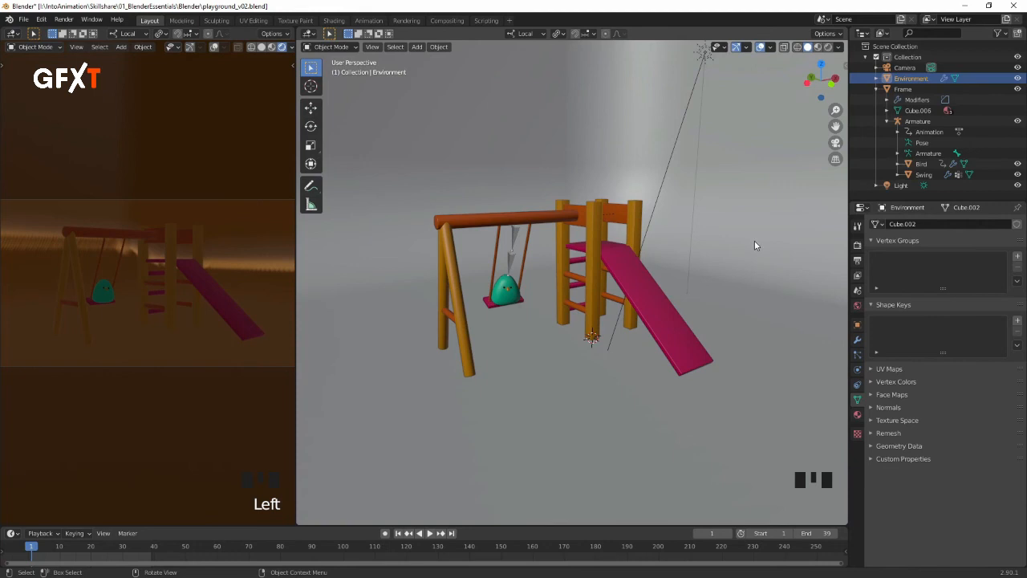
{"action": "key", "text": "KP_Decimal"}
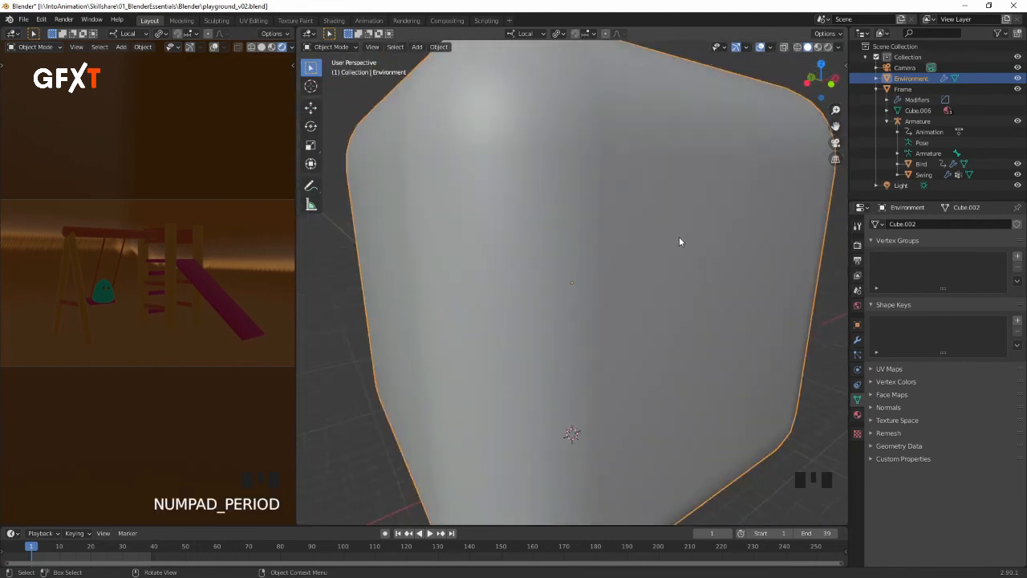
{"action": "key", "text": "Tab"}
{"action": "middle_click_drag", "start_coordinate": [690, 231], "coordinate": [693, 236]}
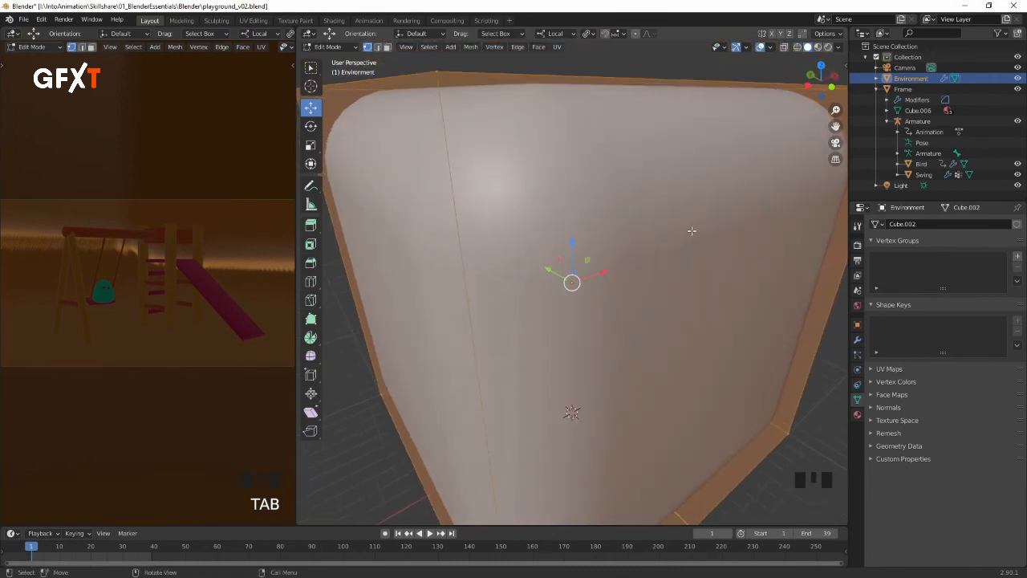
{"action": "key", "text": "3"}
{"action": "middle_click_drag", "start_coordinate": [694, 231], "coordinate": [724, 260], "text": "ctrl"}
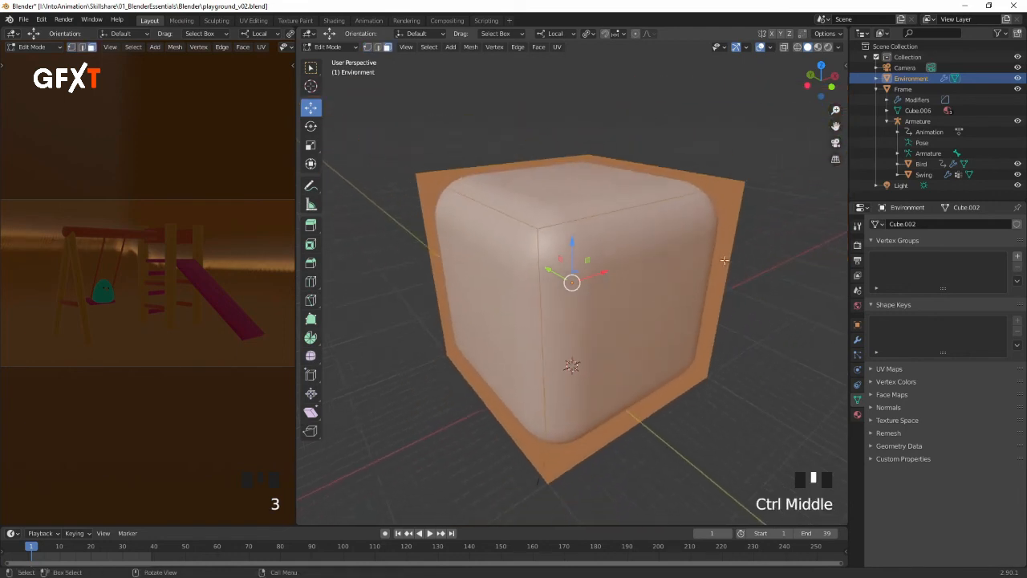
Step: Delete the two near side faces and the top face of the Environment cube and return to Object Mode
{"action": "left_click", "coordinate": [770, 239]}
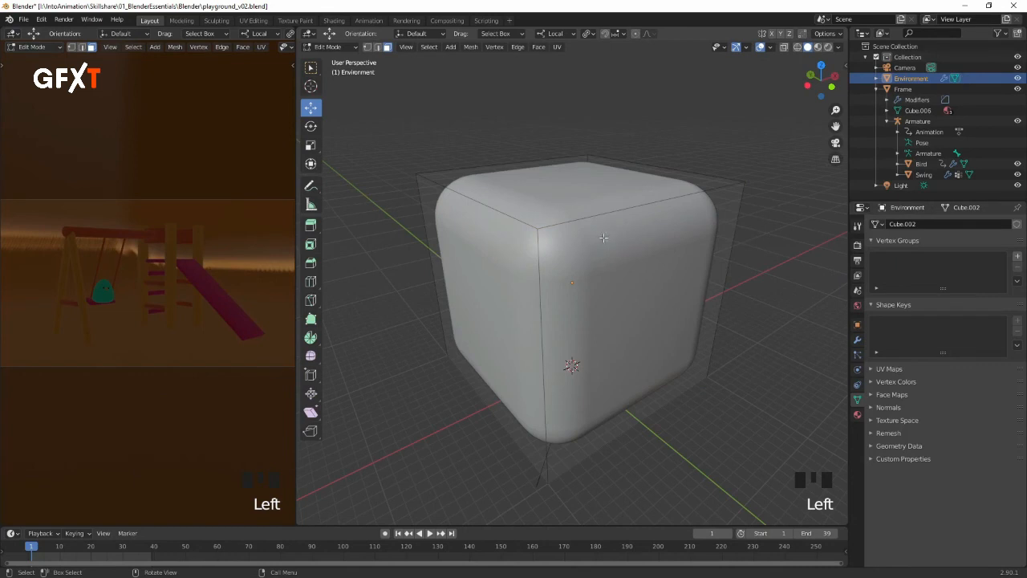
{"action": "left_click", "coordinate": [591, 291]}
{"action": "left_click", "coordinate": [509, 317], "text": "shift"}
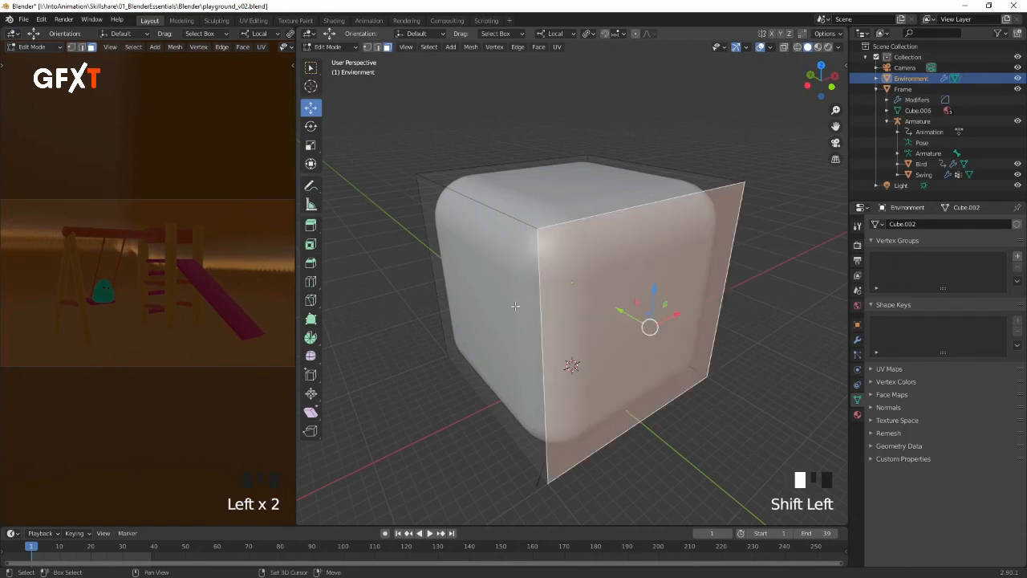
{"action": "left_click", "coordinate": [567, 192], "text": "shift"}
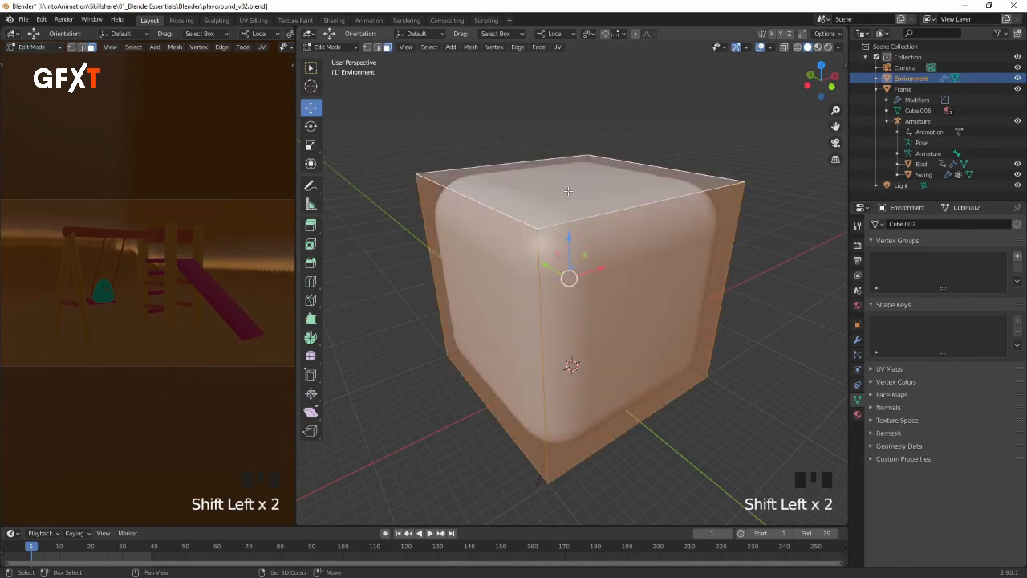
{"action": "key", "text": "x"}
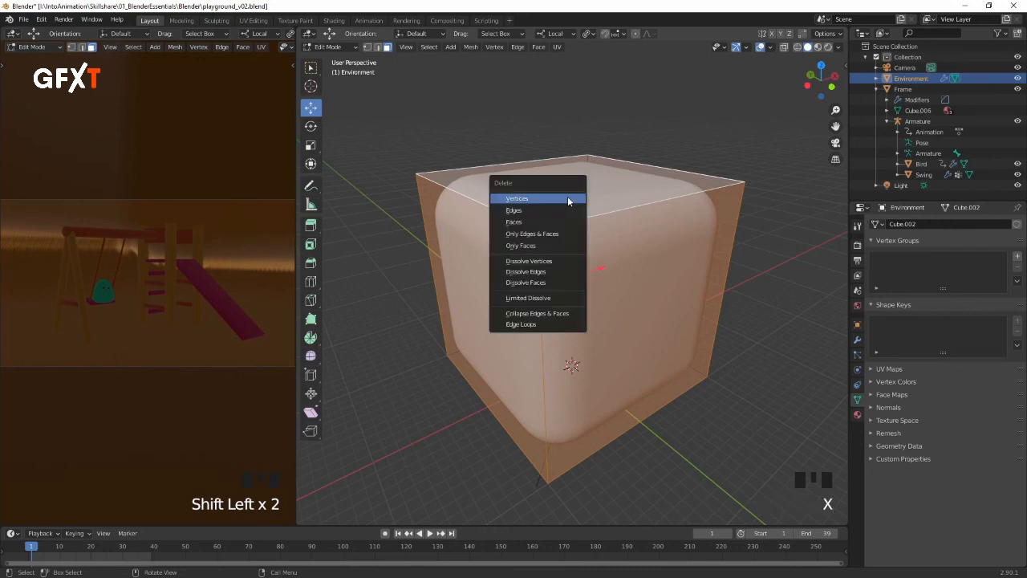
{"action": "left_click", "coordinate": [528, 223]}
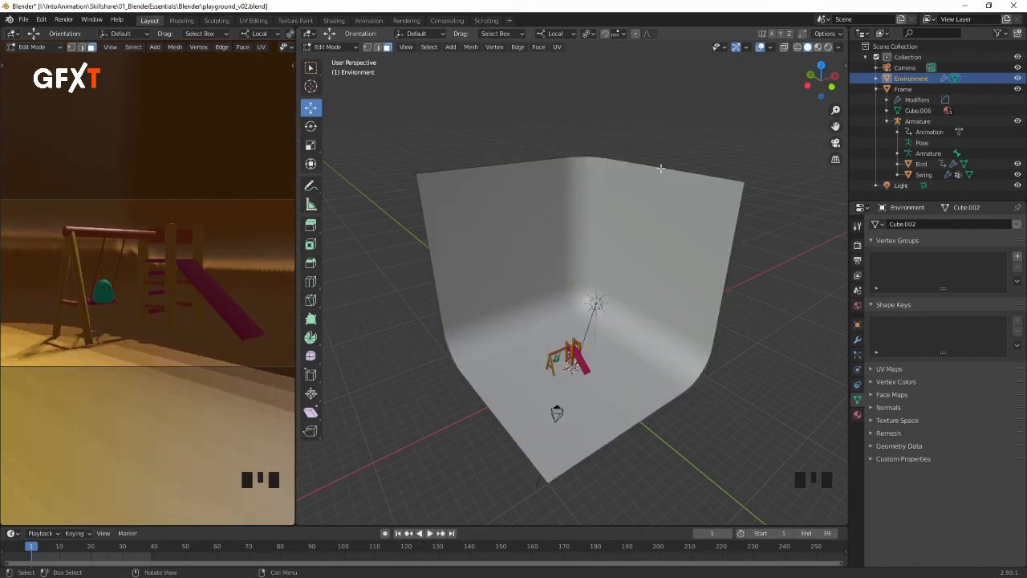
{"action": "middle_click_drag", "start_coordinate": [624, 343], "coordinate": [598, 351]}
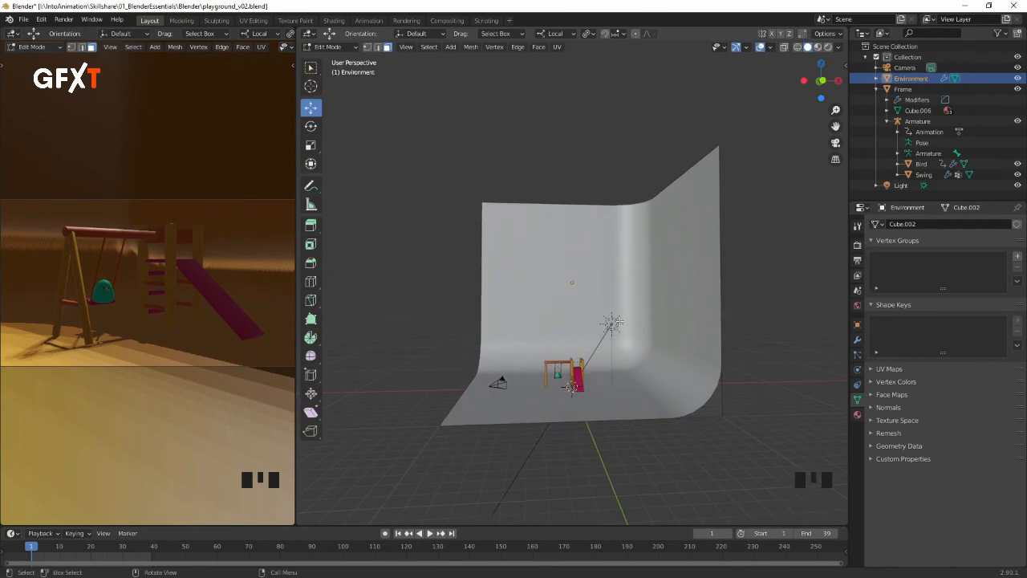
{"action": "middle_click_drag", "start_coordinate": [725, 177], "coordinate": [663, 337]}
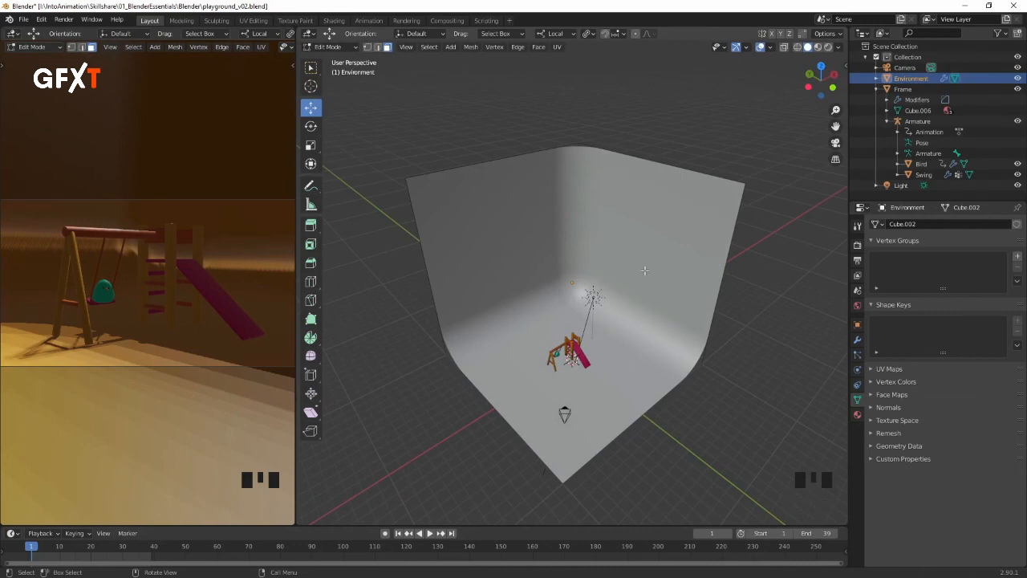
{"action": "key", "text": "Tab"}
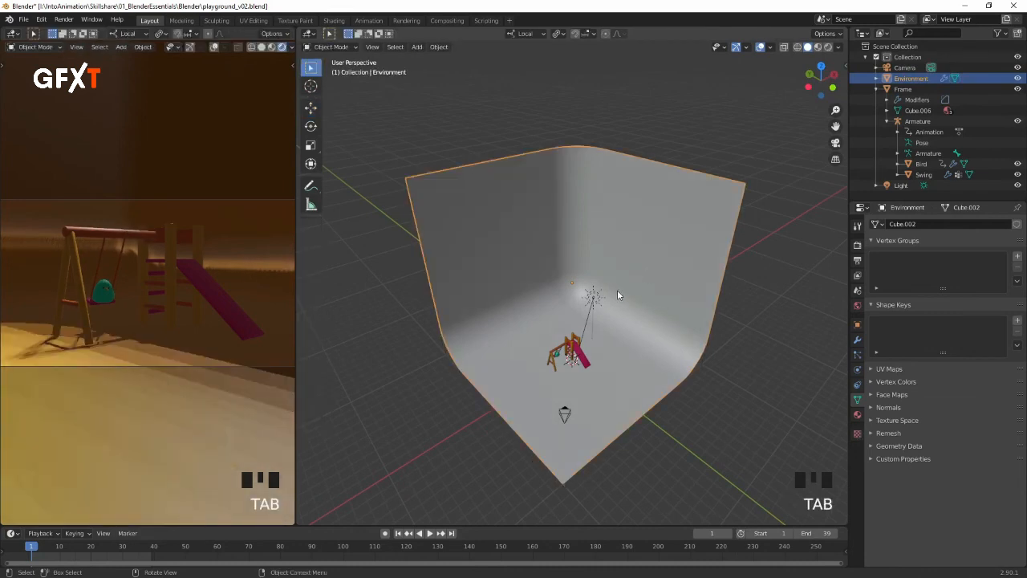
Step: Set the Environment's origin to the 3D cursor and scale the object up uniformly by about 2.565
{"action": "middle_click_drag", "start_coordinate": [616, 302], "coordinate": [610, 264]}
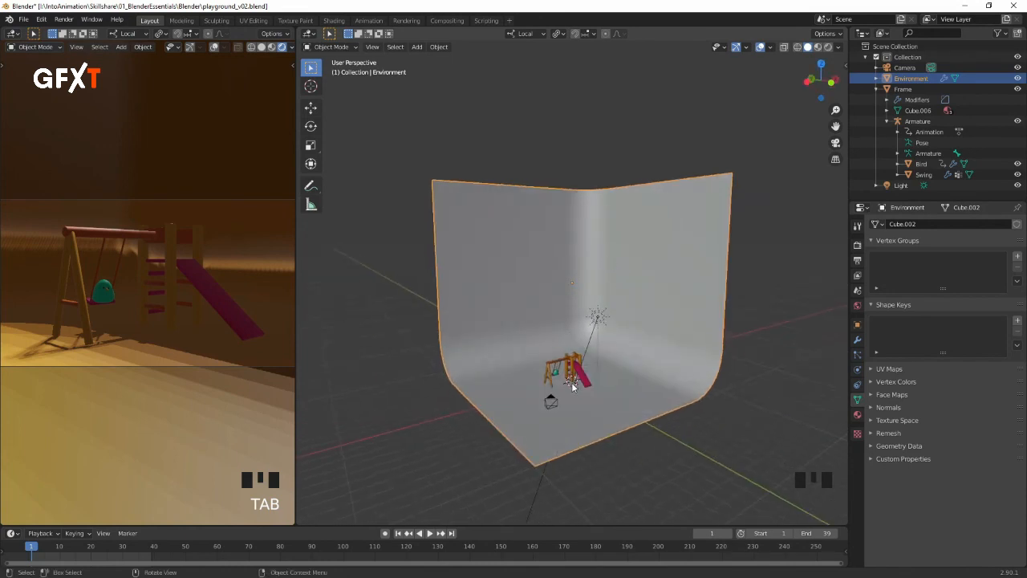
{"action": "right_click", "coordinate": [598, 276]}
{"action": "mouse_move", "coordinate": [580, 300]}
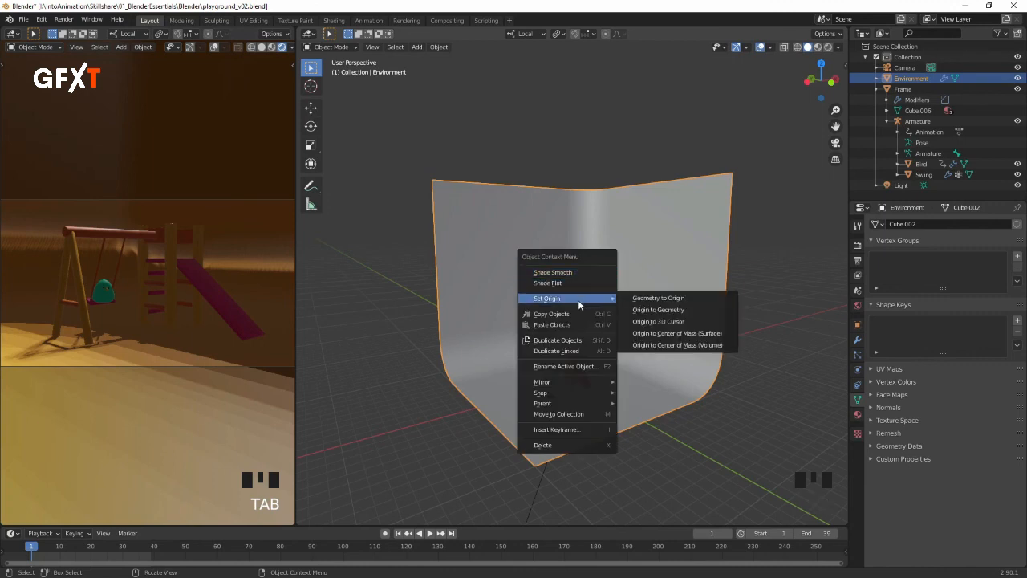
{"action": "left_click", "coordinate": [663, 322]}
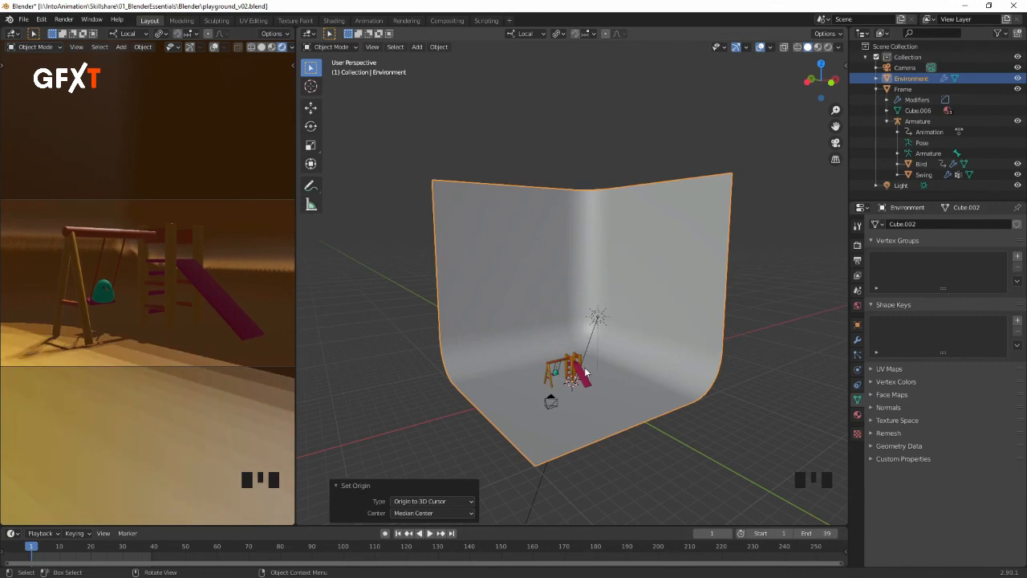
{"action": "key", "text": "s"}
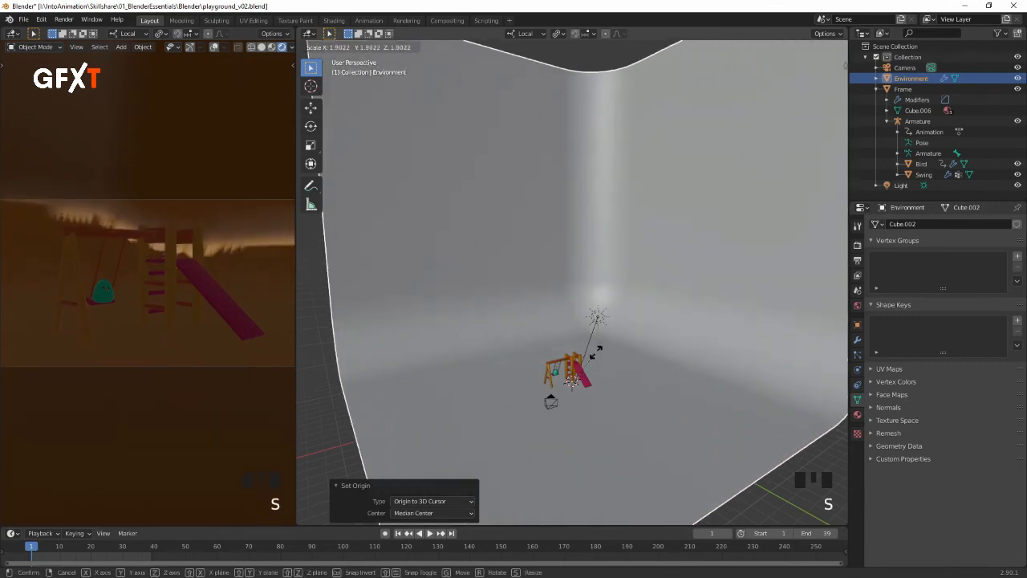
{"action": "left_click", "coordinate": [603, 342]}
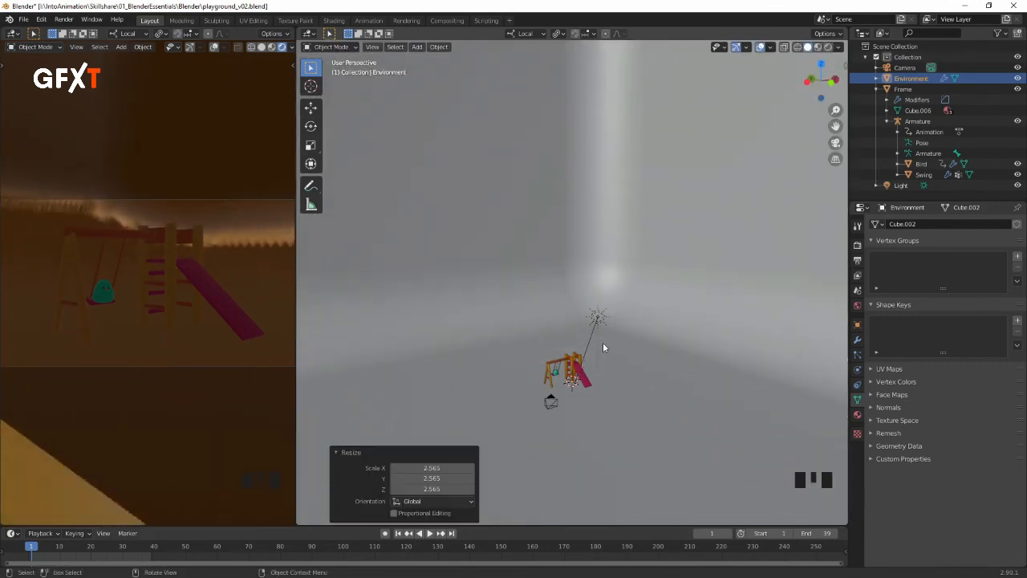
{"action": "mouse_move", "coordinate": [644, 261]}
{"action": "middle_mouse_down"}
{"action": "mouse_move", "coordinate": [644, 227]}
{"action": "mouse_move", "coordinate": [642, 243]}
{"action": "middle_mouse_up"}
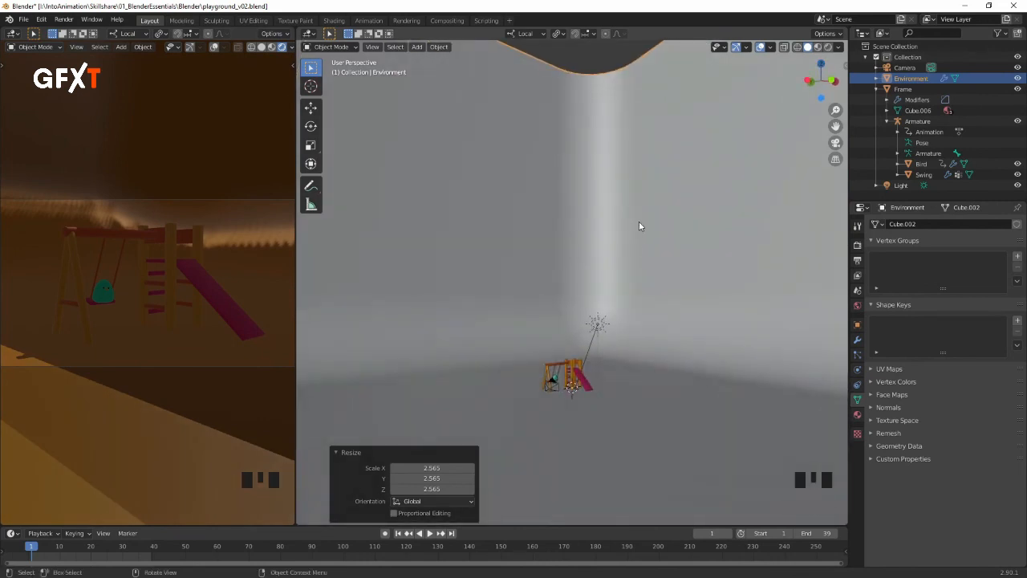
Step: Scale the Environment down along its local Z axis to less than half its height to lower the backdrop walls
{"action": "key", "text": "s"}
{"action": "key", "text": "z"}
{"action": "key", "text": "z"}
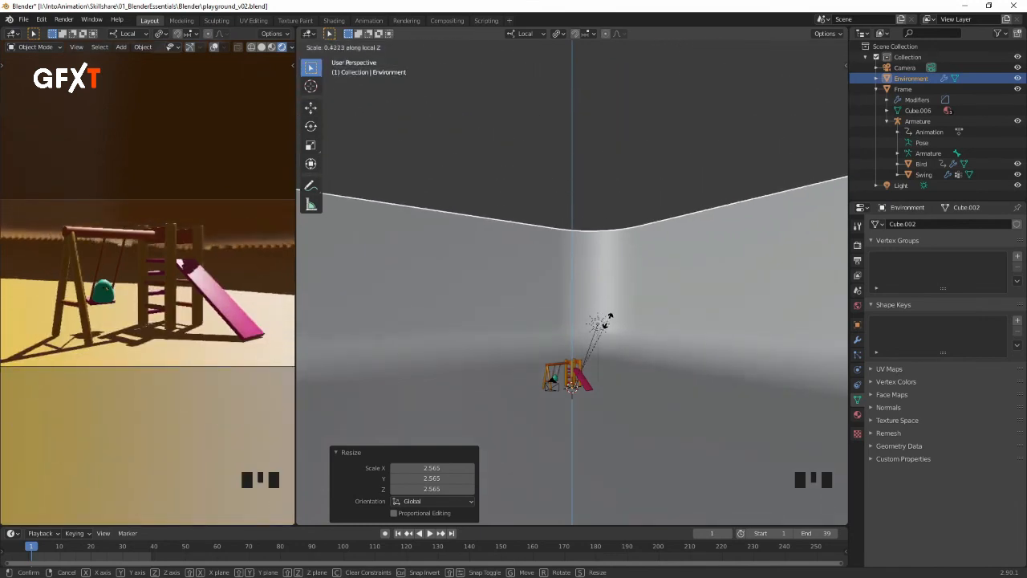
{"action": "left_click", "coordinate": [604, 356]}
{"action": "middle_click_drag", "start_coordinate": [616, 273], "coordinate": [597, 233]}
Step: Rotate the sun light by about -90.4° around its local X axis
{"action": "left_click", "coordinate": [594, 312]}
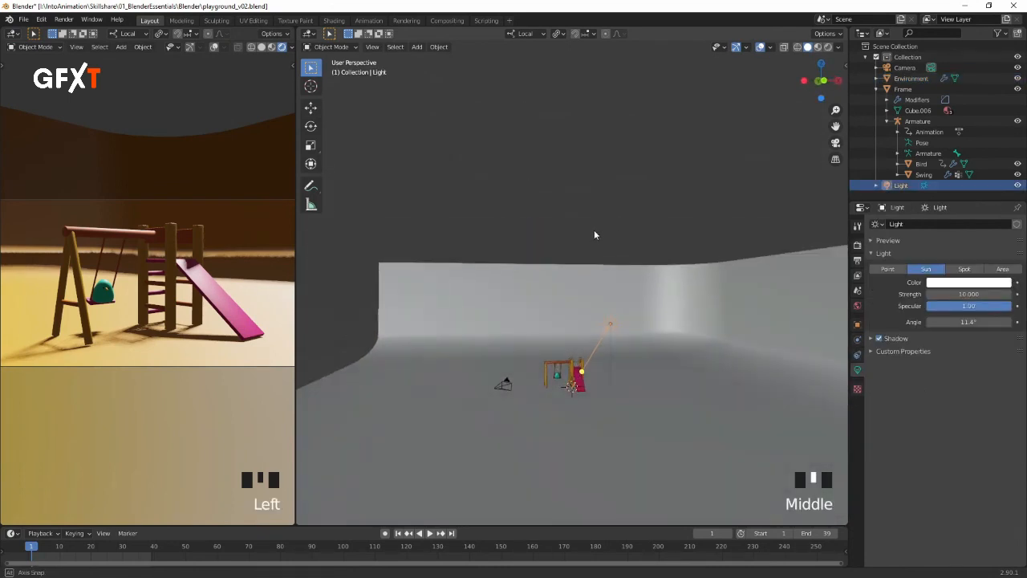
{"action": "left_click", "coordinate": [311, 126]}
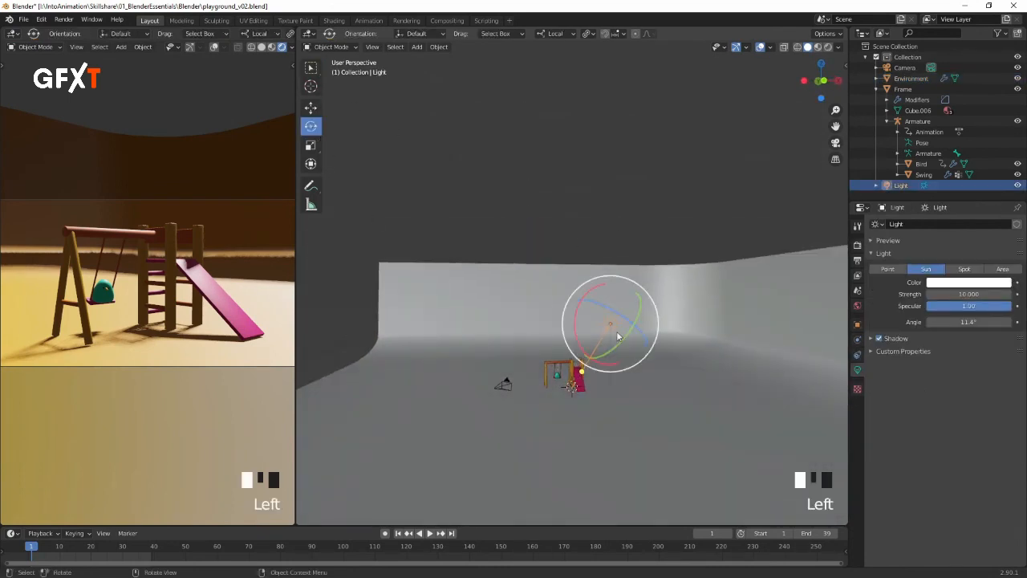
{"action": "left_click_drag", "start_coordinate": [598, 311], "coordinate": [603, 349]}
{"action": "middle_click_drag", "start_coordinate": [636, 274], "coordinate": [602, 482]}
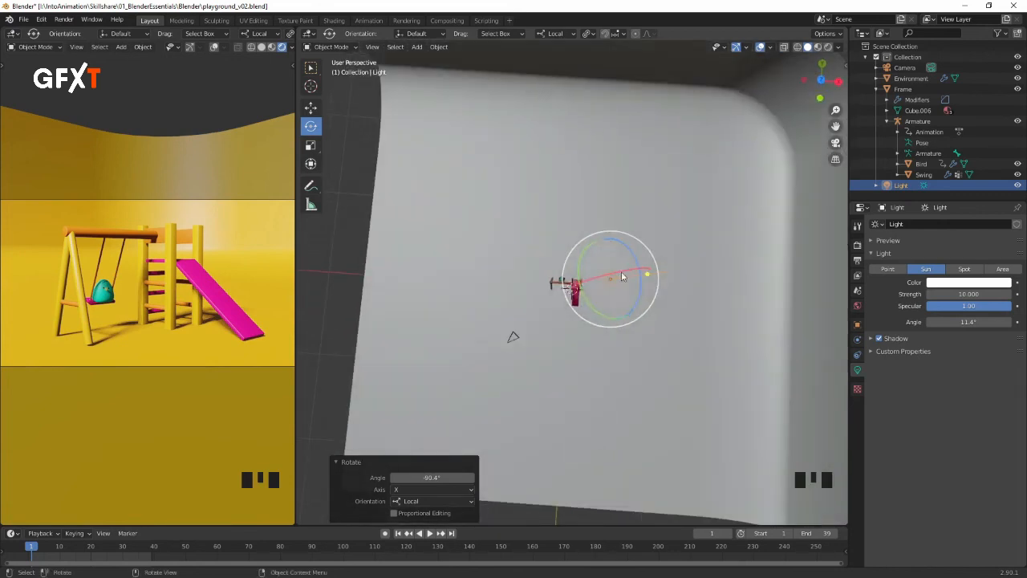
Step: Move the sun light to the camera's side of the playground, about -8.7 m in X and -2.45 m in Y
{"action": "key", "text": "g"}
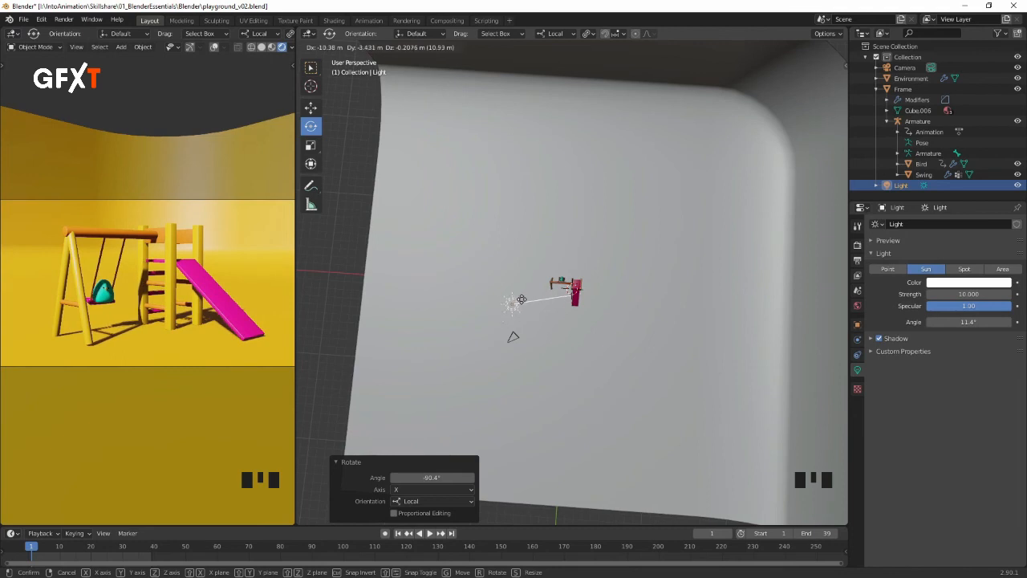
{"action": "left_click", "coordinate": [534, 302]}
{"action": "middle_click_drag", "start_coordinate": [534, 303], "coordinate": [572, 268]}
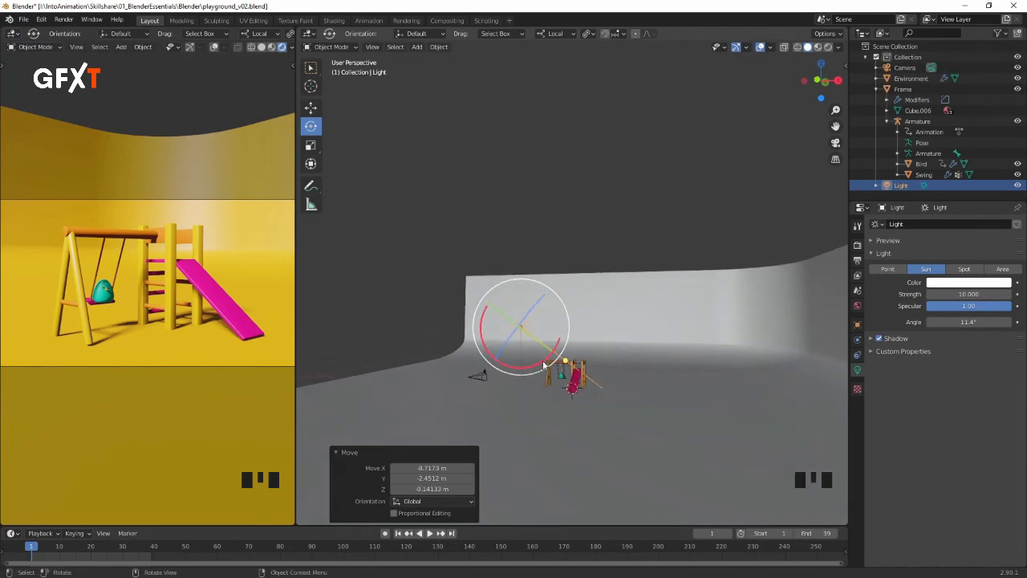
Step: Tilt the sun light around its local X axis by about 11.3° and a further 3.18° to aim it at the playground
{"action": "left_click_drag", "start_coordinate": [544, 364], "coordinate": [513, 366]}
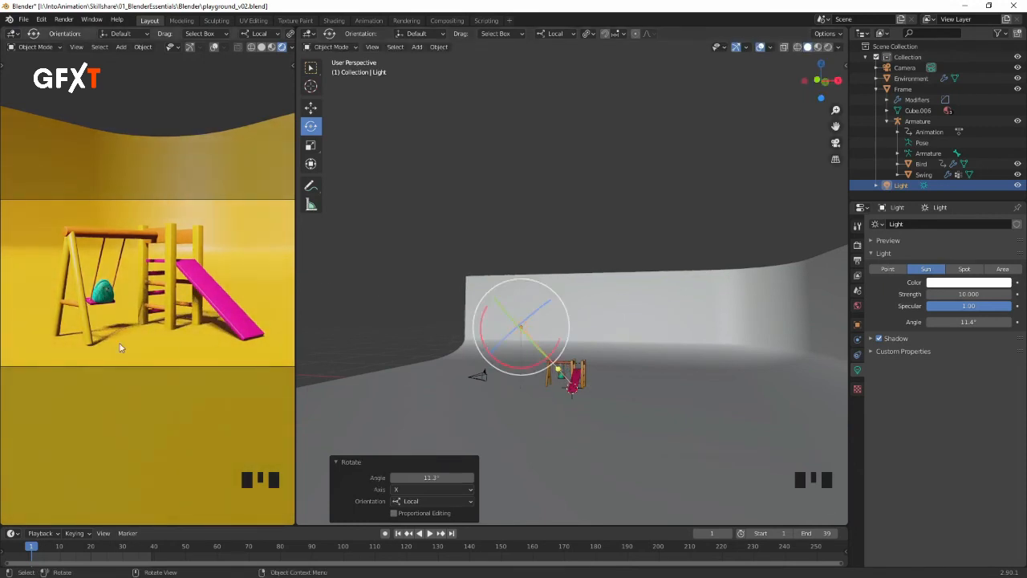
{"action": "left_click", "coordinate": [535, 364]}
{"action": "left_click_drag", "start_coordinate": [535, 363], "coordinate": [533, 367]}
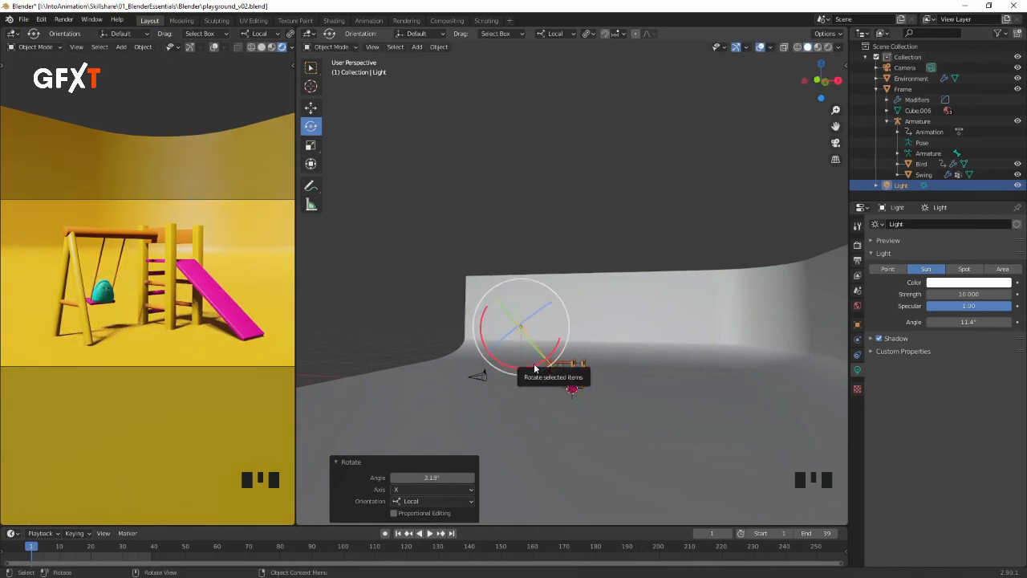
{"action": "middle_click_drag", "start_coordinate": [536, 368], "coordinate": [637, 207]}
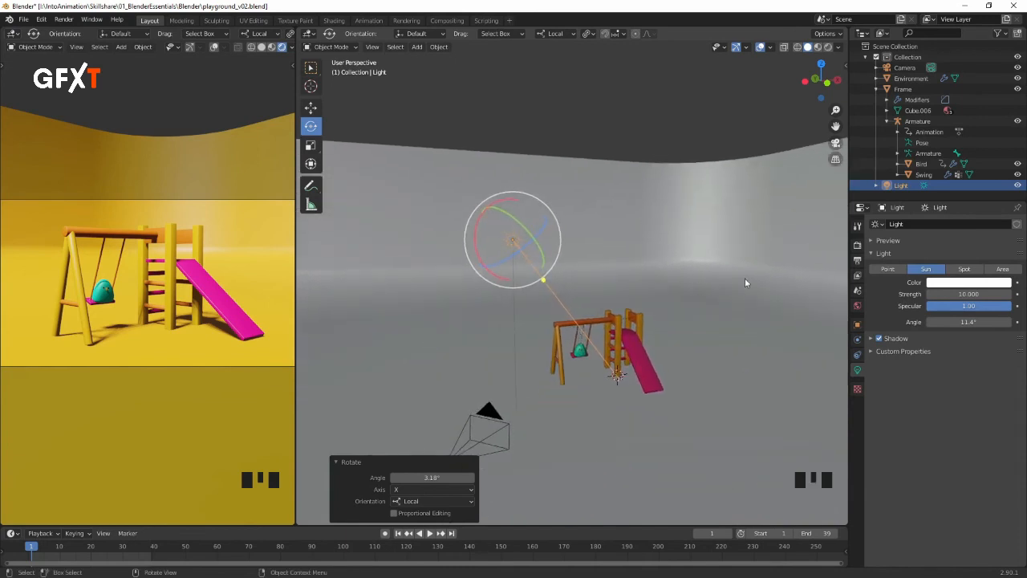
Step: Tint the sun light a pale orange and set its angle to about 5.2° after trying 0° and 8.3°
{"action": "left_click", "coordinate": [956, 283]}
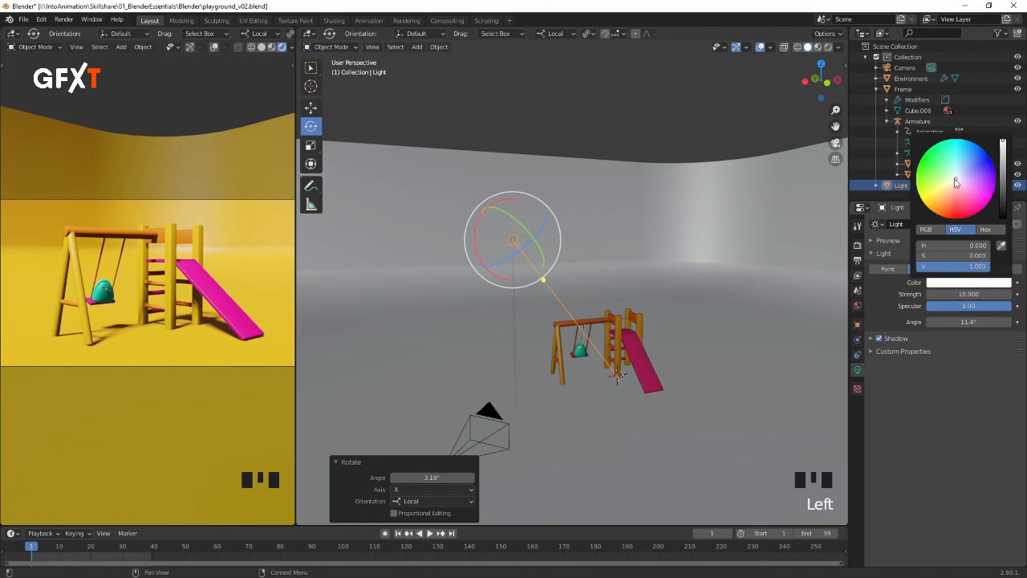
{"action": "left_click_drag", "start_coordinate": [955, 183], "coordinate": [948, 191]}
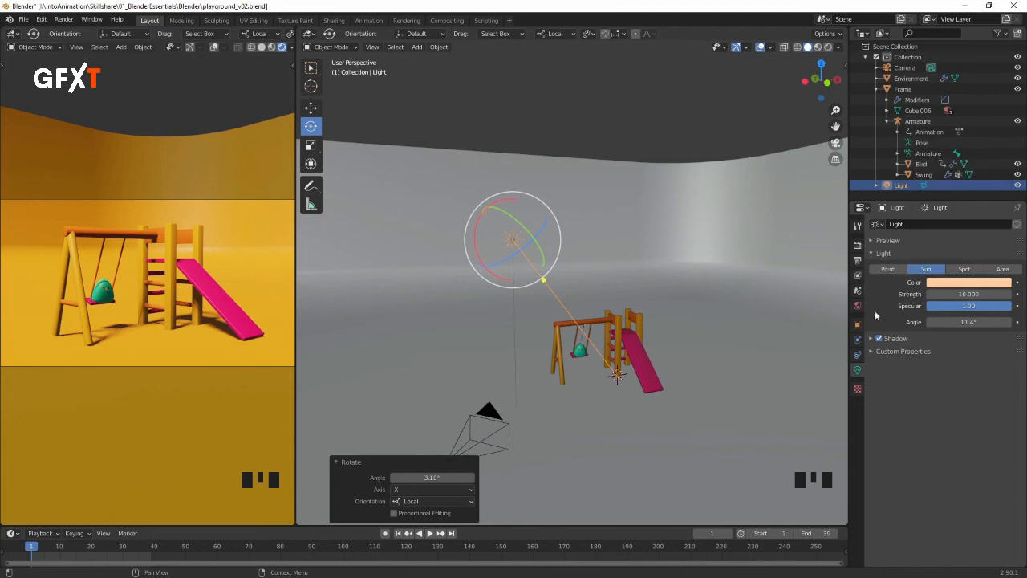
{"action": "left_click", "coordinate": [966, 321]}
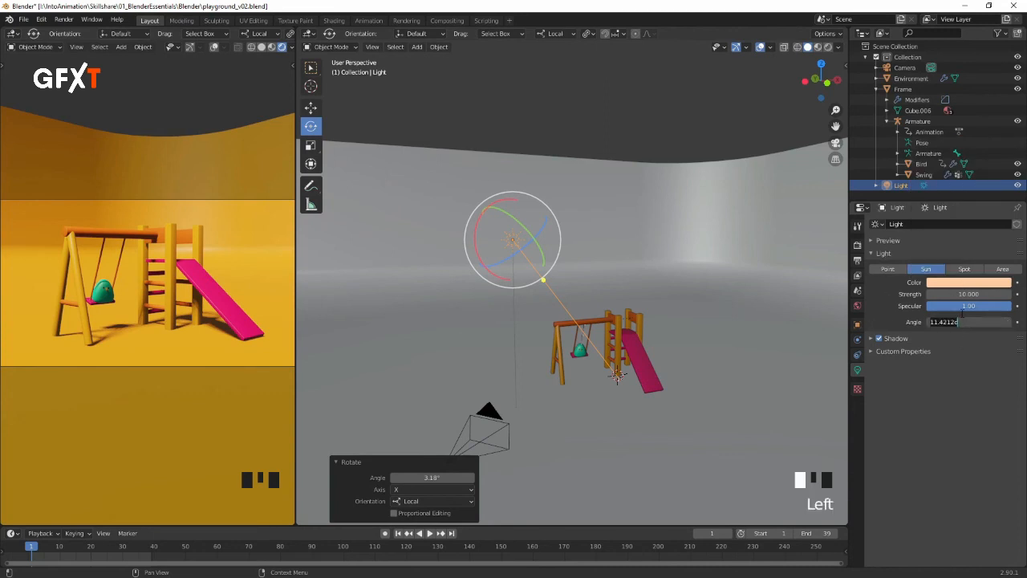
{"action": "type", "text": "0"}
{"action": "key", "text": "Return"}
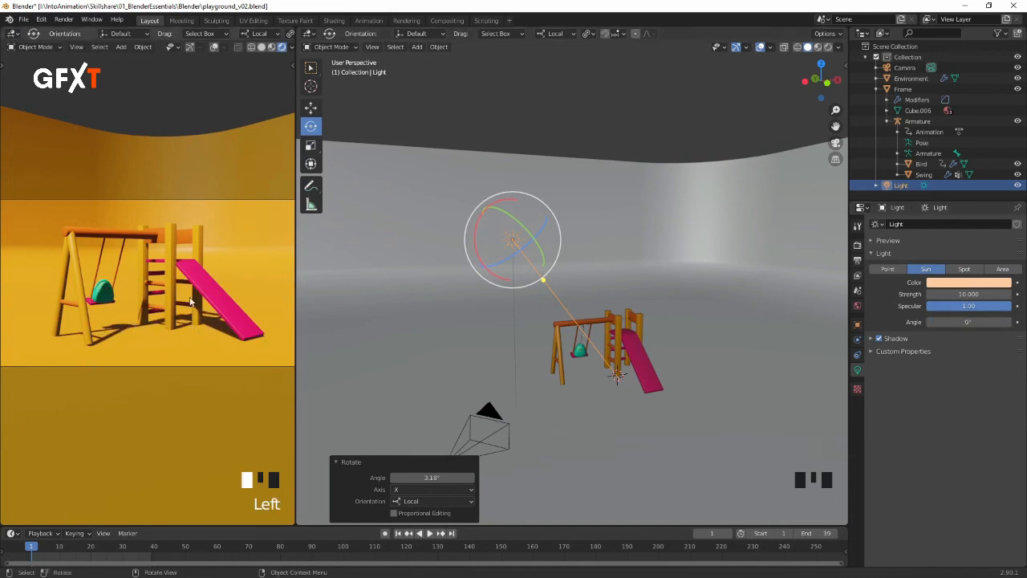
{"action": "left_click_drag", "start_coordinate": [963, 324], "coordinate": [980, 324]}
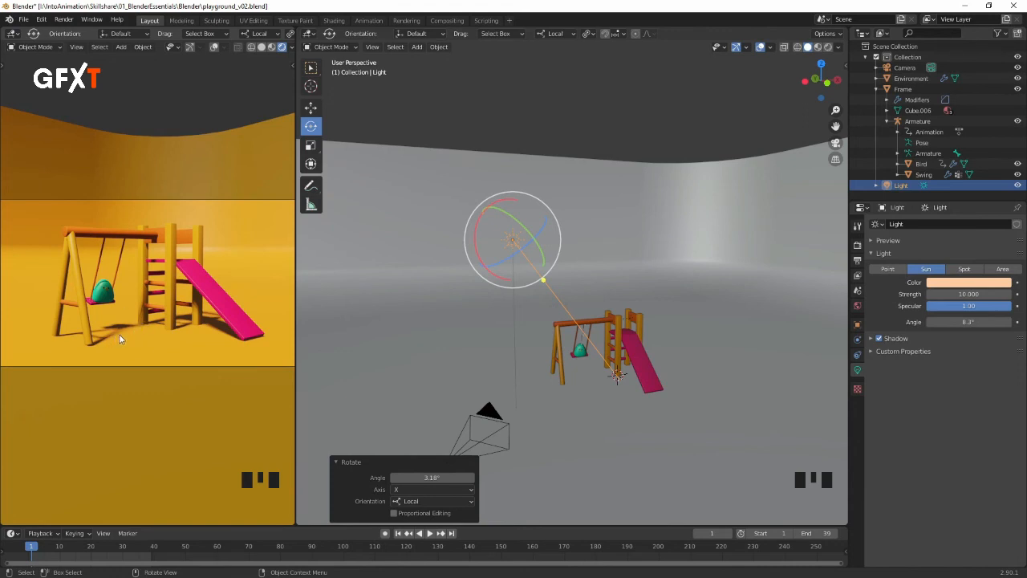
{"action": "left_click_drag", "start_coordinate": [969, 322], "coordinate": [928, 322]}
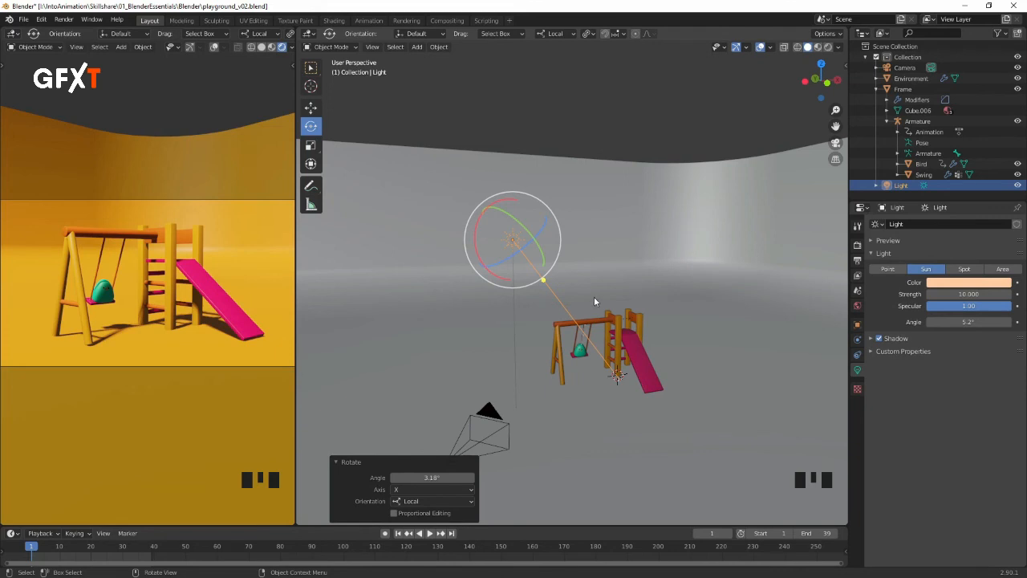
Step: Add an area light at the scene origin
{"action": "key", "text": "shift+a"}
{"action": "mouse_move", "coordinate": [598, 300]}
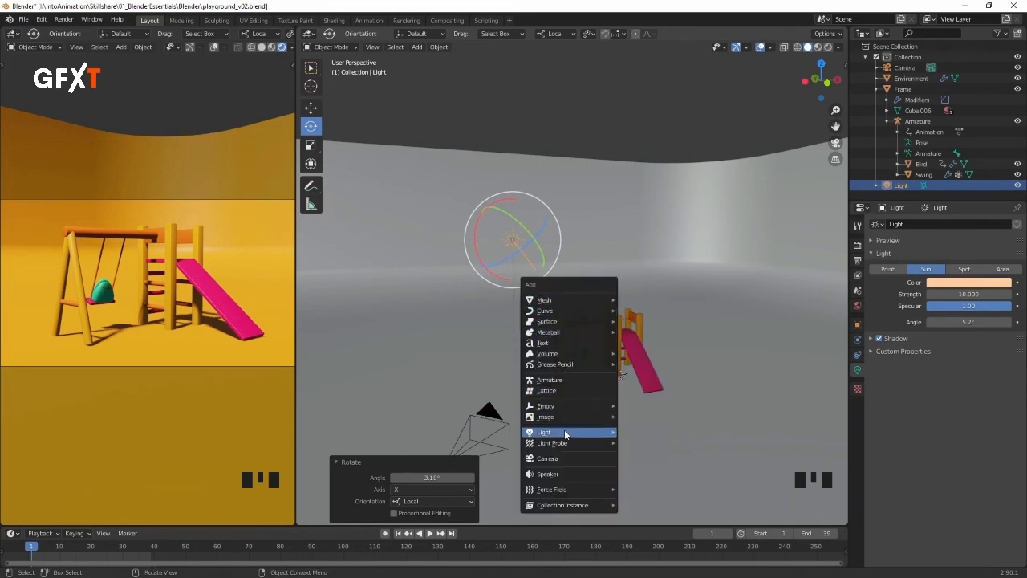
{"action": "mouse_move", "coordinate": [564, 431]}
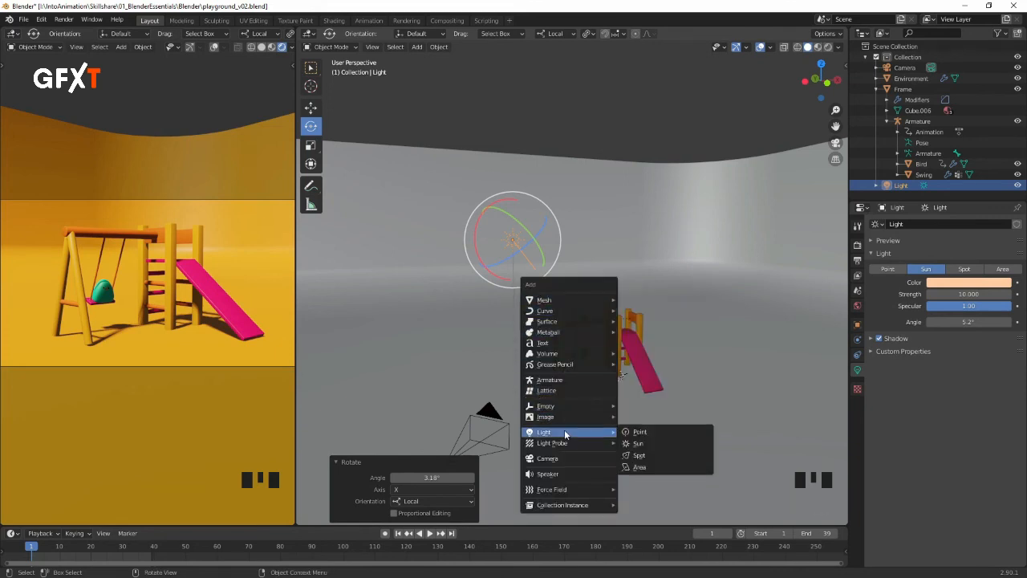
{"action": "left_click", "coordinate": [655, 465]}
{"action": "middle_click_drag", "start_coordinate": [656, 465], "coordinate": [633, 409]}
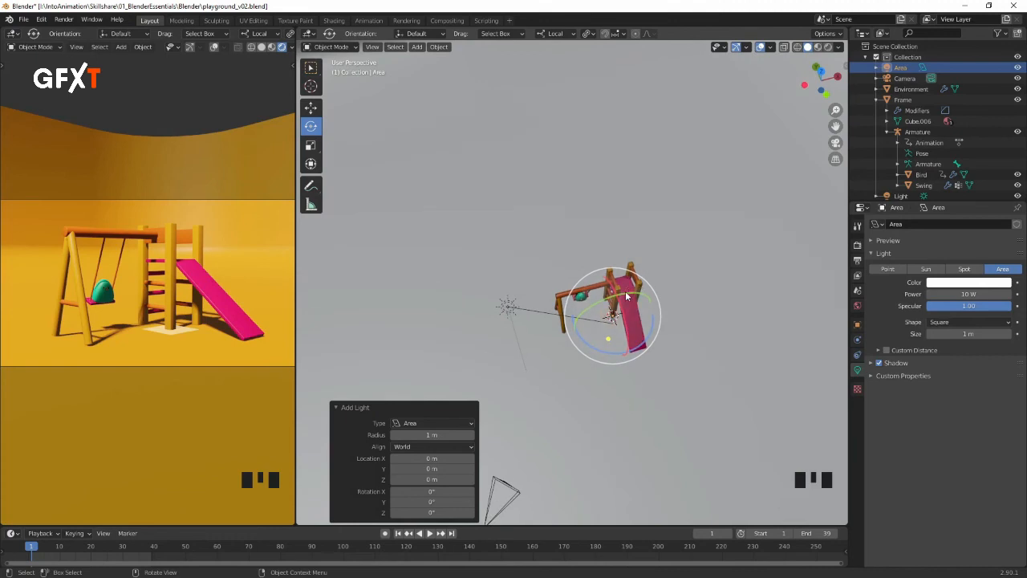
Step: Move the area light in front of the slide, about -3.9 m in Y, and raise it above the floor
{"action": "key", "text": "g"}
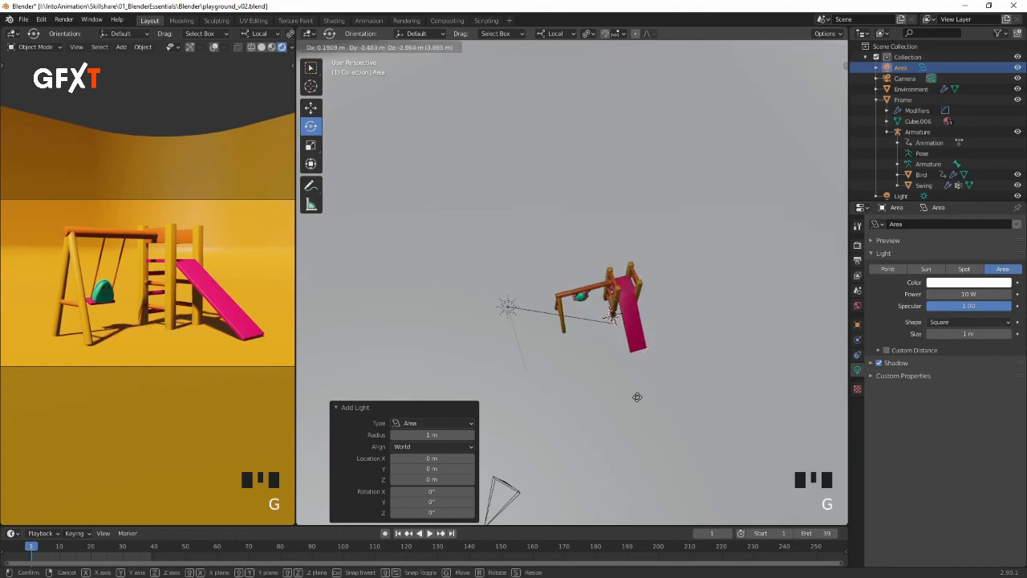
{"action": "left_click", "coordinate": [642, 406]}
{"action": "middle_click_drag", "start_coordinate": [658, 393], "coordinate": [693, 318]}
{"action": "key", "text": "g"}
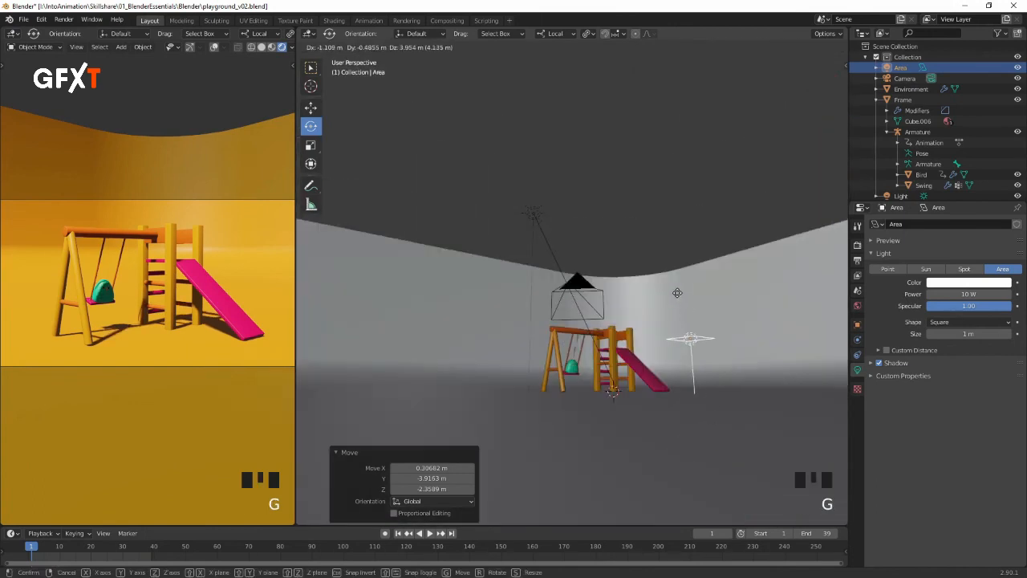
{"action": "left_click", "coordinate": [717, 318]}
Step: Rotate the area light around its local X and Y axes to face the playground and shift it about 0.78 m in X
{"action": "middle_click_drag", "start_coordinate": [717, 314], "coordinate": [682, 344]}
{"action": "middle_click_drag", "start_coordinate": [682, 344], "coordinate": [714, 339]}
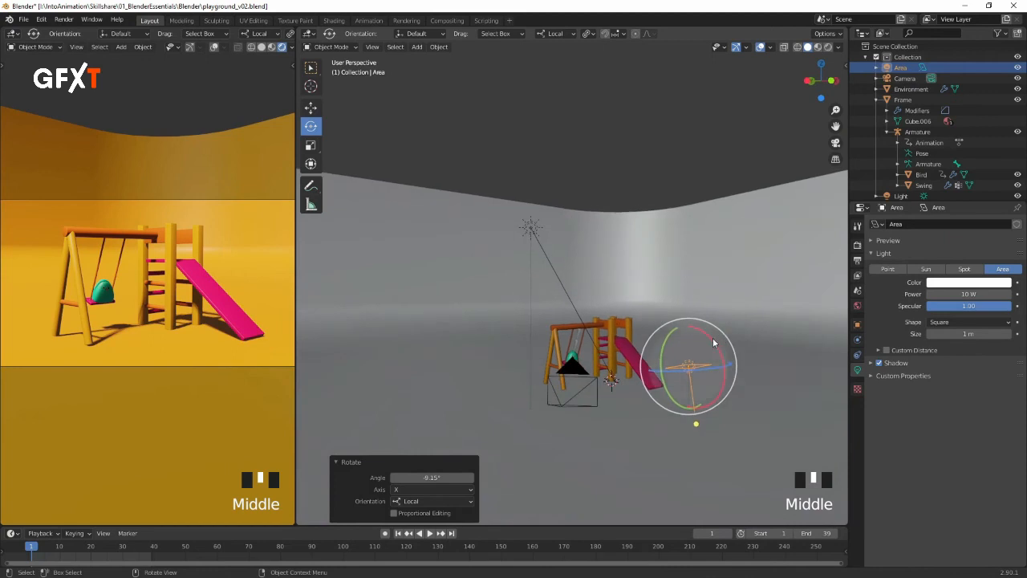
{"action": "left_click_drag", "start_coordinate": [714, 343], "coordinate": [707, 377]}
{"action": "middle_click_drag", "start_coordinate": [708, 369], "coordinate": [639, 409]}
{"action": "left_click_drag", "start_coordinate": [625, 429], "coordinate": [616, 434]}
{"action": "key", "text": "g"}
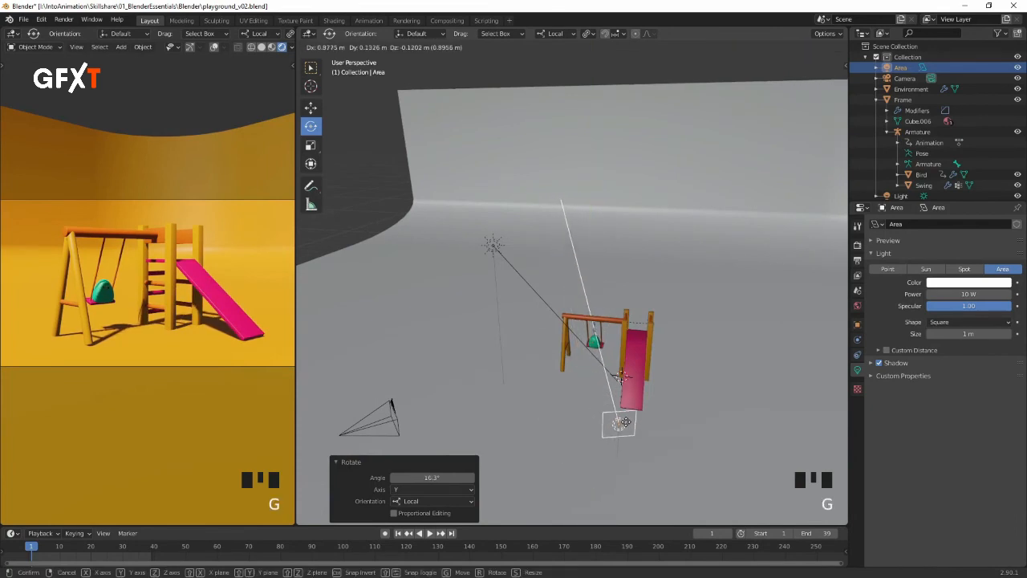
{"action": "left_click", "coordinate": [625, 422]}
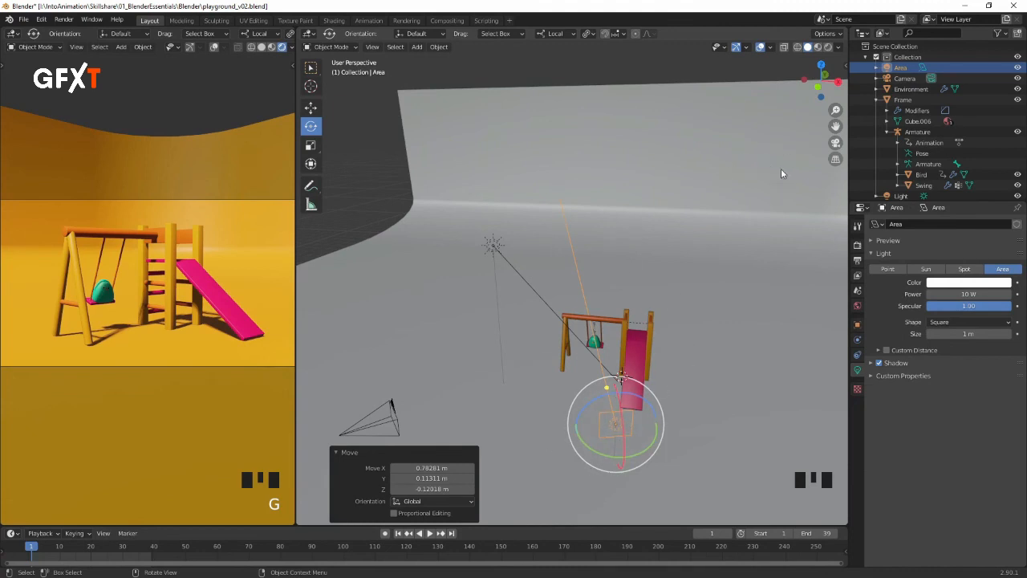
Step: Collapse the Frame hierarchy and rename the sun light to Key Light
{"action": "left_click", "coordinate": [877, 100]}
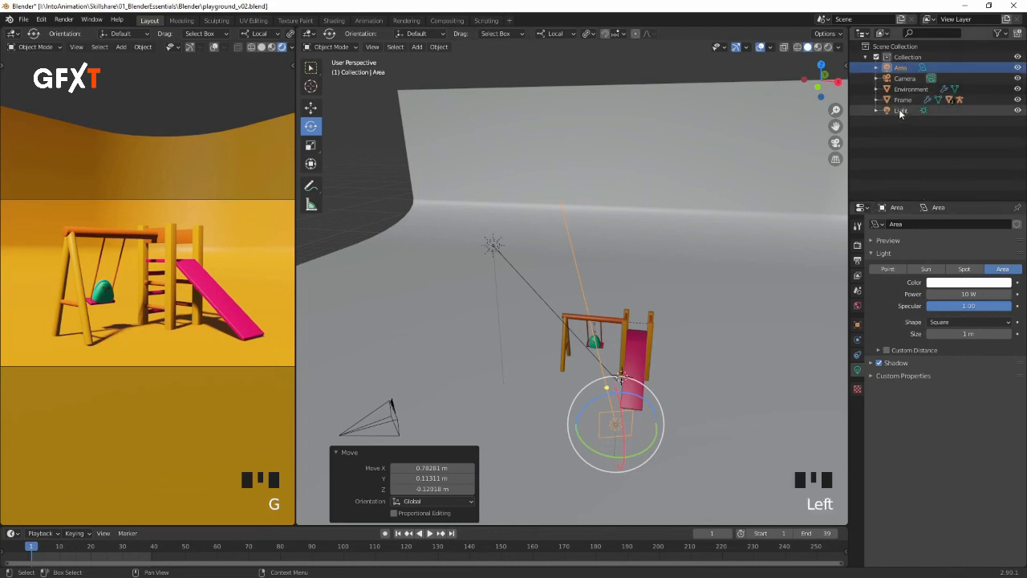
{"action": "left_click", "coordinate": [902, 112]}
{"action": "double_click", "coordinate": [902, 111]}
{"action": "left_click_drag", "start_coordinate": [907, 111], "coordinate": [894, 111]}
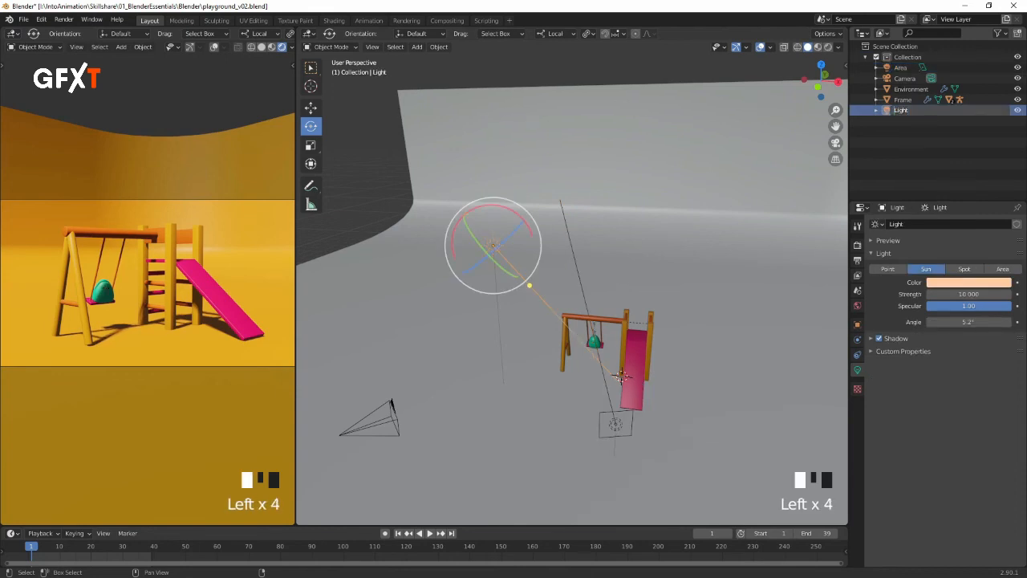
{"action": "type", "text": "Key"}
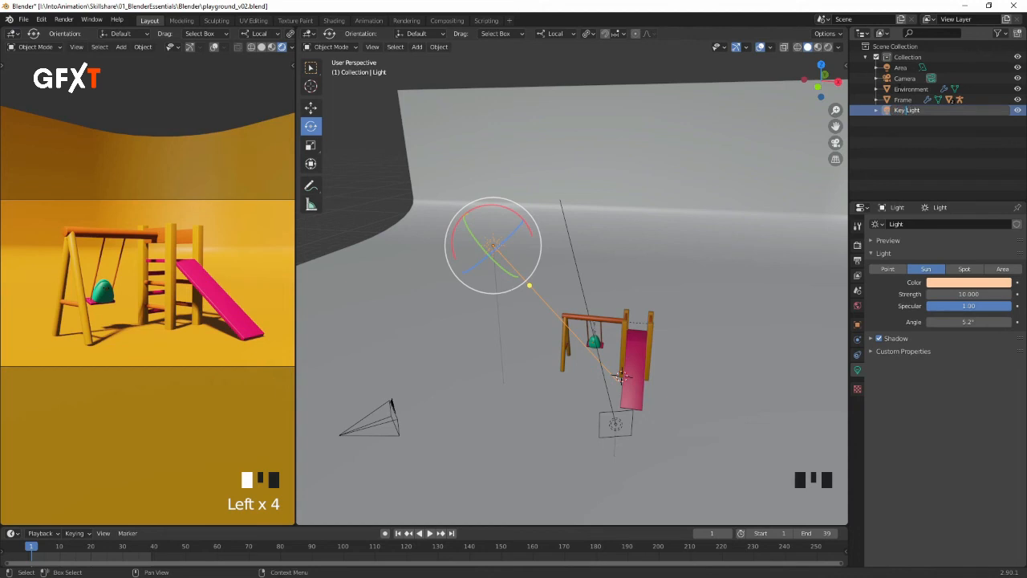
Step: Rename the area light to Fill Light
{"action": "left_click", "coordinate": [901, 71]}
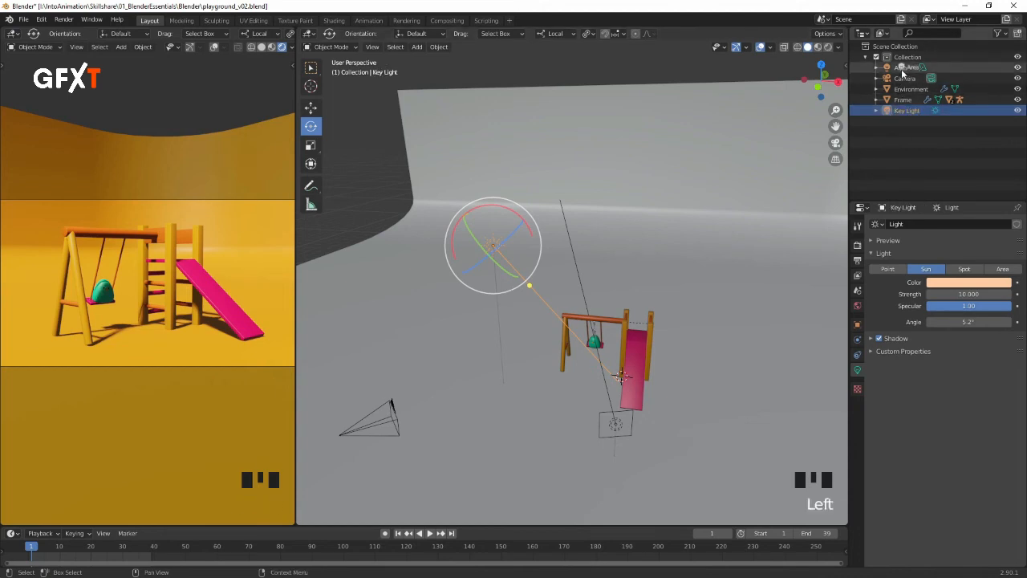
{"action": "left_click", "coordinate": [900, 69]}
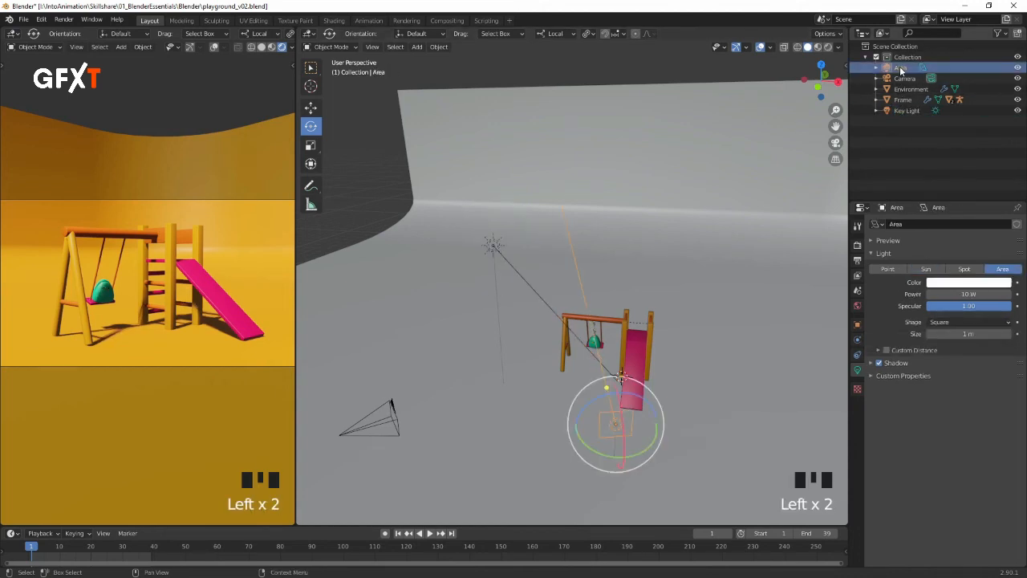
{"action": "double_click", "coordinate": [901, 68]}
{"action": "type", "text": "Fill"}
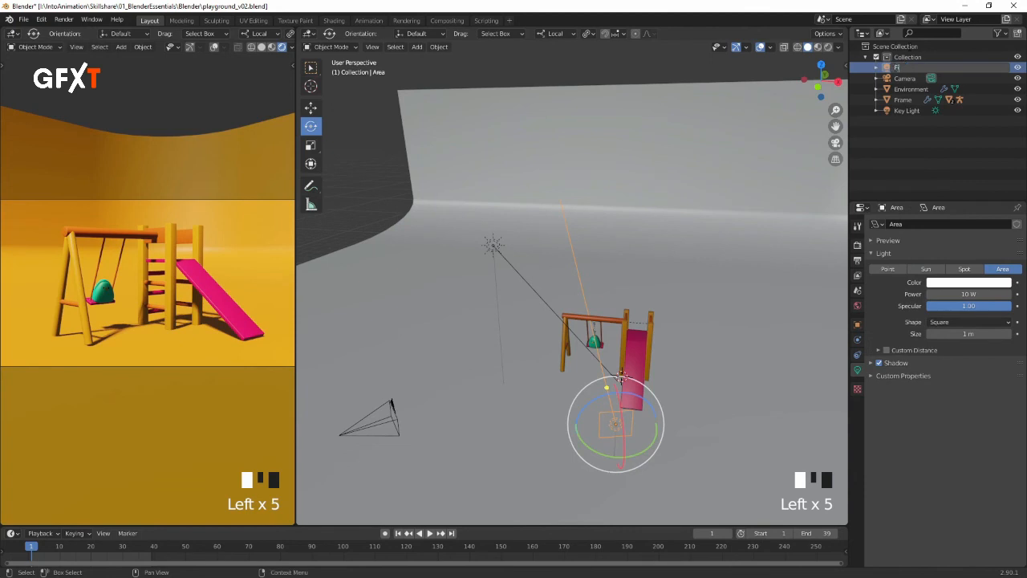
{"action": "type", "text": " Li"}
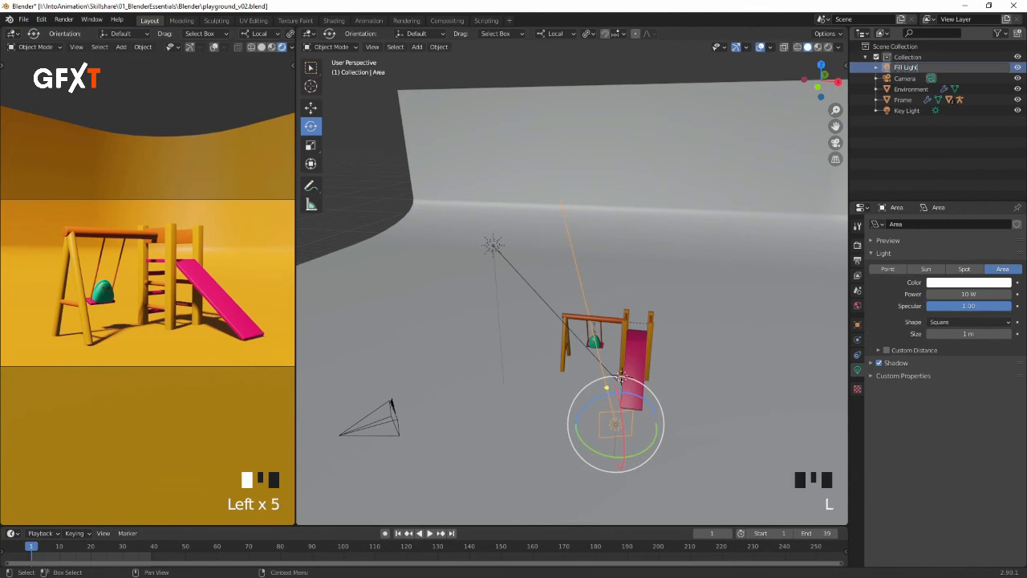
{"action": "type", "text": "ght"}
{"action": "key", "text": "Return"}
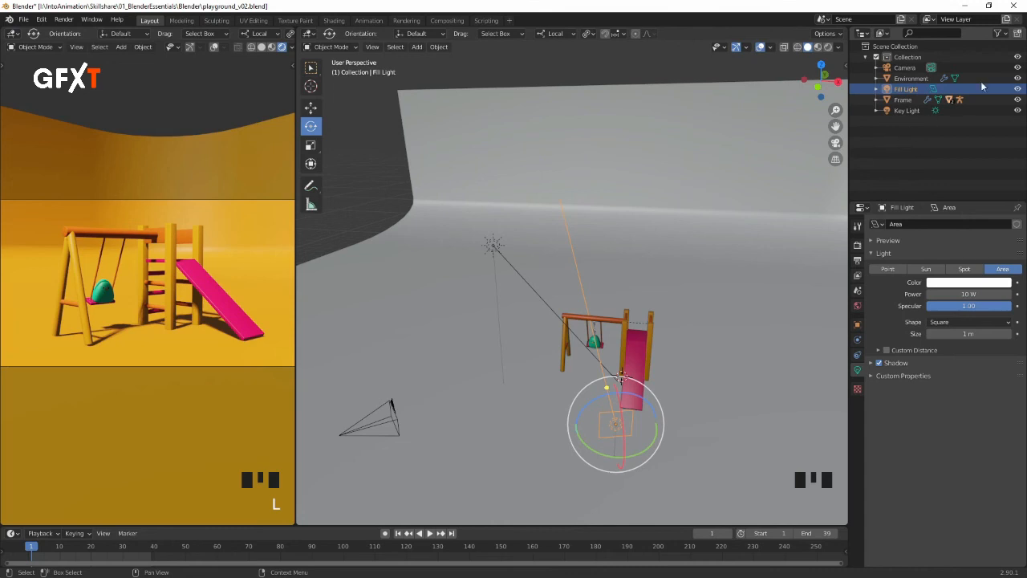
Step: Create a new collection and name it Lights
{"action": "left_click", "coordinate": [1018, 37]}
{"action": "left_click", "coordinate": [906, 122]}
{"action": "left_click", "coordinate": [907, 121]}
{"action": "double_click", "coordinate": [908, 120]}
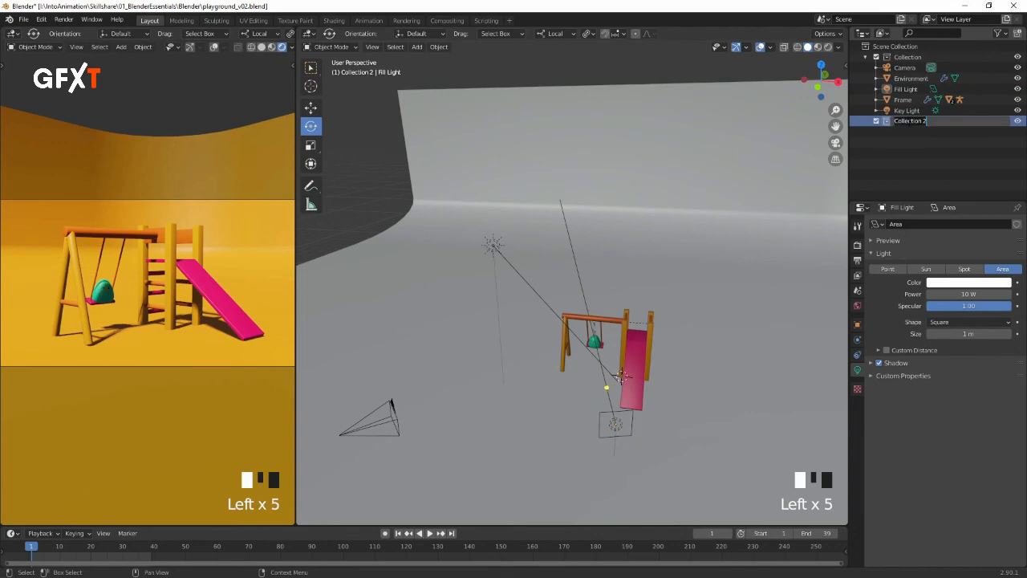
{"action": "type", "text": "Lights"}
{"action": "key", "text": "Return"}
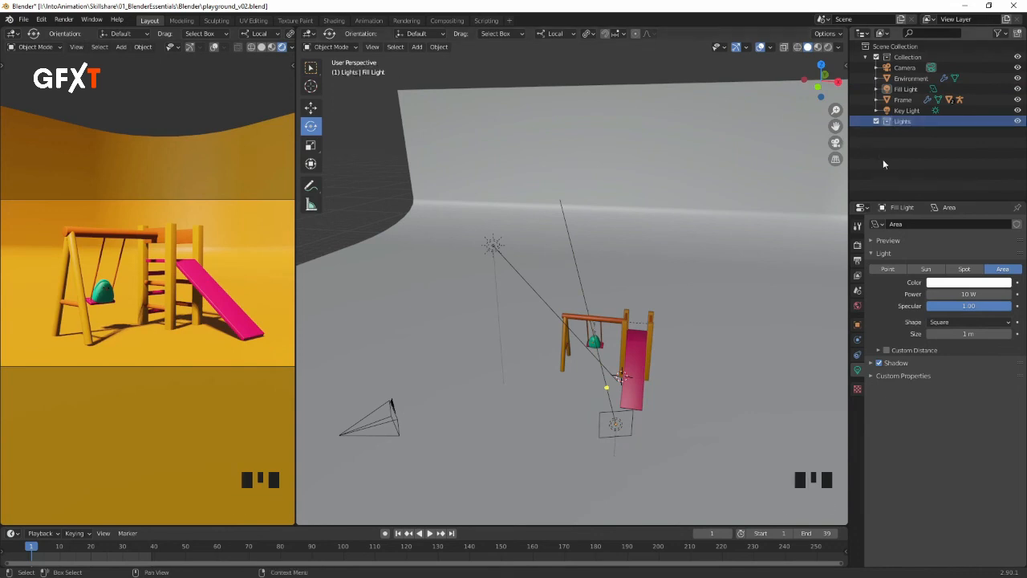
Step: Put the key light and fill light into the Lights collection and test it by switching the collection off and on
{"action": "left_click", "coordinate": [900, 112]}
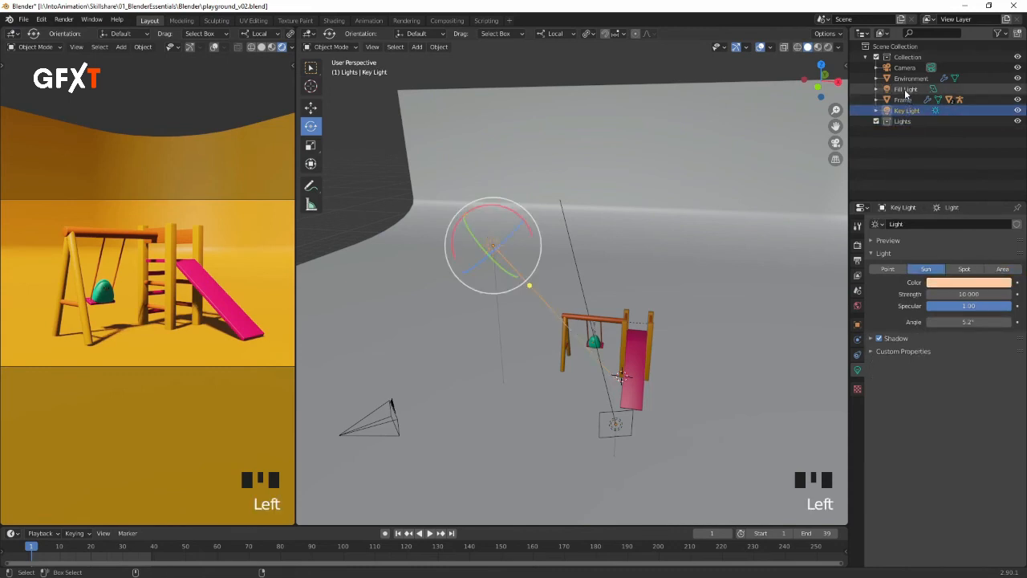
{"action": "left_click", "coordinate": [906, 90], "text": "ctrl"}
{"action": "left_click_drag", "start_coordinate": [905, 111], "coordinate": [904, 120]}
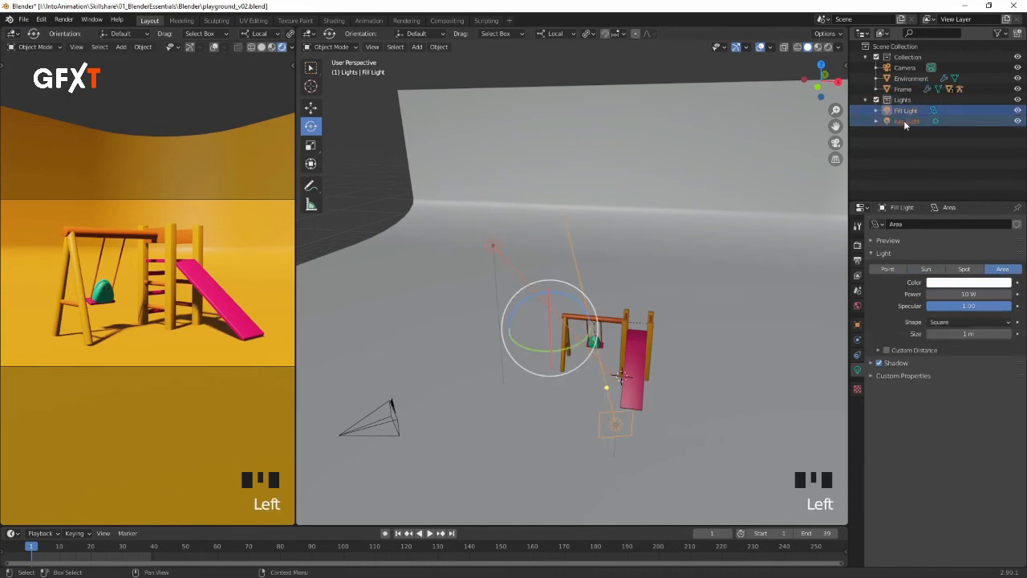
{"action": "double_click", "coordinate": [902, 163]}
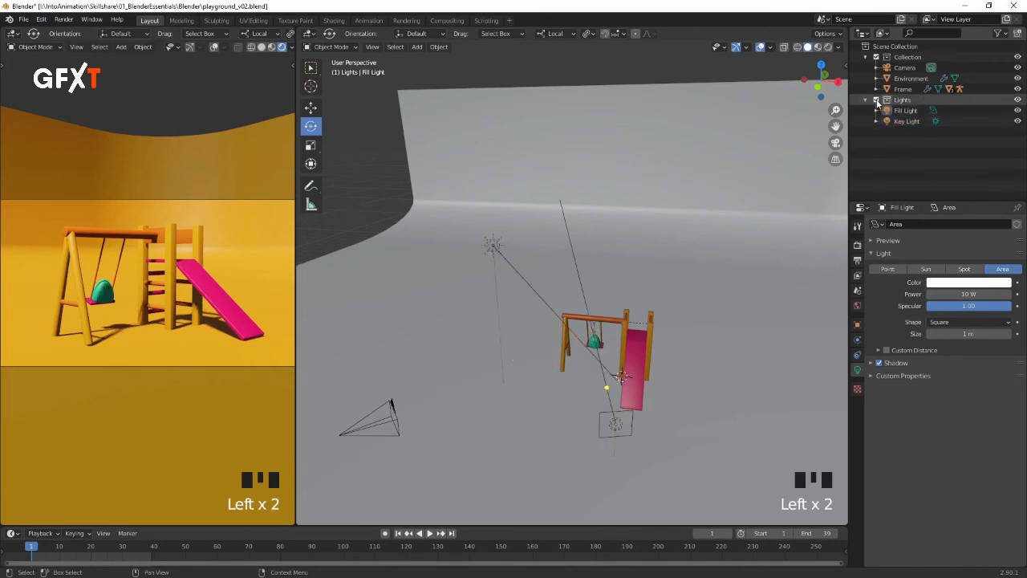
{"action": "left_click", "coordinate": [876, 100]}
{"action": "left_click", "coordinate": [877, 101]}
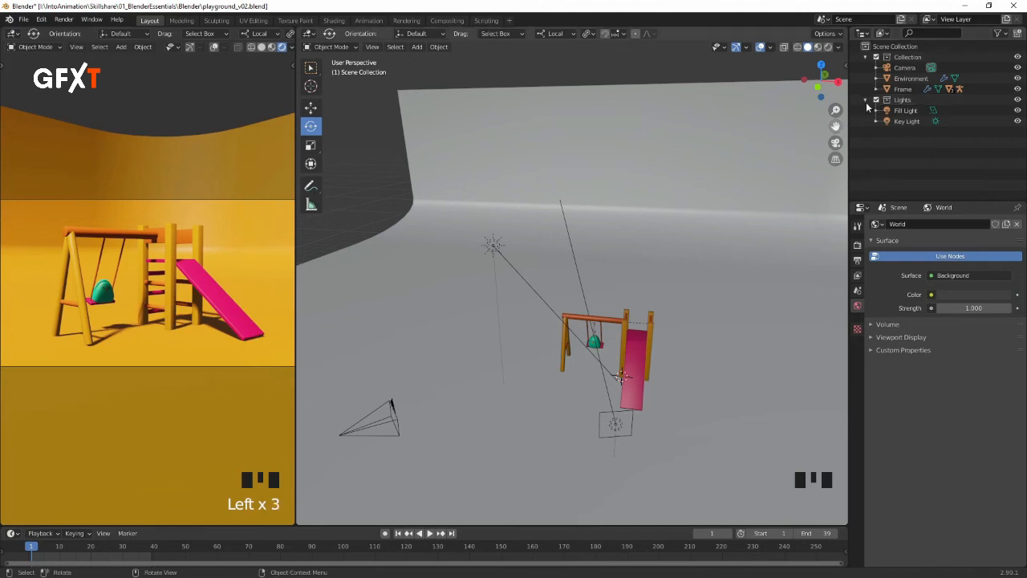
Step: Hide the key and fill lights and set the world background strength to 0
{"action": "left_click", "coordinate": [1018, 122]}
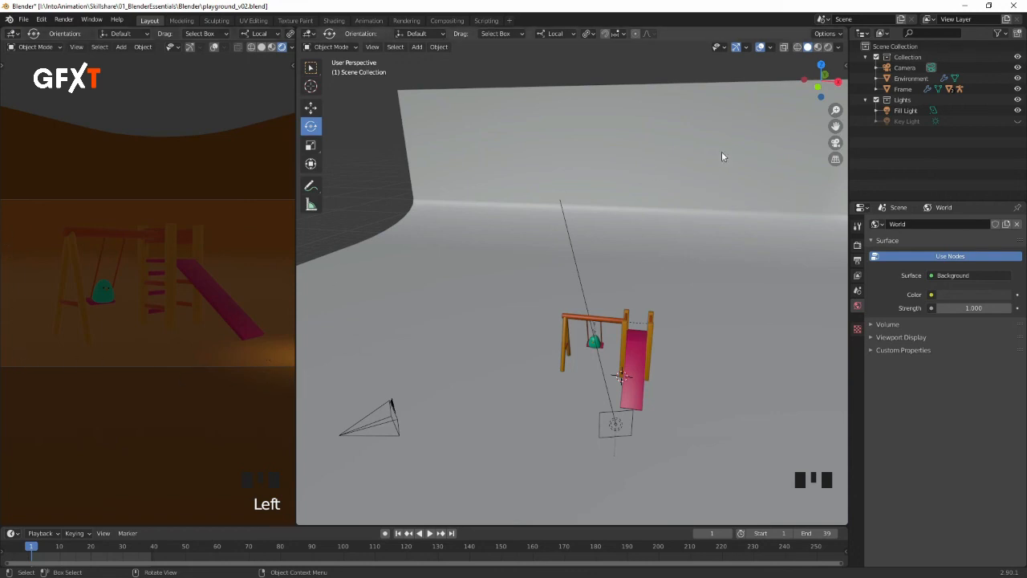
{"action": "left_click", "coordinate": [1017, 110]}
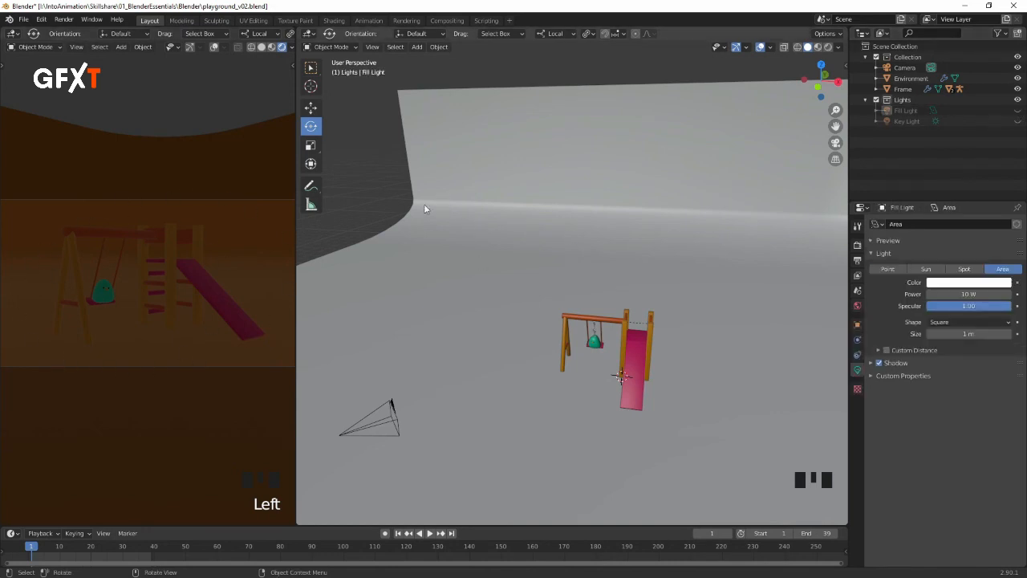
{"action": "left_click", "coordinate": [857, 306]}
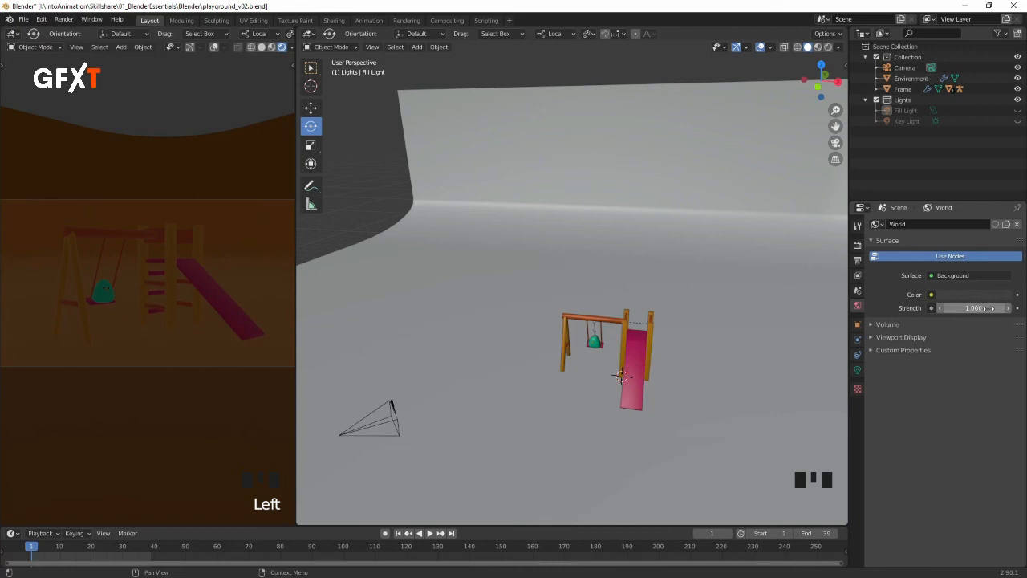
{"action": "left_click_drag", "start_coordinate": [985, 308], "coordinate": [943, 308]}
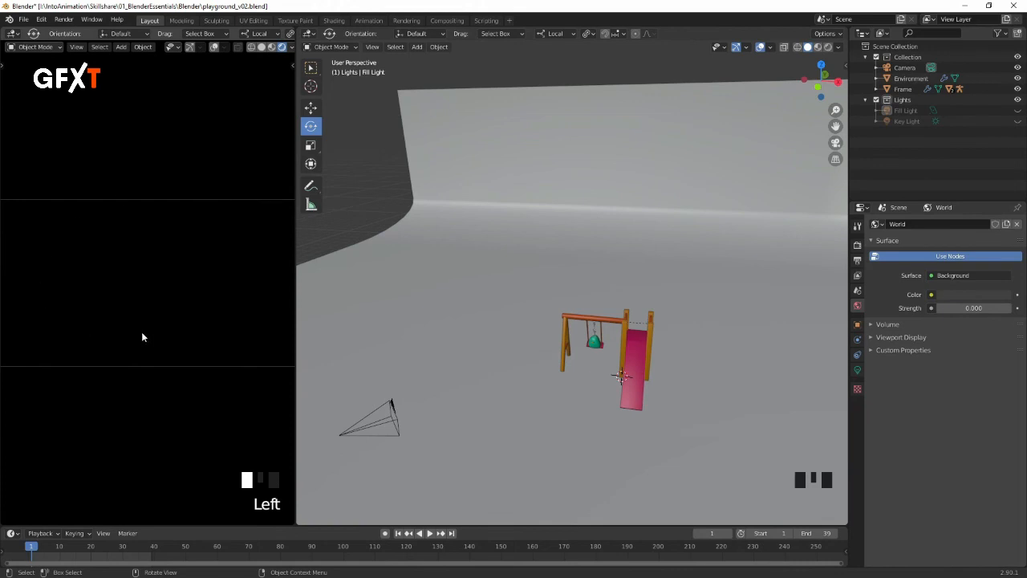
Step: Preview the key light on its own, and switch to showing only the fill light
{"action": "left_click", "coordinate": [1018, 121]}
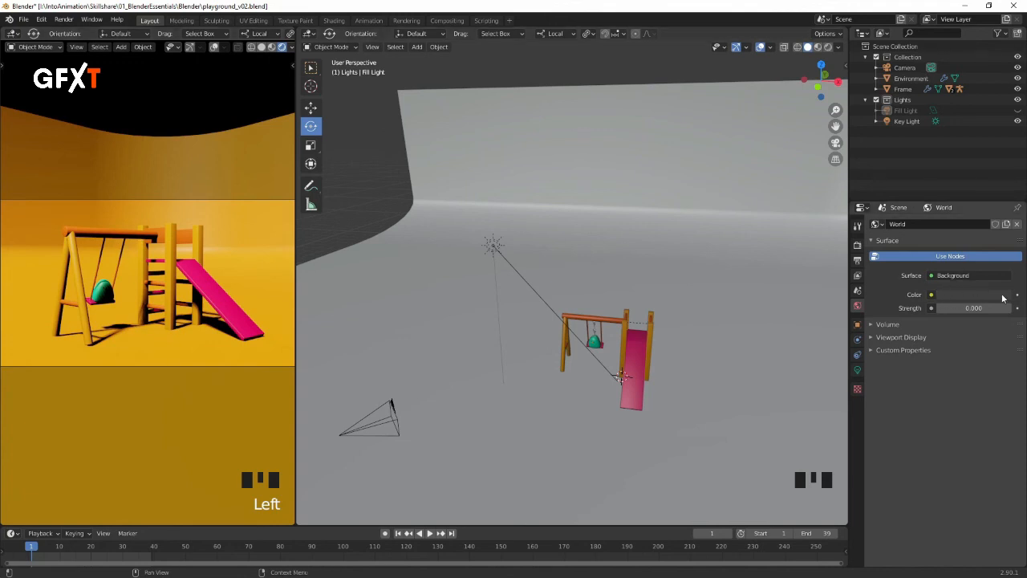
{"action": "mouse_move", "coordinate": [953, 309]}
{"action": "left_mouse_down"}
{"action": "mouse_move", "coordinate": [1016, 308]}
{"action": "mouse_move", "coordinate": [935, 308]}
{"action": "left_mouse_up"}
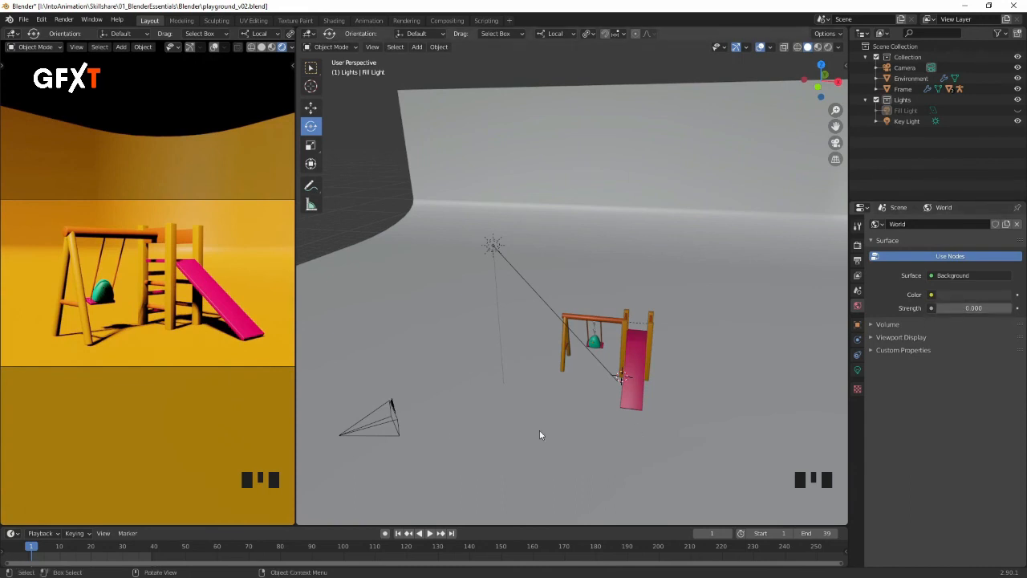
{"action": "left_click", "coordinate": [1018, 121]}
{"action": "left_click", "coordinate": [1018, 111]}
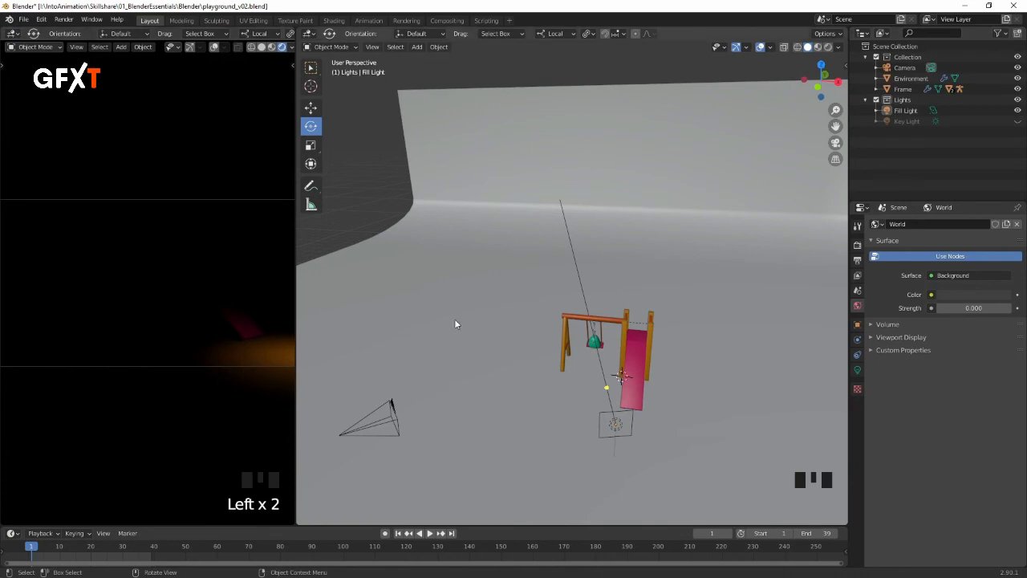
Step: Set the fill light's power to 1000 W
{"action": "middle_click_drag", "start_coordinate": [639, 376], "coordinate": [730, 337]}
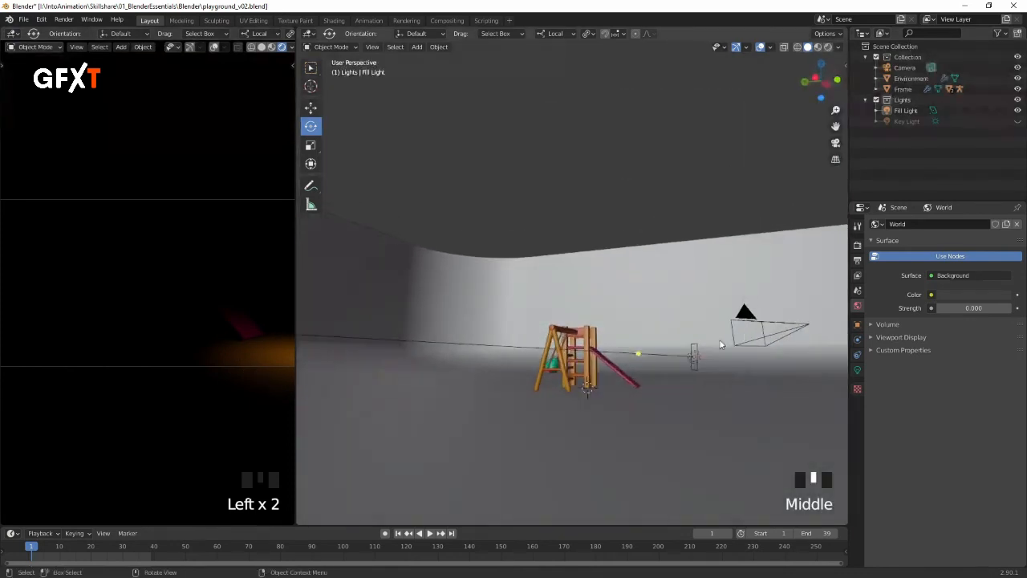
{"action": "left_click", "coordinate": [694, 356]}
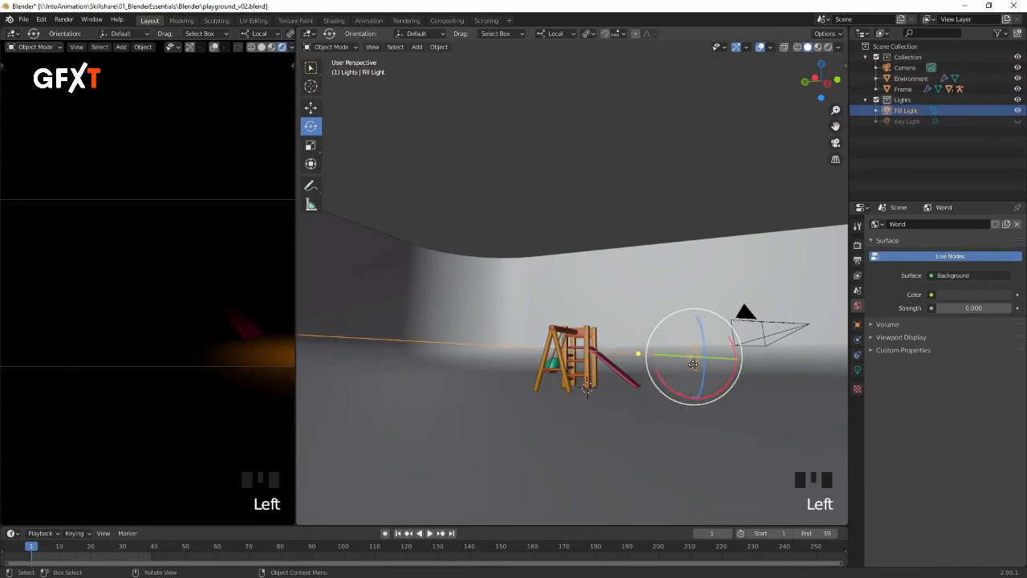
{"action": "left_click", "coordinate": [856, 372]}
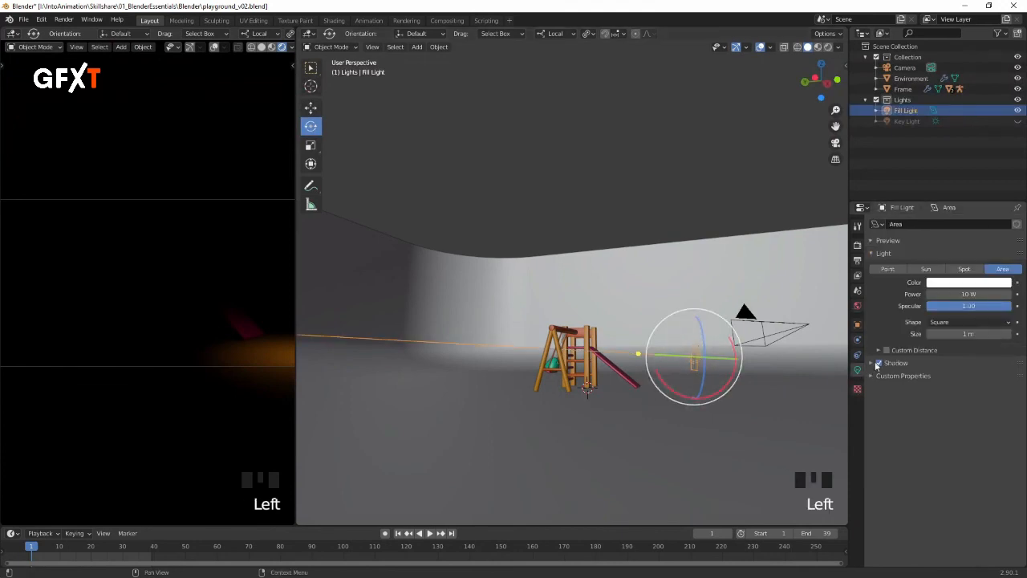
{"action": "left_click", "coordinate": [962, 294]}
{"action": "type", "text": "1000"}
{"action": "key", "text": "Return"}
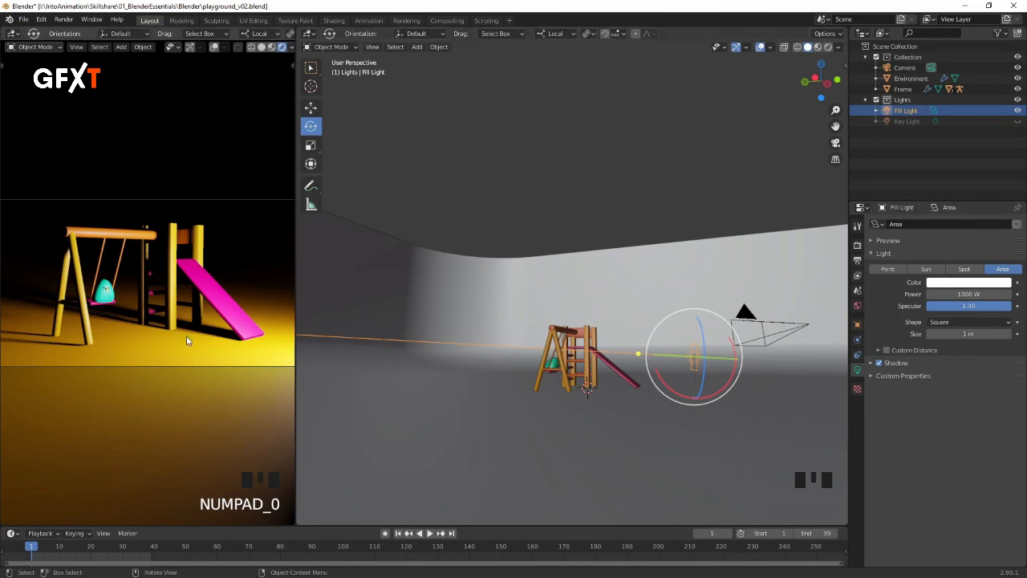
Step: Rotate the fill light around its local Y axis by about -31.7°, viewed from above
{"action": "middle_click_drag", "start_coordinate": [700, 270], "coordinate": [623, 363]}
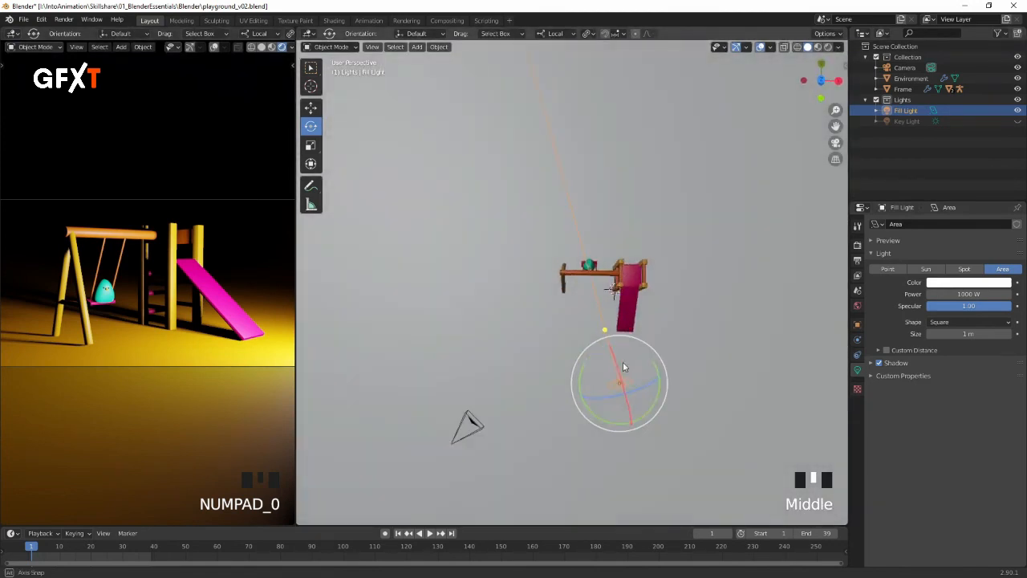
{"action": "left_click_drag", "start_coordinate": [660, 391], "coordinate": [606, 398]}
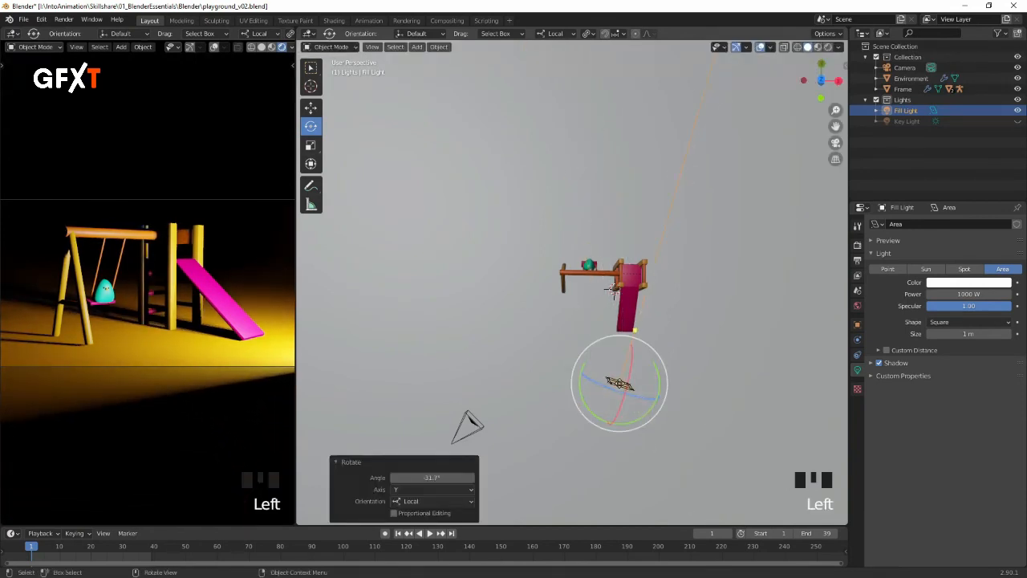
Step: Reposition the fill light in front of the playground, first toward the camera and then about 2.3 m back toward the slide
{"action": "key", "text": "g"}
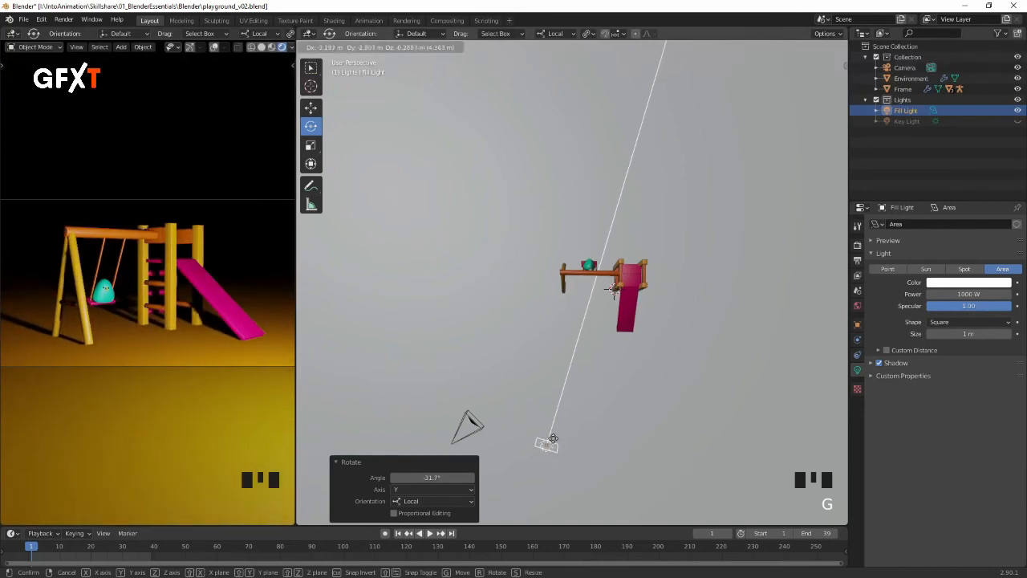
{"action": "left_click", "coordinate": [550, 442]}
{"action": "middle_click_drag", "start_coordinate": [567, 436], "coordinate": [580, 387]}
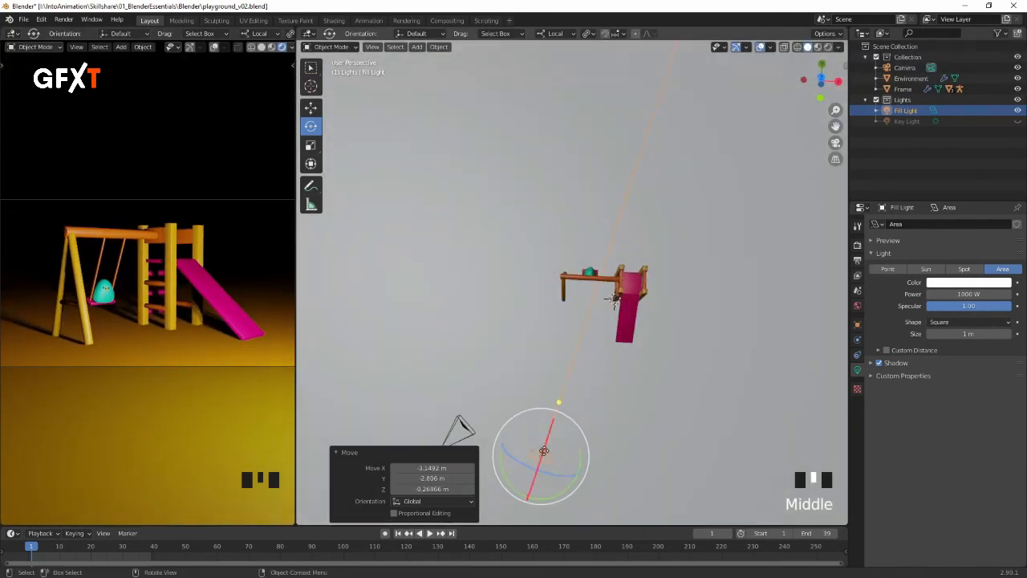
{"action": "key", "text": "g"}
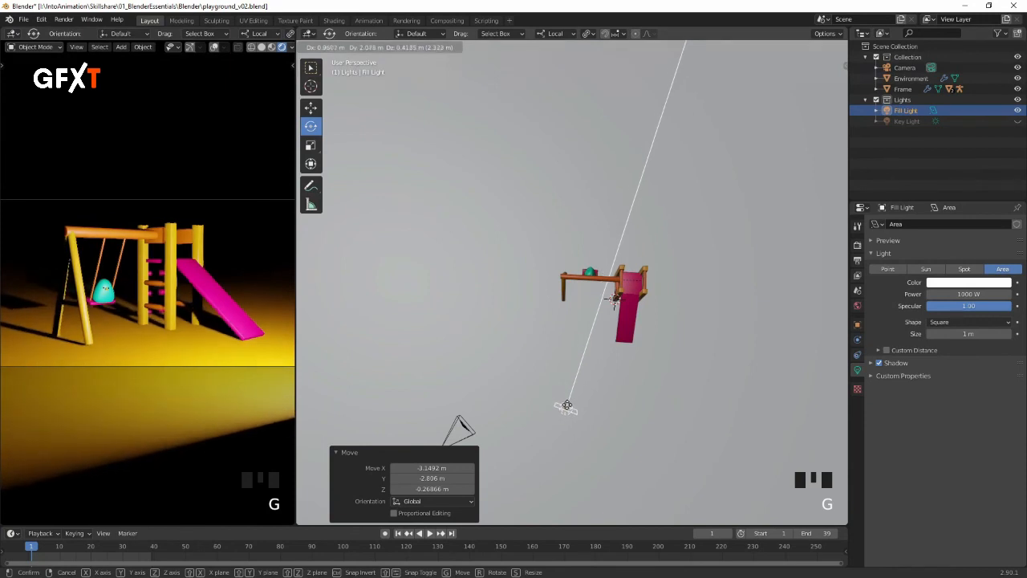
{"action": "left_click", "coordinate": [567, 405]}
Step: Fine-tune the fill light's aim at the playground with a local X rotation of about 1.09° and slight turns around its other axes
{"action": "middle_click_drag", "start_coordinate": [568, 407], "coordinate": [556, 283]}
{"action": "left_click_drag", "start_coordinate": [431, 323], "coordinate": [428, 324]}
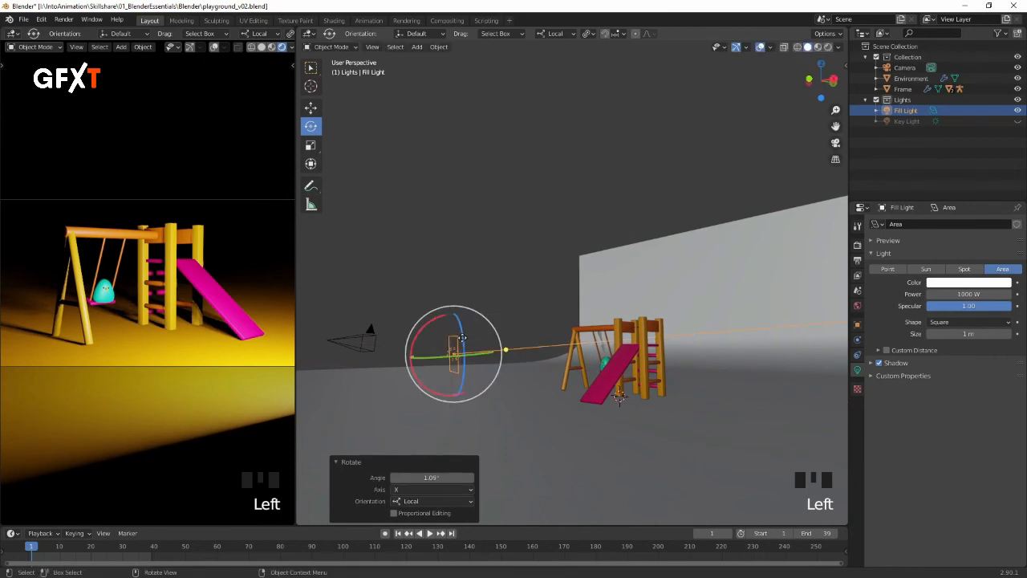
{"action": "middle_click_drag", "start_coordinate": [488, 327], "coordinate": [564, 354]}
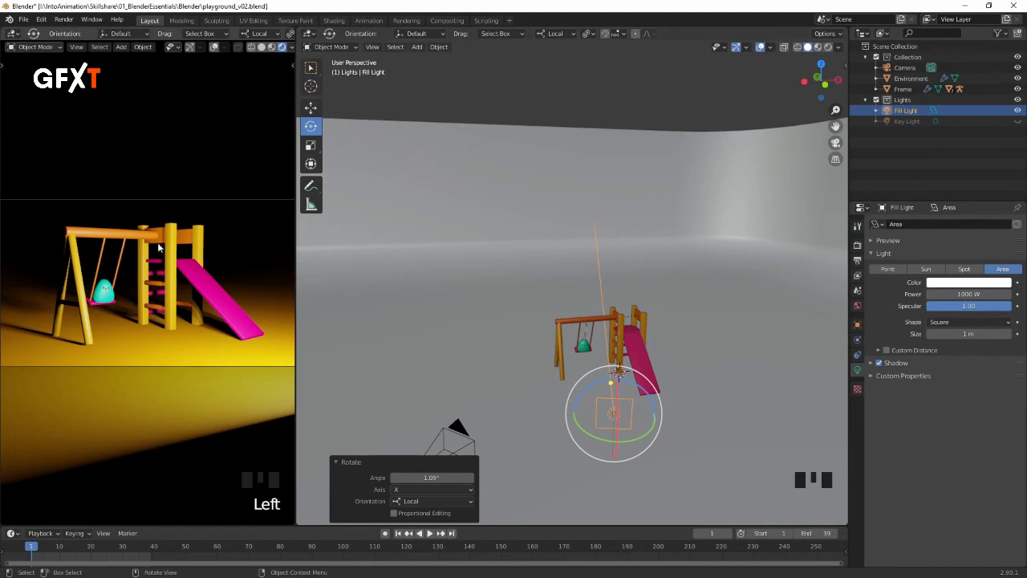
{"action": "left_click_drag", "start_coordinate": [639, 434], "coordinate": [635, 437]}
{"action": "left_click_drag", "start_coordinate": [644, 391], "coordinate": [644, 393]}
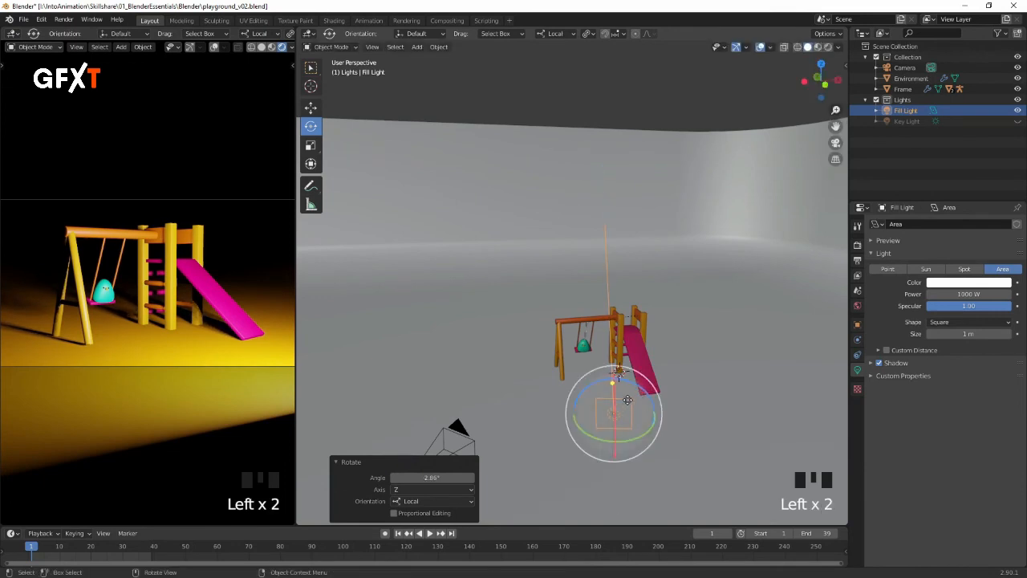
Step: Change the fill light's shape to Rectangle and enlarge it to about 3.93 × 1.38 m
{"action": "left_click_drag", "start_coordinate": [632, 429], "coordinate": [680, 414]}
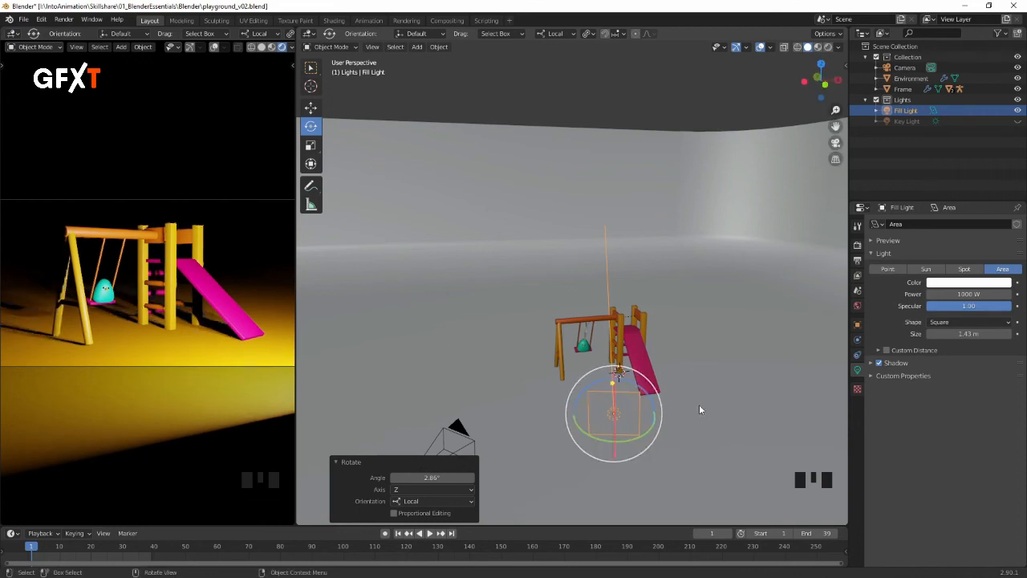
{"action": "left_click", "coordinate": [939, 322]}
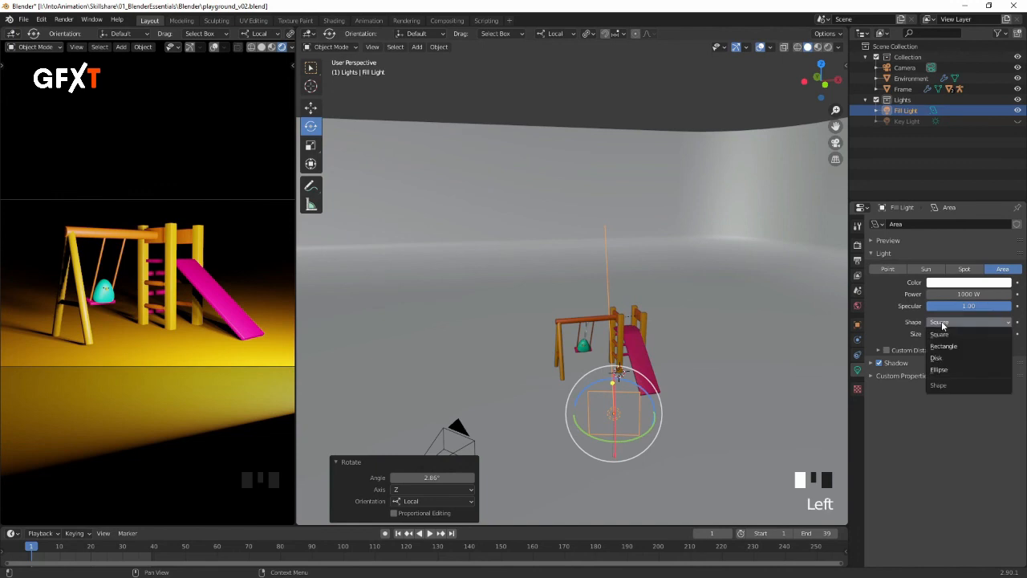
{"action": "left_click", "coordinate": [950, 347]}
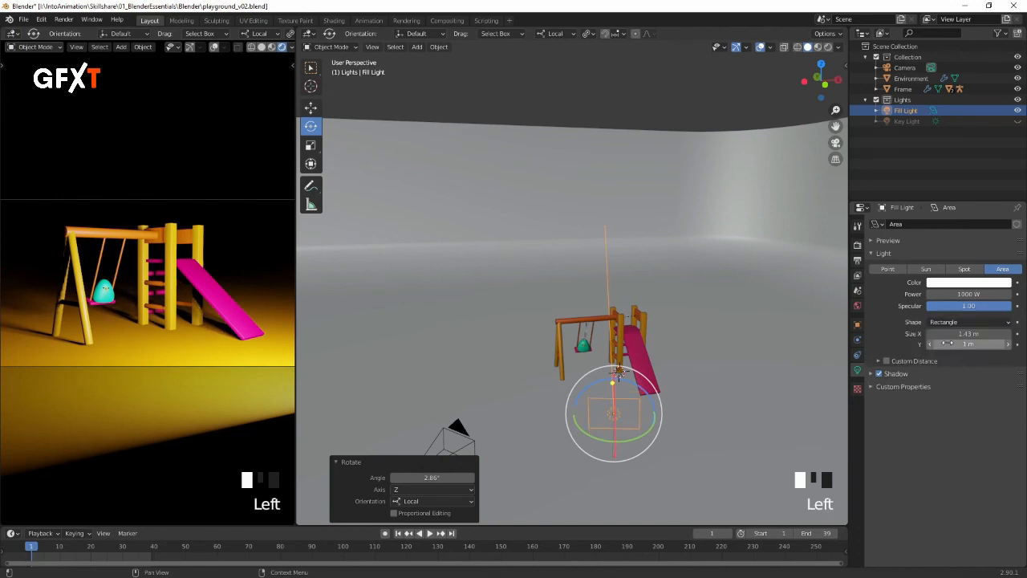
{"action": "left_click_drag", "start_coordinate": [639, 428], "coordinate": [601, 431]}
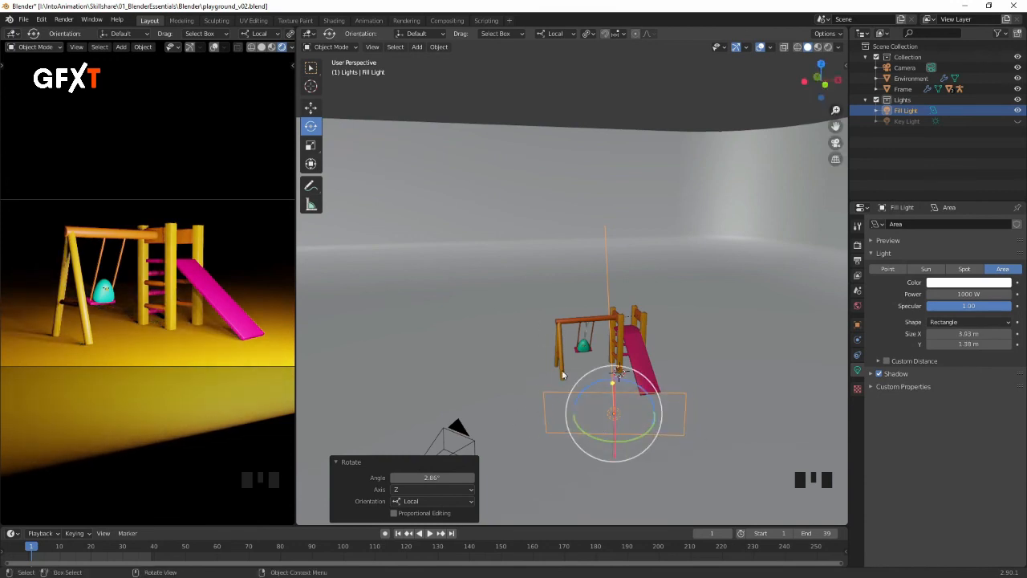
Step: Turn the fill light slightly around its local Y axis and move it about -0.67 m in X, 0.11 m in Y and -0.21 m in Z
{"action": "left_click_drag", "start_coordinate": [639, 442], "coordinate": [650, 417]}
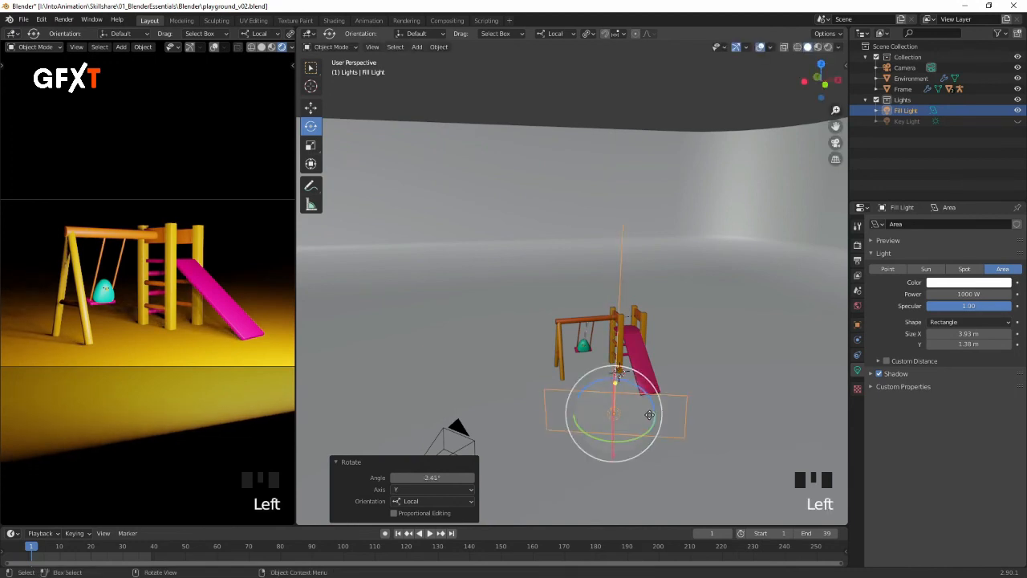
{"action": "key", "text": "g"}
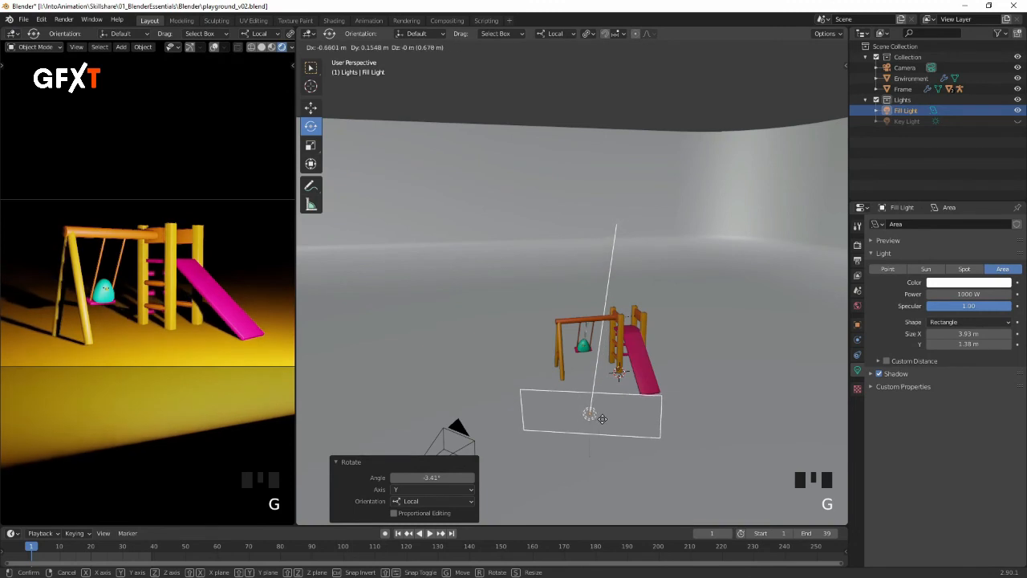
{"action": "left_click", "coordinate": [603, 426]}
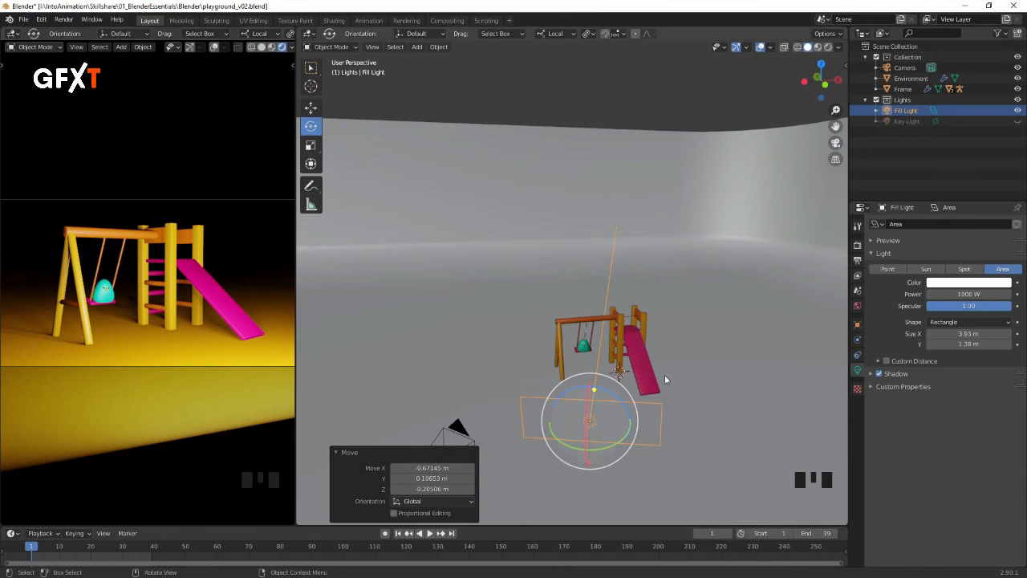
Step: Show the key light again and compare the render with the fill light hidden and shown
{"action": "left_click", "coordinate": [1016, 121]}
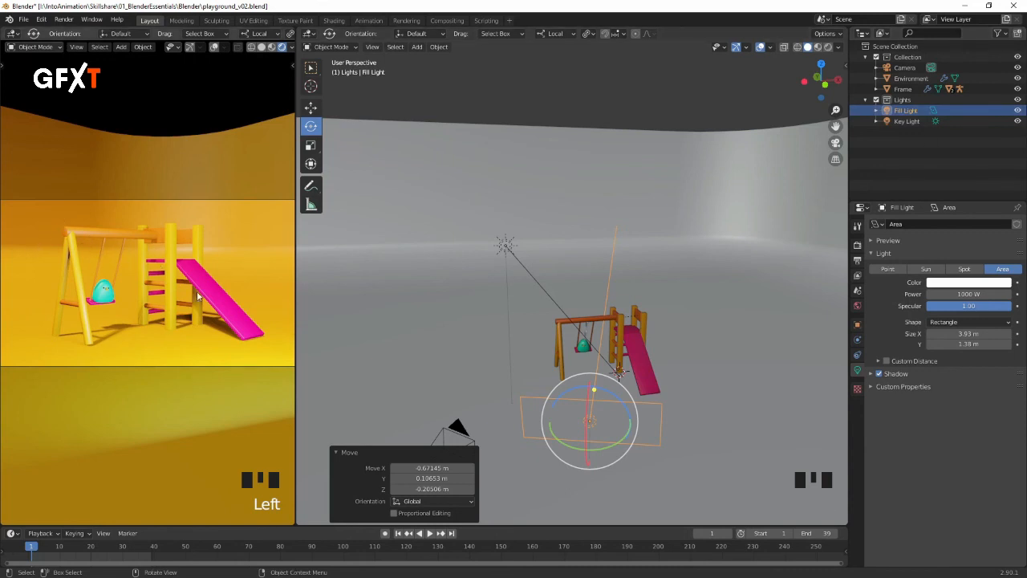
{"action": "left_click", "coordinate": [1018, 112]}
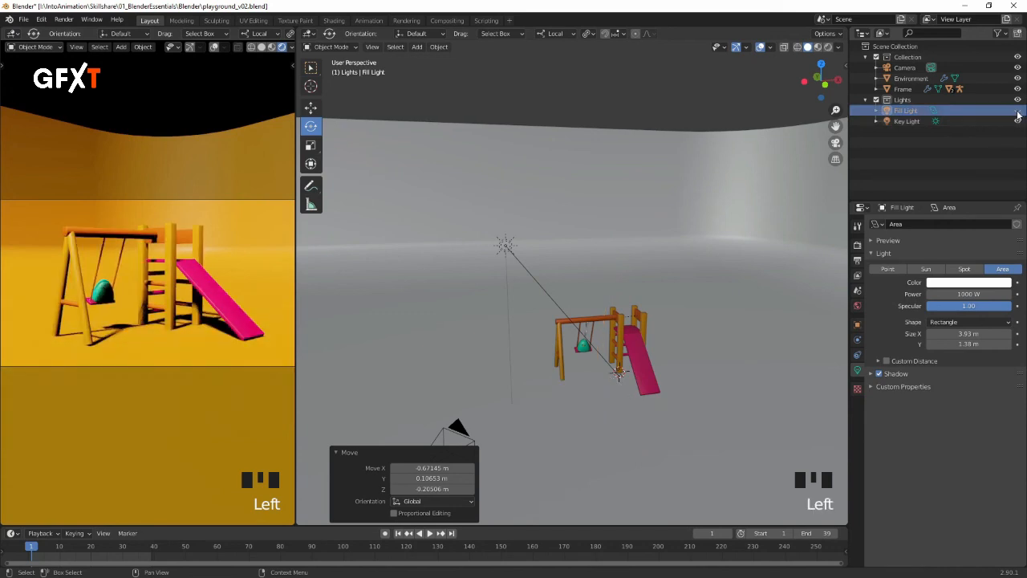
{"action": "left_click", "coordinate": [1017, 113]}
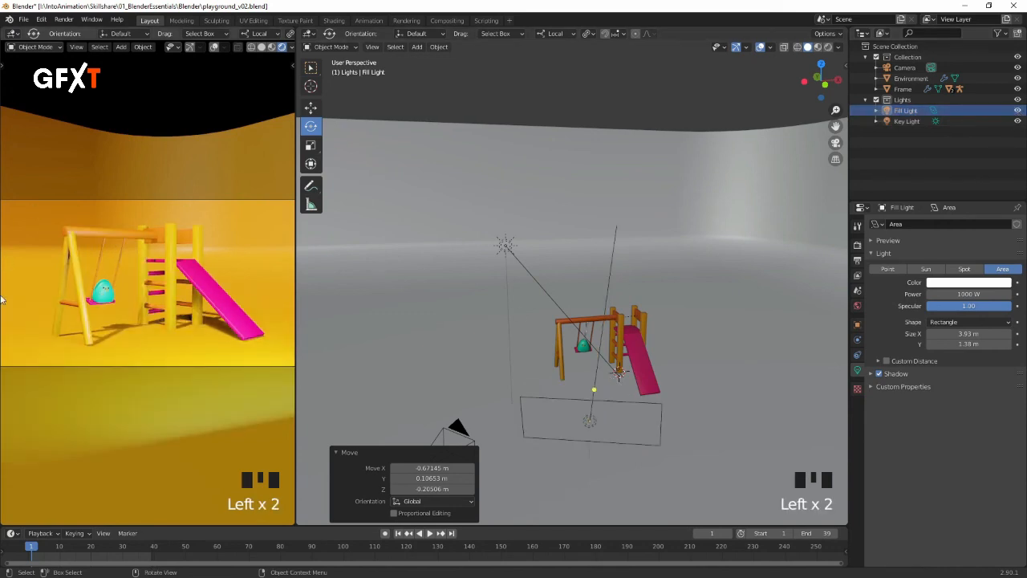
Step: Set the fill light's power to 500 W and compare the render with it hidden and shown
{"action": "left_click", "coordinate": [593, 422]}
{"action": "left_click_drag", "start_coordinate": [975, 295], "coordinate": [928, 295]}
{"action": "left_click", "coordinate": [965, 295]}
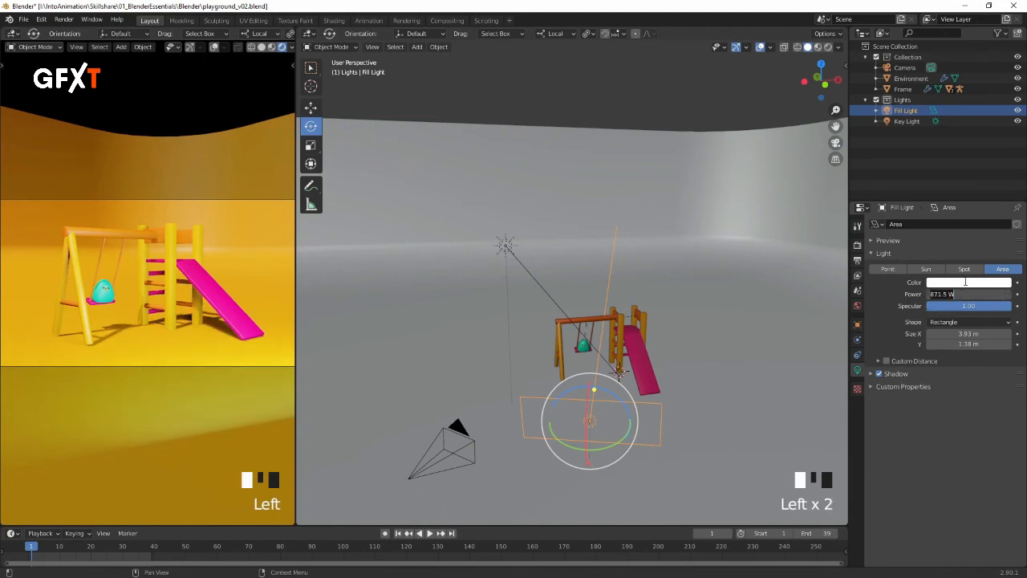
{"action": "type", "text": "500"}
{"action": "key", "text": "Return"}
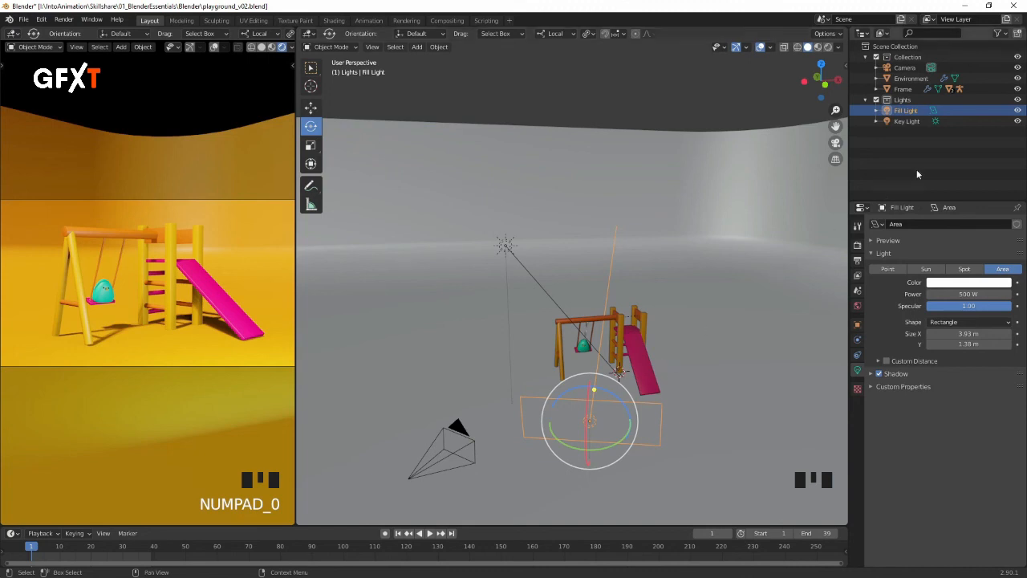
{"action": "left_click", "coordinate": [1018, 111]}
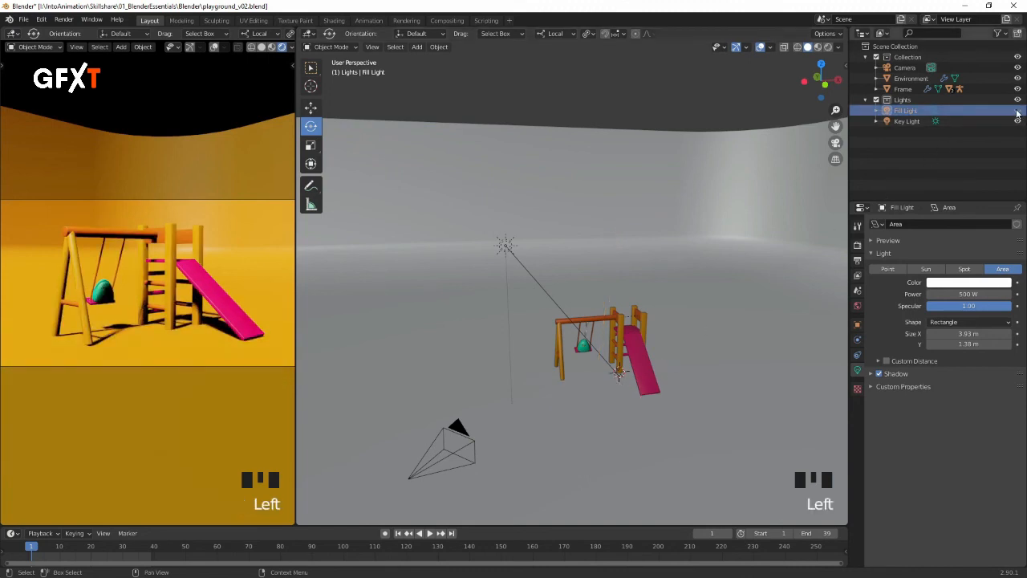
{"action": "left_click", "coordinate": [1017, 111]}
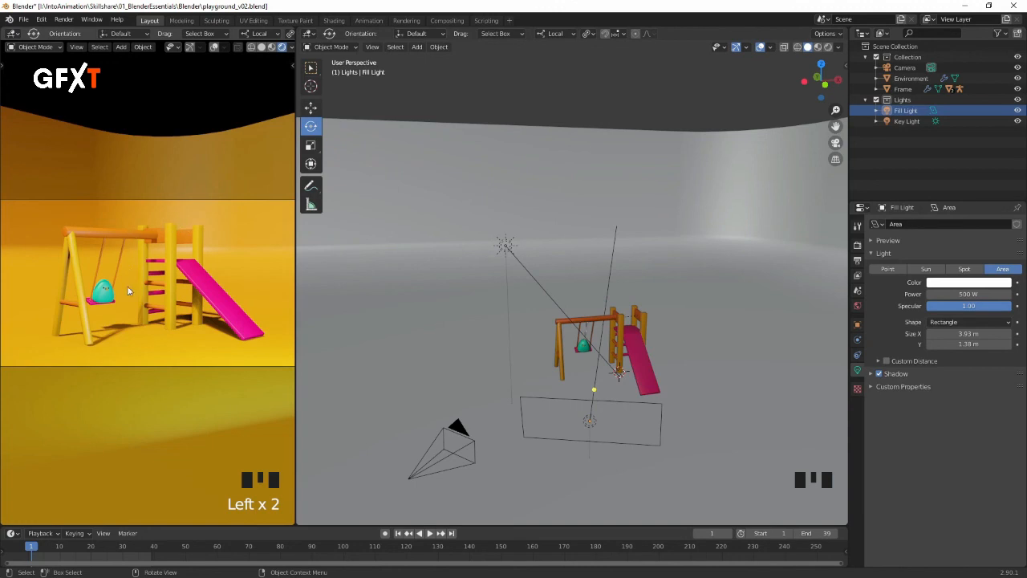
Step: Duplicate the fill light behind the playground and rotate the copy about 165° around its local Y axis to face the camera
{"action": "middle_click_drag", "start_coordinate": [710, 284], "coordinate": [624, 292]}
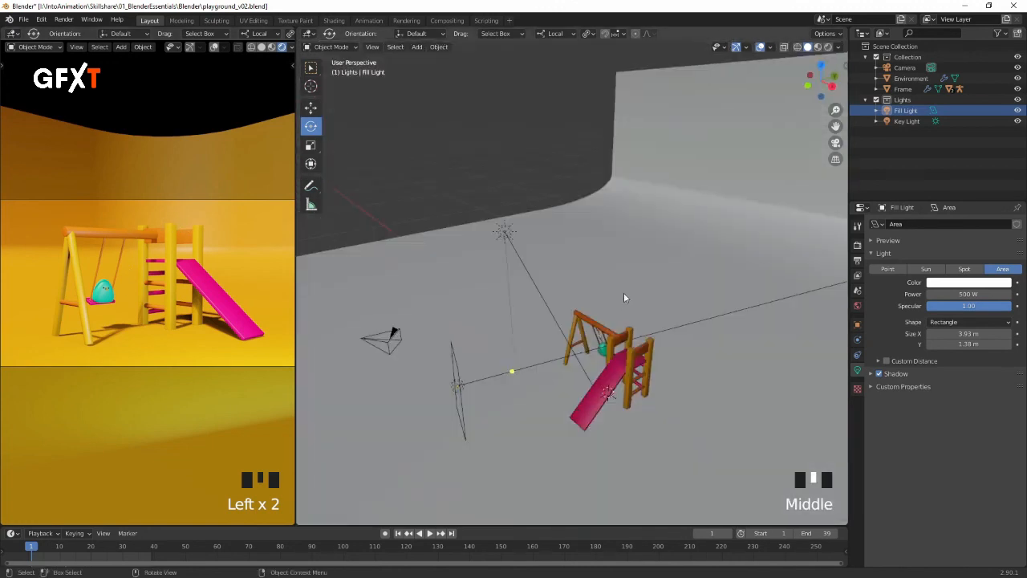
{"action": "left_click", "coordinate": [458, 386]}
{"action": "middle_click_drag", "start_coordinate": [533, 418], "coordinate": [586, 339]}
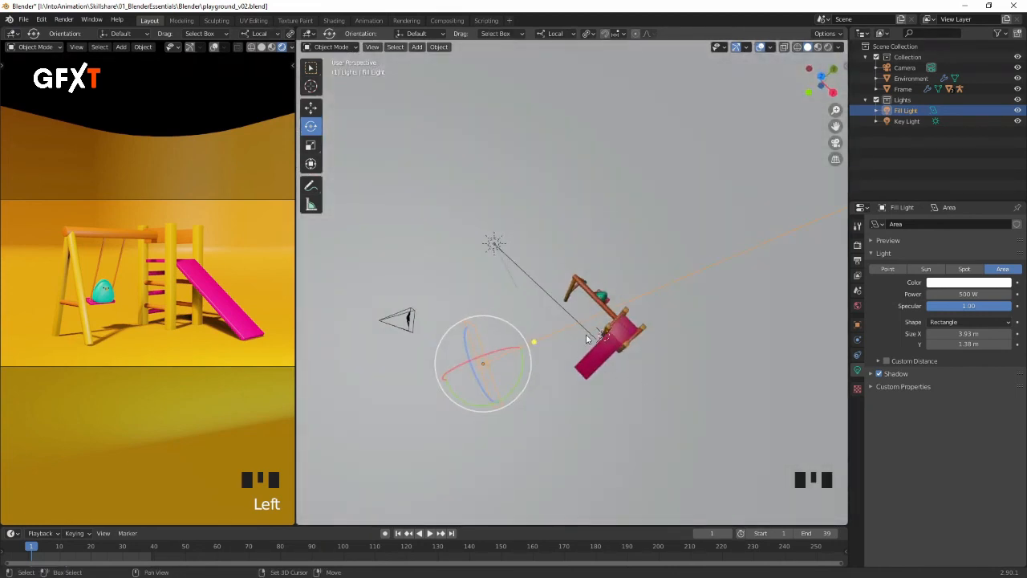
{"action": "key", "text": "shift+d"}
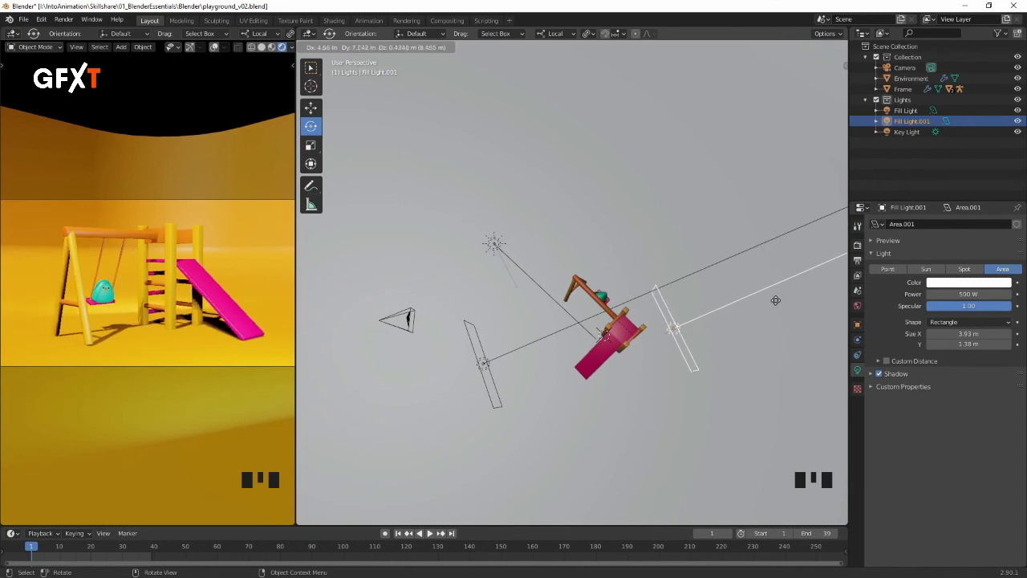
{"action": "left_click", "coordinate": [776, 300]}
{"action": "left_click_drag", "start_coordinate": [658, 370], "coordinate": [678, 334]}
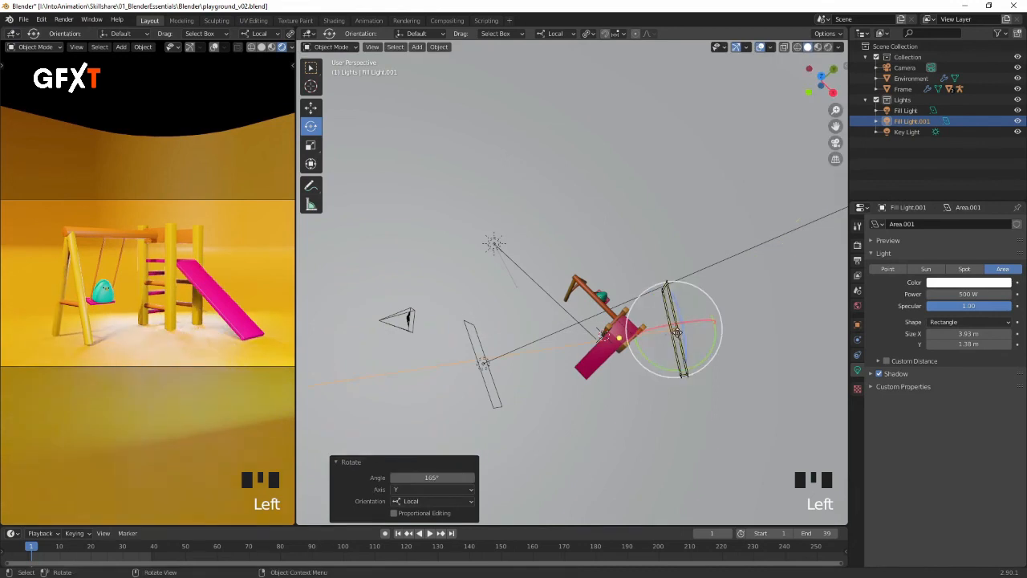
Step: Move the duplicated light farther behind the playground by about 1.28 m in X and 2.58 m in Y, and enlarge it to about 5.42 × 1.72 m
{"action": "key", "text": "g"}
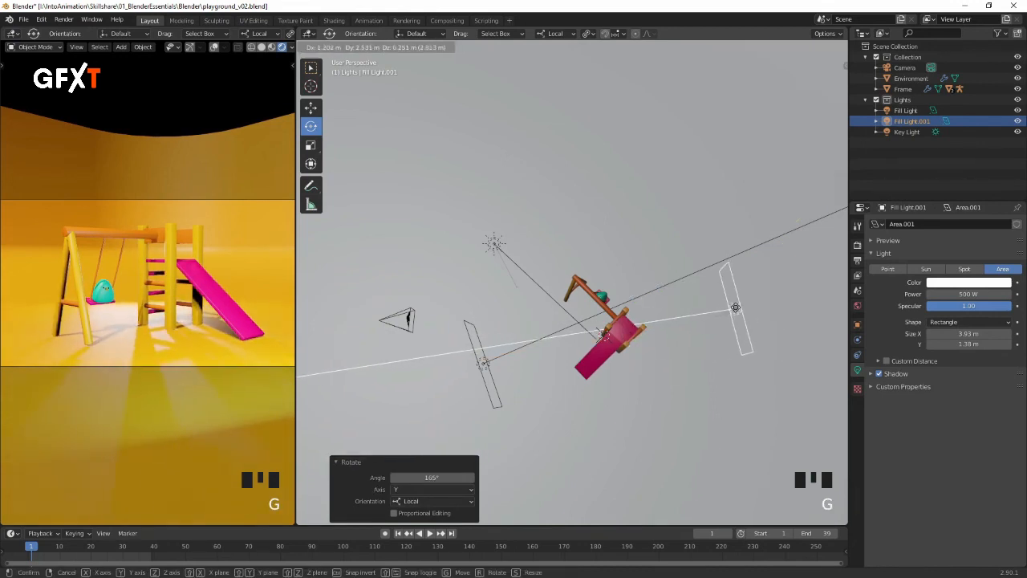
{"action": "left_click", "coordinate": [737, 306]}
{"action": "middle_click_drag", "start_coordinate": [738, 306], "coordinate": [713, 314]}
{"action": "left_click_drag", "start_coordinate": [668, 301], "coordinate": [686, 313]}
{"action": "middle_click_drag", "start_coordinate": [686, 313], "coordinate": [584, 303]}
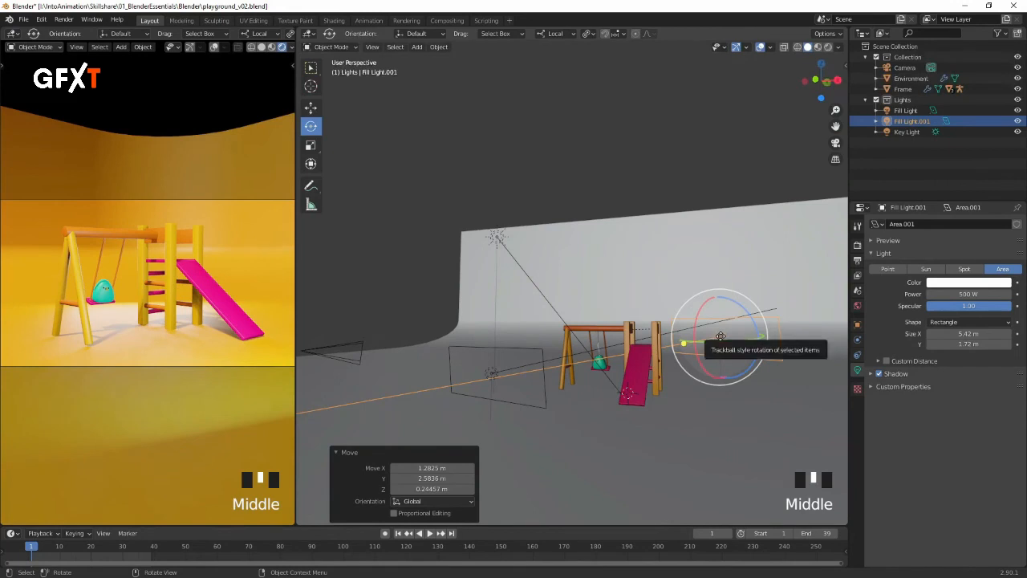
Step: Raise the duplicated light about 1.35 m, then tilt it toward the playground and resize it to about 4.79 × 2.01 m
{"action": "key", "text": "g"}
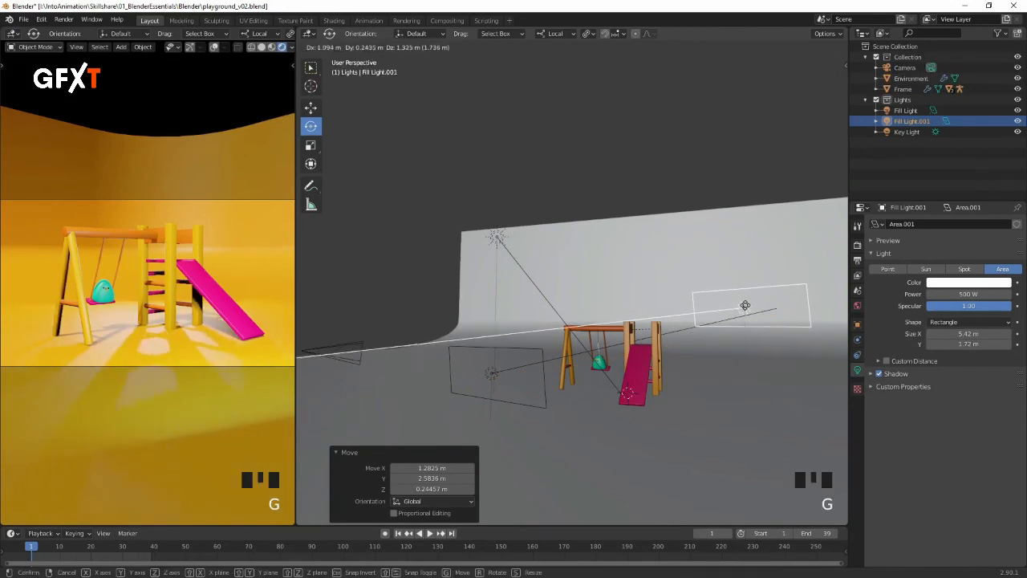
{"action": "left_click", "coordinate": [745, 305]}
{"action": "middle_click_drag", "start_coordinate": [734, 337], "coordinate": [742, 311]}
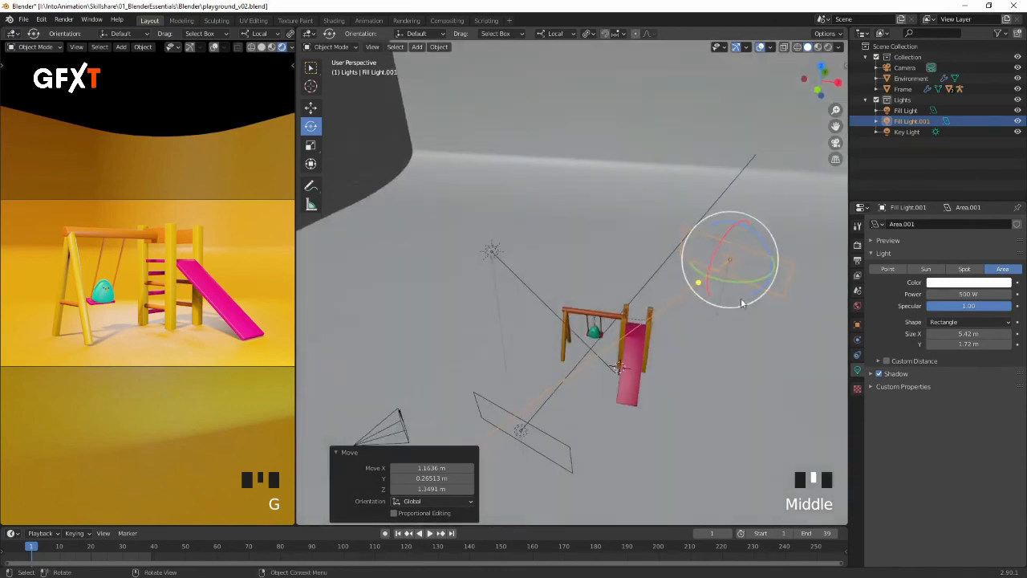
{"action": "mouse_move", "coordinate": [746, 291]}
{"action": "left_mouse_down"}
{"action": "mouse_move", "coordinate": [728, 281]}
{"action": "mouse_move", "coordinate": [745, 281]}
{"action": "left_mouse_up"}
{"action": "left_click_drag", "start_coordinate": [715, 241], "coordinate": [714, 239]}
Step: Switch to the selection tool and raise the duplicated light behind the playground by another 0.81 m or so
{"action": "middle_click_drag", "start_coordinate": [714, 241], "coordinate": [817, 310]}
{"action": "key", "text": "w"}
{"action": "key", "text": "g"}
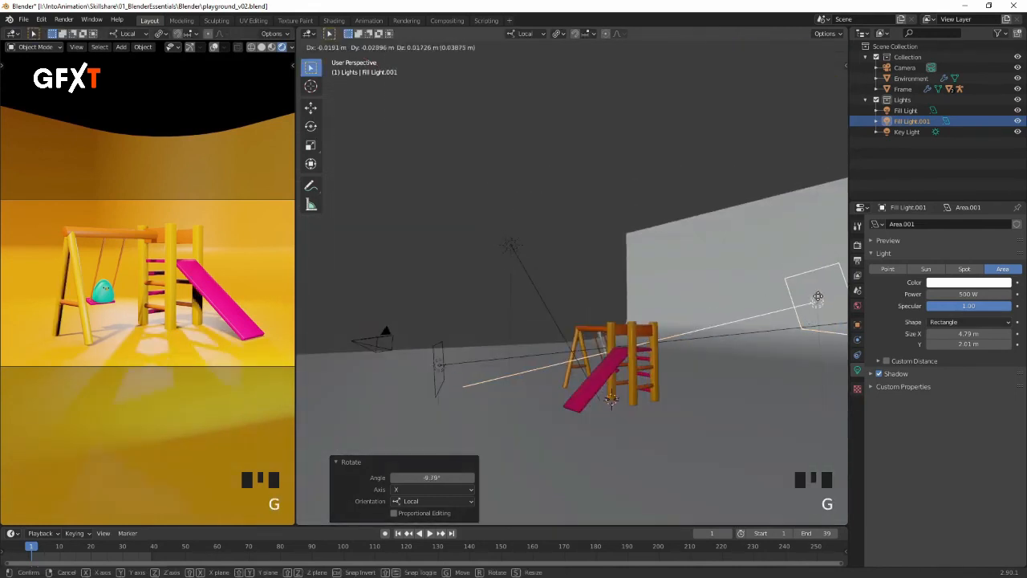
{"action": "left_click", "coordinate": [812, 280]}
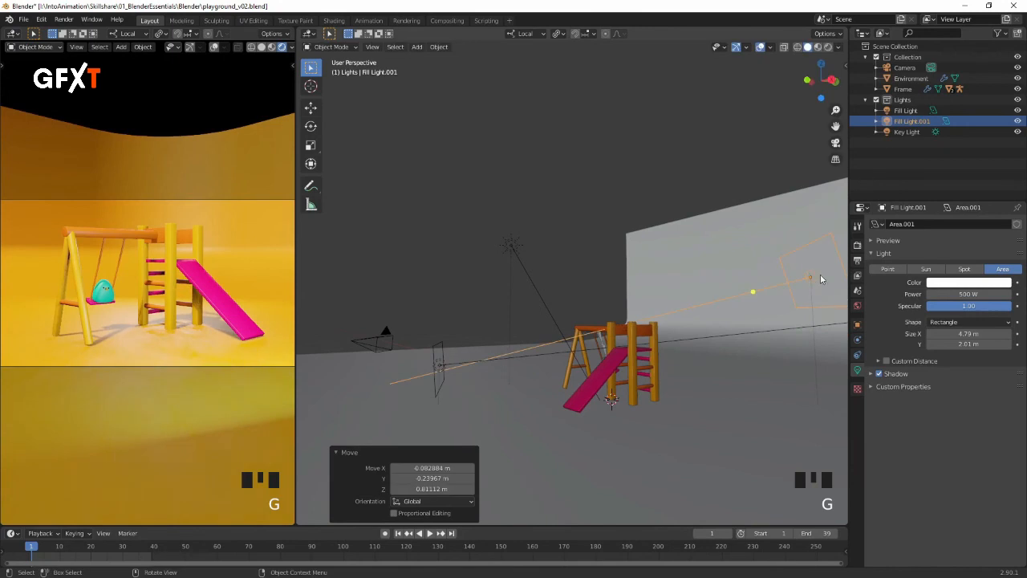
Step: Hide the fill and key lights and rename the duplicated light to Rim Light
{"action": "left_click", "coordinate": [1018, 111]}
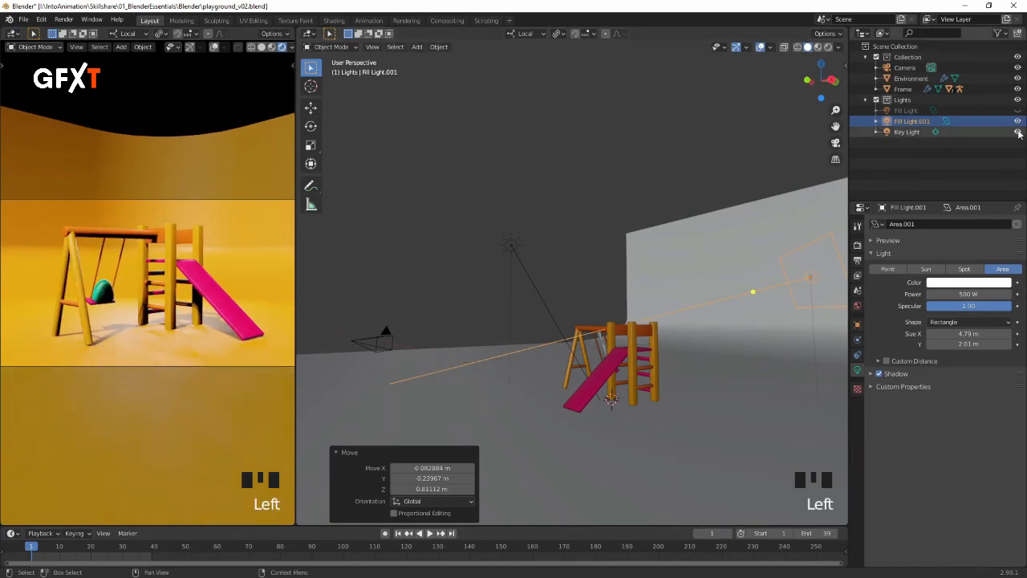
{"action": "left_click", "coordinate": [1018, 131]}
{"action": "double_click", "coordinate": [911, 121]}
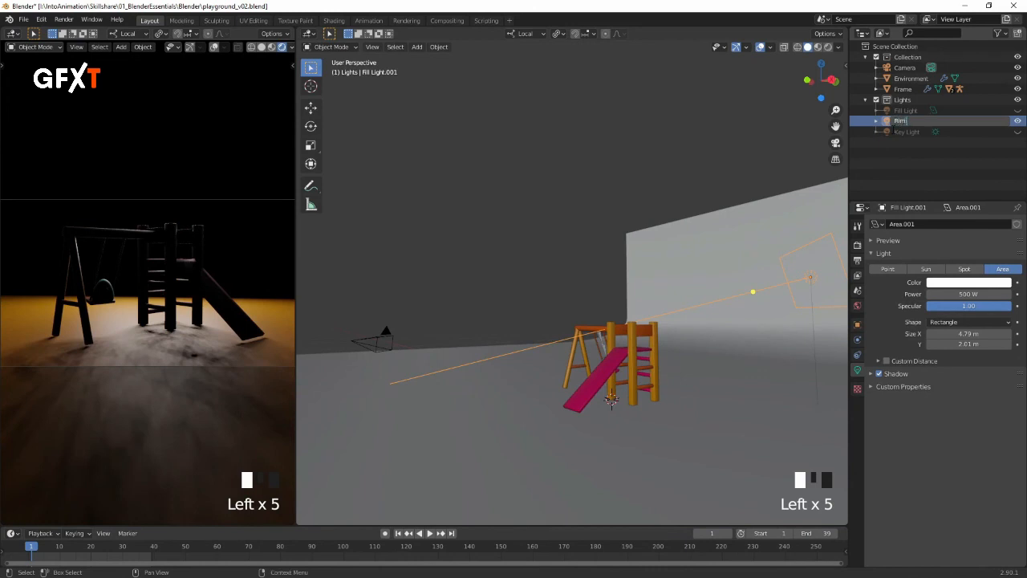
{"action": "key", "text": "Return"}
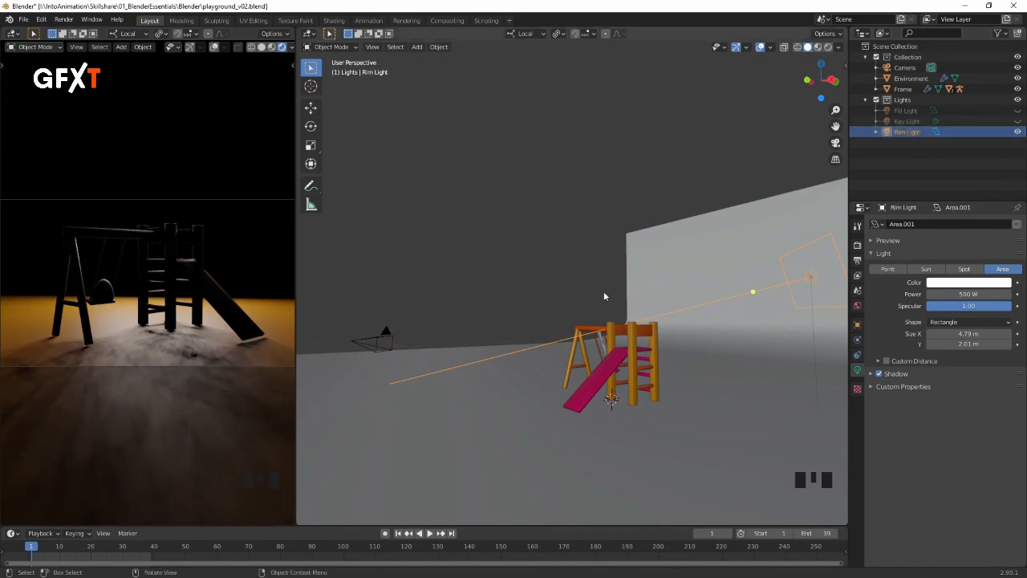
Step: Set the rim light's power to 1000 W
{"action": "left_click", "coordinate": [977, 294]}
{"action": "type", "text": "1000"}
{"action": "key", "text": "Return"}
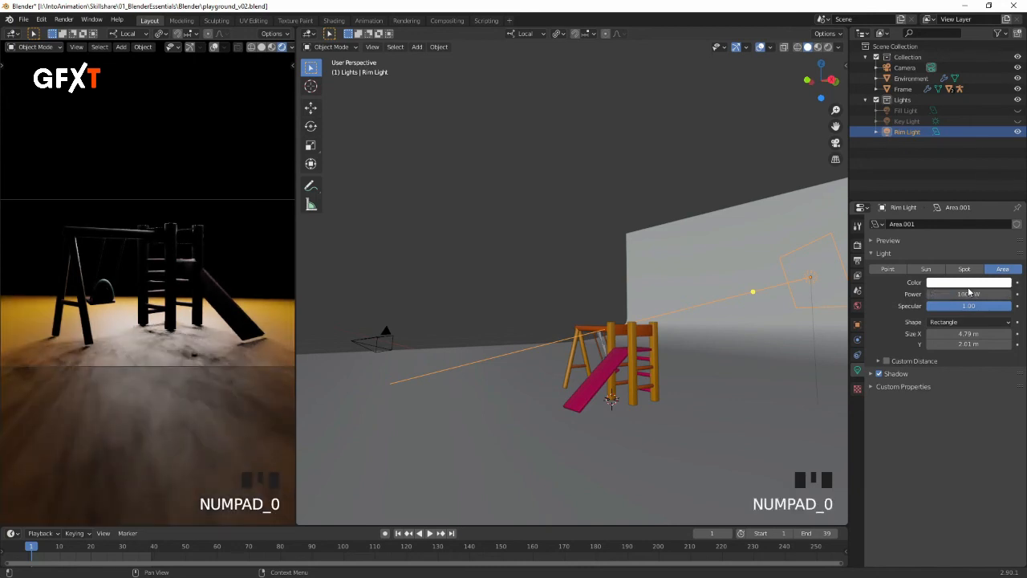
Step: Move the rim light about -0.78 m in X, -1.09 m in Y and -0.13 m in Z, then rotate it 15° in the view
{"action": "middle_click_drag", "start_coordinate": [777, 287], "coordinate": [749, 364]}
{"action": "key", "text": "g"}
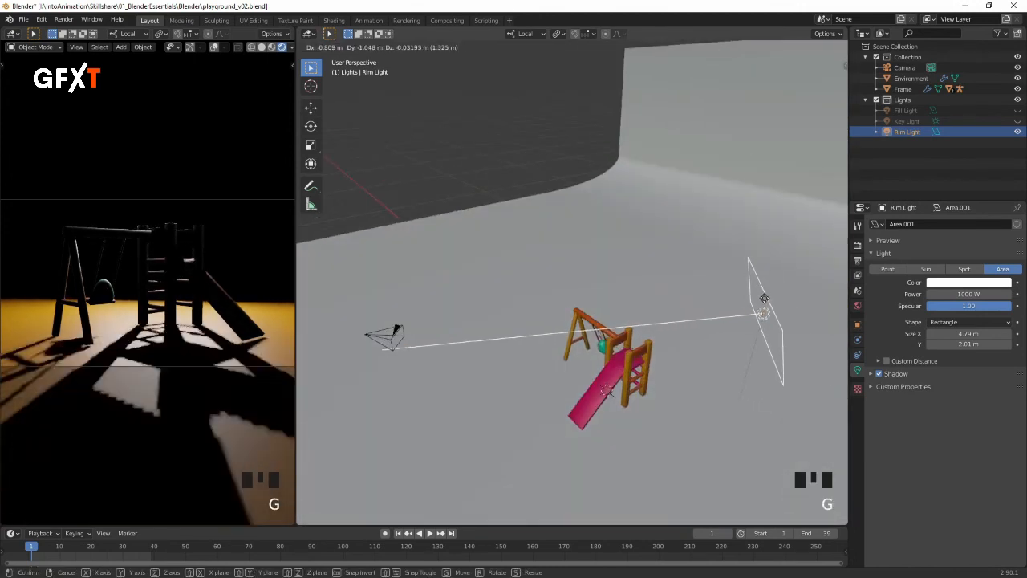
{"action": "left_click", "coordinate": [765, 300]}
{"action": "middle_click_drag", "start_coordinate": [765, 301], "coordinate": [732, 281]}
{"action": "key", "text": "r"}
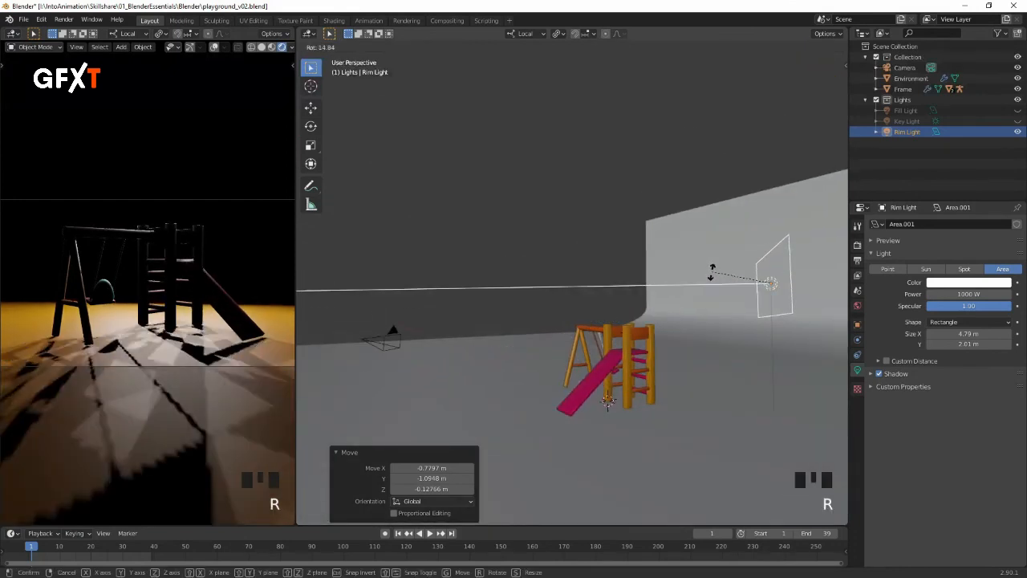
{"action": "left_click", "coordinate": [711, 281]}
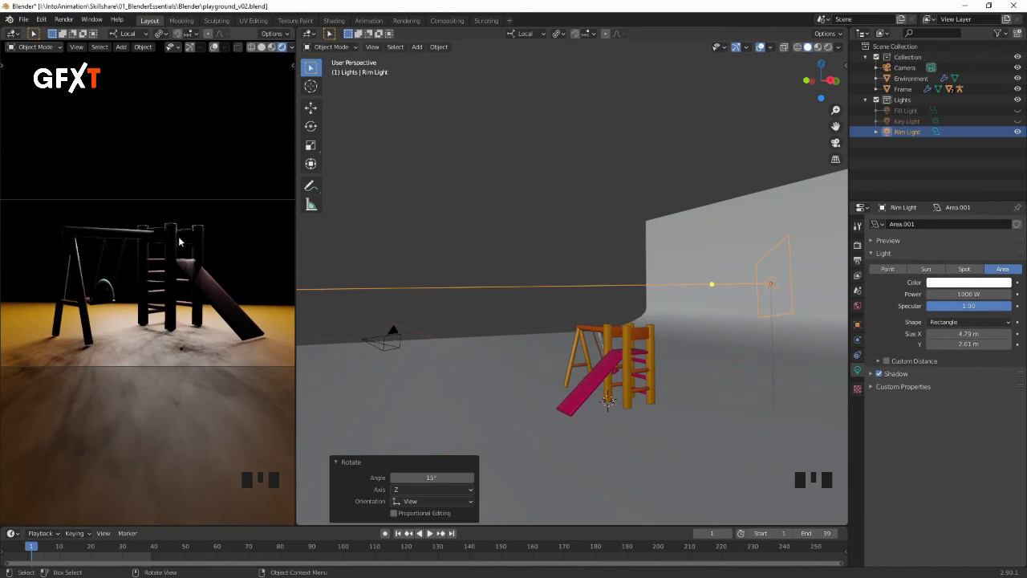
Step: Set the rim light's power to 2500 W
{"action": "left_click", "coordinate": [967, 294]}
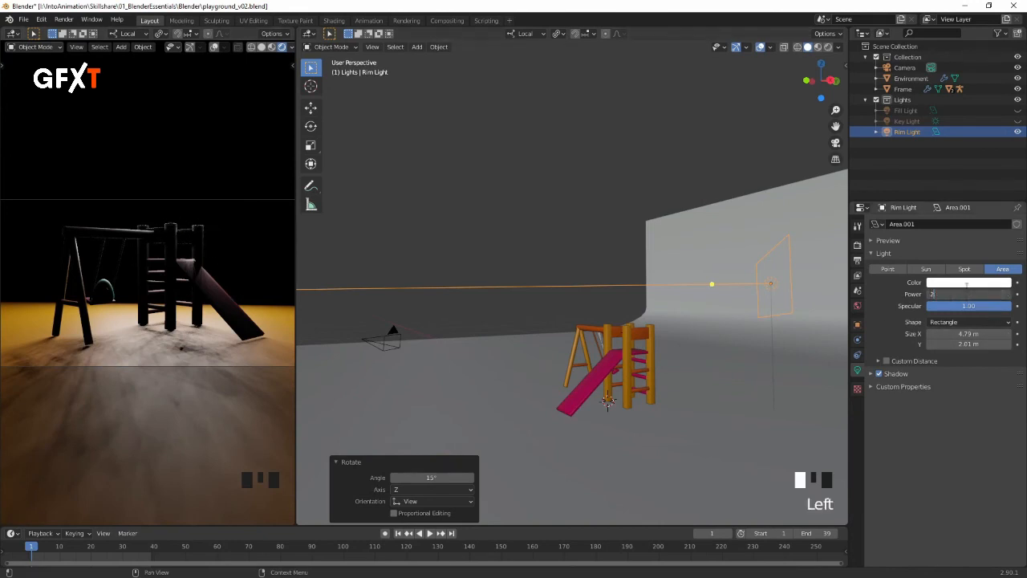
{"action": "type", "text": "2500"}
{"action": "key", "text": "Return"}
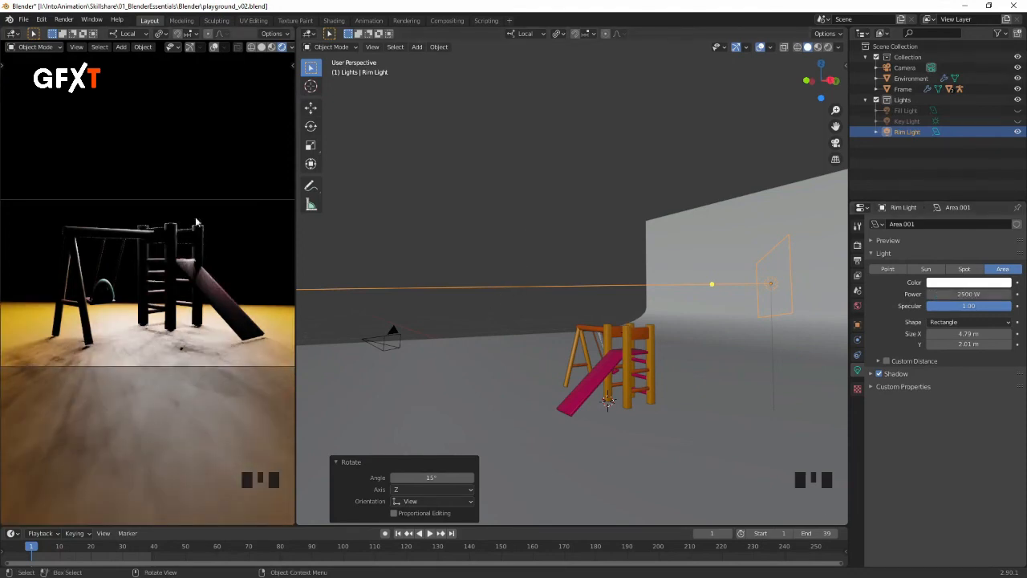
Step: Raise the rim light behind the playground by about 0.19 m
{"action": "middle_click_drag", "start_coordinate": [770, 305], "coordinate": [667, 285]}
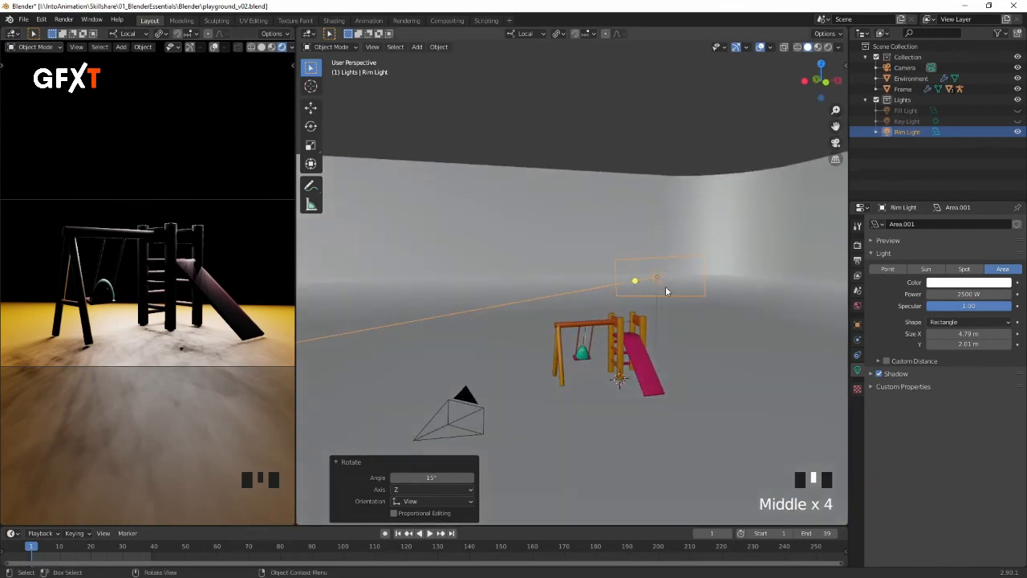
{"action": "key", "text": "g"}
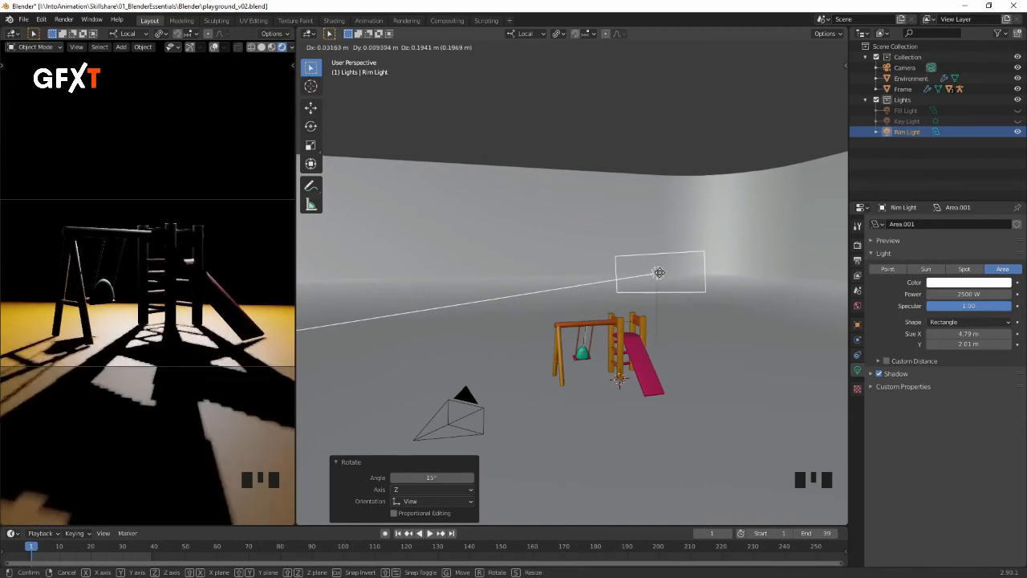
{"action": "left_click", "coordinate": [659, 277]}
Step: Rotate the rim light about -18° around its local Y axis and move it about 1.18 m in X and -1.15 m in Y
{"action": "middle_click_drag", "start_coordinate": [671, 272], "coordinate": [649, 232]}
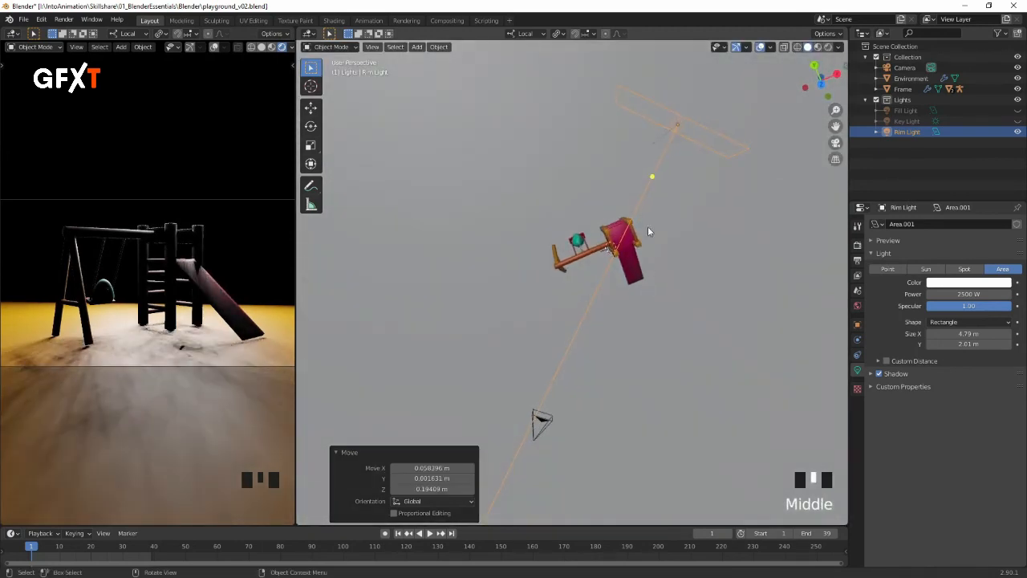
{"action": "left_click", "coordinate": [310, 126]}
{"action": "left_click_drag", "start_coordinate": [715, 108], "coordinate": [710, 128]}
{"action": "key", "text": "w"}
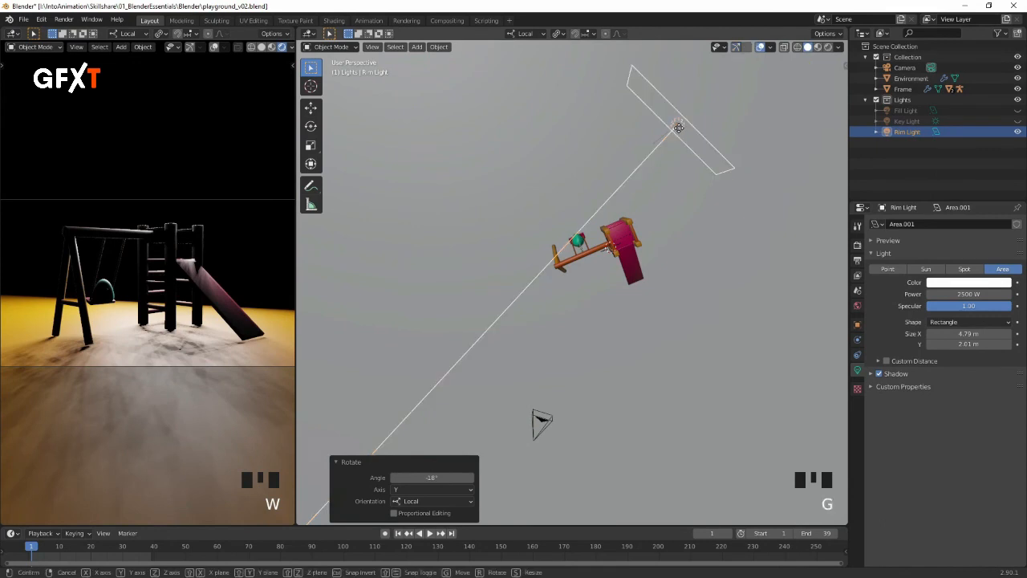
{"action": "key", "text": "g"}
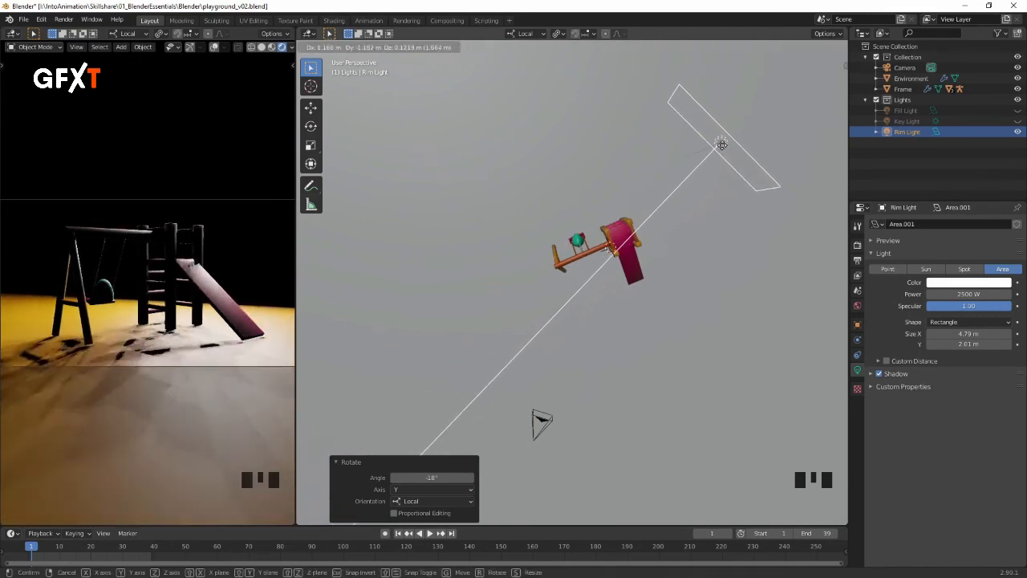
{"action": "left_click", "coordinate": [722, 145]}
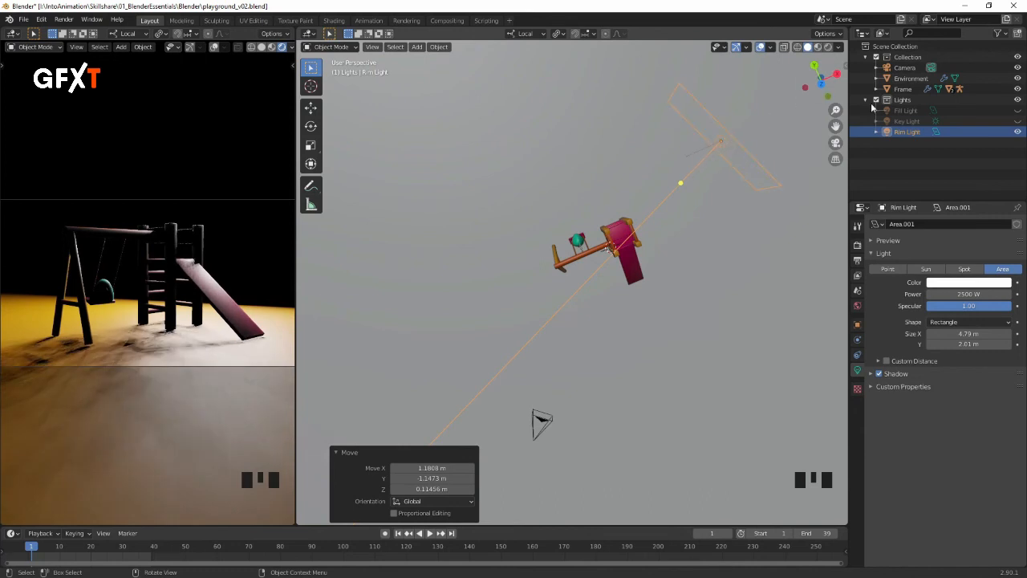
Step: Unhide the key and fill lights and rotate the rim light about 5° around its local Z axis
{"action": "left_click", "coordinate": [1018, 121]}
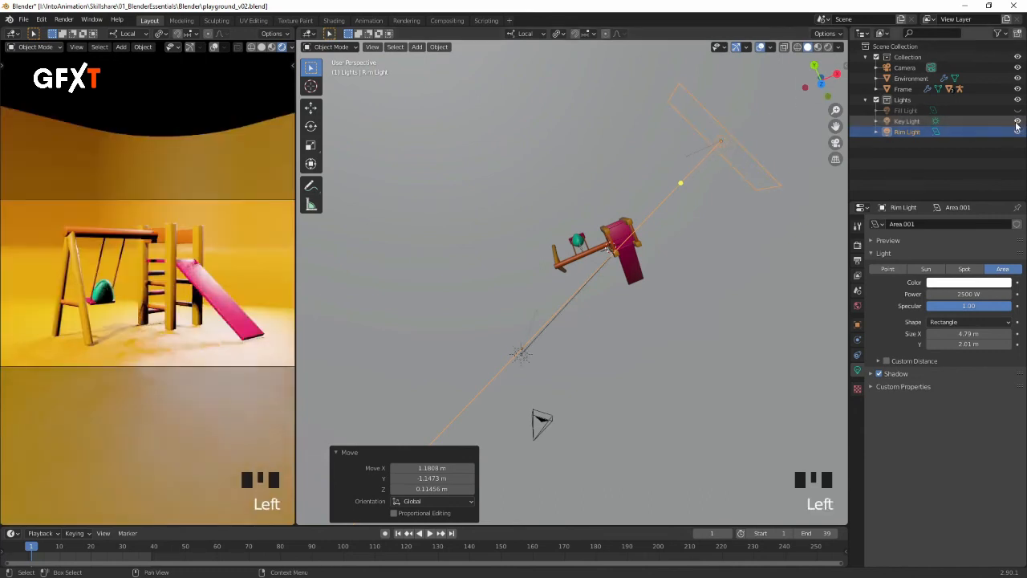
{"action": "left_click", "coordinate": [1017, 112]}
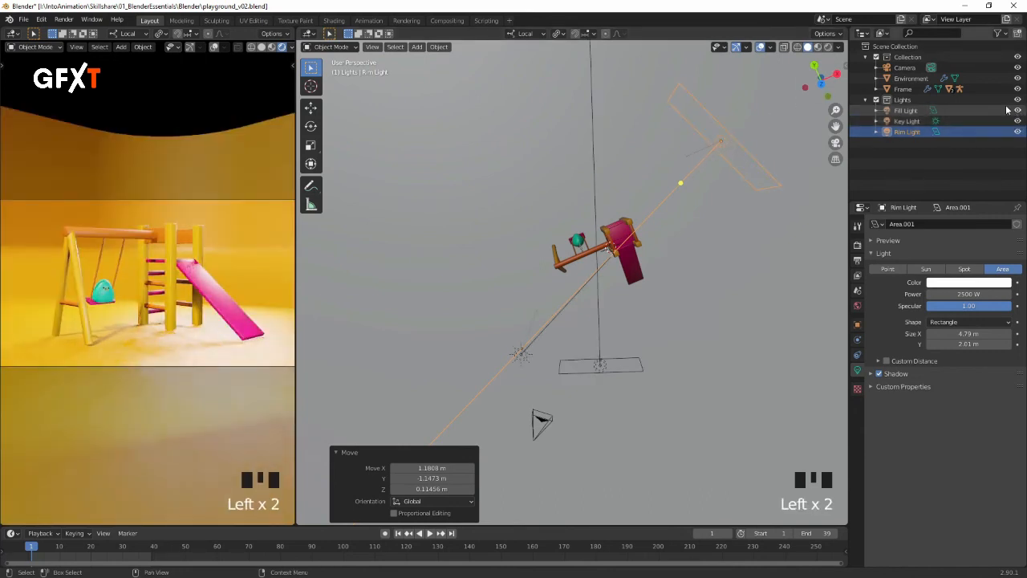
{"action": "middle_click_drag", "start_coordinate": [807, 167], "coordinate": [757, 287]}
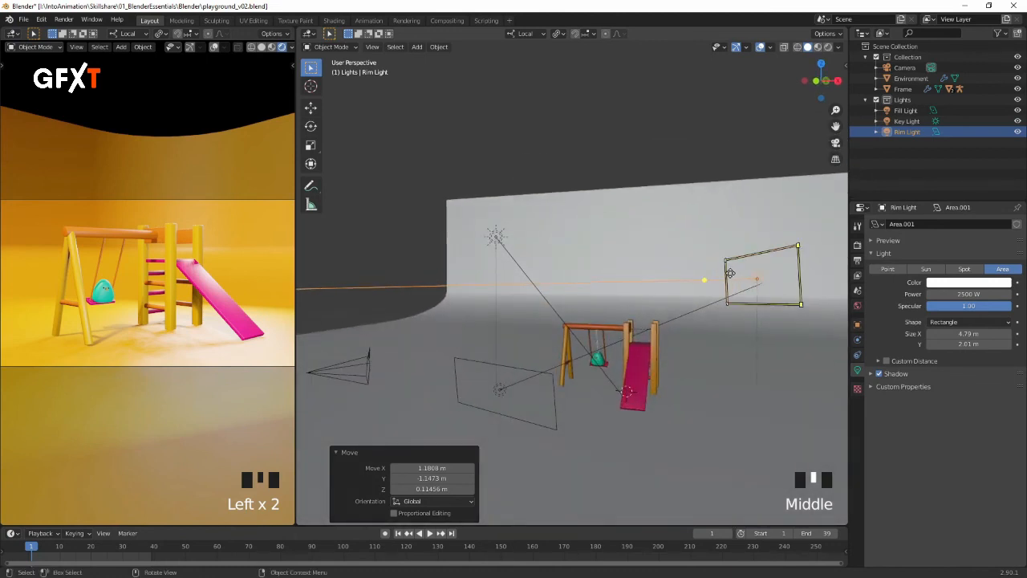
{"action": "left_click", "coordinate": [310, 127]}
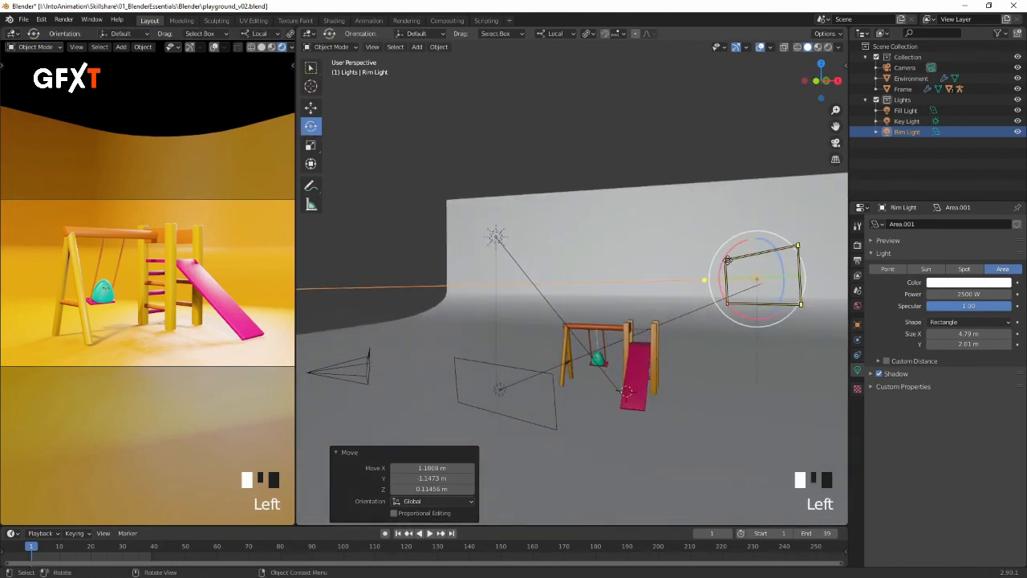
{"action": "left_click_drag", "start_coordinate": [721, 263], "coordinate": [776, 268]}
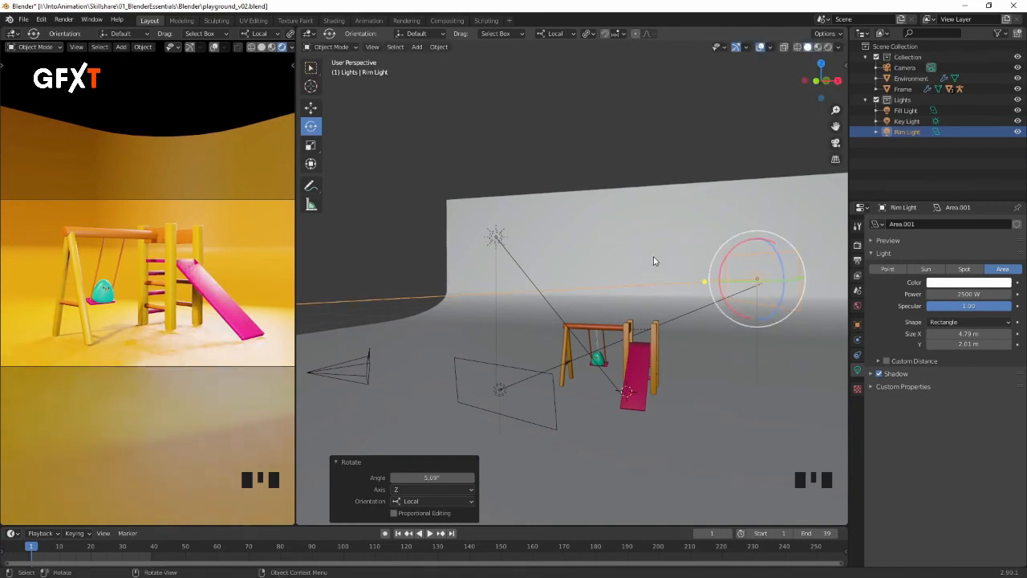
Step: Undo the trial bevel adjustment on the Environment backdrop and apply the backdrop's scale
{"action": "middle_click_drag", "start_coordinate": [650, 282], "coordinate": [701, 317]}
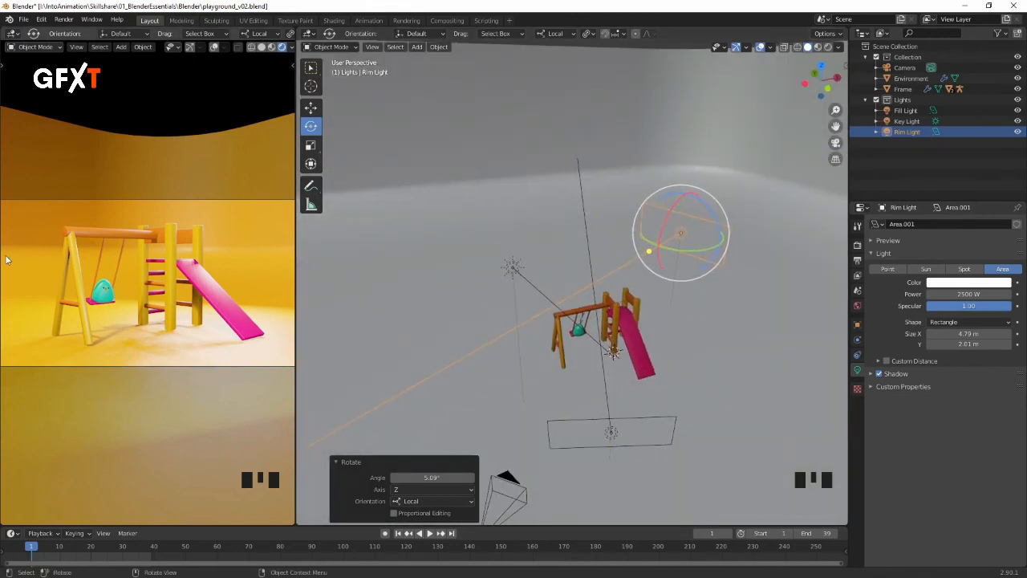
{"action": "left_click", "coordinate": [676, 140]}
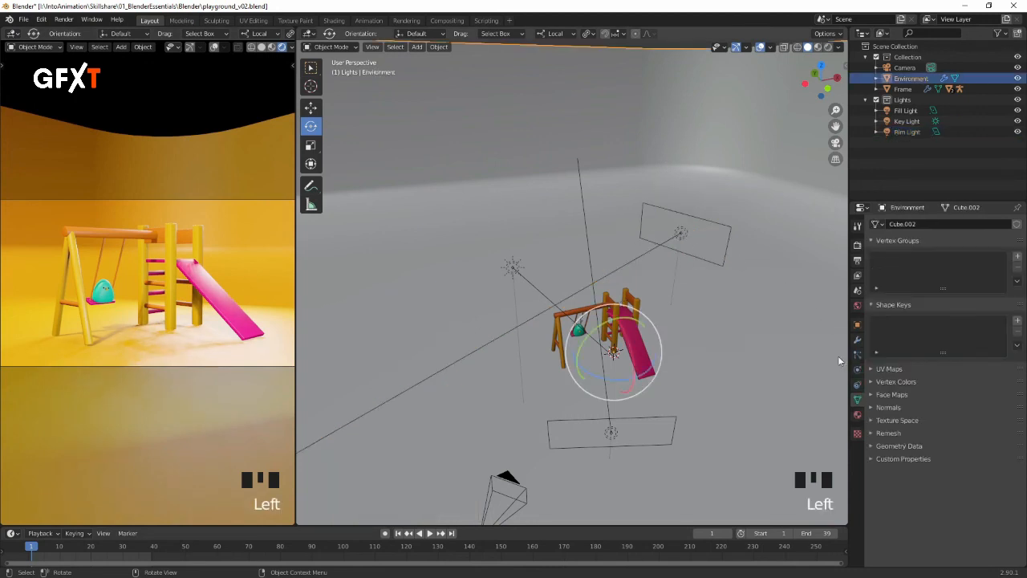
{"action": "left_click", "coordinate": [857, 340]}
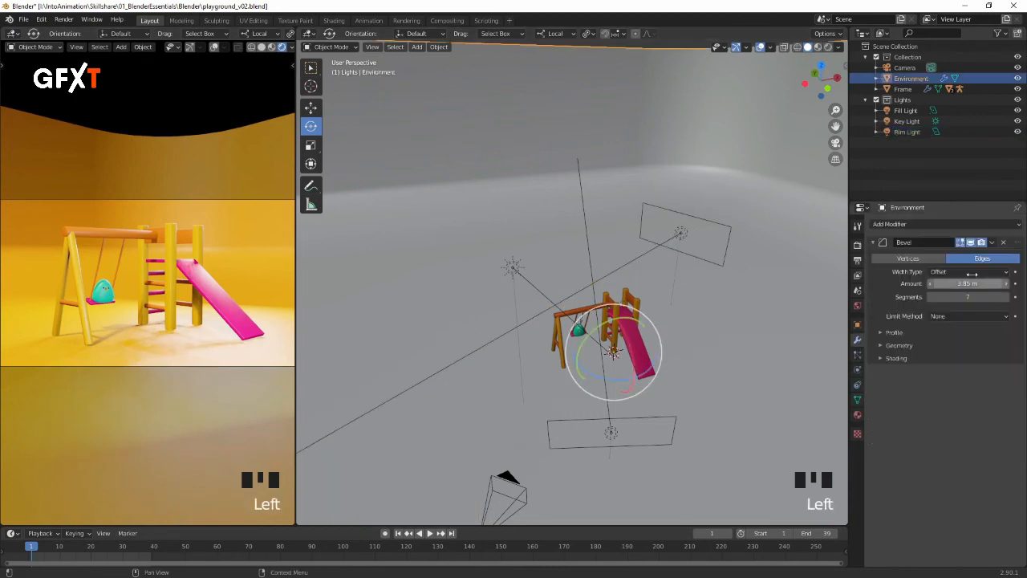
{"action": "key", "text": "ctrl+z"}
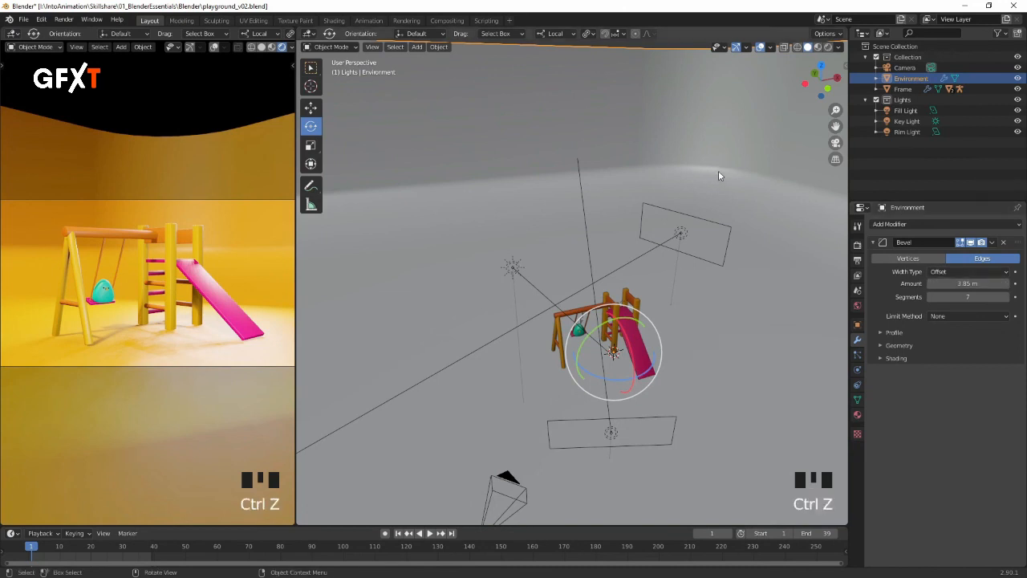
{"action": "left_click", "coordinate": [724, 177]}
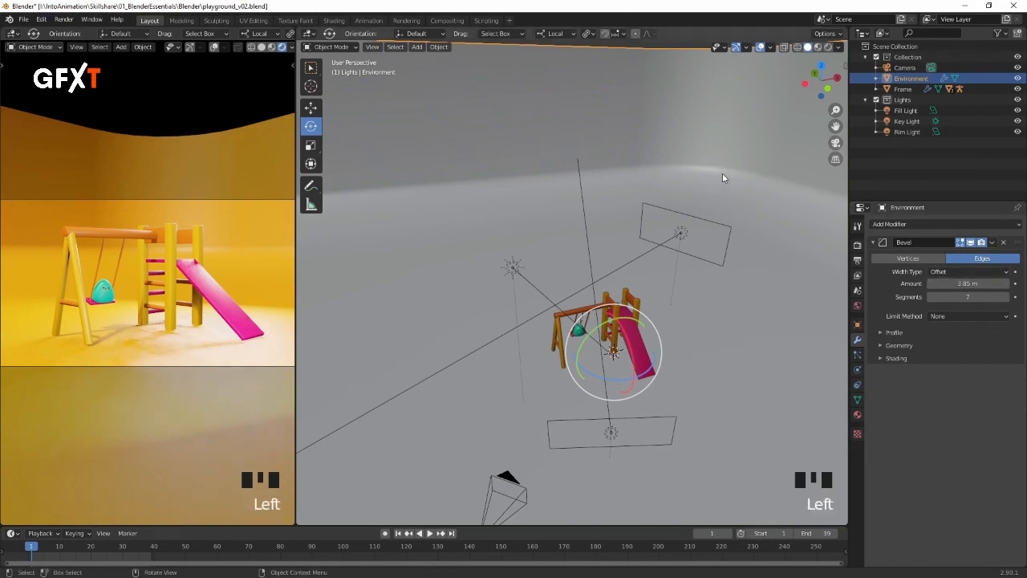
{"action": "key", "text": "ctrl+a"}
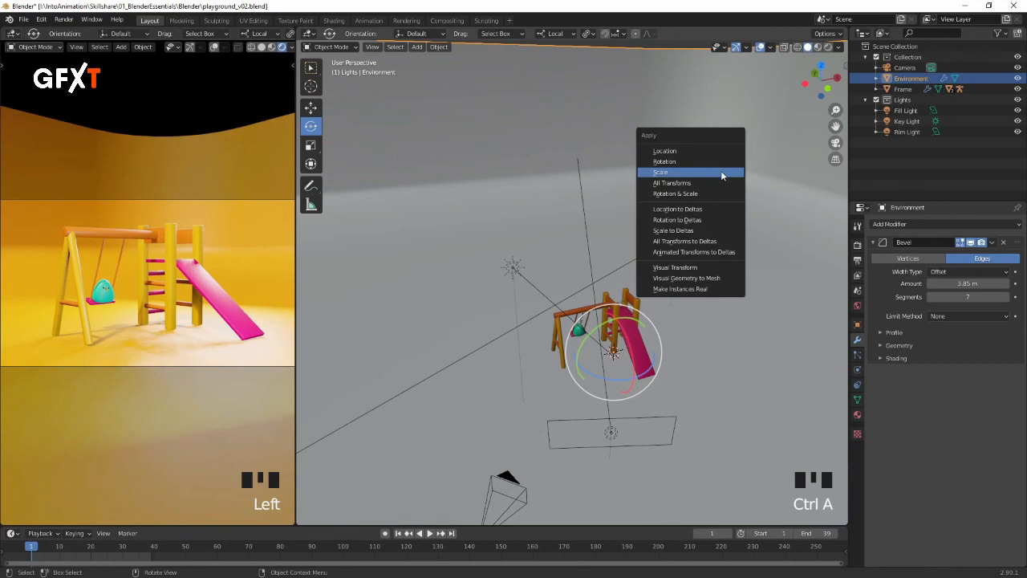
{"action": "left_click", "coordinate": [720, 170]}
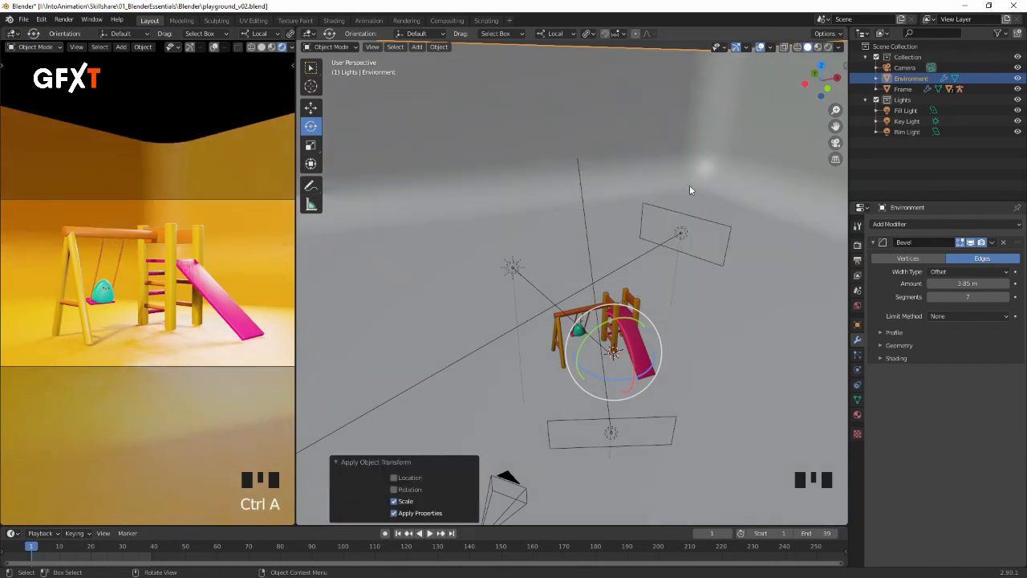
Step: Set the Environment backdrop's bevel amount to about 7.47 m and rotate the backdrop about -25.7° around its local Z axis
{"action": "mouse_move", "coordinate": [947, 283]}
{"action": "left_mouse_down"}
{"action": "mouse_move", "coordinate": [1003, 283]}
{"action": "mouse_move", "coordinate": [962, 284]}
{"action": "left_mouse_up"}
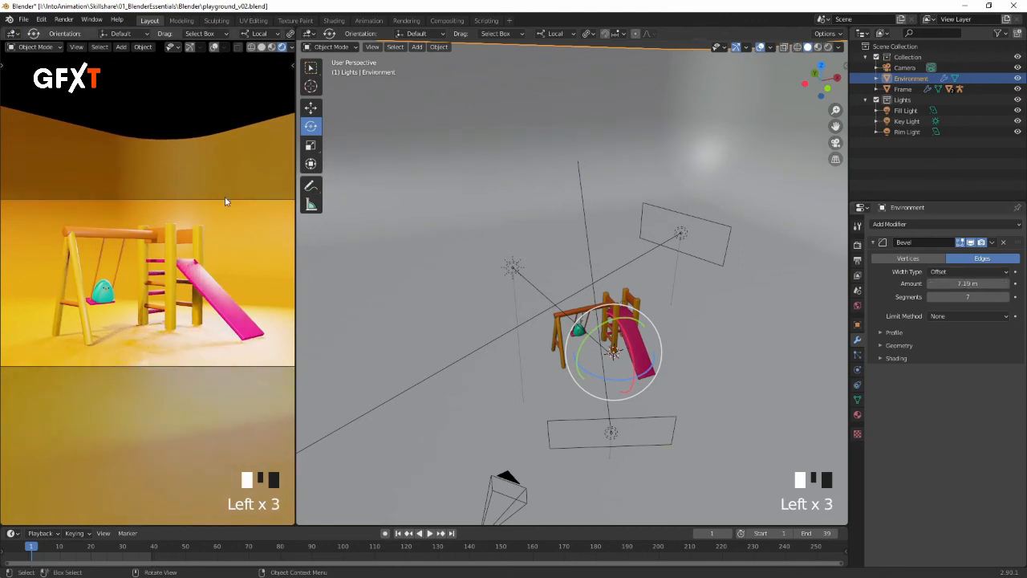
{"action": "mouse_move", "coordinate": [959, 284]}
{"action": "left_mouse_down"}
{"action": "mouse_move", "coordinate": [971, 283]}
{"action": "mouse_move", "coordinate": [961, 284]}
{"action": "left_mouse_up"}
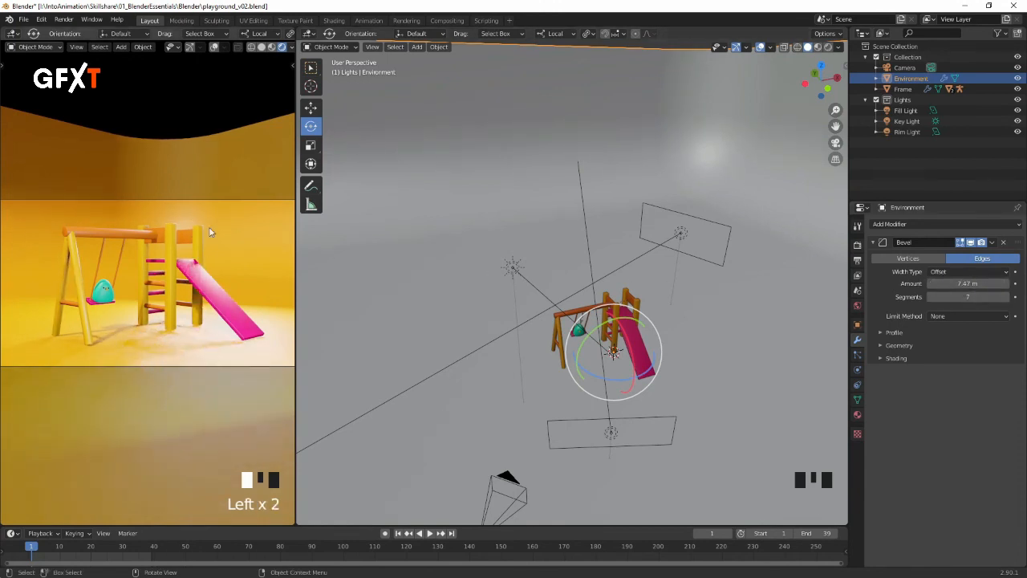
{"action": "mouse_move", "coordinate": [748, 309]}
{"action": "middle_mouse_down"}
{"action": "mouse_move", "coordinate": [752, 346]}
{"action": "mouse_move", "coordinate": [759, 304]}
{"action": "middle_mouse_up"}
{"action": "left_click_drag", "start_coordinate": [619, 386], "coordinate": [602, 385]}
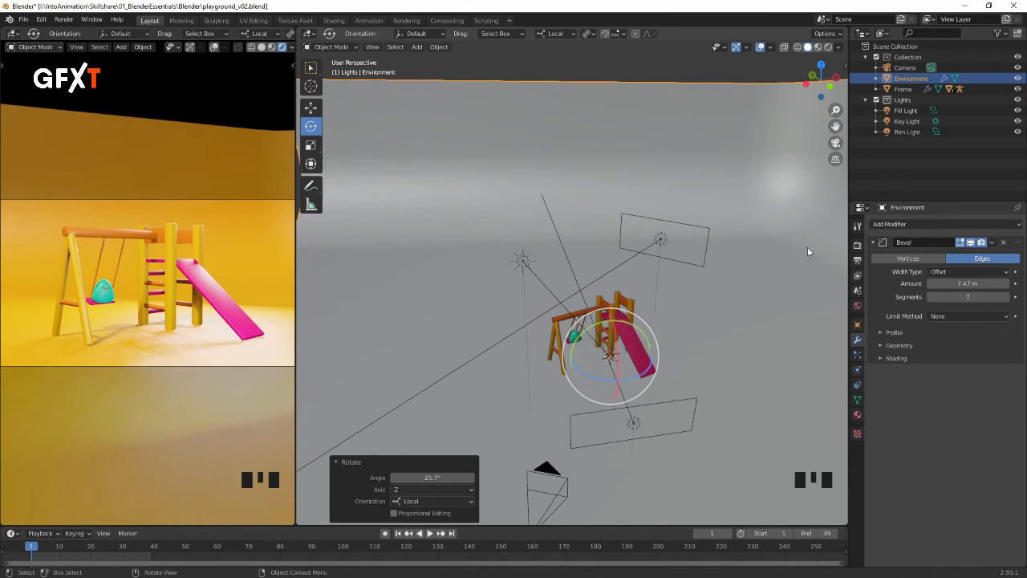
Step: Set the rim light's power to 1500 W
{"action": "left_click", "coordinate": [663, 240]}
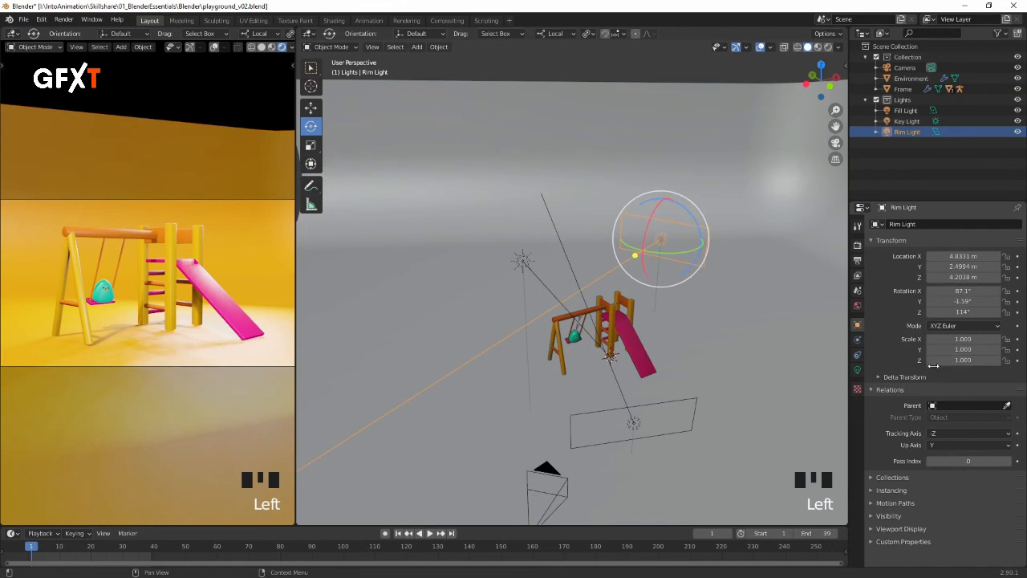
{"action": "left_click", "coordinate": [857, 370]}
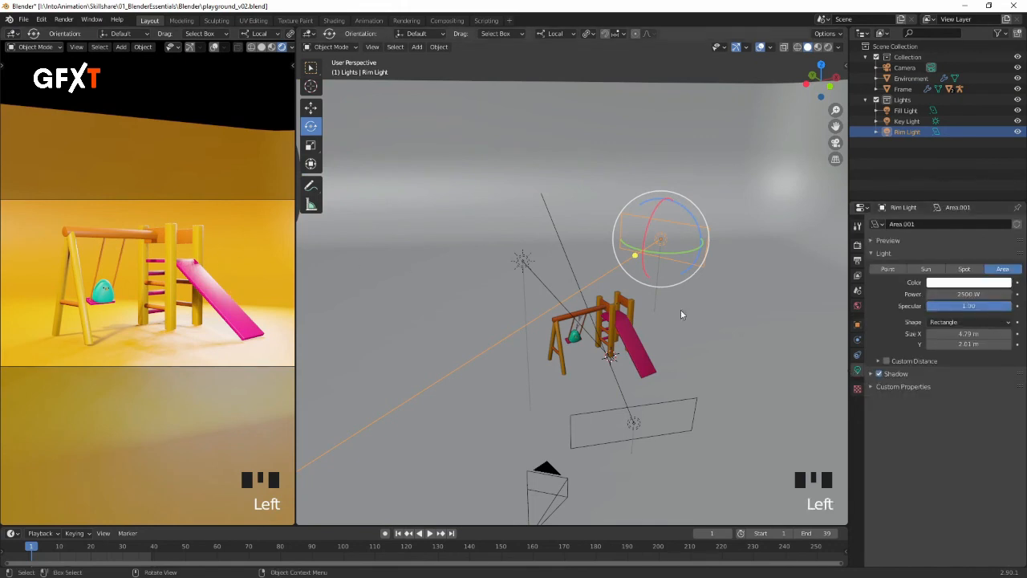
{"action": "left_click", "coordinate": [971, 294]}
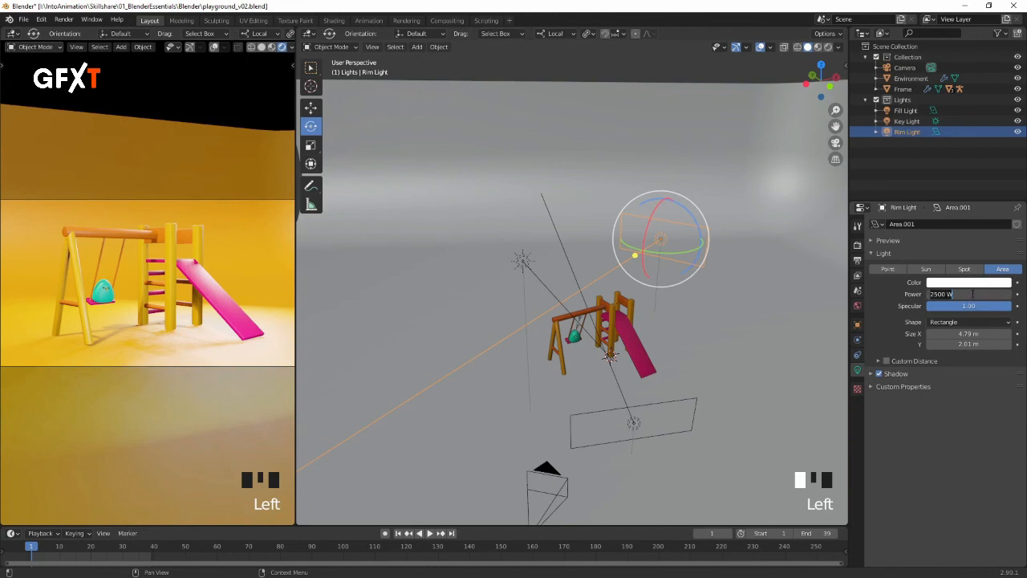
{"action": "type", "text": "1500"}
{"action": "key", "text": "Return"}
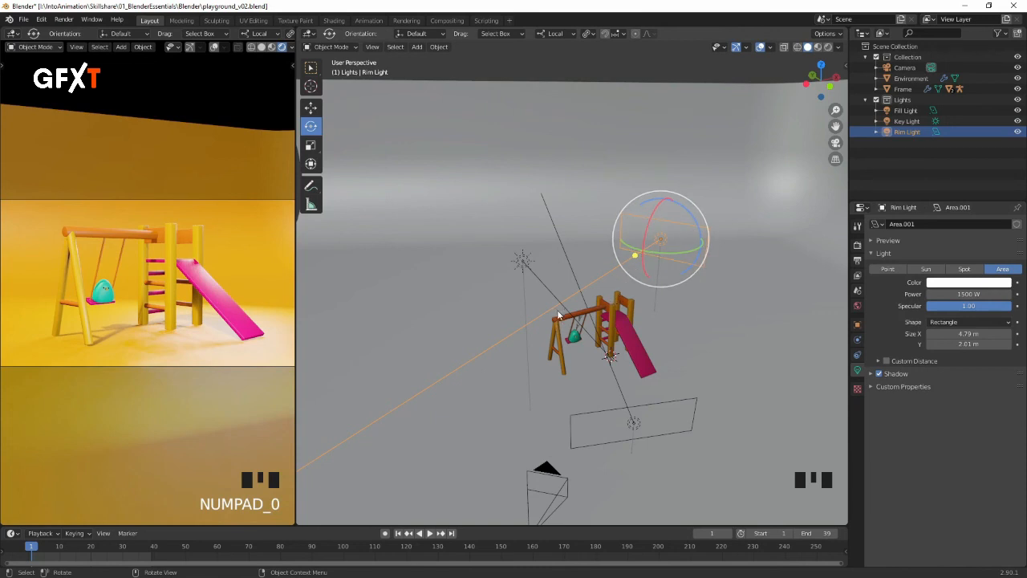
Step: Change the rim light's colour to a warm, saturated yellow
{"action": "left_click", "coordinate": [949, 281]}
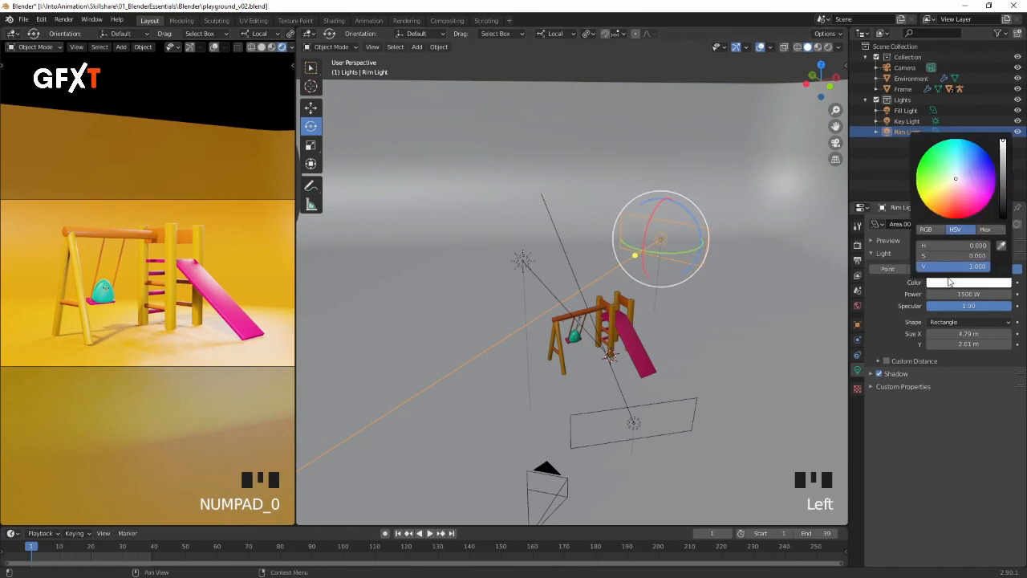
{"action": "left_click", "coordinate": [949, 184]}
{"action": "left_click_drag", "start_coordinate": [949, 183], "coordinate": [949, 184]}
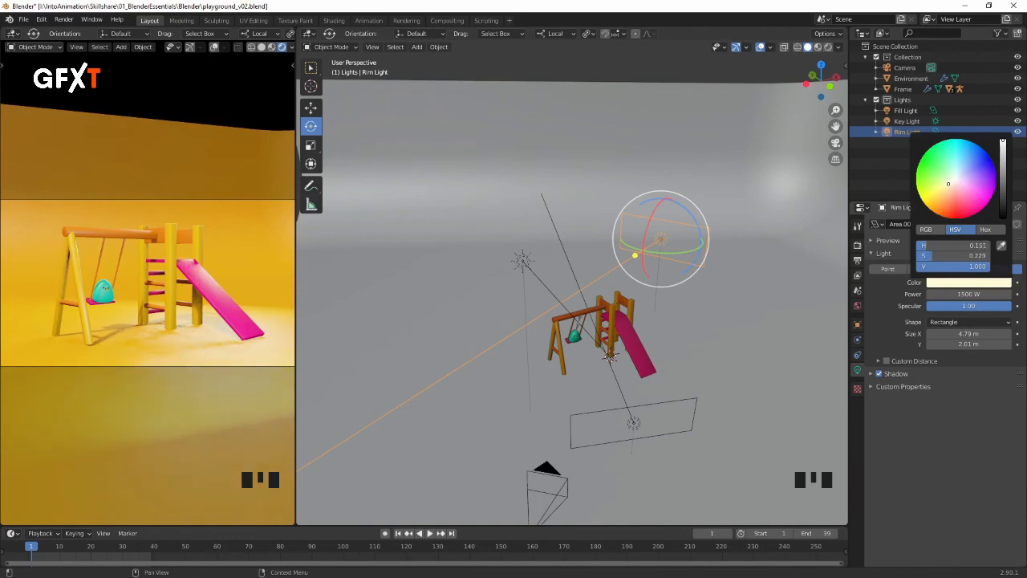
{"action": "left_click_drag", "start_coordinate": [948, 183], "coordinate": [935, 194]}
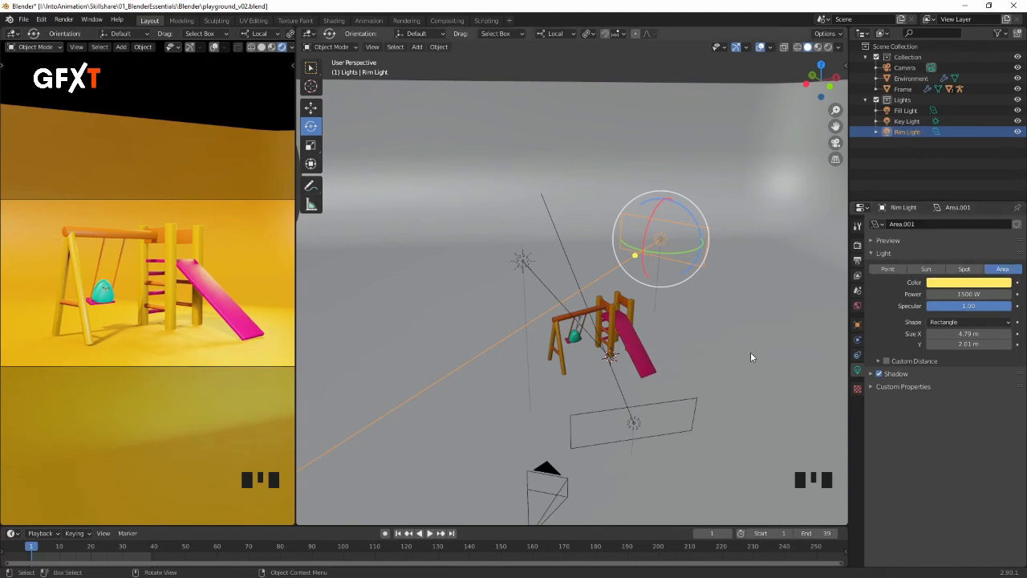
Step: Tint the fill light a pale violet-blue with a hue of about 0.697 and a saturation of about 0.325
{"action": "left_click", "coordinate": [639, 424]}
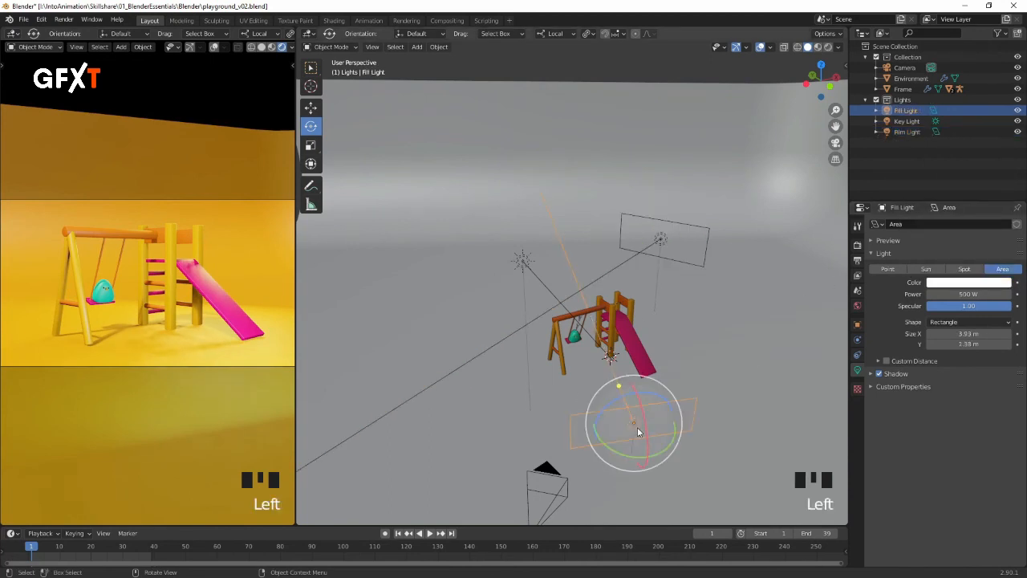
{"action": "left_click", "coordinate": [963, 283]}
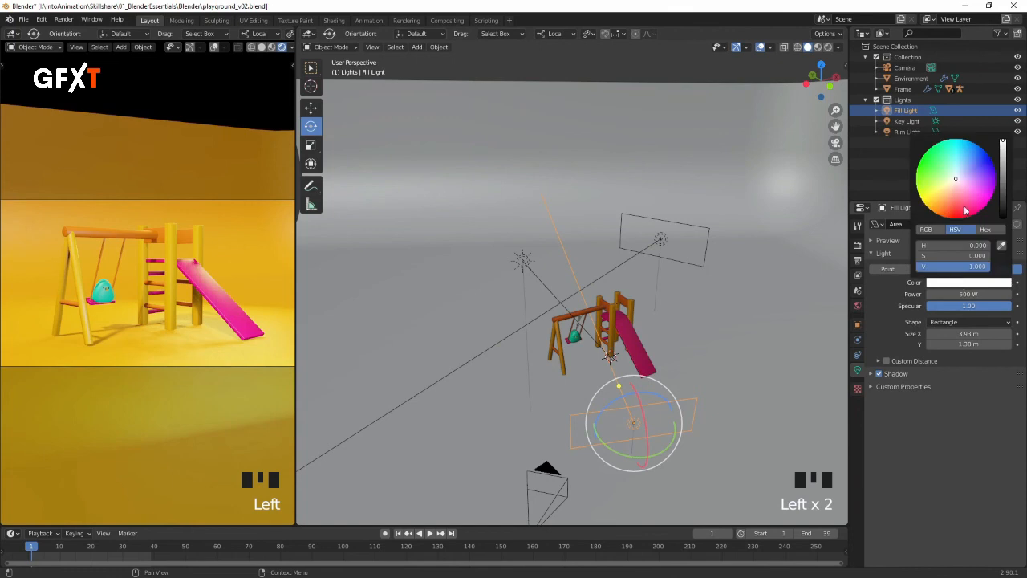
{"action": "left_click_drag", "start_coordinate": [956, 182], "coordinate": [971, 173]}
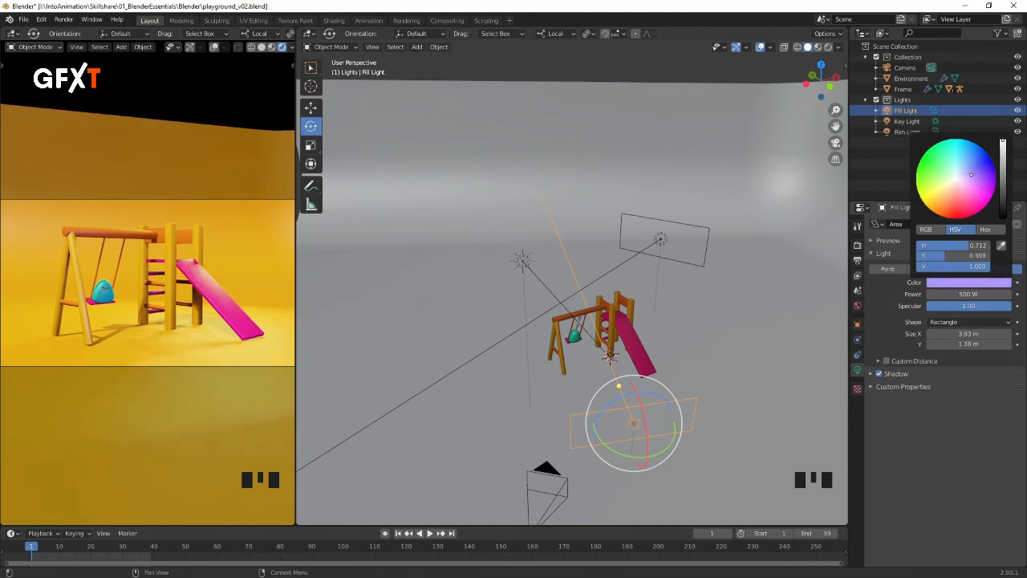
{"action": "left_click_drag", "start_coordinate": [971, 175], "coordinate": [970, 173]}
{"action": "left_click", "coordinate": [918, 440]}
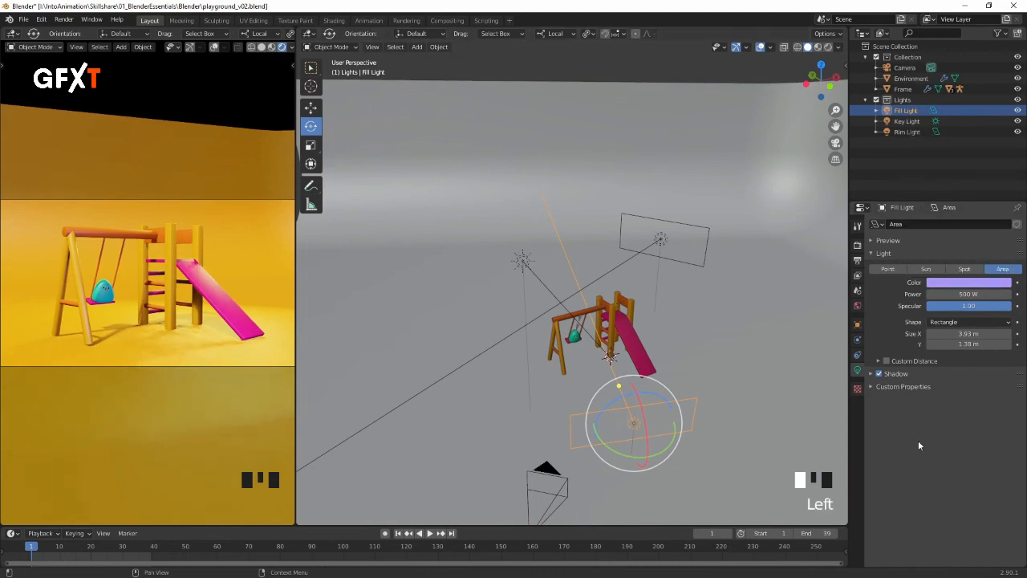
{"action": "middle_click_drag", "start_coordinate": [648, 268], "coordinate": [660, 240]}
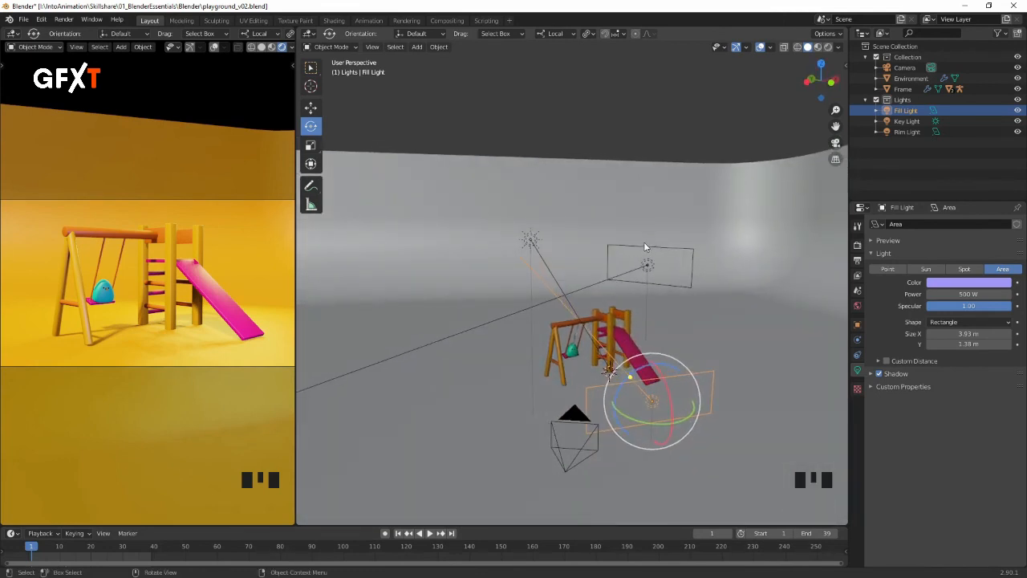
{"action": "left_click", "coordinate": [955, 282]}
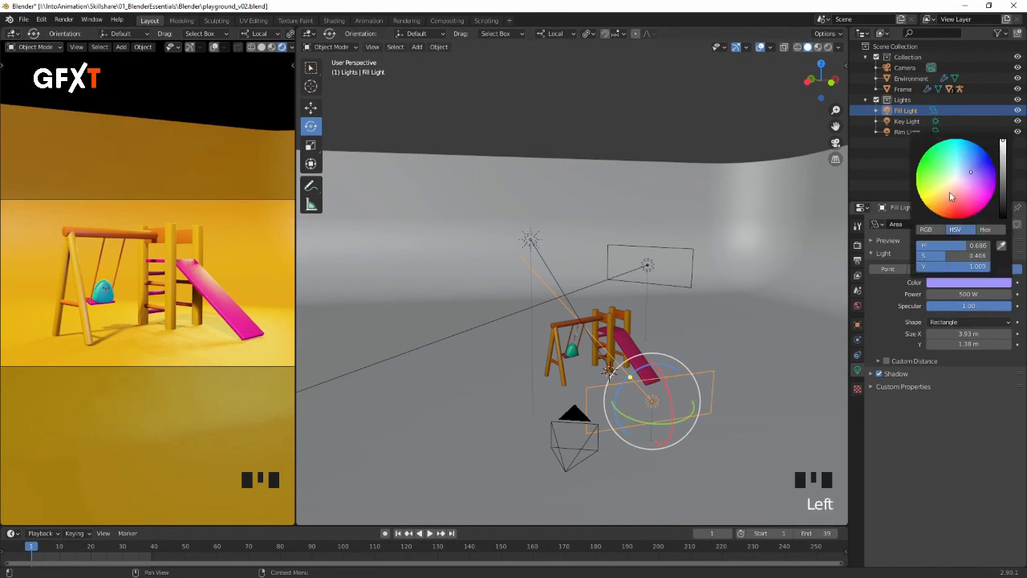
{"action": "left_click_drag", "start_coordinate": [971, 175], "coordinate": [967, 175]}
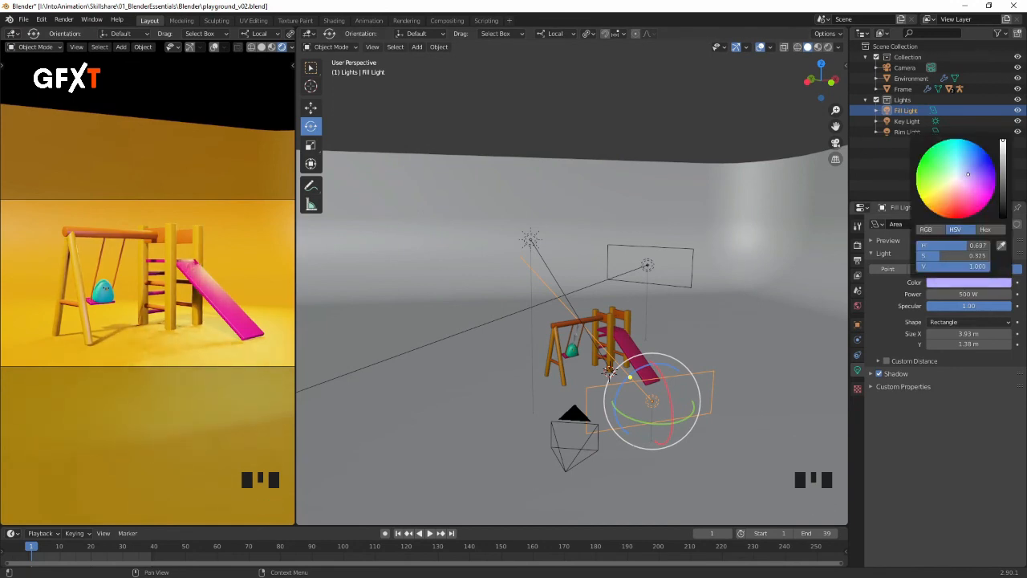
Step: Rotate the rim light about 5.75° around its local Y axis
{"action": "left_click", "coordinate": [649, 262]}
{"action": "left_click_drag", "start_coordinate": [643, 249], "coordinate": [659, 275]}
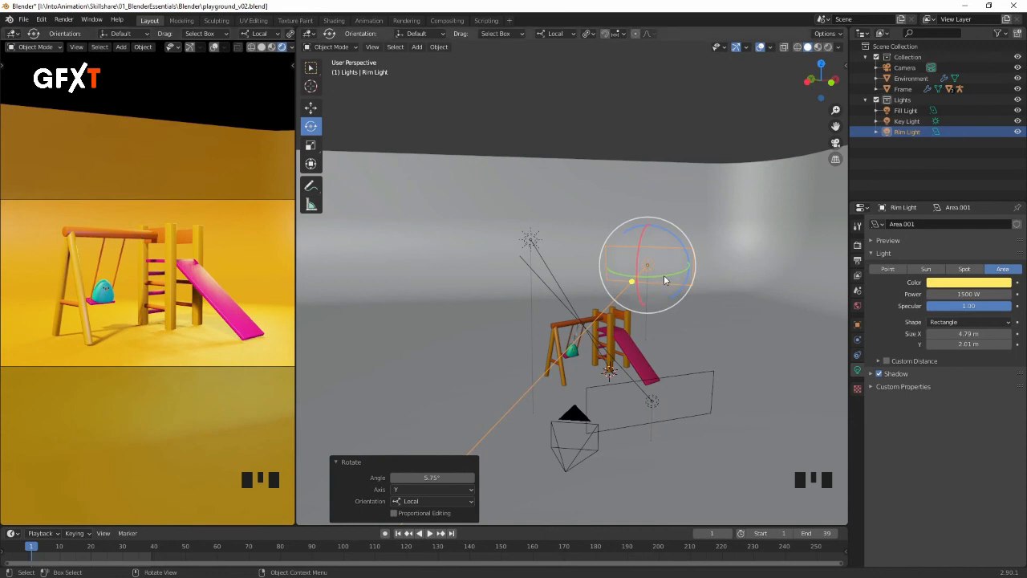
{"action": "key", "text": "w"}
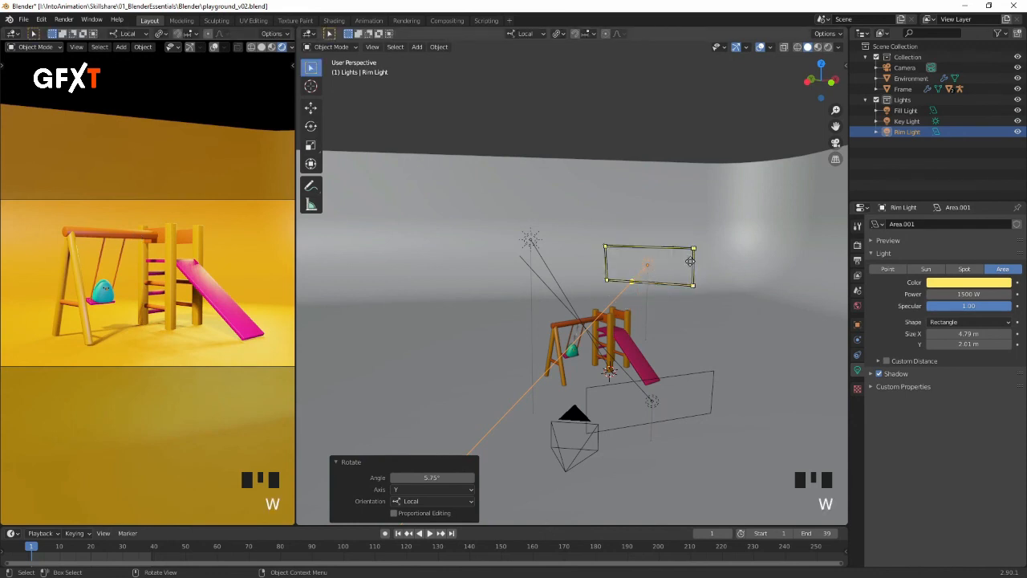
Step: Hide the key and fill lights and move the rim light about -0.15 m in X, -0.13 m in Y and 0.52 m in Z
{"action": "left_click", "coordinate": [1018, 121]}
{"action": "left_click", "coordinate": [1018, 110]}
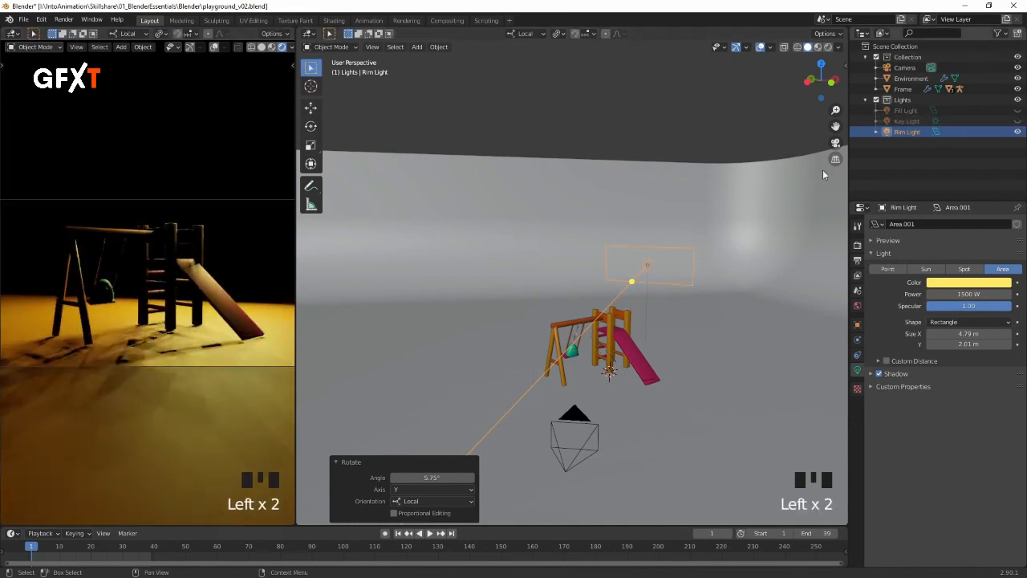
{"action": "middle_click_drag", "start_coordinate": [481, 321], "coordinate": [798, 295]}
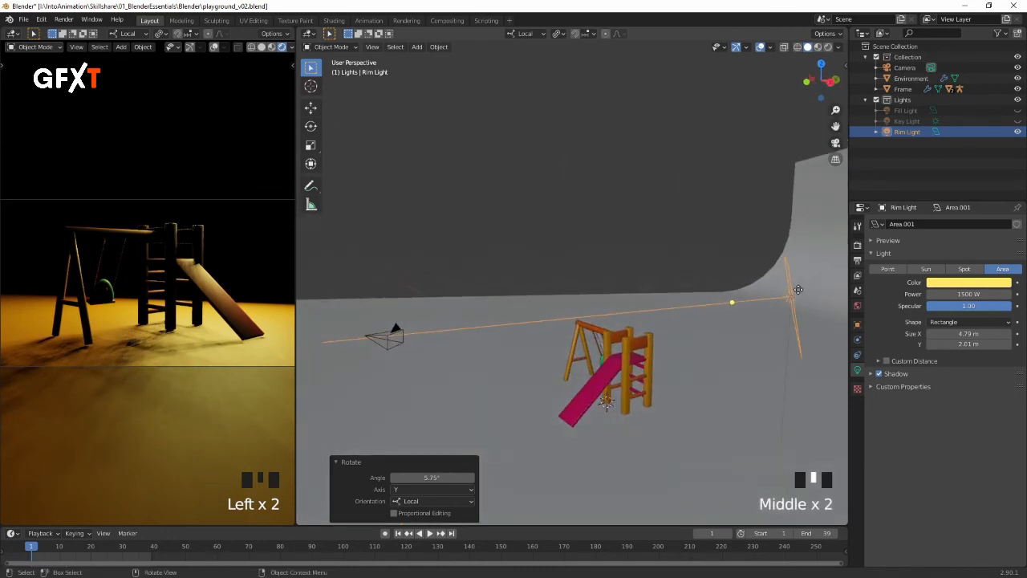
{"action": "key", "text": "g"}
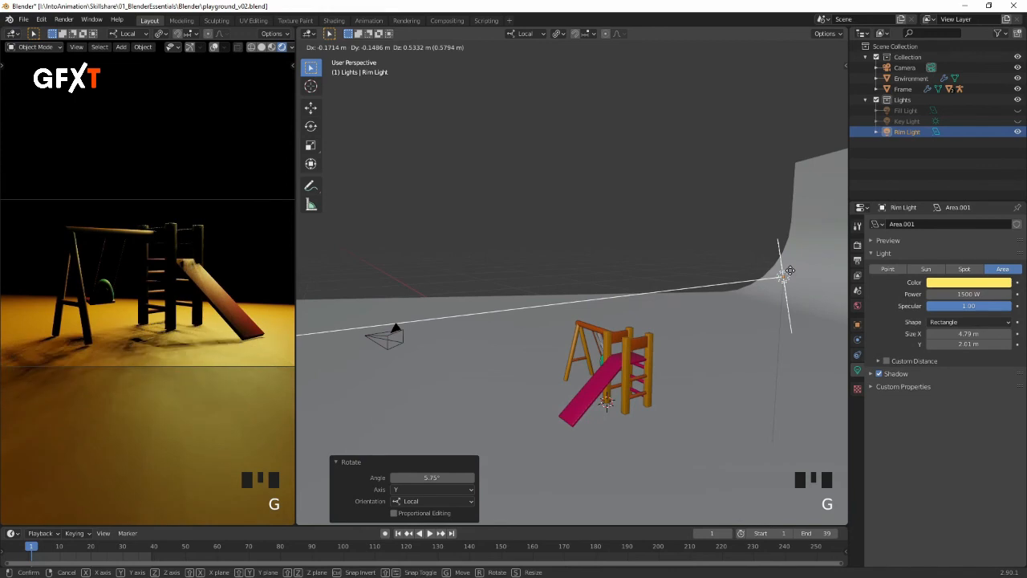
{"action": "left_click", "coordinate": [791, 270]}
Step: Set the rim light's power to 2000 W and make the key and fill lights visible again
{"action": "middle_click_drag", "start_coordinate": [788, 327], "coordinate": [834, 337]}
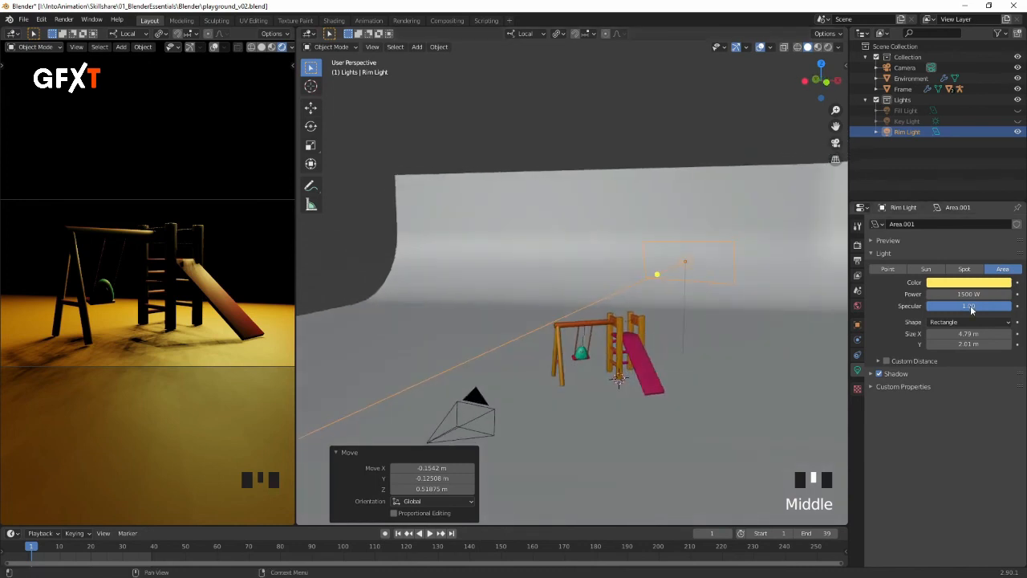
{"action": "left_click", "coordinate": [966, 295]}
{"action": "type", "text": "2000"}
{"action": "key", "text": "Return"}
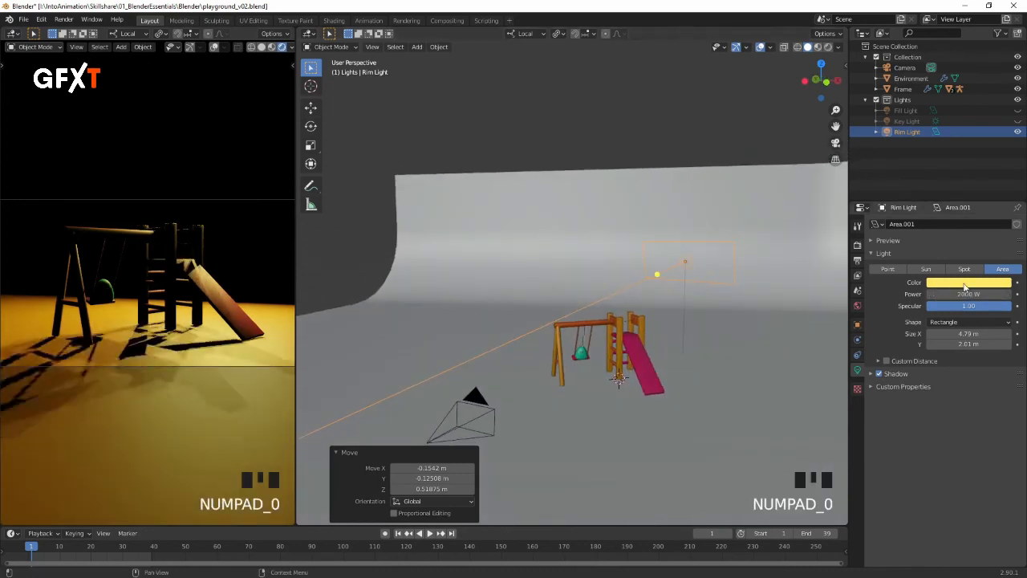
{"action": "left_click", "coordinate": [1017, 120]}
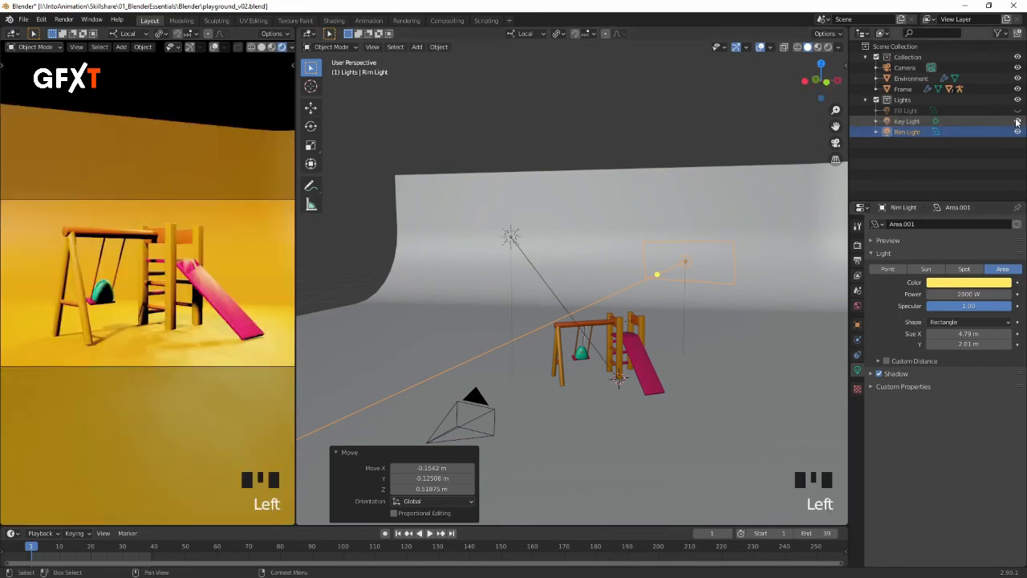
{"action": "left_click", "coordinate": [1018, 110]}
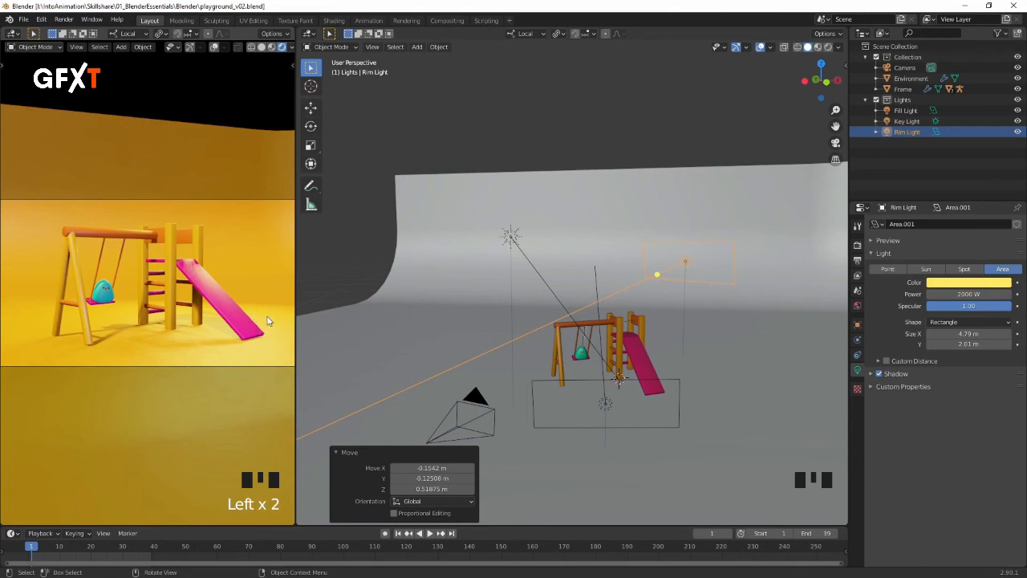
Step: Enable Screen Space Reflections and Ambient Occlusion for the Eevee render, and try Bloom but leave it off
{"action": "left_click", "coordinate": [858, 249]}
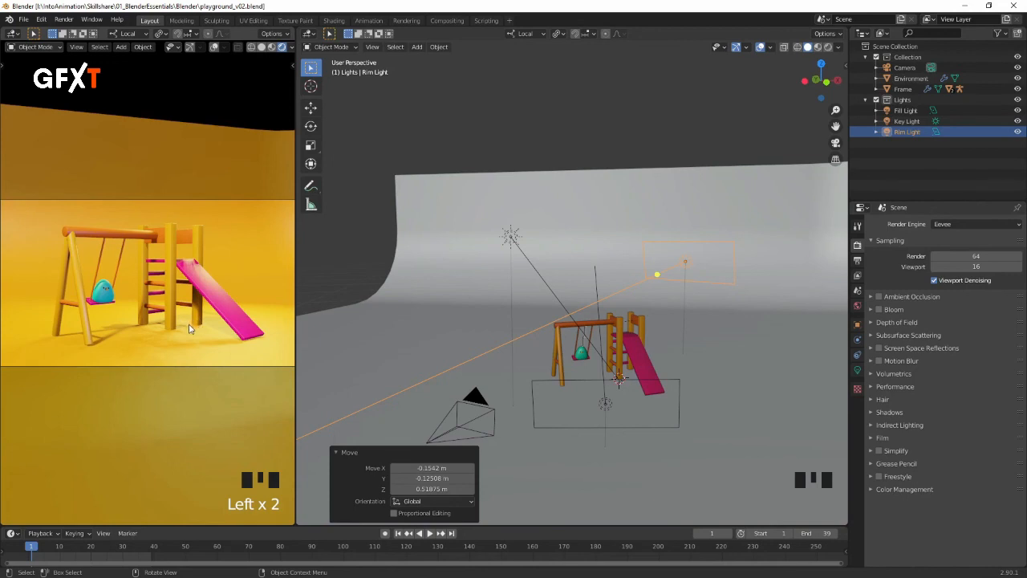
{"action": "left_click", "coordinate": [879, 347]}
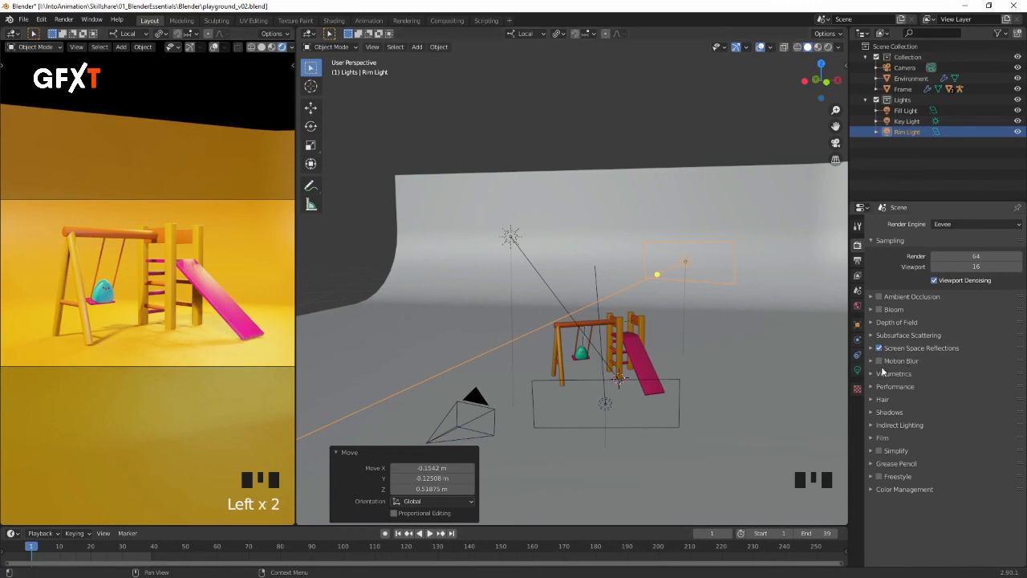
{"action": "left_click", "coordinate": [878, 297]}
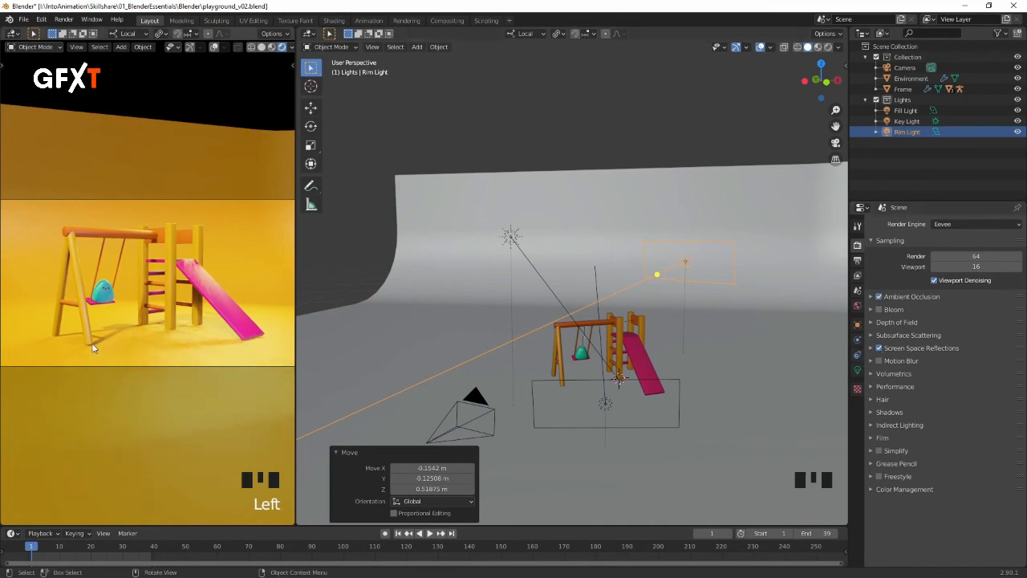
{"action": "left_click", "coordinate": [878, 310]}
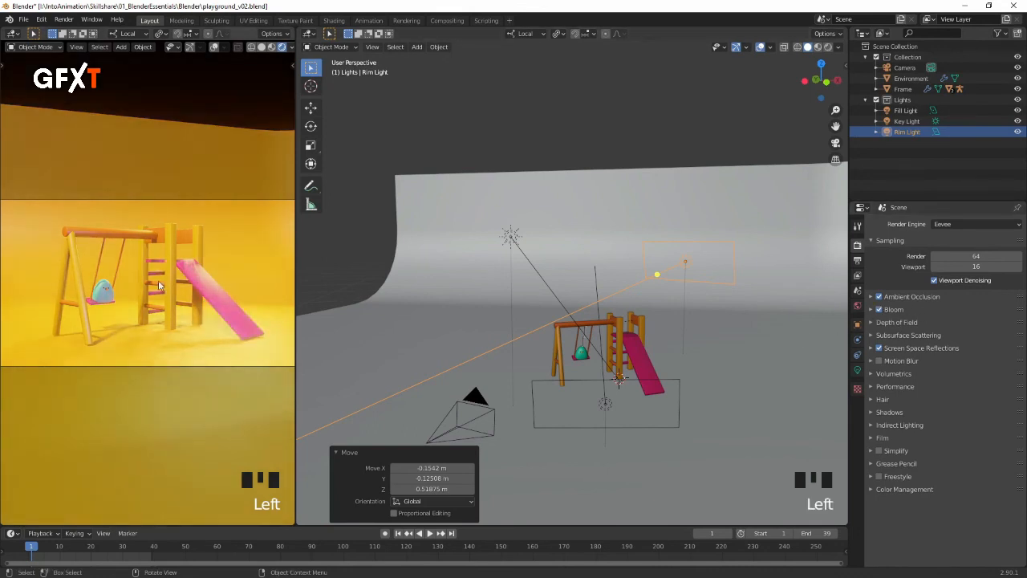
{"action": "left_click", "coordinate": [879, 310]}
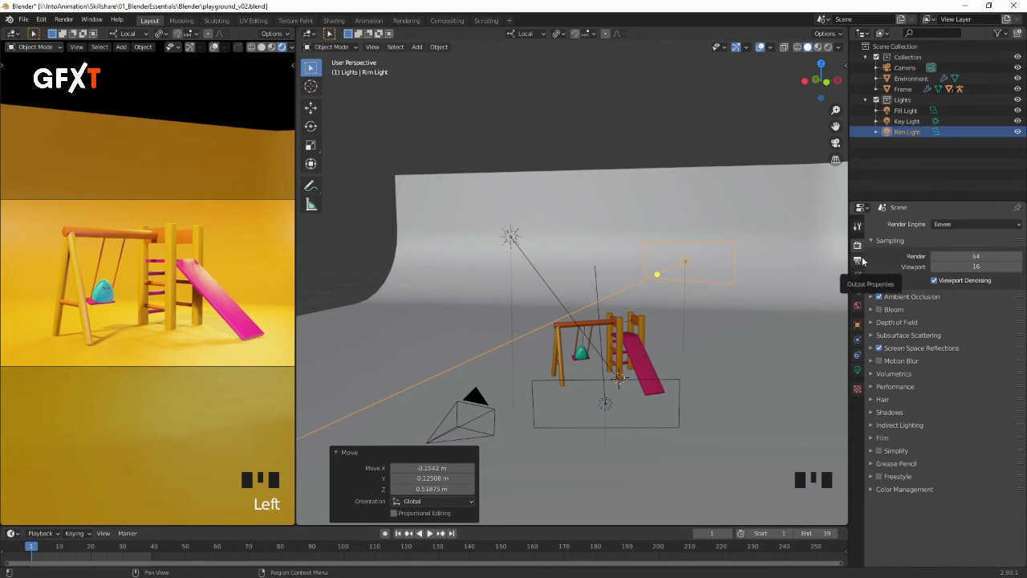
Step: Show the output settings and render the current frame as a still image
{"action": "left_click", "coordinate": [857, 262]}
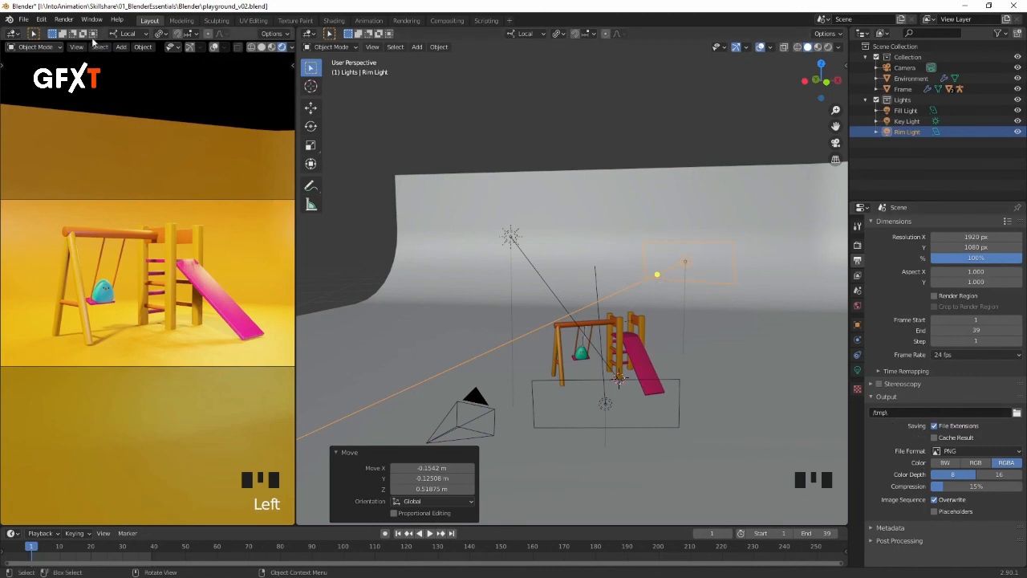
{"action": "left_click", "coordinate": [68, 20]}
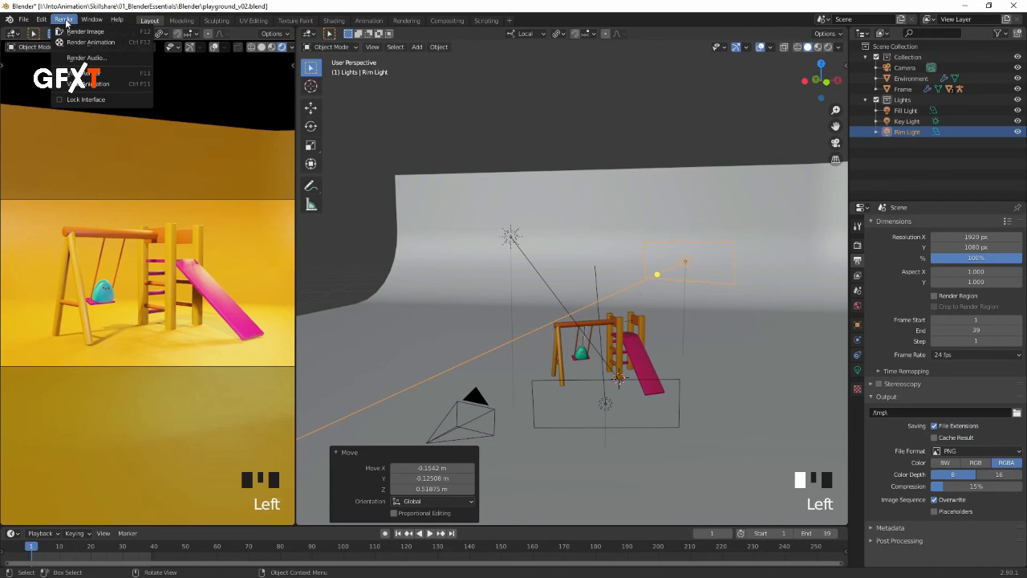
{"action": "left_click", "coordinate": [133, 33]}
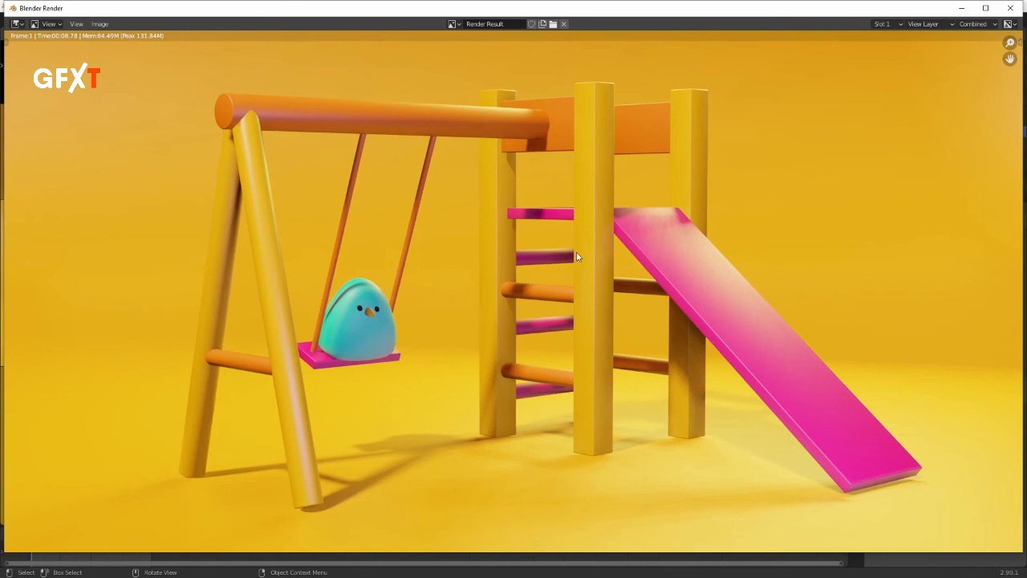
Step: Start saving the rendered image under a new name, and create and open a new folder called images for it
{"action": "left_click", "coordinate": [102, 24]}
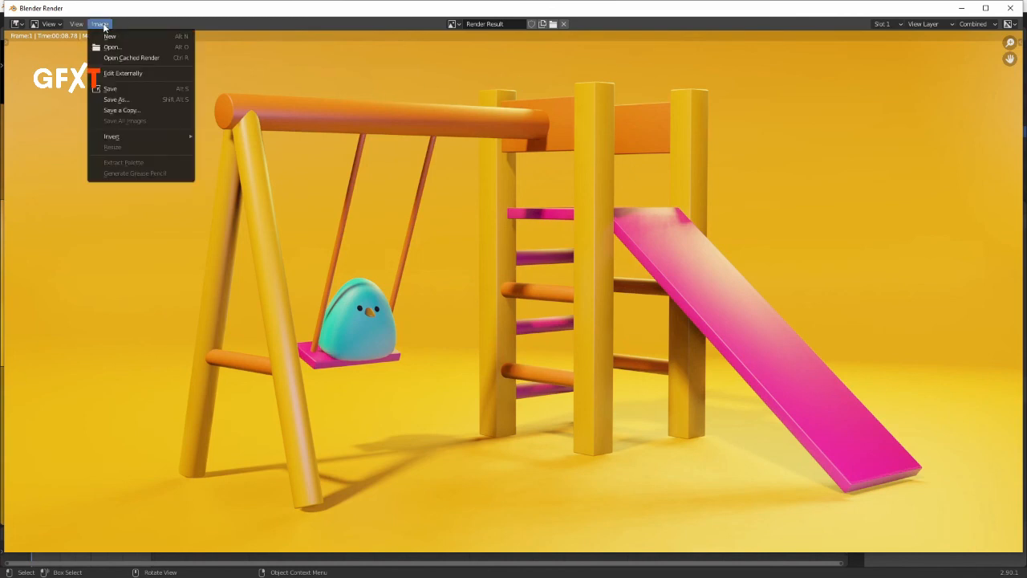
{"action": "left_click", "coordinate": [132, 99]}
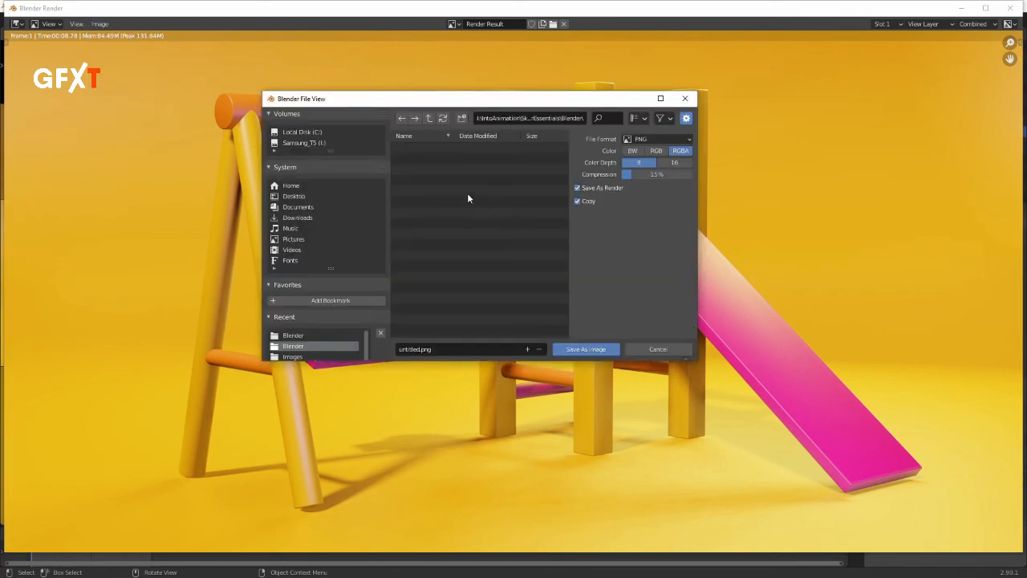
{"action": "left_click", "coordinate": [462, 118]}
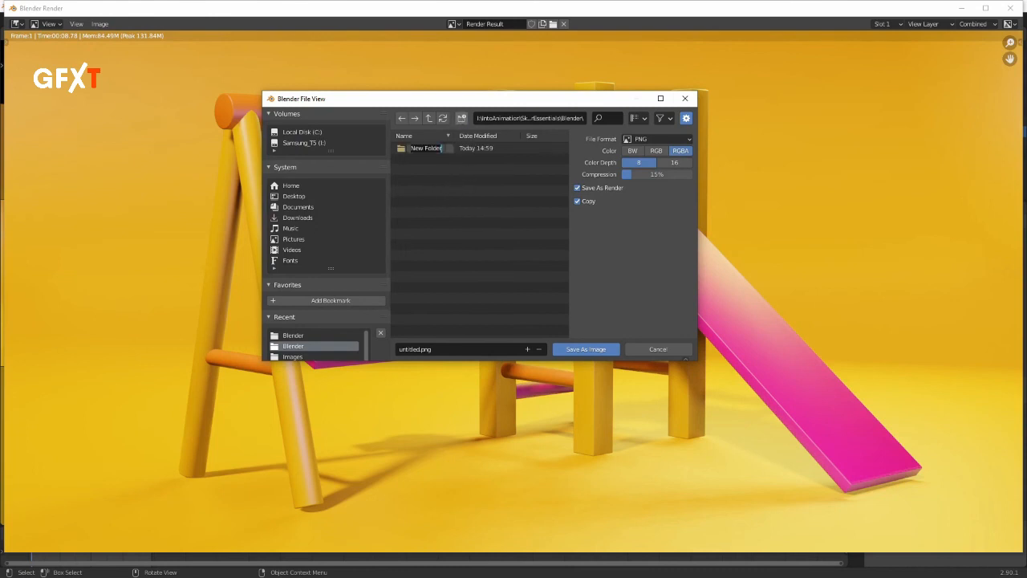
{"action": "key", "text": "BackSpace"}
{"action": "type", "text": "images"}
{"action": "key", "text": "Return"}
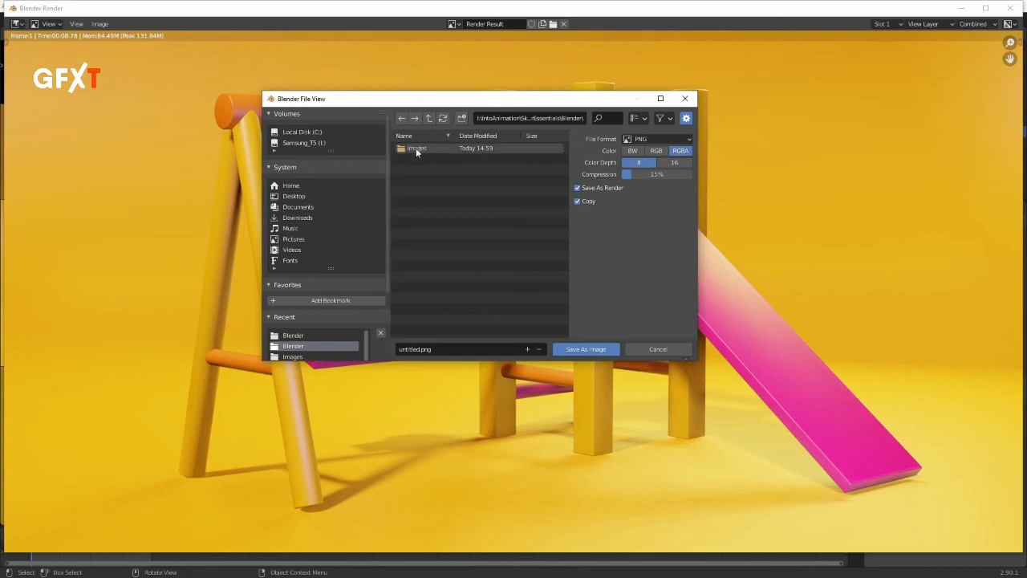
{"action": "double_click", "coordinate": [444, 148]}
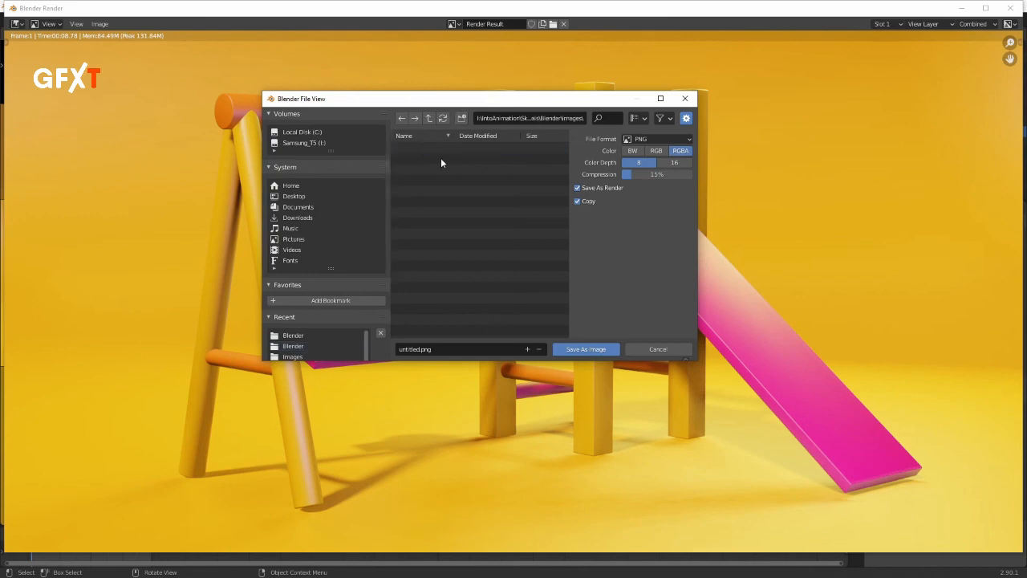
Step: Save the render as a PNG with RGB colour, naming the file TestRender_01
{"action": "left_click", "coordinate": [659, 140]}
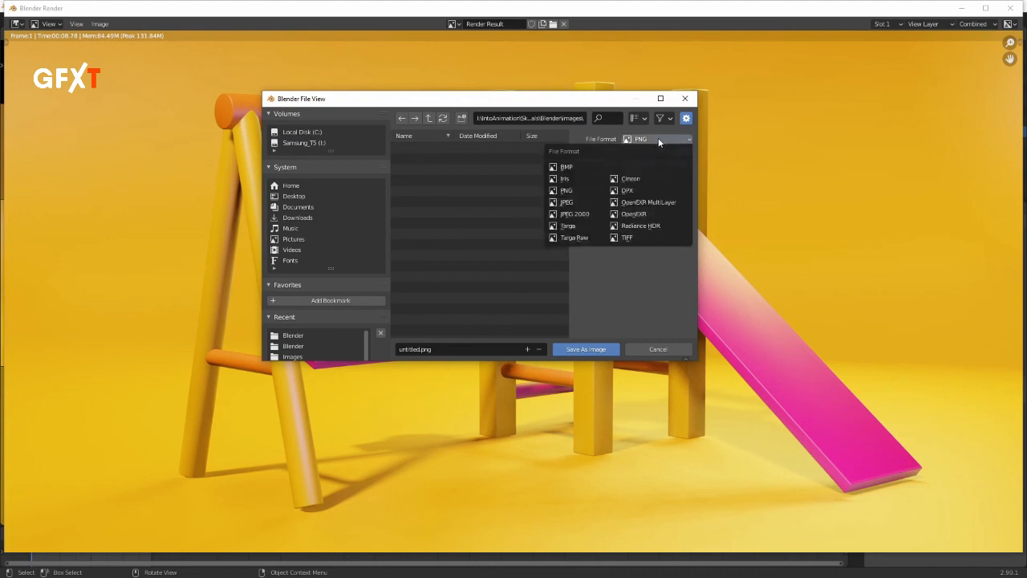
{"action": "left_click", "coordinate": [658, 140]}
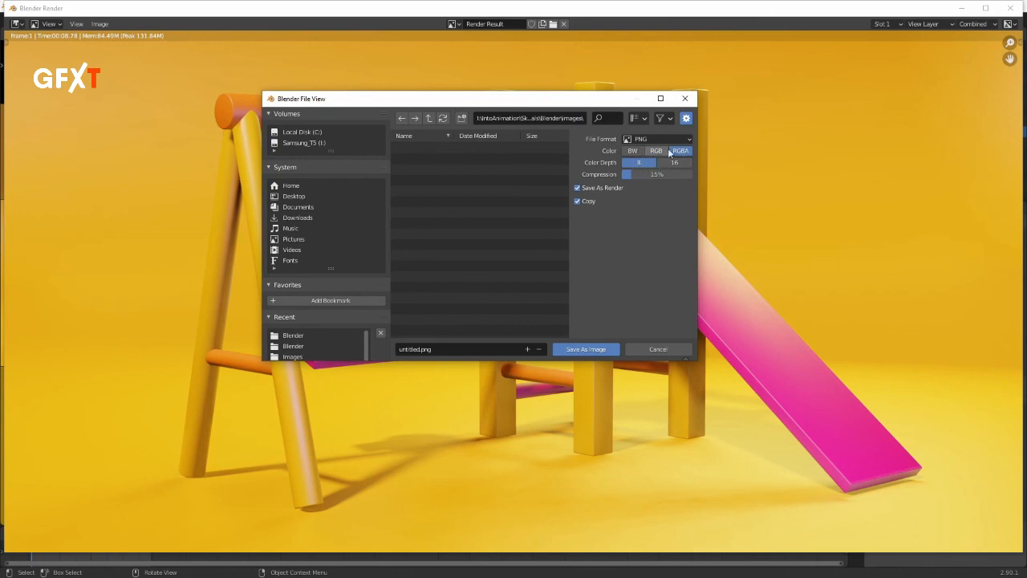
{"action": "left_click", "coordinate": [659, 152]}
{"action": "left_click", "coordinate": [655, 154]}
{"action": "left_click", "coordinate": [431, 351]}
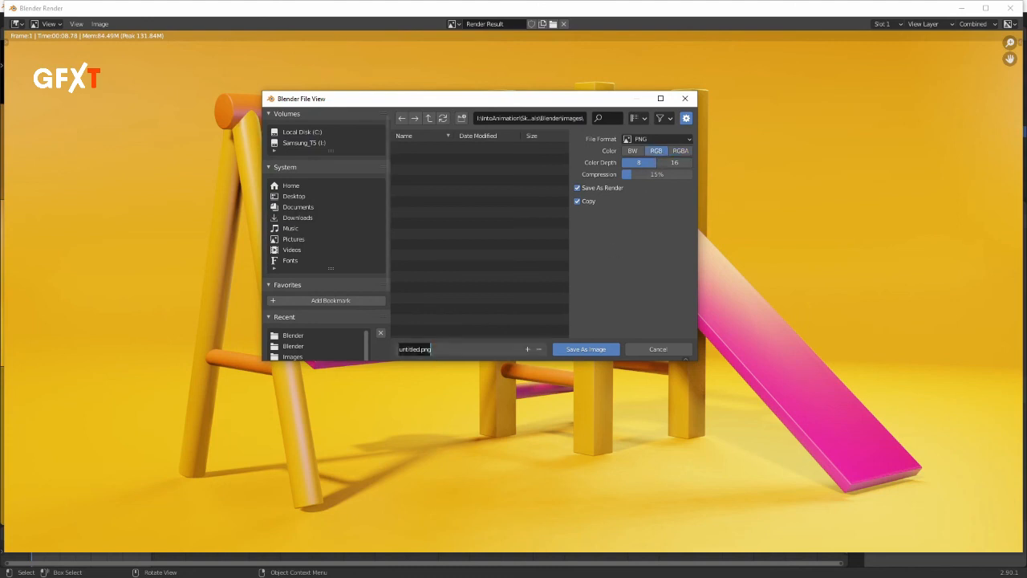
{"action": "type", "text": "TestRender_01"}
{"action": "left_click", "coordinate": [590, 349]}
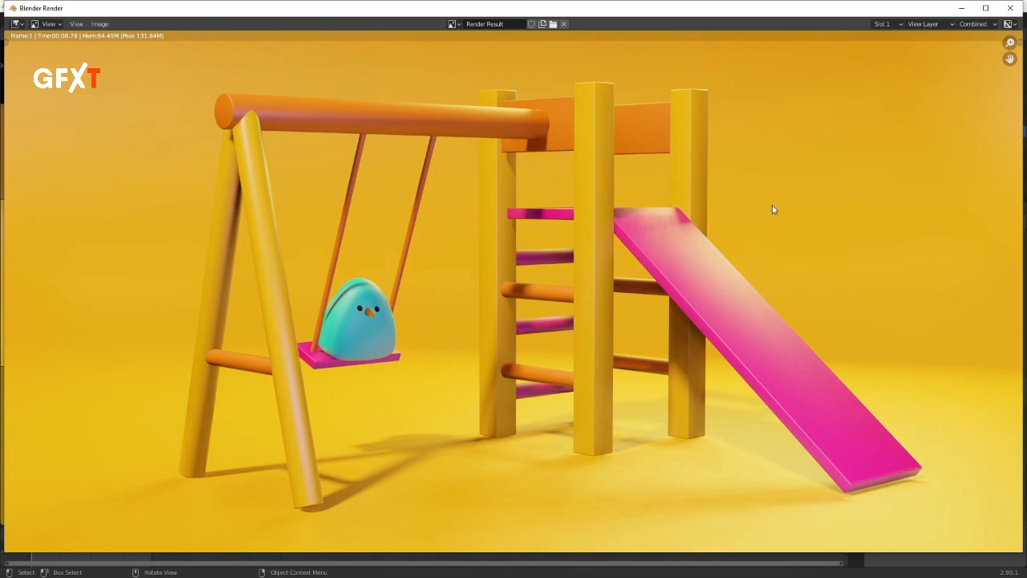
Step: Switch the render result to Slot 2
{"action": "left_click", "coordinate": [883, 24]}
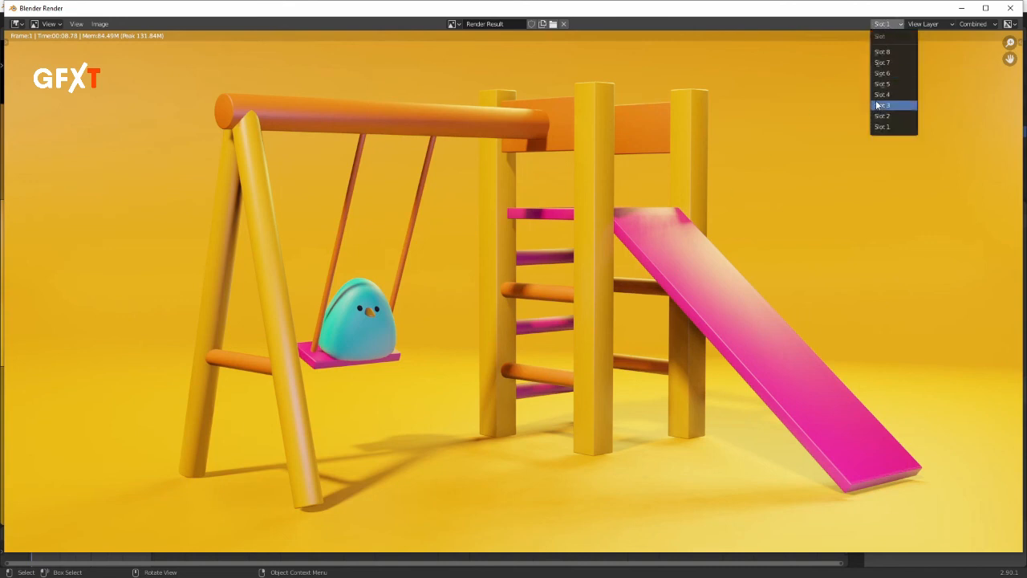
{"action": "left_click", "coordinate": [885, 26]}
{"action": "left_click", "coordinate": [886, 27]}
{"action": "left_click", "coordinate": [894, 116]}
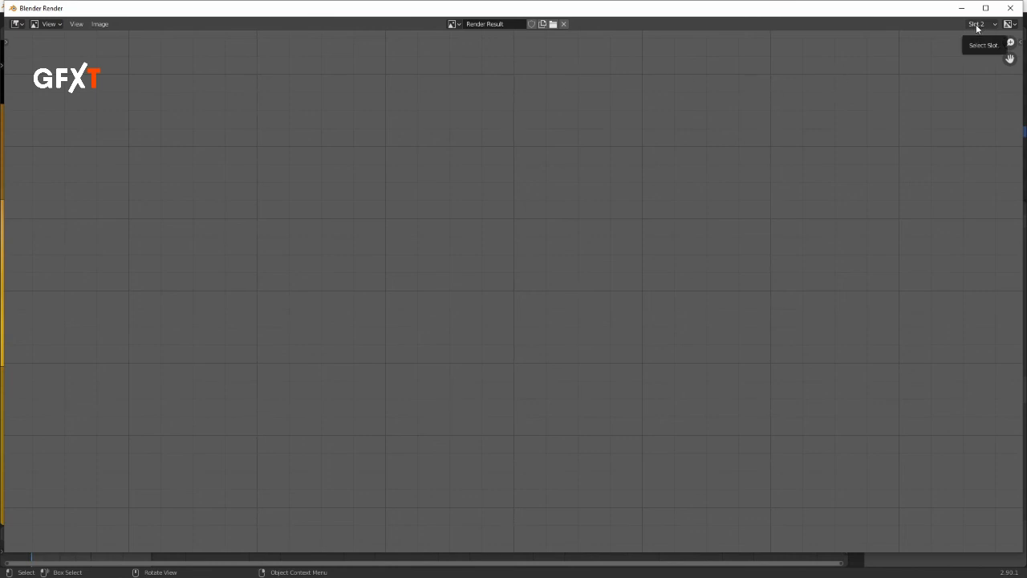
Step: Close the render window and switch the scene's render engine to Cycles
{"action": "left_click", "coordinate": [1010, 12]}
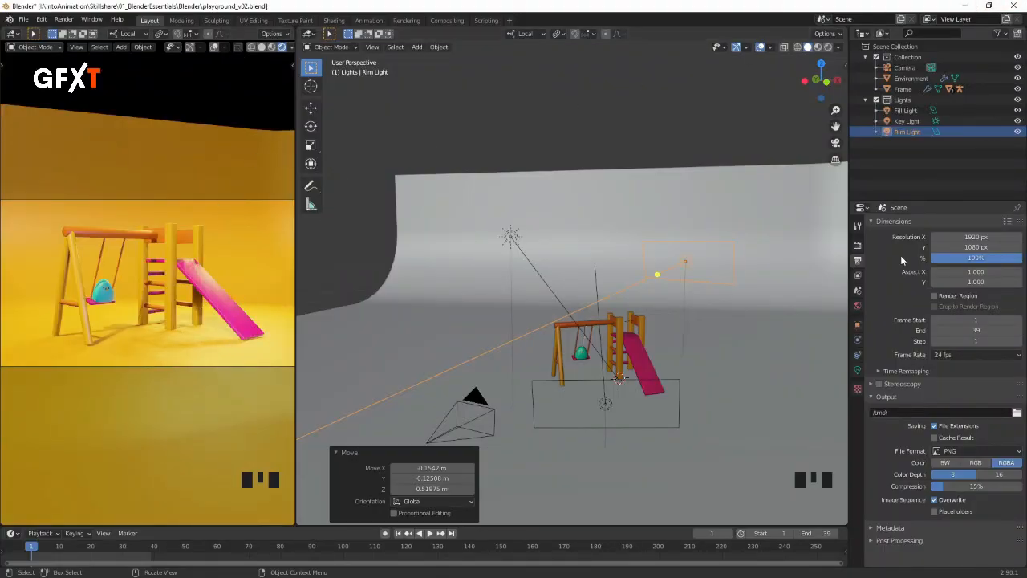
{"action": "left_click", "coordinate": [858, 246]}
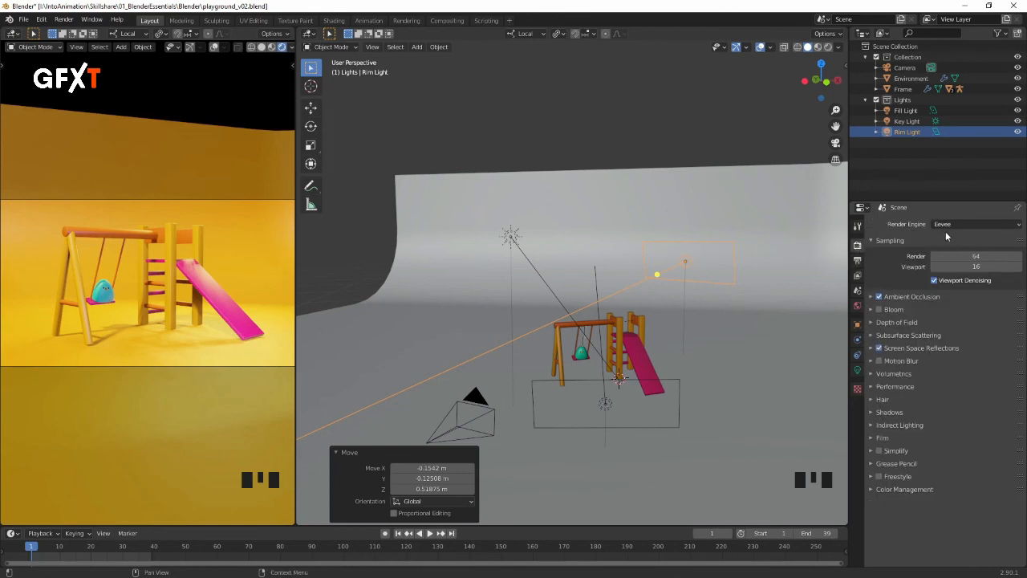
{"action": "left_click", "coordinate": [957, 225]}
{"action": "left_click", "coordinate": [946, 261]}
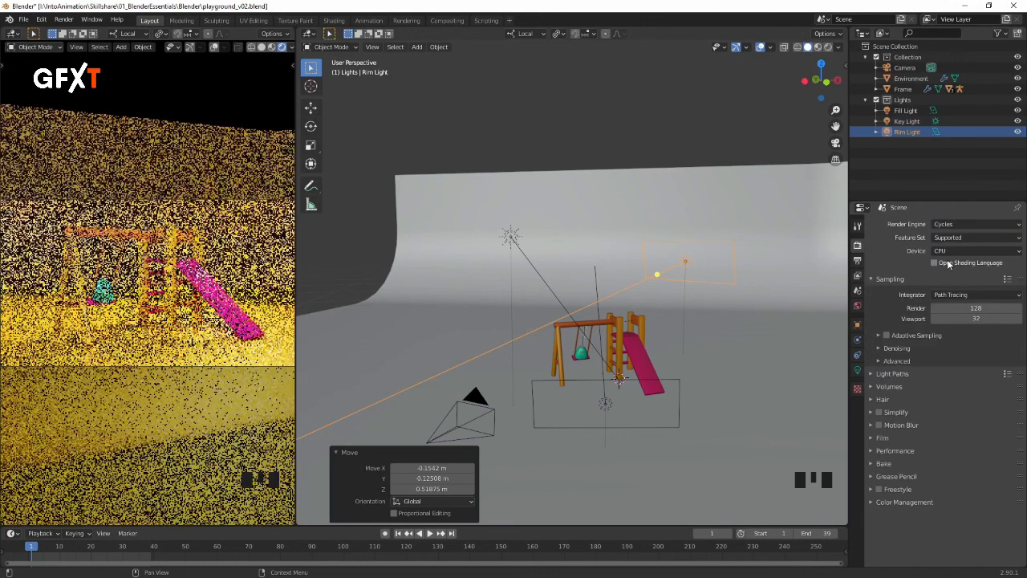
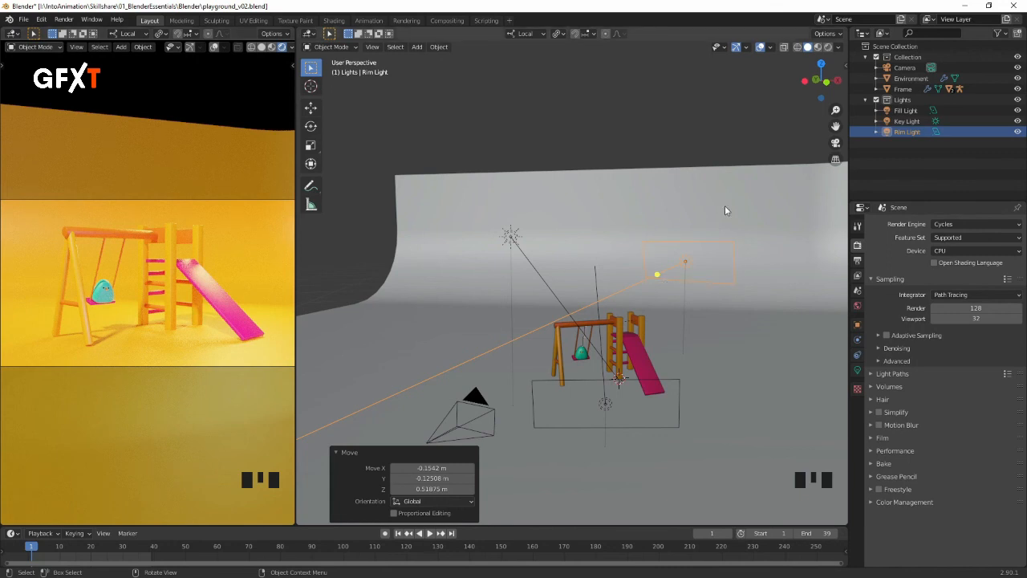
Step: Enable NLM denoising for Cycles renders and set the render samples to 64
{"action": "left_click", "coordinate": [880, 350]}
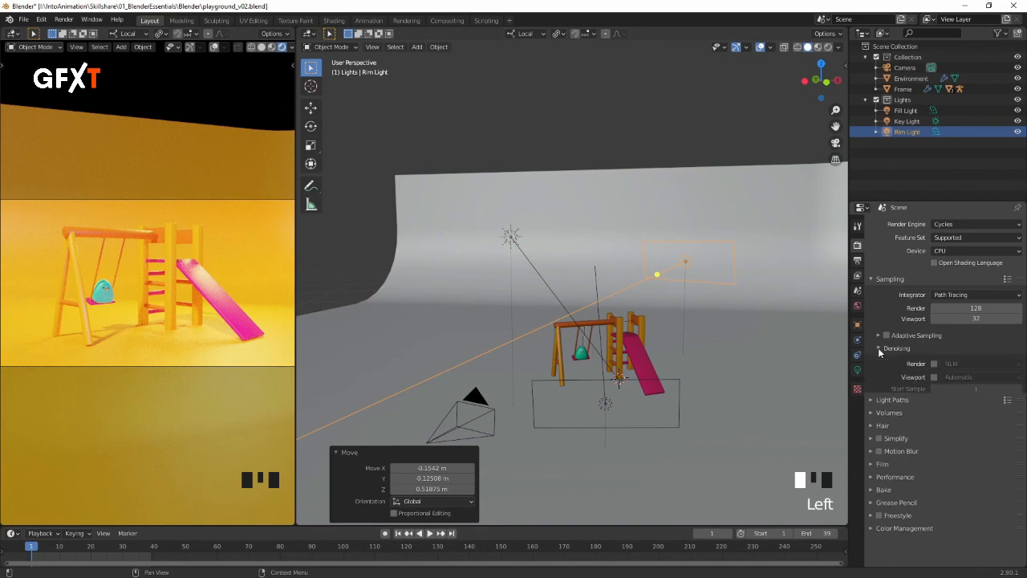
{"action": "left_click", "coordinate": [934, 365]}
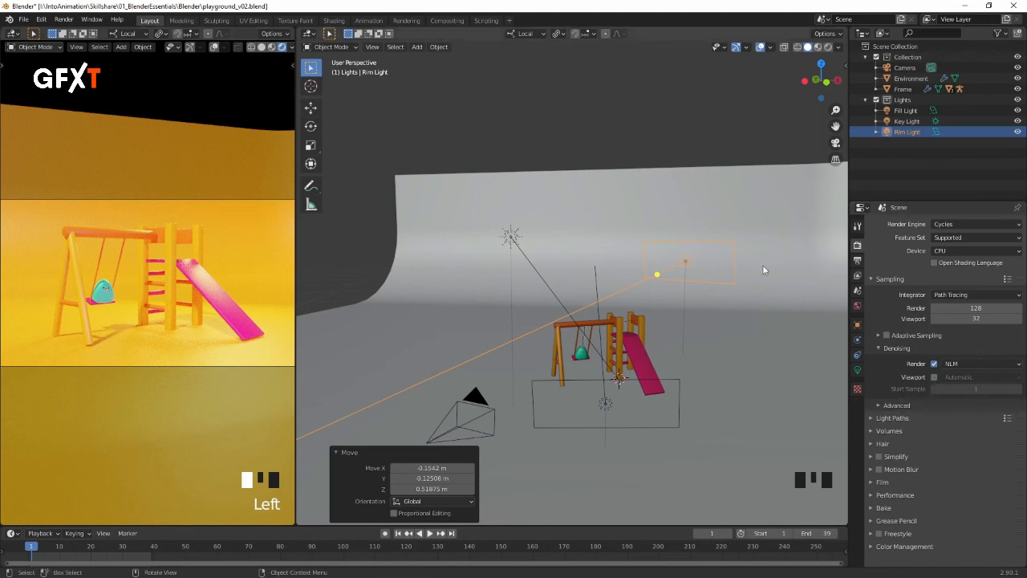
{"action": "left_click", "coordinate": [976, 308]}
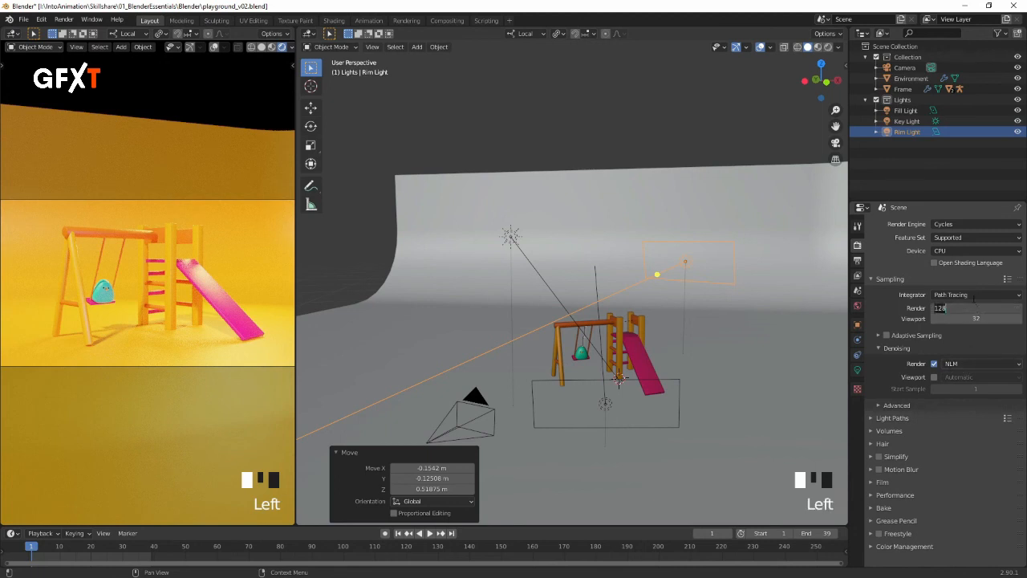
{"action": "type", "text": "64"}
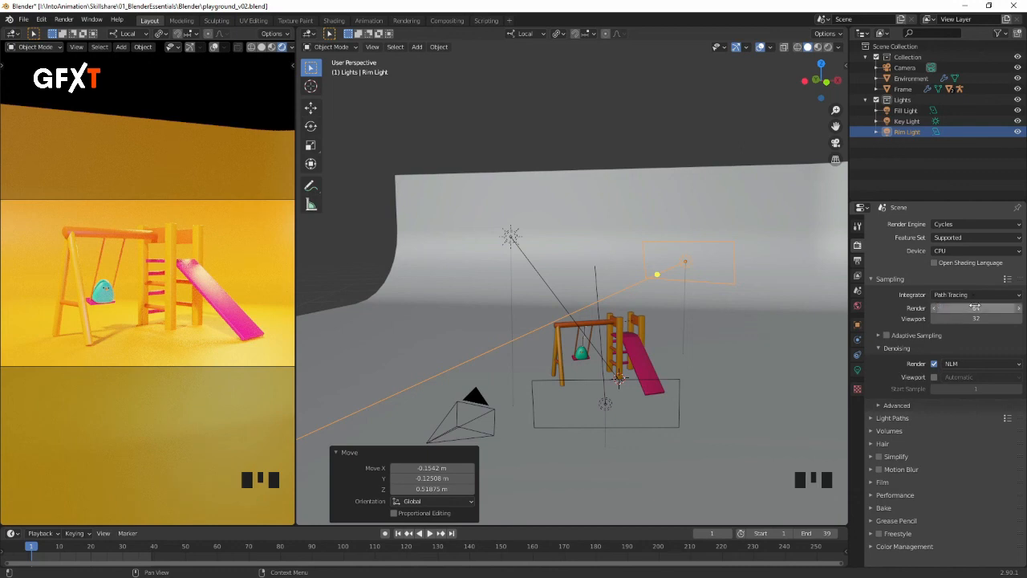
{"action": "key", "text": "Return"}
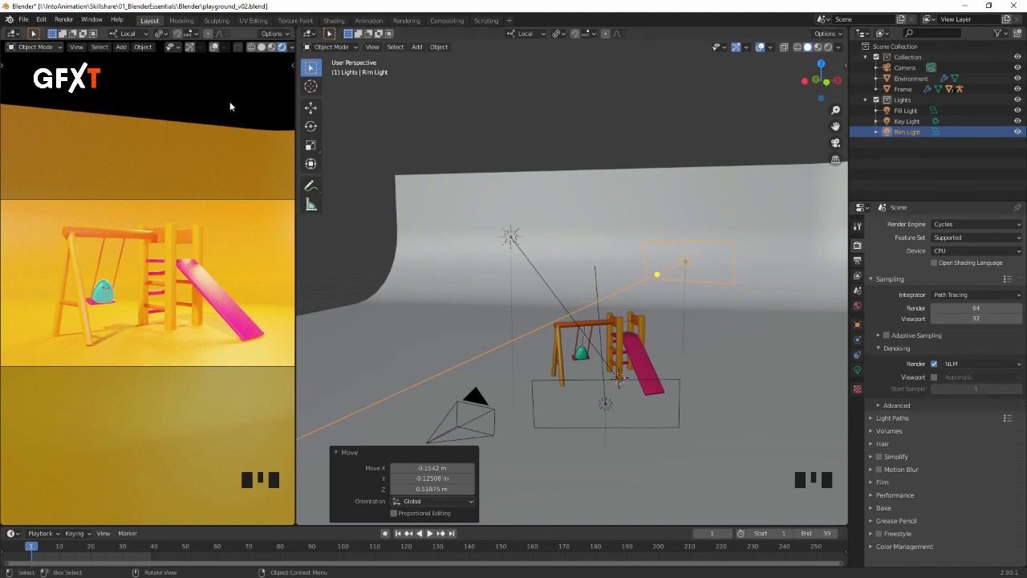
Step: Render the current frame as a still into Slot 2 and compare it repeatedly with the Slot 1 render
{"action": "left_click", "coordinate": [63, 21]}
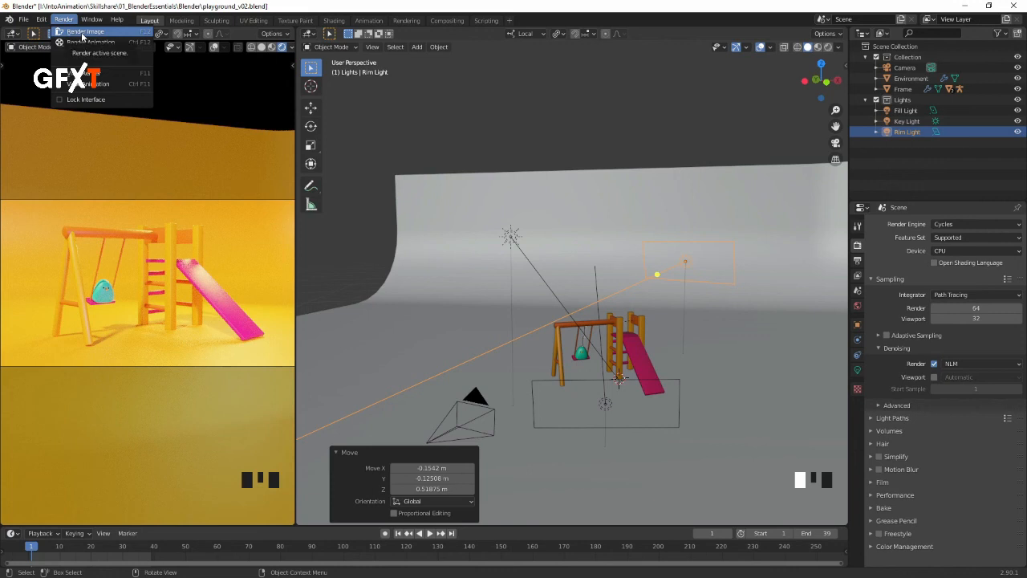
{"action": "left_click", "coordinate": [82, 32]}
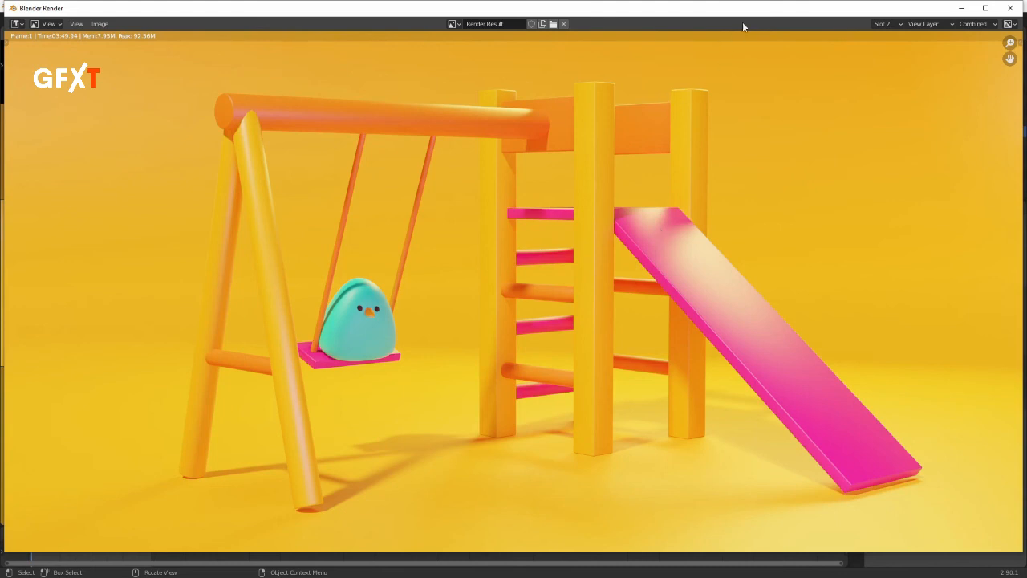
{"action": "left_click", "coordinate": [891, 24]}
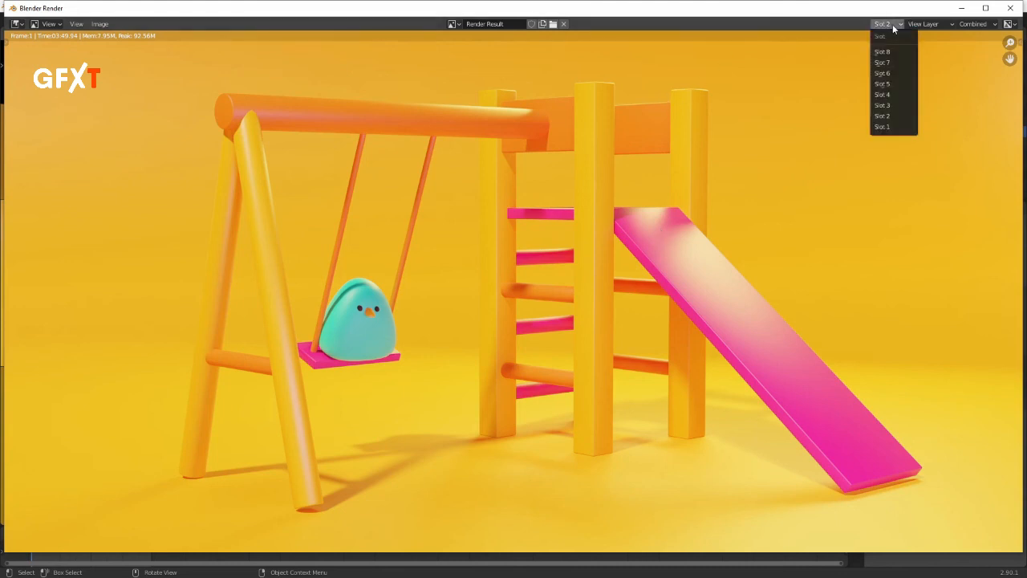
{"action": "left_click", "coordinate": [894, 128]}
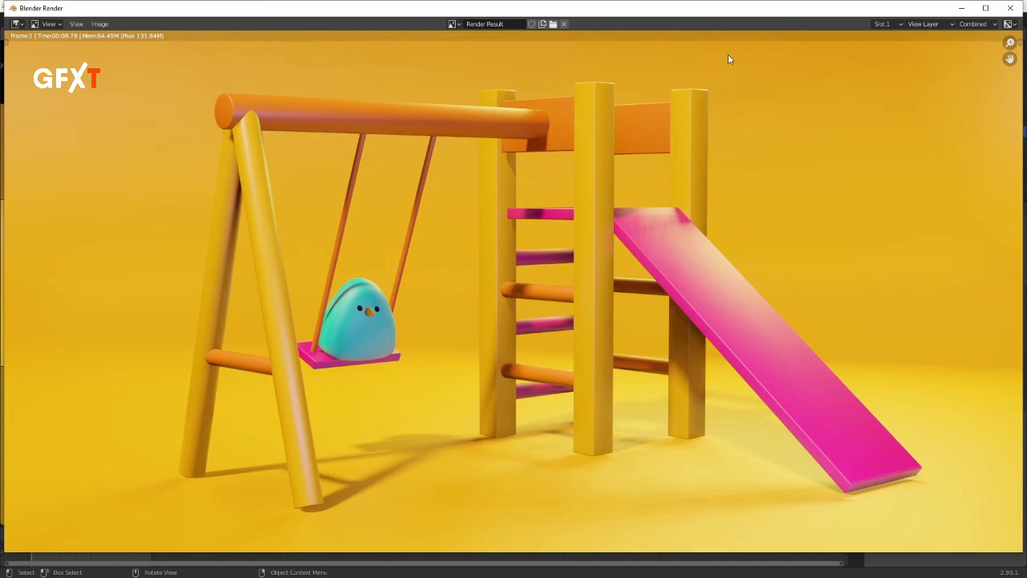
{"action": "key", "text": "j"}
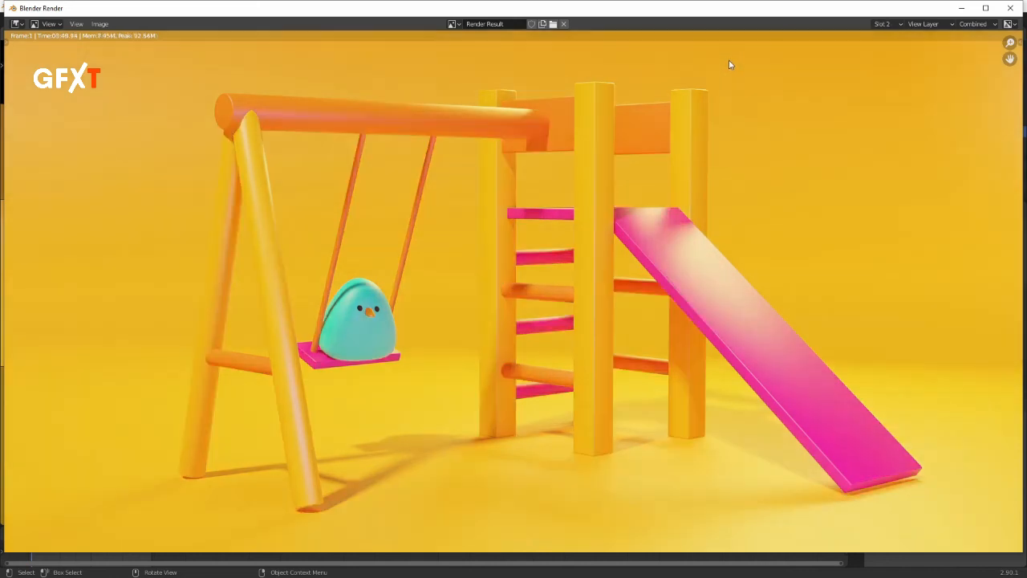
{"action": "key", "text": "j"}
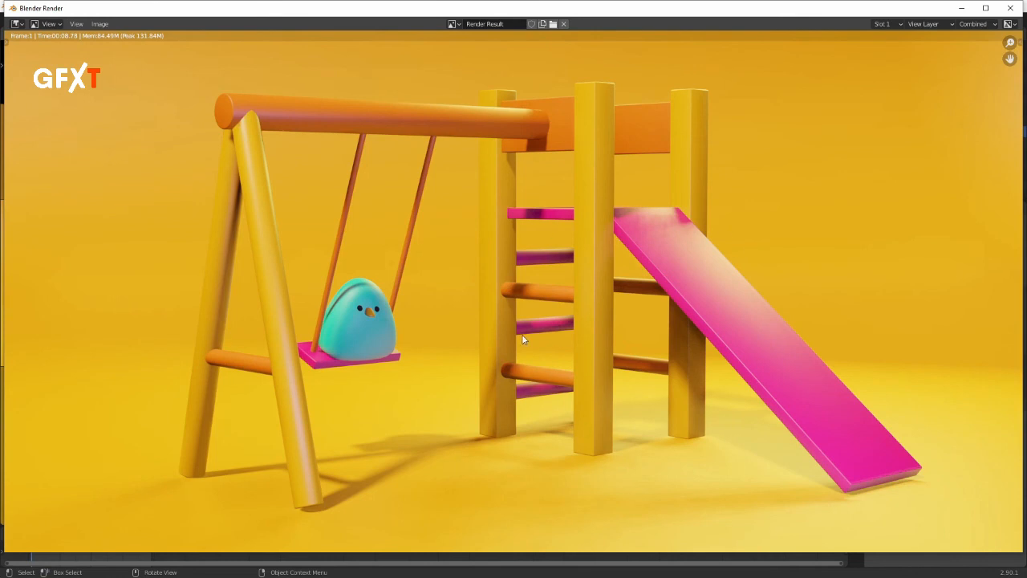
{"action": "key", "text": "j"}
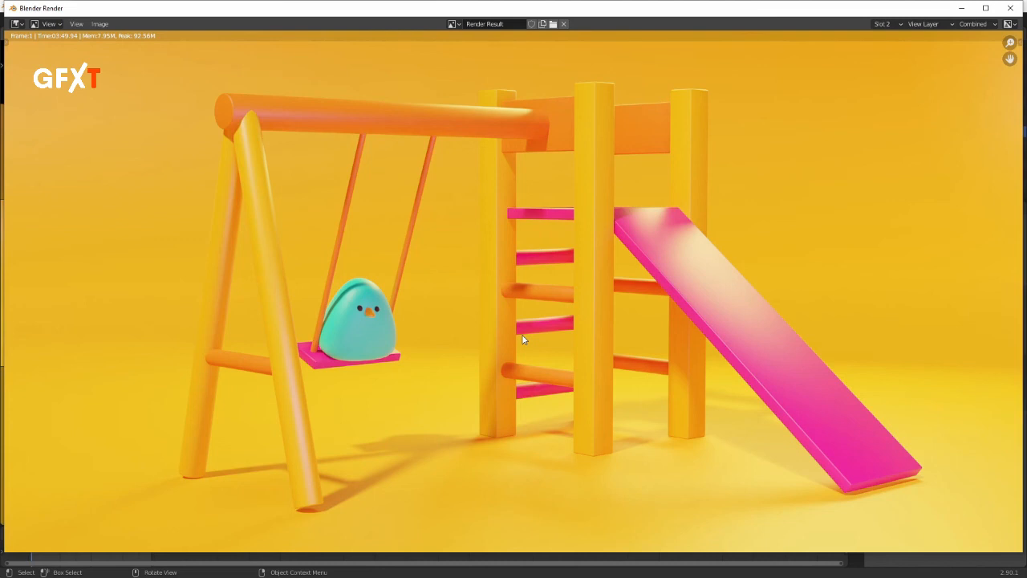
{"action": "key", "text": "j"}
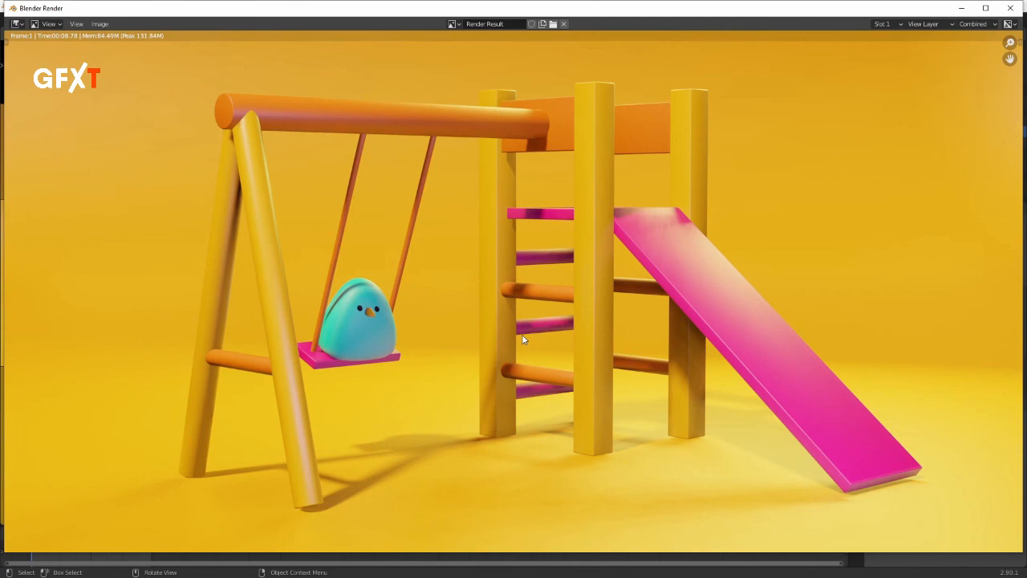
{"action": "key", "text": "j"}
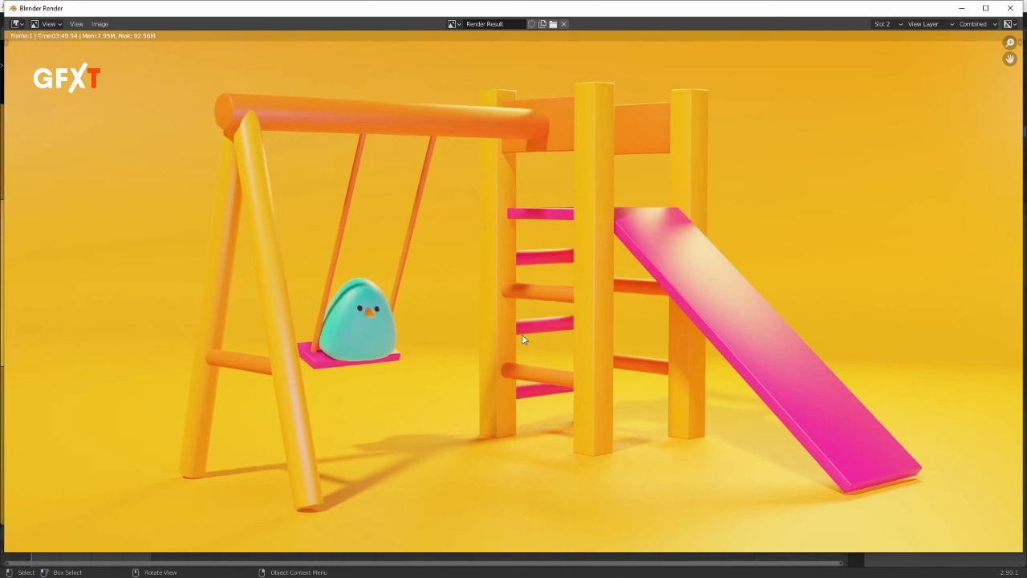
Step: Save the Slot 2 render as TestRender_02.png in the images folder and close the render window
{"action": "left_click", "coordinate": [76, 24]}
{"action": "mouse_move", "coordinate": [97, 26]}
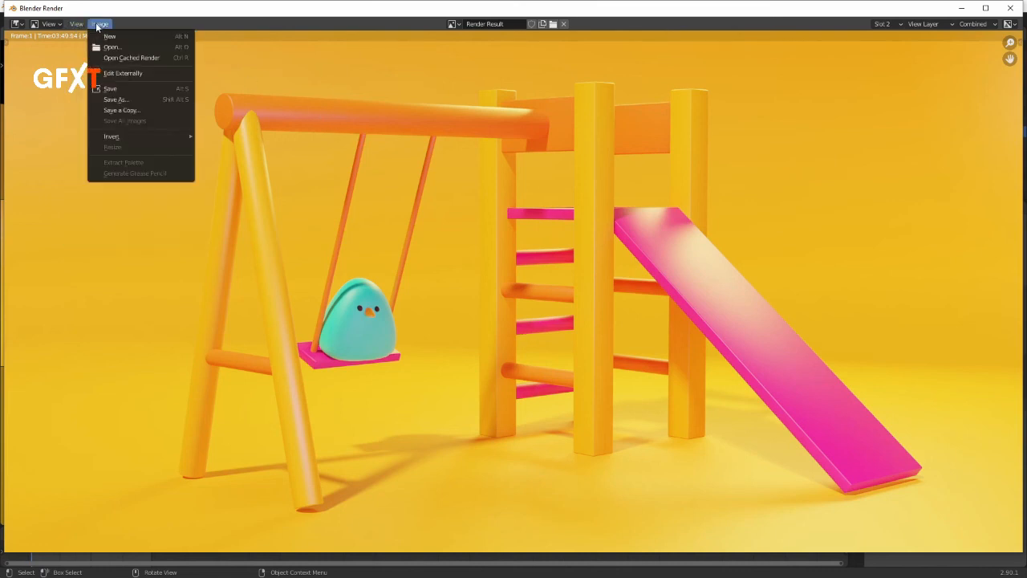
{"action": "left_click", "coordinate": [118, 99]}
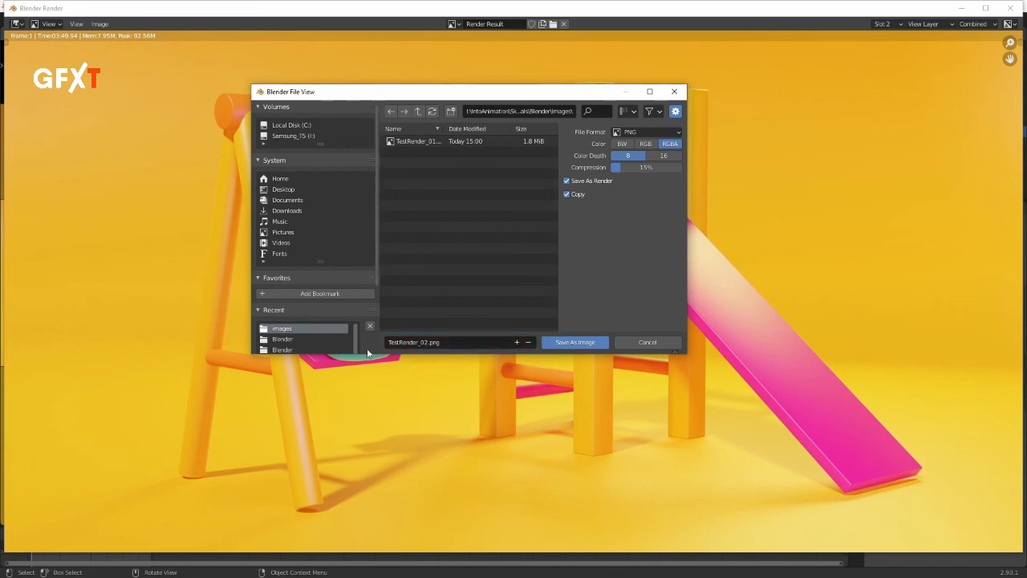
{"action": "left_click", "coordinate": [586, 343]}
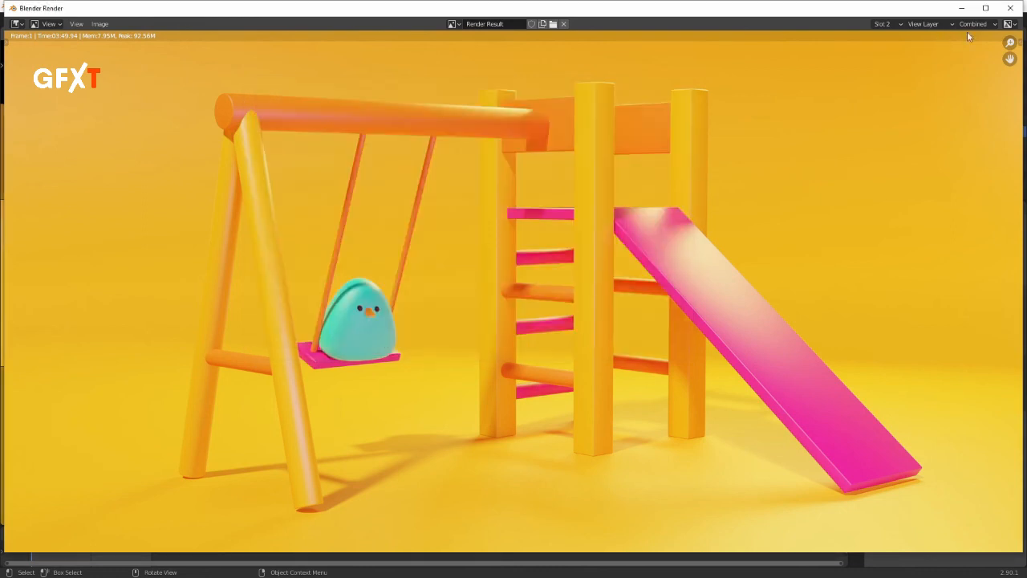
{"action": "left_click", "coordinate": [1008, 14]}
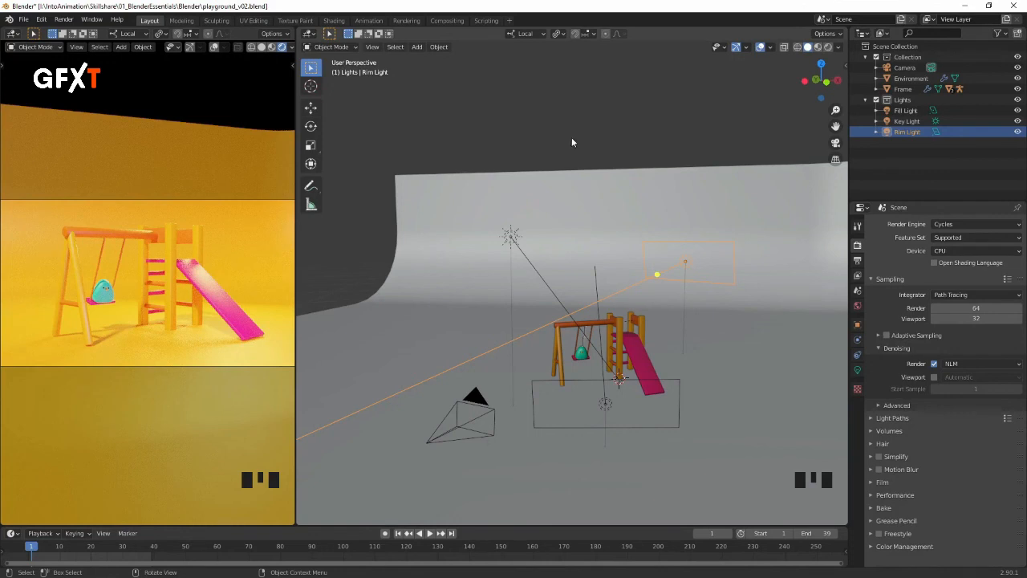
Step: Set the scene's output path to the images folder with the file name Animation, and set the output colour to RGB
{"action": "left_click", "coordinate": [858, 261]}
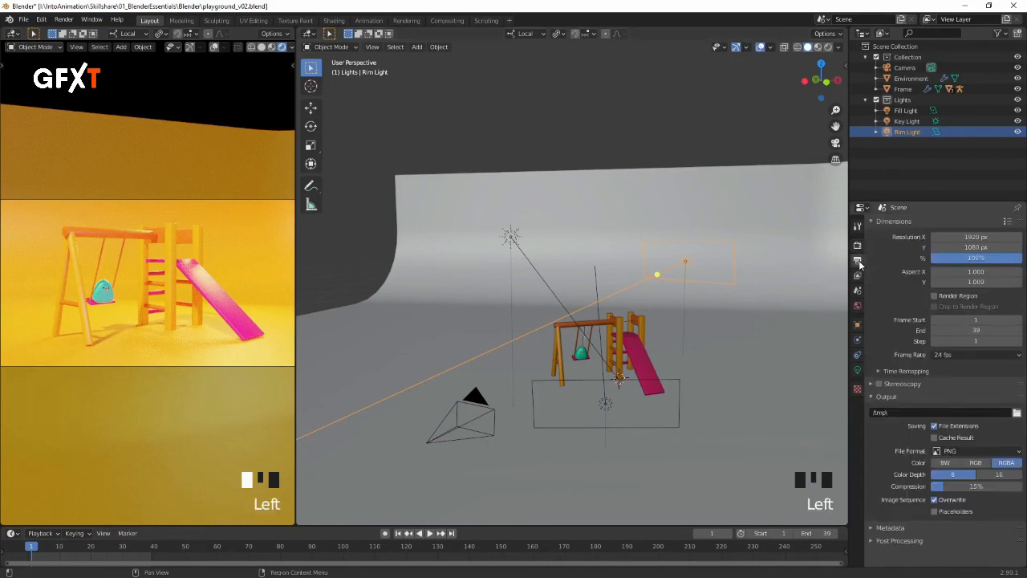
{"action": "left_click", "coordinate": [1017, 413]}
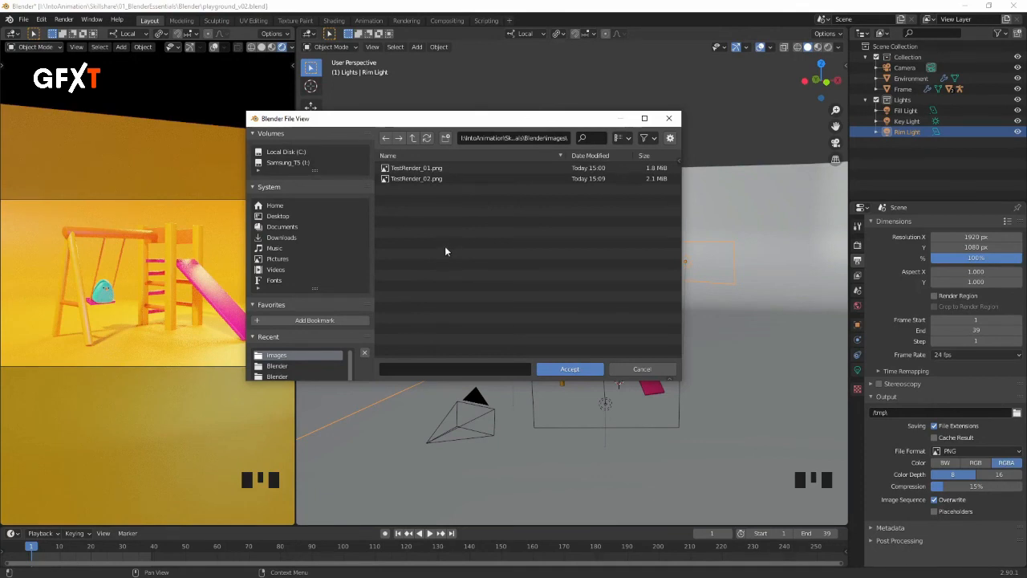
{"action": "left_click", "coordinate": [452, 366]}
{"action": "type", "text": "Animation"}
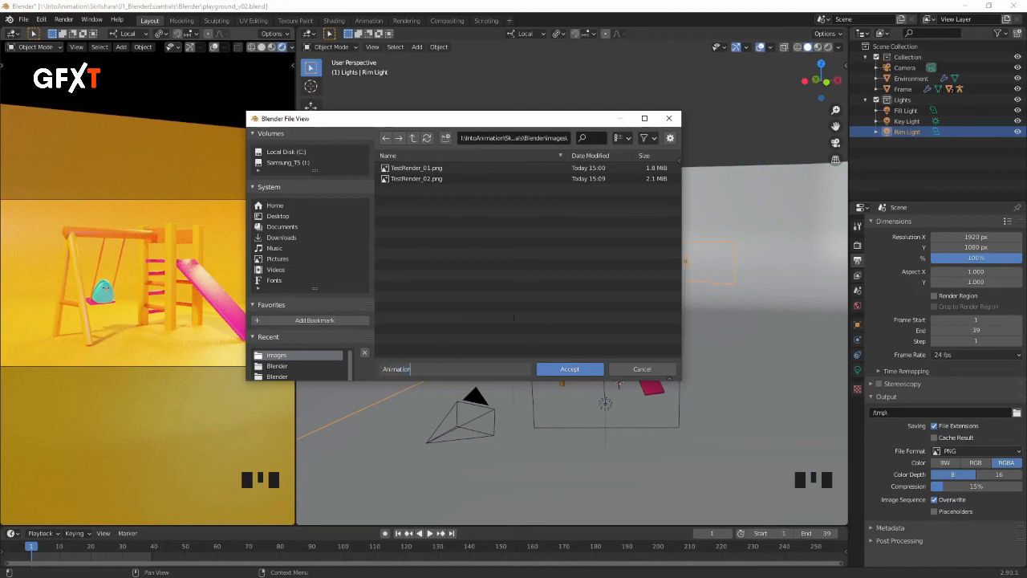
{"action": "key", "text": "Return"}
{"action": "left_click", "coordinate": [570, 370]}
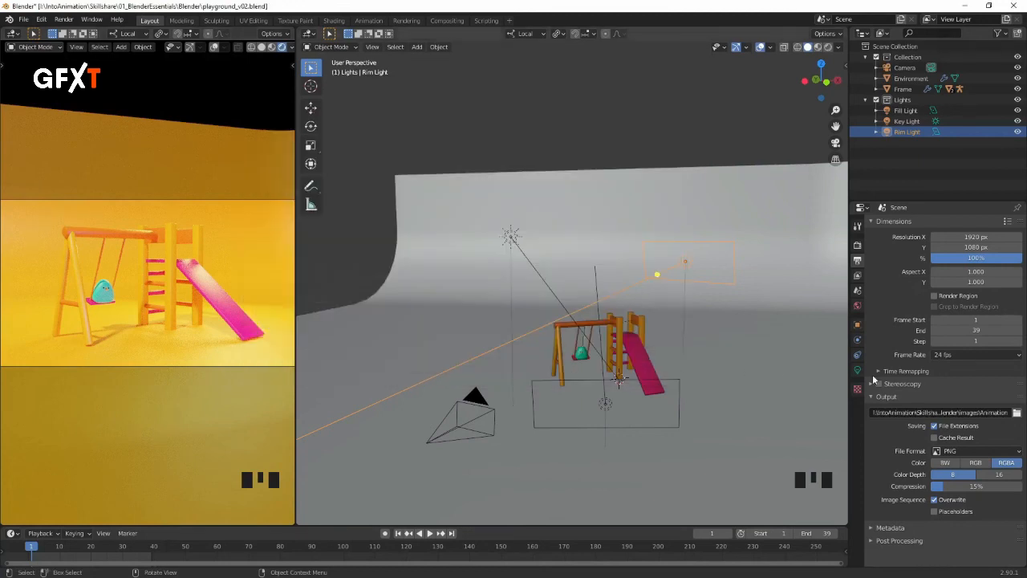
{"action": "left_click", "coordinate": [892, 440]}
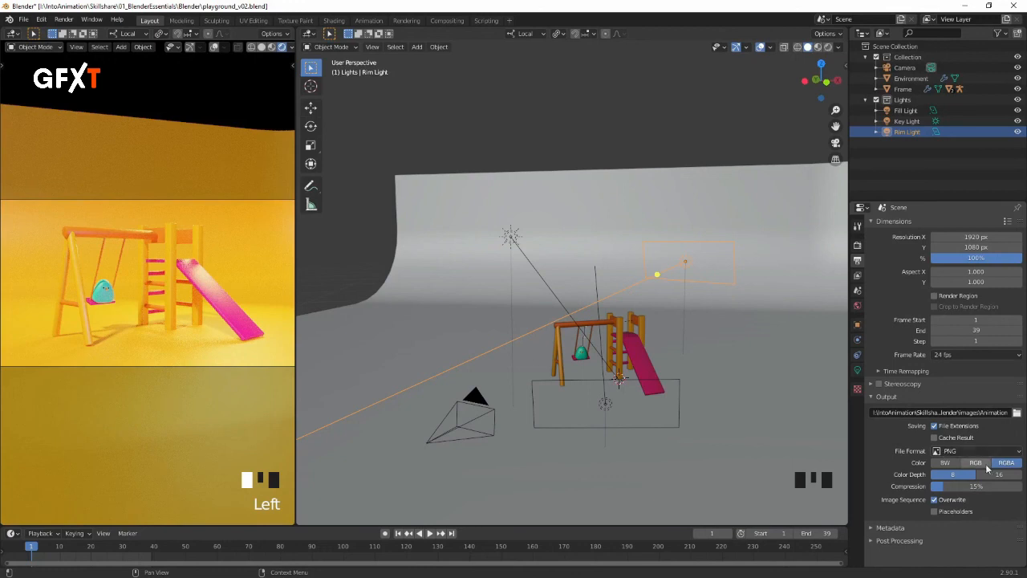
{"action": "left_click", "coordinate": [977, 464]}
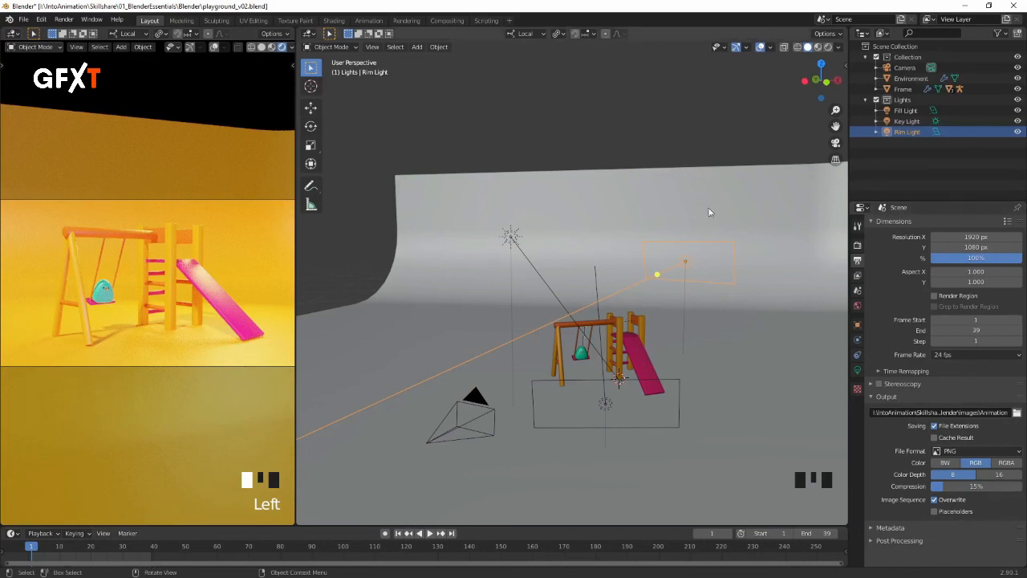
Step: Switch the scene's render engine back to Eevee
{"action": "left_click", "coordinate": [857, 247]}
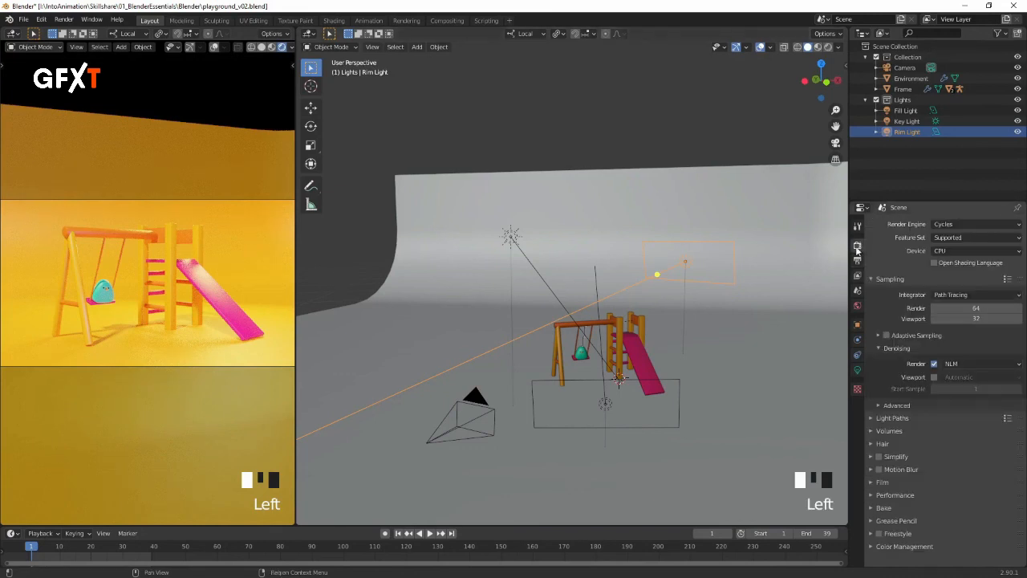
{"action": "left_click", "coordinate": [951, 224]}
{"action": "left_click", "coordinate": [946, 238]}
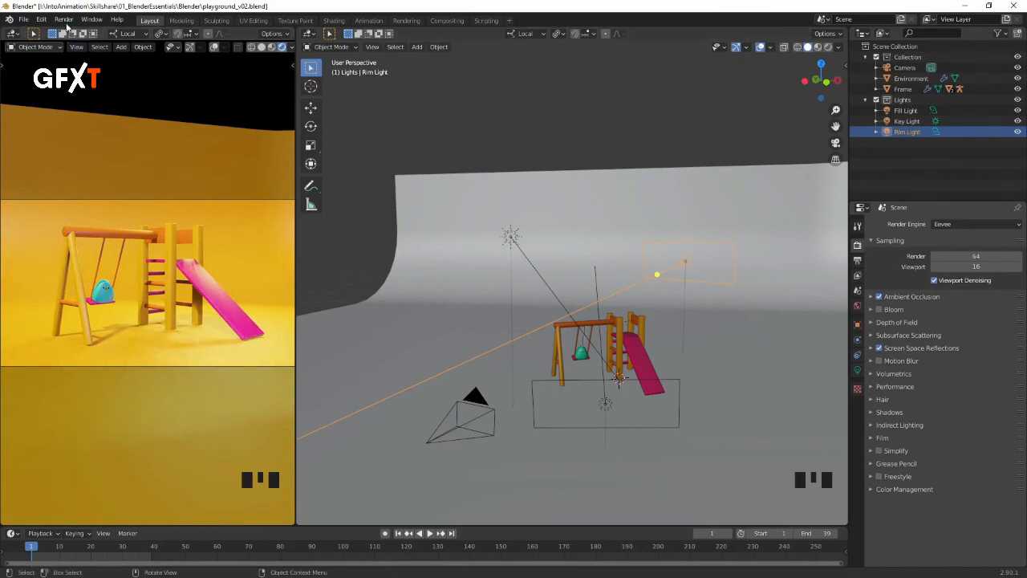
Step: Render the full animation, close the render window, and play back the rendered frames
{"action": "left_click", "coordinate": [65, 20]}
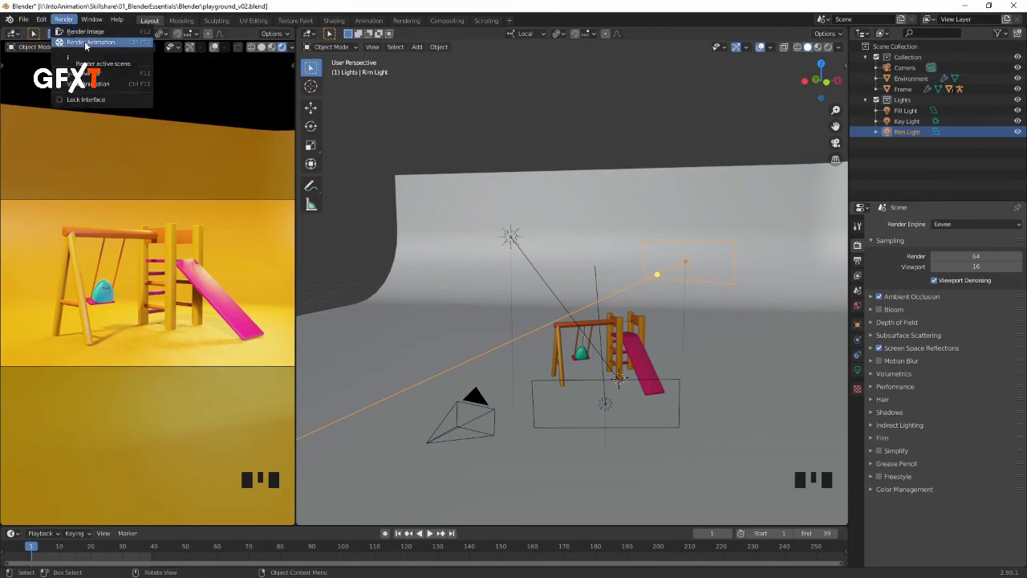
{"action": "left_click", "coordinate": [86, 43]}
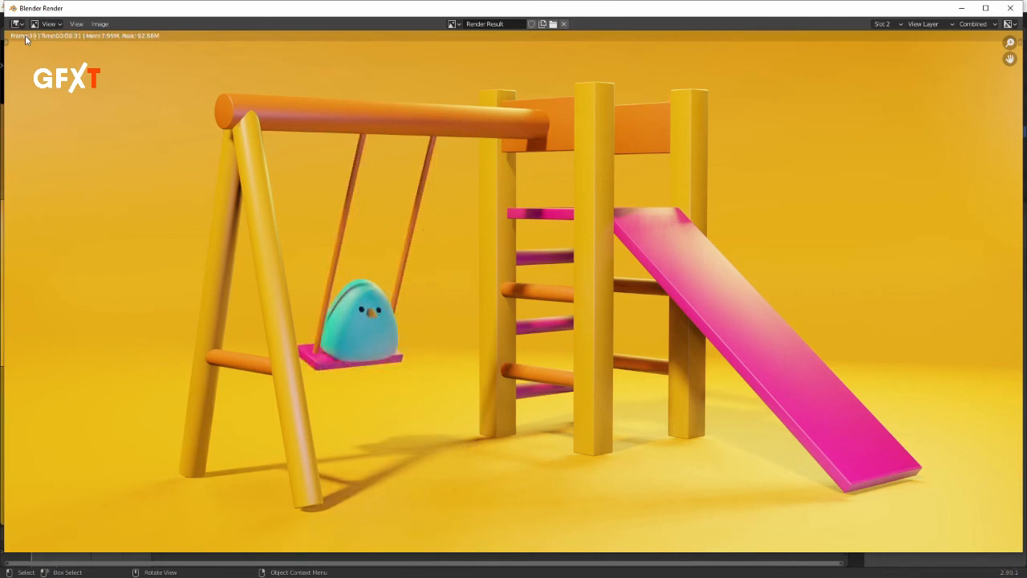
{"action": "left_click", "coordinate": [1009, 11]}
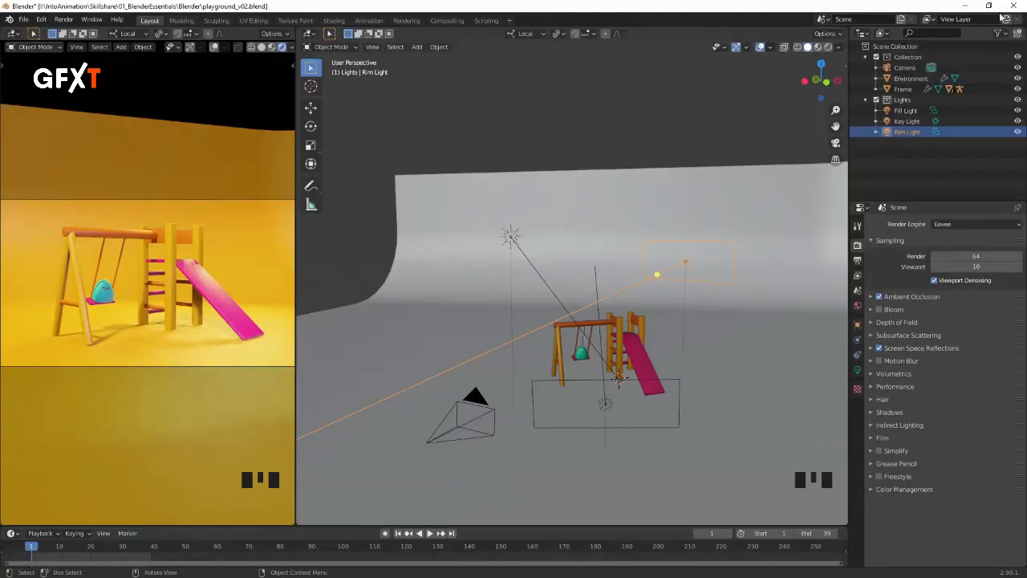
{"action": "left_click", "coordinate": [64, 19]}
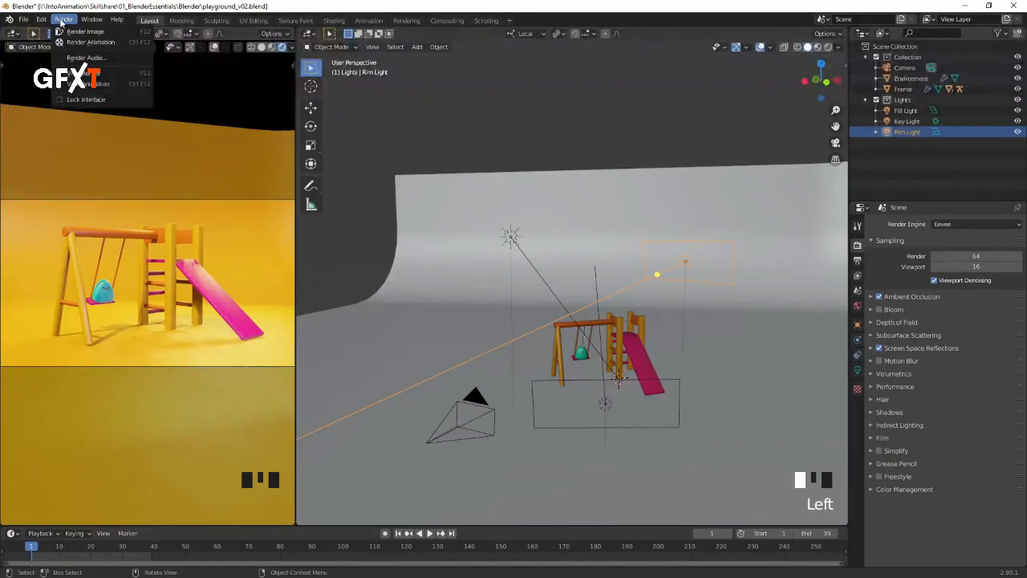
{"action": "left_click", "coordinate": [94, 85]}
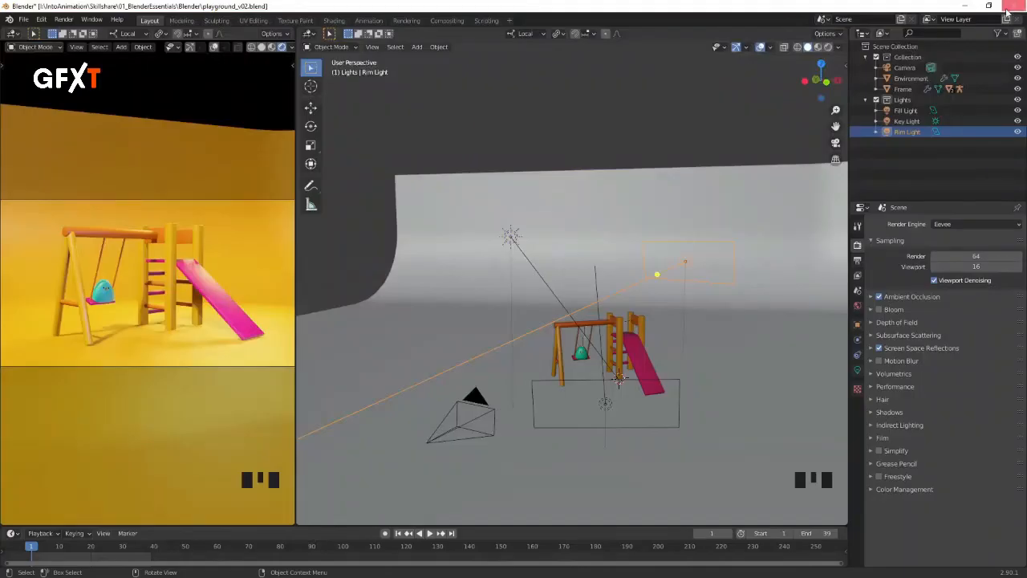
Step: Return from the rendered-frames folder to the scene and add a Video Editing workspace
{"action": "key", "text": "Escape"}
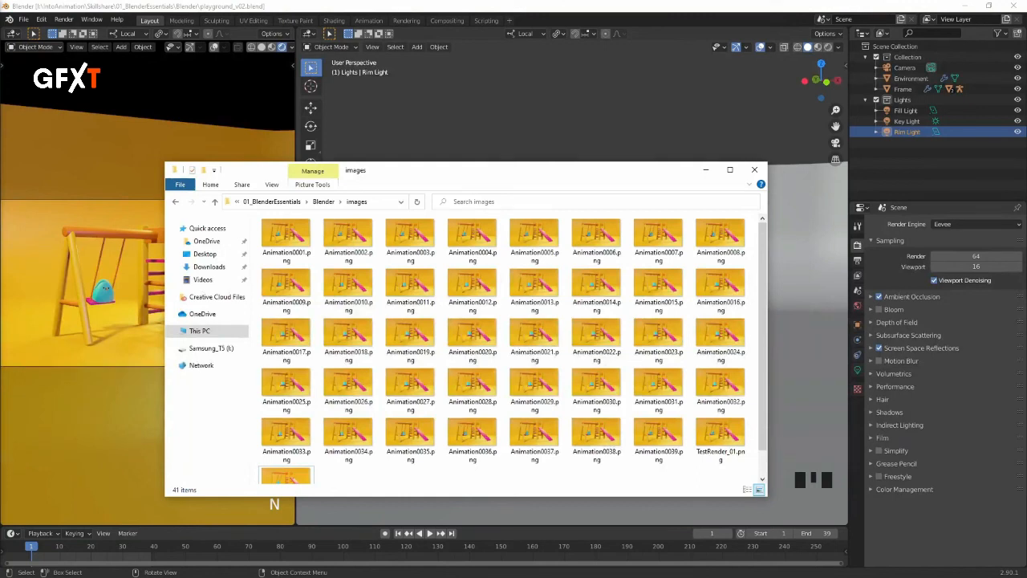
{"action": "left_click", "coordinate": [522, 12]}
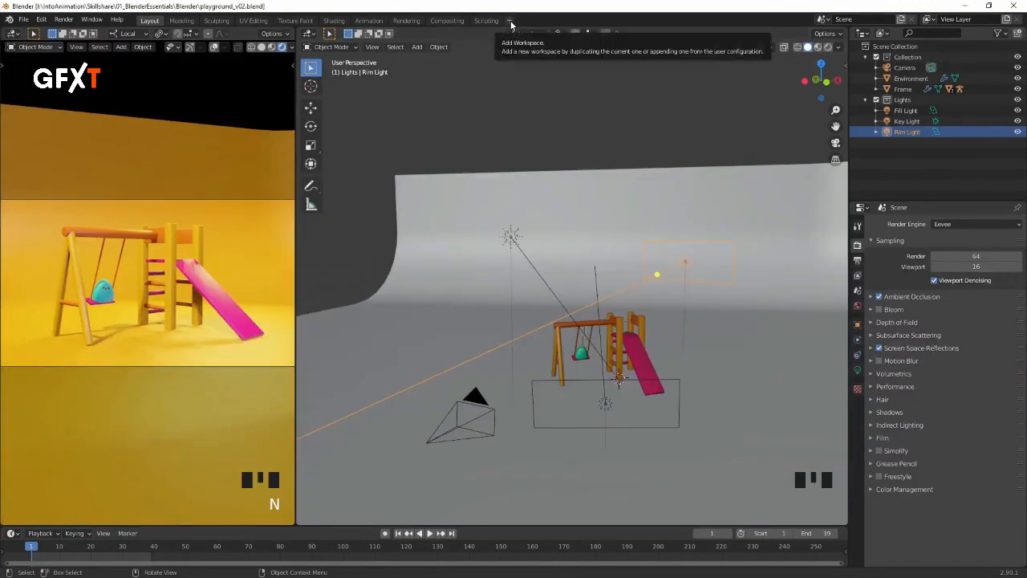
{"action": "left_click", "coordinate": [510, 24]}
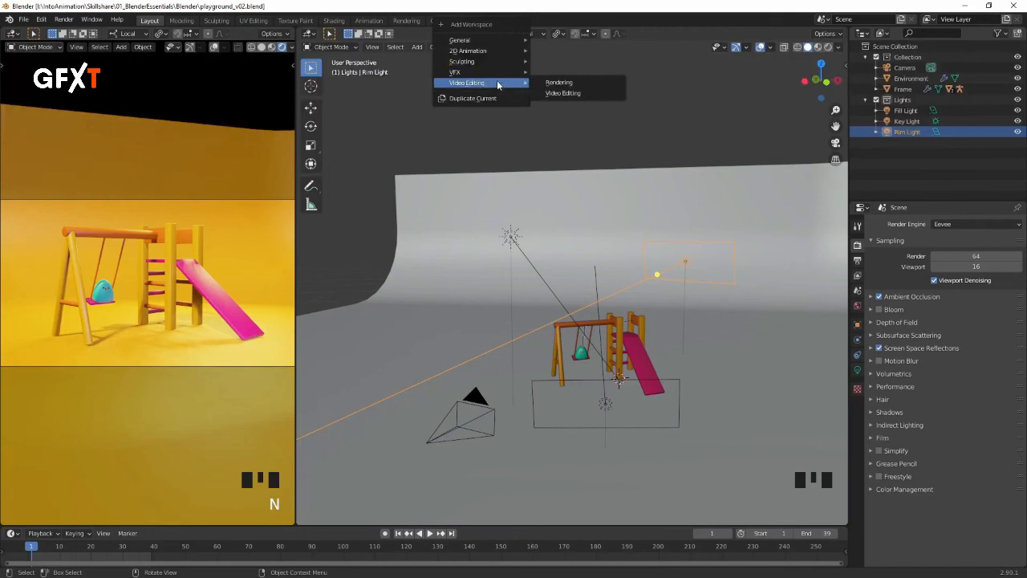
{"action": "left_click", "coordinate": [575, 95]}
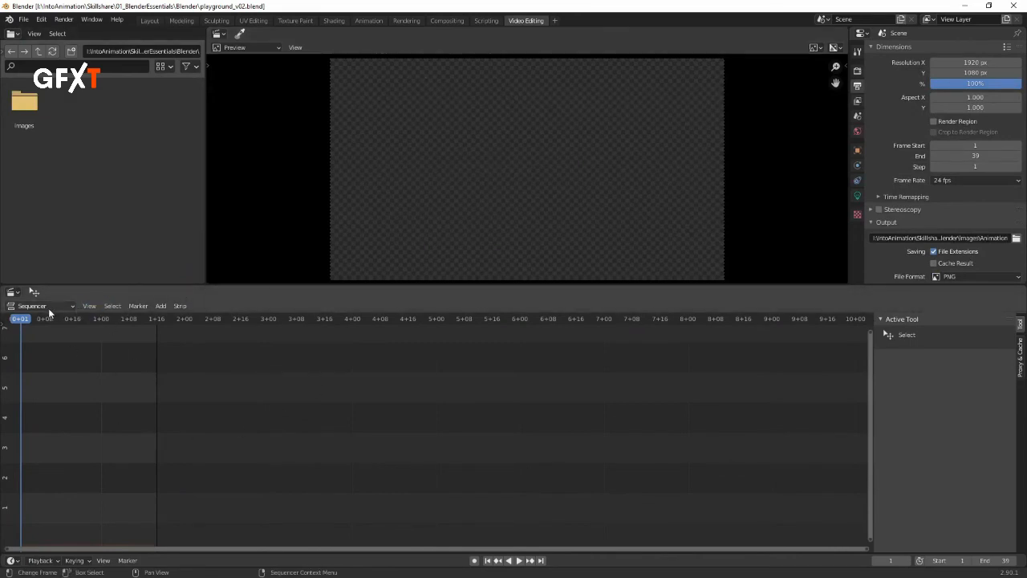
Step: Add the rendered frames Animation0001 to Animation0039 from the images folder as one image sequence strip in channel 1, leaving out the test renders
{"action": "left_click", "coordinate": [163, 306]}
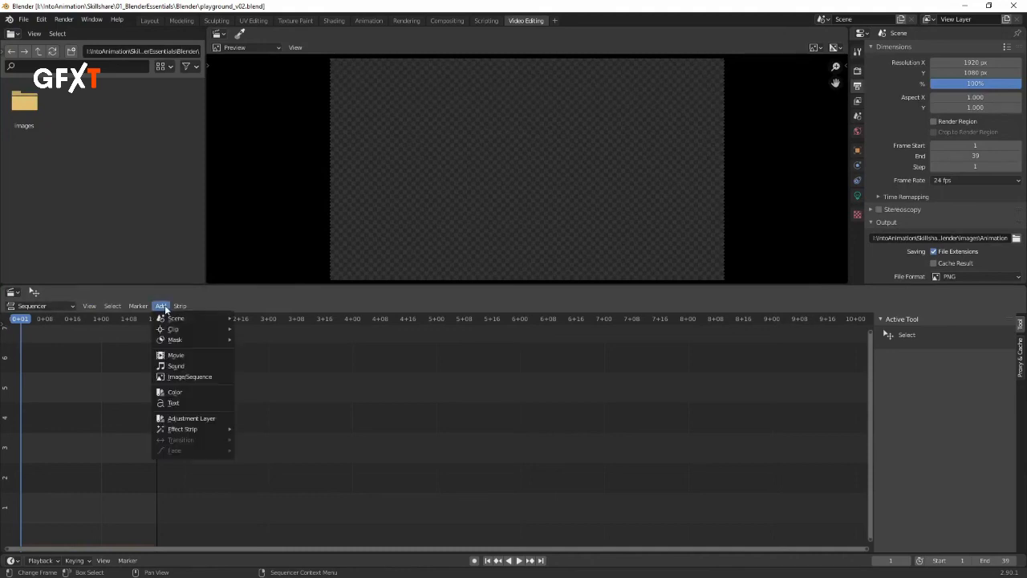
{"action": "left_click", "coordinate": [185, 377]}
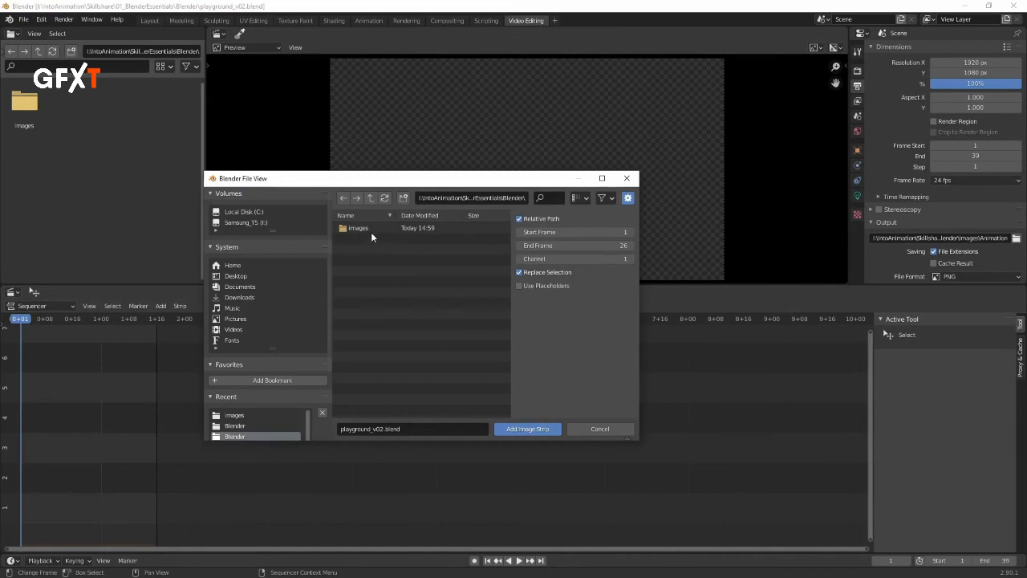
{"action": "left_click", "coordinate": [372, 235]}
{"action": "double_click", "coordinate": [365, 234]}
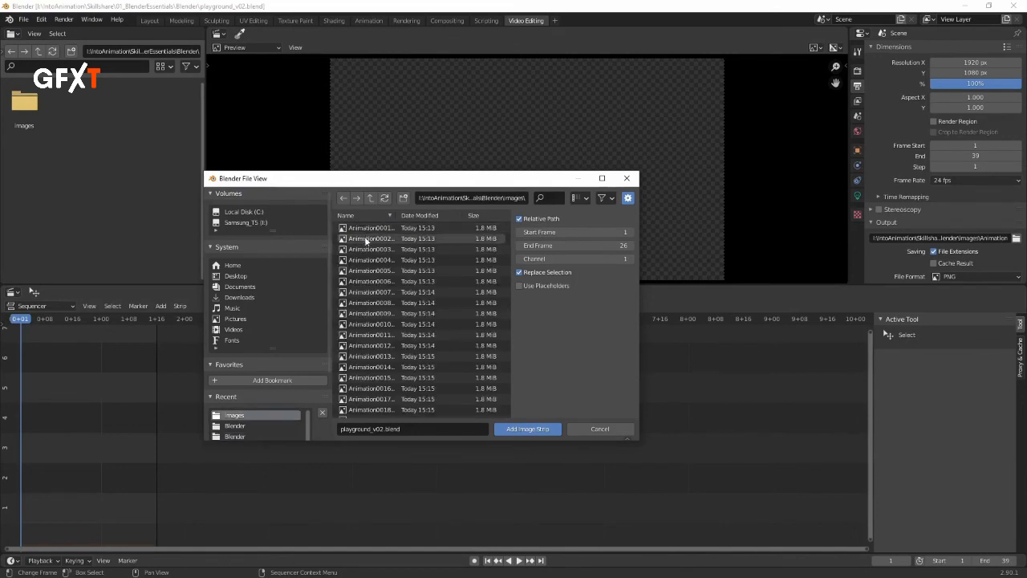
{"action": "left_click", "coordinate": [406, 229]}
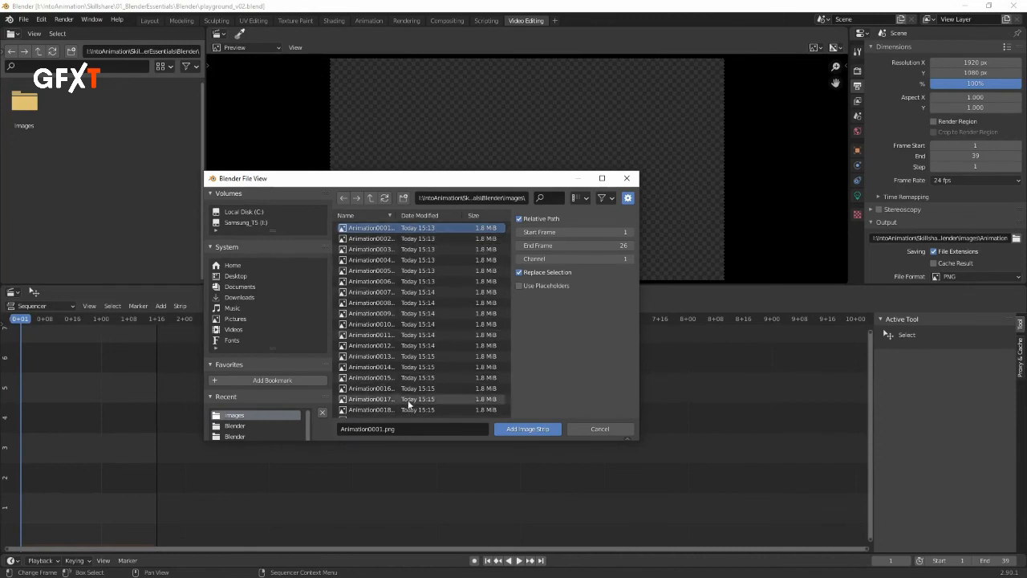
{"action": "scroll", "coordinate": [508, 251], "scroll_direction": "down", "scroll_amount": 2}
{"action": "left_click_drag", "start_coordinate": [508, 252], "coordinate": [507, 380]}
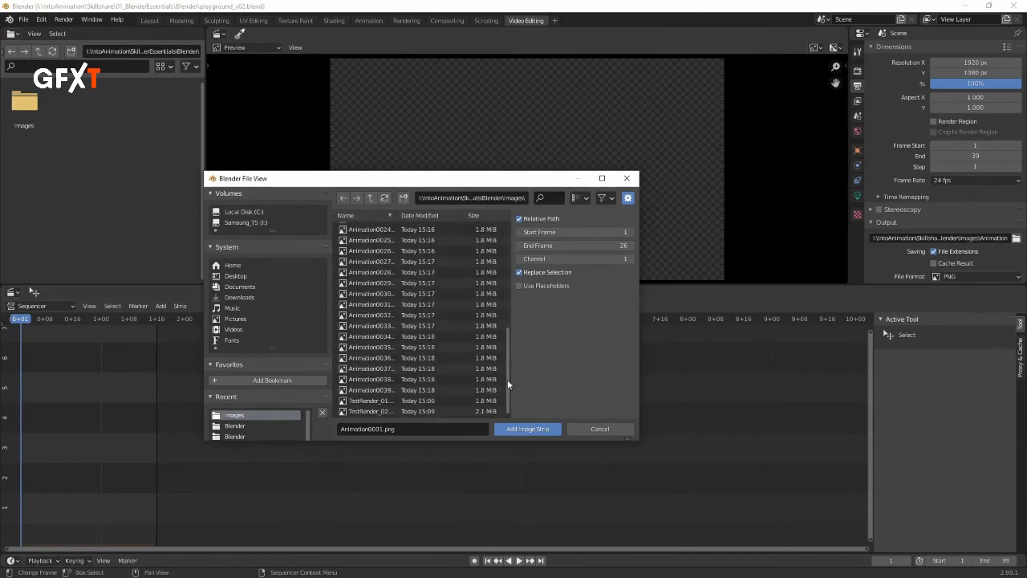
{"action": "left_click", "coordinate": [378, 390], "text": "shift"}
{"action": "scroll", "coordinate": [401, 302], "scroll_direction": "up", "scroll_amount": 10}
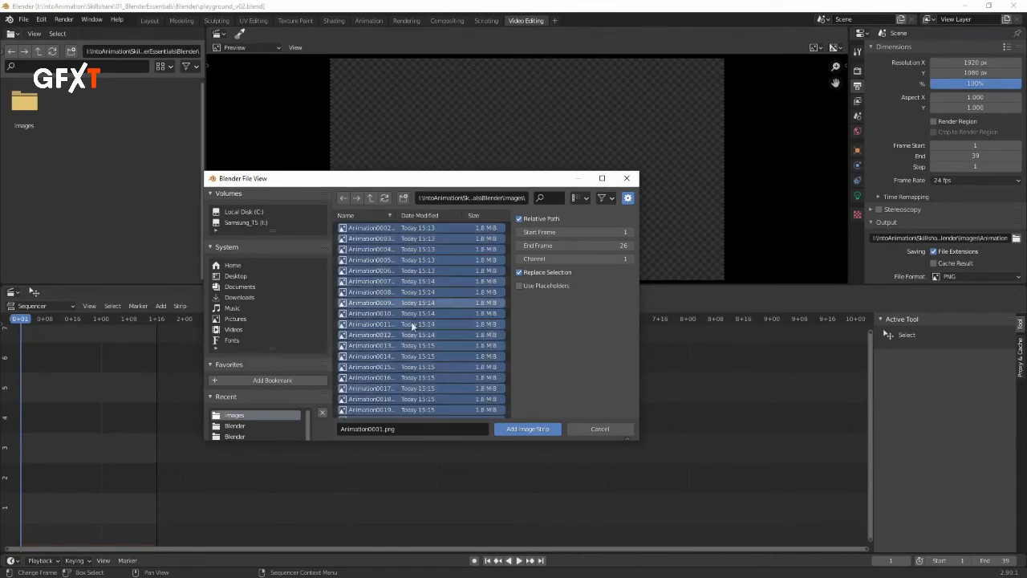
{"action": "left_click_drag", "start_coordinate": [508, 287], "coordinate": [506, 410]}
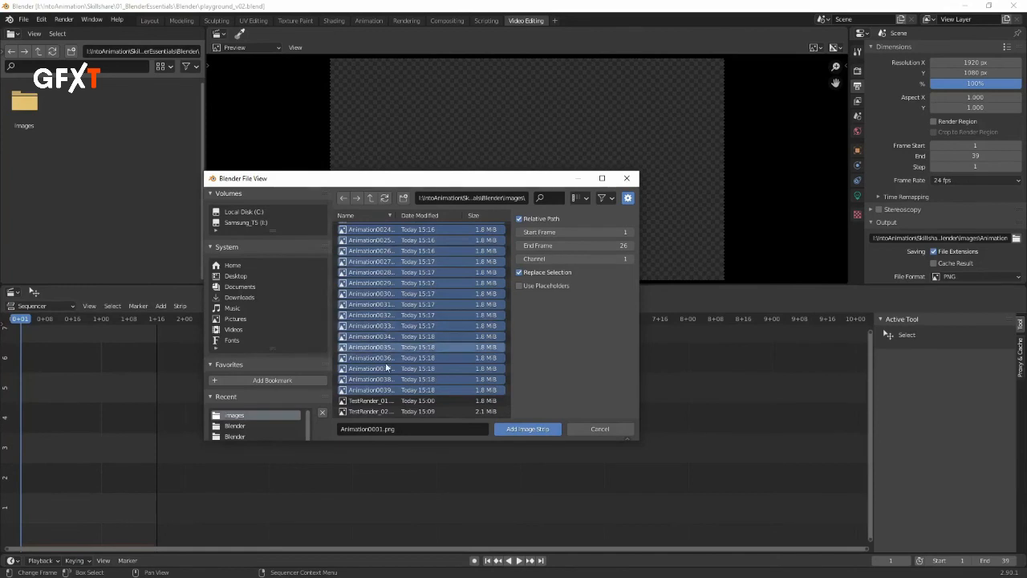
{"action": "left_click", "coordinate": [530, 432]}
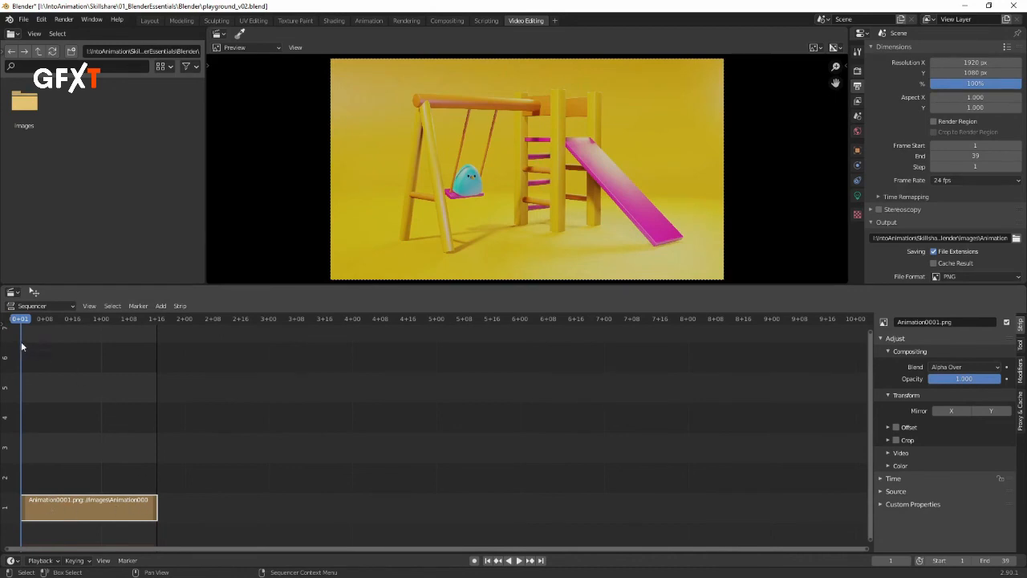
Step: Play back and scrub through the image strip to review the swing animation
{"action": "key", "text": "space"}
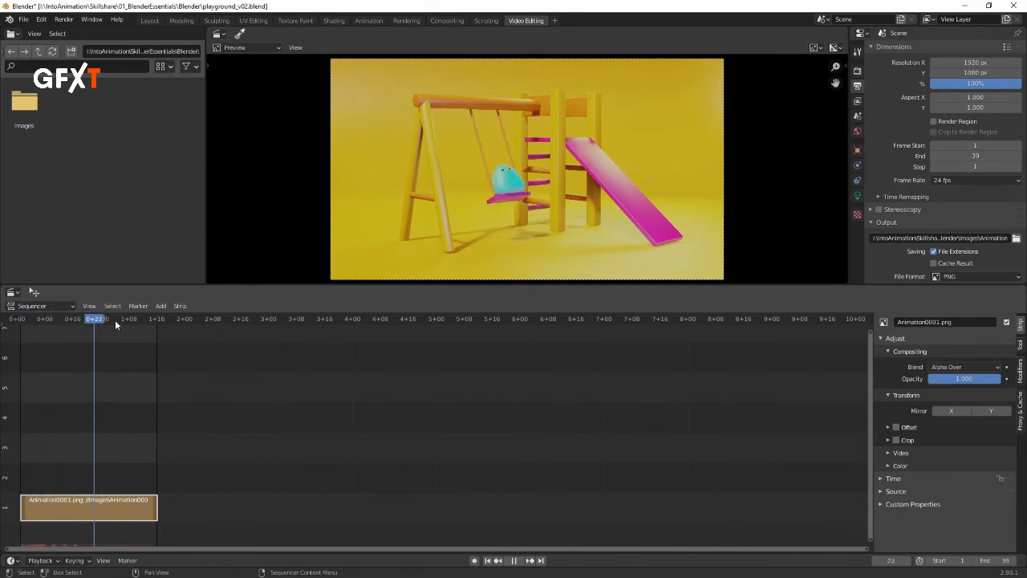
{"action": "key", "text": "space"}
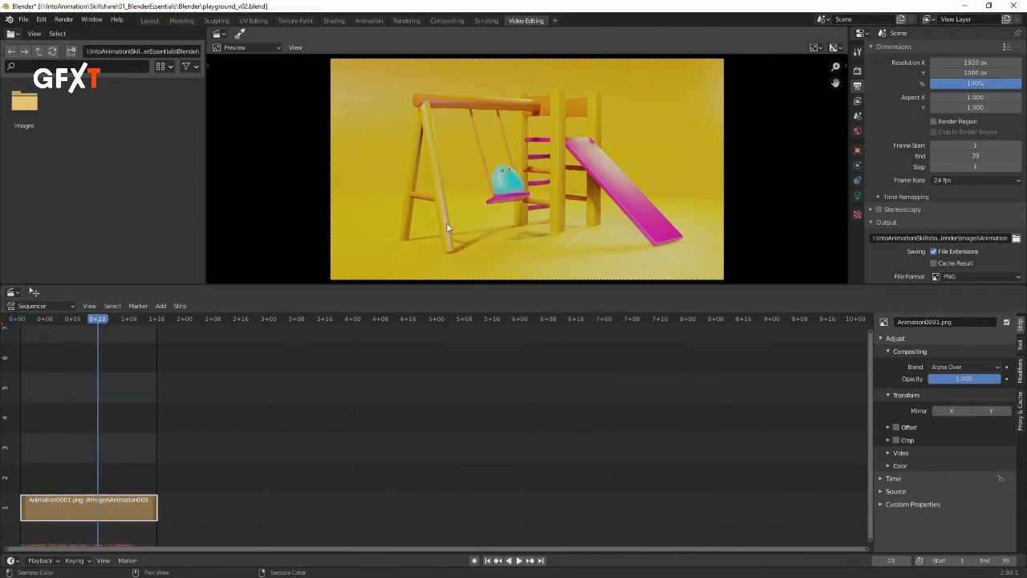
{"action": "left_click_drag", "start_coordinate": [98, 322], "coordinate": [58, 325]}
{"action": "key", "text": "space"}
{"action": "left_click_drag", "start_coordinate": [146, 341], "coordinate": [153, 341]}
{"action": "left_click", "coordinate": [100, 465]}
Step: Duplicate the image strip three times, placing the copies end to end after the original in channel 1
{"action": "left_click", "coordinate": [96, 504]}
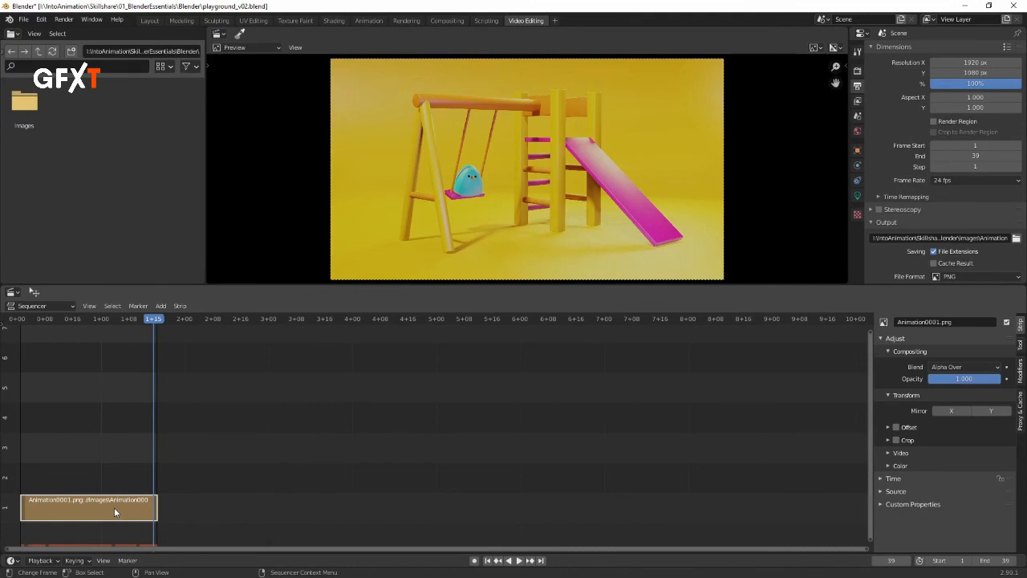
{"action": "key", "text": "shift+d"}
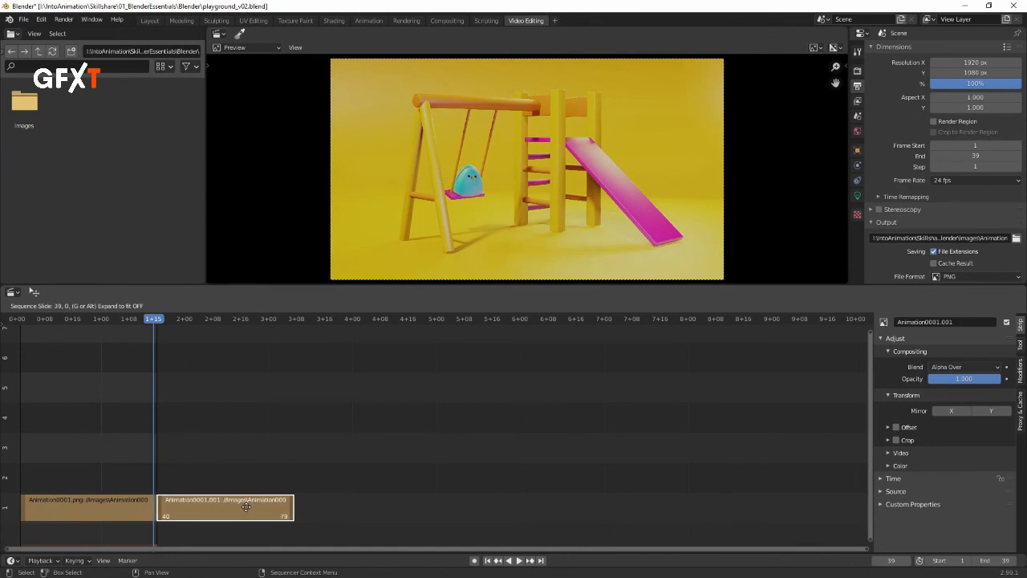
{"action": "left_click", "coordinate": [246, 508]}
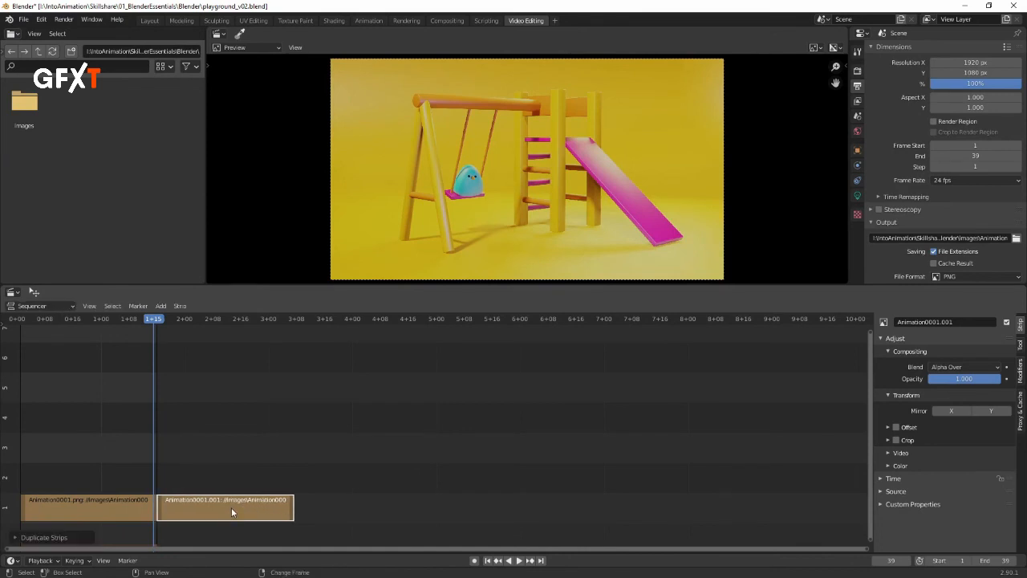
{"action": "key", "text": "shift+d"}
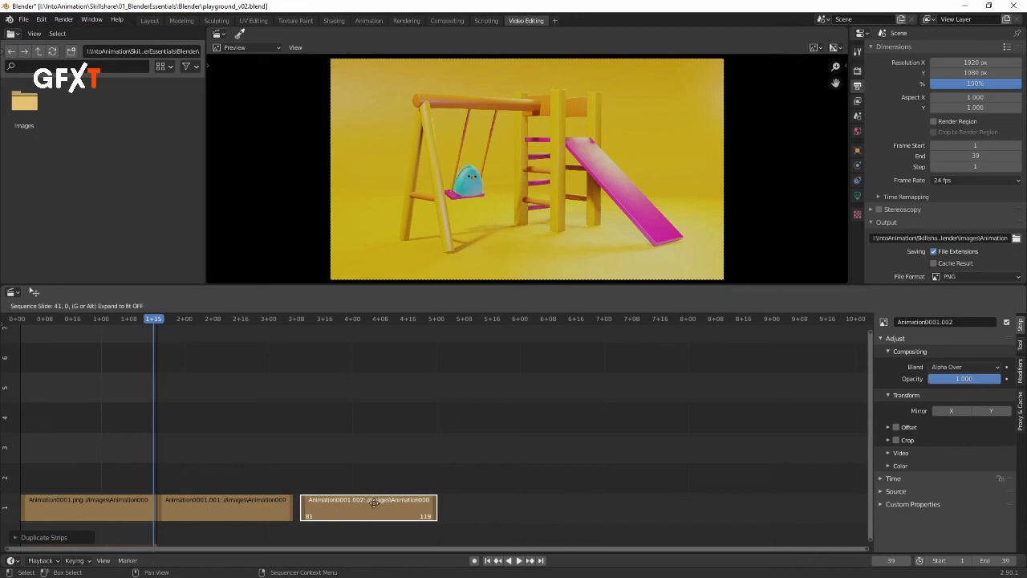
{"action": "left_click", "coordinate": [370, 509]}
{"action": "key", "text": "shift+d"}
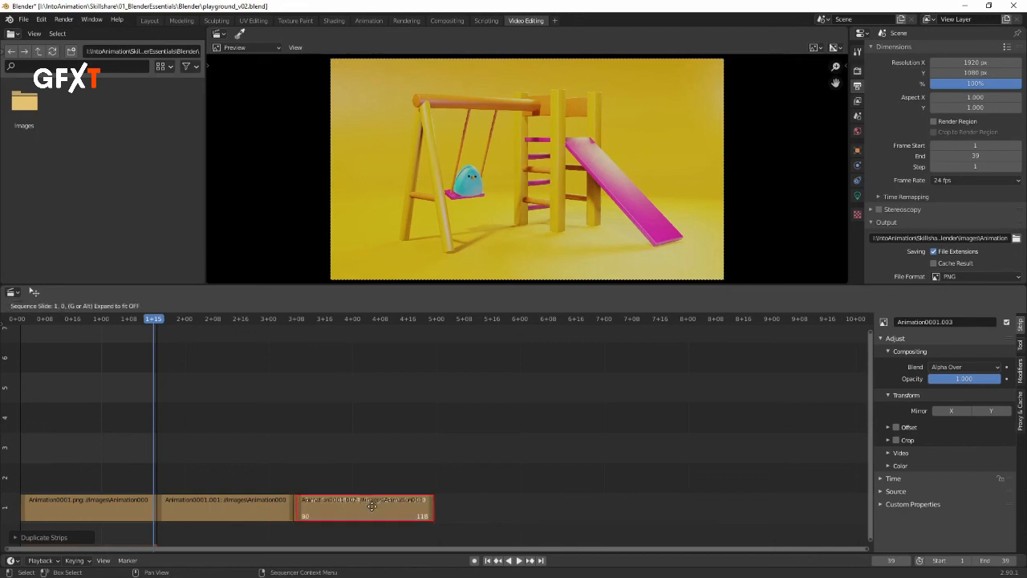
{"action": "left_click", "coordinate": [502, 506]}
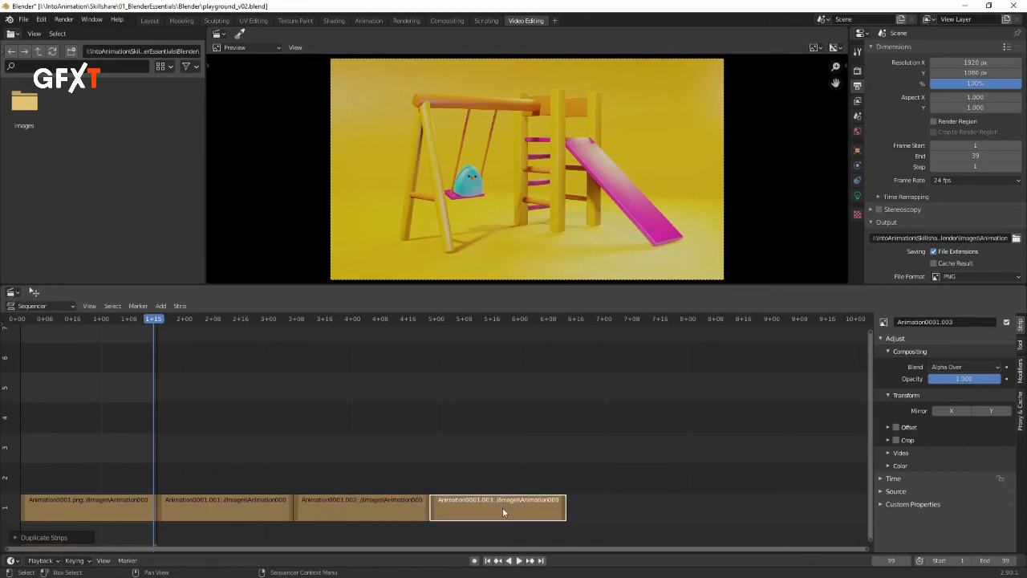
Step: Move the playhead to the last frame of the fourth strip and set the scene's end frame to 156
{"action": "left_click", "coordinate": [504, 395]}
{"action": "left_click", "coordinate": [503, 318]}
{"action": "key", "text": "space"}
{"action": "key", "text": "space"}
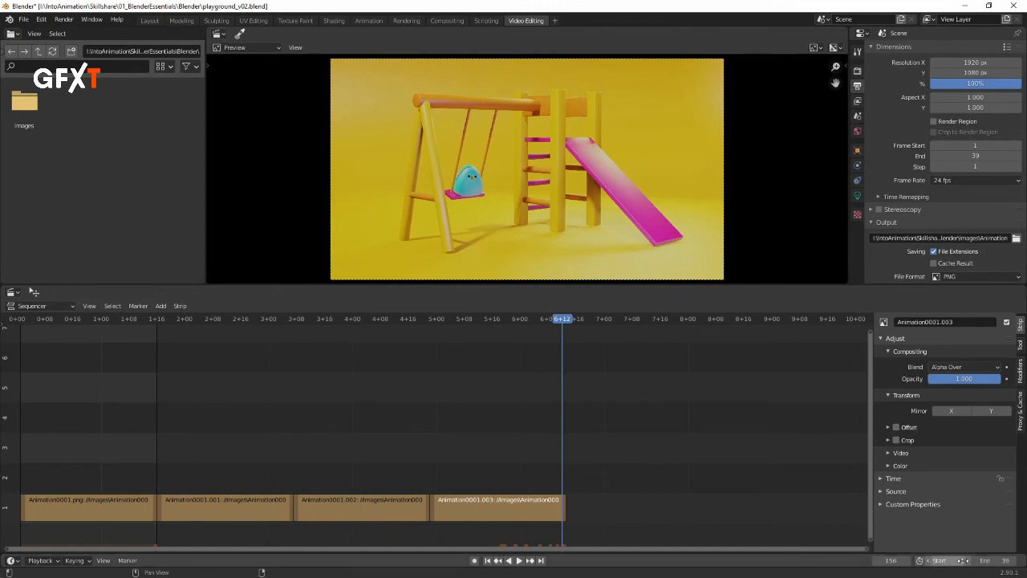
{"action": "left_click", "coordinate": [1004, 560]}
{"action": "type", "text": "156"}
{"action": "key", "text": "Return"}
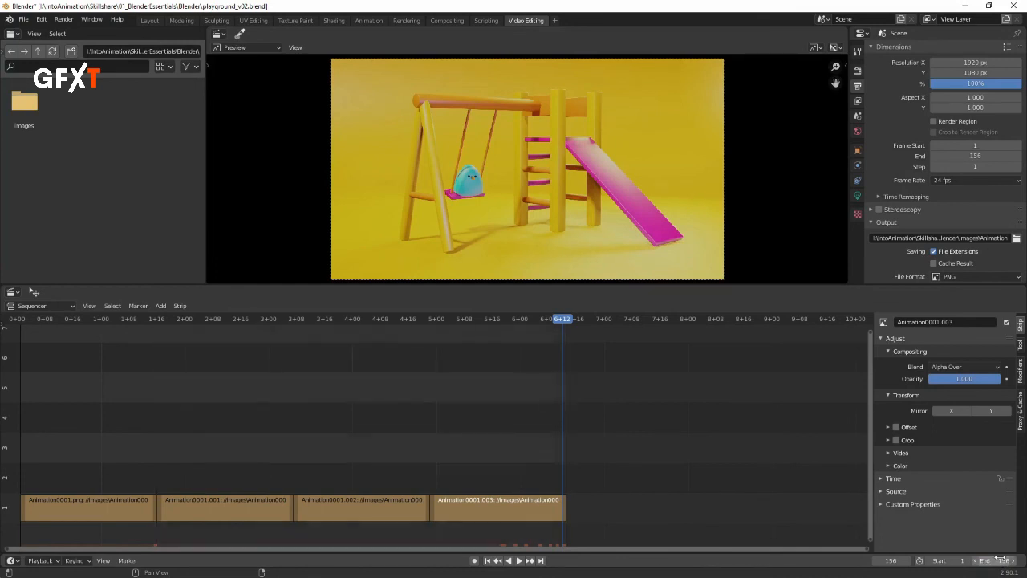
Step: Play back the extended sequence and return the playhead to frame 1
{"action": "key", "text": "space"}
{"action": "left_click_drag", "start_coordinate": [557, 321], "coordinate": [21, 335]}
{"action": "key", "text": "space"}
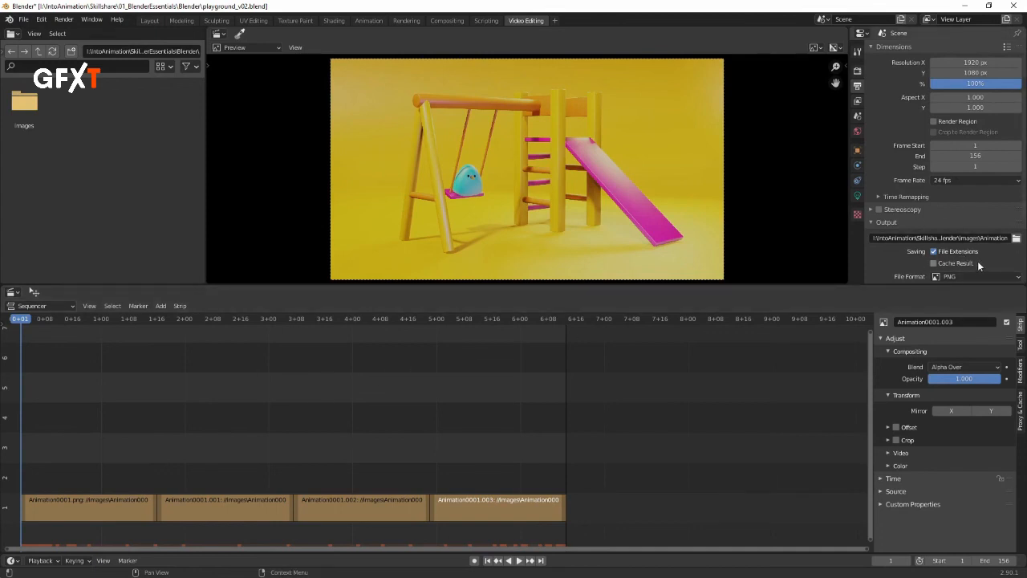
Step: Set the output file format to FFmpeg video with an MPEG-4 container, and review the video and audio encoding settings
{"action": "scroll", "coordinate": [1019, 168], "scroll_direction": "down", "scroll_amount": 3}
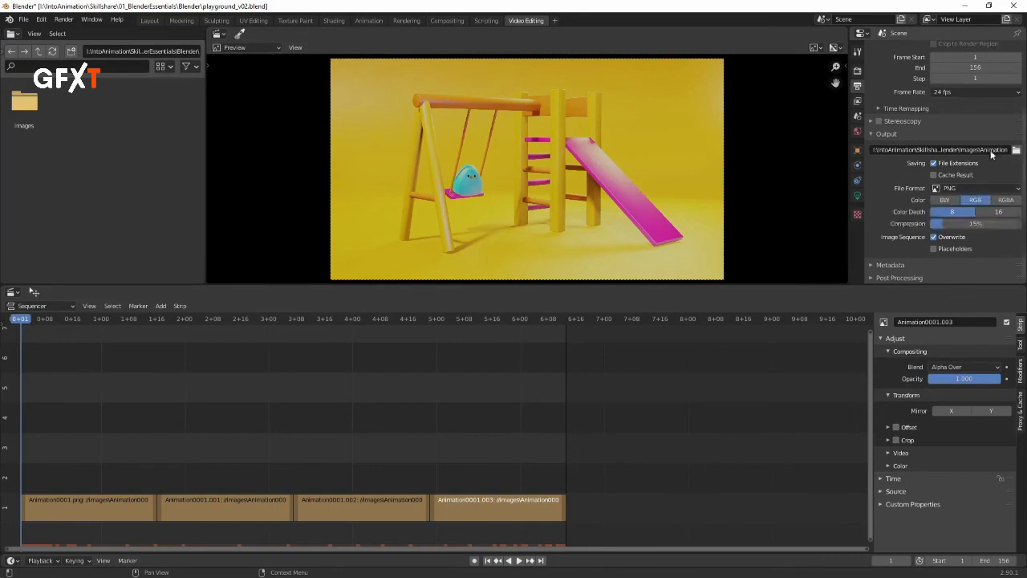
{"action": "left_click", "coordinate": [968, 187]}
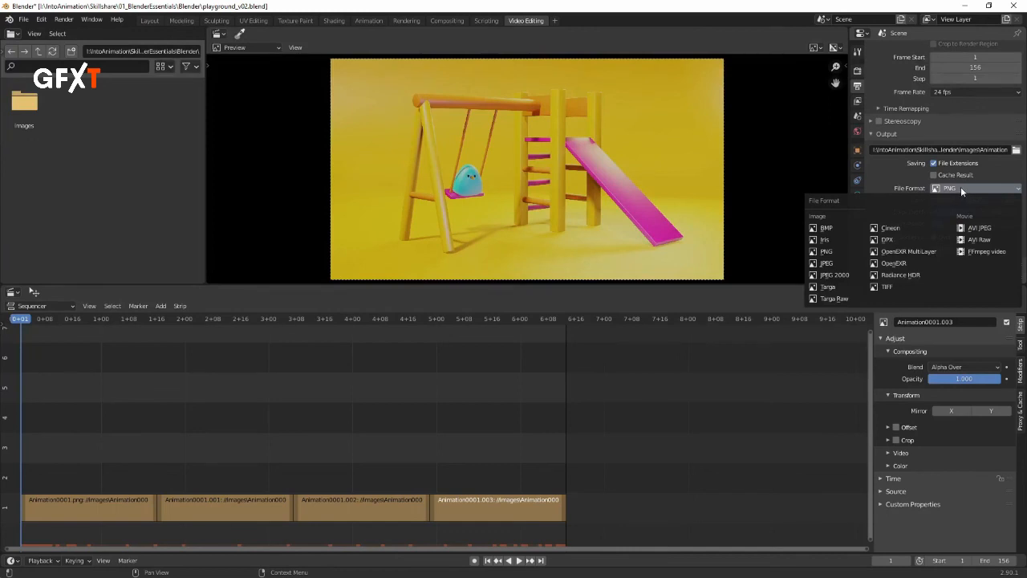
{"action": "left_click", "coordinate": [987, 252]}
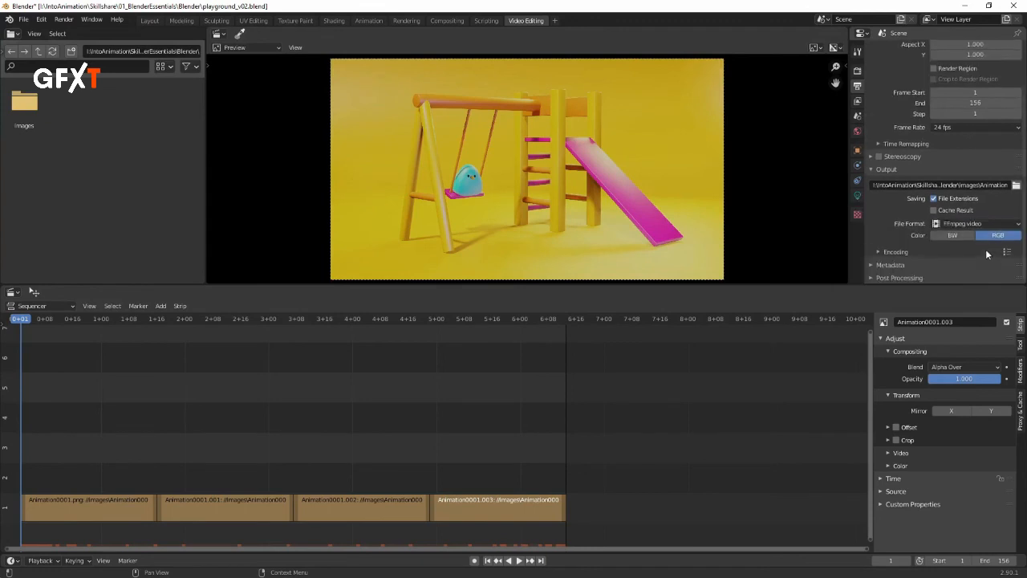
{"action": "left_click", "coordinate": [880, 255]}
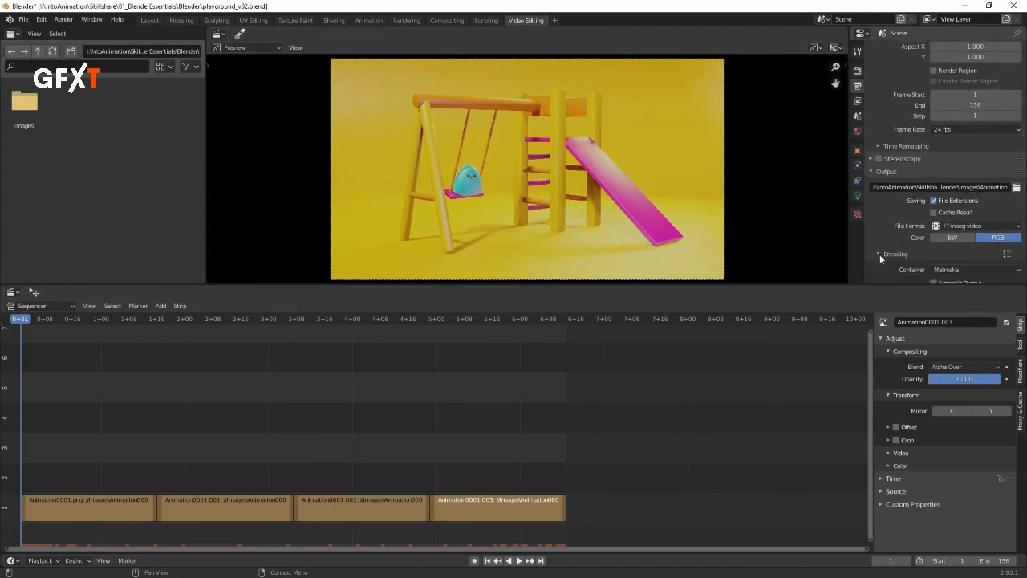
{"action": "left_click_drag", "start_coordinate": [1024, 197], "coordinate": [1024, 241]}
{"action": "left_click", "coordinate": [987, 177]}
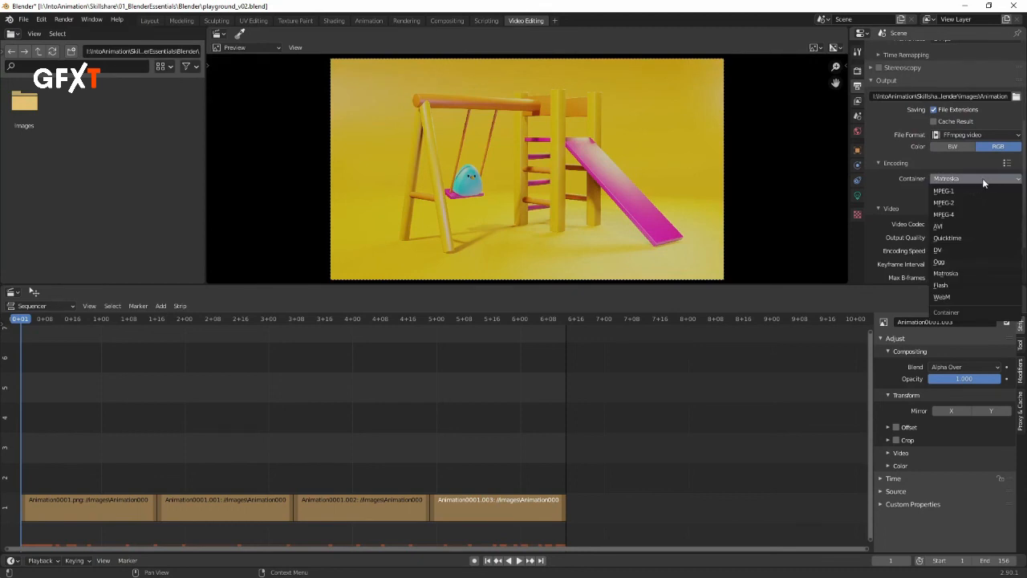
{"action": "left_click", "coordinate": [955, 214]}
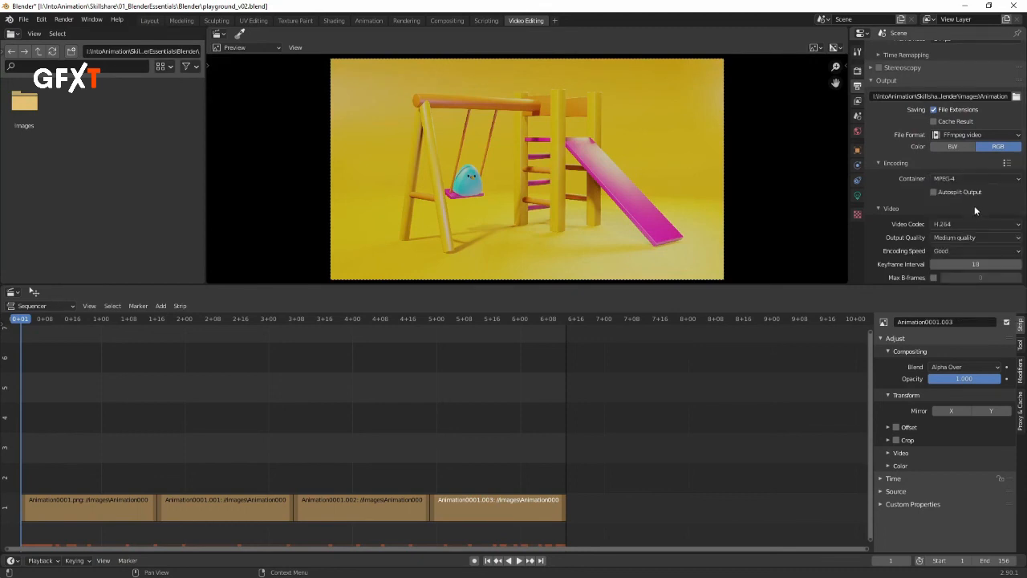
{"action": "left_click_drag", "start_coordinate": [1024, 182], "coordinate": [1024, 219]}
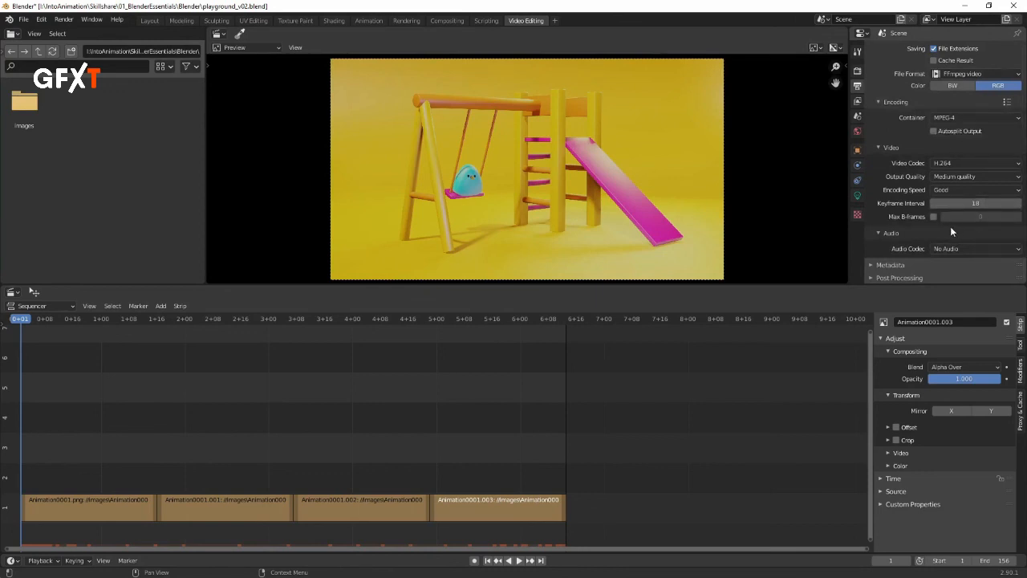
Step: Render the animation to video and play the resulting Animation0001-0156.mp4 from the images folder
{"action": "left_click", "coordinate": [63, 21]}
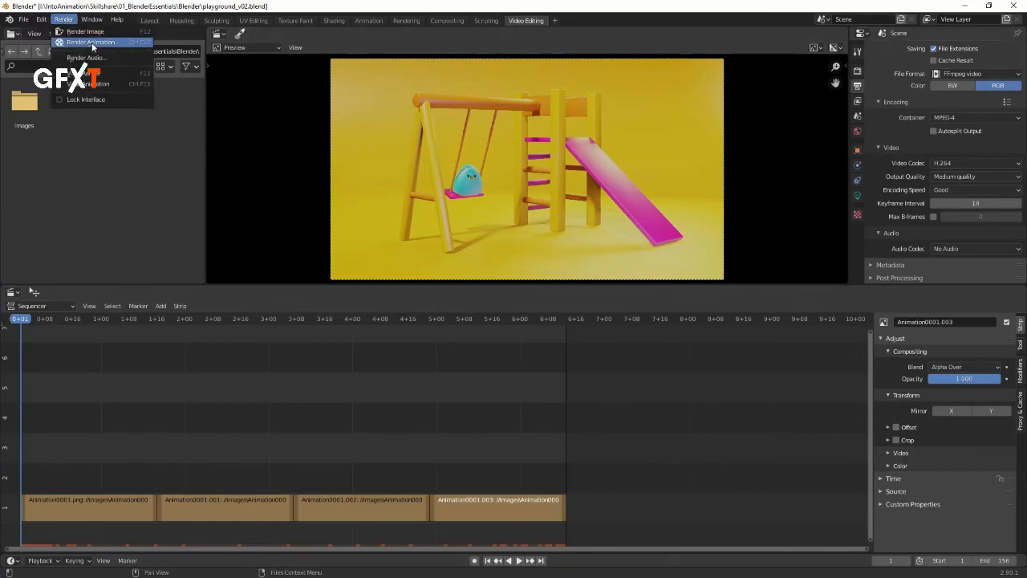
{"action": "left_click", "coordinate": [91, 43]}
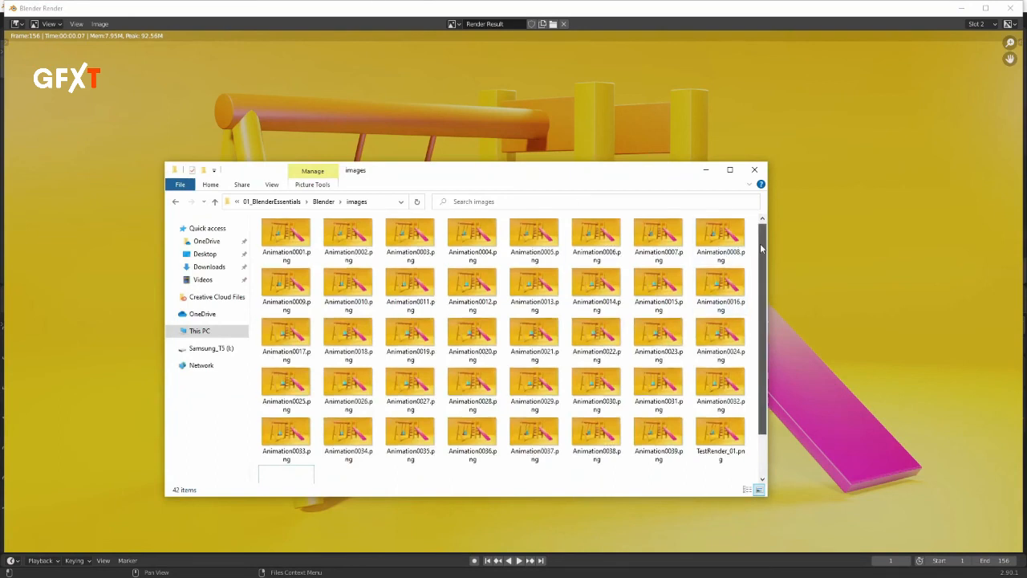
{"action": "left_click_drag", "start_coordinate": [762, 247], "coordinate": [763, 289]}
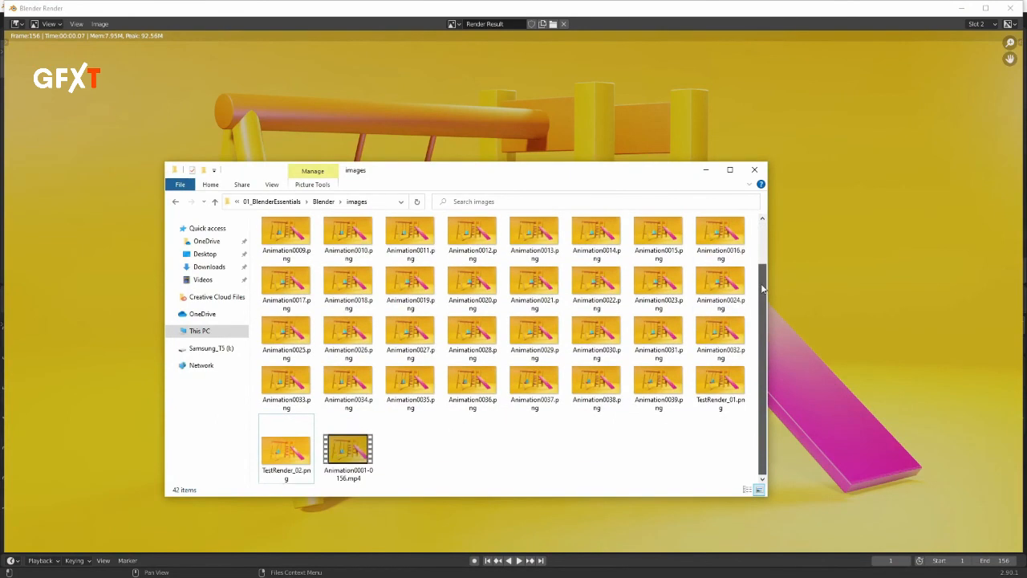
{"action": "left_click", "coordinate": [342, 454]}
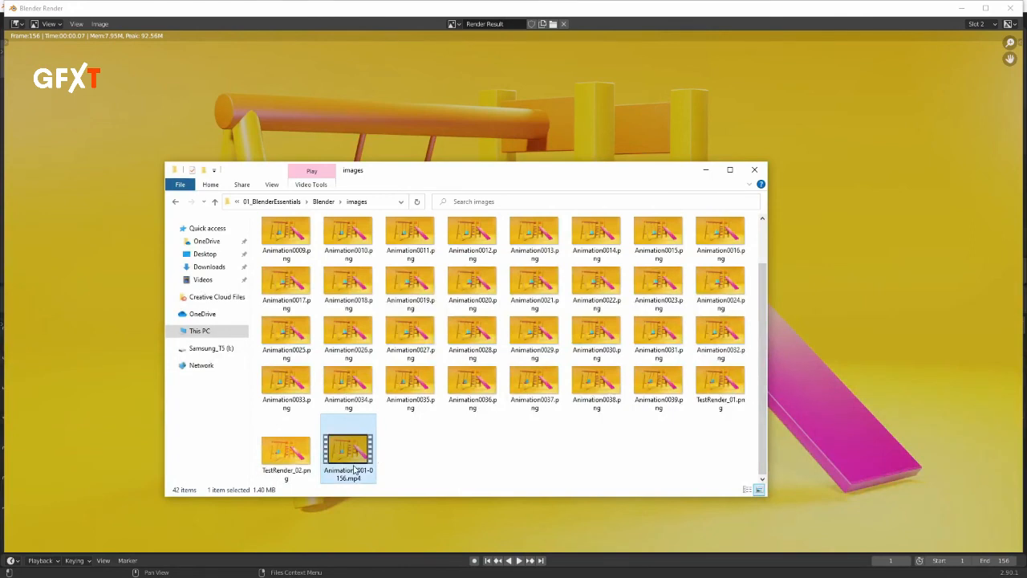
{"action": "double_click", "coordinate": [355, 451]}
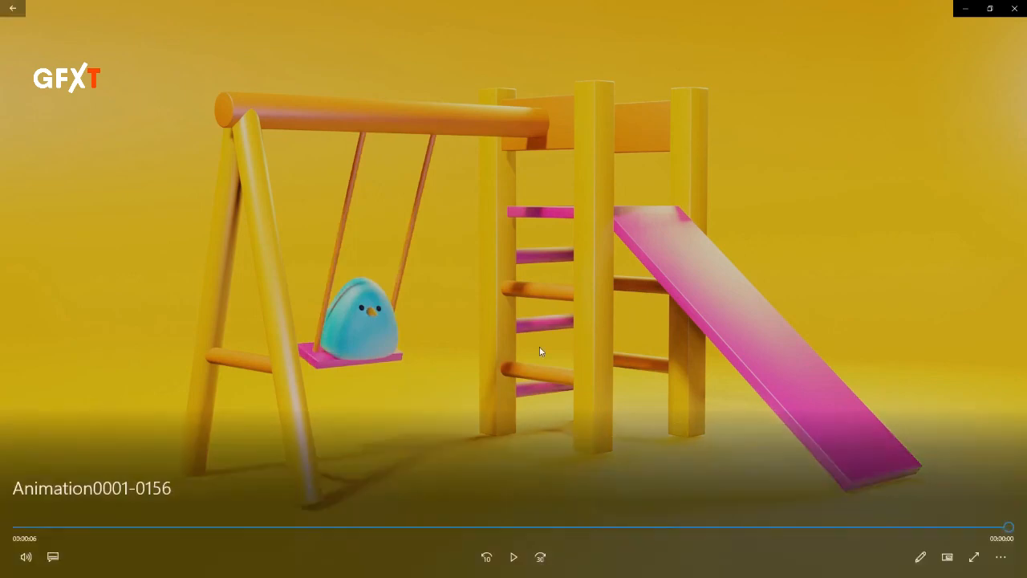
Step: Close the video player, return to Blender's Layout workspace and set the render engine to Cycles
{"action": "left_click", "coordinate": [1015, 8]}
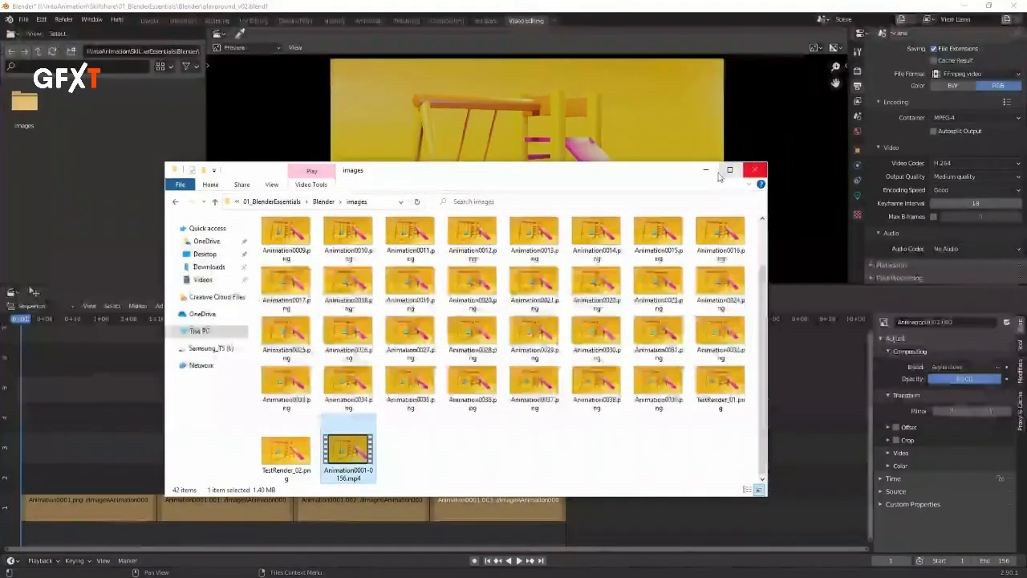
{"action": "left_click", "coordinate": [706, 171]}
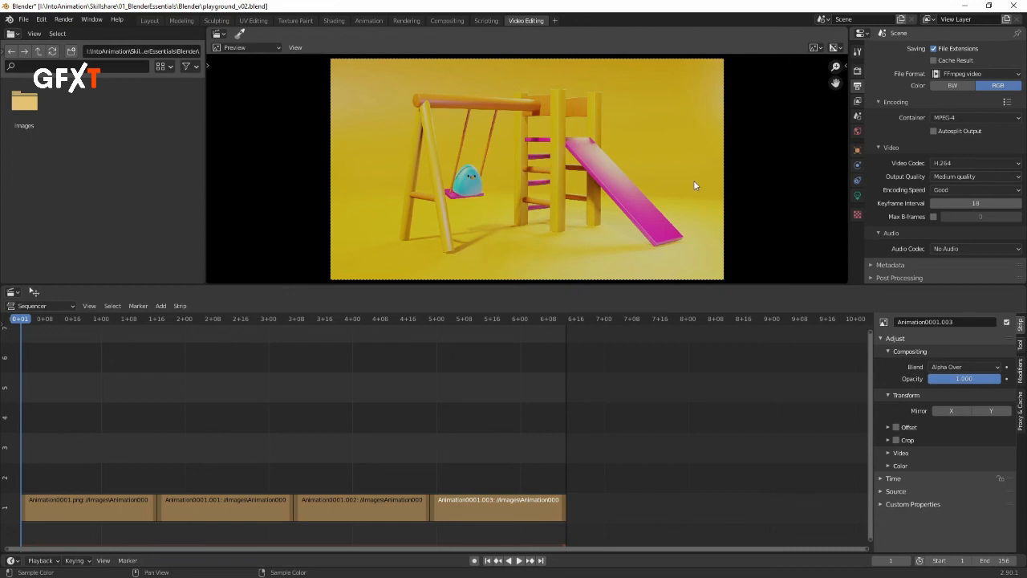
{"action": "left_click", "coordinate": [150, 21]}
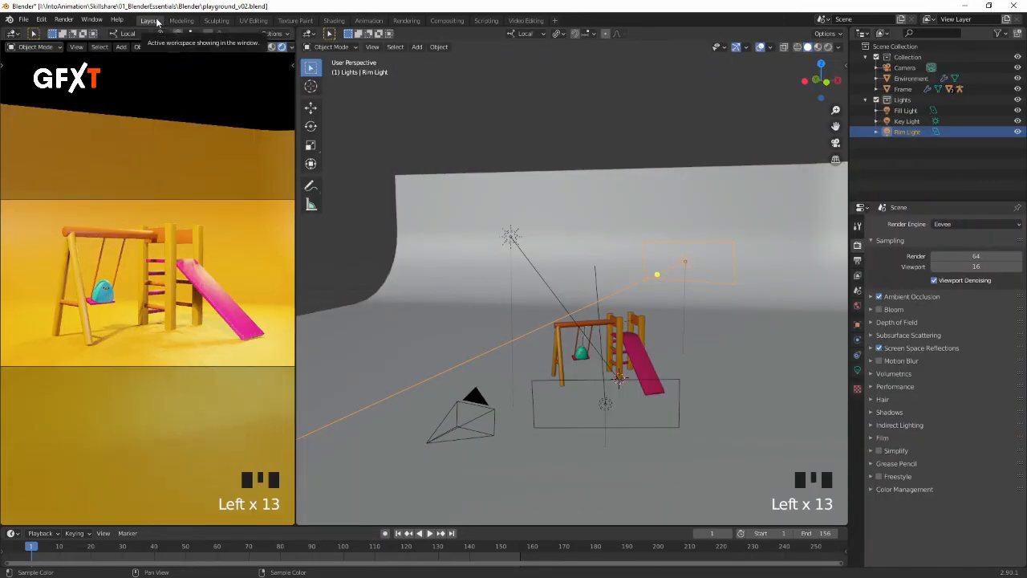
{"action": "left_click", "coordinate": [944, 225]}
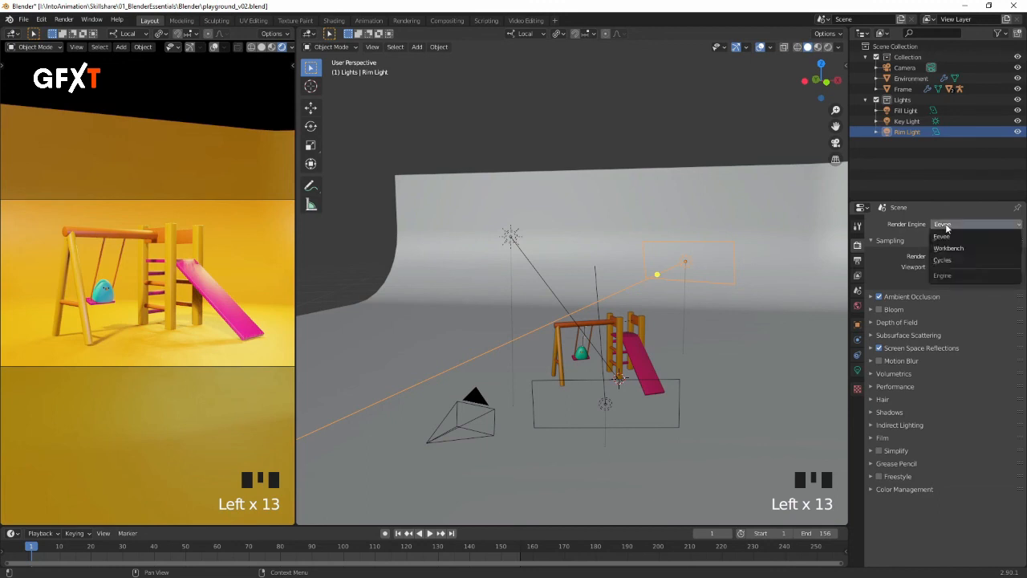
{"action": "left_click", "coordinate": [950, 260]}
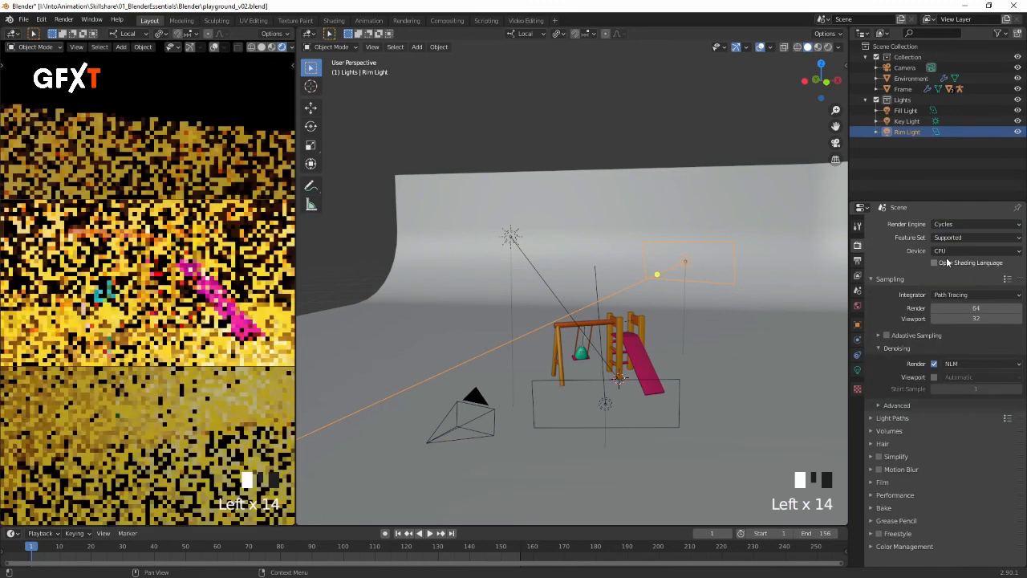
Step: Set the render output file format to PNG
{"action": "left_click", "coordinate": [858, 262]}
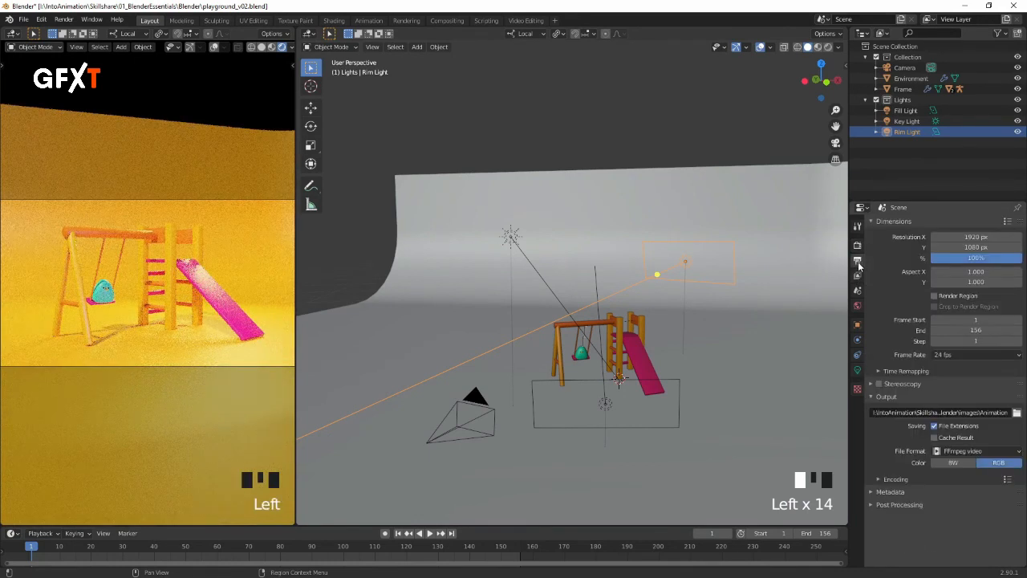
{"action": "left_click", "coordinate": [964, 452]}
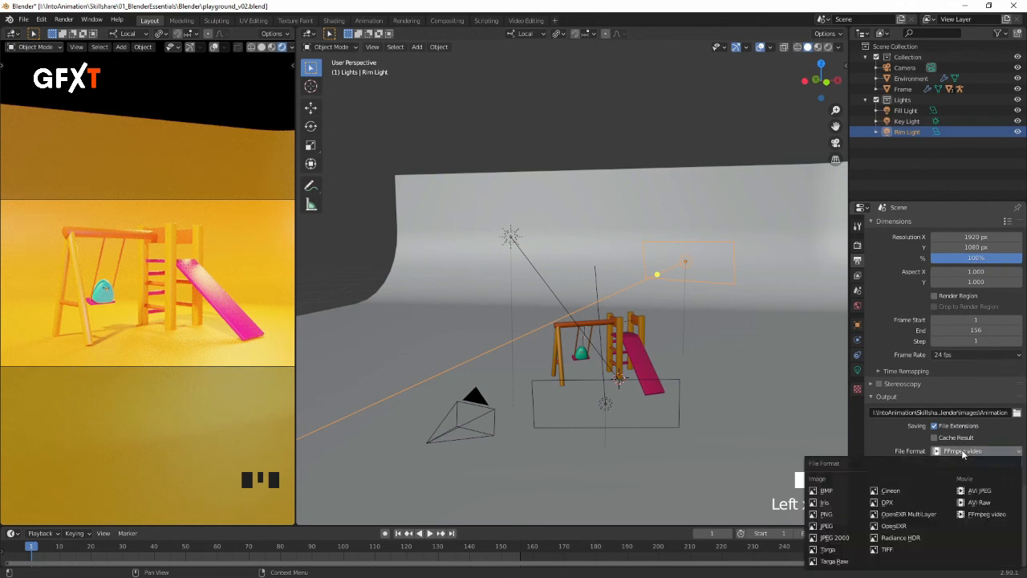
{"action": "left_click", "coordinate": [840, 516]}
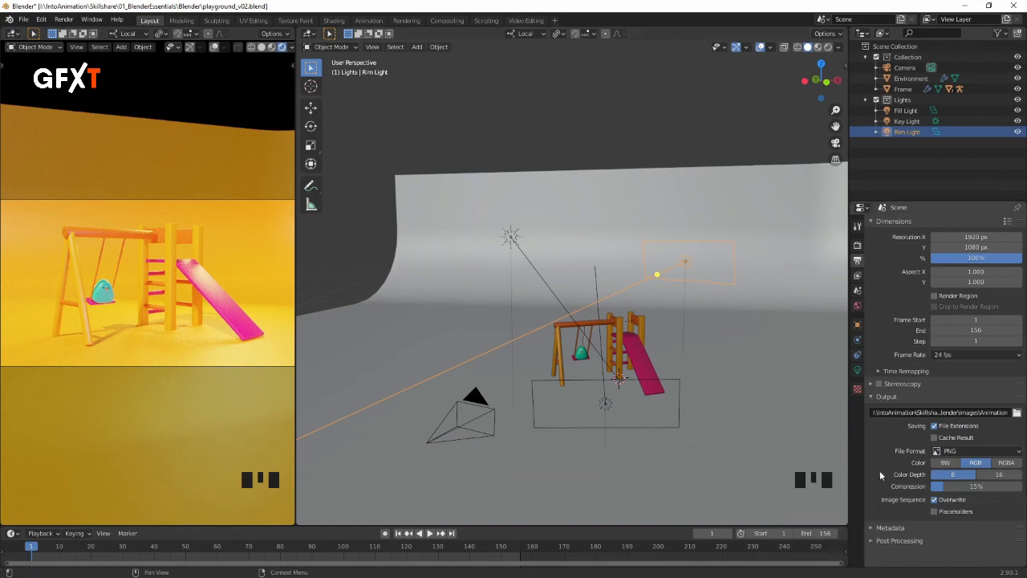
Step: Prefix the output file name with Cycles so the frames save as CyclesAnimation in the images folder
{"action": "left_click", "coordinate": [985, 414]}
{"action": "left_click", "coordinate": [1016, 414]}
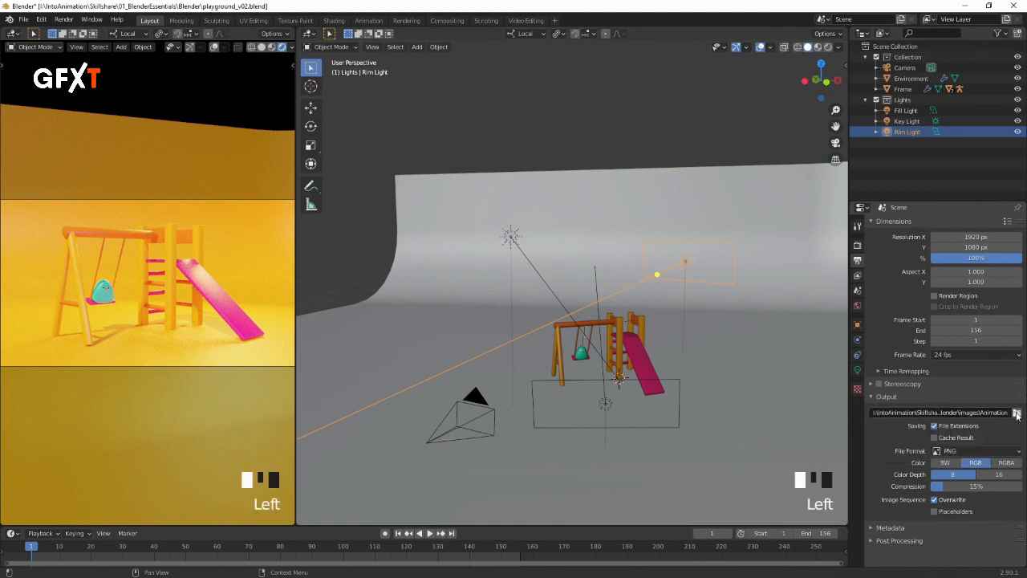
{"action": "left_click", "coordinate": [1017, 415]}
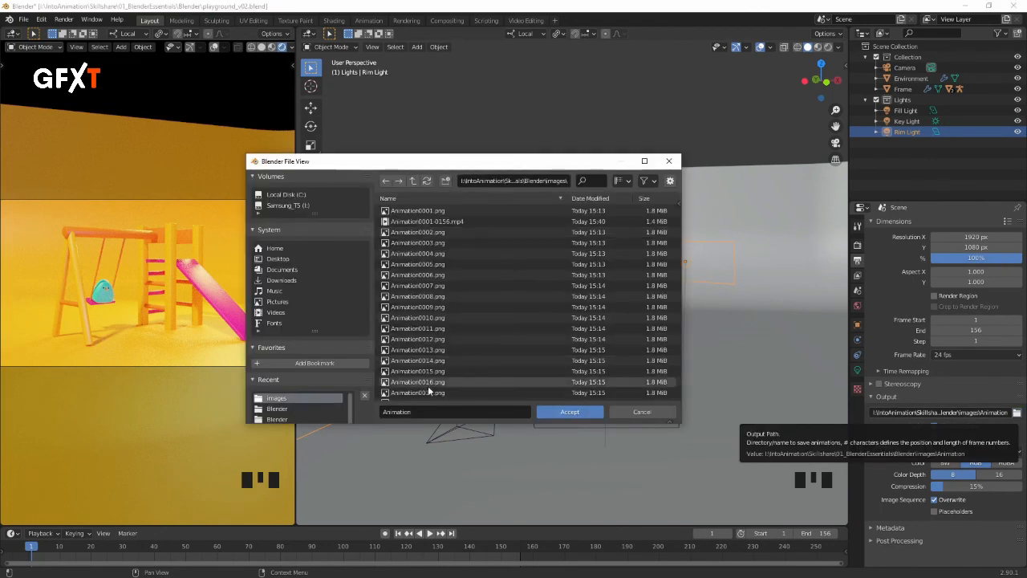
{"action": "left_click", "coordinate": [384, 412]}
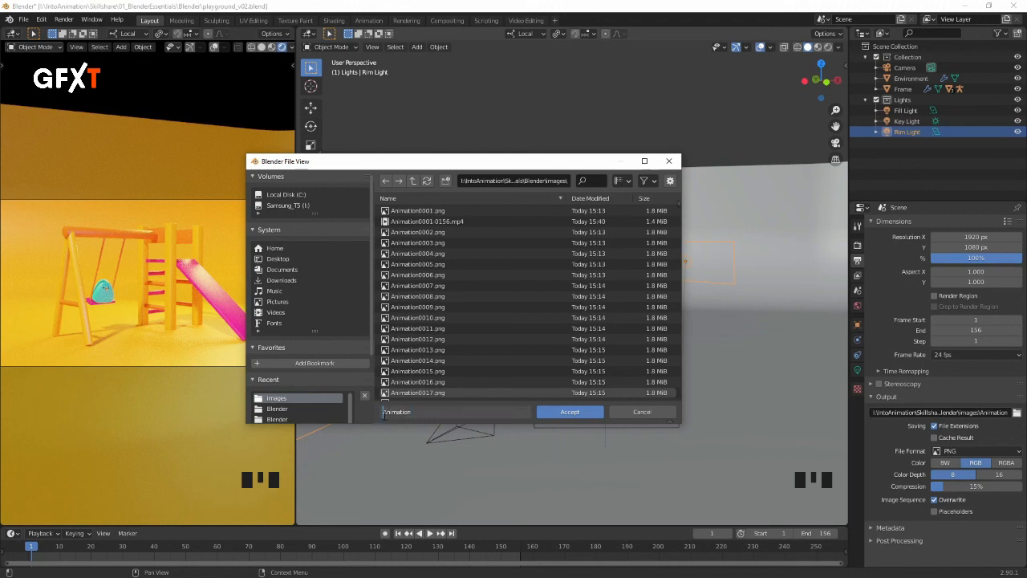
{"action": "type", "text": "C:\\"}
{"action": "type", "text": "ycles"}
{"action": "left_click", "coordinate": [573, 412]}
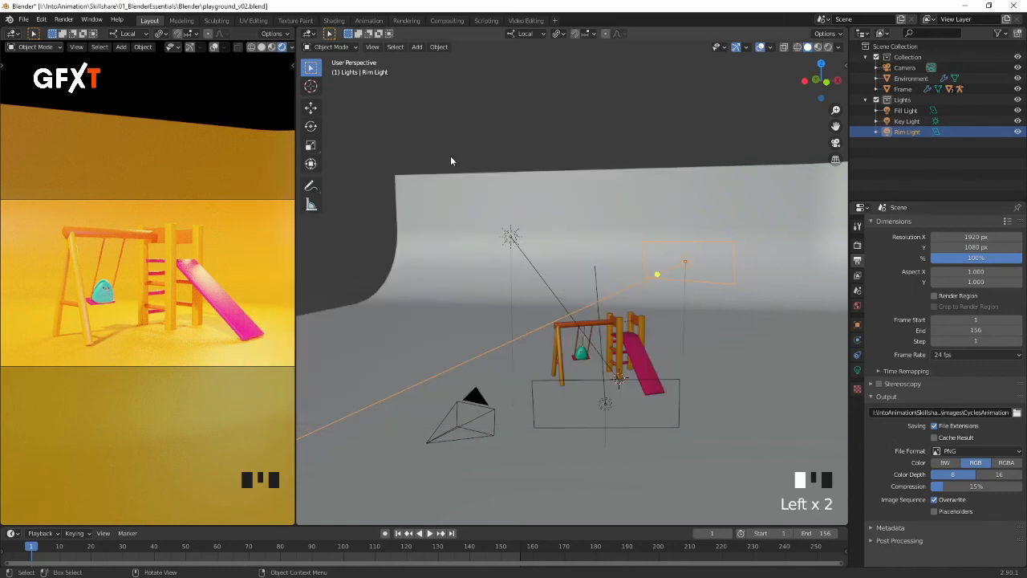
Step: Delete all four image strips from the video sequencer and set the scene's end frame to 39
{"action": "left_click", "coordinate": [525, 21]}
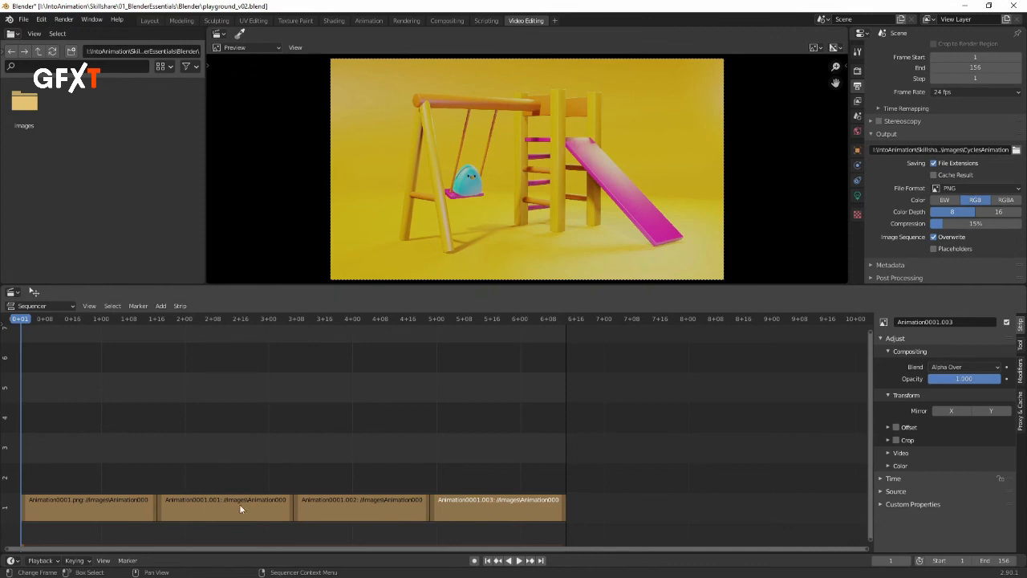
{"action": "left_click_drag", "start_coordinate": [501, 469], "coordinate": [105, 511]}
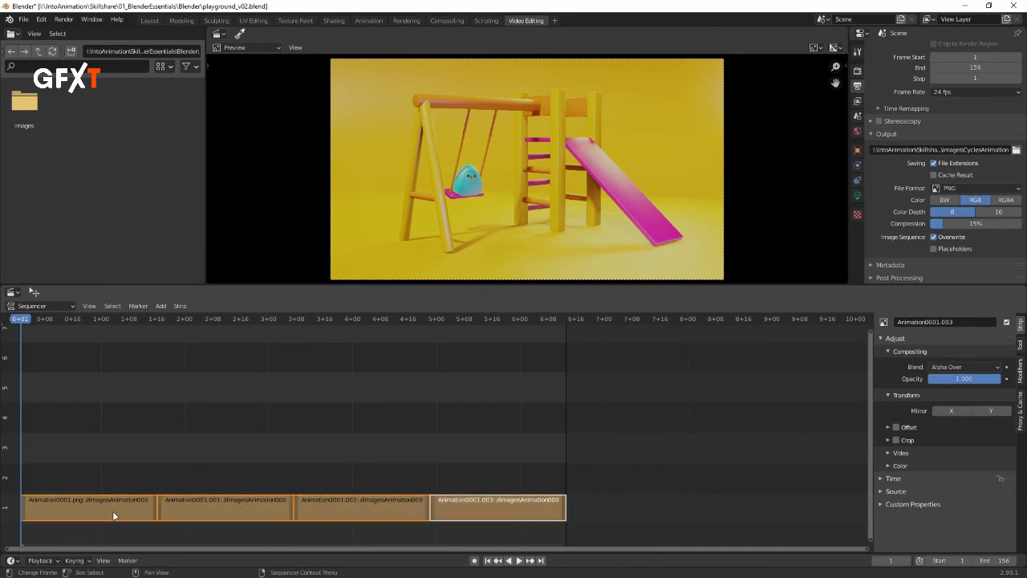
{"action": "key", "text": "Delete"}
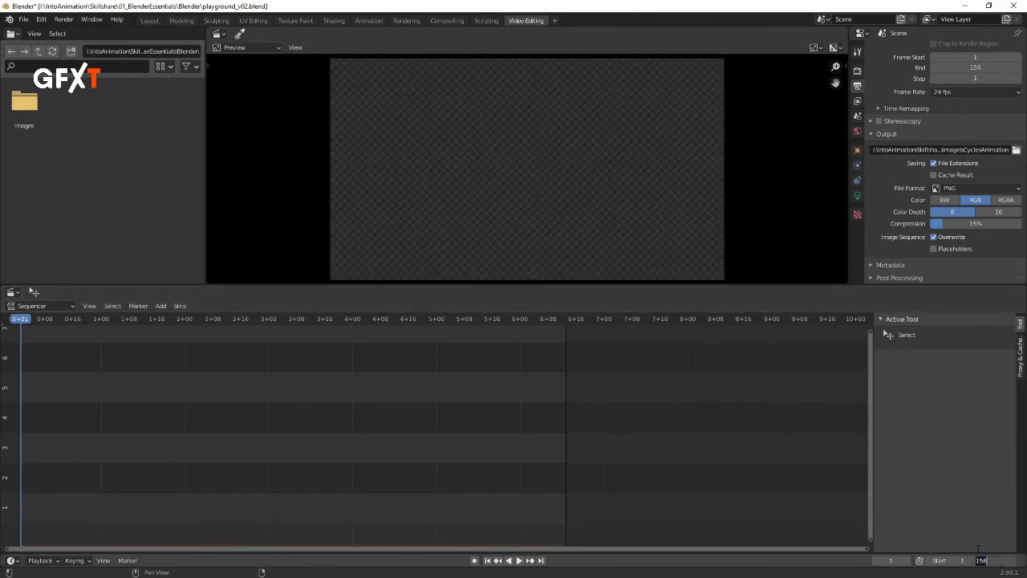
{"action": "left_click", "coordinate": [978, 550]}
{"action": "type", "text": "39"}
{"action": "key", "text": "Return"}
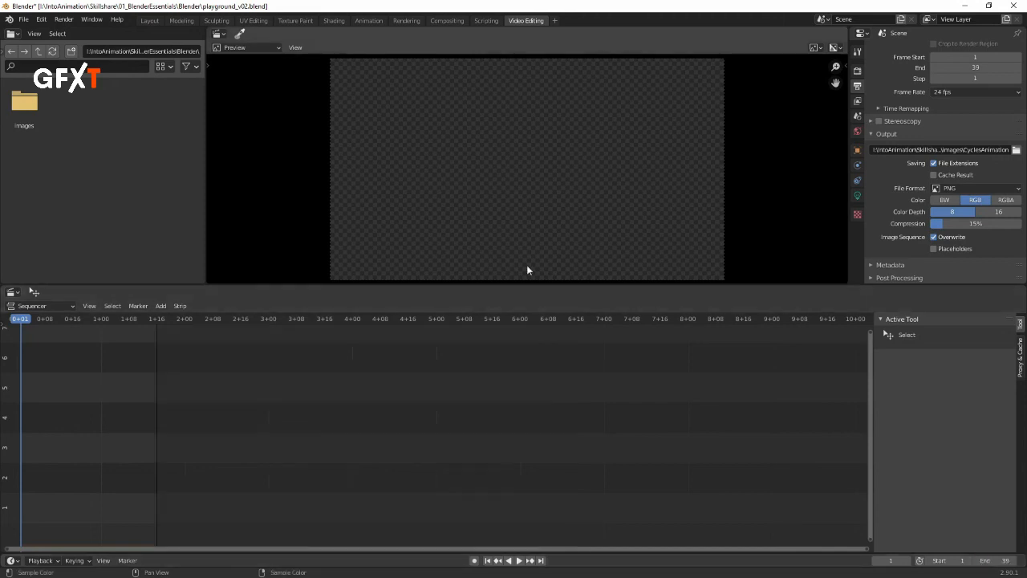
Step: Save the file and render the animation with Cycles from the Layout workspace, closing the render window when it finishes
{"action": "left_click", "coordinate": [151, 21]}
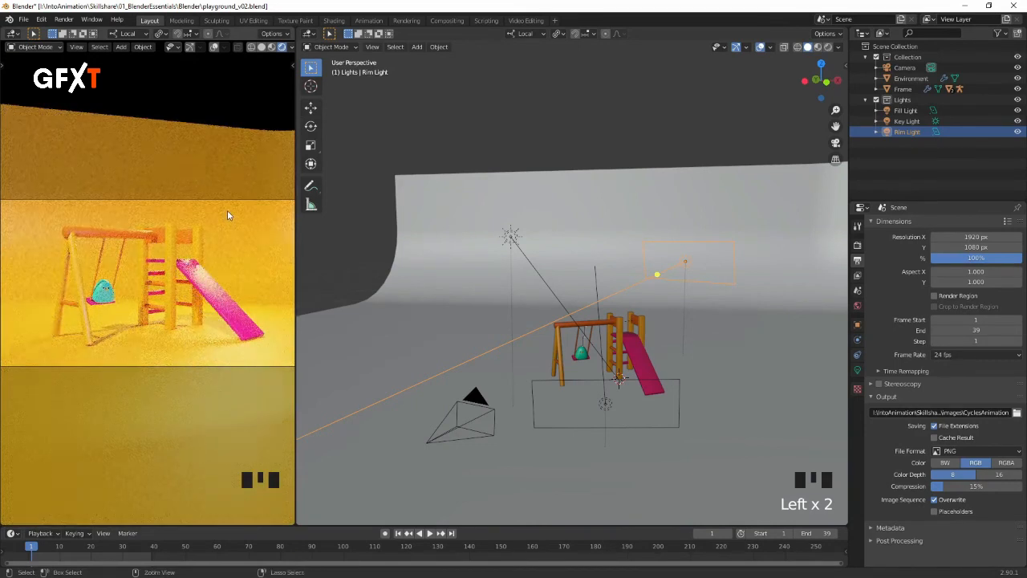
{"action": "key", "text": "ctrl+s"}
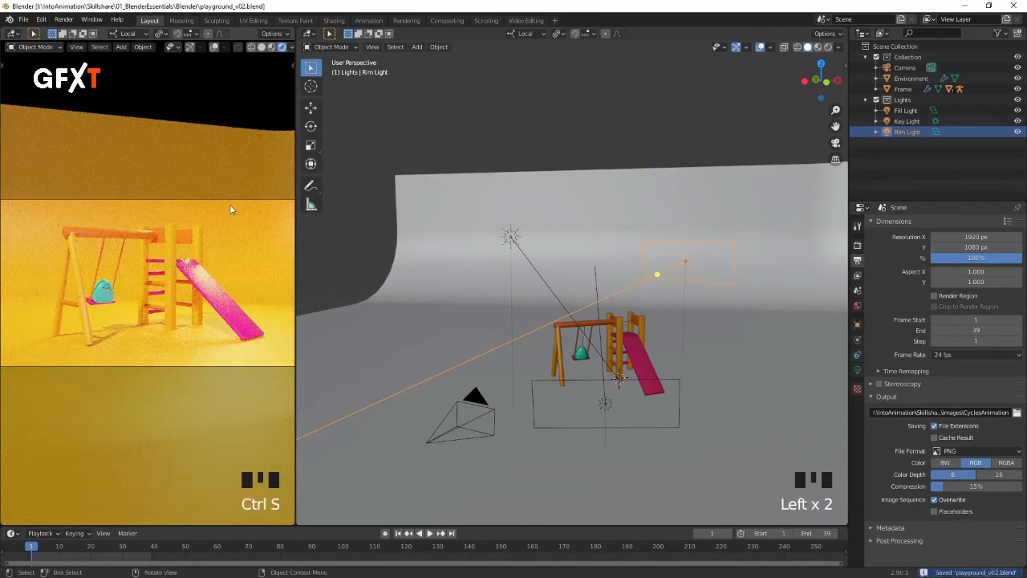
{"action": "left_click", "coordinate": [68, 21]}
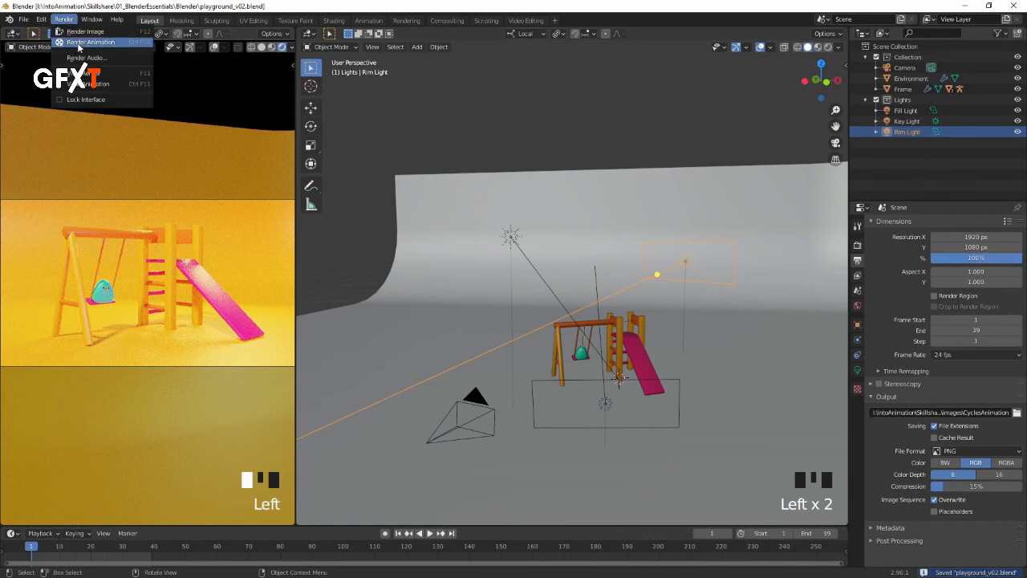
{"action": "left_click", "coordinate": [85, 42]}
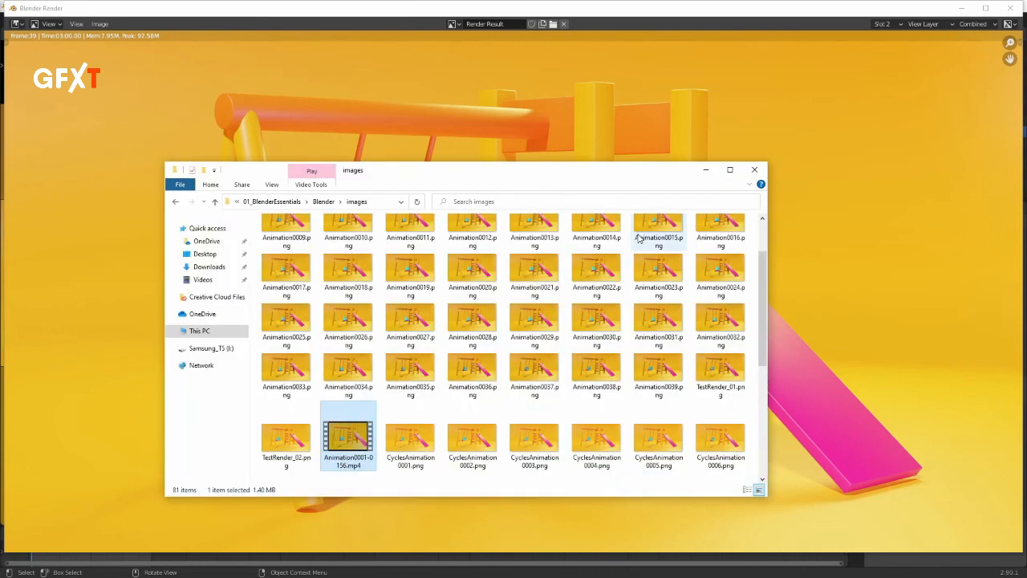
{"action": "left_click", "coordinate": [703, 170]}
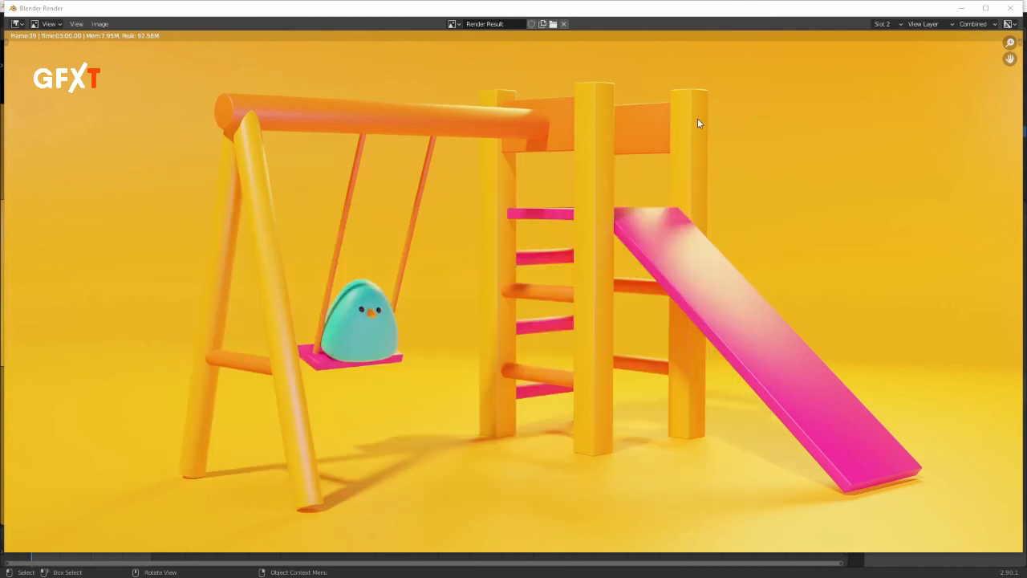
{"action": "left_click", "coordinate": [1008, 8]}
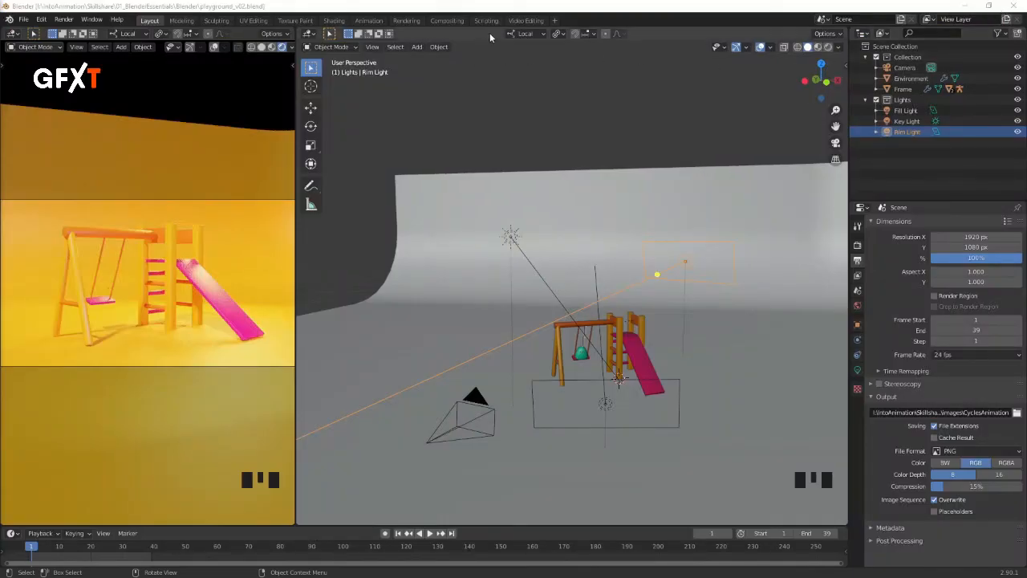
Step: Add all CyclesAnimation PNG frames as one image strip at frame 1 of the video sequencer and play it back
{"action": "left_click", "coordinate": [526, 21]}
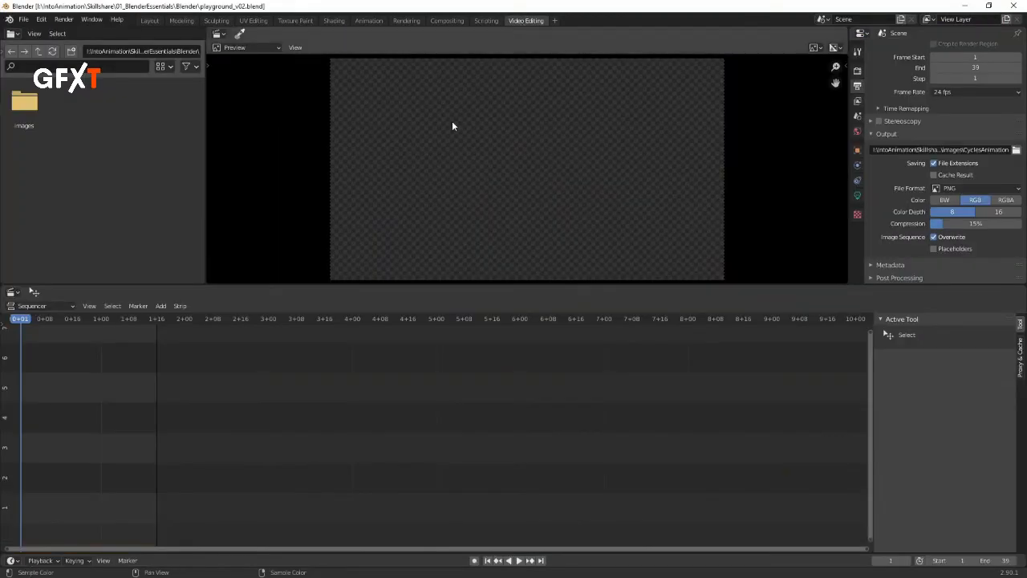
{"action": "left_click", "coordinate": [162, 307]}
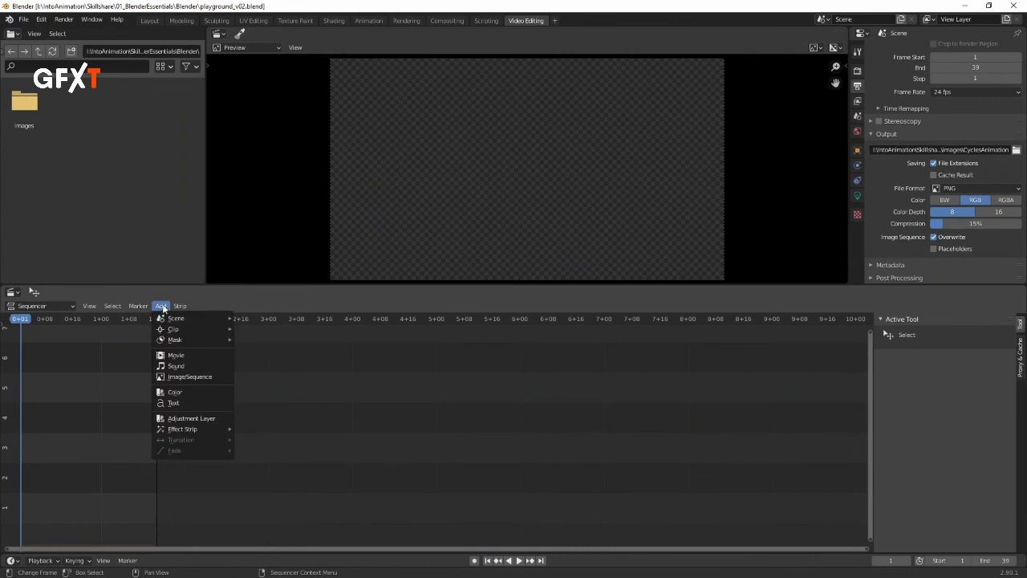
{"action": "left_click", "coordinate": [200, 378]}
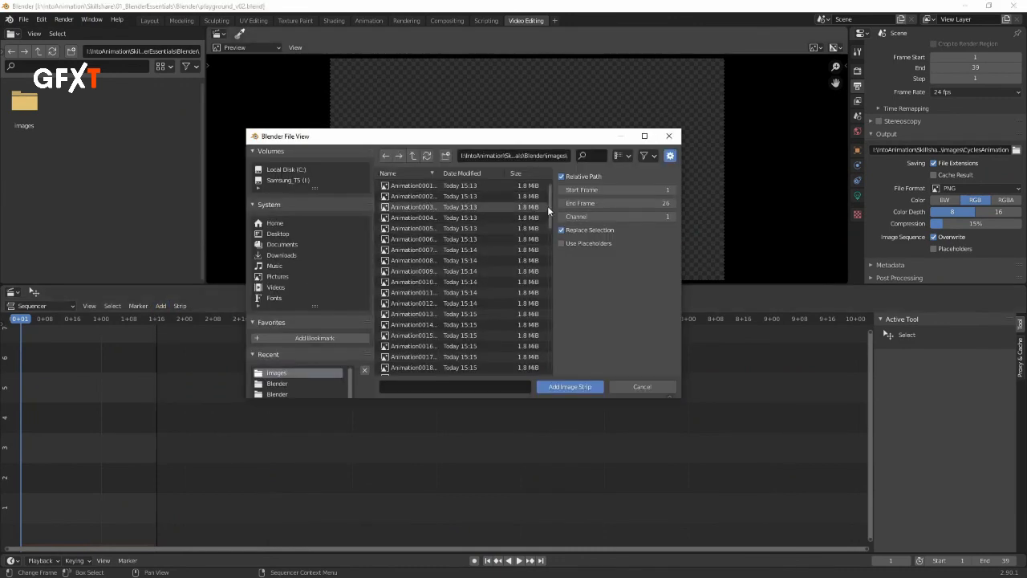
{"action": "left_click_drag", "start_coordinate": [550, 208], "coordinate": [550, 297]}
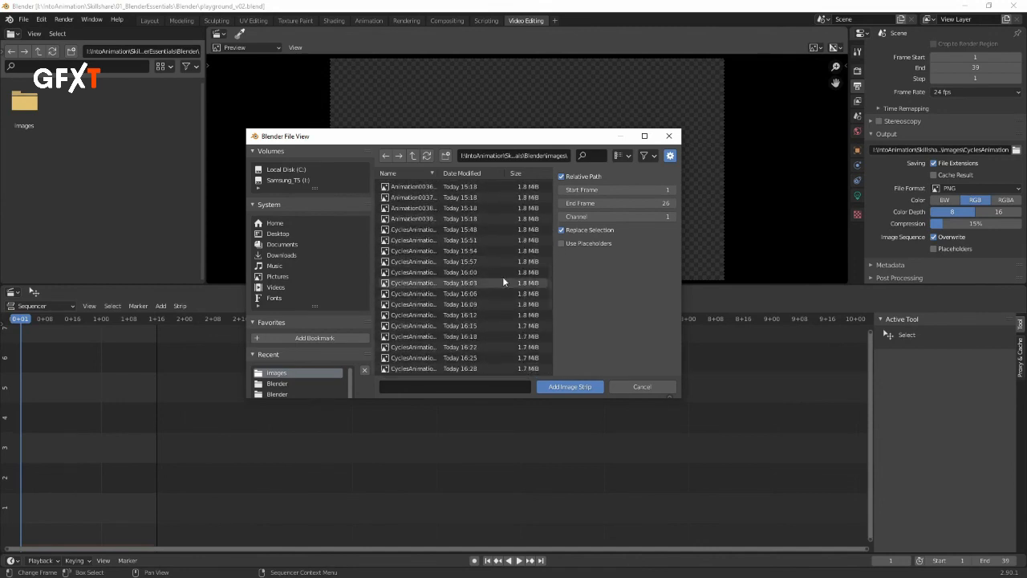
{"action": "left_click", "coordinate": [409, 228]}
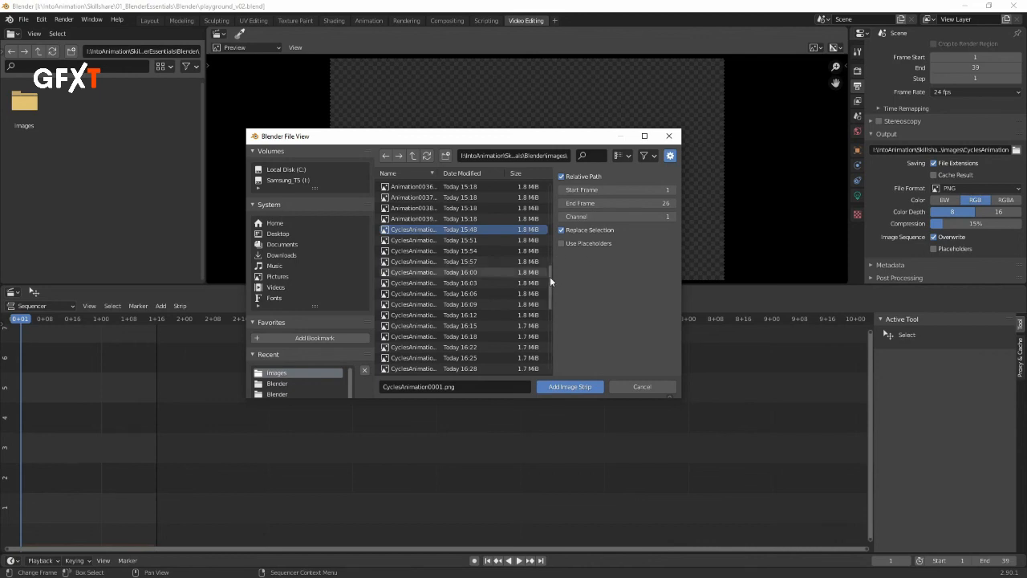
{"action": "left_click_drag", "start_coordinate": [548, 282], "coordinate": [552, 358]}
{"action": "left_click", "coordinate": [416, 353], "text": "shift"}
{"action": "scroll", "coordinate": [416, 353], "scroll_direction": "up", "scroll_amount": 6}
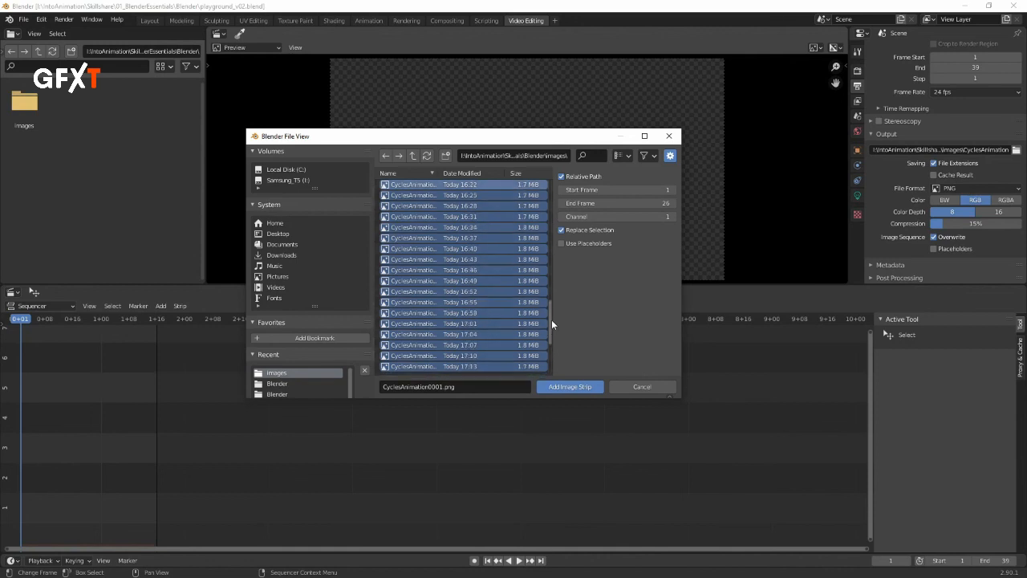
{"action": "scroll", "coordinate": [550, 340], "scroll_direction": "down", "scroll_amount": 2}
{"action": "scroll", "coordinate": [549, 307], "scroll_direction": "up", "scroll_amount": 4}
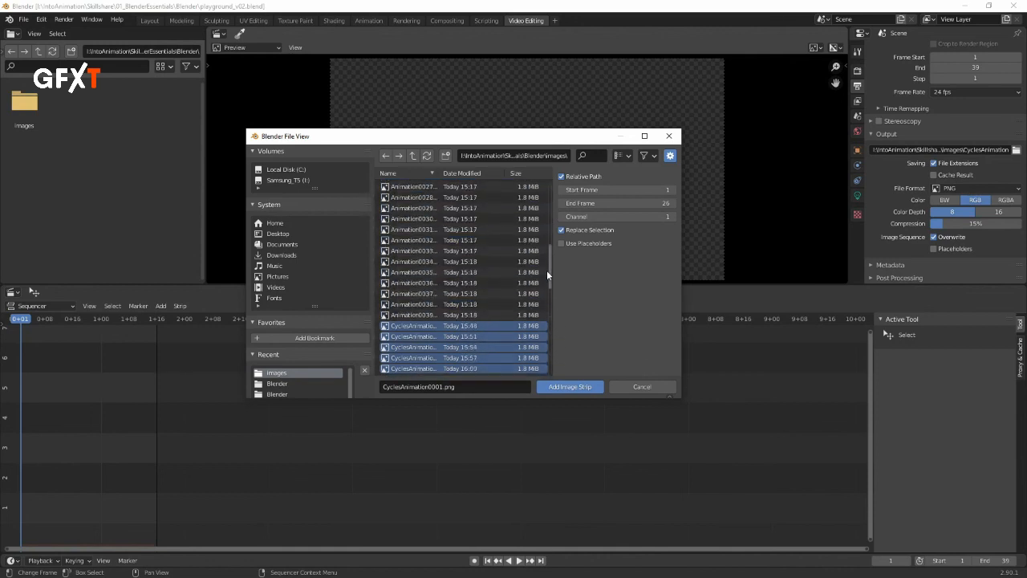
{"action": "left_click", "coordinate": [578, 388]}
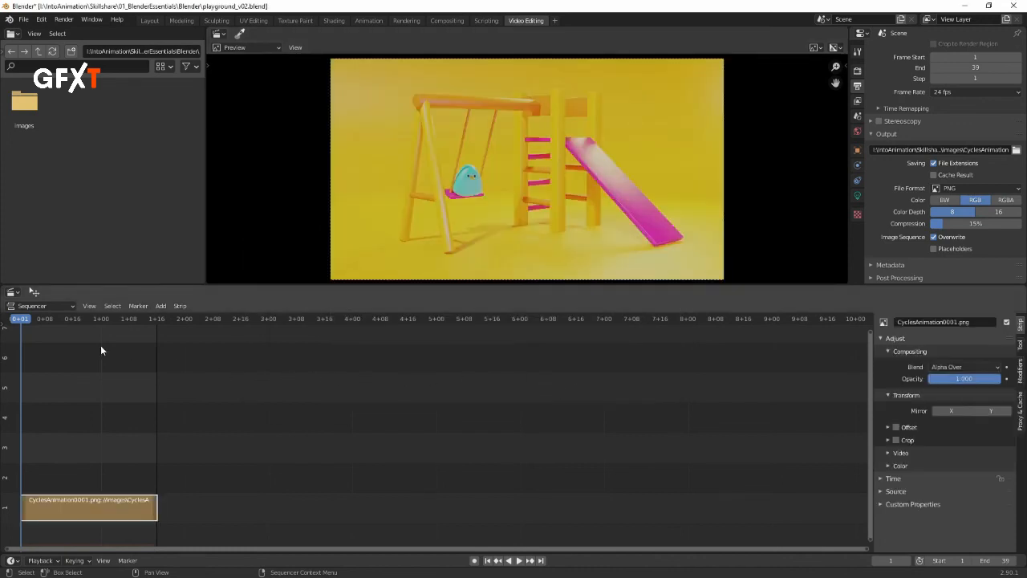
{"action": "key", "text": "space"}
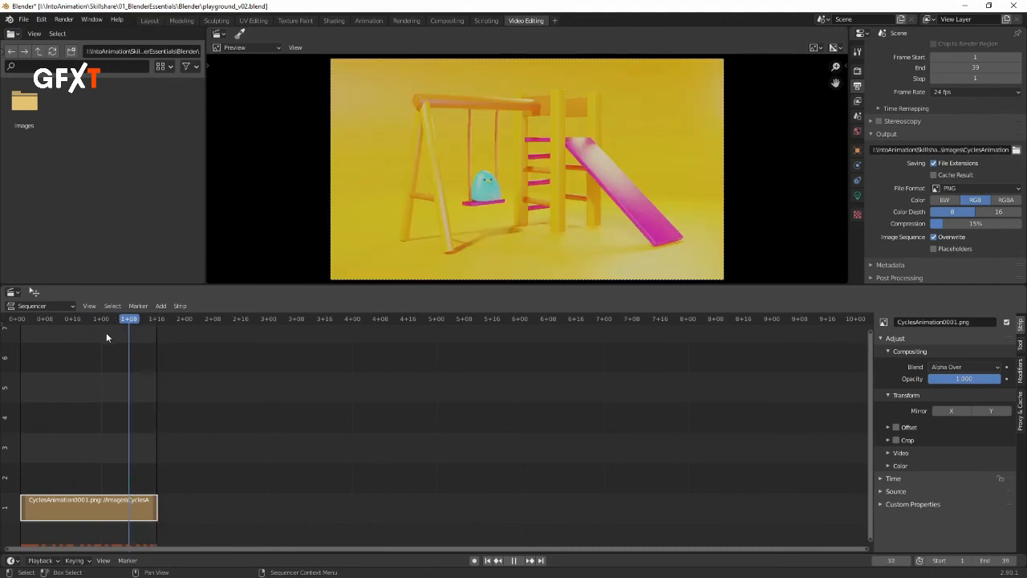
{"action": "left_click_drag", "start_coordinate": [56, 344], "coordinate": [20, 344]}
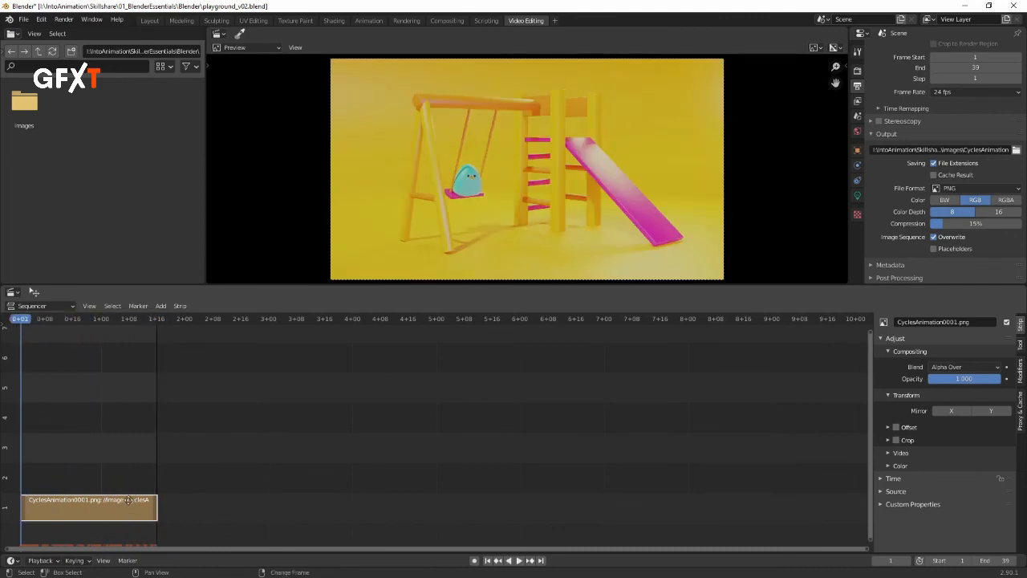
Step: Duplicate the CyclesAnimation image strip three times, placing the copies end to end after the original on channel 1
{"action": "key", "text": "shift+d"}
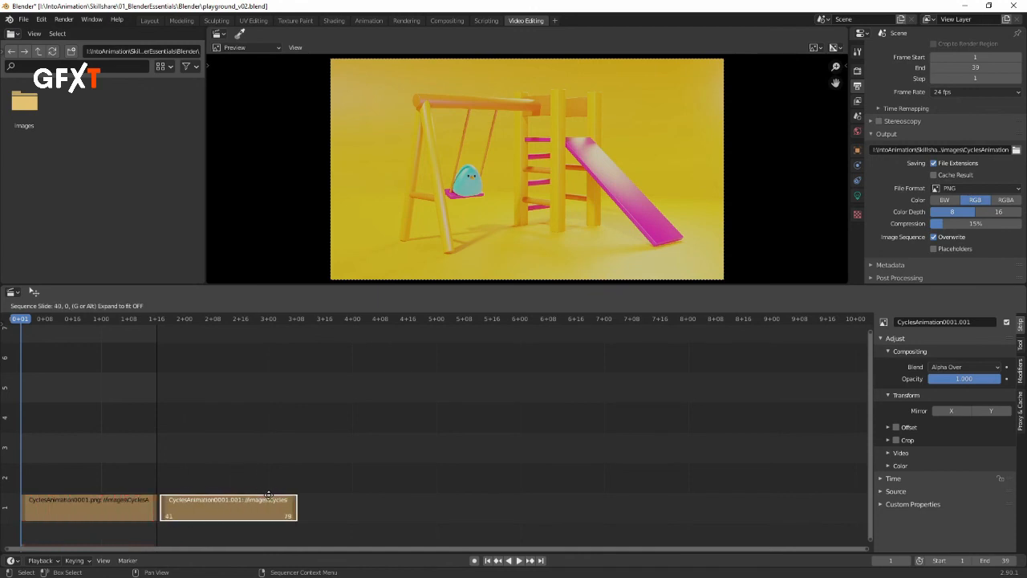
{"action": "left_click", "coordinate": [265, 503]}
{"action": "key", "text": "shift+d"}
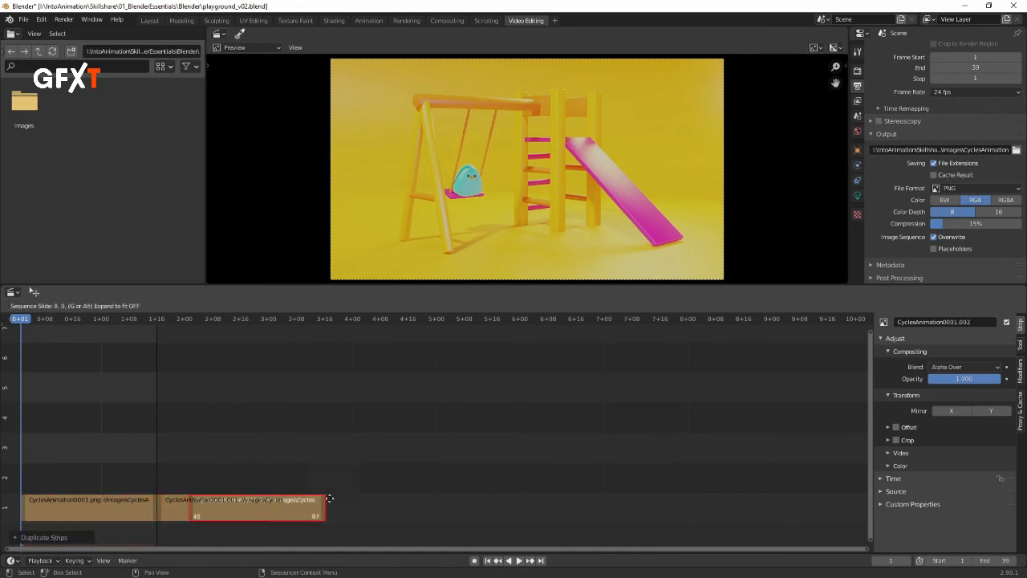
{"action": "left_click", "coordinate": [402, 510]}
{"action": "key", "text": "shift+d"}
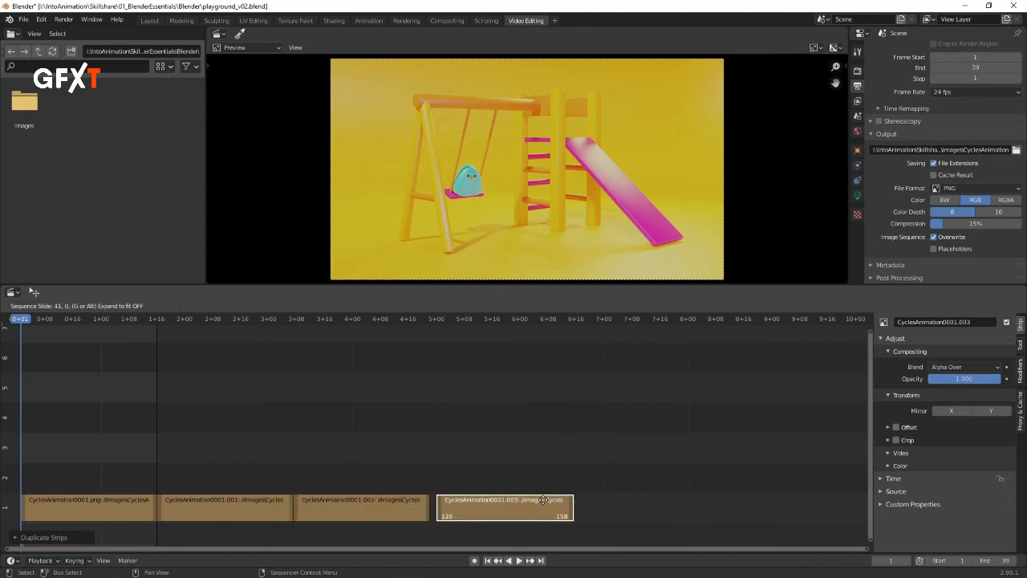
{"action": "left_click", "coordinate": [538, 506]}
Step: Move the playhead to the end of the fourth strip and set the scene's end frame to 156
{"action": "left_click_drag", "start_coordinate": [560, 326], "coordinate": [563, 325]}
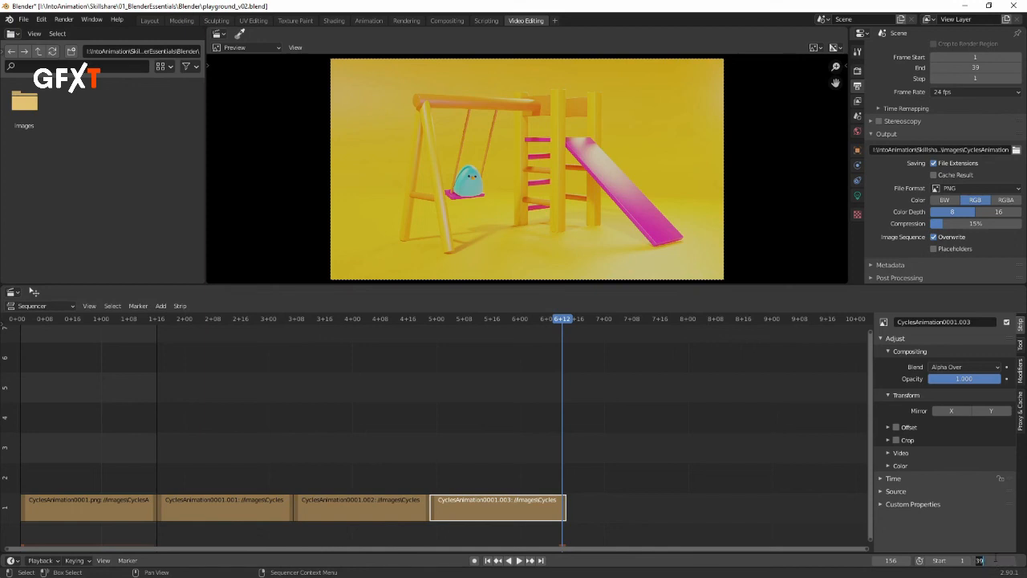
{"action": "type", "text": "6"}
{"action": "key", "text": "Return"}
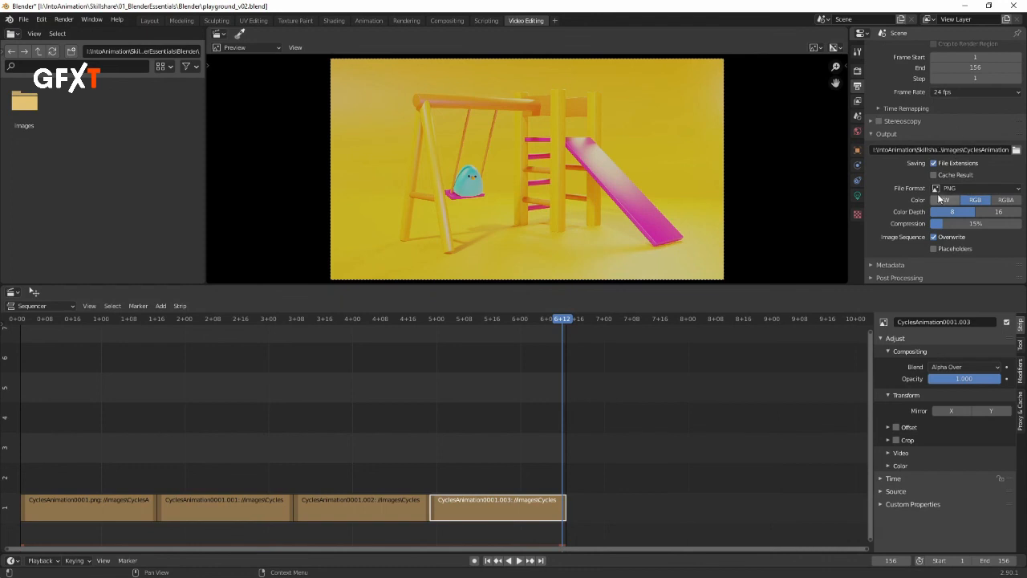
Step: Set the output file format to FFmpeg video with an MPEG-4 container
{"action": "left_click", "coordinate": [989, 188]}
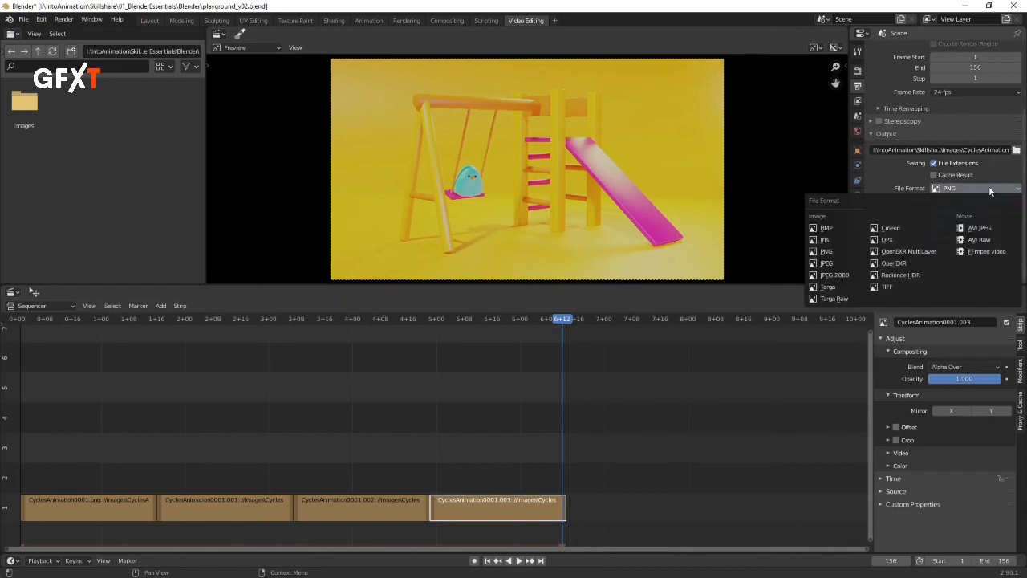
{"action": "left_click", "coordinate": [981, 254]}
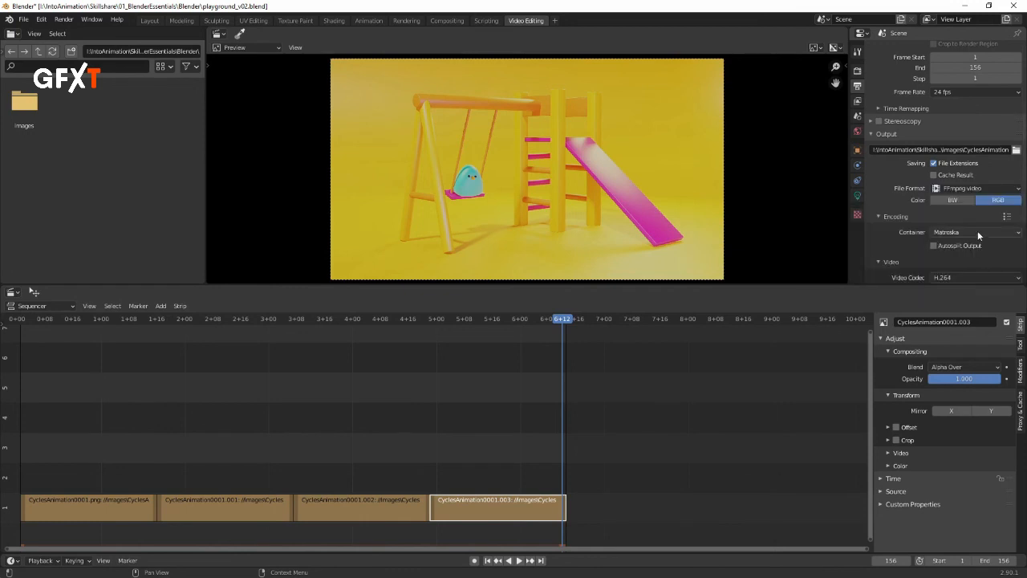
{"action": "left_click", "coordinate": [978, 231]}
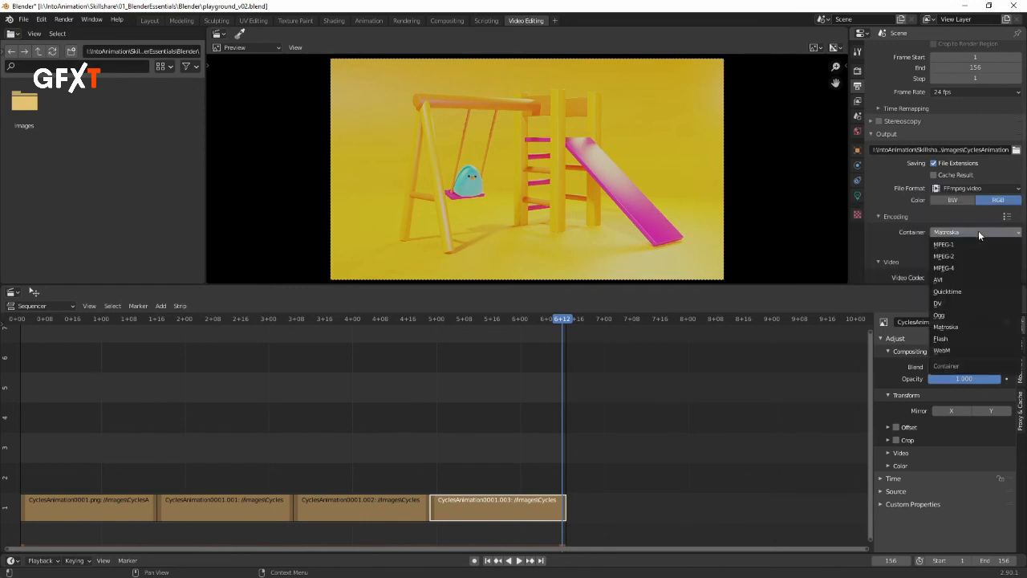
{"action": "left_click", "coordinate": [957, 267]}
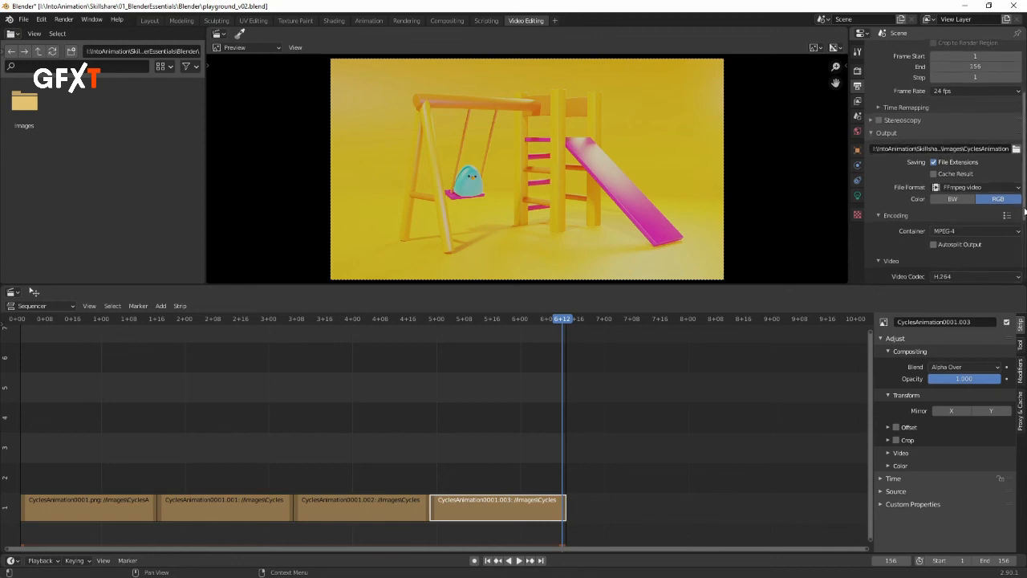
{"action": "scroll", "coordinate": [1024, 209], "scroll_direction": "down", "scroll_amount": 5}
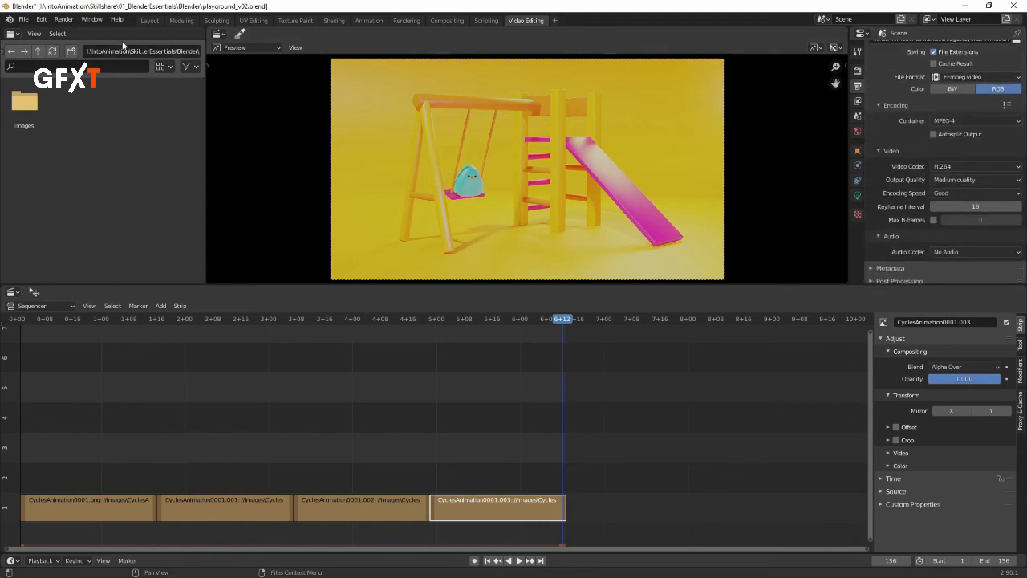
Step: Render the sequenced animation to the video file and close the render window when it finishes
{"action": "left_click", "coordinate": [64, 20]}
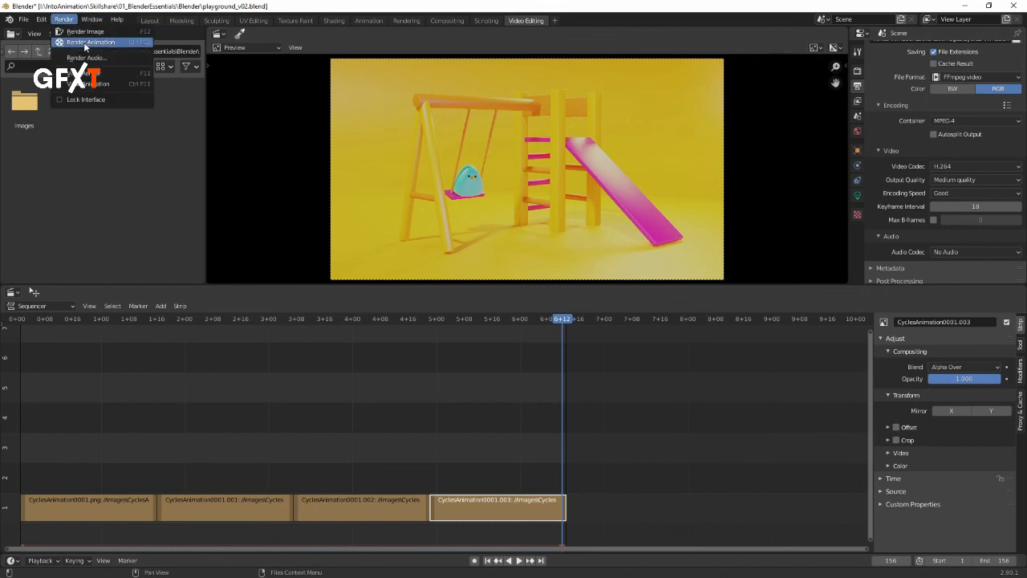
{"action": "left_click", "coordinate": [83, 42]}
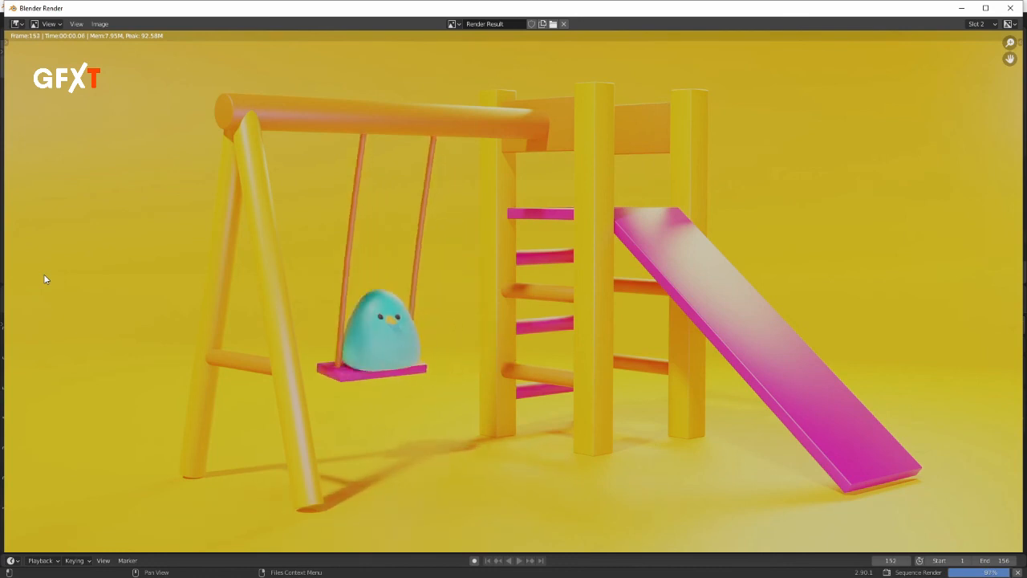
{"action": "left_click", "coordinate": [1011, 9]}
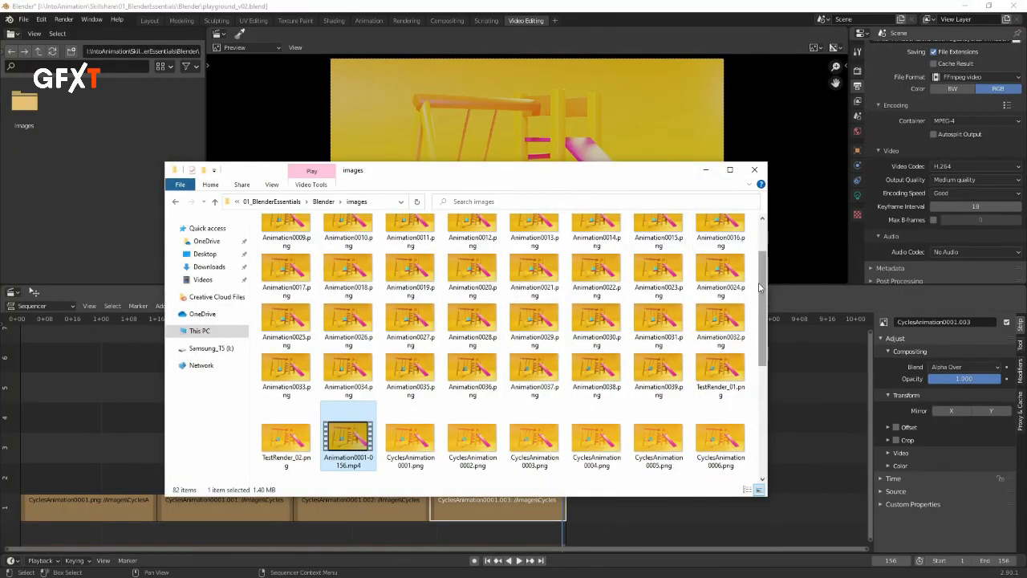
Step: In File Explorer, find CyclesAnimation0001-0156.mp4 at the end of the images folder and open it for playback
{"action": "left_click_drag", "start_coordinate": [763, 287], "coordinate": [770, 463]}
{"action": "left_click", "coordinate": [340, 458]}
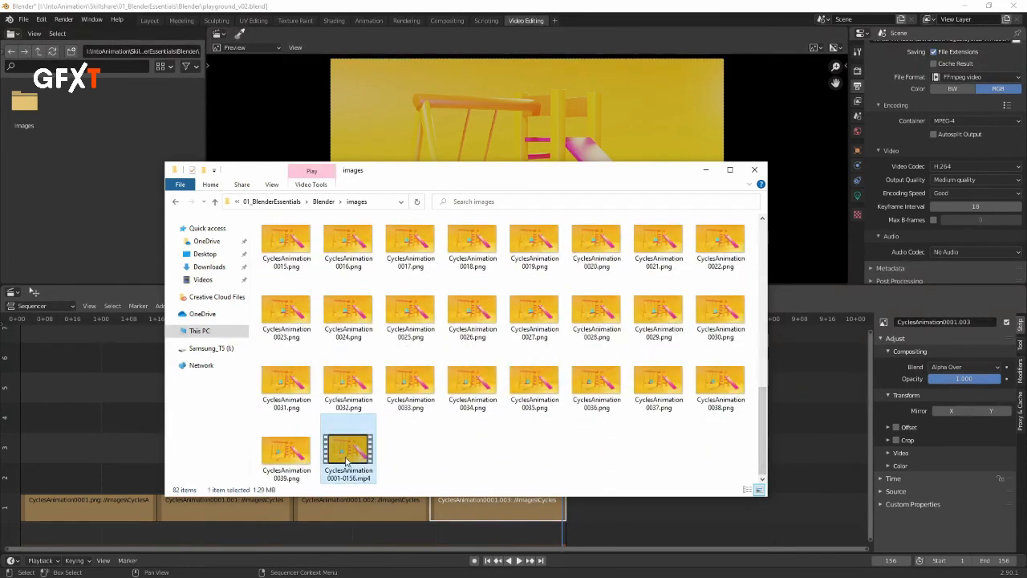
{"action": "double_click", "coordinate": [348, 455]}
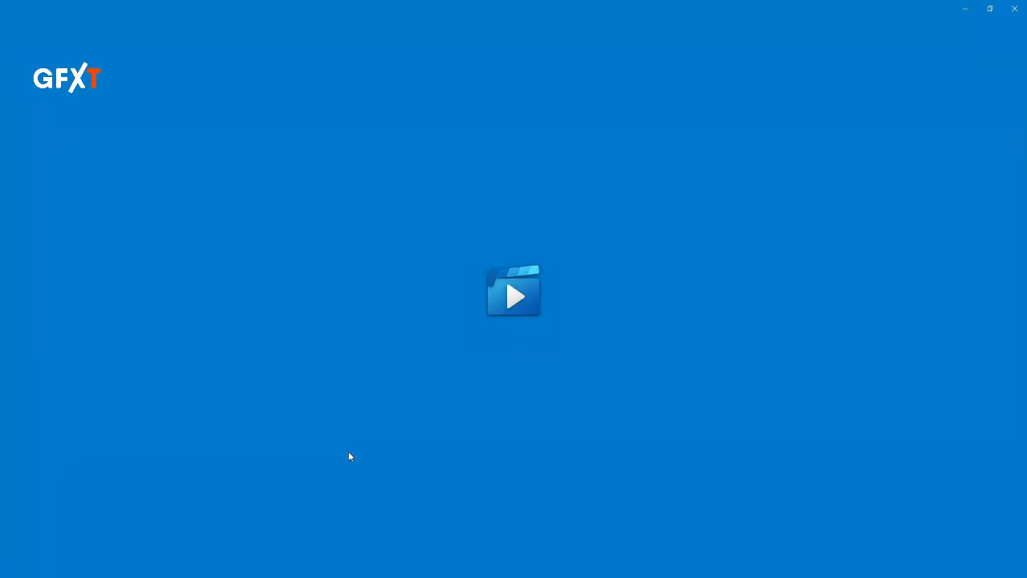